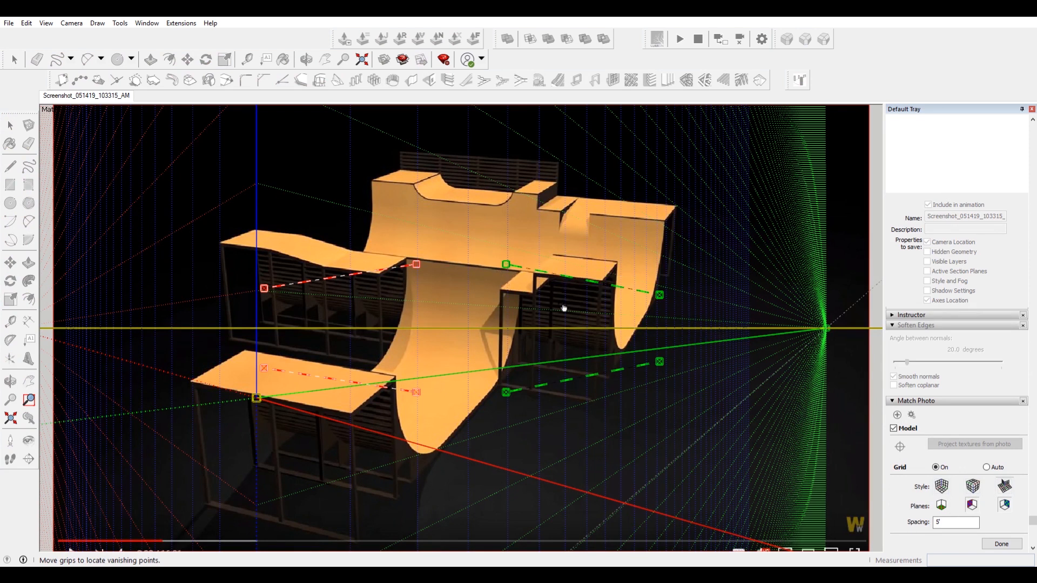
Reposition a green vanishing line so it runs along the top edge of the right rear deck in the photo.
{"action": "scroll", "coordinate": [588, 306], "scroll_direction": "down", "scroll_amount": 2}
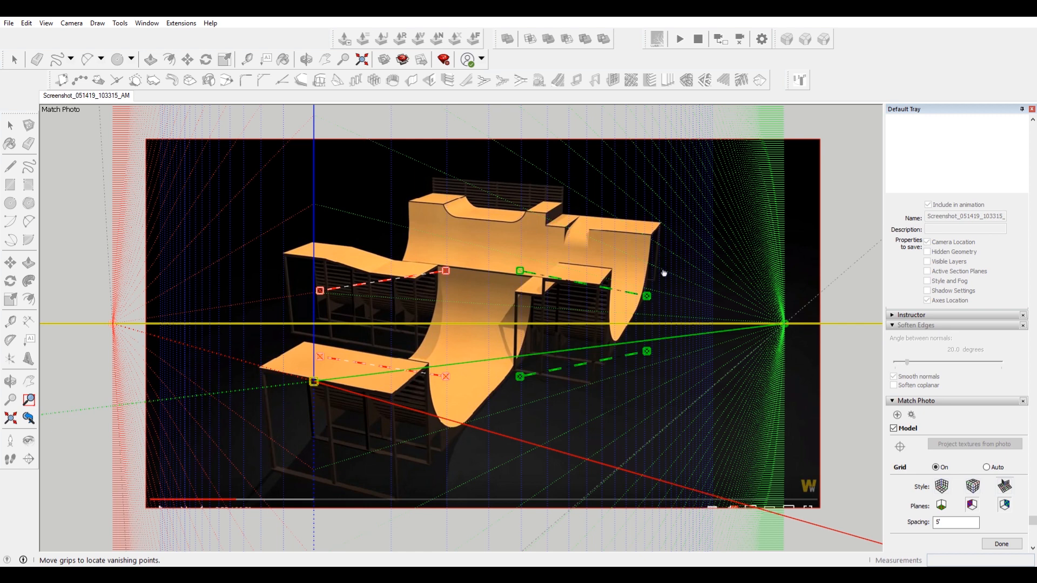
{"action": "scroll", "coordinate": [675, 341], "scroll_direction": "up", "scroll_amount": 4}
{"action": "scroll", "coordinate": [648, 294], "scroll_direction": "down", "scroll_amount": 2}
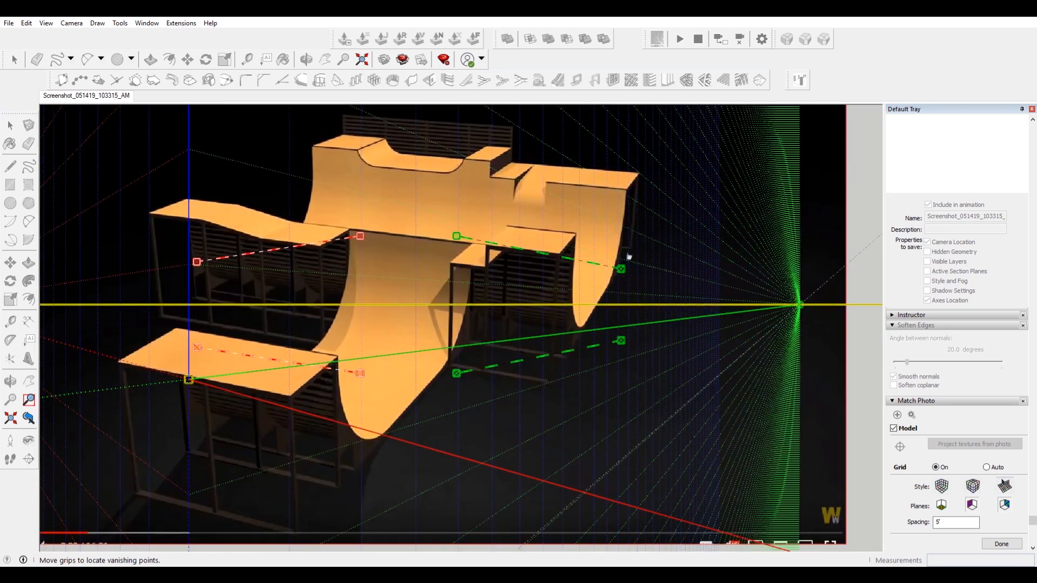
{"action": "scroll", "coordinate": [629, 257], "scroll_direction": "up", "scroll_amount": 2}
{"action": "left_click_drag", "start_coordinate": [617, 334], "coordinate": [639, 209]}
{"action": "left_click_drag", "start_coordinate": [403, 291], "coordinate": [426, 298]}
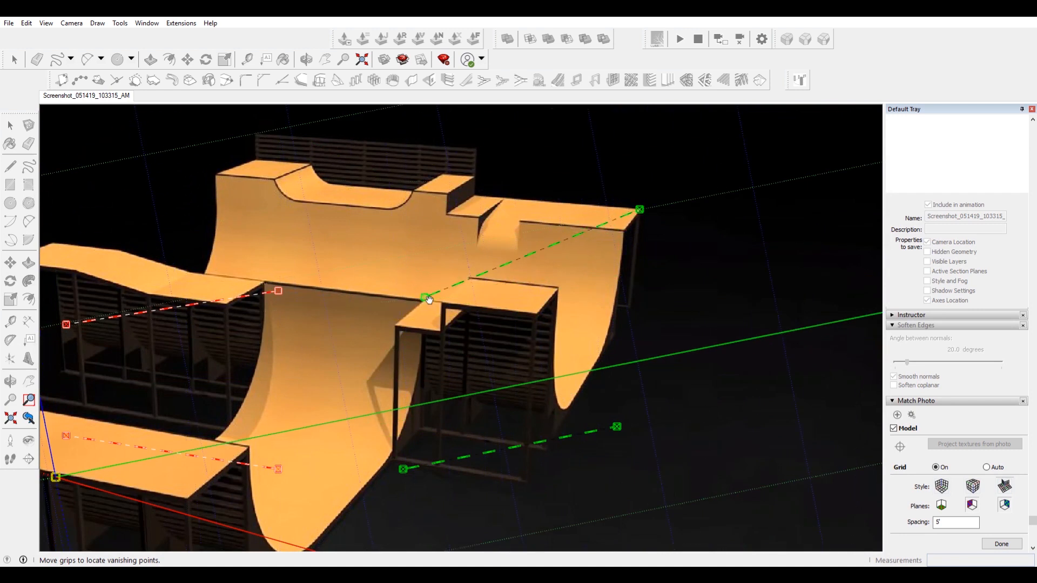
{"action": "scroll", "coordinate": [602, 232], "scroll_direction": "up", "scroll_amount": 3}
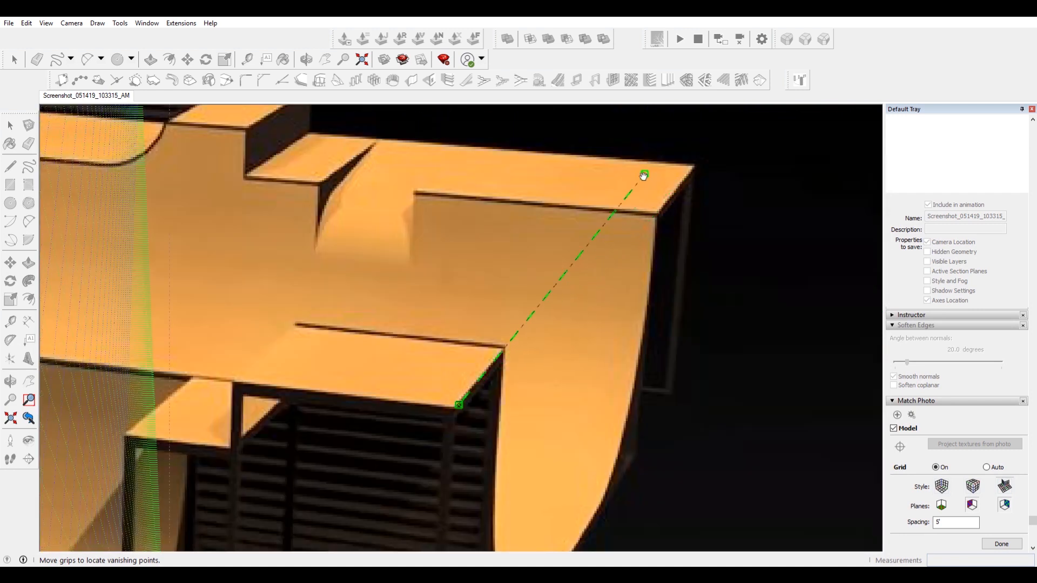
{"action": "scroll", "coordinate": [629, 232], "scroll_direction": "down", "scroll_amount": 3}
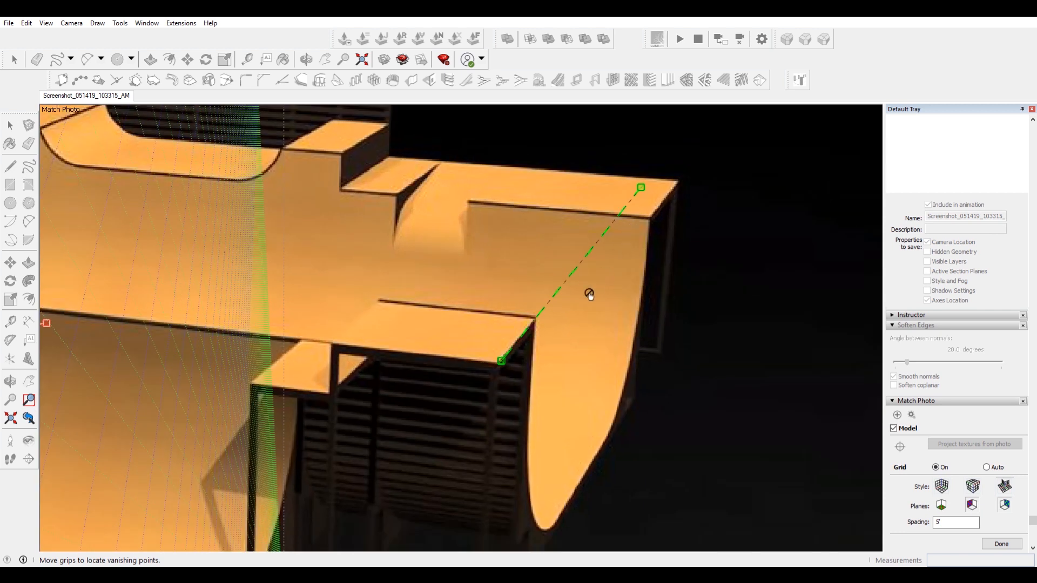
{"action": "scroll", "coordinate": [515, 334], "scroll_direction": "up", "scroll_amount": 2}
{"action": "left_click_drag", "start_coordinate": [495, 369], "coordinate": [541, 313]}
Align the second green vanishing line with the short edges at the right end of the ramp structure.
{"action": "scroll", "coordinate": [556, 281], "scroll_direction": "down", "scroll_amount": 5}
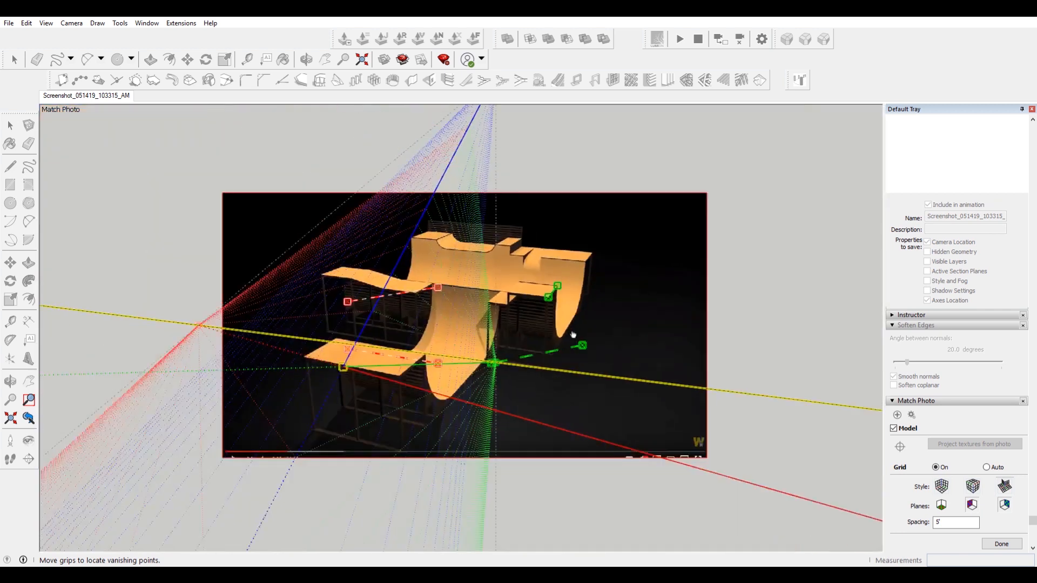
{"action": "scroll", "coordinate": [415, 393], "scroll_direction": "up", "scroll_amount": 4}
{"action": "left_click_drag", "start_coordinate": [395, 408], "coordinate": [577, 292]}
{"action": "scroll", "coordinate": [578, 287], "scroll_direction": "down", "scroll_amount": 4}
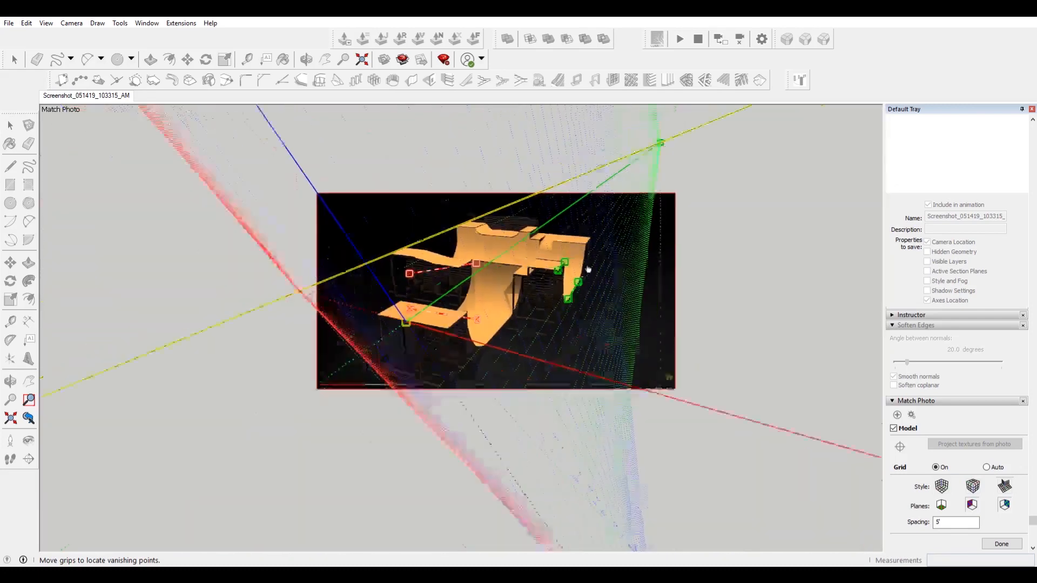
{"action": "scroll", "coordinate": [537, 368], "scroll_direction": "up", "scroll_amount": 5}
{"action": "left_click_drag", "start_coordinate": [543, 368], "coordinate": [484, 433]}
{"action": "scroll", "coordinate": [439, 242], "scroll_direction": "down", "scroll_amount": 2}
{"action": "scroll", "coordinate": [441, 421], "scroll_direction": "up", "scroll_amount": 6}
{"action": "scroll", "coordinate": [489, 430], "scroll_direction": "down", "scroll_amount": 5}
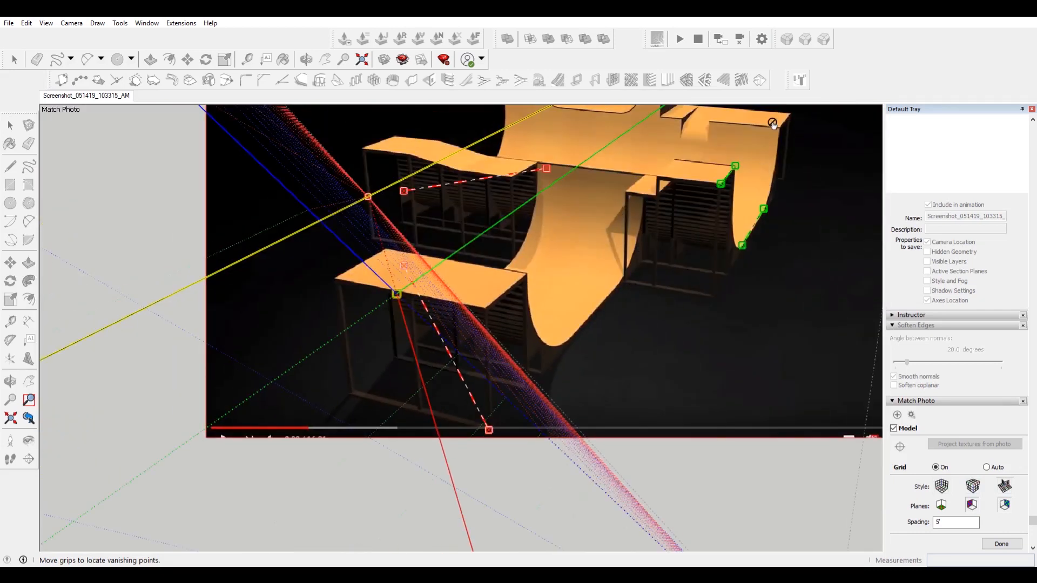
{"action": "left_click_drag", "start_coordinate": [736, 165], "coordinate": [709, 191]}
{"action": "scroll", "coordinate": [747, 160], "scroll_direction": "up", "scroll_amount": 5}
{"action": "scroll", "coordinate": [725, 167], "scroll_direction": "down", "scroll_amount": 6}
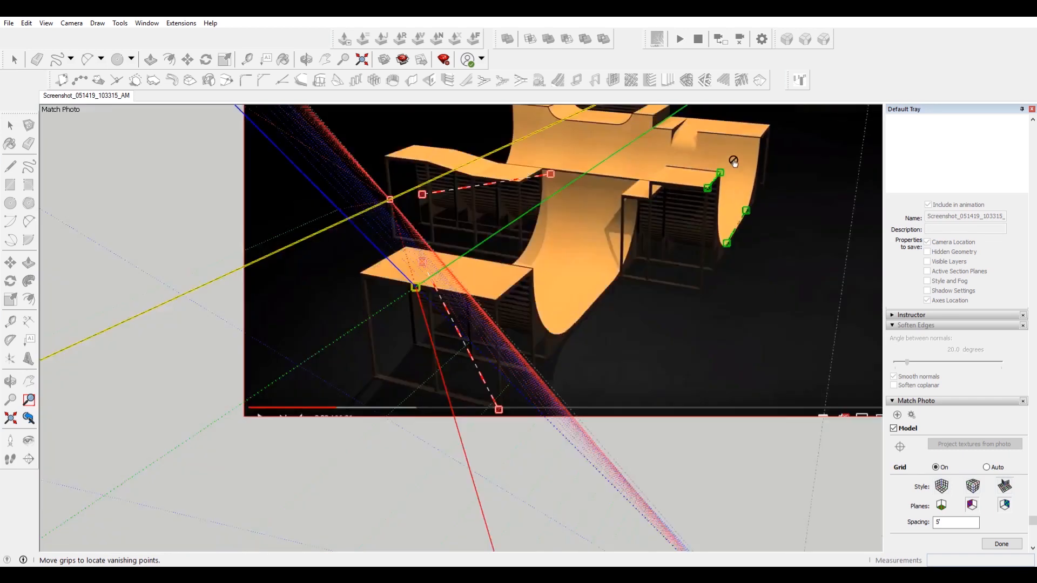
Align both red vanishing lines with the front edges of the lower-left platform and the ground line below it.
{"action": "scroll", "coordinate": [540, 267], "scroll_direction": "up", "scroll_amount": 3}
{"action": "left_click_drag", "start_coordinate": [479, 193], "coordinate": [404, 375]}
{"action": "scroll", "coordinate": [413, 387], "scroll_direction": "up", "scroll_amount": 5}
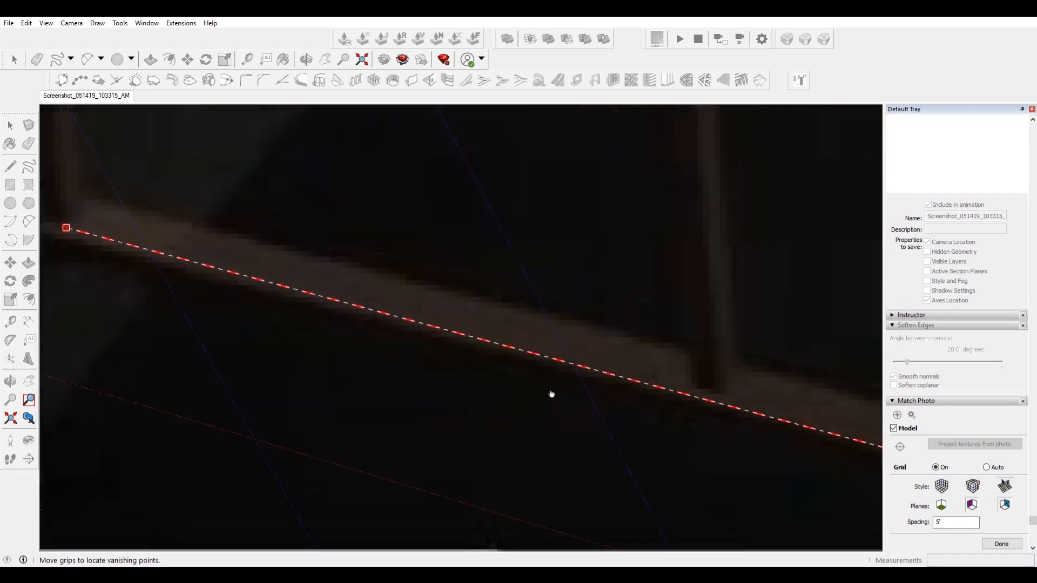
{"action": "scroll", "coordinate": [349, 291], "scroll_direction": "down", "scroll_amount": 3}
{"action": "scroll", "coordinate": [204, 256], "scroll_direction": "up", "scroll_amount": 3}
{"action": "scroll", "coordinate": [202, 254], "scroll_direction": "down", "scroll_amount": 4}
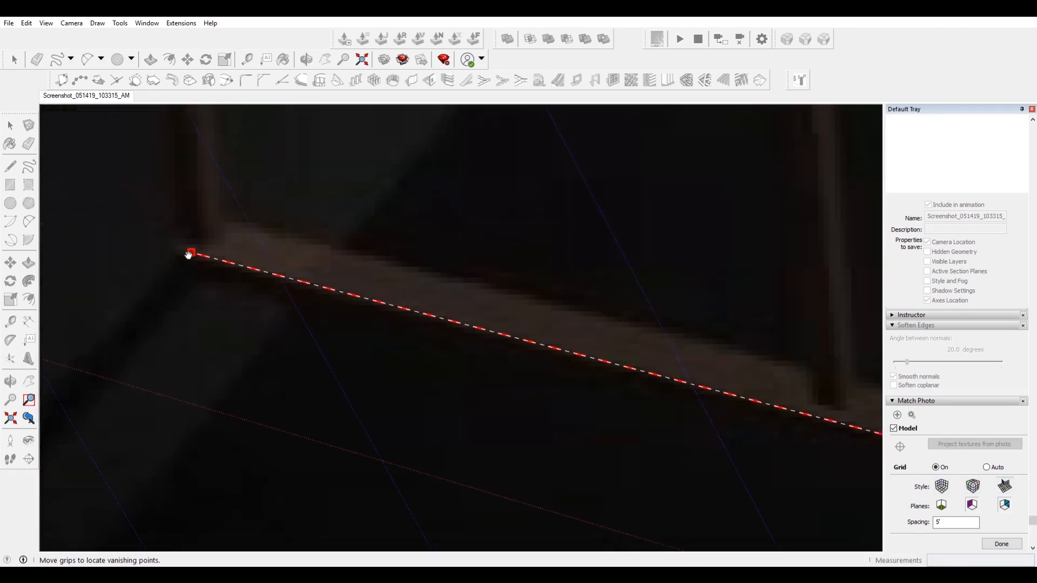
{"action": "scroll", "coordinate": [639, 366], "scroll_direction": "up", "scroll_amount": 3}
{"action": "left_click_drag", "start_coordinate": [599, 369], "coordinate": [603, 366]}
{"action": "scroll", "coordinate": [675, 351], "scroll_direction": "down", "scroll_amount": 6}
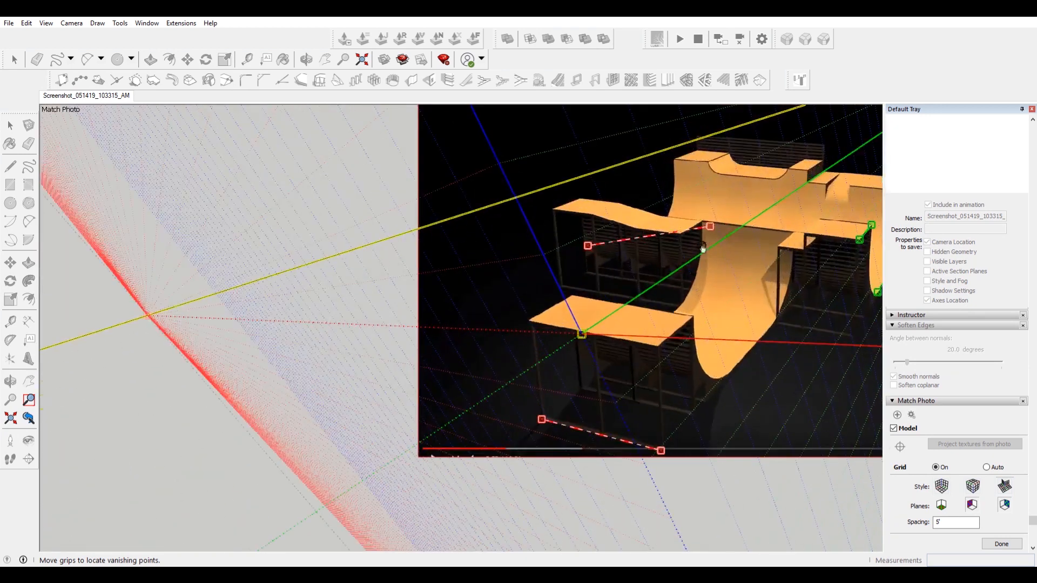
{"action": "left_click_drag", "start_coordinate": [710, 227], "coordinate": [650, 349]}
{"action": "left_click_drag", "start_coordinate": [588, 246], "coordinate": [530, 321]}
{"action": "scroll", "coordinate": [643, 344], "scroll_direction": "up", "scroll_amount": 4}
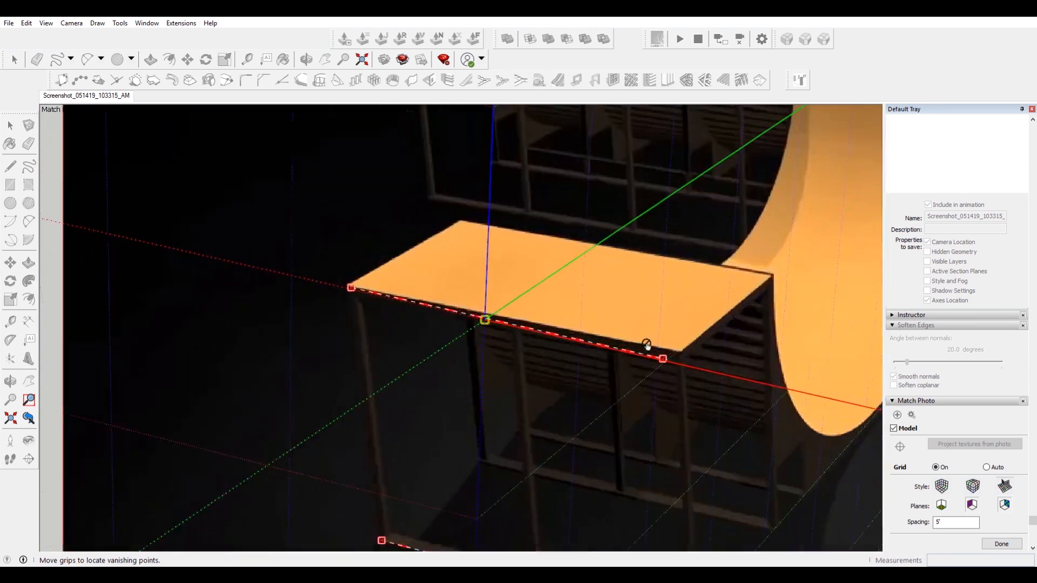
{"action": "scroll", "coordinate": [647, 345], "scroll_direction": "up", "scroll_amount": 3}
{"action": "left_click_drag", "start_coordinate": [653, 359], "coordinate": [689, 341]}
{"action": "scroll", "coordinate": [724, 323], "scroll_direction": "down", "scroll_amount": 4}
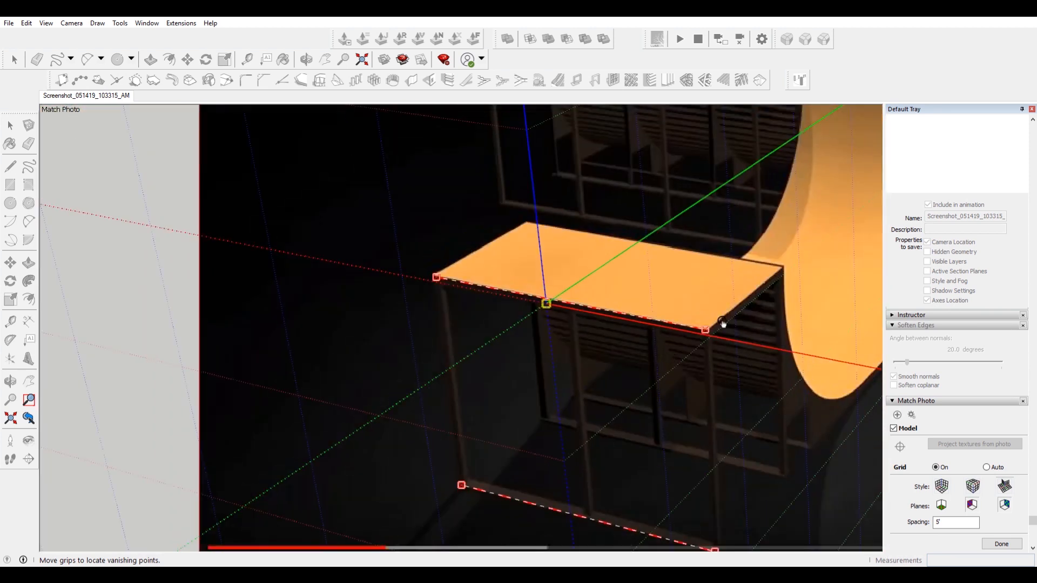
{"action": "scroll", "coordinate": [484, 312], "scroll_direction": "up", "scroll_amount": 4}
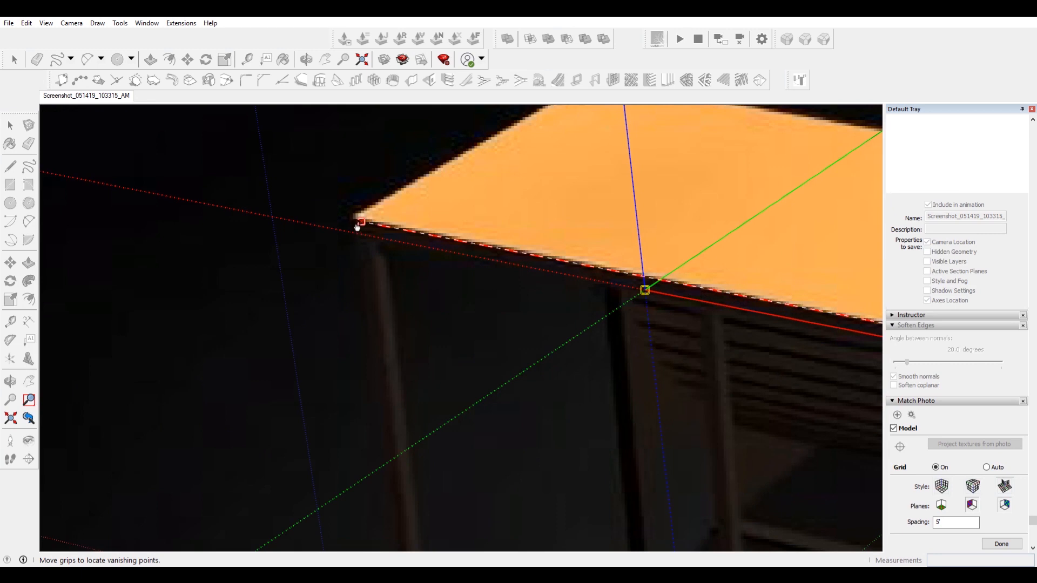
{"action": "scroll", "coordinate": [361, 223], "scroll_direction": "down", "scroll_amount": 6}
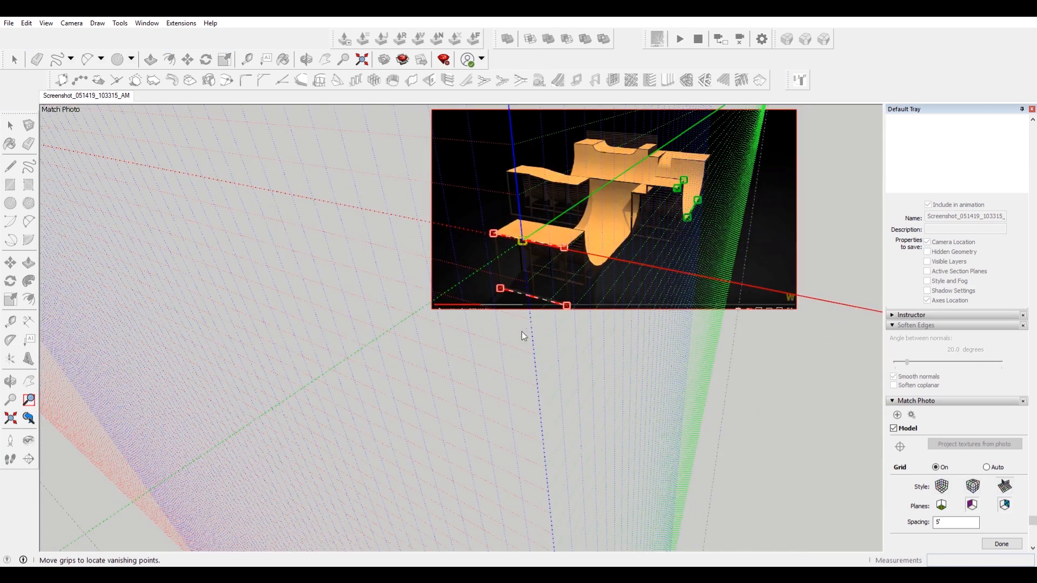
Move the axis origin to the ground corner beneath the front platform and finish the Match Photo.
{"action": "scroll", "coordinate": [489, 268], "scroll_direction": "down", "scroll_amount": 6}
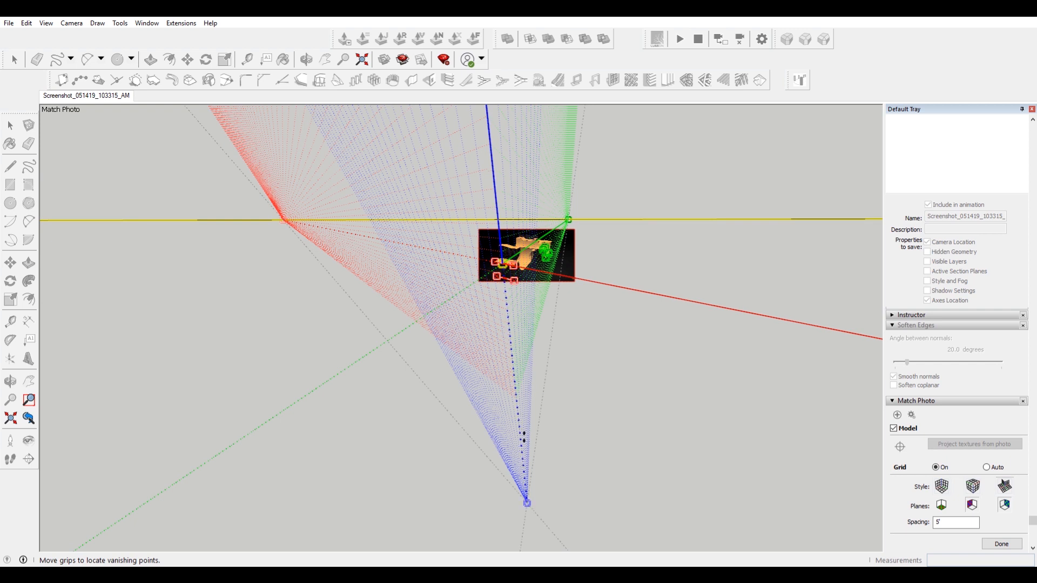
{"action": "scroll", "coordinate": [499, 264], "scroll_direction": "up", "scroll_amount": 4}
{"action": "scroll", "coordinate": [514, 259], "scroll_direction": "up", "scroll_amount": 3}
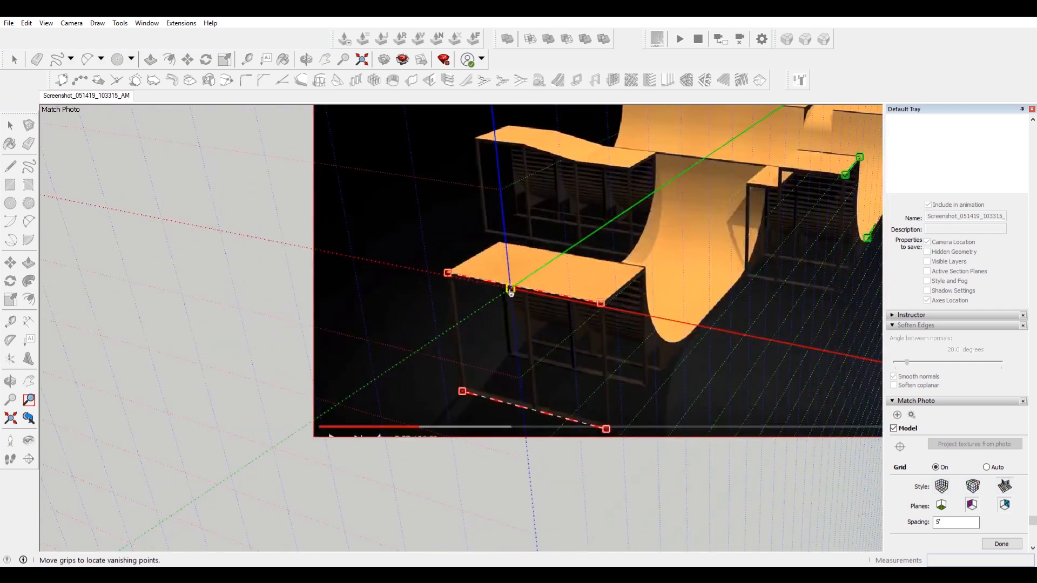
{"action": "left_click_drag", "start_coordinate": [510, 282], "coordinate": [608, 433]}
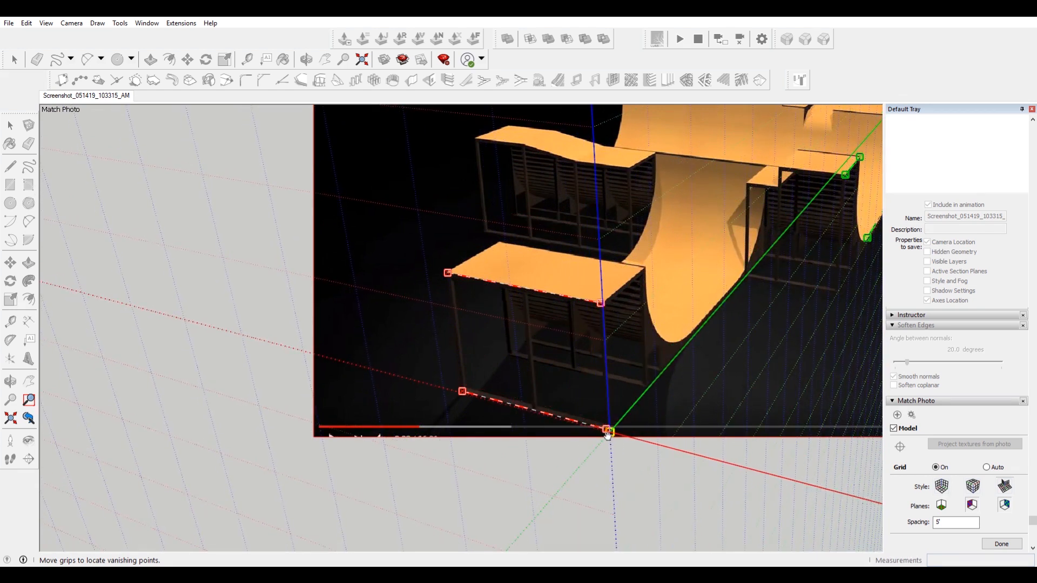
{"action": "scroll", "coordinate": [511, 257], "scroll_direction": "down", "scroll_amount": 4}
{"action": "scroll", "coordinate": [551, 322], "scroll_direction": "up", "scroll_amount": 3}
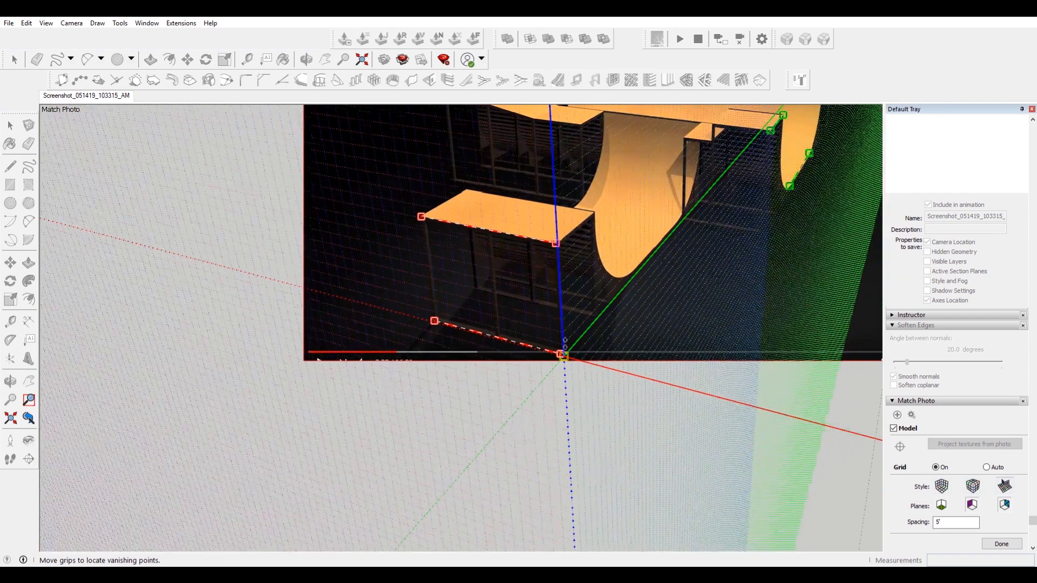
{"action": "scroll", "coordinate": [562, 299], "scroll_direction": "down", "scroll_amount": 3}
{"action": "scroll", "coordinate": [609, 201], "scroll_direction": "up", "scroll_amount": 4}
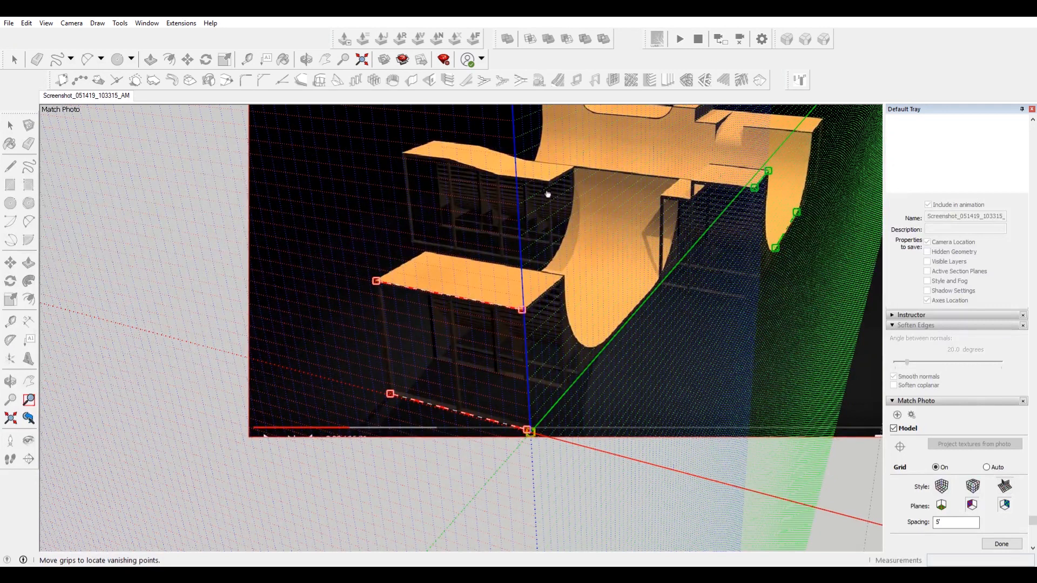
{"action": "right_click", "coordinate": [579, 194]}
{"action": "left_click", "coordinate": [631, 198]}
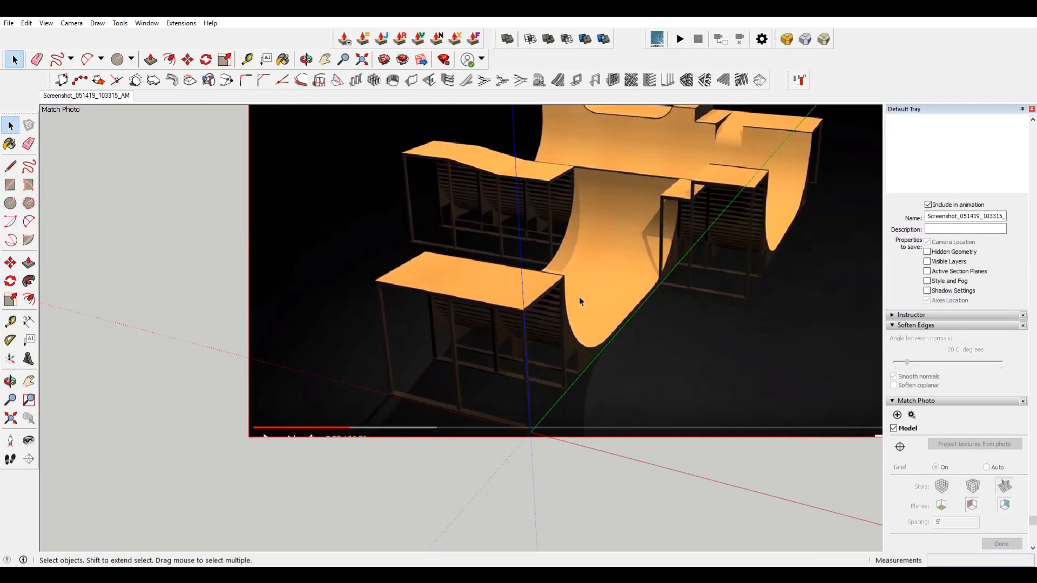
Orbit away from the matched view and restore the photo scene to check how the model lines up.
{"action": "scroll", "coordinate": [624, 256], "scroll_direction": "down", "scroll_amount": 3}
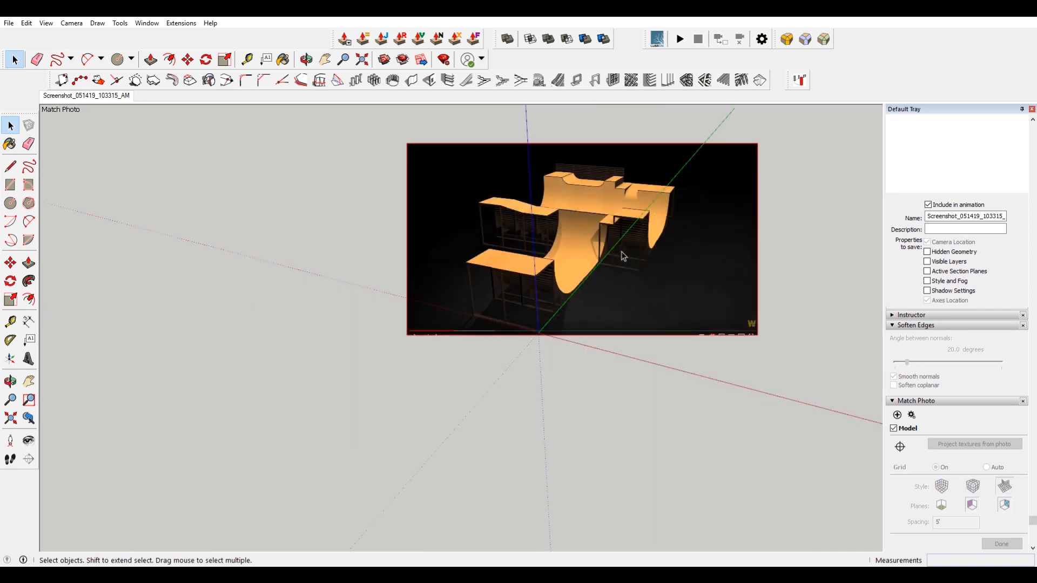
{"action": "scroll", "coordinate": [594, 265], "scroll_direction": "up", "scroll_amount": 2}
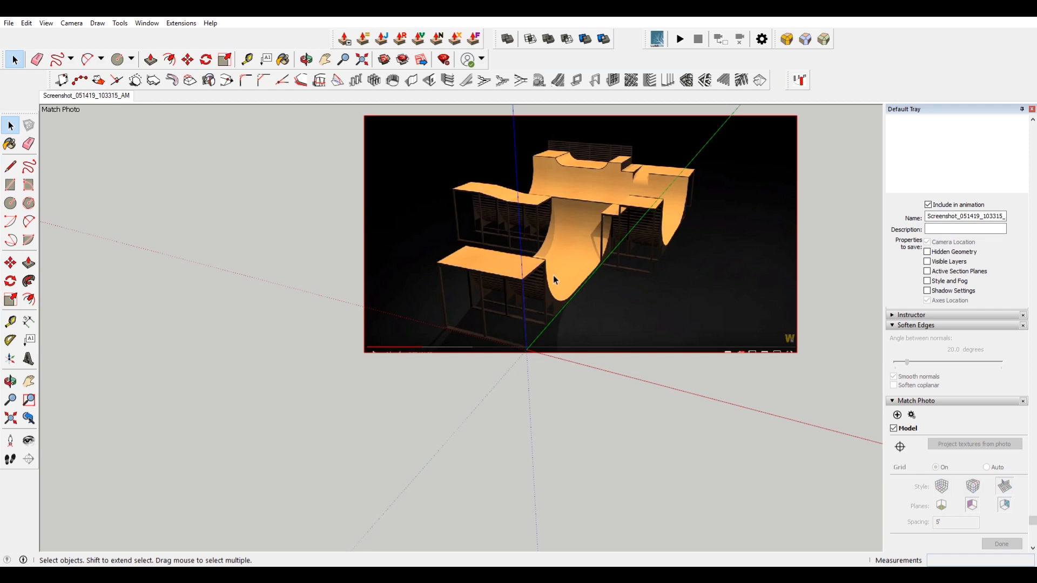
{"action": "middle_click_drag", "start_coordinate": [743, 401], "coordinate": [723, 392]}
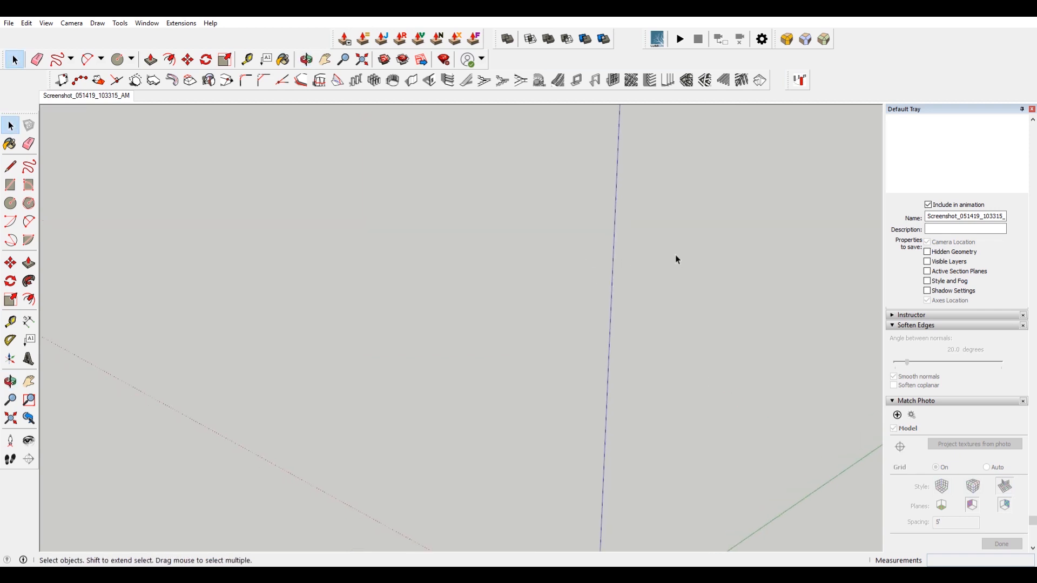
{"action": "left_click", "coordinate": [84, 99]}
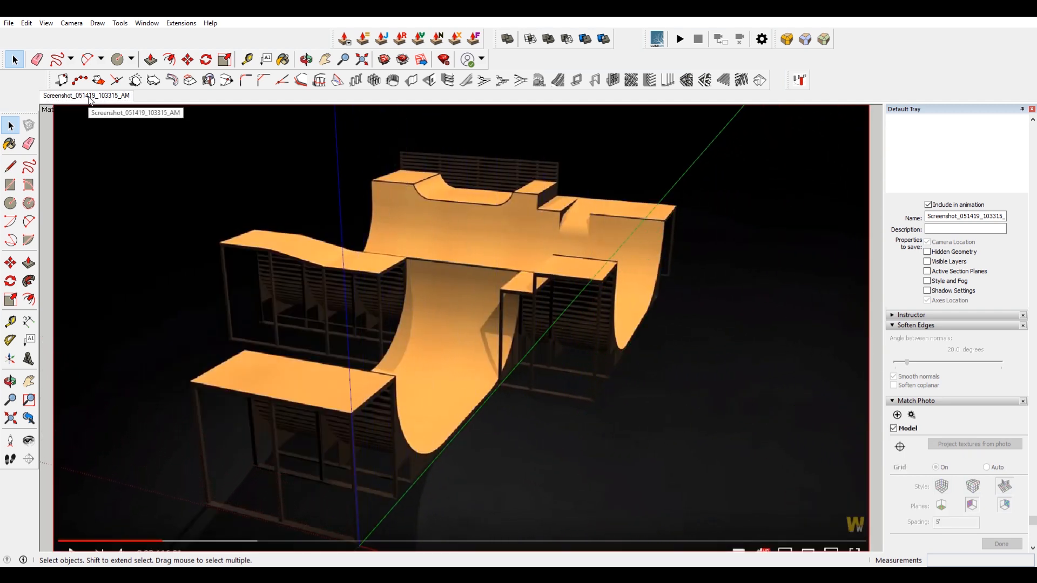
{"action": "scroll", "coordinate": [583, 216], "scroll_direction": "down", "scroll_amount": 3}
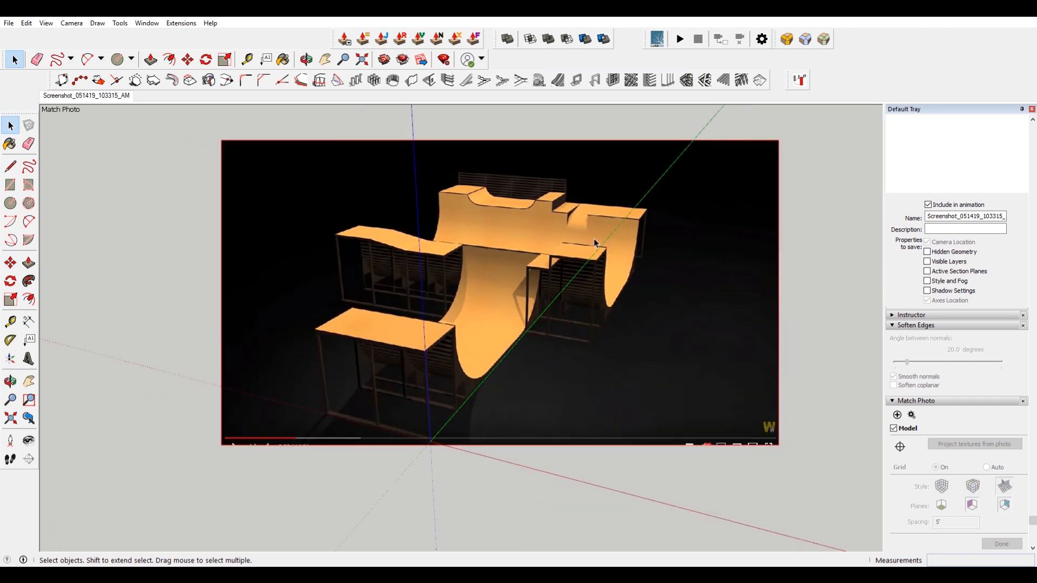
{"action": "scroll", "coordinate": [407, 318], "scroll_direction": "up", "scroll_amount": 3}
{"action": "scroll", "coordinate": [366, 342], "scroll_direction": "up", "scroll_amount": 1}
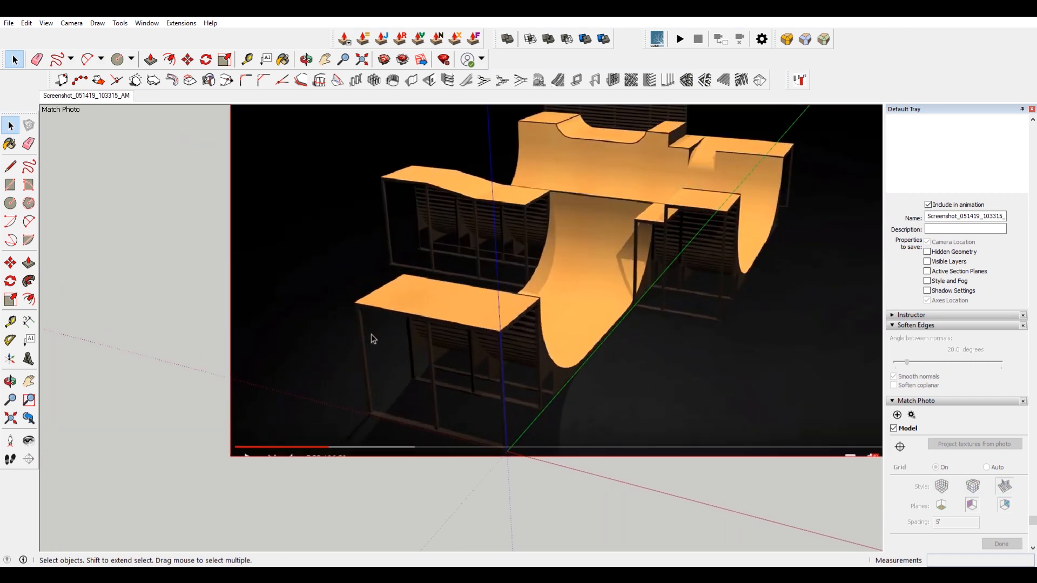
{"action": "middle_click_drag", "start_coordinate": [605, 239], "coordinate": [562, 241]}
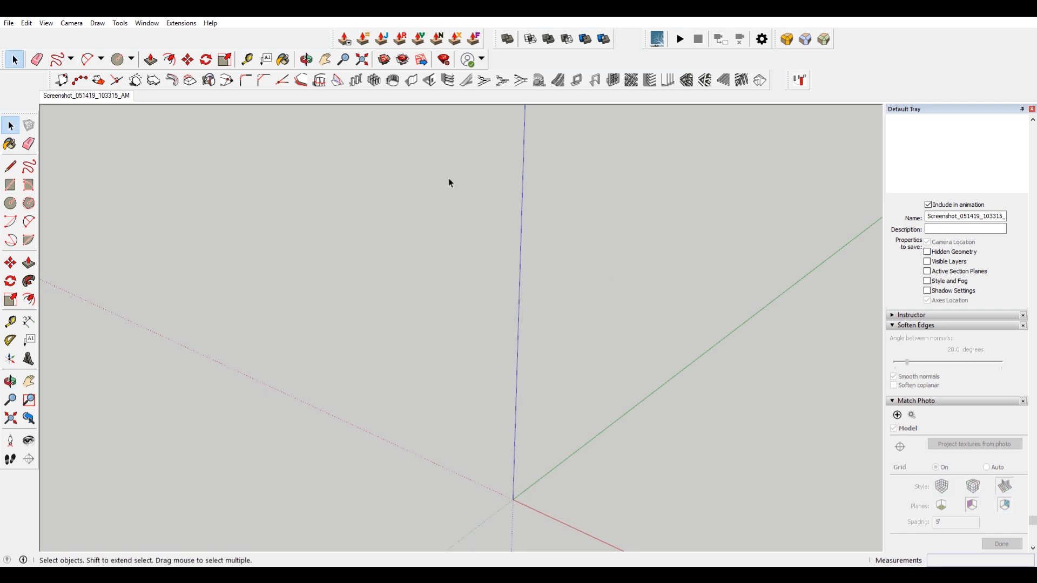
{"action": "left_click", "coordinate": [81, 95]}
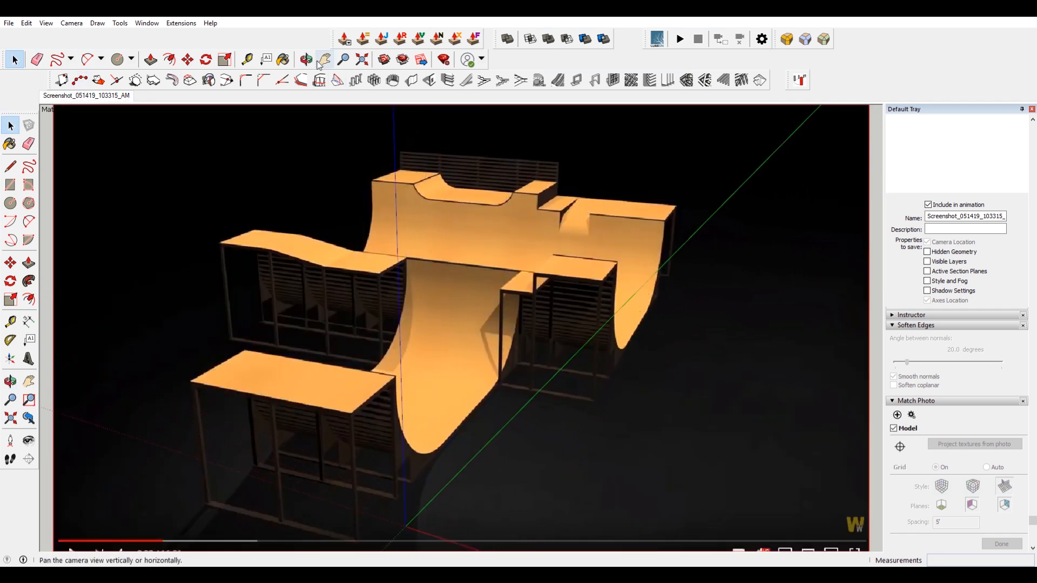
Disable scene transitions in the Model Info animation settings and close the dialog.
{"action": "left_click", "coordinate": [147, 23]}
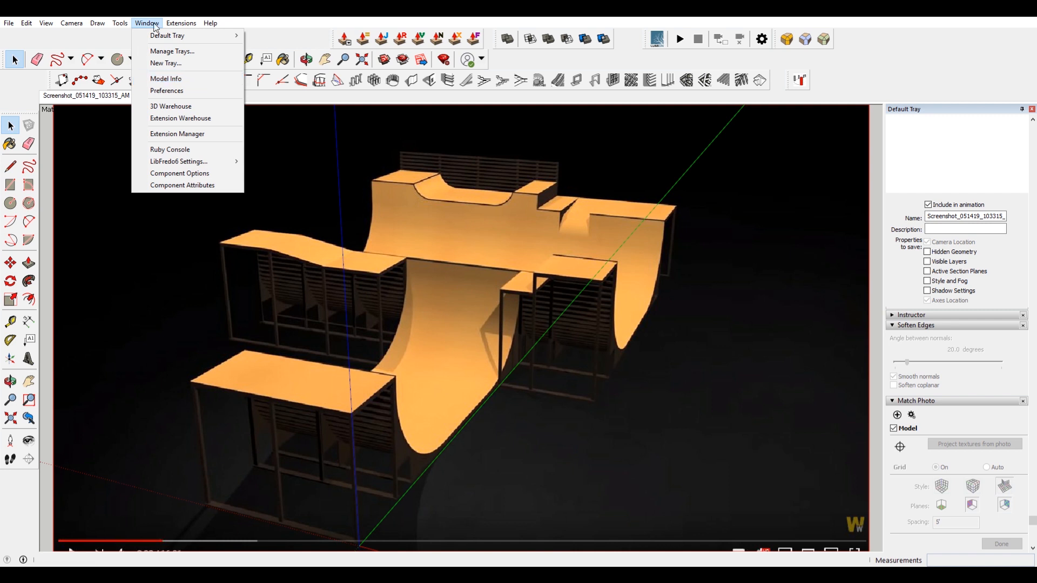
{"action": "left_click", "coordinate": [180, 80]}
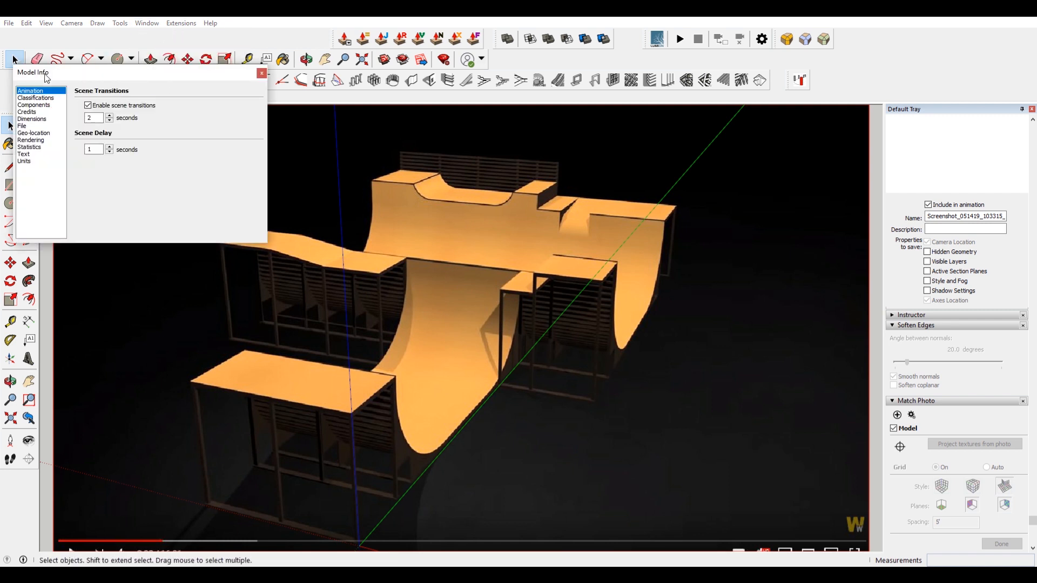
{"action": "left_click", "coordinate": [88, 105]}
{"action": "left_click", "coordinate": [260, 76]}
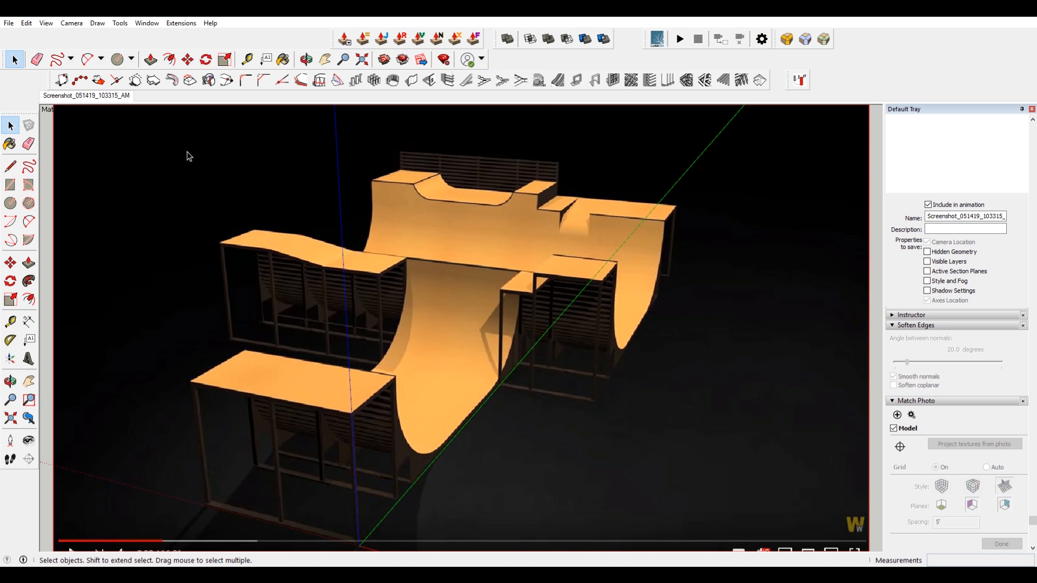
Save the model as a new file in the Designer Hacks Dropbox Video Projects folder.
{"action": "left_click", "coordinate": [9, 23]}
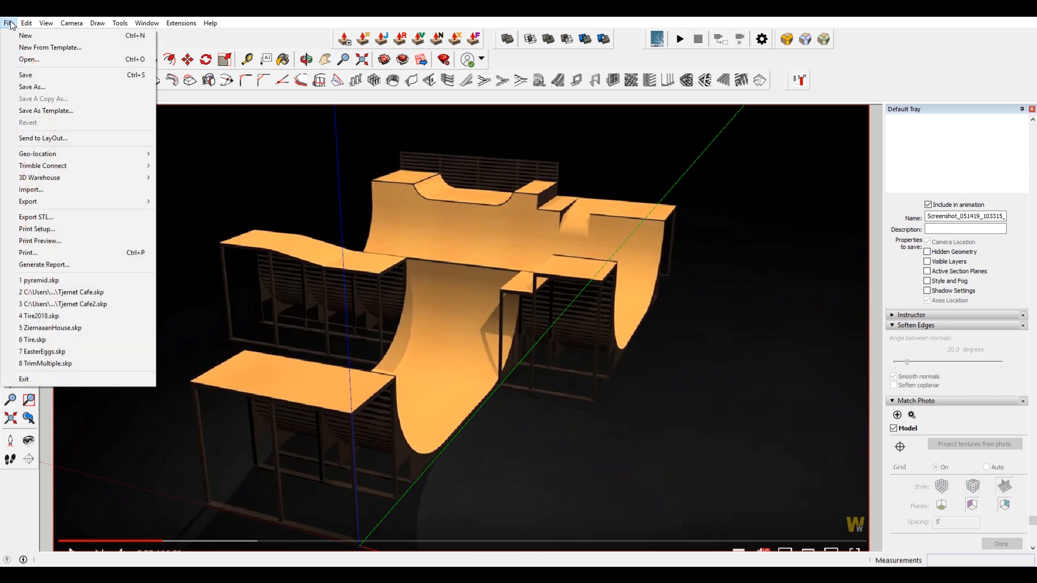
{"action": "left_click", "coordinate": [69, 86]}
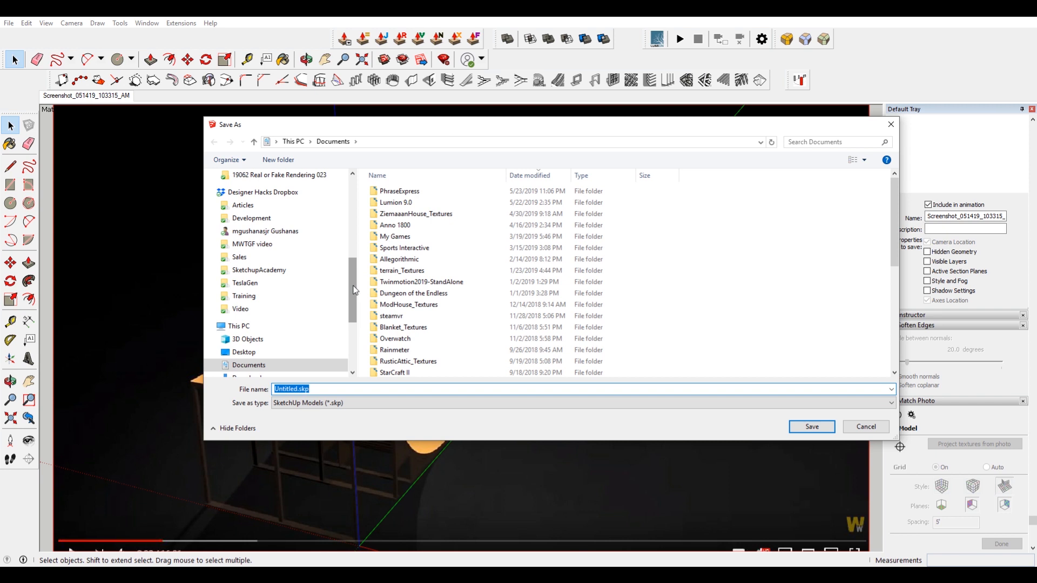
{"action": "left_click", "coordinate": [257, 192]}
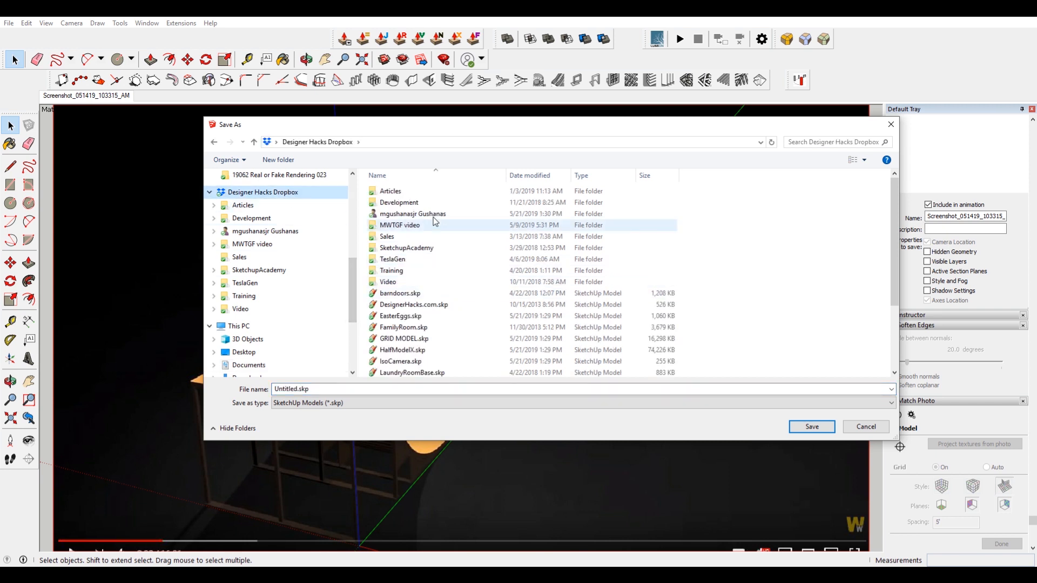
{"action": "double_click", "coordinate": [423, 282]}
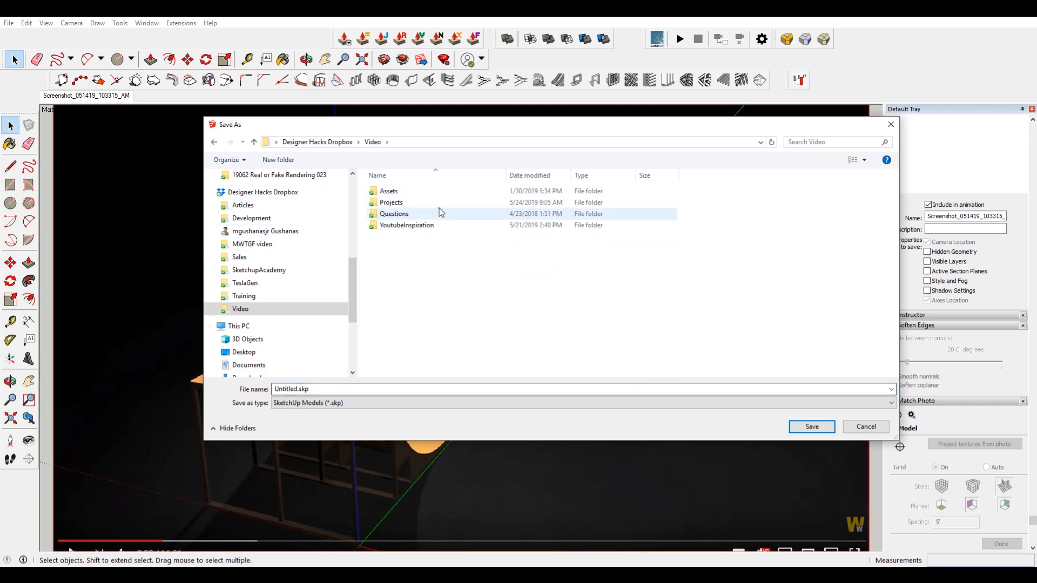
{"action": "double_click", "coordinate": [410, 203]}
{"action": "left_click", "coordinate": [298, 389]}
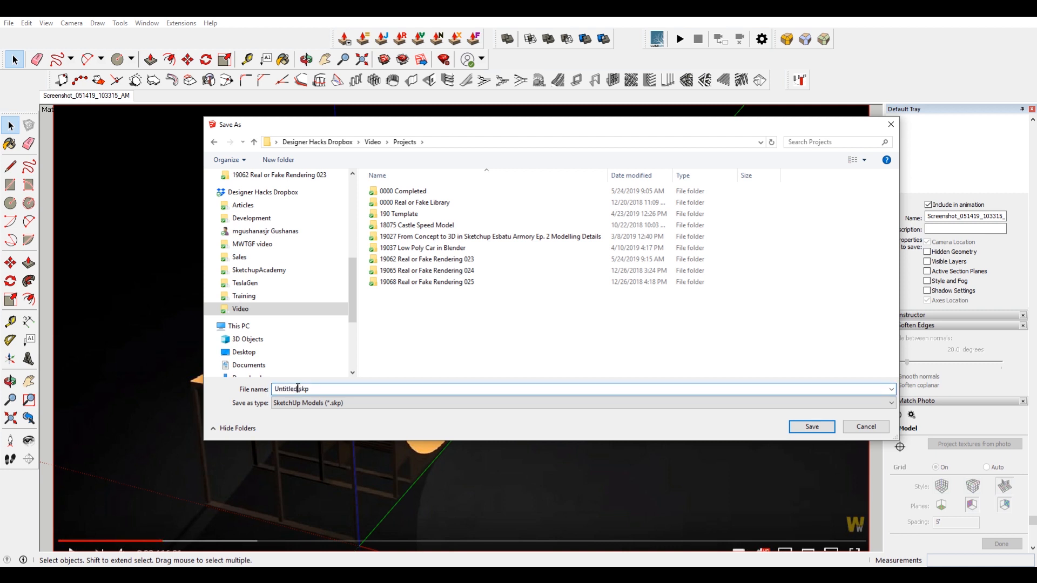
{"action": "double_click", "coordinate": [297, 388]}
{"action": "key", "text": "Return"}
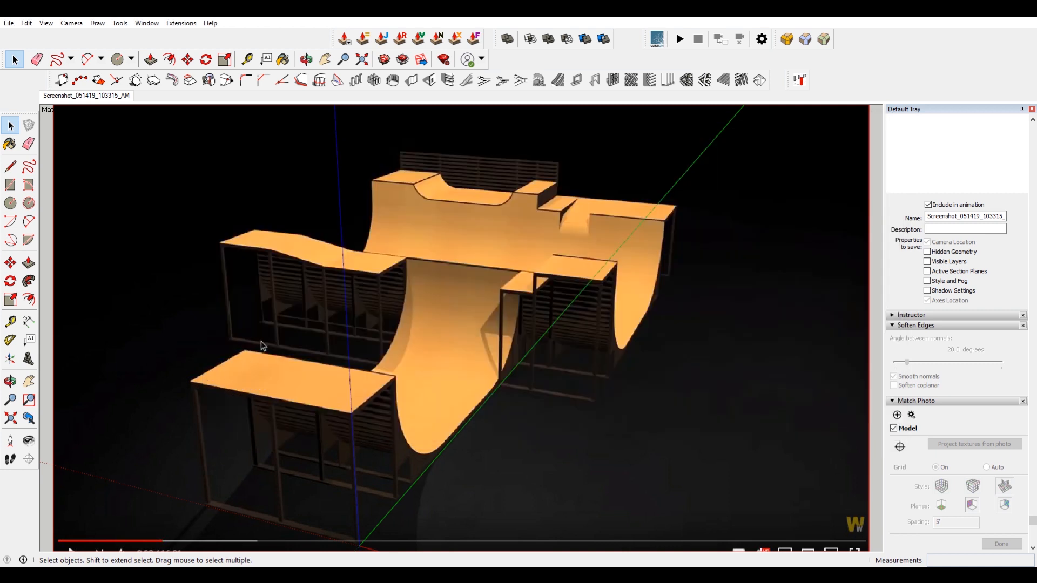
Draw a ground rectangle from the axis origin to the back corner beneath the front platform.
{"action": "scroll", "coordinate": [351, 276], "scroll_direction": "down", "scroll_amount": 3}
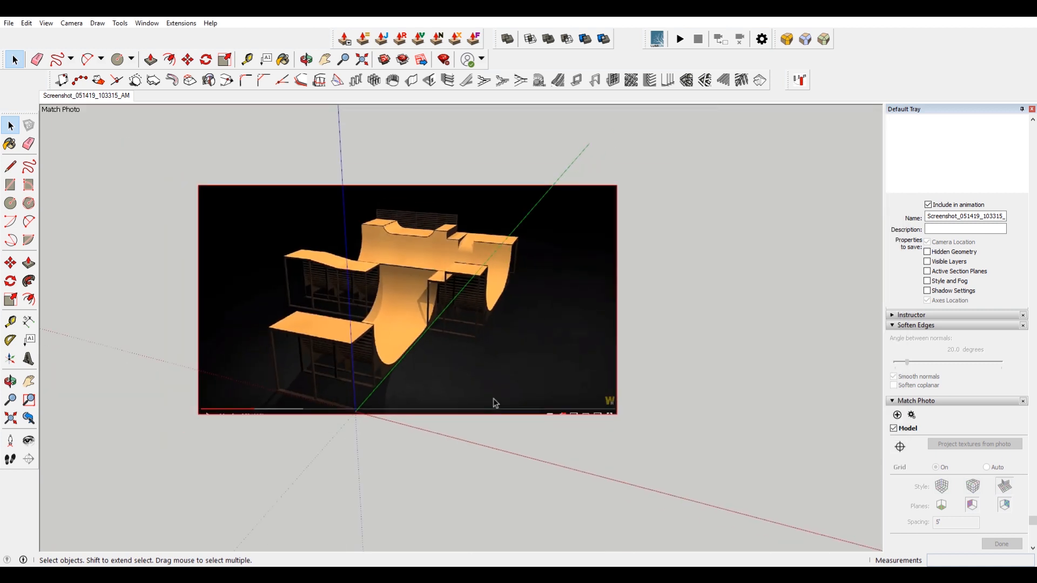
{"action": "scroll", "coordinate": [474, 378], "scroll_direction": "down", "scroll_amount": 1}
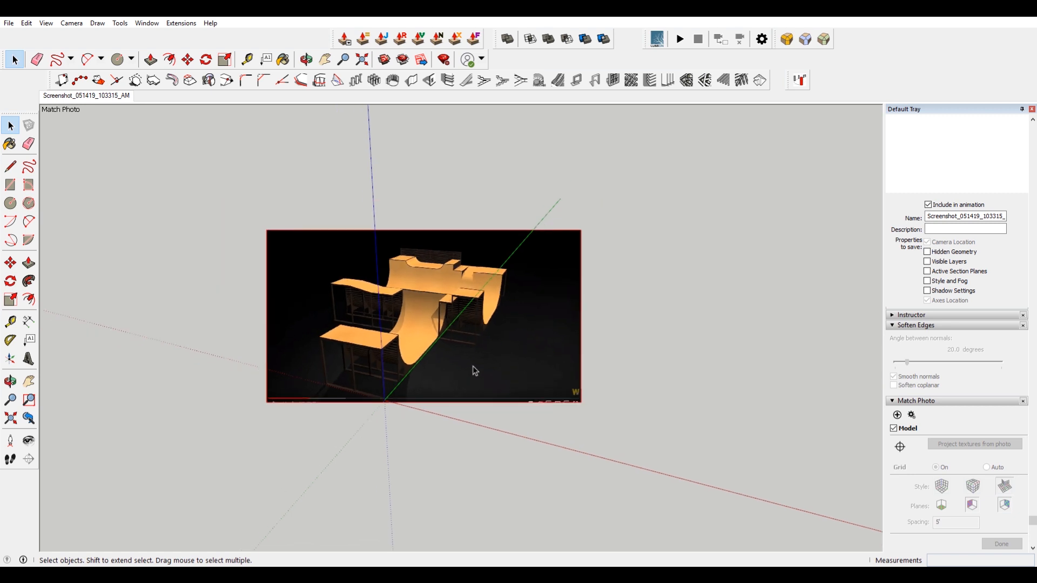
{"action": "scroll", "coordinate": [373, 408], "scroll_direction": "up", "scroll_amount": 4}
{"action": "key", "text": "r"}
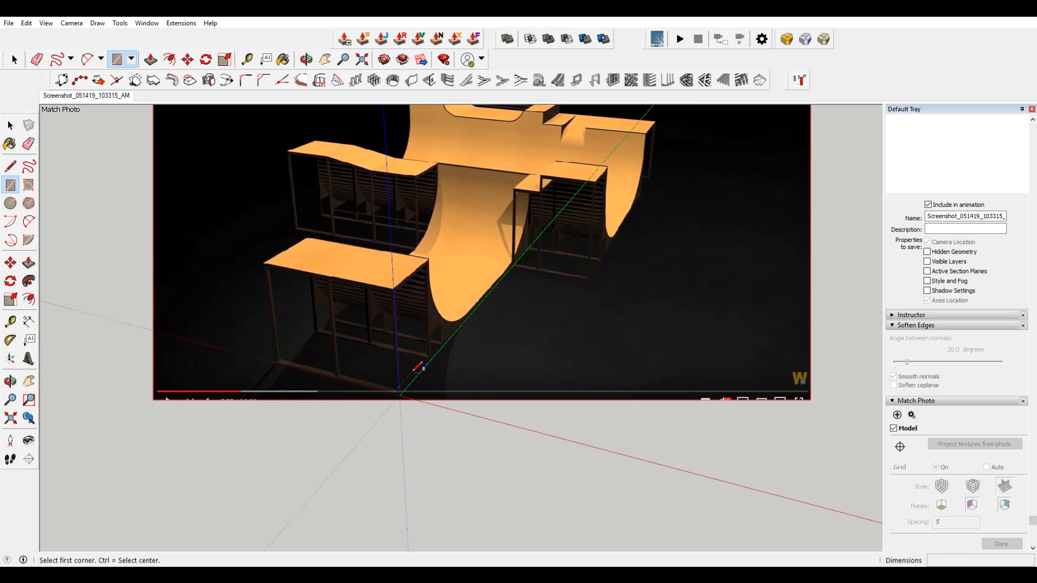
{"action": "scroll", "coordinate": [400, 373], "scroll_direction": "up", "scroll_amount": 2}
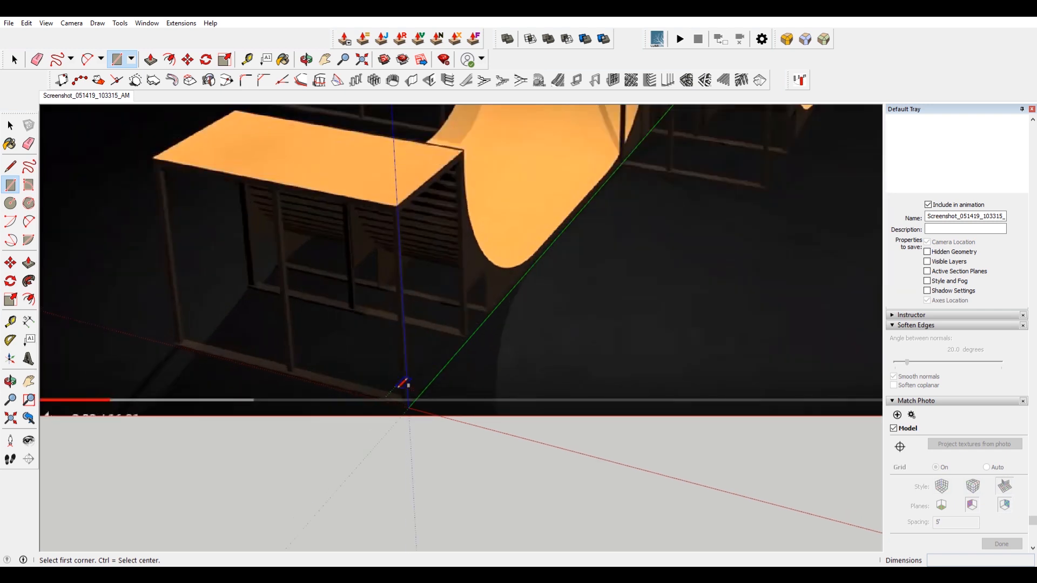
{"action": "left_click", "coordinate": [408, 407]}
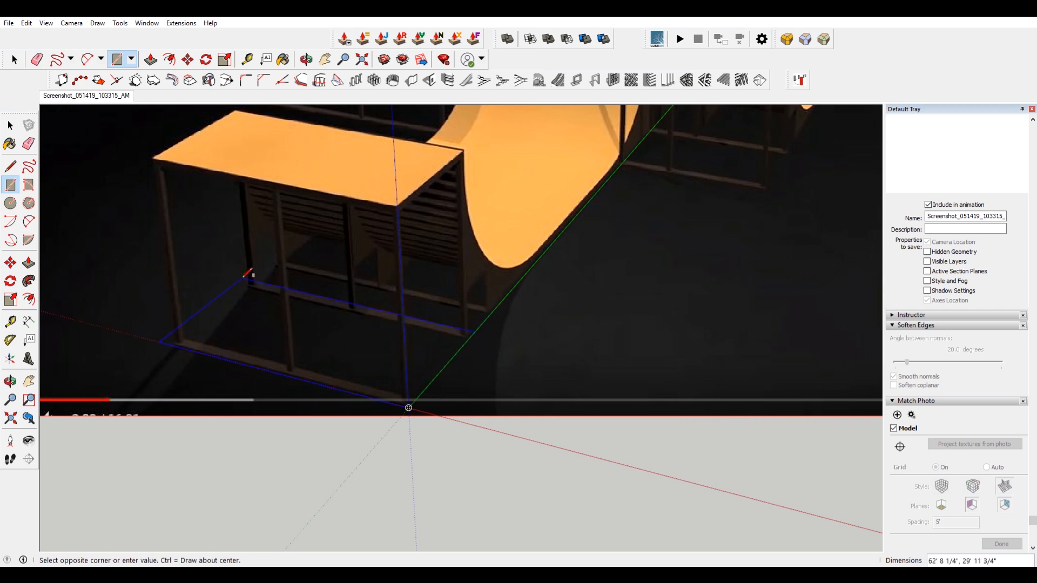
{"action": "left_click", "coordinate": [277, 264]}
{"action": "key", "text": "space"}
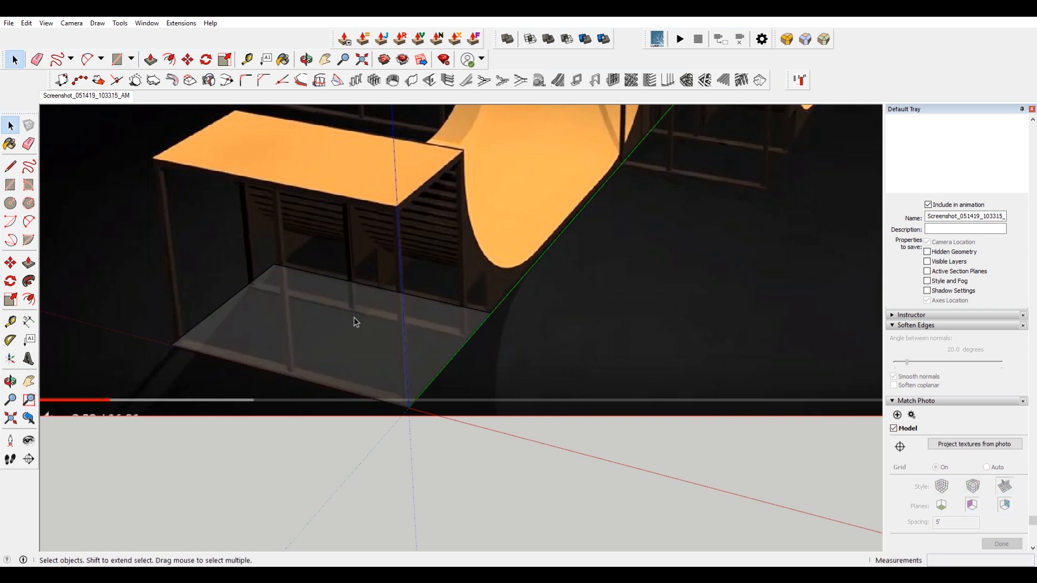
Push/pull the rectangle up into a box and adjust its height to the front platform's top.
{"action": "key", "text": "p"}
{"action": "left_click_drag", "start_coordinate": [354, 319], "coordinate": [295, 142]}
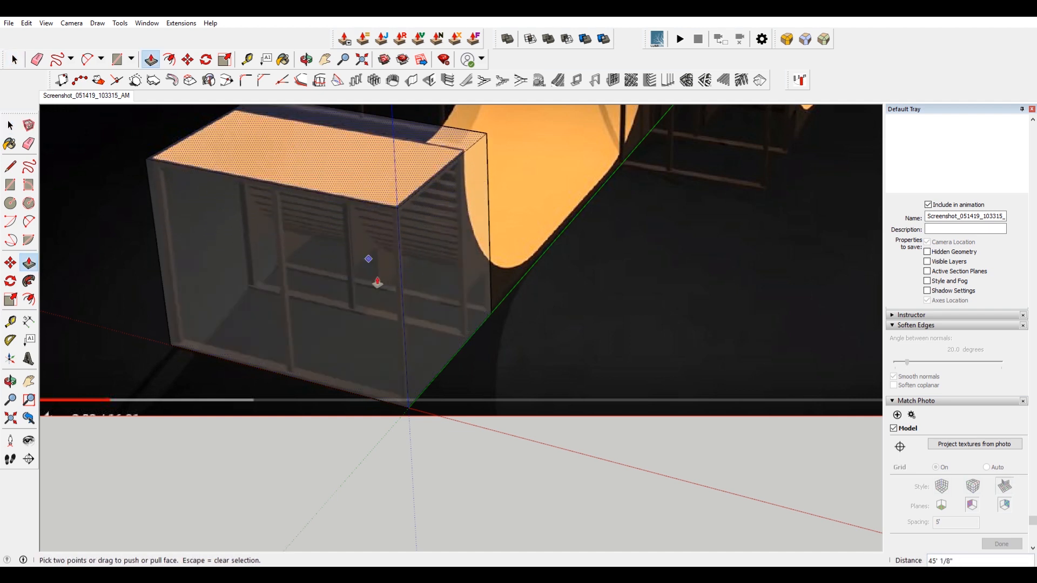
{"action": "scroll", "coordinate": [343, 273], "scroll_direction": "down", "scroll_amount": 3}
{"action": "scroll", "coordinate": [344, 272], "scroll_direction": "up", "scroll_amount": 5}
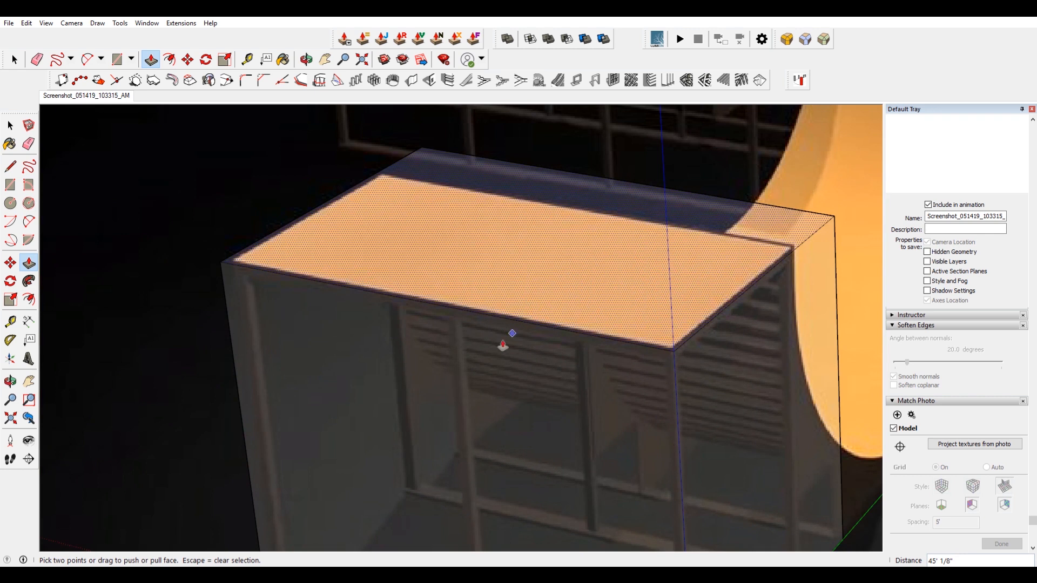
{"action": "key", "text": "space"}
{"action": "left_click", "coordinate": [423, 387]}
{"action": "scroll", "coordinate": [408, 389], "scroll_direction": "up", "scroll_amount": 1}
{"action": "key", "text": "p"}
{"action": "left_click_drag", "start_coordinate": [407, 388], "coordinate": [426, 365]}
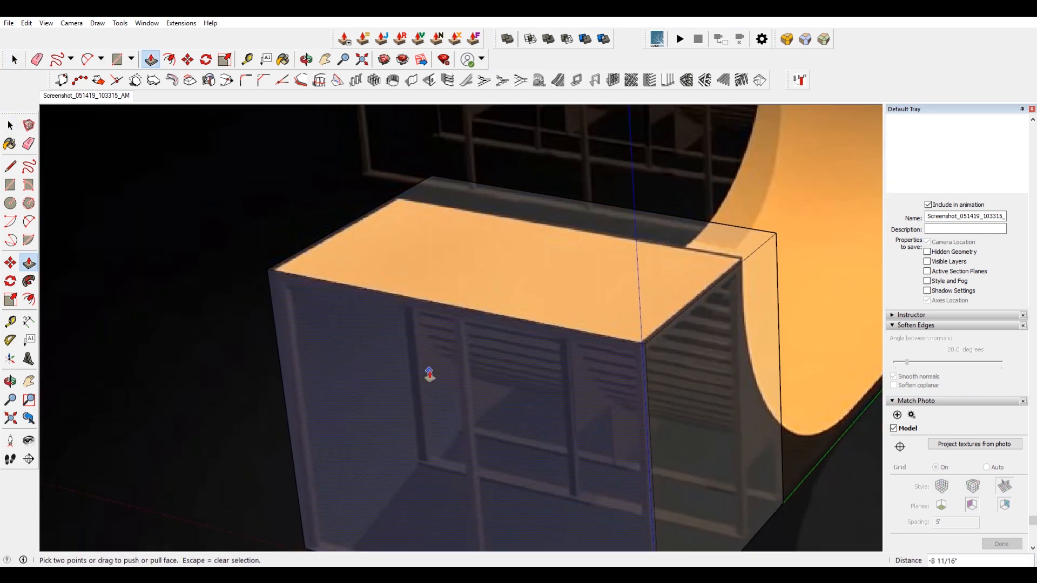
{"action": "scroll", "coordinate": [432, 371], "scroll_direction": "down", "scroll_amount": 2}
{"action": "key", "text": "space"}
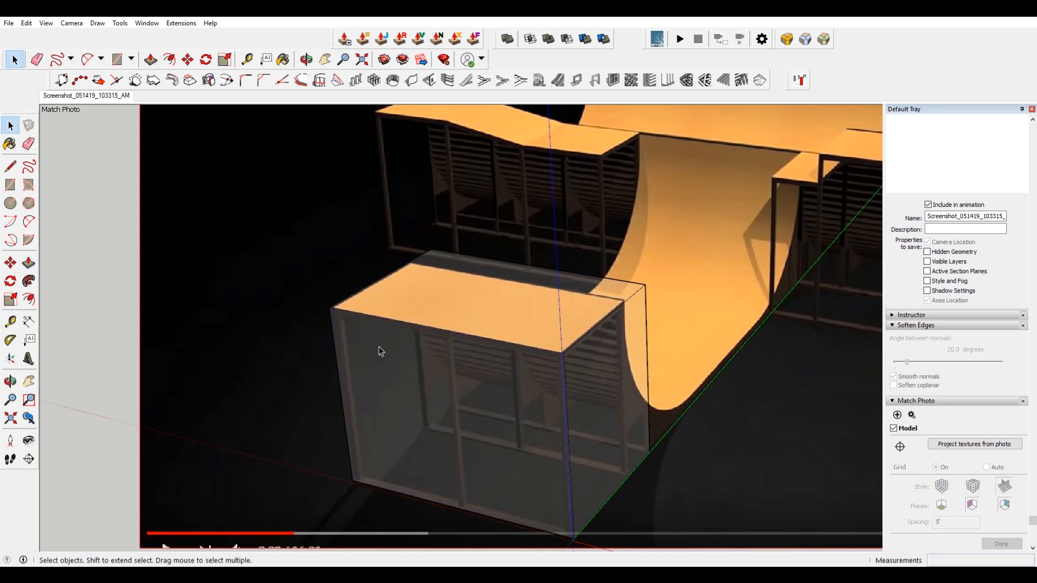
Push/pull the box's side faces to line up with the front platform's sides in the photo.
{"action": "middle_click_drag", "start_coordinate": [347, 351], "coordinate": [569, 348]}
{"action": "left_click", "coordinate": [400, 405]}
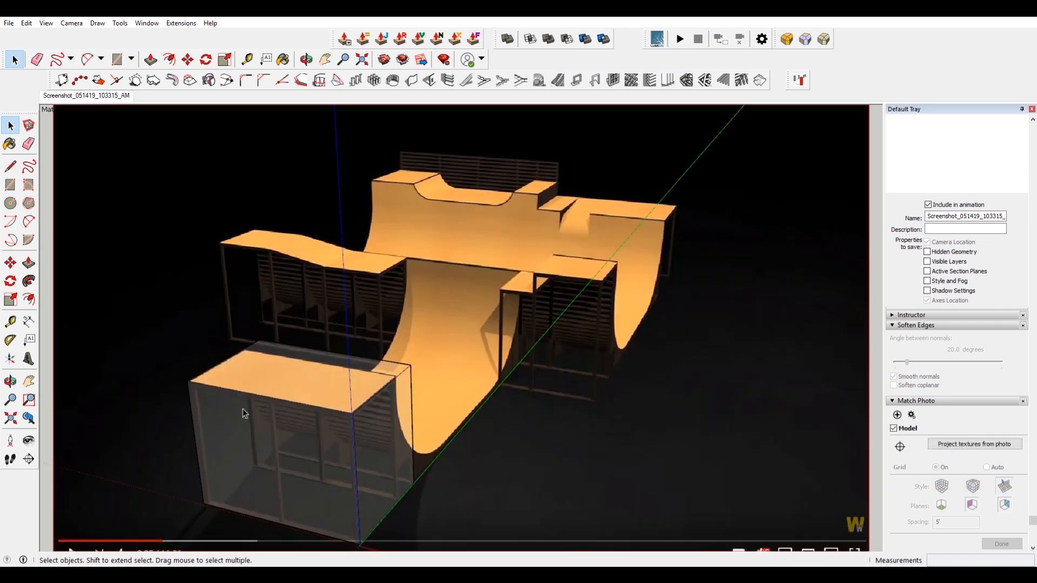
{"action": "scroll", "coordinate": [242, 409], "scroll_direction": "up", "scroll_amount": 5}
{"action": "key", "text": "p"}
{"action": "left_click_drag", "start_coordinate": [175, 339], "coordinate": [180, 339]}
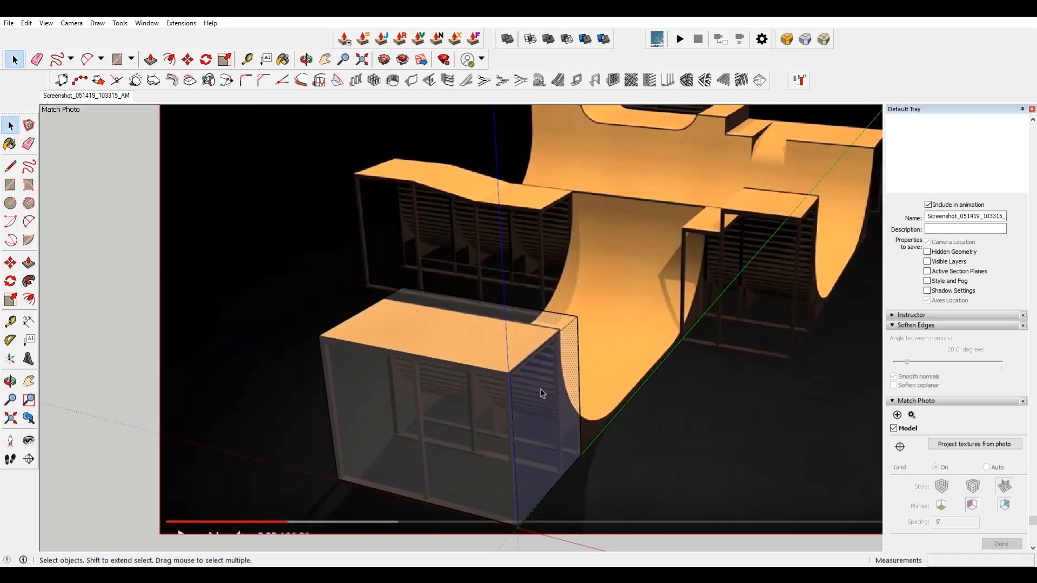
{"action": "scroll", "coordinate": [546, 396], "scroll_direction": "up", "scroll_amount": 3}
{"action": "key", "text": "p"}
{"action": "left_click_drag", "start_coordinate": [536, 387], "coordinate": [532, 388]}
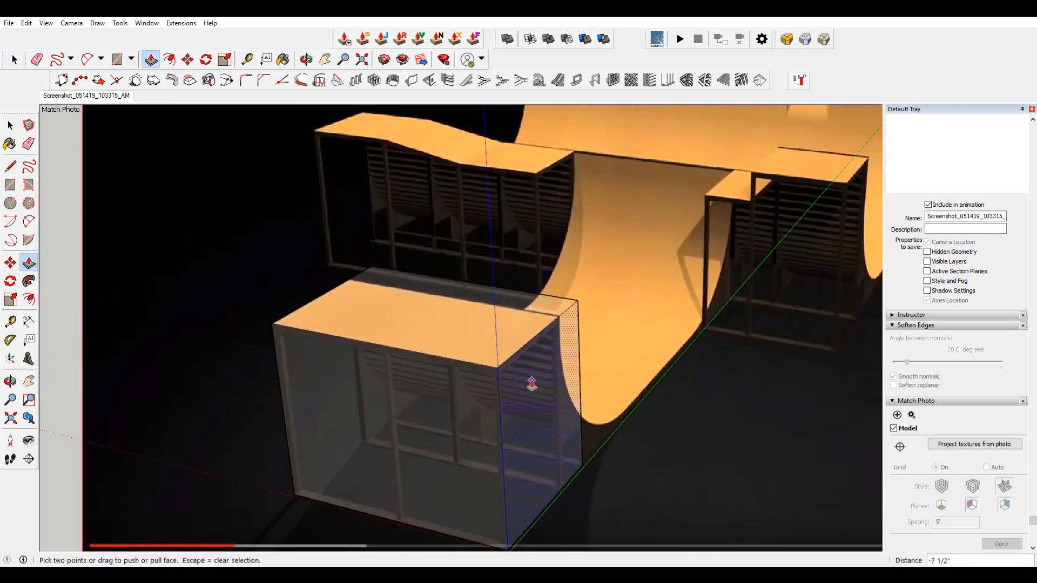
{"action": "key", "text": "space"}
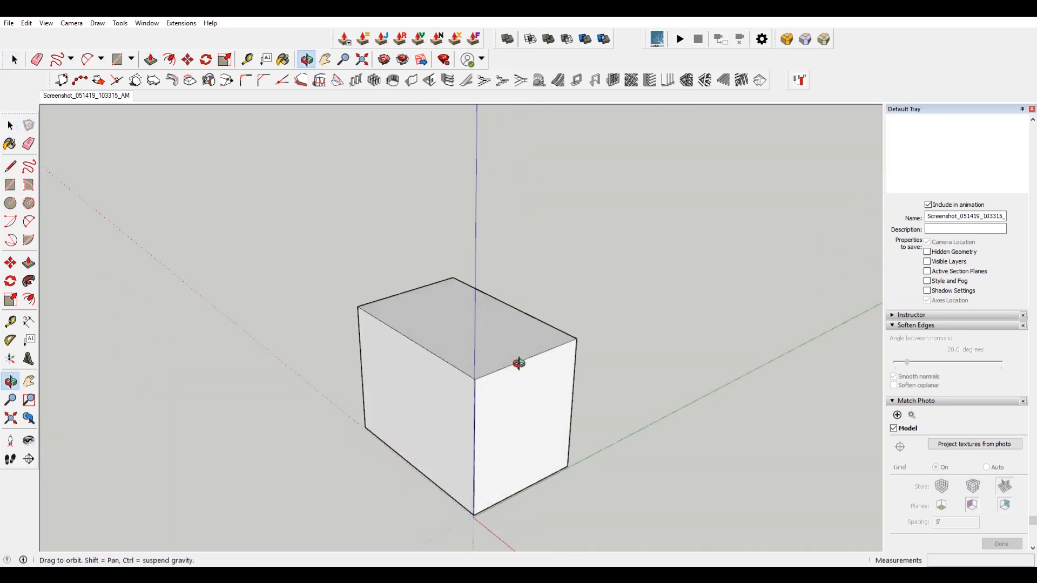
{"action": "middle_click_drag", "start_coordinate": [519, 361], "coordinate": [539, 388]}
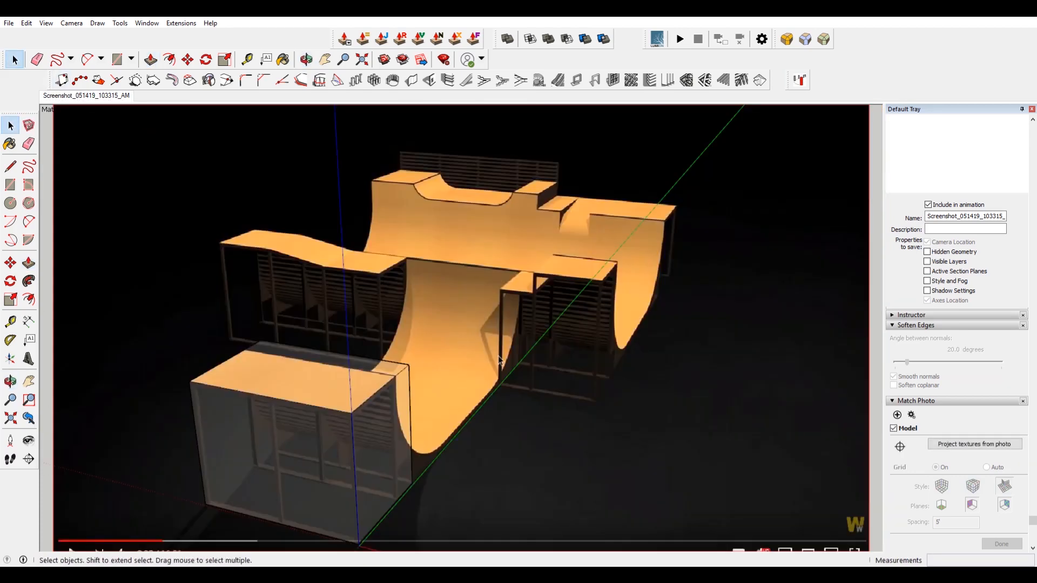
Move the box's top inner corner onto the platform corner where the ramp begins.
{"action": "scroll", "coordinate": [366, 419], "scroll_direction": "up", "scroll_amount": 5}
{"action": "key", "text": "m"}
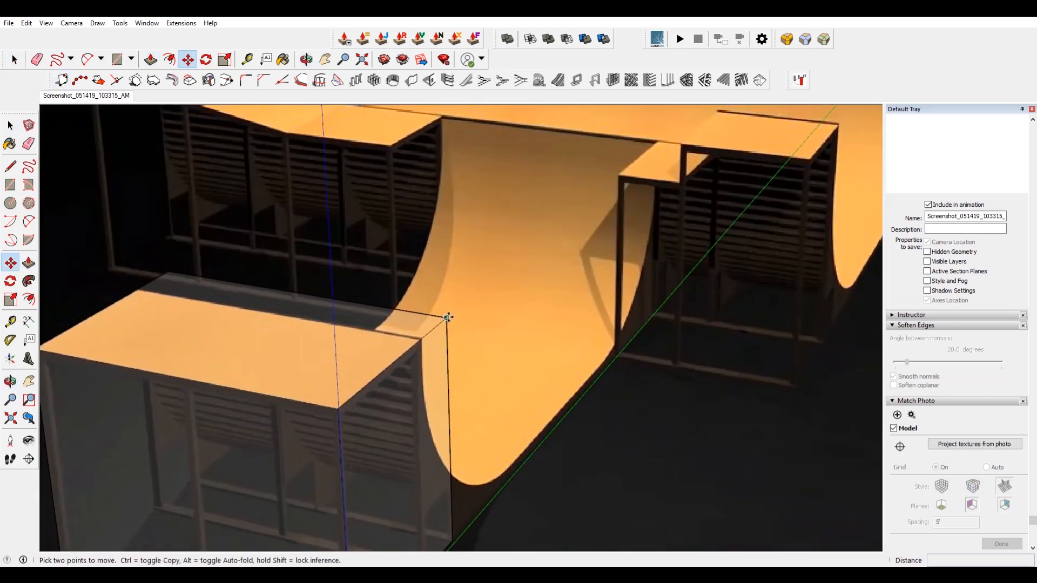
{"action": "left_click", "coordinate": [446, 319]}
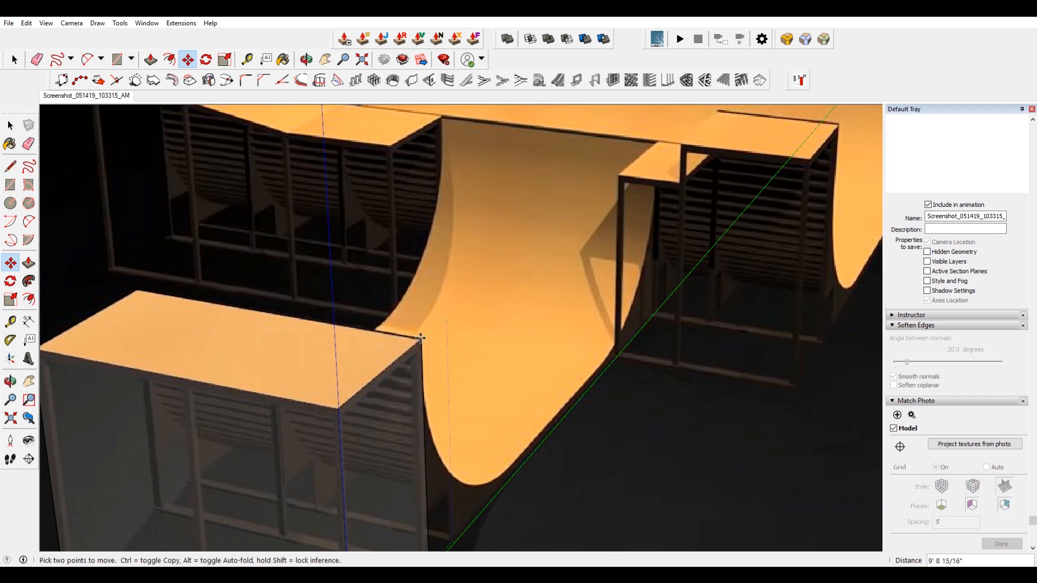
{"action": "left_click", "coordinate": [420, 339]}
{"action": "scroll", "coordinate": [451, 336], "scroll_direction": "down", "scroll_amount": 5}
{"action": "scroll", "coordinate": [452, 396], "scroll_direction": "up", "scroll_amount": 4}
{"action": "key", "text": "space"}
Push/pull the box's inner side face as a new extension about 30 feet across the ramp.
{"action": "scroll", "coordinate": [453, 400], "scroll_direction": "up", "scroll_amount": 3}
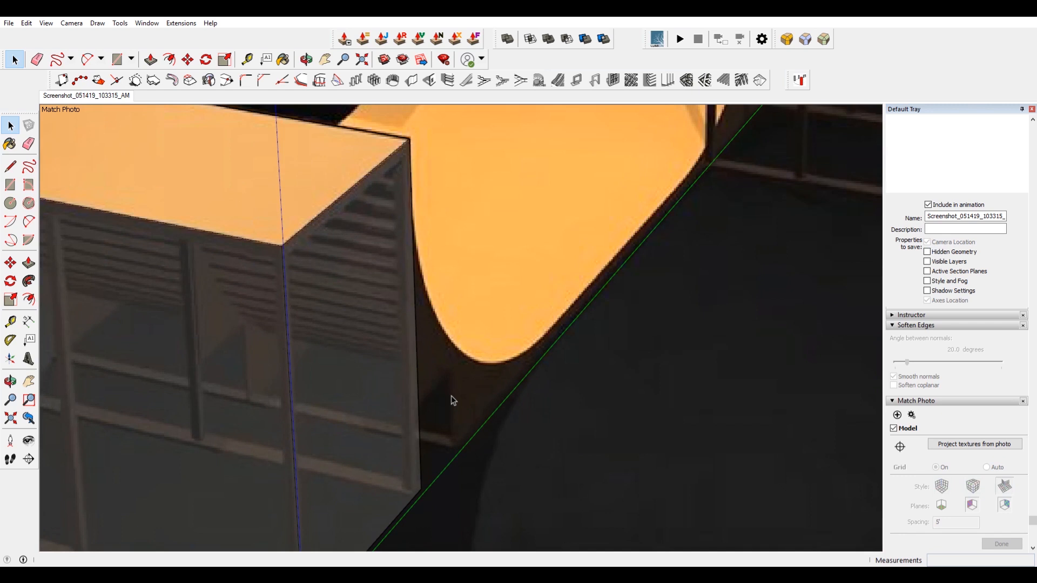
{"action": "scroll", "coordinate": [509, 352], "scroll_direction": "down", "scroll_amount": 3}
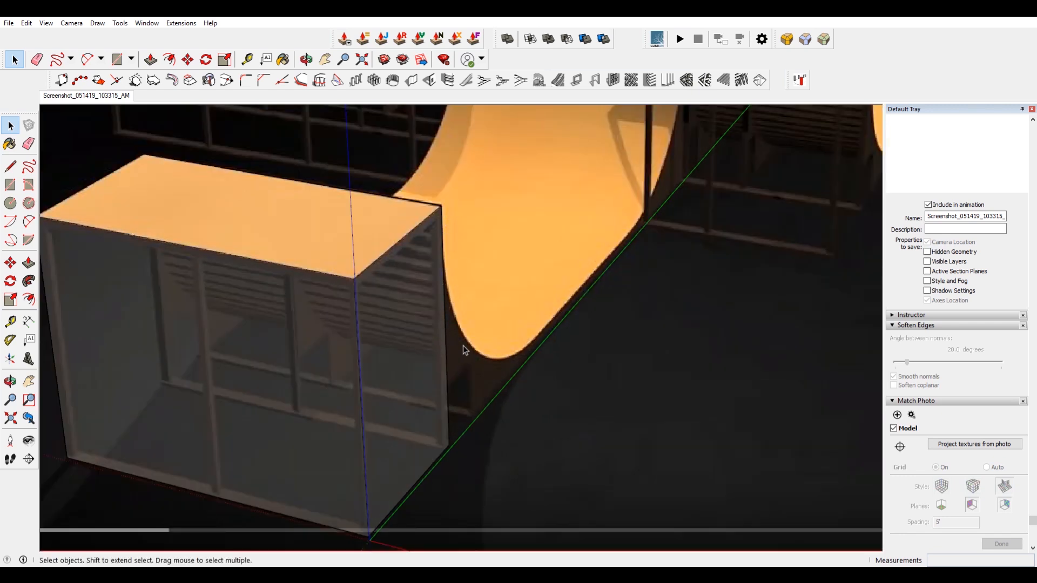
{"action": "middle_click_drag", "start_coordinate": [522, 351], "coordinate": [182, 272]}
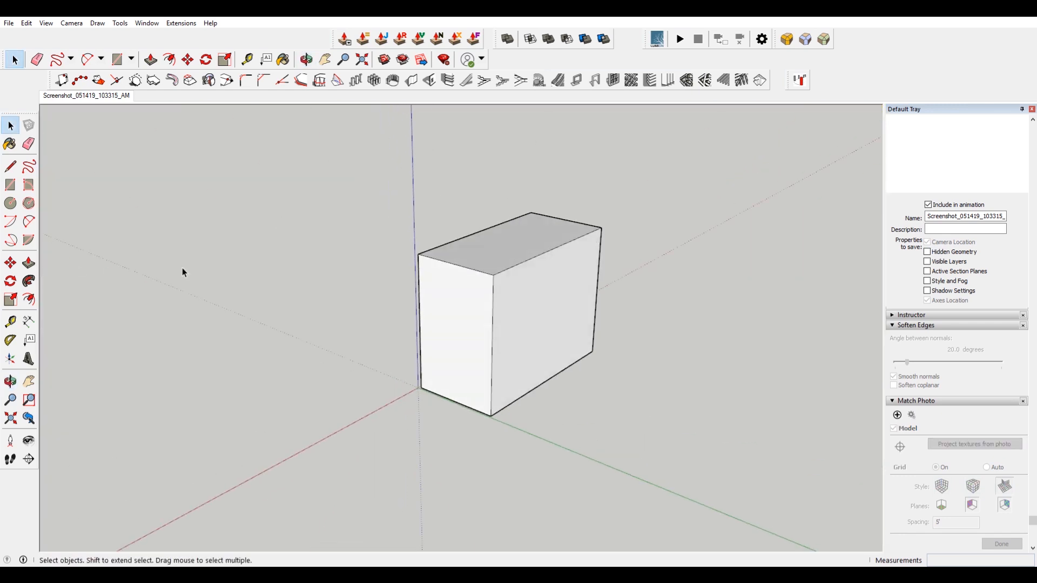
{"action": "left_click", "coordinate": [554, 293]}
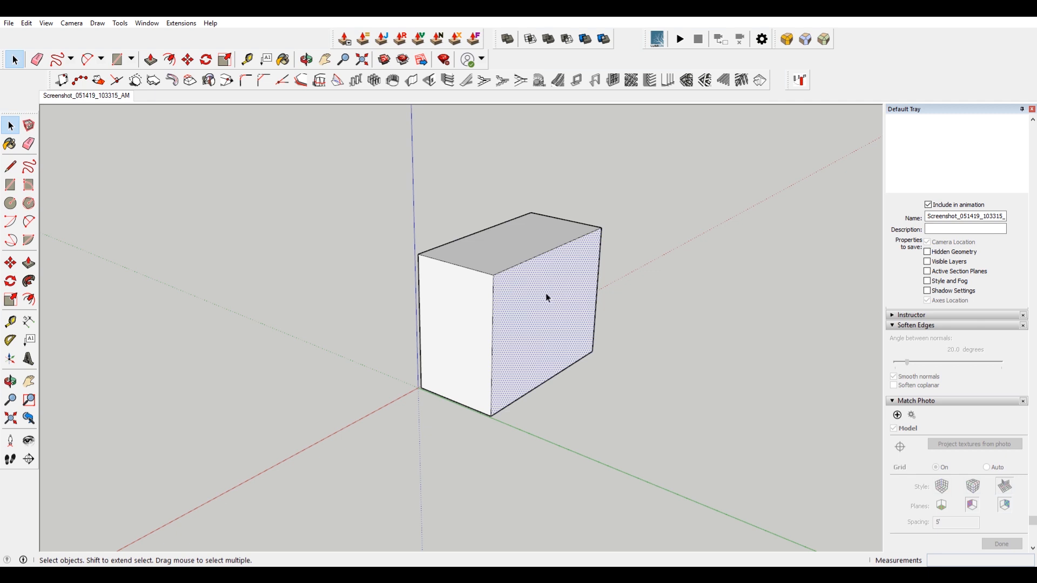
{"action": "key", "text": "p"}
{"action": "left_click_drag", "start_coordinate": [546, 295], "coordinate": [554, 307]}
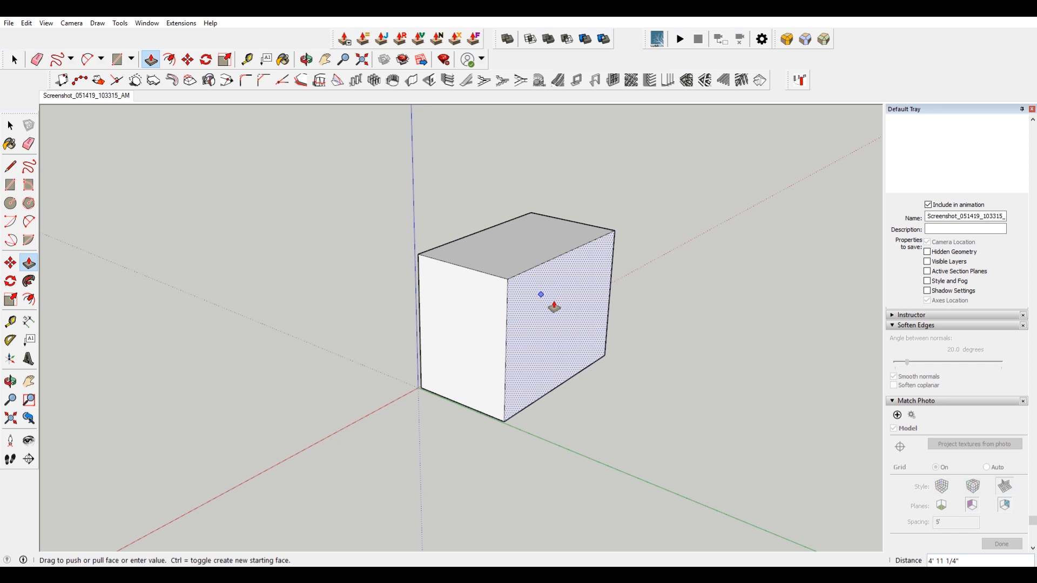
{"action": "key", "text": "ctrl"}
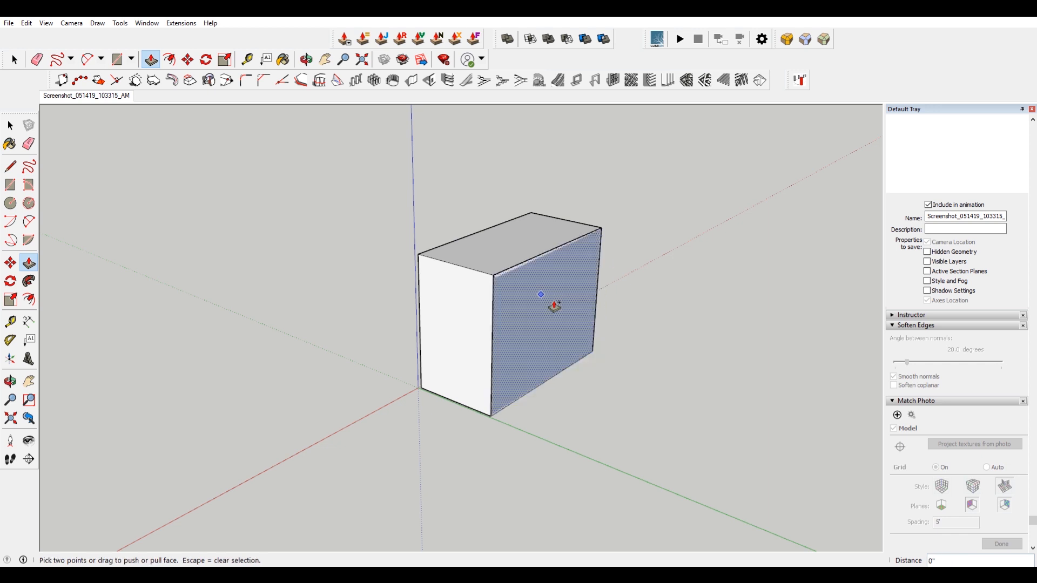
{"action": "left_click", "coordinate": [78, 98]}
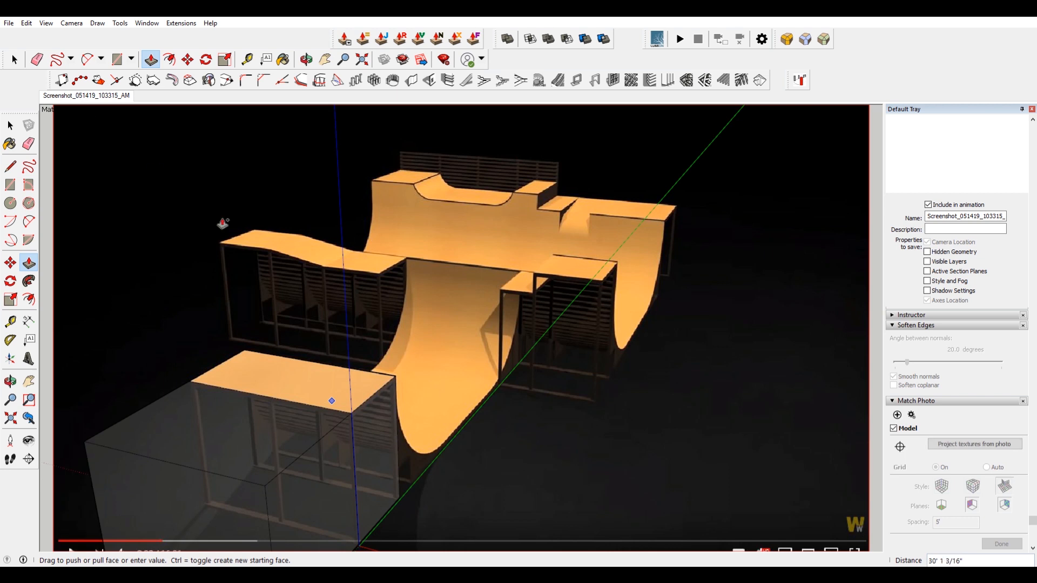
Select the extension's far top edge and move it along the green axis onto the back platform edge.
{"action": "scroll", "coordinate": [412, 363], "scroll_direction": "up", "scroll_amount": 3}
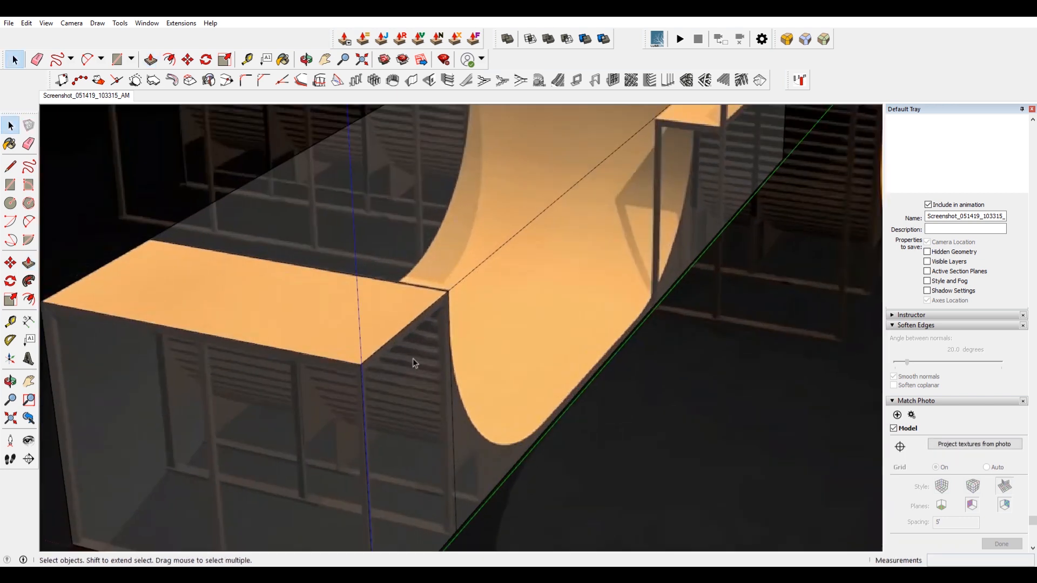
{"action": "scroll", "coordinate": [413, 360], "scroll_direction": "down", "scroll_amount": 1}
{"action": "scroll", "coordinate": [428, 299], "scroll_direction": "up", "scroll_amount": 3}
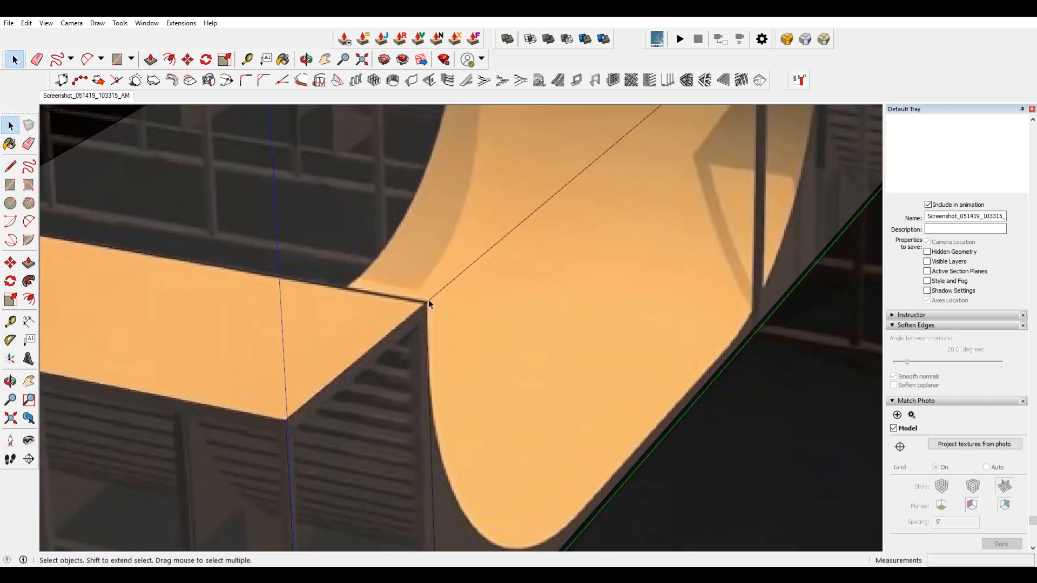
{"action": "scroll", "coordinate": [426, 335], "scroll_direction": "down", "scroll_amount": 3}
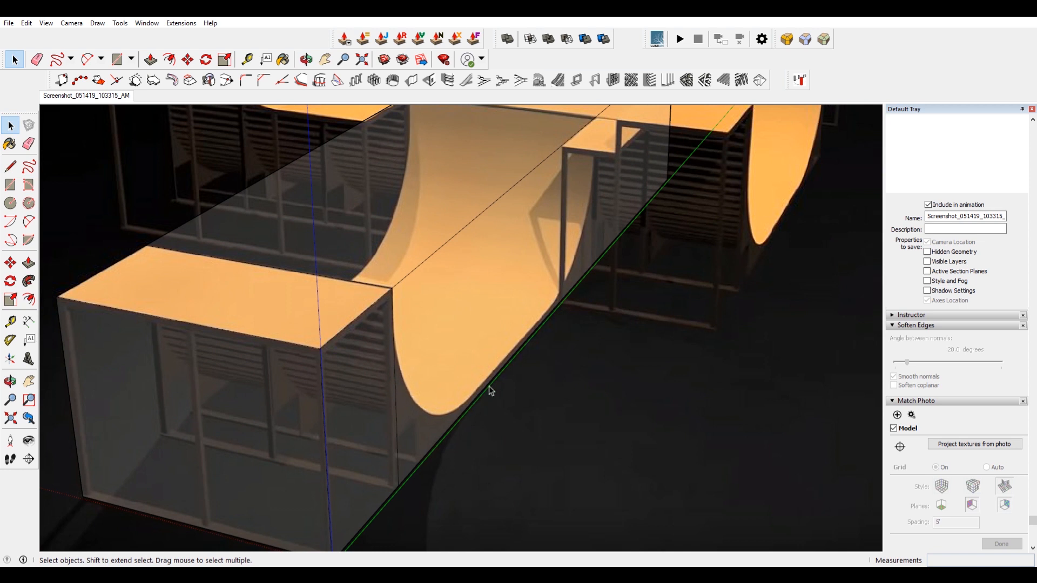
{"action": "scroll", "coordinate": [468, 420], "scroll_direction": "up", "scroll_amount": 1}
{"action": "scroll", "coordinate": [460, 389], "scroll_direction": "down", "scroll_amount": 5}
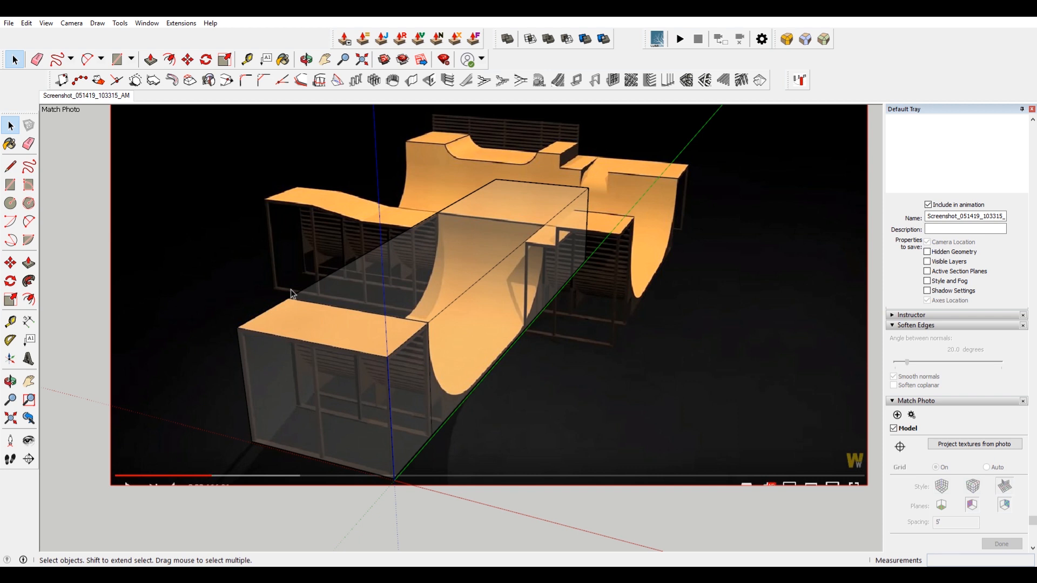
{"action": "left_click_drag", "start_coordinate": [464, 139], "coordinate": [673, 357]}
{"action": "key", "text": "m"}
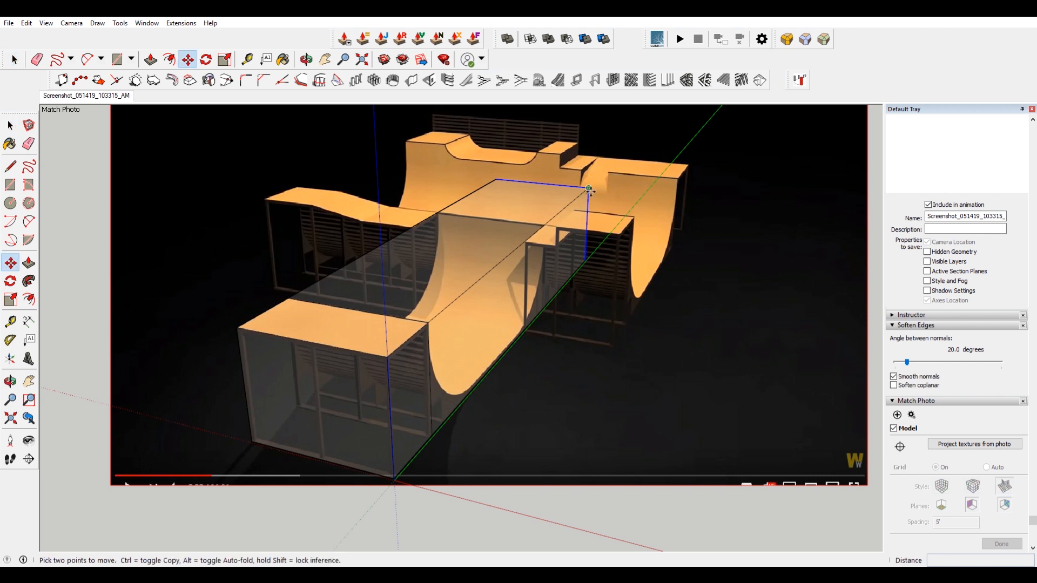
{"action": "left_click", "coordinate": [587, 188]}
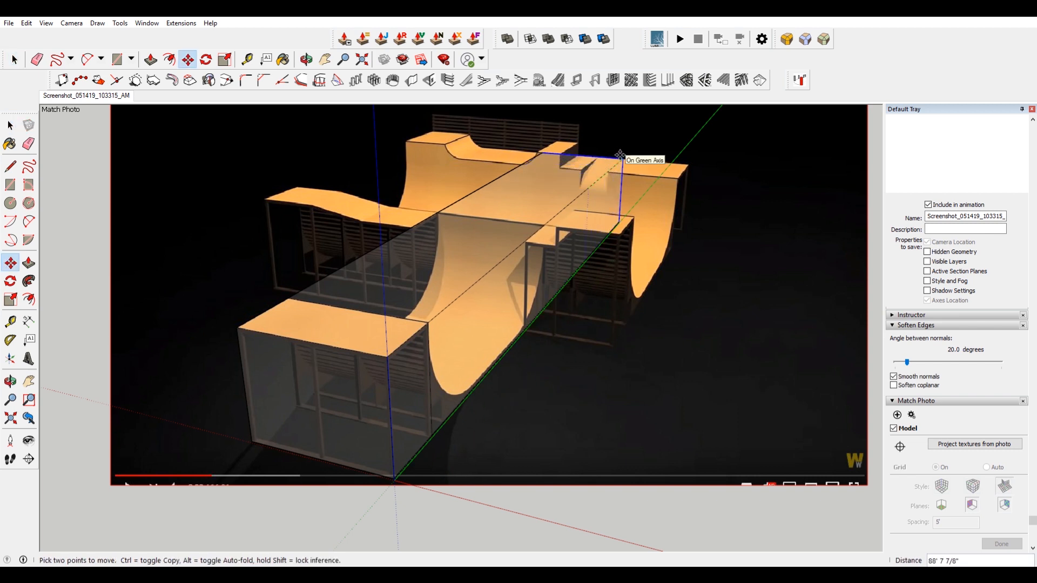
{"action": "left_click", "coordinate": [620, 155]}
{"action": "key", "text": "space"}
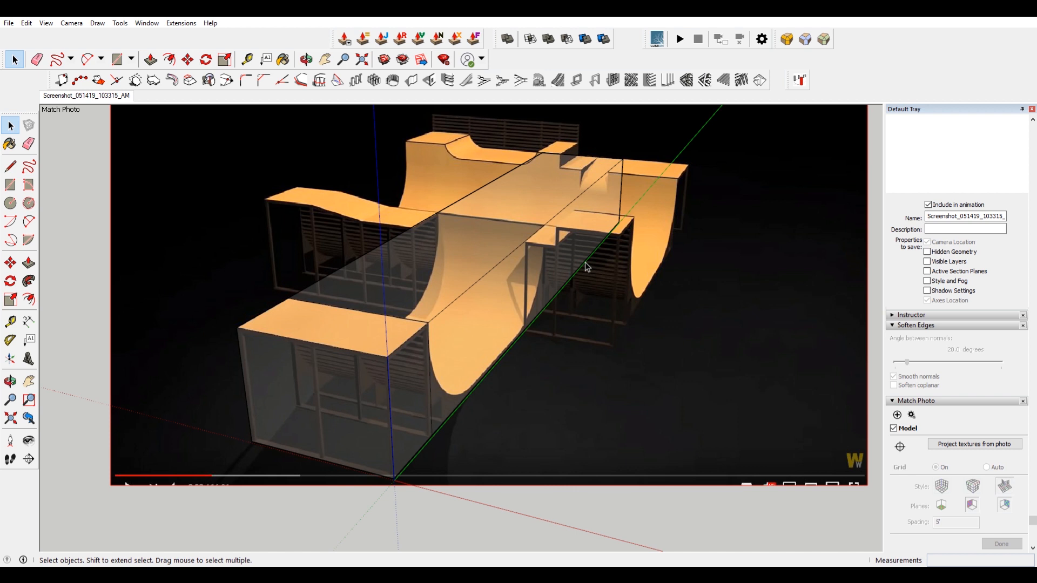
Draw a vertical line down the box's face from the corner where the right side platform meets the ramp.
{"action": "scroll", "coordinate": [588, 266], "scroll_direction": "up", "scroll_amount": 3}
{"action": "key", "text": "l"}
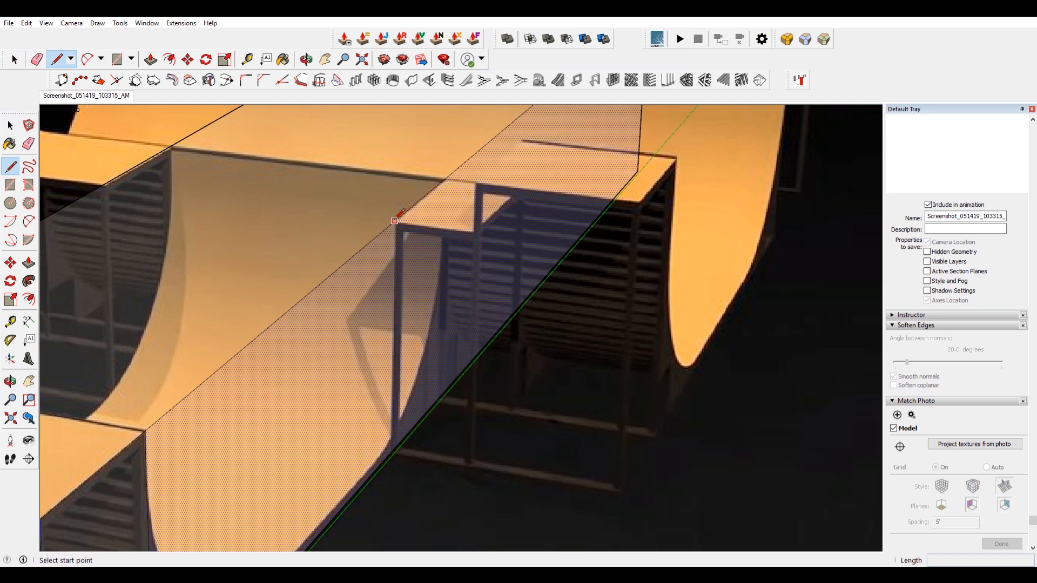
{"action": "left_click", "coordinate": [396, 219]}
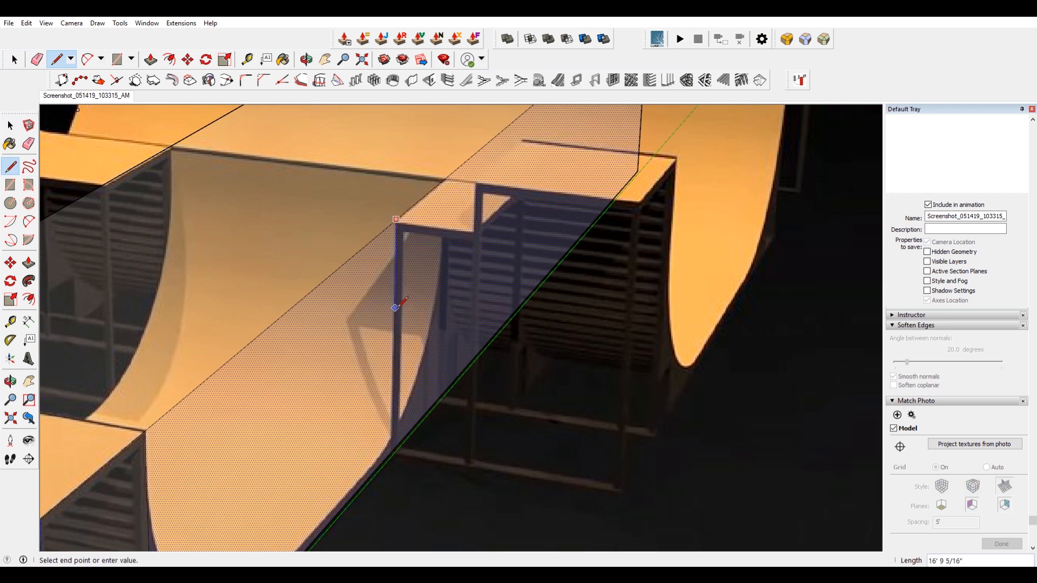
{"action": "key", "text": "Escape"}
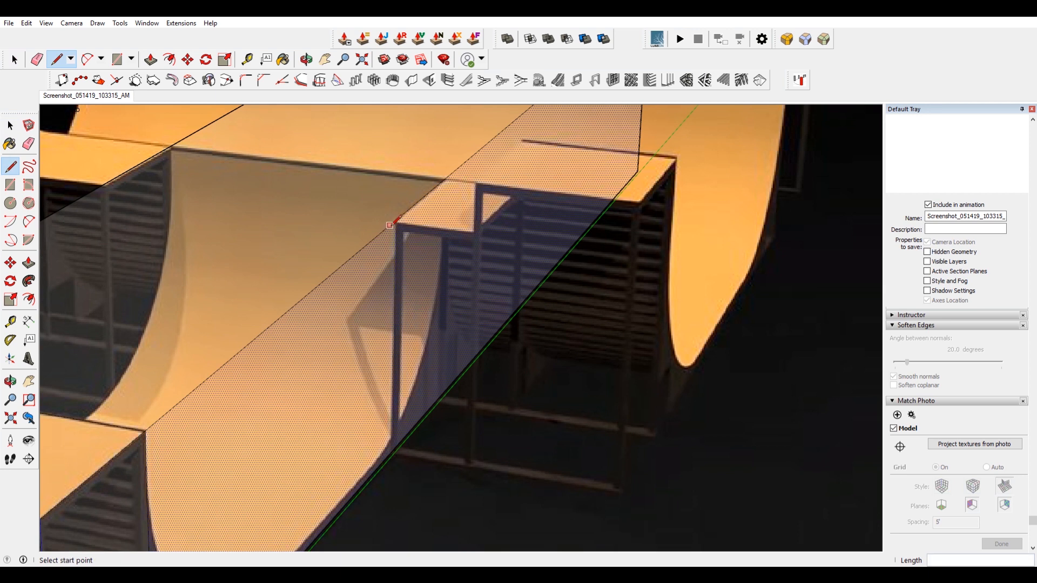
{"action": "left_click", "coordinate": [394, 220]}
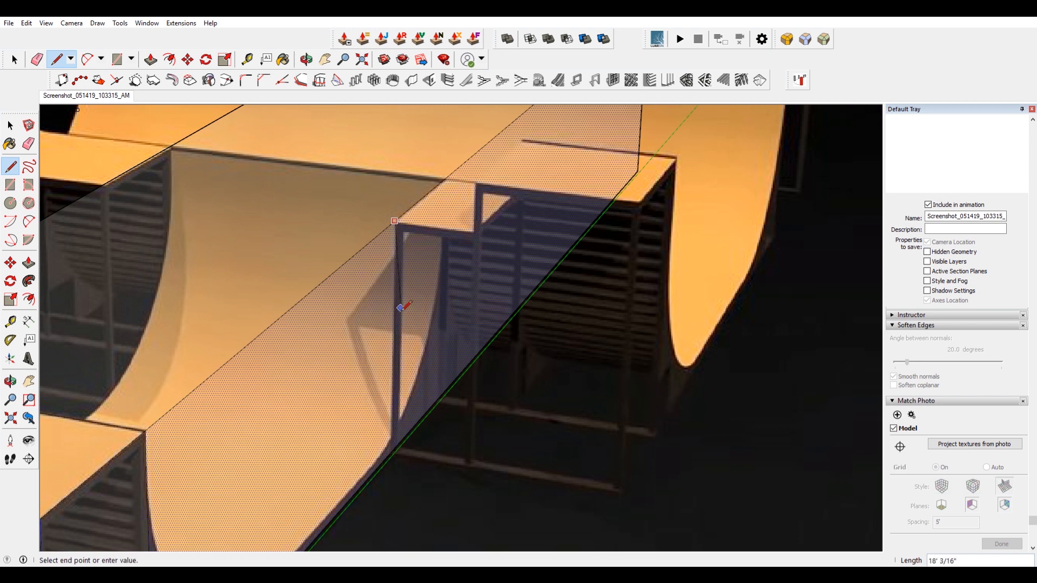
{"action": "left_click", "coordinate": [396, 448]}
{"action": "key", "text": "space"}
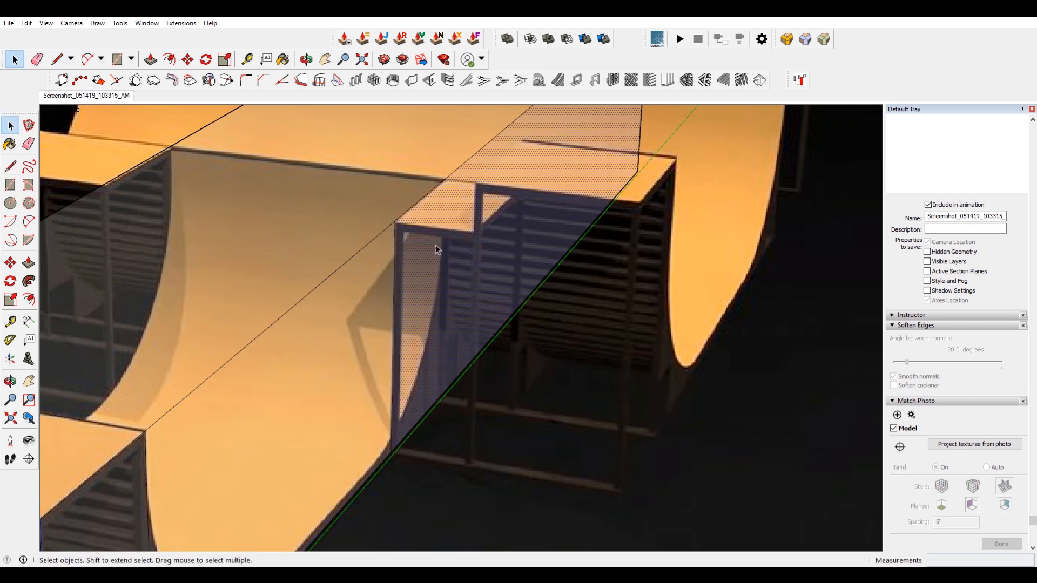
Push/pull the split-off face outward to the right side platform's outer edge in the photo.
{"action": "key", "text": "p"}
{"action": "scroll", "coordinate": [547, 260], "scroll_direction": "down", "scroll_amount": 2}
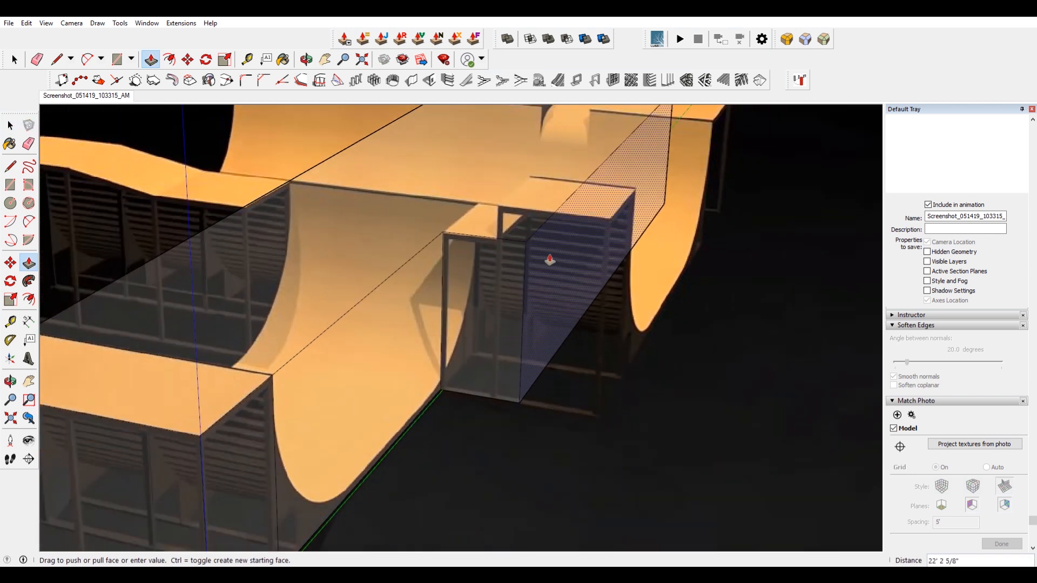
{"action": "left_click", "coordinate": [547, 260]}
{"action": "scroll", "coordinate": [627, 261], "scroll_direction": "down", "scroll_amount": 1}
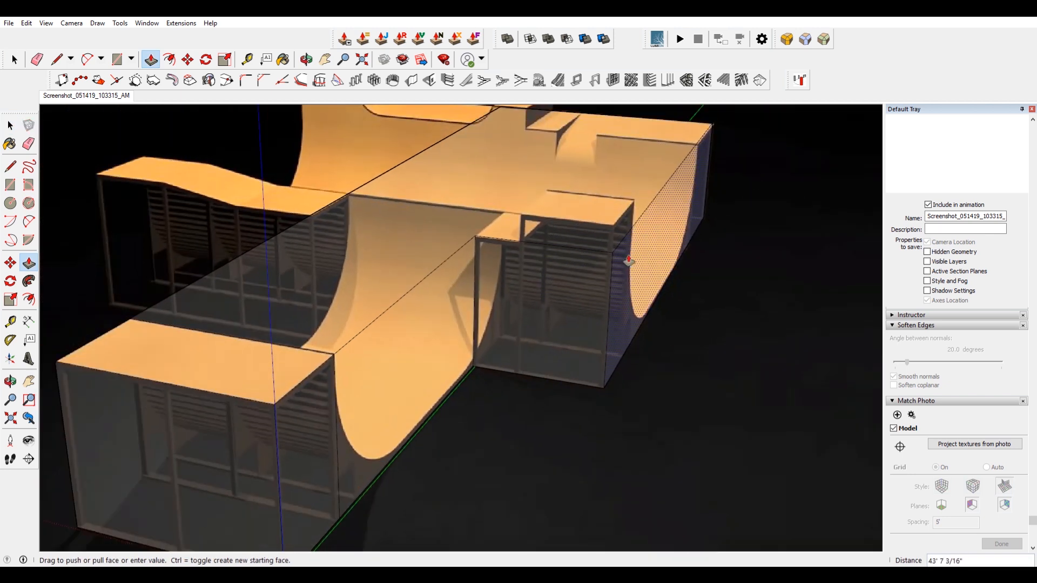
{"action": "left_click", "coordinate": [630, 262]}
{"action": "key", "text": "space"}
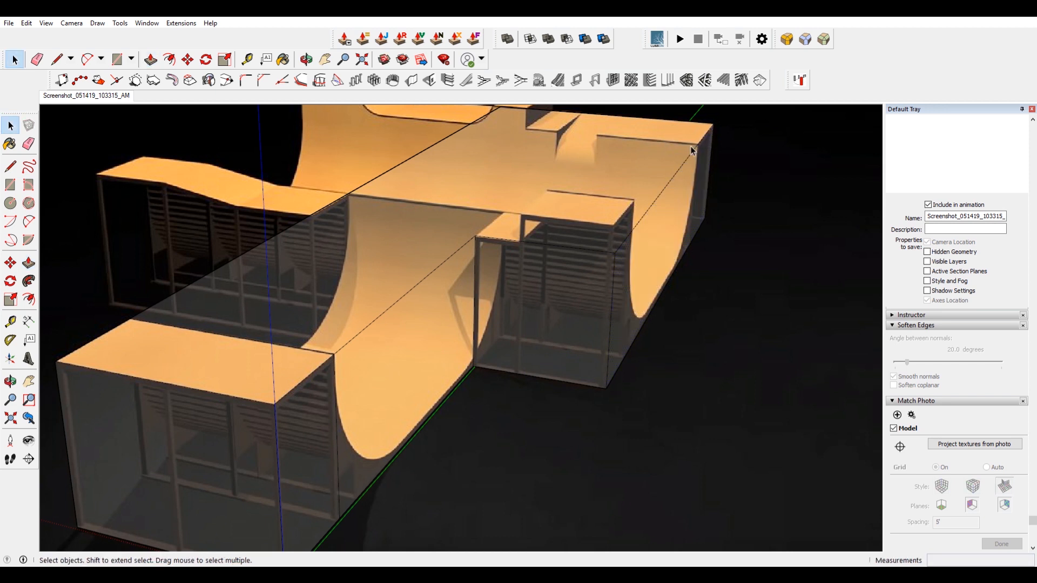
Draw a rectangle on the side platform from the ledge corner to the far outer corner.
{"action": "scroll", "coordinate": [639, 237], "scroll_direction": "up", "scroll_amount": 6}
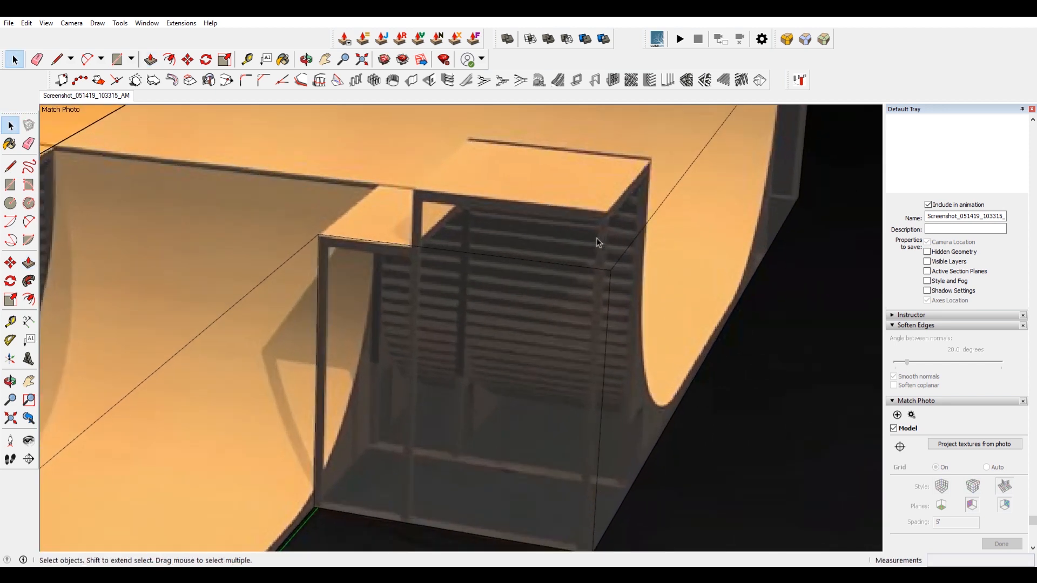
{"action": "key", "text": "r"}
{"action": "left_click", "coordinate": [412, 245]}
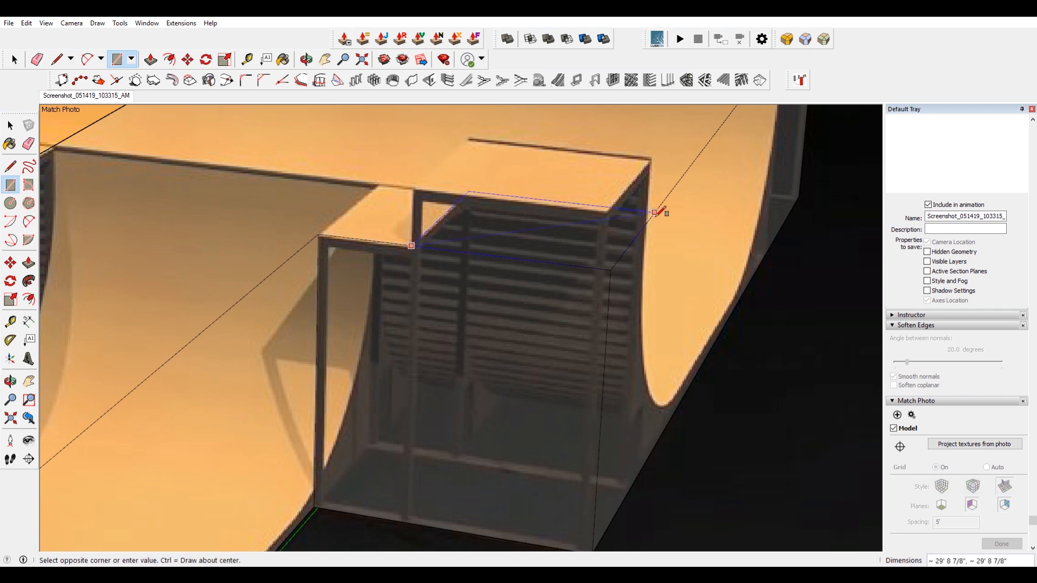
{"action": "scroll", "coordinate": [650, 219], "scroll_direction": "up", "scroll_amount": 5}
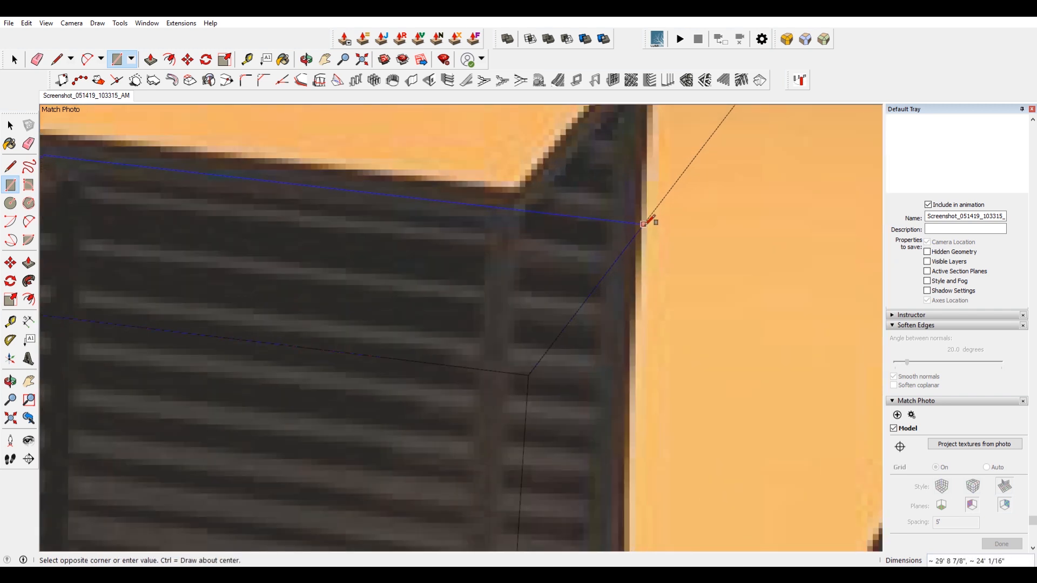
{"action": "left_click", "coordinate": [638, 220]}
{"action": "key", "text": "space"}
Push/pull the rectangle to form the step between the side platform's higher block and its lower ledge.
{"action": "scroll", "coordinate": [510, 247], "scroll_direction": "down", "scroll_amount": 6}
{"action": "key", "text": "p"}
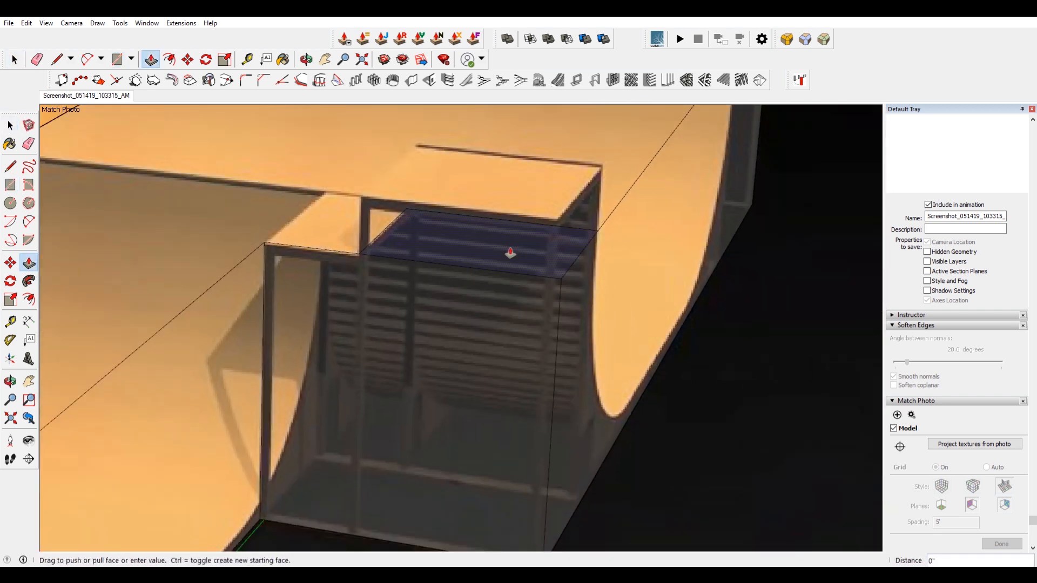
{"action": "left_click_drag", "start_coordinate": [515, 198], "coordinate": [514, 185]}
{"action": "middle_click_drag", "start_coordinate": [514, 185], "coordinate": [480, 223]}
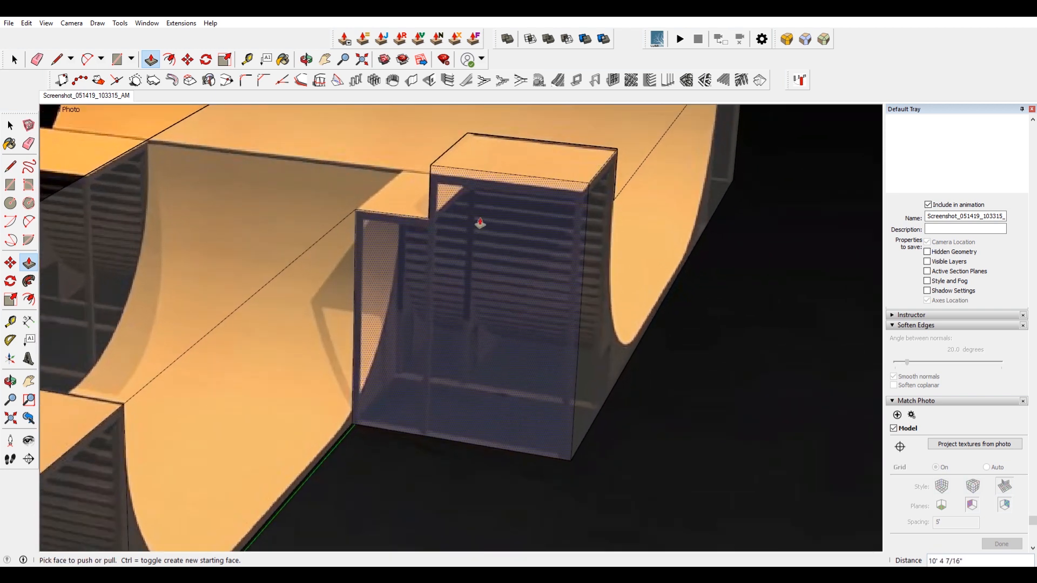
{"action": "key", "text": "space"}
{"action": "key", "text": "ctrl+z"}
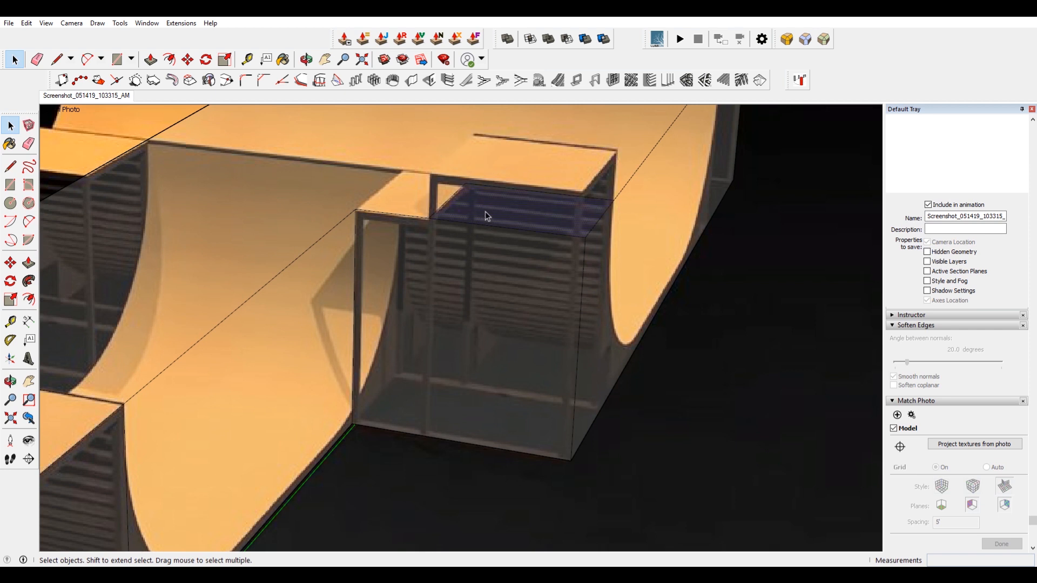
{"action": "key", "text": "p"}
{"action": "left_click_drag", "start_coordinate": [485, 213], "coordinate": [482, 170]}
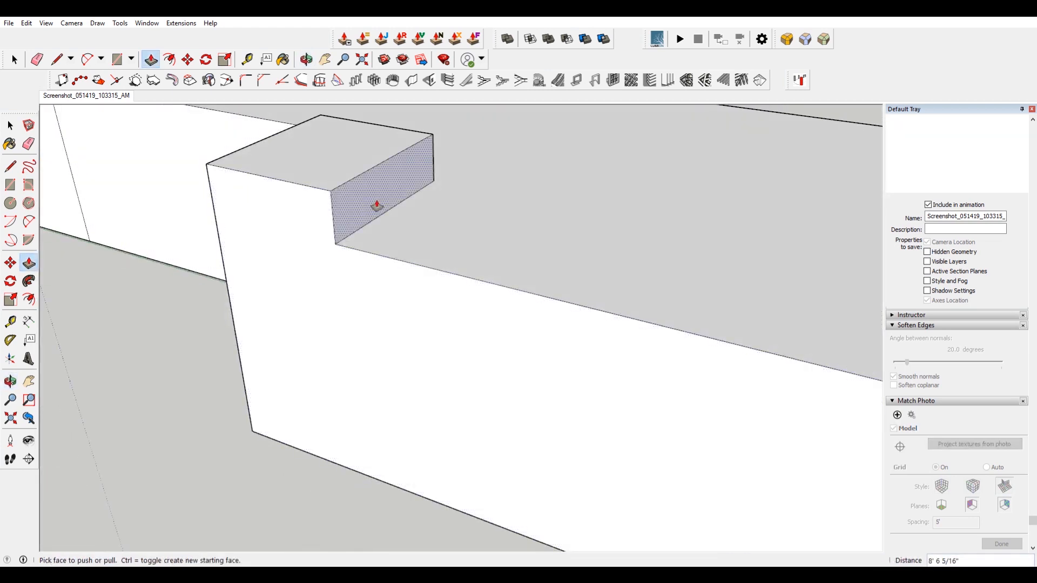
{"action": "key", "text": "space"}
{"action": "left_click", "coordinate": [371, 203]}
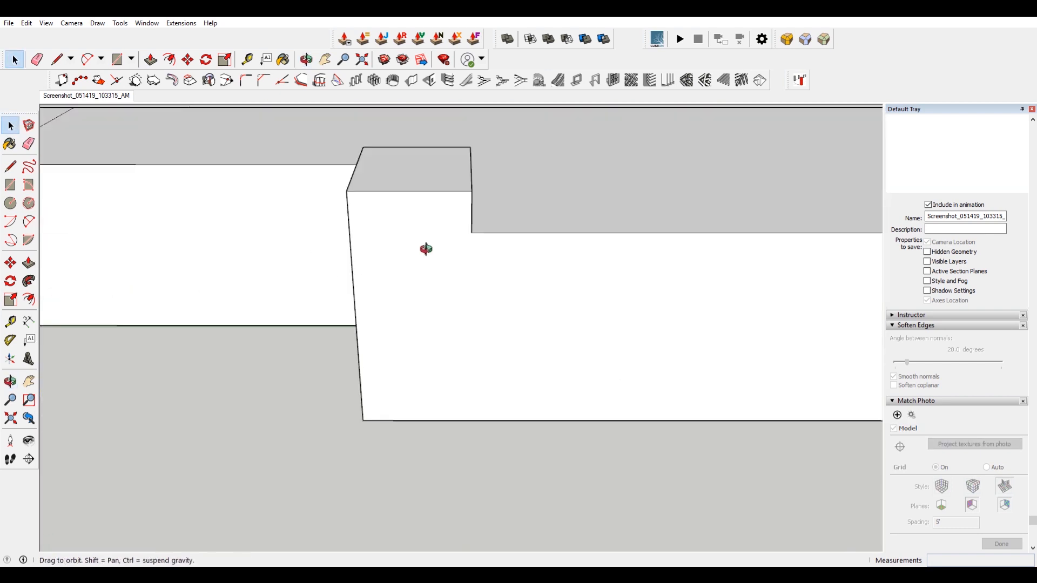
{"action": "middle_click_drag", "start_coordinate": [424, 248], "coordinate": [548, 237]}
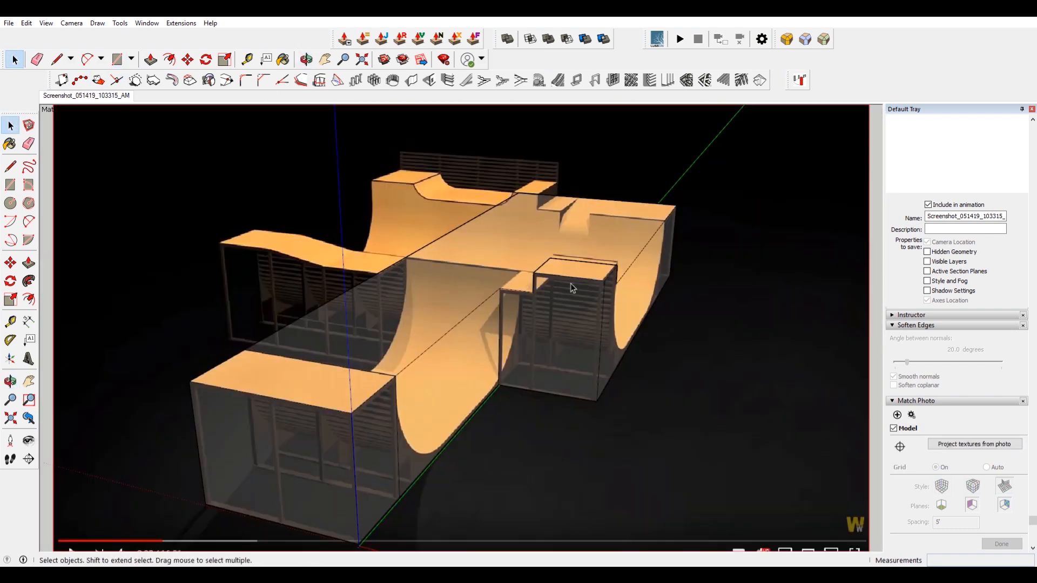
Draw a line along the red axis from the central platform's corner to the left platform's outer edge.
{"action": "key", "text": "l"}
{"action": "scroll", "coordinate": [423, 240], "scroll_direction": "up", "scroll_amount": 5}
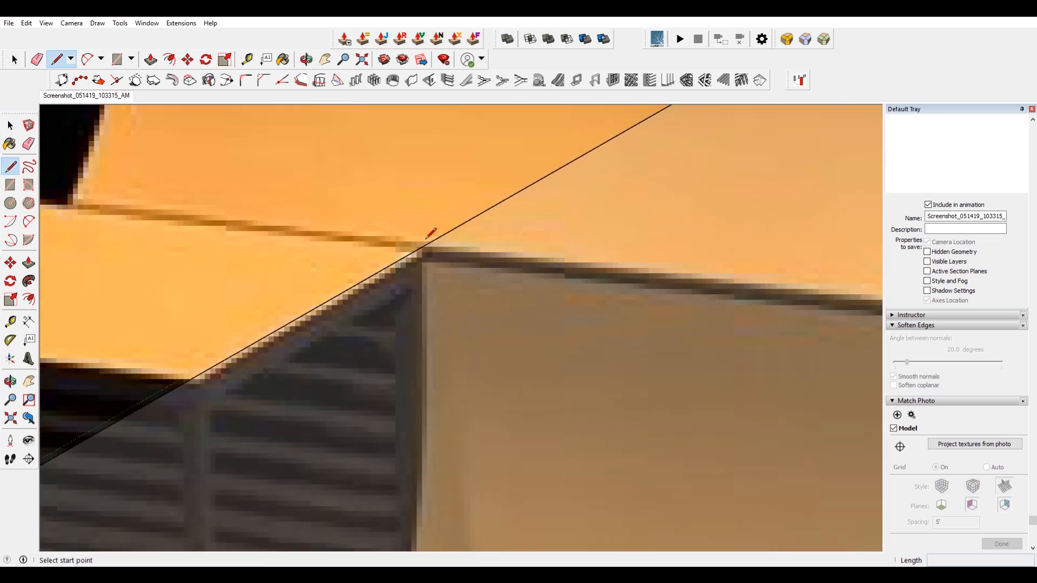
{"action": "left_click", "coordinate": [428, 233]}
{"action": "scroll", "coordinate": [427, 233], "scroll_direction": "down", "scroll_amount": 4}
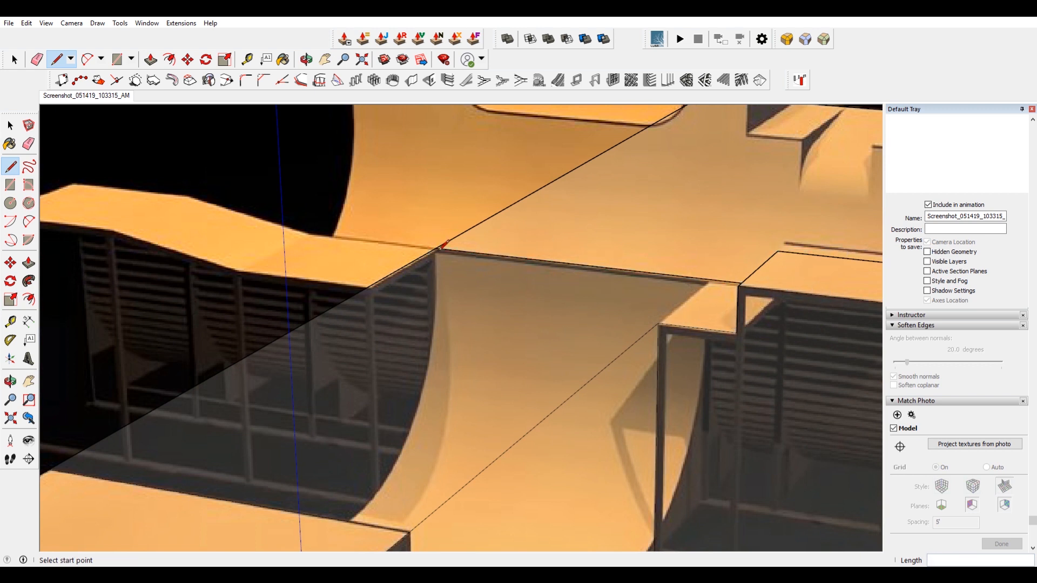
{"action": "scroll", "coordinate": [432, 233], "scroll_direction": "down", "scroll_amount": 4}
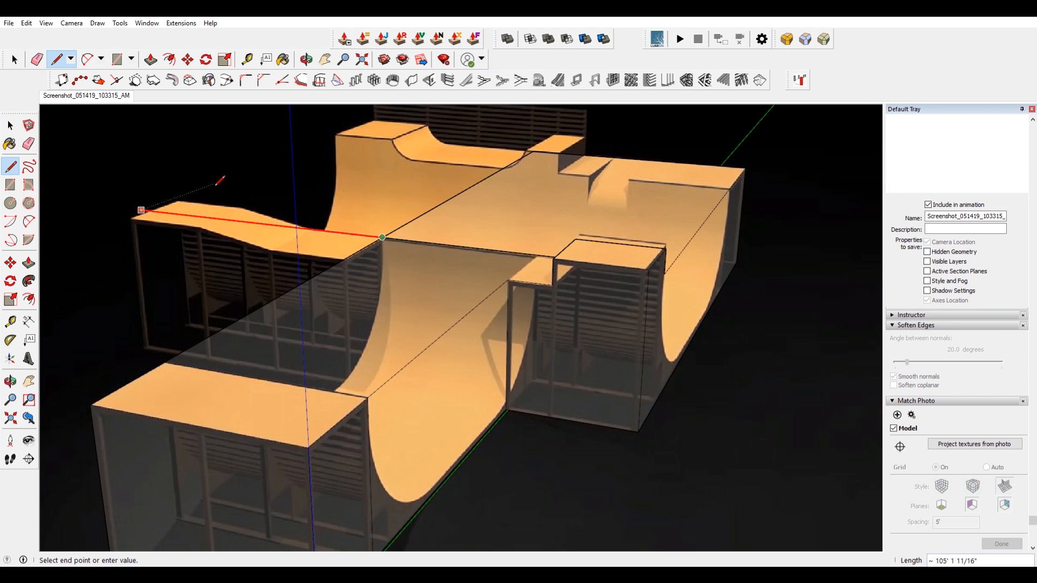
{"action": "left_click", "coordinate": [196, 182]}
{"action": "middle_click_drag", "start_coordinate": [720, 312], "coordinate": [219, 308]}
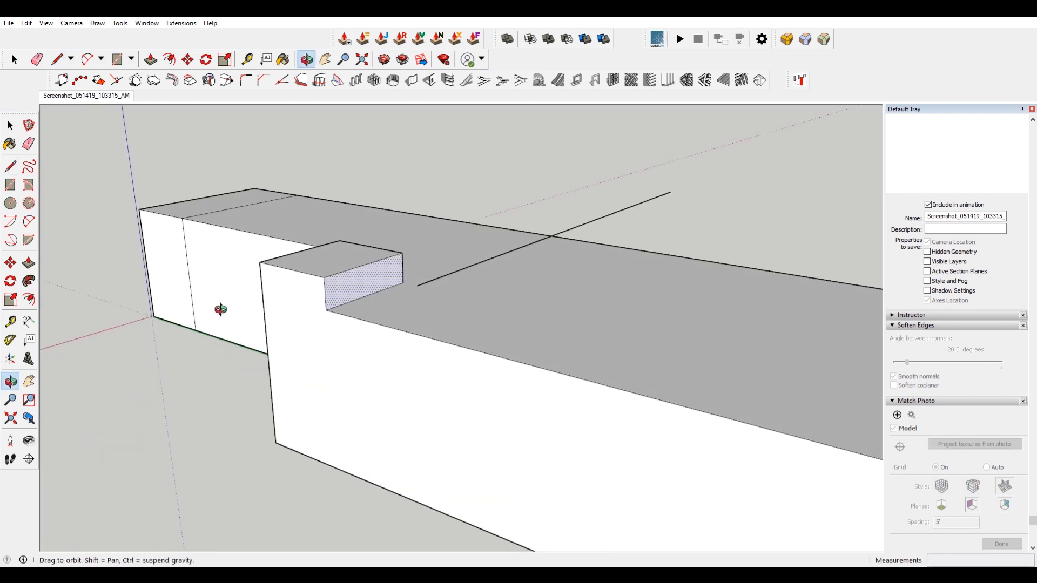
{"action": "scroll", "coordinate": [402, 281], "scroll_direction": "up", "scroll_amount": 3}
{"action": "key", "text": "space"}
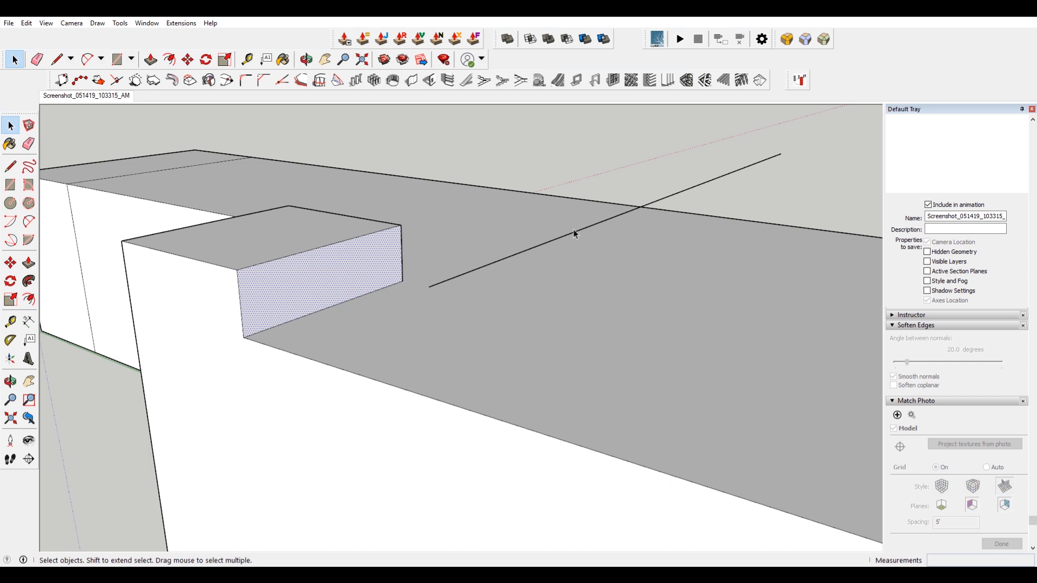
{"action": "left_click", "coordinate": [110, 97]}
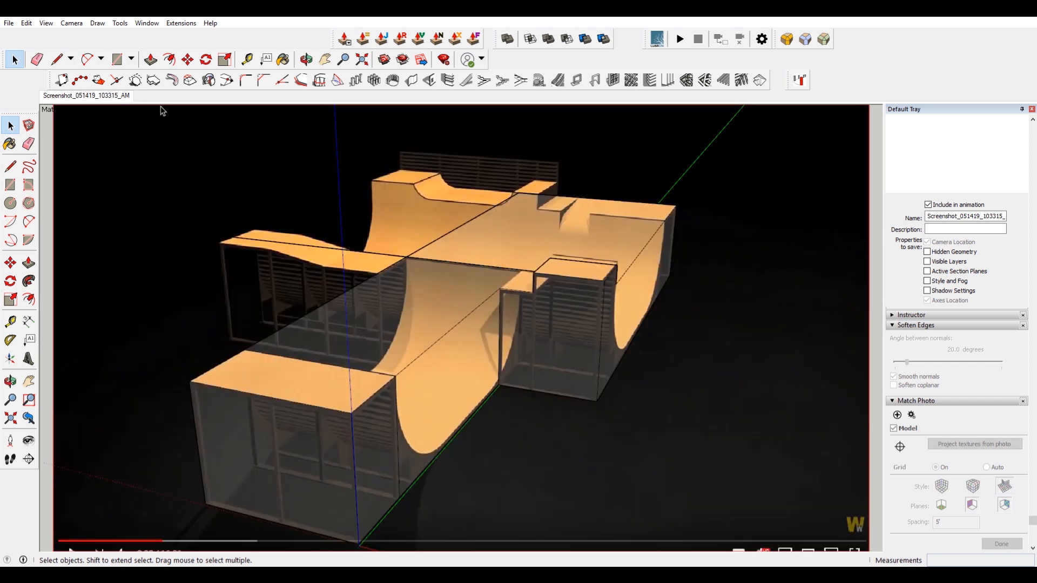
Push/pull the higher block's side face to line up with the platform's edge line.
{"action": "key", "text": "p"}
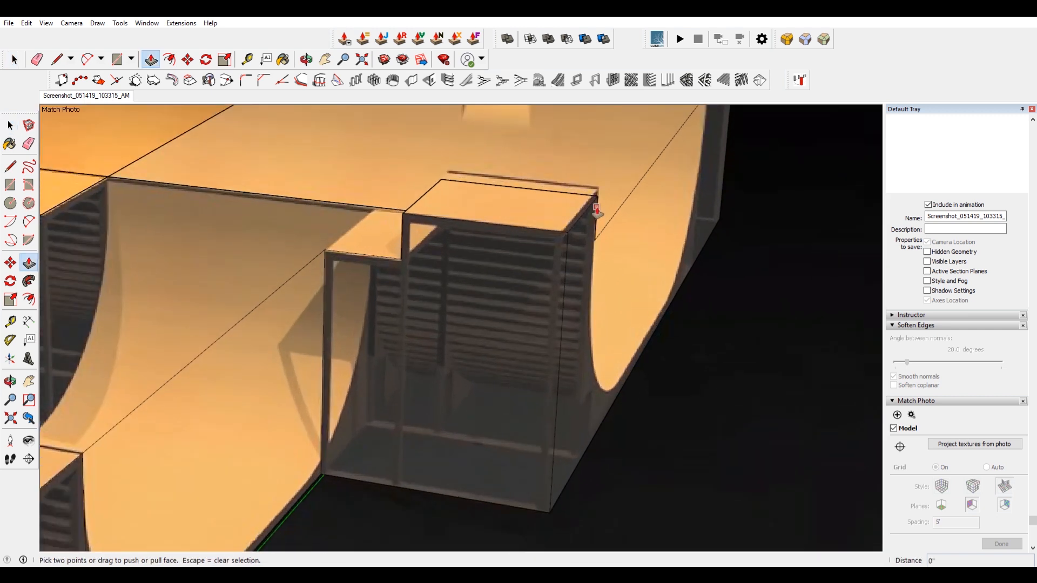
{"action": "left_click", "coordinate": [593, 208]}
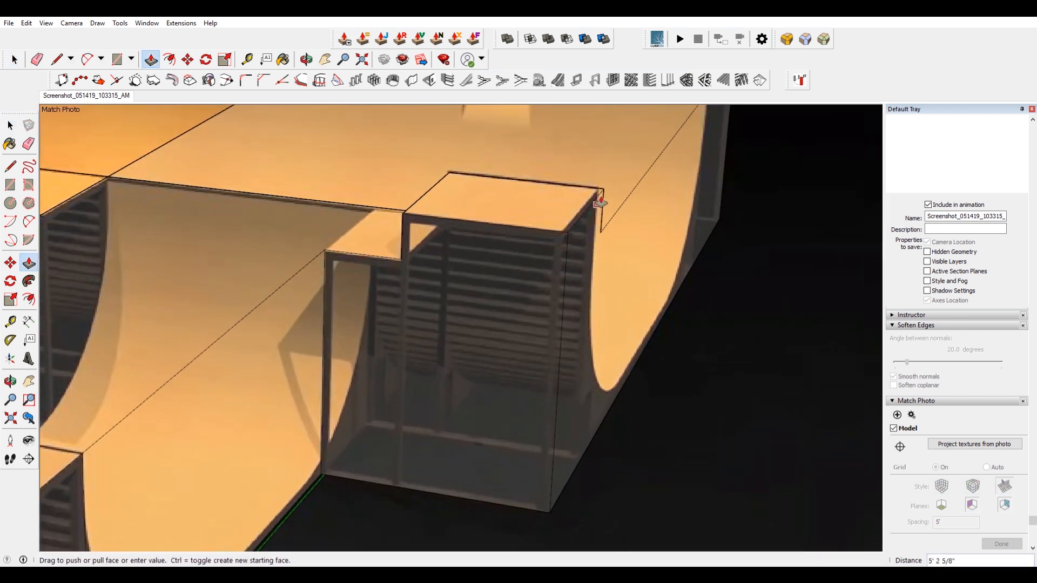
{"action": "left_click", "coordinate": [600, 202]}
{"action": "middle_click_drag", "start_coordinate": [719, 301], "coordinate": [315, 350]}
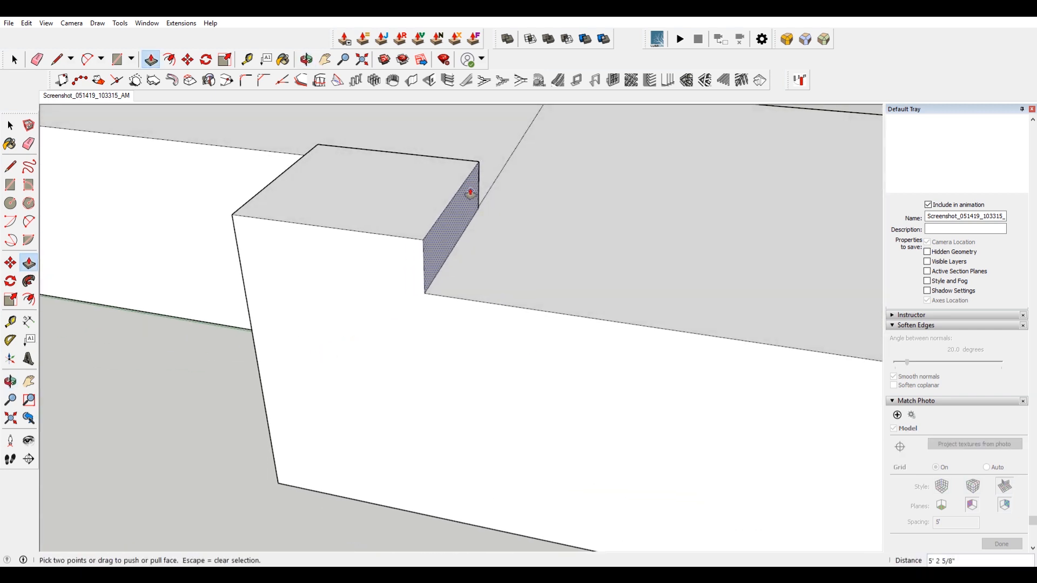
{"action": "left_click", "coordinate": [426, 211]}
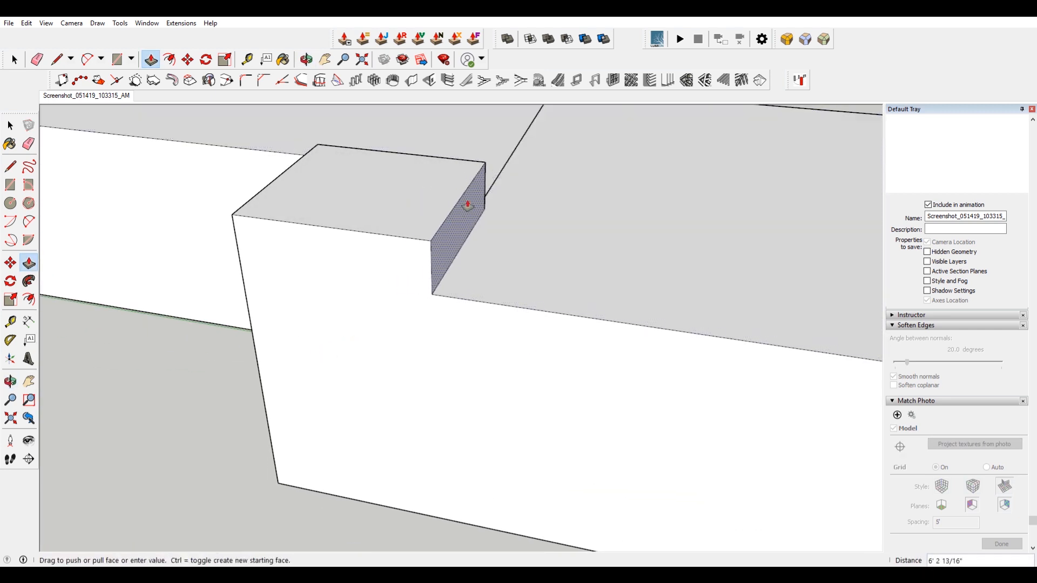
{"action": "left_click", "coordinate": [522, 143]}
{"action": "key", "text": "space"}
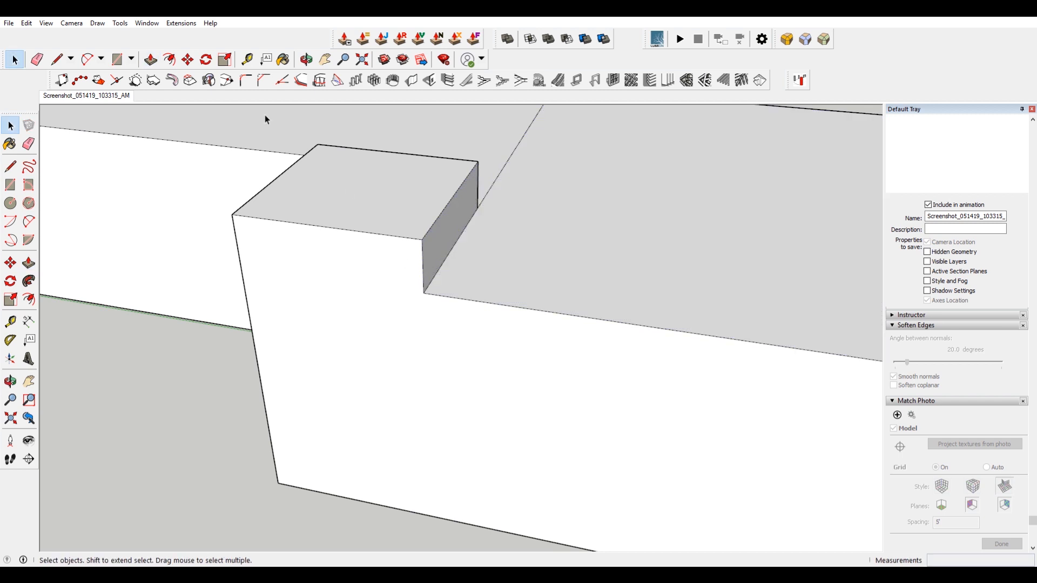
Push/pull the higher block's outer face inward about 10 inches to match the photo.
{"action": "left_click", "coordinate": [89, 97]}
{"action": "scroll", "coordinate": [591, 253], "scroll_direction": "up", "scroll_amount": 6}
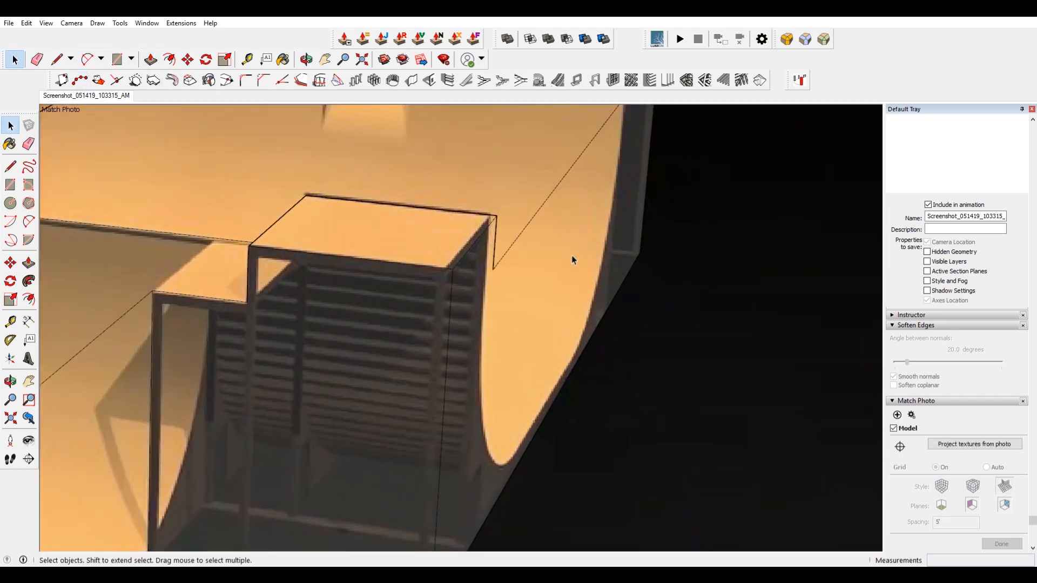
{"action": "left_click", "coordinate": [489, 280]}
{"action": "scroll", "coordinate": [497, 262], "scroll_direction": "down", "scroll_amount": 4}
{"action": "scroll", "coordinate": [505, 226], "scroll_direction": "up", "scroll_amount": 4}
{"action": "key", "text": "p"}
{"action": "left_click", "coordinate": [491, 337]}
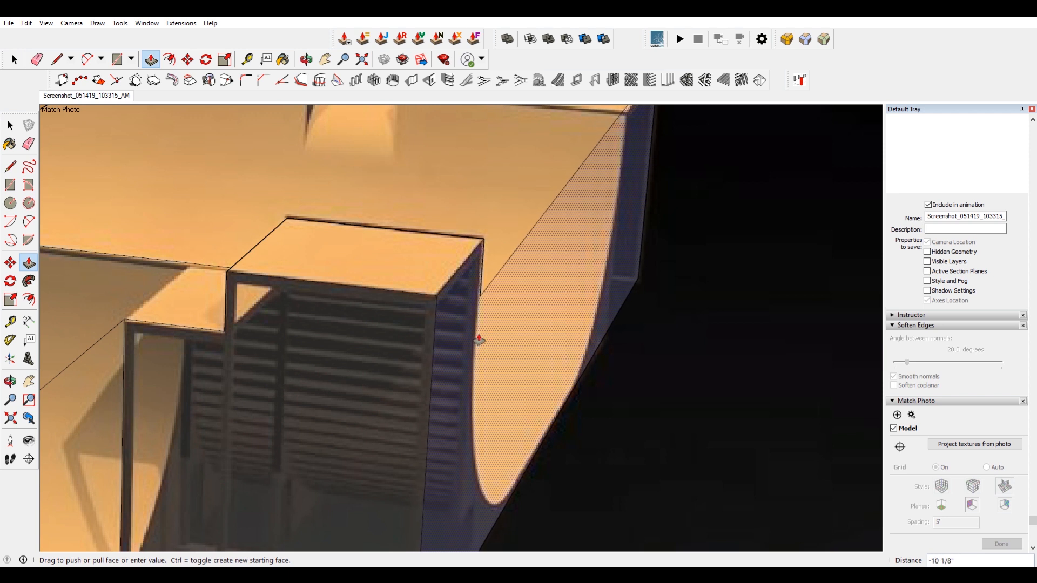
{"action": "left_click", "coordinate": [480, 339]}
{"action": "scroll", "coordinate": [497, 324], "scroll_direction": "down", "scroll_amount": 3}
{"action": "scroll", "coordinate": [558, 217], "scroll_direction": "up", "scroll_amount": 3}
{"action": "key", "text": "space"}
Push/pull the right platform's long outer face outward about 3 inches to meet the photo's edge.
{"action": "left_click", "coordinate": [622, 220]}
{"action": "scroll", "coordinate": [622, 218], "scroll_direction": "down", "scroll_amount": 3}
{"action": "middle_click_drag", "start_coordinate": [497, 241], "coordinate": [481, 240]}
{"action": "scroll", "coordinate": [699, 251], "scroll_direction": "up", "scroll_amount": 4}
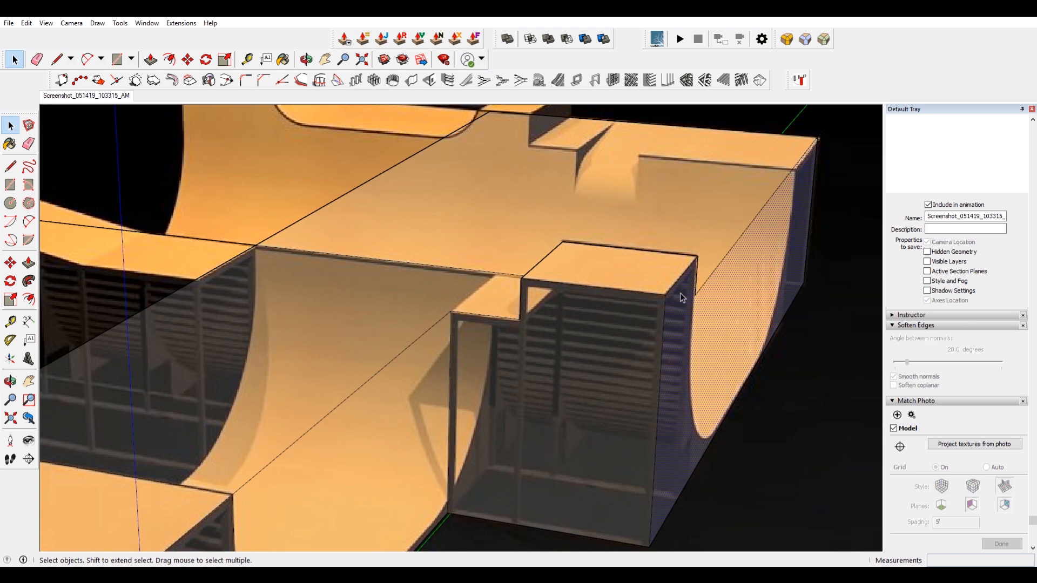
{"action": "key", "text": "p"}
{"action": "left_click", "coordinate": [728, 310]}
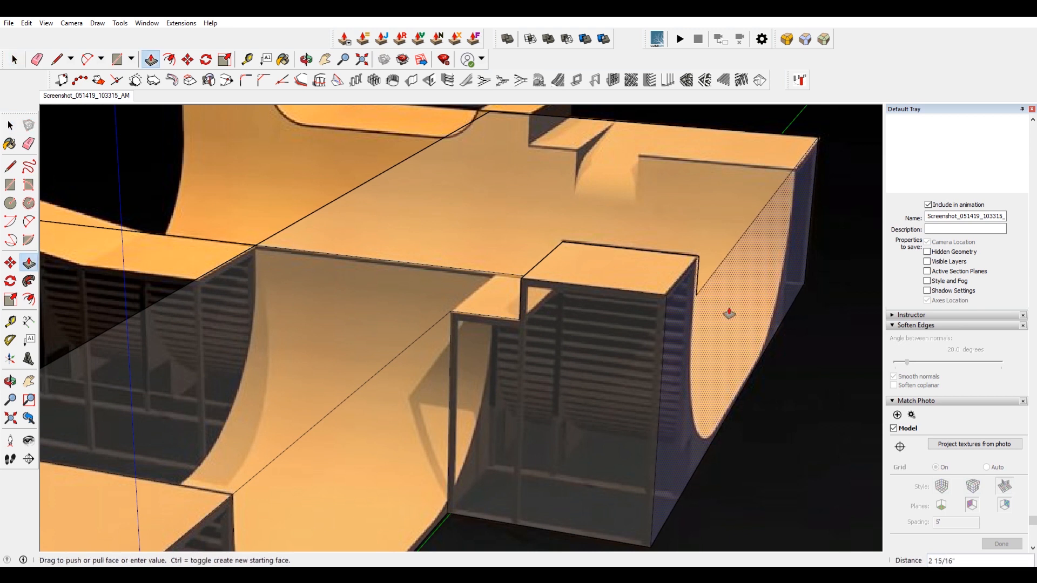
{"action": "left_click", "coordinate": [728, 313]}
{"action": "scroll", "coordinate": [714, 299], "scroll_direction": "down", "scroll_amount": 3}
{"action": "key", "text": "space"}
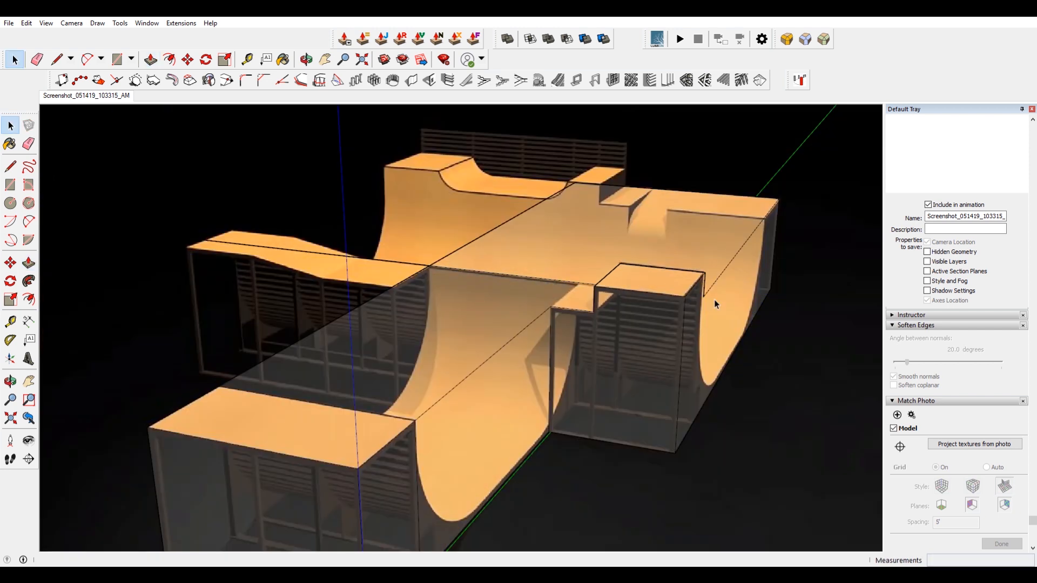
{"action": "middle_click_drag", "start_coordinate": [391, 250], "coordinate": [432, 242], "text": "shift"}
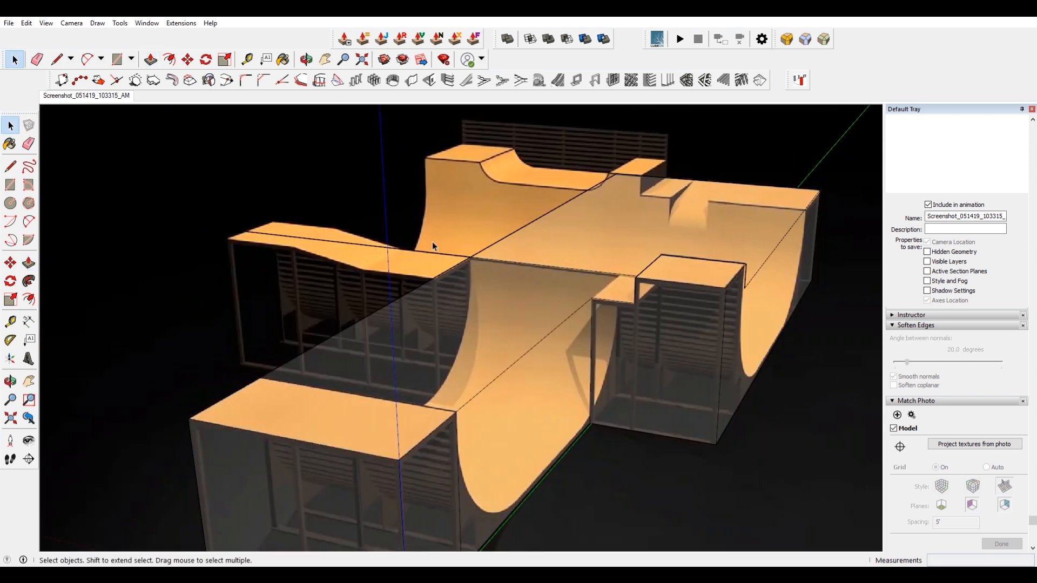
{"action": "middle_click_drag", "start_coordinate": [566, 366], "coordinate": [588, 235], "text": "shift"}
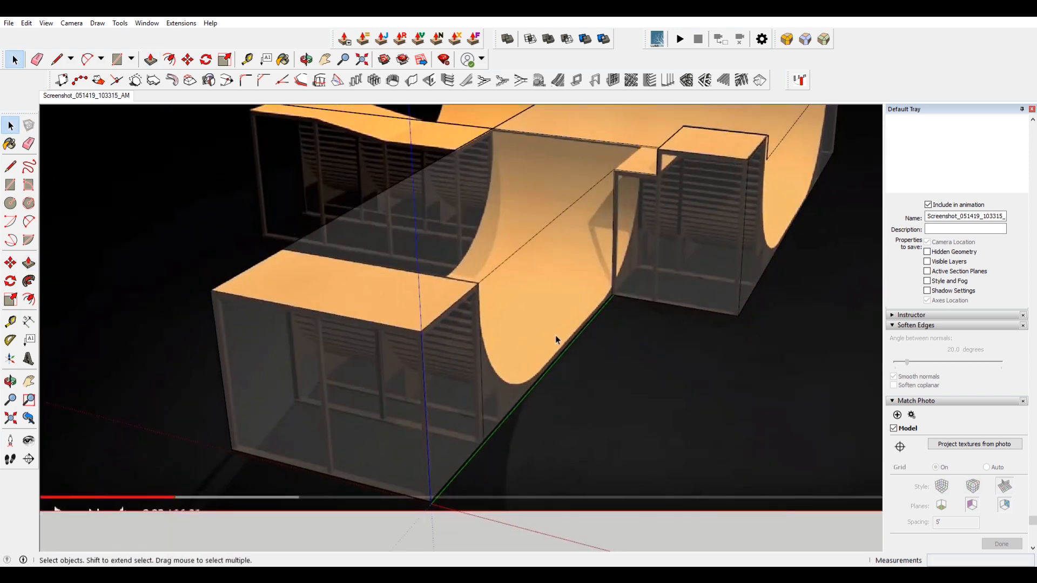
{"action": "scroll", "coordinate": [555, 335], "scroll_direction": "up", "scroll_amount": 2}
{"action": "scroll", "coordinate": [549, 302], "scroll_direction": "down", "scroll_amount": 1}
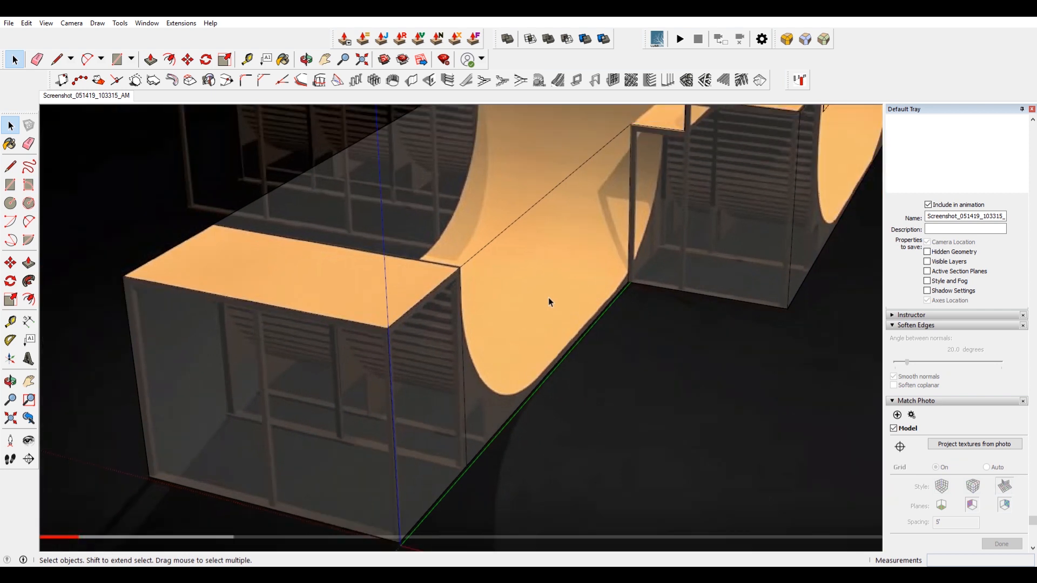
{"action": "scroll", "coordinate": [568, 371], "scroll_direction": "up", "scroll_amount": 3}
{"action": "key", "text": "m"}
{"action": "key", "text": "ctrl"}
{"action": "left_click", "coordinate": [541, 376]}
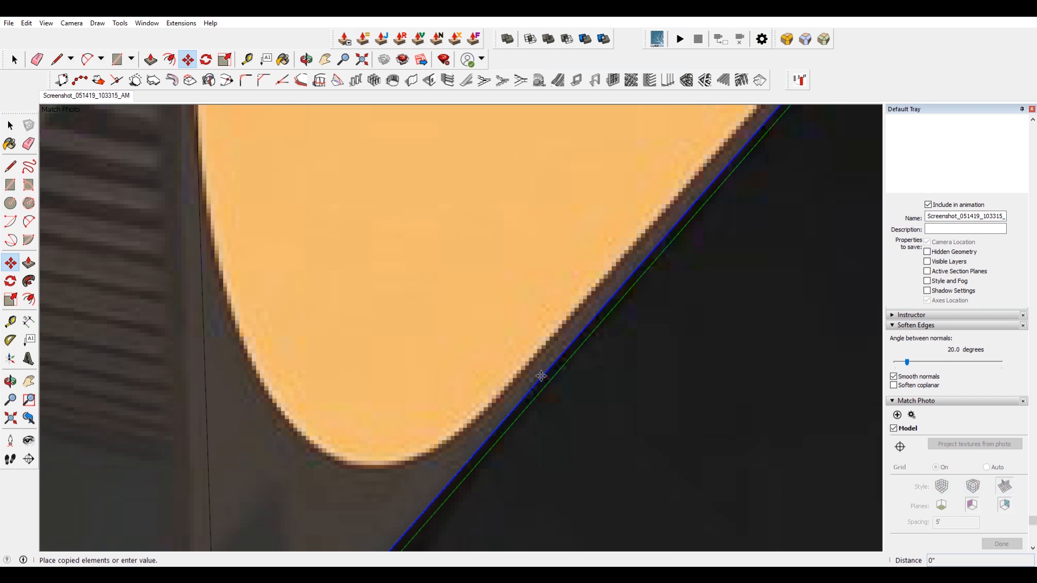
{"action": "scroll", "coordinate": [539, 352], "scroll_direction": "down", "scroll_amount": 2}
{"action": "key", "text": "space"}
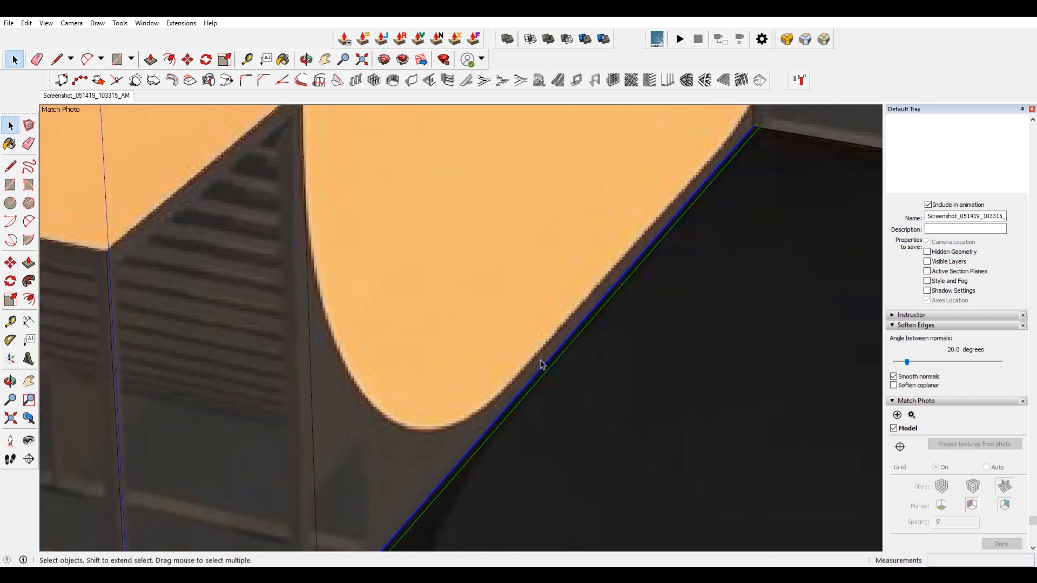
{"action": "scroll", "coordinate": [547, 361], "scroll_direction": "down", "scroll_amount": 3}
{"action": "scroll", "coordinate": [544, 350], "scroll_direction": "up", "scroll_amount": 3}
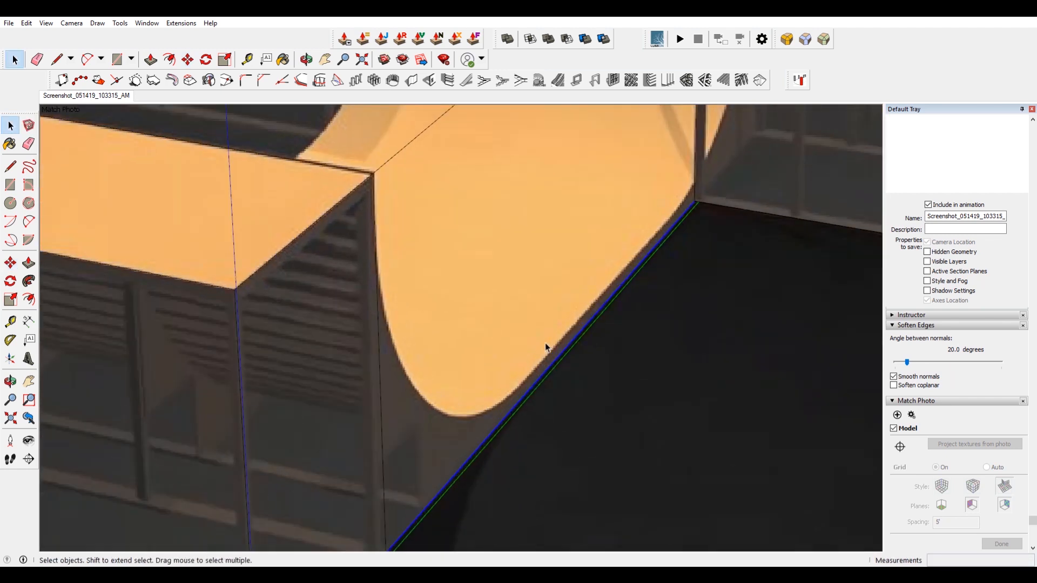
Copy the ramp side's bottom edge up about 1 ft 10 in to trace the transition's lower line in the photo.
{"action": "key", "text": "m"}
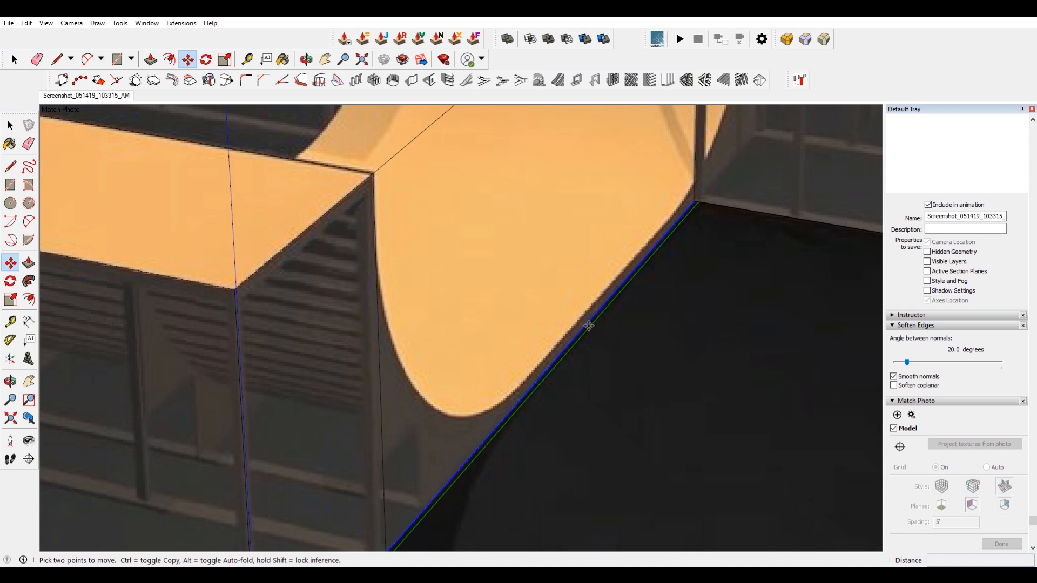
{"action": "left_click", "coordinate": [589, 326]}
{"action": "key", "text": "ctrl"}
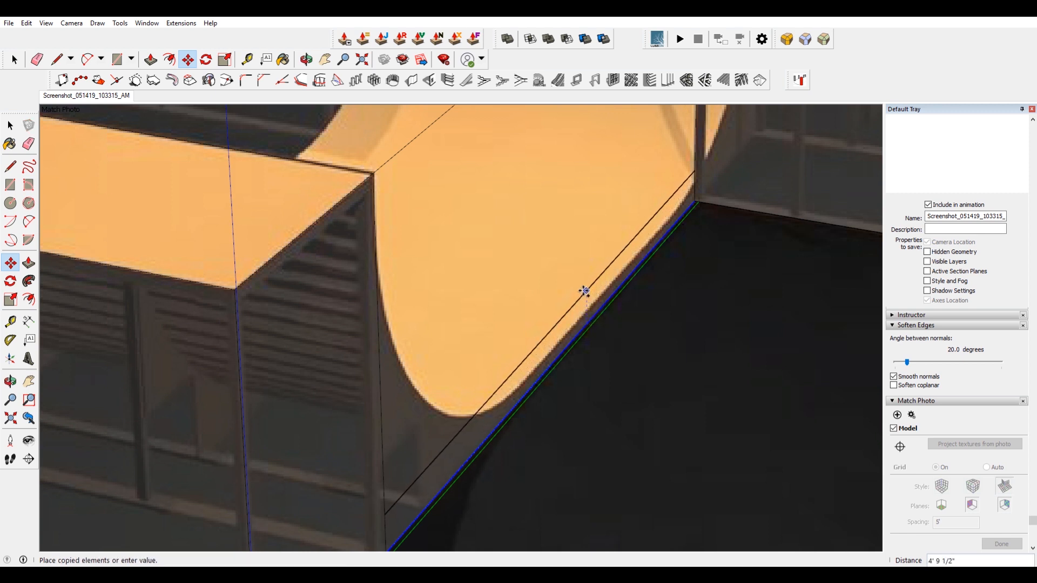
{"action": "left_click", "coordinate": [664, 237]}
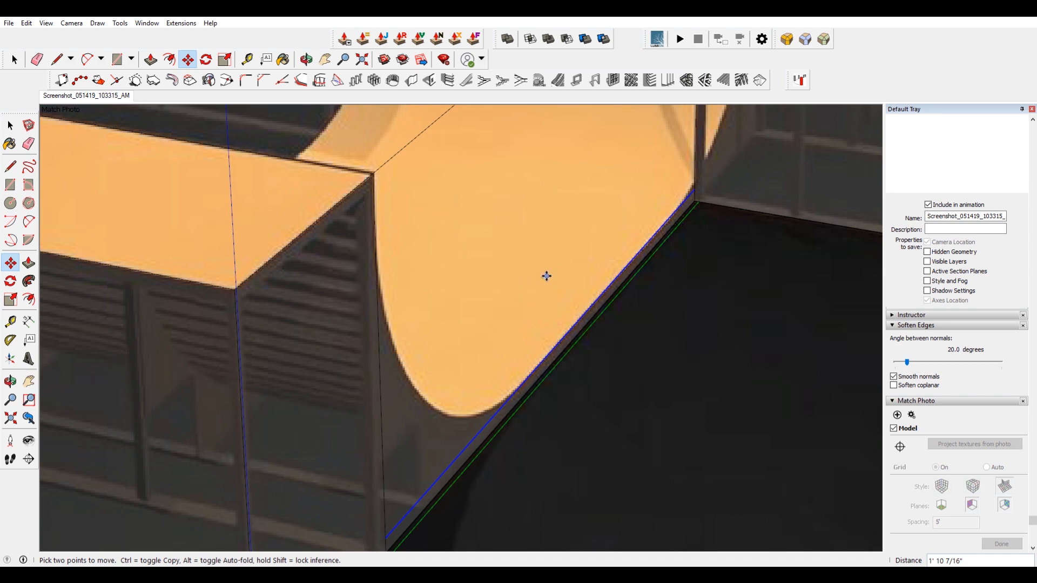
Draw a two-point arc from the platform's top corner to the copied edge, tangent to it, tracing the ramp curve.
{"action": "key", "text": "a"}
{"action": "left_click", "coordinate": [375, 256]}
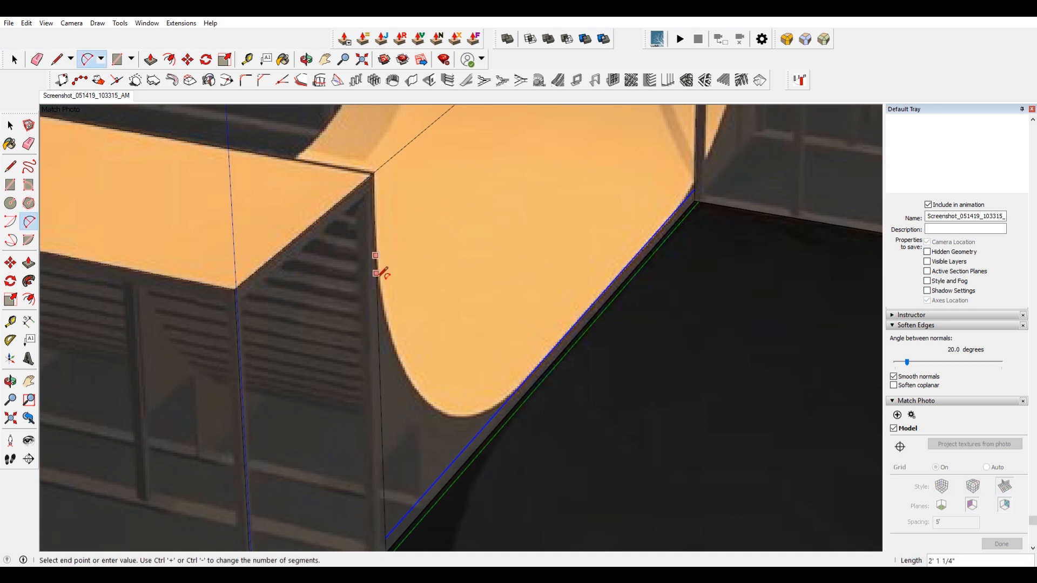
{"action": "left_click", "coordinate": [523, 383]}
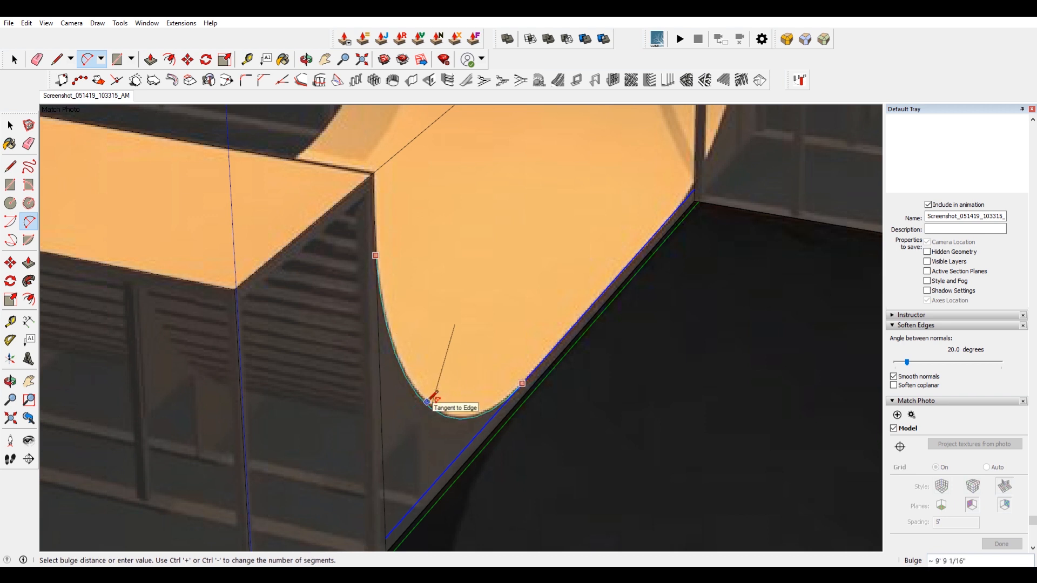
{"action": "left_click", "coordinate": [432, 404]}
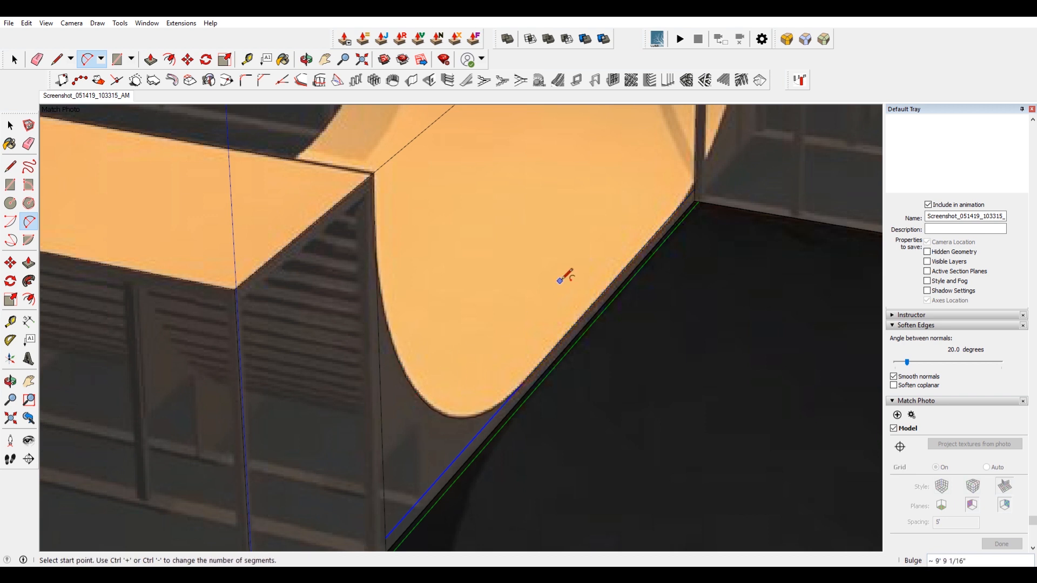
{"action": "key", "text": "space"}
Erase the leftover straight edges below the arc on the block's side face.
{"action": "middle_click_drag", "start_coordinate": [546, 286], "coordinate": [389, 319]}
{"action": "scroll", "coordinate": [377, 340], "scroll_direction": "up", "scroll_amount": 5}
{"action": "key", "text": "e"}
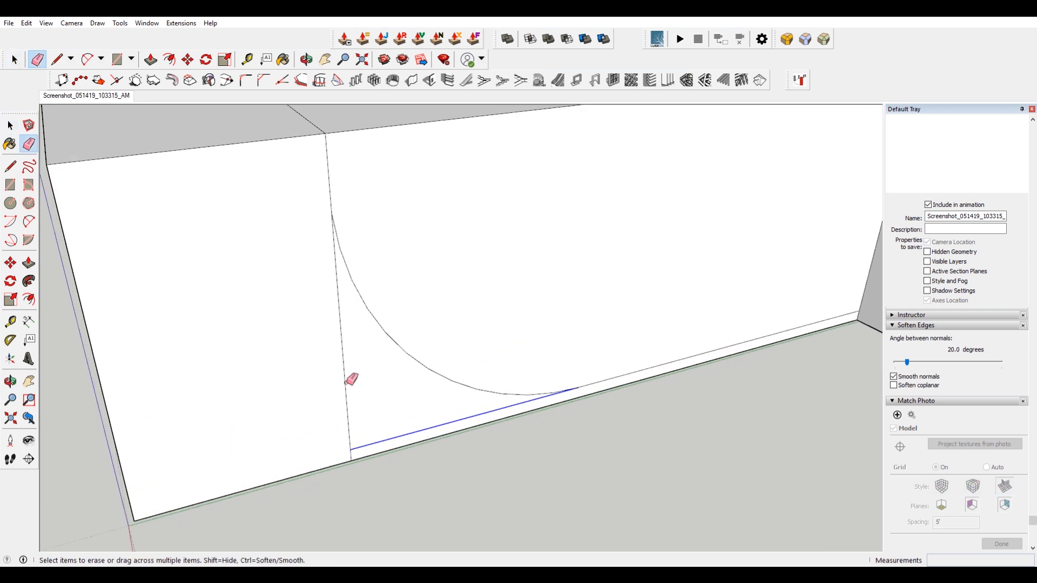
{"action": "left_click", "coordinate": [346, 382]}
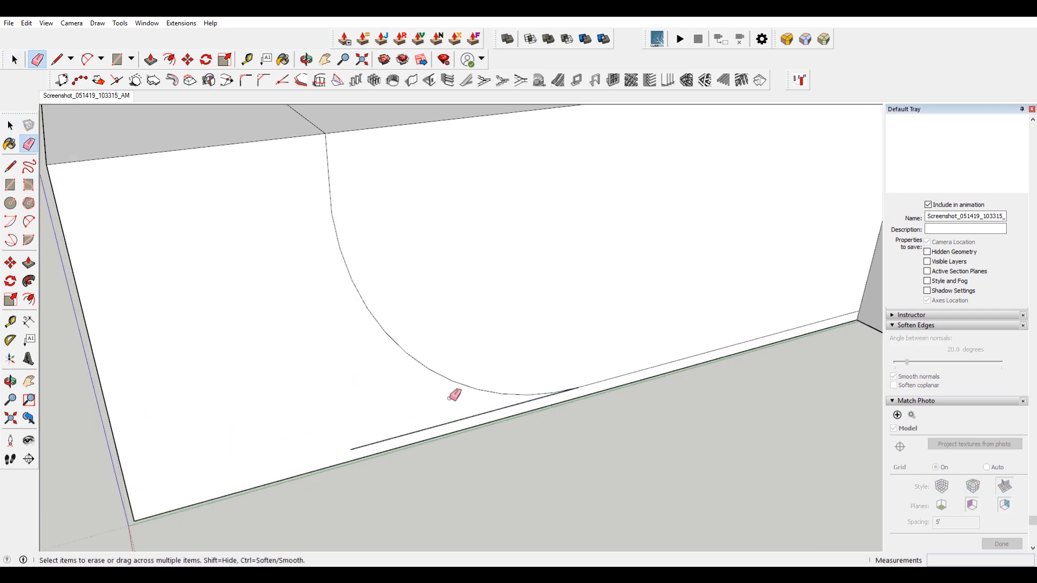
{"action": "left_click", "coordinate": [478, 414]}
{"action": "scroll", "coordinate": [475, 394], "scroll_direction": "down", "scroll_amount": 5}
{"action": "key", "text": "space"}
Push/pull the area above the arc through the block to carve the quarter-pipe transition.
{"action": "left_click", "coordinate": [522, 326]}
{"action": "key", "text": "p"}
{"action": "left_click", "coordinate": [522, 326]}
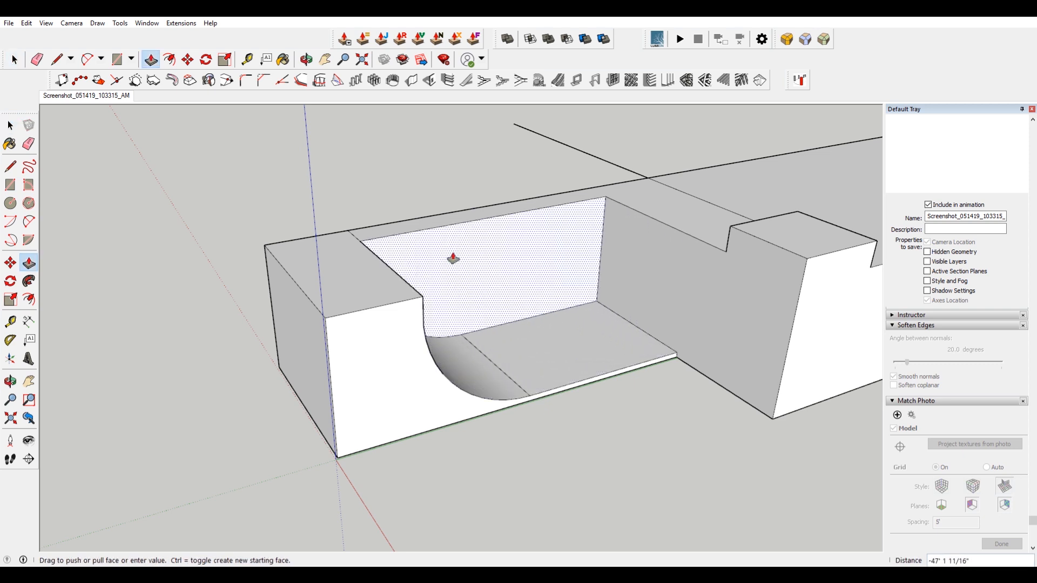
{"action": "left_click", "coordinate": [421, 225]}
{"action": "middle_click_drag", "start_coordinate": [504, 358], "coordinate": [395, 389]}
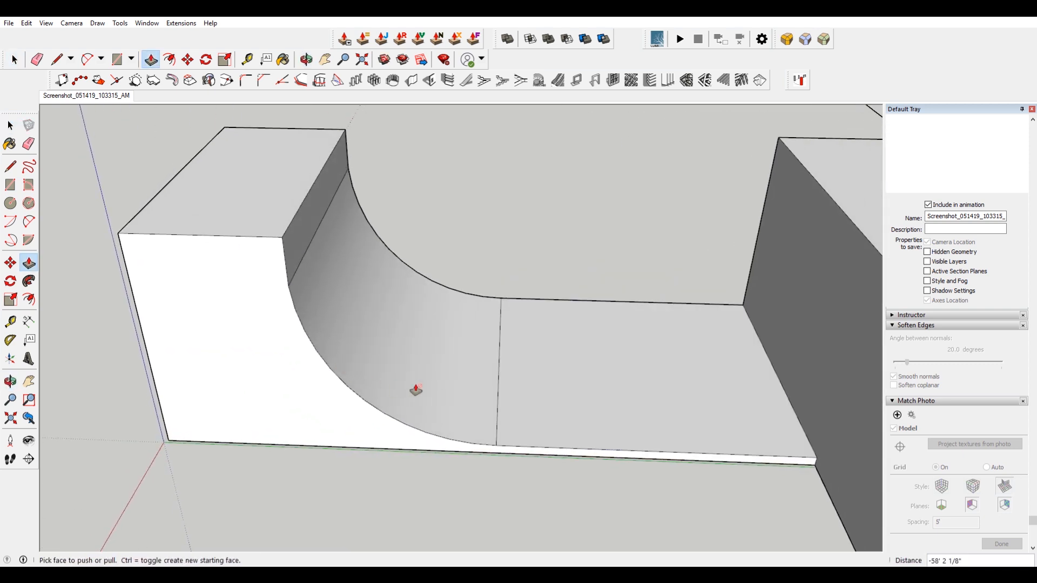
Erase the dividing edges across the curved transition and flat deck so the surfaces join smoothly.
{"action": "key", "text": "e"}
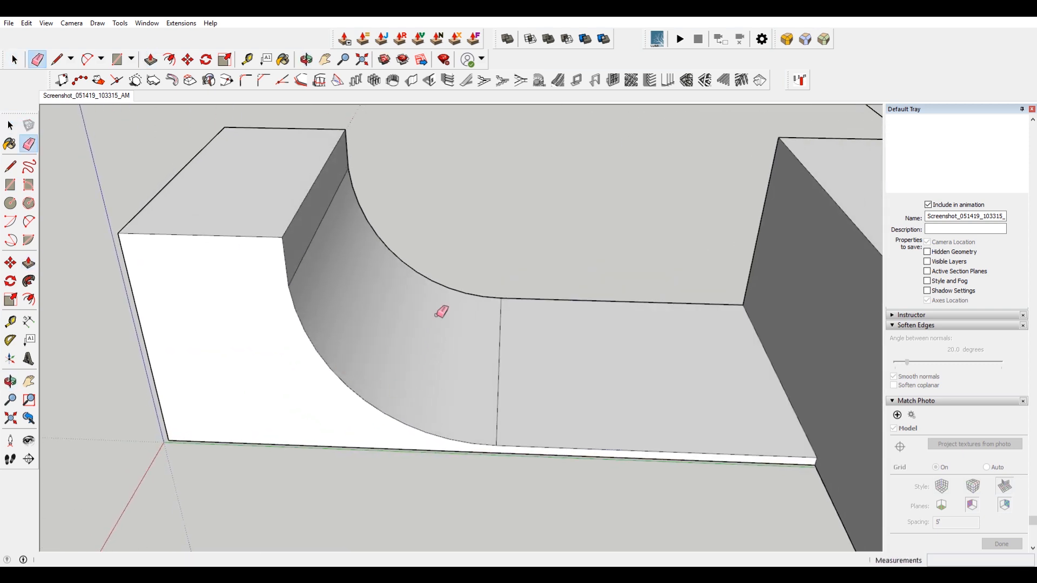
{"action": "left_click", "coordinate": [499, 339]}
{"action": "key", "text": "ctrl+z"}
{"action": "left_click", "coordinate": [492, 331]}
{"action": "left_click", "coordinate": [316, 230], "text": "ctrl"}
{"action": "middle_click_drag", "start_coordinate": [471, 300], "coordinate": [284, 270]}
{"action": "middle_click_drag", "start_coordinate": [285, 270], "coordinate": [621, 236]}
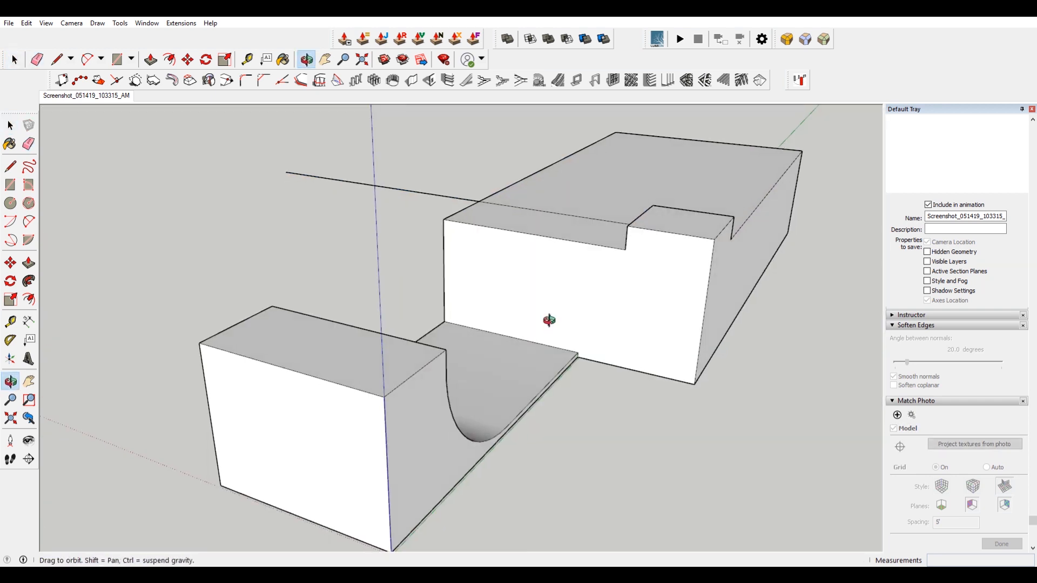
{"action": "middle_click_drag", "start_coordinate": [495, 385], "coordinate": [299, 334]}
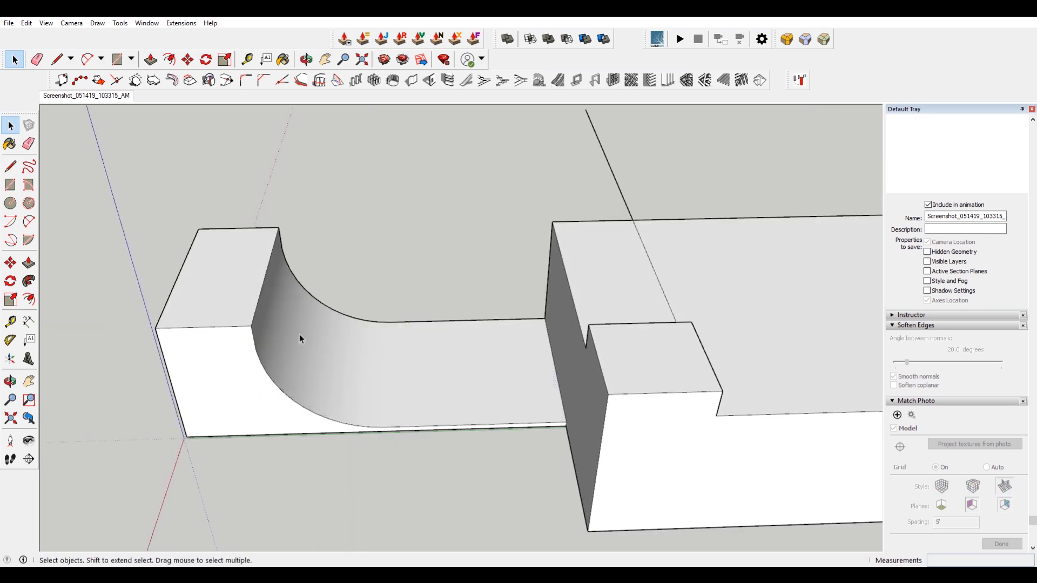
Select the curved transition surface and copy it to a spot above the model.
{"action": "left_click", "coordinate": [299, 334]}
{"action": "left_click", "coordinate": [72, 22]}
{"action": "left_click", "coordinate": [79, 62]}
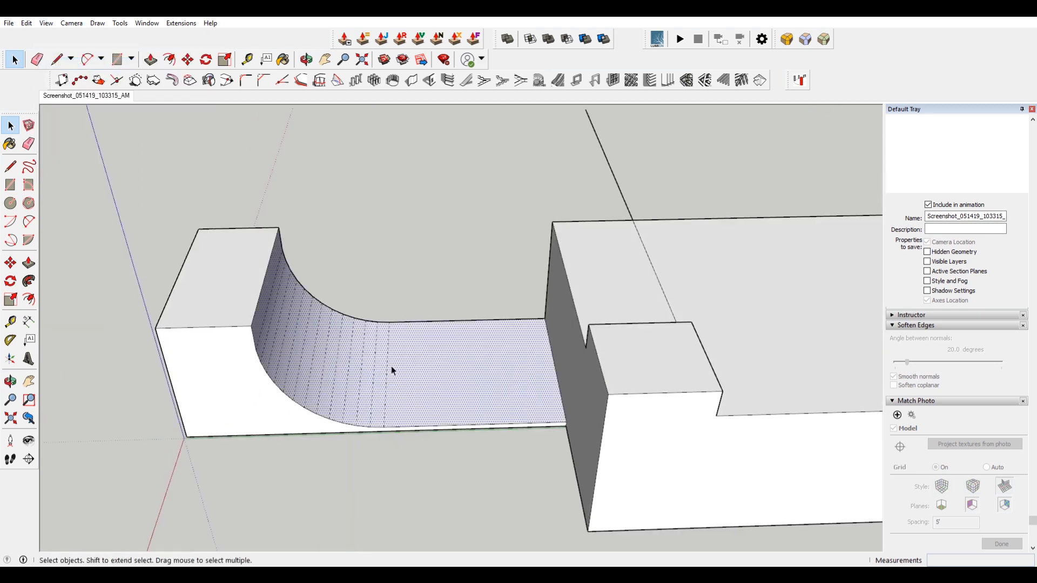
{"action": "scroll", "coordinate": [386, 375], "scroll_direction": "up", "scroll_amount": 3}
{"action": "scroll", "coordinate": [196, 297], "scroll_direction": "down", "scroll_amount": 5}
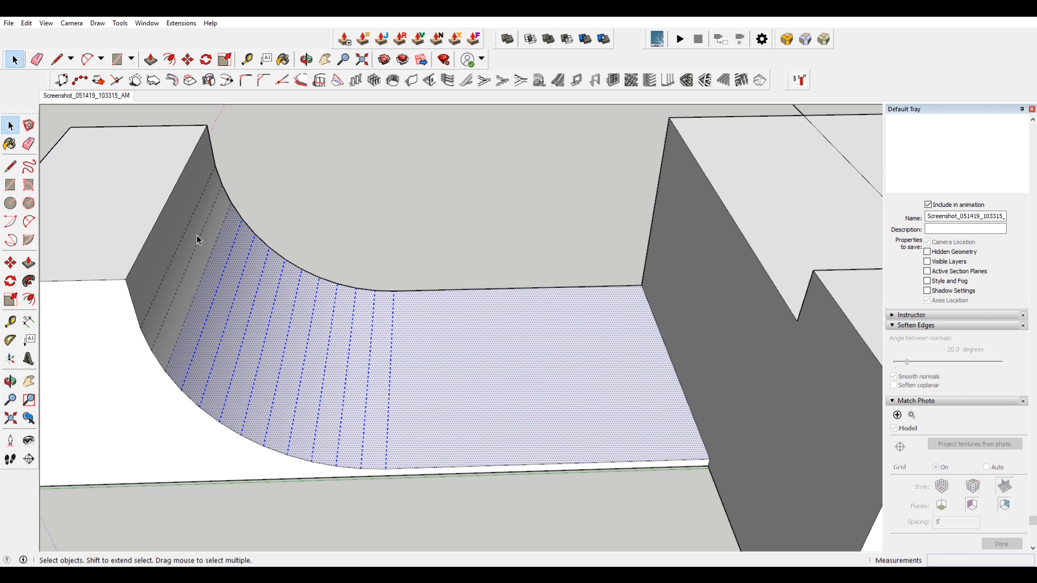
{"action": "left_click_drag", "start_coordinate": [135, 156], "coordinate": [440, 499]}
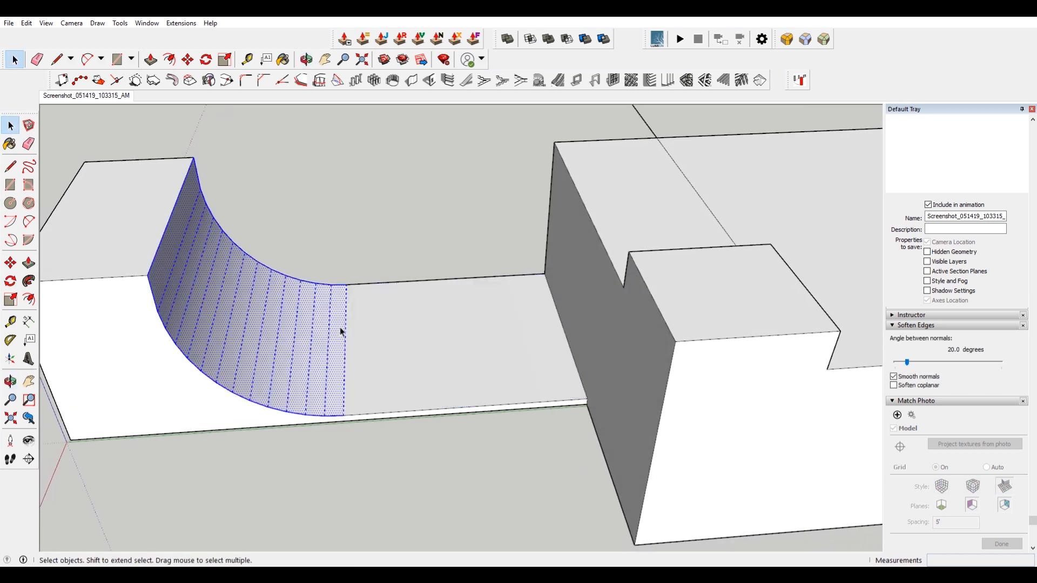
{"action": "left_click", "coordinate": [62, 97]}
{"action": "scroll", "coordinate": [333, 389], "scroll_direction": "up", "scroll_amount": 3}
{"action": "middle_click_drag", "start_coordinate": [334, 388], "coordinate": [257, 389]}
{"action": "key", "text": "m"}
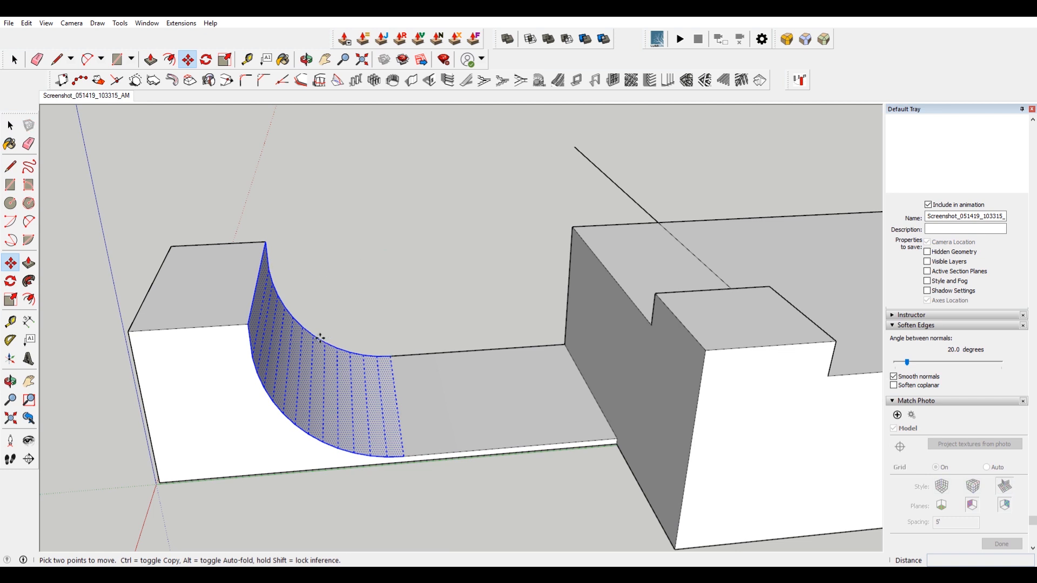
{"action": "key", "text": "ctrl"}
{"action": "left_click", "coordinate": [320, 338]}
{"action": "left_click", "coordinate": [385, 209]}
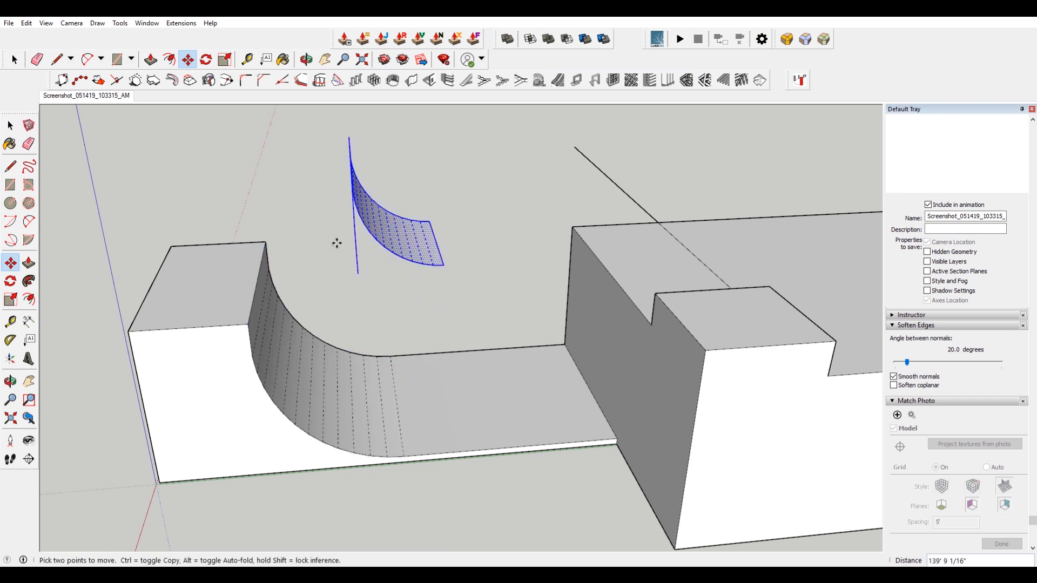
{"action": "middle_click_drag", "start_coordinate": [336, 243], "coordinate": [421, 303]}
{"action": "key", "text": "space"}
Flip the copied curved surface along the green direction.
{"action": "left_click", "coordinate": [254, 238]}
{"action": "left_click_drag", "start_coordinate": [378, 282], "coordinate": [297, 206]}
{"action": "right_click", "coordinate": [260, 182]}
{"action": "right_click", "coordinate": [311, 222]}
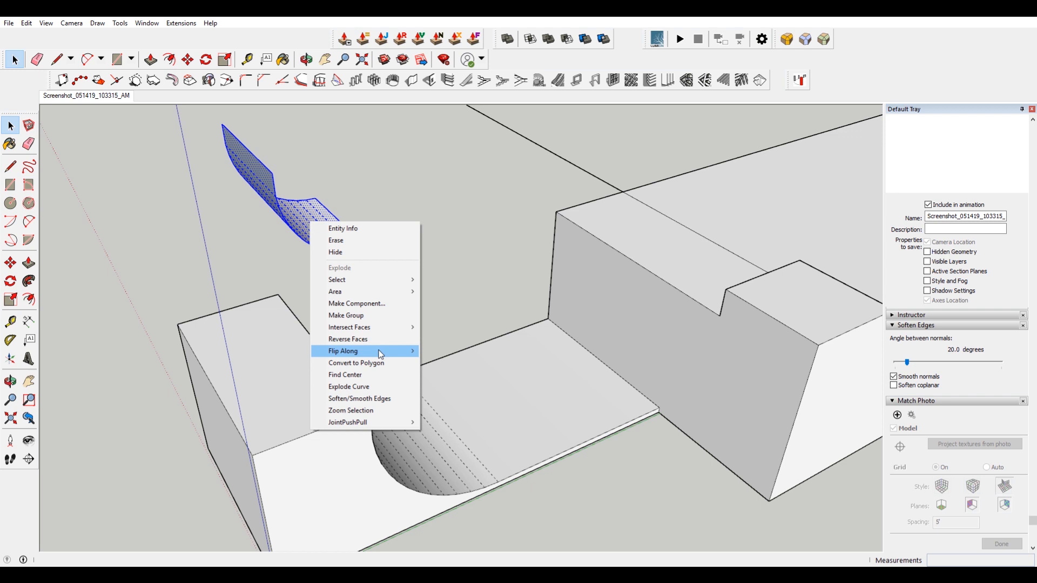
{"action": "mouse_move", "coordinate": [380, 354]}
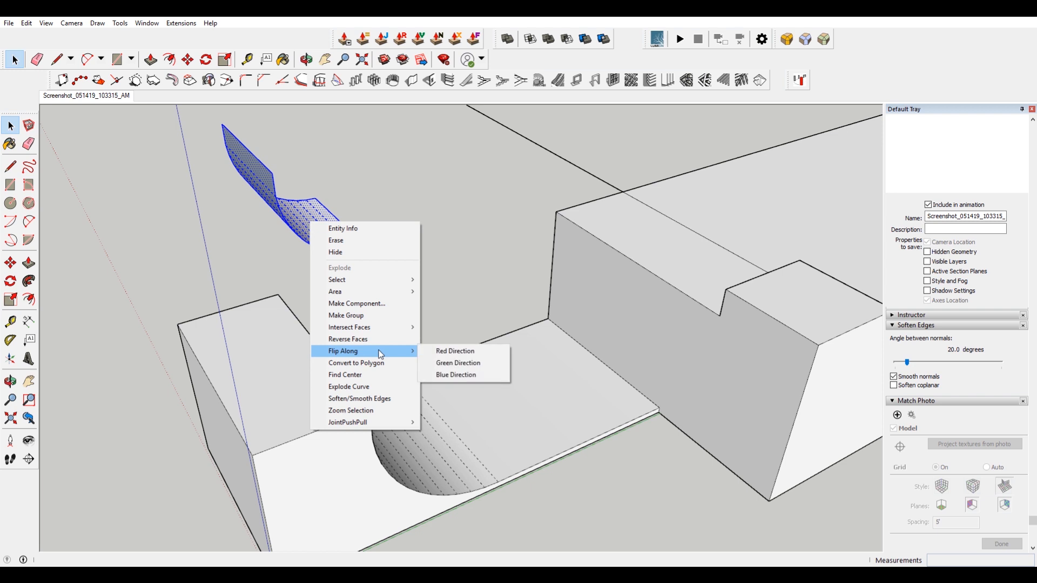
{"action": "left_click", "coordinate": [457, 363]}
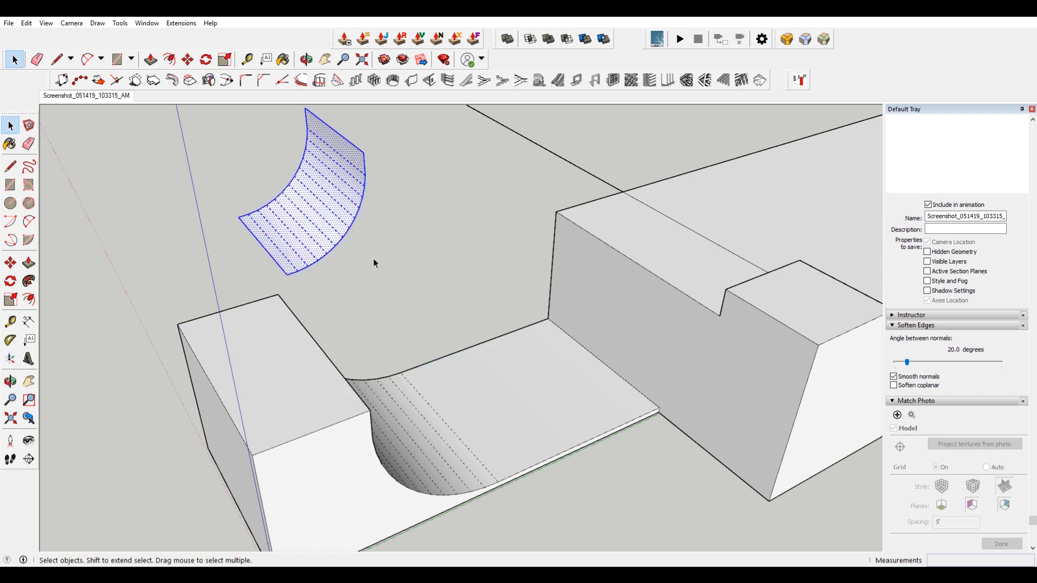
Make the flipped curve a group and move it onto the opposite side's higher block.
{"action": "right_click", "coordinate": [340, 190]}
{"action": "left_click", "coordinate": [402, 282]}
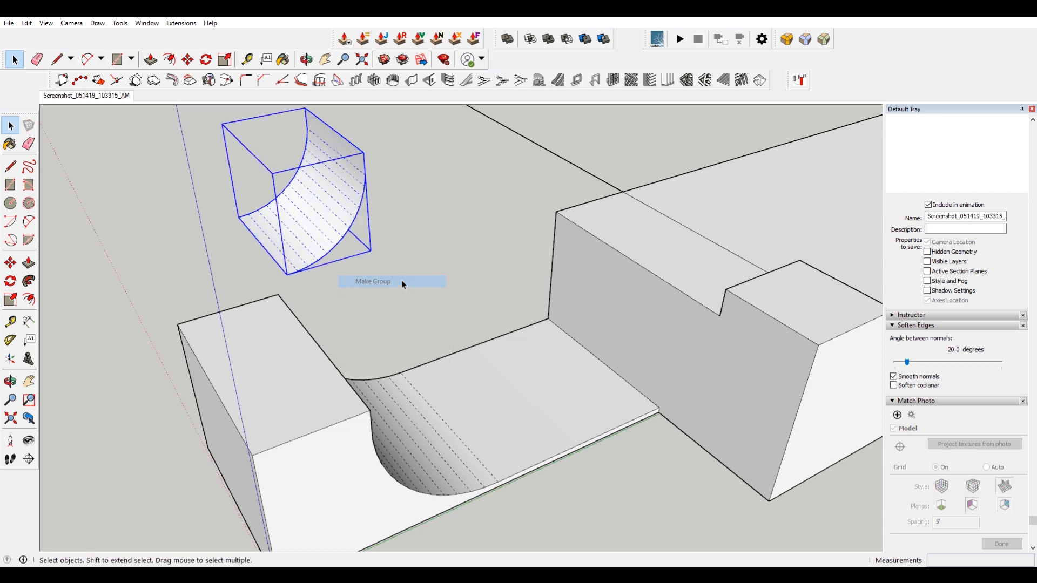
{"action": "key", "text": "m"}
{"action": "left_click", "coordinate": [287, 273]}
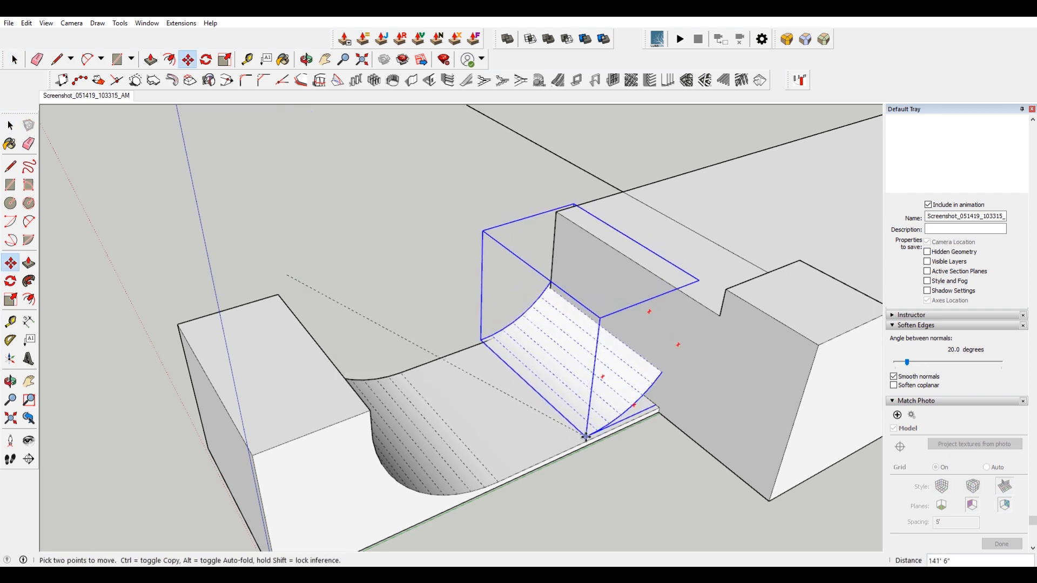
{"action": "left_click", "coordinate": [585, 441]}
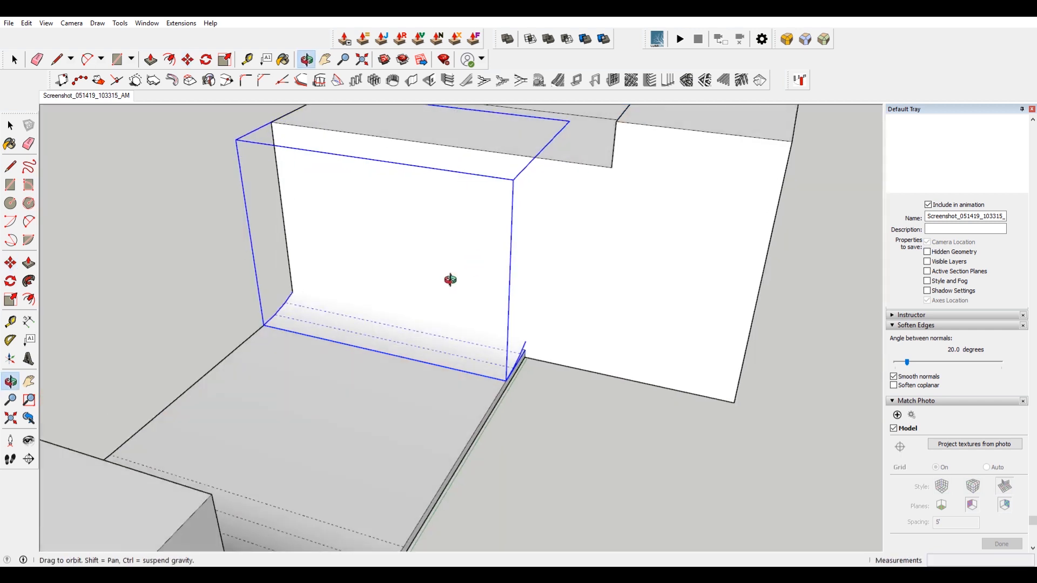
Move the curved group slightly to line it up with the ramp in the photo.
{"action": "scroll", "coordinate": [440, 359], "scroll_direction": "down", "scroll_amount": 3}
{"action": "mouse_move", "coordinate": [450, 280]}
{"action": "middle_mouse_down"}
{"action": "mouse_move", "coordinate": [440, 359]}
{"action": "mouse_move", "coordinate": [452, 294]}
{"action": "middle_mouse_up"}
{"action": "scroll", "coordinate": [462, 251], "scroll_direction": "up", "scroll_amount": 3}
{"action": "left_click", "coordinate": [465, 249]}
{"action": "left_click", "coordinate": [471, 237]}
{"action": "scroll", "coordinate": [473, 295], "scroll_direction": "down", "scroll_amount": 3}
{"action": "key", "text": "space"}
Draw a line on the higher block's side face from its top edge down to the curve to split the face.
{"action": "left_click", "coordinate": [509, 316]}
{"action": "middle_click_drag", "start_coordinate": [413, 328], "coordinate": [635, 290]}
{"action": "left_click", "coordinate": [348, 369]}
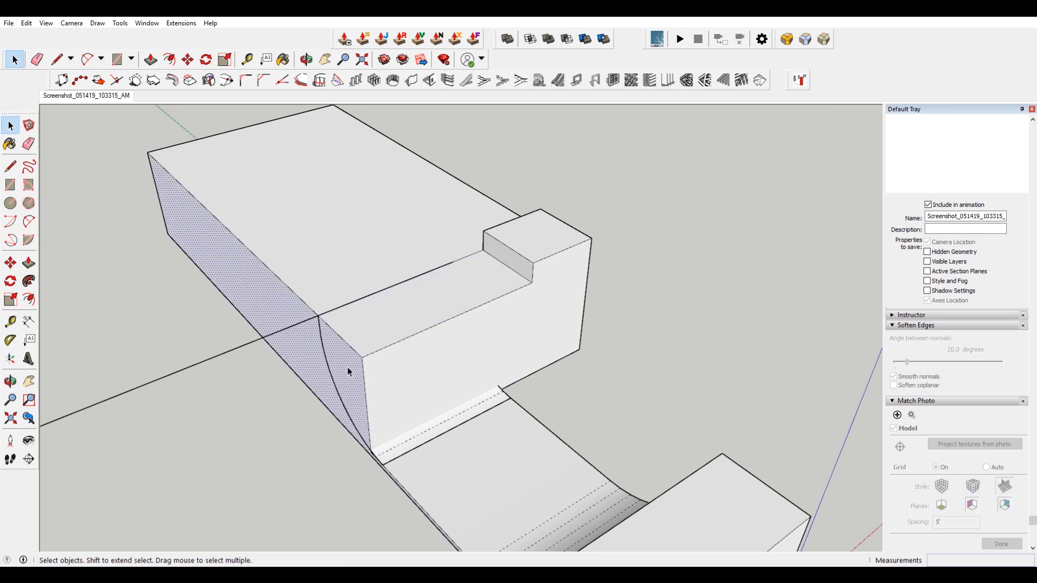
{"action": "key", "text": "l"}
{"action": "left_click", "coordinate": [317, 315]}
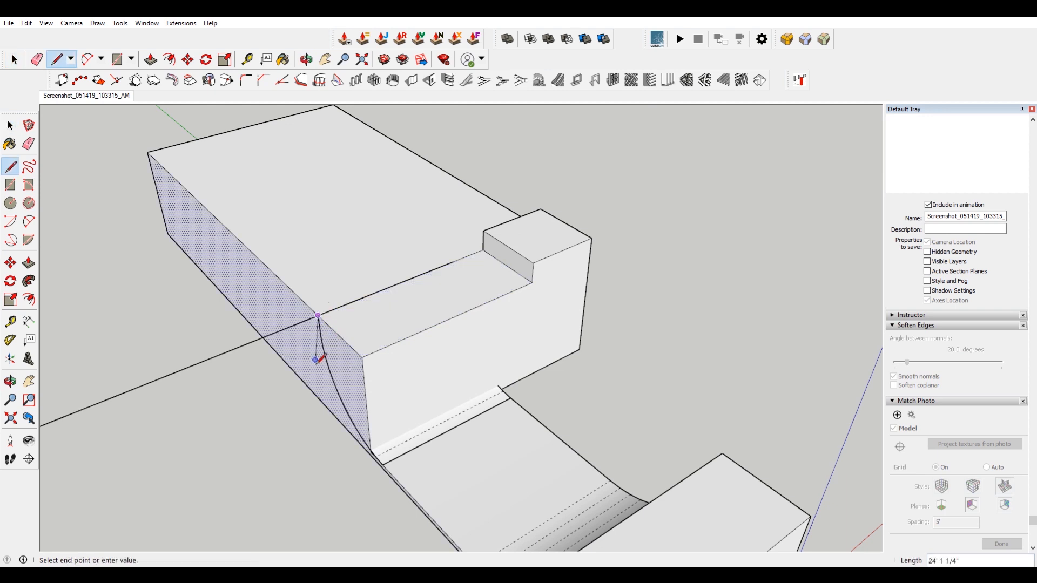
{"action": "left_click", "coordinate": [330, 409]}
{"action": "key", "text": "space"}
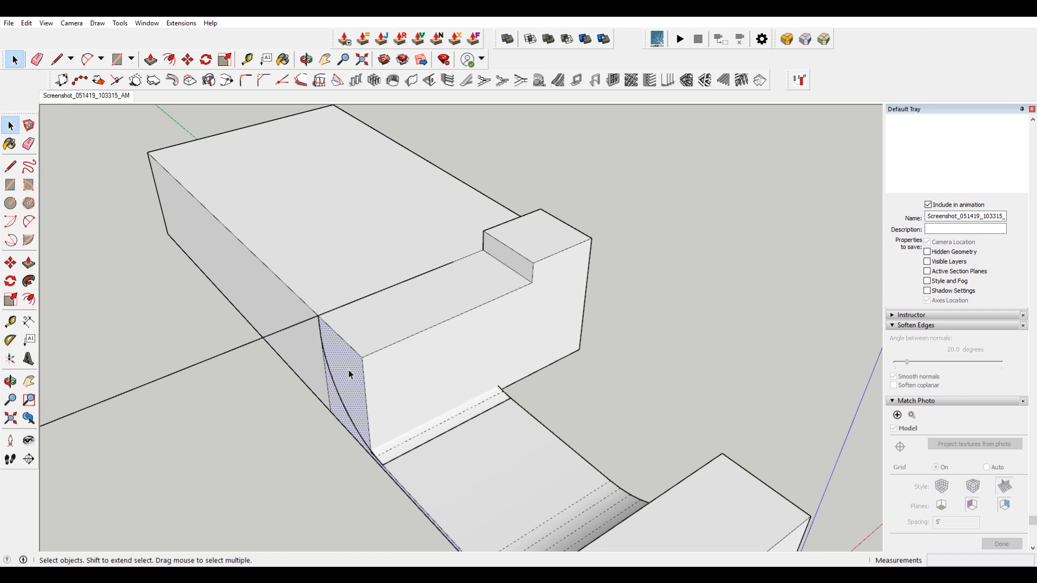
Draw lines across the higher block's side and top faces at the curve's end to split off a section.
{"action": "middle_click_drag", "start_coordinate": [349, 371], "coordinate": [449, 329], "text": "shift"}
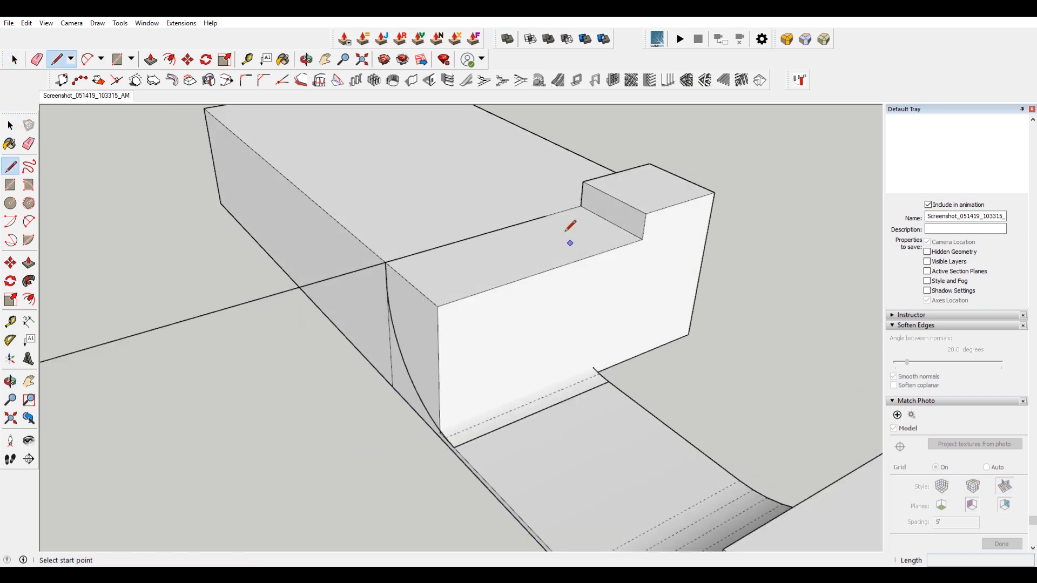
{"action": "middle_click_drag", "start_coordinate": [585, 219], "coordinate": [559, 398]}
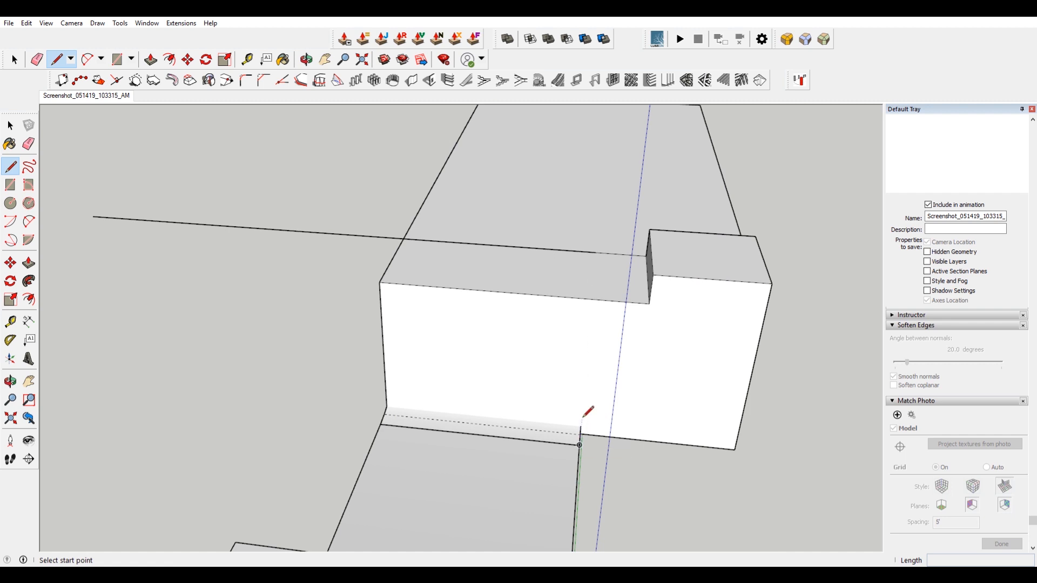
{"action": "scroll", "coordinate": [583, 417], "scroll_direction": "up", "scroll_amount": 3}
{"action": "left_click", "coordinate": [564, 419]}
{"action": "scroll", "coordinate": [564, 419], "scroll_direction": "down", "scroll_amount": 3}
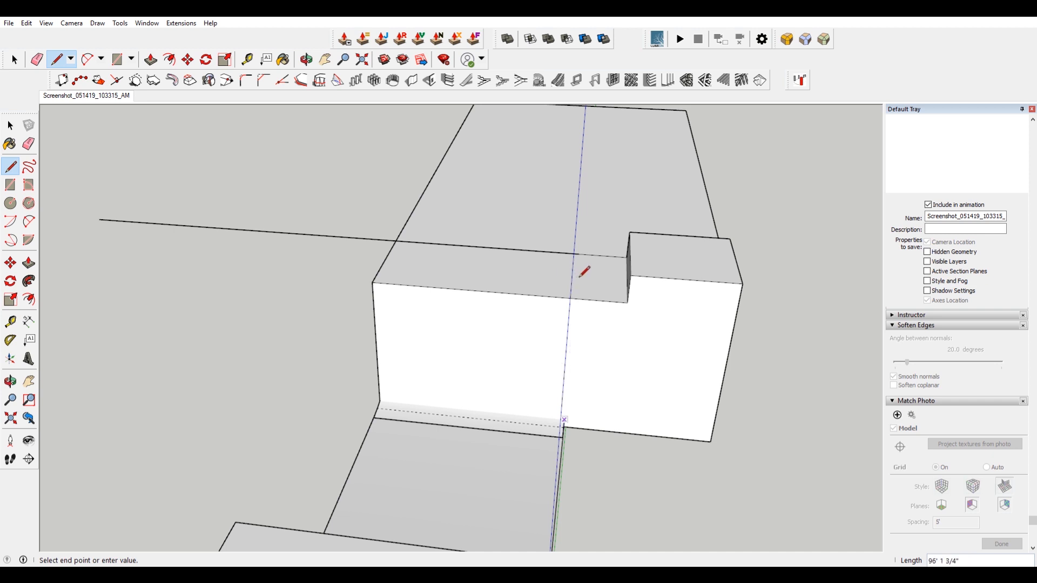
{"action": "middle_click_drag", "start_coordinate": [598, 309], "coordinate": [433, 276]}
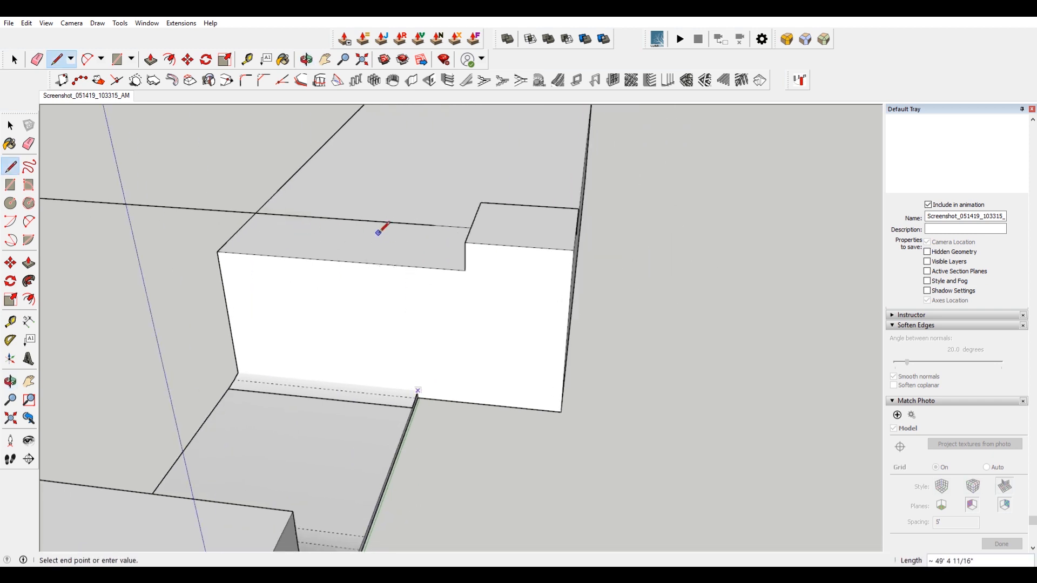
{"action": "left_click", "coordinate": [413, 267]}
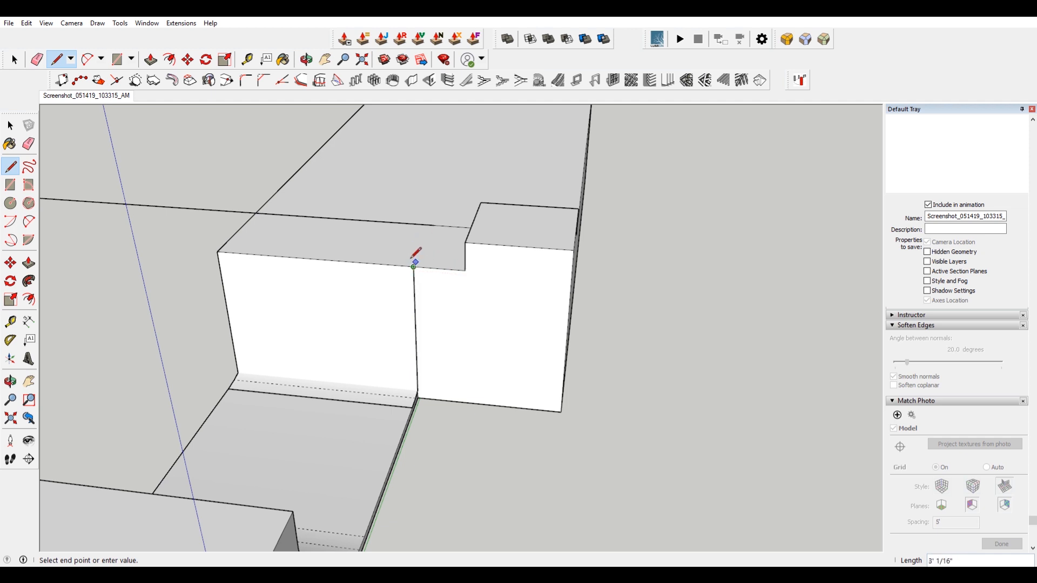
{"action": "left_click", "coordinate": [442, 221]}
Push the split-off top section of the block downward with Push/Pull.
{"action": "key", "text": "space"}
{"action": "left_click", "coordinate": [344, 247]}
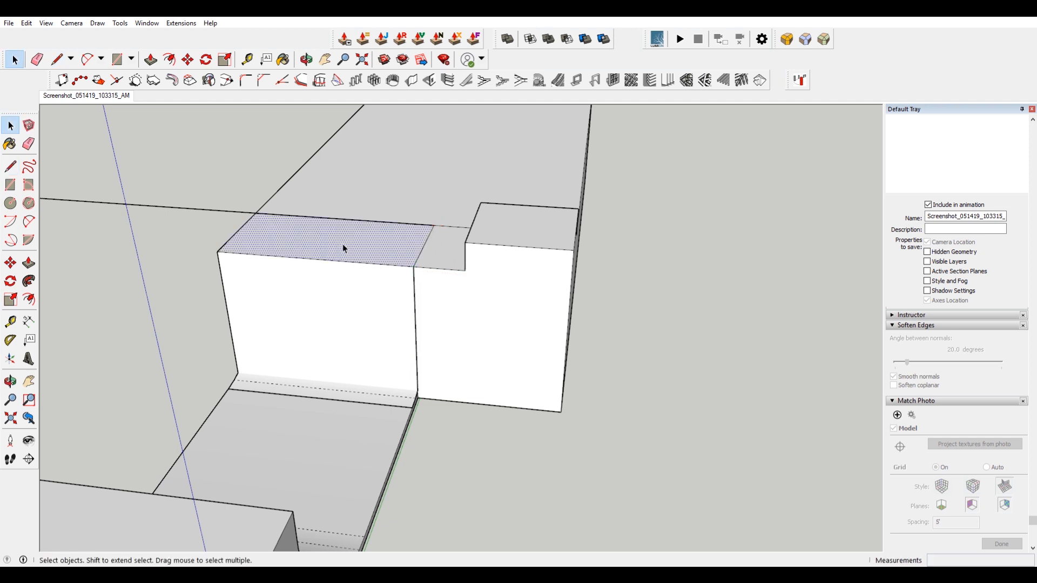
{"action": "key", "text": "p"}
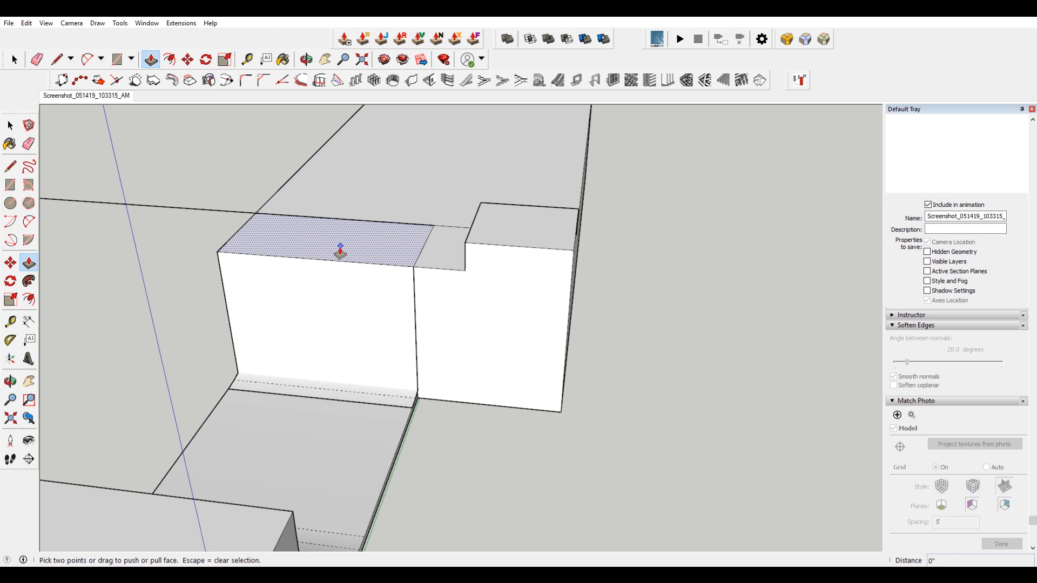
{"action": "middle_click_drag", "start_coordinate": [342, 250], "coordinate": [483, 287]}
Draw a short line at the foot of the curve to split the base edge.
{"action": "key", "text": "space"}
{"action": "left_click", "coordinate": [234, 359]}
{"action": "left_click", "coordinate": [221, 382]}
{"action": "middle_click_drag", "start_coordinate": [259, 385], "coordinate": [494, 387]}
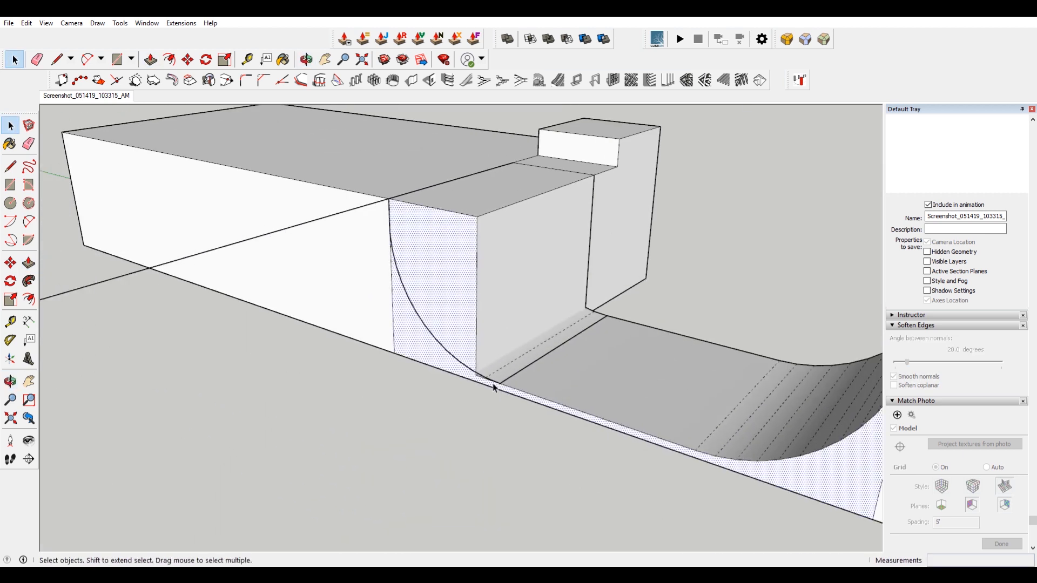
{"action": "scroll", "coordinate": [493, 387], "scroll_direction": "up", "scroll_amount": 3}
{"action": "key", "text": "l"}
{"action": "left_click", "coordinate": [506, 384]}
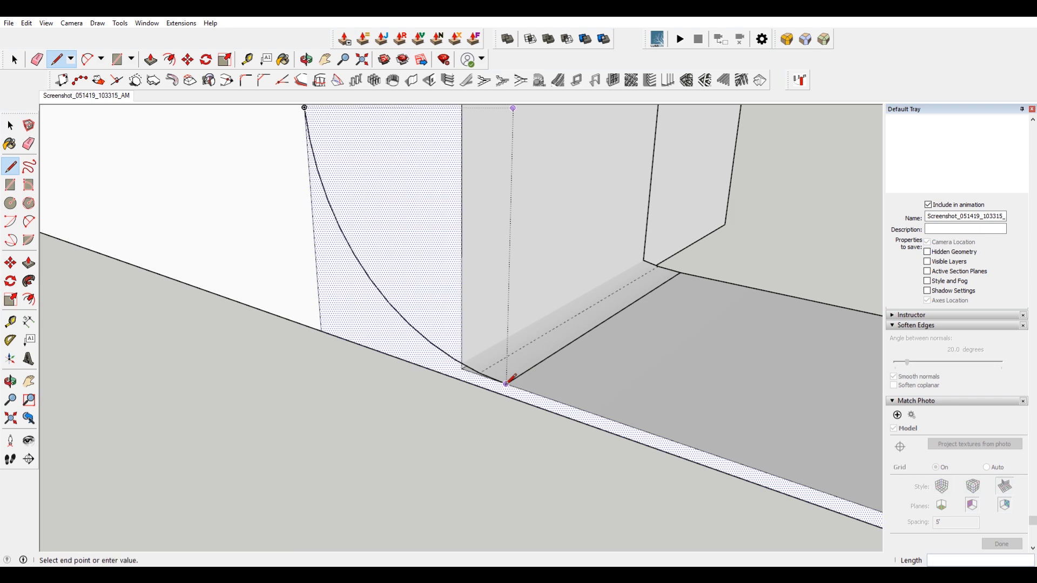
{"action": "left_click", "coordinate": [507, 395]}
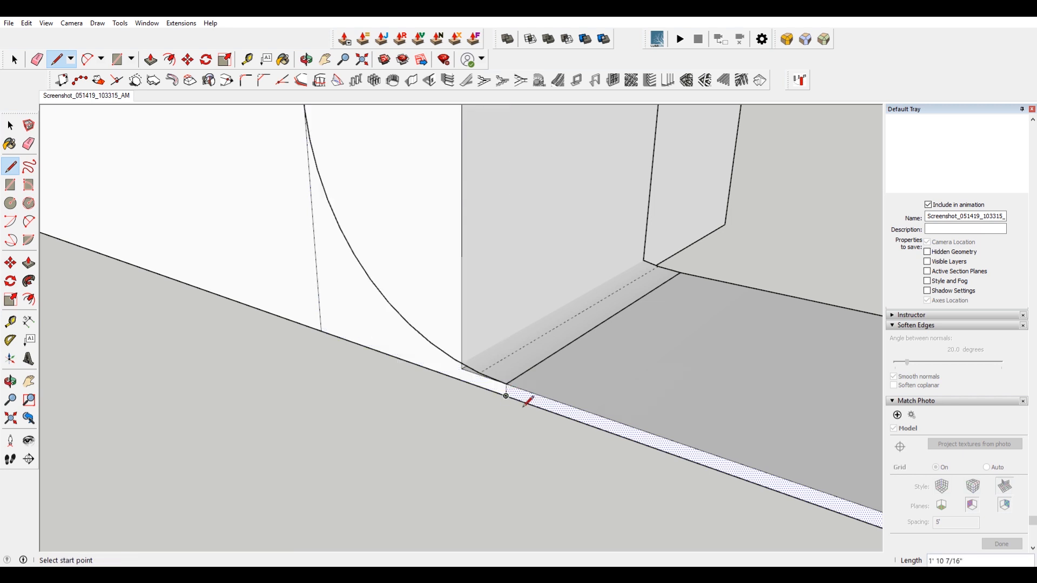
Push the section's top face down toward the foot of the curve.
{"action": "key", "text": "space"}
{"action": "left_click", "coordinate": [404, 357]}
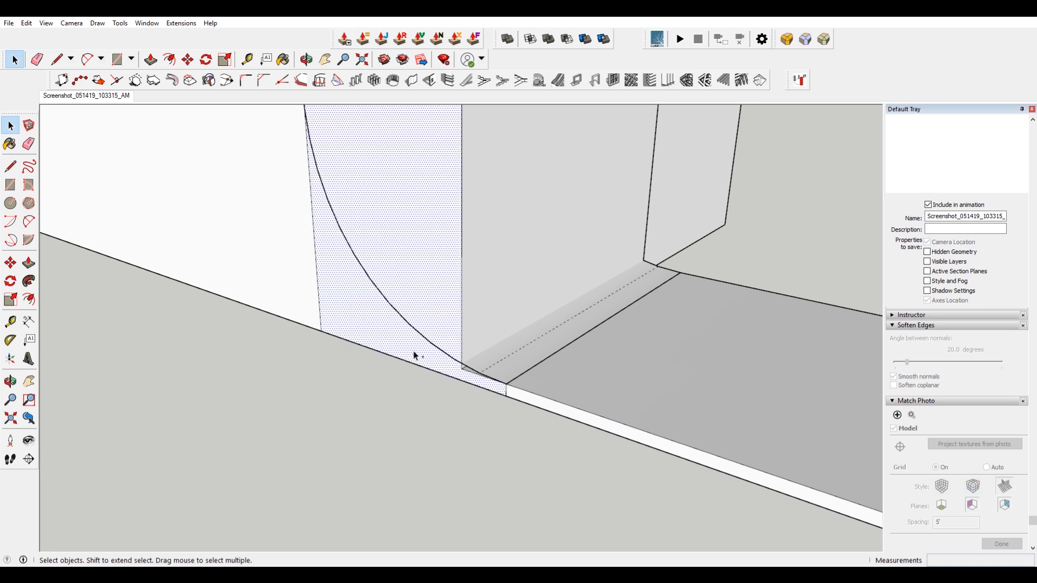
{"action": "scroll", "coordinate": [418, 354], "scroll_direction": "down", "scroll_amount": 5}
{"action": "left_click", "coordinate": [474, 192]}
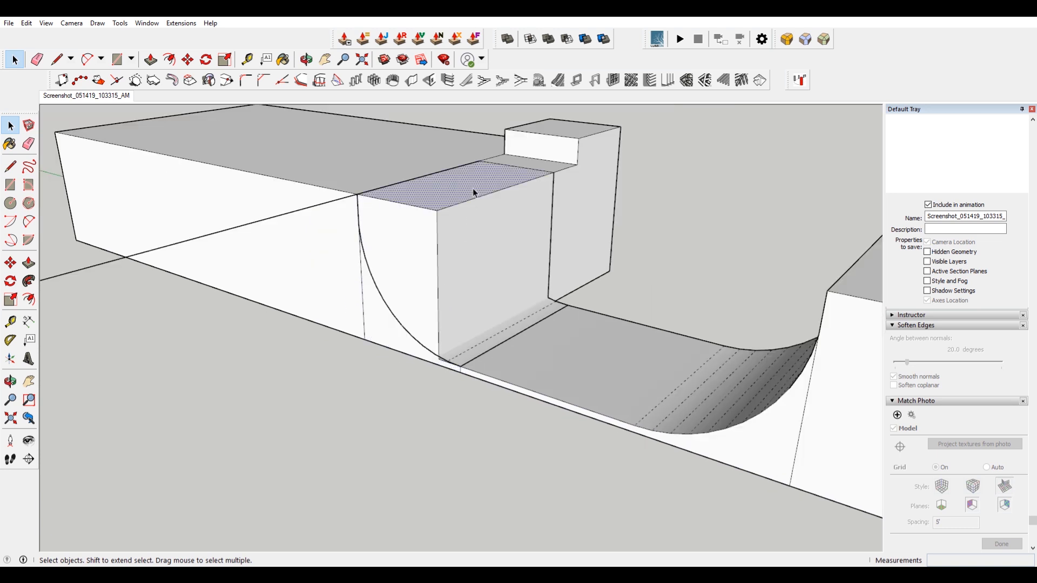
{"action": "key", "text": "p"}
{"action": "left_click_drag", "start_coordinate": [474, 192], "coordinate": [424, 435]}
Try to push the face beneath the curve downward with Push/Pull.
{"action": "scroll", "coordinate": [405, 351], "scroll_direction": "up", "scroll_amount": 5}
{"action": "key", "text": "space"}
{"action": "mouse_move", "coordinate": [409, 350]}
{"action": "middle_mouse_down"}
{"action": "mouse_move", "coordinate": [474, 398]}
{"action": "mouse_move", "coordinate": [677, 370]}
{"action": "mouse_move", "coordinate": [640, 340]}
{"action": "middle_mouse_up"}
{"action": "key", "text": "e"}
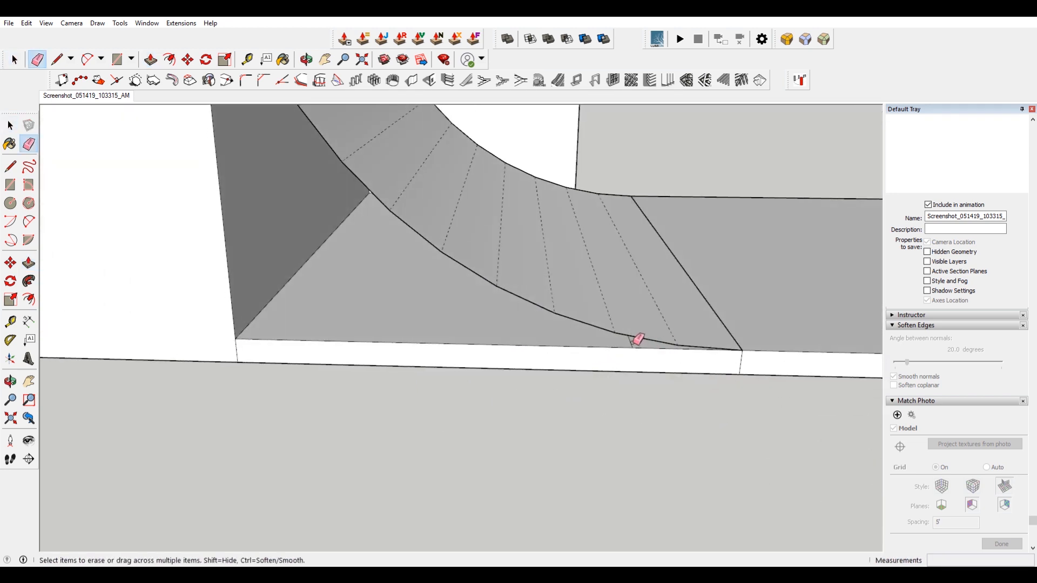
{"action": "key", "text": "p"}
{"action": "left_click_drag", "start_coordinate": [473, 335], "coordinate": [472, 412]}
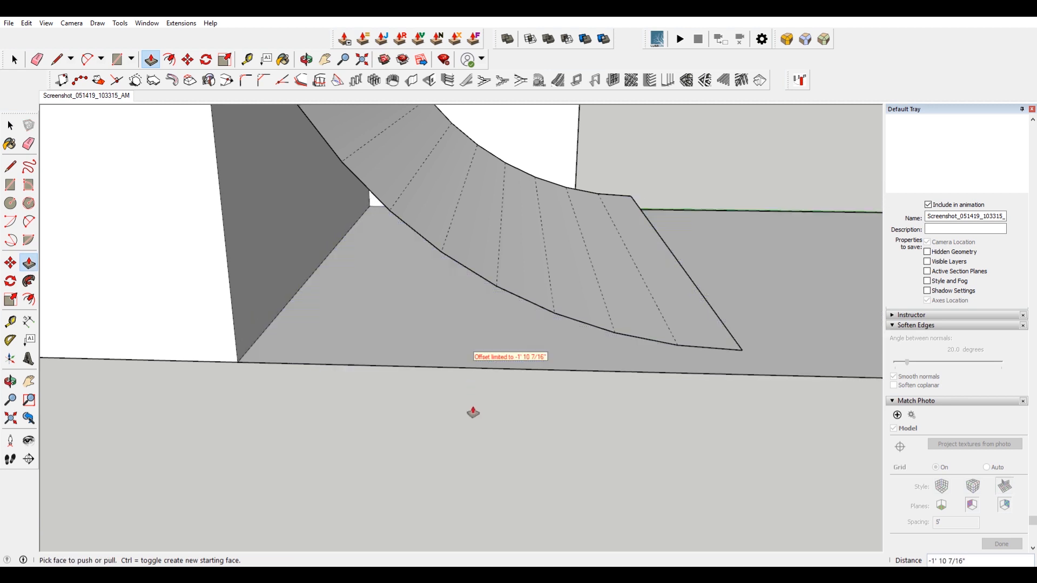
{"action": "key", "text": "ctrl+z"}
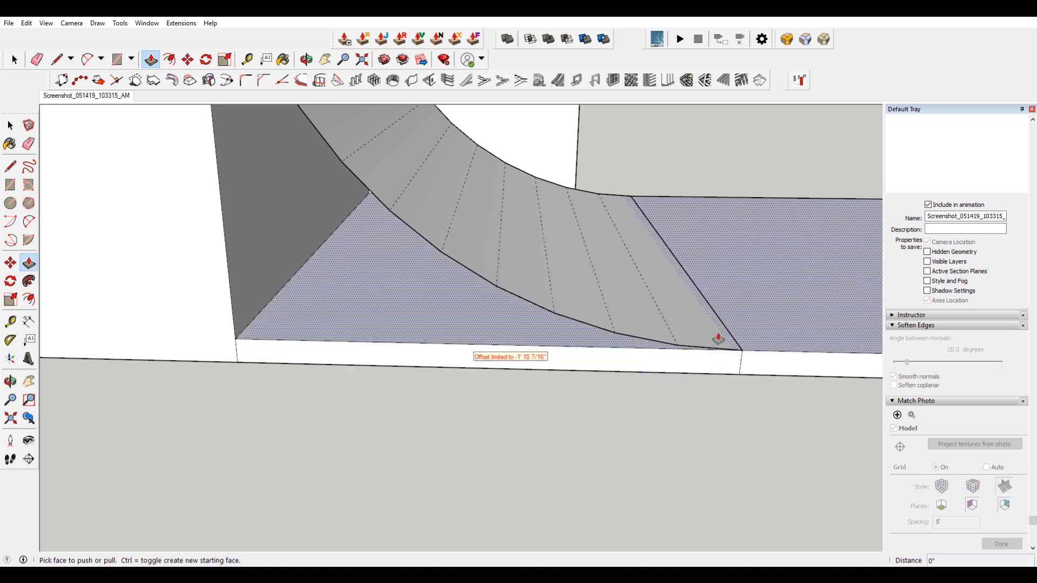
Draw a line from the curve's lower end to its upper corner and push the triangular face with Push/Pull.
{"action": "key", "text": "l"}
{"action": "left_click", "coordinate": [742, 350]}
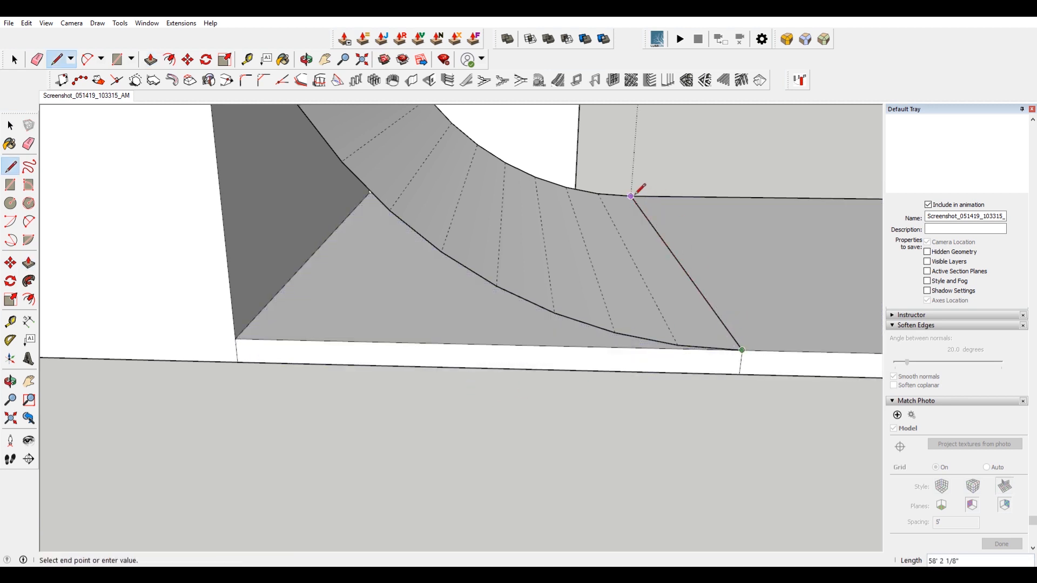
{"action": "left_click", "coordinate": [631, 196]}
{"action": "key", "text": "space"}
{"action": "left_click", "coordinate": [375, 330]}
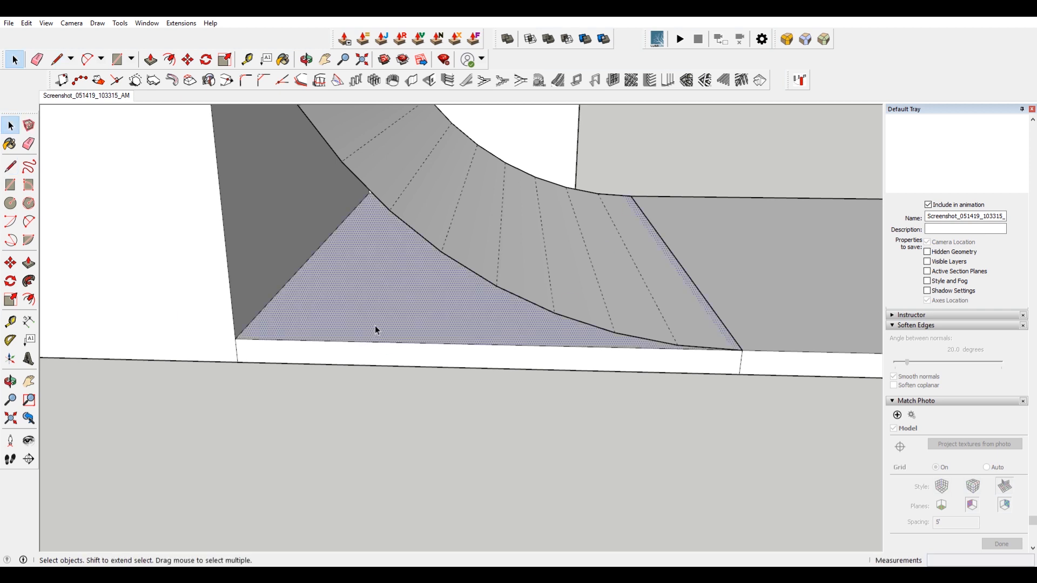
{"action": "key", "text": "p"}
{"action": "left_click", "coordinate": [375, 328]}
{"action": "left_click", "coordinate": [376, 381]}
Erase the leftover edges beneath the curve.
{"action": "scroll", "coordinate": [409, 433], "scroll_direction": "down", "scroll_amount": 4}
{"action": "key", "text": "e"}
{"action": "left_click_drag", "start_coordinate": [415, 391], "coordinate": [408, 429]}
{"action": "mouse_move", "coordinate": [409, 430]}
{"action": "middle_mouse_down"}
{"action": "mouse_move", "coordinate": [541, 362]}
{"action": "mouse_move", "coordinate": [169, 483]}
{"action": "mouse_move", "coordinate": [350, 404]}
{"action": "mouse_move", "coordinate": [551, 362]}
{"action": "mouse_move", "coordinate": [458, 312]}
{"action": "middle_mouse_up"}
Paste the copied curved piece in place on the higher block.
{"action": "key", "text": "space"}
{"action": "left_click", "coordinate": [25, 23]}
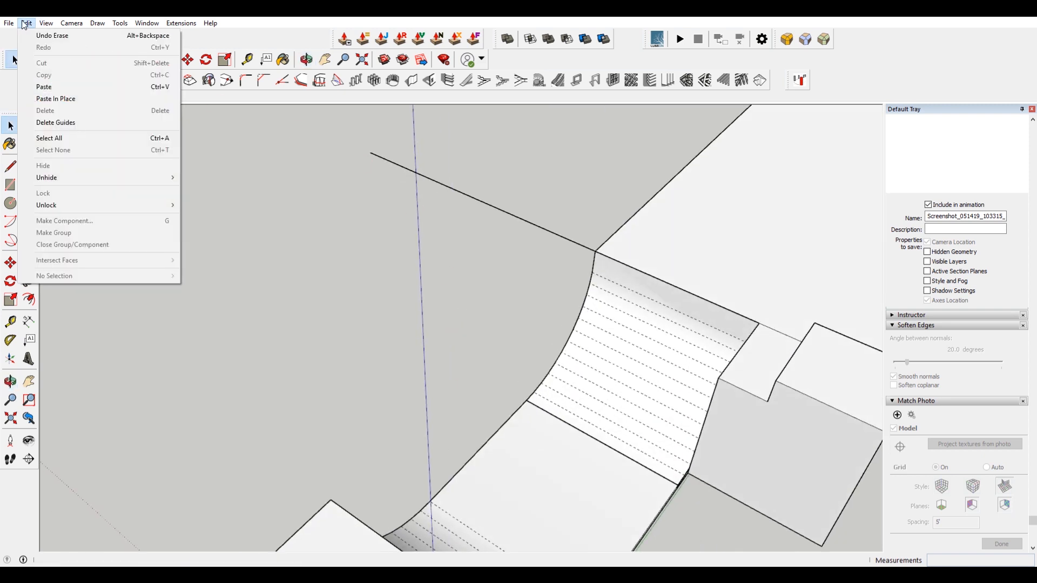
{"action": "left_click", "coordinate": [64, 99]}
{"action": "middle_click_drag", "start_coordinate": [302, 303], "coordinate": [416, 296]}
{"action": "right_click", "coordinate": [416, 295]}
{"action": "left_click", "coordinate": [490, 382]}
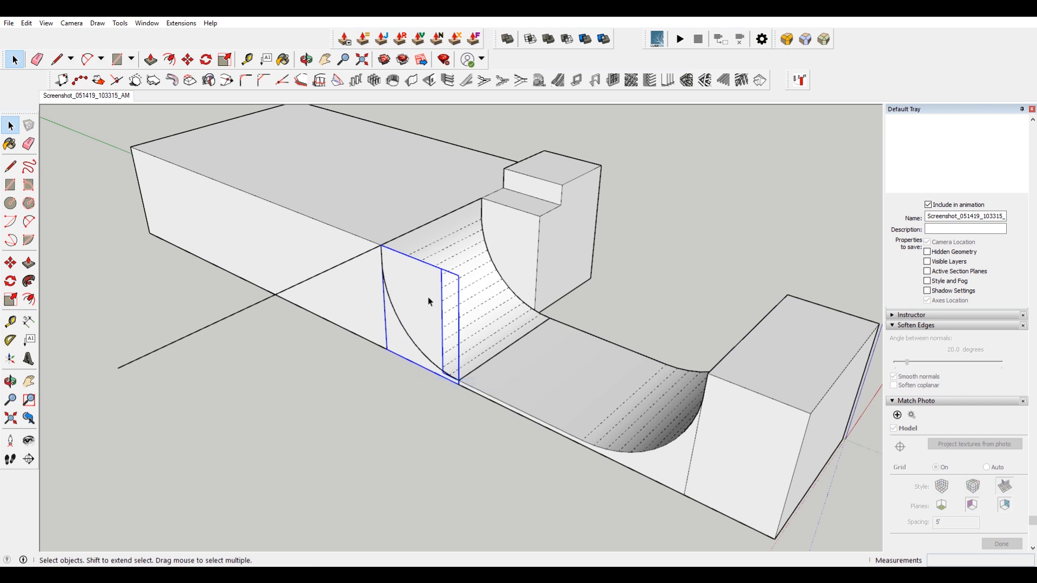
Switch to the photo view and extend the block's side face to the platform's end in the photo.
{"action": "scroll", "coordinate": [427, 296], "scroll_direction": "up", "scroll_amount": 10}
{"action": "key", "text": "l"}
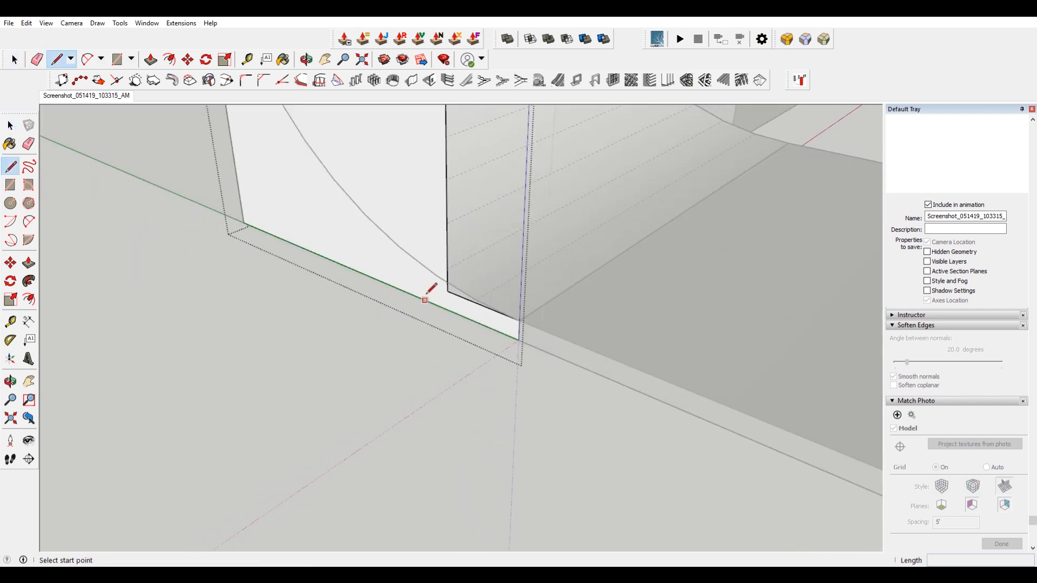
{"action": "left_click", "coordinate": [448, 291]}
{"action": "key", "text": "space"}
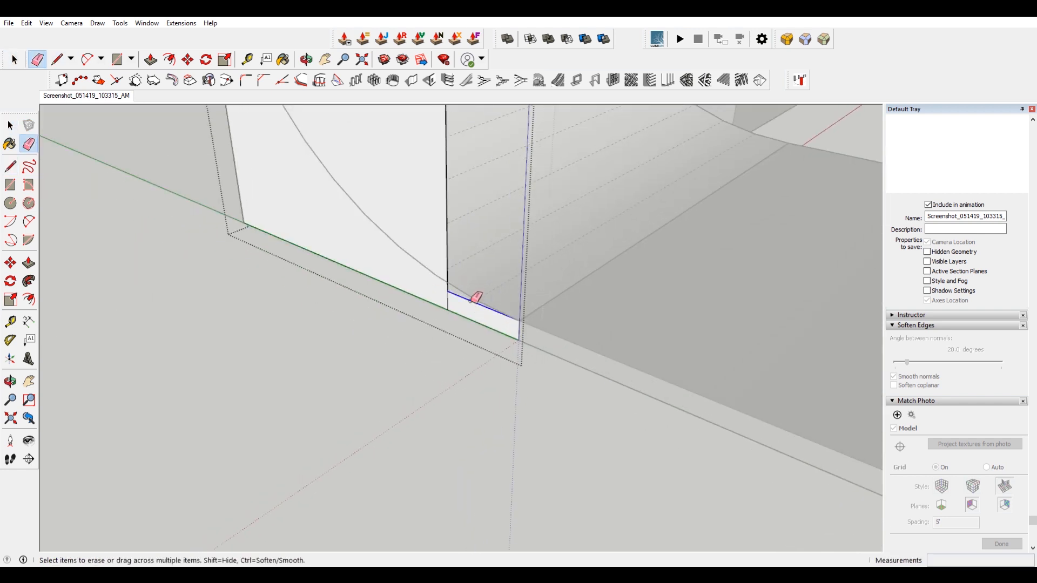
{"action": "scroll", "coordinate": [432, 318], "scroll_direction": "down", "scroll_amount": 3}
{"action": "left_click", "coordinate": [401, 231]}
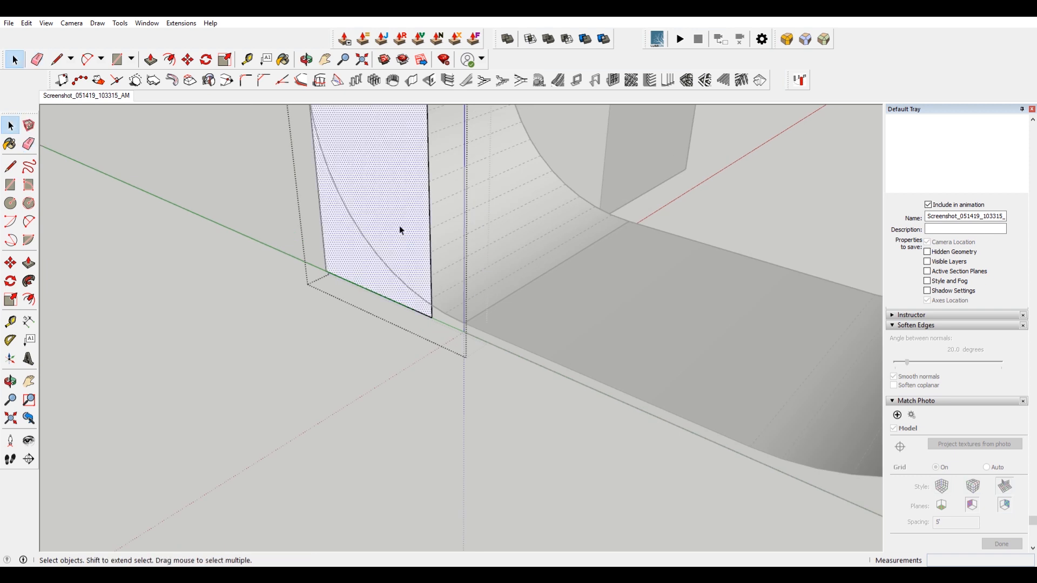
{"action": "left_click", "coordinate": [119, 98]}
{"action": "scroll", "coordinate": [358, 328], "scroll_direction": "up", "scroll_amount": 4}
{"action": "middle_click_drag", "start_coordinate": [360, 252], "coordinate": [414, 261], "text": "shift"}
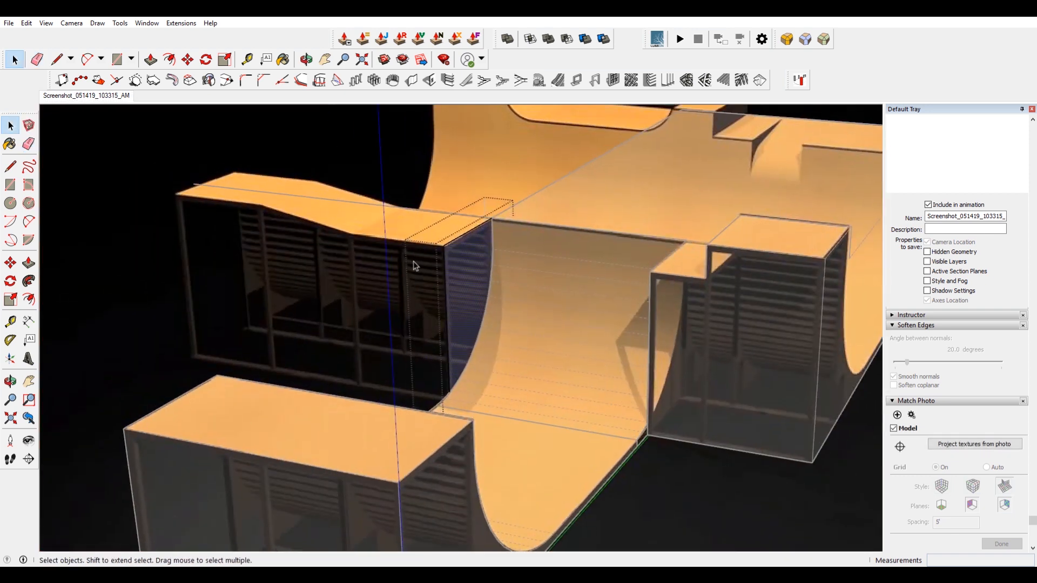
{"action": "key", "text": "p"}
{"action": "left_click", "coordinate": [458, 254]}
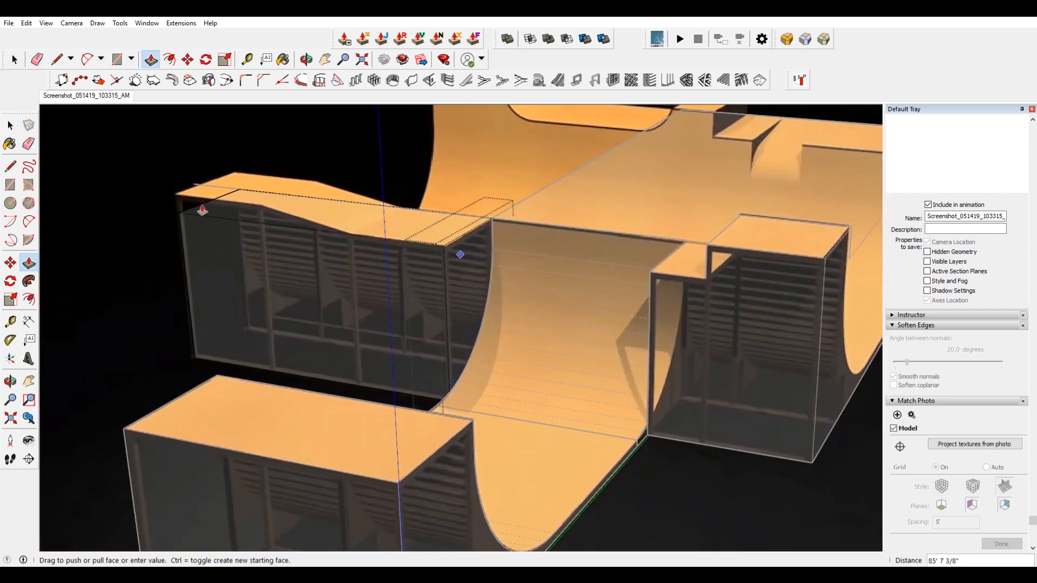
{"action": "left_click", "coordinate": [201, 209]}
Copy the platform's top edge along the block to the dip in the photo's ramp.
{"action": "scroll", "coordinate": [218, 200], "scroll_direction": "up", "scroll_amount": 2}
{"action": "middle_click_drag", "start_coordinate": [219, 201], "coordinate": [255, 212], "text": "shift"}
{"action": "key", "text": "space"}
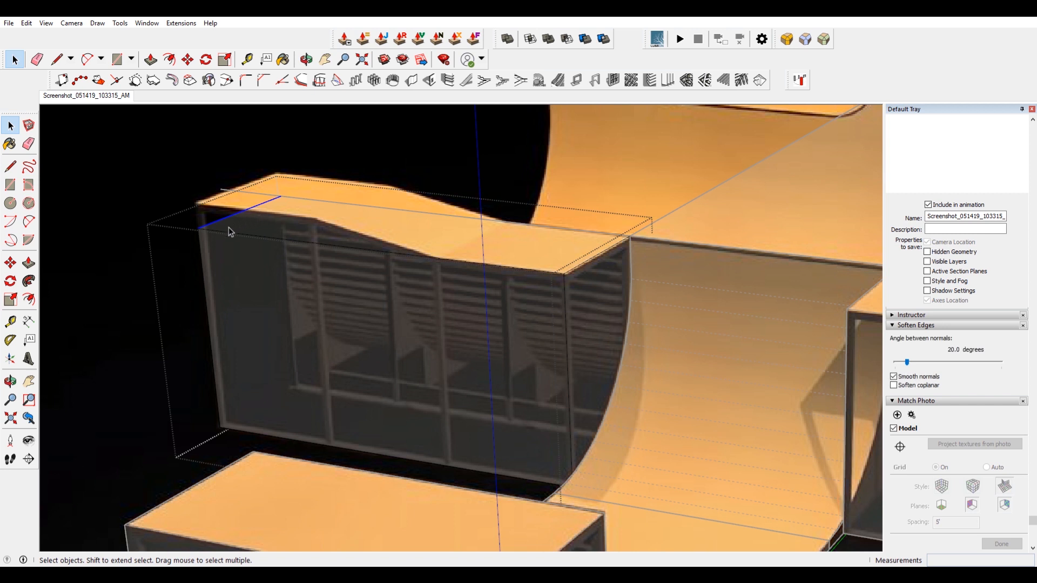
{"action": "key", "text": "m"}
{"action": "key", "text": "ctrl"}
{"action": "left_click", "coordinate": [210, 230]}
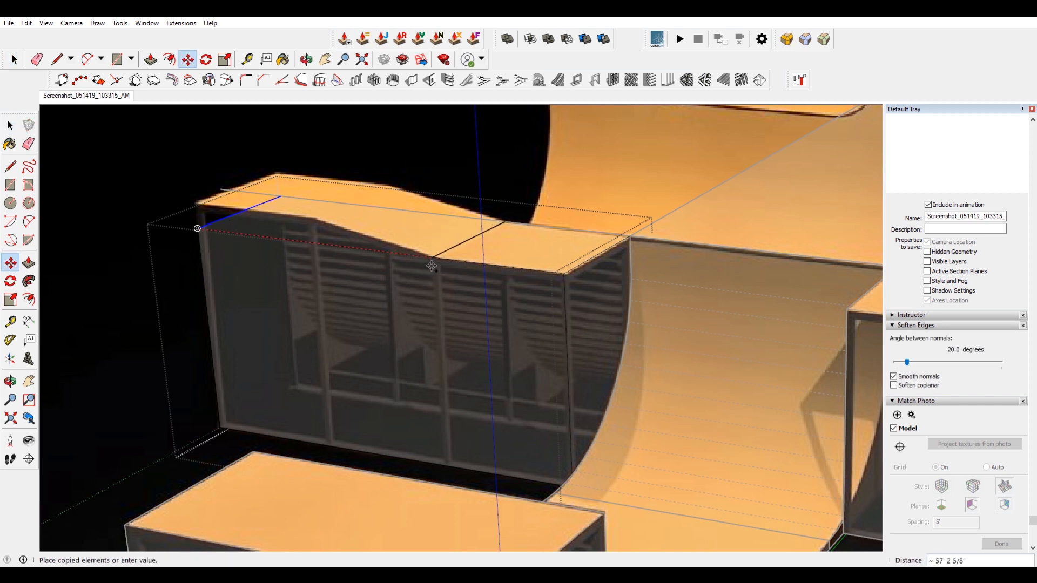
{"action": "left_click", "coordinate": [434, 266]}
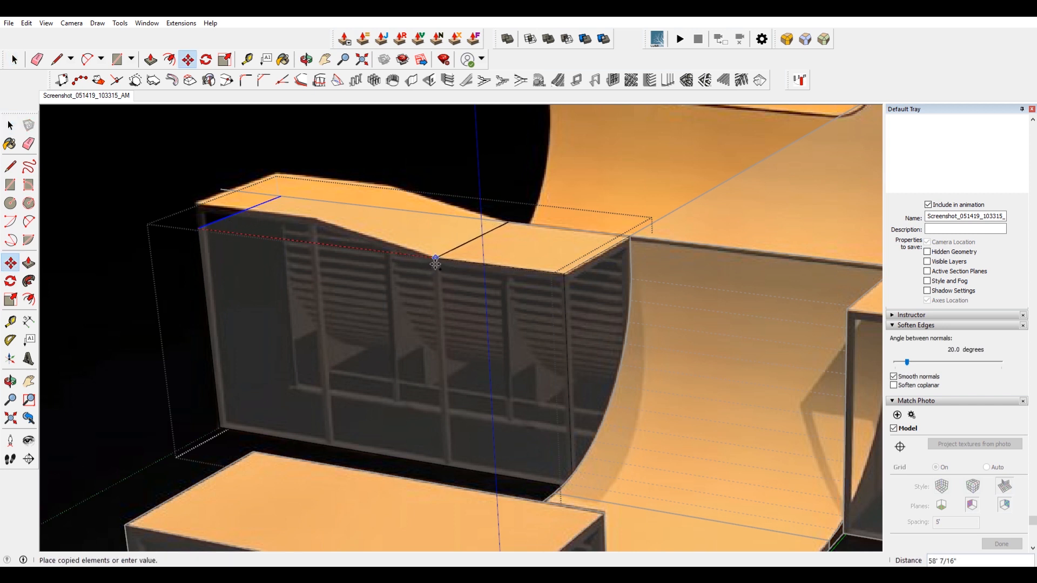
Pull the platform's end section up to match the photo's raised deck.
{"action": "key", "text": "space"}
{"action": "left_click", "coordinate": [337, 236]}
{"action": "key", "text": "p"}
{"action": "left_click_drag", "start_coordinate": [336, 232], "coordinate": [328, 211]}
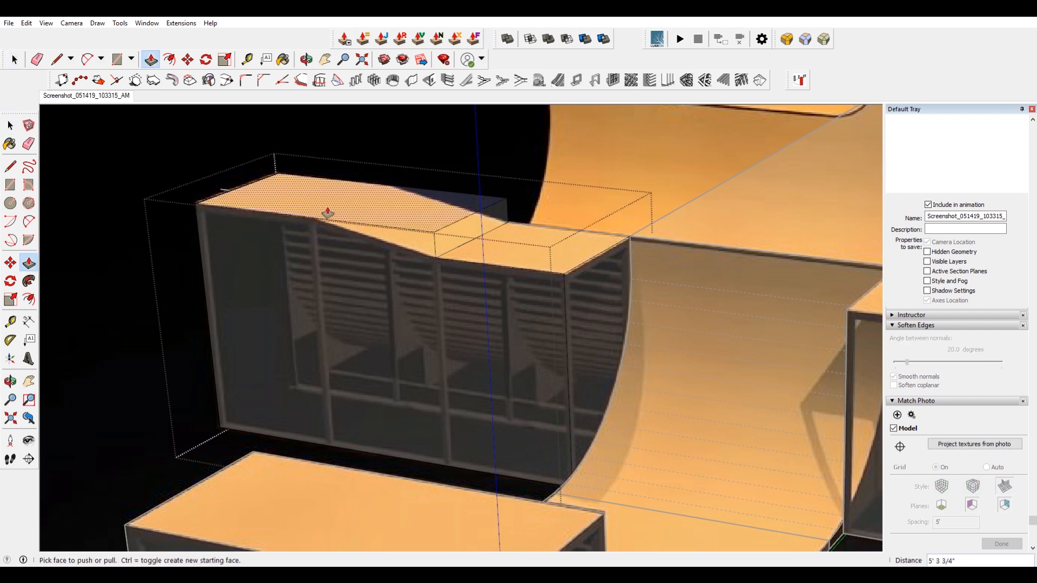
Move the raised section's inner edge back to slope the deck like the photo.
{"action": "key", "text": "space"}
{"action": "left_click", "coordinate": [469, 216]}
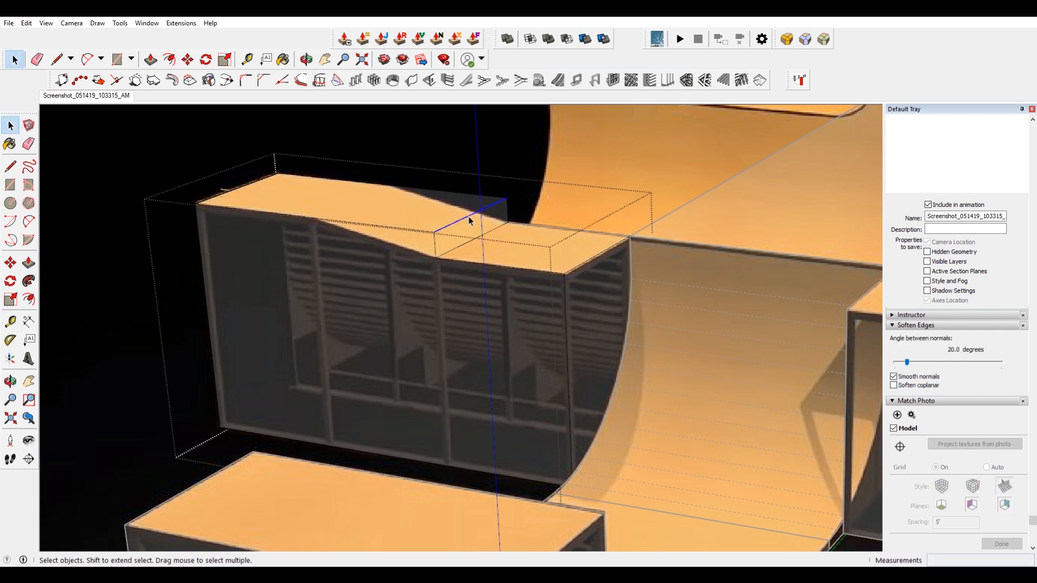
{"action": "key", "text": "m"}
{"action": "left_click", "coordinate": [506, 198]}
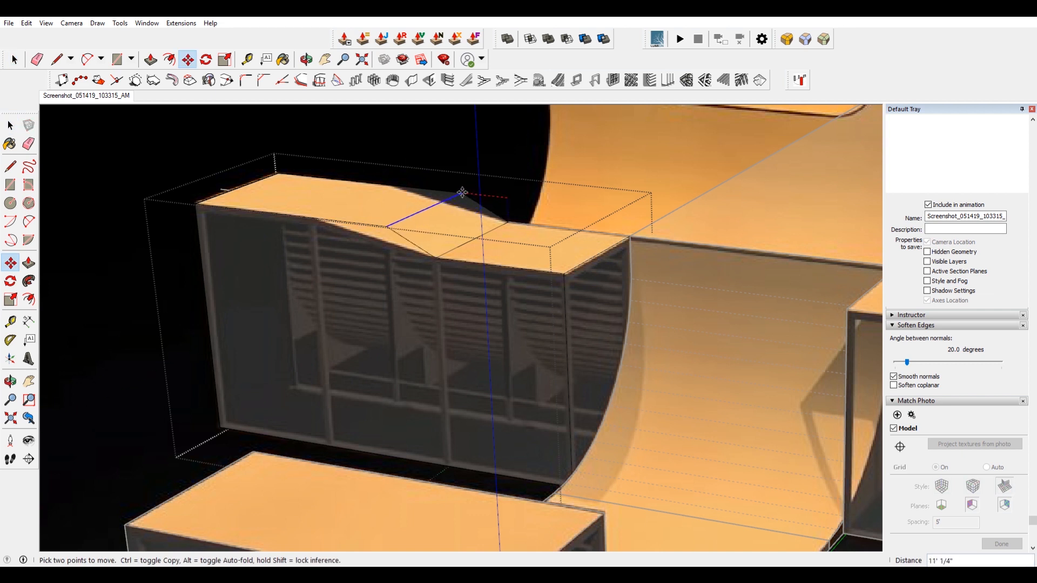
{"action": "left_click", "coordinate": [393, 185]}
Orbit around the model and compare it with the photo.
{"action": "scroll", "coordinate": [414, 320], "scroll_direction": "down", "scroll_amount": 3}
{"action": "key", "text": "space"}
{"action": "middle_click_drag", "start_coordinate": [447, 317], "coordinate": [492, 320]}
{"action": "middle_click_drag", "start_coordinate": [279, 388], "coordinate": [132, 165]}
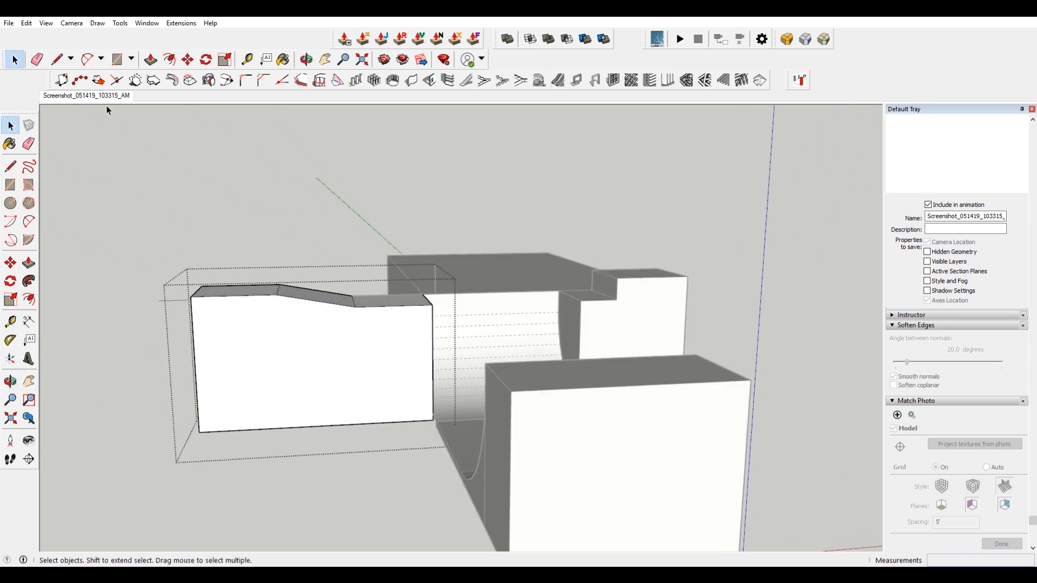
{"action": "left_click", "coordinate": [87, 99]}
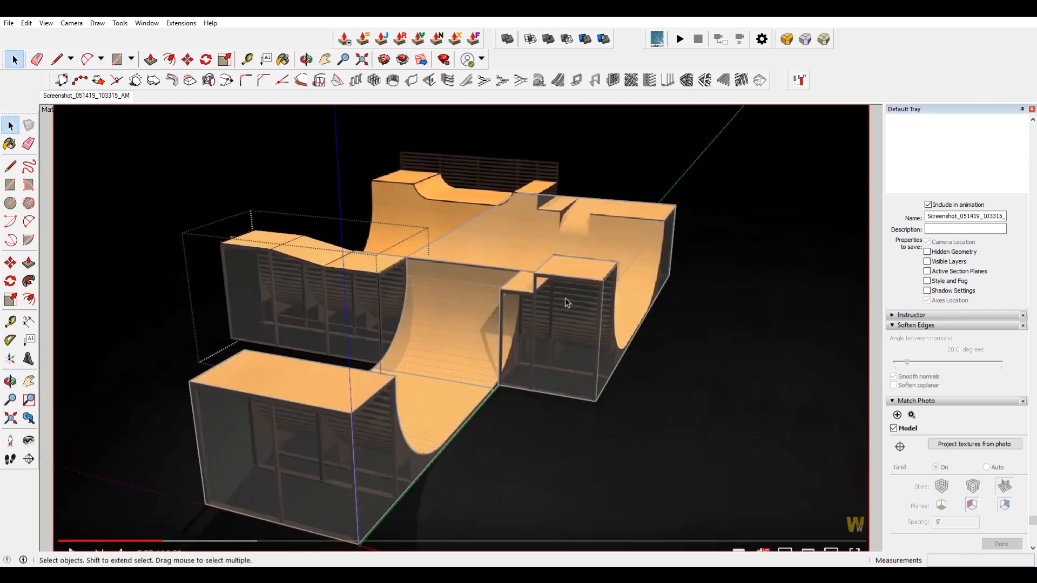
{"action": "middle_click_drag", "start_coordinate": [528, 294], "coordinate": [672, 331]}
{"action": "left_click", "coordinate": [682, 286]}
{"action": "middle_click_drag", "start_coordinate": [682, 286], "coordinate": [458, 316]}
{"action": "scroll", "coordinate": [486, 317], "scroll_direction": "up", "scroll_amount": 5}
{"action": "left_click", "coordinate": [507, 317]}
{"action": "middle_click_drag", "start_coordinate": [507, 317], "coordinate": [533, 299]}
{"action": "scroll", "coordinate": [227, 345], "scroll_direction": "down", "scroll_amount": 3}
Copy the end quarter-pipe transition to the corner of the raised block beside the deck.
{"action": "middle_click_drag", "start_coordinate": [227, 345], "coordinate": [351, 264]}
{"action": "scroll", "coordinate": [263, 237], "scroll_direction": "down", "scroll_amount": 3}
{"action": "left_click", "coordinate": [333, 335]}
{"action": "left_click", "coordinate": [343, 305]}
{"action": "middle_click_drag", "start_coordinate": [343, 306], "coordinate": [299, 289]}
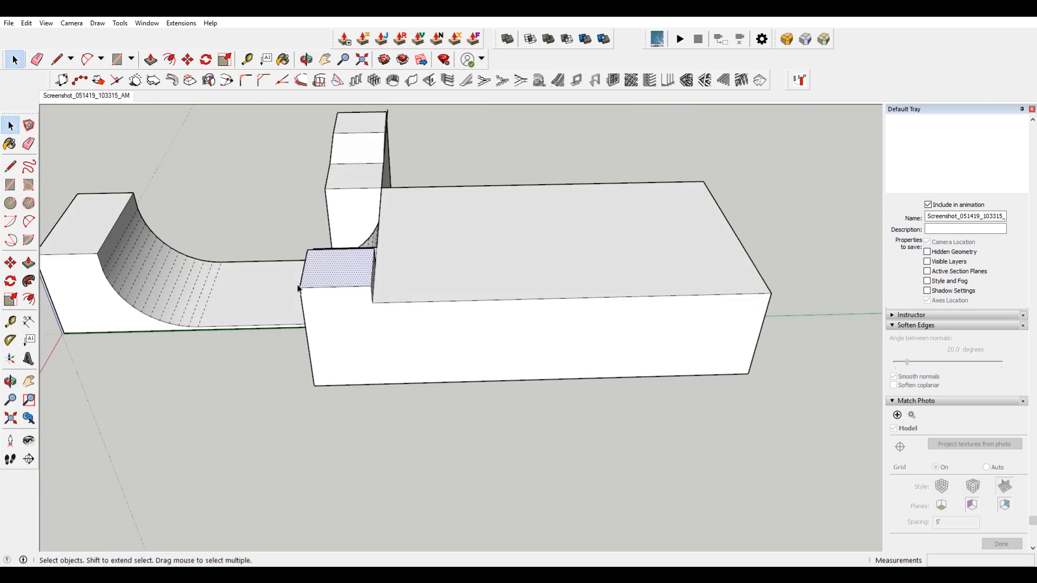
{"action": "scroll", "coordinate": [669, 353], "scroll_direction": "up", "scroll_amount": 1}
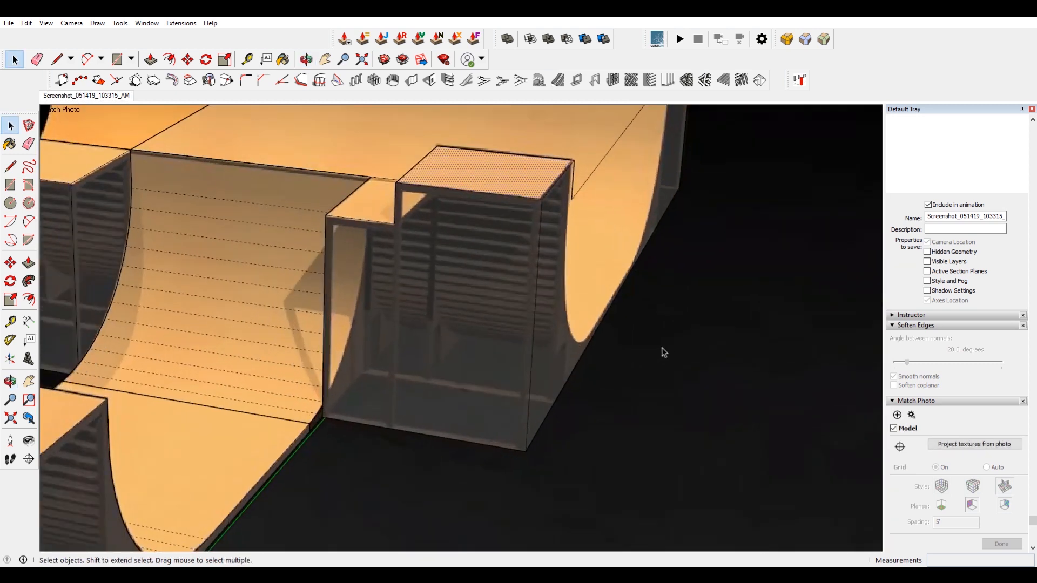
{"action": "scroll", "coordinate": [592, 351], "scroll_direction": "down", "scroll_amount": 5}
{"action": "left_click", "coordinate": [326, 440]}
{"action": "left_click", "coordinate": [397, 316]}
{"action": "key", "text": "m"}
{"action": "left_click", "coordinate": [397, 322]}
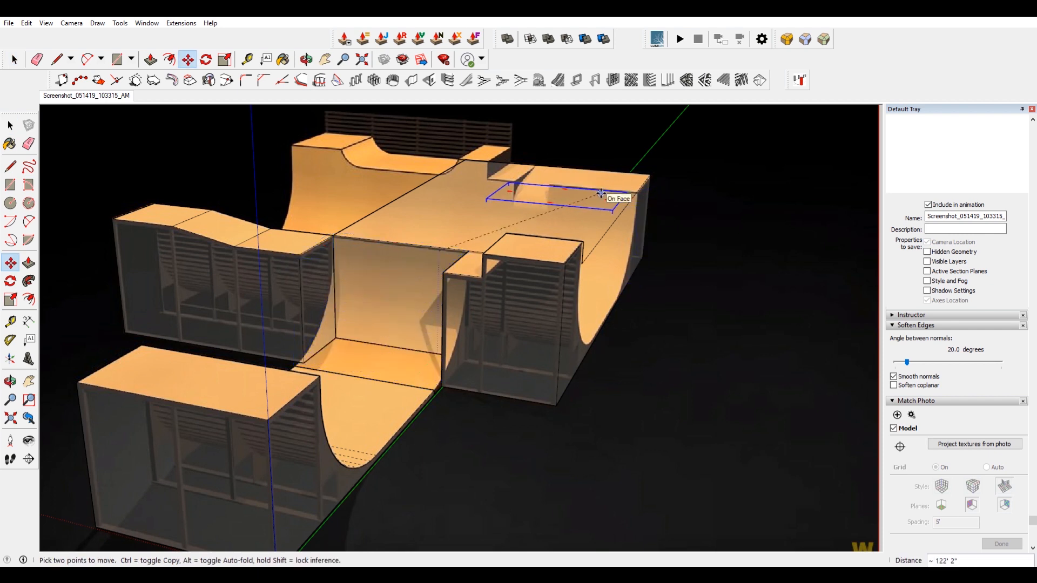
{"action": "scroll", "coordinate": [672, 227], "scroll_direction": "up", "scroll_amount": 5}
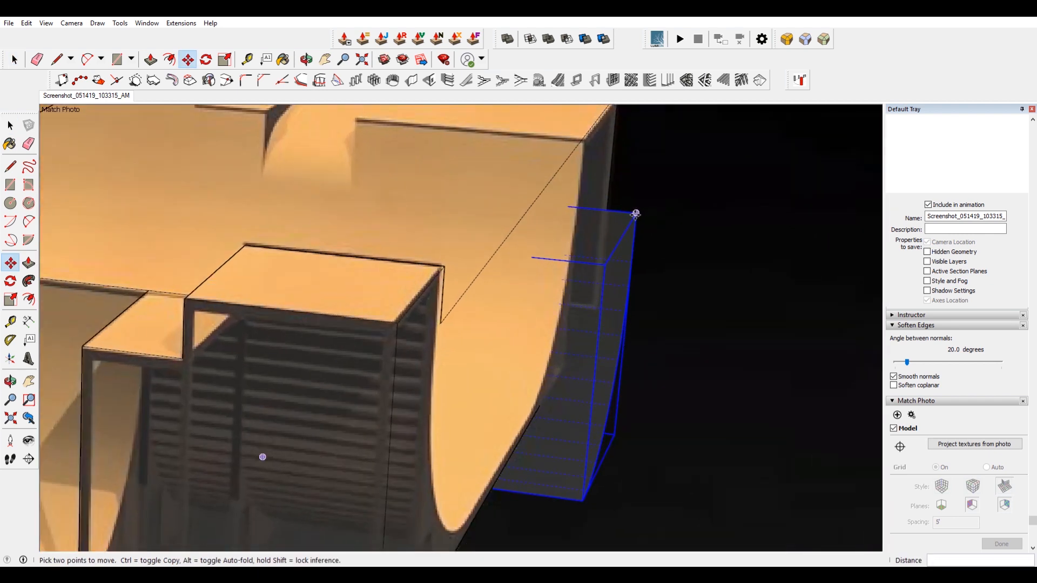
{"action": "scroll", "coordinate": [505, 369], "scroll_direction": "down", "scroll_amount": 4}
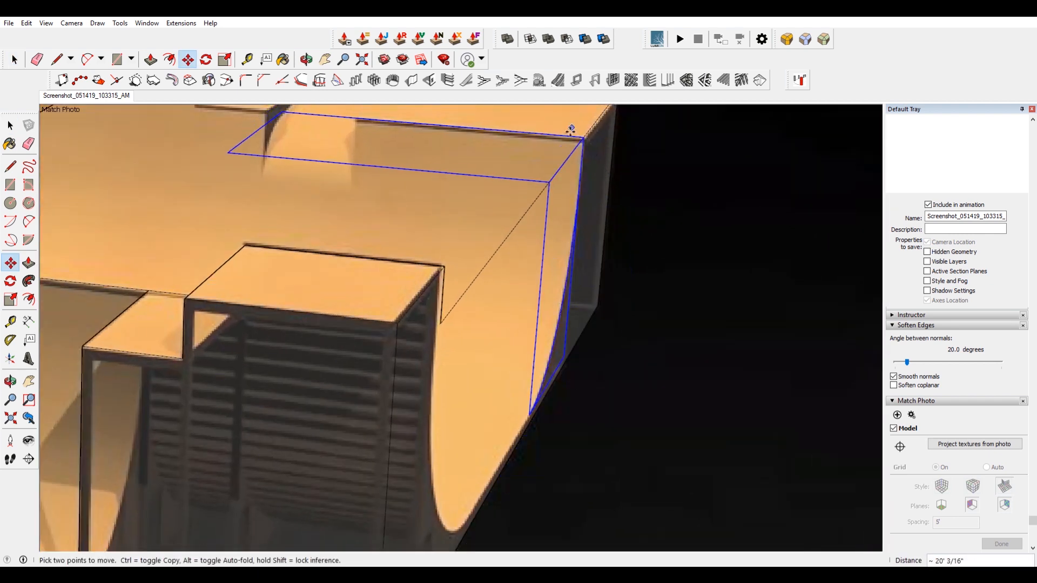
{"action": "left_click", "coordinate": [498, 249]}
{"action": "key", "text": "ctrl"}
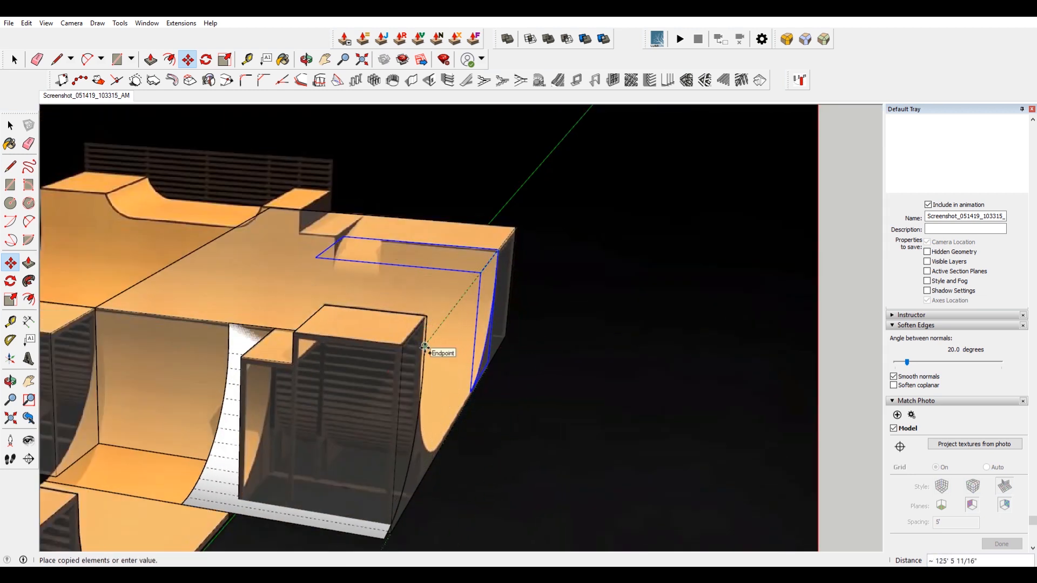
{"action": "left_click", "coordinate": [425, 346]}
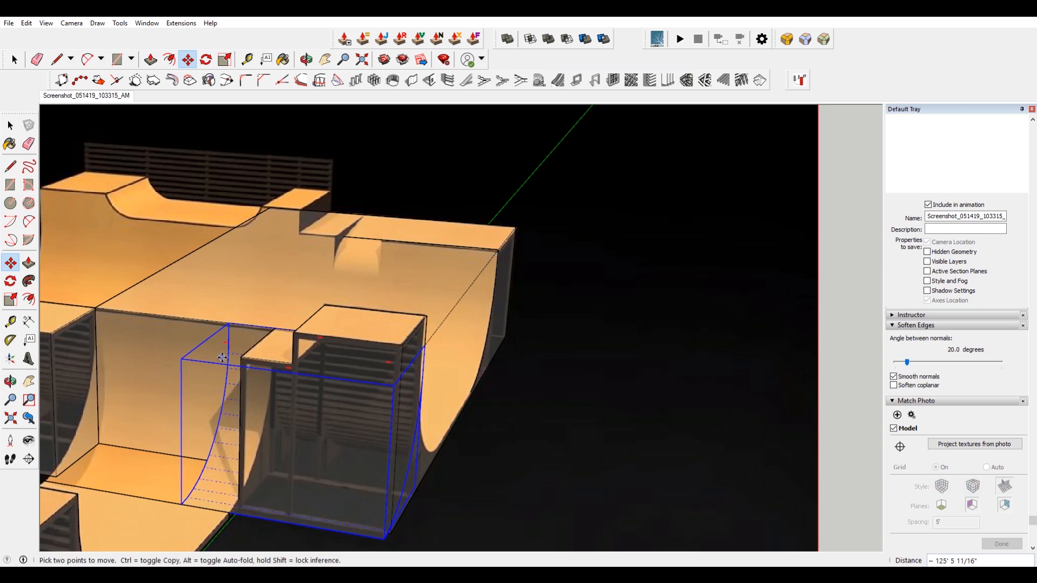
{"action": "key", "text": "space"}
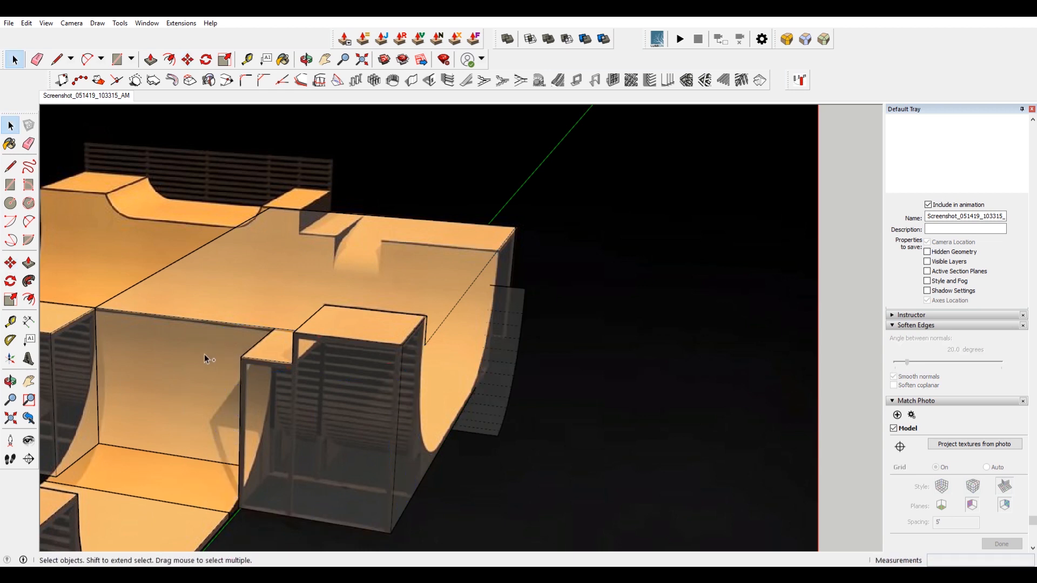
Move the copied quarter pipe up onto the central deck and flip it along its green axis.
{"action": "left_click", "coordinate": [202, 352]}
{"action": "middle_click_drag", "start_coordinate": [173, 368], "coordinate": [312, 350], "text": "shift"}
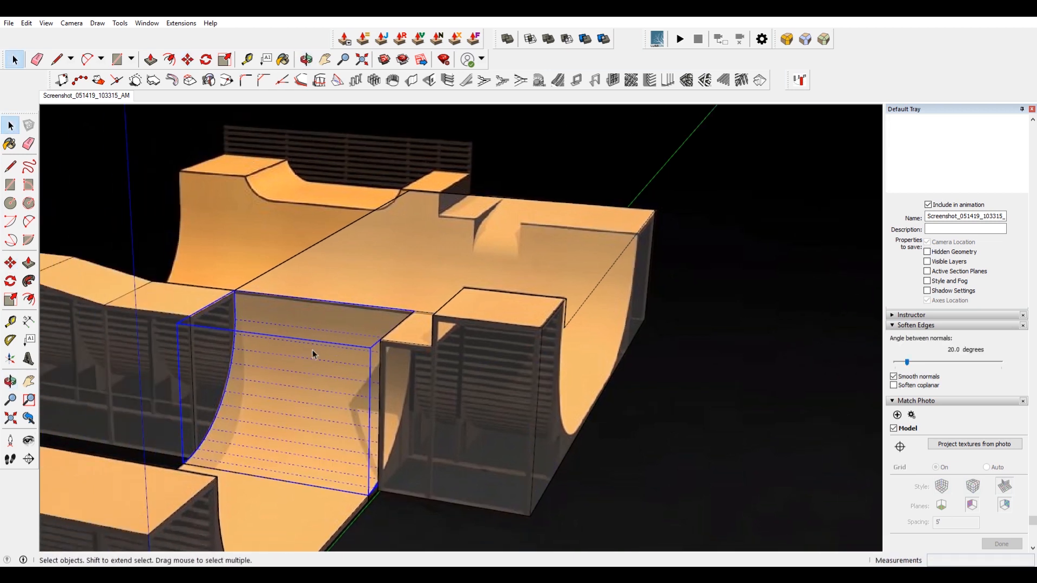
{"action": "key", "text": "m"}
{"action": "left_click", "coordinate": [335, 303]}
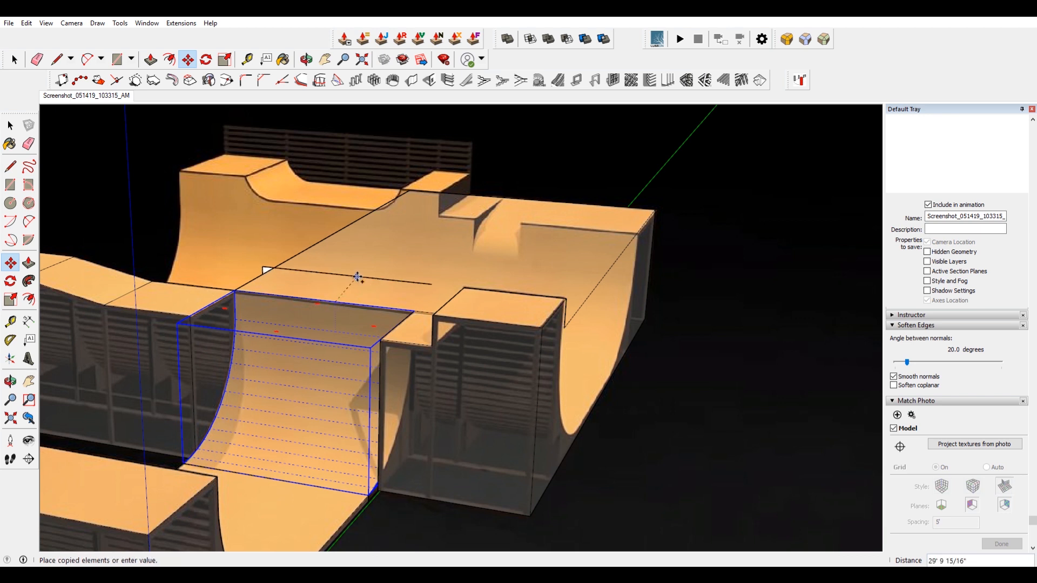
{"action": "left_click", "coordinate": [395, 263]}
{"action": "key", "text": "space"}
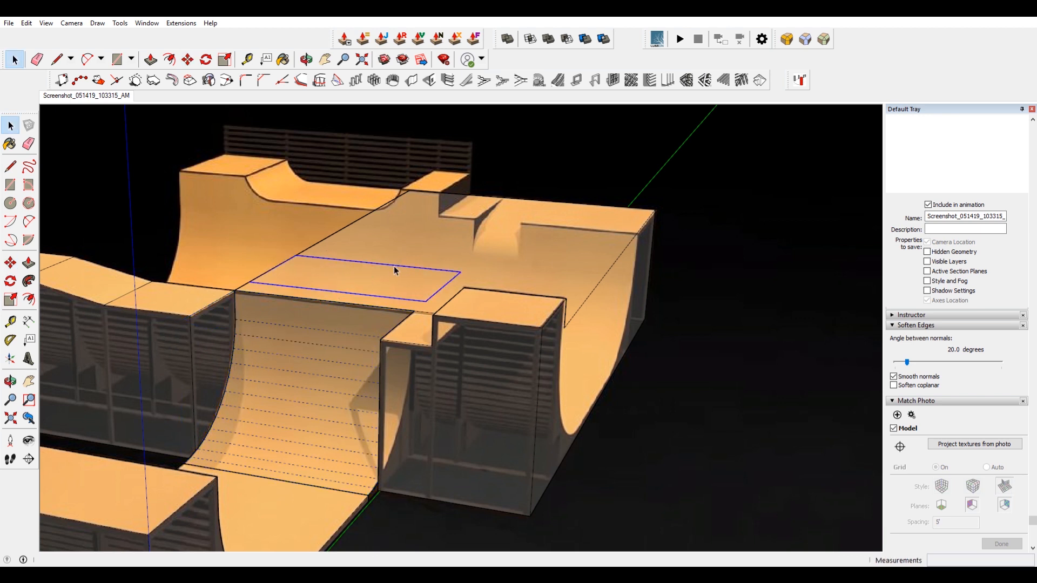
{"action": "right_click", "coordinate": [395, 266]}
{"action": "mouse_move", "coordinate": [468, 411]}
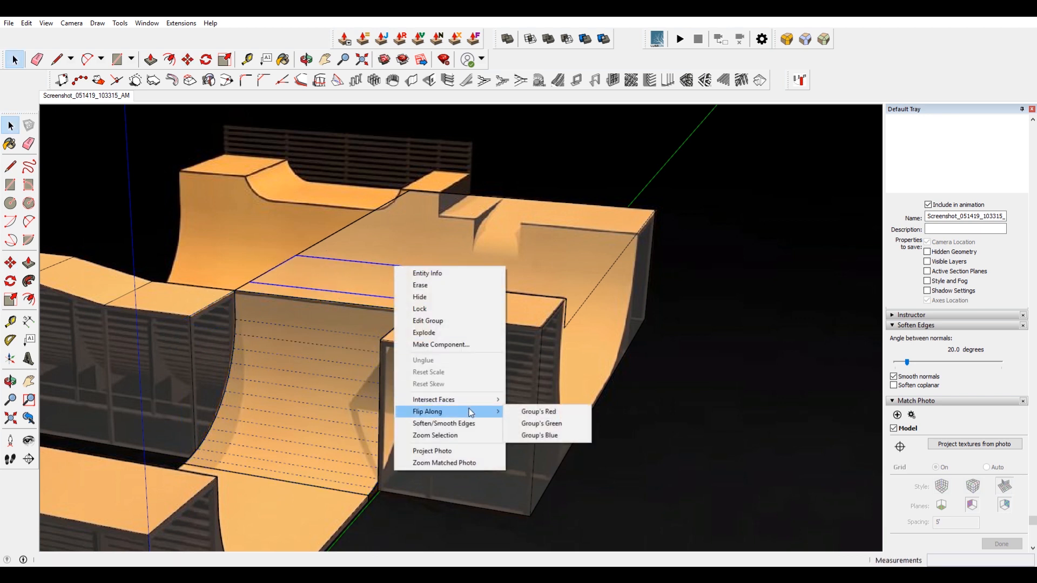
{"action": "left_click", "coordinate": [545, 424]}
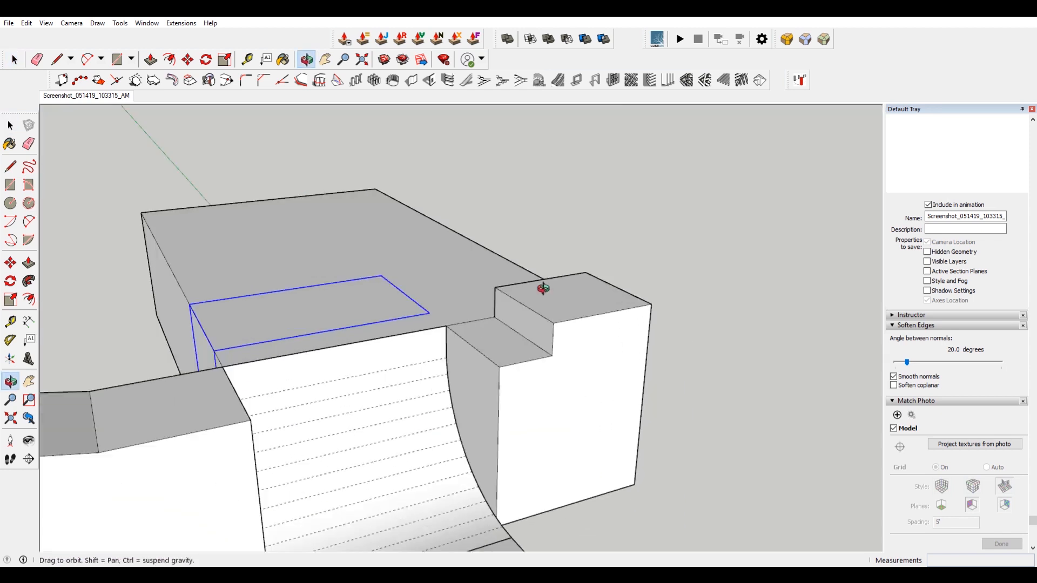
Open the long block and erase its top and side faces to expose the quarter pipe inside.
{"action": "middle_click_drag", "start_coordinate": [537, 287], "coordinate": [350, 349]}
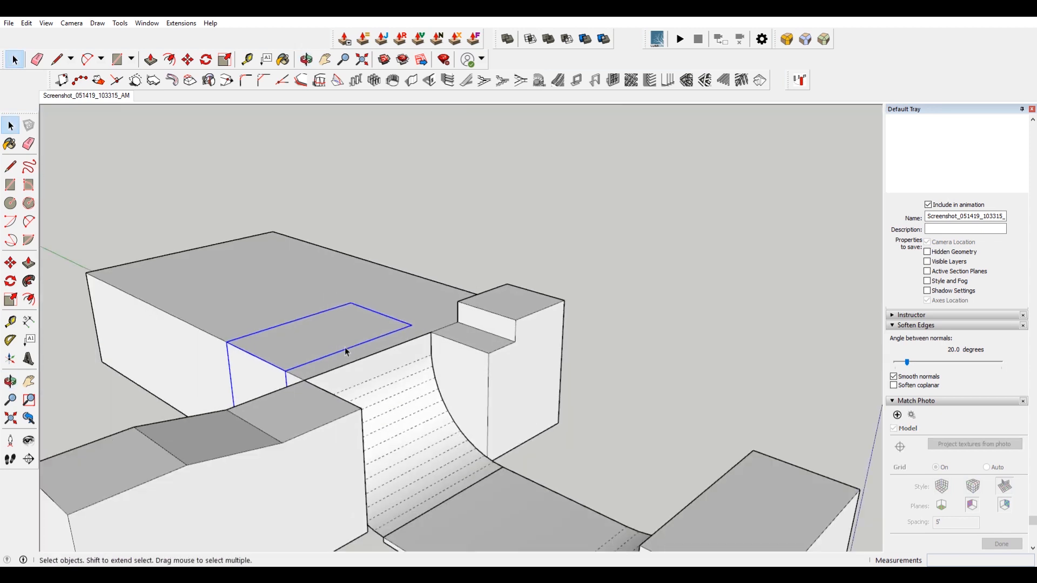
{"action": "scroll", "coordinate": [347, 358], "scroll_direction": "up", "scroll_amount": 1}
{"action": "left_click", "coordinate": [347, 358]}
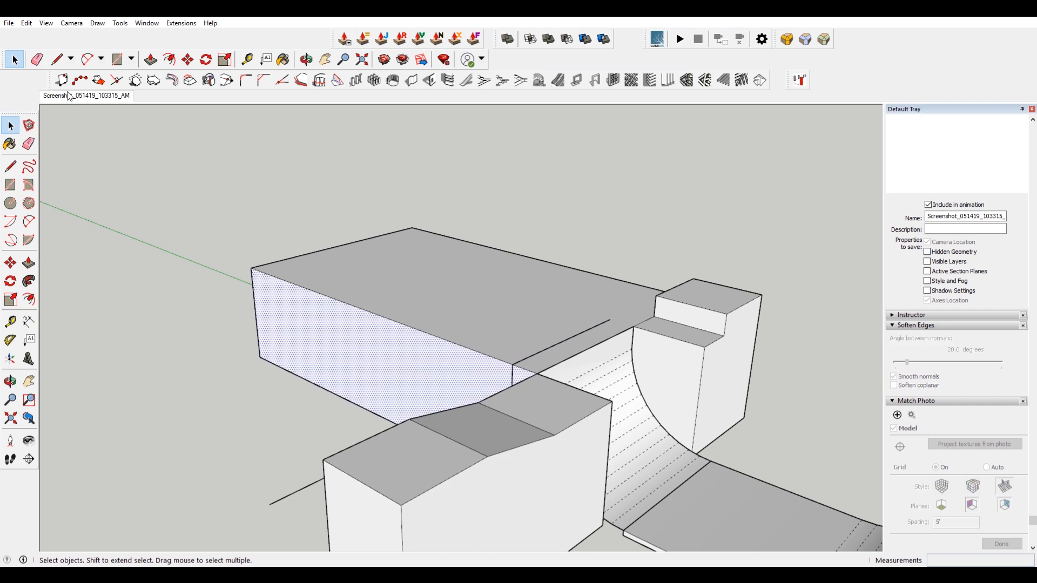
{"action": "left_click", "coordinate": [75, 96]}
{"action": "middle_click_drag", "start_coordinate": [346, 273], "coordinate": [413, 351]}
{"action": "scroll", "coordinate": [567, 304], "scroll_direction": "up", "scroll_amount": 2}
{"action": "left_click_drag", "start_coordinate": [286, 176], "coordinate": [286, 176]}
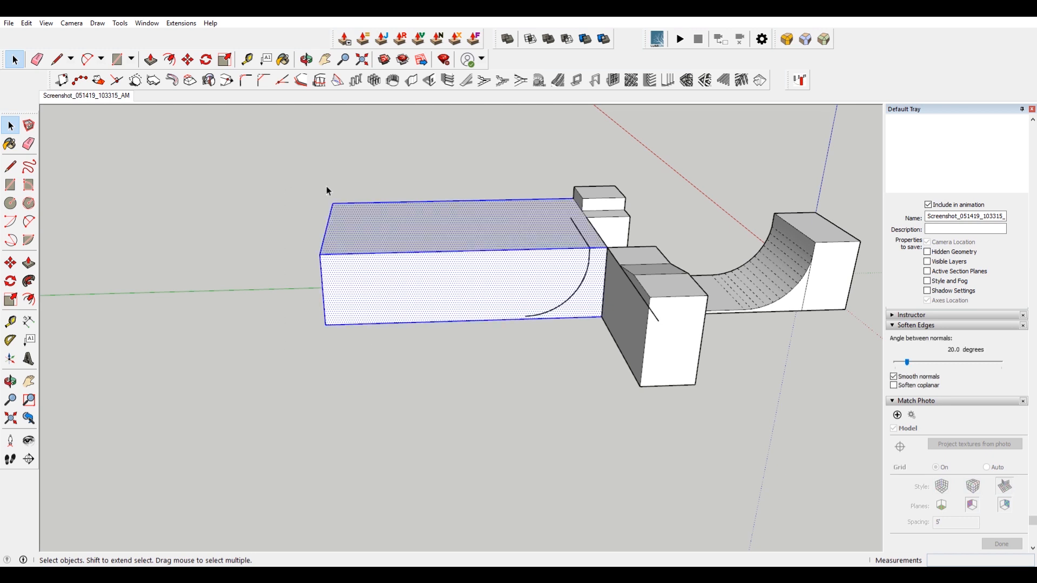
{"action": "left_click", "coordinate": [431, 234]}
{"action": "key", "text": "Delete"}
{"action": "left_click", "coordinate": [459, 277]}
{"action": "key", "text": "Delete"}
{"action": "left_click", "coordinate": [483, 227]}
{"action": "key", "text": "Delete"}
{"action": "left_click", "coordinate": [497, 249]}
{"action": "key", "text": "Delete"}
{"action": "left_click_drag", "start_coordinate": [507, 218], "coordinate": [487, 172]}
{"action": "key", "text": "Delete"}
Move the quarter pipe so its back sits flush against the raised block's wall.
{"action": "left_click", "coordinate": [568, 252]}
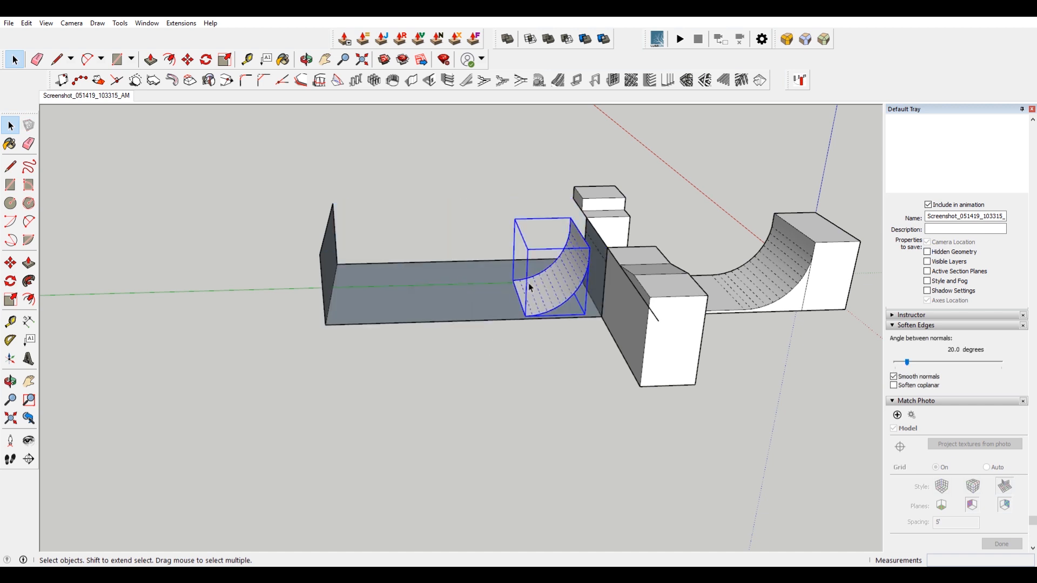
{"action": "scroll", "coordinate": [518, 293], "scroll_direction": "up", "scroll_amount": 3}
{"action": "key", "text": "m"}
{"action": "scroll", "coordinate": [627, 231], "scroll_direction": "up", "scroll_amount": 2}
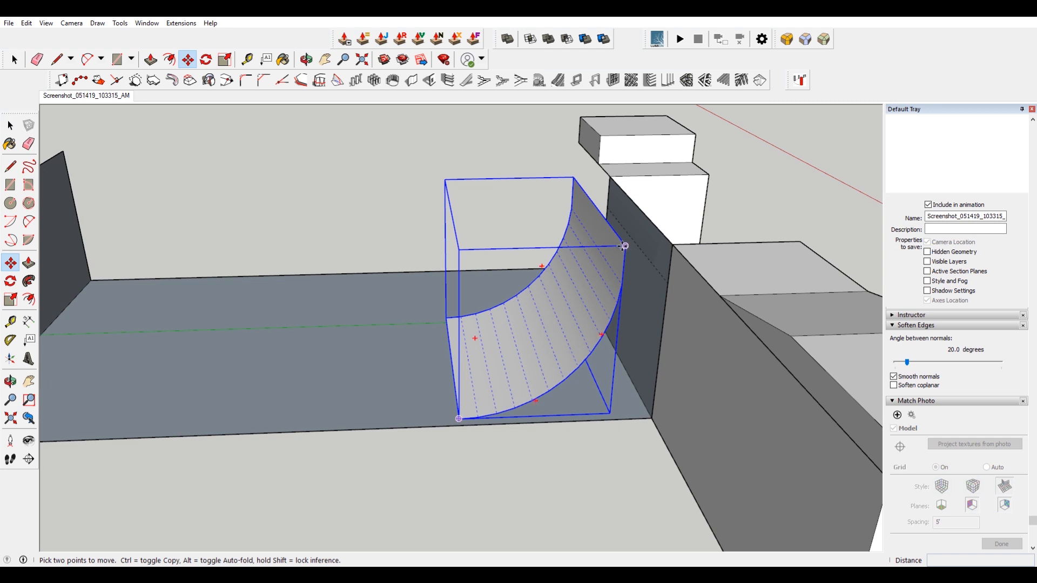
{"action": "left_click", "coordinate": [624, 246]}
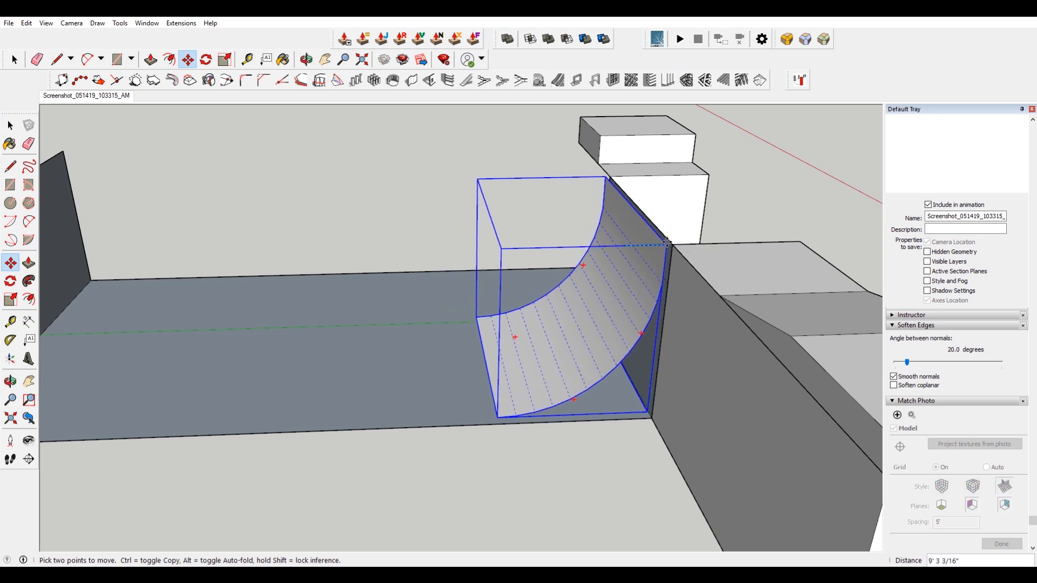
{"action": "scroll", "coordinate": [690, 227], "scroll_direction": "up", "scroll_amount": 3}
{"action": "middle_click_drag", "start_coordinate": [690, 226], "coordinate": [646, 336]}
{"action": "scroll", "coordinate": [658, 346], "scroll_direction": "up", "scroll_amount": 3}
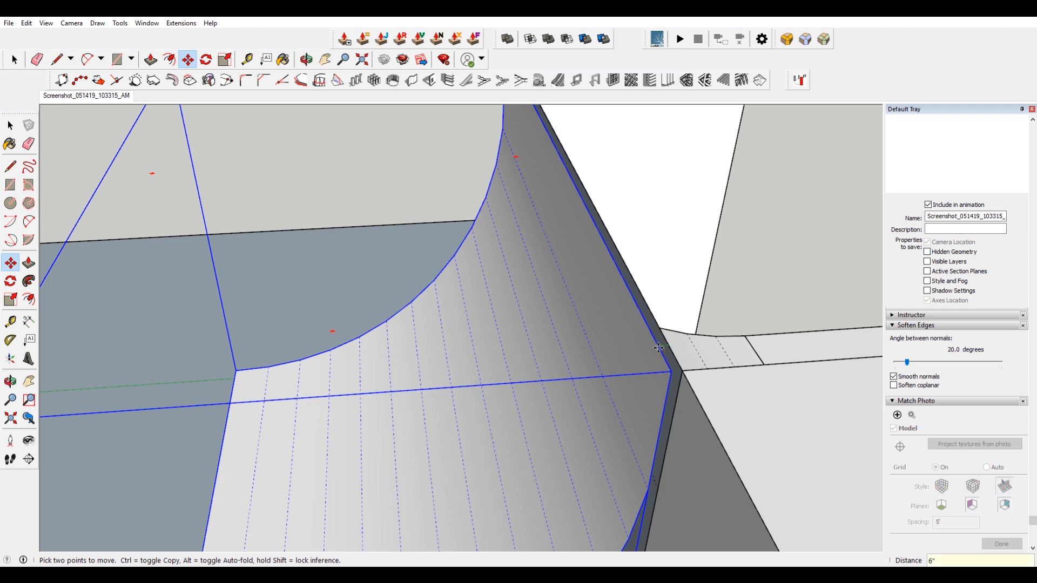
{"action": "key", "text": "Return"}
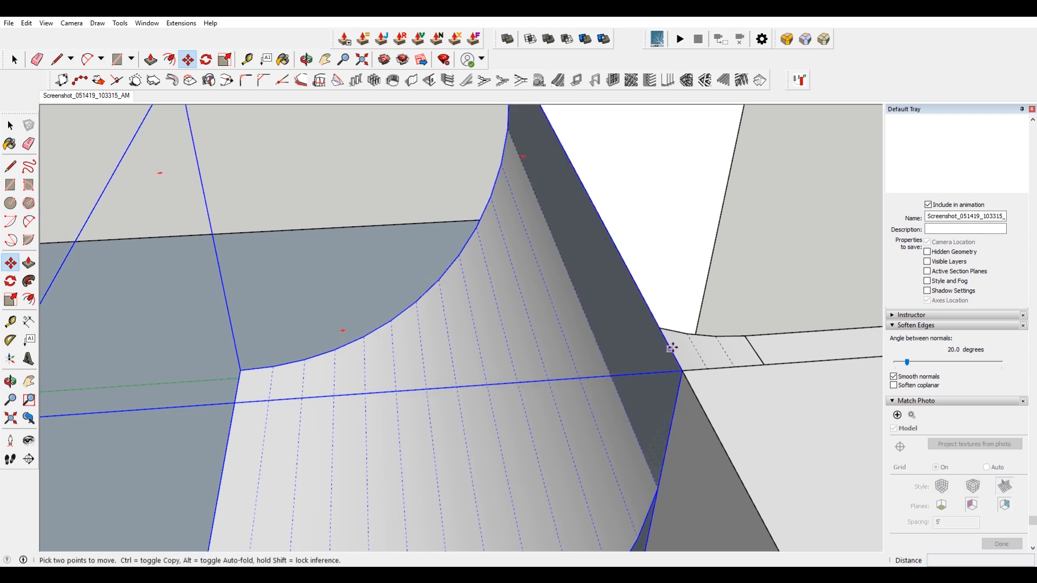
{"action": "left_click", "coordinate": [671, 348]}
{"action": "key", "text": "Return"}
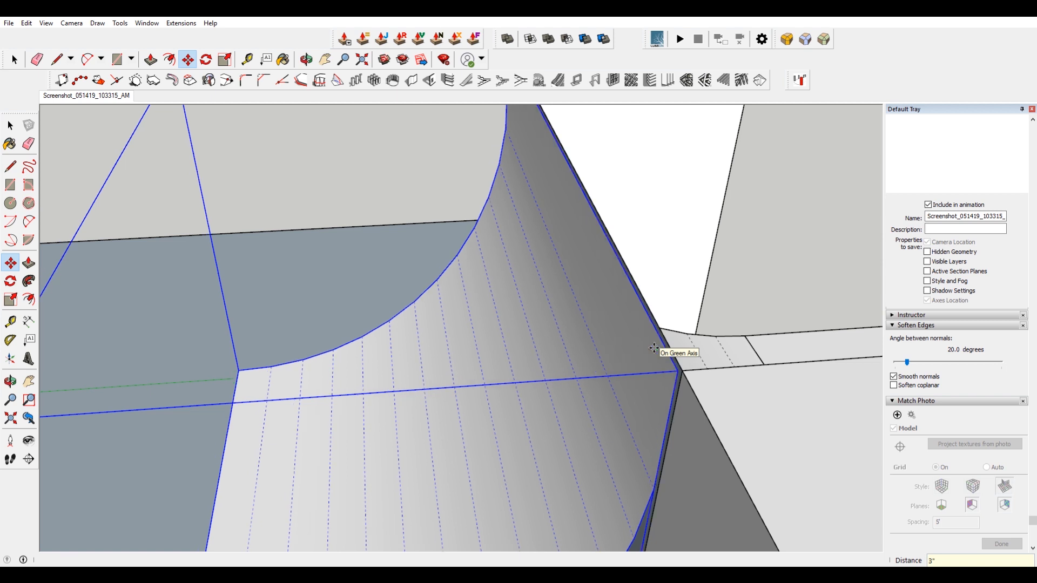
{"action": "middle_click_drag", "start_coordinate": [656, 324], "coordinate": [520, 387]}
{"action": "key", "text": "space"}
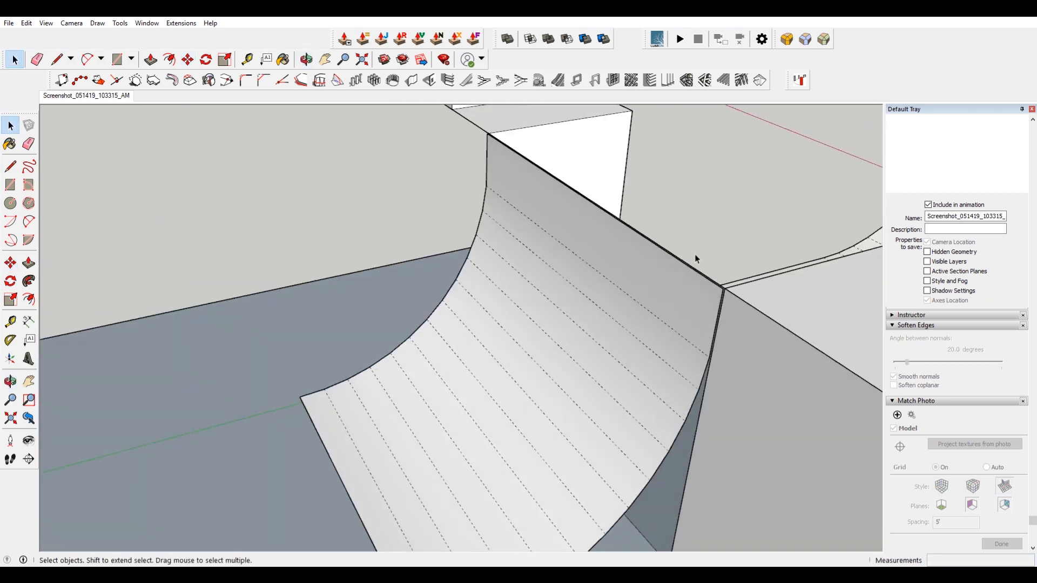
Open the quarter pipe group and stretch one end of its curved surface along the ramp.
{"action": "scroll", "coordinate": [669, 270], "scroll_direction": "down", "scroll_amount": 3}
{"action": "middle_click_drag", "start_coordinate": [648, 282], "coordinate": [590, 282]}
{"action": "left_click", "coordinate": [657, 297]}
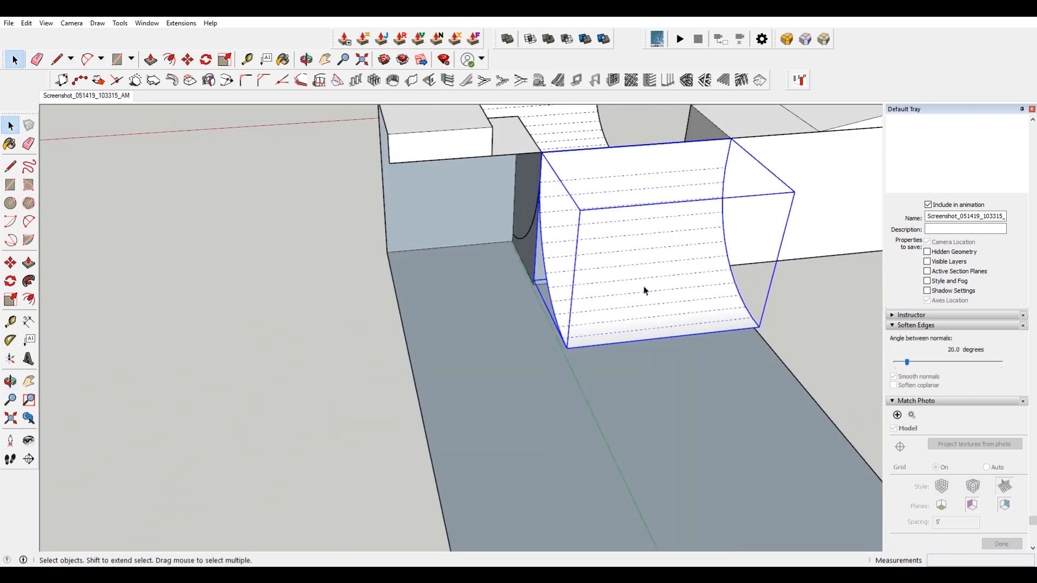
{"action": "double_click", "coordinate": [658, 298]}
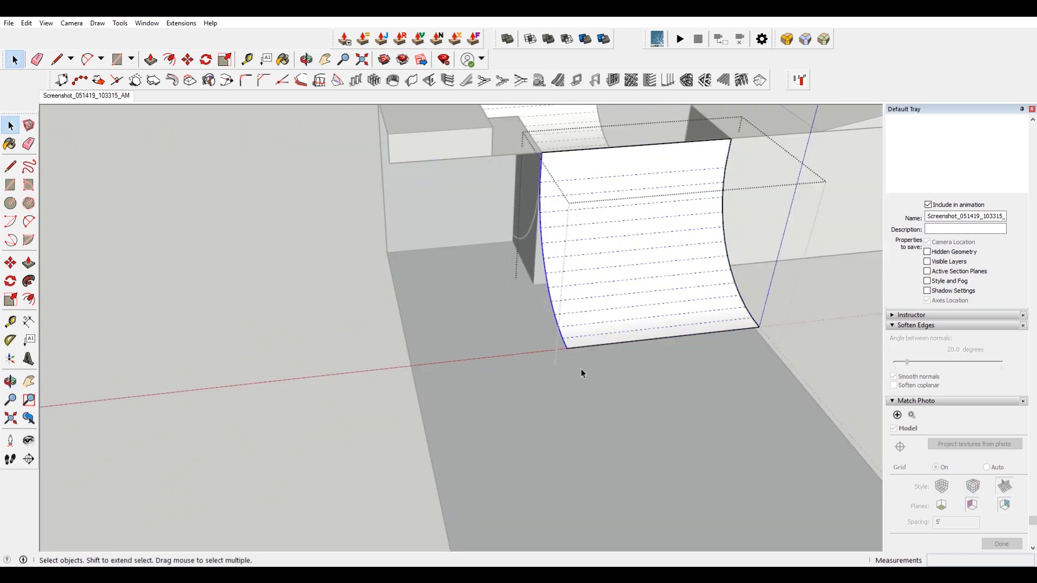
{"action": "key", "text": "m"}
{"action": "left_click", "coordinate": [566, 349]}
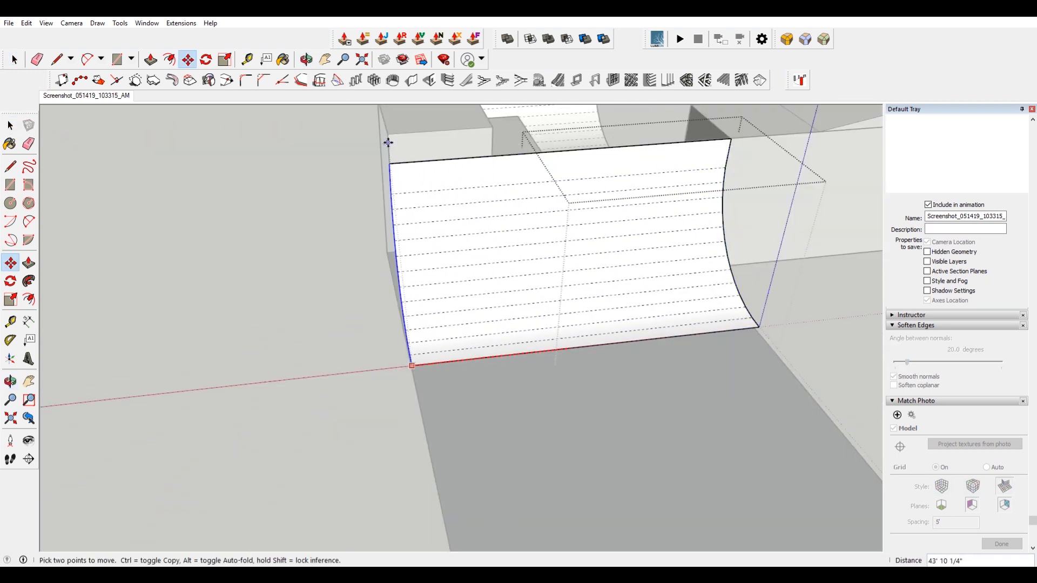
{"action": "key", "text": "space"}
Stretch the other end of the curved surface out to the block's far corner.
{"action": "middle_click_drag", "start_coordinate": [783, 309], "coordinate": [510, 313]}
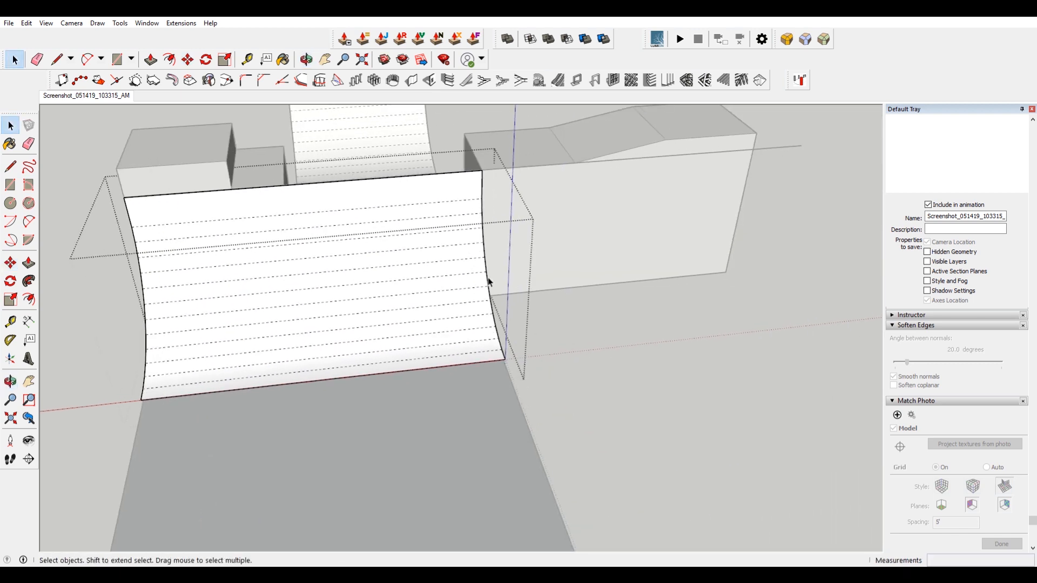
{"action": "key", "text": "m"}
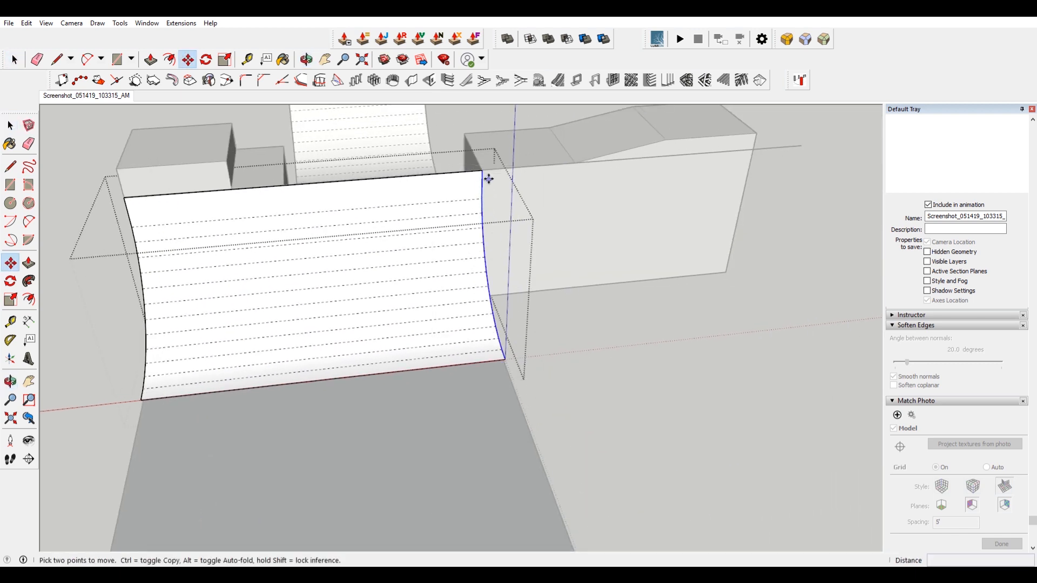
{"action": "left_click", "coordinate": [483, 172]}
{"action": "left_click", "coordinate": [756, 132]}
{"action": "key", "text": "space"}
Open the raised block and push its side face where it meets the quarter pipe.
{"action": "left_click", "coordinate": [510, 416]}
{"action": "scroll", "coordinate": [507, 416], "scroll_direction": "down", "scroll_amount": 3}
{"action": "mouse_move", "coordinate": [507, 417]}
{"action": "middle_mouse_down"}
{"action": "mouse_move", "coordinate": [838, 359]}
{"action": "mouse_move", "coordinate": [708, 333]}
{"action": "mouse_move", "coordinate": [495, 348]}
{"action": "mouse_move", "coordinate": [556, 439]}
{"action": "middle_mouse_up"}
{"action": "scroll", "coordinate": [676, 192], "scroll_direction": "up", "scroll_amount": 3}
{"action": "middle_click_drag", "start_coordinate": [676, 193], "coordinate": [488, 225]}
{"action": "scroll", "coordinate": [462, 269], "scroll_direction": "up", "scroll_amount": 3}
{"action": "mouse_move", "coordinate": [464, 272]}
{"action": "middle_mouse_down"}
{"action": "mouse_move", "coordinate": [449, 256]}
{"action": "mouse_move", "coordinate": [483, 275]}
{"action": "middle_mouse_up"}
{"action": "left_click", "coordinate": [449, 255]}
{"action": "scroll", "coordinate": [477, 266], "scroll_direction": "down", "scroll_amount": 4}
{"action": "double_click", "coordinate": [488, 274]}
{"action": "left_click", "coordinate": [498, 281]}
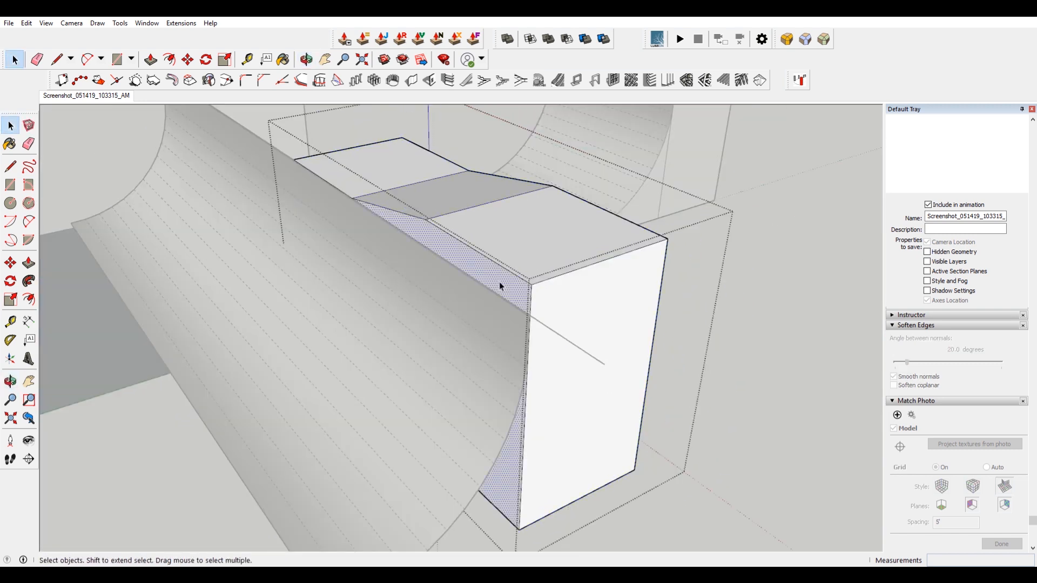
{"action": "scroll", "coordinate": [498, 281], "scroll_direction": "up", "scroll_amount": 2}
{"action": "key", "text": "p"}
{"action": "left_click", "coordinate": [527, 296]}
{"action": "left_click", "coordinate": [562, 358]}
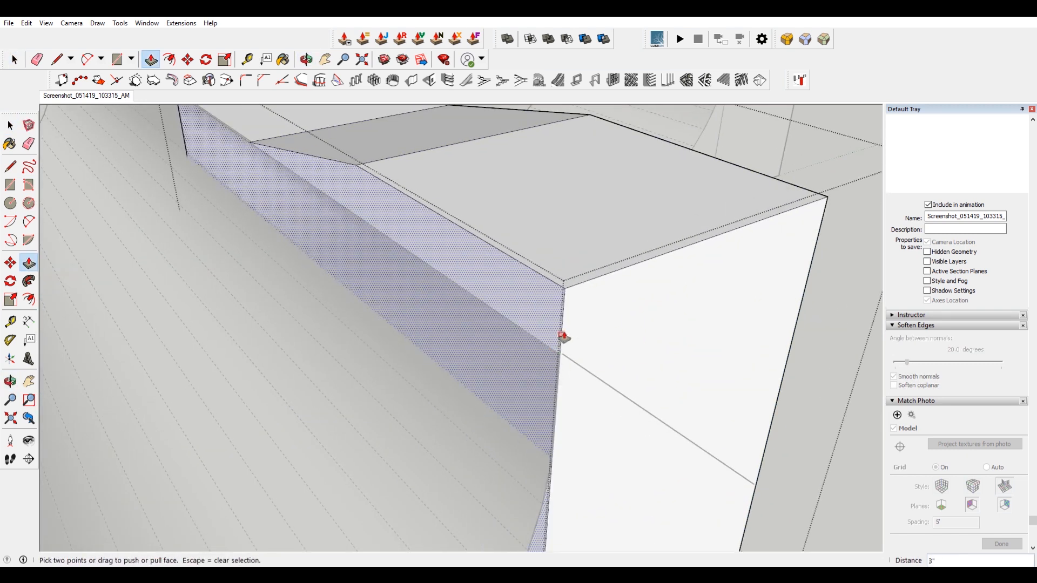
{"action": "scroll", "coordinate": [563, 318], "scroll_direction": "down", "scroll_amount": 3}
{"action": "key", "text": "space"}
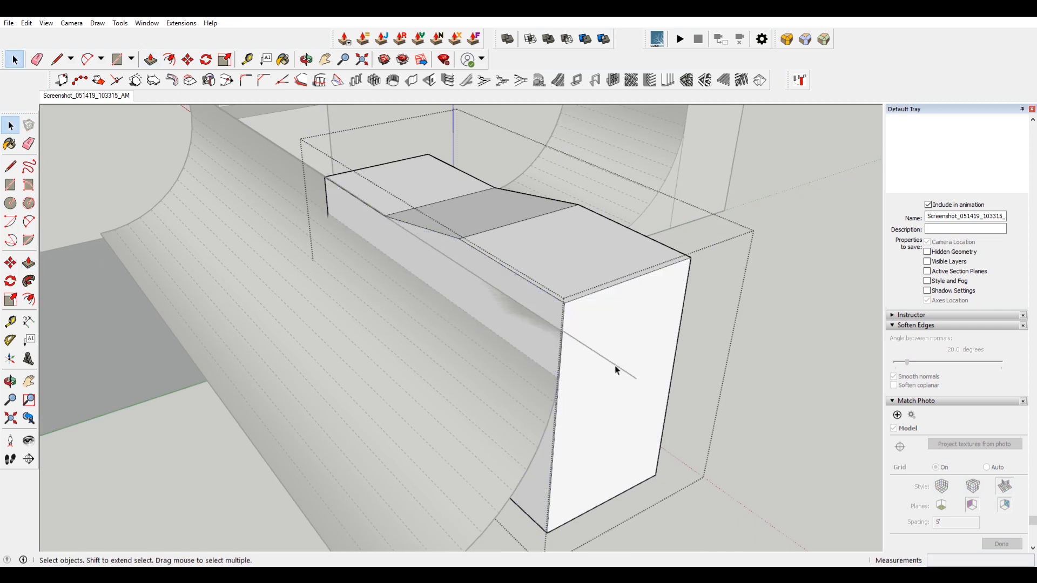
Open the raised block and draw a line across its side face from the sloped top's corner to the quarter pipe's edge.
{"action": "left_click", "coordinate": [761, 339]}
{"action": "middle_click_drag", "start_coordinate": [595, 352], "coordinate": [673, 172]}
{"action": "middle_click_drag", "start_coordinate": [742, 148], "coordinate": [381, 202]}
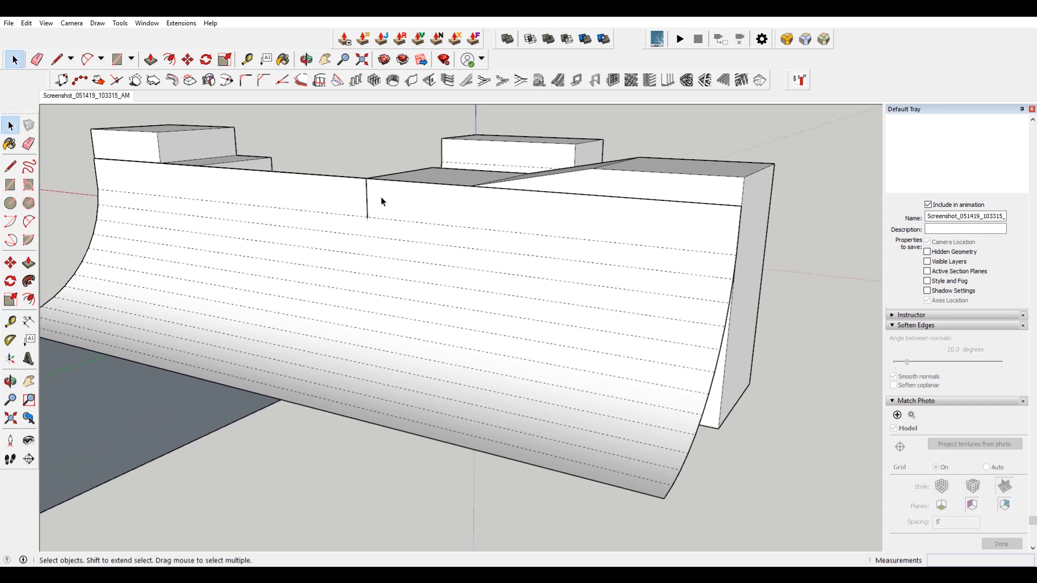
{"action": "double_click", "coordinate": [669, 190]}
{"action": "middle_click_drag", "start_coordinate": [708, 217], "coordinate": [680, 252]}
{"action": "scroll", "coordinate": [584, 281], "scroll_direction": "up", "scroll_amount": 3}
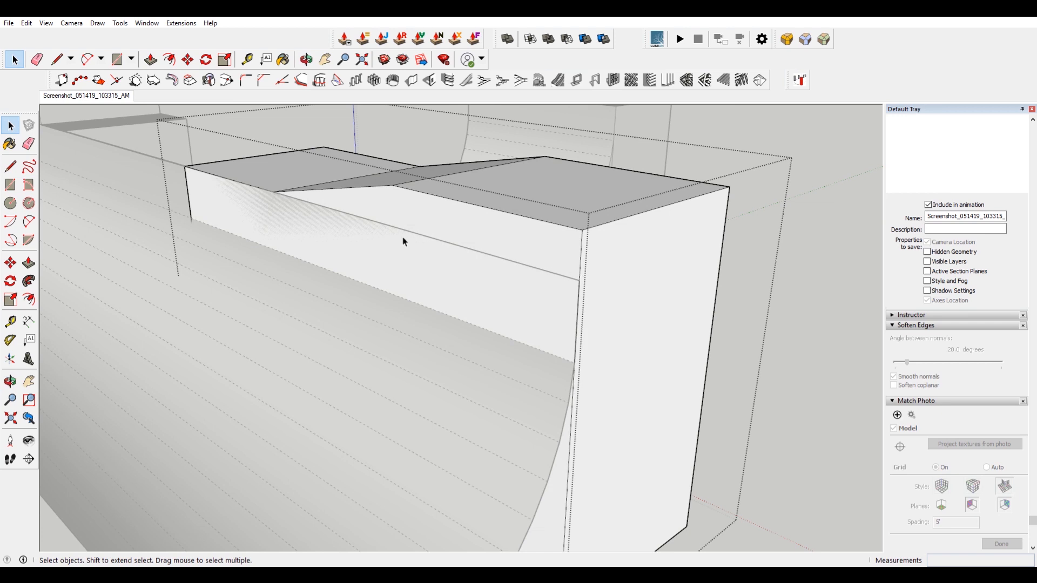
{"action": "left_click", "coordinate": [275, 176]}
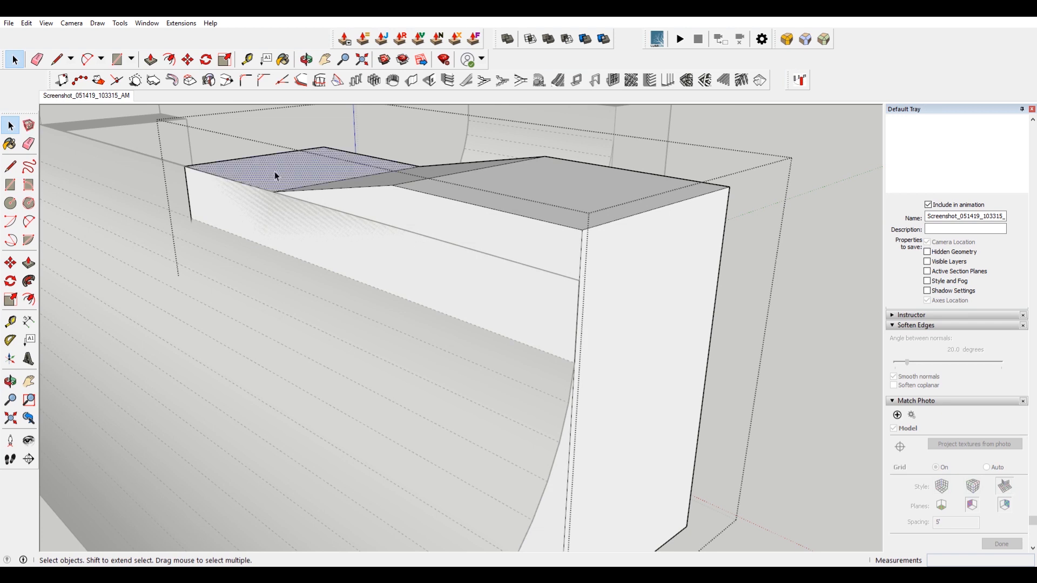
{"action": "key", "text": "p"}
{"action": "left_click", "coordinate": [583, 289]}
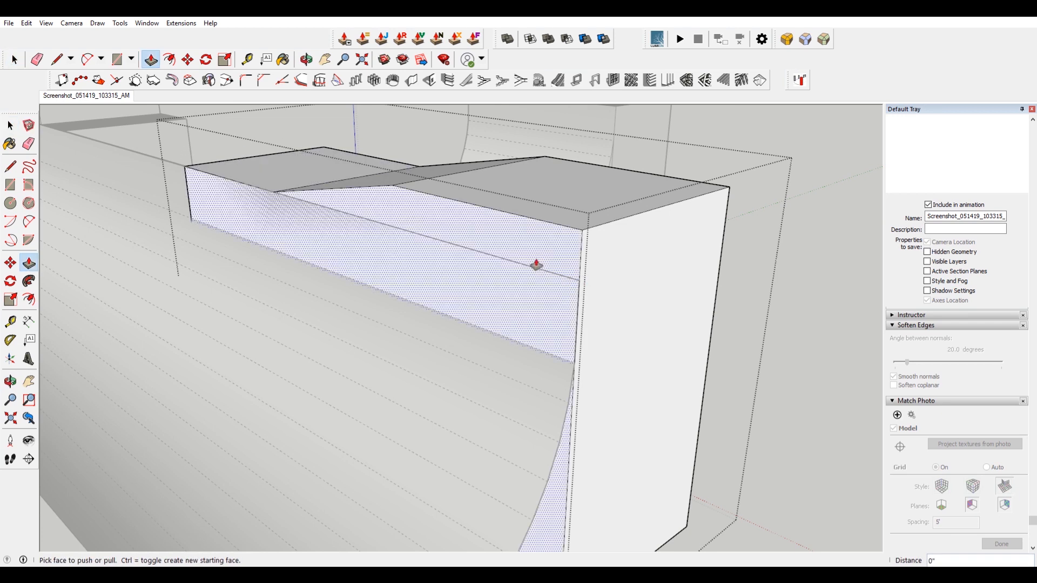
{"action": "key", "text": "l"}
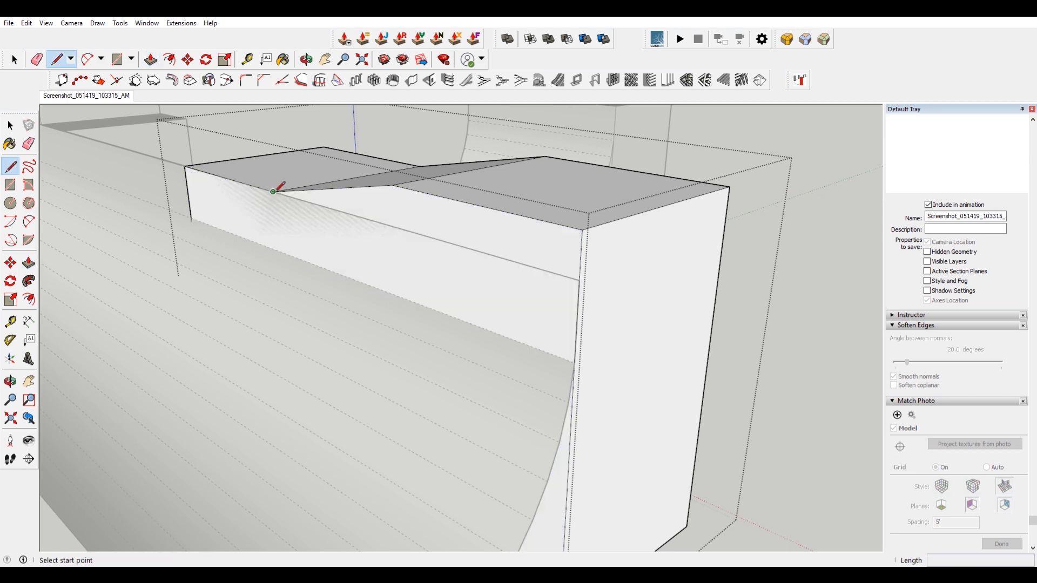
{"action": "left_click", "coordinate": [273, 191]}
{"action": "left_click", "coordinate": [580, 278]}
Select the part of the block's side face below the new line and delete it.
{"action": "key", "text": "space"}
{"action": "left_click", "coordinate": [478, 280]}
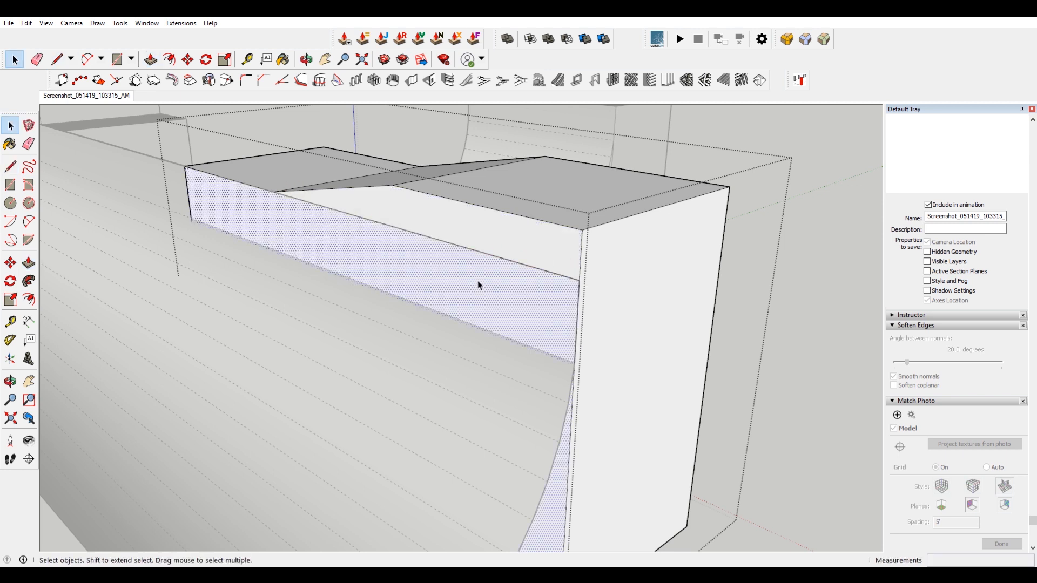
{"action": "scroll", "coordinate": [477, 280], "scroll_direction": "down", "scroll_amount": 4}
{"action": "key", "text": "Delete"}
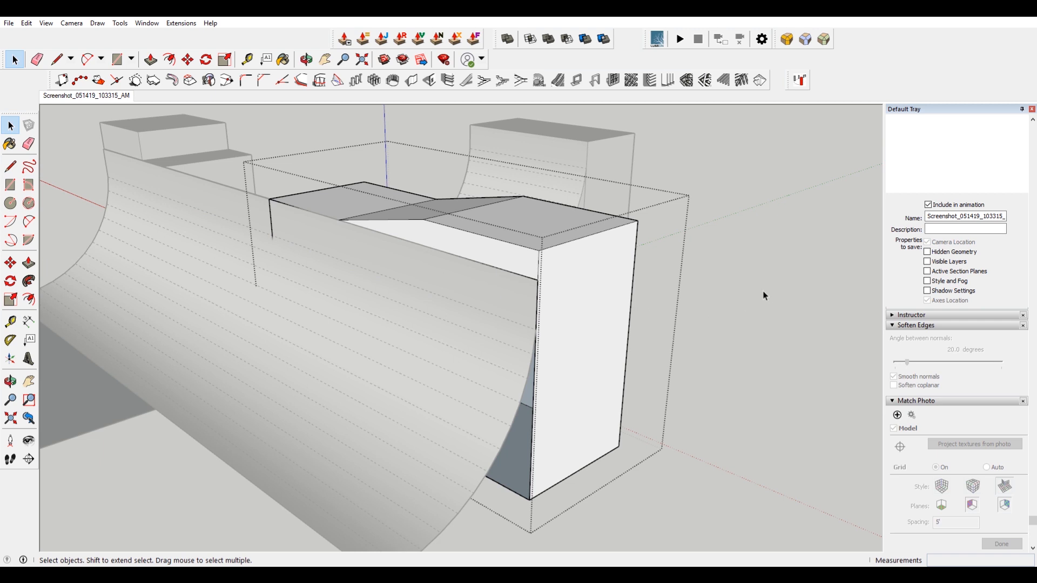
Close the block, orbit beneath the ramp, and open the quarter pipe group at its base.
{"action": "middle_click_drag", "start_coordinate": [269, 219], "coordinate": [329, 250]}
{"action": "right_click", "coordinate": [635, 272]}
{"action": "left_click", "coordinate": [674, 298]}
{"action": "middle_click_drag", "start_coordinate": [694, 303], "coordinate": [620, 222]}
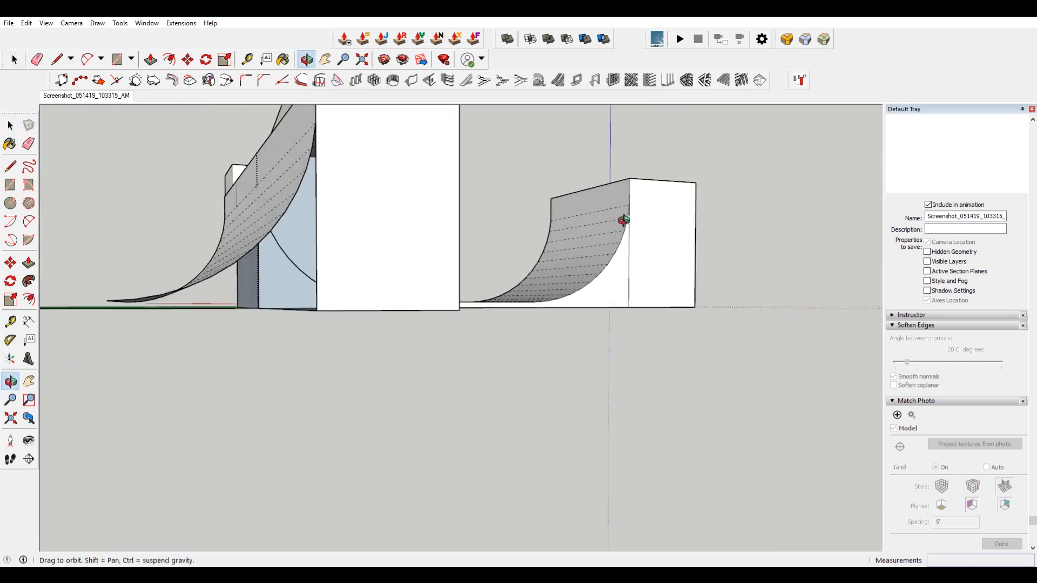
{"action": "middle_click_drag", "start_coordinate": [292, 222], "coordinate": [453, 262]}
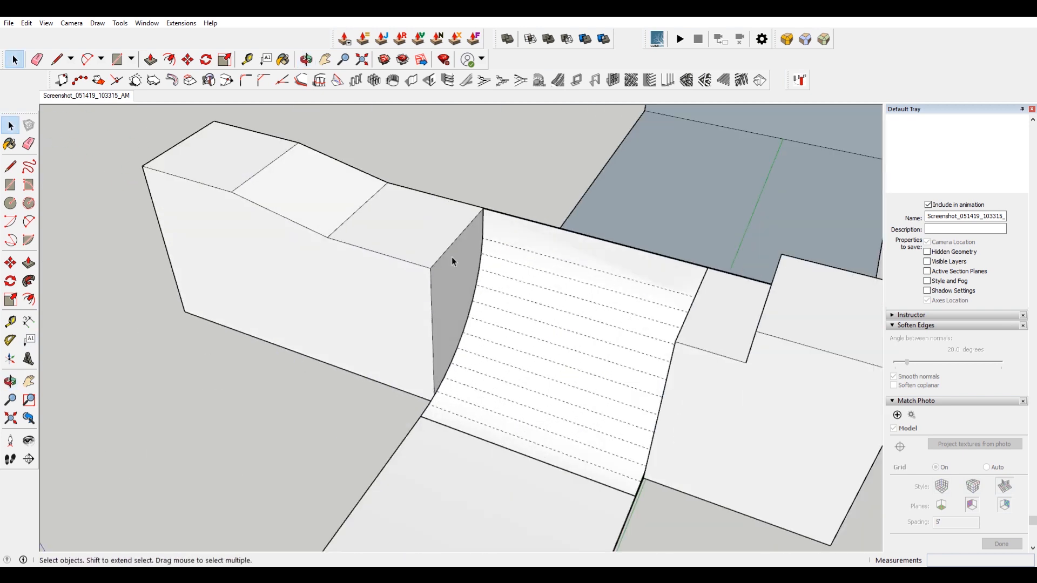
{"action": "scroll", "coordinate": [451, 257], "scroll_direction": "down", "scroll_amount": 3}
{"action": "scroll", "coordinate": [597, 282], "scroll_direction": "up", "scroll_amount": 2}
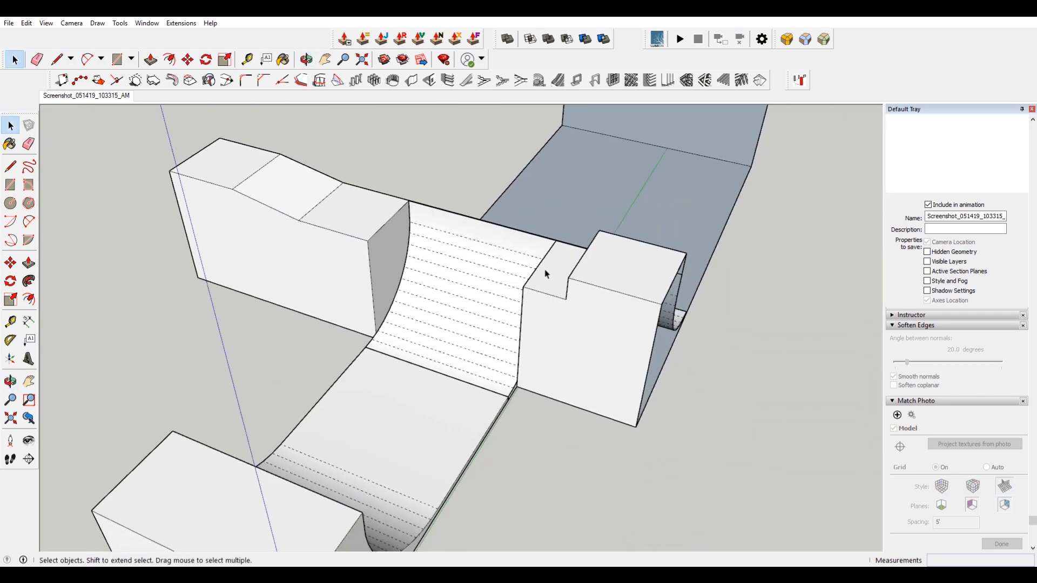
{"action": "middle_click_drag", "start_coordinate": [538, 262], "coordinate": [491, 272]}
{"action": "scroll", "coordinate": [432, 359], "scroll_direction": "up", "scroll_amount": 5}
{"action": "middle_click_drag", "start_coordinate": [482, 363], "coordinate": [672, 259]}
{"action": "left_click", "coordinate": [629, 263]}
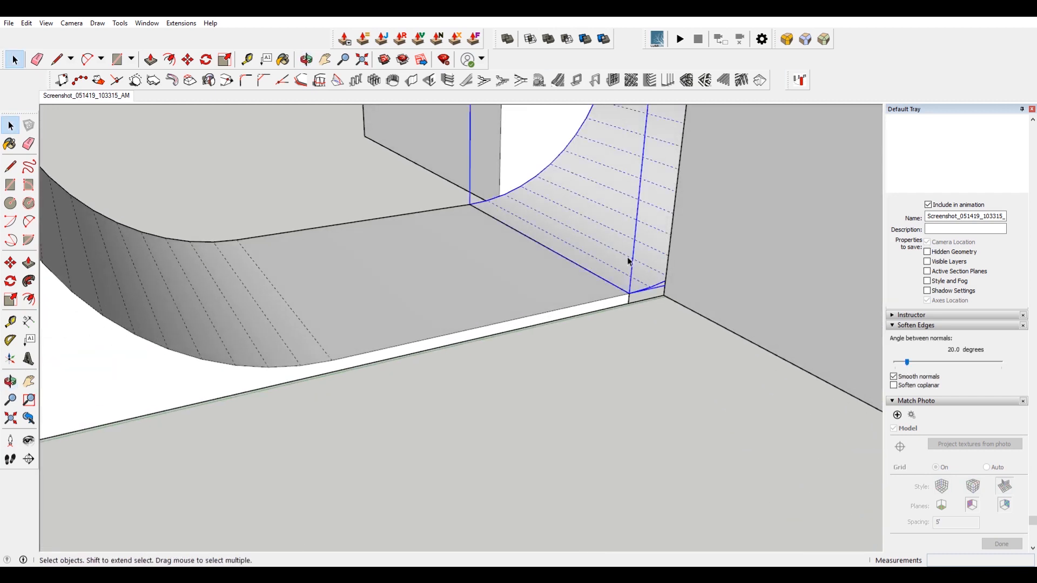
{"action": "double_click", "coordinate": [627, 258]}
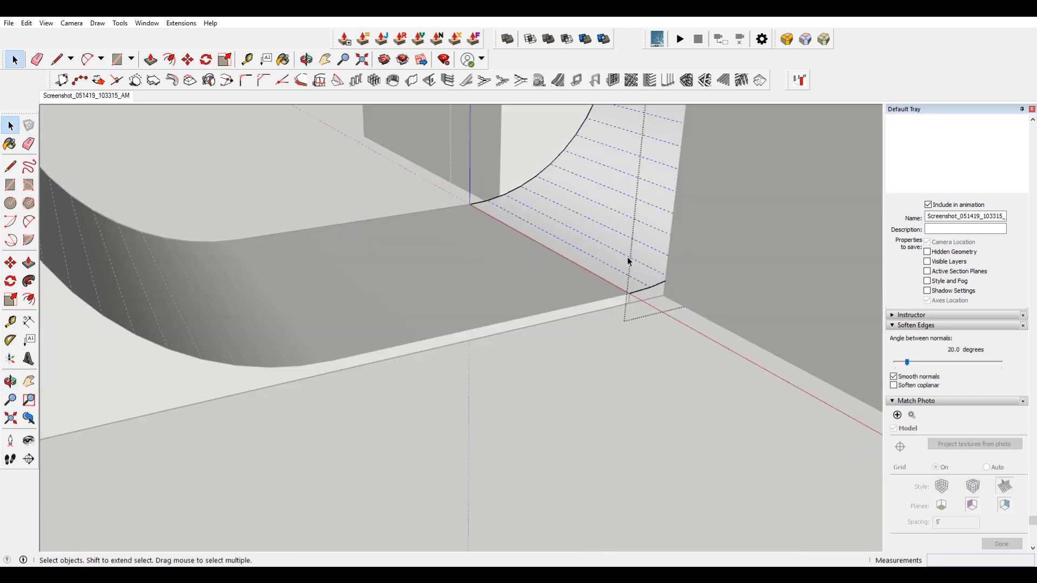
Hide the stray edge along the bottom of the quarter pipe's curved surface.
{"action": "right_click", "coordinate": [592, 273]}
{"action": "left_click", "coordinate": [629, 304]}
{"action": "scroll", "coordinate": [621, 301], "scroll_direction": "down", "scroll_amount": 5}
{"action": "left_click", "coordinate": [533, 262]}
{"action": "left_click", "coordinate": [554, 257]}
{"action": "right_click", "coordinate": [556, 258]}
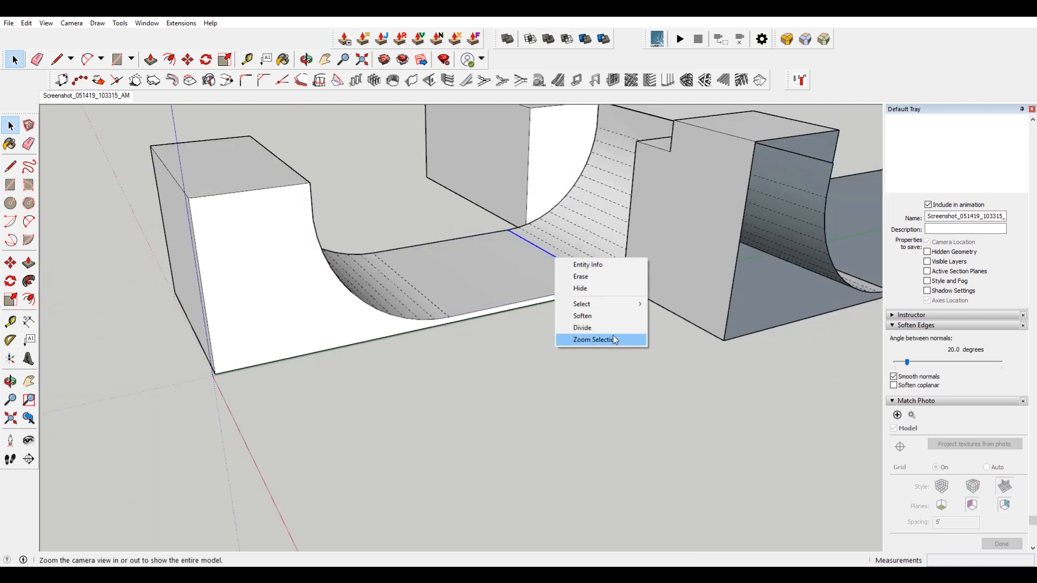
{"action": "left_click", "coordinate": [580, 289]}
Try to push/pull the raised block's side face at the ramp junction, then undo it.
{"action": "left_click", "coordinate": [46, 22]}
{"action": "left_click", "coordinate": [86, 60]}
{"action": "middle_click_drag", "start_coordinate": [539, 269], "coordinate": [688, 281]}
{"action": "middle_click_drag", "start_coordinate": [714, 243], "coordinate": [311, 346], "text": "shift"}
{"action": "scroll", "coordinate": [413, 250], "scroll_direction": "up", "scroll_amount": 5}
{"action": "middle_click_drag", "start_coordinate": [413, 250], "coordinate": [526, 307]}
{"action": "left_click", "coordinate": [497, 290]}
{"action": "scroll", "coordinate": [463, 337], "scroll_direction": "up", "scroll_amount": 2}
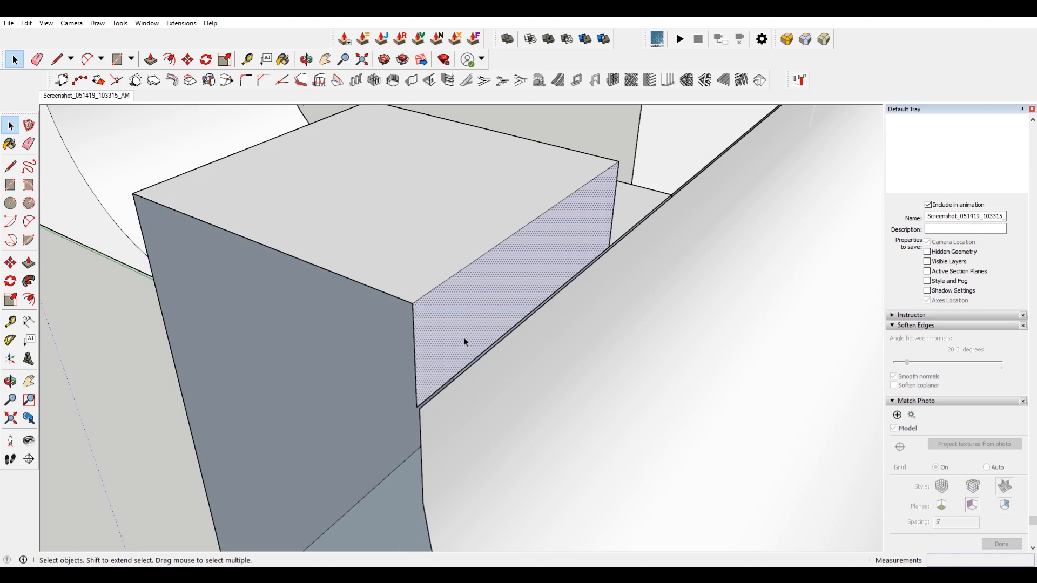
{"action": "scroll", "coordinate": [463, 336], "scroll_direction": "up", "scroll_amount": 3}
{"action": "key", "text": "p"}
{"action": "left_click_drag", "start_coordinate": [400, 425], "coordinate": [400, 446]}
{"action": "left_click", "coordinate": [400, 447]}
{"action": "key", "text": "ctrl+z"}
{"action": "key", "text": "space"}
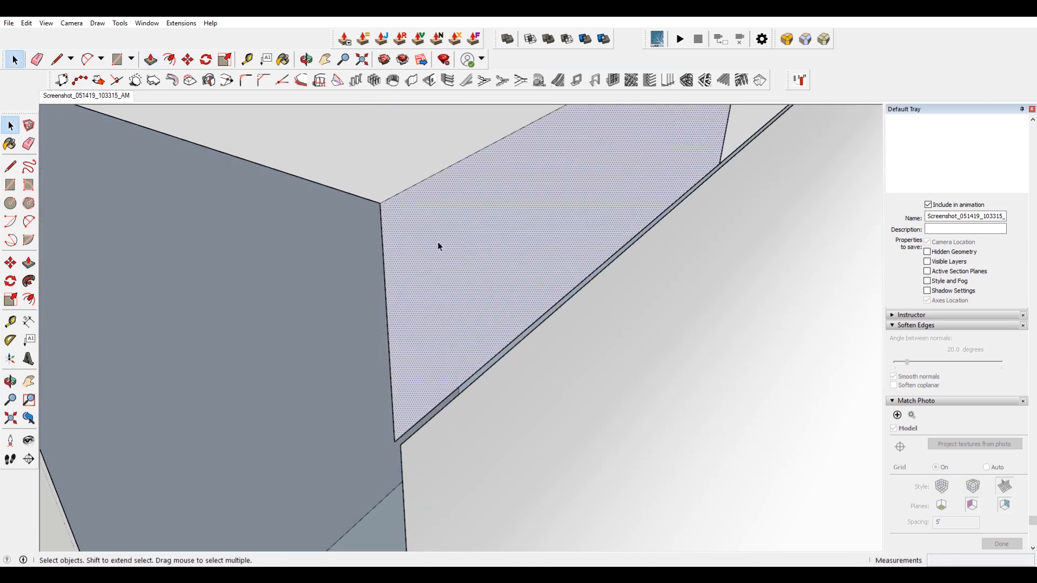
{"action": "key", "text": "m"}
{"action": "left_click", "coordinate": [381, 203]}
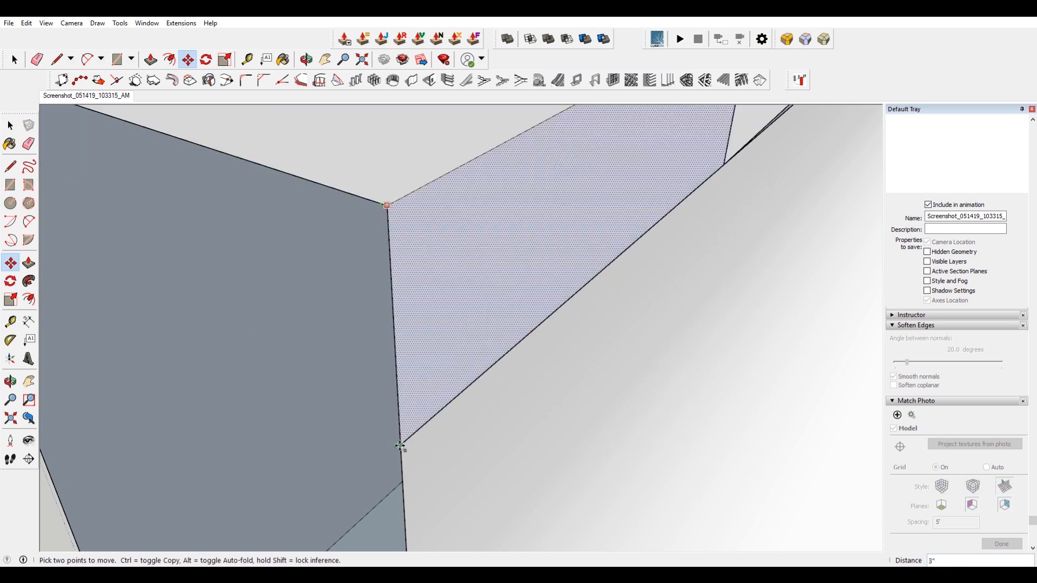
{"action": "scroll", "coordinate": [443, 355], "scroll_direction": "down", "scroll_amount": 5}
{"action": "key", "text": "space"}
{"action": "left_click", "coordinate": [484, 346]}
{"action": "right_click", "coordinate": [484, 346]}
{"action": "left_click", "coordinate": [532, 387]}
{"action": "scroll", "coordinate": [562, 351], "scroll_direction": "up", "scroll_amount": 8}
Try drawing a short line down from the block's bottom corner, then undo it.
{"action": "key", "text": "l"}
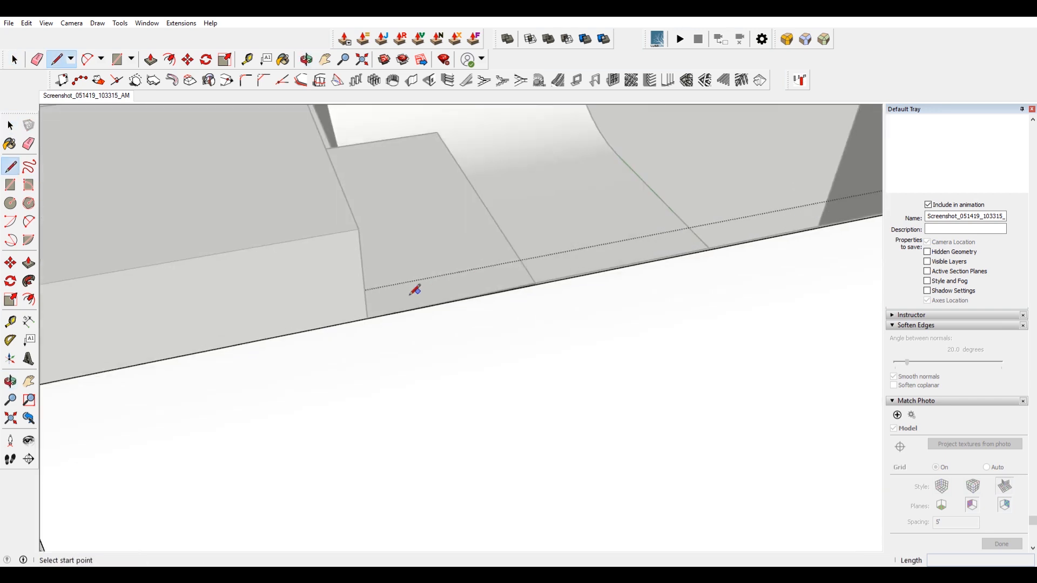
{"action": "left_click", "coordinate": [354, 327]}
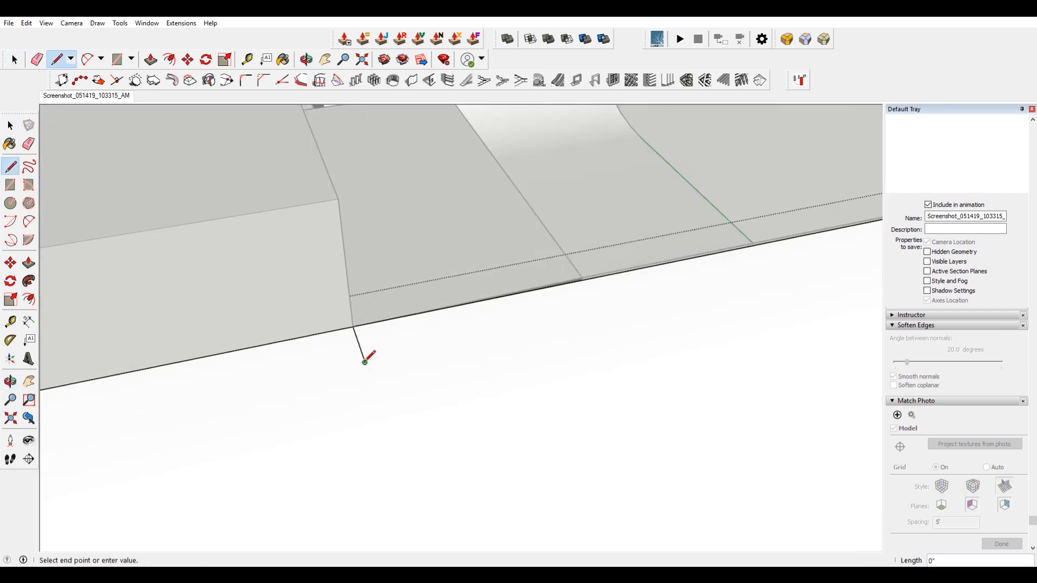
{"action": "left_click", "coordinate": [365, 362]}
{"action": "key", "text": "space"}
{"action": "right_click", "coordinate": [341, 334]}
{"action": "left_click", "coordinate": [364, 355]}
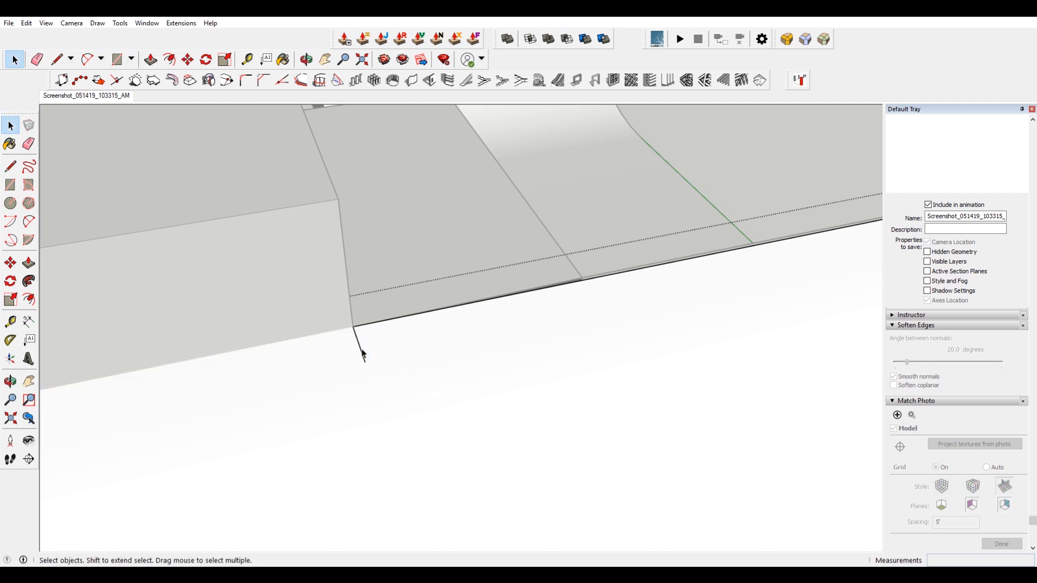
{"action": "scroll", "coordinate": [397, 344], "scroll_direction": "down", "scroll_amount": 2}
{"action": "key", "text": "ctrl+z"}
{"action": "key", "text": "ctrl+z"}
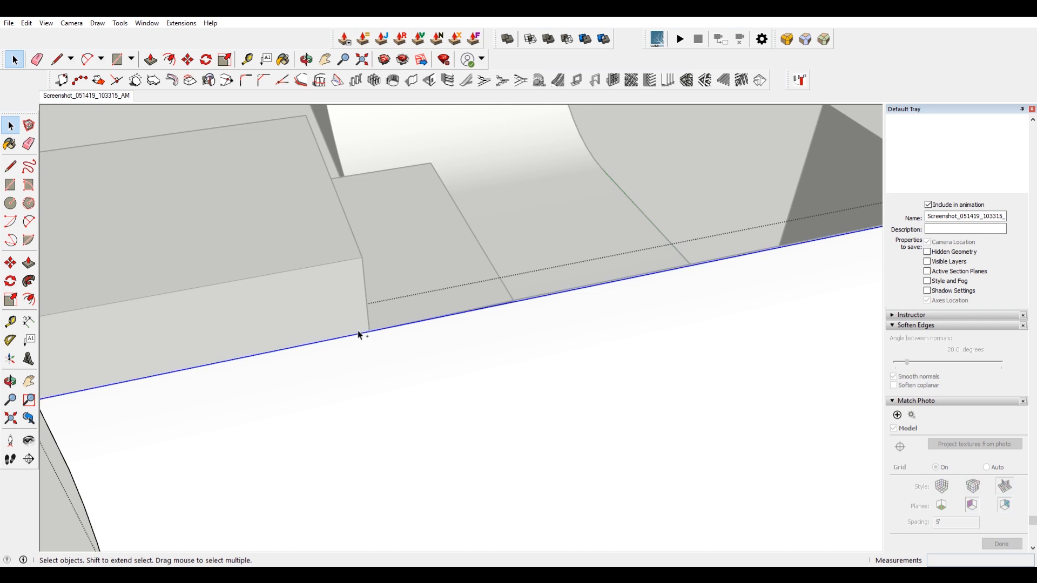
Hide the edge running along the block's base on the ground.
{"action": "right_click", "coordinate": [361, 334]}
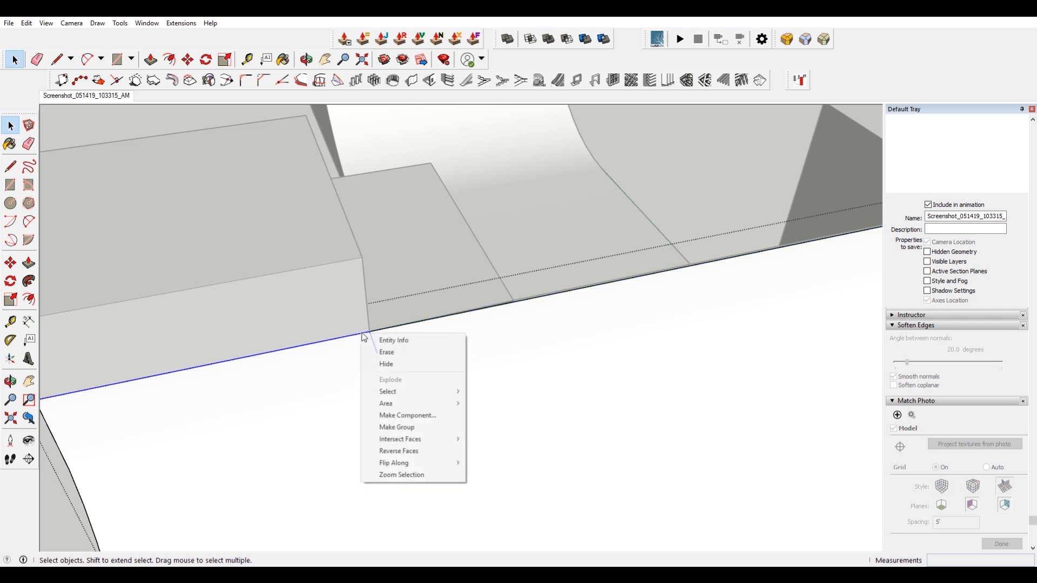
{"action": "left_click", "coordinate": [405, 363]}
{"action": "scroll", "coordinate": [405, 343], "scroll_direction": "down", "scroll_amount": 3}
{"action": "left_click", "coordinate": [155, 298]}
{"action": "scroll", "coordinate": [224, 322], "scroll_direction": "down", "scroll_amount": 4}
Move the sliver's corner point onto the quarter pipe to close the gap at the junction.
{"action": "middle_click_drag", "start_coordinate": [225, 323], "coordinate": [472, 347]}
{"action": "scroll", "coordinate": [503, 340], "scroll_direction": "up", "scroll_amount": 5}
{"action": "left_click", "coordinate": [508, 347]}
{"action": "scroll", "coordinate": [405, 389], "scroll_direction": "up", "scroll_amount": 3}
{"action": "middle_click_drag", "start_coordinate": [405, 389], "coordinate": [406, 337]}
{"action": "key", "text": "space"}
{"action": "left_click", "coordinate": [205, 294]}
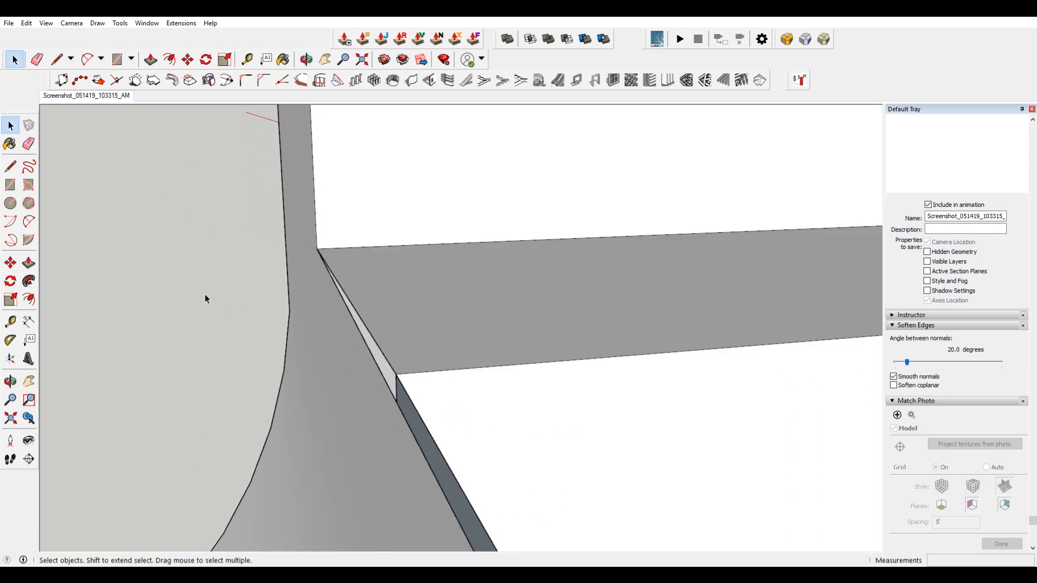
{"action": "key", "text": "m"}
{"action": "left_click", "coordinate": [398, 375]}
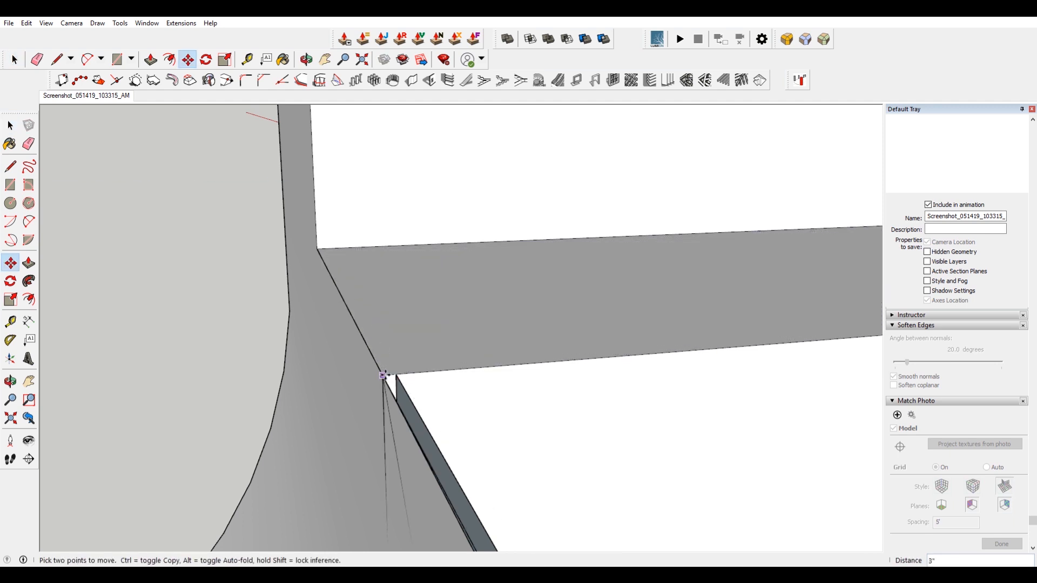
{"action": "left_click", "coordinate": [383, 376]}
Move the remaining edge endpoint onto the quarter pipe group's edge to close the last gap.
{"action": "middle_click_drag", "start_coordinate": [397, 366], "coordinate": [437, 351]}
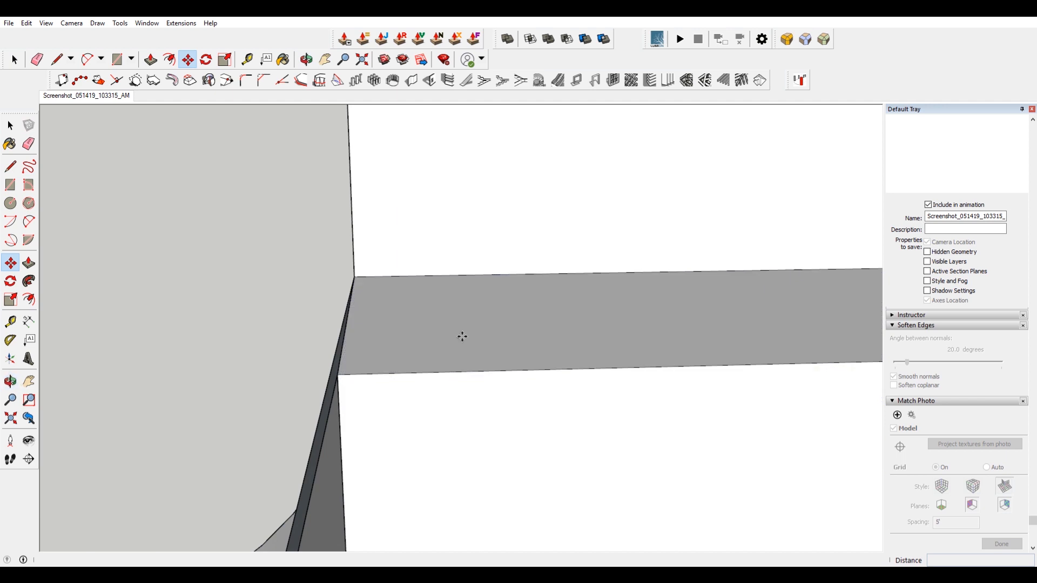
{"action": "scroll", "coordinate": [462, 337], "scroll_direction": "down", "scroll_amount": 3}
{"action": "scroll", "coordinate": [410, 375], "scroll_direction": "up", "scroll_amount": 3}
{"action": "key", "text": "space"}
{"action": "key", "text": "m"}
{"action": "left_click", "coordinate": [408, 342]}
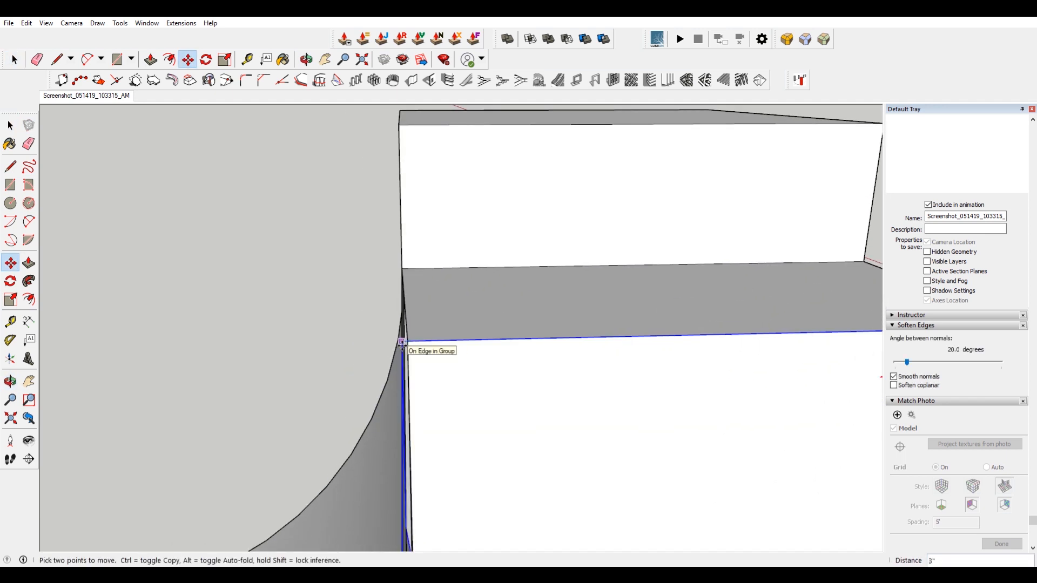
{"action": "left_click", "coordinate": [402, 342]}
{"action": "key", "text": "space"}
Select all the connected ramp geometry and make it a group.
{"action": "triple_click", "coordinate": [442, 325]}
{"action": "scroll", "coordinate": [563, 403], "scroll_direction": "down", "scroll_amount": 3}
{"action": "middle_click_drag", "start_coordinate": [563, 403], "coordinate": [582, 414]}
{"action": "scroll", "coordinate": [603, 447], "scroll_direction": "down", "scroll_amount": 4}
{"action": "right_click", "coordinate": [424, 381]}
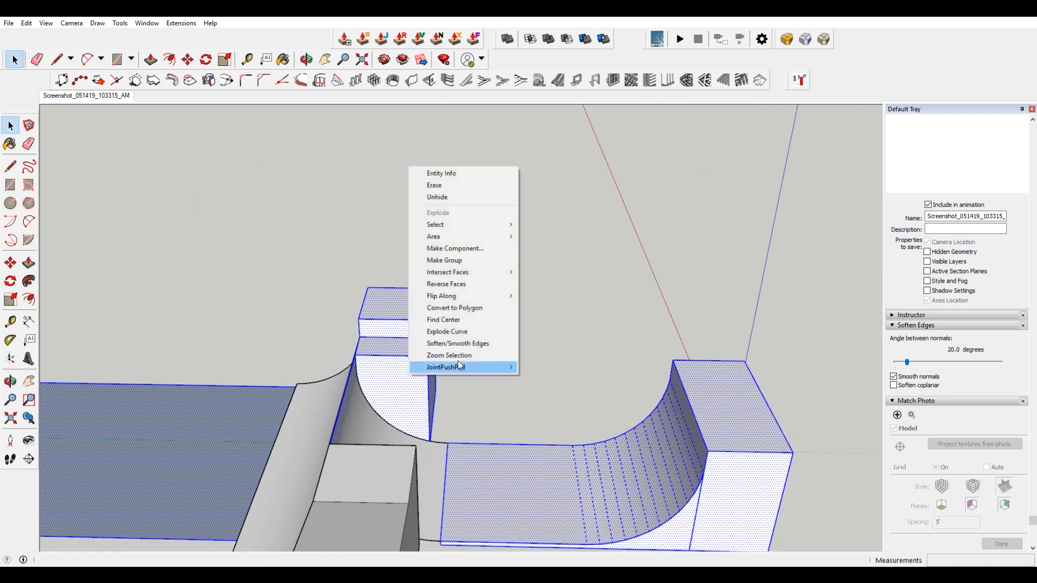
{"action": "left_click", "coordinate": [471, 260]}
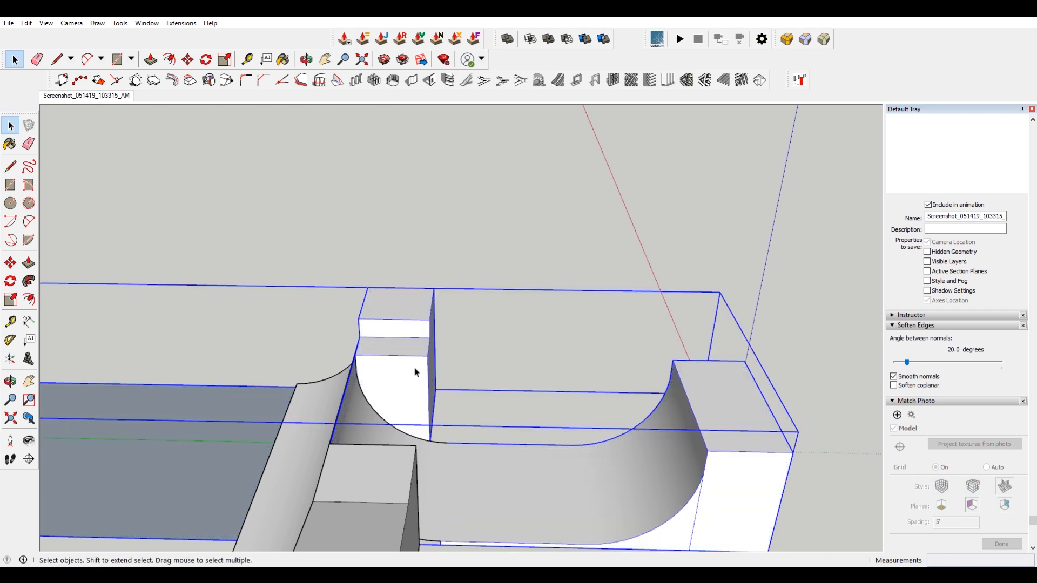
Open the new group and delete the stray vertical face standing in front of the raised block.
{"action": "double_click", "coordinate": [416, 370]}
{"action": "key", "text": "i"}
{"action": "middle_click_drag", "start_coordinate": [399, 420], "coordinate": [761, 321]}
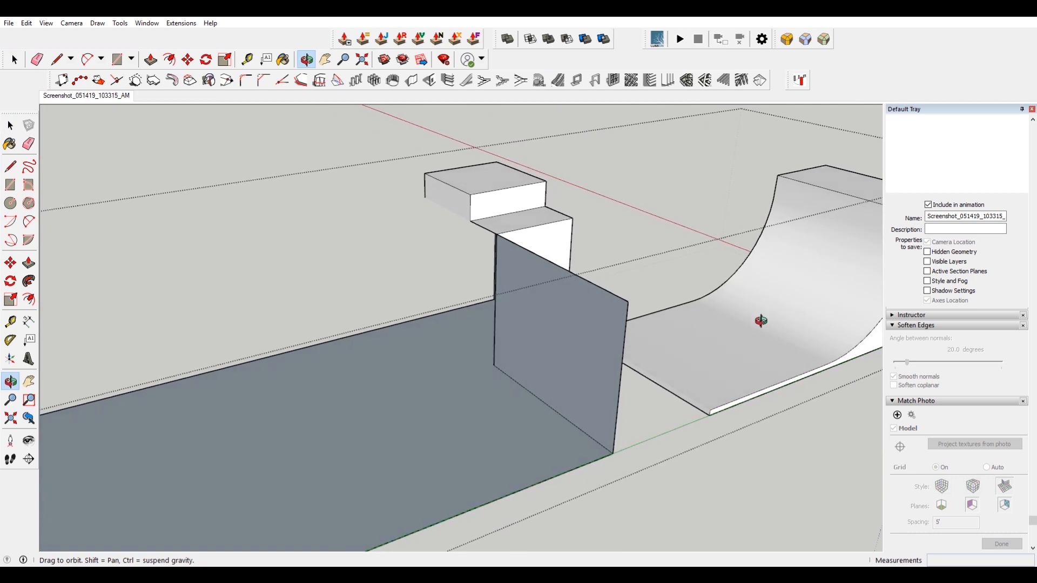
{"action": "scroll", "coordinate": [581, 256], "scroll_direction": "up", "scroll_amount": 5}
{"action": "left_click", "coordinate": [527, 281]}
{"action": "key", "text": "Delete"}
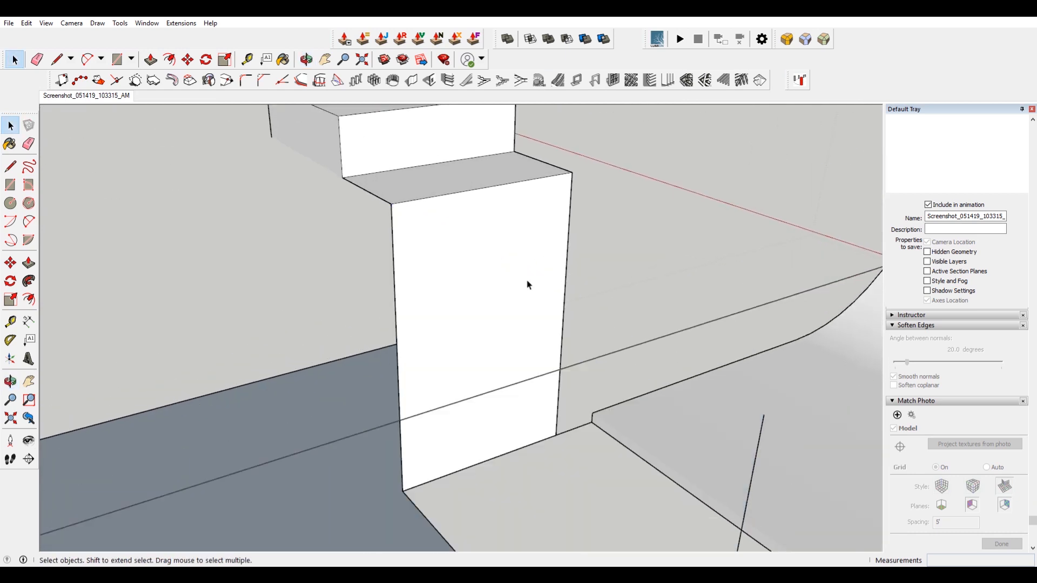
{"action": "scroll", "coordinate": [521, 302], "scroll_direction": "down", "scroll_amount": 3}
{"action": "scroll", "coordinate": [469, 270], "scroll_direction": "up", "scroll_amount": 2}
{"action": "middle_click_drag", "start_coordinate": [481, 304], "coordinate": [430, 303]}
{"action": "key", "text": "m"}
{"action": "left_click", "coordinate": [450, 464]}
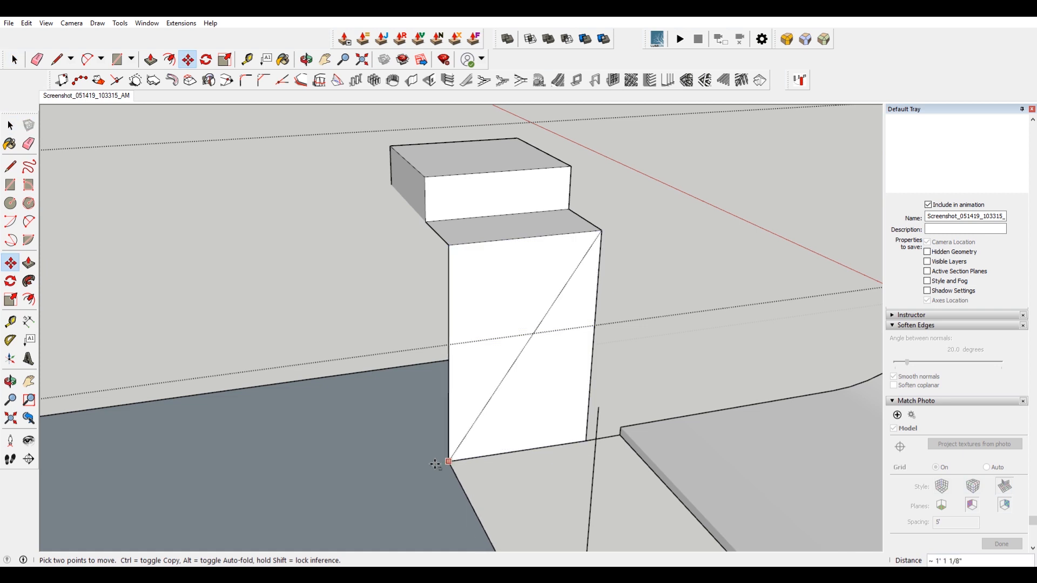
{"action": "key", "text": "Escape"}
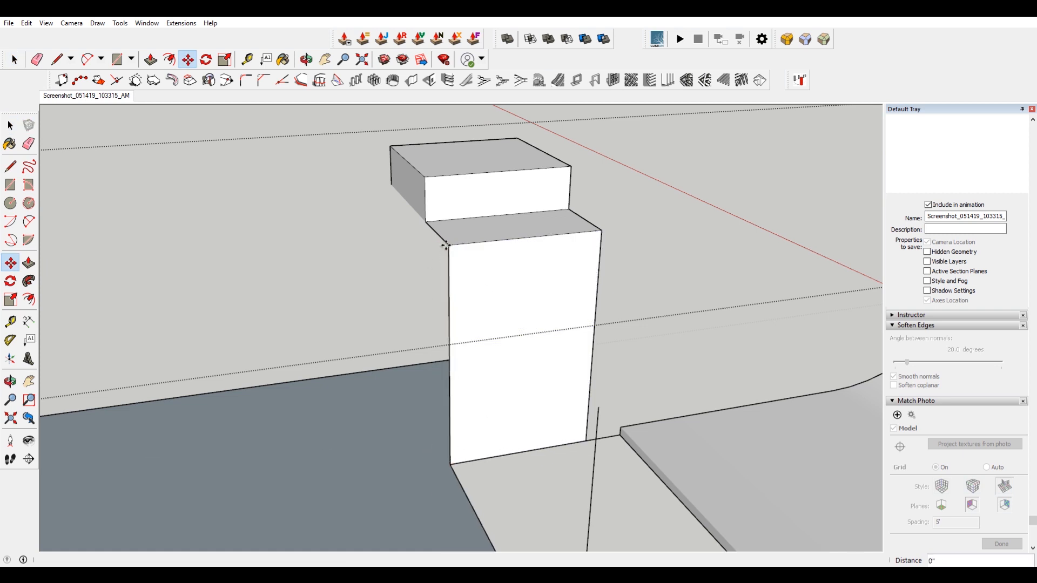
{"action": "scroll", "coordinate": [446, 240], "scroll_direction": "down", "scroll_amount": 3}
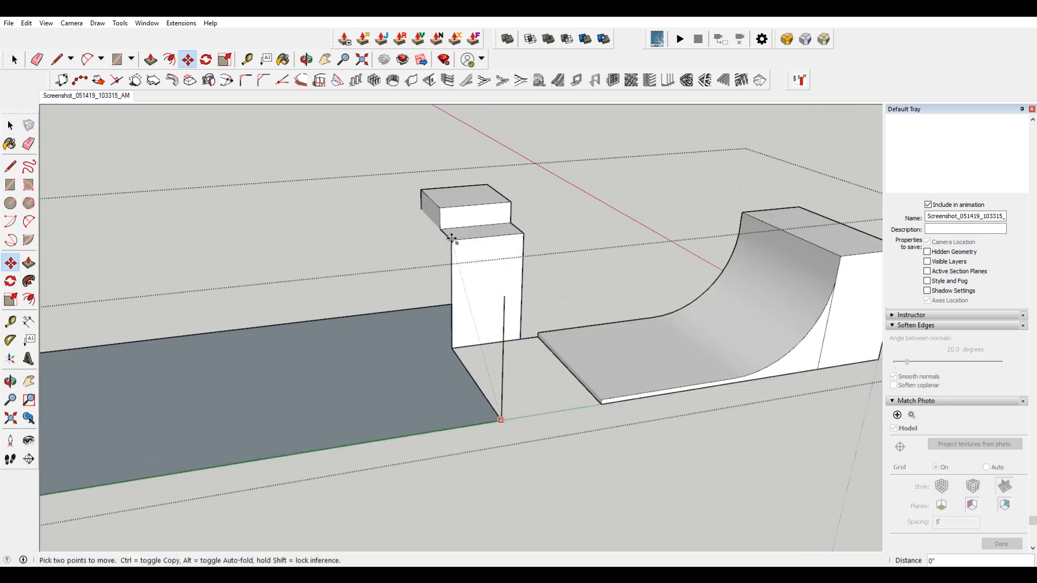
{"action": "key", "text": "space"}
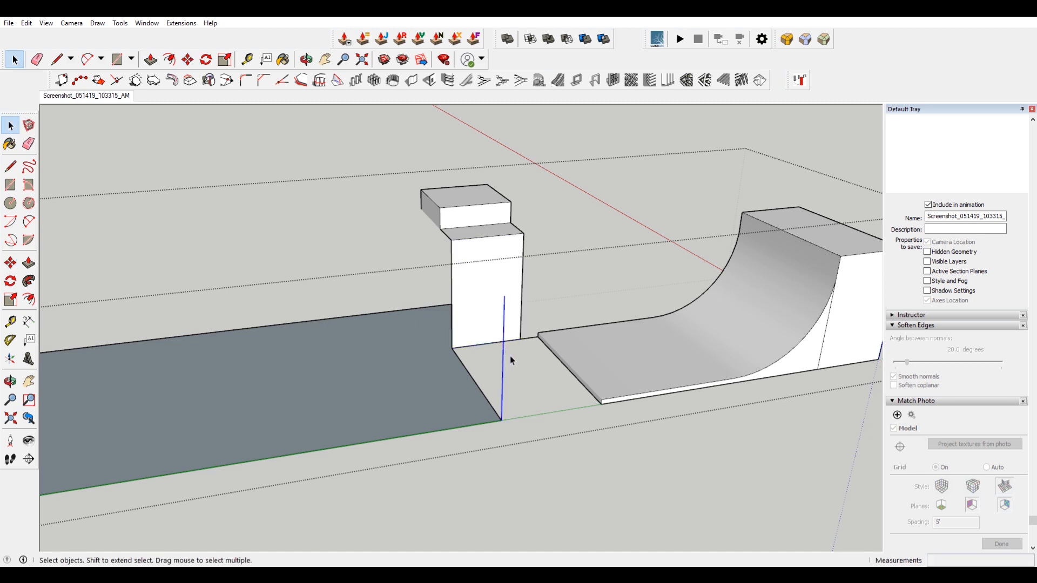
{"action": "scroll", "coordinate": [600, 402], "scroll_direction": "up", "scroll_amount": 5}
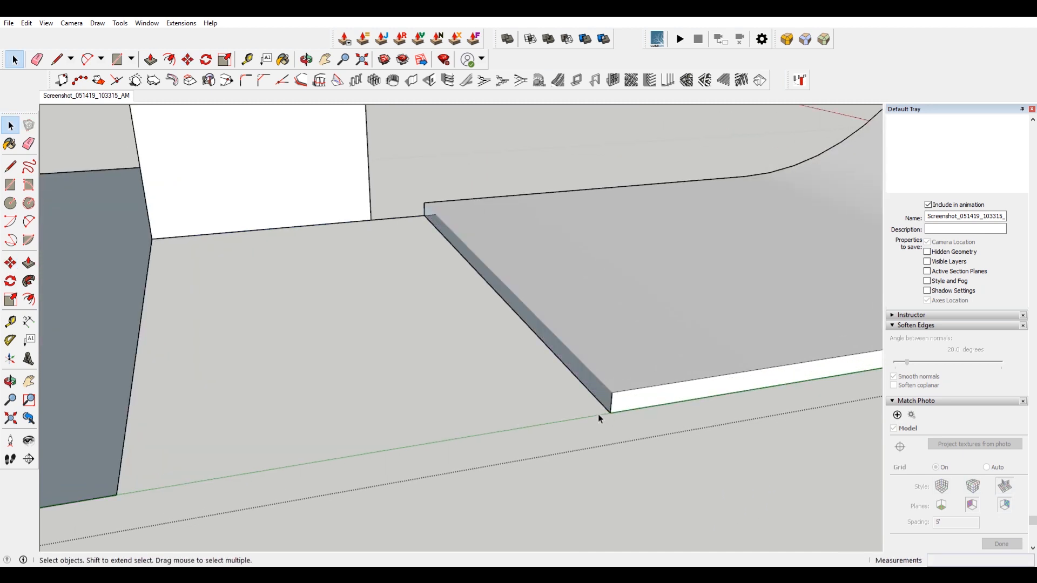
{"action": "scroll", "coordinate": [598, 413], "scroll_direction": "down", "scroll_amount": 3}
{"action": "scroll", "coordinate": [577, 308], "scroll_direction": "down", "scroll_amount": 3}
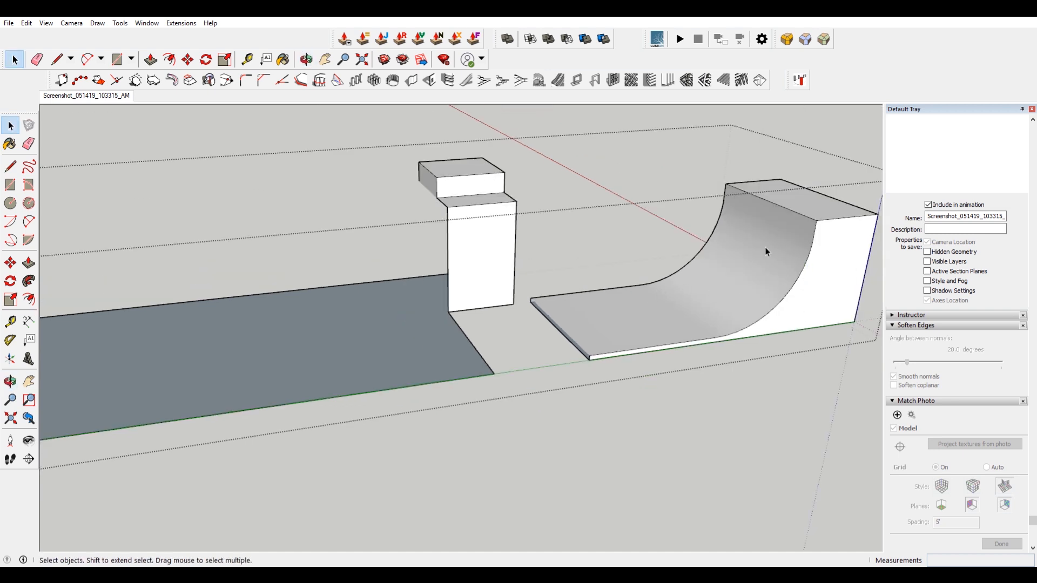
{"action": "middle_click_drag", "start_coordinate": [646, 136], "coordinate": [587, 339]}
{"action": "scroll", "coordinate": [411, 286], "scroll_direction": "up", "scroll_amount": 5}
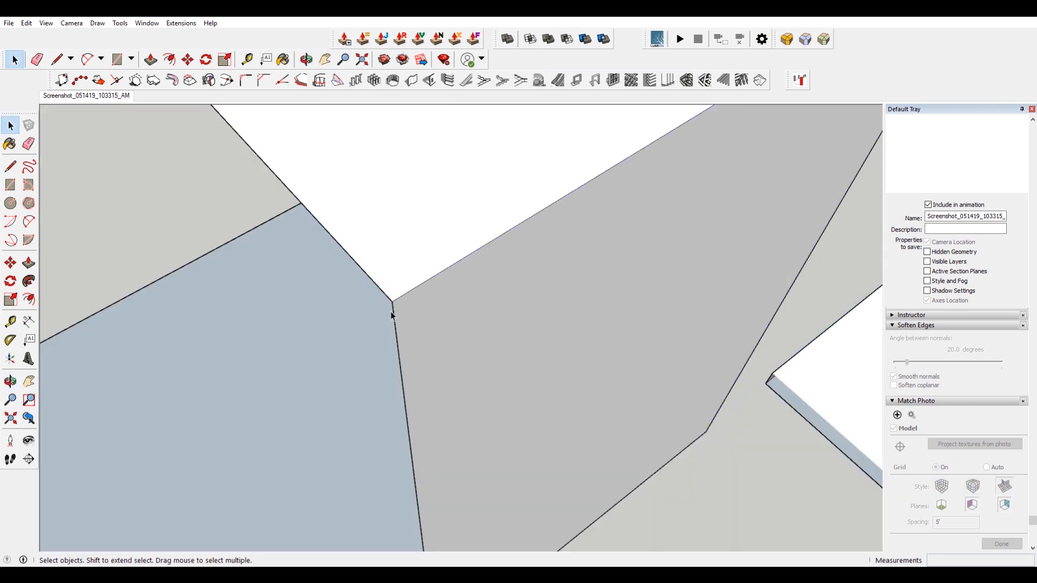
{"action": "scroll", "coordinate": [394, 314], "scroll_direction": "up", "scroll_amount": 3}
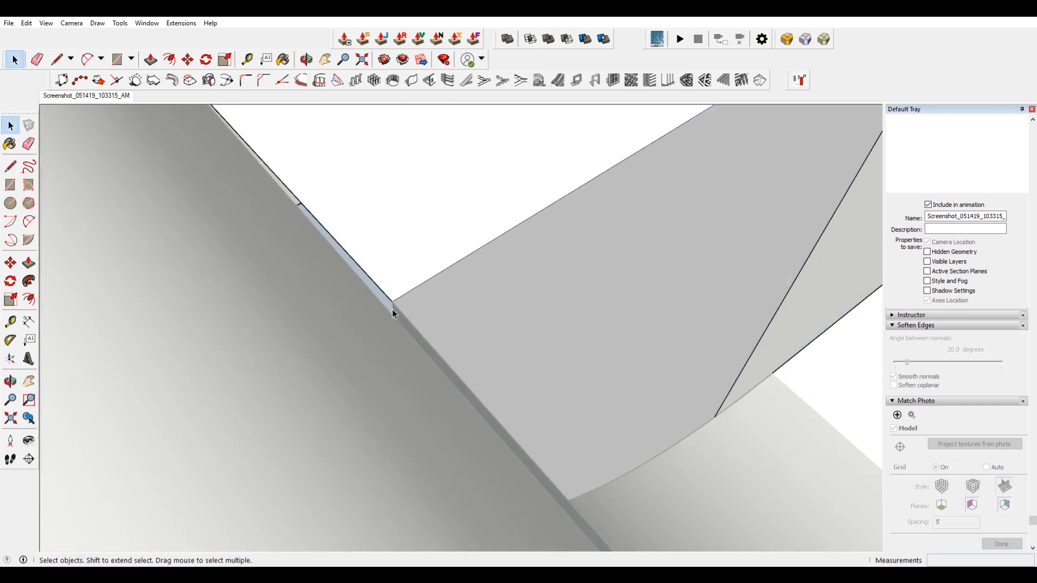
{"action": "key", "text": "m"}
{"action": "left_click", "coordinate": [393, 309]}
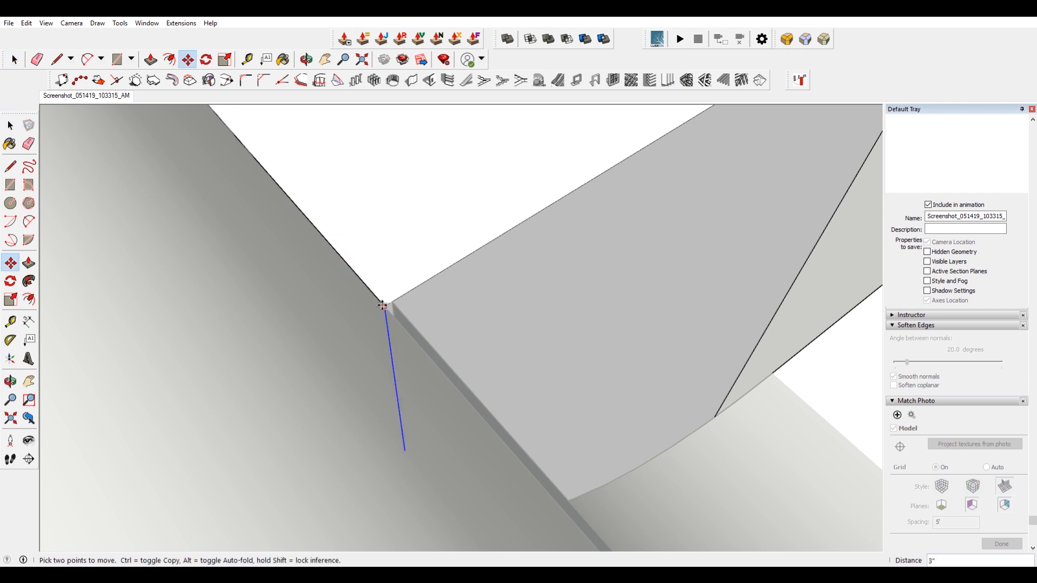
{"action": "scroll", "coordinate": [457, 254], "scroll_direction": "down", "scroll_amount": 3}
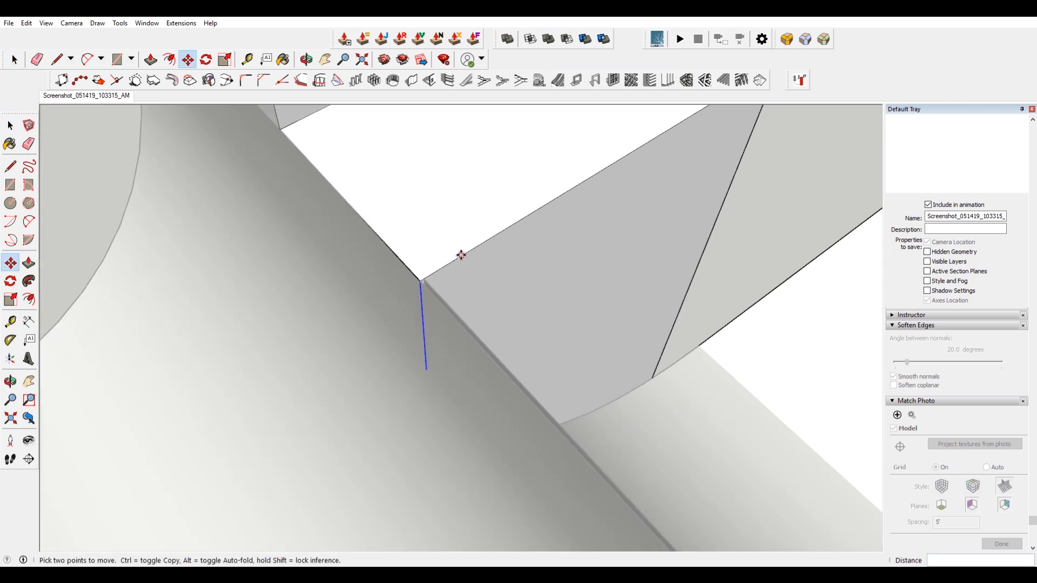
{"action": "middle_click_drag", "start_coordinate": [516, 248], "coordinate": [111, 208]}
{"action": "middle_click_drag", "start_coordinate": [527, 298], "coordinate": [322, 158]}
{"action": "scroll", "coordinate": [322, 158], "scroll_direction": "down", "scroll_amount": 3}
{"action": "key", "text": "space"}
Copy the quarter pipe group across to the opposite end of the flat platform.
{"action": "middle_click_drag", "start_coordinate": [636, 261], "coordinate": [431, 297]}
{"action": "middle_click_drag", "start_coordinate": [285, 338], "coordinate": [637, 359]}
{"action": "left_click", "coordinate": [766, 384]}
{"action": "scroll", "coordinate": [686, 347], "scroll_direction": "down", "scroll_amount": 3}
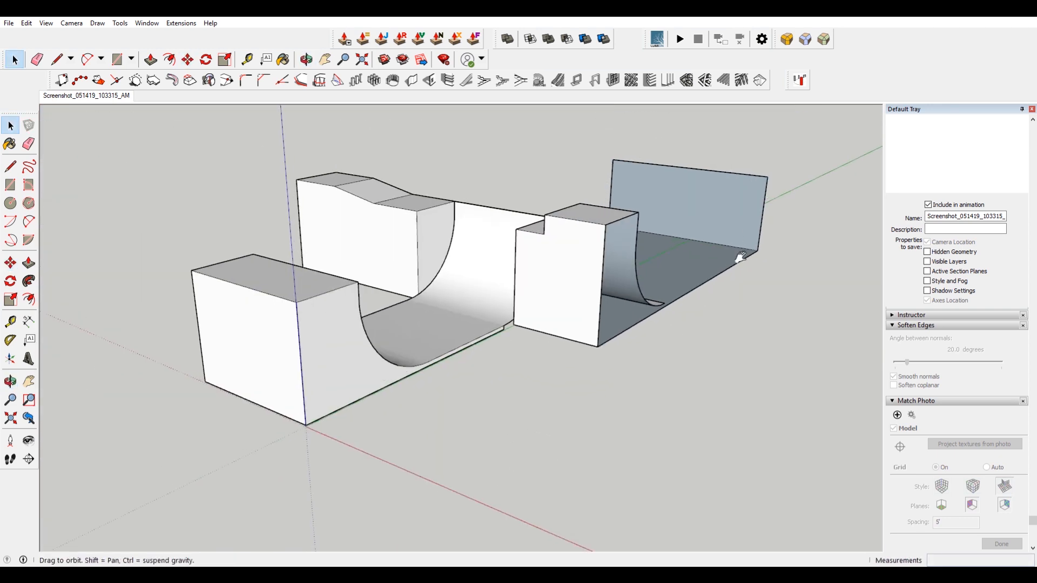
{"action": "middle_click_drag", "start_coordinate": [750, 253], "coordinate": [648, 373], "text": "shift"}
{"action": "middle_click_drag", "start_coordinate": [496, 427], "coordinate": [406, 466]}
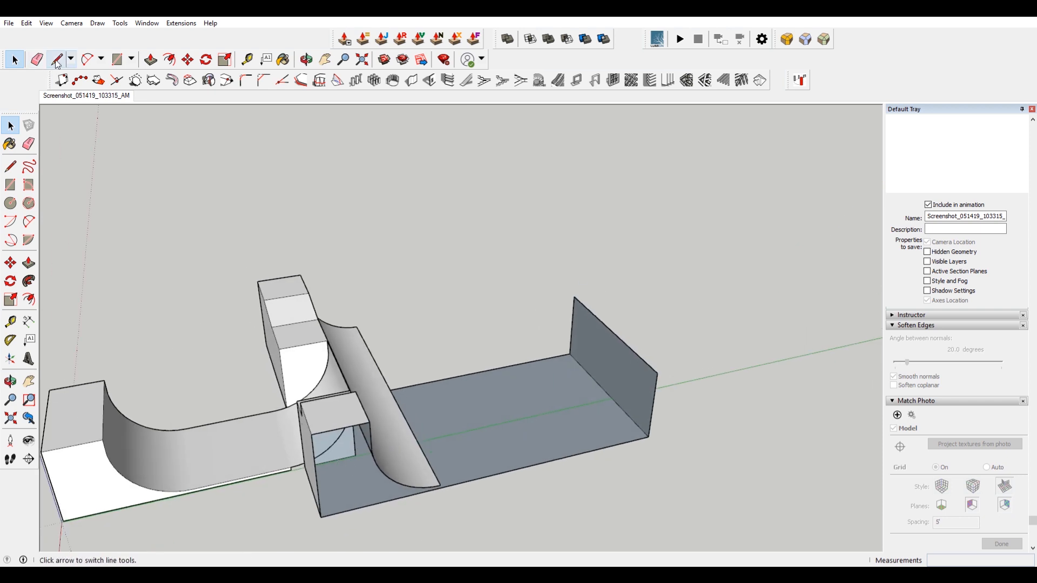
{"action": "left_click", "coordinate": [86, 95]}
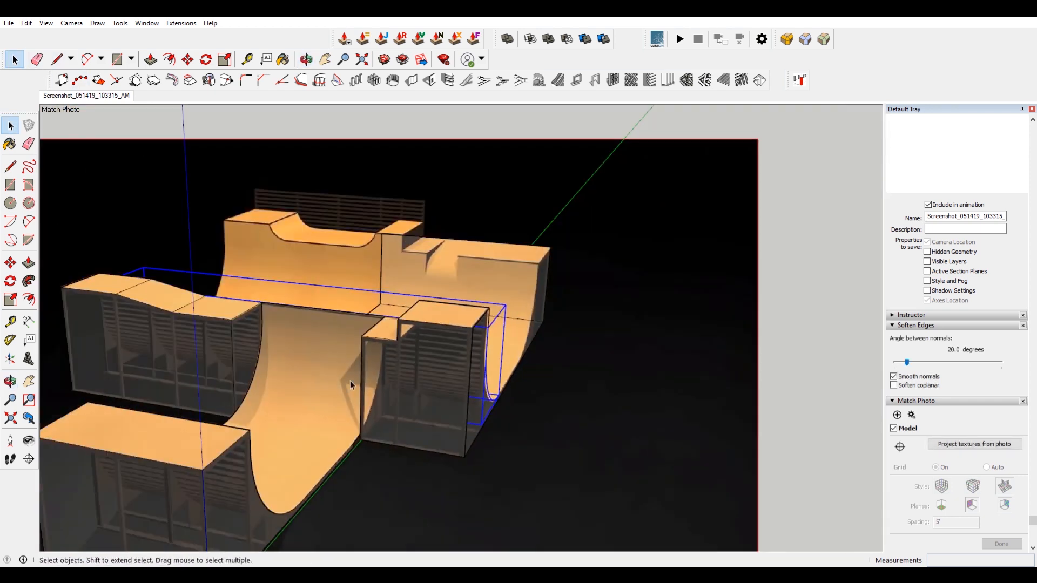
{"action": "middle_click_drag", "start_coordinate": [504, 331], "coordinate": [351, 348]}
{"action": "scroll", "coordinate": [474, 405], "scroll_direction": "up", "scroll_amount": 3}
{"action": "key", "text": "m"}
{"action": "left_click", "coordinate": [513, 401]}
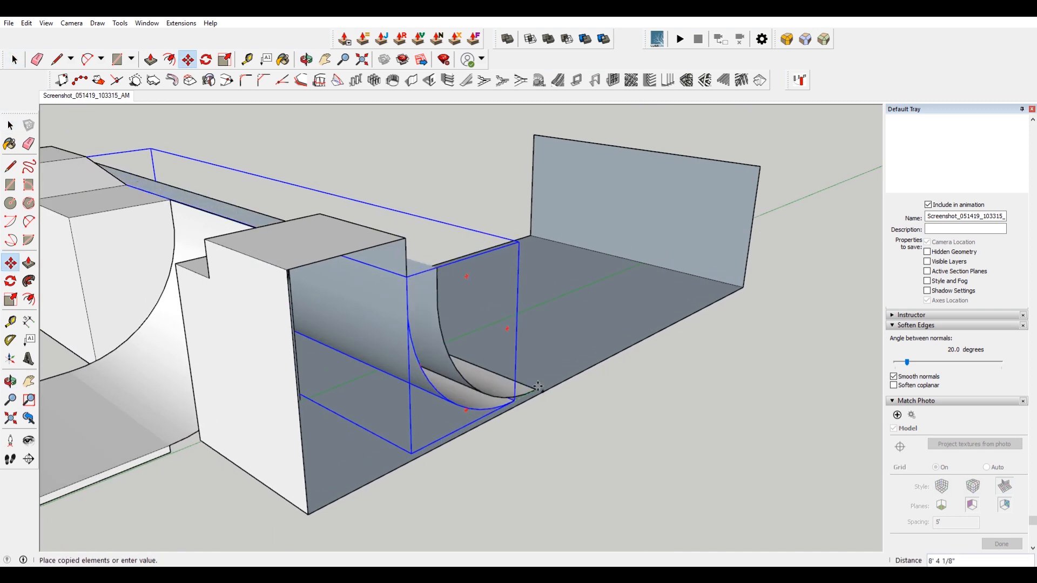
{"action": "left_click", "coordinate": [642, 329]}
{"action": "key", "text": "space"}
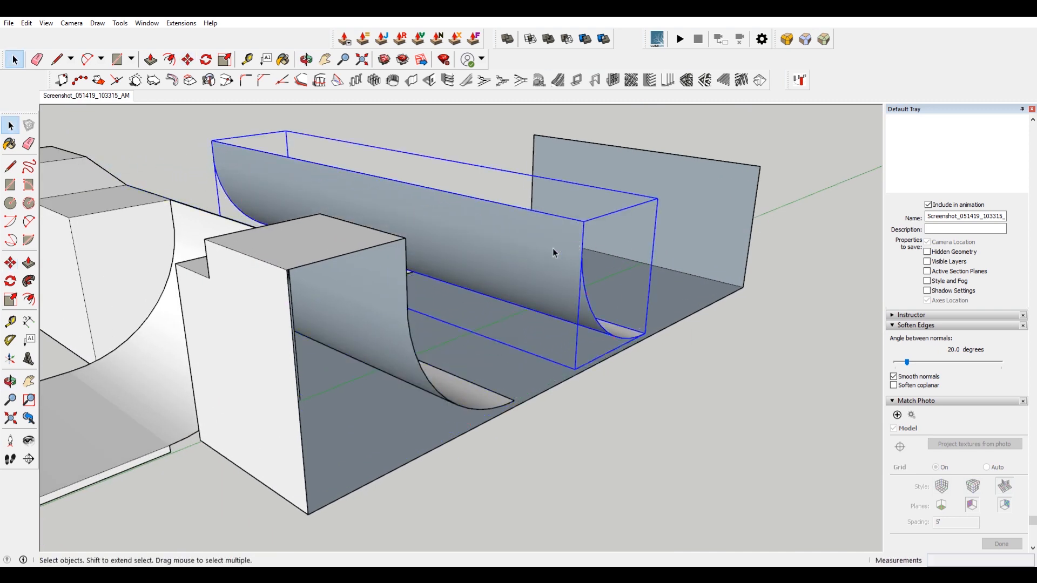
Flip the copied quarter pipe group along its axis so it faces the other way.
{"action": "right_click", "coordinate": [556, 249]}
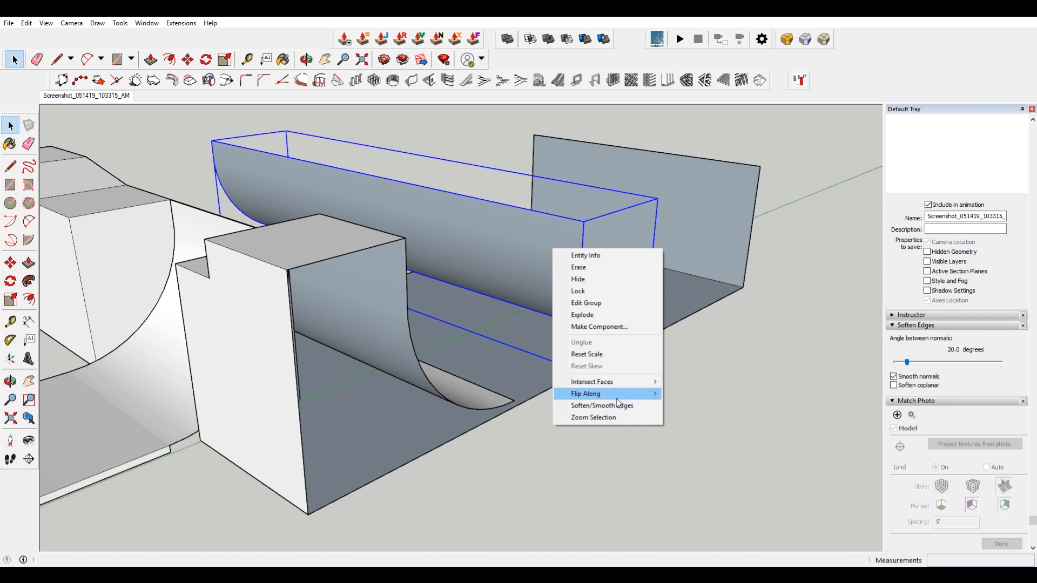
{"action": "mouse_move", "coordinate": [616, 395]}
{"action": "left_click", "coordinate": [719, 409]}
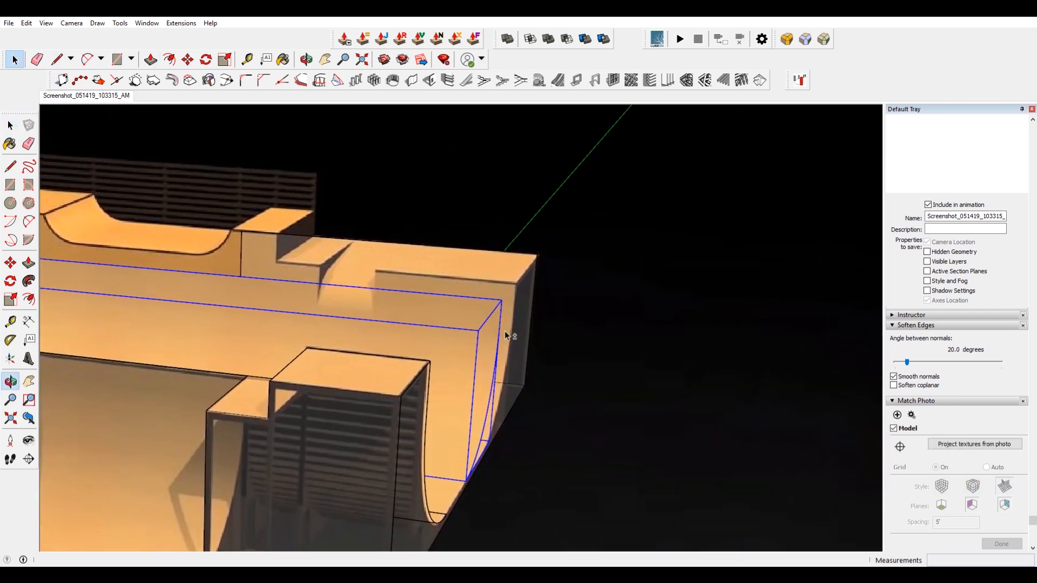
Move the flipped quarter pipe group from its top corner to line it up with the photo's far ramp.
{"action": "key", "text": "m"}
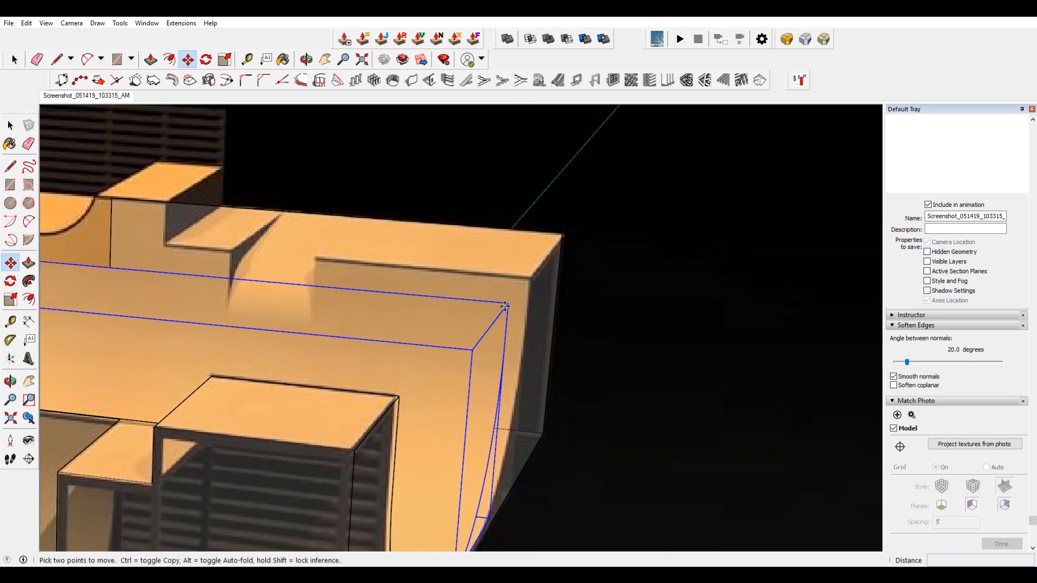
{"action": "left_click", "coordinate": [505, 306]}
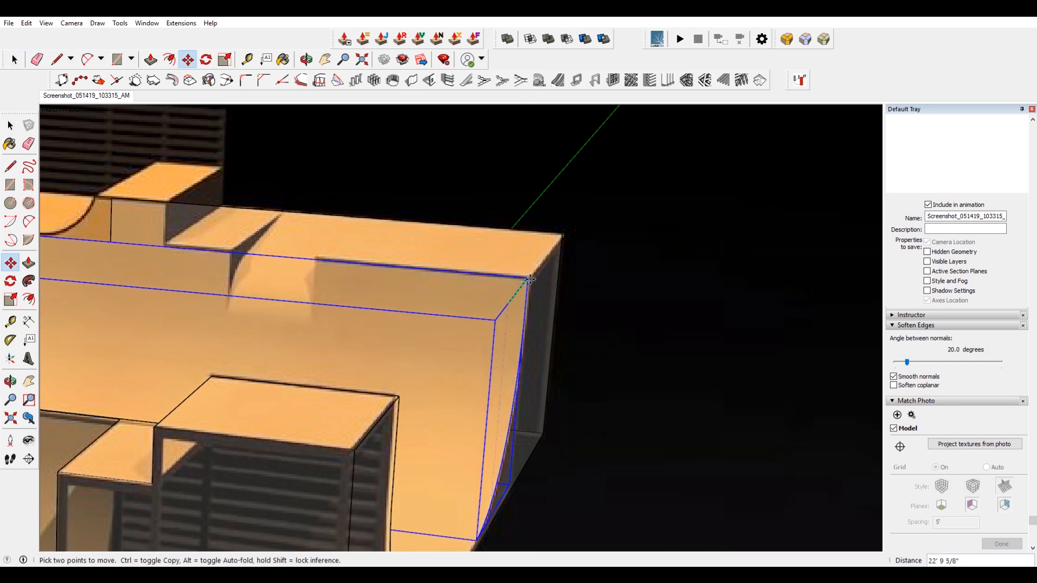
{"action": "scroll", "coordinate": [549, 270], "scroll_direction": "down", "scroll_amount": 5}
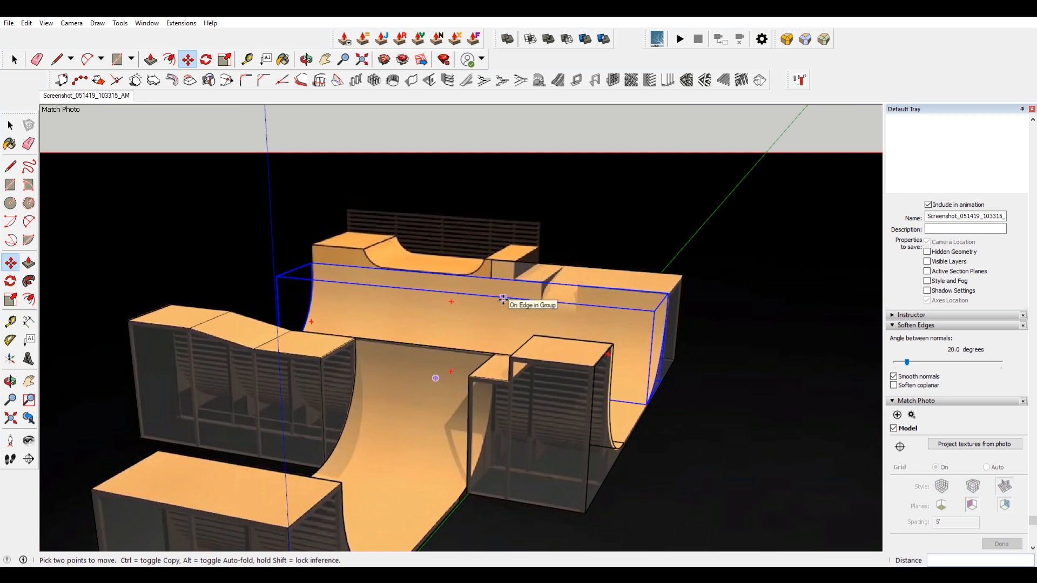
Draw a rectangle closing the top deck of the flipped quarter pipe.
{"action": "key", "text": "space"}
{"action": "mouse_move", "coordinate": [640, 286]}
{"action": "middle_mouse_down"}
{"action": "mouse_move", "coordinate": [567, 331]}
{"action": "mouse_move", "coordinate": [643, 319]}
{"action": "middle_mouse_up"}
{"action": "key", "text": "e"}
{"action": "key", "text": "r"}
{"action": "left_click", "coordinate": [806, 297]}
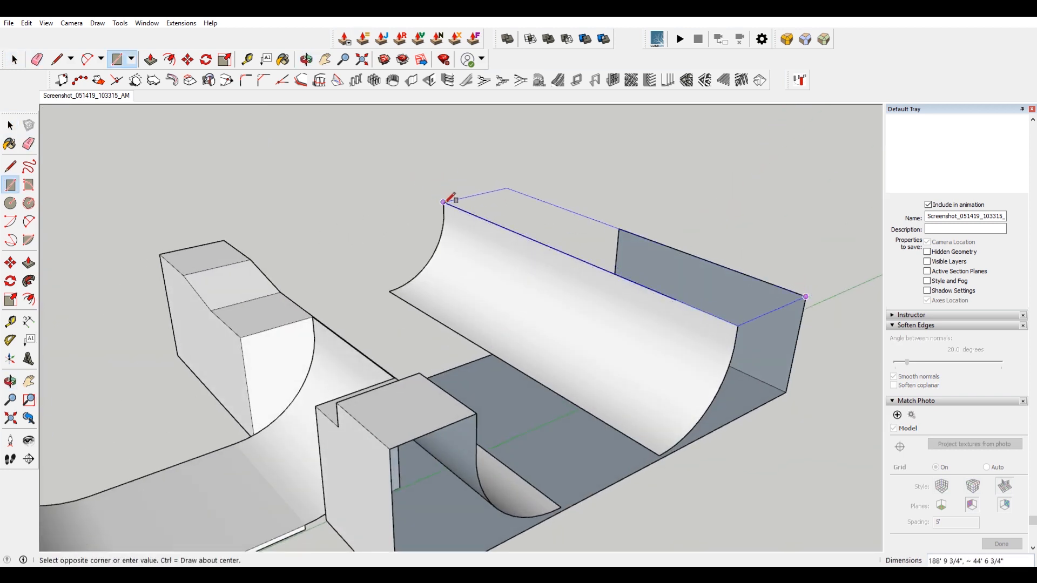
{"action": "left_click", "coordinate": [444, 202]}
Draw a rectangle for the flat floor between the two curved transitions.
{"action": "key", "text": "space"}
{"action": "middle_click_drag", "start_coordinate": [723, 342], "coordinate": [421, 261]}
{"action": "key", "text": "r"}
{"action": "left_click", "coordinate": [388, 254]}
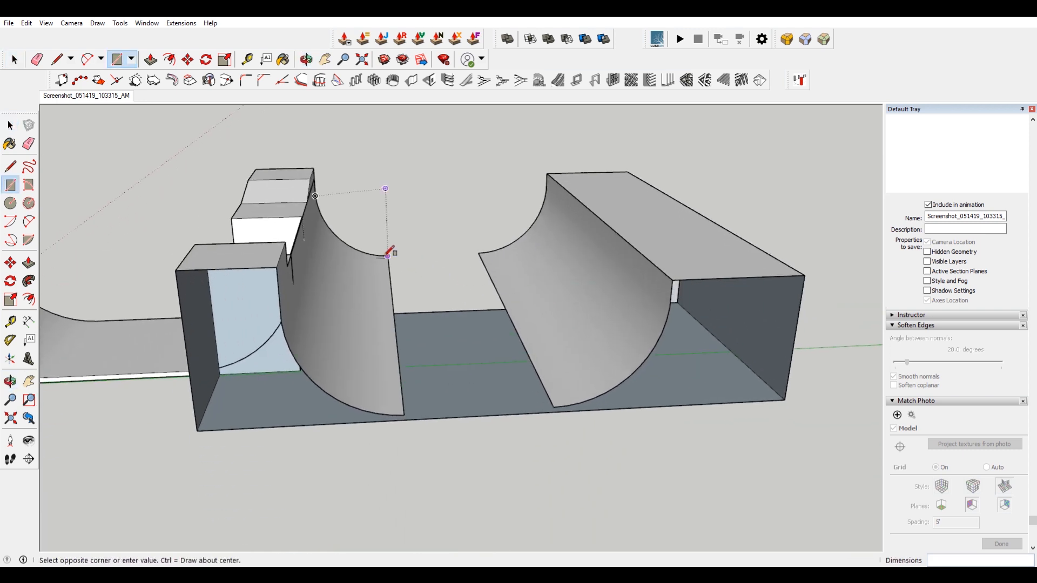
{"action": "left_click", "coordinate": [553, 407]}
Select the new floor face with both quarter pipe groups and explode them into loose geometry.
{"action": "middle_click_drag", "start_coordinate": [577, 402], "coordinate": [530, 419]}
{"action": "key", "text": "space"}
{"action": "left_click", "coordinate": [529, 416]}
{"action": "double_click", "coordinate": [503, 412]}
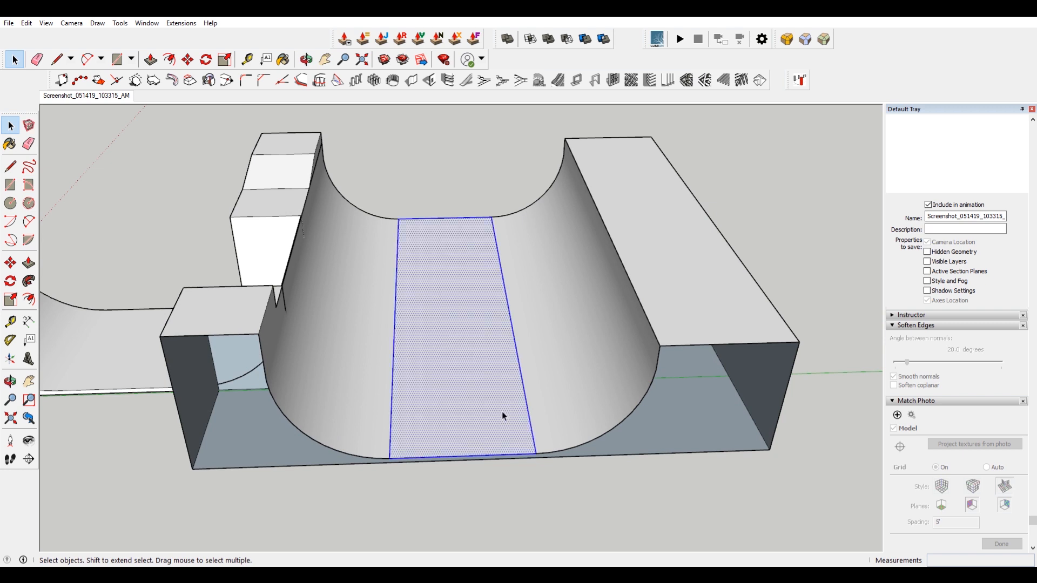
{"action": "left_click", "coordinate": [356, 384], "text": "ctrl"}
{"action": "left_click", "coordinate": [549, 367], "text": "ctrl"}
{"action": "middle_click_drag", "start_coordinate": [549, 367], "coordinate": [373, 354]}
{"action": "left_click", "coordinate": [231, 278], "text": "ctrl"}
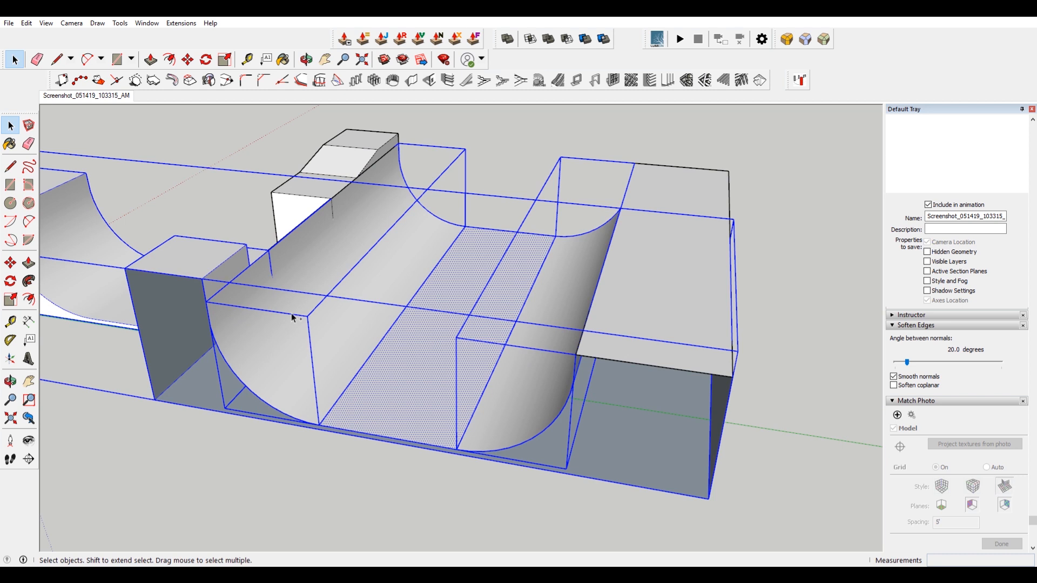
{"action": "left_click", "coordinate": [335, 329]}
{"action": "left_click", "coordinate": [417, 361], "text": "ctrl"}
{"action": "left_click", "coordinate": [532, 367], "text": "ctrl"}
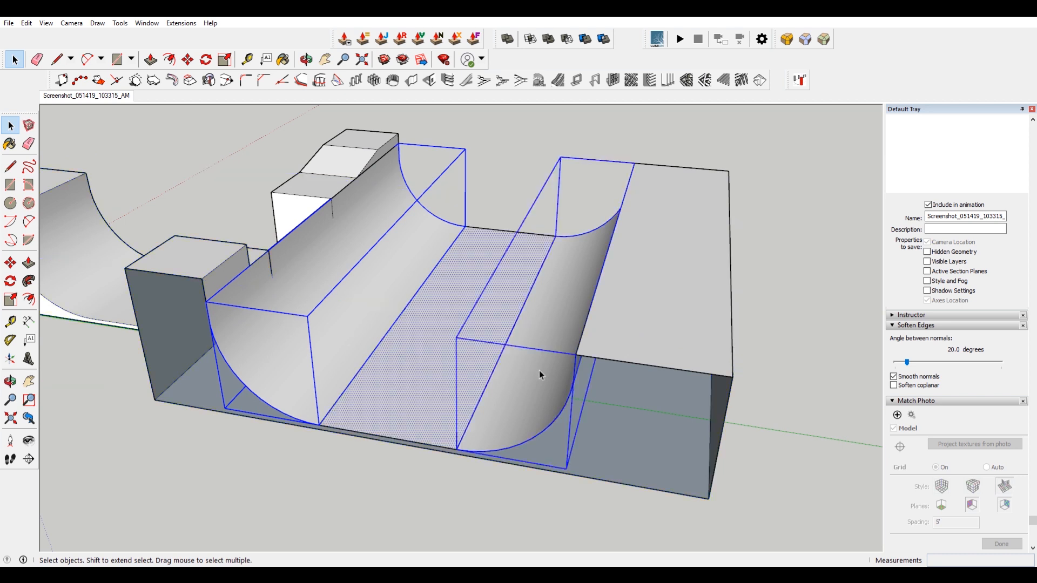
{"action": "right_click", "coordinate": [539, 370]}
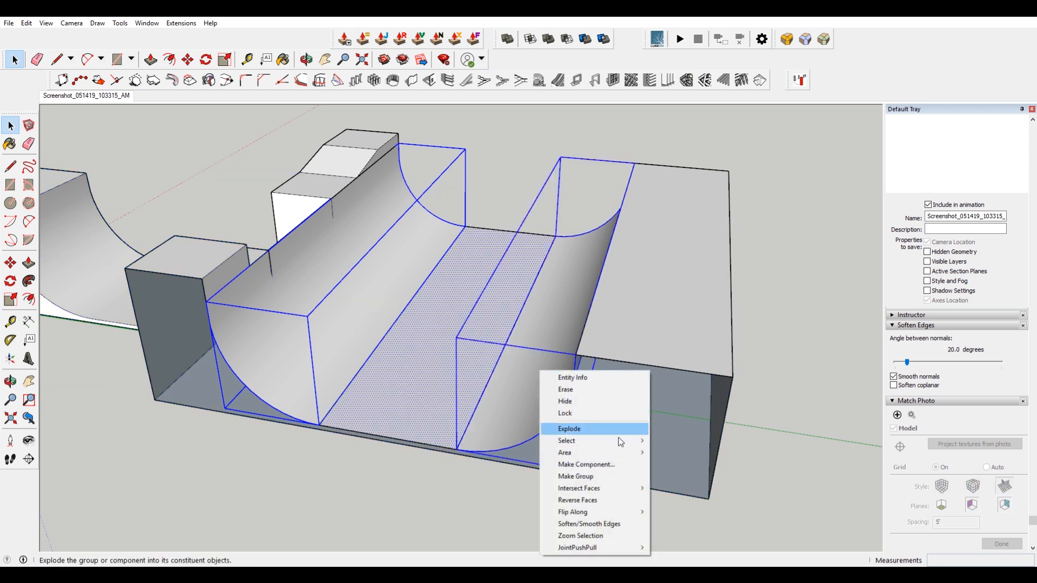
{"action": "left_click", "coordinate": [617, 478]}
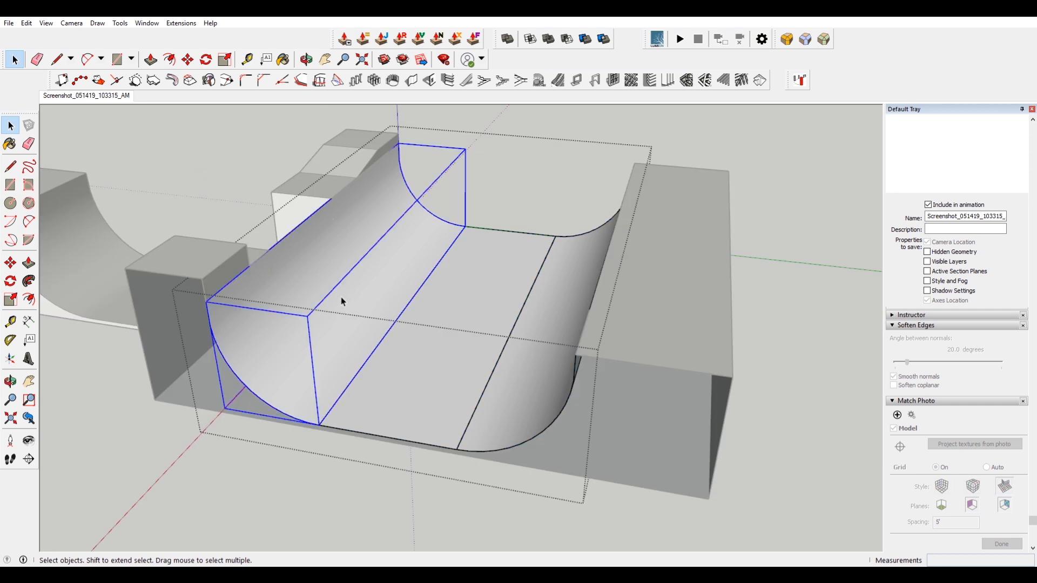
{"action": "right_click", "coordinate": [542, 307]}
{"action": "left_click", "coordinate": [594, 366]}
Erase the seam edges between the curved transitions and the flat floor.
{"action": "left_click", "coordinate": [437, 283]}
{"action": "left_click", "coordinate": [428, 276]}
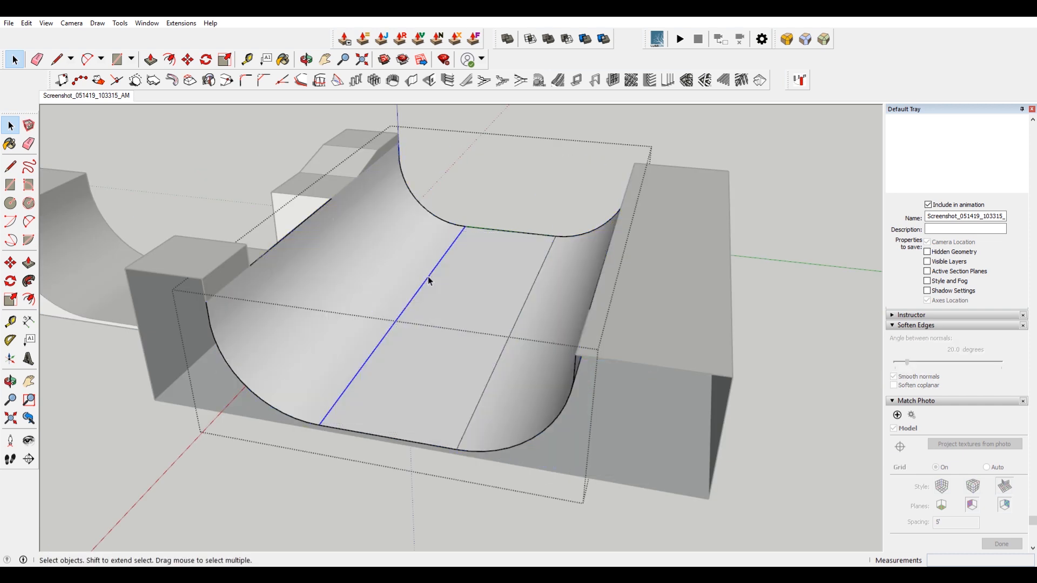
{"action": "key", "text": "e"}
{"action": "mouse_move", "coordinate": [418, 275]}
{"action": "left_mouse_down"}
{"action": "mouse_move", "coordinate": [524, 326]}
{"action": "mouse_move", "coordinate": [523, 185]}
{"action": "left_mouse_up"}
{"action": "key", "text": "space"}
{"action": "middle_click_drag", "start_coordinate": [477, 217], "coordinate": [378, 216]}
{"action": "key", "text": "Escape"}
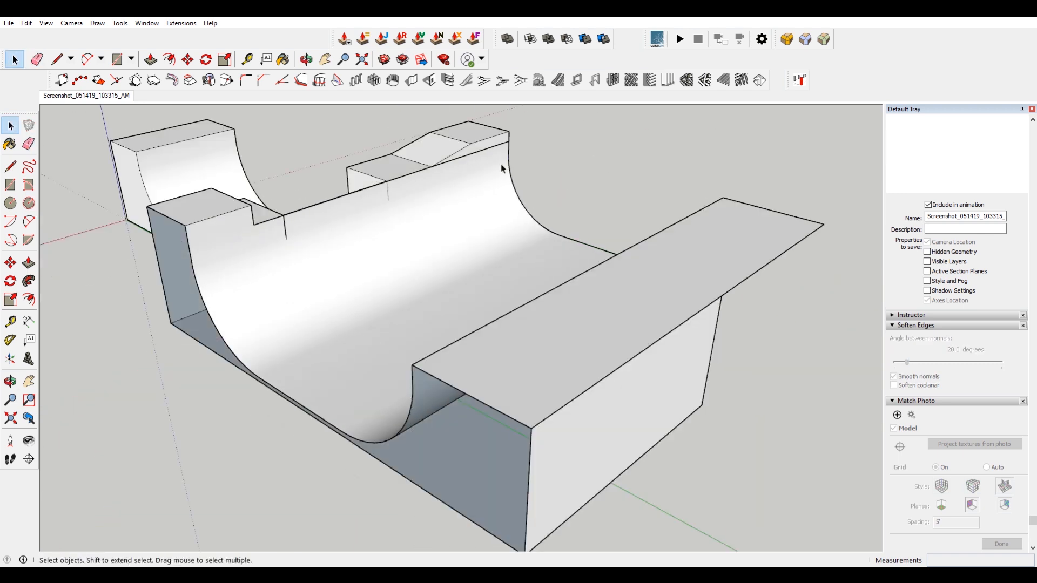
Erase the stray edge beside the raised block at the top of the ramp deck.
{"action": "scroll", "coordinate": [432, 169], "scroll_direction": "up", "scroll_amount": 5}
{"action": "scroll", "coordinate": [464, 169], "scroll_direction": "down", "scroll_amount": 5}
{"action": "left_click", "coordinate": [493, 143]}
{"action": "double_click", "coordinate": [494, 144]}
{"action": "triple_click", "coordinate": [503, 146]}
{"action": "left_click", "coordinate": [502, 146]}
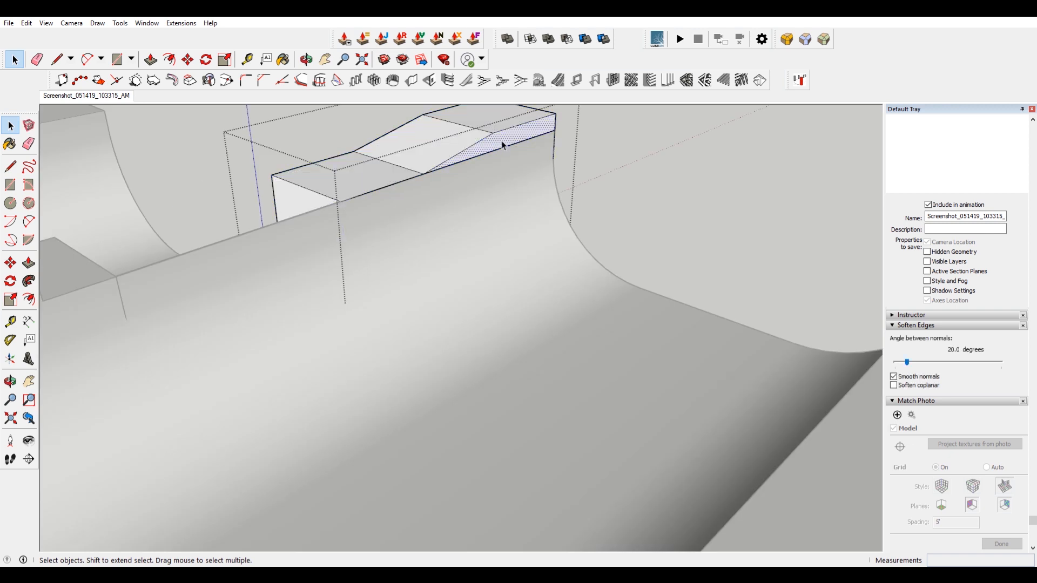
{"action": "left_click", "coordinate": [593, 144]}
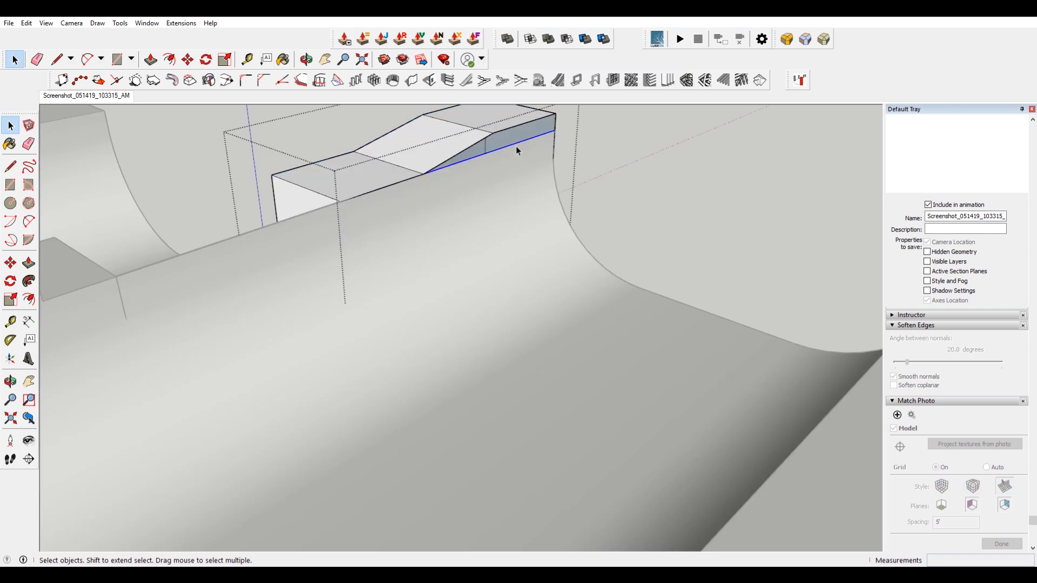
{"action": "triple_click", "coordinate": [495, 177]}
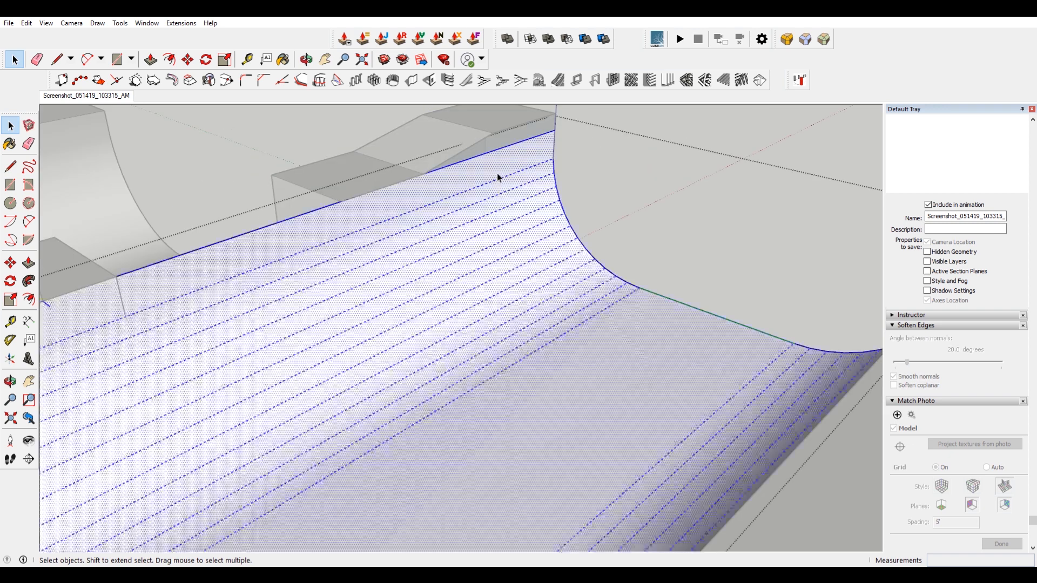
{"action": "left_click", "coordinate": [27, 23]}
{"action": "left_click", "coordinate": [82, 97]}
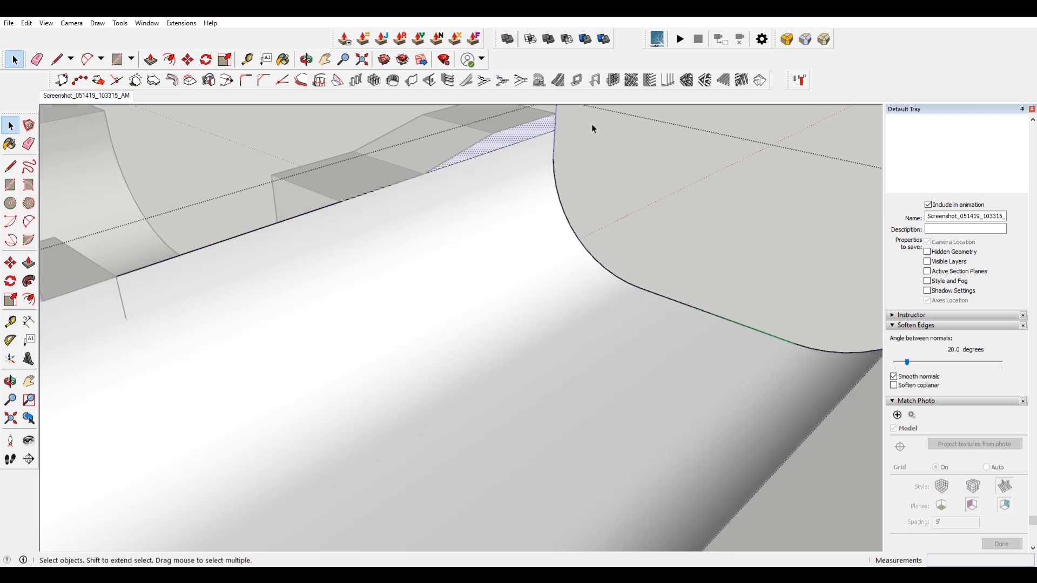
{"action": "key", "text": "e"}
{"action": "left_click", "coordinate": [531, 137]}
{"action": "key", "text": "space"}
Return to the Match Photo view and copy the deck's end edge over to the raised block's corner to split the deck.
{"action": "scroll", "coordinate": [574, 169], "scroll_direction": "down", "scroll_amount": 6}
{"action": "left_click", "coordinate": [636, 140]}
{"action": "mouse_move", "coordinate": [501, 212]}
{"action": "middle_mouse_down"}
{"action": "mouse_move", "coordinate": [849, 234]}
{"action": "mouse_move", "coordinate": [860, 255]}
{"action": "middle_mouse_up"}
{"action": "middle_click_drag", "start_coordinate": [475, 158], "coordinate": [592, 198], "text": "shift"}
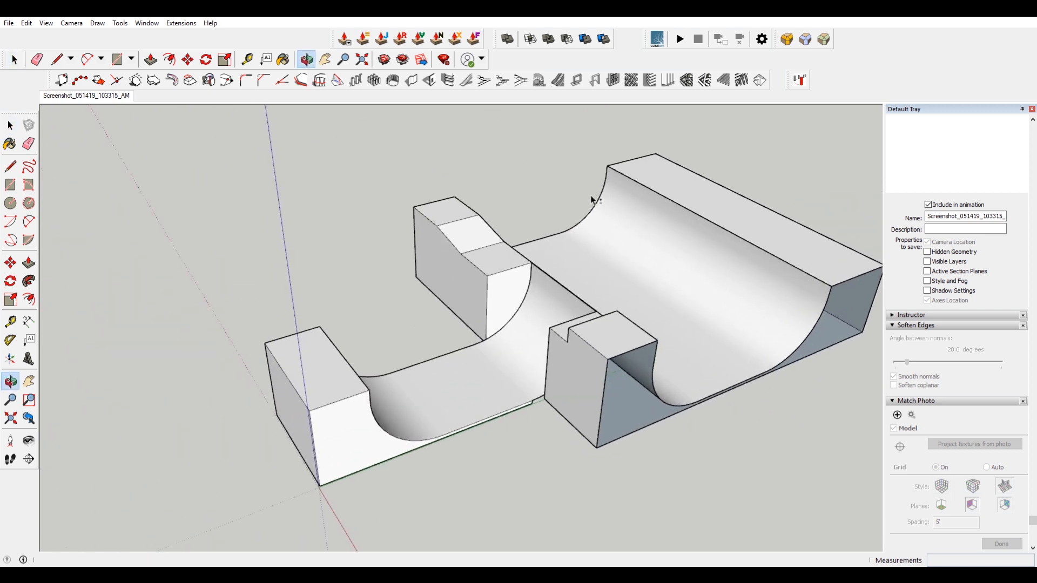
{"action": "left_click", "coordinate": [85, 96]}
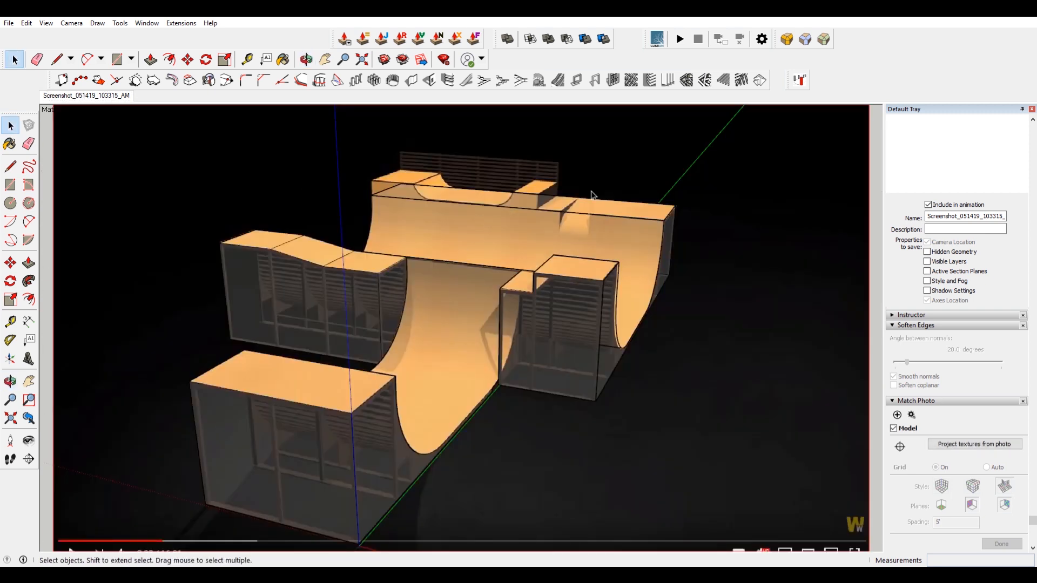
{"action": "scroll", "coordinate": [574, 208], "scroll_direction": "up", "scroll_amount": 3}
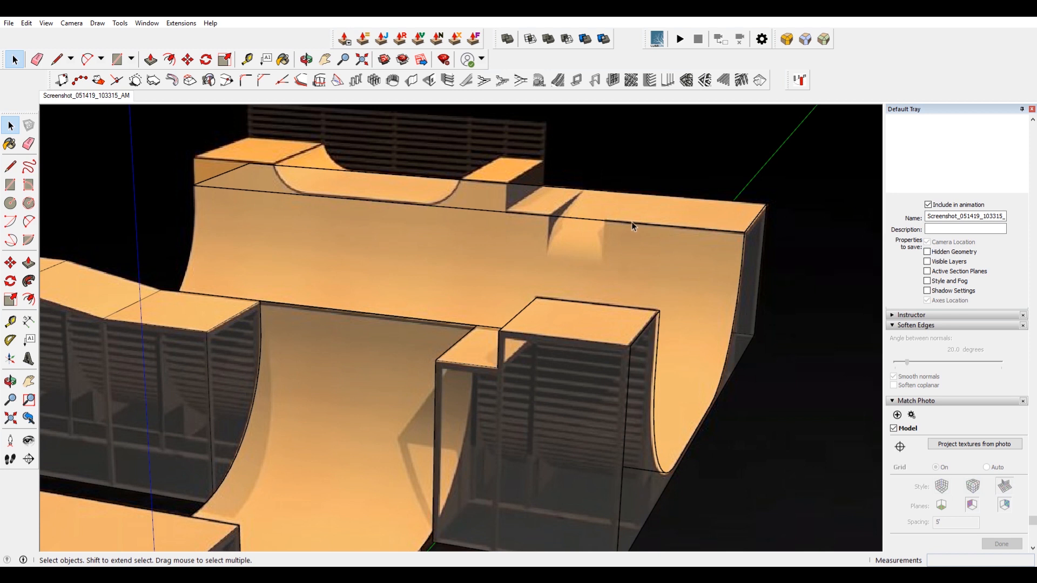
{"action": "scroll", "coordinate": [755, 221], "scroll_direction": "up", "scroll_amount": 2}
{"action": "key", "text": "m"}
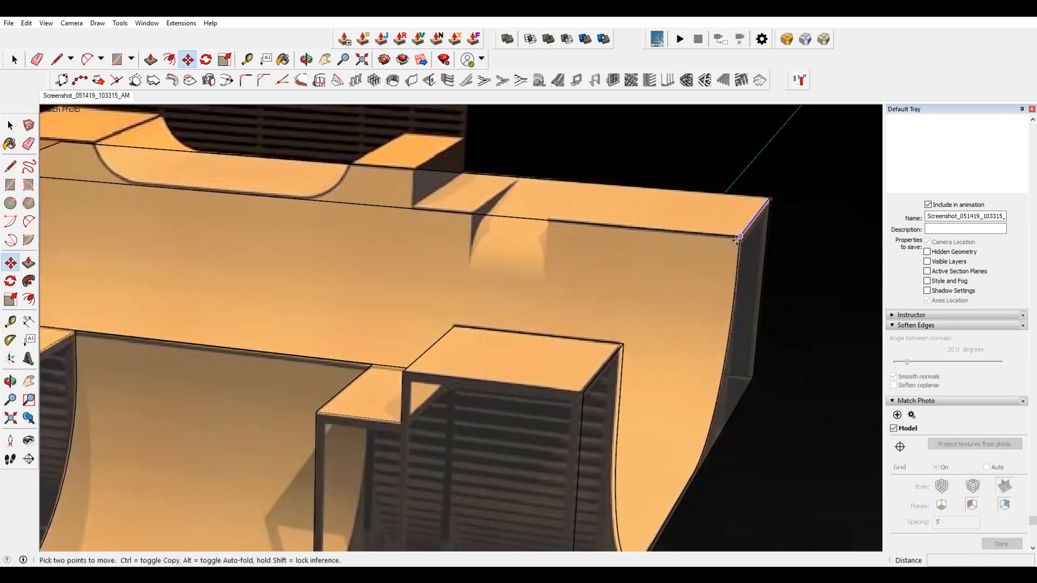
{"action": "left_click", "coordinate": [755, 221]}
{"action": "key", "text": "ctrl"}
{"action": "left_click", "coordinate": [548, 220]}
{"action": "key", "text": "ctrl"}
{"action": "left_click", "coordinate": [547, 219]}
{"action": "left_click", "coordinate": [421, 207]}
{"action": "key", "text": "ctrl"}
{"action": "left_click", "coordinate": [421, 207]}
{"action": "left_click", "coordinate": [315, 199]}
{"action": "middle_click_drag", "start_coordinate": [316, 200], "coordinate": [619, 275], "text": "shift"}
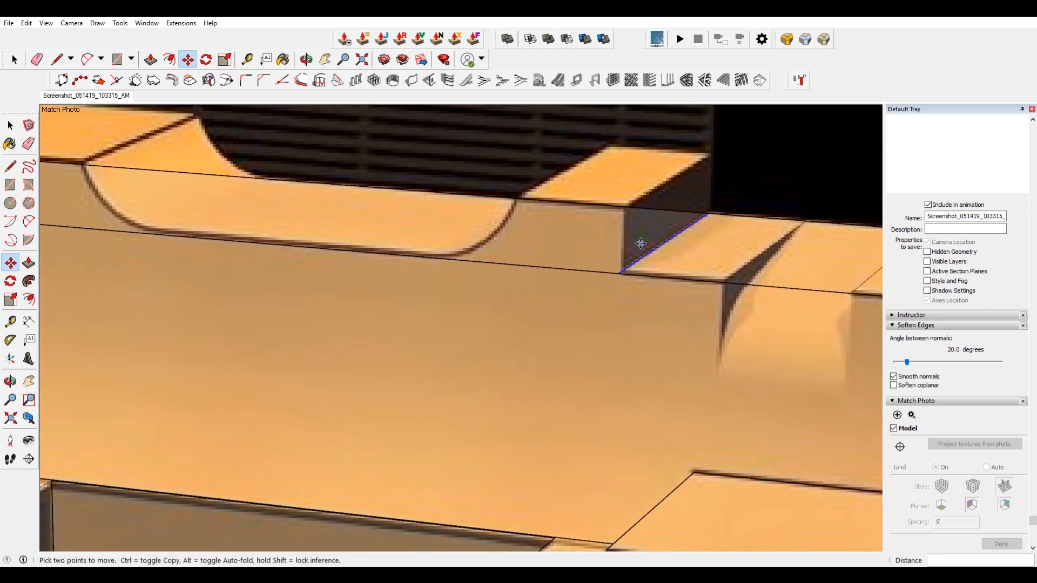
Push/pull the split back section of the deck up to the top of the raised block.
{"action": "key", "text": "space"}
{"action": "left_click", "coordinate": [551, 249]}
{"action": "scroll", "coordinate": [551, 249], "scroll_direction": "down", "scroll_amount": 1}
{"action": "key", "text": "p"}
{"action": "left_click", "coordinate": [551, 250]}
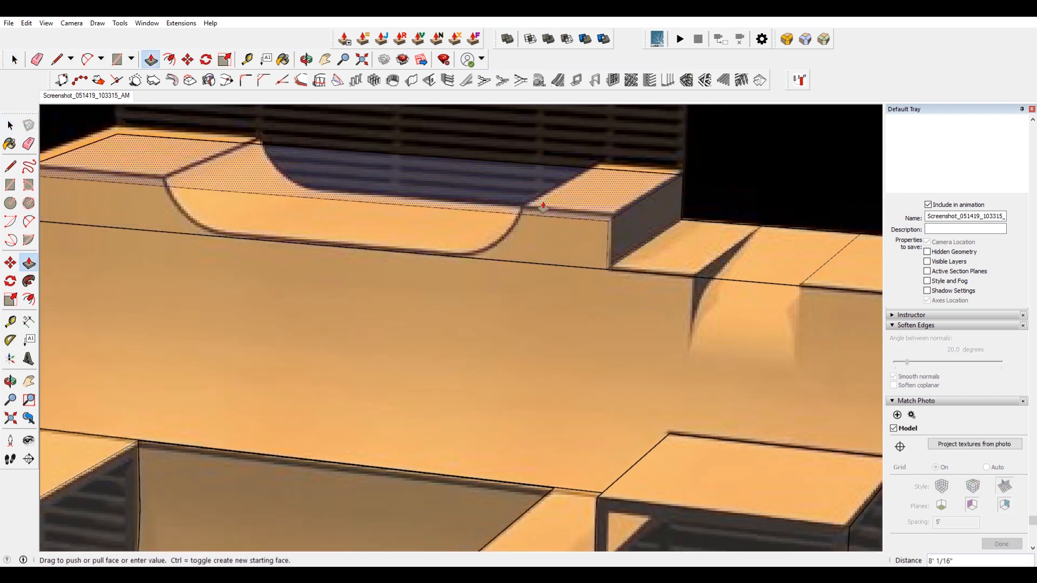
{"action": "left_click", "coordinate": [542, 202]}
Draw a 2 Point Arc tracing the left curve of the photo's bowl cutout in the raised deck.
{"action": "middle_click_drag", "start_coordinate": [303, 204], "coordinate": [484, 234]}
{"action": "key", "text": "r"}
{"action": "key", "text": "a"}
{"action": "left_click", "coordinate": [354, 209]}
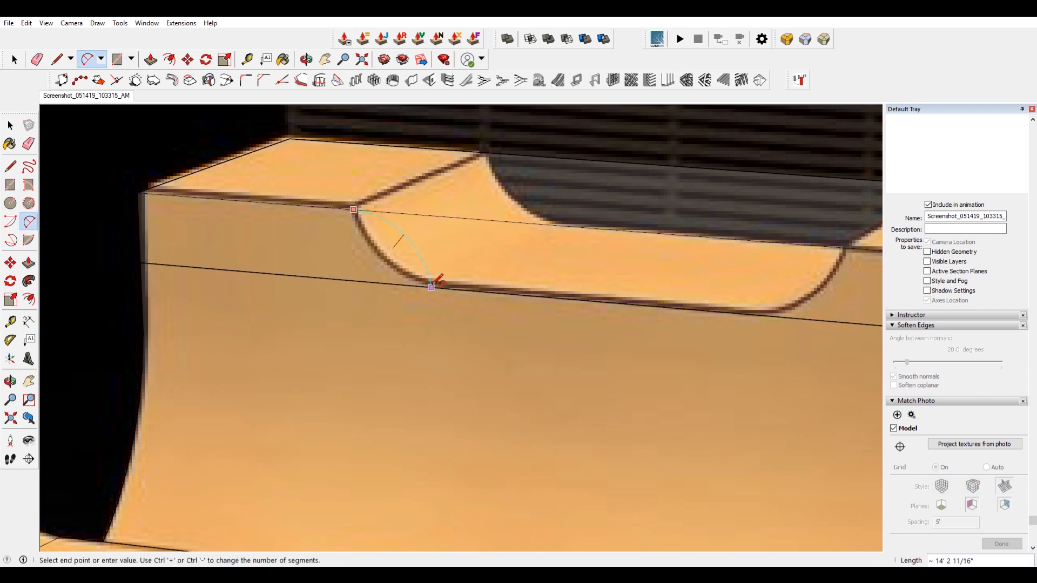
{"action": "left_click", "coordinate": [432, 286]}
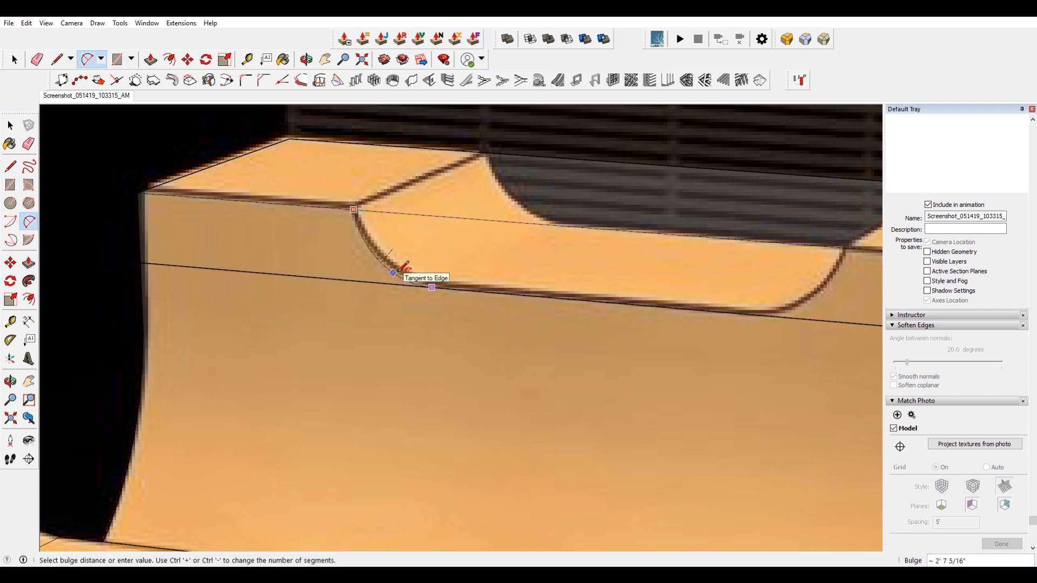
{"action": "left_click", "coordinate": [401, 269]}
{"action": "left_click", "coordinate": [353, 209]}
{"action": "left_click", "coordinate": [440, 287]}
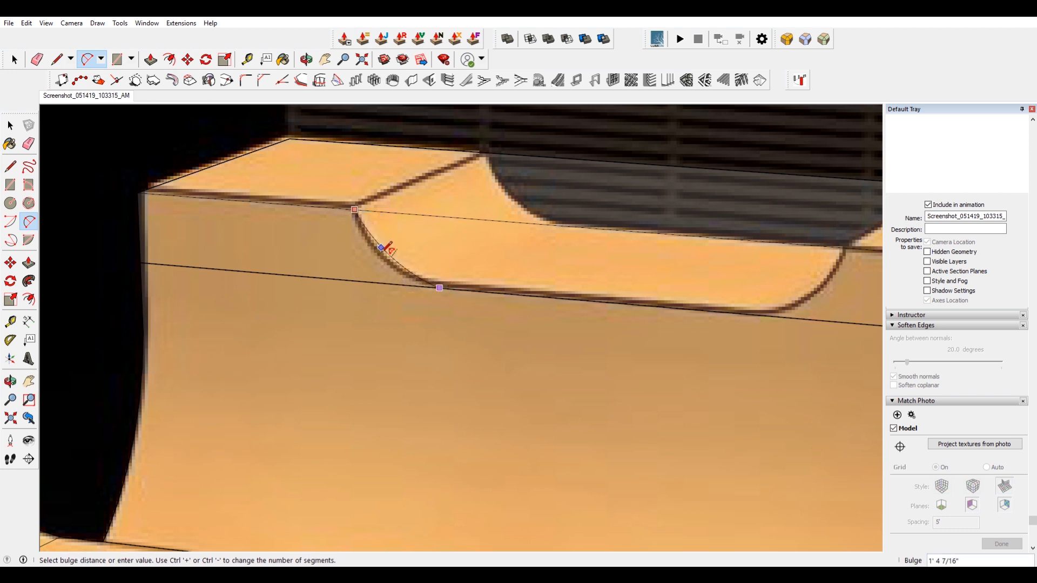
{"action": "left_click", "coordinate": [379, 255]}
{"action": "left_click", "coordinate": [355, 209]}
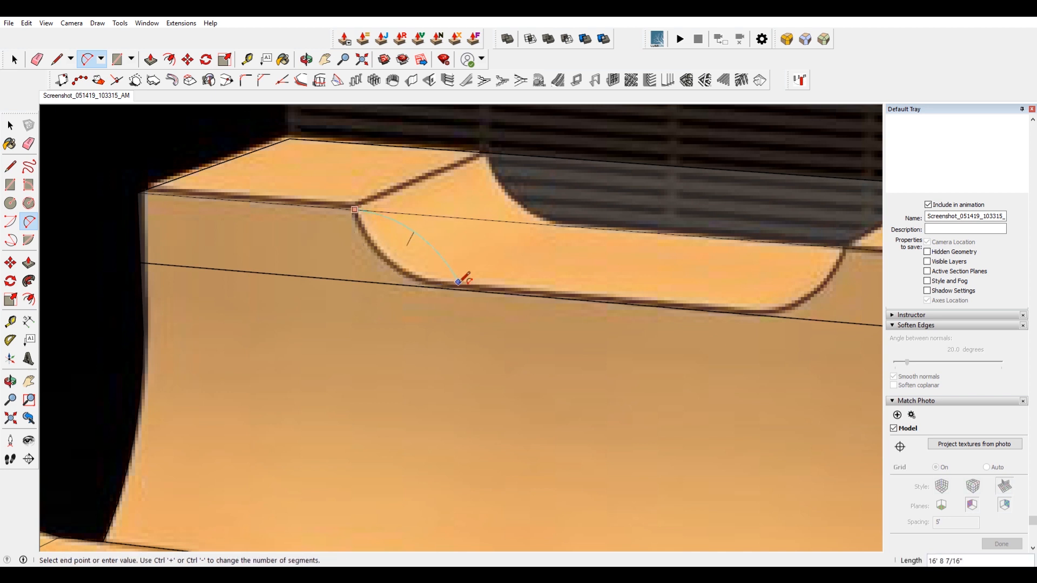
{"action": "left_click", "coordinate": [463, 290]}
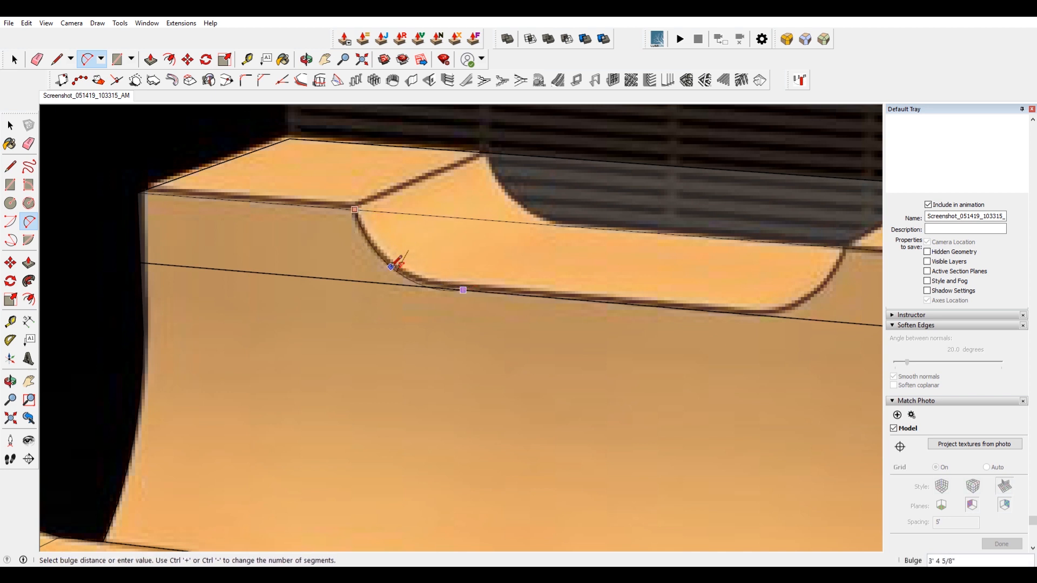
{"action": "middle_click_drag", "start_coordinate": [409, 258], "coordinate": [371, 290]}
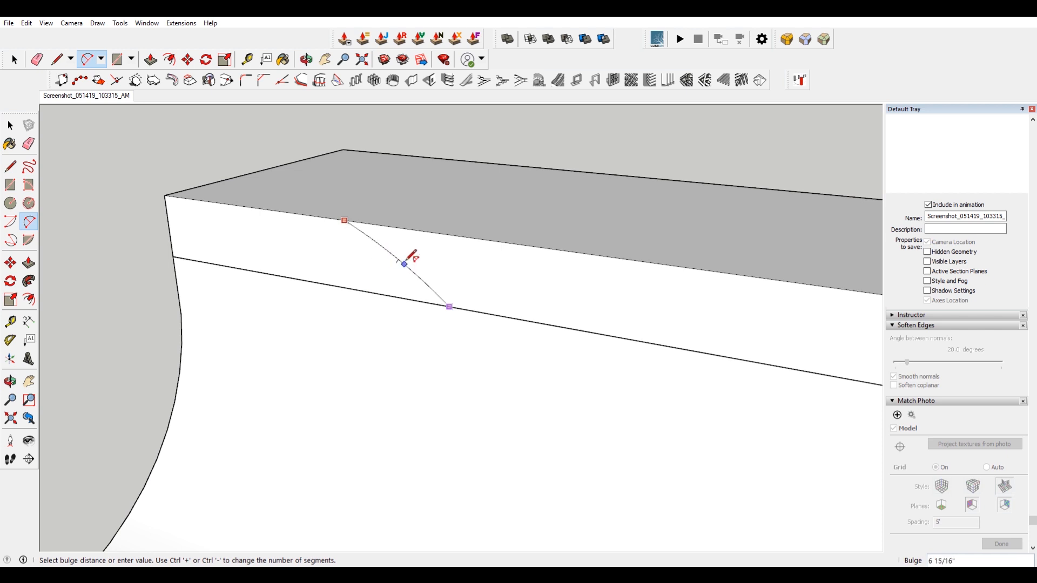
{"action": "left_click", "coordinate": [93, 96]}
{"action": "scroll", "coordinate": [425, 201], "scroll_direction": "up", "scroll_amount": 5}
{"action": "scroll", "coordinate": [439, 184], "scroll_direction": "up", "scroll_amount": 6}
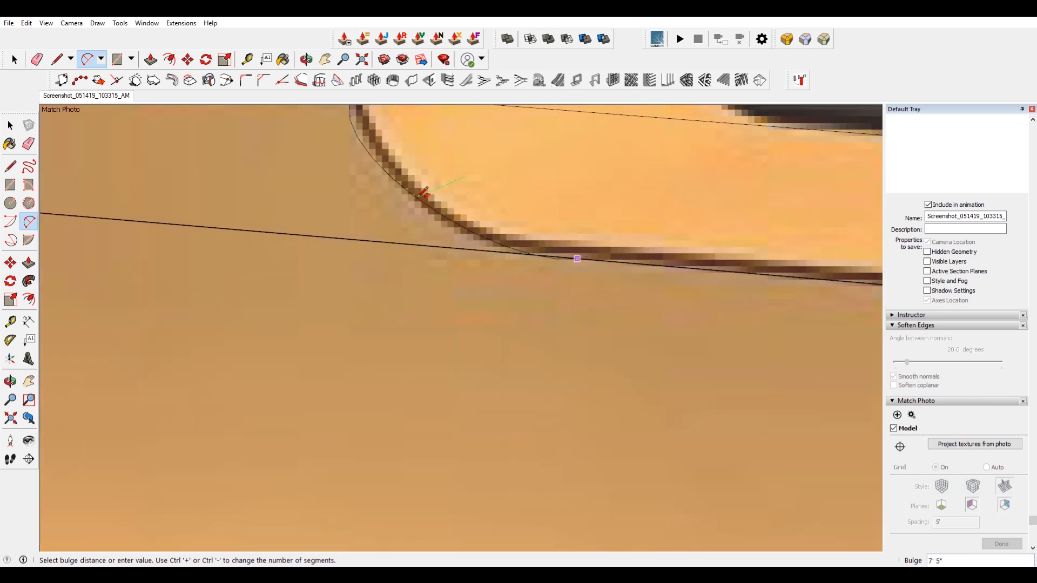
{"action": "scroll", "coordinate": [449, 212], "scroll_direction": "down", "scroll_amount": 1}
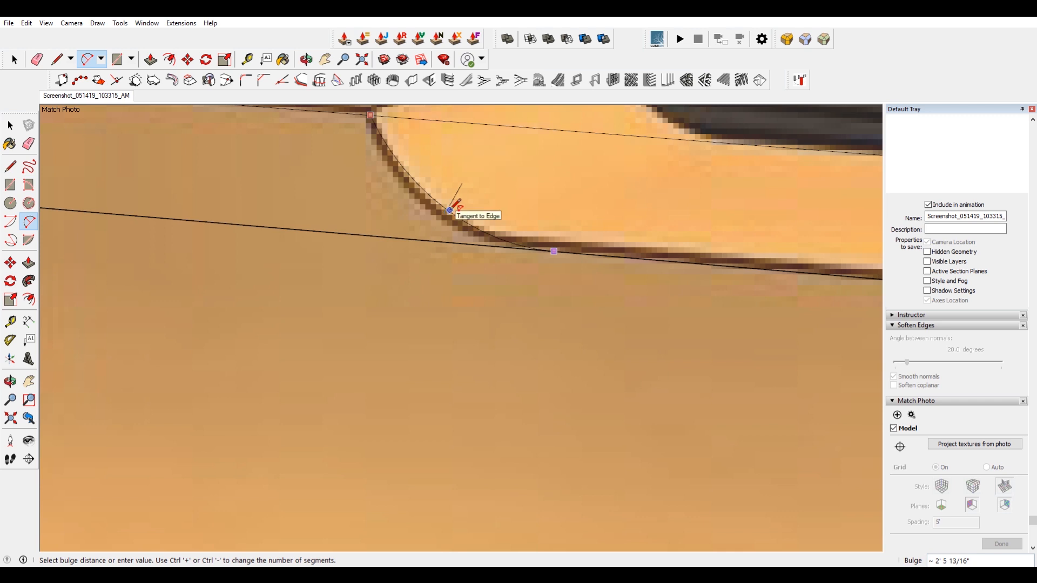
{"action": "left_click", "coordinate": [450, 210]}
{"action": "scroll", "coordinate": [459, 216], "scroll_direction": "down", "scroll_amount": 5}
Move a copy of the arc toward the middle of the cutout and soften it.
{"action": "key", "text": "space"}
{"action": "left_click", "coordinate": [454, 225]}
{"action": "scroll", "coordinate": [454, 225], "scroll_direction": "down", "scroll_amount": 2}
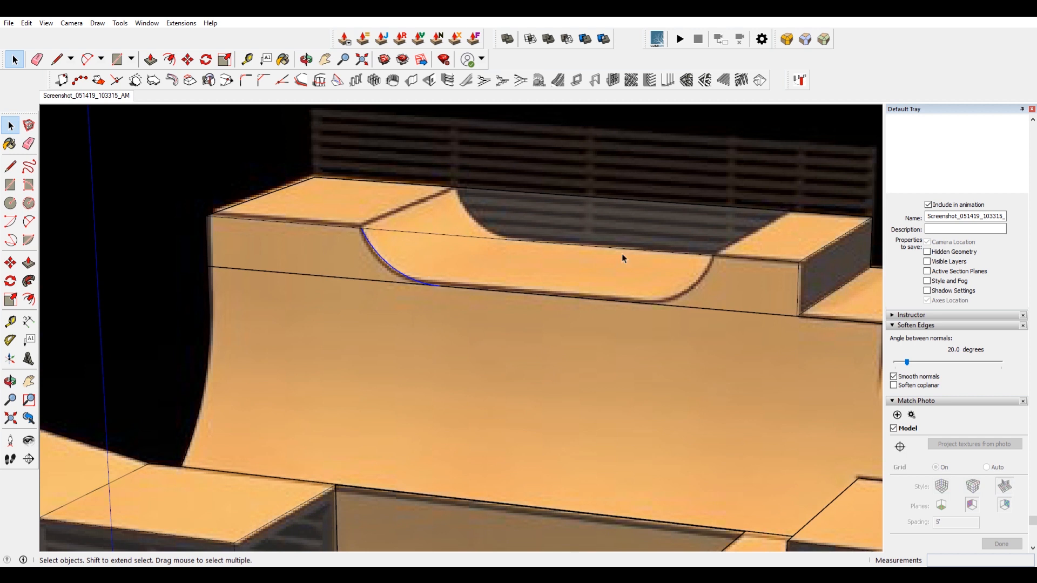
{"action": "key", "text": "m"}
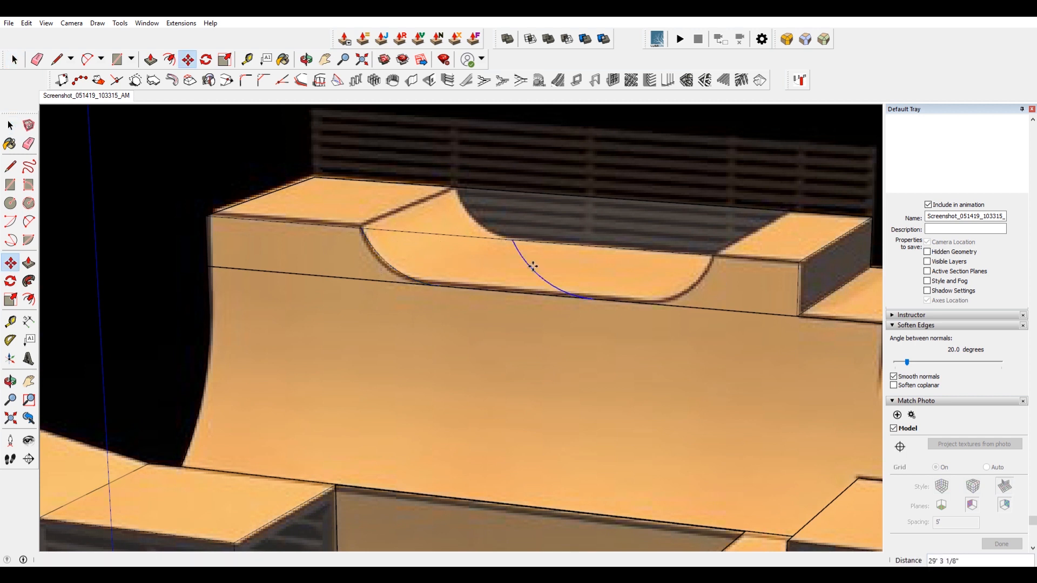
{"action": "key", "text": "space"}
{"action": "right_click", "coordinate": [535, 271]}
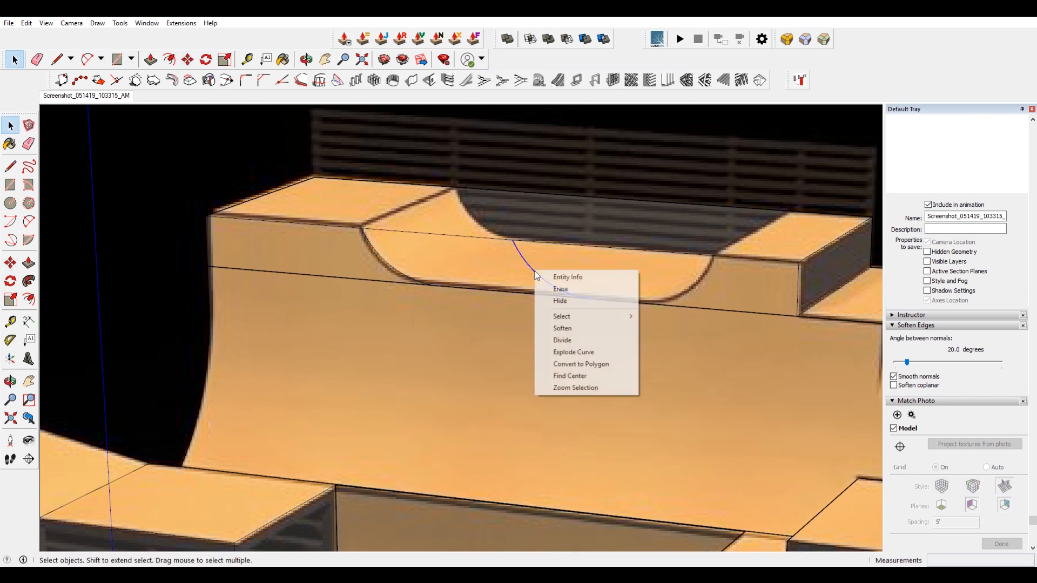
{"action": "left_click", "coordinate": [604, 327]}
Draw a vertical line from the arc's lower end up to the deck's top edge to close the face.
{"action": "key", "text": "l"}
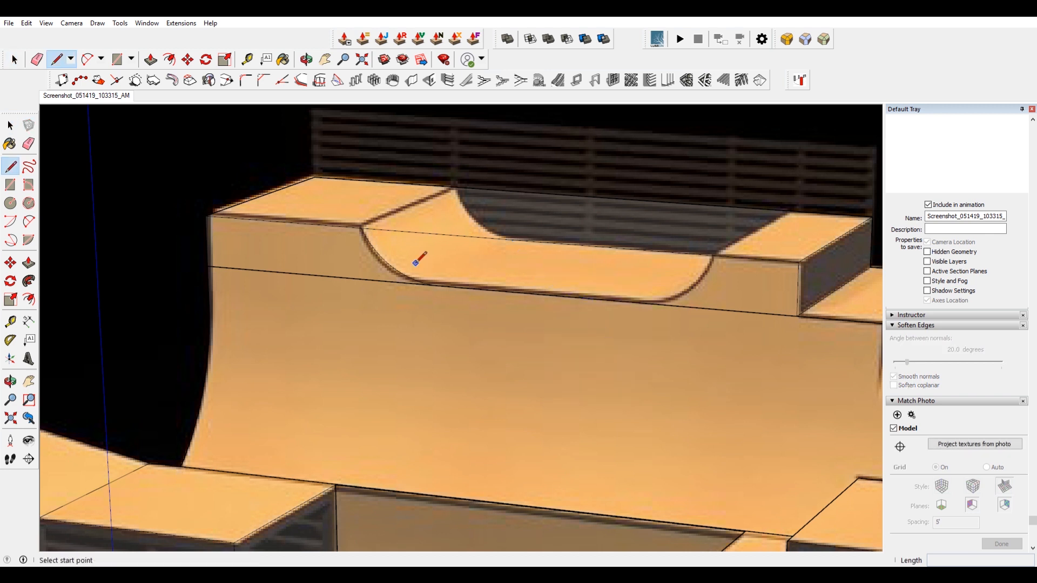
{"action": "left_click", "coordinate": [431, 285]}
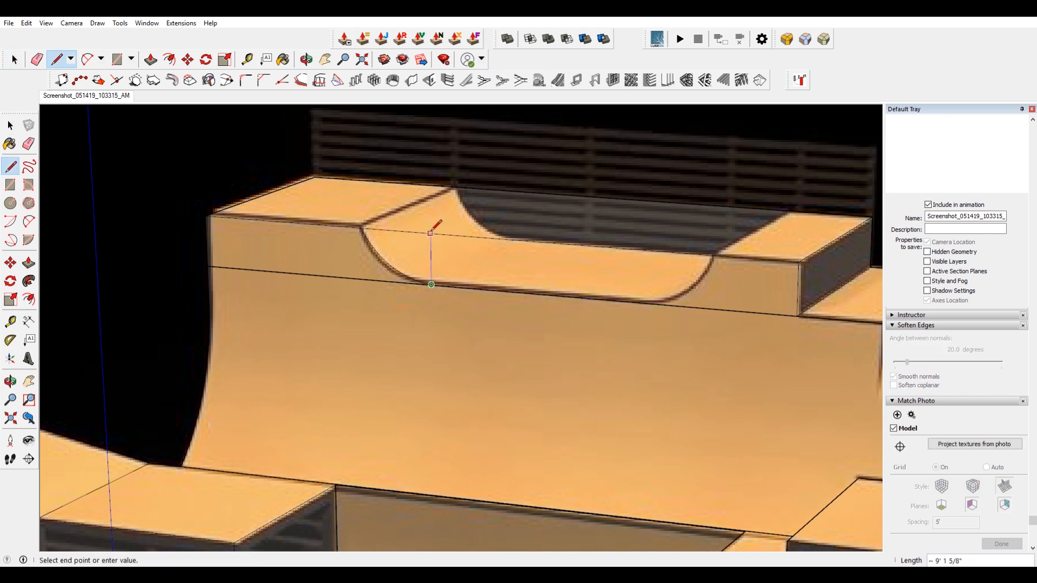
{"action": "key", "text": "space"}
Copy the new curved cutout face across to the right side of the cutout.
{"action": "left_click", "coordinate": [407, 252]}
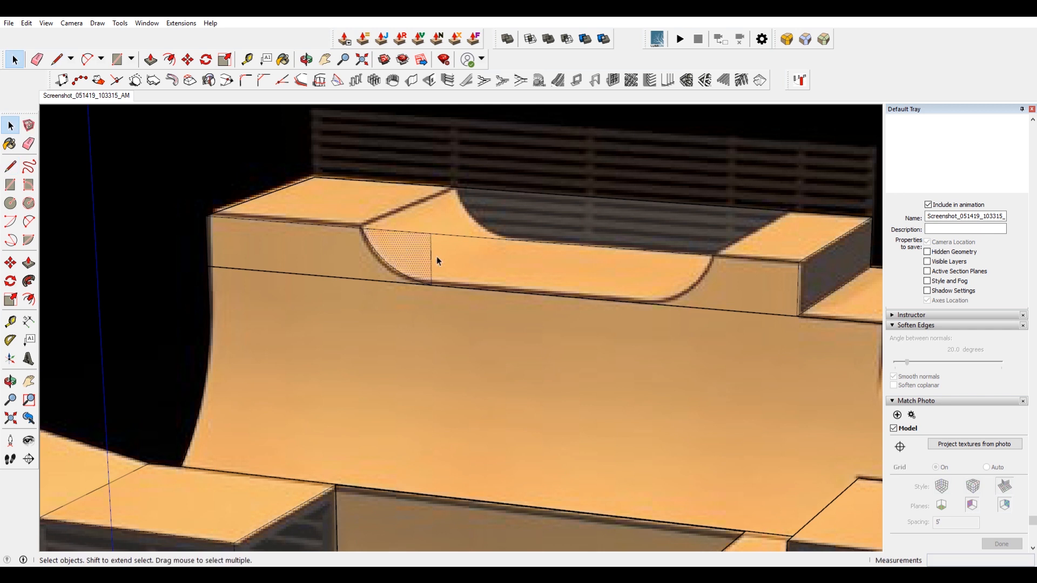
{"action": "key", "text": "m"}
{"action": "left_click", "coordinate": [430, 233]}
{"action": "left_click", "coordinate": [621, 249]}
{"action": "key", "text": "space"}
Flip the copied cutout face along the red direction and move it to the right end of the cutout.
{"action": "right_click", "coordinate": [609, 263]}
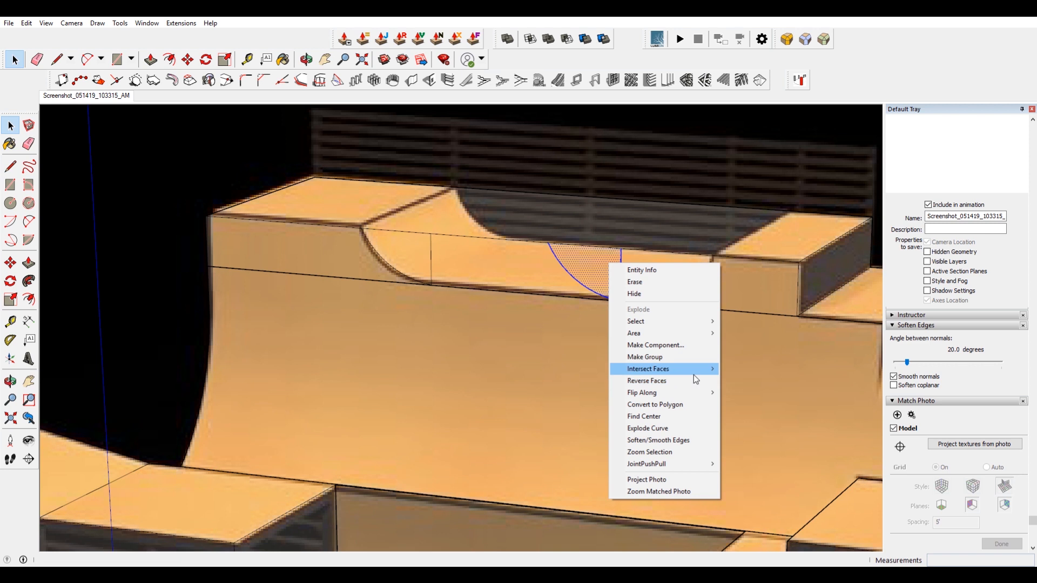
{"action": "mouse_move", "coordinate": [698, 396]}
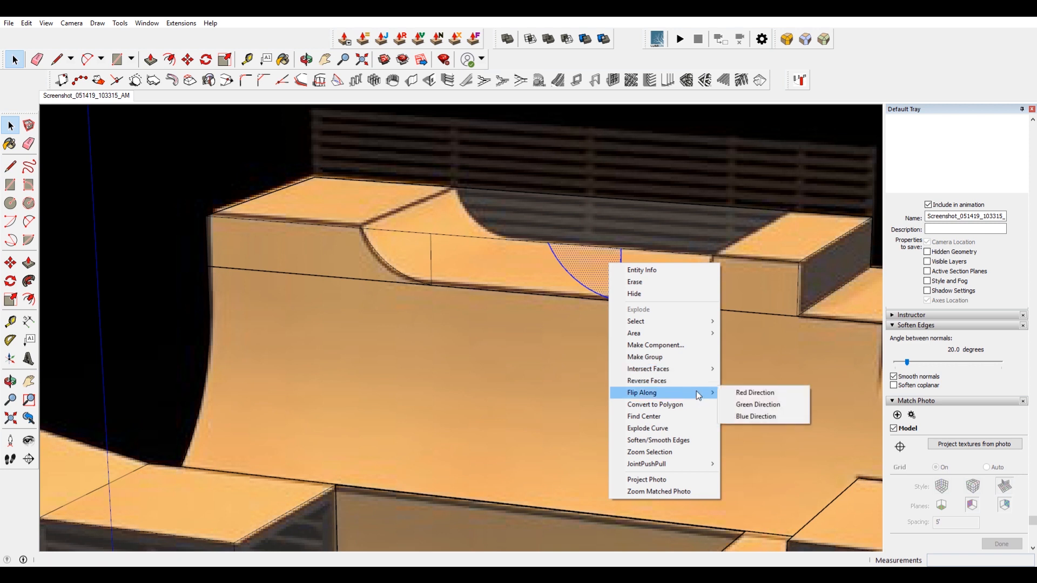
{"action": "left_click", "coordinate": [754, 394]}
{"action": "key", "text": "m"}
{"action": "left_click", "coordinate": [620, 248]}
{"action": "left_click", "coordinate": [715, 260]}
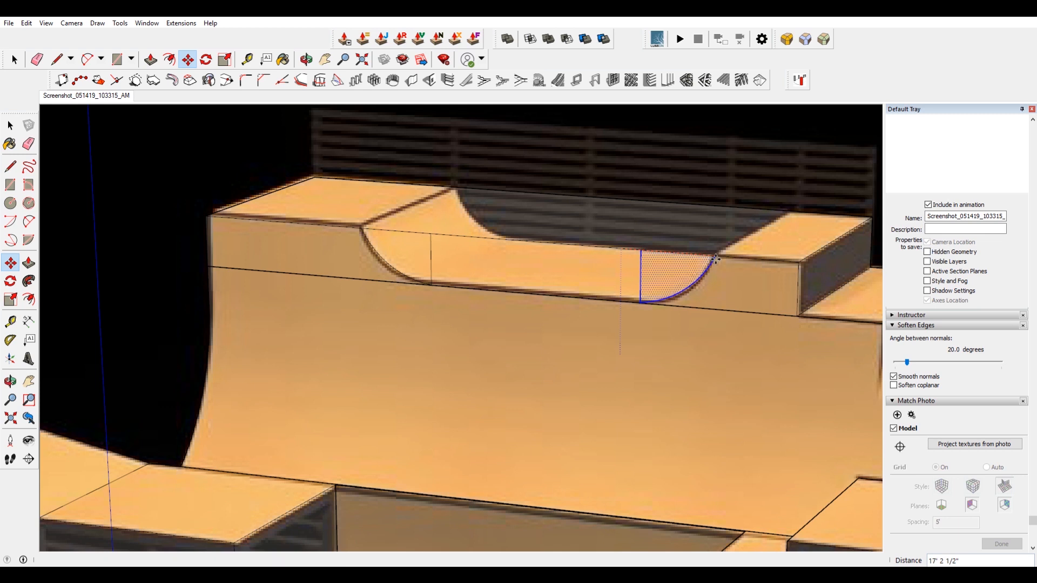
Erase the leftover edges crossing the middle of the cutout face.
{"action": "key", "text": "space"}
{"action": "key", "text": "r"}
{"action": "key", "text": "space"}
{"action": "key", "text": "e"}
{"action": "key", "text": "space"}
{"action": "left_click", "coordinate": [672, 174]}
{"action": "key", "text": "e"}
{"action": "left_click_drag", "start_coordinate": [650, 269], "coordinate": [432, 250]}
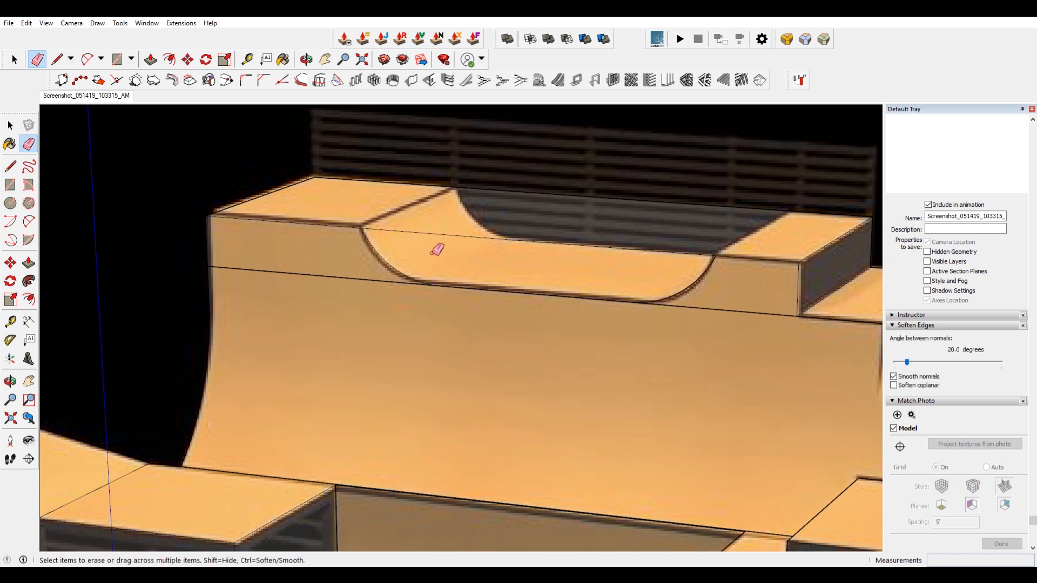
Try pushing the cutout face back through the deck and nudging its curved end face.
{"action": "key", "text": "space"}
{"action": "left_click", "coordinate": [478, 263]}
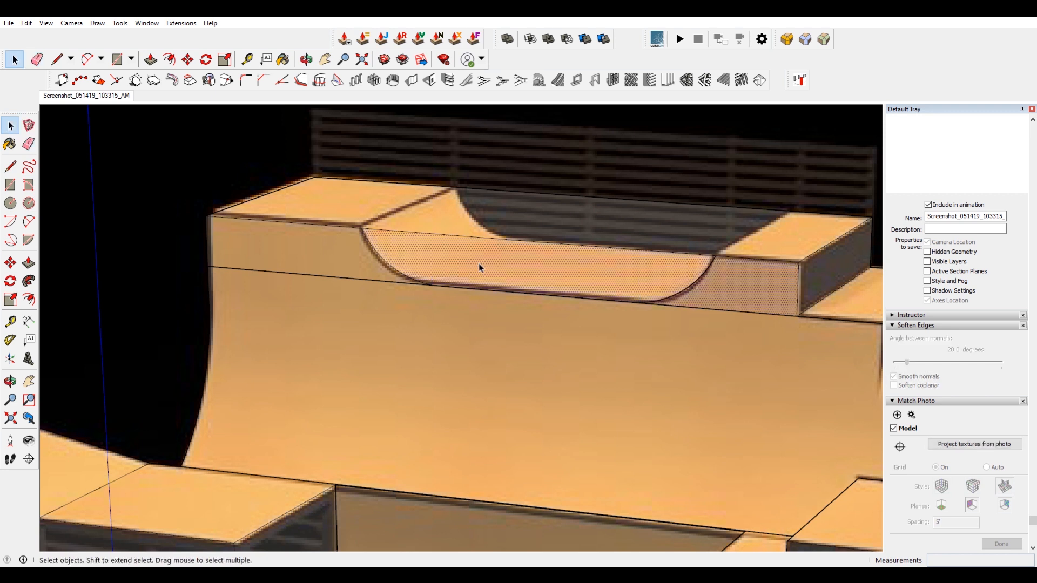
{"action": "key", "text": "p"}
{"action": "left_click", "coordinate": [479, 269]}
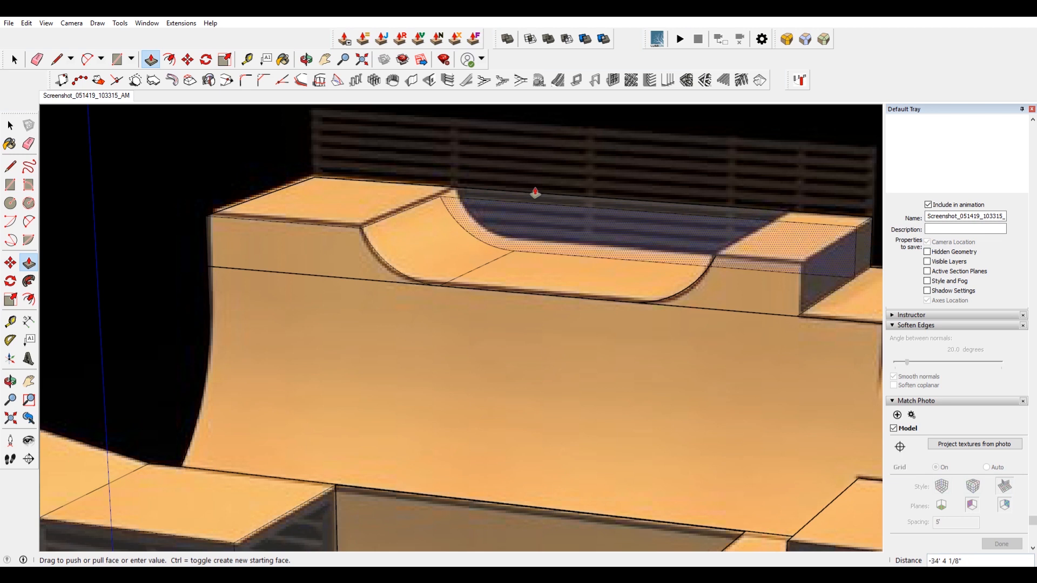
{"action": "scroll", "coordinate": [670, 184], "scroll_direction": "down", "scroll_amount": 5}
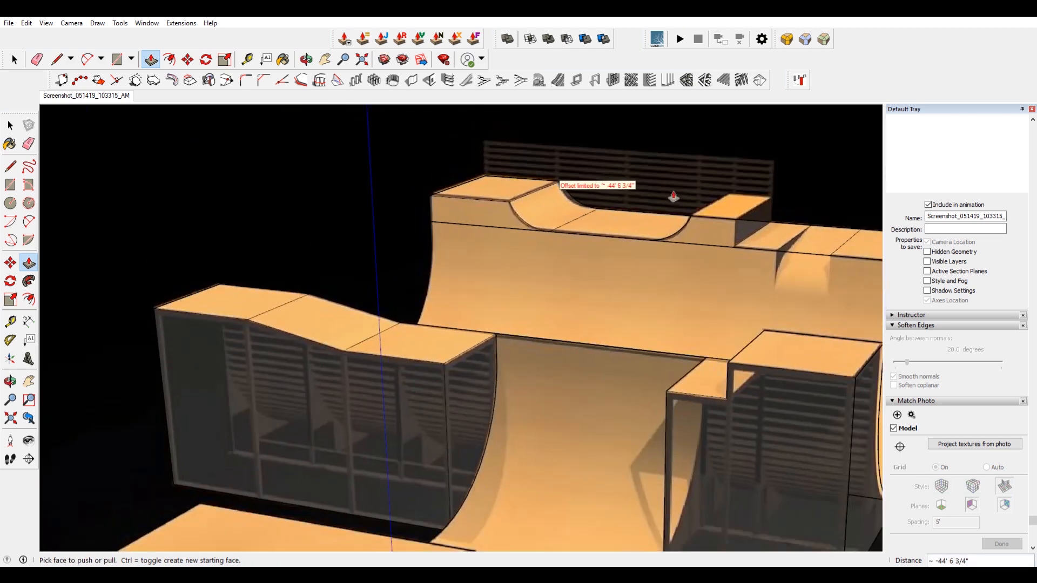
{"action": "scroll", "coordinate": [591, 167], "scroll_direction": "up", "scroll_amount": 3}
{"action": "key", "text": "space"}
{"action": "double_click", "coordinate": [596, 233]}
{"action": "scroll", "coordinate": [661, 249], "scroll_direction": "up", "scroll_amount": 3}
{"action": "key", "text": "m"}
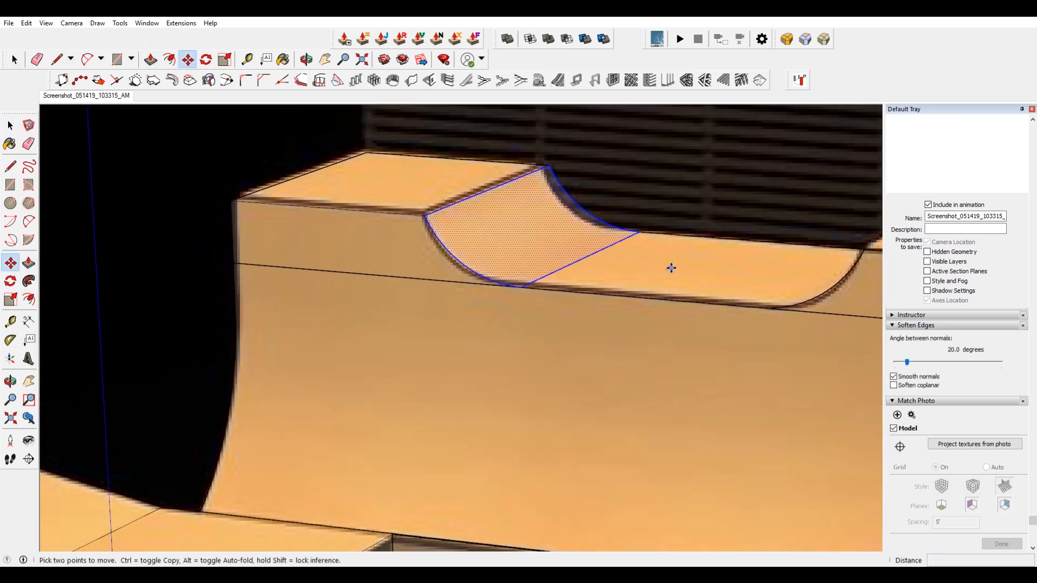
{"action": "left_click", "coordinate": [664, 264]}
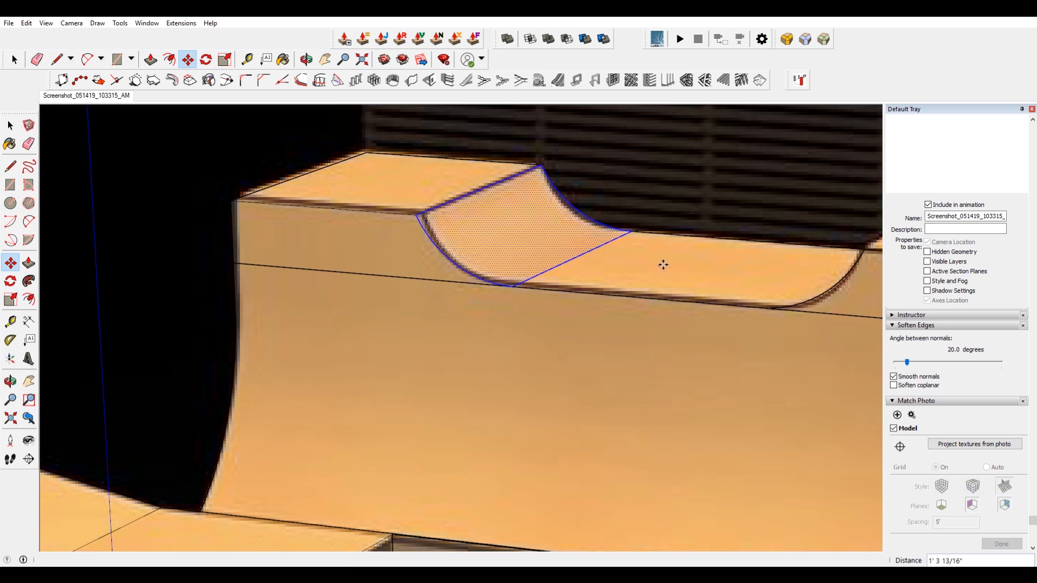
{"action": "scroll", "coordinate": [654, 211], "scroll_direction": "down", "scroll_amount": 3}
{"action": "key", "text": "space"}
{"action": "left_click", "coordinate": [508, 244]}
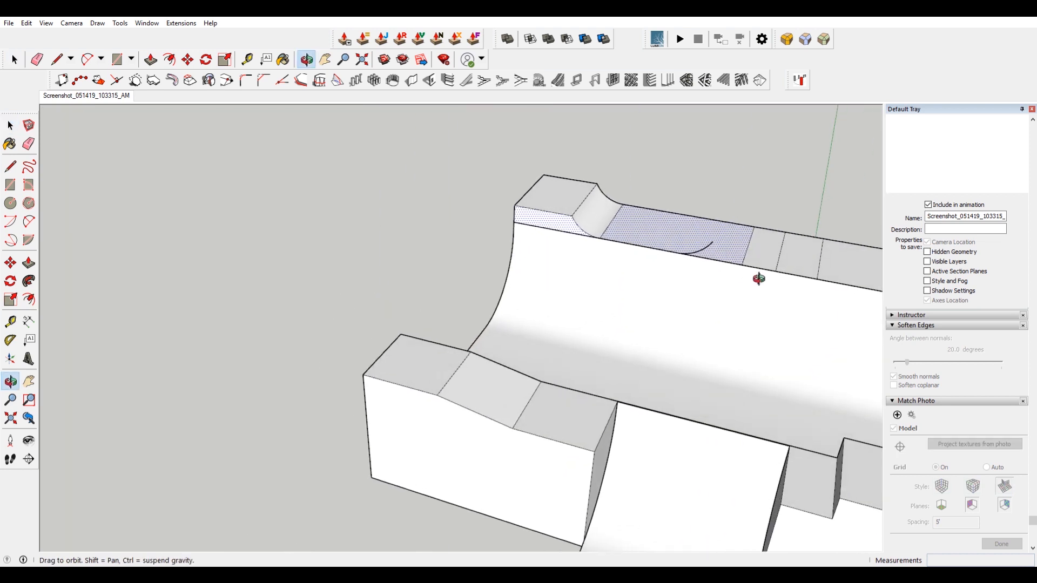
{"action": "scroll", "coordinate": [751, 241], "scroll_direction": "up", "scroll_amount": 5}
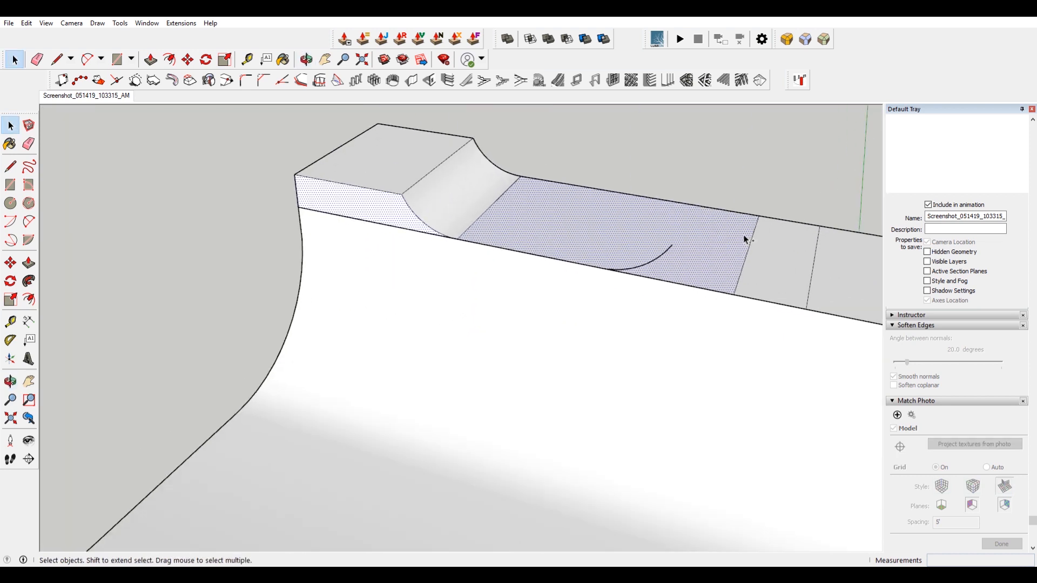
{"action": "key", "text": "ctrl+z"}
Erase the stray vertical edge at the arc's lower end on the deck's back face.
{"action": "scroll", "coordinate": [655, 254], "scroll_direction": "up", "scroll_amount": 3}
{"action": "left_click", "coordinate": [657, 258]}
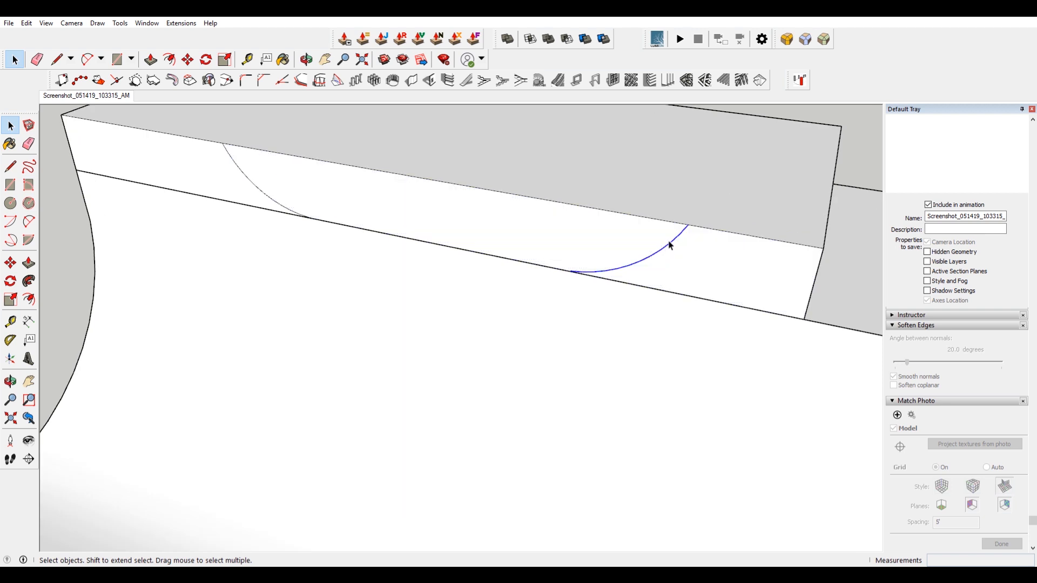
{"action": "left_click", "coordinate": [620, 250]}
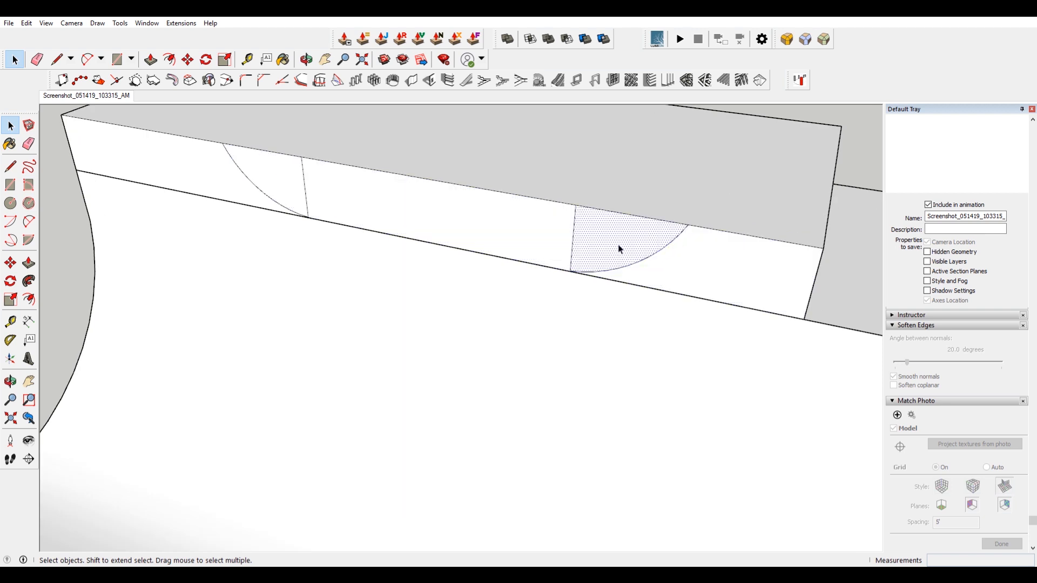
{"action": "left_click", "coordinate": [575, 241]}
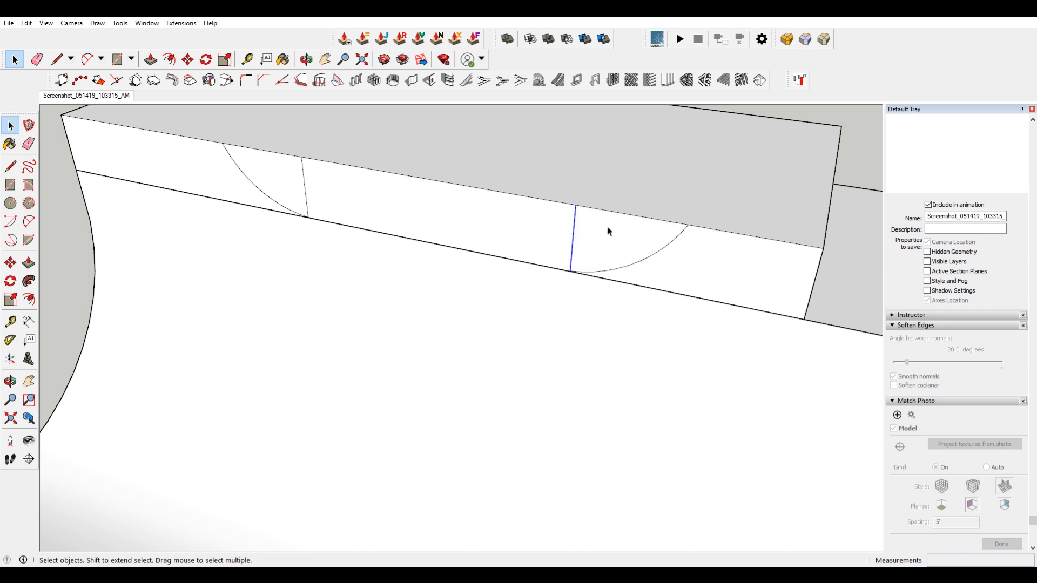
{"action": "key", "text": "o"}
{"action": "left_click_drag", "start_coordinate": [794, 208], "coordinate": [598, 158]}
{"action": "middle_click_drag", "start_coordinate": [598, 159], "coordinate": [607, 251]}
{"action": "left_click", "coordinate": [636, 253]}
{"action": "left_click", "coordinate": [559, 237]}
{"action": "key", "text": "e"}
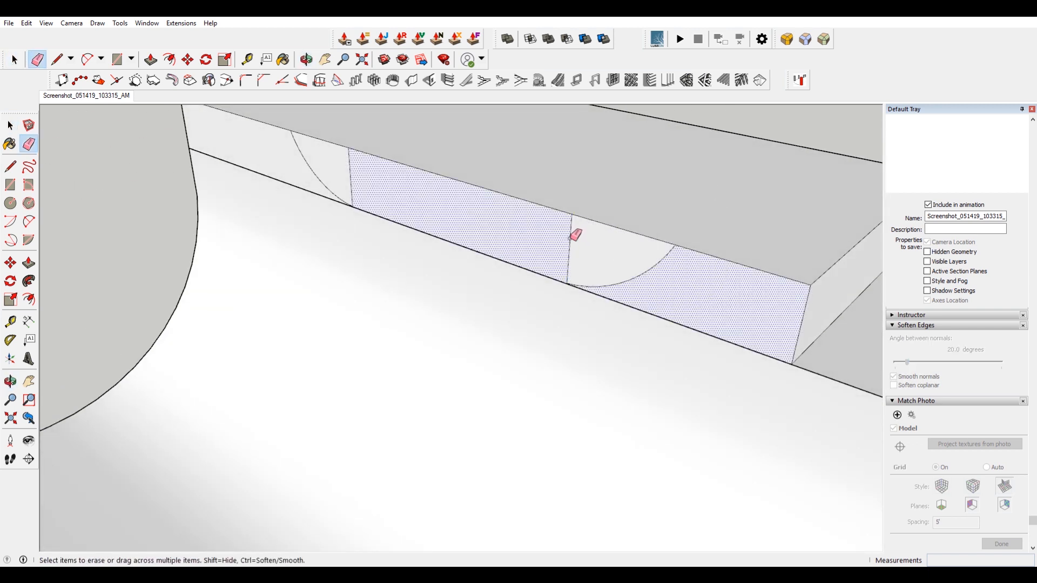
{"action": "scroll", "coordinate": [568, 291], "scroll_direction": "up", "scroll_amount": 8}
{"action": "scroll", "coordinate": [585, 274], "scroll_direction": "down", "scroll_amount": 9}
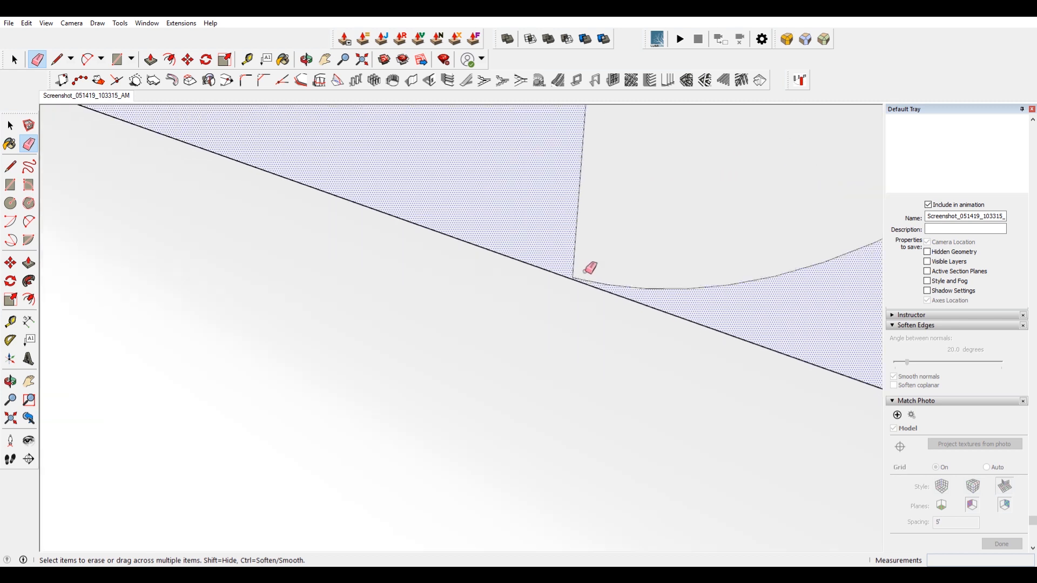
{"action": "left_click", "coordinate": [589, 279]}
Draw a vertical line from the arc's lower end up to the deck's top edge on the back face.
{"action": "key", "text": "space"}
{"action": "scroll", "coordinate": [428, 191], "scroll_direction": "up", "scroll_amount": 3}
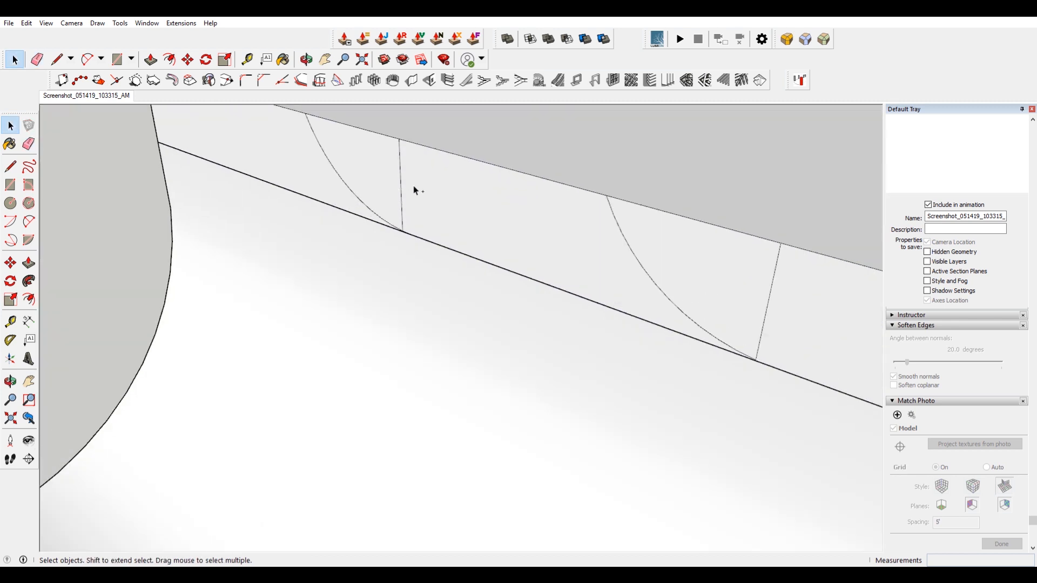
{"action": "left_click", "coordinate": [385, 190]}
{"action": "scroll", "coordinate": [385, 189], "scroll_direction": "up", "scroll_amount": 3}
{"action": "middle_click_drag", "start_coordinate": [385, 189], "coordinate": [598, 220]}
{"action": "scroll", "coordinate": [599, 219], "scroll_direction": "down", "scroll_amount": 3}
{"action": "scroll", "coordinate": [512, 229], "scroll_direction": "up", "scroll_amount": 4}
{"action": "scroll", "coordinate": [502, 248], "scroll_direction": "up", "scroll_amount": 3}
{"action": "key", "text": "l"}
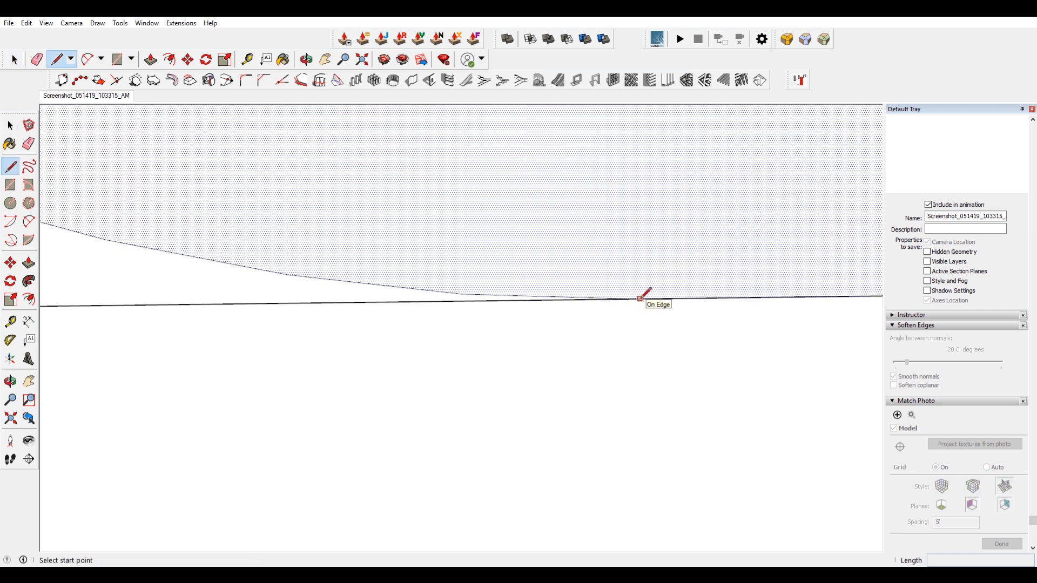
{"action": "left_click", "coordinate": [635, 299]}
{"action": "scroll", "coordinate": [637, 294], "scroll_direction": "down", "scroll_amount": 5}
{"action": "left_click", "coordinate": [642, 222]}
Try copying the back arc face across the deck and flipping it along the red direction.
{"action": "key", "text": "space"}
{"action": "scroll", "coordinate": [582, 265], "scroll_direction": "down", "scroll_amount": 4}
{"action": "middle_click_drag", "start_coordinate": [586, 265], "coordinate": [402, 284], "text": "shift"}
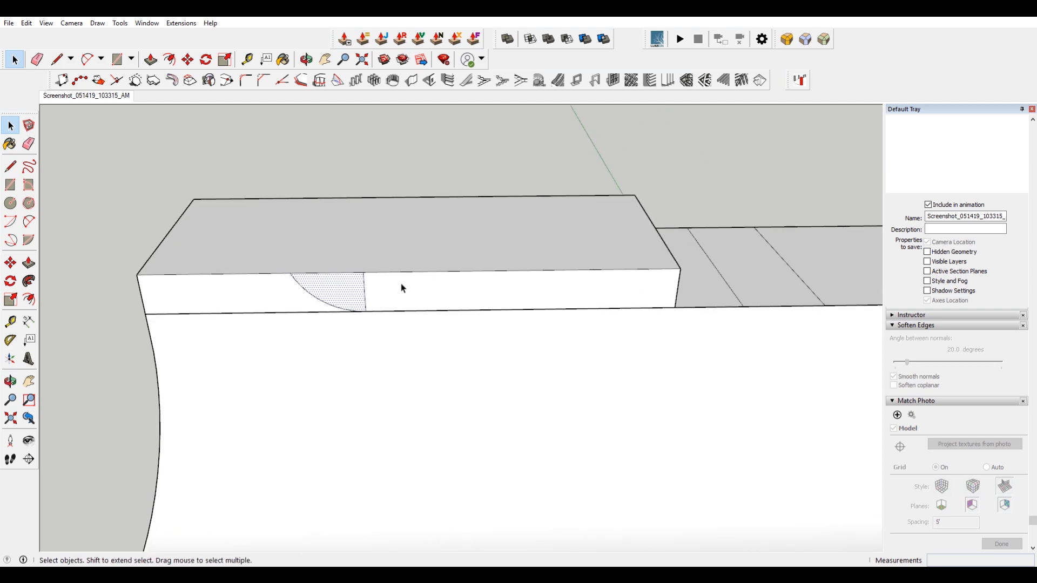
{"action": "scroll", "coordinate": [402, 287], "scroll_direction": "up", "scroll_amount": 2}
{"action": "key", "text": "m"}
{"action": "key", "text": "ctrl"}
{"action": "left_click", "coordinate": [311, 286]}
{"action": "left_click", "coordinate": [540, 285]}
{"action": "key", "text": "space"}
{"action": "right_click", "coordinate": [543, 283]}
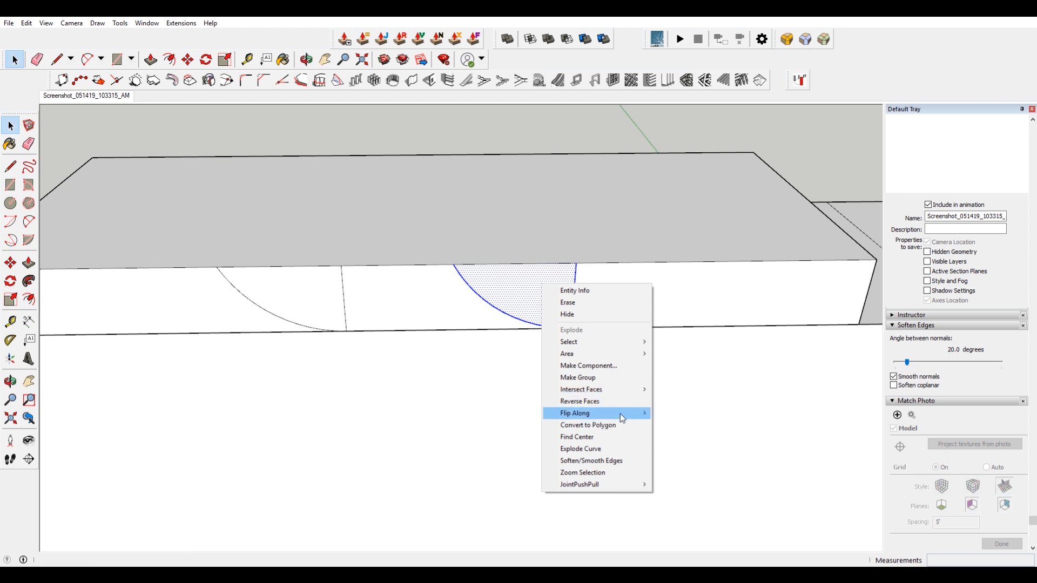
{"action": "mouse_move", "coordinate": [620, 414]}
{"action": "left_click", "coordinate": [697, 425]}
{"action": "key", "text": "ctrl+z"}
{"action": "right_click", "coordinate": [543, 288]}
{"action": "left_click", "coordinate": [512, 281]}
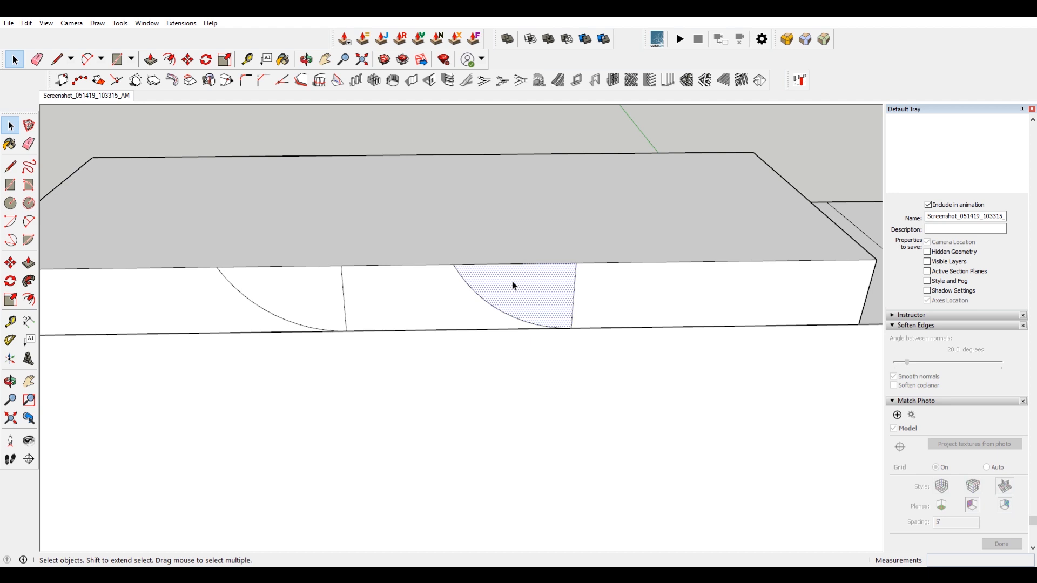
{"action": "right_click", "coordinate": [513, 286]}
{"action": "left_click", "coordinate": [499, 283]}
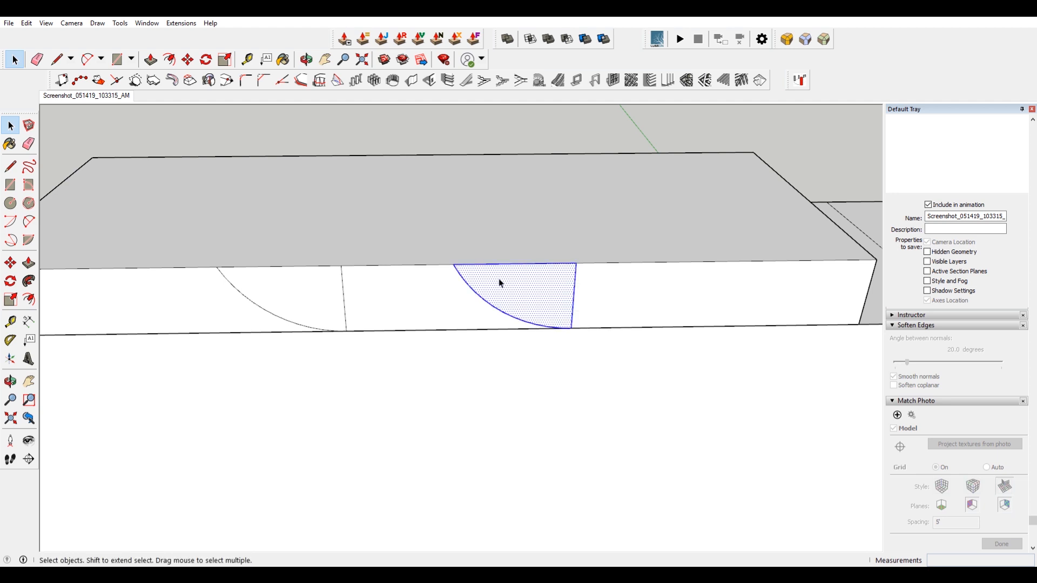
{"action": "right_click", "coordinate": [500, 283]}
{"action": "mouse_move", "coordinate": [584, 414]}
{"action": "left_click", "coordinate": [644, 409]}
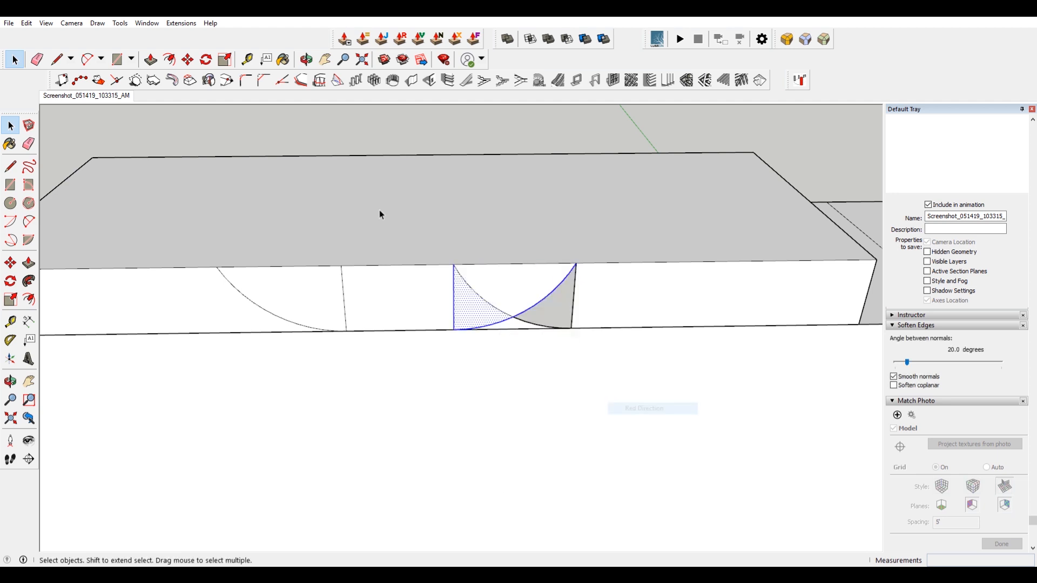
{"action": "key", "text": "ctrl+z"}
{"action": "key", "text": "ctrl+z"}
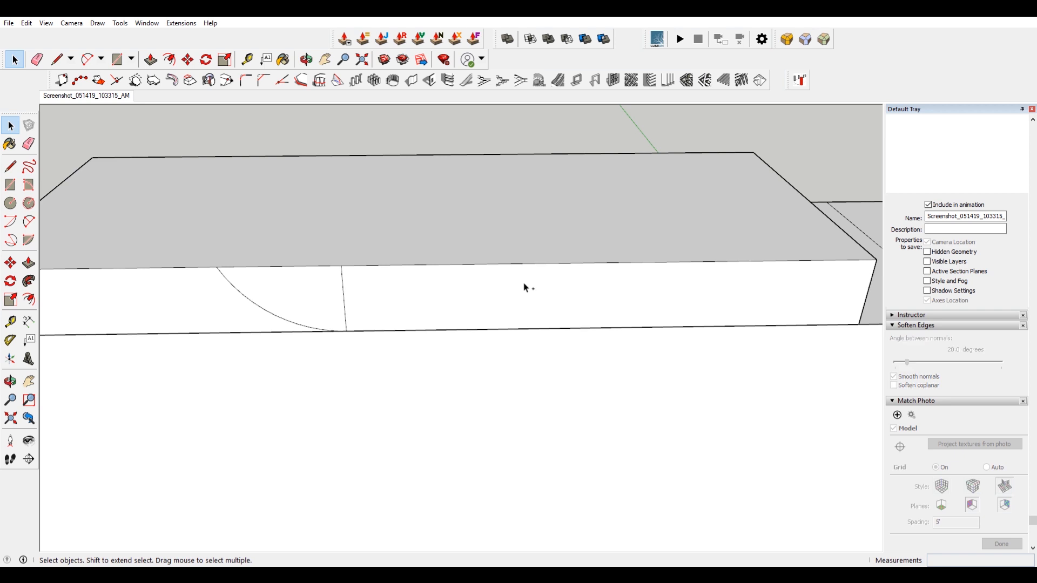
Flip the copied back arc face along the red direction and try moving it.
{"action": "left_click", "coordinate": [525, 284]}
{"action": "right_click", "coordinate": [525, 284]}
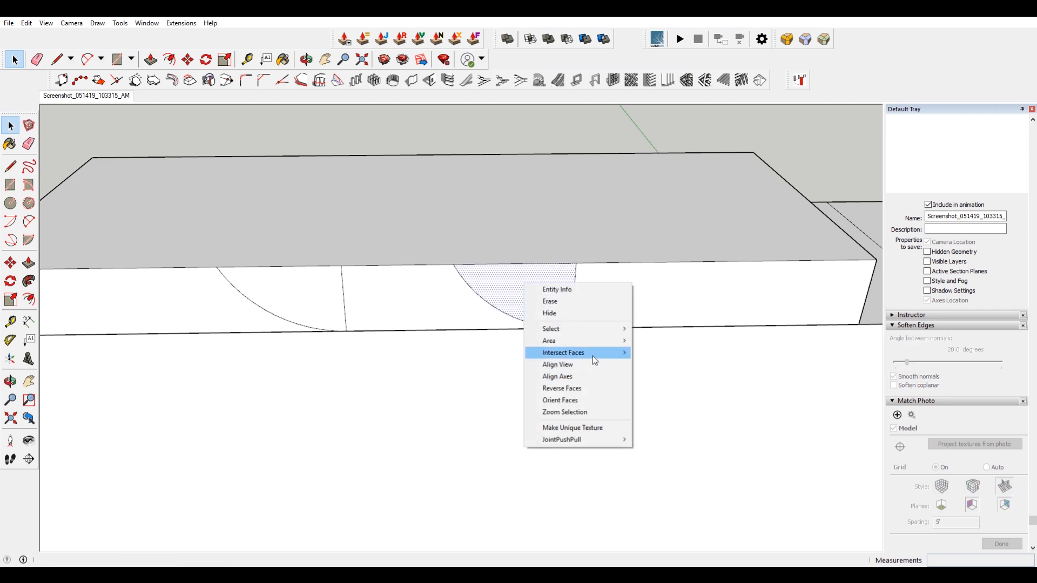
{"action": "mouse_move", "coordinate": [612, 356]}
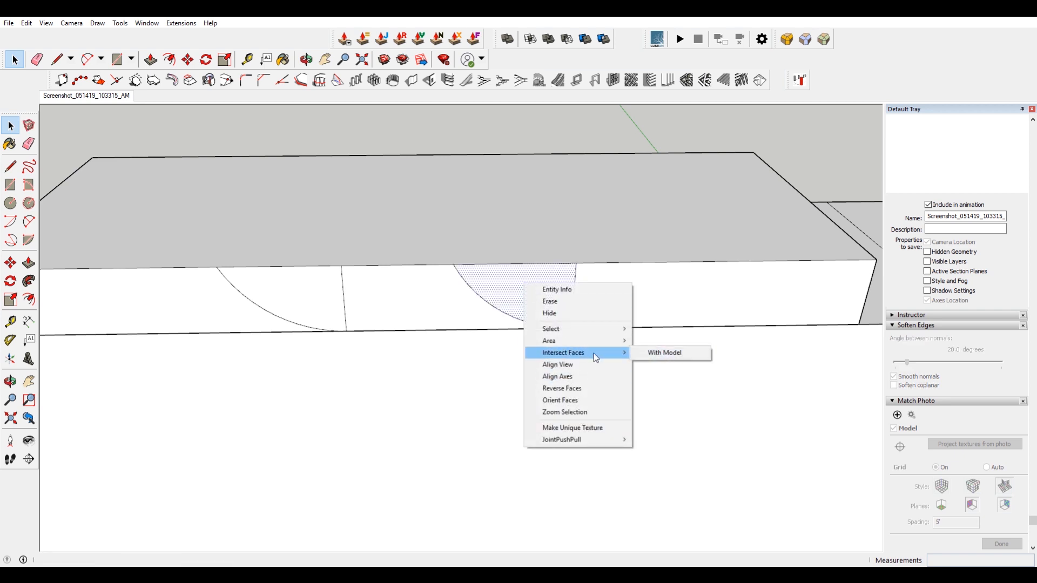
{"action": "double_click", "coordinate": [493, 282]}
{"action": "right_click", "coordinate": [495, 282]}
{"action": "mouse_move", "coordinate": [580, 413]}
{"action": "left_click", "coordinate": [638, 412]}
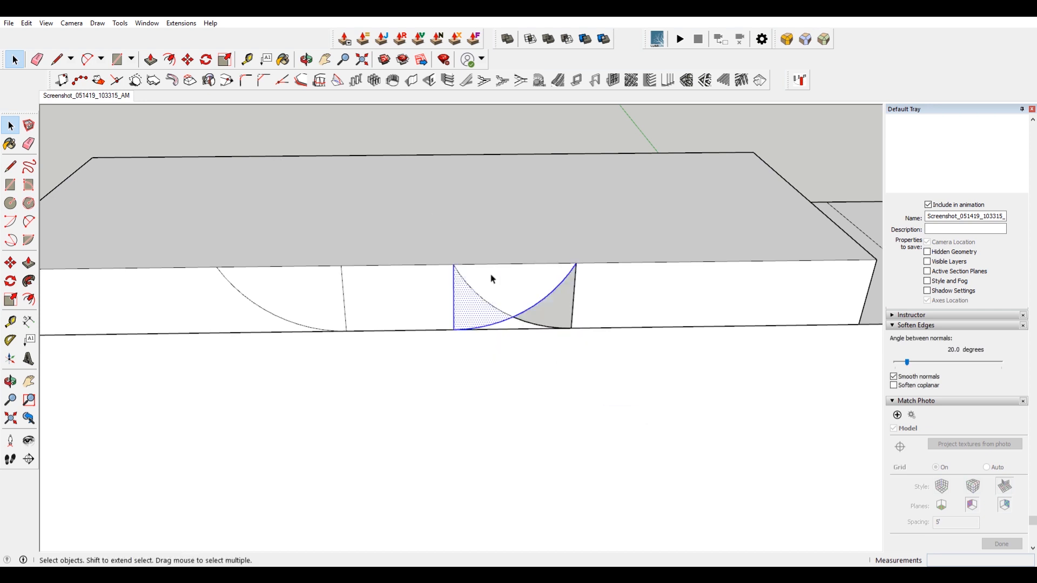
{"action": "key", "text": "m"}
{"action": "left_click", "coordinate": [512, 278]}
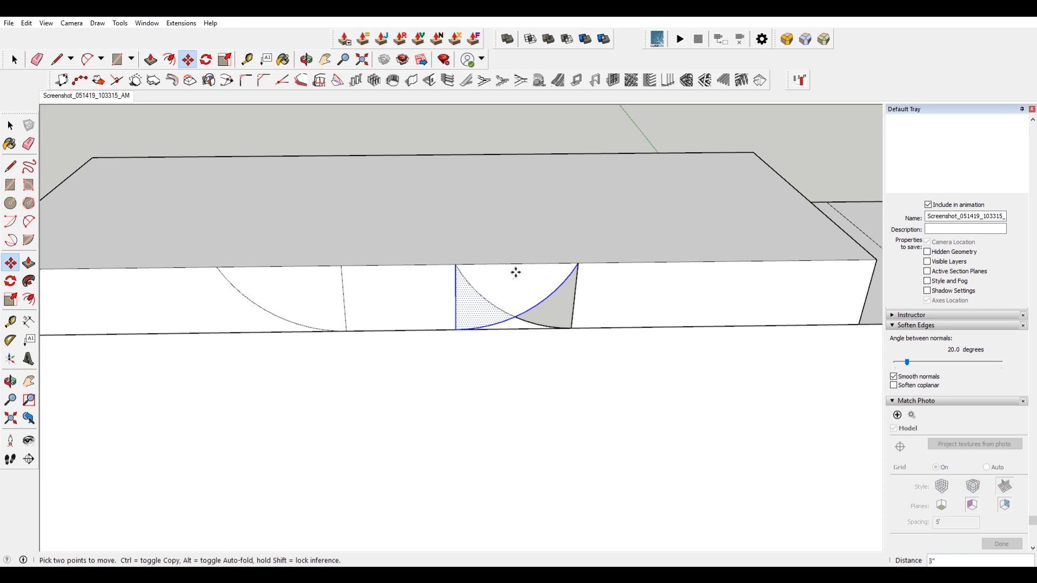
{"action": "scroll", "coordinate": [509, 294], "scroll_direction": "up", "scroll_amount": 3}
{"action": "key", "text": "space"}
Try erasing the overlapping edges of the flipped copy and drawing a closing line.
{"action": "key", "text": "e"}
{"action": "left_click", "coordinate": [502, 324]}
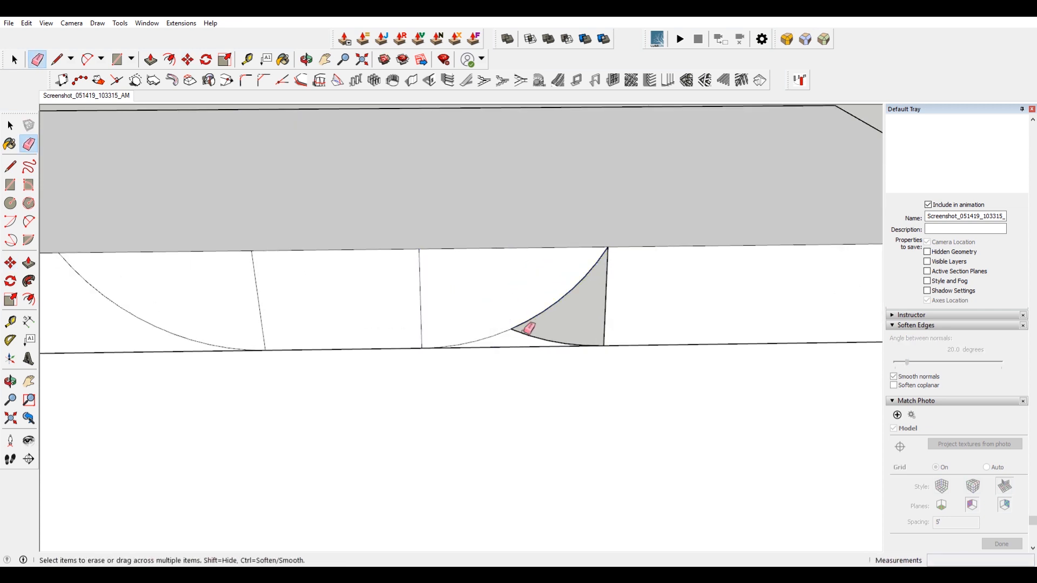
{"action": "left_click", "coordinate": [522, 334]}
{"action": "left_click", "coordinate": [605, 324]}
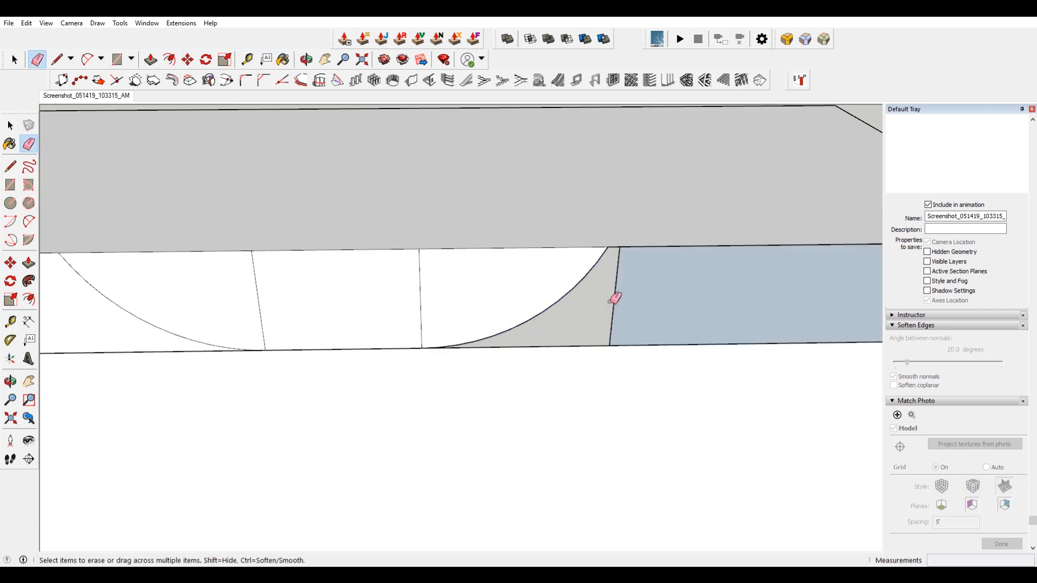
{"action": "left_click", "coordinate": [611, 300]}
{"action": "key", "text": "l"}
{"action": "left_click", "coordinate": [606, 248]}
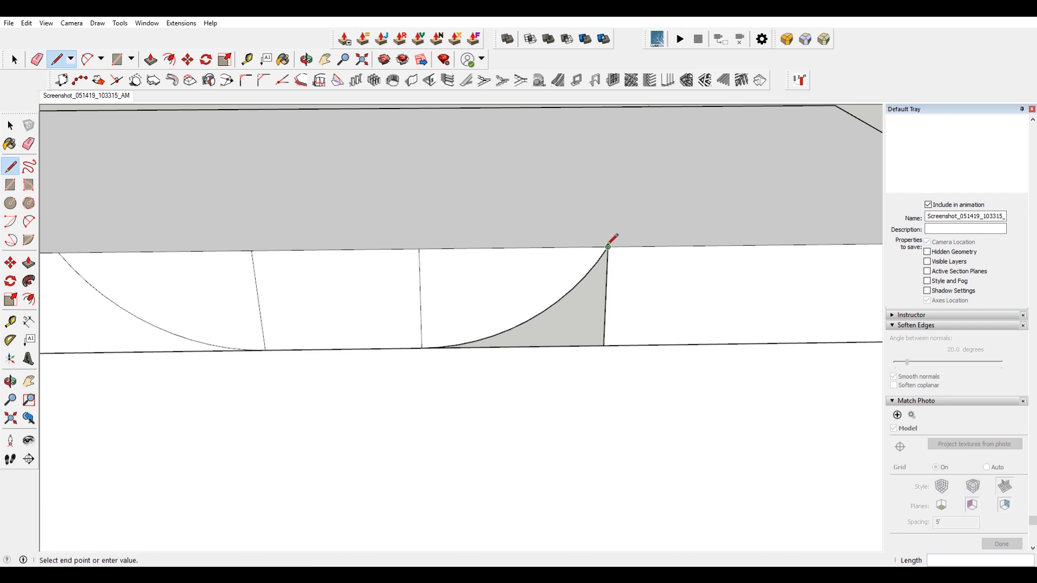
{"action": "scroll", "coordinate": [824, 229], "scroll_direction": "down", "scroll_amount": 3}
{"action": "scroll", "coordinate": [736, 243], "scroll_direction": "up", "scroll_amount": 2}
{"action": "middle_click_drag", "start_coordinate": [788, 244], "coordinate": [388, 254]}
{"action": "key", "text": "ctrl+z"}
{"action": "key", "text": "ctrl+z"}
{"action": "key", "text": "ctrl+z"}
Try copying the back arc face to the middle of the deck and flipping it along the red direction.
{"action": "key", "text": "space"}
{"action": "left_click", "coordinate": [327, 226]}
{"action": "scroll", "coordinate": [328, 225], "scroll_direction": "up", "scroll_amount": 3}
{"action": "key", "text": "m"}
{"action": "left_click", "coordinate": [323, 236]}
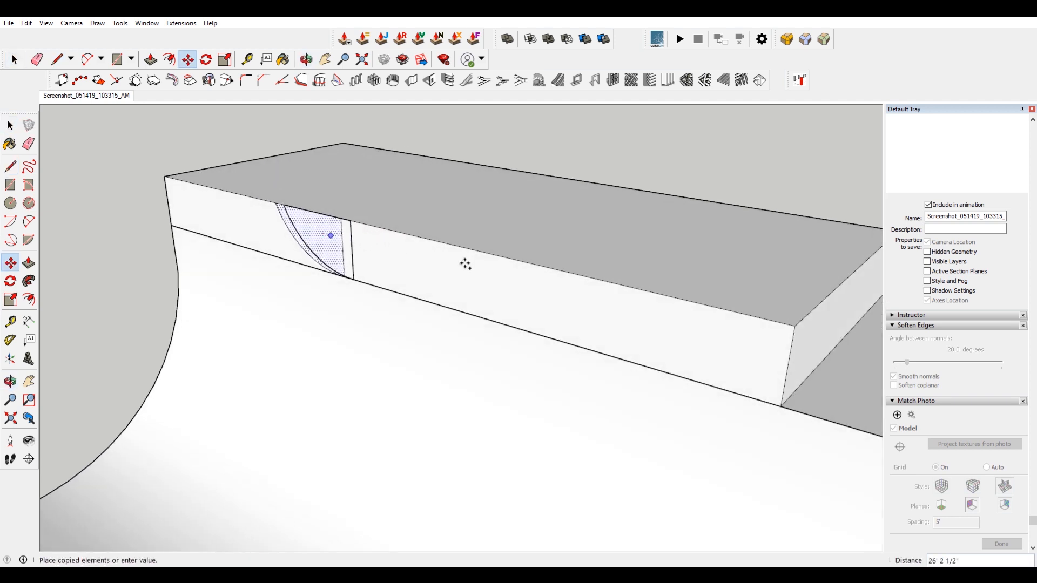
{"action": "left_click", "coordinate": [513, 280]}
{"action": "key", "text": "space"}
{"action": "right_click", "coordinate": [518, 285]}
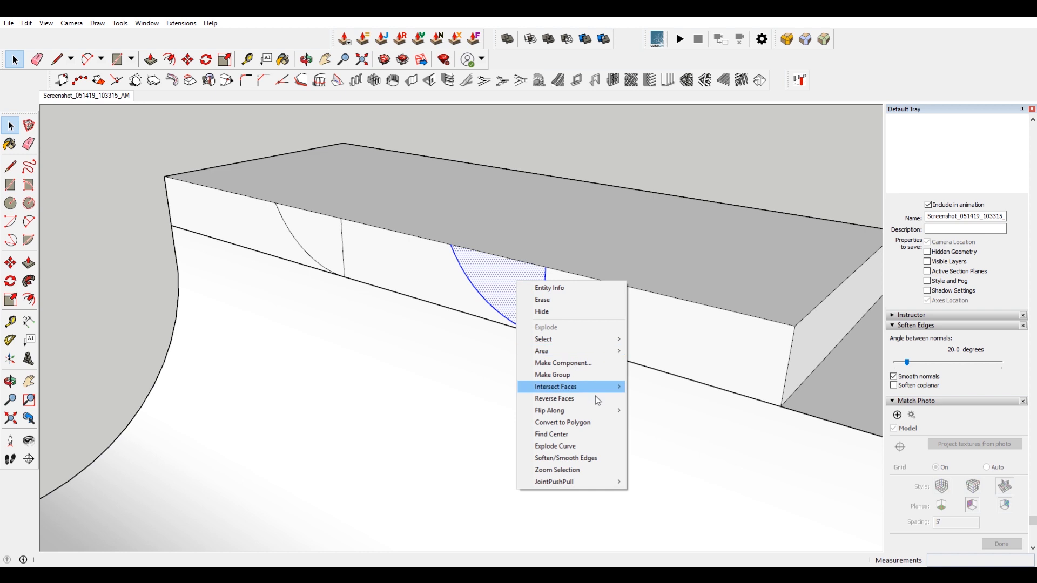
{"action": "mouse_move", "coordinate": [598, 411]}
{"action": "left_click", "coordinate": [655, 411]}
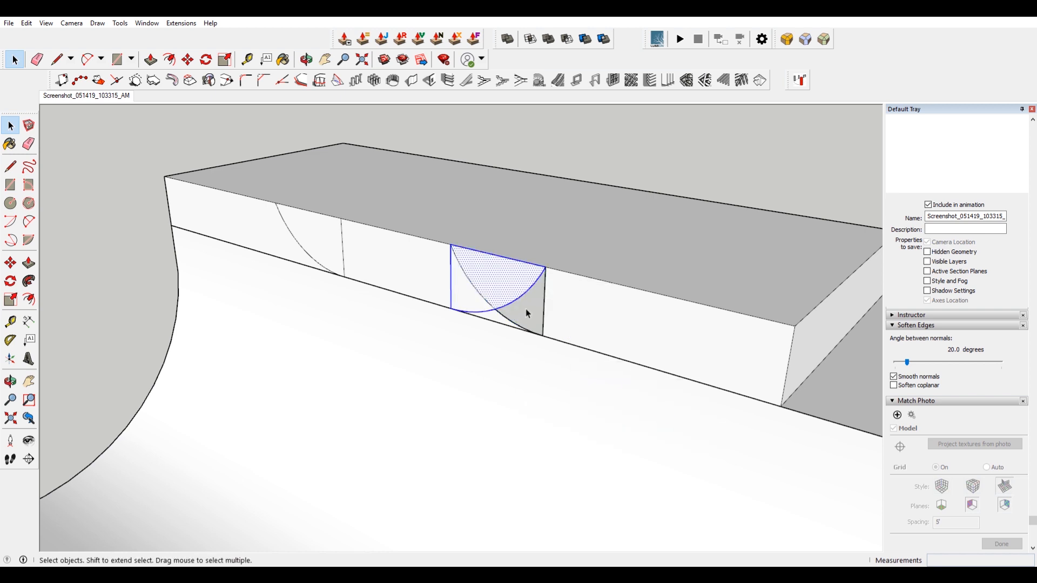
{"action": "key", "text": "ctrl+z"}
{"action": "key", "text": "ctrl+z"}
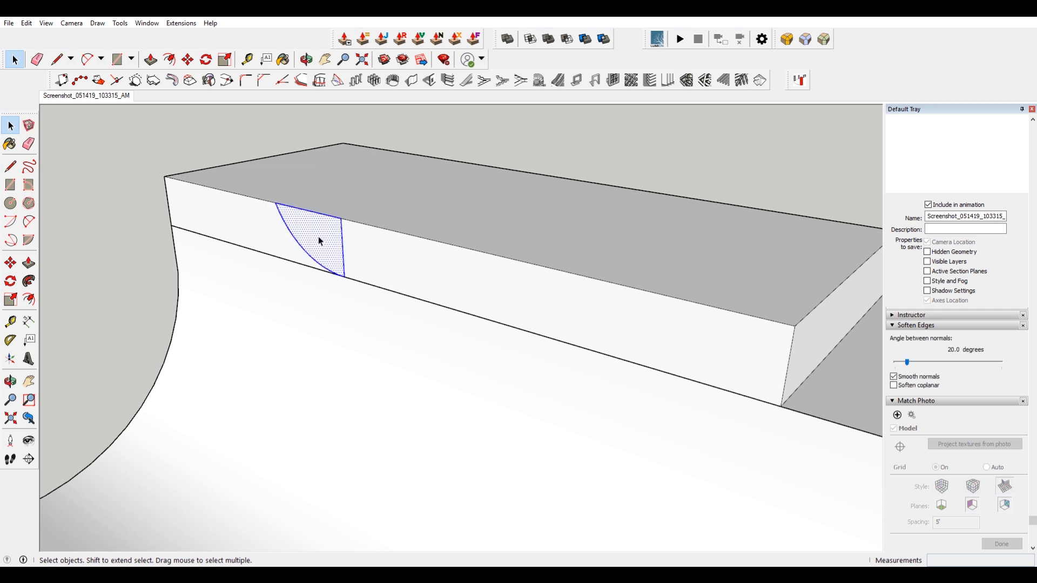
Group the back arc face and copy the group farther along the deck.
{"action": "right_click", "coordinate": [318, 236]}
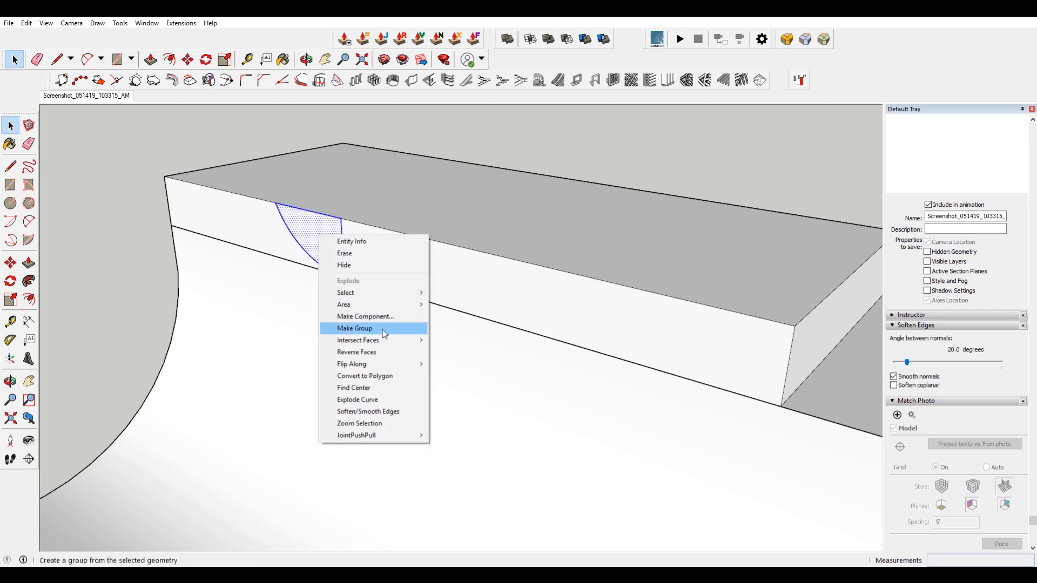
{"action": "left_click", "coordinate": [386, 330]}
{"action": "key", "text": "m"}
{"action": "key", "text": "ctrl"}
{"action": "left_click", "coordinate": [331, 234]}
{"action": "left_click", "coordinate": [495, 273]}
{"action": "key", "text": "space"}
Flip the copied arc group along the red direction.
{"action": "right_click", "coordinate": [499, 274]}
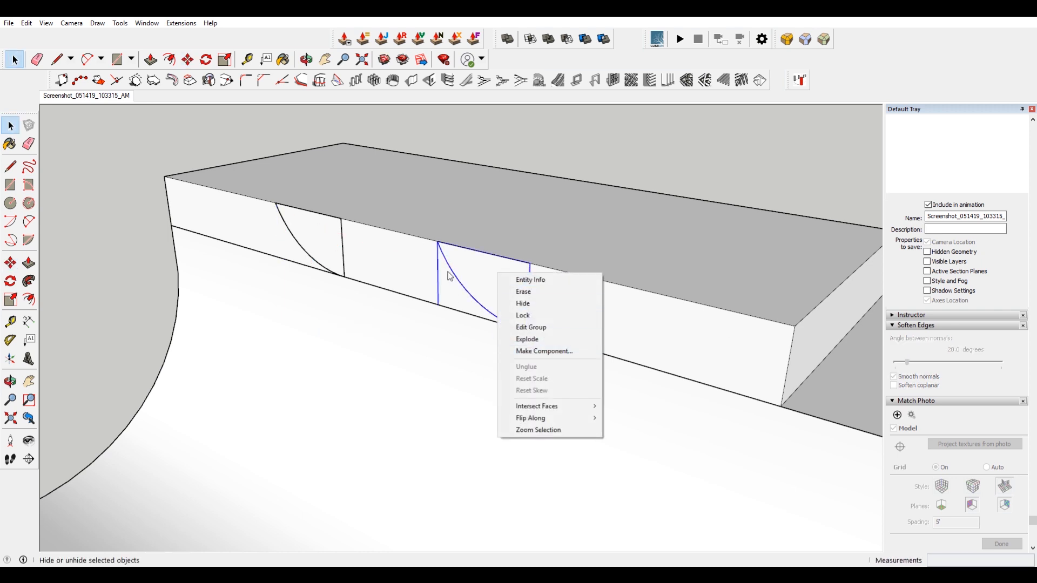
{"action": "left_click", "coordinate": [461, 268]}
{"action": "right_click", "coordinate": [481, 270]}
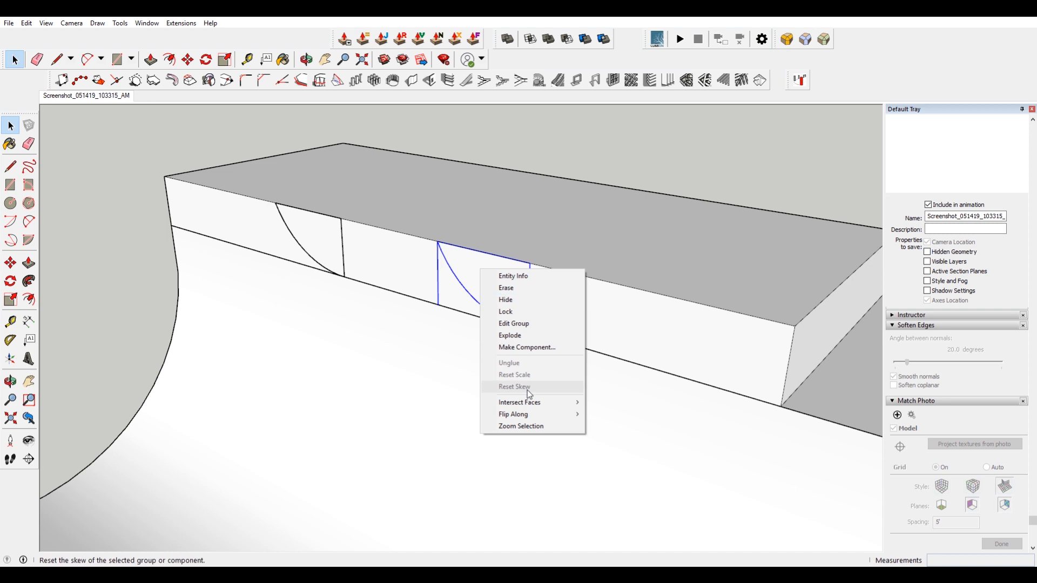
{"action": "mouse_move", "coordinate": [573, 416]}
{"action": "left_click", "coordinate": [618, 414]}
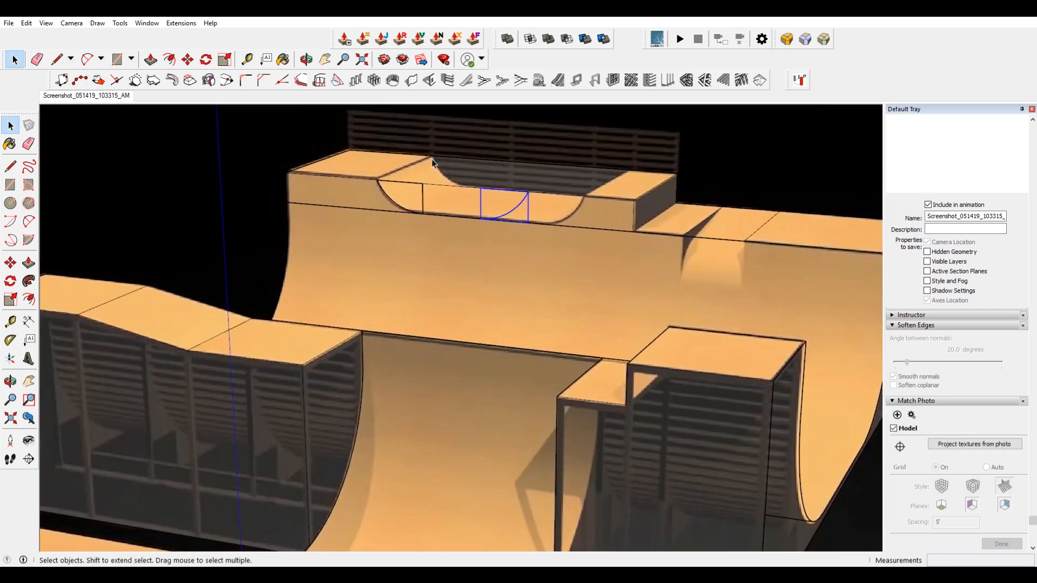
Move the flipped arc group to the far end of the bowl shown in the photo.
{"action": "scroll", "coordinate": [475, 181], "scroll_direction": "up", "scroll_amount": 3}
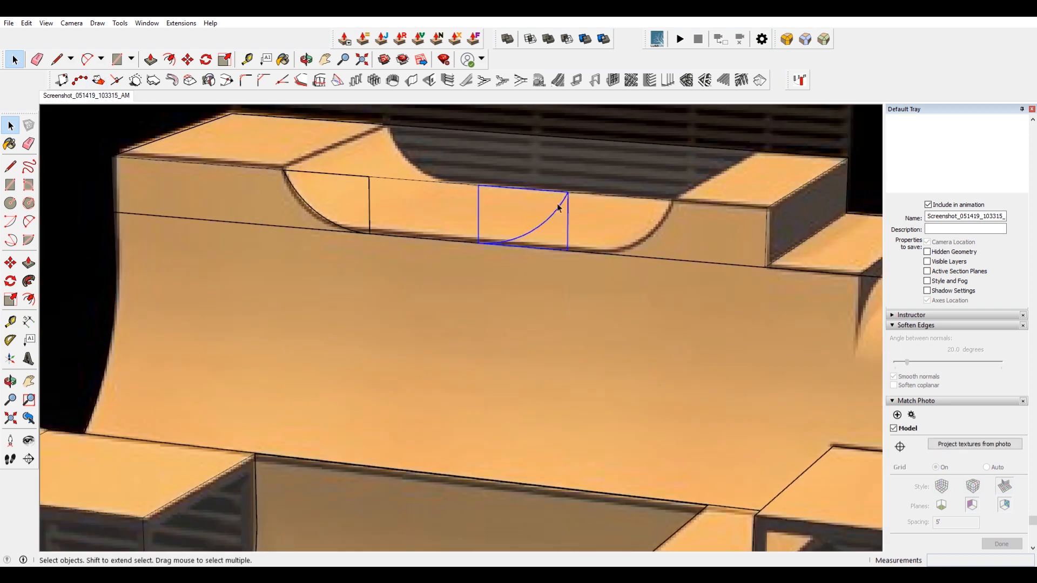
{"action": "key", "text": "m"}
{"action": "left_click", "coordinate": [567, 193]}
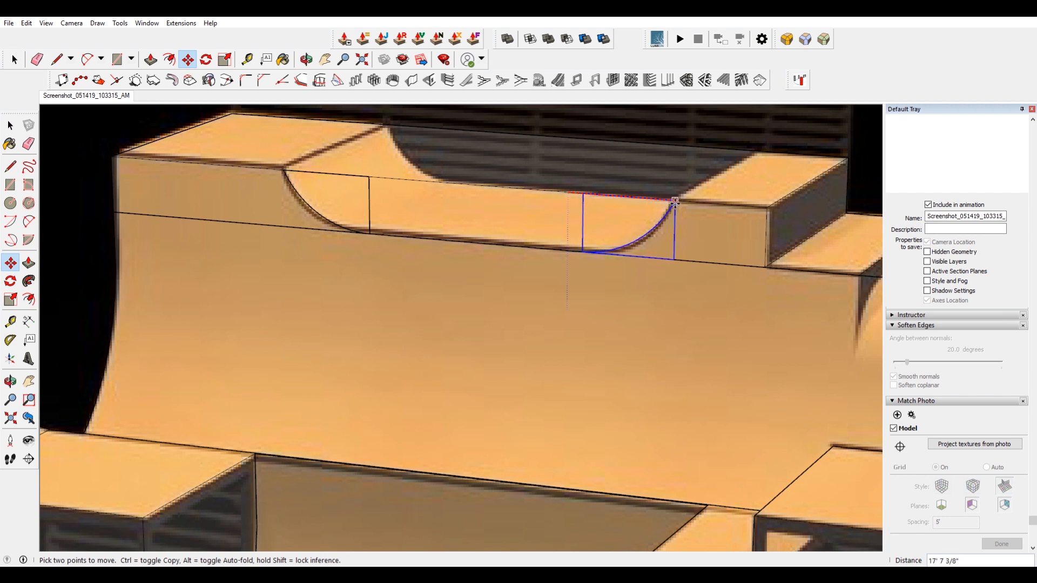
{"action": "left_click", "coordinate": [675, 200]}
{"action": "key", "text": "space"}
Select both arc groups and explode them back into loose geometry.
{"action": "left_click", "coordinate": [332, 183]}
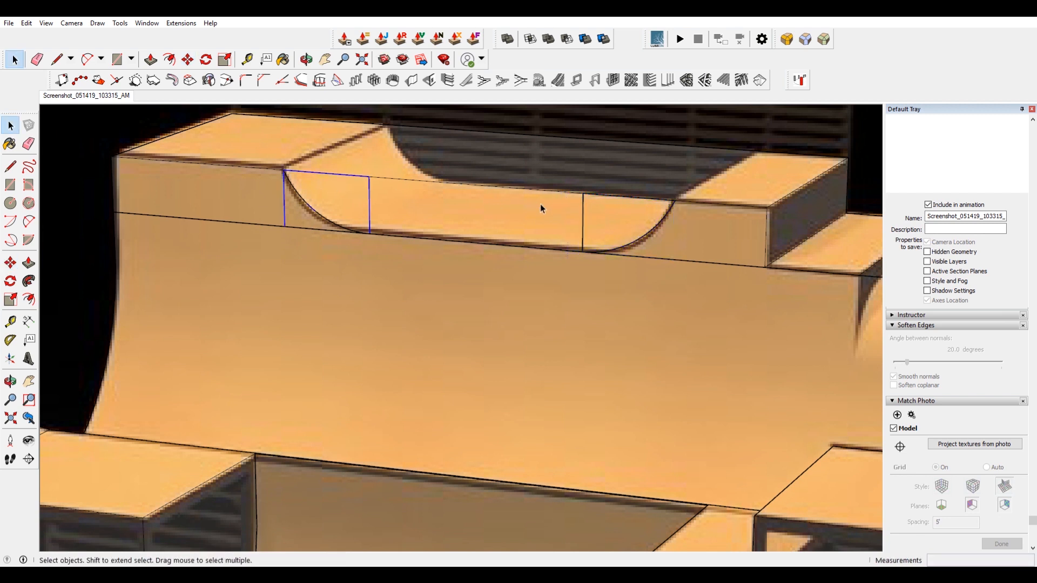
{"action": "left_click", "coordinate": [614, 213], "text": "shift"}
{"action": "middle_click_drag", "start_coordinate": [616, 213], "coordinate": [597, 244]}
{"action": "right_click", "coordinate": [597, 244]}
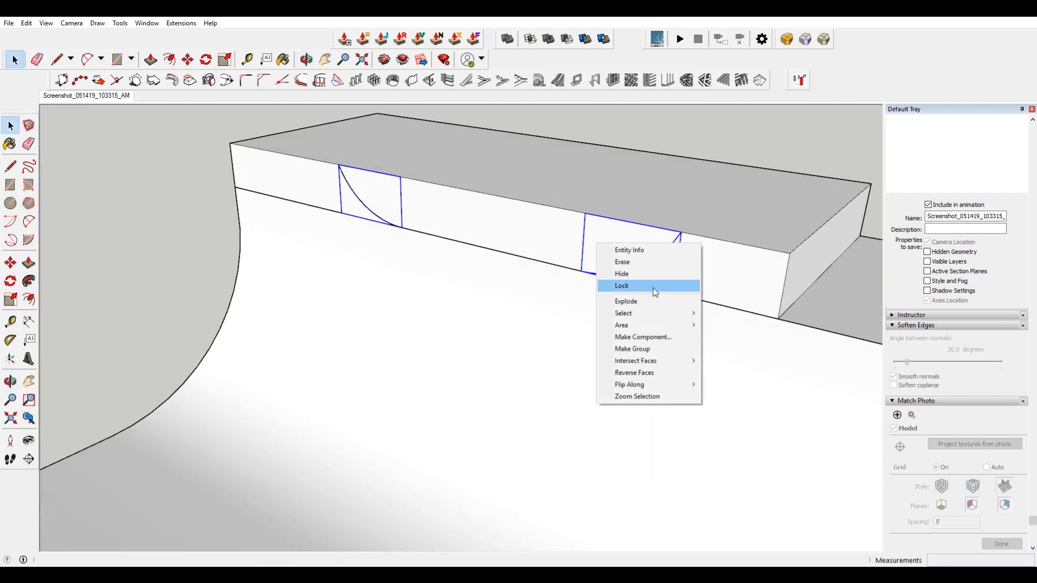
{"action": "left_click", "coordinate": [660, 304]}
Erase the vertical edges between the two arcs to merge them into one bowl profile.
{"action": "key", "text": "ctrl+t"}
{"action": "key", "text": "e"}
{"action": "left_click_drag", "start_coordinate": [403, 198], "coordinate": [582, 241]}
{"action": "key", "text": "space"}
Push/pull the bowl profile face back through the deck to its rear edge, compared against the photo.
{"action": "left_click", "coordinate": [556, 235]}
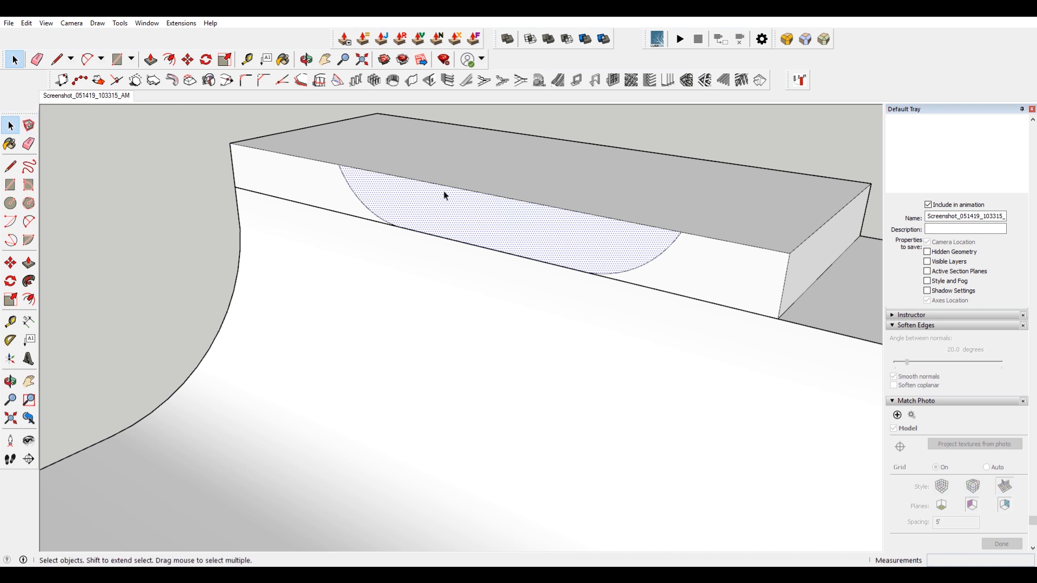
{"action": "left_click", "coordinate": [47, 95]}
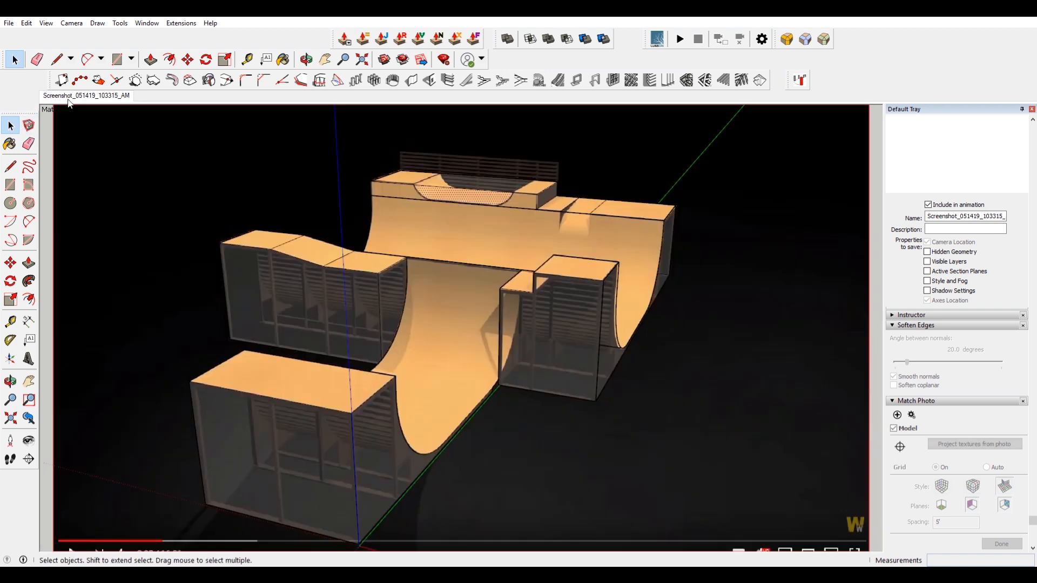
{"action": "scroll", "coordinate": [411, 178], "scroll_direction": "up", "scroll_amount": 5}
{"action": "key", "text": "p"}
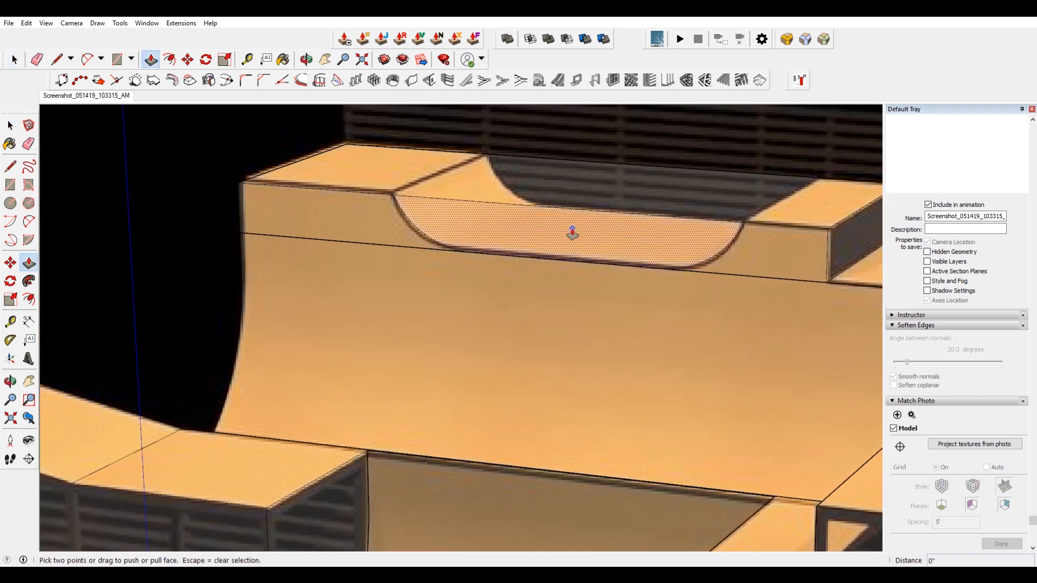
{"action": "left_click", "coordinate": [597, 232]}
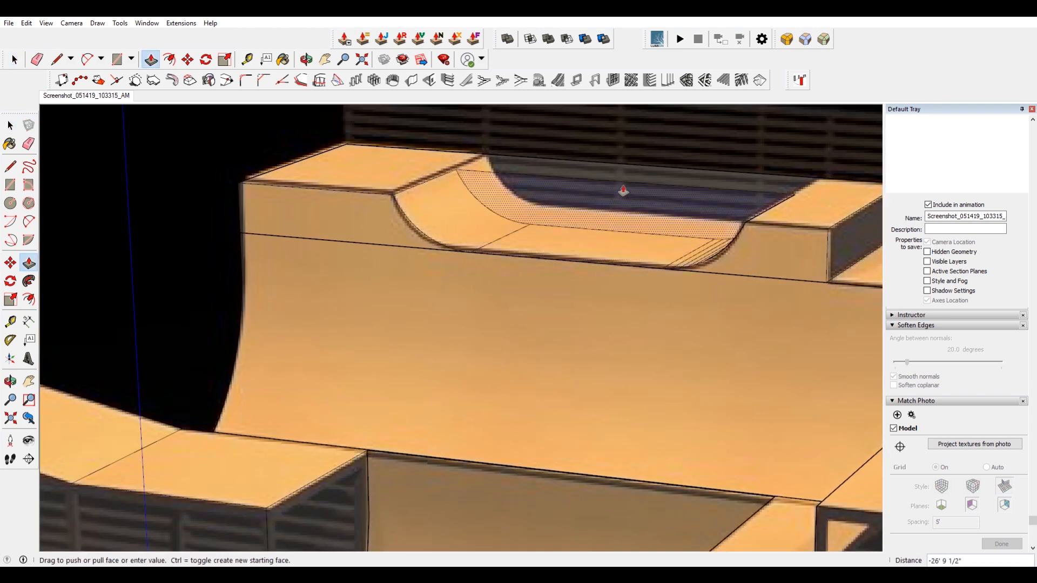
{"action": "left_click", "coordinate": [659, 168]}
{"action": "middle_click_drag", "start_coordinate": [645, 147], "coordinate": [791, 186]}
{"action": "scroll", "coordinate": [755, 190], "scroll_direction": "up", "scroll_amount": 3}
{"action": "key", "text": "space"}
Erase the leftover edges across the bowl cutout and its curved walls.
{"action": "key", "text": "e"}
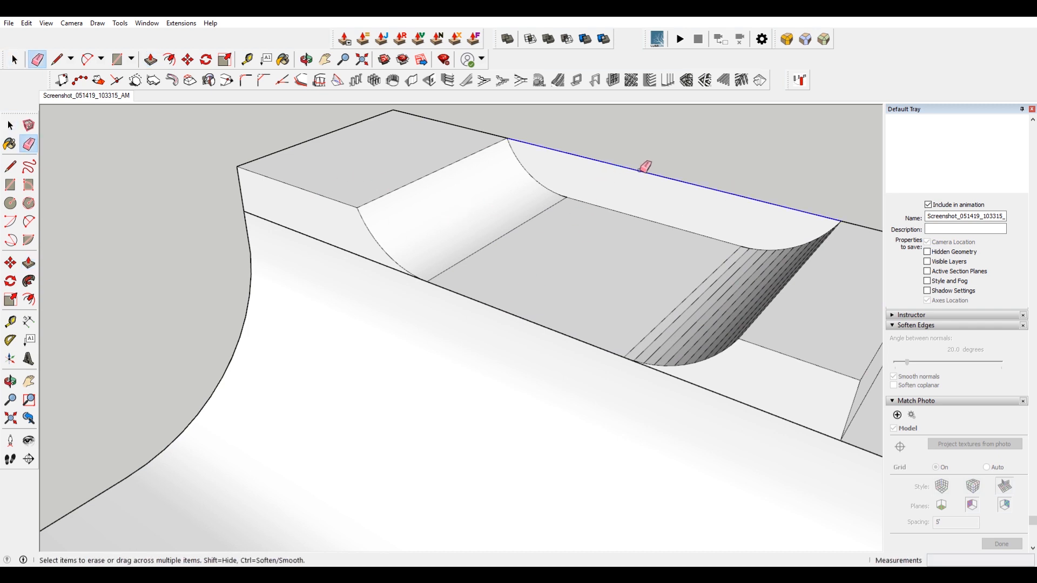
{"action": "mouse_move", "coordinate": [567, 213]}
{"action": "middle_mouse_down"}
{"action": "mouse_move", "coordinate": [715, 233]}
{"action": "mouse_move", "coordinate": [802, 223]}
{"action": "middle_mouse_up"}
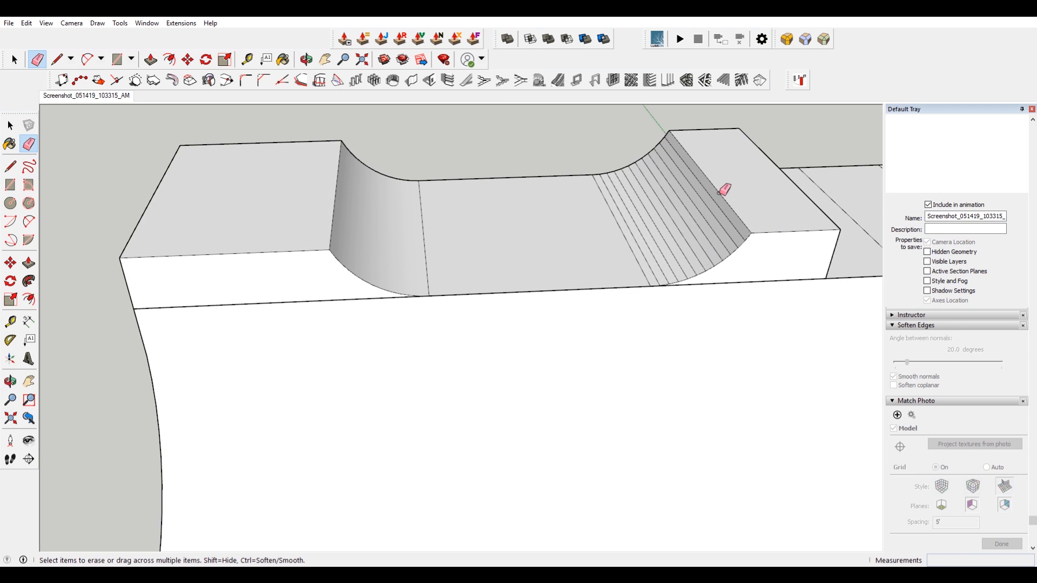
{"action": "scroll", "coordinate": [723, 188], "scroll_direction": "up", "scroll_amount": 2}
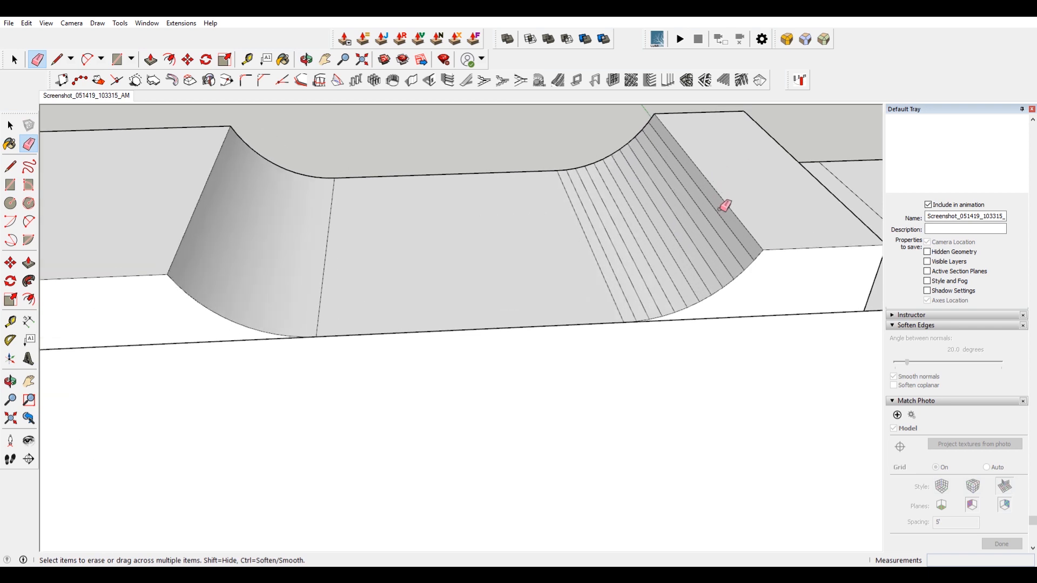
{"action": "left_click_drag", "start_coordinate": [725, 205], "coordinate": [551, 263], "text": "ctrl"}
{"action": "left_click", "coordinate": [326, 254], "text": "ctrl"}
{"action": "scroll", "coordinate": [562, 204], "scroll_direction": "down", "scroll_amount": 3}
{"action": "middle_click_drag", "start_coordinate": [562, 204], "coordinate": [419, 131]}
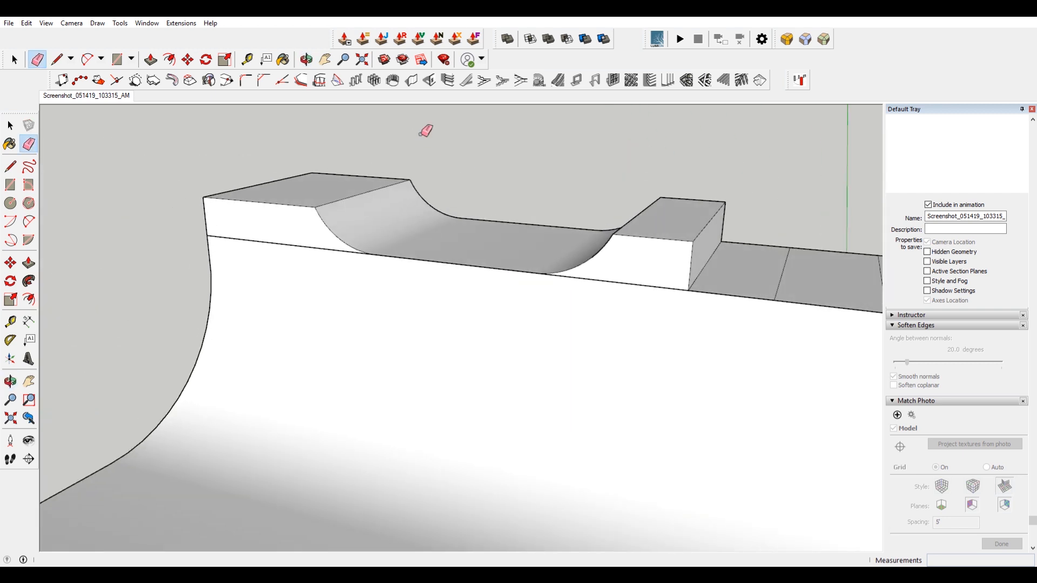
{"action": "key", "text": "space"}
Delete the deck's front face where it overlaps the quarter pipe.
{"action": "left_click", "coordinate": [621, 268]}
{"action": "left_click", "coordinate": [300, 238], "text": "ctrl"}
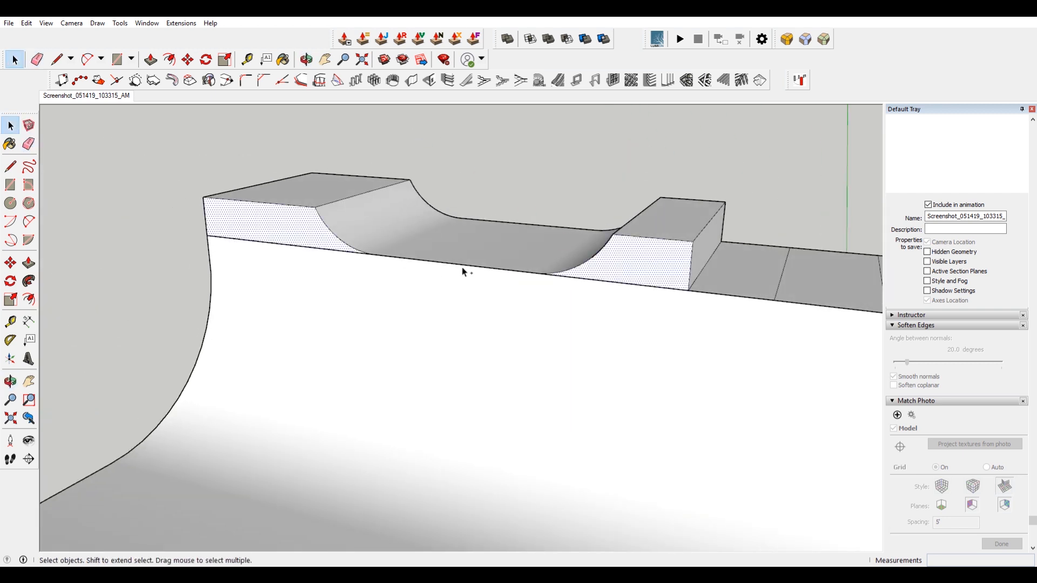
{"action": "key", "text": "Delete"}
{"action": "double_click", "coordinate": [430, 316]}
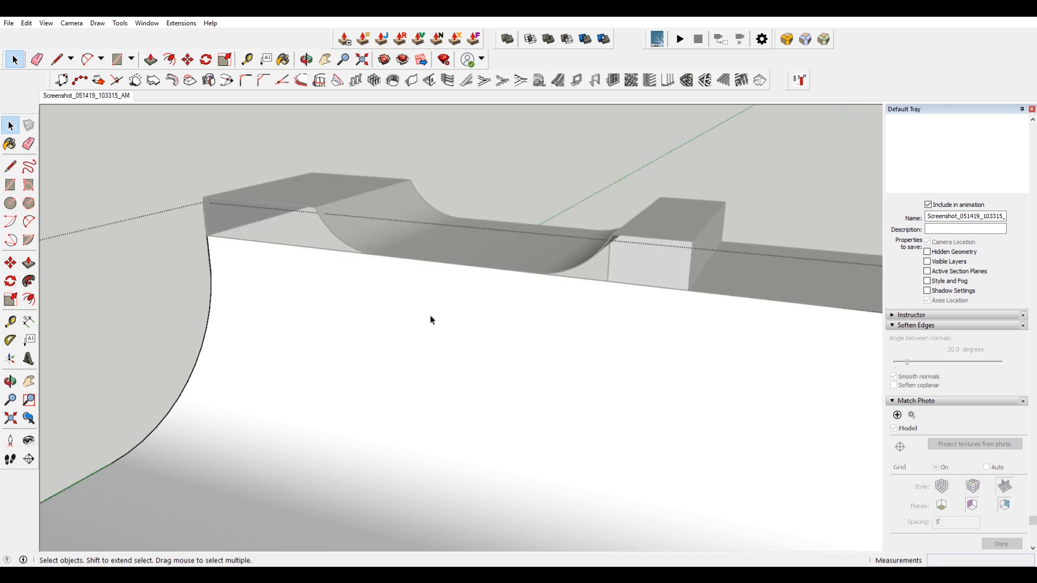
{"action": "left_click", "coordinate": [27, 22]}
{"action": "left_click", "coordinate": [74, 96]}
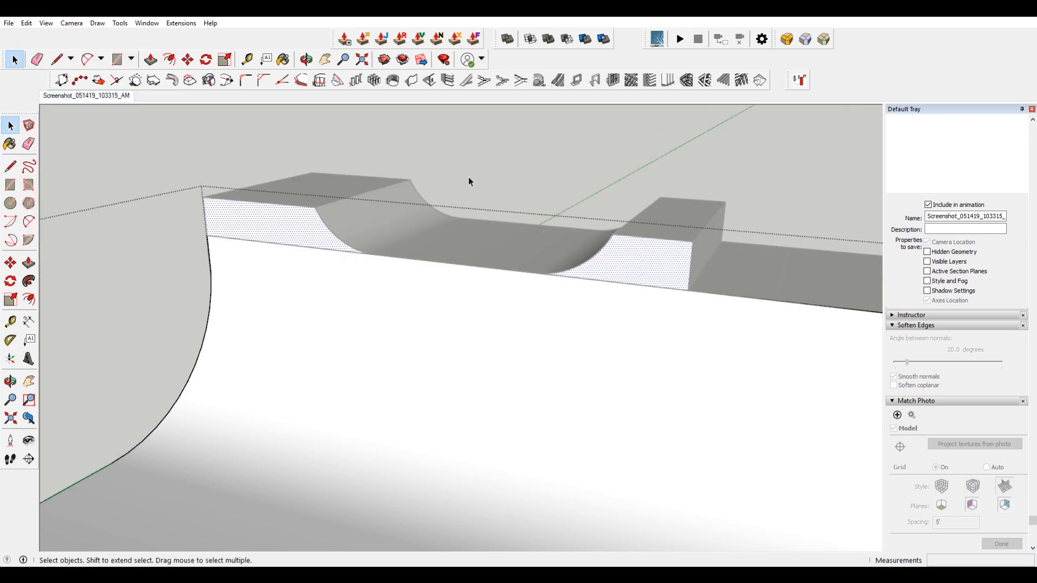
{"action": "left_click", "coordinate": [49, 27]}
{"action": "left_click", "coordinate": [410, 124]}
{"action": "left_click", "coordinate": [412, 125]}
{"action": "middle_click_drag", "start_coordinate": [497, 138], "coordinate": [375, 197]}
{"action": "left_click", "coordinate": [333, 178]}
{"action": "scroll", "coordinate": [318, 222], "scroll_direction": "up", "scroll_amount": 2}
{"action": "left_click", "coordinate": [293, 239]}
{"action": "key", "text": "Delete"}
Delete the stray edges left on the quarter pipe surface below the deck.
{"action": "key", "text": "Delete"}
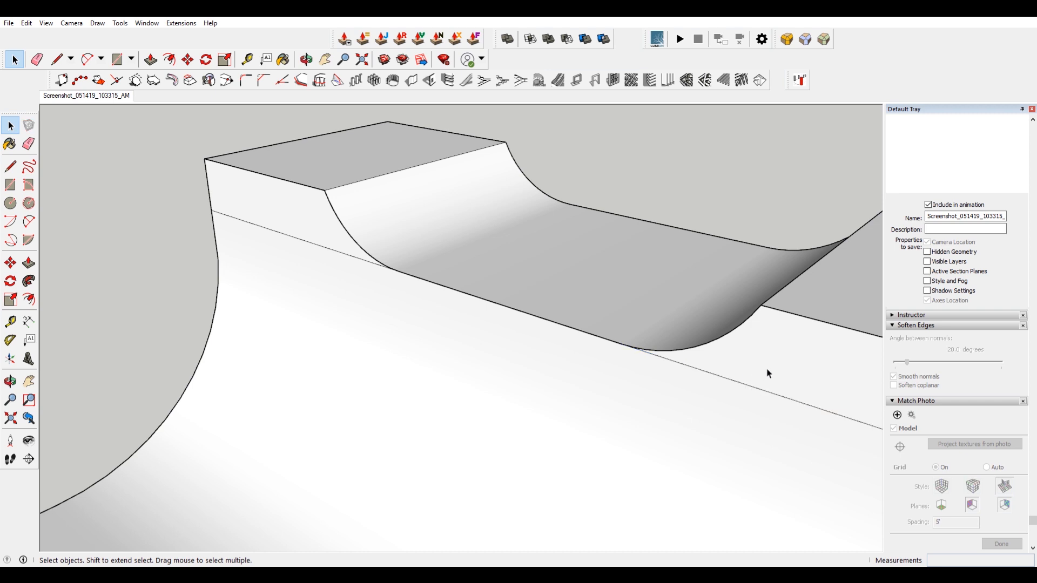
{"action": "left_click", "coordinate": [768, 372]}
{"action": "scroll", "coordinate": [768, 372], "scroll_direction": "down", "scroll_amount": 2}
{"action": "double_click", "coordinate": [738, 387]}
{"action": "left_click", "coordinate": [410, 264]}
{"action": "key", "text": "Delete"}
{"action": "left_click", "coordinate": [745, 375]}
{"action": "key", "text": "Delete"}
Hide the vertical edge at the deck's corner where it meets the quarter pipe.
{"action": "middle_click_drag", "start_coordinate": [746, 372], "coordinate": [556, 195]}
{"action": "scroll", "coordinate": [510, 203], "scroll_direction": "up", "scroll_amount": 5}
{"action": "left_click", "coordinate": [508, 217]}
{"action": "scroll", "coordinate": [507, 215], "scroll_direction": "down", "scroll_amount": 5}
{"action": "scroll", "coordinate": [504, 324], "scroll_direction": "up", "scroll_amount": 10}
{"action": "double_click", "coordinate": [485, 285]}
{"action": "left_click", "coordinate": [417, 275]}
{"action": "left_click", "coordinate": [415, 275]}
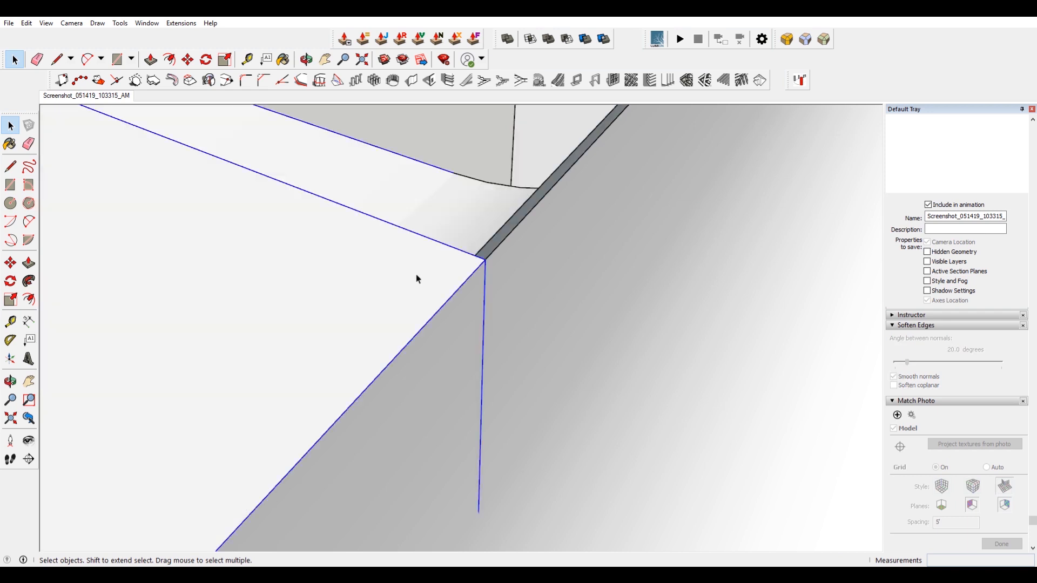
{"action": "double_click", "coordinate": [417, 278]}
{"action": "left_click", "coordinate": [484, 280]}
{"action": "right_click", "coordinate": [484, 280]}
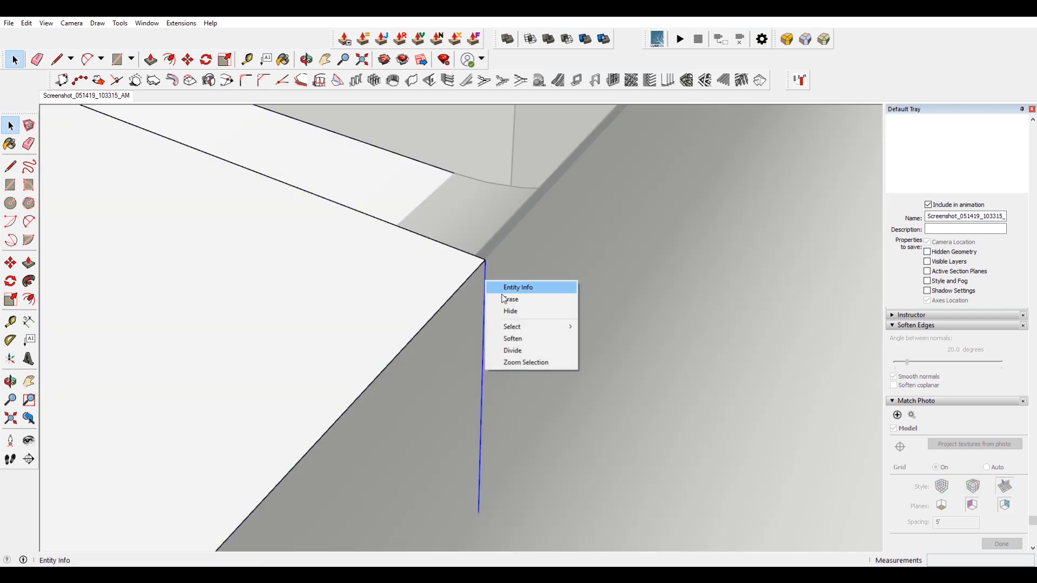
{"action": "left_click", "coordinate": [531, 317]}
Hide the short edge where the deck face meets the curved ramp.
{"action": "middle_click_drag", "start_coordinate": [540, 274], "coordinate": [562, 242]}
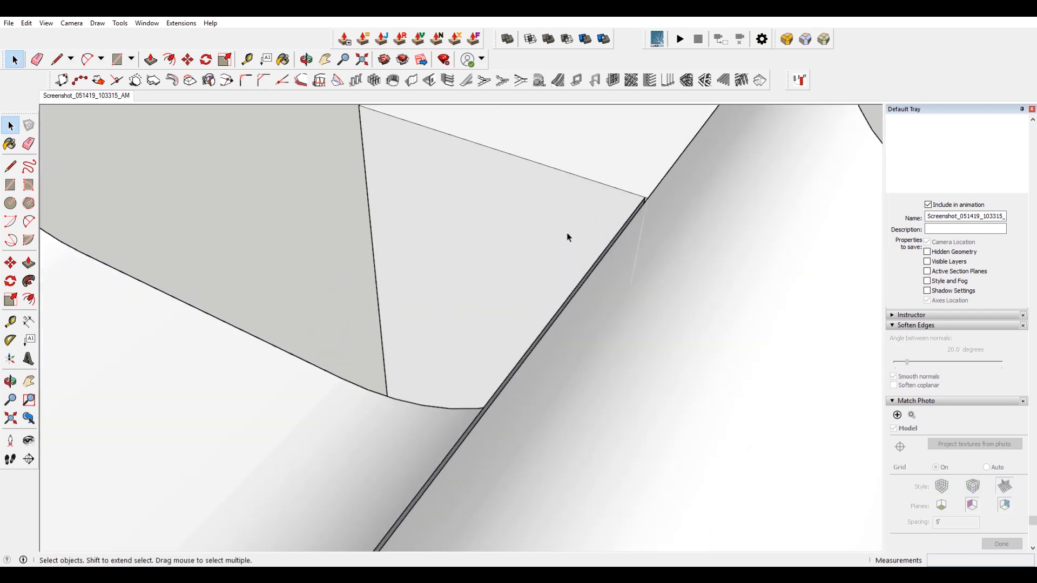
{"action": "double_click", "coordinate": [584, 210]}
{"action": "triple_click", "coordinate": [584, 210]}
{"action": "left_click", "coordinate": [643, 218]}
{"action": "right_click", "coordinate": [645, 222]}
{"action": "left_click", "coordinate": [685, 252]}
Toggle off the display of hidden geometry.
{"action": "left_click", "coordinate": [46, 23]}
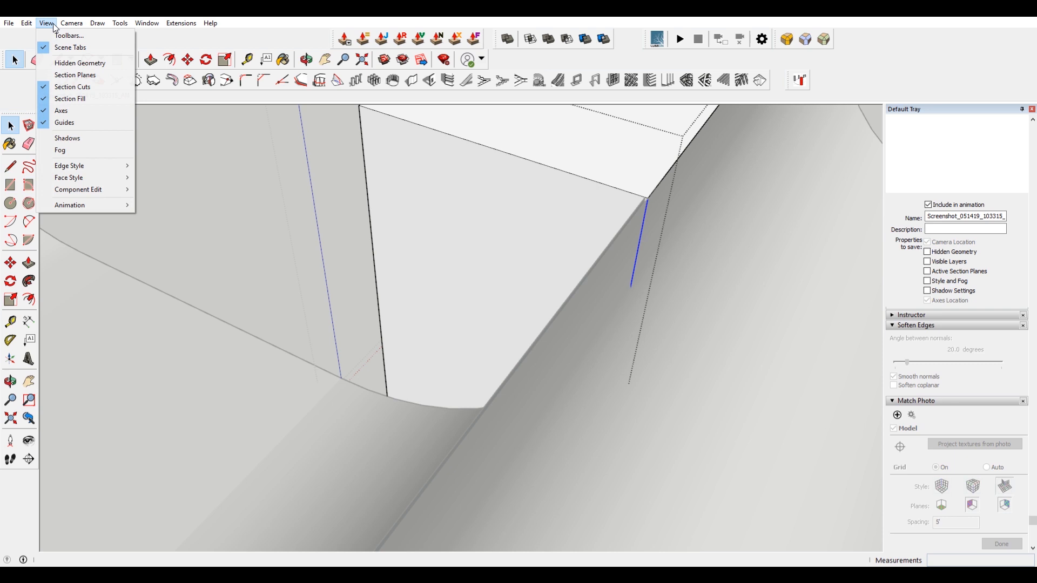
{"action": "left_click", "coordinate": [76, 64]}
{"action": "mouse_move", "coordinate": [270, 178]}
{"action": "middle_mouse_down"}
{"action": "mouse_move", "coordinate": [514, 234]}
{"action": "mouse_move", "coordinate": [285, 117]}
{"action": "mouse_move", "coordinate": [611, 199]}
{"action": "middle_mouse_up"}
{"action": "scroll", "coordinate": [568, 237], "scroll_direction": "down", "scroll_amount": 10}
{"action": "mouse_move", "coordinate": [568, 237]}
{"action": "middle_mouse_down"}
{"action": "mouse_move", "coordinate": [451, 233]}
{"action": "mouse_move", "coordinate": [542, 245]}
{"action": "mouse_move", "coordinate": [519, 358]}
{"action": "middle_mouse_up"}
{"action": "scroll", "coordinate": [452, 234], "scroll_direction": "up", "scroll_amount": 6}
{"action": "scroll", "coordinate": [518, 359], "scroll_direction": "down", "scroll_amount": 5}
{"action": "mouse_move", "coordinate": [625, 347]}
{"action": "middle_mouse_down"}
{"action": "mouse_move", "coordinate": [363, 381]}
{"action": "mouse_move", "coordinate": [365, 390]}
{"action": "mouse_move", "coordinate": [307, 154]}
{"action": "middle_mouse_up"}
{"action": "key", "text": "space"}
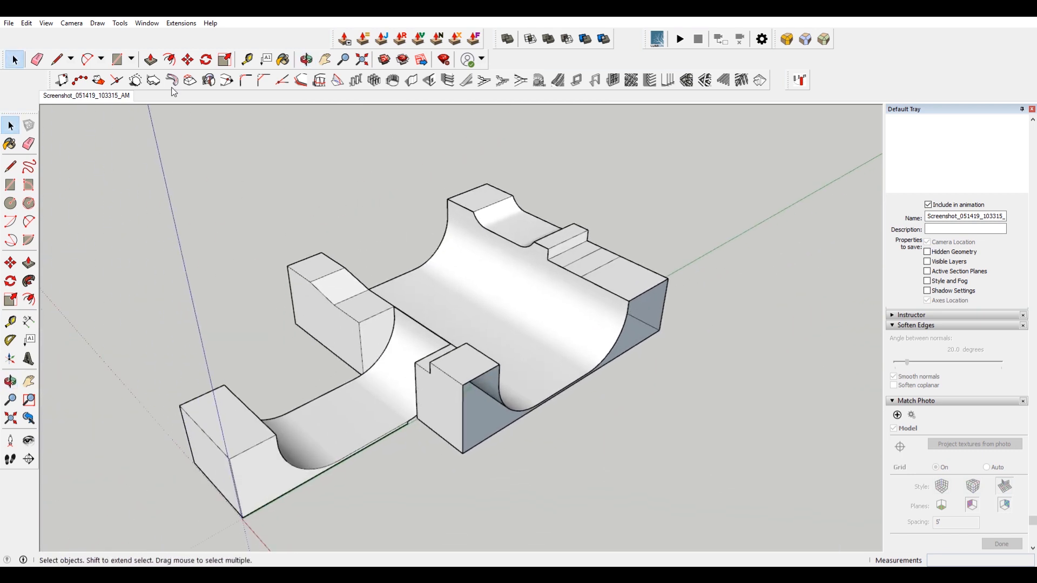
Push the deck segment between the platforms down about 13' 5" to match the gap in the photo.
{"action": "left_click", "coordinate": [89, 97]}
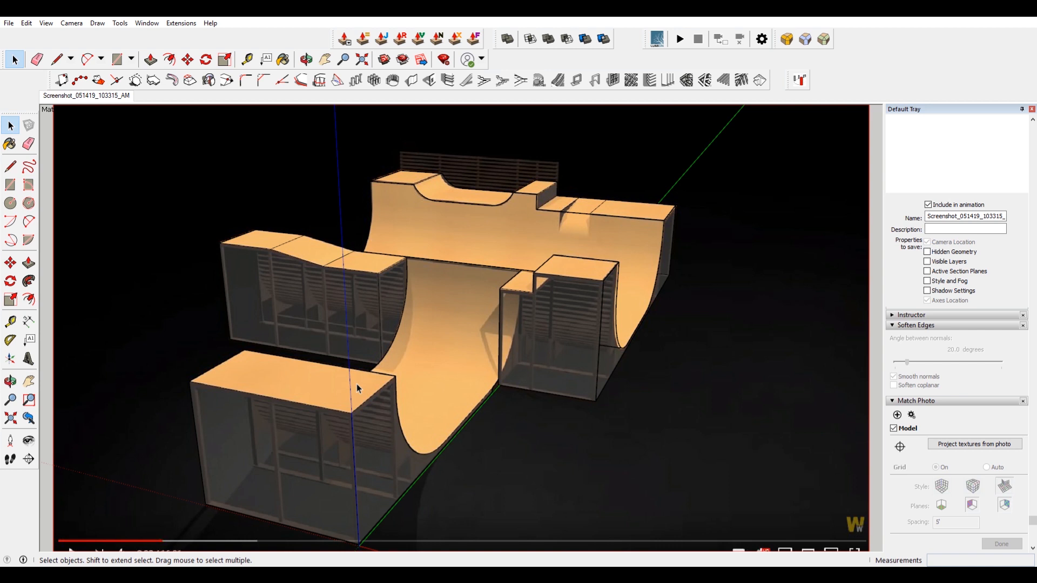
{"action": "scroll", "coordinate": [627, 393], "scroll_direction": "up", "scroll_amount": 10}
{"action": "scroll", "coordinate": [602, 225], "scroll_direction": "up", "scroll_amount": 3}
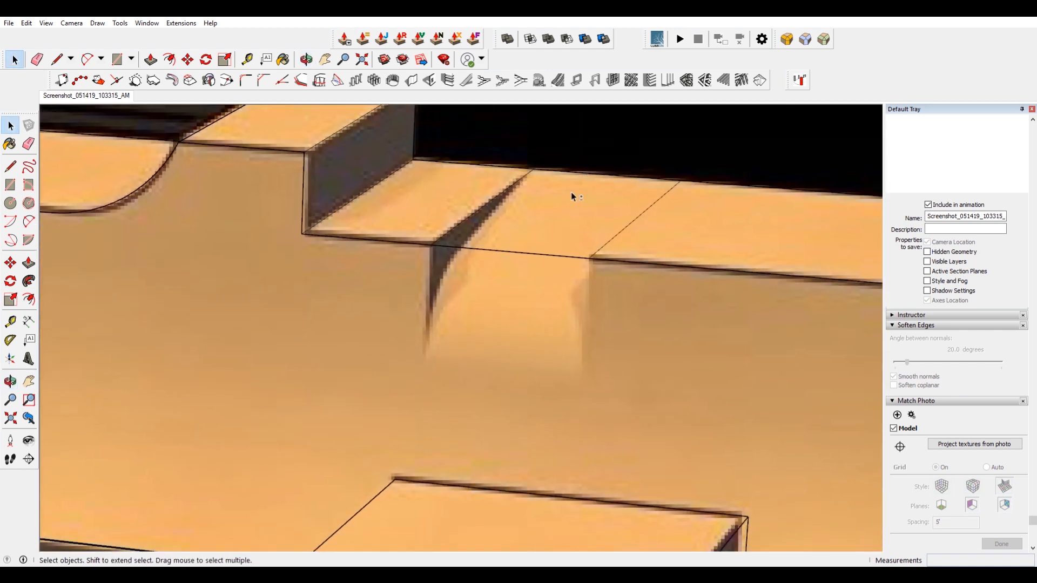
{"action": "left_click", "coordinate": [460, 251]}
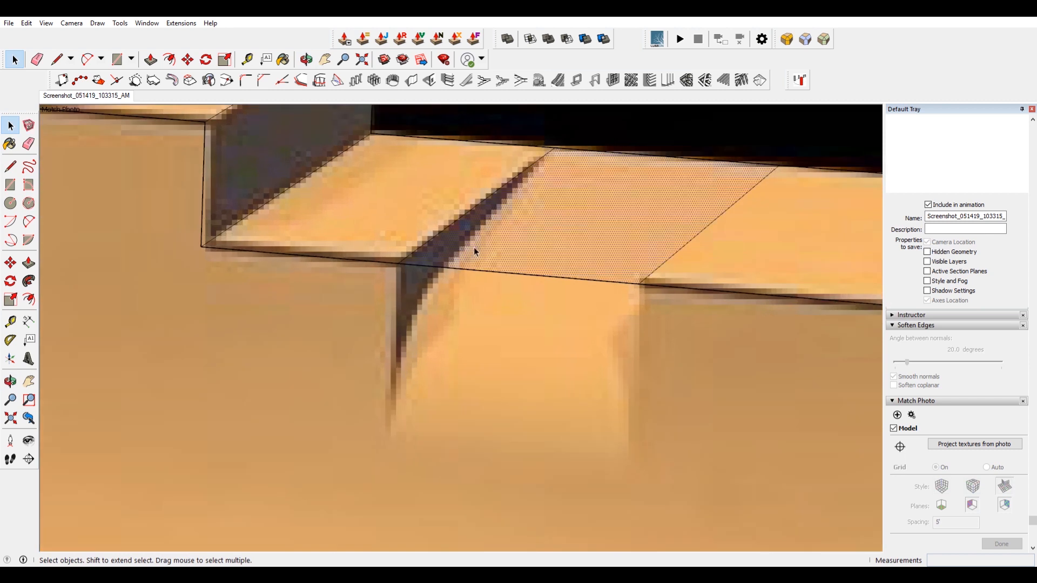
{"action": "key", "text": "p"}
{"action": "left_click", "coordinate": [491, 248]}
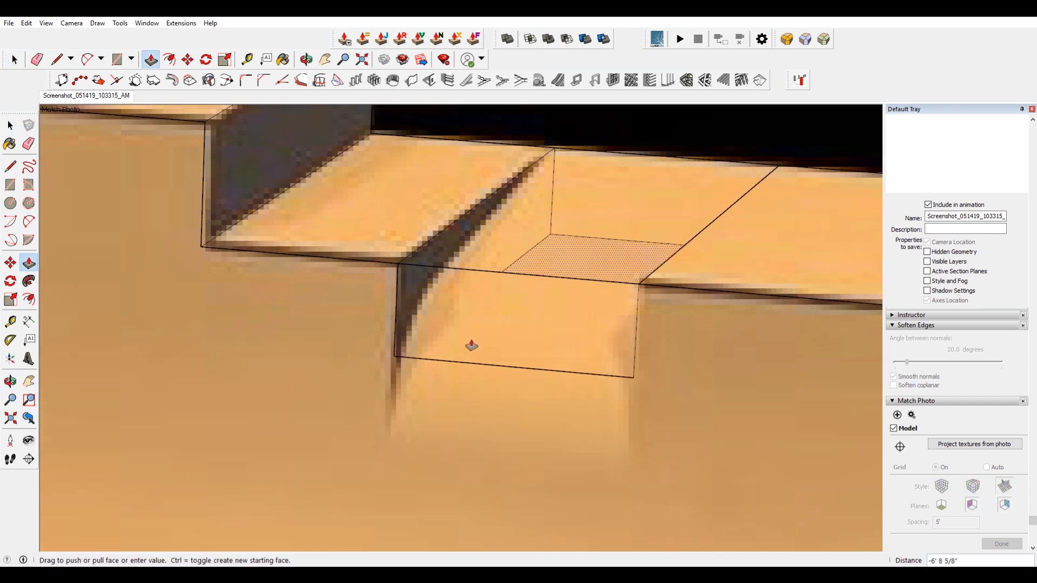
{"action": "left_click", "coordinate": [449, 430]}
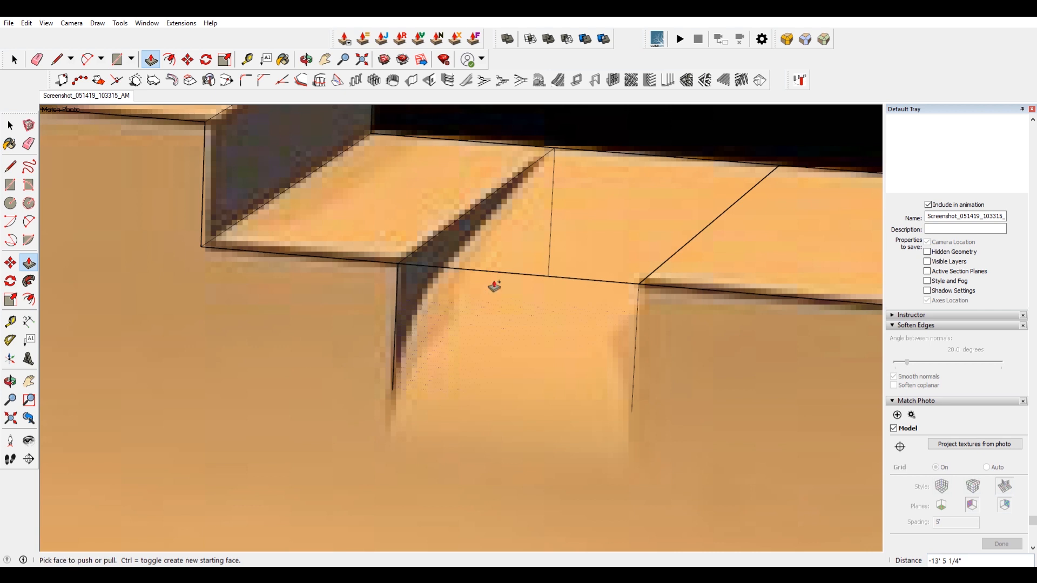
Turn on the display of hidden geometry.
{"action": "scroll", "coordinate": [493, 286], "scroll_direction": "down", "scroll_amount": 3}
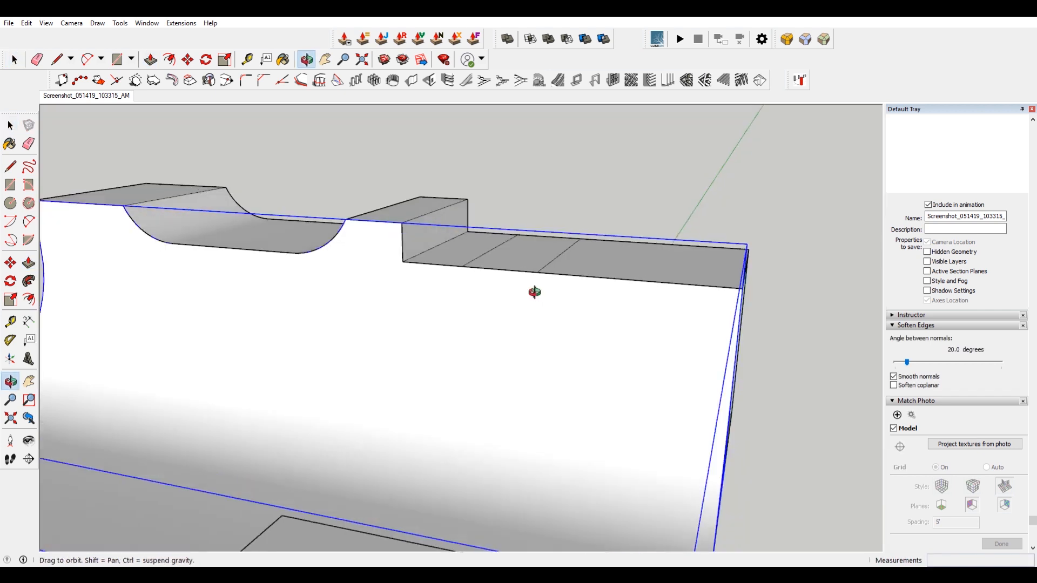
{"action": "middle_click_drag", "start_coordinate": [535, 292], "coordinate": [451, 319]}
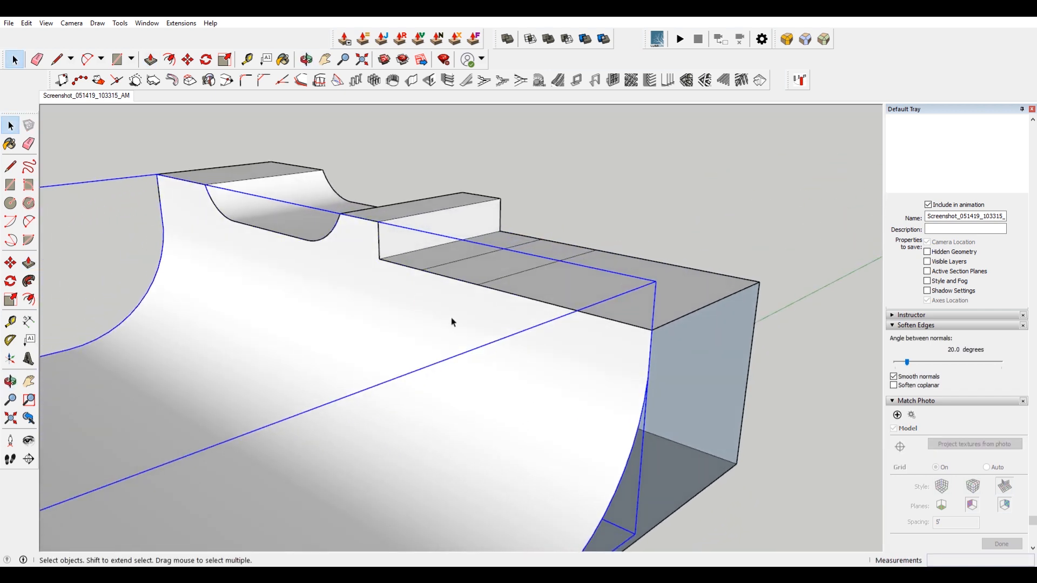
{"action": "left_click", "coordinate": [45, 23]}
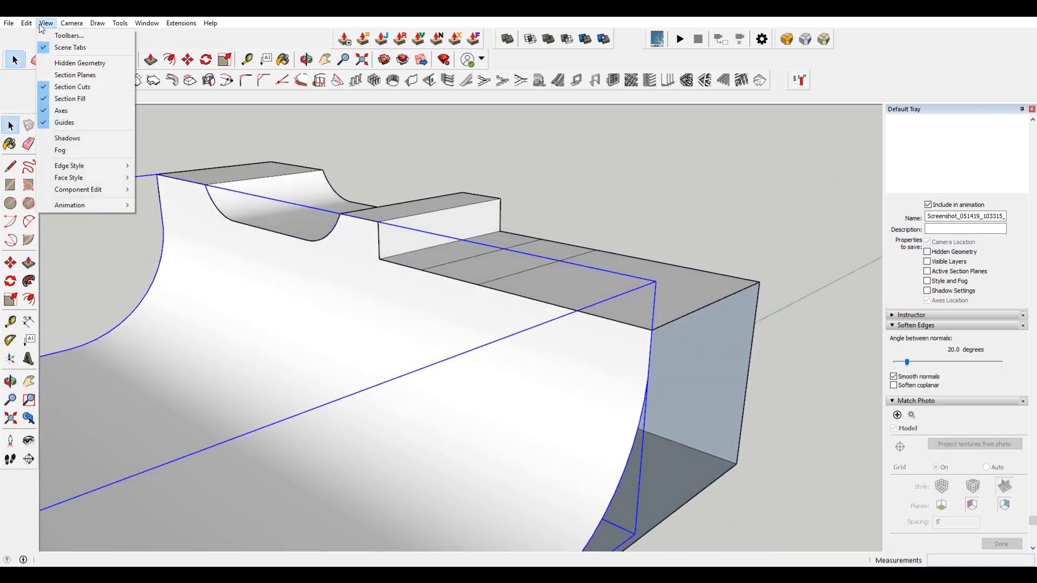
{"action": "left_click", "coordinate": [81, 63]}
Push/pull the deck segment face out into a block on the quarter pipe, comparing with the photo.
{"action": "left_click", "coordinate": [487, 266]}
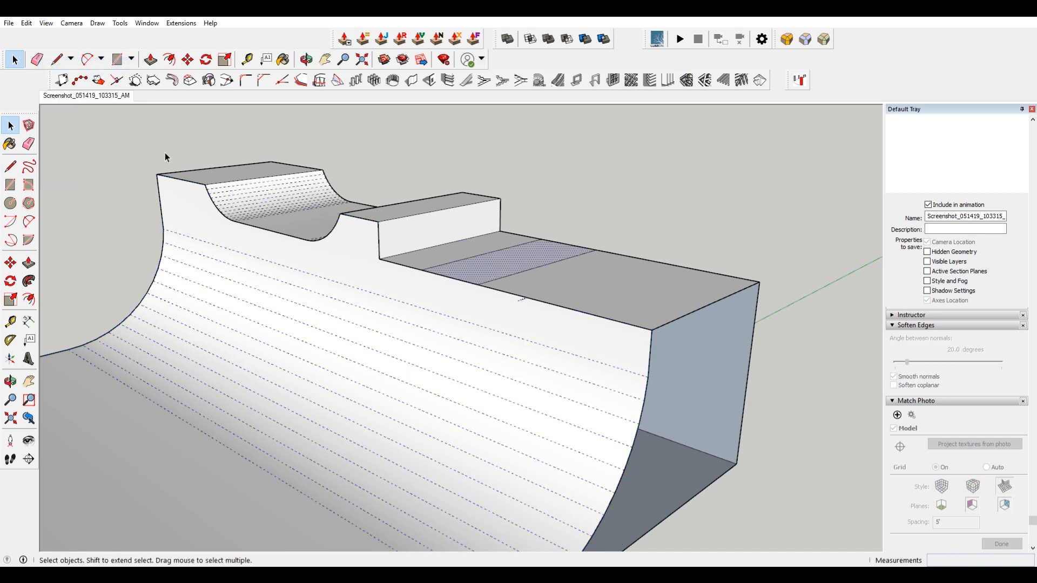
{"action": "key", "text": "p"}
{"action": "left_click_drag", "start_coordinate": [475, 273], "coordinate": [641, 428]}
{"action": "key", "text": "space"}
{"action": "key", "text": "p"}
{"action": "left_click_drag", "start_coordinate": [458, 300], "coordinate": [394, 324]}
{"action": "middle_click_drag", "start_coordinate": [442, 349], "coordinate": [423, 276]}
{"action": "key", "text": "space"}
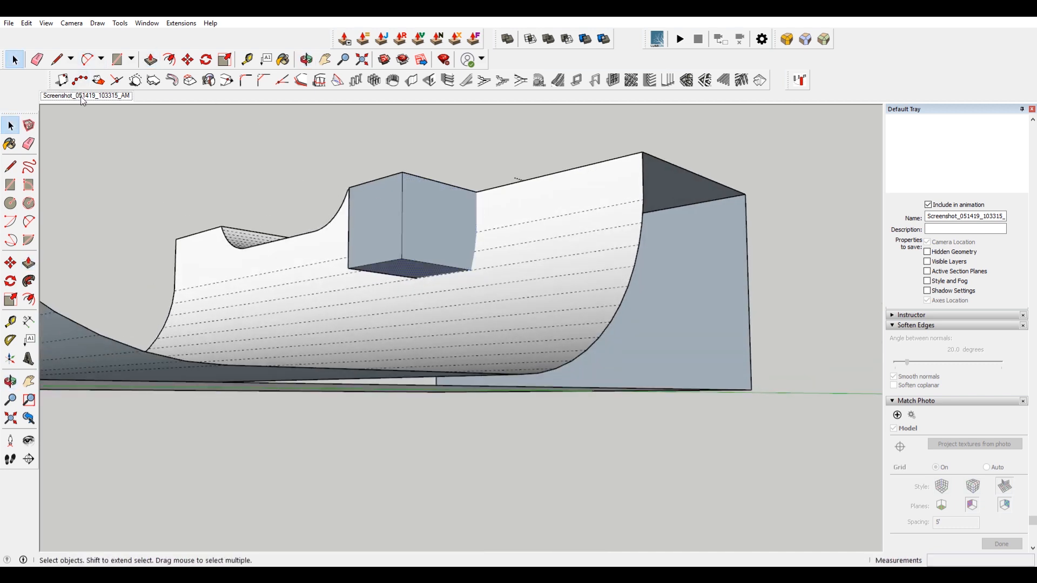
{"action": "left_click", "coordinate": [81, 97]}
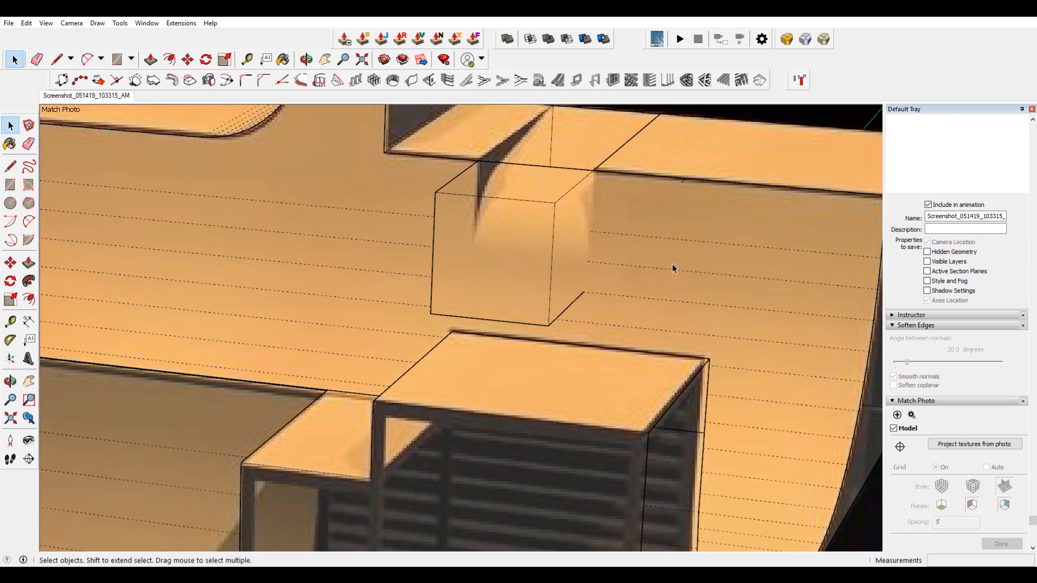
Push/pull the block's face to about 4' 4 15/16" so it sits against the deck edge.
{"action": "key", "text": "p"}
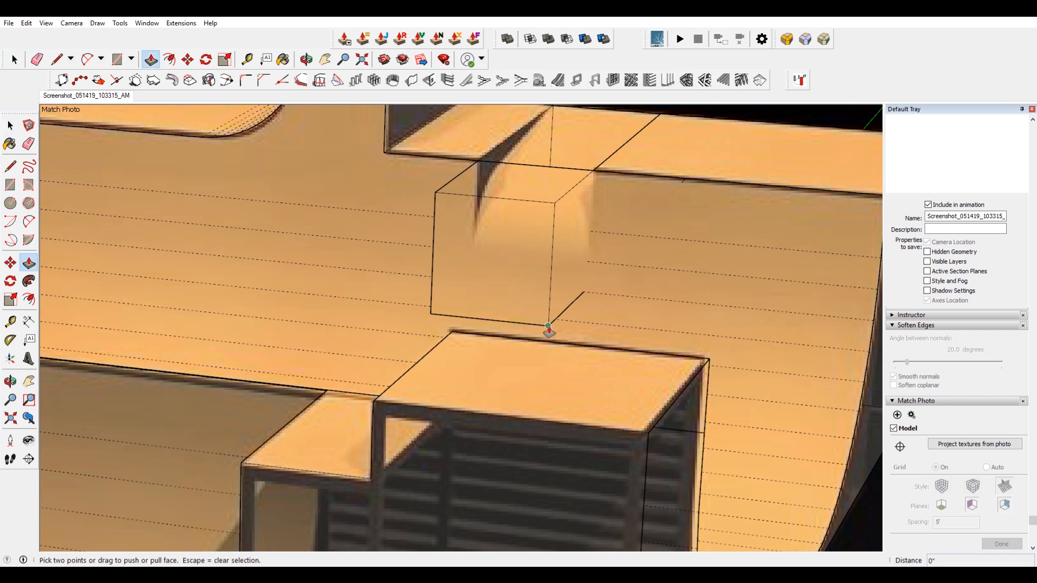
{"action": "left_click", "coordinate": [549, 327]}
{"action": "scroll", "coordinate": [570, 254], "scroll_direction": "down", "scroll_amount": 2}
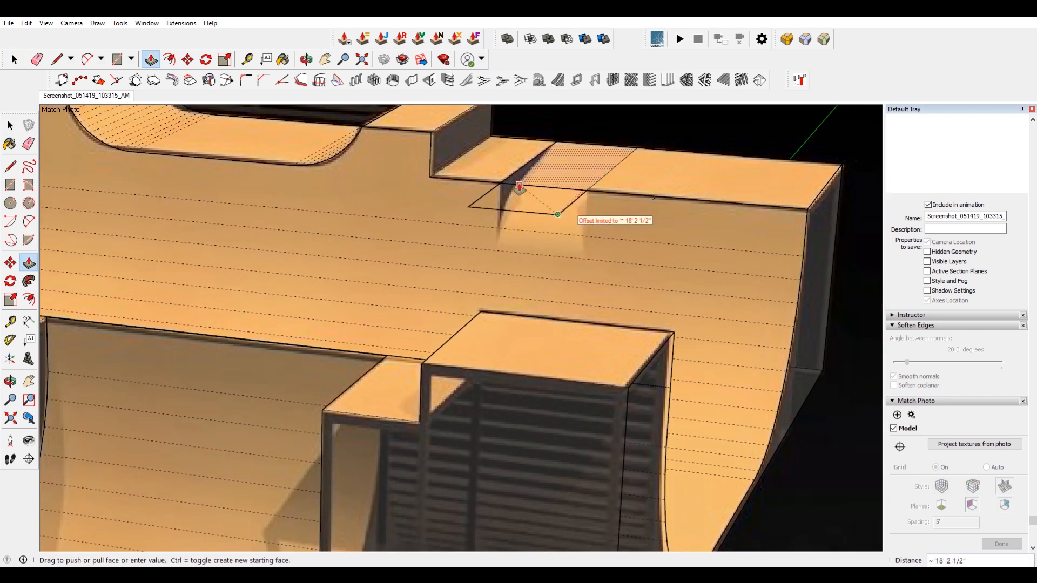
{"action": "left_click", "coordinate": [801, 280]}
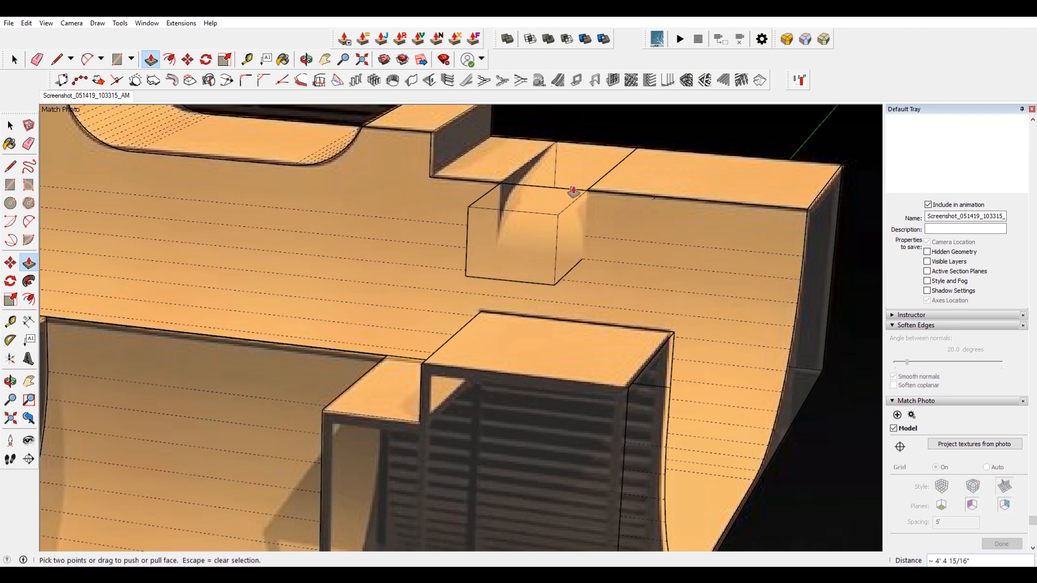
{"action": "key", "text": "space"}
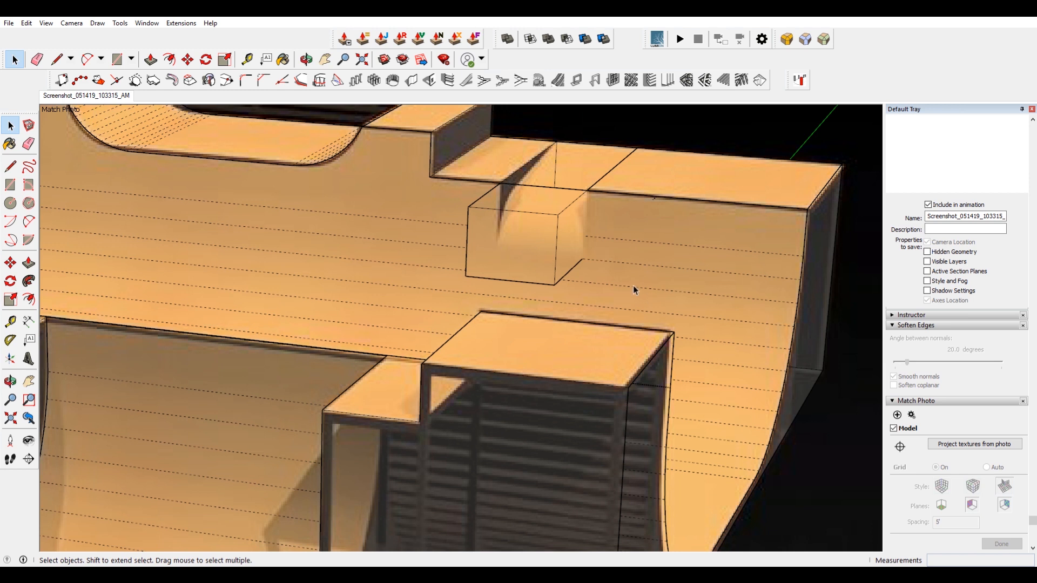
Delete the unwanted edges and side face of the block on the quarter pipe.
{"action": "left_click", "coordinate": [480, 197]}
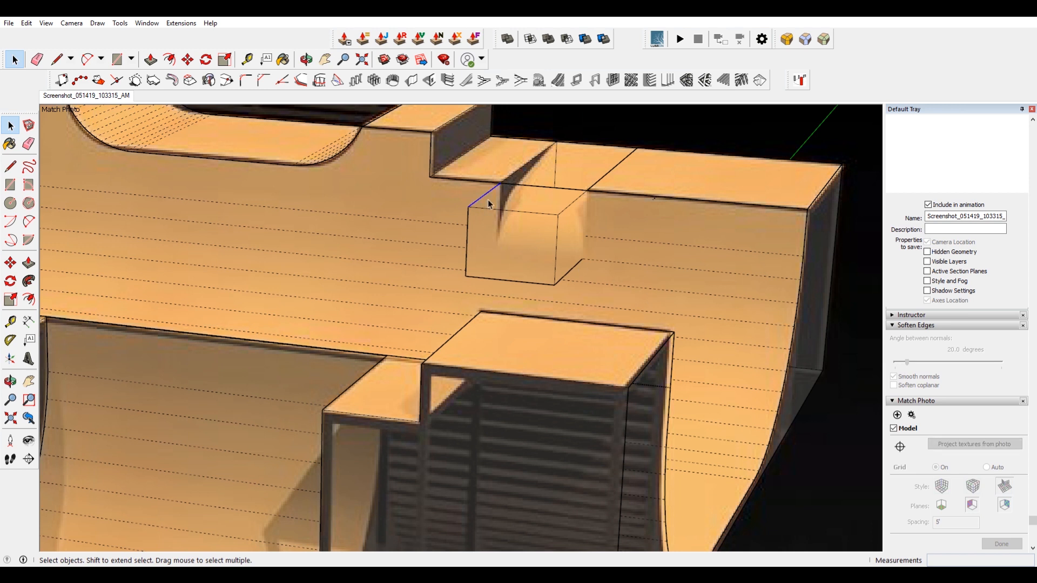
{"action": "middle_click_drag", "start_coordinate": [558, 190], "coordinate": [528, 314]}
{"action": "key", "text": "space"}
{"action": "key", "text": "Delete"}
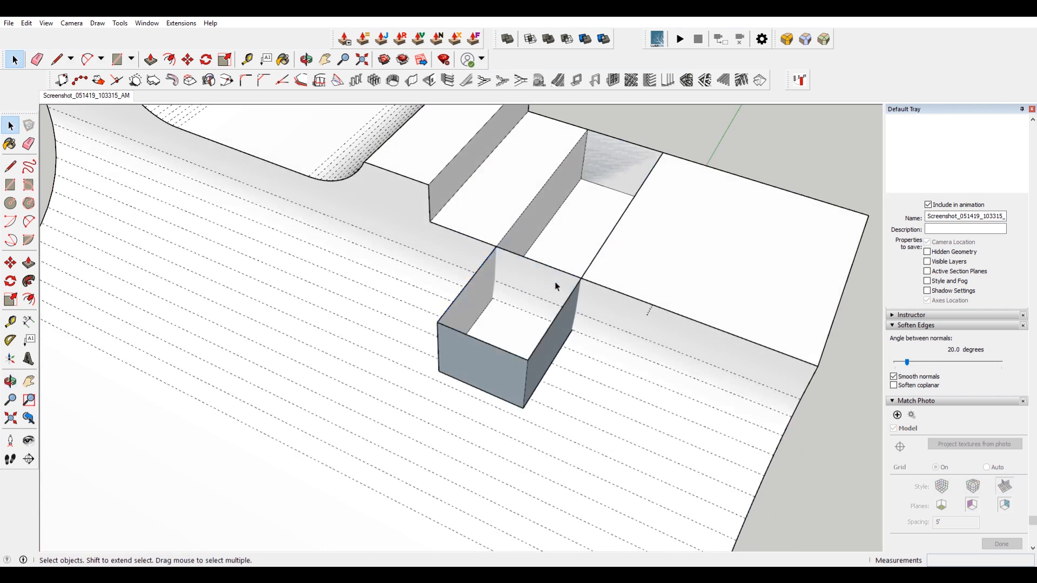
{"action": "left_click", "coordinate": [564, 272]}
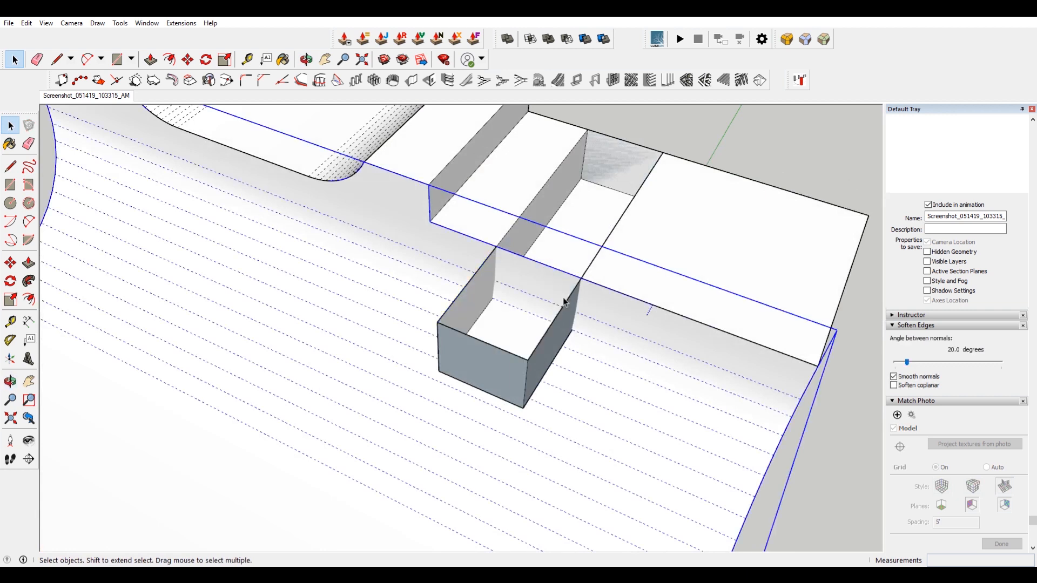
{"action": "left_click", "coordinate": [481, 273]}
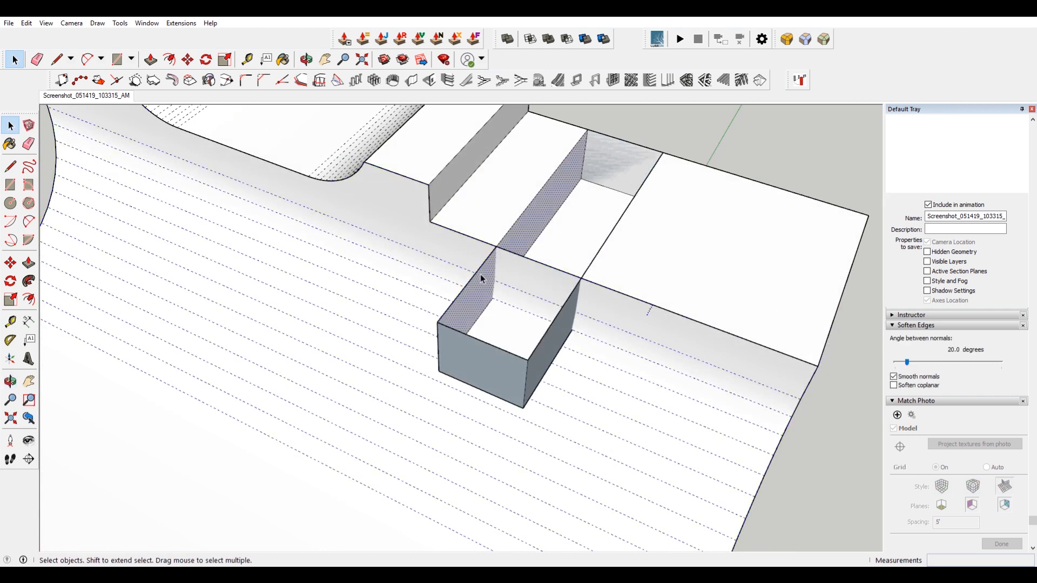
{"action": "left_click", "coordinate": [473, 281]}
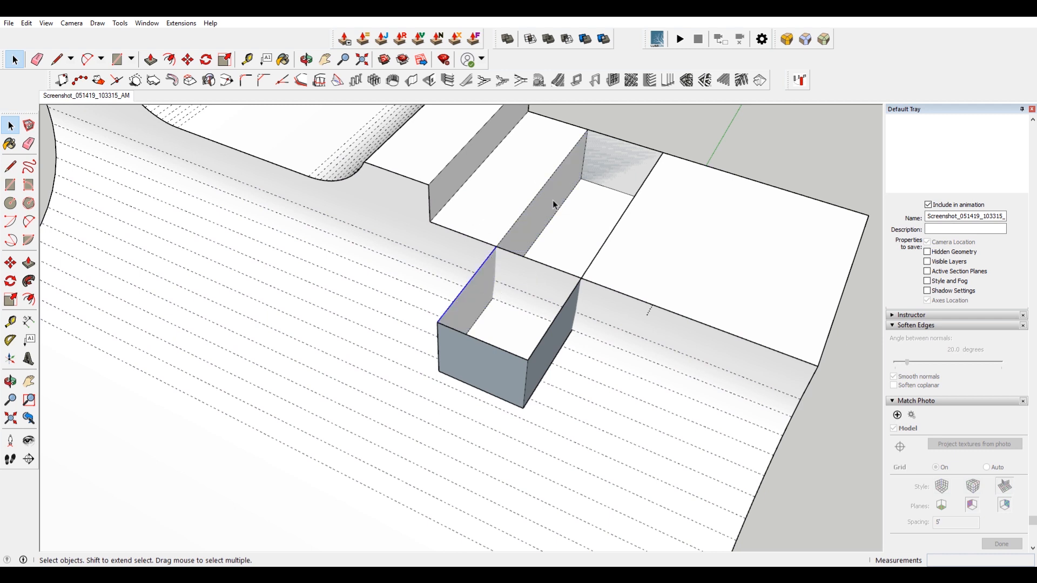
{"action": "key", "text": "Delete"}
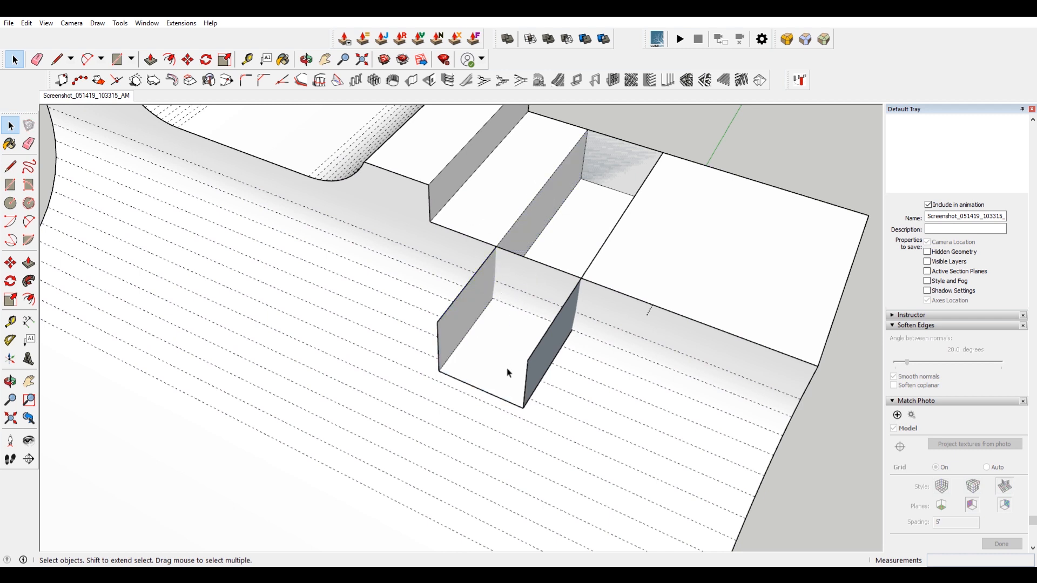
Delete the remaining faces and edges of the block protruding from the quarter pipe.
{"action": "middle_click_drag", "start_coordinate": [511, 394], "coordinate": [558, 189]}
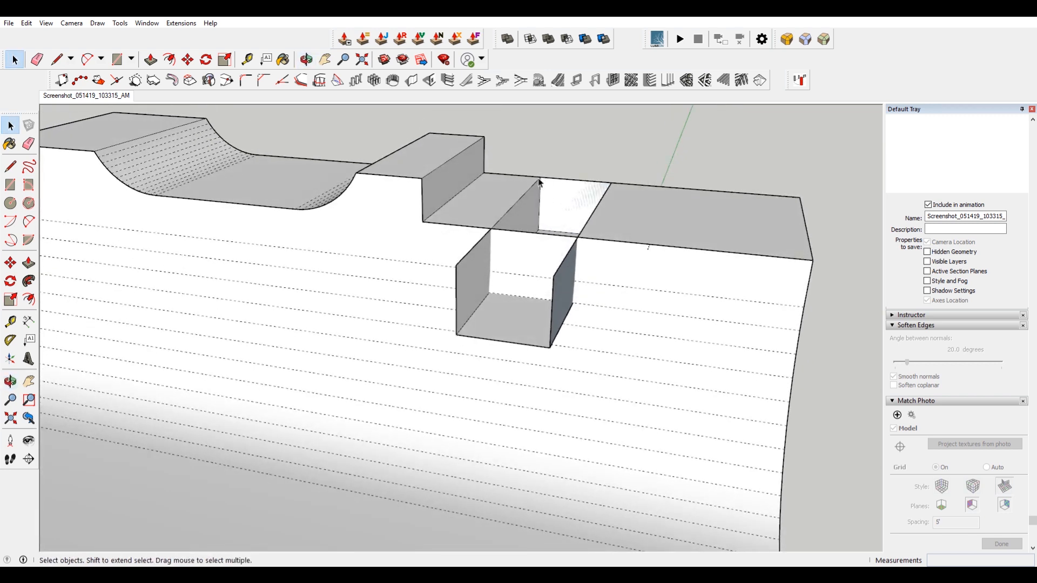
{"action": "key", "text": "Delete"}
{"action": "left_click", "coordinate": [456, 284]}
{"action": "left_click", "coordinate": [465, 326]}
{"action": "key", "text": "Delete"}
{"action": "left_click", "coordinate": [474, 338]}
{"action": "key", "text": "Delete"}
{"action": "left_click", "coordinate": [552, 304]}
{"action": "key", "text": "Delete"}
{"action": "left_click", "coordinate": [559, 269]}
{"action": "key", "text": "Delete"}
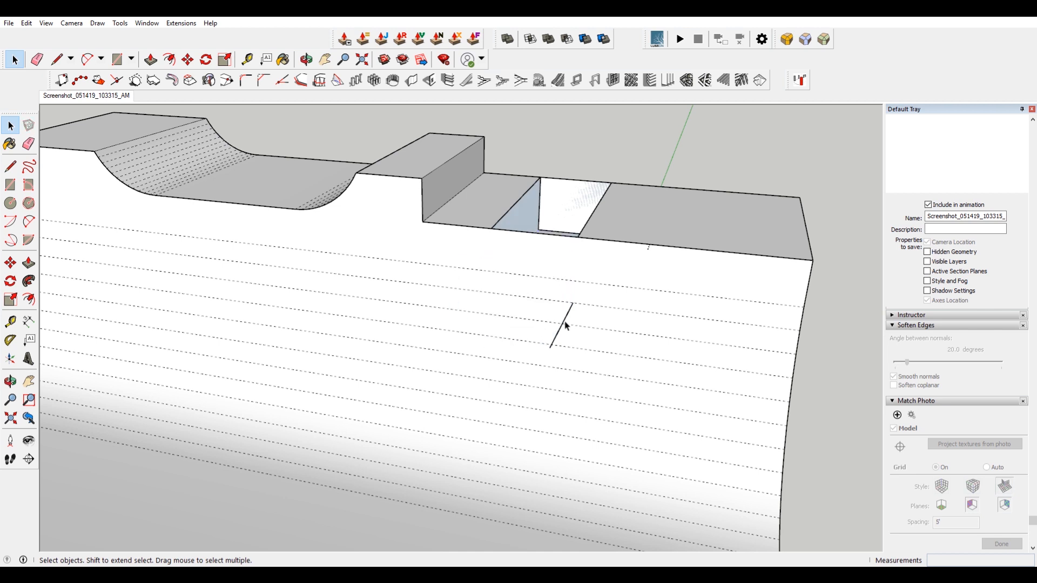
{"action": "key", "text": "Delete"}
Draw a rectangle closing the floor of the deck gap.
{"action": "middle_click_drag", "start_coordinate": [559, 259], "coordinate": [495, 241]}
{"action": "triple_click", "coordinate": [495, 241]}
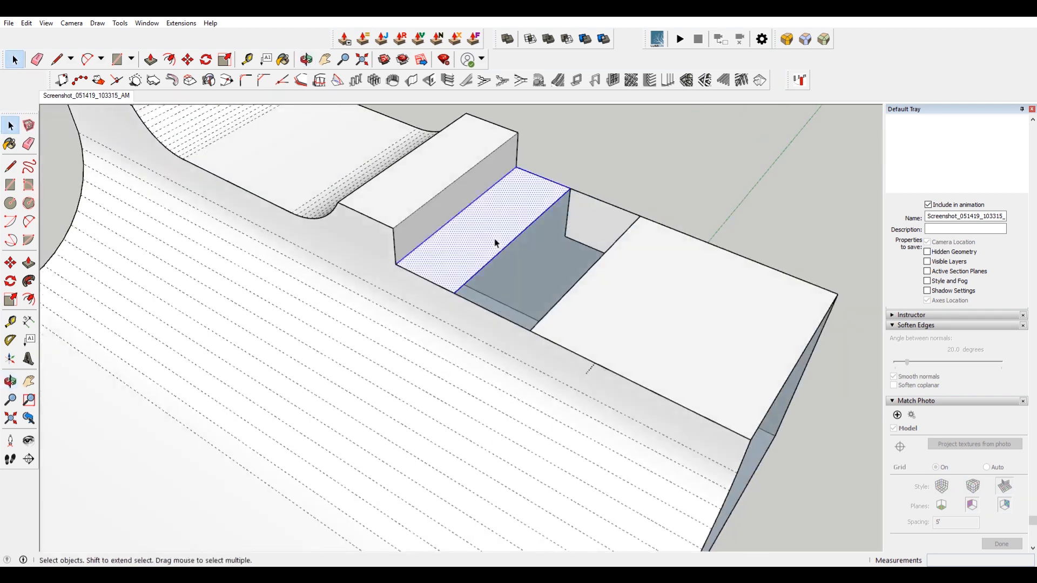
{"action": "right_click", "coordinate": [496, 243]}
{"action": "left_click", "coordinate": [560, 333]}
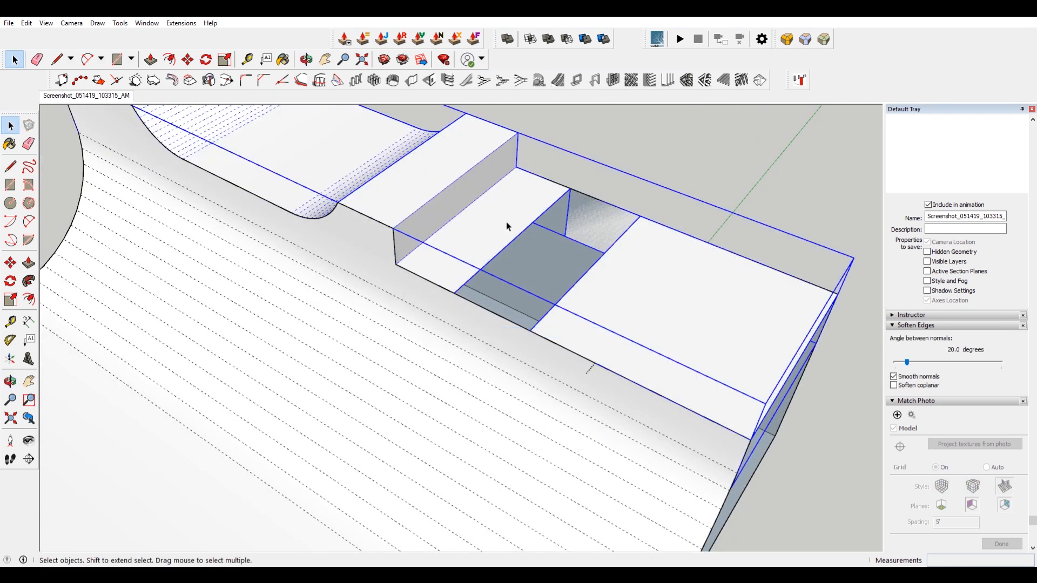
{"action": "double_click", "coordinate": [506, 222]}
{"action": "middle_click_drag", "start_coordinate": [515, 227], "coordinate": [462, 284]}
{"action": "key", "text": "r"}
{"action": "left_click", "coordinate": [437, 289]}
{"action": "left_click", "coordinate": [621, 280]}
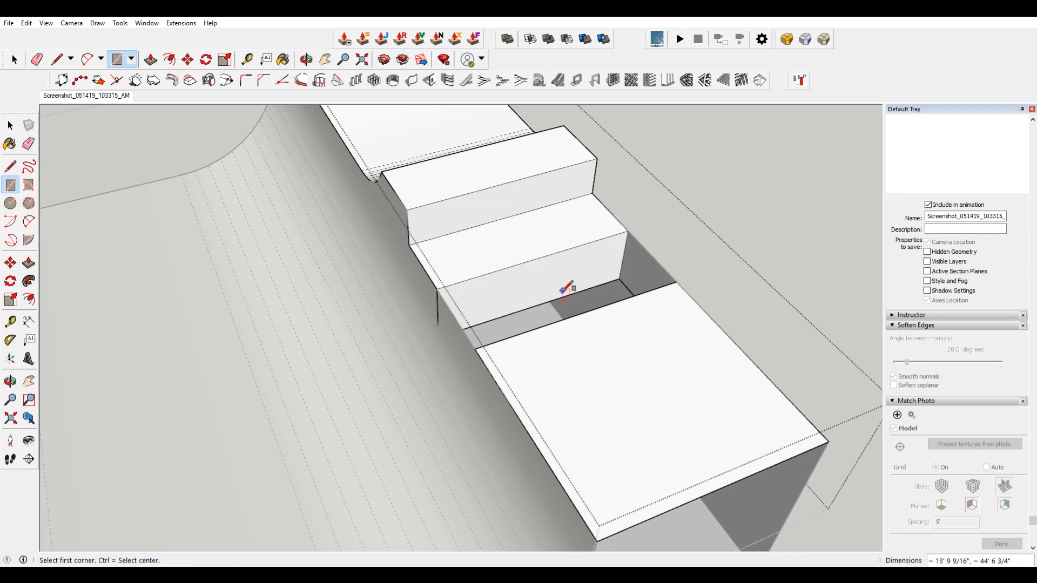
{"action": "key", "text": "space"}
{"action": "middle_click_drag", "start_coordinate": [506, 266], "coordinate": [577, 269]}
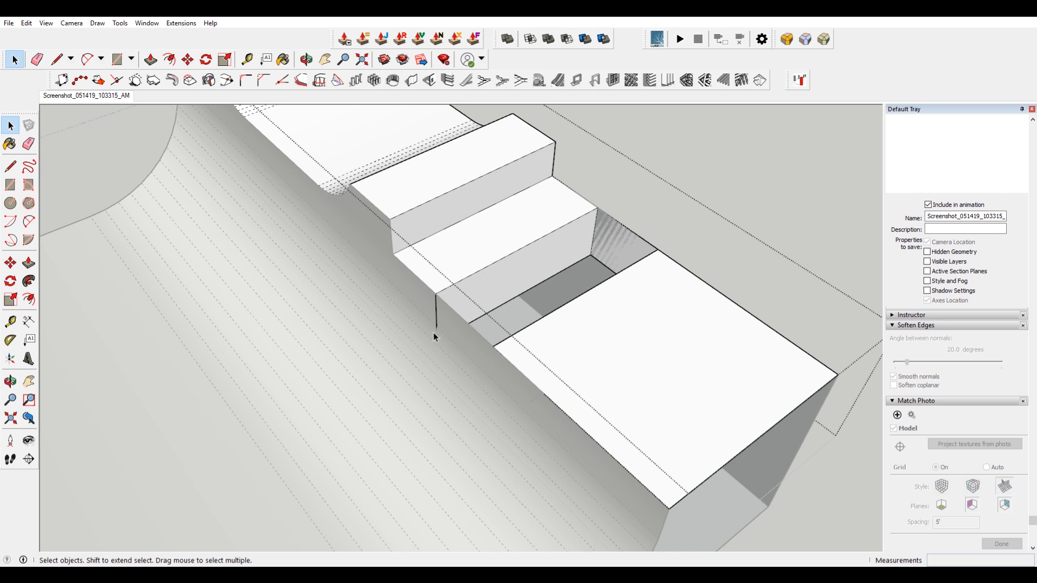
{"action": "middle_click_drag", "start_coordinate": [431, 352], "coordinate": [650, 240]}
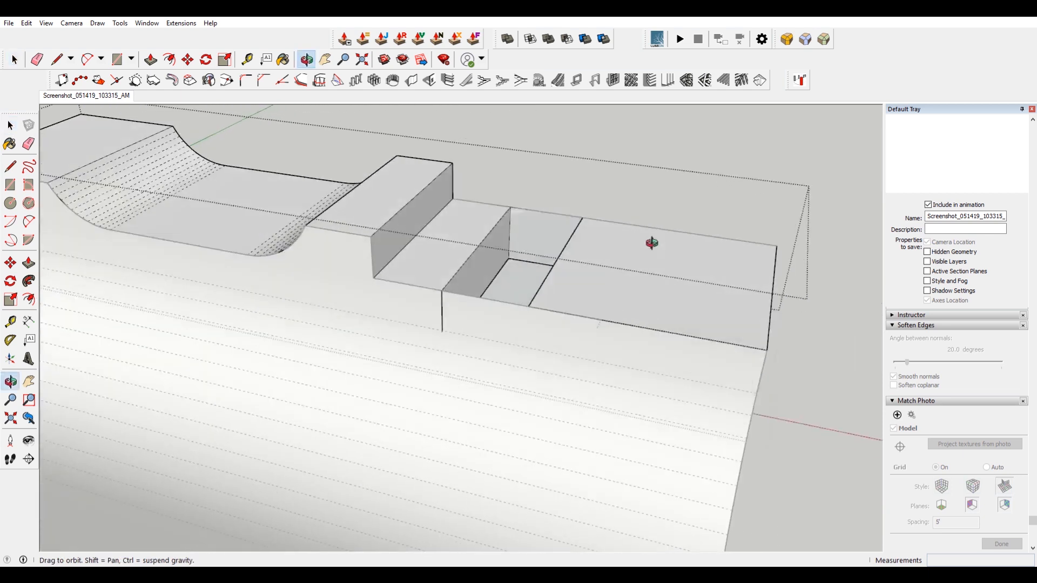
{"action": "key", "text": "Escape"}
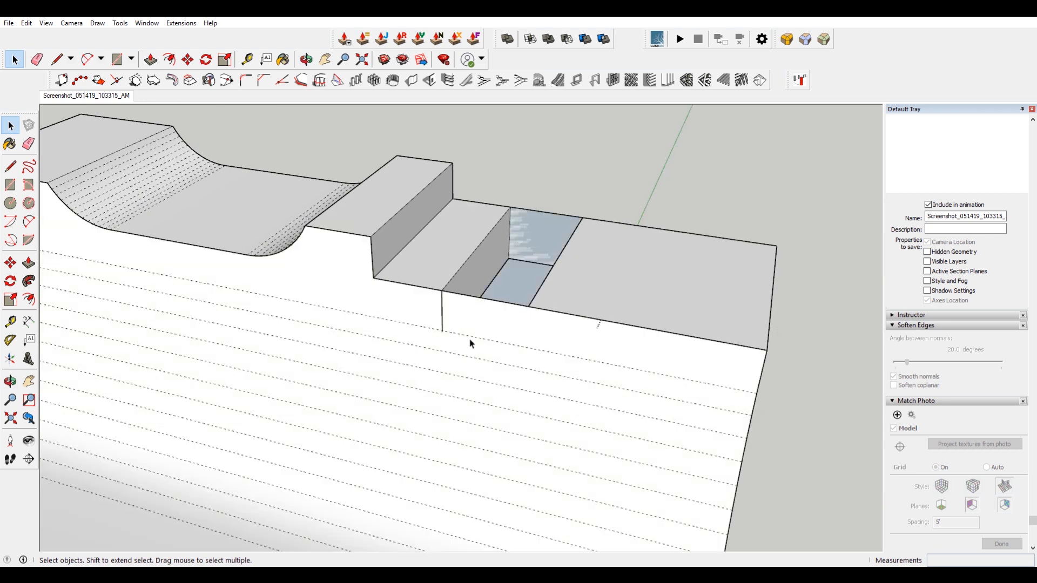
Draw a vertical line down the quarter pipe face from the corner of the deck gap.
{"action": "key", "text": "l"}
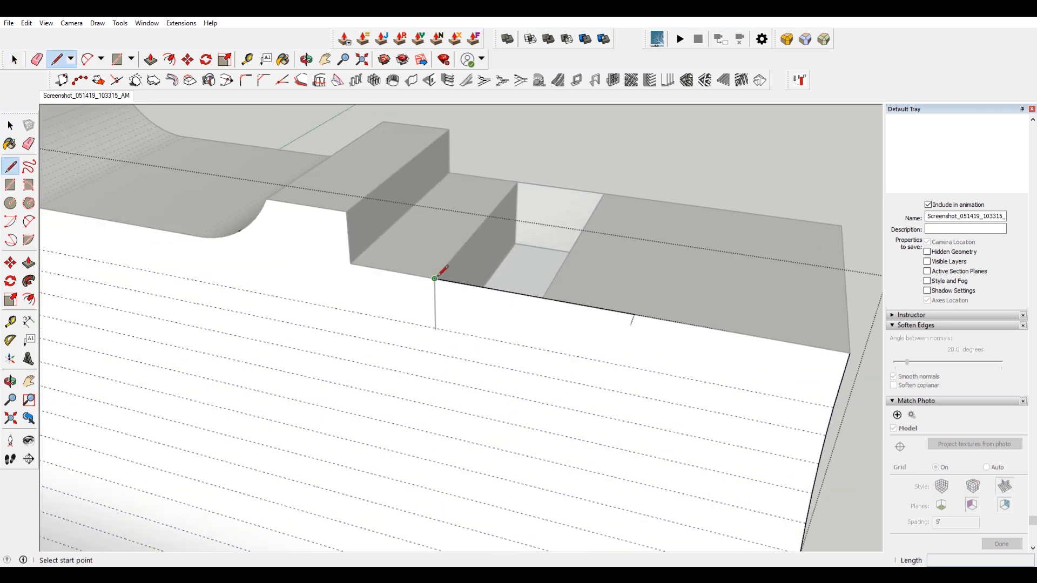
{"action": "left_click", "coordinate": [435, 278]}
{"action": "scroll", "coordinate": [440, 287], "scroll_direction": "up", "scroll_amount": 3}
{"action": "left_click", "coordinate": [429, 345]}
{"action": "scroll", "coordinate": [428, 351], "scroll_direction": "down", "scroll_amount": 3}
{"action": "key", "text": "space"}
{"action": "left_click", "coordinate": [559, 216]}
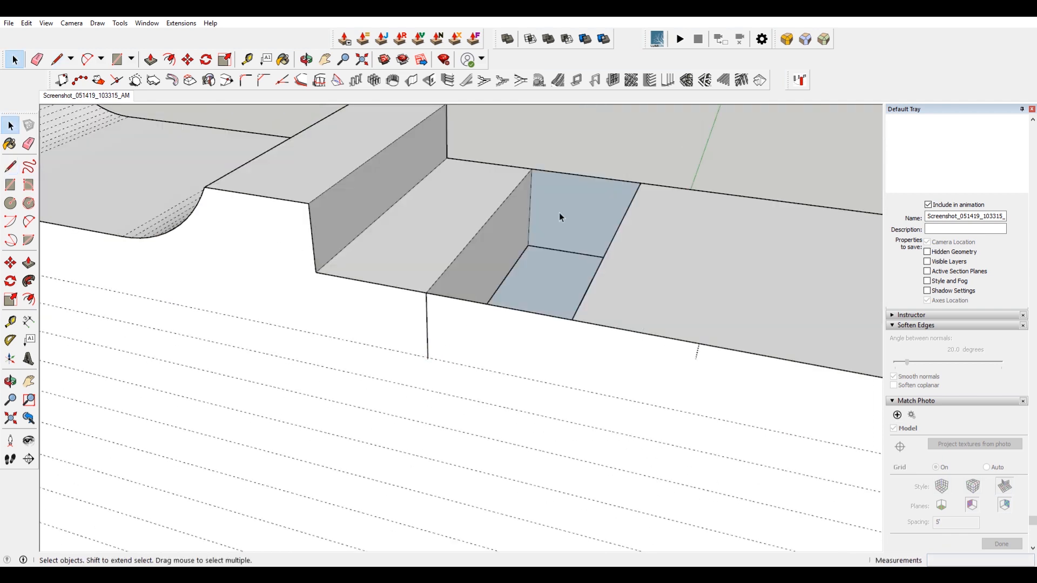
{"action": "left_click", "coordinate": [560, 212]}
{"action": "double_click", "coordinate": [592, 202]}
{"action": "left_click", "coordinate": [643, 151]}
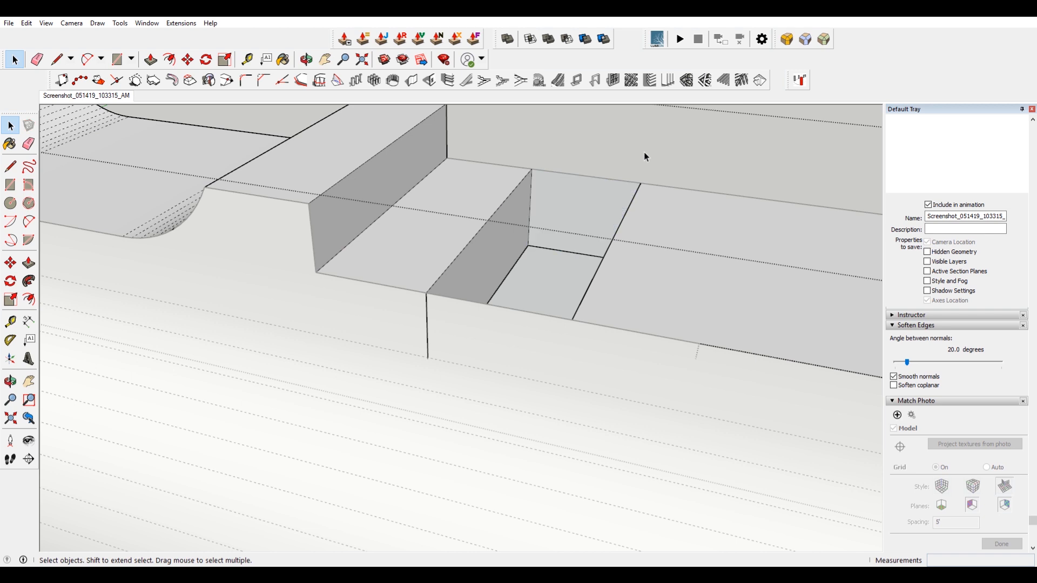
{"action": "left_click", "coordinate": [644, 152]}
{"action": "double_click", "coordinate": [480, 354]}
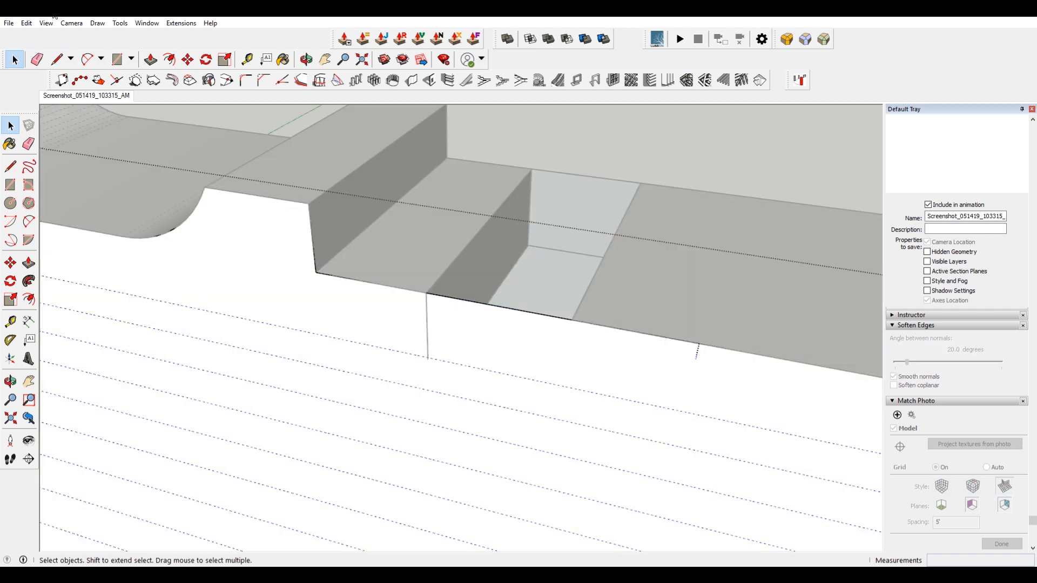
{"action": "left_click", "coordinate": [26, 23]}
{"action": "left_click", "coordinate": [468, 348]}
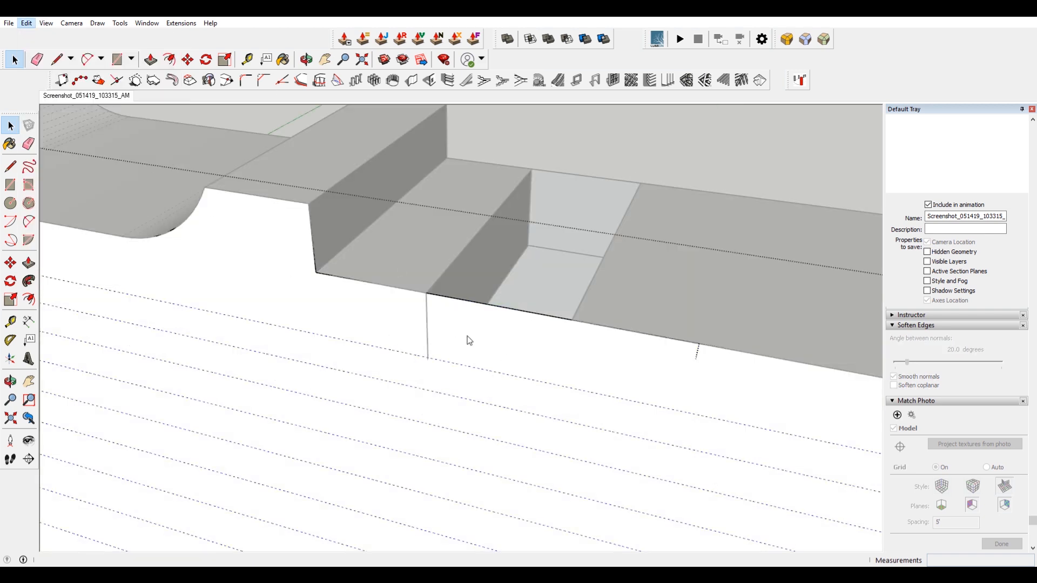
{"action": "left_click", "coordinate": [29, 25]}
{"action": "left_click", "coordinate": [70, 96]}
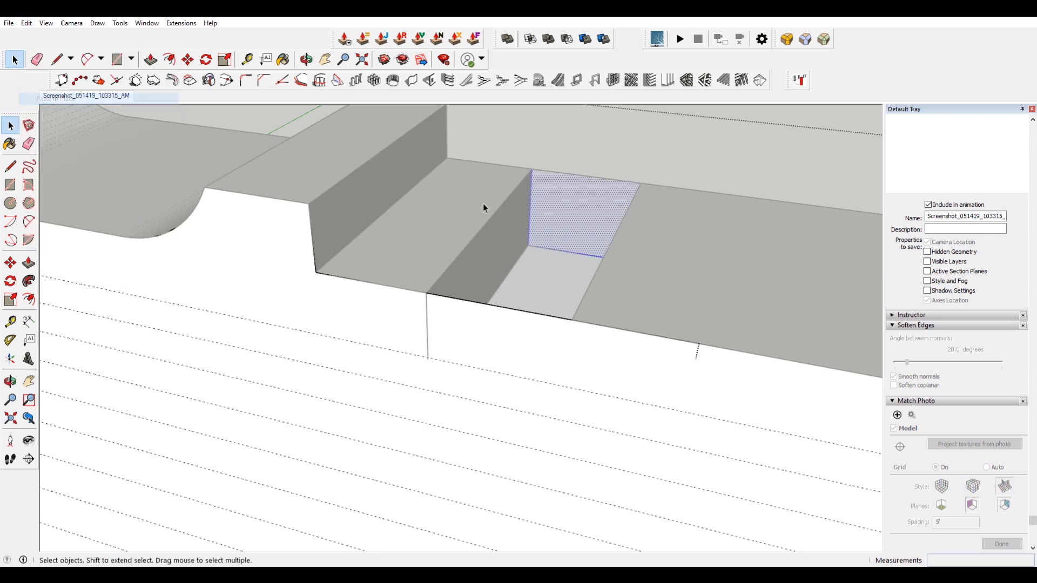
Push/pull the deck gap's face out into a long box projecting across the quarter pipe.
{"action": "right_click", "coordinate": [574, 201]}
{"action": "left_click", "coordinate": [633, 293]}
{"action": "double_click", "coordinate": [595, 203]}
{"action": "scroll", "coordinate": [591, 200], "scroll_direction": "down", "scroll_amount": 4}
{"action": "key", "text": "p"}
{"action": "left_click", "coordinate": [590, 201]}
{"action": "left_click", "coordinate": [467, 426]}
{"action": "key", "text": "space"}
Make the quarter pipe and deck geometry into a group.
{"action": "middle_click_drag", "start_coordinate": [678, 375], "coordinate": [605, 300]}
{"action": "left_click", "coordinate": [693, 161]}
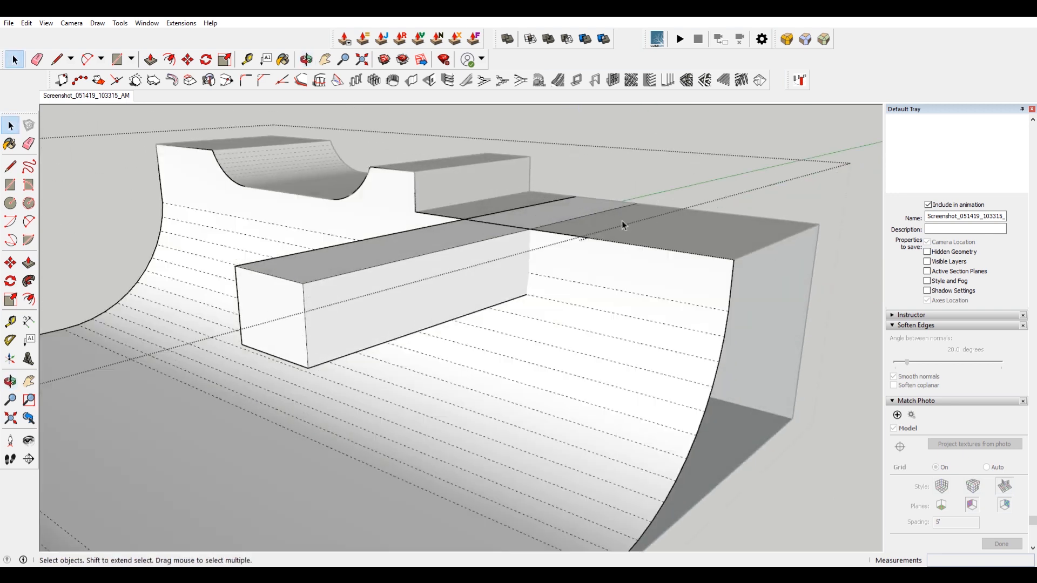
{"action": "middle_click_drag", "start_coordinate": [653, 195], "coordinate": [659, 270]}
{"action": "left_click", "coordinate": [494, 305]}
{"action": "left_click", "coordinate": [645, 323]}
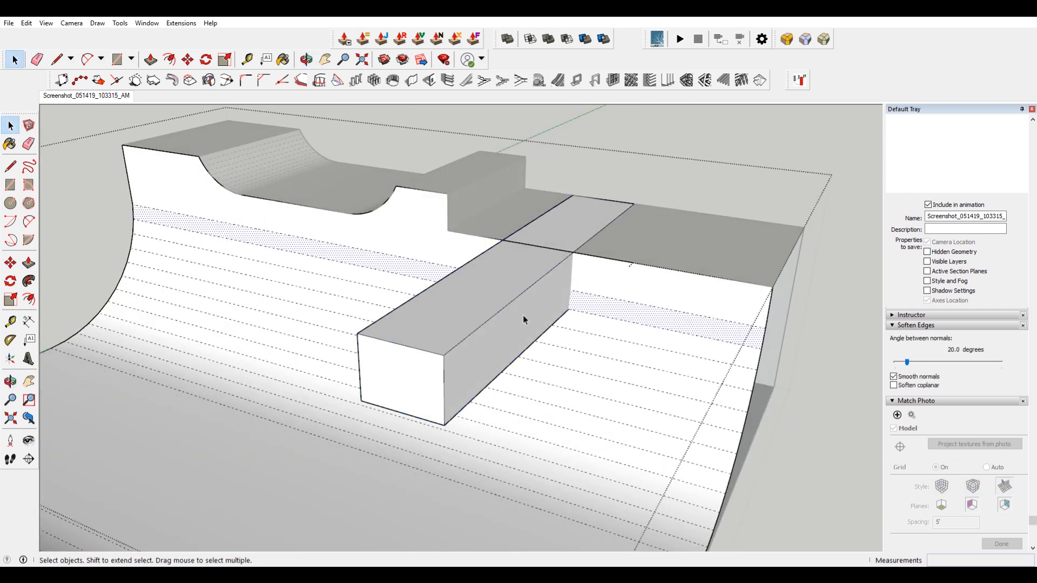
{"action": "left_click", "coordinate": [625, 288]}
{"action": "triple_click", "coordinate": [625, 289]}
{"action": "right_click", "coordinate": [635, 275]}
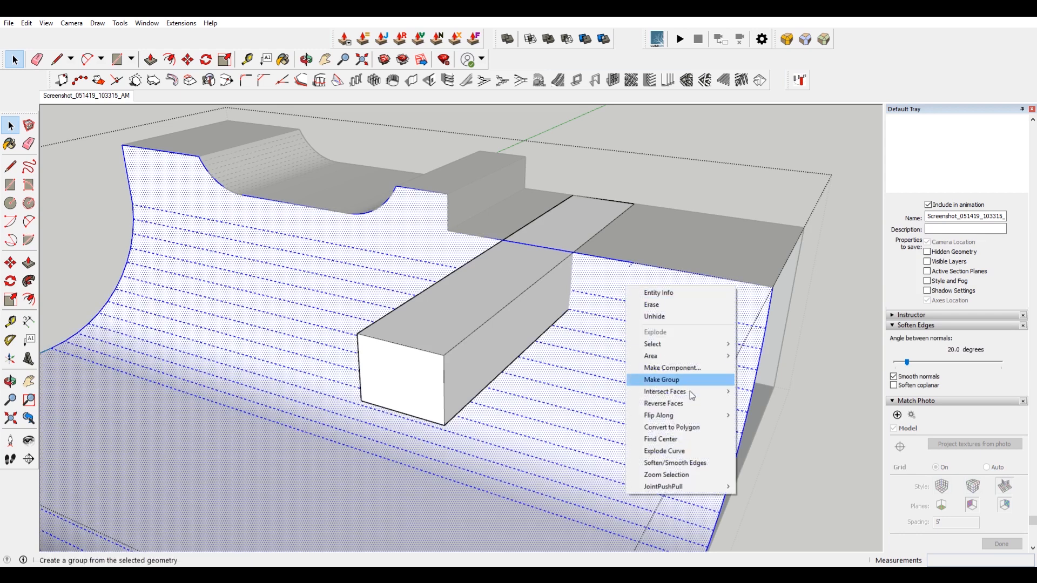
{"action": "left_click", "coordinate": [696, 378]}
{"action": "left_click", "coordinate": [691, 184]}
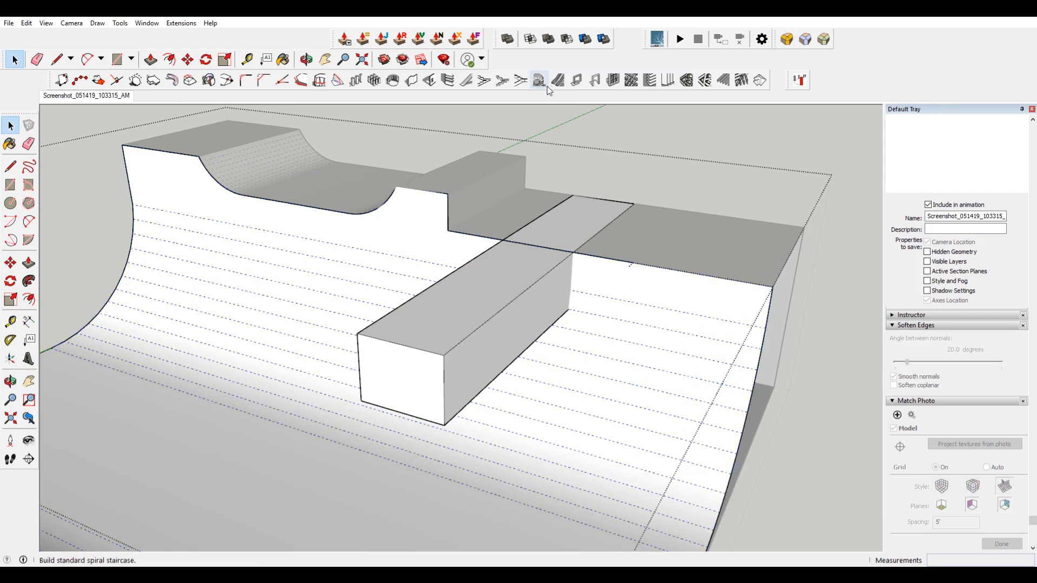
{"action": "left_click", "coordinate": [567, 40]}
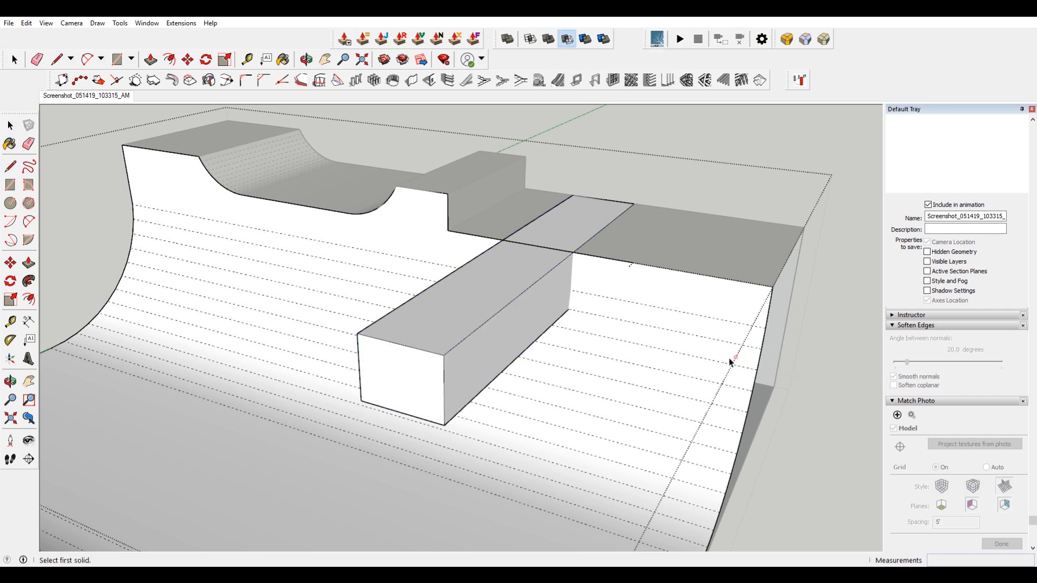
{"action": "key", "text": "space"}
{"action": "left_click", "coordinate": [601, 351]}
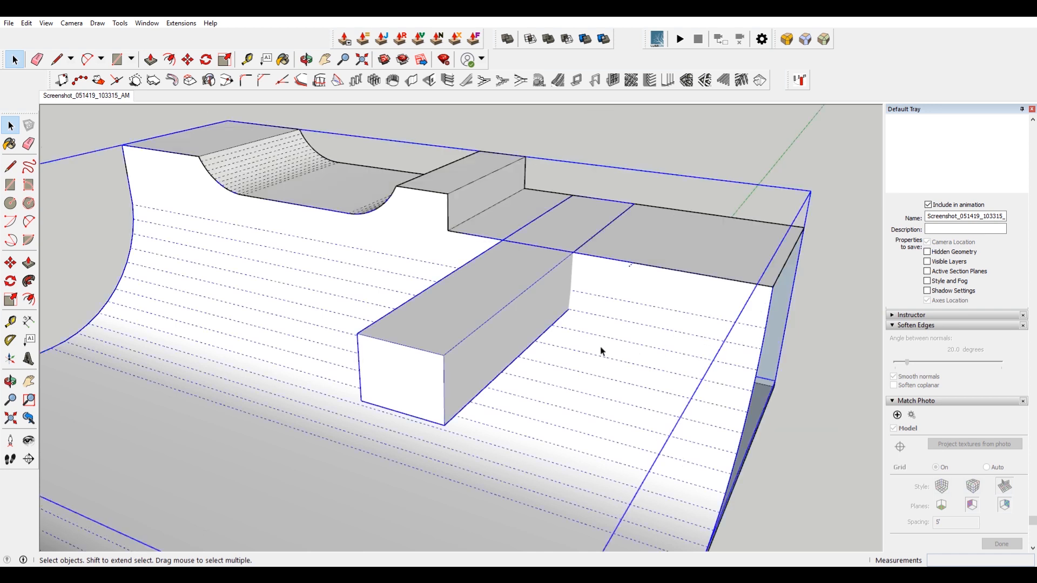
{"action": "double_click", "coordinate": [601, 351]}
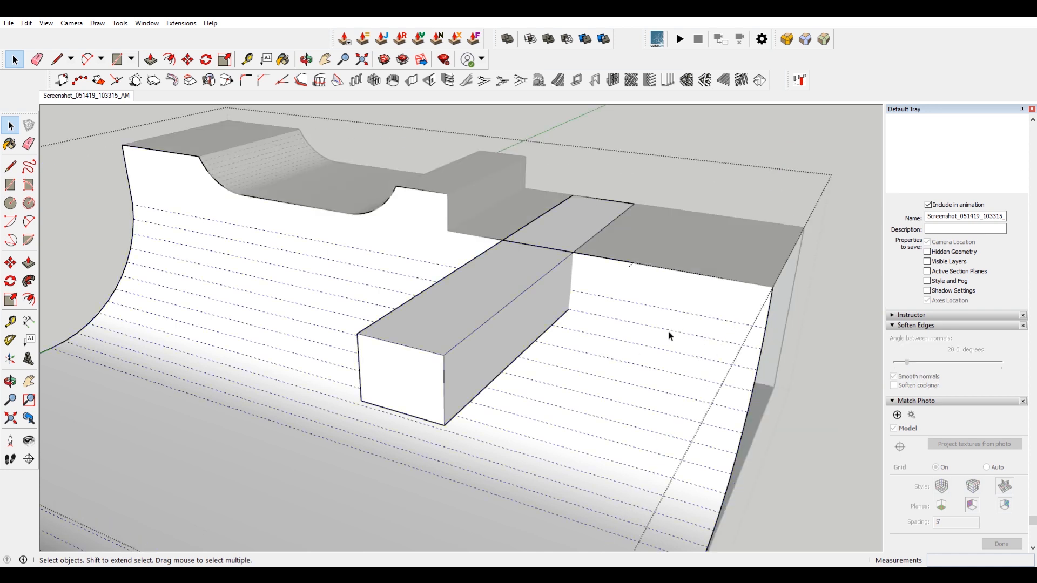
{"action": "left_click", "coordinate": [606, 346]}
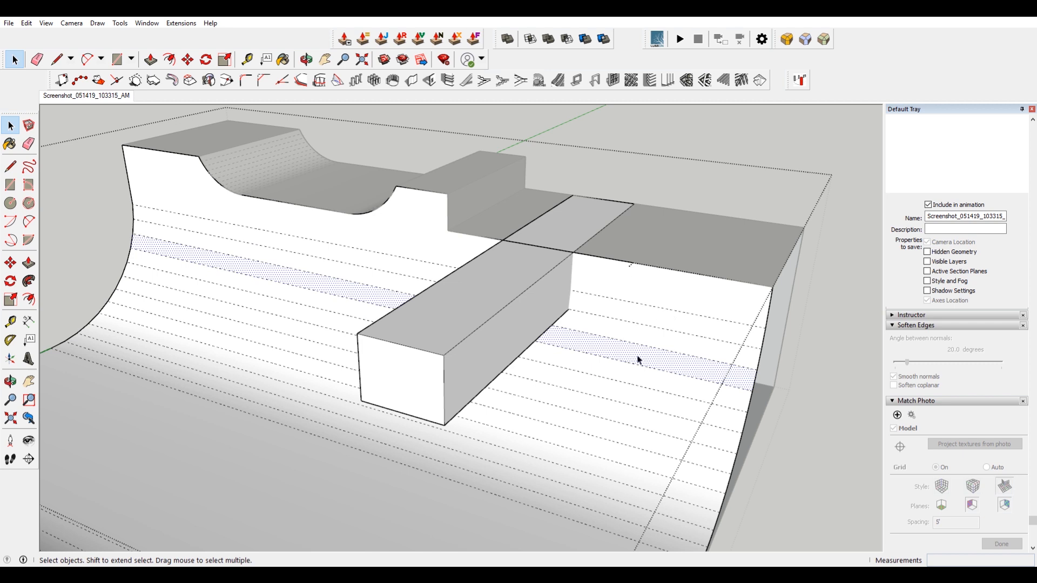
{"action": "key", "text": "Escape"}
{"action": "left_click", "coordinate": [586, 393]}
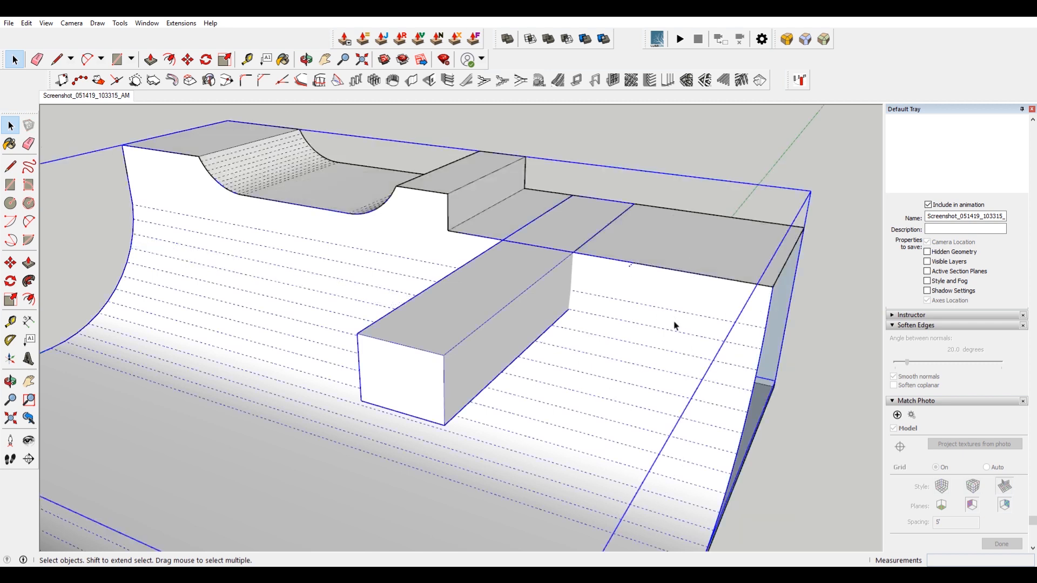
Select the quarter pipe geometry and intersect its faces with the selection.
{"action": "double_click", "coordinate": [649, 354]}
{"action": "left_click", "coordinate": [657, 291]}
{"action": "left_click", "coordinate": [506, 271]}
{"action": "left_click", "coordinate": [628, 367]}
{"action": "double_click", "coordinate": [628, 367]}
{"action": "left_click", "coordinate": [495, 296], "text": "shift"}
{"action": "right_click", "coordinate": [495, 297]}
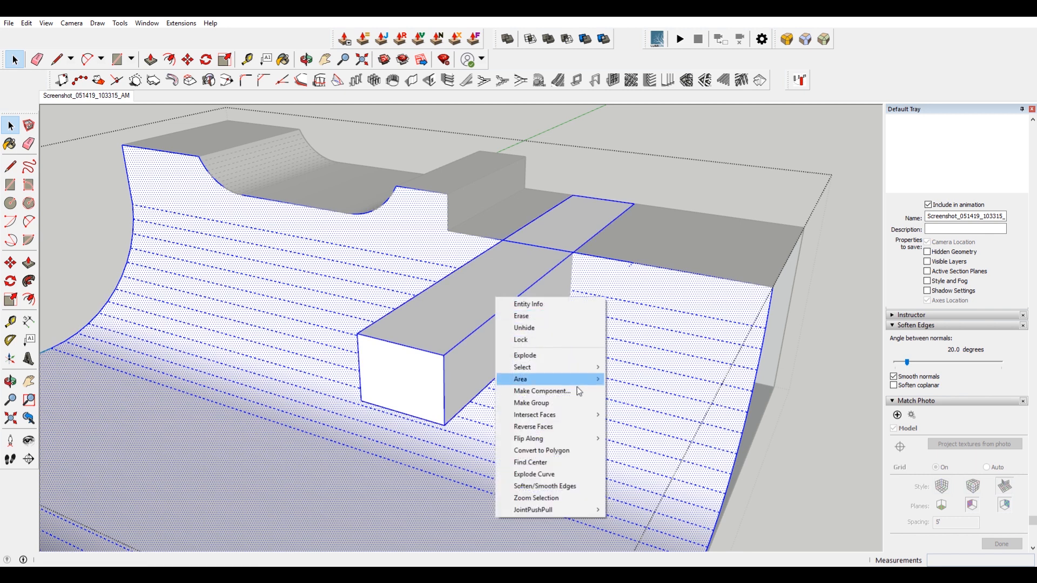
{"action": "mouse_move", "coordinate": [584, 414]}
{"action": "left_click", "coordinate": [651, 440]}
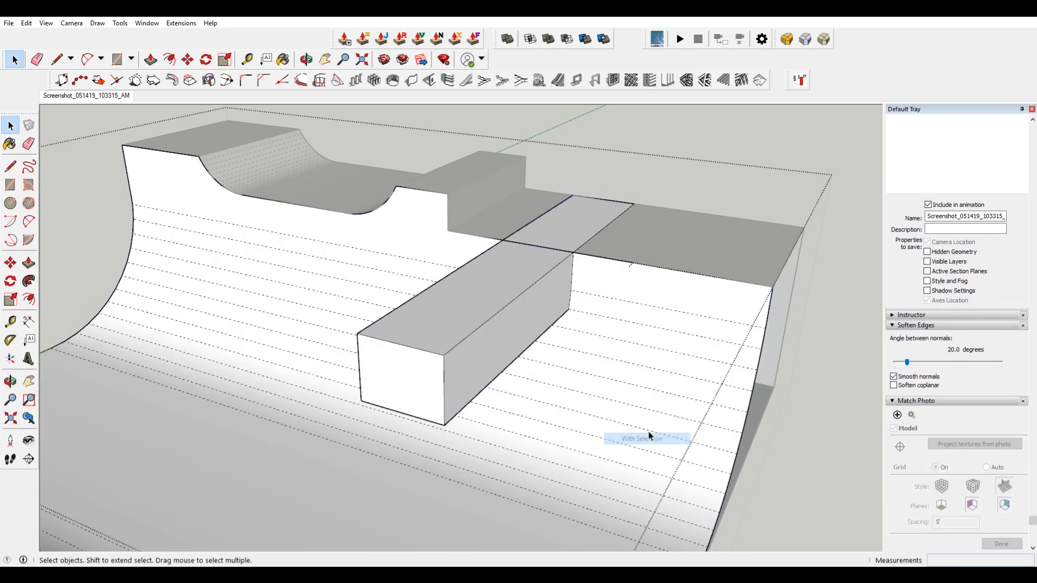
Delete the projecting box used to cut the deck gap into the quarter pipe.
{"action": "left_click", "coordinate": [510, 297]}
{"action": "key", "text": "Delete"}
{"action": "scroll", "coordinate": [543, 290], "scroll_direction": "up", "scroll_amount": 5}
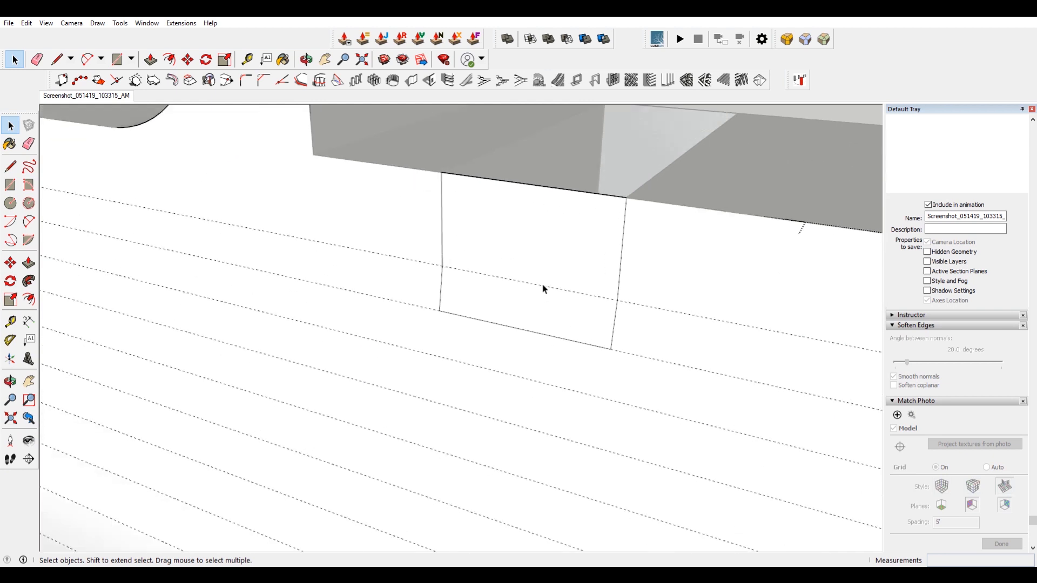
{"action": "middle_click_drag", "start_coordinate": [467, 250], "coordinate": [571, 258]}
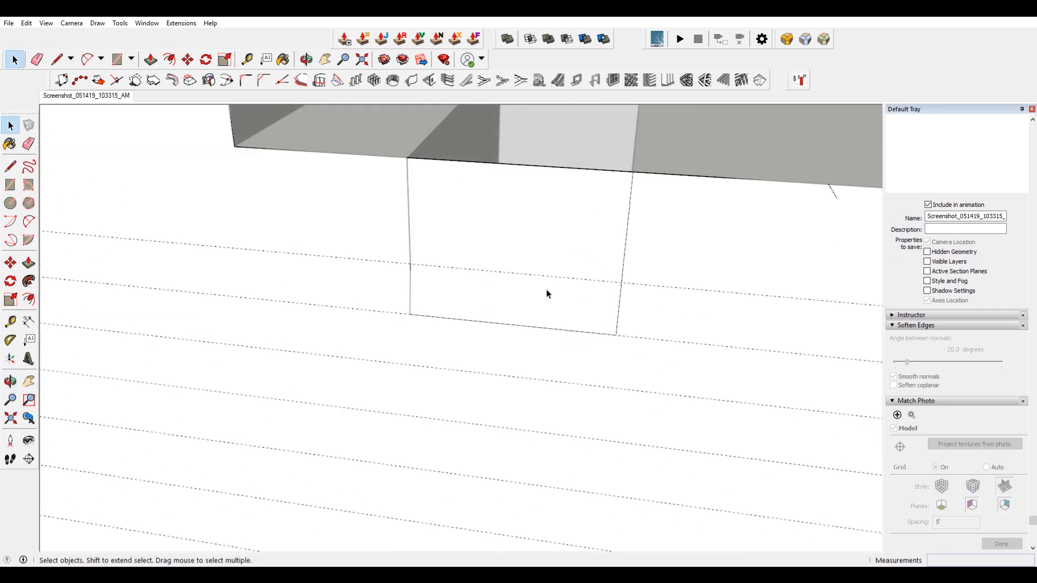
{"action": "scroll", "coordinate": [512, 248], "scroll_direction": "down", "scroll_amount": 3}
{"action": "key", "text": "e"}
{"action": "mouse_move", "coordinate": [556, 292]}
{"action": "left_mouse_down"}
{"action": "mouse_move", "coordinate": [566, 218]}
{"action": "mouse_move", "coordinate": [585, 224]}
{"action": "left_mouse_up"}
{"action": "mouse_move", "coordinate": [586, 224]}
{"action": "middle_mouse_down"}
{"action": "mouse_move", "coordinate": [646, 294]}
{"action": "mouse_move", "coordinate": [447, 289]}
{"action": "middle_mouse_up"}
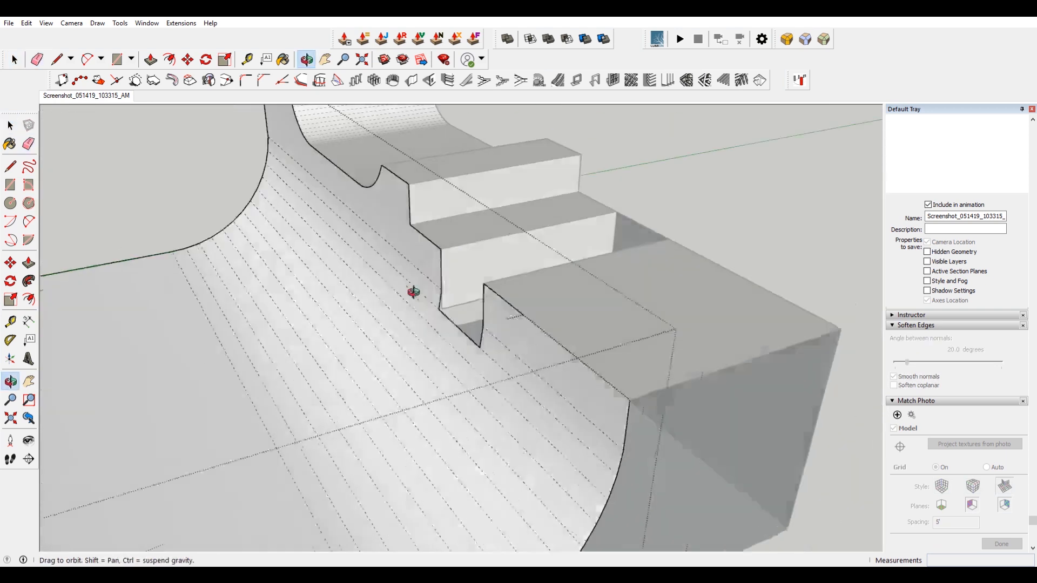
{"action": "scroll", "coordinate": [454, 290], "scroll_direction": "up", "scroll_amount": 3}
{"action": "scroll", "coordinate": [458, 292], "scroll_direction": "up", "scroll_amount": 5}
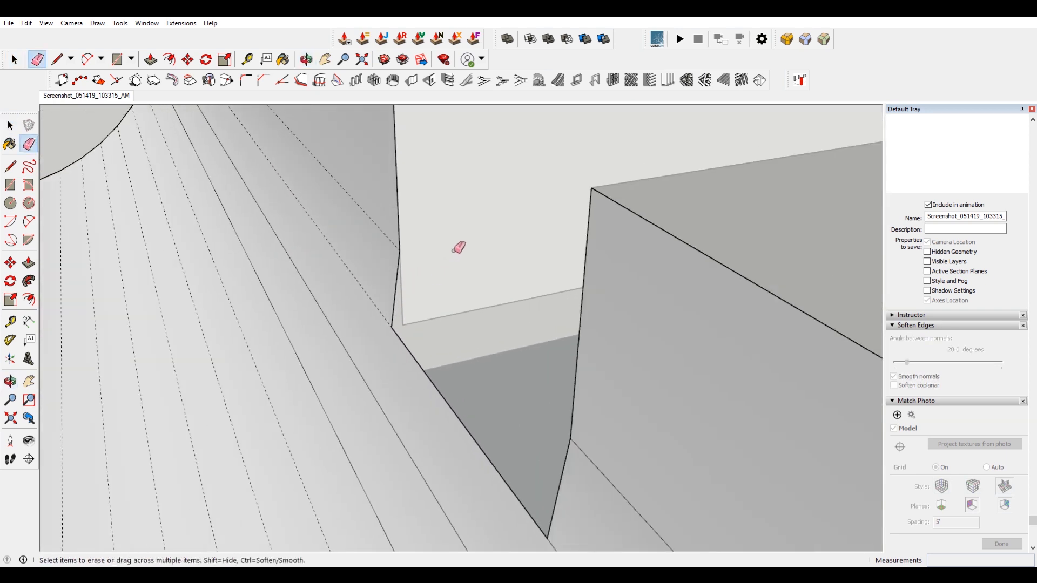
{"action": "key", "text": "space"}
{"action": "middle_click_drag", "start_coordinate": [463, 239], "coordinate": [432, 259]}
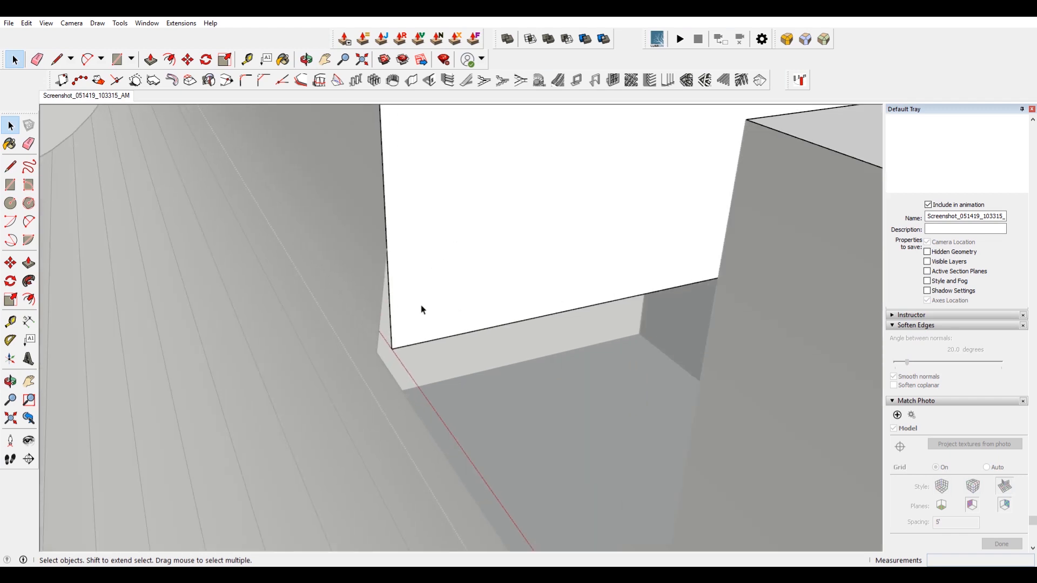
{"action": "scroll", "coordinate": [411, 314], "scroll_direction": "up", "scroll_amount": 1}
{"action": "key", "text": "l"}
{"action": "left_click", "coordinate": [391, 363]}
{"action": "key", "text": "Escape"}
{"action": "left_click", "coordinate": [365, 368]}
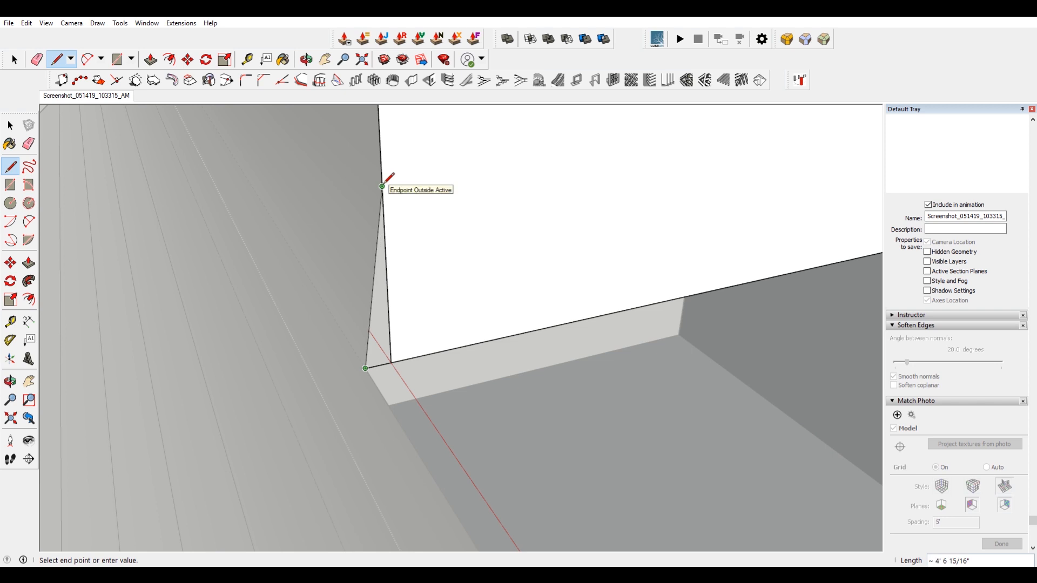
{"action": "key", "text": "Escape"}
Erase the stray edges left in the deck gap and delete the leftover face.
{"action": "key", "text": "e"}
{"action": "mouse_move", "coordinate": [394, 322]}
{"action": "middle_mouse_down"}
{"action": "mouse_move", "coordinate": [434, 308]}
{"action": "mouse_move", "coordinate": [696, 315]}
{"action": "mouse_move", "coordinate": [546, 358]}
{"action": "mouse_move", "coordinate": [609, 359]}
{"action": "mouse_move", "coordinate": [533, 374]}
{"action": "mouse_move", "coordinate": [610, 254]}
{"action": "middle_mouse_up"}
{"action": "key", "text": "space"}
{"action": "left_click_drag", "start_coordinate": [582, 204], "coordinate": [583, 203]}
{"action": "key", "text": "Delete"}
Switch to the Match Photo scene and draw an arc tracing the deck gap's curved transition.
{"action": "middle_click_drag", "start_coordinate": [596, 222], "coordinate": [294, 328]}
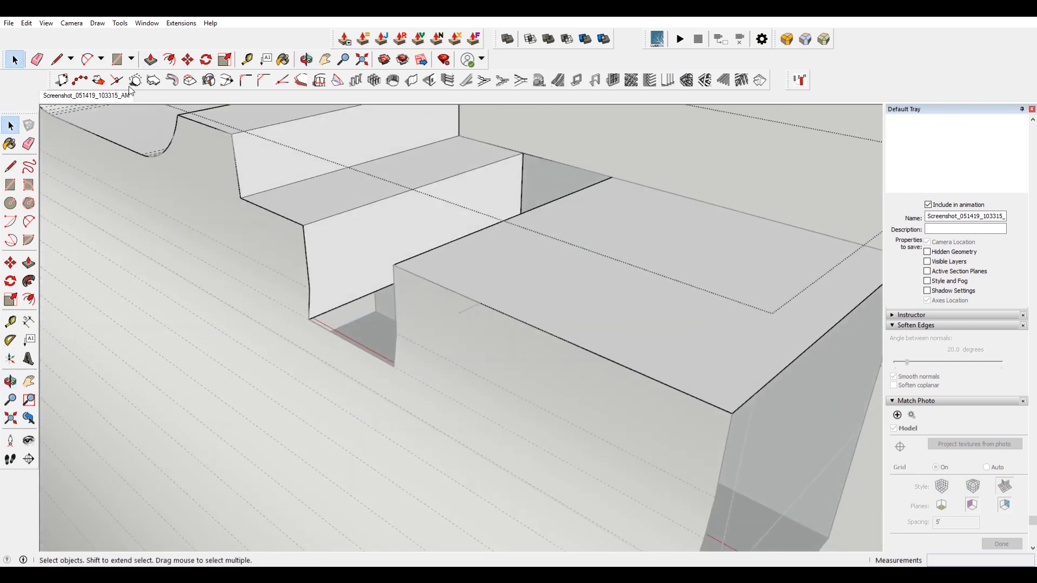
{"action": "left_click", "coordinate": [58, 98]}
{"action": "scroll", "coordinate": [577, 232], "scroll_direction": "up", "scroll_amount": 6}
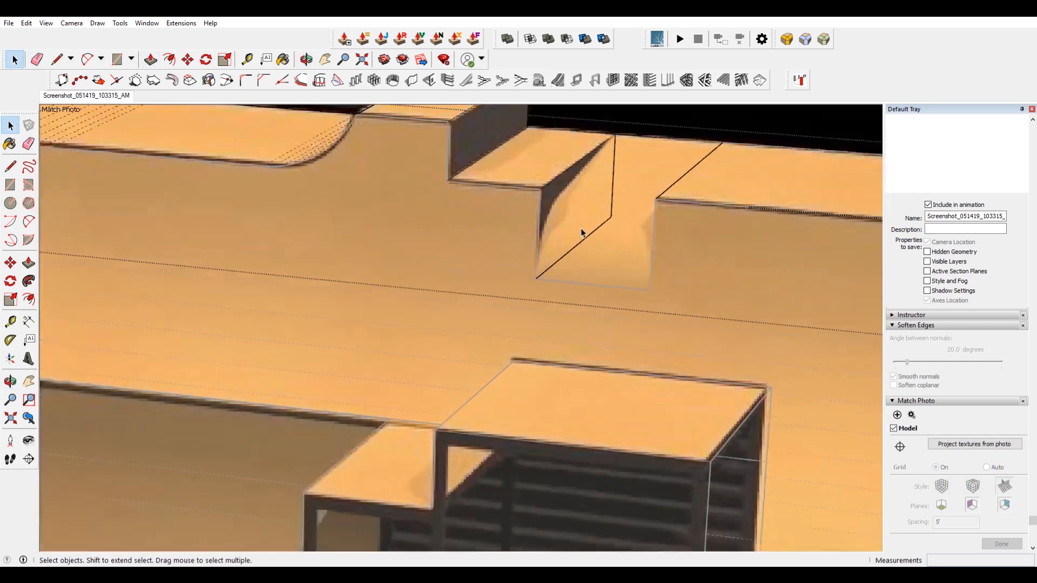
{"action": "key", "text": "a"}
{"action": "left_click", "coordinate": [486, 331]}
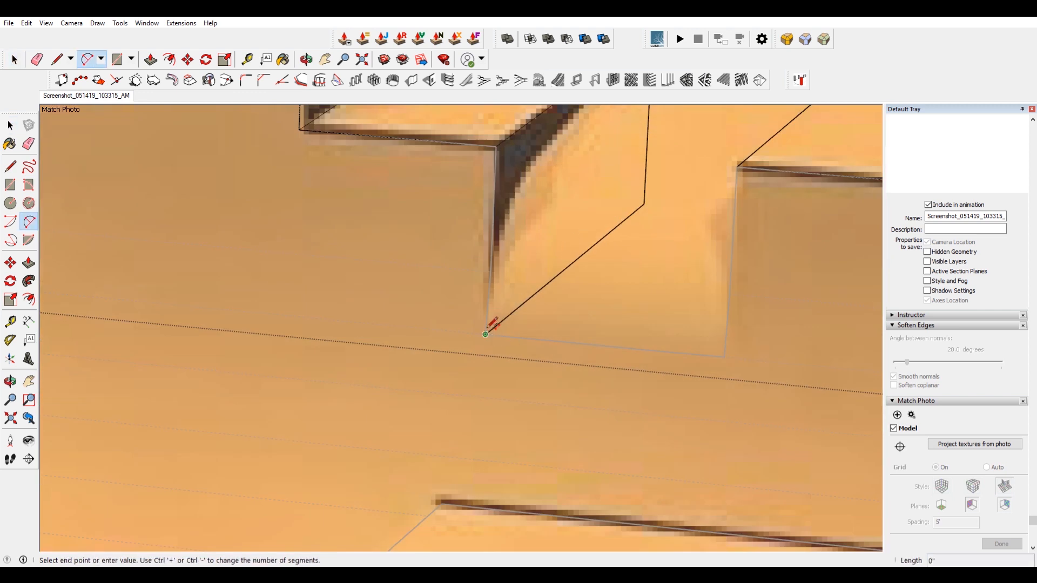
{"action": "scroll", "coordinate": [486, 331], "scroll_direction": "down", "scroll_amount": 3}
{"action": "scroll", "coordinate": [567, 186], "scroll_direction": "up", "scroll_amount": 3}
{"action": "left_click", "coordinate": [593, 133]}
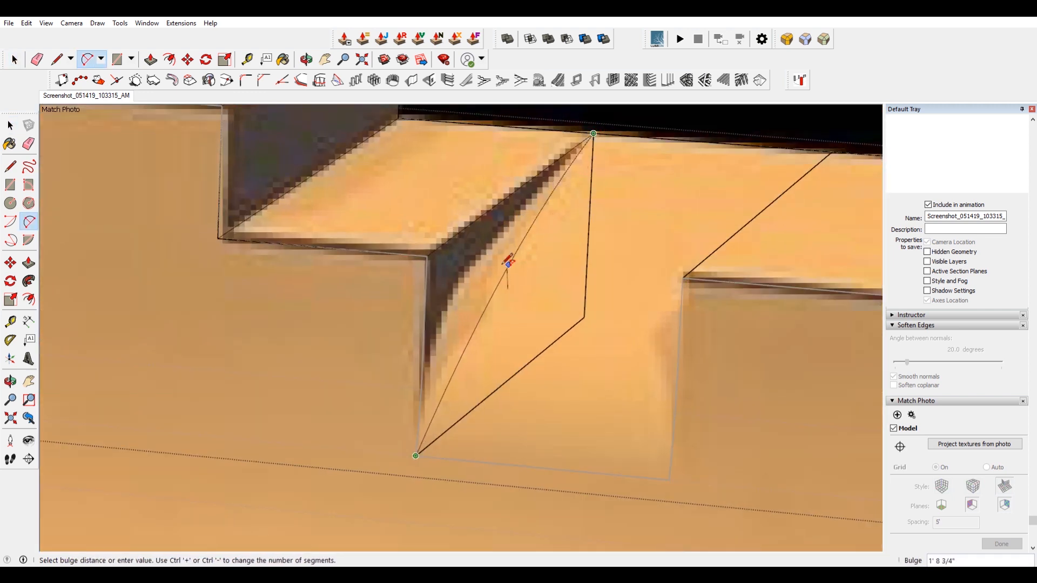
{"action": "left_click", "coordinate": [489, 287]}
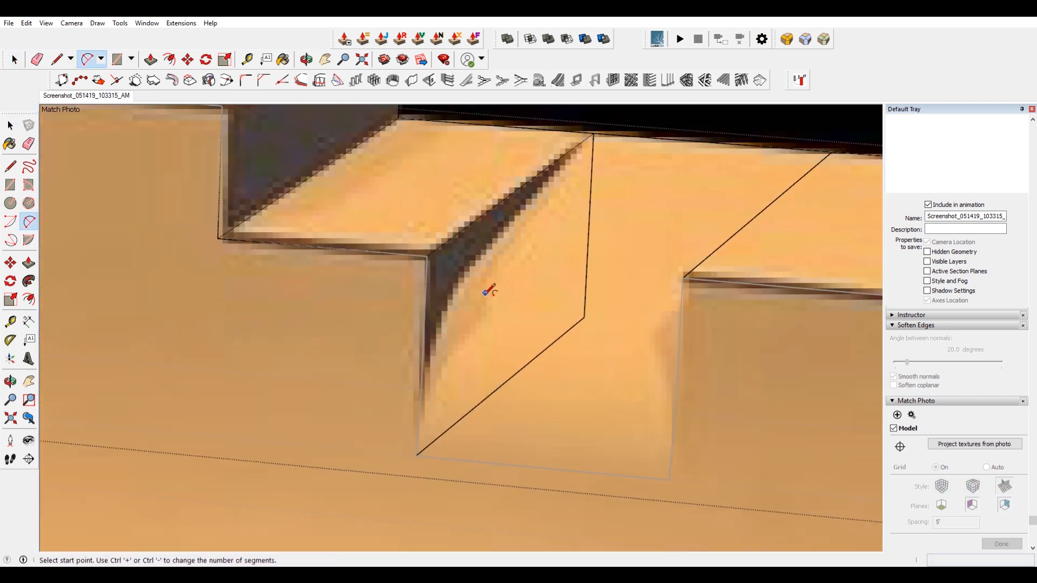
Trace the gap's curved transition with connected arcs from its bottom corner up to the deck edge.
{"action": "left_click", "coordinate": [417, 454]}
{"action": "left_click", "coordinate": [457, 294]}
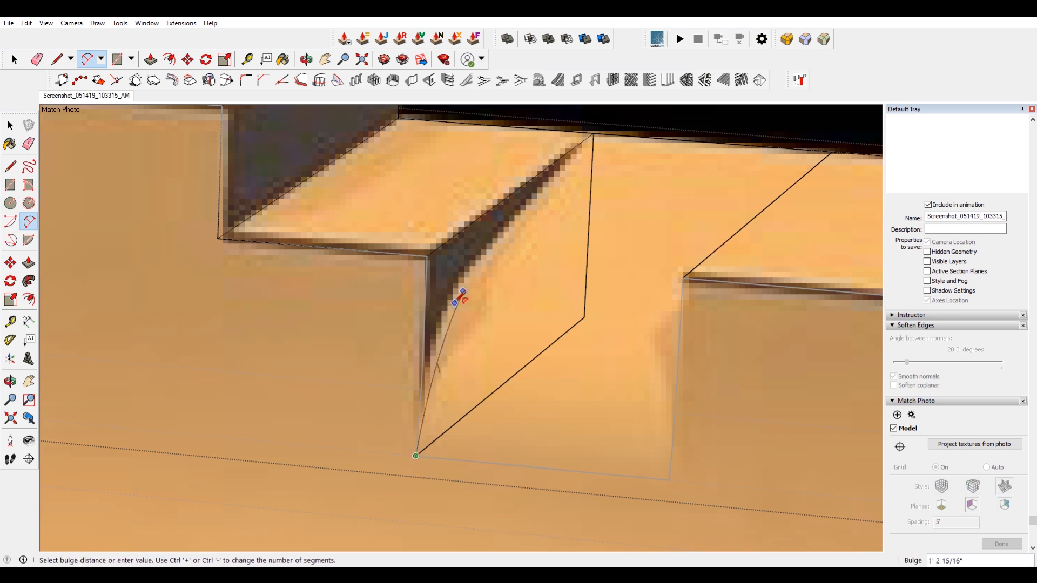
{"action": "left_click", "coordinate": [458, 297]}
{"action": "left_click", "coordinate": [463, 292]}
{"action": "left_click", "coordinate": [589, 136]}
{"action": "scroll", "coordinate": [504, 243], "scroll_direction": "up", "scroll_amount": 5}
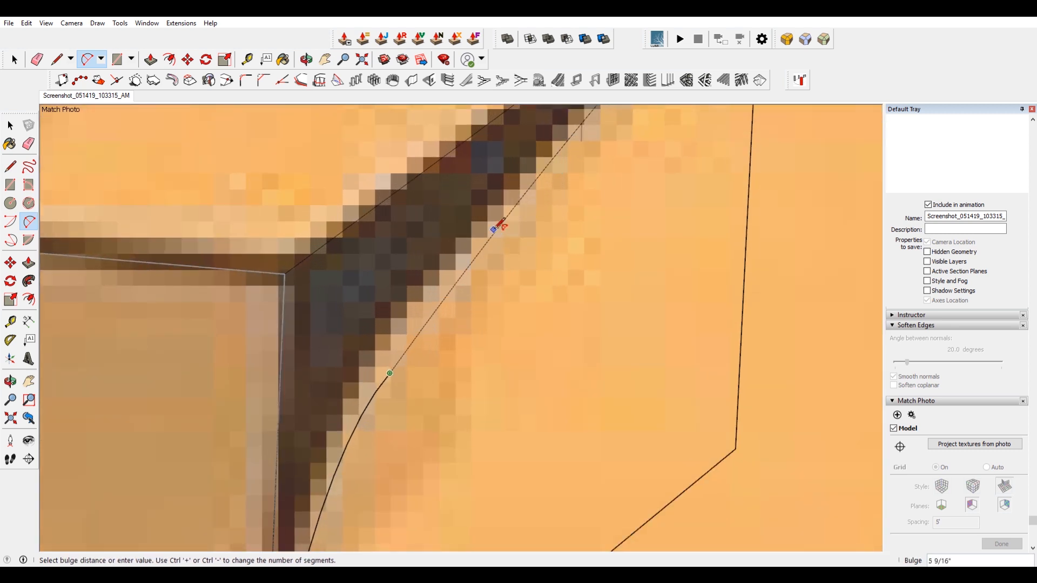
{"action": "left_click", "coordinate": [493, 223]}
{"action": "left_click", "coordinate": [486, 237]}
{"action": "scroll", "coordinate": [486, 237], "scroll_direction": "down", "scroll_amount": 2}
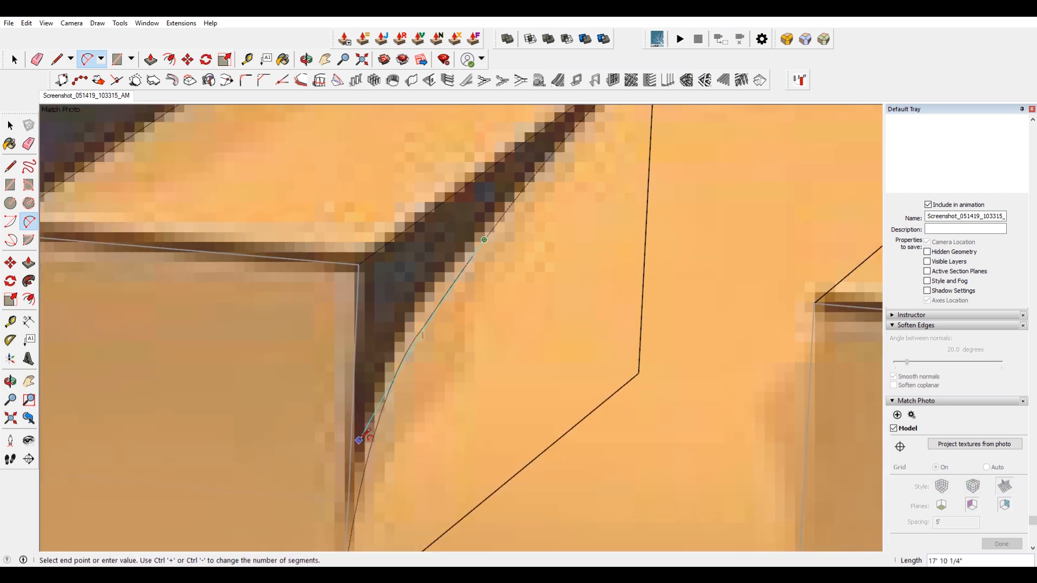
{"action": "left_click", "coordinate": [368, 441]}
{"action": "scroll", "coordinate": [378, 372], "scroll_direction": "up", "scroll_amount": 2}
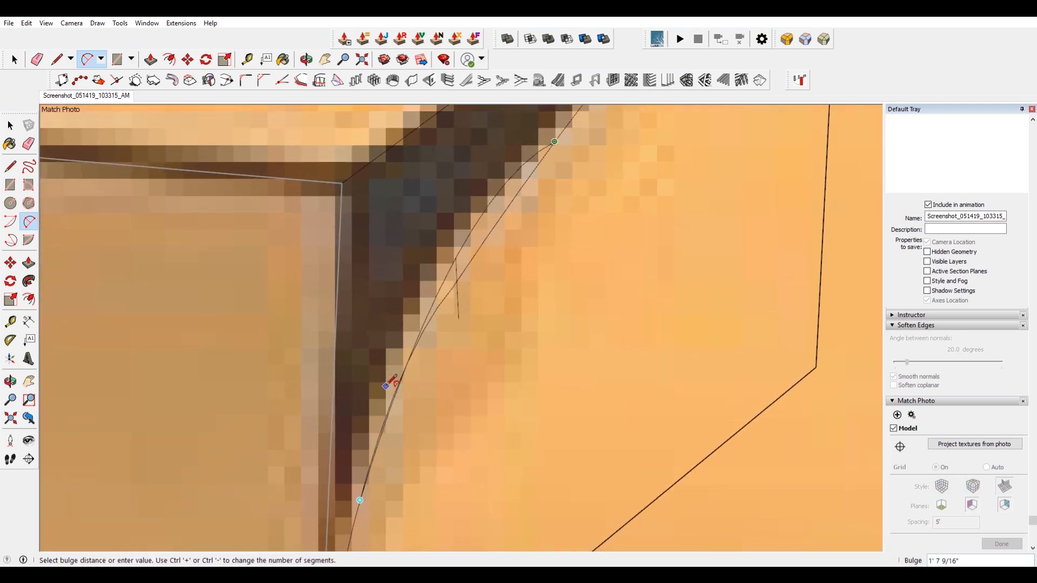
{"action": "left_click", "coordinate": [400, 436]}
{"action": "key", "text": "space"}
Move the junction point between the arcs to align the curve with the photo's transition edge.
{"action": "key", "text": "m"}
{"action": "left_click", "coordinate": [451, 288]}
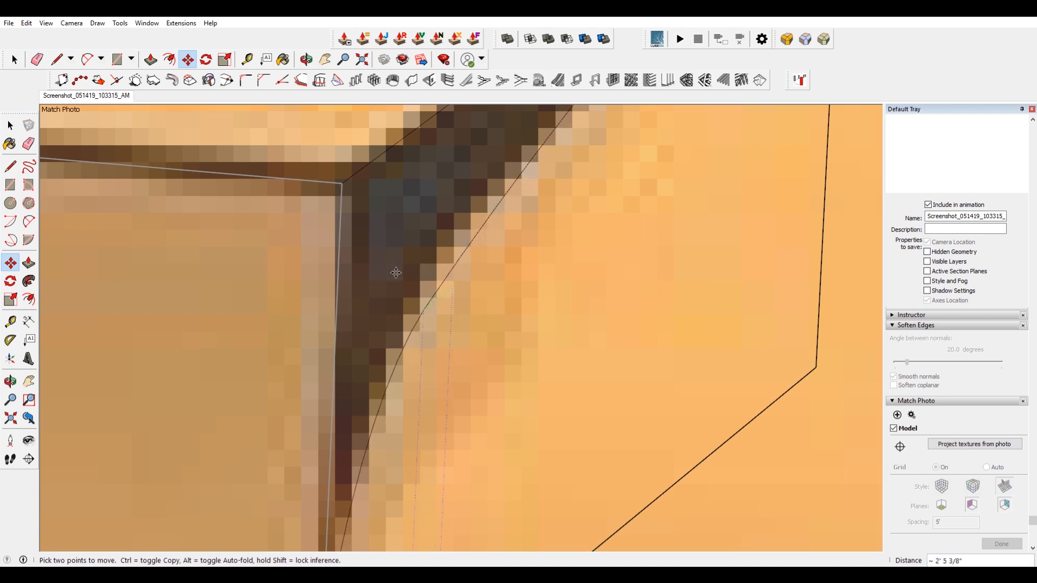
{"action": "left_click", "coordinate": [429, 297]}
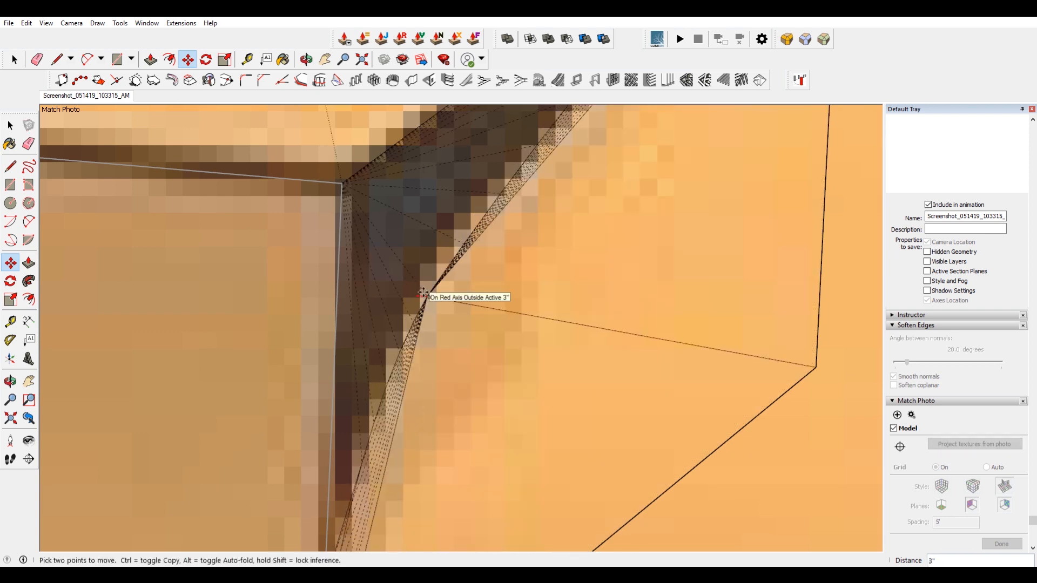
{"action": "left_click", "coordinate": [426, 295]}
{"action": "scroll", "coordinate": [480, 313], "scroll_direction": "down", "scroll_amount": 3}
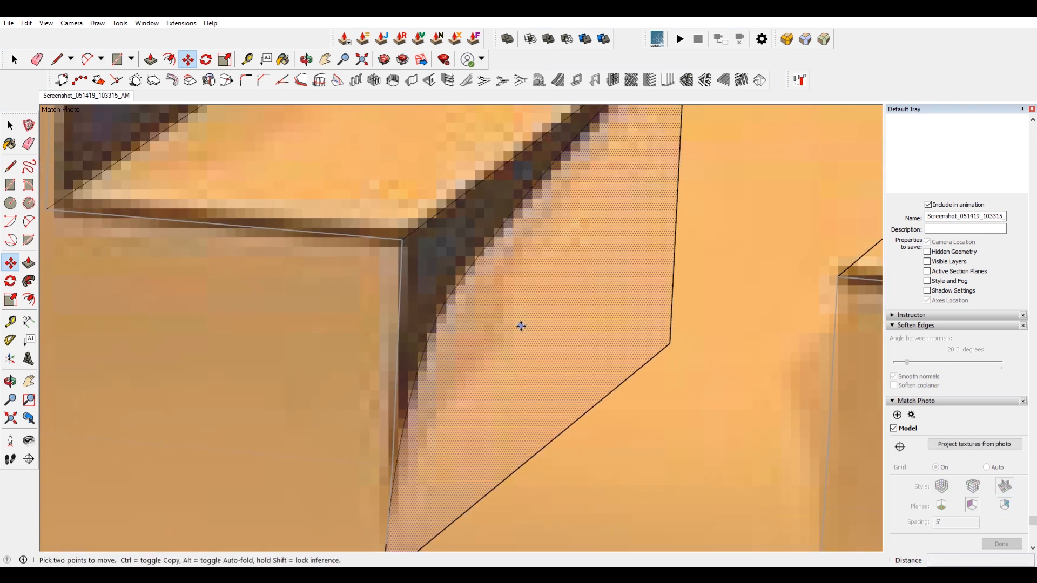
{"action": "left_click", "coordinate": [449, 305]}
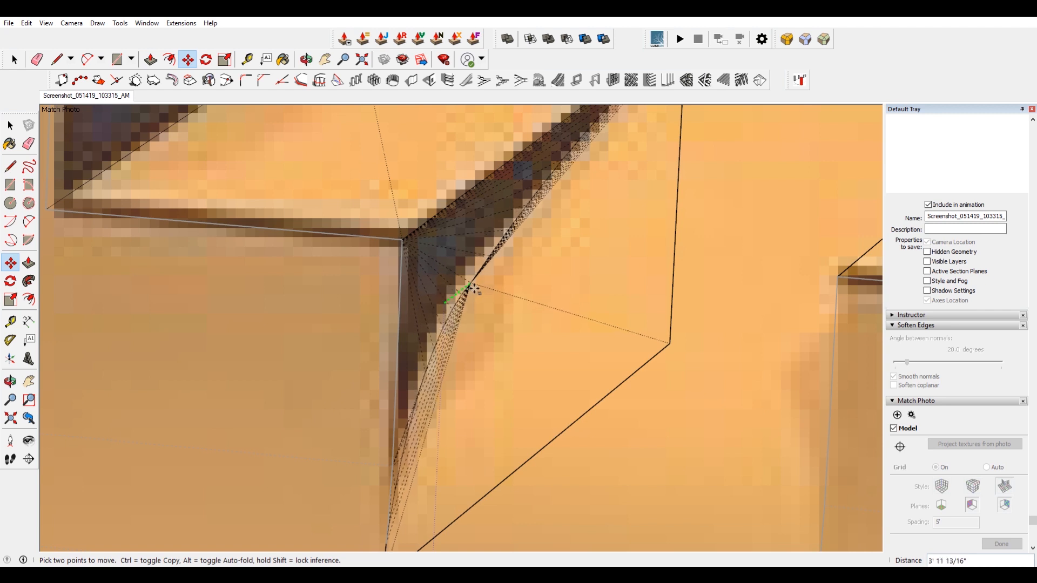
{"action": "left_click", "coordinate": [462, 293]}
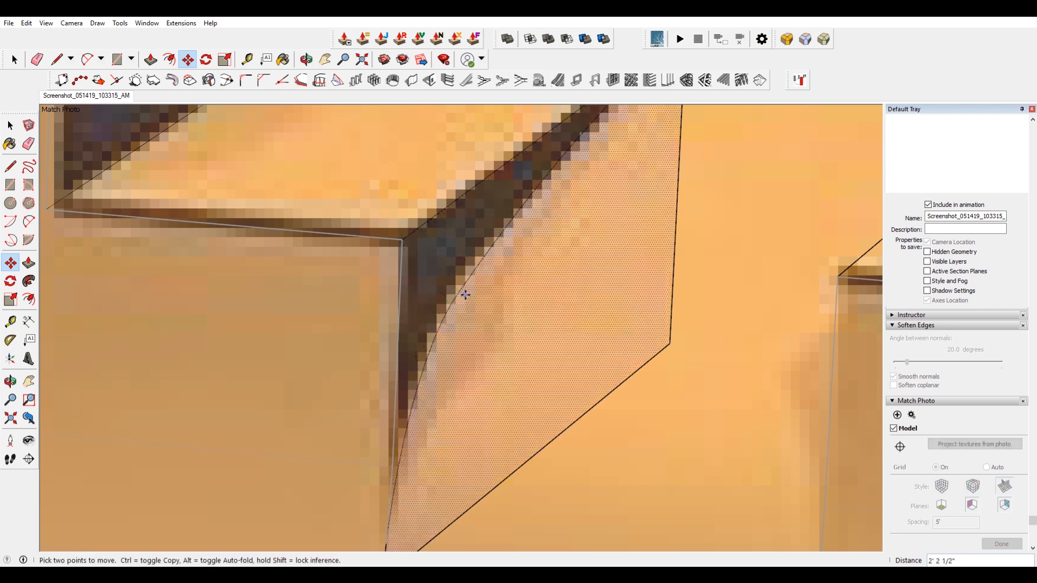
{"action": "scroll", "coordinate": [515, 333], "scroll_direction": "down", "scroll_amount": 3}
{"action": "key", "text": "space"}
Push/pull the face below the curve across the deck gap to form the curved transition.
{"action": "mouse_move", "coordinate": [517, 332]}
{"action": "middle_mouse_down"}
{"action": "mouse_move", "coordinate": [349, 327]}
{"action": "mouse_move", "coordinate": [162, 375]}
{"action": "mouse_move", "coordinate": [167, 410]}
{"action": "mouse_move", "coordinate": [324, 351]}
{"action": "middle_mouse_up"}
{"action": "scroll", "coordinate": [324, 351], "scroll_direction": "up", "scroll_amount": 3}
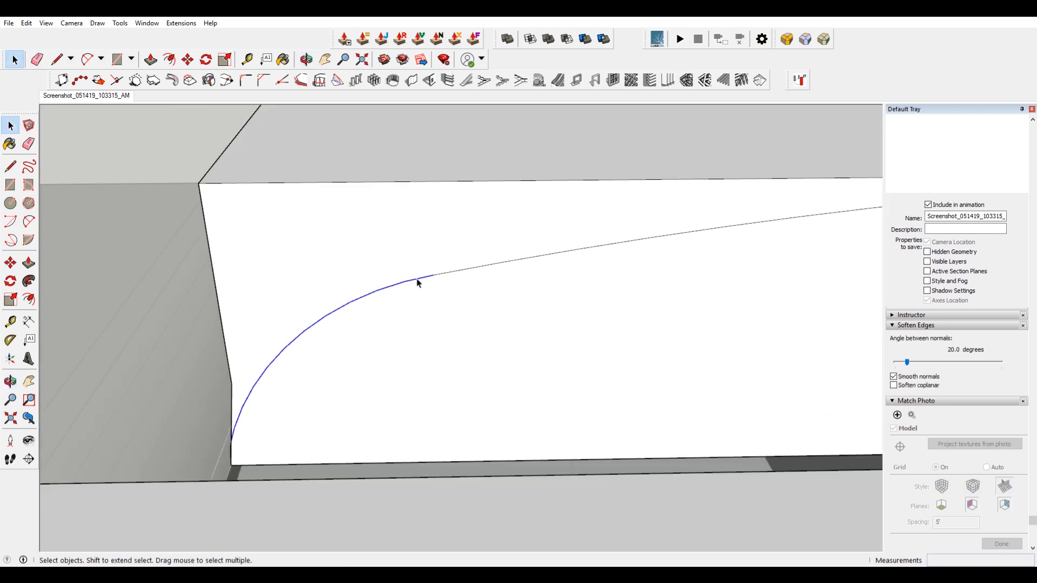
{"action": "middle_click_drag", "start_coordinate": [432, 280], "coordinate": [404, 338]}
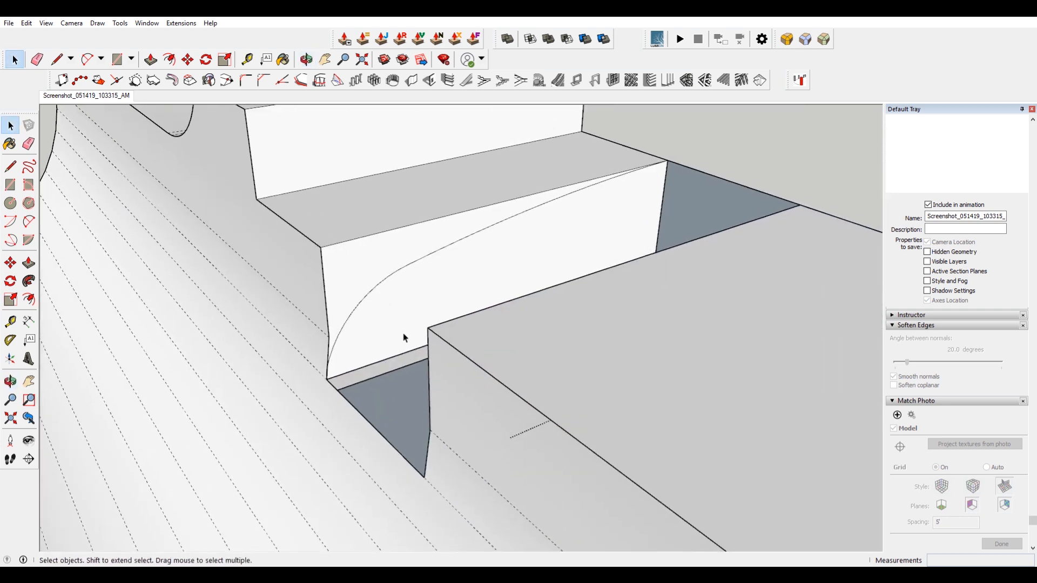
{"action": "middle_click_drag", "start_coordinate": [384, 299], "coordinate": [516, 306]}
{"action": "left_click", "coordinate": [516, 306]}
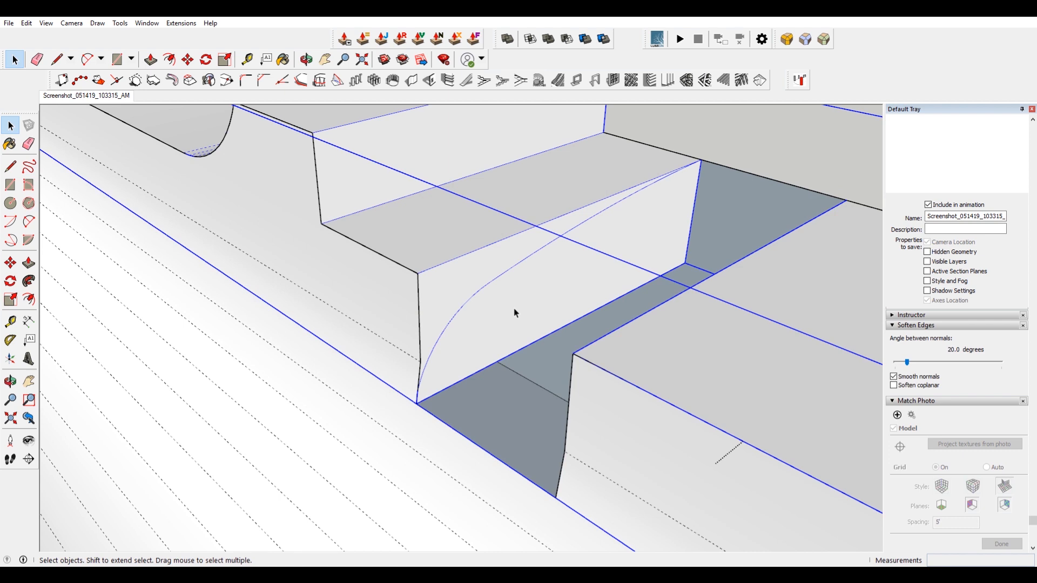
{"action": "double_click", "coordinate": [515, 309]}
{"action": "left_click", "coordinate": [498, 320]}
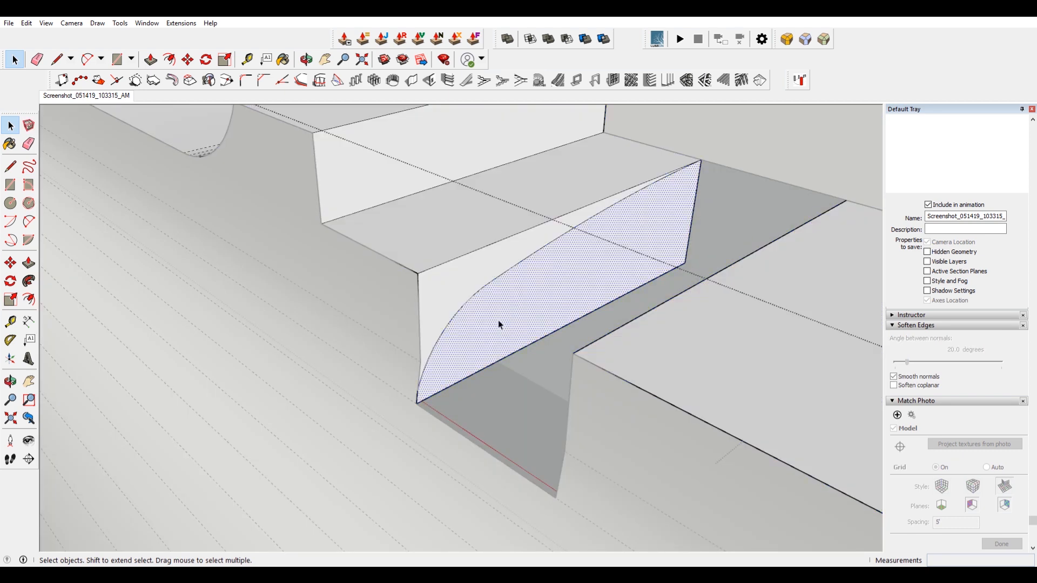
{"action": "key", "text": "p"}
{"action": "left_click_drag", "start_coordinate": [500, 323], "coordinate": [551, 497]}
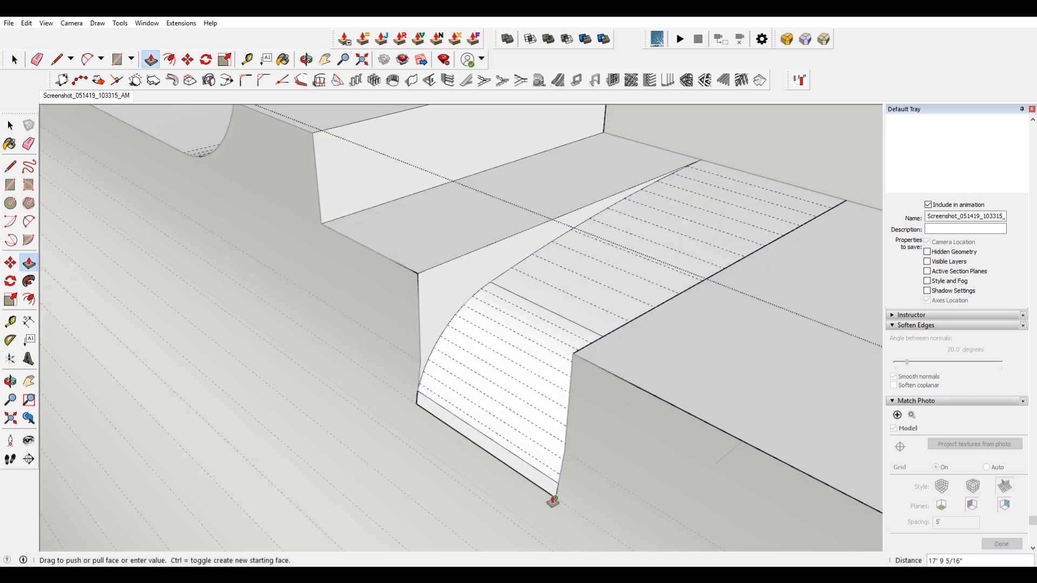
Reverse the orientation of the curved transition face at the gap's side.
{"action": "scroll", "coordinate": [550, 494], "scroll_direction": "up", "scroll_amount": 2}
{"action": "key", "text": "e"}
{"action": "scroll", "coordinate": [543, 330], "scroll_direction": "down", "scroll_amount": 1}
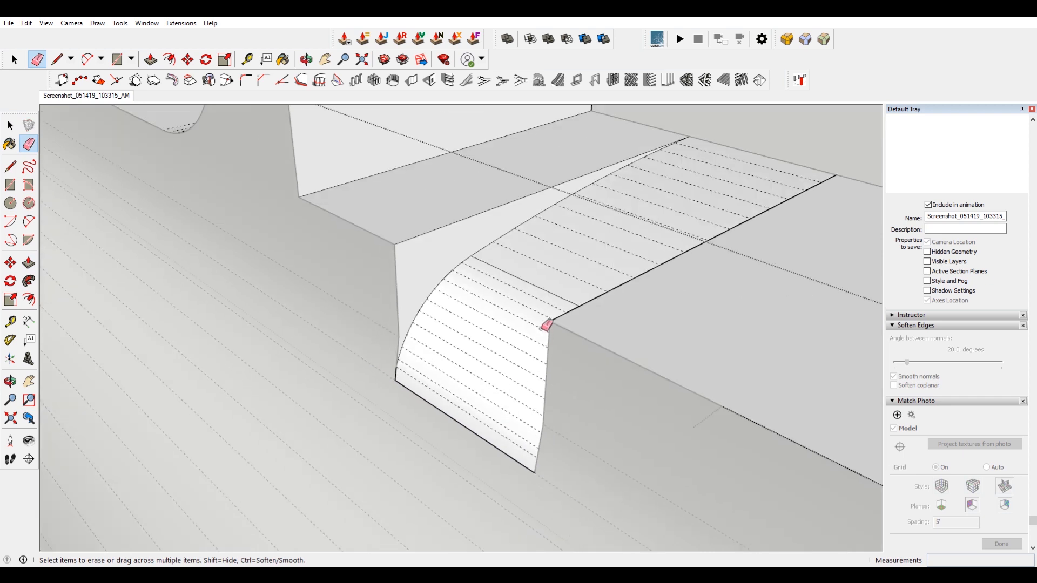
{"action": "key", "text": "space"}
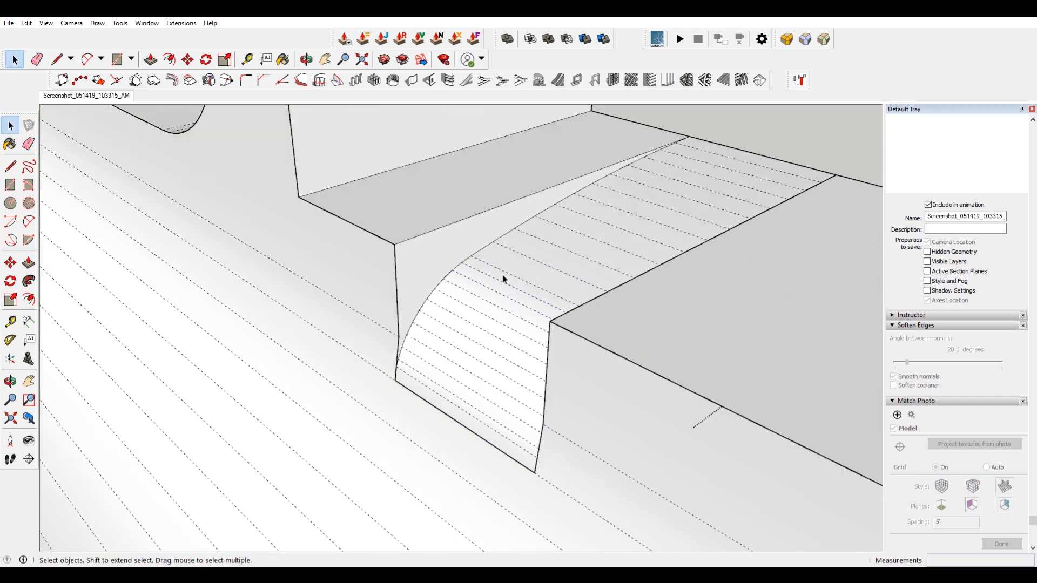
{"action": "mouse_move", "coordinate": [502, 279]}
{"action": "middle_mouse_down"}
{"action": "mouse_move", "coordinate": [548, 307]}
{"action": "mouse_move", "coordinate": [766, 297]}
{"action": "mouse_move", "coordinate": [671, 275]}
{"action": "mouse_move", "coordinate": [680, 253]}
{"action": "mouse_move", "coordinate": [265, 248]}
{"action": "mouse_move", "coordinate": [324, 269]}
{"action": "mouse_move", "coordinate": [329, 281]}
{"action": "middle_mouse_up"}
{"action": "left_click", "coordinate": [265, 247]}
{"action": "key", "text": "m"}
{"action": "middle_click_drag", "start_coordinate": [500, 291], "coordinate": [609, 215]}
{"action": "key", "text": "space"}
{"action": "right_click", "coordinate": [614, 206]}
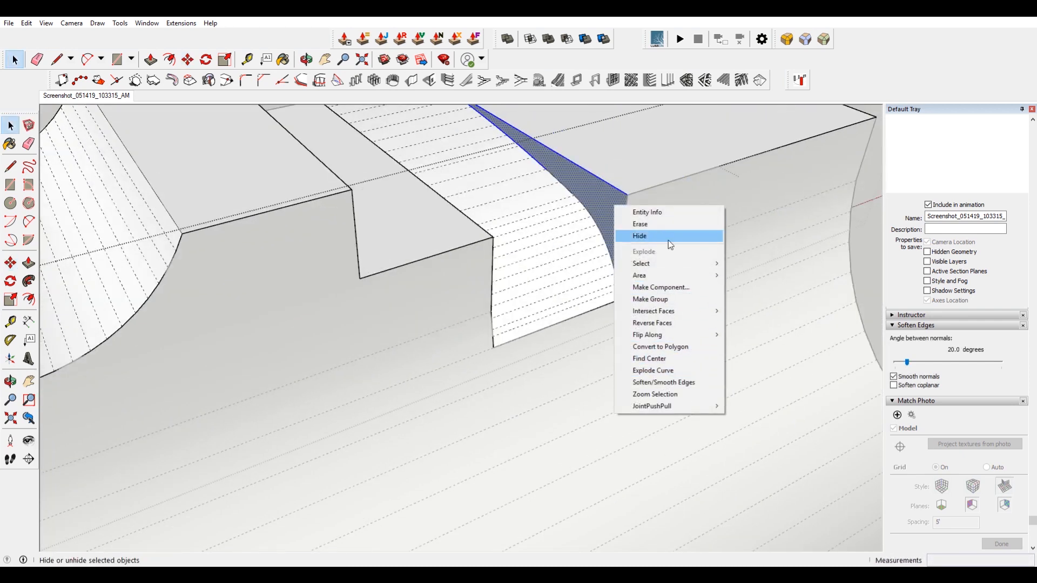
{"action": "left_click", "coordinate": [670, 323]}
Delete a stray edge on the quarter pipe face beside the deck gap.
{"action": "middle_click_drag", "start_coordinate": [670, 324], "coordinate": [474, 301]}
{"action": "left_click", "coordinate": [468, 308]}
{"action": "double_click", "coordinate": [468, 311]}
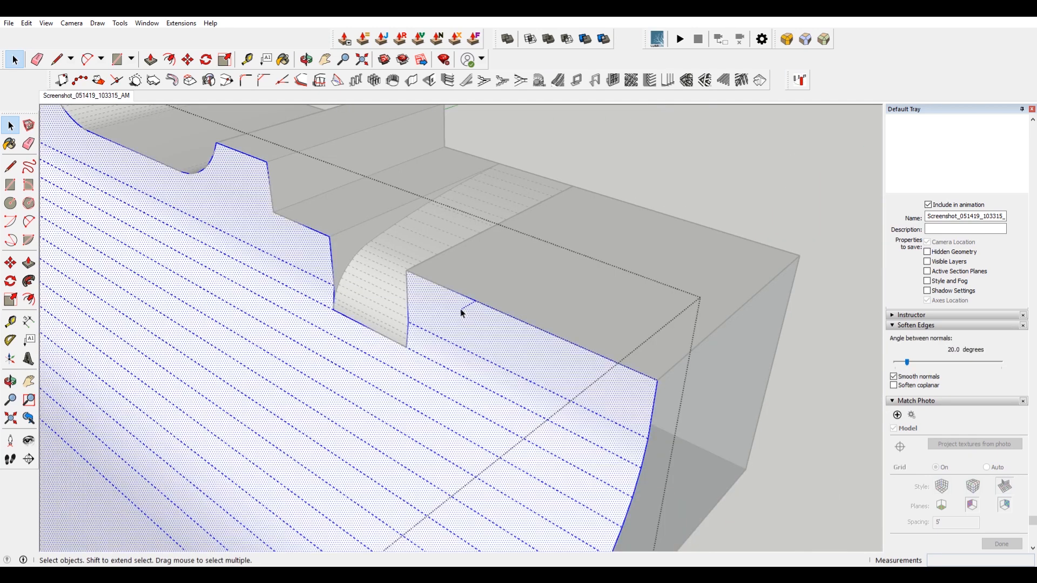
{"action": "left_click", "coordinate": [465, 308]}
{"action": "key", "text": "Delete"}
Turn off the display of hidden geometry.
{"action": "scroll", "coordinate": [485, 312], "scroll_direction": "down", "scroll_amount": 4}
{"action": "left_click", "coordinate": [676, 229]}
{"action": "scroll", "coordinate": [659, 265], "scroll_direction": "down", "scroll_amount": 2}
{"action": "middle_click_drag", "start_coordinate": [660, 265], "coordinate": [659, 234]}
{"action": "middle_click_drag", "start_coordinate": [570, 338], "coordinate": [232, 340]}
{"action": "left_click", "coordinate": [46, 23]}
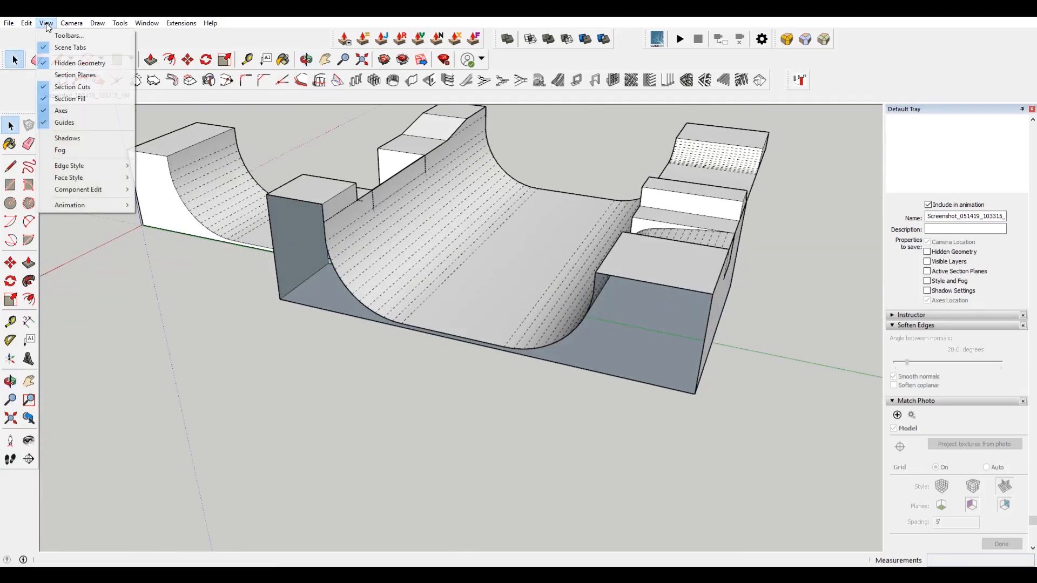
{"action": "left_click", "coordinate": [73, 63]}
Delete the leftover rectangular face and its edges on the ramp's back wall below the gap.
{"action": "scroll", "coordinate": [459, 235], "scroll_direction": "up", "scroll_amount": 3}
{"action": "middle_click_drag", "start_coordinate": [459, 235], "coordinate": [561, 263]}
{"action": "scroll", "coordinate": [579, 249], "scroll_direction": "up", "scroll_amount": 2}
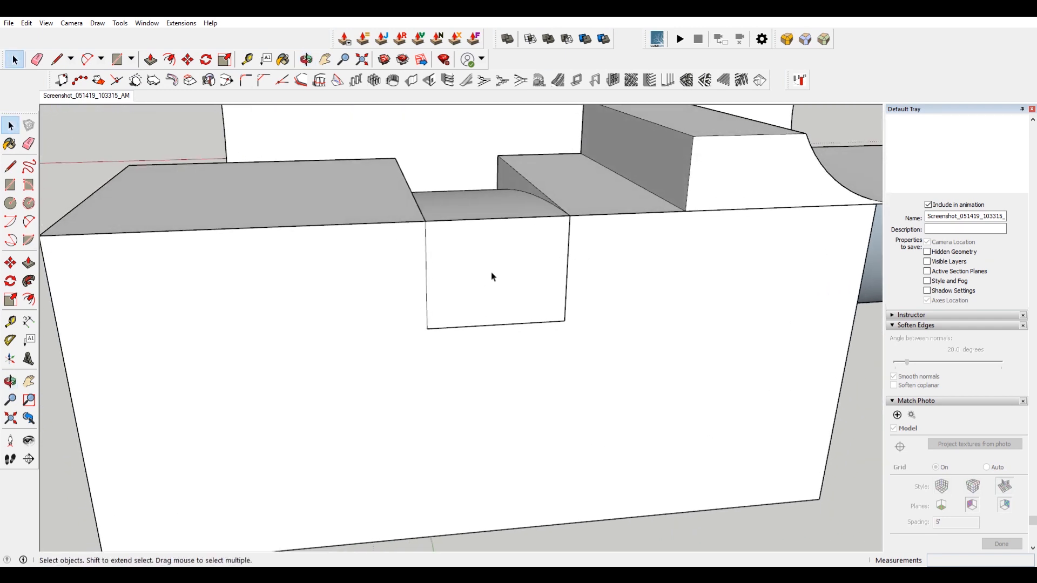
{"action": "double_click", "coordinate": [491, 272]}
{"action": "left_click", "coordinate": [439, 276]}
{"action": "key", "text": "Delete"}
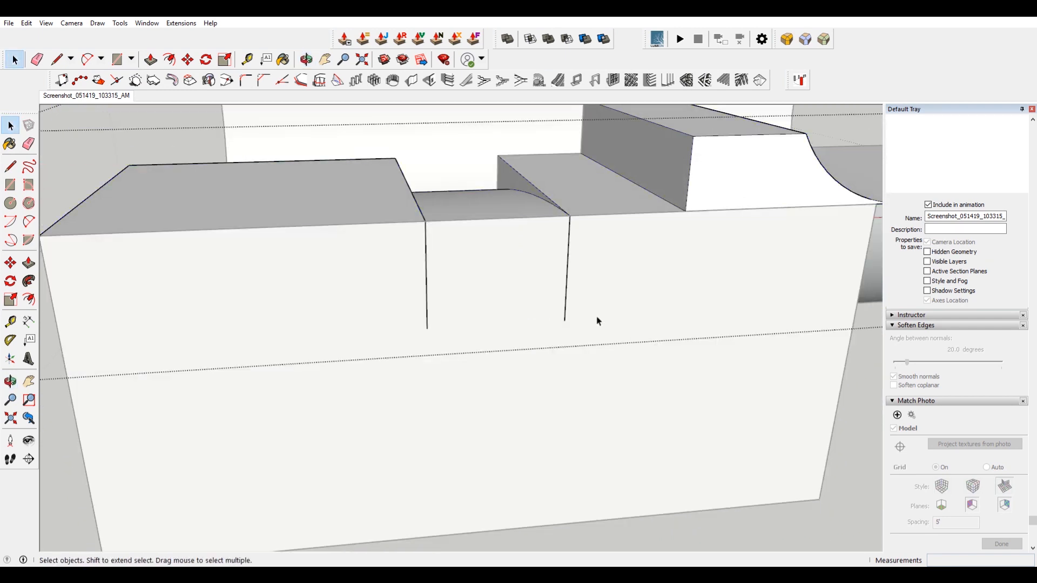
{"action": "key", "text": "Delete"}
Delete the duplicate curved face inside the deck gap.
{"action": "middle_click_drag", "start_coordinate": [429, 275], "coordinate": [608, 222]}
{"action": "left_click", "coordinate": [609, 223]}
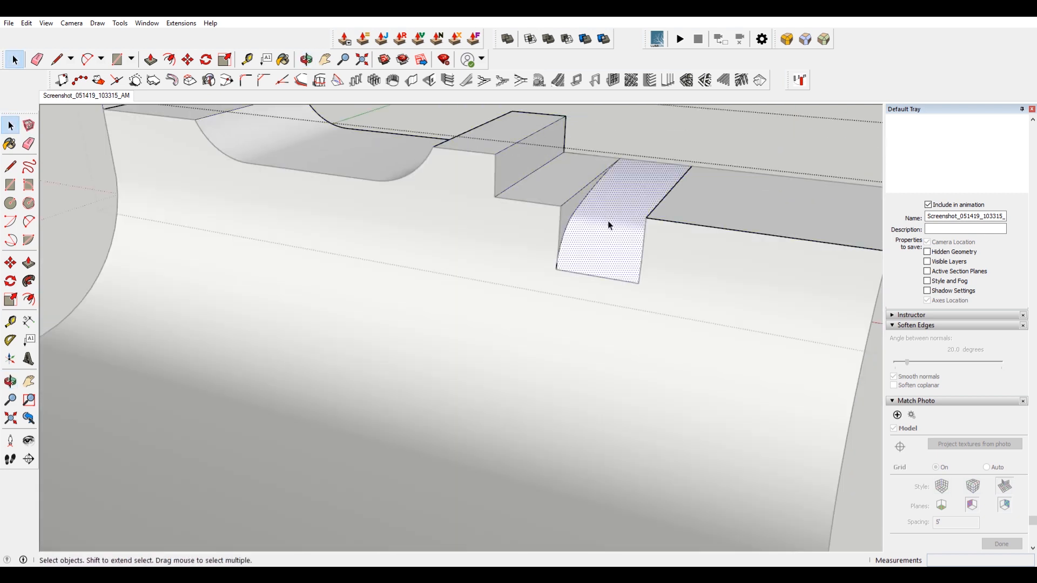
{"action": "key", "text": "Delete"}
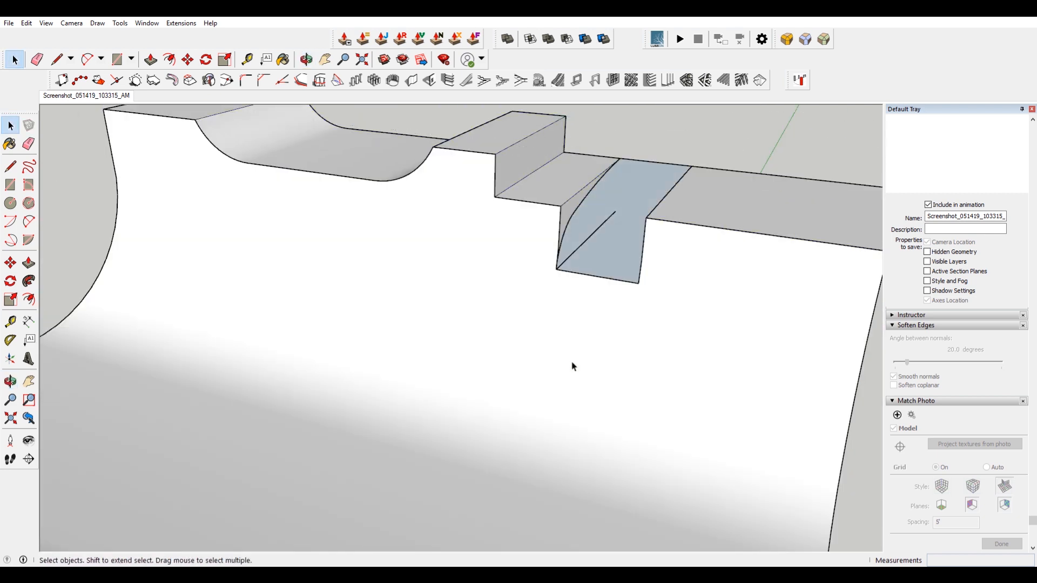
Inspect the faces and edges at the base of the deck gap on the quarter pipe.
{"action": "left_click", "coordinate": [575, 365]}
{"action": "left_click", "coordinate": [26, 23]}
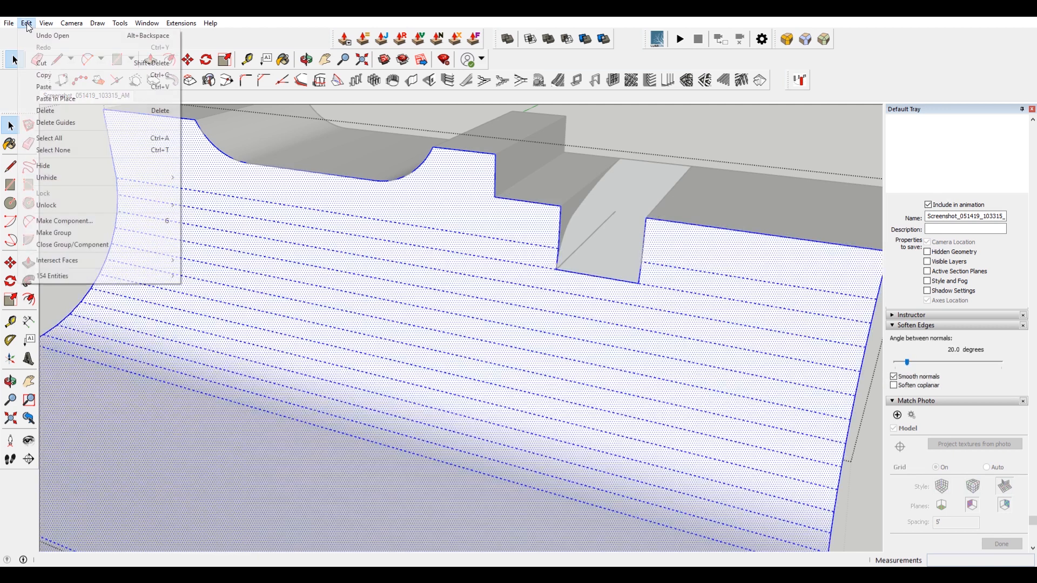
{"action": "left_click", "coordinate": [103, 99]}
{"action": "scroll", "coordinate": [631, 272], "scroll_direction": "up", "scroll_amount": 3}
{"action": "left_click", "coordinate": [630, 271]}
{"action": "scroll", "coordinate": [626, 283], "scroll_direction": "down", "scroll_amount": 4}
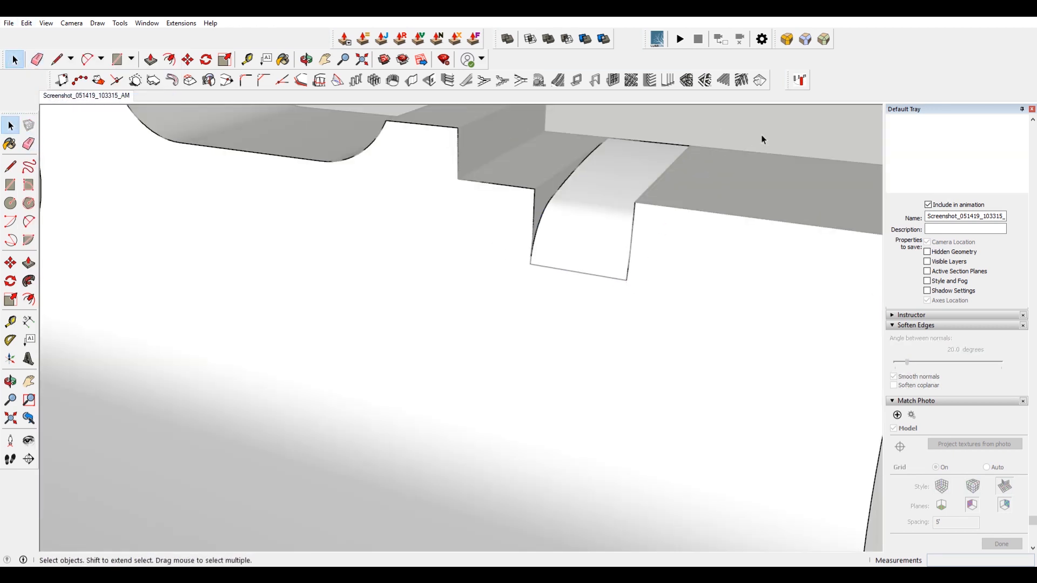
{"action": "double_click", "coordinate": [603, 282]}
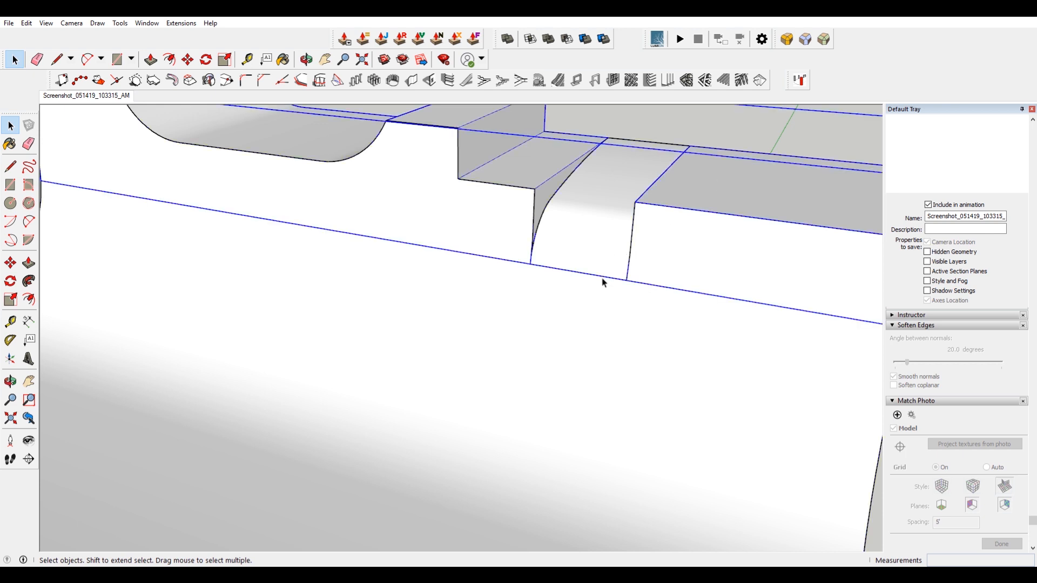
{"action": "triple_click", "coordinate": [603, 279]}
{"action": "left_click", "coordinate": [606, 278]}
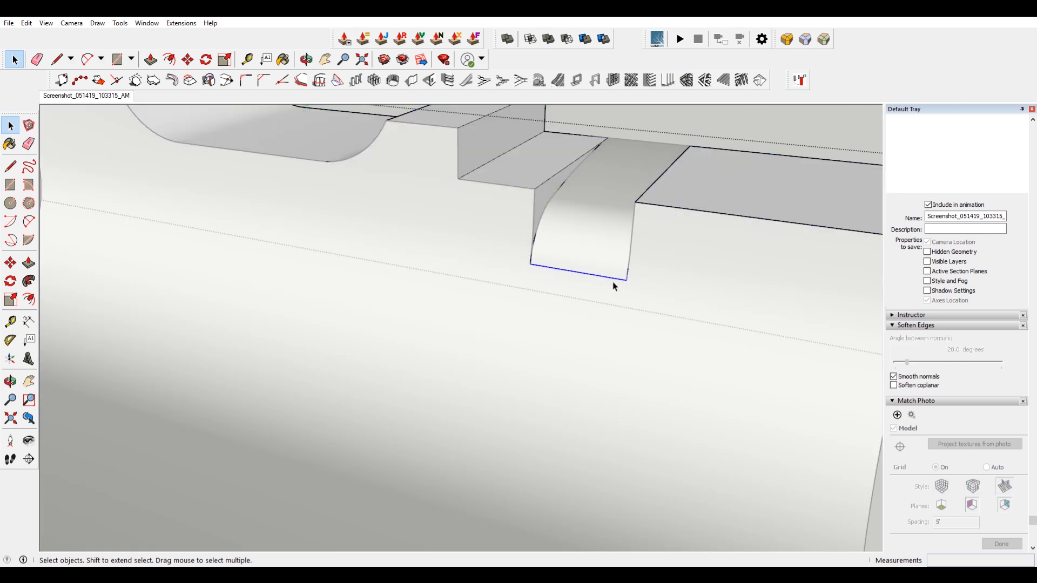
{"action": "left_click", "coordinate": [741, 128]}
Open the right platform group and delete the stray horizontal edge inside it.
{"action": "scroll", "coordinate": [573, 309], "scroll_direction": "down", "scroll_amount": 5}
{"action": "middle_click_drag", "start_coordinate": [592, 309], "coordinate": [345, 194]}
{"action": "key", "text": "space"}
{"action": "left_click", "coordinate": [635, 339]}
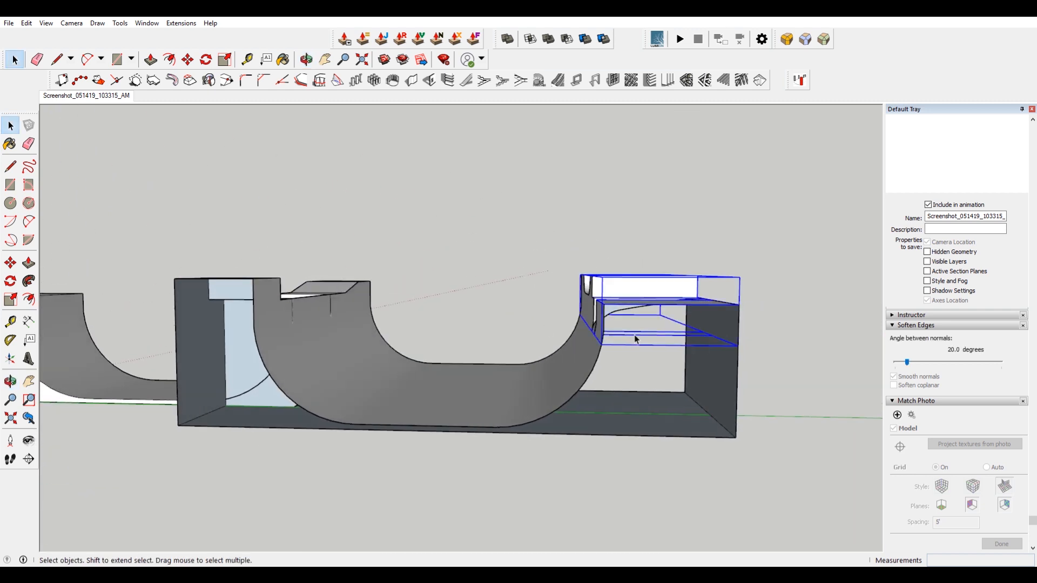
{"action": "double_click", "coordinate": [636, 339]}
{"action": "scroll", "coordinate": [634, 335], "scroll_direction": "up", "scroll_amount": 3}
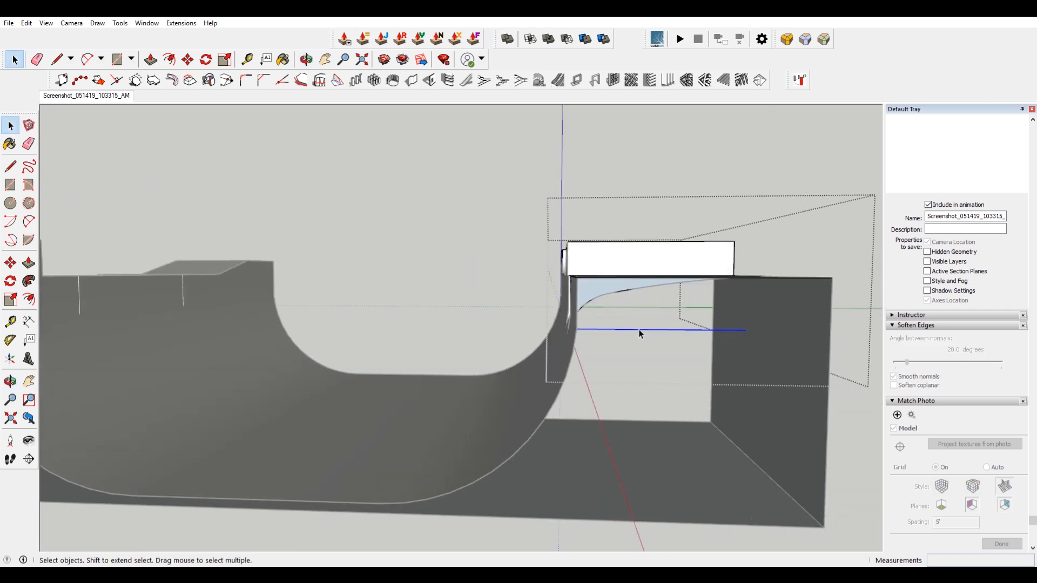
{"action": "key", "text": "Delete"}
Inspect the whole ramp model from several angles.
{"action": "left_click", "coordinate": [655, 187]}
{"action": "scroll", "coordinate": [443, 322], "scroll_direction": "down", "scroll_amount": 3}
{"action": "middle_click_drag", "start_coordinate": [436, 322], "coordinate": [557, 370]}
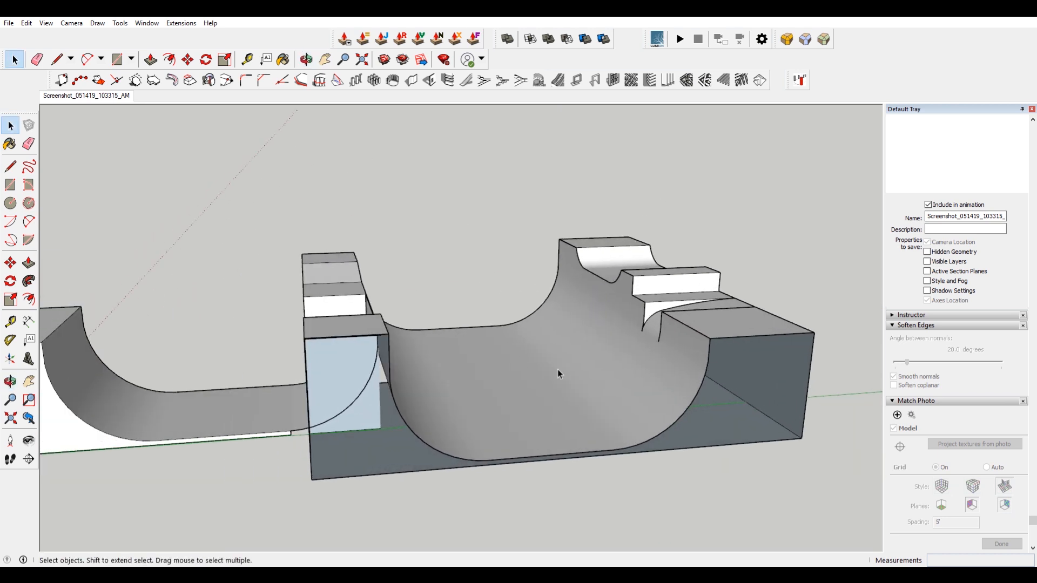
{"action": "middle_click_drag", "start_coordinate": [502, 317], "coordinate": [685, 380]}
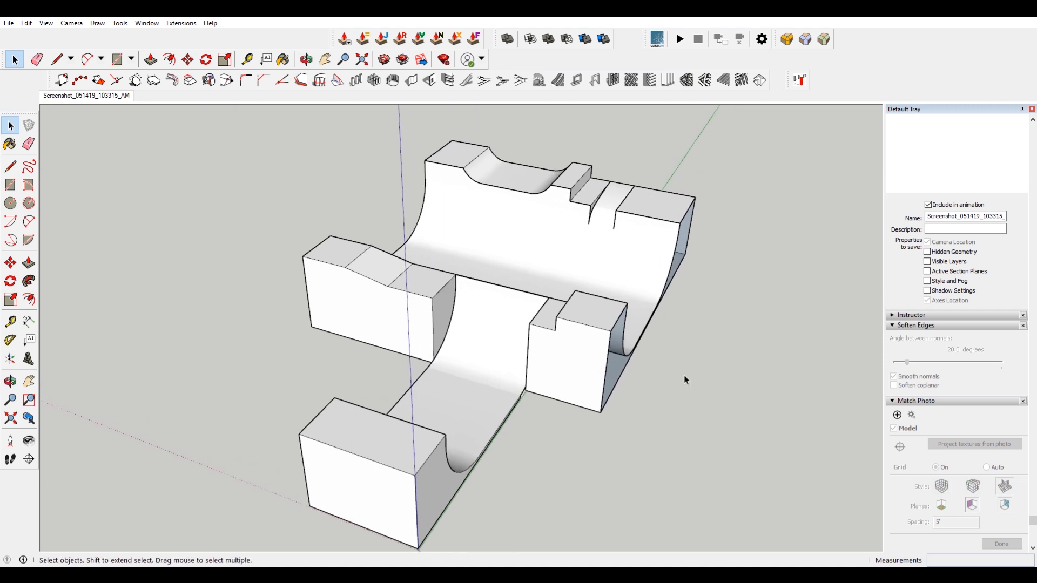
{"action": "middle_click_drag", "start_coordinate": [684, 377], "coordinate": [522, 346]}
{"action": "middle_click_drag", "start_coordinate": [601, 277], "coordinate": [570, 351]}
{"action": "scroll", "coordinate": [495, 238], "scroll_direction": "up", "scroll_amount": 6}
{"action": "scroll", "coordinate": [471, 289], "scroll_direction": "down", "scroll_amount": 2}
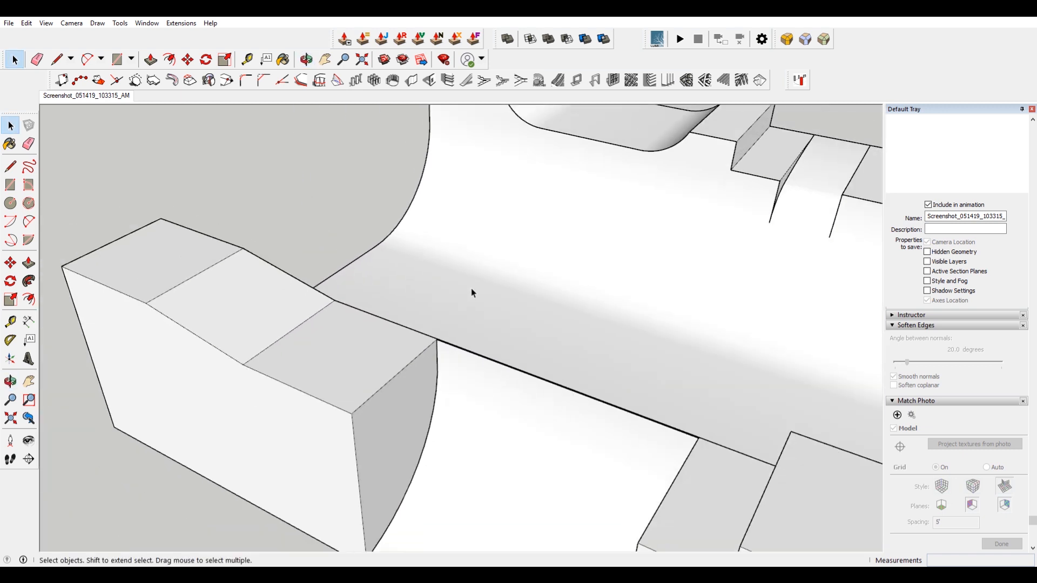
{"action": "scroll", "coordinate": [471, 293], "scroll_direction": "down", "scroll_amount": 3}
{"action": "middle_click_drag", "start_coordinate": [532, 297], "coordinate": [287, 334]}
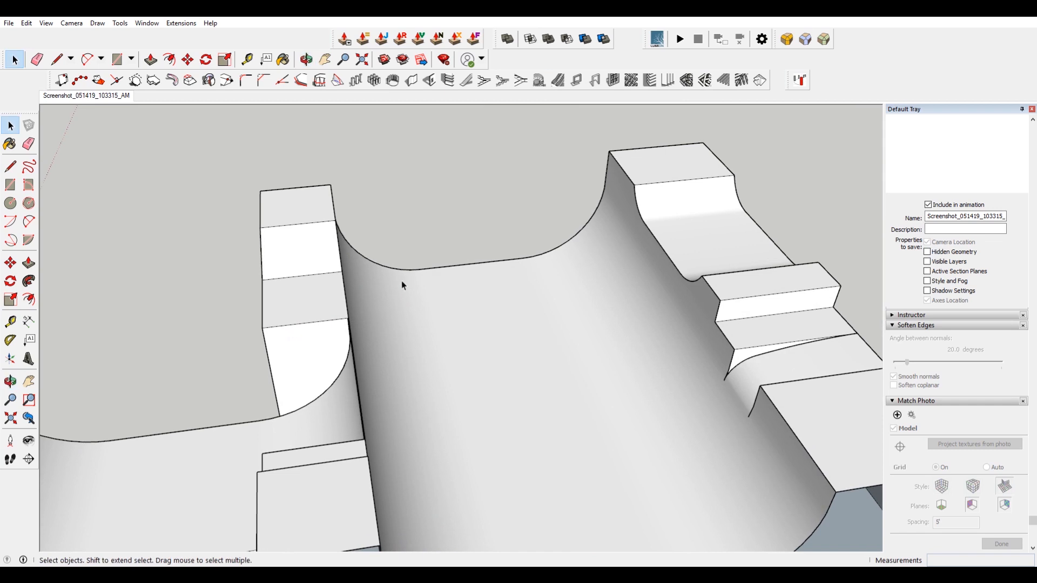
{"action": "middle_click_drag", "start_coordinate": [508, 261], "coordinate": [136, 271]}
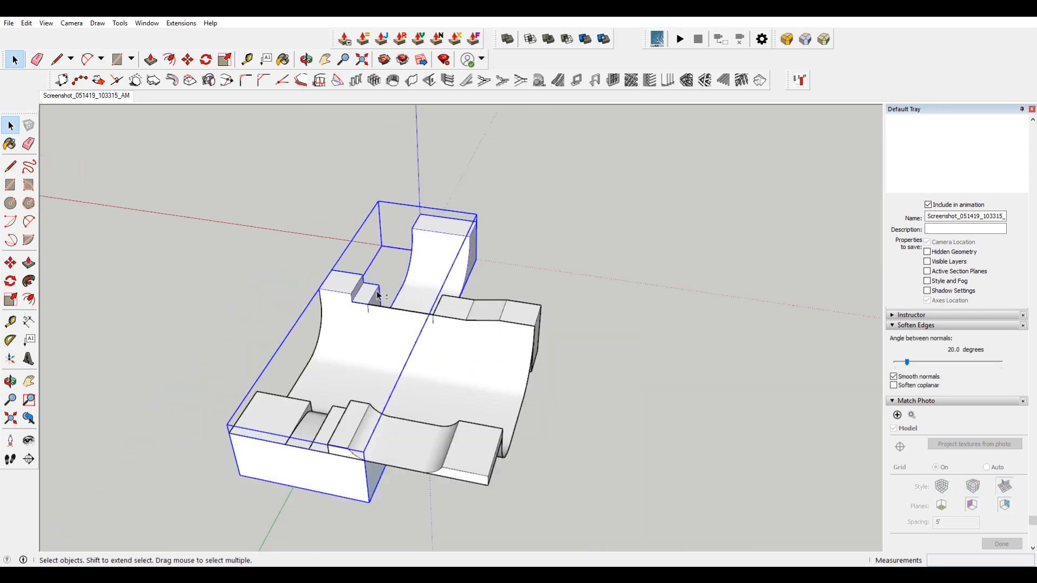
{"action": "middle_click_drag", "start_coordinate": [377, 295], "coordinate": [503, 250], "text": "shift"}
Select all the ramp geometry and make it into a group.
{"action": "left_click_drag", "start_coordinate": [337, 139], "coordinate": [769, 554]}
{"action": "right_click", "coordinate": [627, 320]}
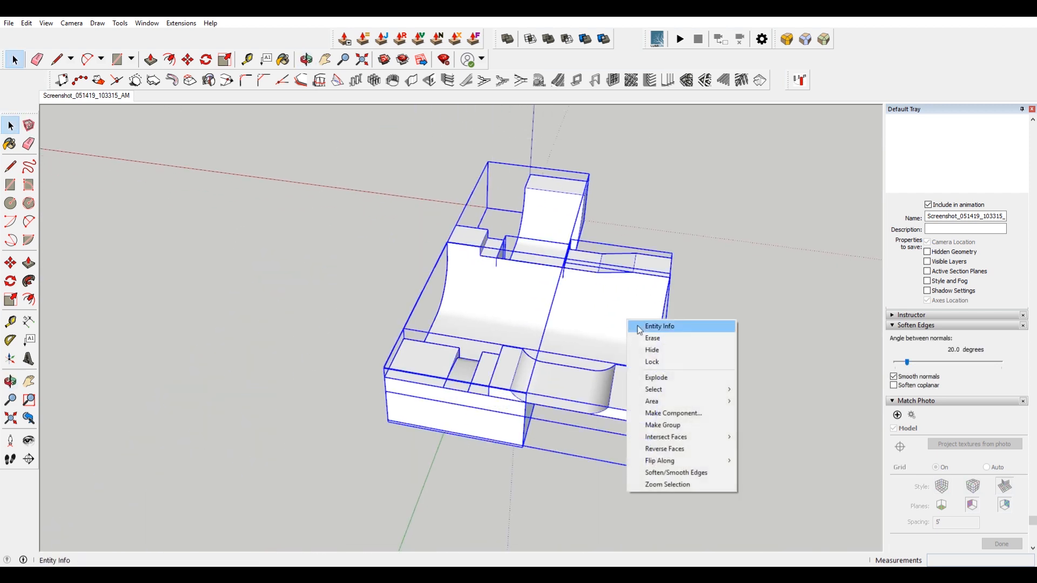
{"action": "left_click", "coordinate": [695, 426]}
{"action": "scroll", "coordinate": [651, 265], "scroll_direction": "up", "scroll_amount": 5}
{"action": "left_click", "coordinate": [804, 282]}
{"action": "scroll", "coordinate": [790, 283], "scroll_direction": "down", "scroll_amount": 4}
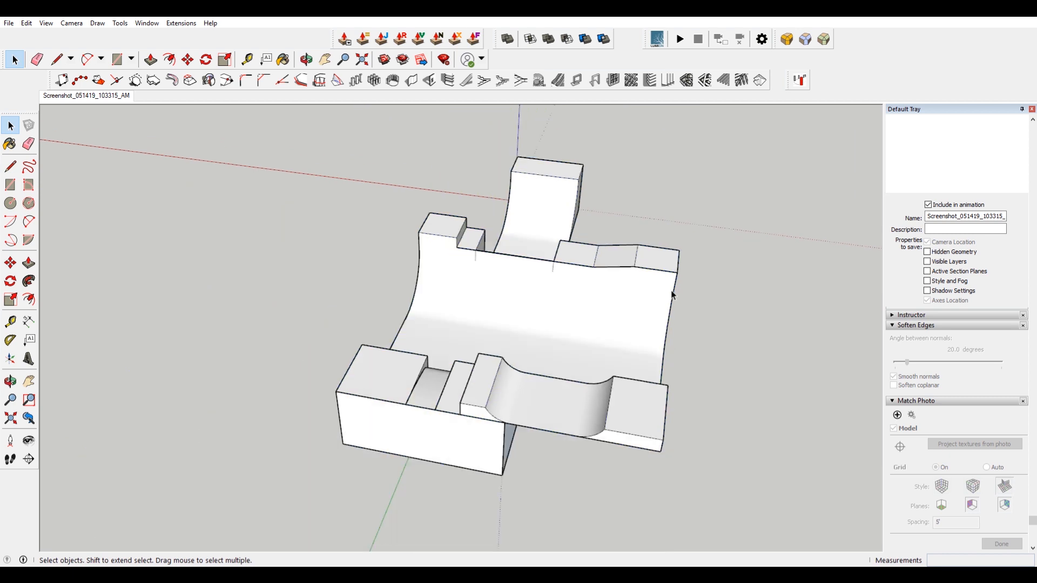
{"action": "scroll", "coordinate": [717, 290], "scroll_direction": "up", "scroll_amount": 1}
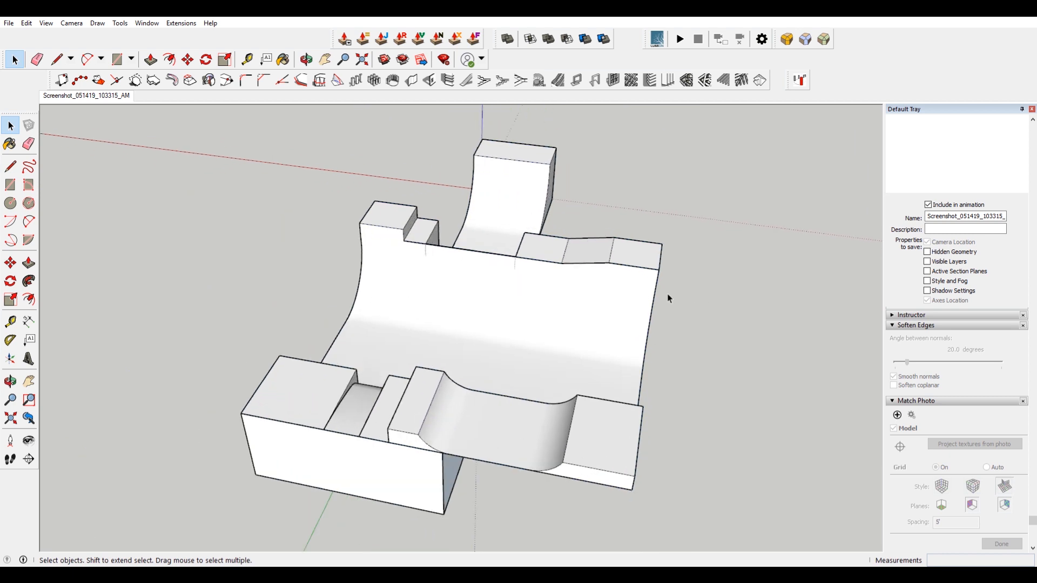
{"action": "scroll", "coordinate": [666, 293], "scroll_direction": "up", "scroll_amount": 5}
{"action": "key", "text": "l"}
{"action": "scroll", "coordinate": [682, 238], "scroll_direction": "down", "scroll_amount": 2}
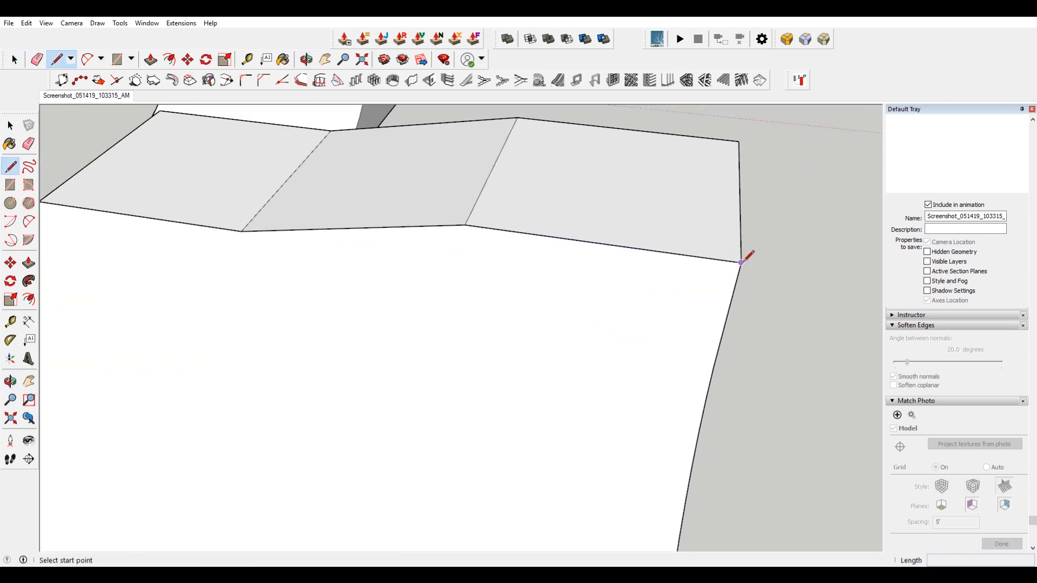
{"action": "left_click", "coordinate": [742, 263]}
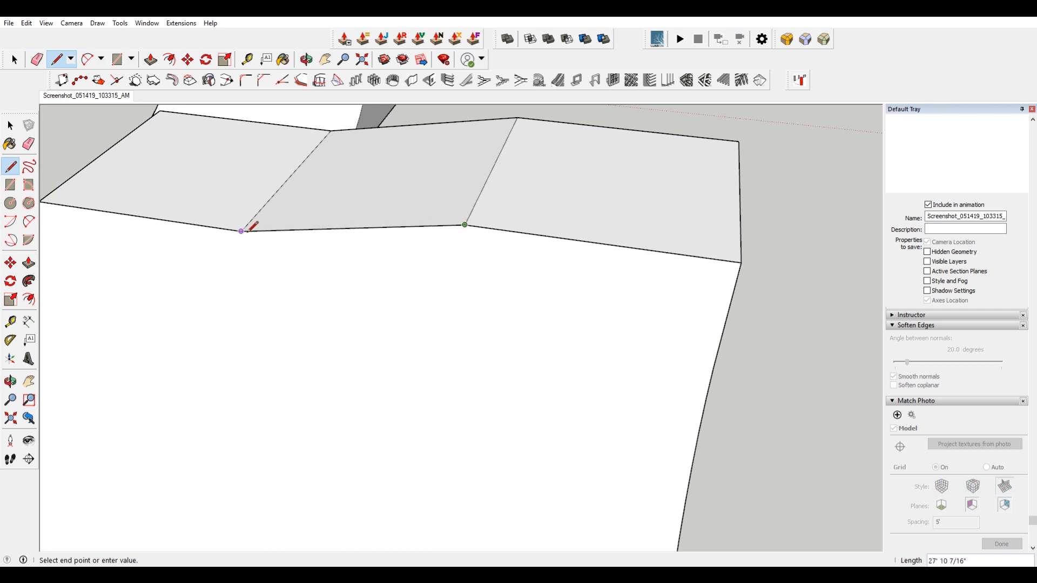
{"action": "middle_click_drag", "start_coordinate": [186, 231], "coordinate": [703, 254]}
{"action": "scroll", "coordinate": [642, 258], "scroll_direction": "up", "scroll_amount": 2}
{"action": "middle_click_drag", "start_coordinate": [222, 199], "coordinate": [503, 224], "text": "shift"}
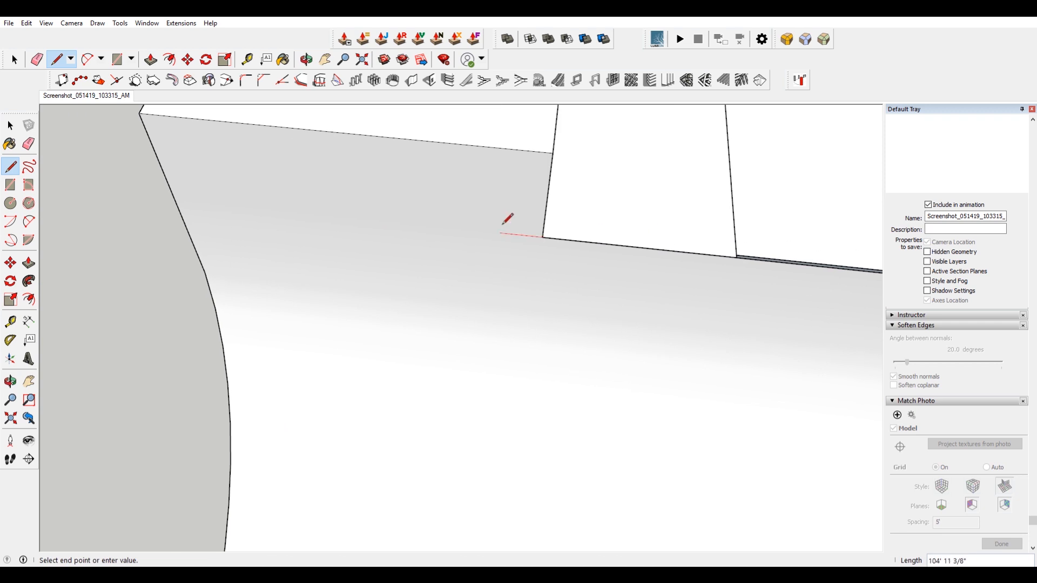
{"action": "key", "text": "space"}
{"action": "scroll", "coordinate": [598, 264], "scroll_direction": "down", "scroll_amount": 4}
{"action": "scroll", "coordinate": [396, 261], "scroll_direction": "up", "scroll_amount": 2}
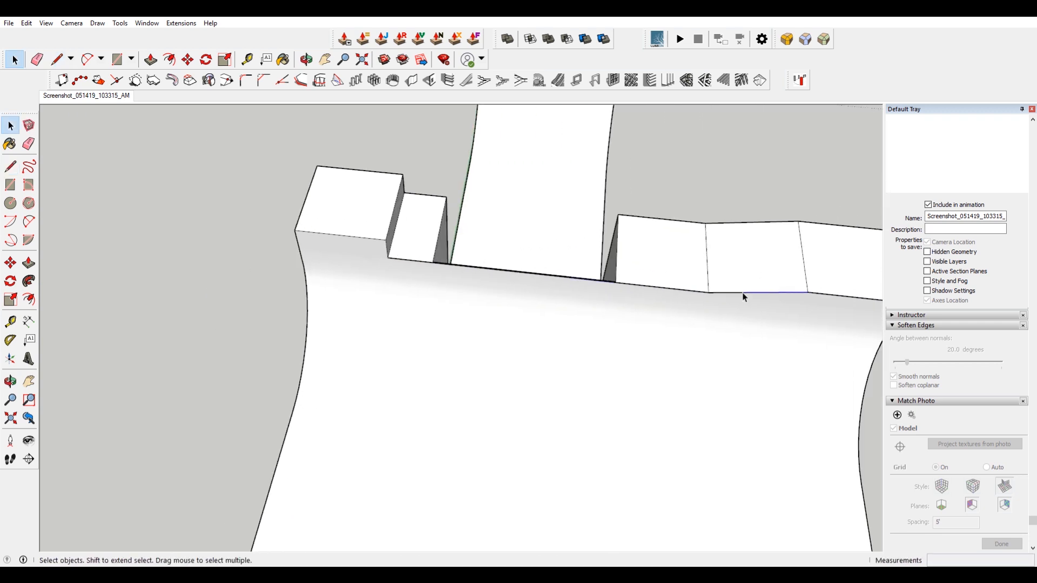
{"action": "middle_click_drag", "start_coordinate": [802, 300], "coordinate": [523, 240]}
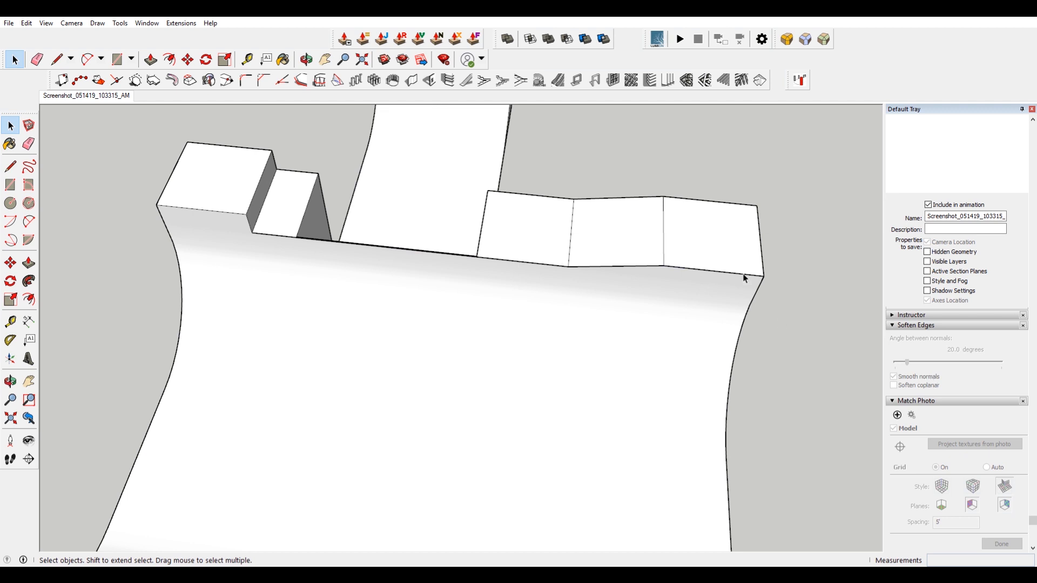
{"action": "middle_click_drag", "start_coordinate": [688, 282], "coordinate": [473, 165]}
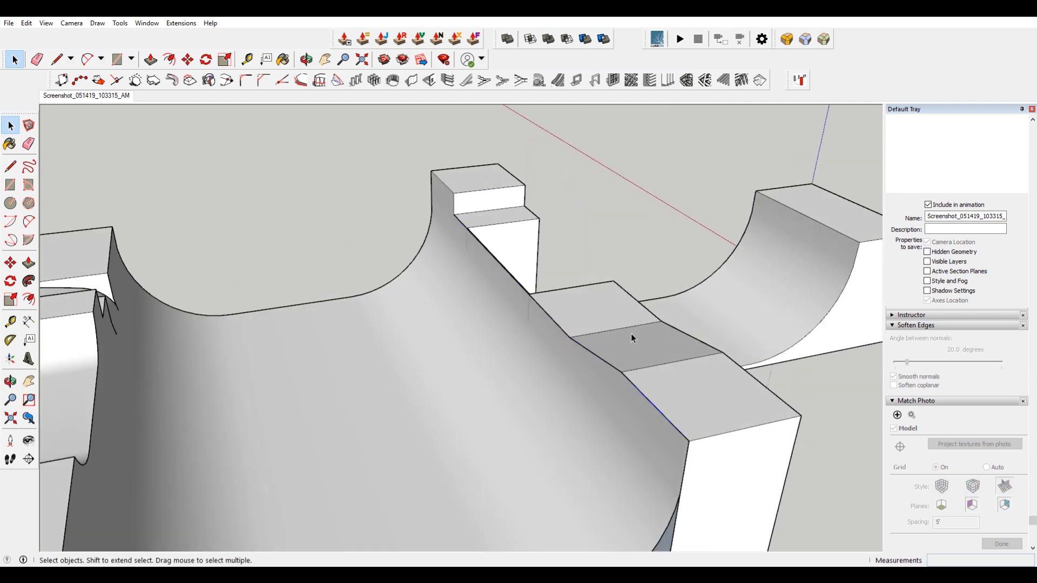
{"action": "scroll", "coordinate": [557, 294], "scroll_direction": "up", "scroll_amount": 3}
{"action": "scroll", "coordinate": [548, 303], "scroll_direction": "up", "scroll_amount": 4}
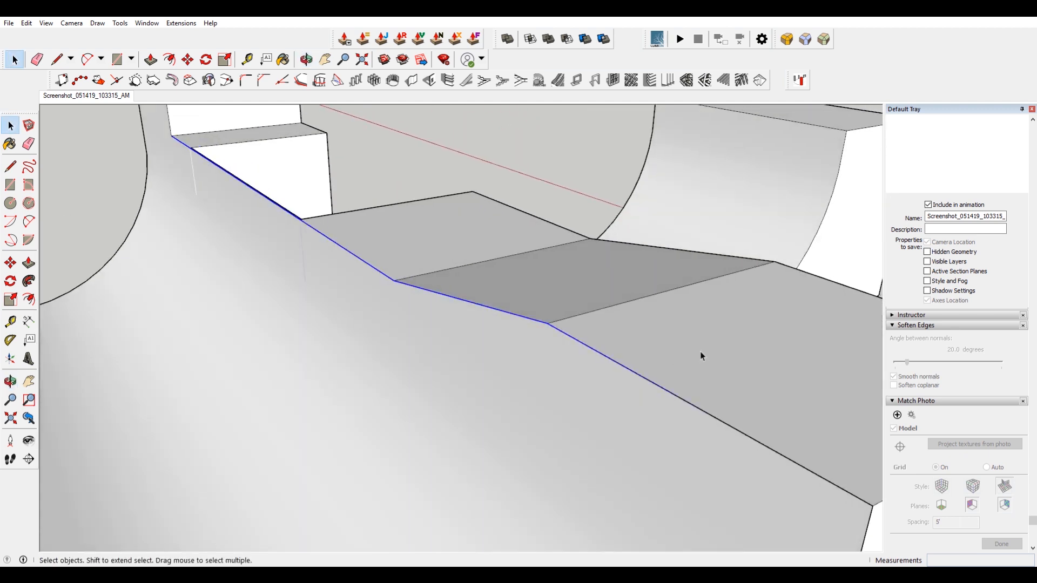
{"action": "scroll", "coordinate": [552, 297], "scroll_direction": "down", "scroll_amount": 3}
{"action": "middle_click_drag", "start_coordinate": [557, 296], "coordinate": [607, 280]}
{"action": "scroll", "coordinate": [616, 287], "scroll_direction": "up", "scroll_amount": 2}
{"action": "key", "text": "m"}
{"action": "left_click", "coordinate": [626, 293]}
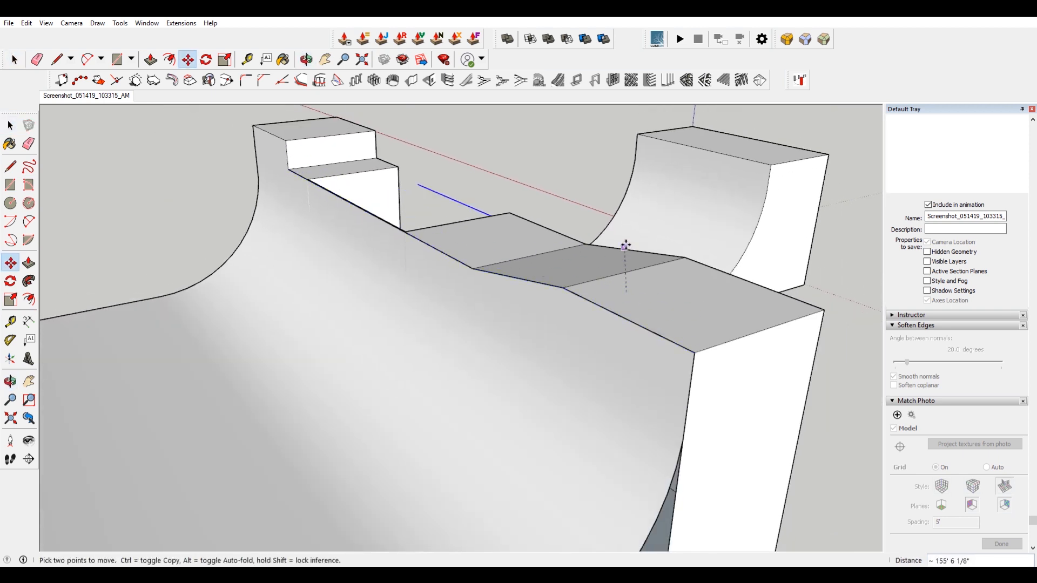
{"action": "key", "text": "Escape"}
Draw a small circle about 4 inches in radius at the end of the deck's top coping edge.
{"action": "scroll", "coordinate": [733, 364], "scroll_direction": "up", "scroll_amount": 3}
{"action": "middle_click_drag", "start_coordinate": [733, 364], "coordinate": [603, 320]}
{"action": "key", "text": "c"}
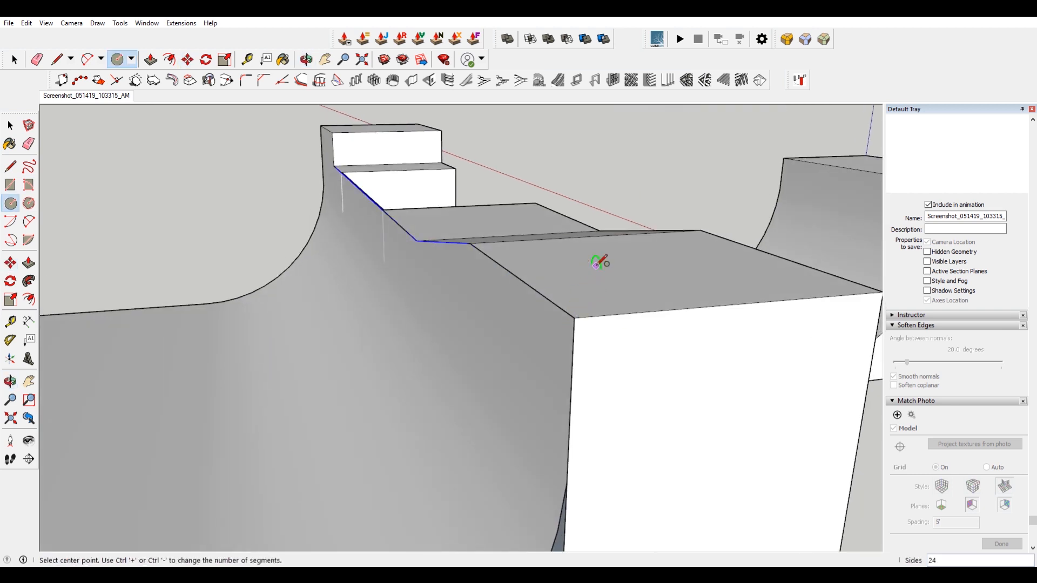
{"action": "scroll", "coordinate": [575, 317], "scroll_direction": "up", "scroll_amount": 1}
{"action": "left_click", "coordinate": [574, 316]}
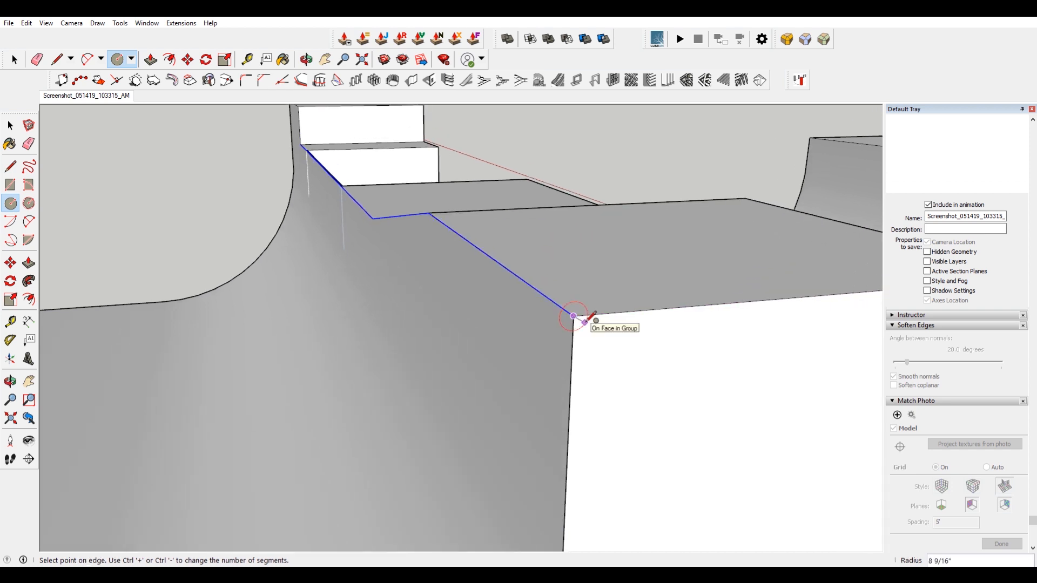
{"action": "left_click", "coordinate": [585, 321]}
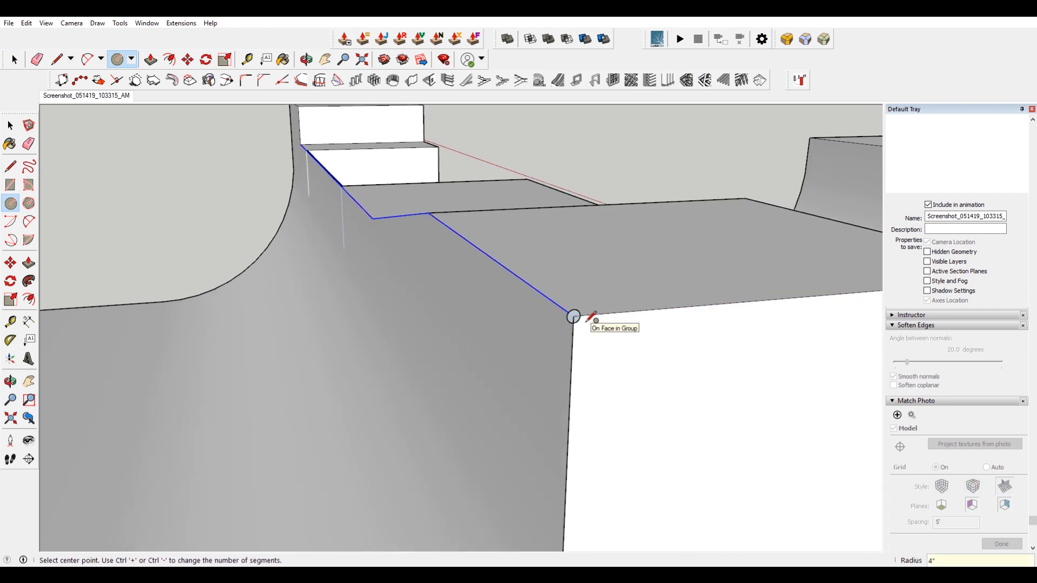
{"action": "middle_click_drag", "start_coordinate": [593, 317], "coordinate": [577, 300]}
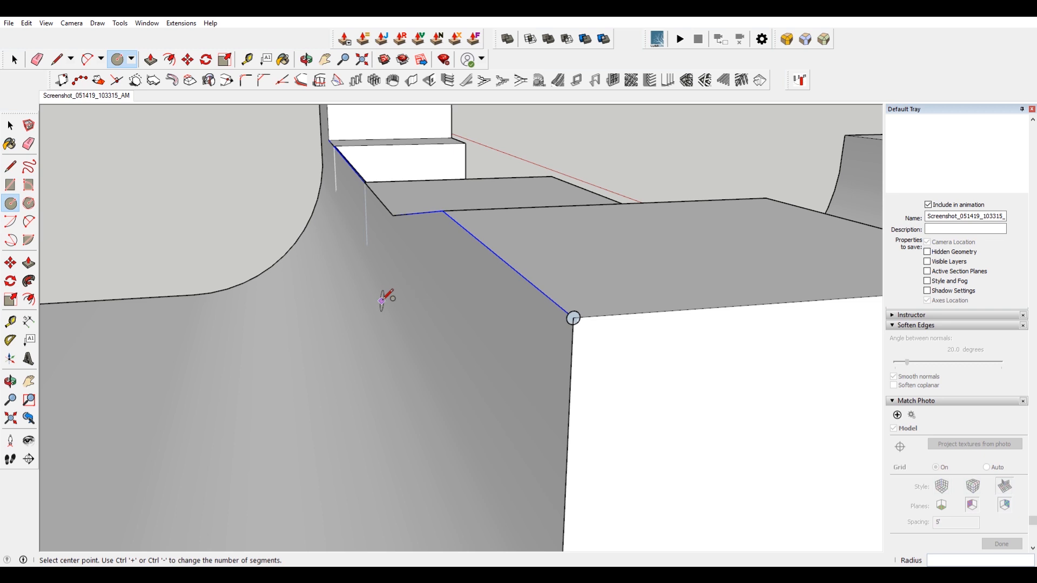
Sweep the circle along the deck's top edge with Follow Me to form the coping pipe.
{"action": "left_click", "coordinate": [29, 281]}
{"action": "scroll", "coordinate": [580, 323], "scroll_direction": "up", "scroll_amount": 1}
{"action": "left_click", "coordinate": [580, 323]}
{"action": "middle_click_drag", "start_coordinate": [601, 371], "coordinate": [664, 381]}
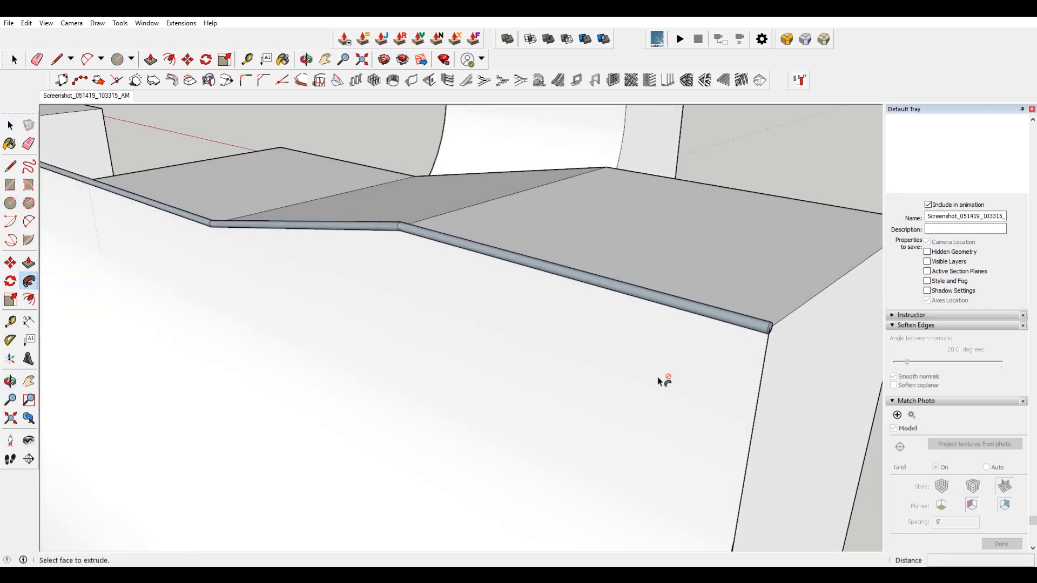
{"action": "scroll", "coordinate": [664, 381], "scroll_direction": "down", "scroll_amount": 3}
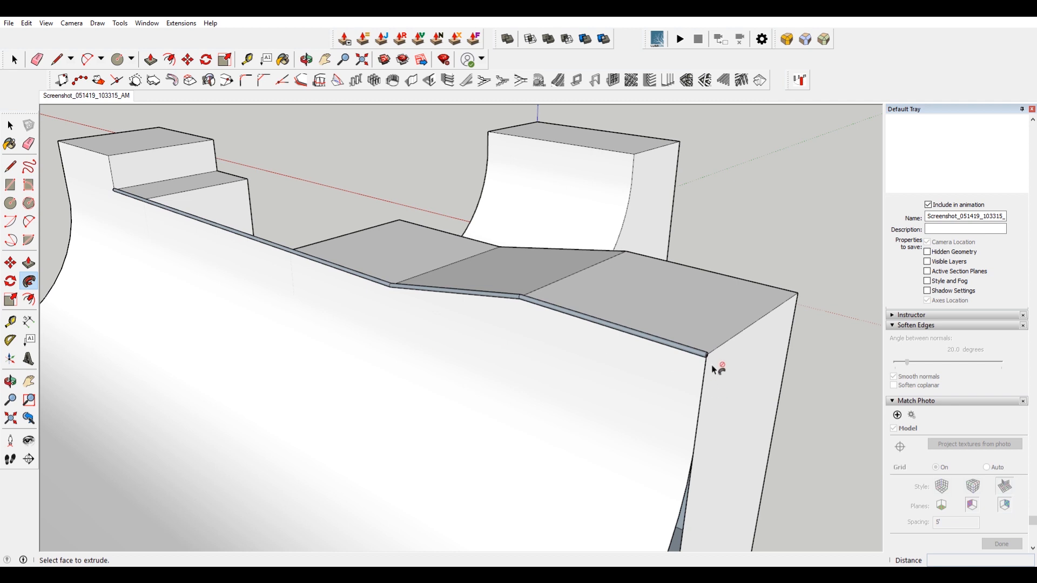
{"action": "scroll", "coordinate": [713, 370], "scroll_direction": "up", "scroll_amount": 2}
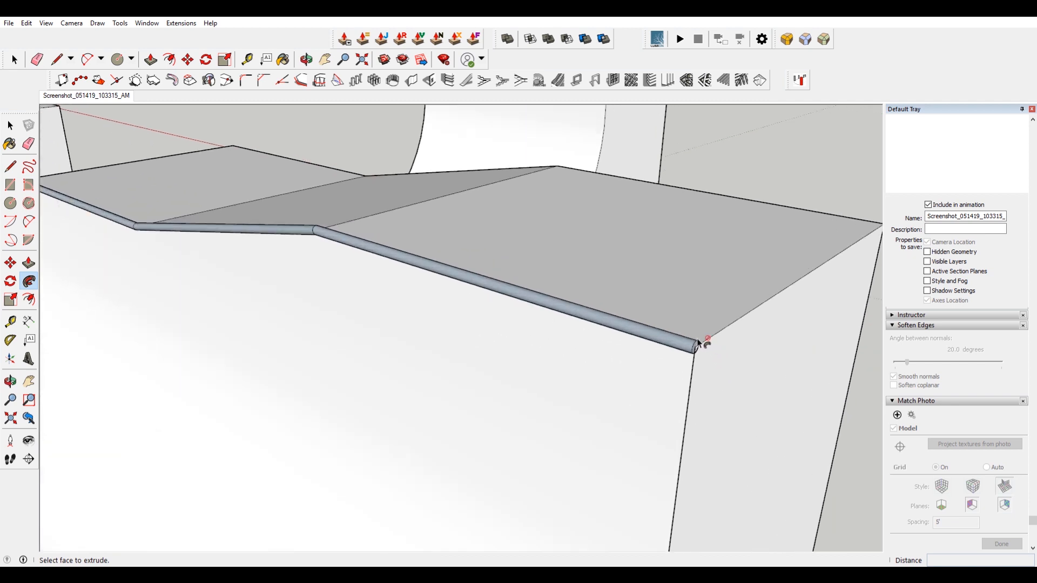
{"action": "scroll", "coordinate": [665, 340], "scroll_direction": "down", "scroll_amount": 2}
{"action": "key", "text": "space"}
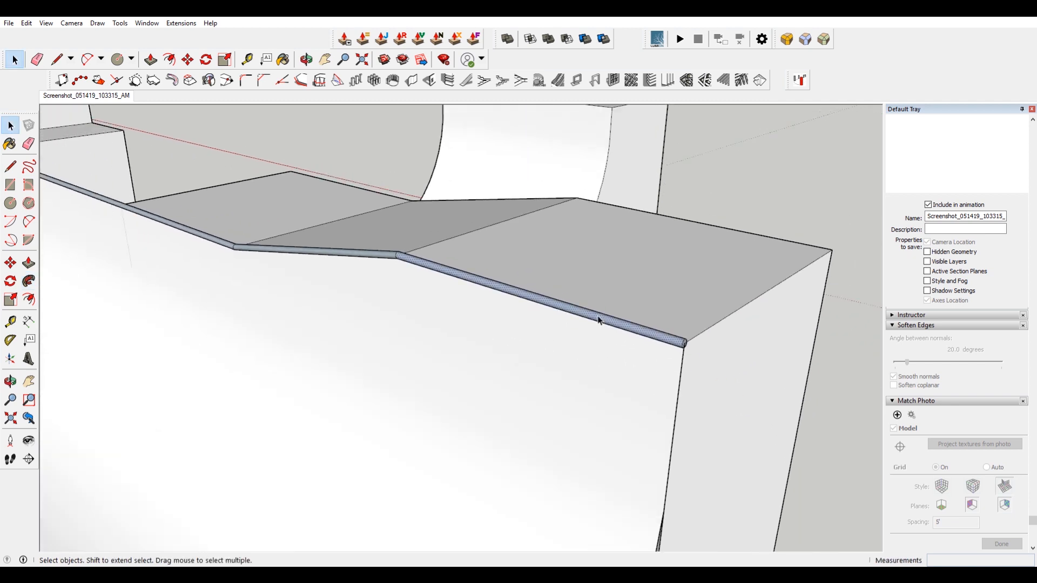
Reverse the coping pipe's faces and make the pipe into a group.
{"action": "left_click", "coordinate": [595, 316]}
{"action": "right_click", "coordinate": [598, 317]}
{"action": "left_click", "coordinate": [670, 435]}
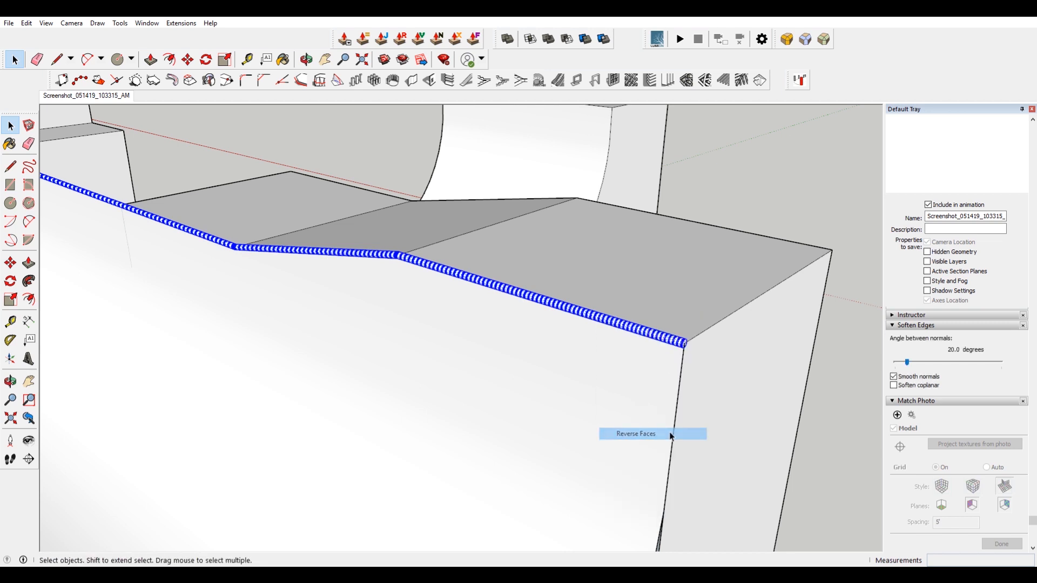
{"action": "right_click", "coordinate": [668, 339]}
{"action": "left_click", "coordinate": [726, 430]}
{"action": "middle_click_drag", "start_coordinate": [729, 431], "coordinate": [504, 281]}
{"action": "scroll", "coordinate": [478, 265], "scroll_direction": "up", "scroll_amount": 5}
{"action": "middle_click_drag", "start_coordinate": [543, 355], "coordinate": [486, 209], "text": "shift"}
{"action": "scroll", "coordinate": [490, 213], "scroll_direction": "down", "scroll_amount": 4}
Move the coping pipe group 1 inch to seat it over the deck's edge.
{"action": "key", "text": "m"}
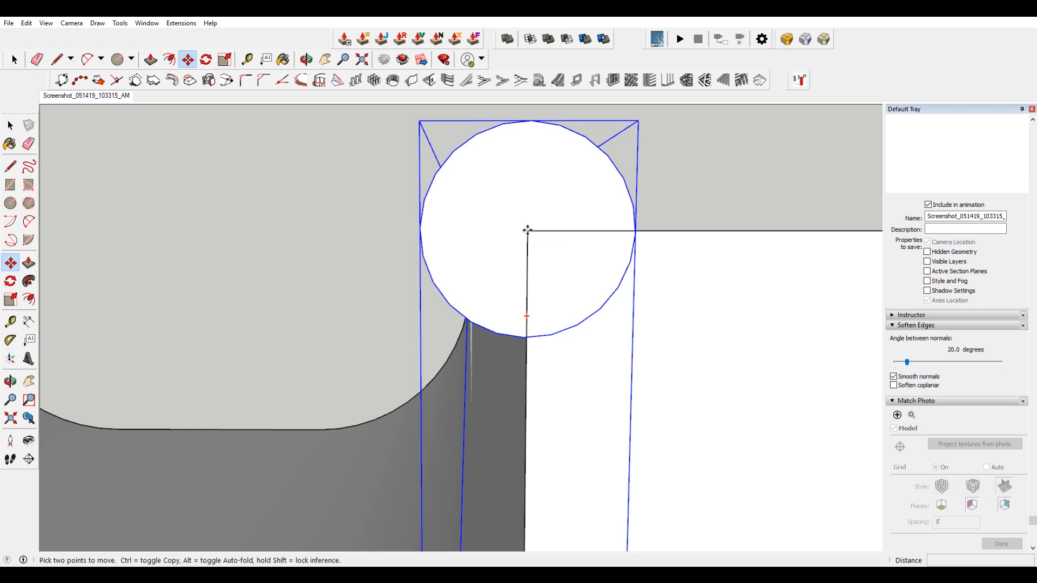
{"action": "left_click", "coordinate": [527, 231]}
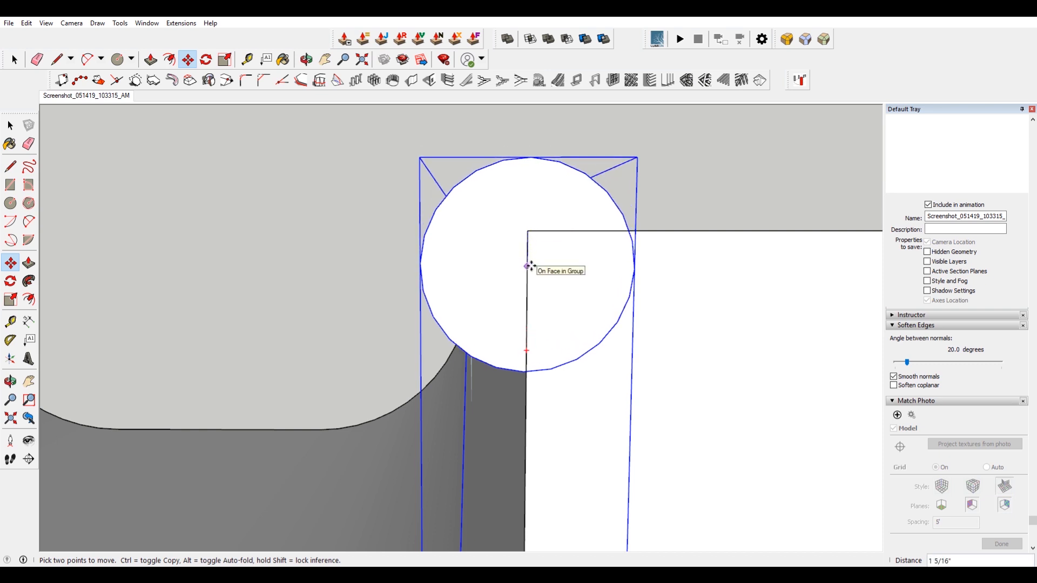
{"action": "type", "text": "1"}
{"action": "key", "text": "Return"}
{"action": "left_click", "coordinate": [527, 231]}
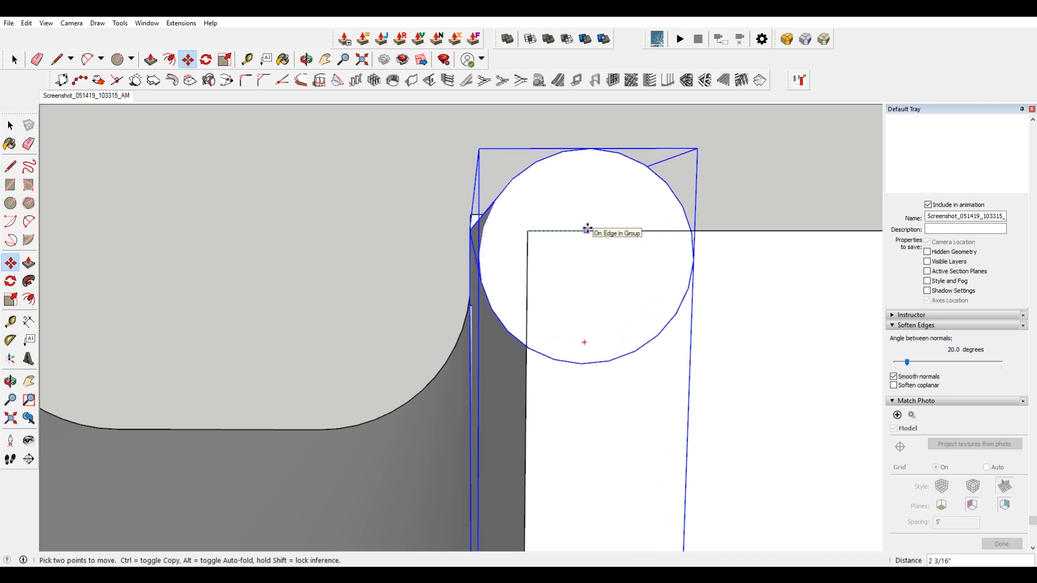
{"action": "key", "text": "Return"}
{"action": "scroll", "coordinate": [498, 236], "scroll_direction": "down", "scroll_amount": 3}
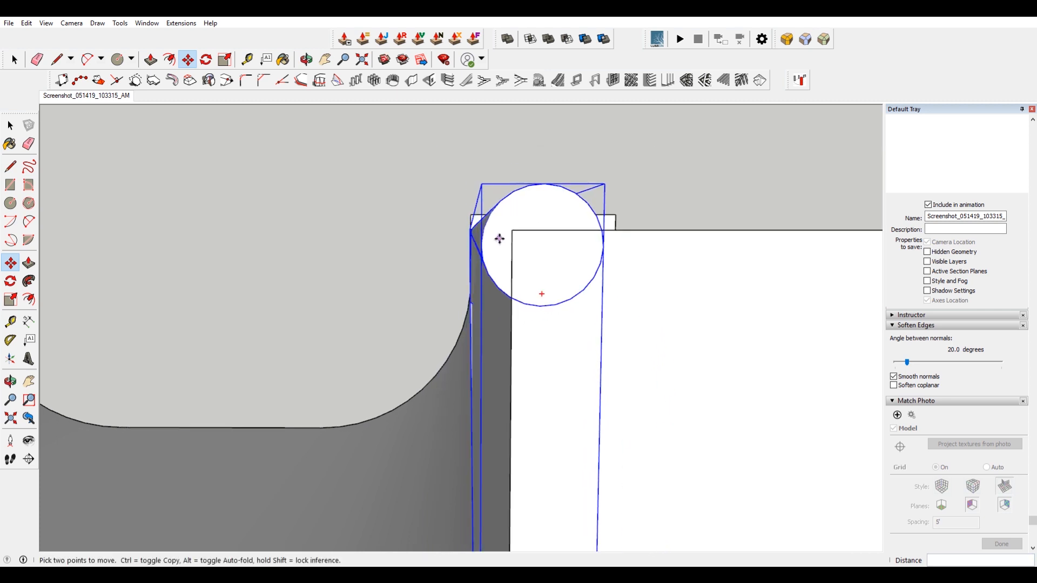
Create a new material named Black with brightness 15 and paint the first coping pipe with it.
{"action": "middle_click_drag", "start_coordinate": [500, 239], "coordinate": [600, 276]}
{"action": "scroll", "coordinate": [600, 277], "scroll_direction": "down", "scroll_amount": 4}
{"action": "key", "text": "space"}
{"action": "middle_click_drag", "start_coordinate": [536, 283], "coordinate": [517, 292]}
{"action": "scroll", "coordinate": [517, 292], "scroll_direction": "down", "scroll_amount": 5}
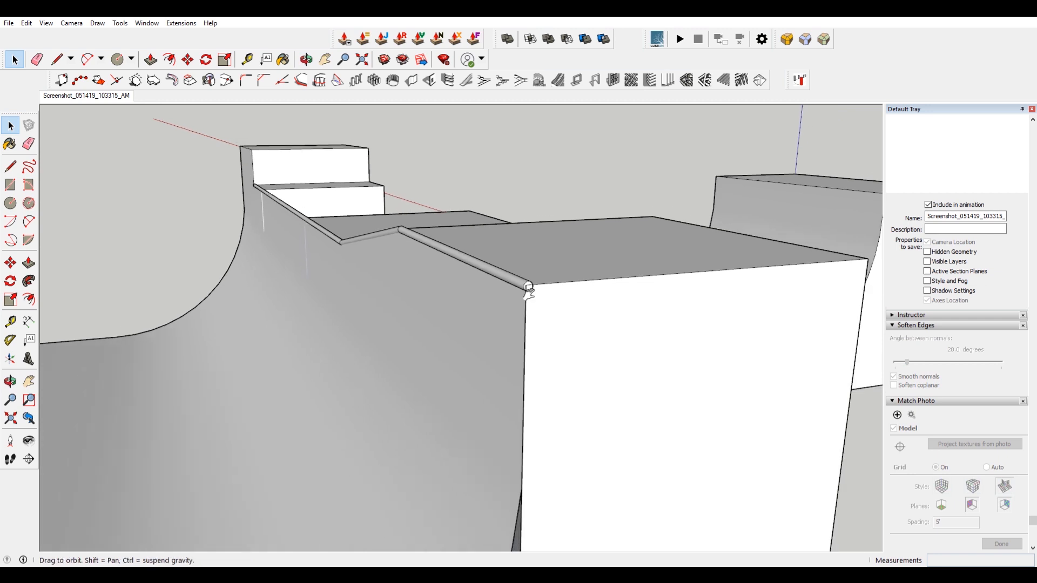
{"action": "scroll", "coordinate": [508, 273], "scroll_direction": "up", "scroll_amount": 2}
{"action": "left_click", "coordinate": [544, 303]}
{"action": "double_click", "coordinate": [544, 307]}
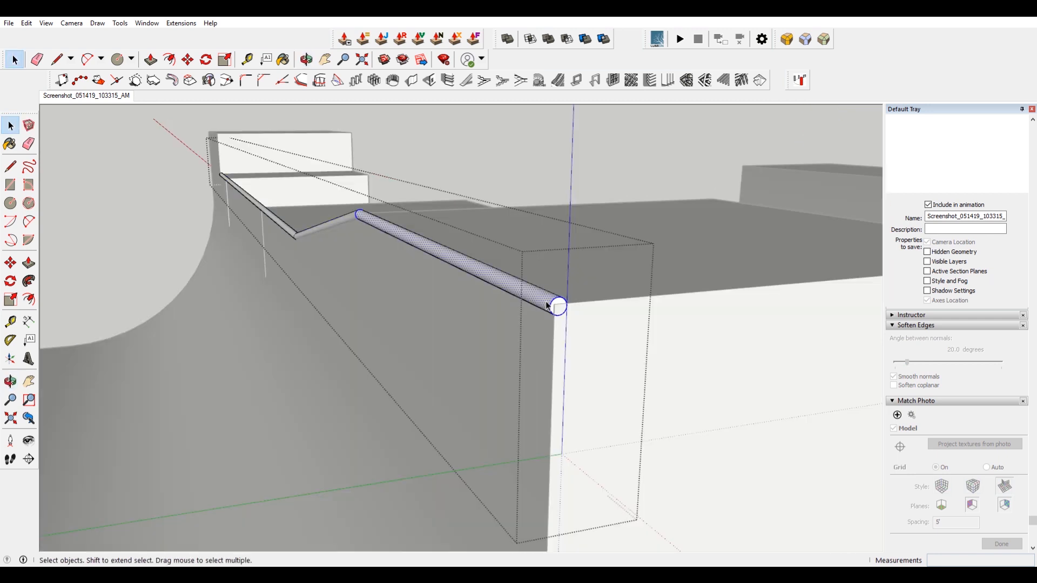
{"action": "left_click", "coordinate": [546, 306]}
{"action": "key", "text": "b"}
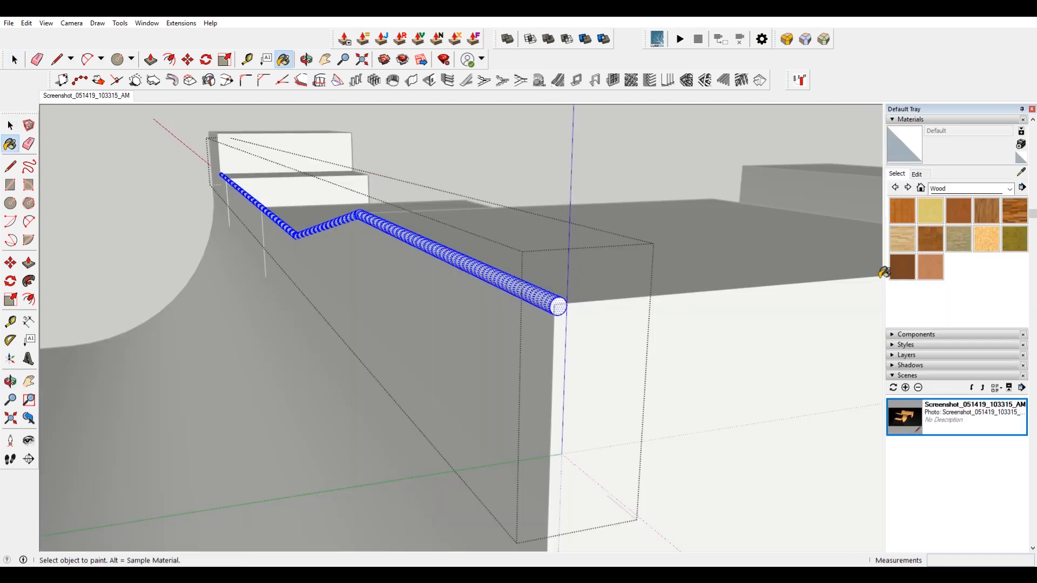
{"action": "left_click", "coordinate": [1021, 146]}
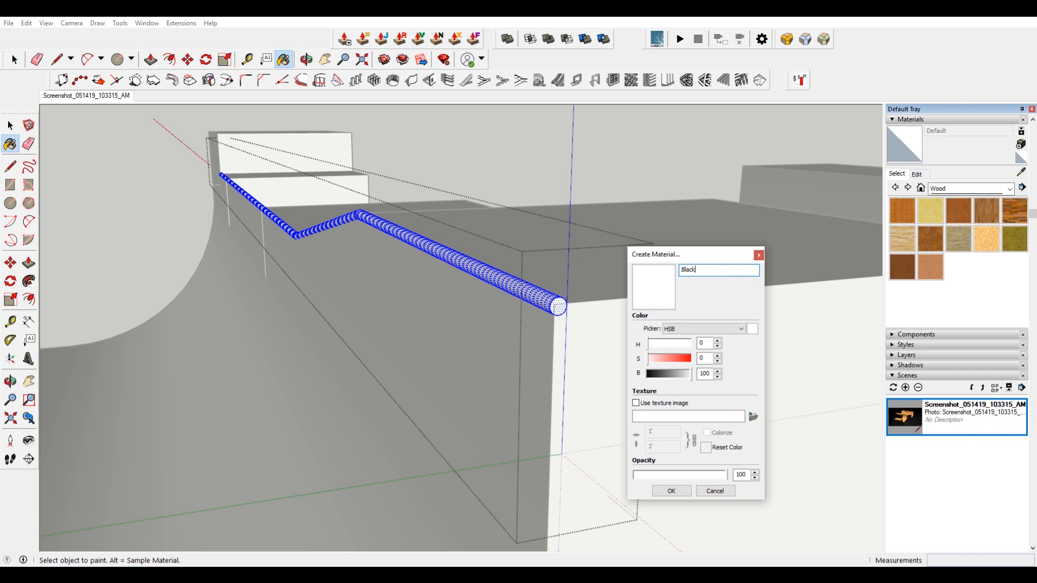
{"action": "left_click", "coordinate": [653, 375]}
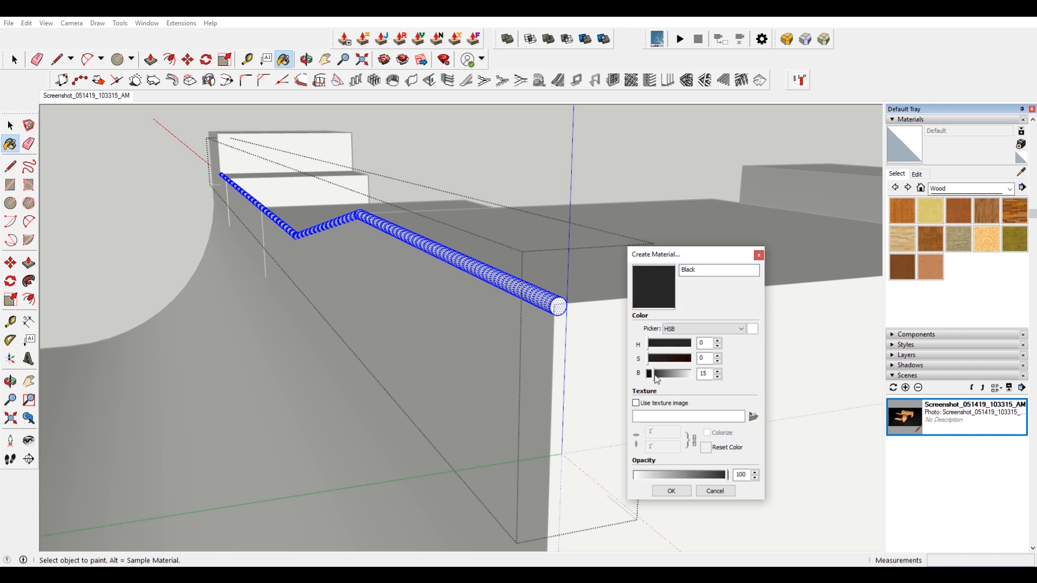
{"action": "left_click", "coordinate": [671, 490]}
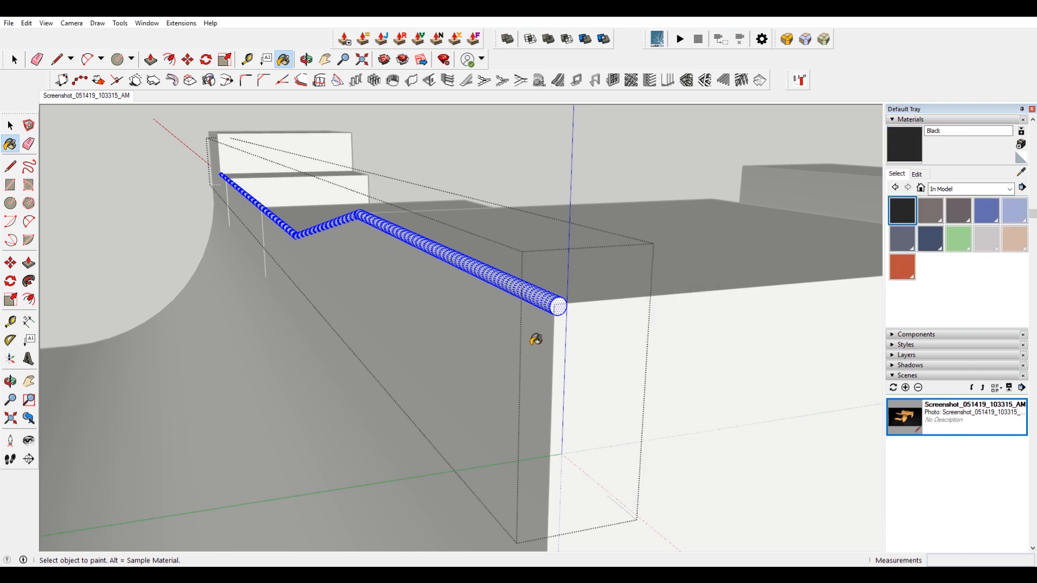
{"action": "left_click", "coordinate": [498, 277]}
Draw a circle of 4 inches radius at the corner of the next deck's top edge.
{"action": "key", "text": "space"}
{"action": "left_click", "coordinate": [527, 201]}
{"action": "scroll", "coordinate": [525, 204], "scroll_direction": "down", "scroll_amount": 2}
{"action": "middle_click_drag", "start_coordinate": [526, 205], "coordinate": [262, 370]}
{"action": "scroll", "coordinate": [427, 339], "scroll_direction": "up", "scroll_amount": 2}
{"action": "scroll", "coordinate": [427, 339], "scroll_direction": "down", "scroll_amount": 3}
{"action": "scroll", "coordinate": [746, 459], "scroll_direction": "up", "scroll_amount": 1}
{"action": "middle_click_drag", "start_coordinate": [745, 458], "coordinate": [620, 405]}
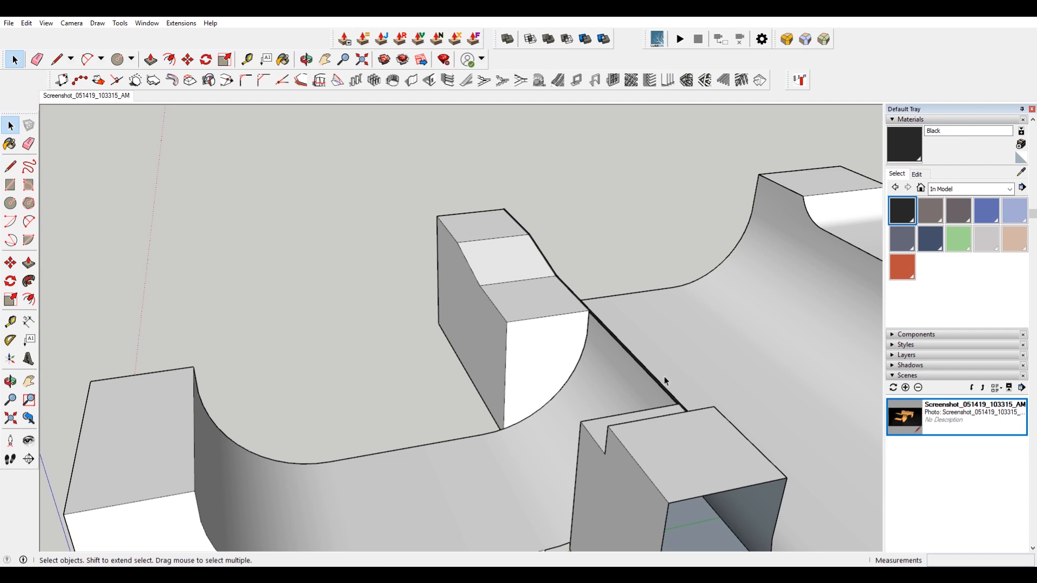
{"action": "middle_click_drag", "start_coordinate": [664, 378], "coordinate": [549, 314], "text": "shift"}
{"action": "middle_click_drag", "start_coordinate": [675, 354], "coordinate": [427, 356]}
{"action": "scroll", "coordinate": [333, 345], "scroll_direction": "up", "scroll_amount": 4}
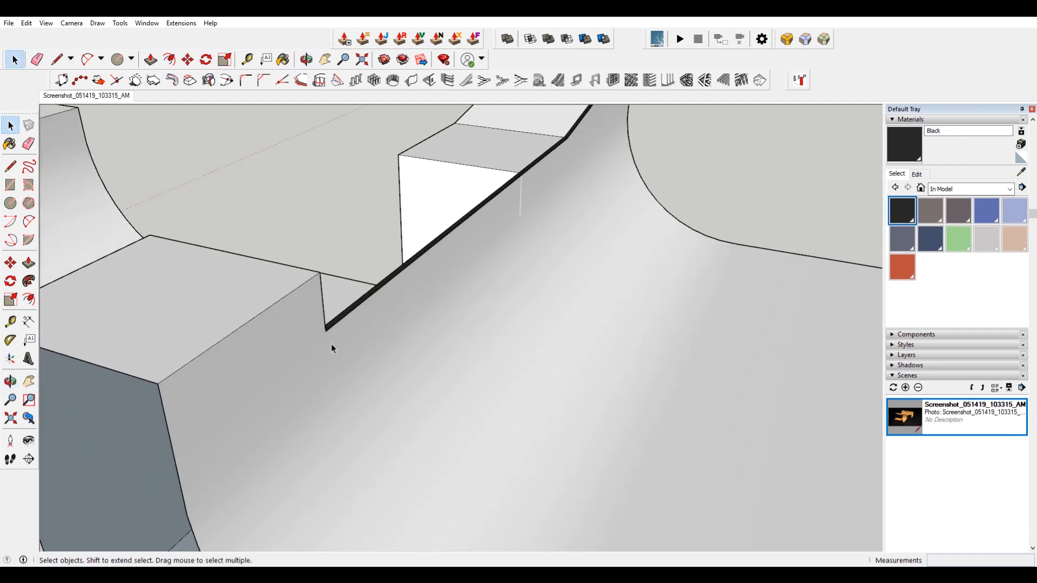
{"action": "middle_click_drag", "start_coordinate": [331, 348], "coordinate": [381, 296]}
{"action": "scroll", "coordinate": [381, 296], "scroll_direction": "up", "scroll_amount": 4}
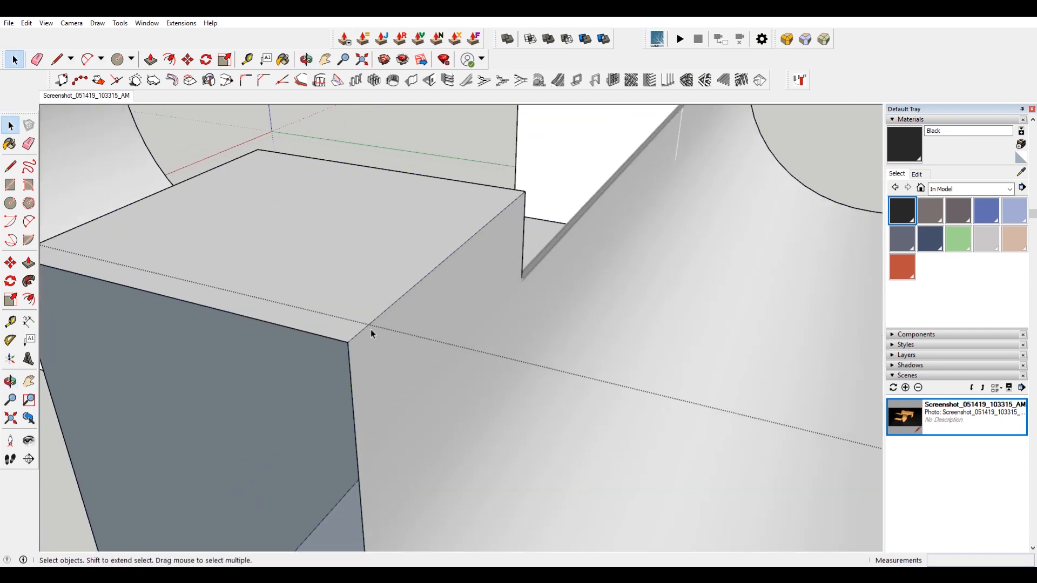
{"action": "key", "text": "c"}
{"action": "key", "text": "Right"}
{"action": "left_click", "coordinate": [347, 344]}
{"action": "type", "text": "4"}
{"action": "key", "text": "Return"}
Draw a line along that deck's top edge from the circle's corner to the far corner as a path.
{"action": "key", "text": "space"}
{"action": "left_click", "coordinate": [389, 307]}
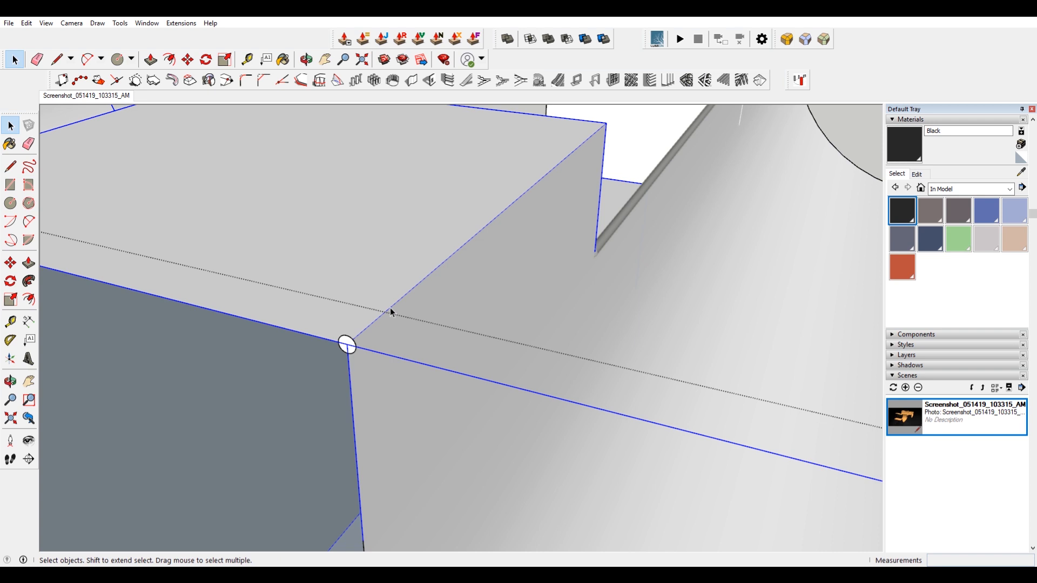
{"action": "left_click", "coordinate": [347, 344]}
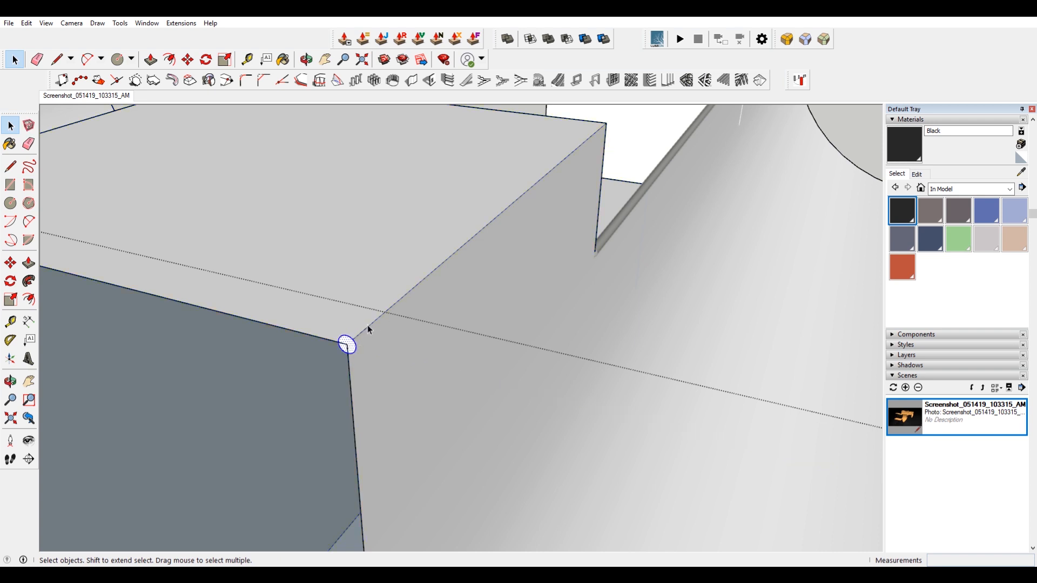
{"action": "key", "text": "l"}
{"action": "left_click", "coordinate": [347, 344]}
{"action": "left_click", "coordinate": [606, 122]}
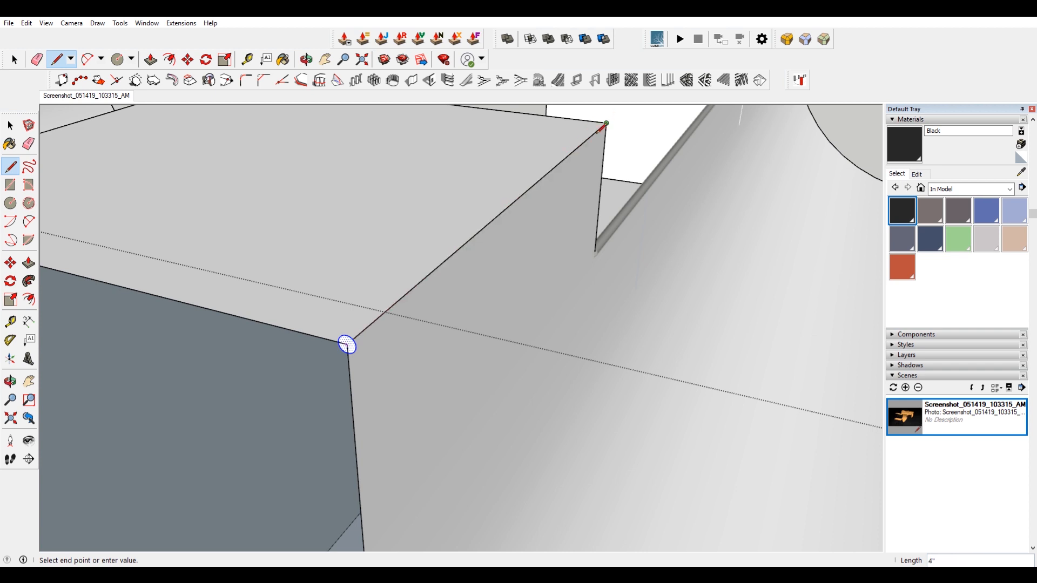
{"action": "scroll", "coordinate": [545, 240], "scroll_direction": "down", "scroll_amount": 3}
{"action": "key", "text": "space"}
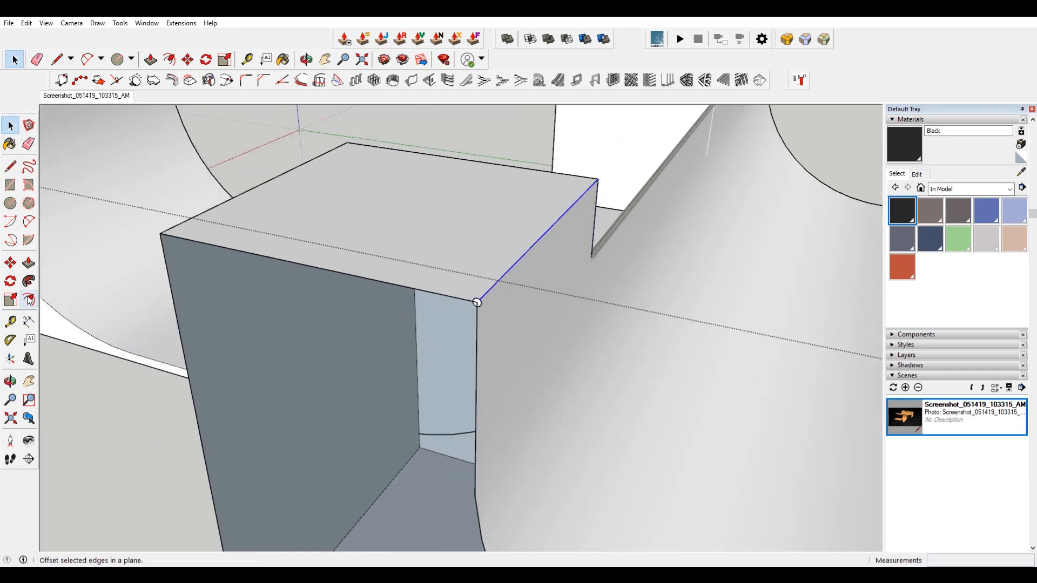
Sweep the circle along the deck's top edge with Follow Me to form a second coping pipe.
{"action": "left_click", "coordinate": [29, 281]}
{"action": "scroll", "coordinate": [464, 309], "scroll_direction": "up", "scroll_amount": 4}
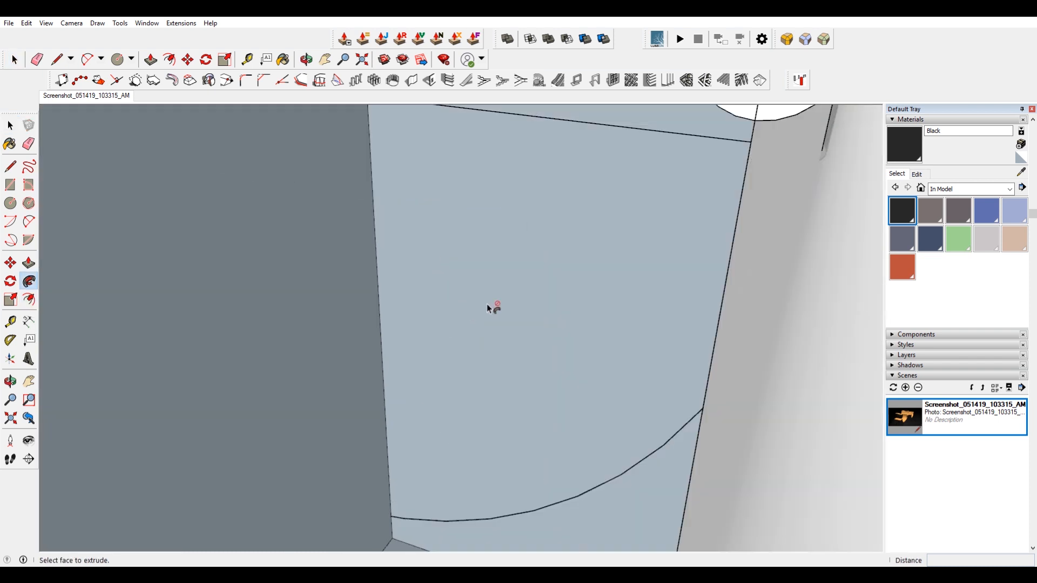
{"action": "scroll", "coordinate": [571, 306], "scroll_direction": "down", "scroll_amount": 2}
{"action": "left_click", "coordinate": [603, 264]}
{"action": "scroll", "coordinate": [592, 341], "scroll_direction": "down", "scroll_amount": 2}
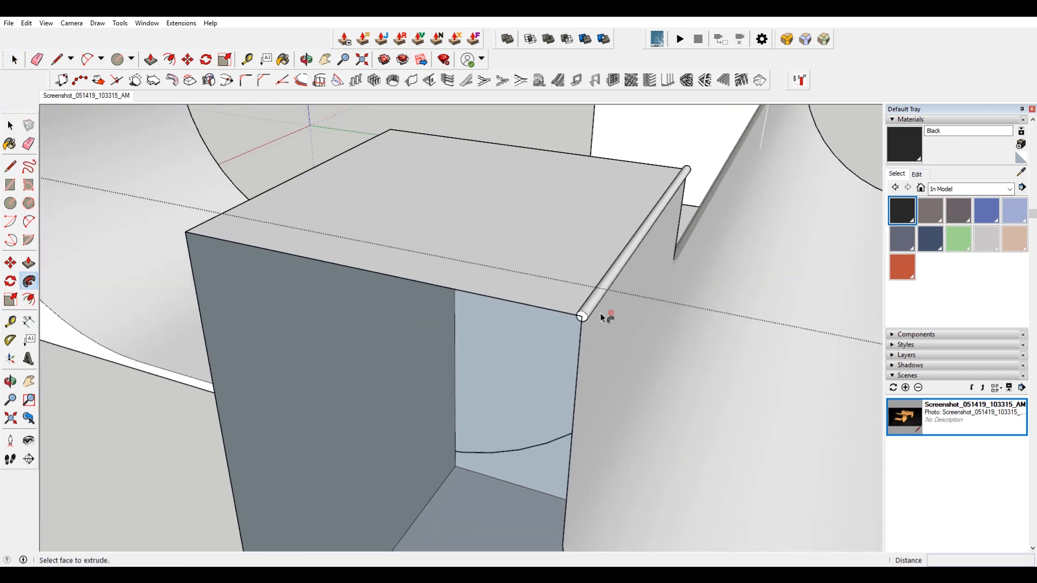
Select the whole second coping pipe and make it into a group.
{"action": "key", "text": "space"}
{"action": "triple_click", "coordinate": [610, 273]}
{"action": "right_click", "coordinate": [612, 275]}
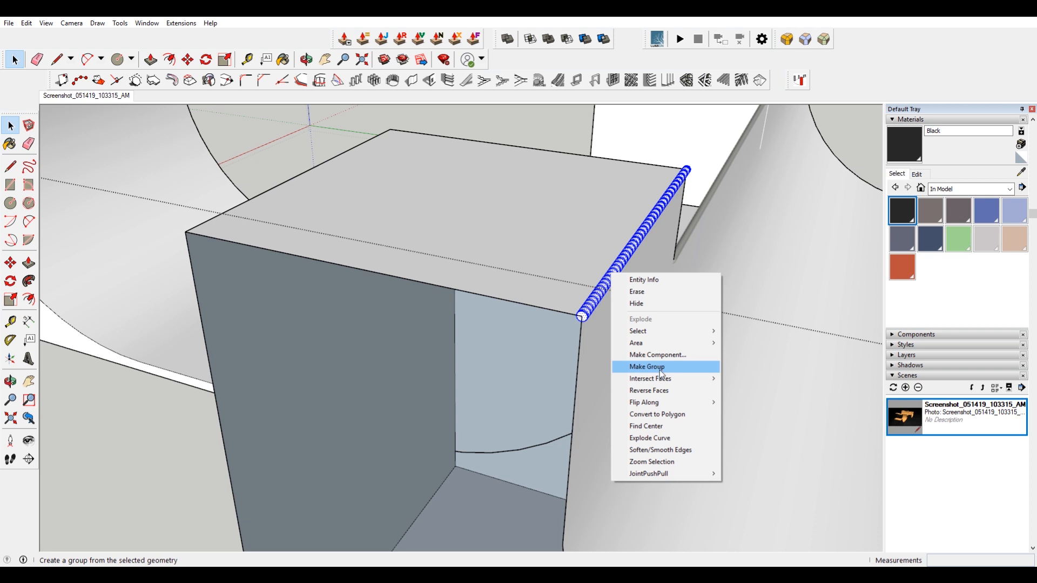
{"action": "left_click", "coordinate": [672, 368]}
{"action": "scroll", "coordinate": [592, 279], "scroll_direction": "up", "scroll_amount": 2}
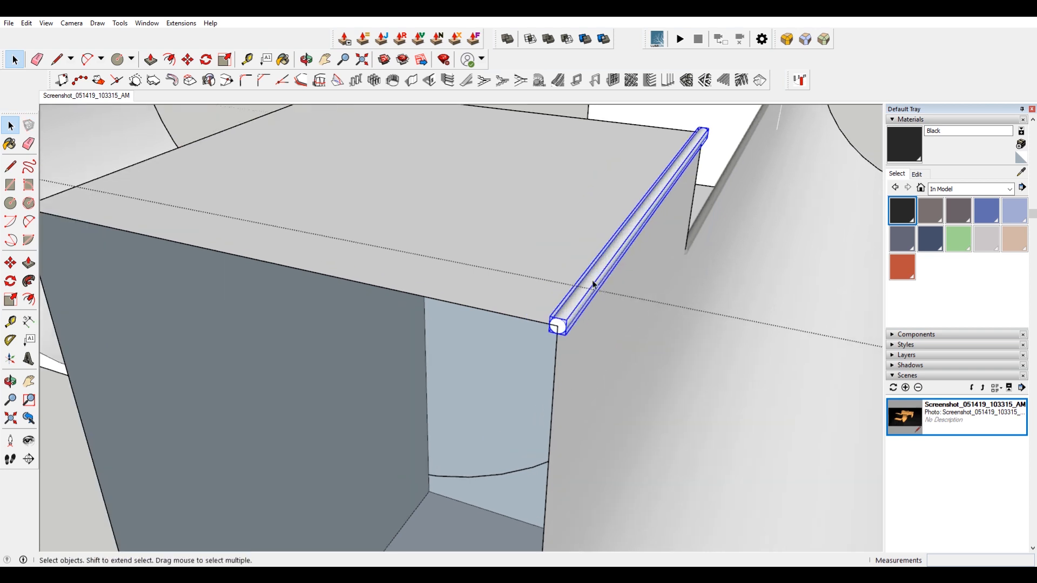
Paint the second coping pipe black inside its group, then leave the group.
{"action": "double_click", "coordinate": [592, 280]}
{"action": "key", "text": "b"}
{"action": "left_click", "coordinate": [592, 278]}
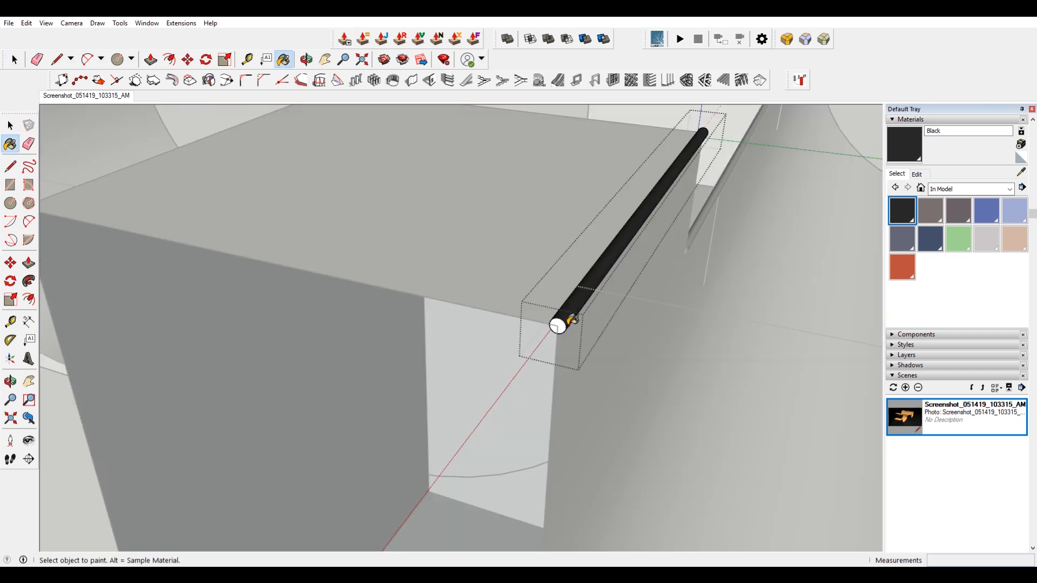
{"action": "key", "text": "space"}
{"action": "triple_click", "coordinate": [576, 299]}
{"action": "key", "text": "b"}
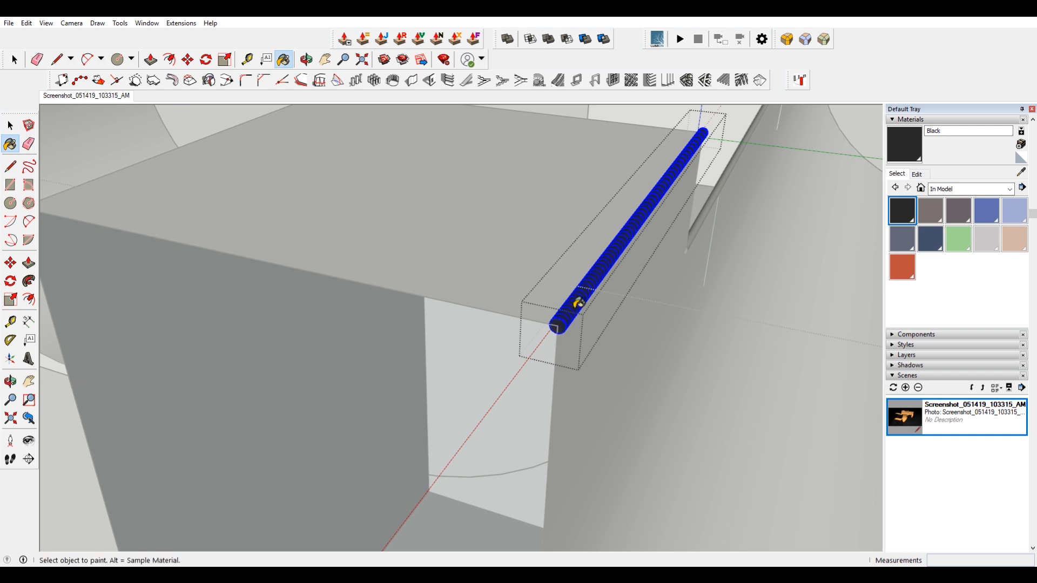
{"action": "key", "text": "space"}
{"action": "left_click", "coordinate": [655, 355]}
Start moving the second coping pipe group from a point on its end edge.
{"action": "scroll", "coordinate": [558, 330], "scroll_direction": "up", "scroll_amount": 4}
{"action": "left_click", "coordinate": [555, 331]}
{"action": "scroll", "coordinate": [555, 331], "scroll_direction": "up", "scroll_amount": 2}
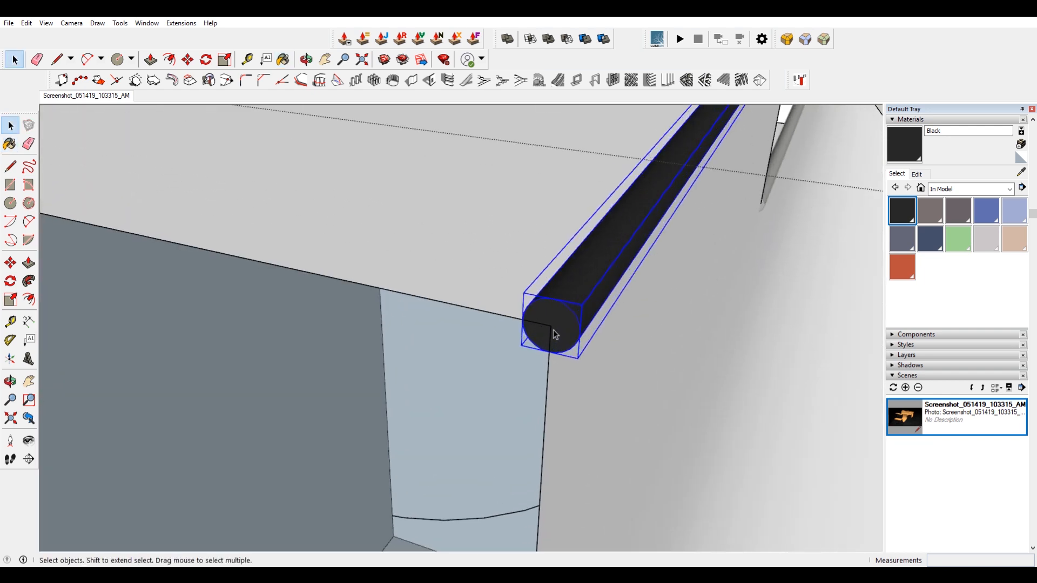
{"action": "key", "text": "m"}
{"action": "left_click", "coordinate": [551, 325]}
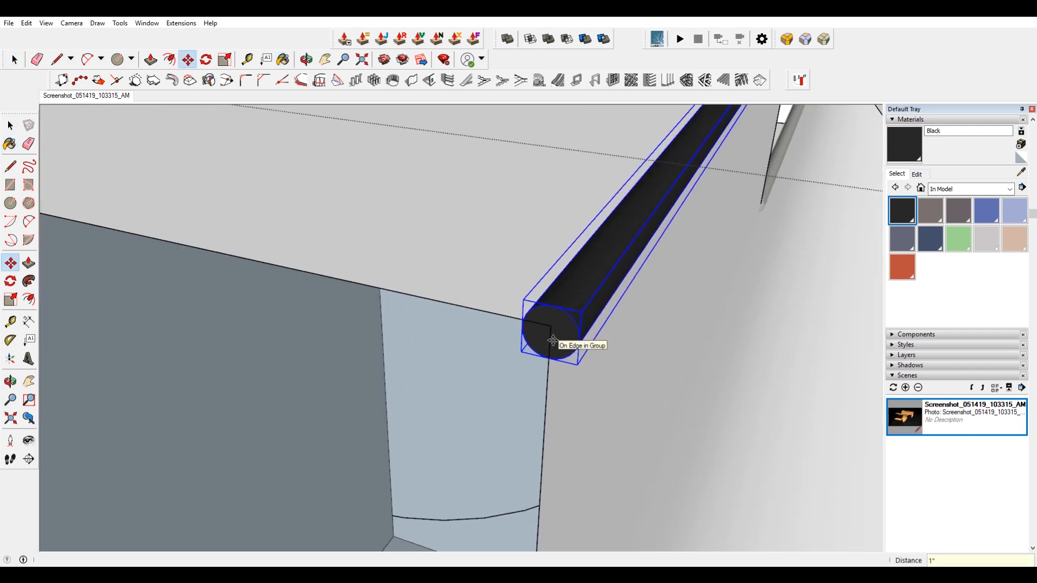
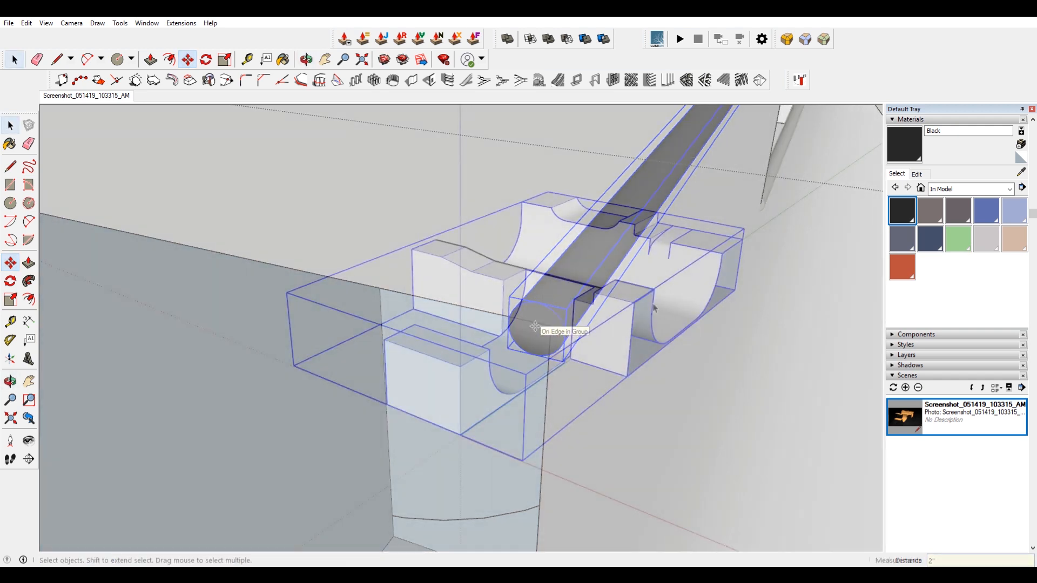
Paste the copied coping pipe in place along the deck's end edge and make it into a group.
{"action": "scroll", "coordinate": [619, 289], "scroll_direction": "up", "scroll_amount": 8}
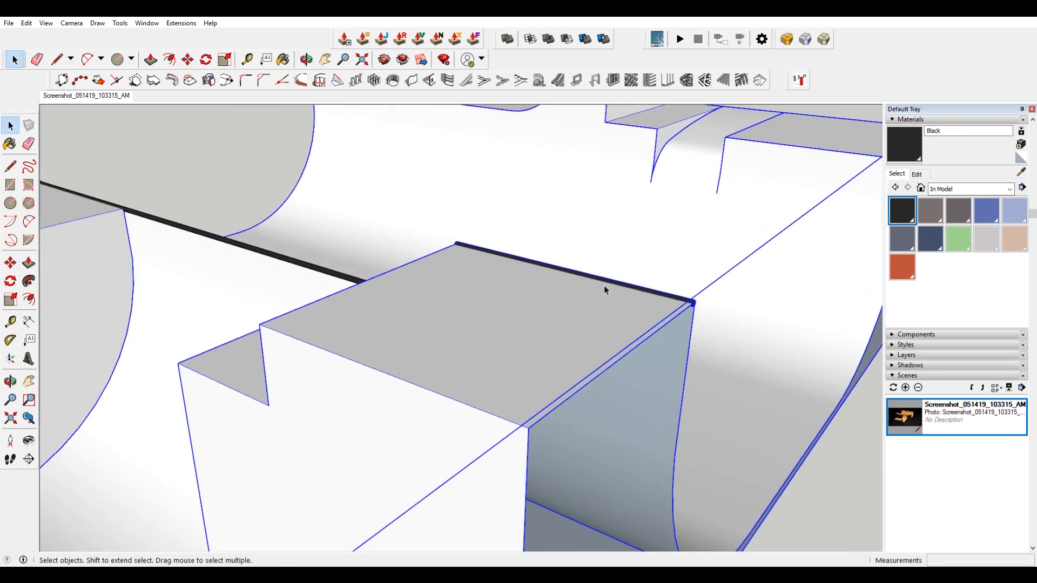
{"action": "double_click", "coordinate": [612, 284]}
{"action": "left_click", "coordinate": [595, 279]}
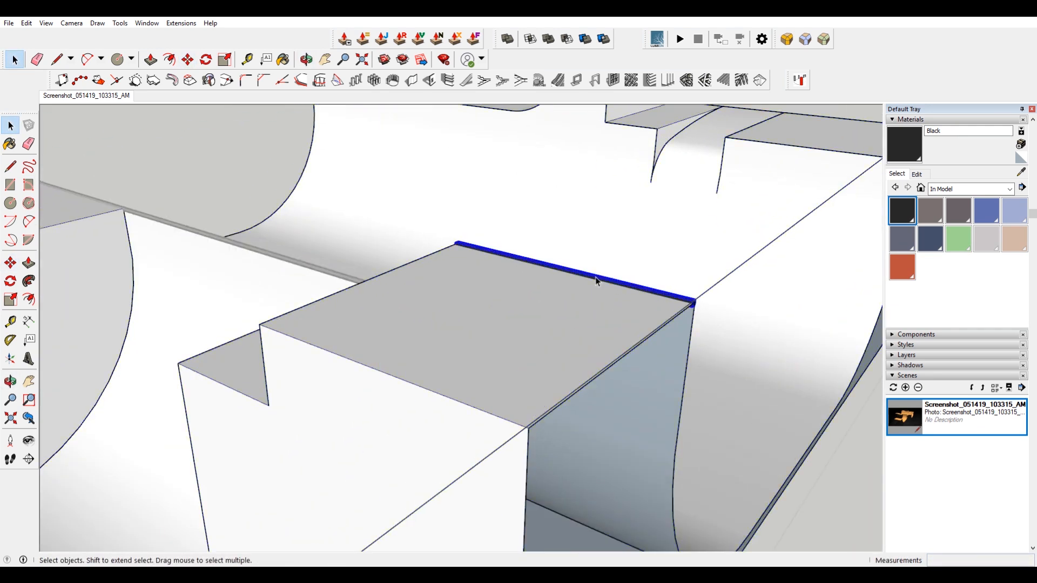
{"action": "middle_click_drag", "start_coordinate": [711, 298], "coordinate": [603, 323]}
{"action": "left_click", "coordinate": [305, 274]}
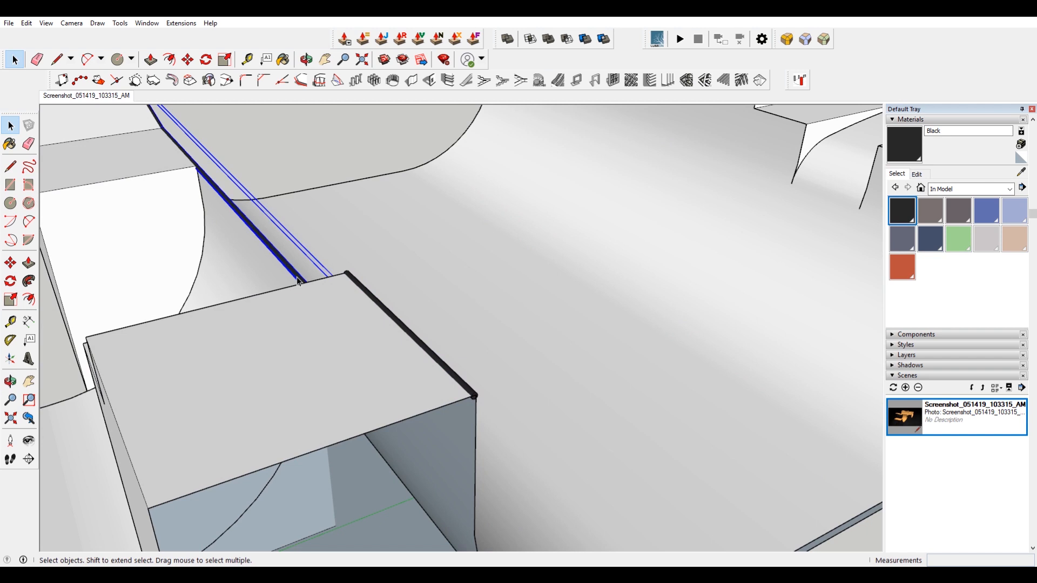
{"action": "left_click", "coordinate": [381, 307]}
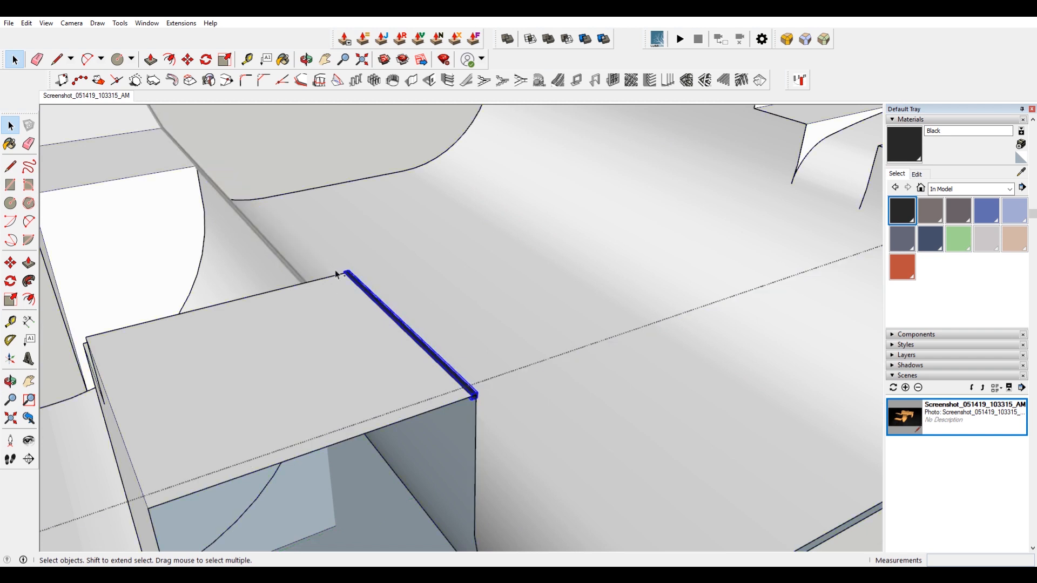
{"action": "left_click", "coordinate": [298, 276]}
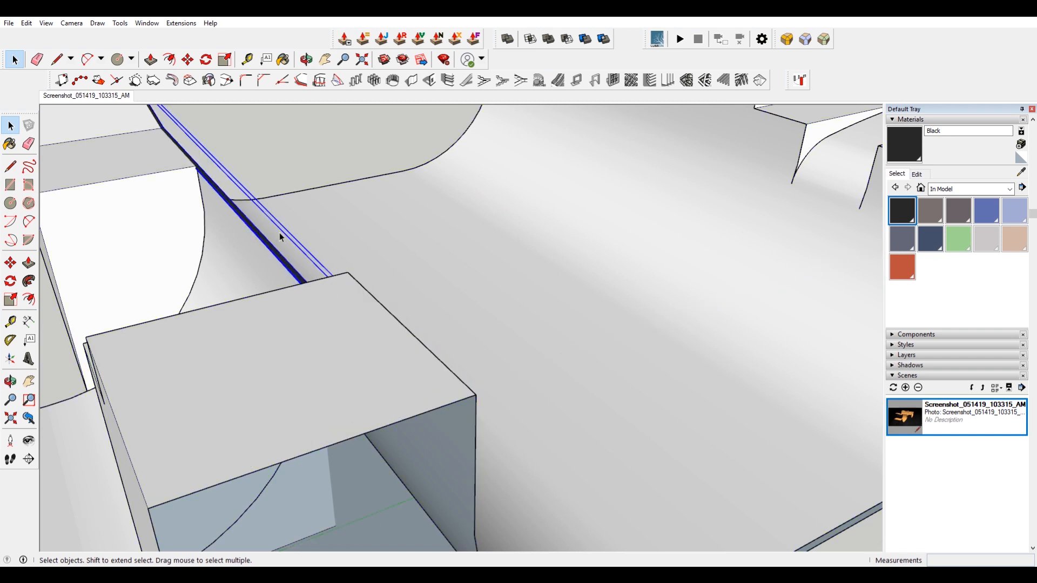
{"action": "left_click", "coordinate": [26, 23]}
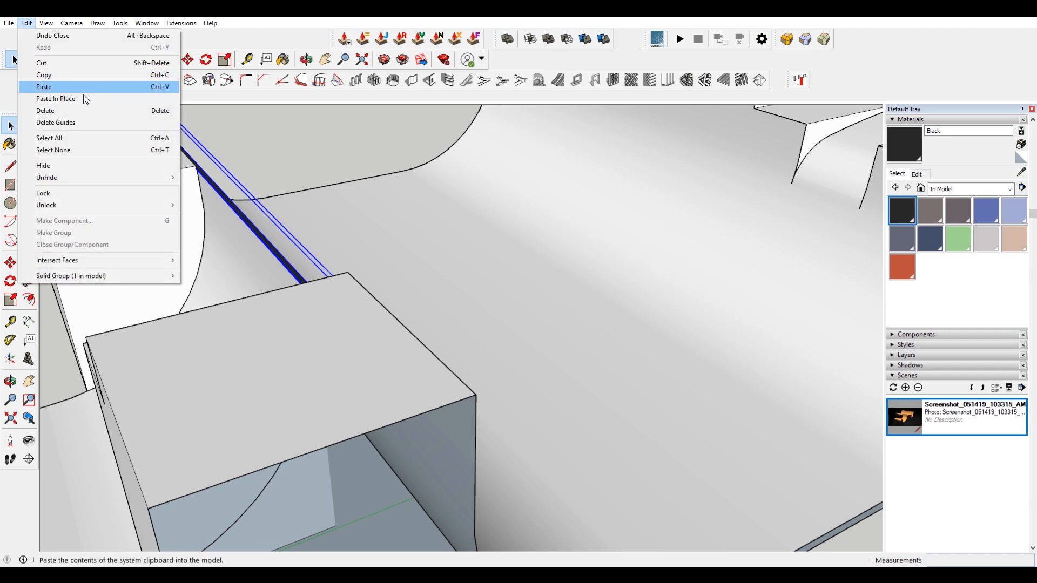
{"action": "left_click", "coordinate": [95, 99]}
{"action": "left_click", "coordinate": [300, 272], "text": "shift"}
{"action": "right_click", "coordinate": [297, 275]}
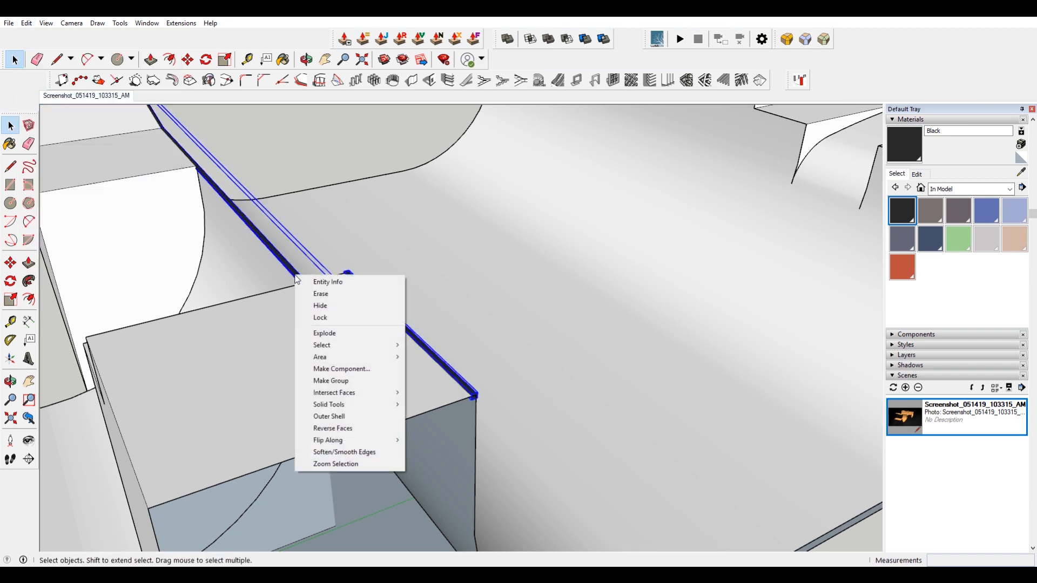
{"action": "left_click", "coordinate": [376, 381]}
Inside the group, copy the short coping pipe onto the top edge of the opposite quarter pipe.
{"action": "double_click", "coordinate": [430, 351]}
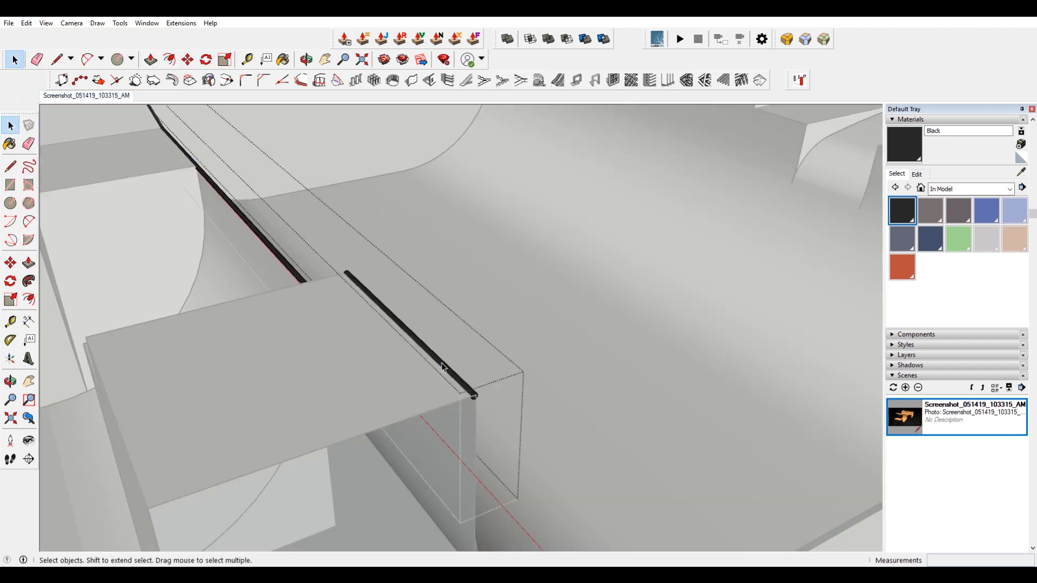
{"action": "triple_click", "coordinate": [441, 362]}
{"action": "scroll", "coordinate": [491, 420], "scroll_direction": "up", "scroll_amount": 5}
{"action": "scroll", "coordinate": [480, 401], "scroll_direction": "down", "scroll_amount": 7}
{"action": "scroll", "coordinate": [440, 344], "scroll_direction": "up", "scroll_amount": 6}
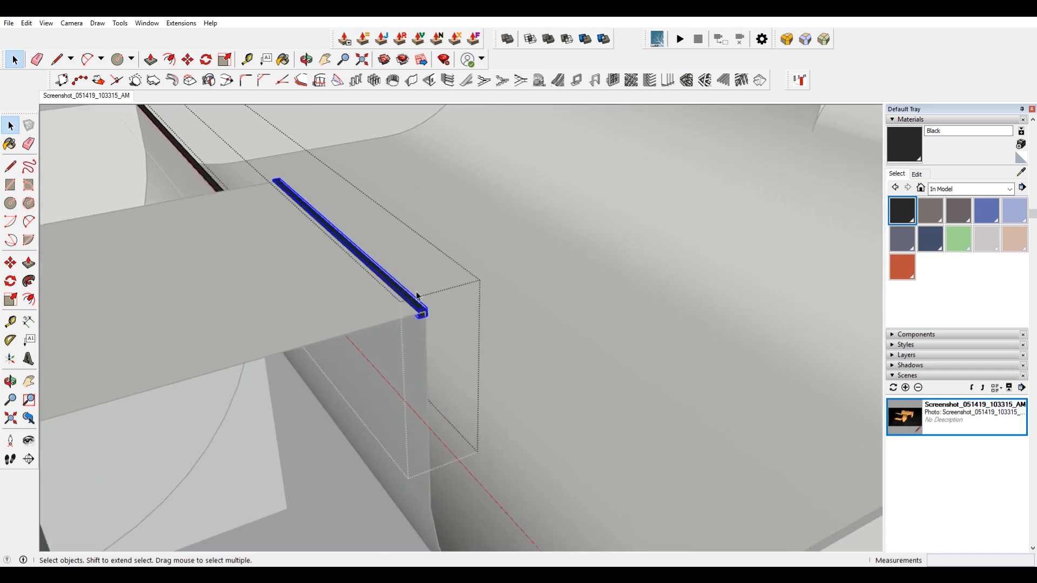
{"action": "scroll", "coordinate": [423, 322], "scroll_direction": "down", "scroll_amount": 4}
{"action": "key", "text": "m"}
{"action": "left_click", "coordinate": [417, 370]}
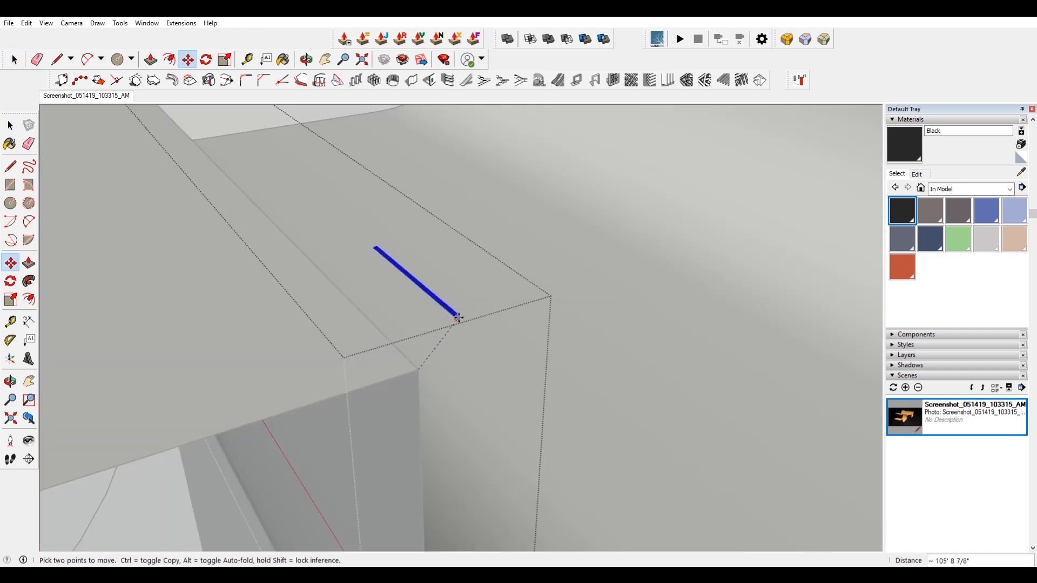
{"action": "scroll", "coordinate": [454, 324], "scroll_direction": "down", "scroll_amount": 5}
{"action": "scroll", "coordinate": [324, 335], "scroll_direction": "up", "scroll_amount": 3}
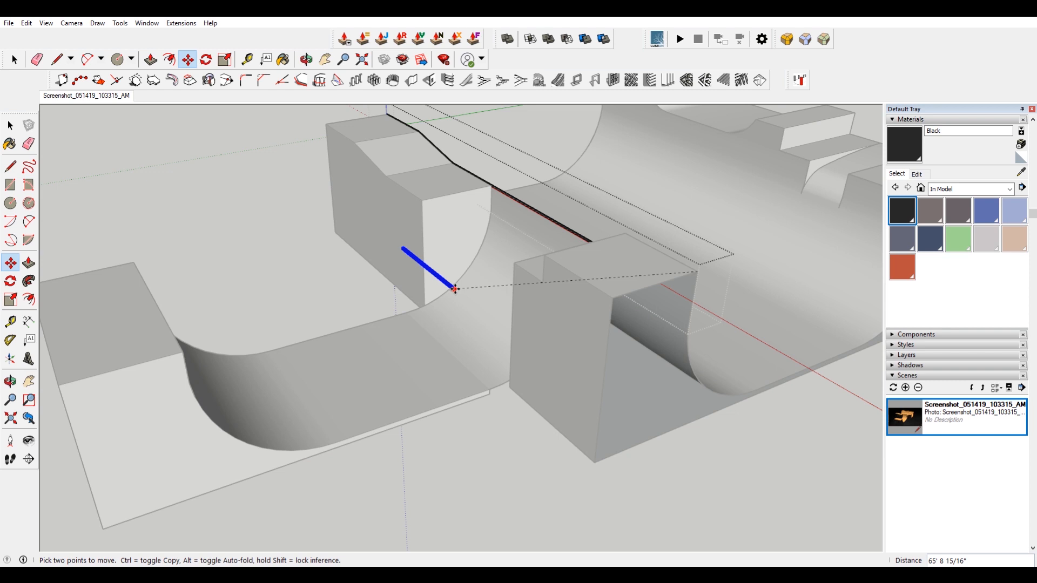
{"action": "key", "text": "ctrl"}
{"action": "scroll", "coordinate": [248, 322], "scroll_direction": "up", "scroll_amount": 3}
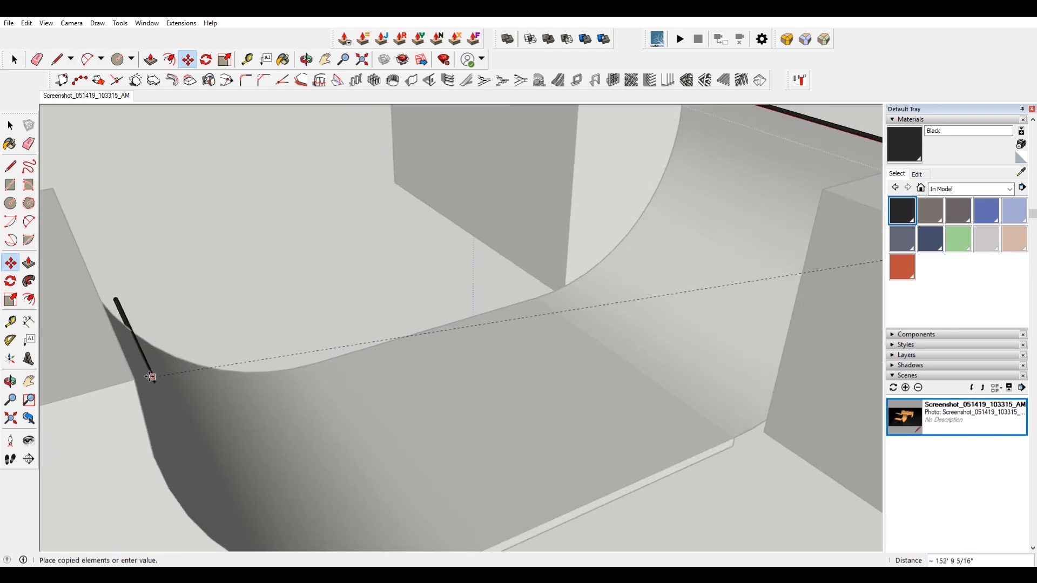
{"action": "scroll", "coordinate": [140, 378], "scroll_direction": "up", "scroll_amount": 3}
{"action": "left_click", "coordinate": [133, 382]}
Scale the copied pipe lengthwise to stretch it along the deck edge.
{"action": "middle_click_drag", "start_coordinate": [132, 382], "coordinate": [527, 286]}
{"action": "key", "text": "s"}
{"action": "scroll", "coordinate": [523, 246], "scroll_direction": "up", "scroll_amount": 2}
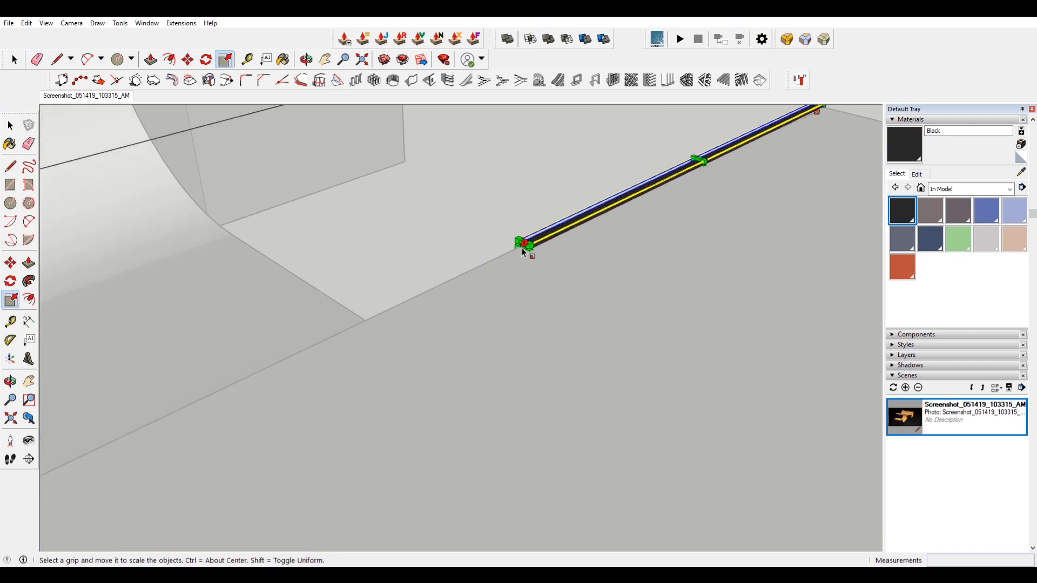
{"action": "left_click_drag", "start_coordinate": [523, 250], "coordinate": [200, 407]}
{"action": "middle_click_drag", "start_coordinate": [200, 407], "coordinate": [254, 281]}
{"action": "scroll", "coordinate": [380, 224], "scroll_direction": "up", "scroll_amount": 5}
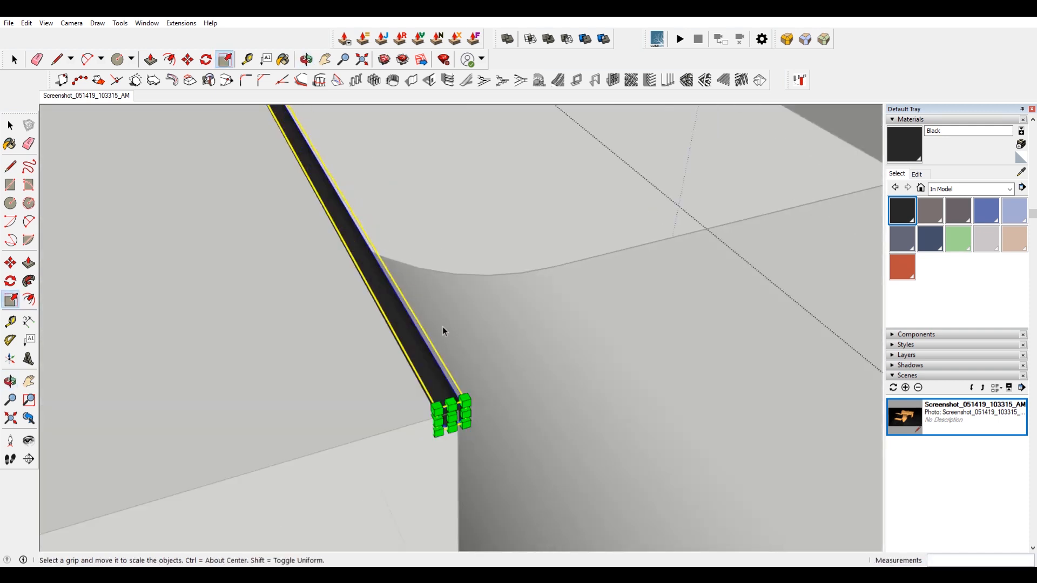
{"action": "key", "text": "space"}
Make another copy of the coping pipe at the corner of the next deck.
{"action": "key", "text": "m"}
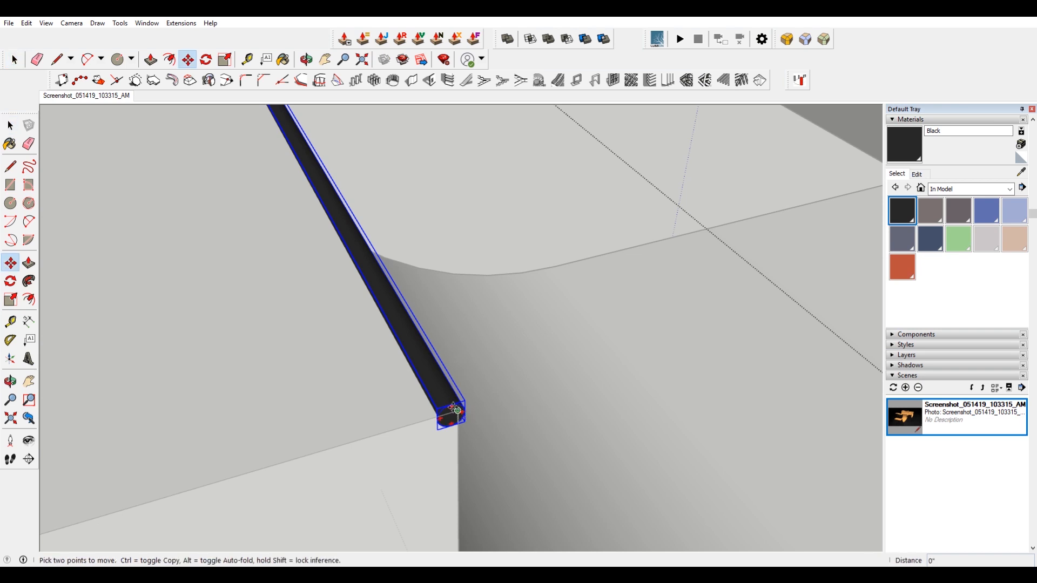
{"action": "left_click", "coordinate": [456, 411]}
{"action": "scroll", "coordinate": [410, 397], "scroll_direction": "down", "scroll_amount": 8}
{"action": "key", "text": "ctrl"}
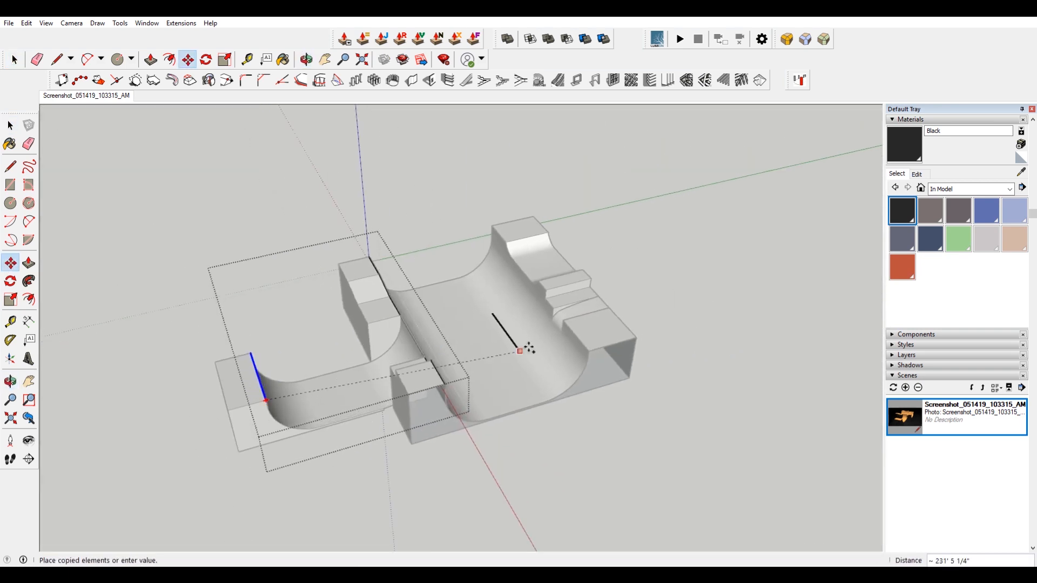
{"action": "scroll", "coordinate": [529, 348], "scroll_direction": "up", "scroll_amount": 10}
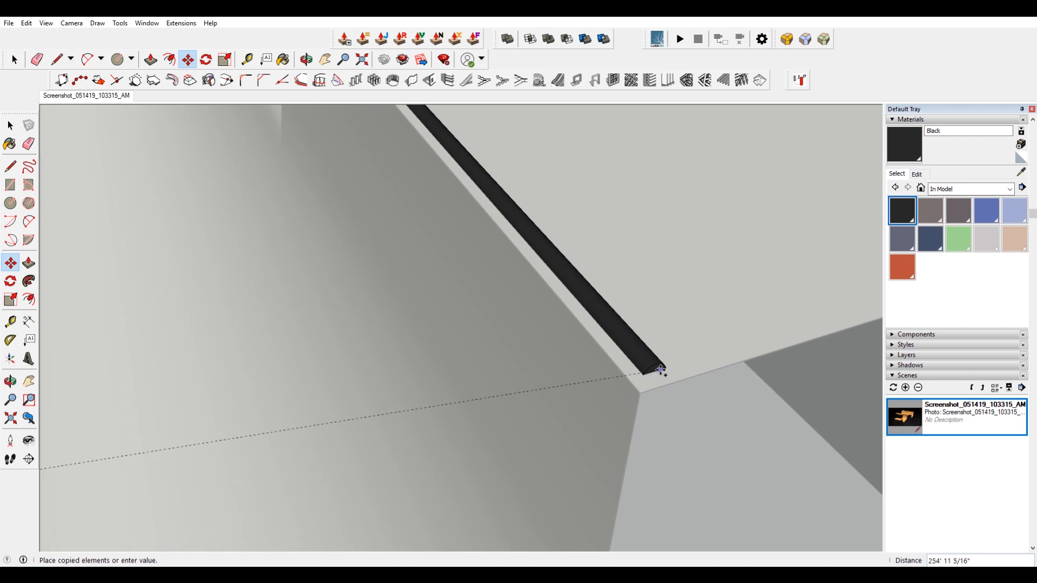
{"action": "scroll", "coordinate": [661, 370], "scroll_direction": "up", "scroll_amount": 5}
{"action": "left_click", "coordinate": [626, 416]}
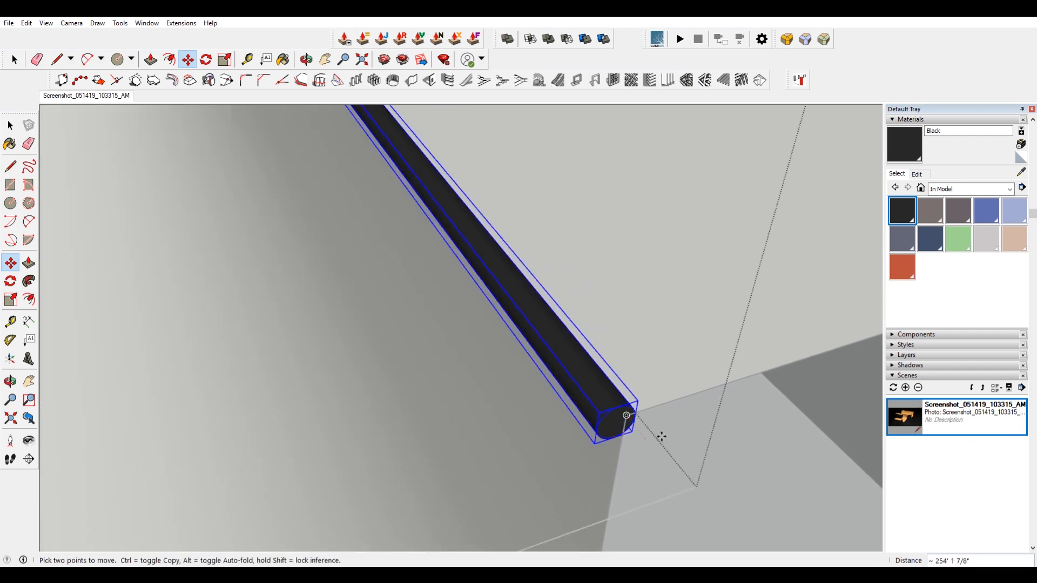
Move the new pipe copy so its end snaps onto the deck edge.
{"action": "middle_click_drag", "start_coordinate": [662, 437], "coordinate": [625, 347], "text": "shift"}
{"action": "middle_click_drag", "start_coordinate": [576, 298], "coordinate": [561, 243], "text": "shift"}
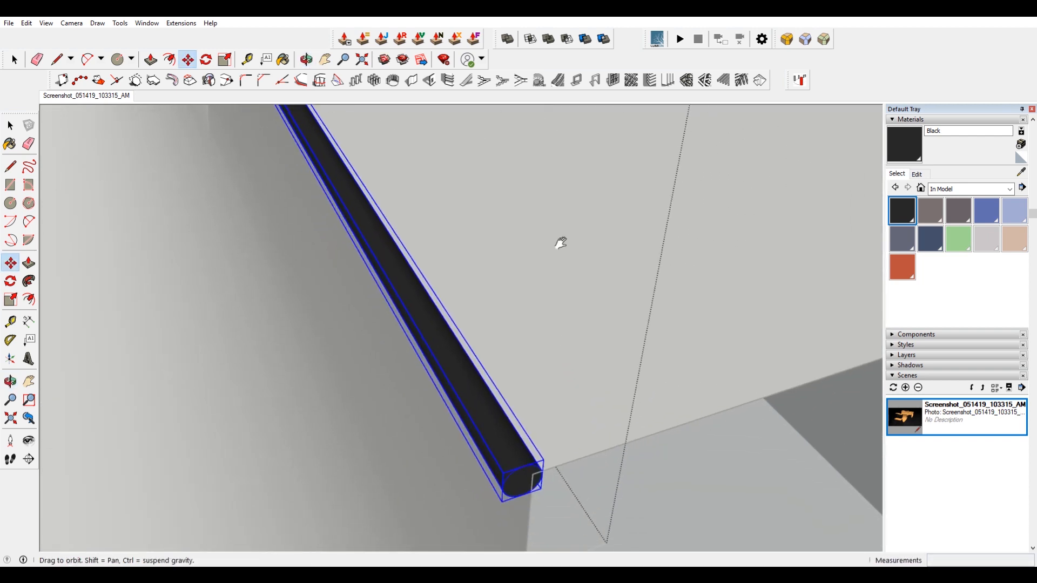
{"action": "scroll", "coordinate": [514, 416], "scroll_direction": "up", "scroll_amount": 5}
{"action": "scroll", "coordinate": [516, 414], "scroll_direction": "down", "scroll_amount": 3}
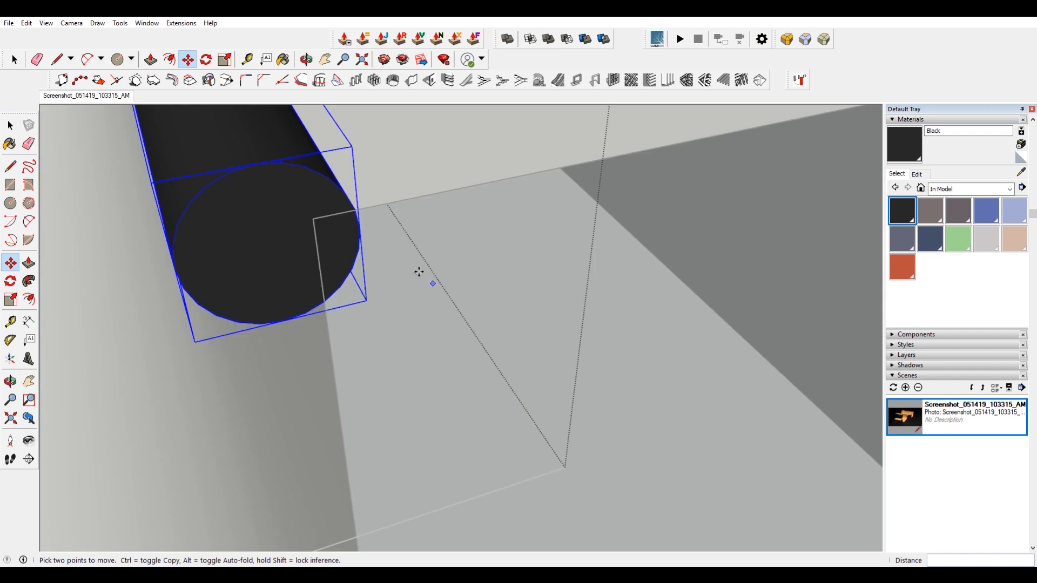
{"action": "left_click", "coordinate": [260, 167]}
{"action": "left_click", "coordinate": [315, 218]}
{"action": "left_click", "coordinate": [314, 218]}
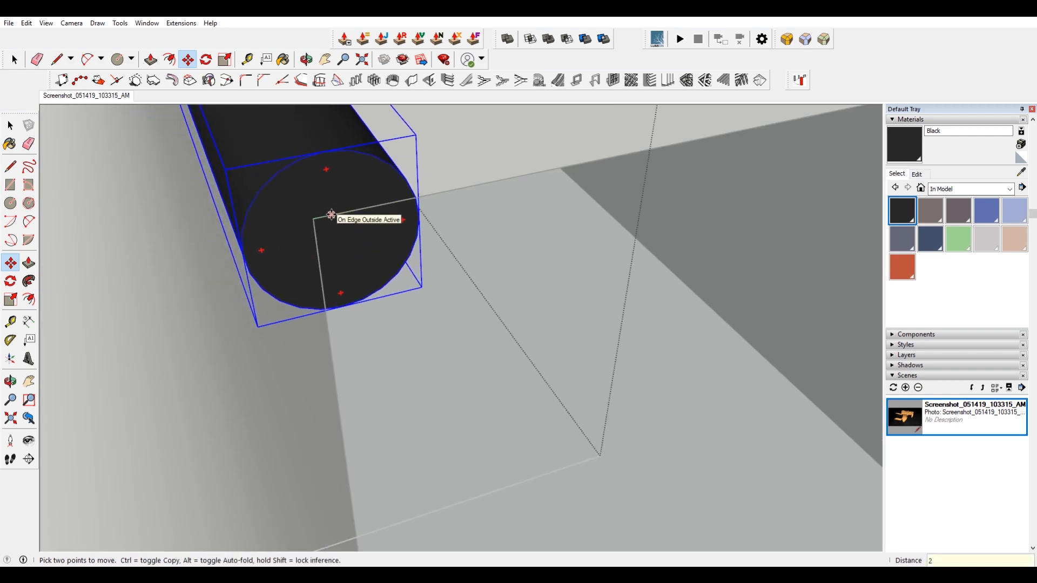
Scale the new pipe copy lengthwise so its end reaches the far end of the deck edge.
{"action": "scroll", "coordinate": [331, 215], "scroll_direction": "down", "scroll_amount": 5}
{"action": "middle_click_drag", "start_coordinate": [342, 266], "coordinate": [572, 296]}
{"action": "scroll", "coordinate": [571, 296], "scroll_direction": "down", "scroll_amount": 2}
{"action": "middle_click_drag", "start_coordinate": [400, 259], "coordinate": [676, 329]}
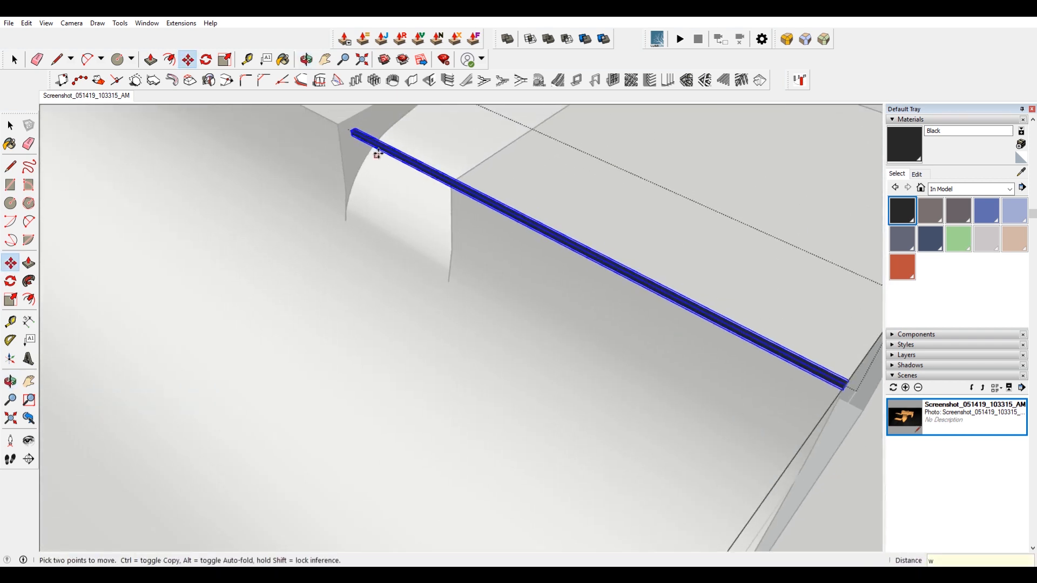
{"action": "scroll", "coordinate": [347, 131], "scroll_direction": "up", "scroll_amount": 2}
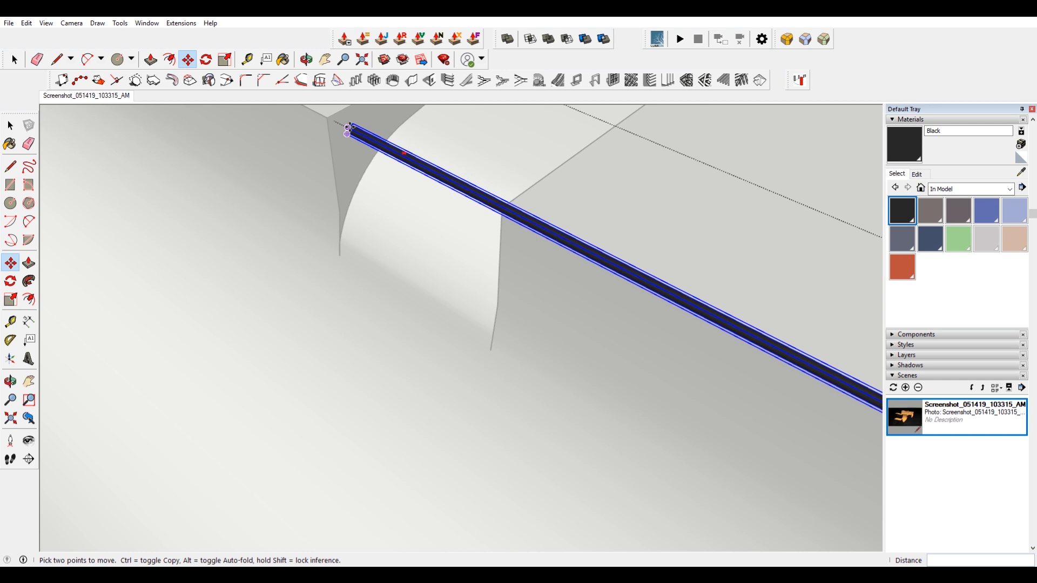
{"action": "middle_click_drag", "start_coordinate": [347, 130], "coordinate": [653, 221]}
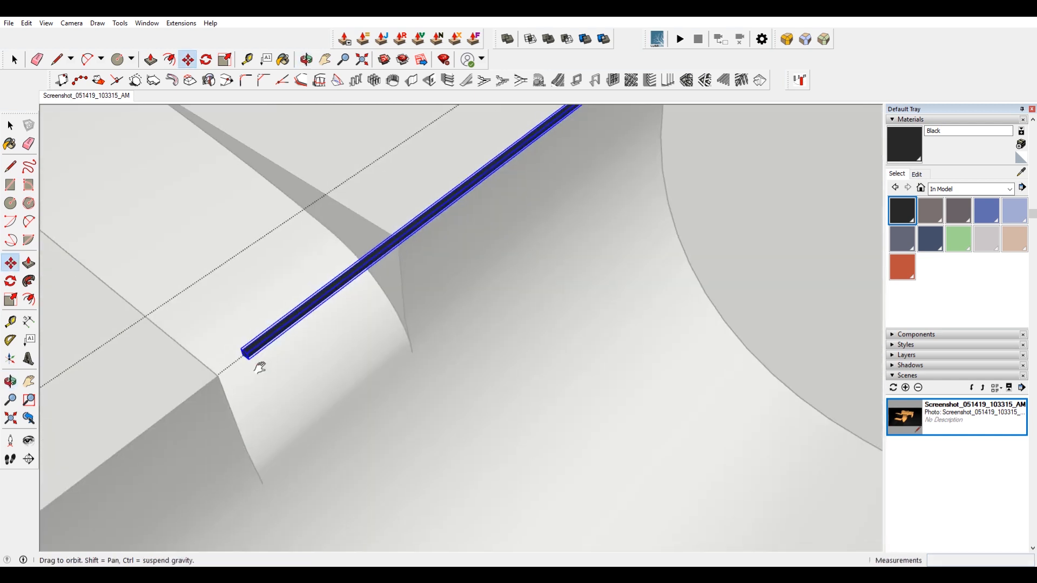
{"action": "middle_click_drag", "start_coordinate": [247, 373], "coordinate": [380, 305]}
{"action": "scroll", "coordinate": [380, 303], "scroll_direction": "up", "scroll_amount": 3}
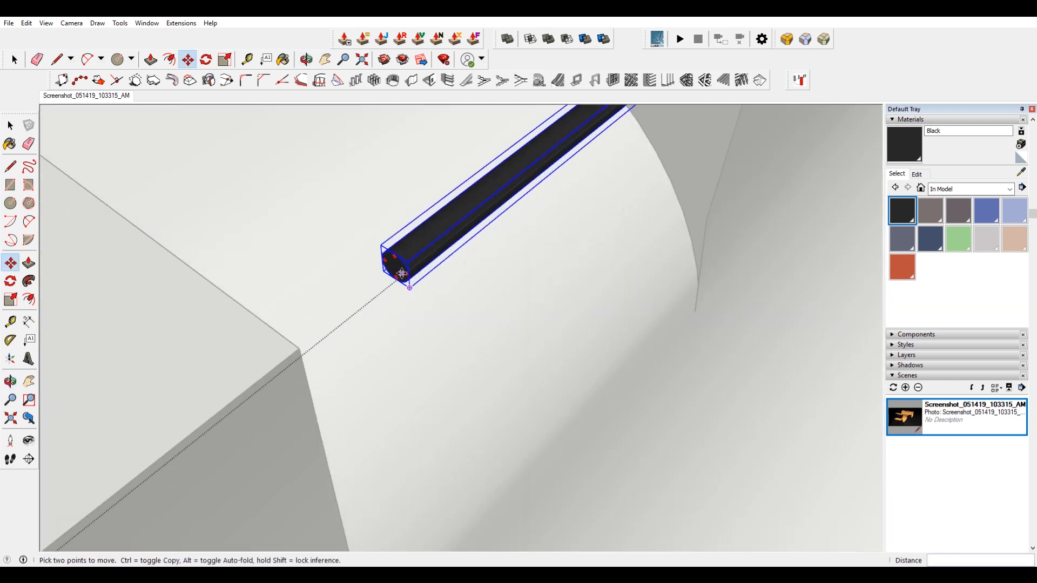
{"action": "key", "text": "s"}
{"action": "left_click", "coordinate": [396, 266]}
{"action": "scroll", "coordinate": [395, 268], "scroll_direction": "down", "scroll_amount": 3}
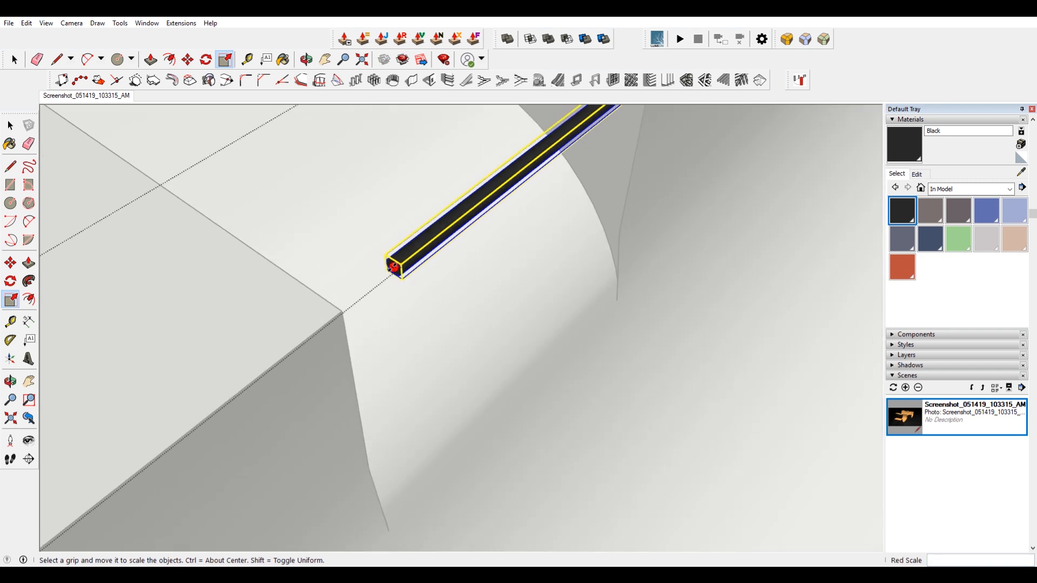
{"action": "scroll", "coordinate": [571, 129], "scroll_direction": "up", "scroll_amount": 1}
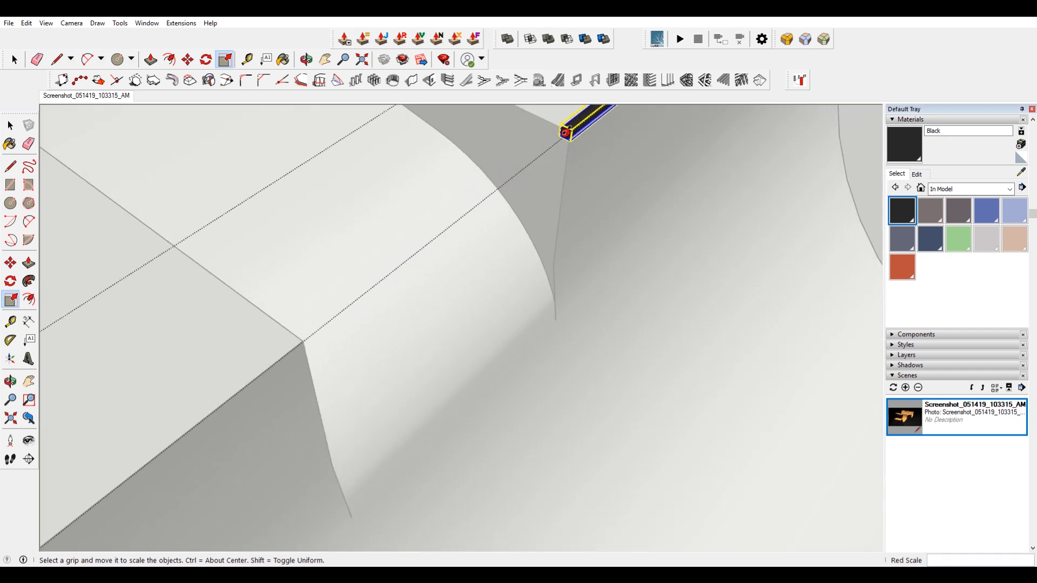
{"action": "left_click", "coordinate": [569, 131]}
{"action": "scroll", "coordinate": [571, 129], "scroll_direction": "down", "scroll_amount": 8}
{"action": "key", "text": "space"}
{"action": "left_click", "coordinate": [560, 162]}
{"action": "middle_click_drag", "start_coordinate": [560, 162], "coordinate": [655, 357]}
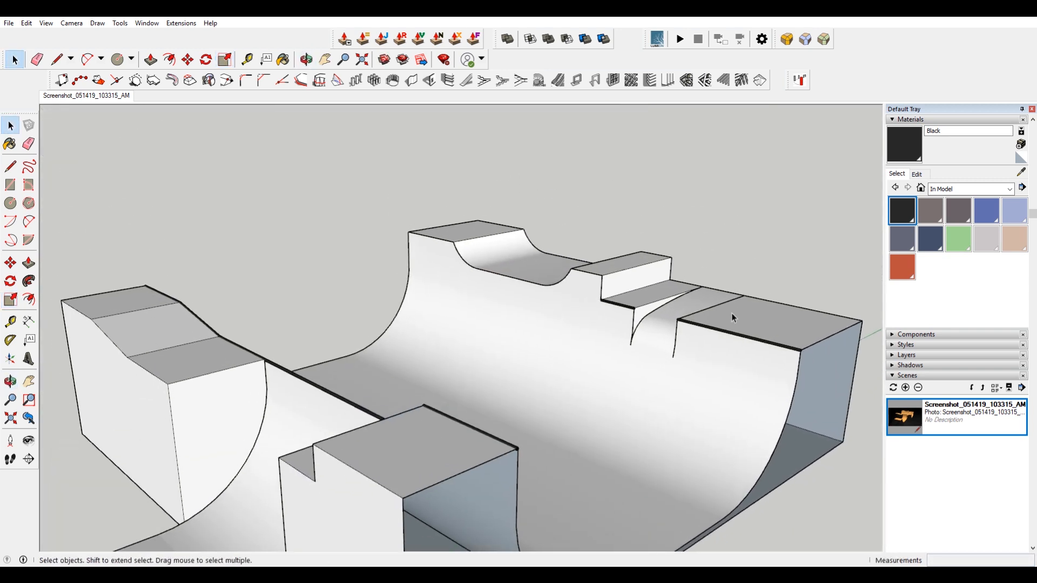
Compare the modelled ramp with the Match Photo scene.
{"action": "scroll", "coordinate": [731, 313], "scroll_direction": "up", "scroll_amount": 3}
{"action": "middle_click_drag", "start_coordinate": [398, 265], "coordinate": [557, 379], "text": "shift"}
{"action": "scroll", "coordinate": [740, 352], "scroll_direction": "up", "scroll_amount": 4}
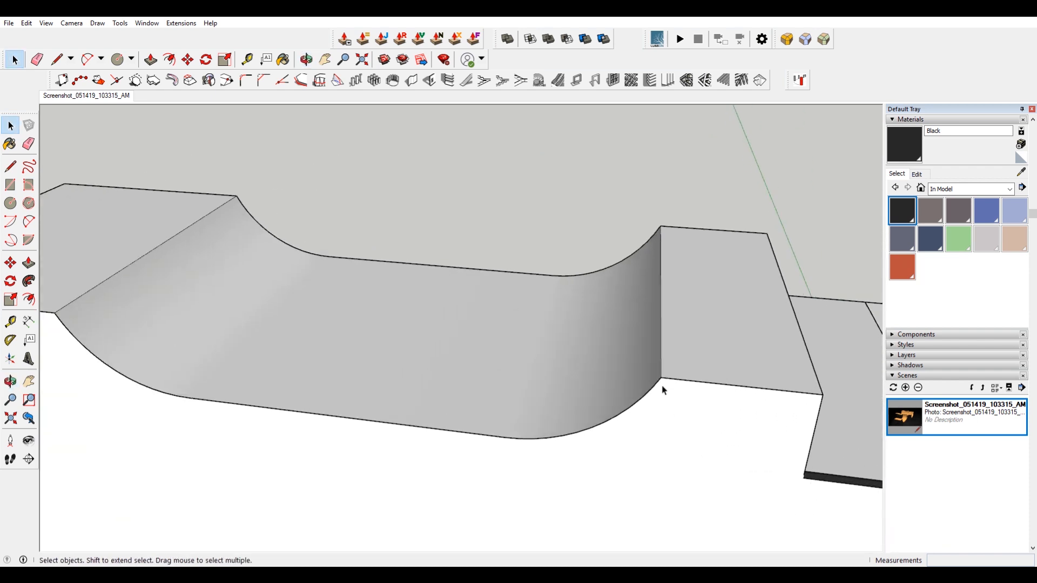
{"action": "left_click", "coordinate": [85, 97]}
{"action": "scroll", "coordinate": [535, 210], "scroll_direction": "up", "scroll_amount": 8}
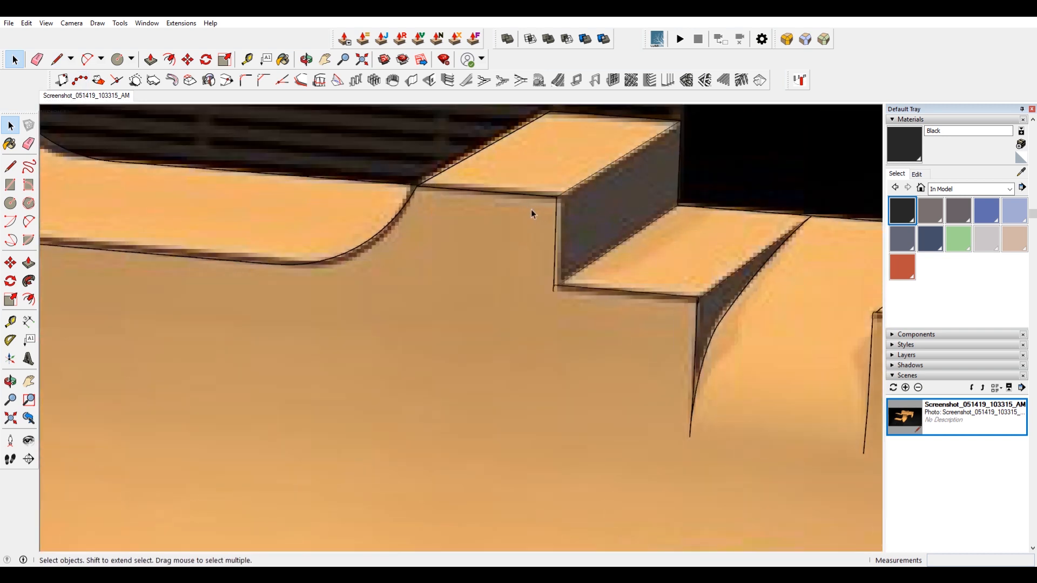
{"action": "scroll", "coordinate": [454, 196], "scroll_direction": "down", "scroll_amount": 5}
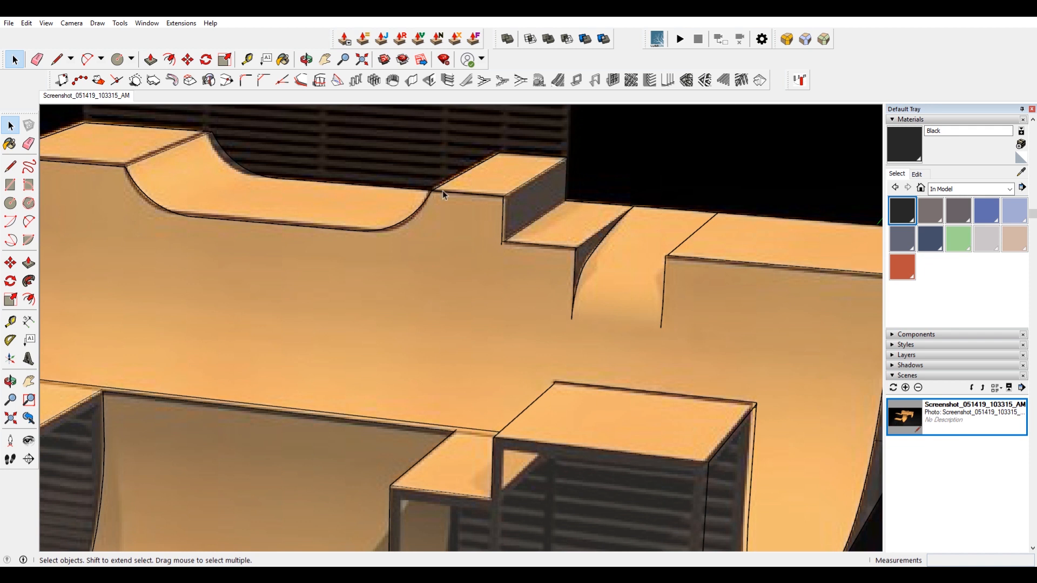
{"action": "scroll", "coordinate": [476, 200], "scroll_direction": "down", "scroll_amount": 3}
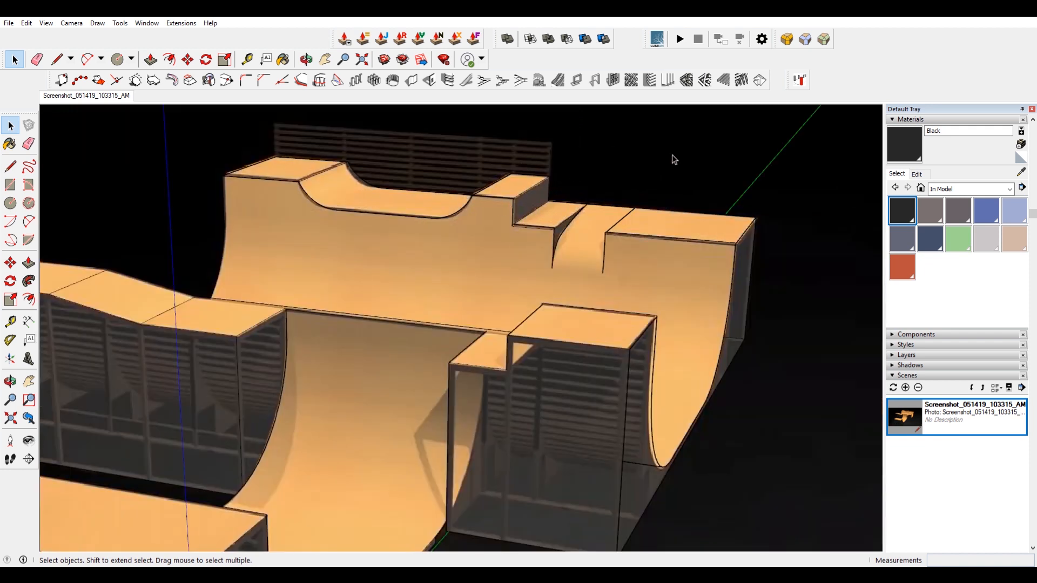
{"action": "left_click", "coordinate": [90, 97]}
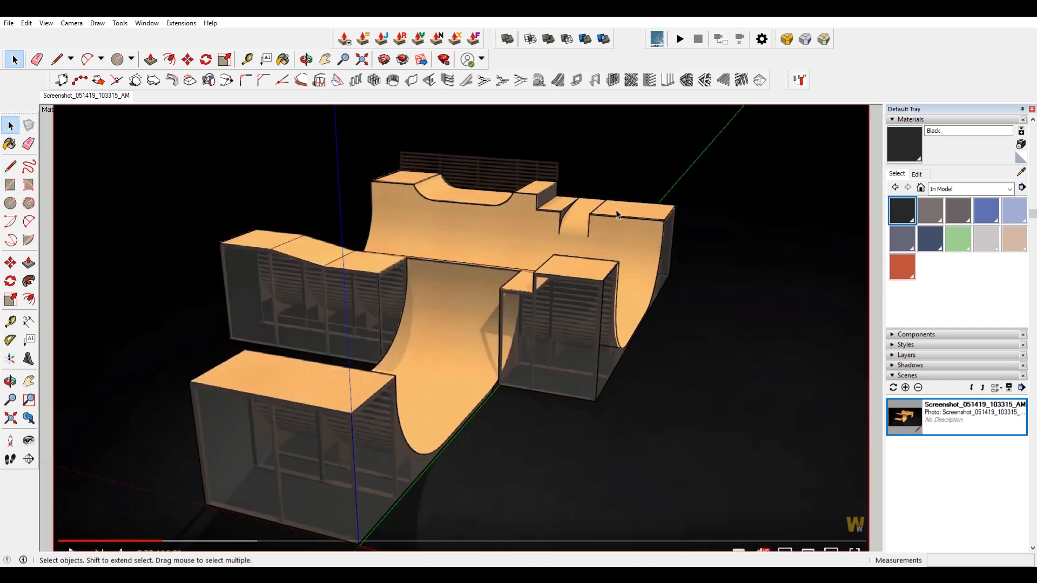
{"action": "scroll", "coordinate": [615, 210], "scroll_direction": "up", "scroll_amount": 10}
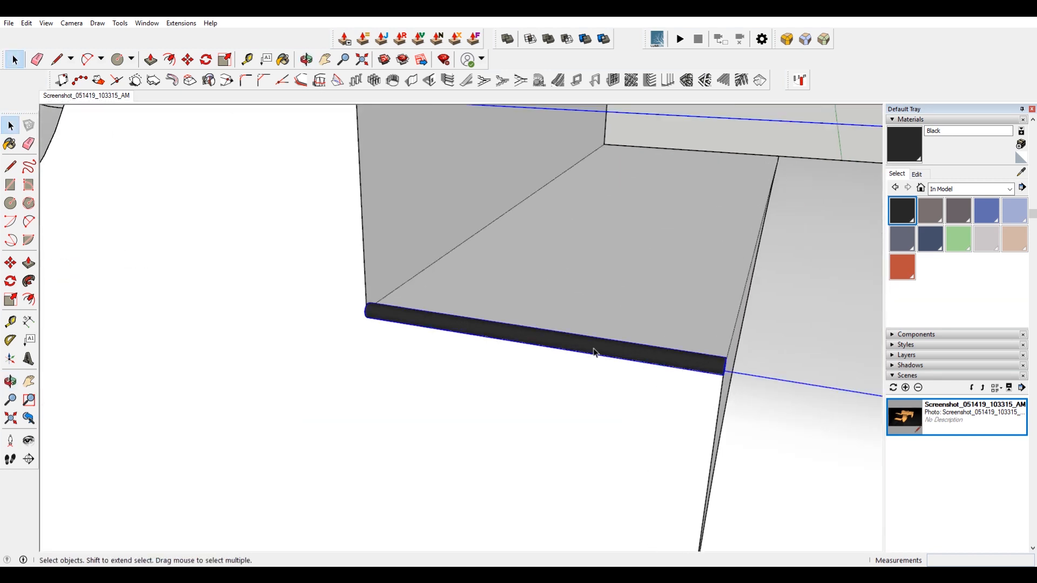
{"action": "scroll", "coordinate": [594, 353], "scroll_direction": "down", "scroll_amount": 5}
{"action": "scroll", "coordinate": [780, 263], "scroll_direction": "up", "scroll_amount": 3}
{"action": "key", "text": "c"}
{"action": "key", "text": "Right"}
{"action": "key", "text": "space"}
Select the quarter pipe's curved edge and paste a copy of it in place.
{"action": "left_click", "coordinate": [766, 282]}
{"action": "double_click", "coordinate": [766, 283]}
{"action": "left_click", "coordinate": [763, 287]}
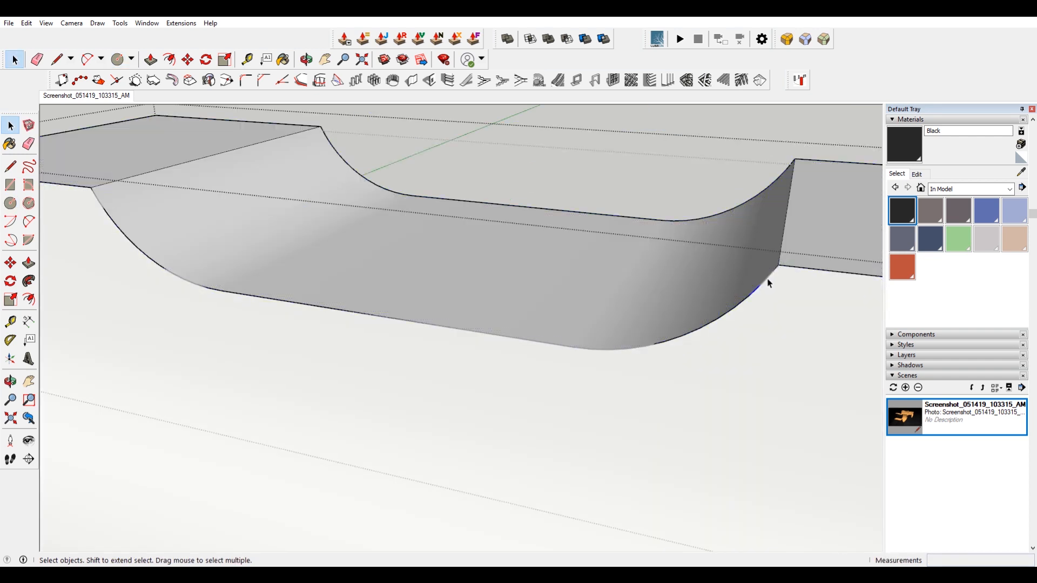
{"action": "scroll", "coordinate": [413, 220], "scroll_direction": "down", "scroll_amount": 3}
{"action": "left_click_drag", "start_coordinate": [173, 170], "coordinate": [612, 368]}
{"action": "left_click_drag", "start_coordinate": [375, 174], "coordinate": [635, 232], "text": "ctrl+shift"}
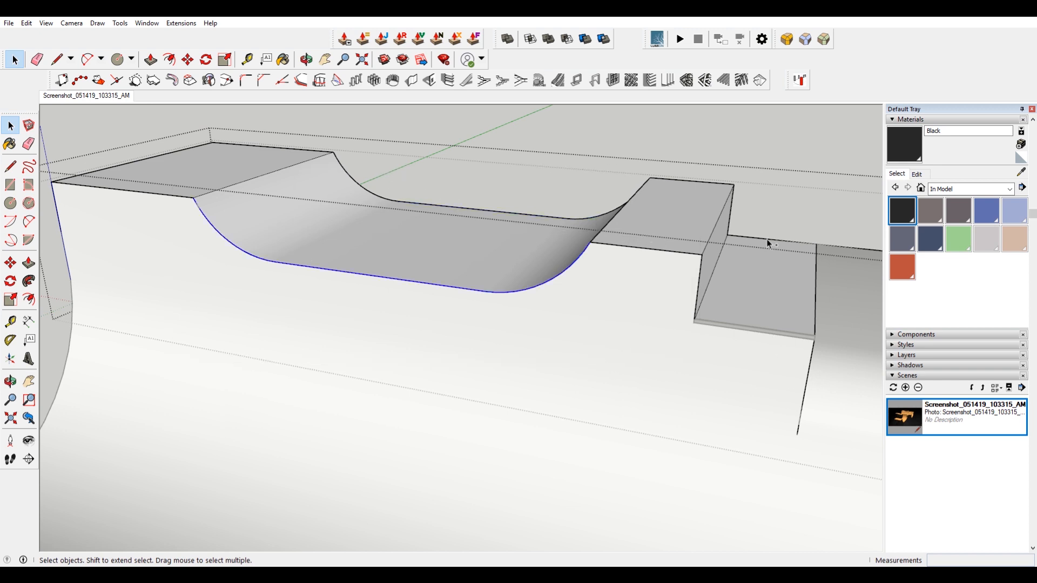
{"action": "left_click", "coordinate": [564, 146]}
{"action": "scroll", "coordinate": [610, 249], "scroll_direction": "down", "scroll_amount": 6}
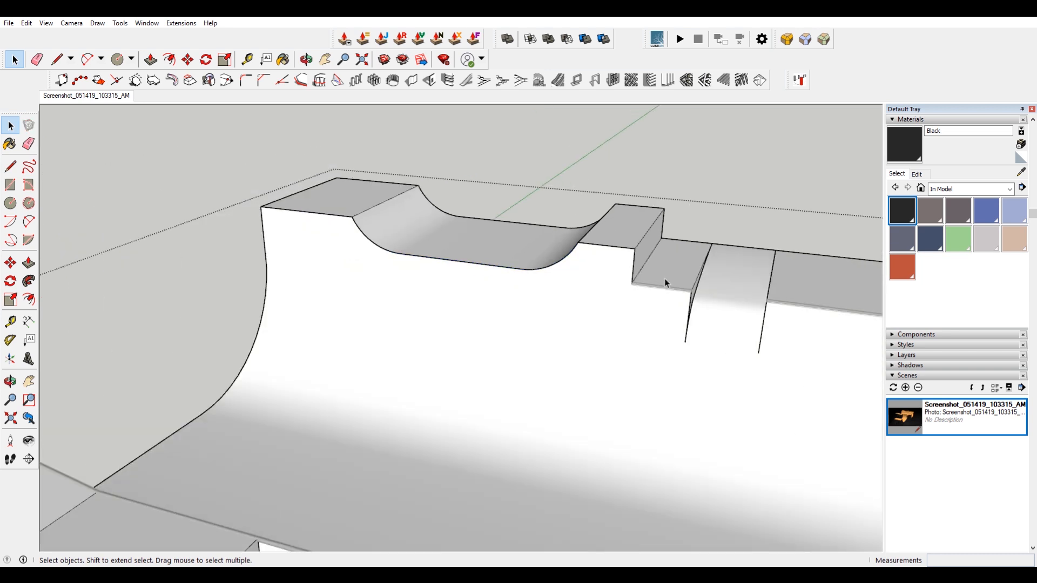
{"action": "scroll", "coordinate": [688, 367], "scroll_direction": "up", "scroll_amount": 3}
{"action": "scroll", "coordinate": [598, 411], "scroll_direction": "up", "scroll_amount": 3}
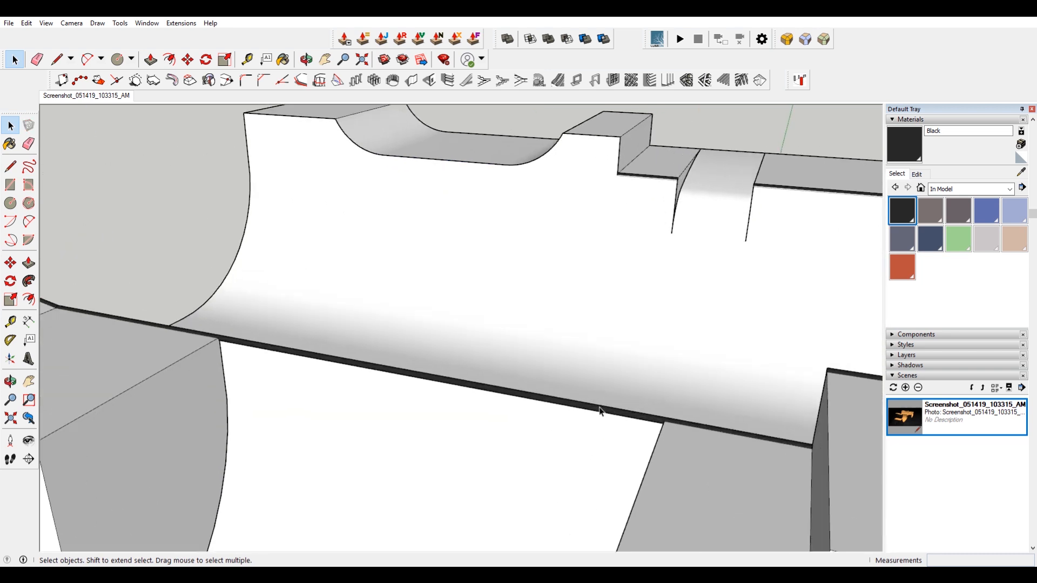
{"action": "left_click", "coordinate": [26, 22]}
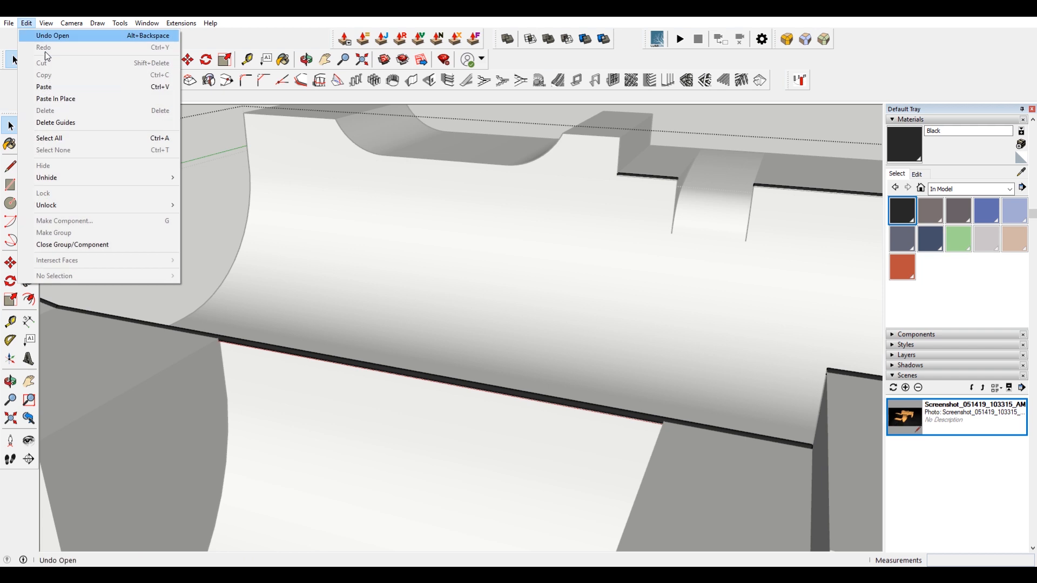
{"action": "left_click", "coordinate": [80, 96]}
Clear away the ramp geometry around the pasted curve so only the curve path remains.
{"action": "key", "text": "h"}
{"action": "middle_click_drag", "start_coordinate": [418, 167], "coordinate": [449, 243], "text": "shift"}
{"action": "scroll", "coordinate": [362, 177], "scroll_direction": "up", "scroll_amount": 2}
{"action": "left_click_drag", "start_coordinate": [500, 217], "coordinate": [405, 195]}
{"action": "key", "text": "Delete"}
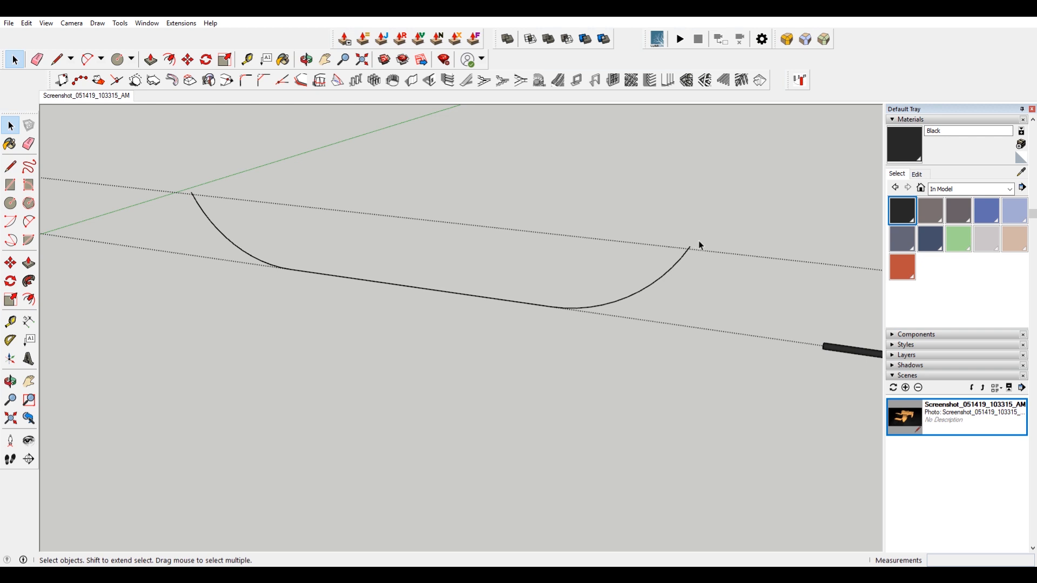
Draw a circle with radius 4 at the upper end of the pasted curve.
{"action": "key", "text": "c"}
{"action": "scroll", "coordinate": [698, 241], "scroll_direction": "up", "scroll_amount": 3}
{"action": "left_click", "coordinate": [685, 252]}
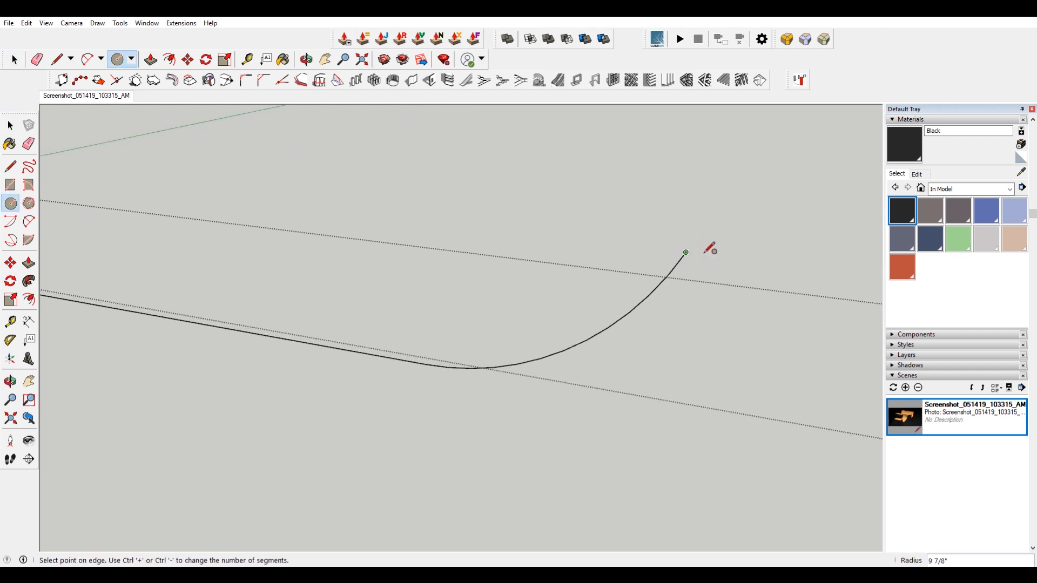
{"action": "type", "text": "4"}
{"action": "key", "text": "Return"}
{"action": "middle_click_drag", "start_coordinate": [721, 250], "coordinate": [424, 295]}
{"action": "left_click", "coordinate": [565, 309]}
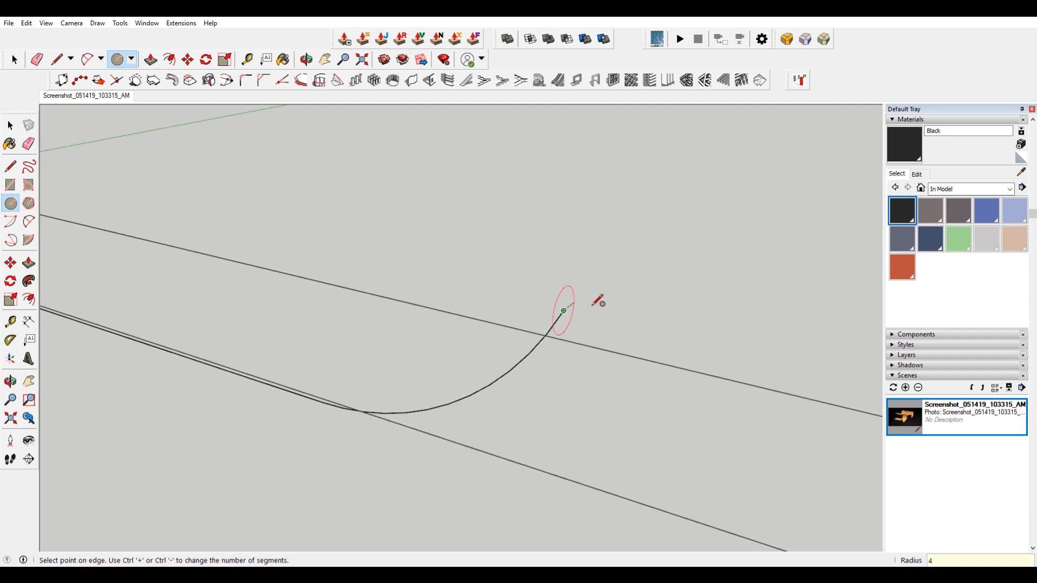
{"action": "type", "text": "4"}
{"action": "key", "text": "Return"}
{"action": "middle_click_drag", "start_coordinate": [598, 300], "coordinate": [474, 301]}
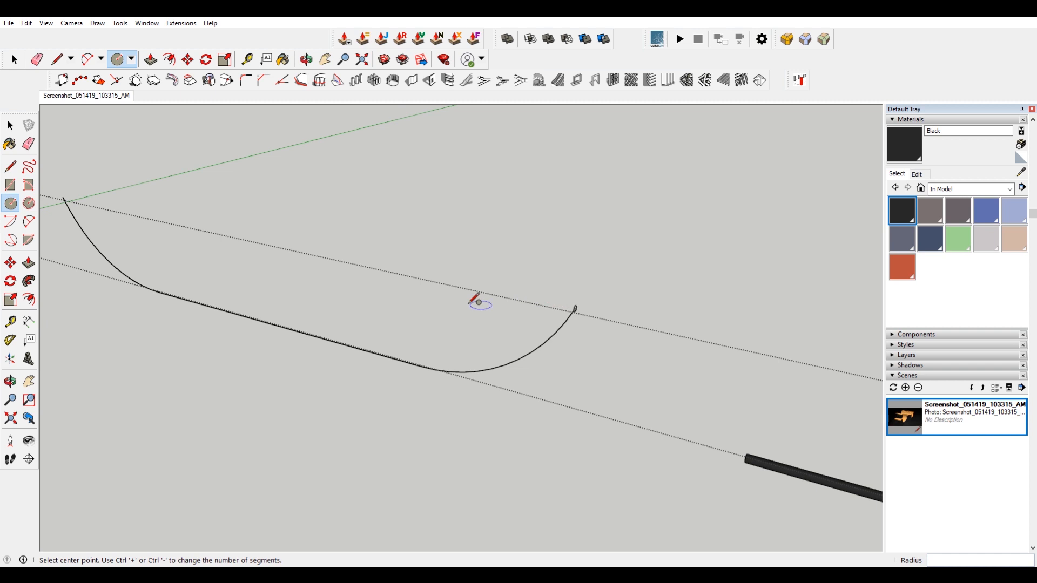
Try to sweep the circle along the curve with Follow Me.
{"action": "key", "text": "space"}
{"action": "left_click_drag", "start_coordinate": [51, 170], "coordinate": [542, 435]}
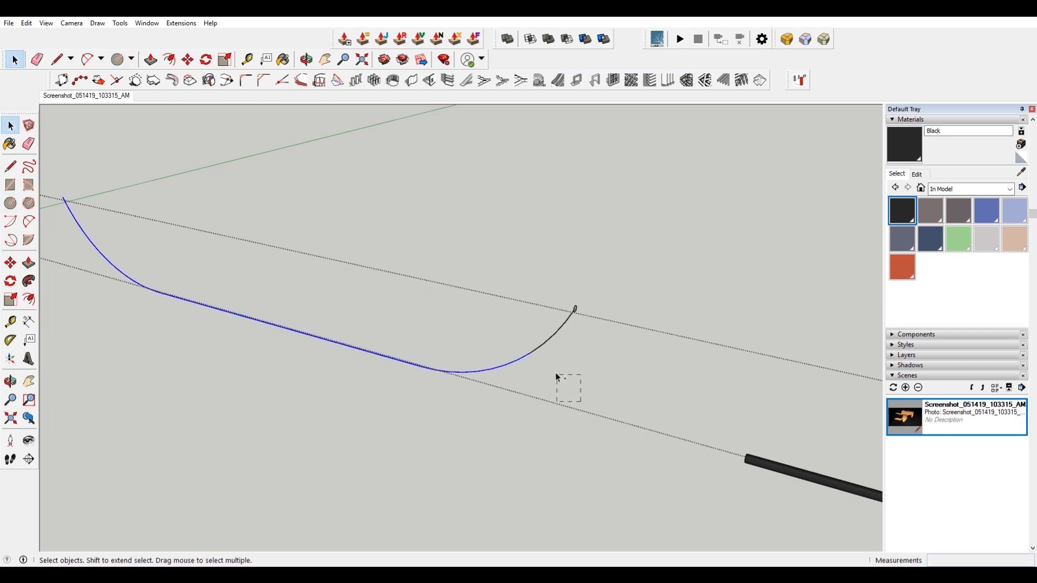
{"action": "middle_click_drag", "start_coordinate": [530, 298], "coordinate": [446, 282]}
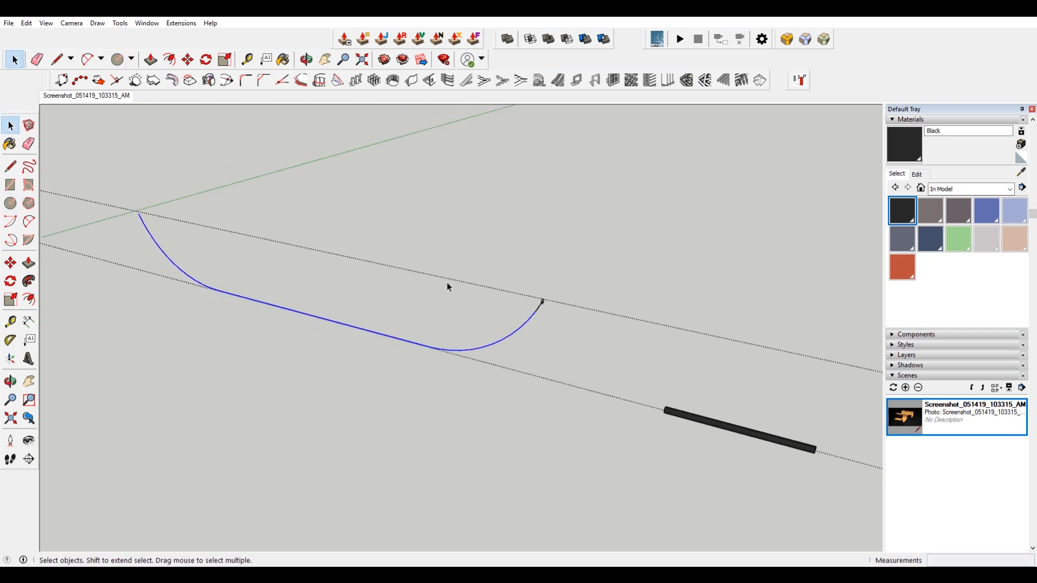
{"action": "middle_click_drag", "start_coordinate": [576, 338], "coordinate": [391, 208]}
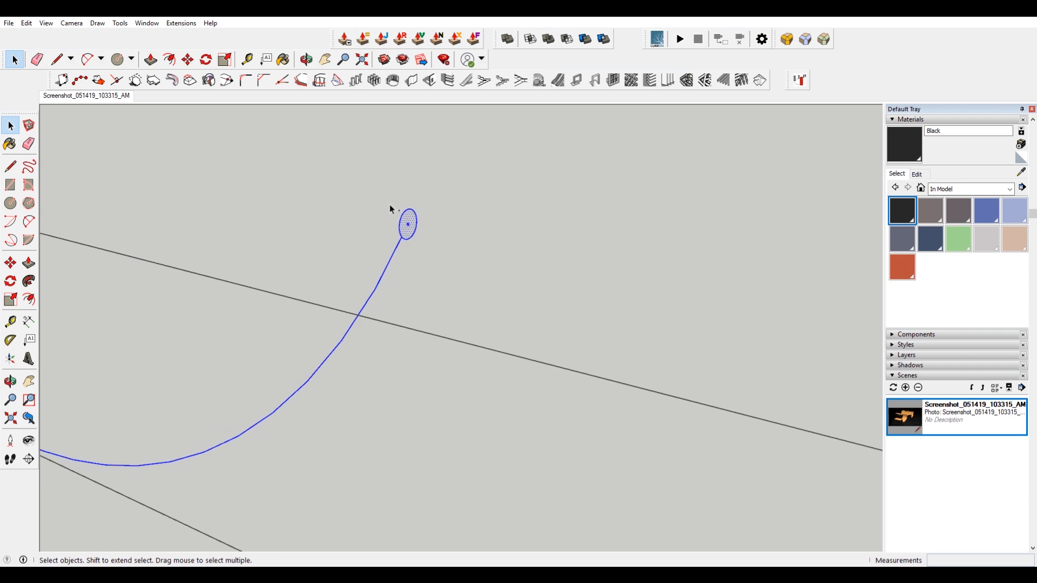
{"action": "middle_click_drag", "start_coordinate": [427, 246], "coordinate": [415, 254]}
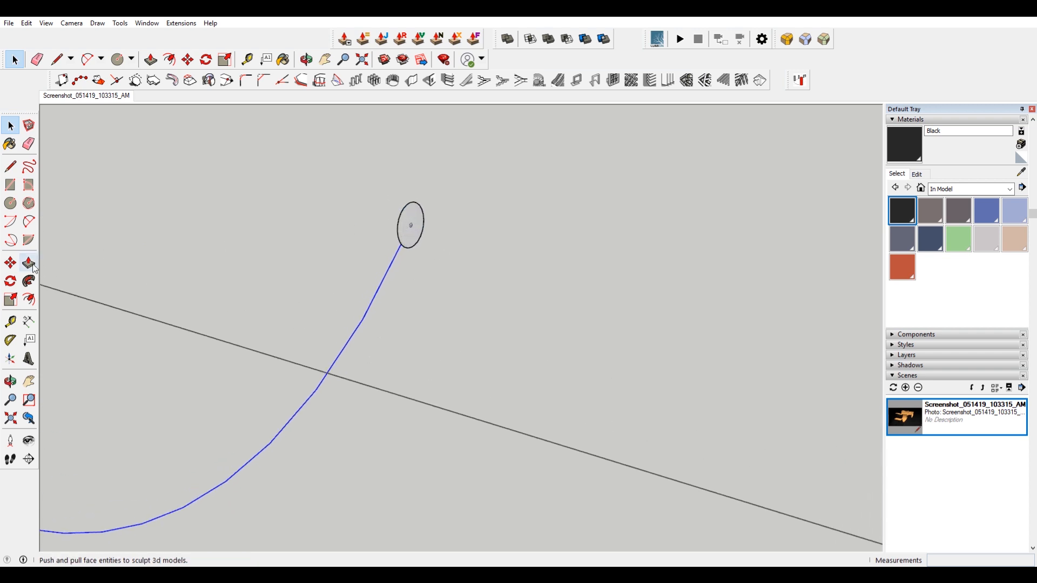
{"action": "left_click", "coordinate": [29, 281]}
{"action": "left_click", "coordinate": [410, 225]}
{"action": "middle_click_drag", "start_coordinate": [421, 225], "coordinate": [393, 313]}
{"action": "scroll", "coordinate": [455, 314], "scroll_direction": "up", "scroll_amount": 1}
{"action": "scroll", "coordinate": [490, 265], "scroll_direction": "up", "scroll_amount": 8}
{"action": "scroll", "coordinate": [523, 255], "scroll_direction": "down", "scroll_amount": 6}
{"action": "middle_click_drag", "start_coordinate": [625, 228], "coordinate": [520, 247]}
{"action": "key", "text": "ctrl+z"}
{"action": "scroll", "coordinate": [607, 254], "scroll_direction": "down", "scroll_amount": 5}
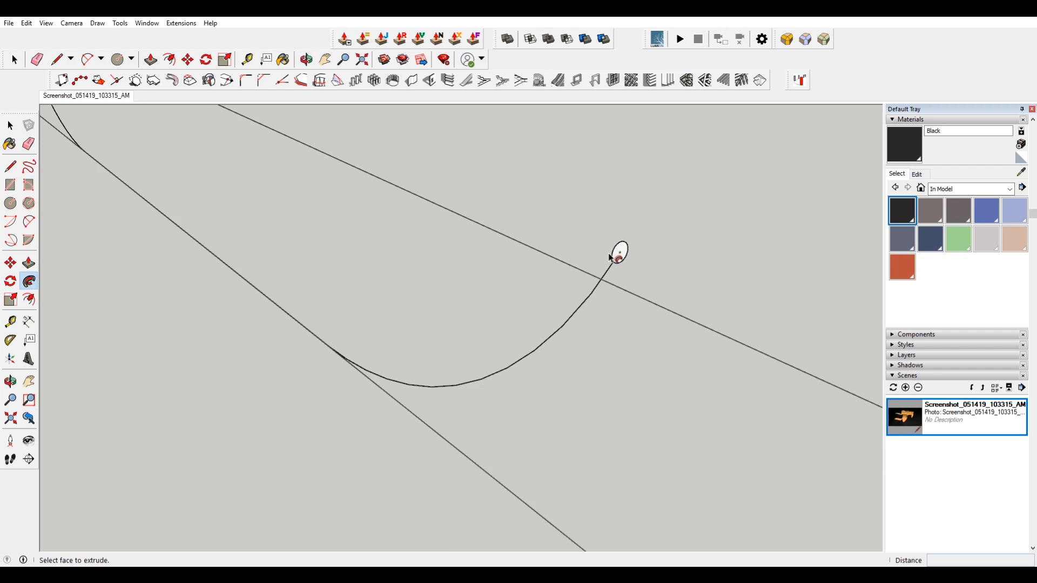
Copy the circle onto the lower part of the curve and delete the original circle.
{"action": "key", "text": "space"}
{"action": "left_click", "coordinate": [620, 252]}
{"action": "scroll", "coordinate": [620, 252], "scroll_direction": "up", "scroll_amount": 2}
{"action": "scroll", "coordinate": [621, 253], "scroll_direction": "up", "scroll_amount": 6}
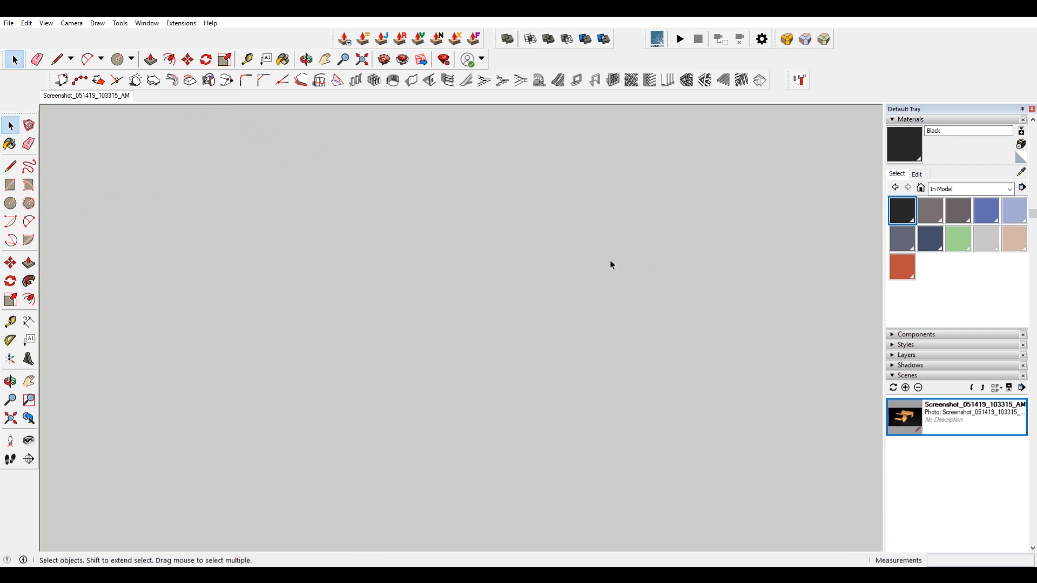
{"action": "scroll", "coordinate": [579, 260], "scroll_direction": "down", "scroll_amount": 5}
{"action": "scroll", "coordinate": [504, 257], "scroll_direction": "up", "scroll_amount": 5}
{"action": "scroll", "coordinate": [393, 287], "scroll_direction": "down", "scroll_amount": 5}
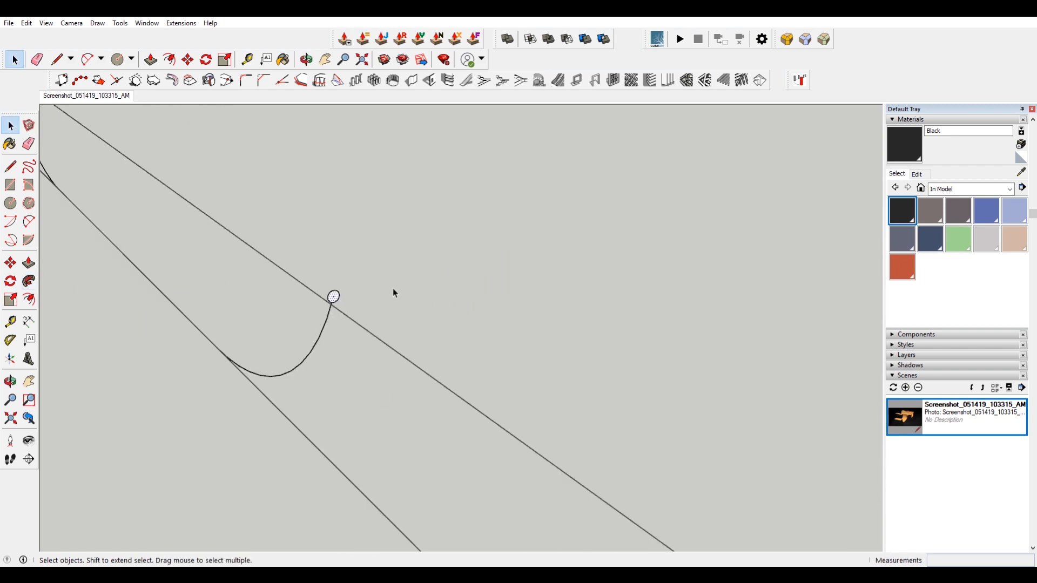
{"action": "scroll", "coordinate": [316, 289], "scroll_direction": "up", "scroll_amount": 6}
{"action": "key", "text": "m"}
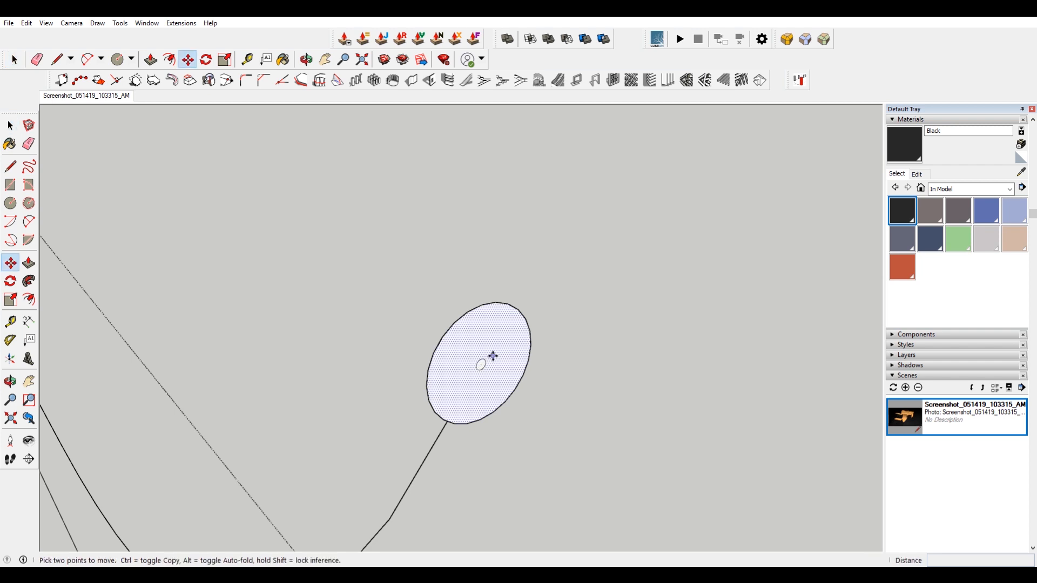
{"action": "left_click", "coordinate": [481, 366]}
{"action": "key", "text": "ctrl"}
{"action": "scroll", "coordinate": [481, 366], "scroll_direction": "down", "scroll_amount": 3}
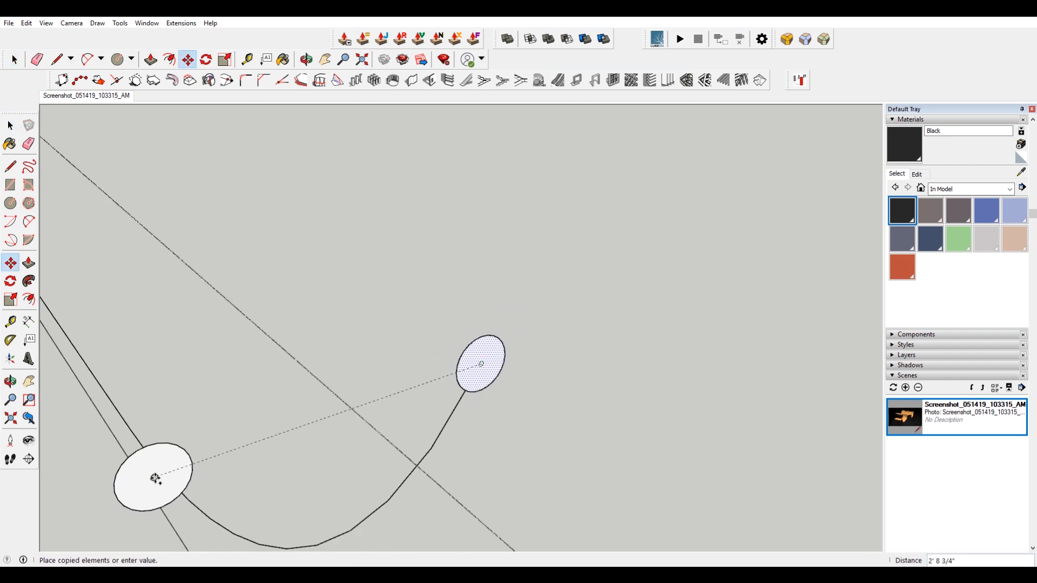
{"action": "left_click", "coordinate": [158, 467]}
{"action": "key", "text": "space"}
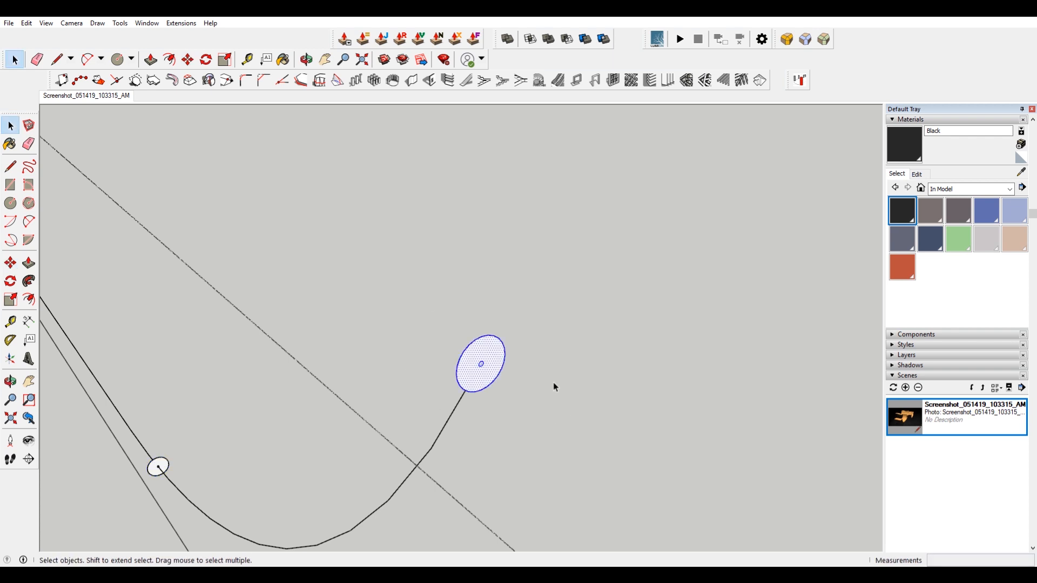
{"action": "key", "text": "Delete"}
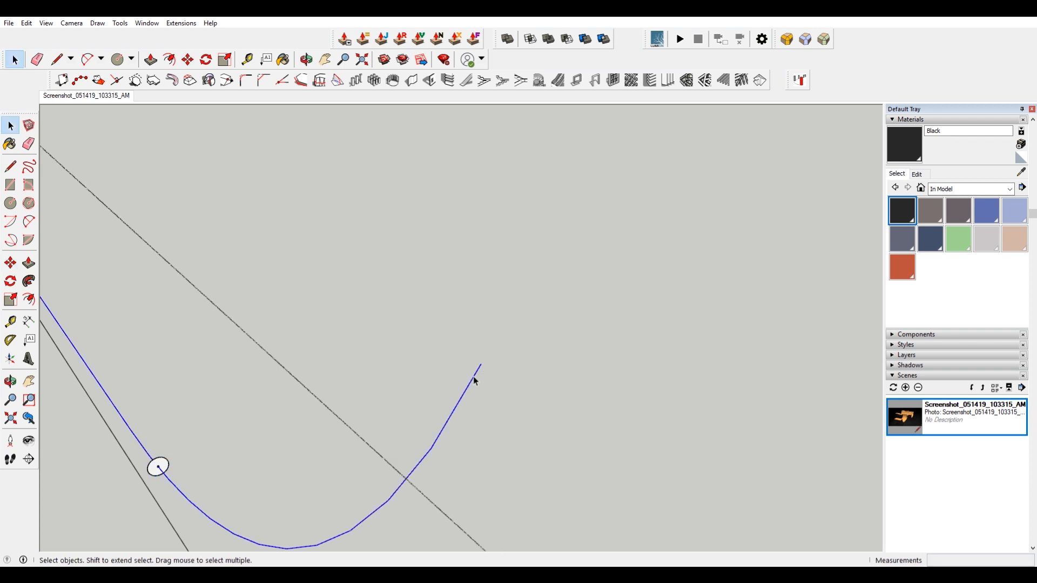
Try a Follow Me sweep of the copied circle along the selected curve path.
{"action": "middle_click_drag", "start_coordinate": [201, 387], "coordinate": [464, 335], "text": "shift"}
{"action": "scroll", "coordinate": [466, 336], "scroll_direction": "down", "scroll_amount": 5}
{"action": "scroll", "coordinate": [466, 336], "scroll_direction": "up", "scroll_amount": 2}
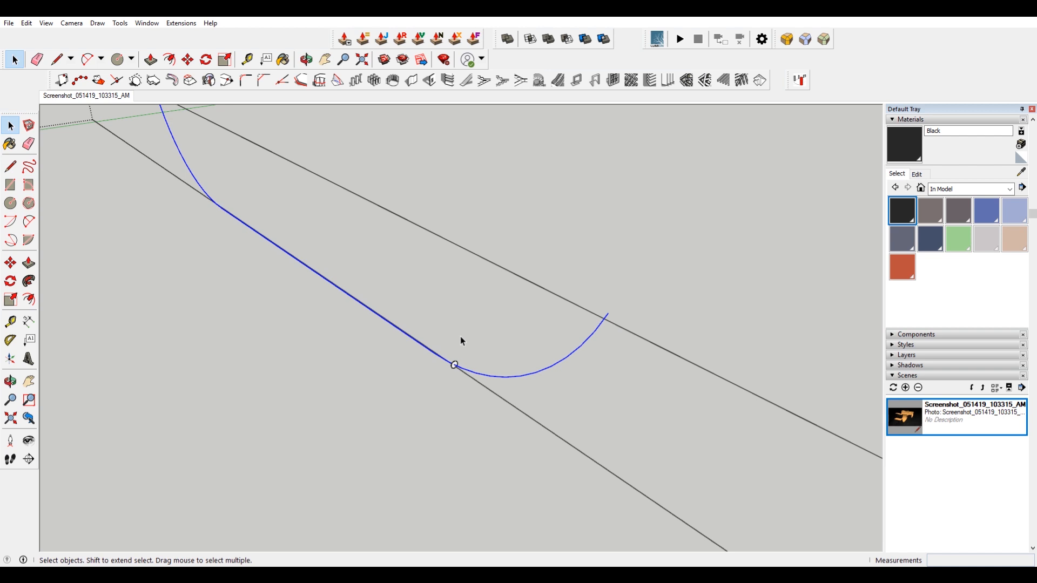
{"action": "left_click", "coordinate": [29, 281]}
{"action": "scroll", "coordinate": [454, 366], "scroll_direction": "up", "scroll_amount": 5}
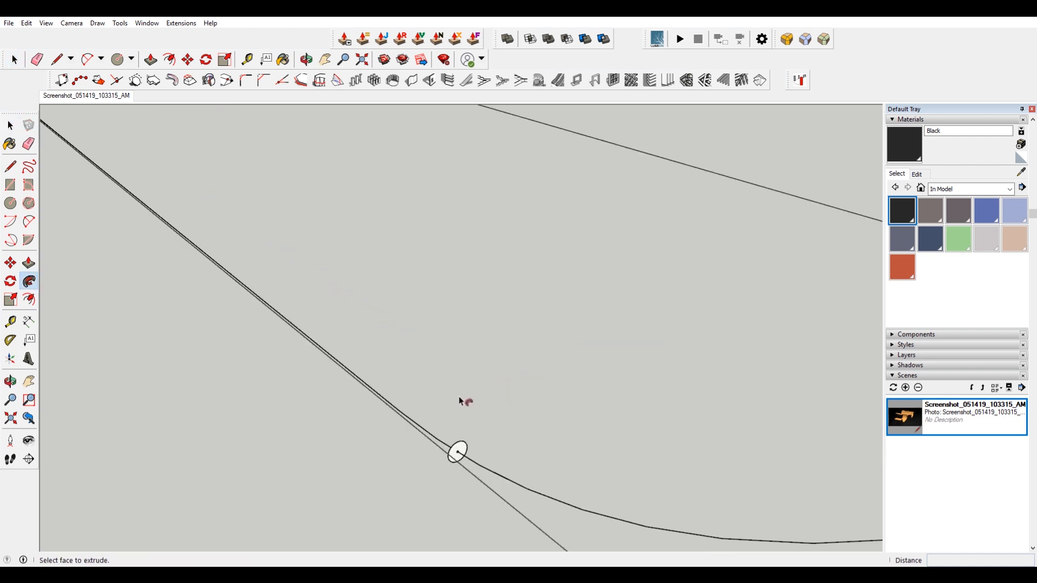
{"action": "left_click", "coordinate": [459, 448]}
{"action": "scroll", "coordinate": [436, 358], "scroll_direction": "down", "scroll_amount": 7}
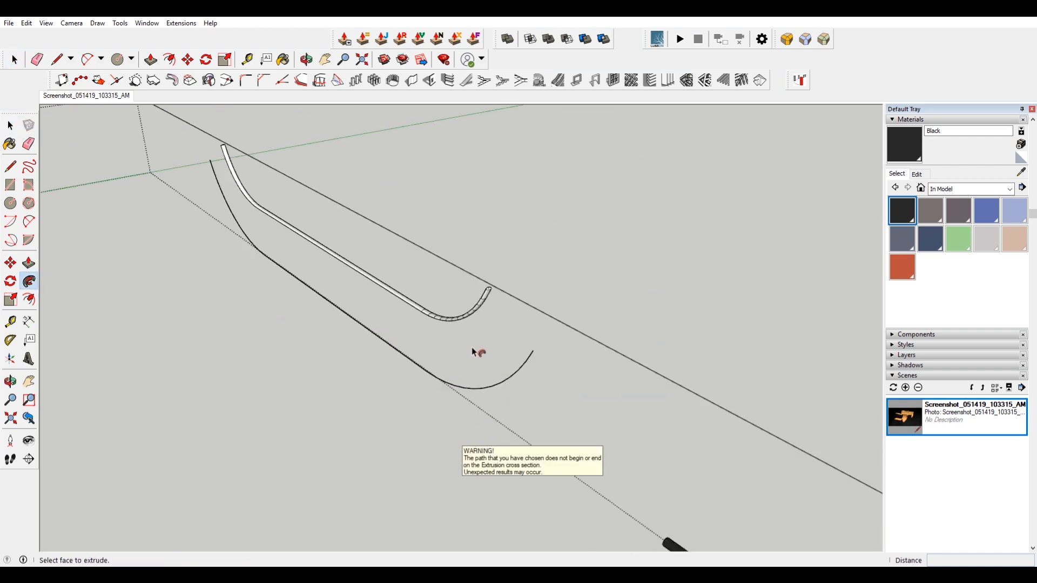
{"action": "middle_click_drag", "start_coordinate": [504, 304], "coordinate": [474, 301]}
{"action": "key", "text": "ctrl+z"}
{"action": "key", "text": "ctrl+z"}
Rotate the circle about 52.5 degrees so it stands perpendicular to the curve.
{"action": "scroll", "coordinate": [347, 324], "scroll_direction": "up", "scroll_amount": 6}
{"action": "key", "text": "space"}
{"action": "left_click", "coordinate": [438, 305]}
{"action": "middle_click_drag", "start_coordinate": [438, 305], "coordinate": [759, 312]}
{"action": "scroll", "coordinate": [379, 323], "scroll_direction": "up", "scroll_amount": 5}
{"action": "scroll", "coordinate": [464, 337], "scroll_direction": "down", "scroll_amount": 4}
{"action": "scroll", "coordinate": [576, 343], "scroll_direction": "up", "scroll_amount": 4}
{"action": "key", "text": "q"}
{"action": "scroll", "coordinate": [538, 354], "scroll_direction": "up", "scroll_amount": 3}
{"action": "key", "text": "space"}
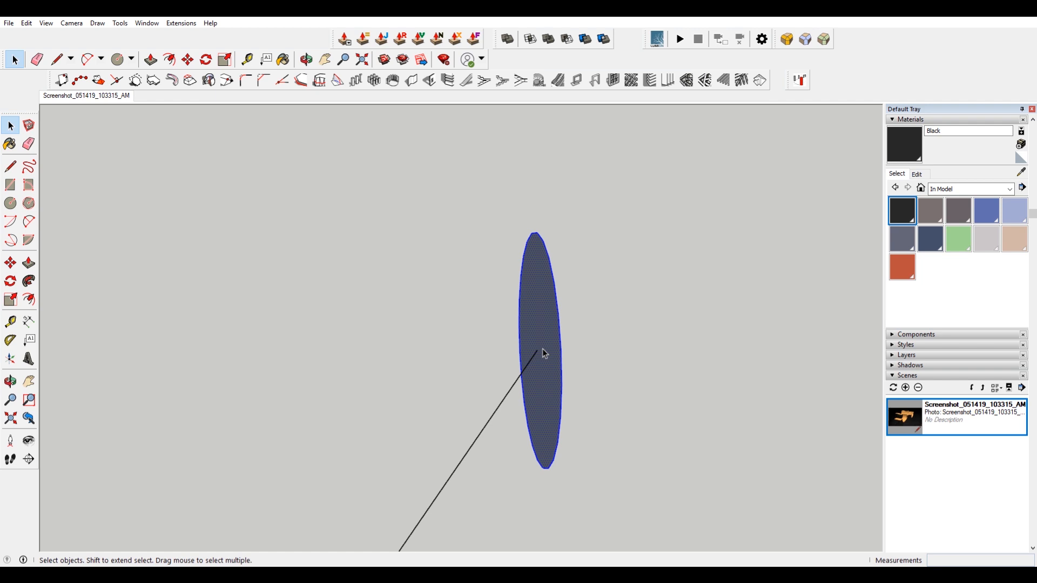
{"action": "key", "text": "q"}
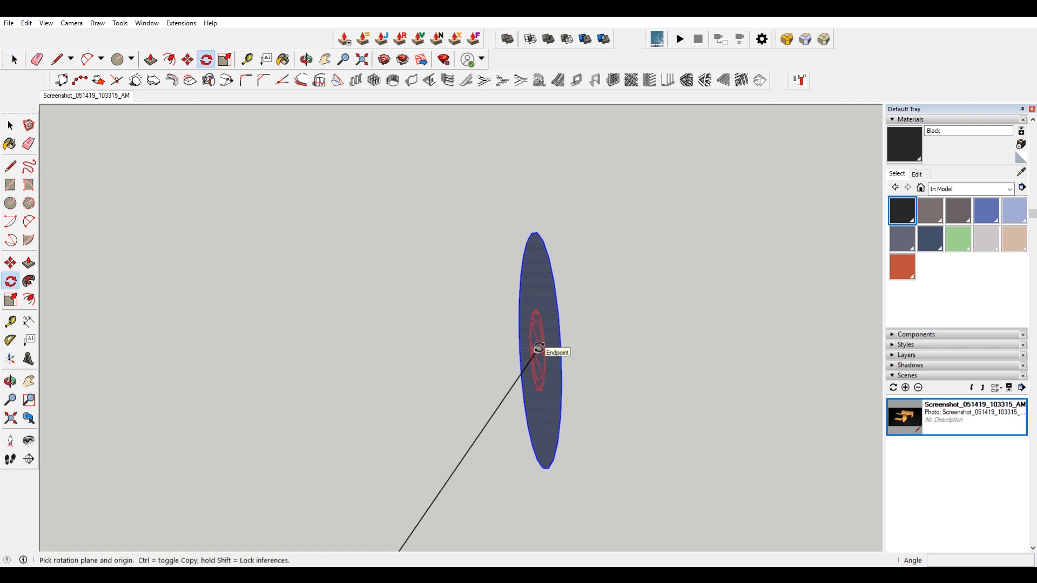
{"action": "left_click", "coordinate": [606, 338]}
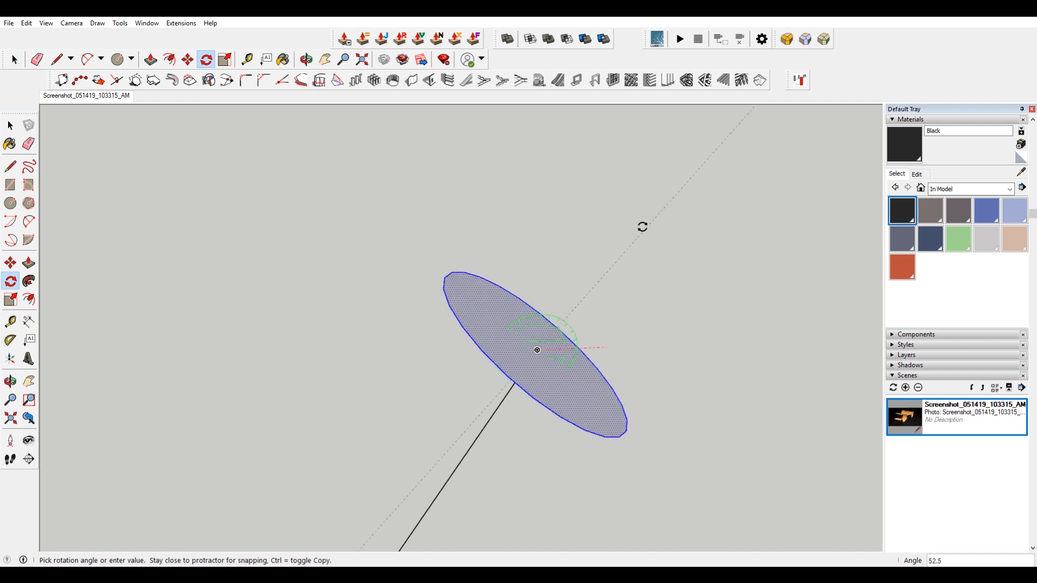
{"action": "left_click", "coordinate": [643, 197]}
Sweep the circle along the curve with Follow Me to form the curved coping pipe.
{"action": "scroll", "coordinate": [561, 427], "scroll_direction": "down", "scroll_amount": 8}
{"action": "middle_click_drag", "start_coordinate": [555, 430], "coordinate": [565, 366]}
{"action": "key", "text": "space"}
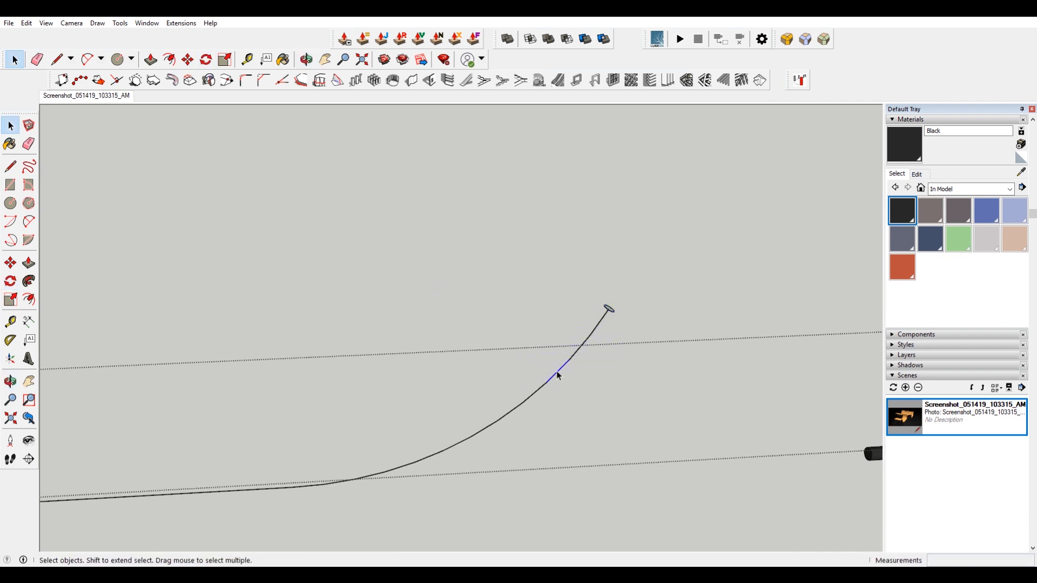
{"action": "left_click", "coordinate": [29, 283]}
{"action": "scroll", "coordinate": [694, 397], "scroll_direction": "up", "scroll_amount": 5}
{"action": "left_click", "coordinate": [734, 424]}
{"action": "scroll", "coordinate": [700, 372], "scroll_direction": "down", "scroll_amount": 5}
{"action": "middle_click_drag", "start_coordinate": [700, 372], "coordinate": [511, 423]}
{"action": "scroll", "coordinate": [643, 499], "scroll_direction": "up", "scroll_amount": 2}
{"action": "scroll", "coordinate": [655, 451], "scroll_direction": "up", "scroll_amount": 1}
{"action": "scroll", "coordinate": [658, 454], "scroll_direction": "up", "scroll_amount": 1}
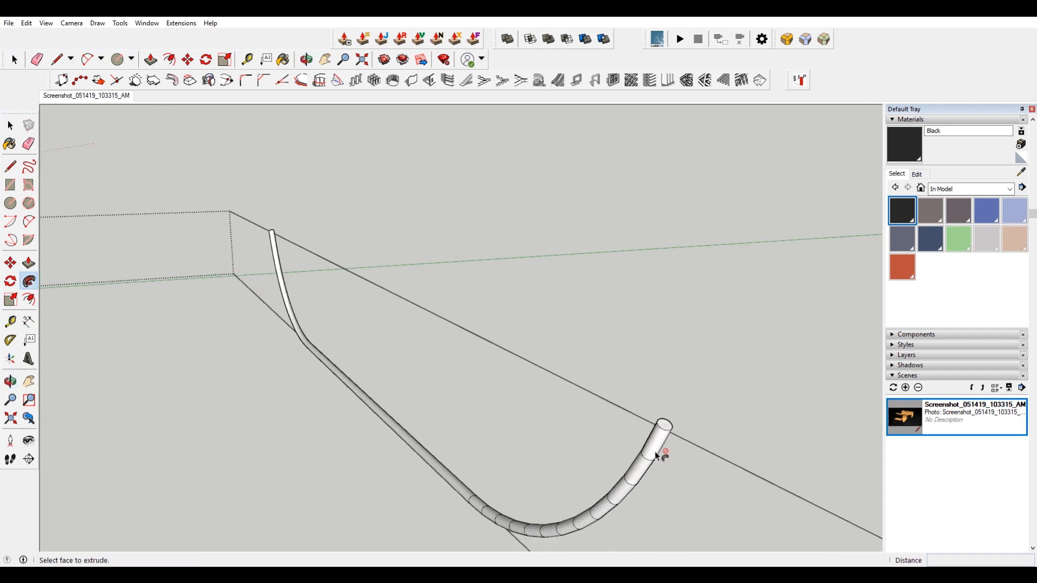
Paint the new curved coping pipe black.
{"action": "key", "text": "space"}
{"action": "triple_click", "coordinate": [656, 446]}
{"action": "key", "text": "b"}
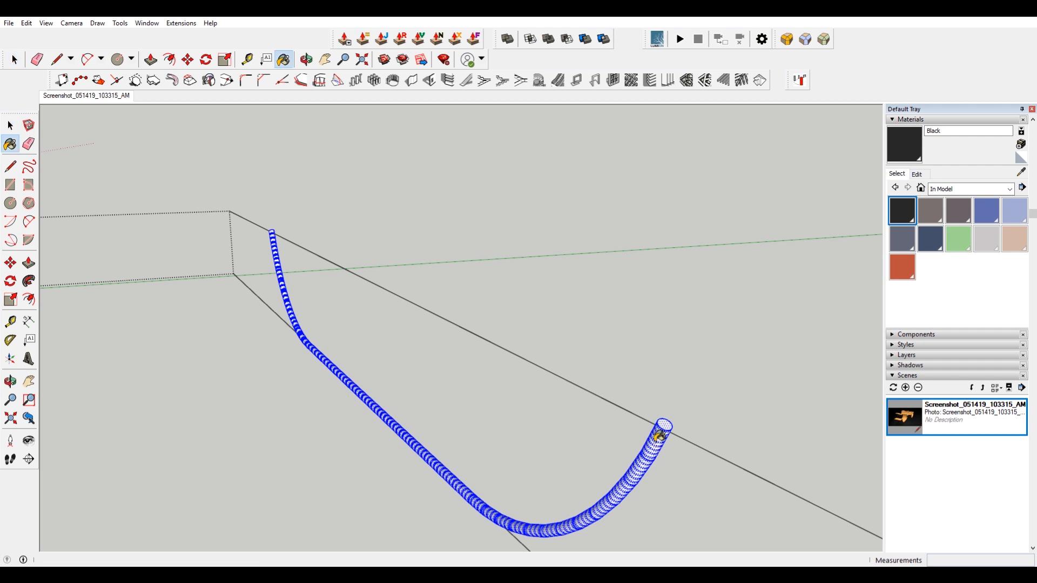
{"action": "left_click", "coordinate": [660, 435]}
{"action": "key", "text": "space"}
{"action": "left_click", "coordinate": [666, 483]}
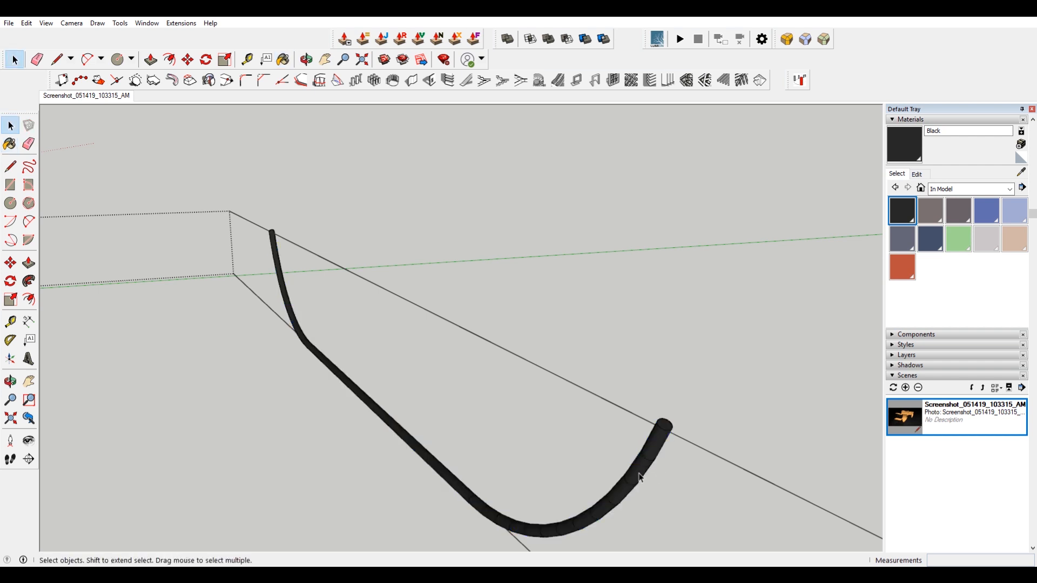
Undo the black paint on the curved pipe.
{"action": "scroll", "coordinate": [656, 443], "scroll_direction": "up", "scroll_amount": 2}
{"action": "scroll", "coordinate": [665, 356], "scroll_direction": "up", "scroll_amount": 1}
{"action": "key", "text": "e"}
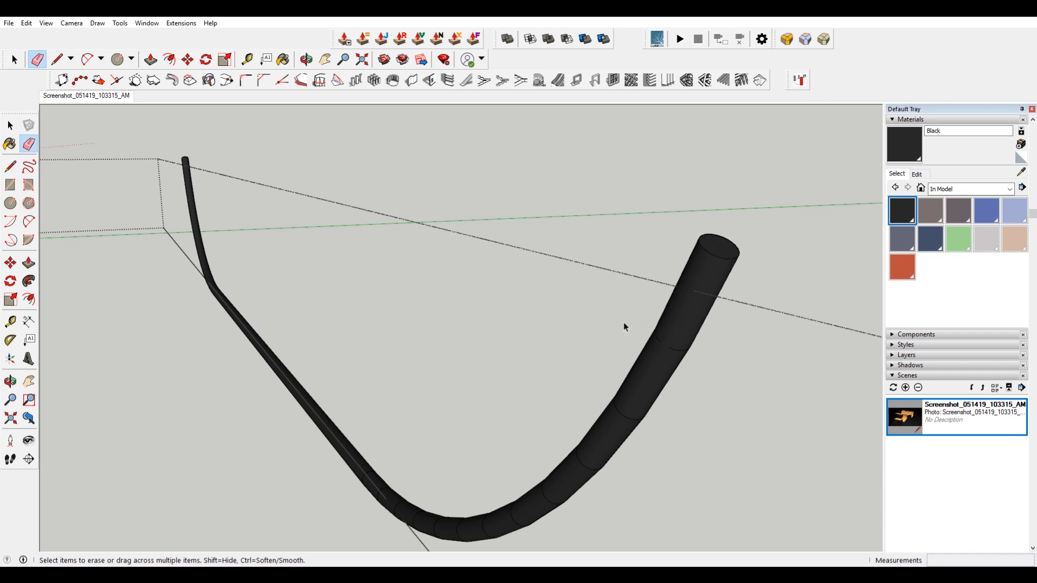
{"action": "key", "text": "space"}
{"action": "scroll", "coordinate": [572, 321], "scroll_direction": "down", "scroll_amount": 2}
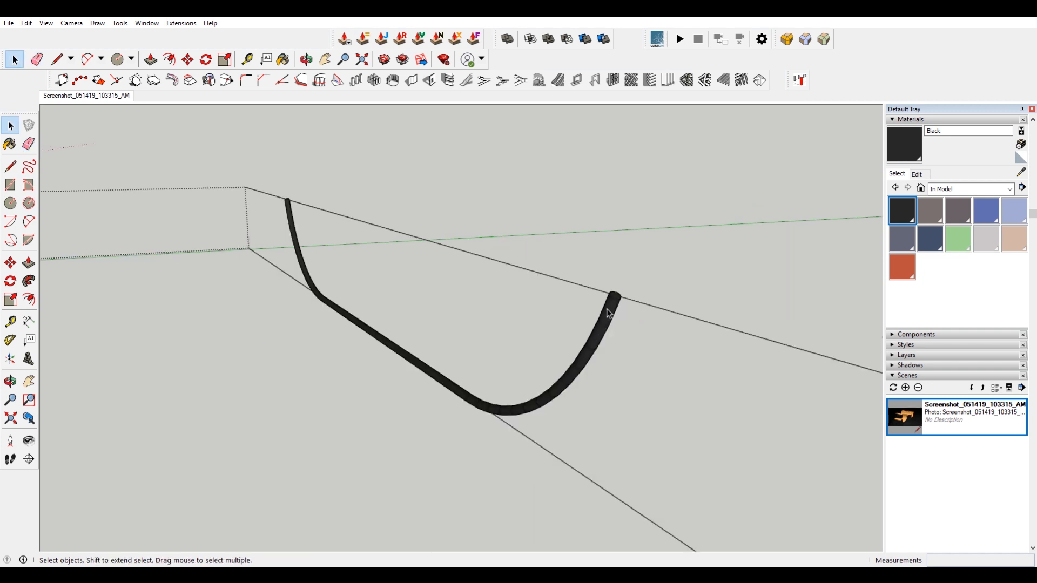
{"action": "scroll", "coordinate": [617, 316], "scroll_direction": "up", "scroll_amount": 2}
{"action": "scroll", "coordinate": [614, 316], "scroll_direction": "down", "scroll_amount": 1}
{"action": "key", "text": "ctrl+z"}
Smooth the curved pipe's edges by setting the soften angle to about 19.2 degrees.
{"action": "left_click", "coordinate": [588, 322]}
{"action": "triple_click", "coordinate": [590, 327]}
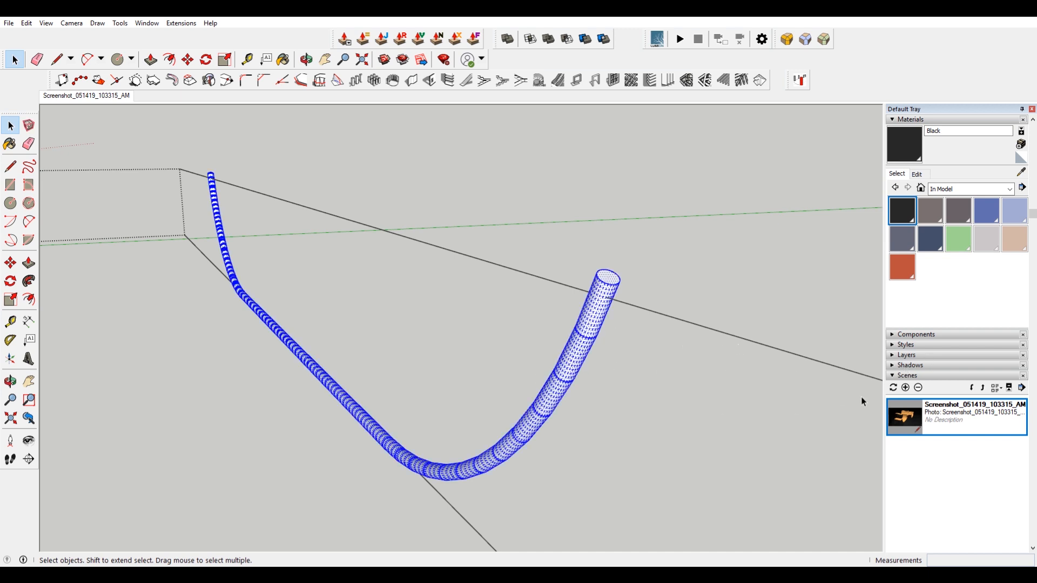
{"action": "left_click", "coordinate": [891, 376]}
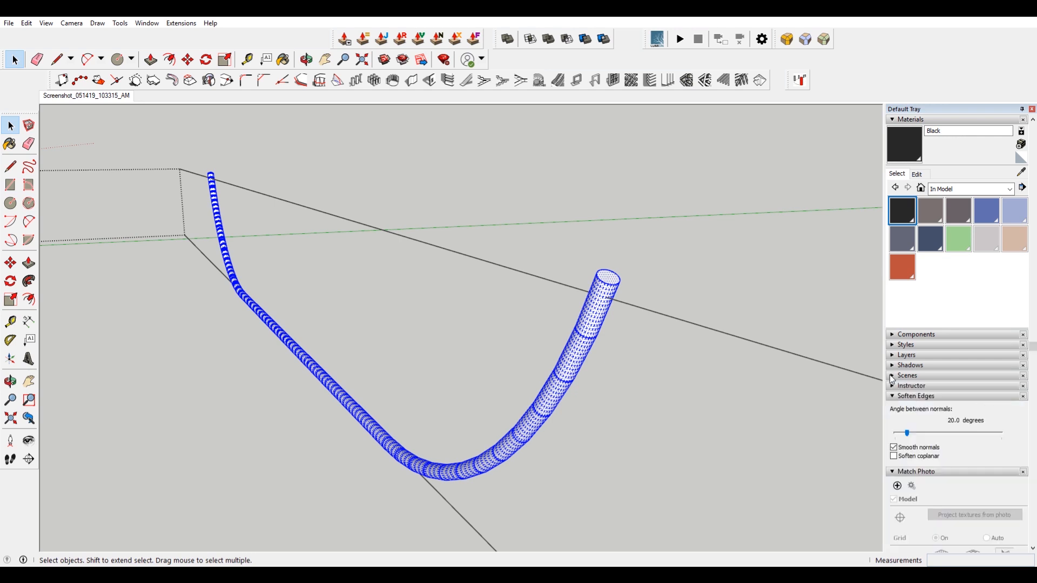
{"action": "left_click", "coordinate": [908, 434]}
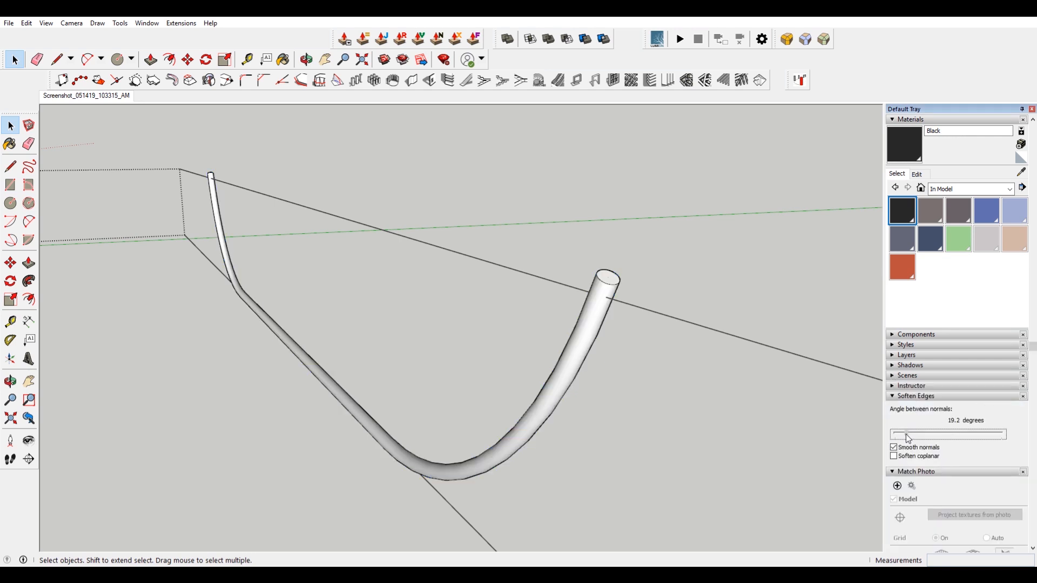
Set the curved pipe's soften angle to about 20.1 degrees and deselect it.
{"action": "left_click_drag", "start_coordinate": [908, 438], "coordinate": [903, 440]}
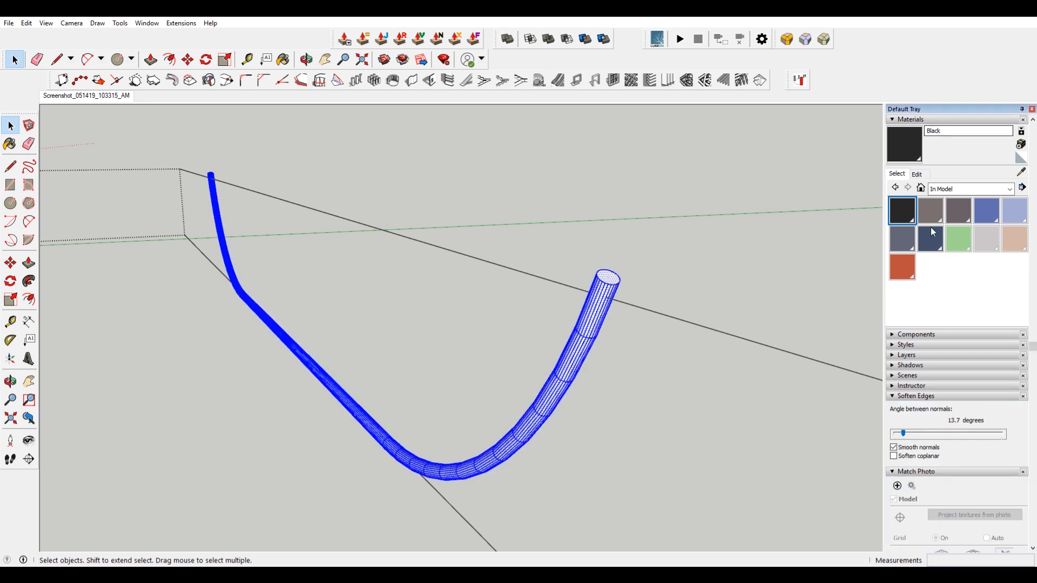
{"action": "left_click_drag", "start_coordinate": [905, 439], "coordinate": [907, 438]}
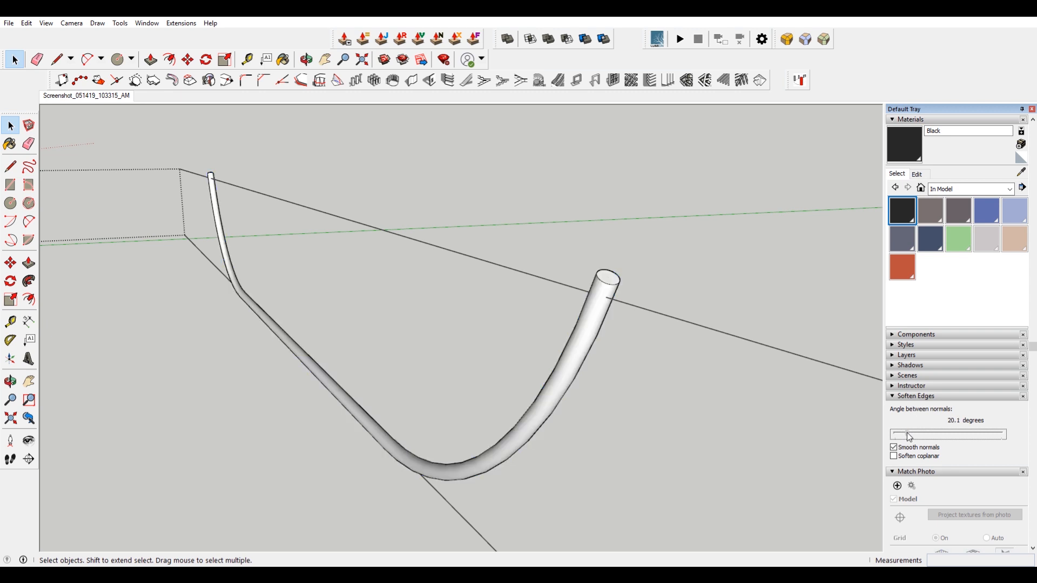
{"action": "left_click", "coordinate": [644, 254]}
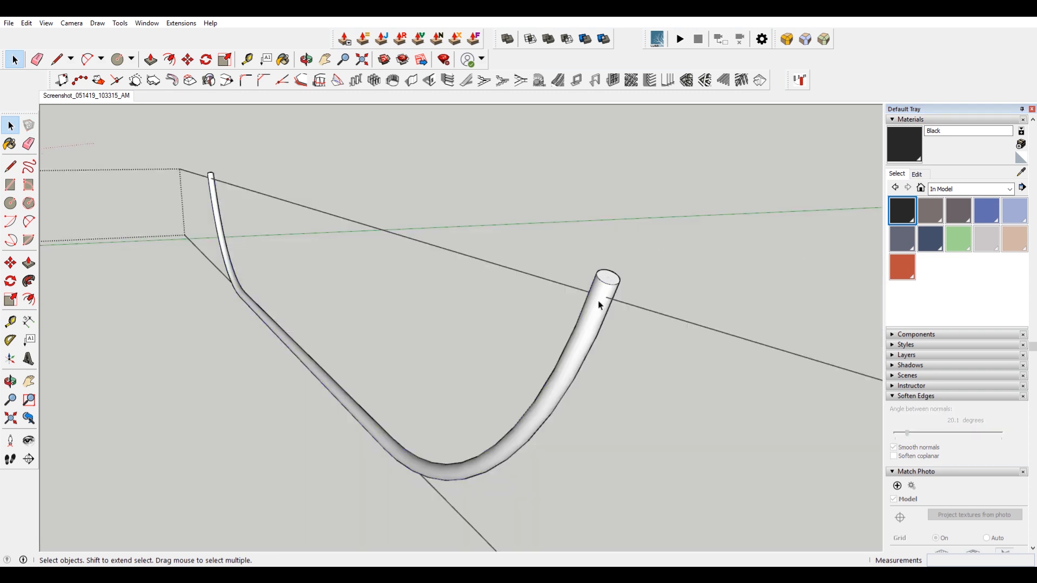
Paint the whole curved coping pipe black with the Paint Bucket.
{"action": "triple_click", "coordinate": [599, 305]}
{"action": "key", "text": "b"}
{"action": "left_click", "coordinate": [601, 304]}
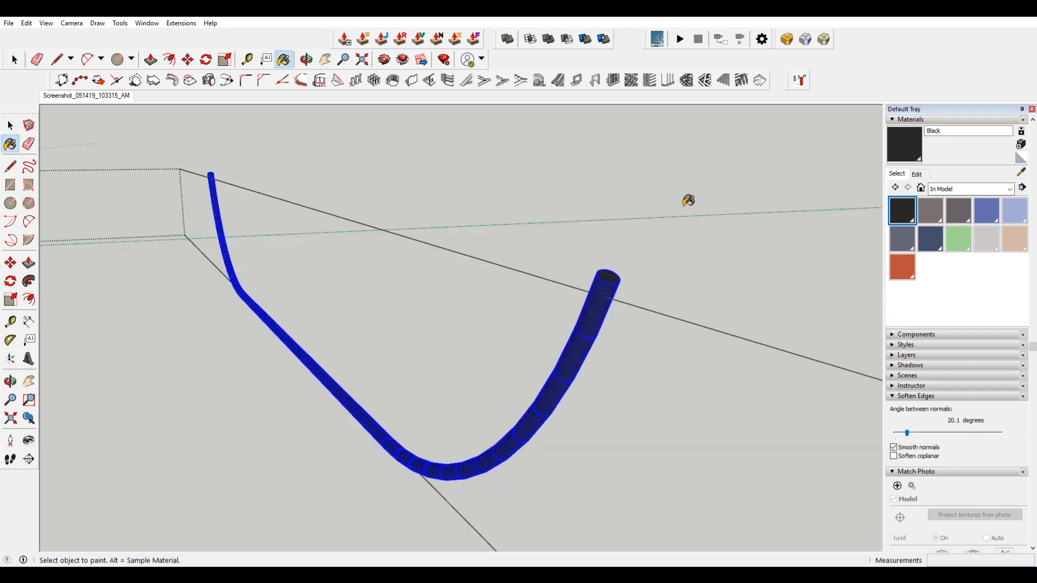
{"action": "key", "text": "space"}
{"action": "left_click", "coordinate": [684, 209]}
Copy the straight coping pipe up onto the top edge of the raised platform.
{"action": "scroll", "coordinate": [636, 294], "scroll_direction": "down", "scroll_amount": 1}
{"action": "middle_click_drag", "start_coordinate": [636, 294], "coordinate": [863, 357]}
{"action": "middle_click_drag", "start_coordinate": [590, 303], "coordinate": [559, 263]}
{"action": "scroll", "coordinate": [574, 304], "scroll_direction": "down", "scroll_amount": 8}
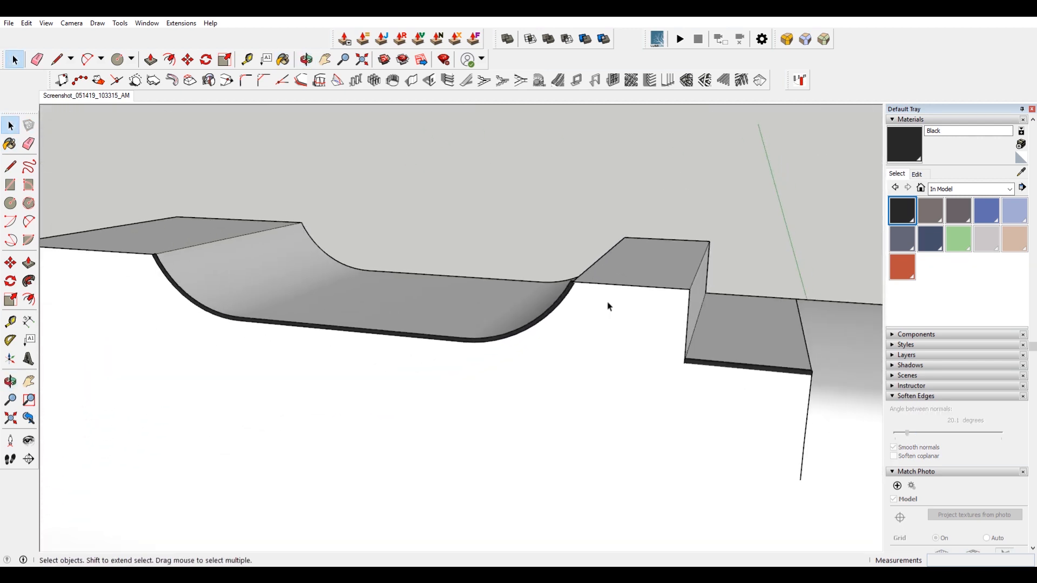
{"action": "scroll", "coordinate": [607, 304], "scroll_direction": "down", "scroll_amount": 1}
{"action": "left_click", "coordinate": [726, 356]}
{"action": "scroll", "coordinate": [765, 360], "scroll_direction": "up", "scroll_amount": 3}
{"action": "double_click", "coordinate": [769, 360]}
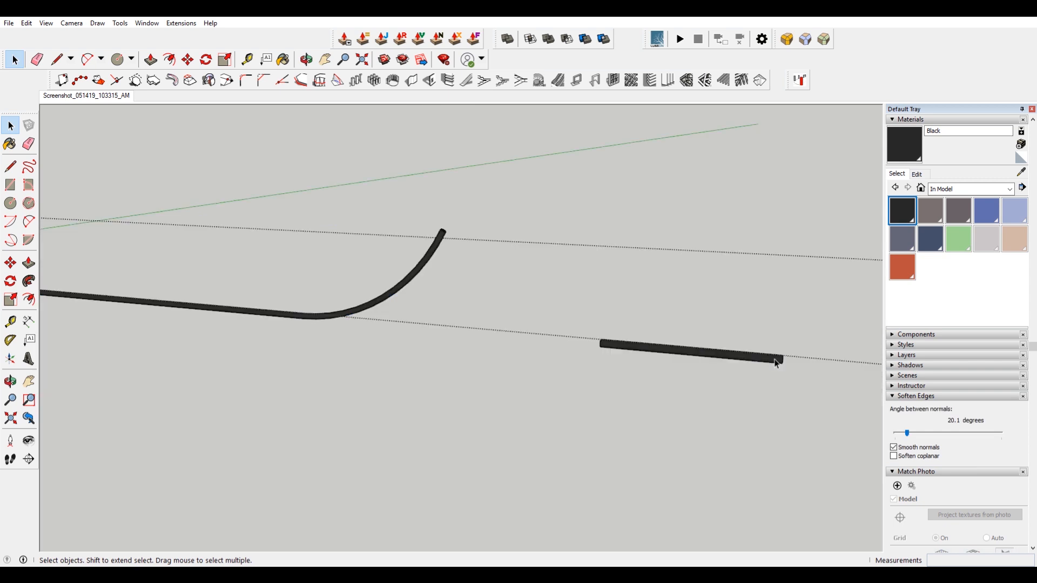
{"action": "scroll", "coordinate": [796, 367], "scroll_direction": "up", "scroll_amount": 1}
{"action": "left_click", "coordinate": [795, 363]}
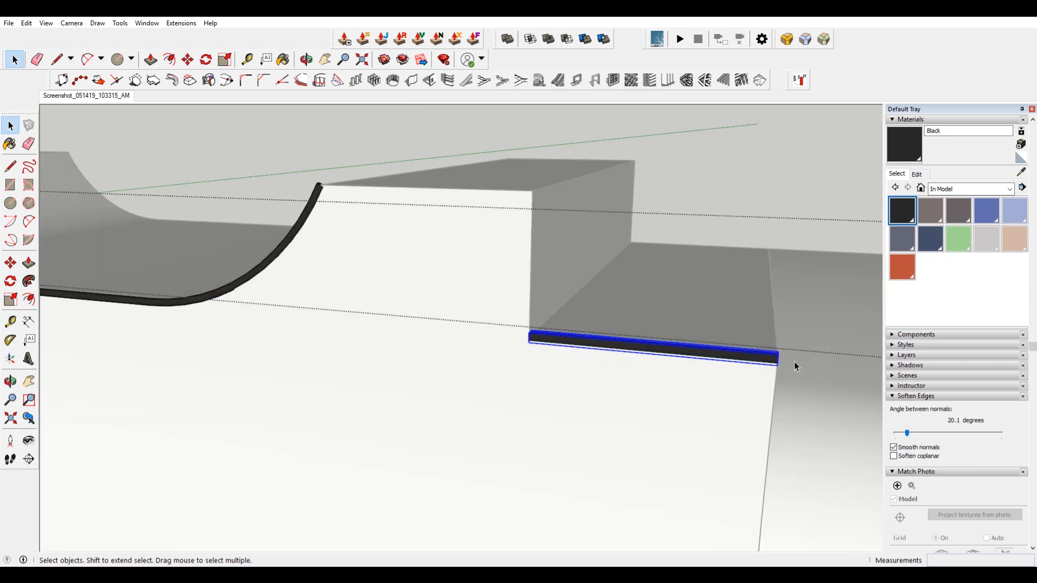
{"action": "scroll", "coordinate": [797, 364], "scroll_direction": "up", "scroll_amount": 6}
{"action": "middle_click_drag", "start_coordinate": [797, 364], "coordinate": [671, 366]}
{"action": "key", "text": "m"}
{"action": "key", "text": "ctrl"}
{"action": "left_click", "coordinate": [465, 351]}
{"action": "scroll", "coordinate": [466, 351], "scroll_direction": "down", "scroll_amount": 3}
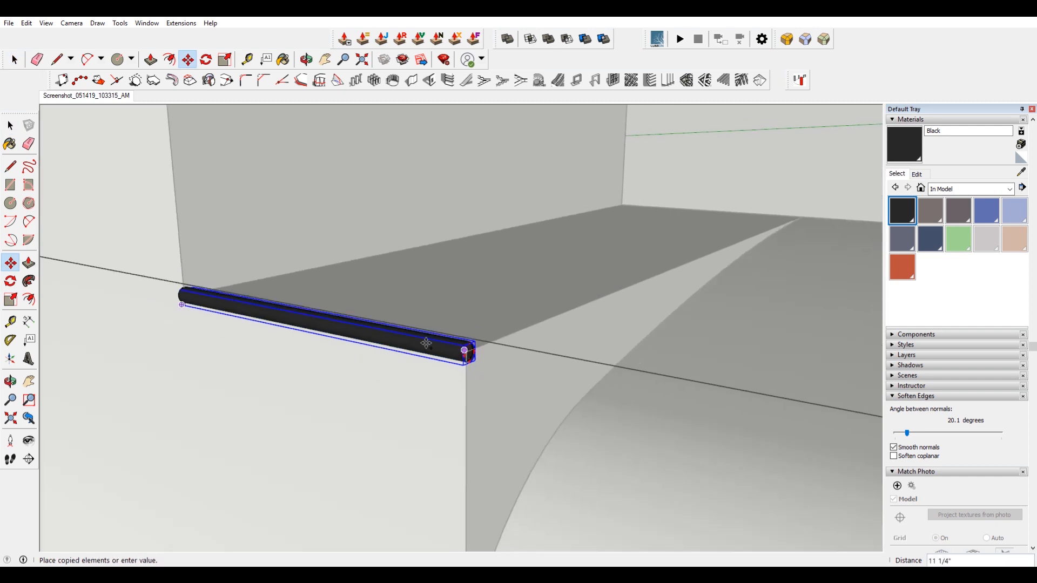
{"action": "middle_click_drag", "start_coordinate": [463, 347], "coordinate": [724, 488]}
{"action": "left_click", "coordinate": [463, 212]}
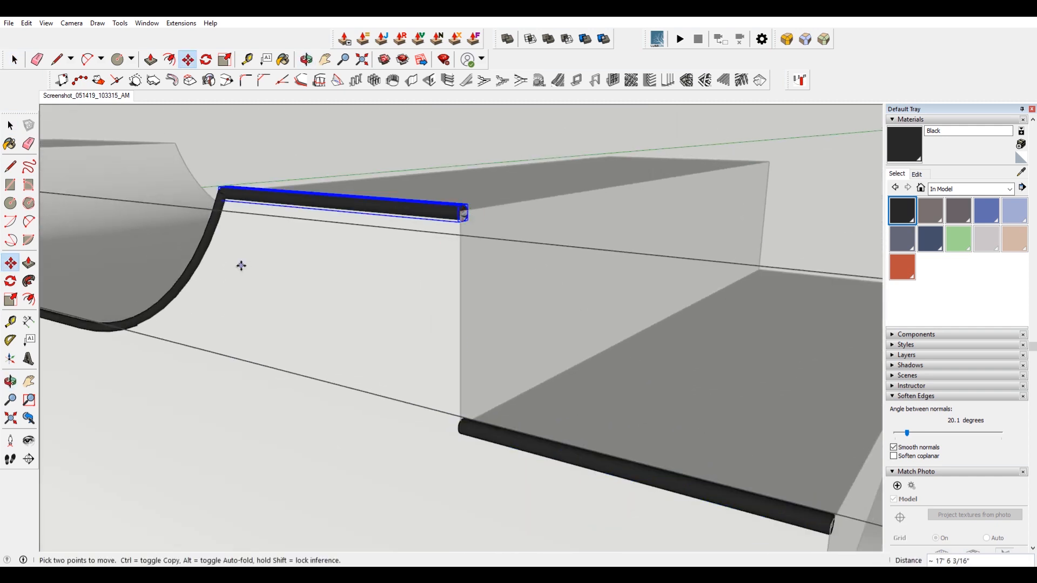
{"action": "middle_click_drag", "start_coordinate": [245, 264], "coordinate": [454, 296], "text": "shift"}
{"action": "scroll", "coordinate": [405, 247], "scroll_direction": "up", "scroll_amount": 6}
{"action": "scroll", "coordinate": [479, 259], "scroll_direction": "down", "scroll_amount": 4}
{"action": "key", "text": "space"}
Make the curved coping pipe into a group.
{"action": "left_click", "coordinate": [489, 260]}
{"action": "middle_click_drag", "start_coordinate": [488, 259], "coordinate": [379, 276]}
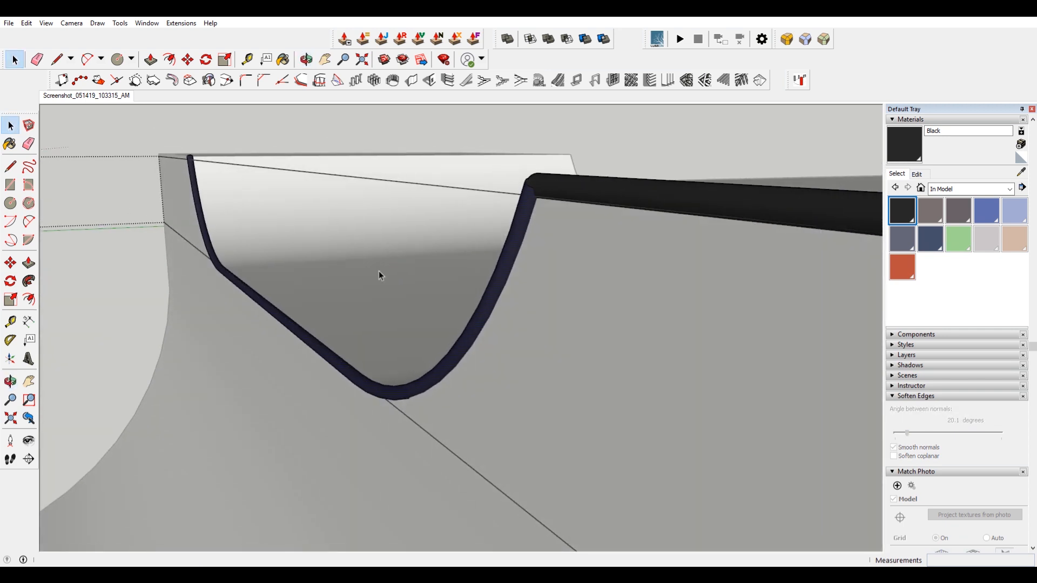
{"action": "right_click", "coordinate": [503, 270]}
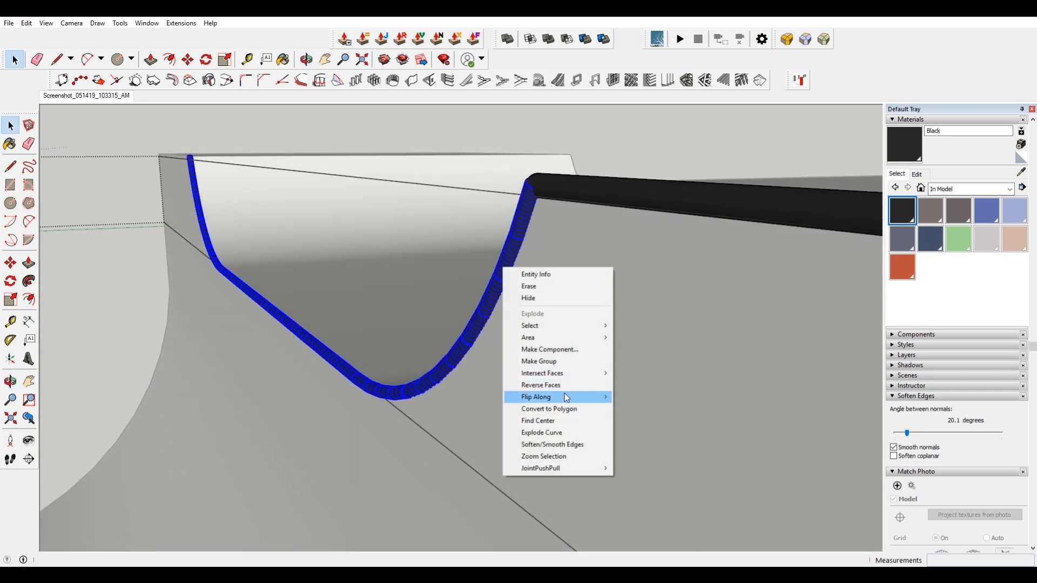
{"action": "left_click", "coordinate": [565, 365]}
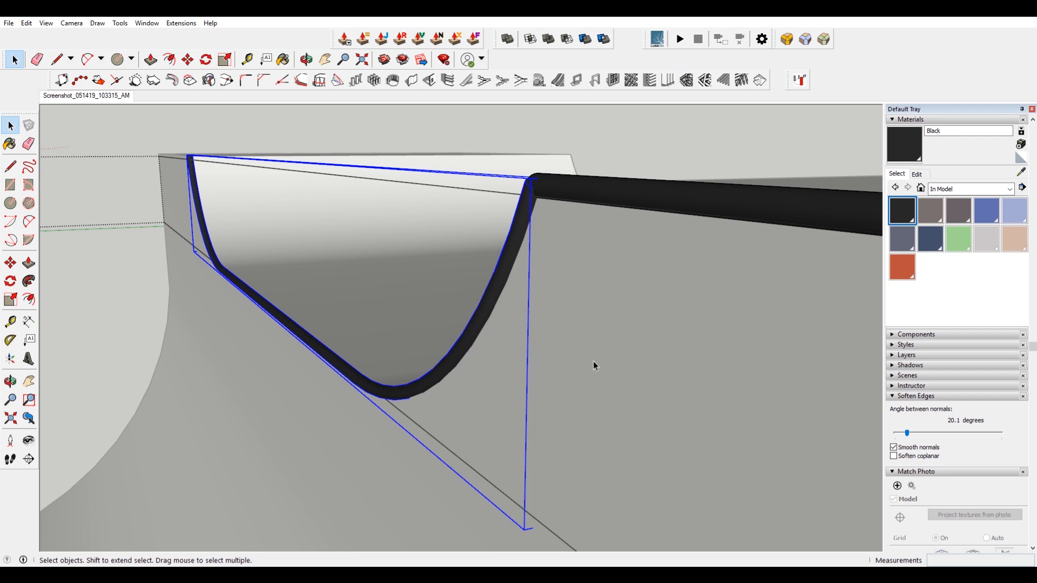
Move the curved pipe group slightly outward to sit on the quarter pipe's edge.
{"action": "key", "text": "m"}
{"action": "left_click", "coordinate": [599, 358]}
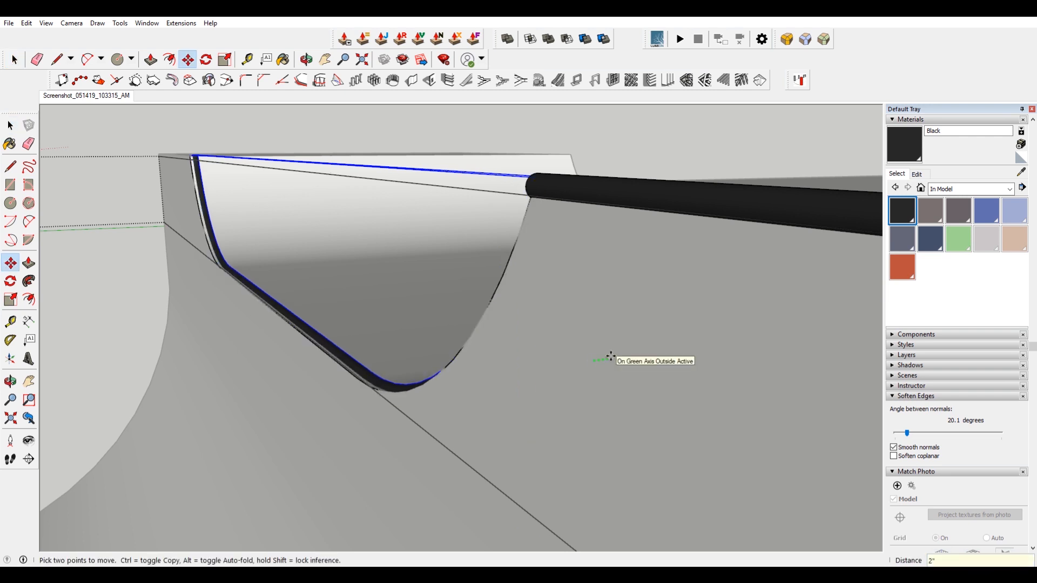
{"action": "key", "text": "Return"}
{"action": "left_click", "coordinate": [639, 295]}
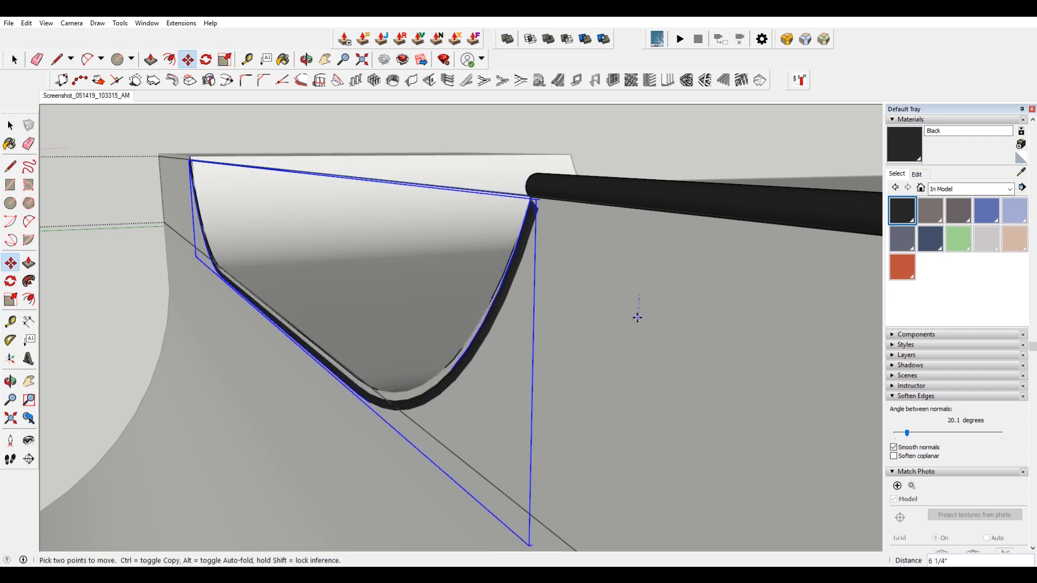
{"action": "key", "text": "Return"}
{"action": "key", "text": "space"}
Select the copied straight pipe and try scaling it from its end grip.
{"action": "left_click", "coordinate": [692, 313]}
{"action": "middle_click_drag", "start_coordinate": [692, 313], "coordinate": [727, 326]}
{"action": "middle_click_drag", "start_coordinate": [562, 306], "coordinate": [775, 325]}
{"action": "middle_click_drag", "start_coordinate": [485, 290], "coordinate": [377, 283]}
{"action": "scroll", "coordinate": [378, 284], "scroll_direction": "down", "scroll_amount": 1}
{"action": "left_click", "coordinate": [467, 248]}
{"action": "scroll", "coordinate": [434, 241], "scroll_direction": "up", "scroll_amount": 10}
{"action": "middle_click_drag", "start_coordinate": [434, 241], "coordinate": [691, 406]}
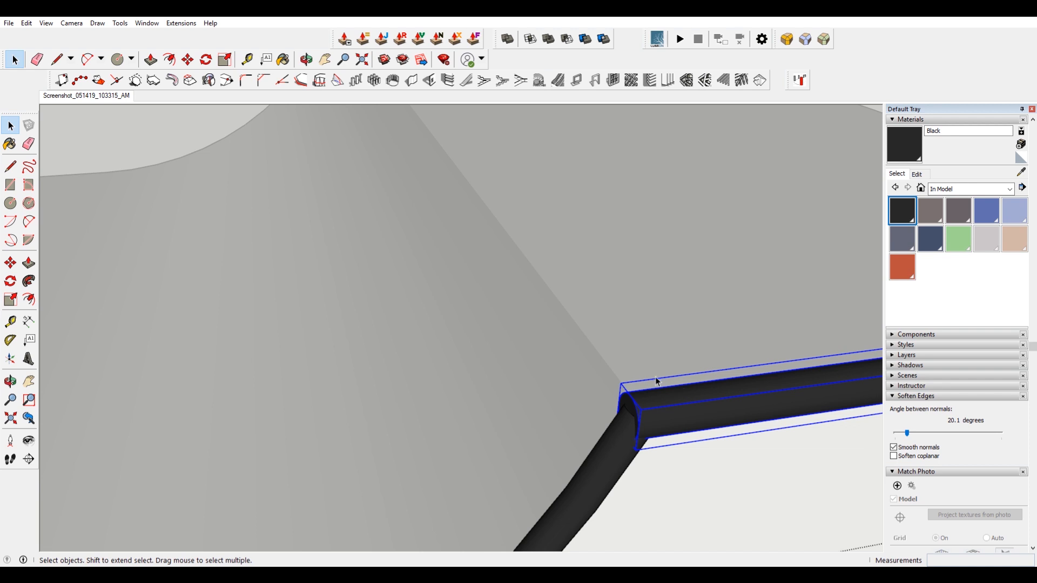
{"action": "scroll", "coordinate": [655, 378], "scroll_direction": "down", "scroll_amount": 9}
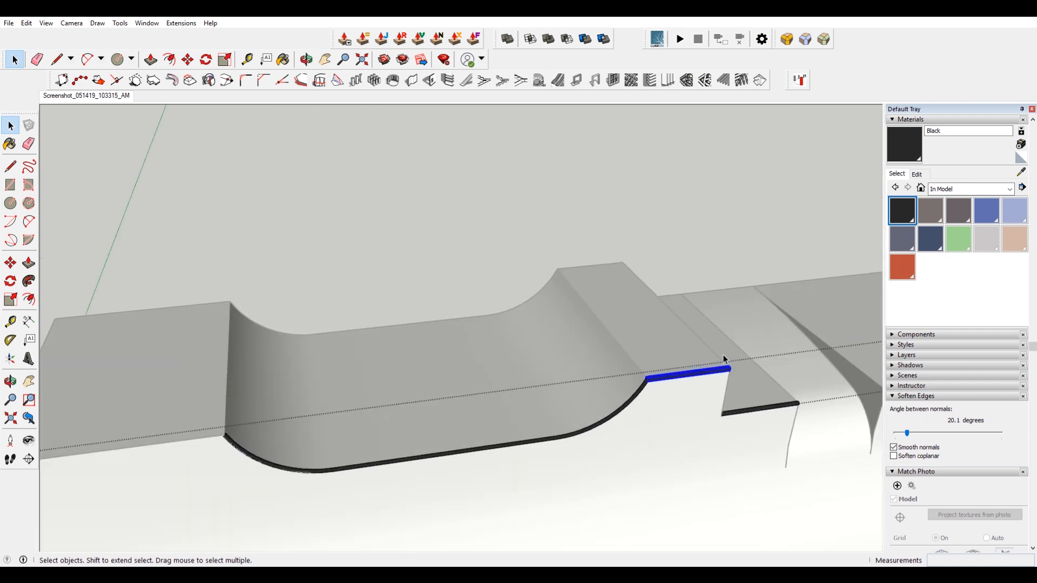
{"action": "scroll", "coordinate": [648, 372], "scroll_direction": "up", "scroll_amount": 8}
{"action": "key", "text": "s"}
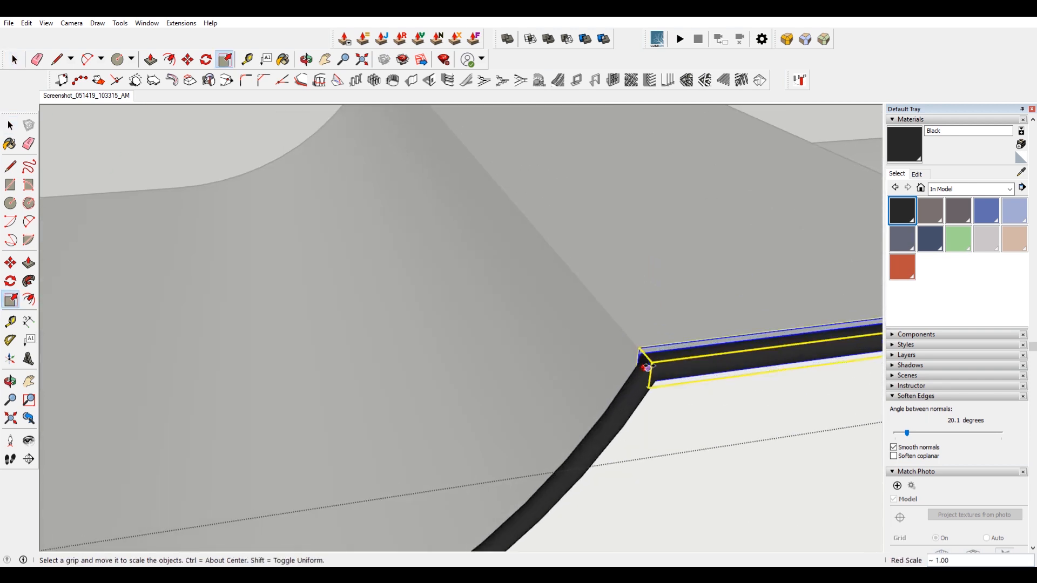
{"action": "left_click_drag", "start_coordinate": [648, 367], "coordinate": [675, 356]}
{"action": "scroll", "coordinate": [676, 355], "scroll_direction": "down", "scroll_amount": 3}
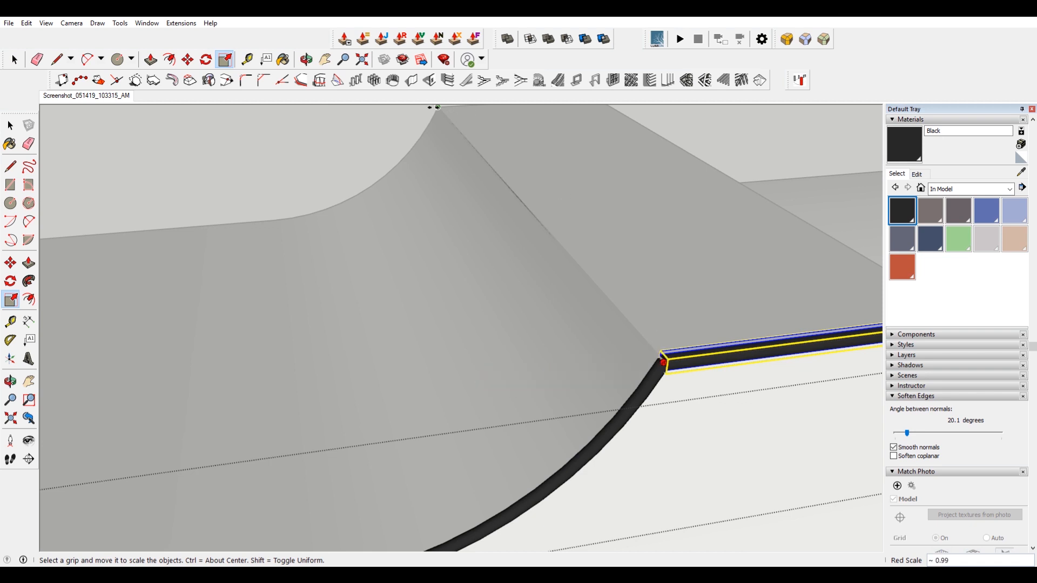
{"action": "scroll", "coordinate": [621, 378], "scroll_direction": "up", "scroll_amount": 6}
Rotate the copied pipe 90 degrees so it runs along the quarter pipe's top edge.
{"action": "key", "text": "q"}
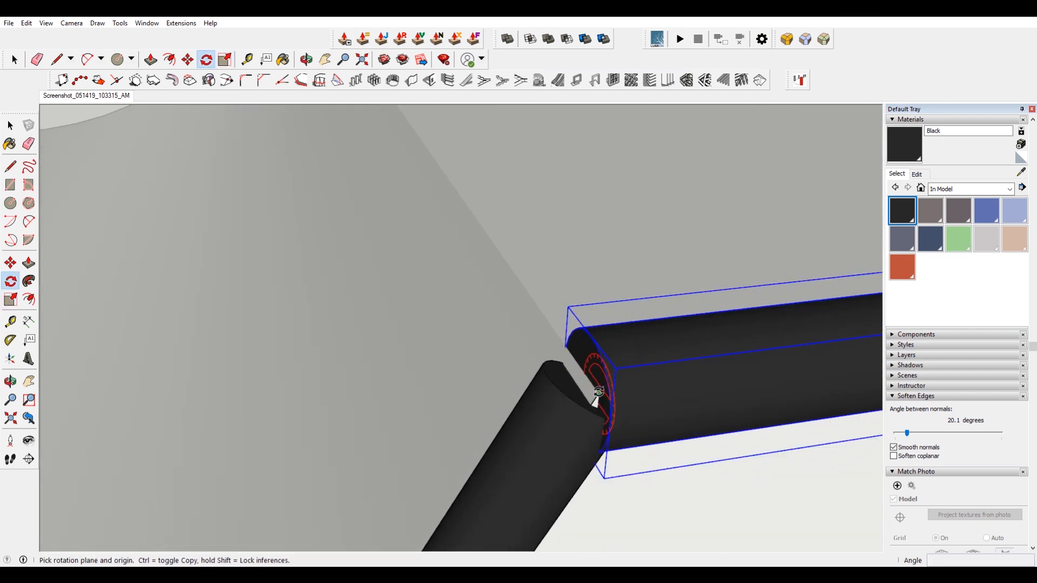
{"action": "scroll", "coordinate": [599, 397], "scroll_direction": "down", "scroll_amount": 5}
{"action": "left_click", "coordinate": [601, 393]}
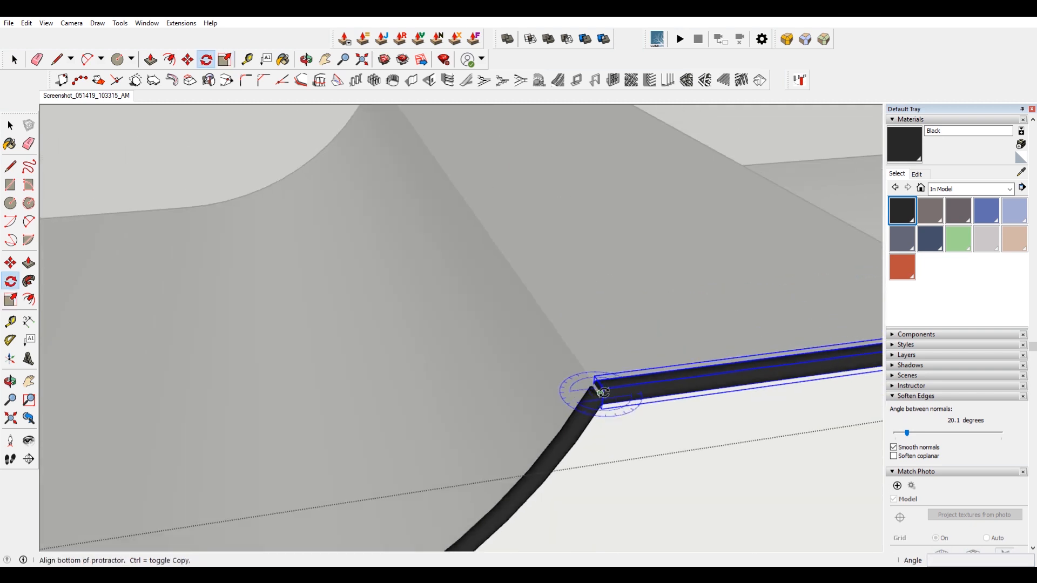
{"action": "left_click", "coordinate": [832, 369]}
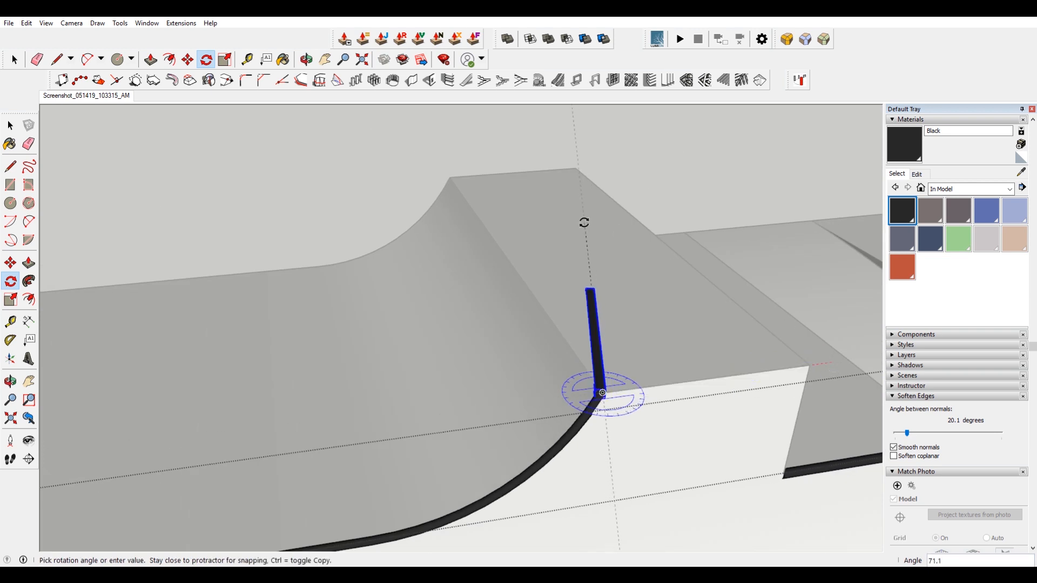
{"action": "left_click", "coordinate": [475, 213]}
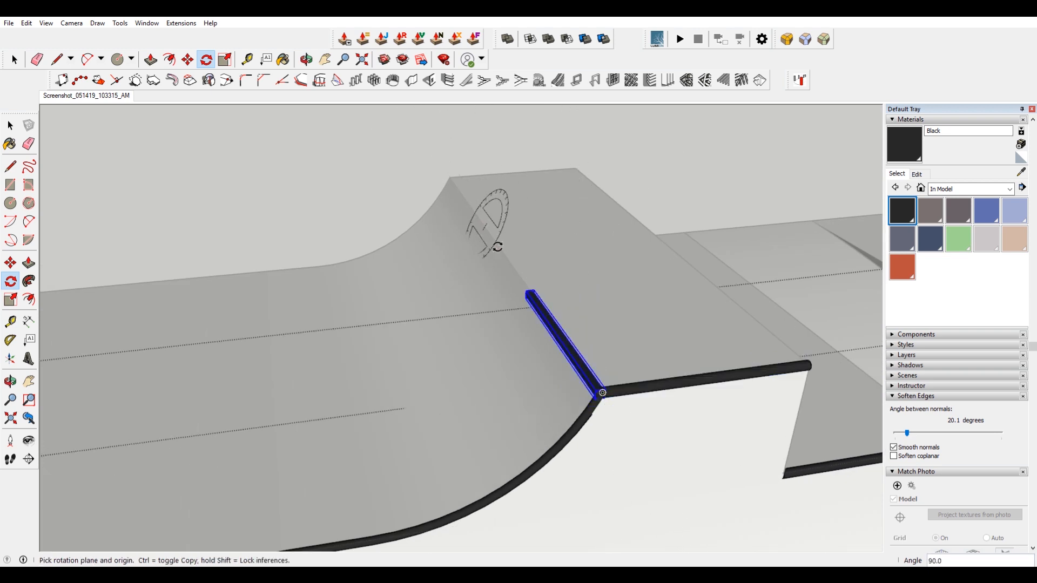
Scale the rotated pipe so it spans the whole edge from corner to corner.
{"action": "key", "text": "s"}
{"action": "scroll", "coordinate": [527, 291], "scroll_direction": "up", "scroll_amount": 2}
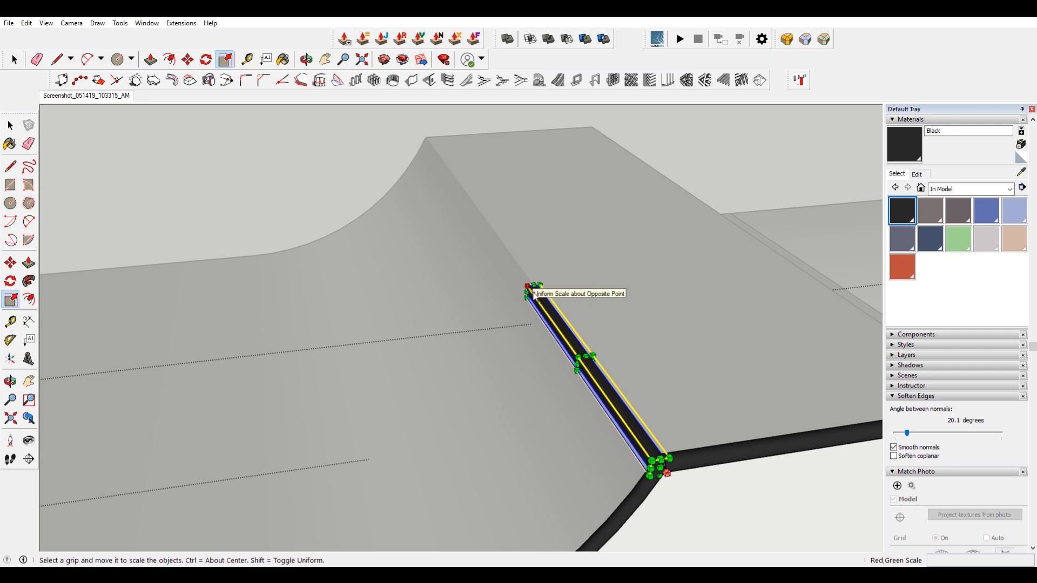
{"action": "scroll", "coordinate": [541, 296], "scroll_direction": "up", "scroll_amount": 1}
{"action": "left_click", "coordinate": [526, 293]}
{"action": "scroll", "coordinate": [526, 270], "scroll_direction": "down", "scroll_amount": 3}
{"action": "left_click", "coordinate": [630, 440]}
{"action": "scroll", "coordinate": [637, 357], "scroll_direction": "down", "scroll_amount": 2}
{"action": "key", "text": "space"}
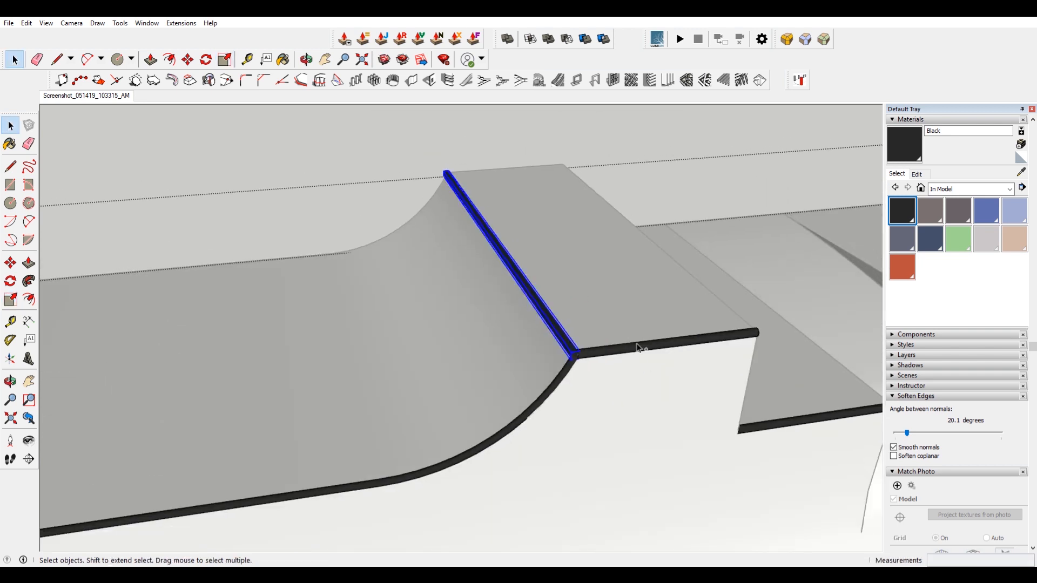
Copy the pair of corner pipes to the platform's opposite end.
{"action": "key", "text": "m"}
{"action": "left_click", "coordinate": [716, 298]}
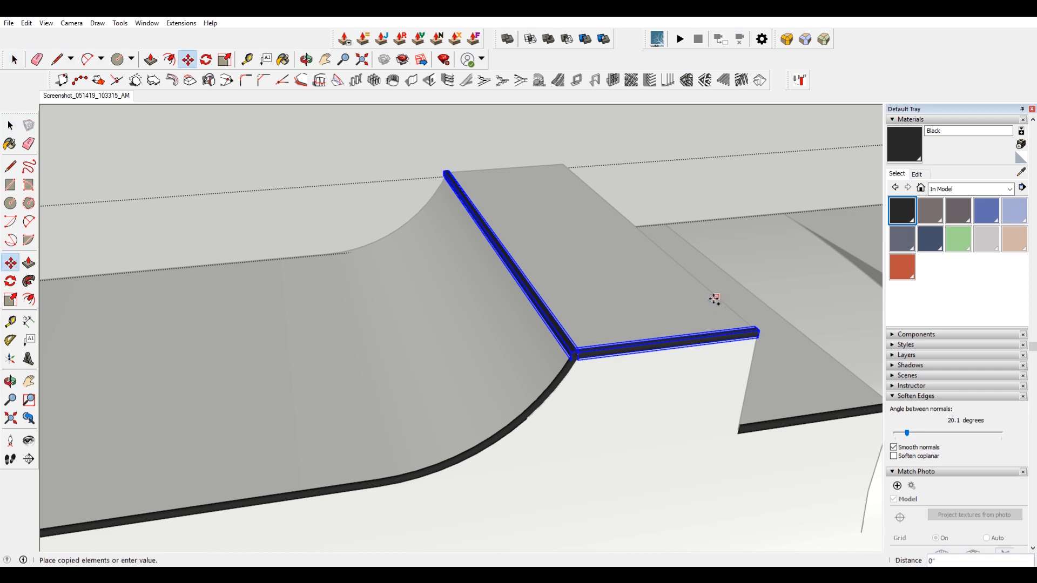
{"action": "scroll", "coordinate": [718, 306], "scroll_direction": "down", "scroll_amount": 3}
{"action": "key", "text": "ctrl"}
{"action": "left_click", "coordinate": [319, 343]}
{"action": "scroll", "coordinate": [289, 354], "scroll_direction": "up", "scroll_amount": 3}
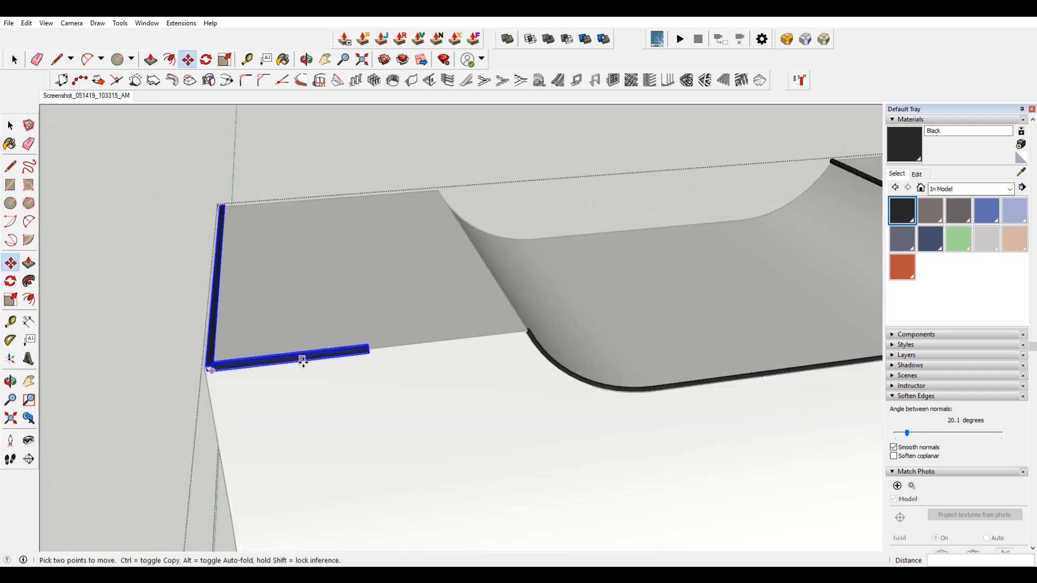
Flip the copied pipe pair along the red direction.
{"action": "key", "text": "space"}
{"action": "right_click", "coordinate": [317, 358]}
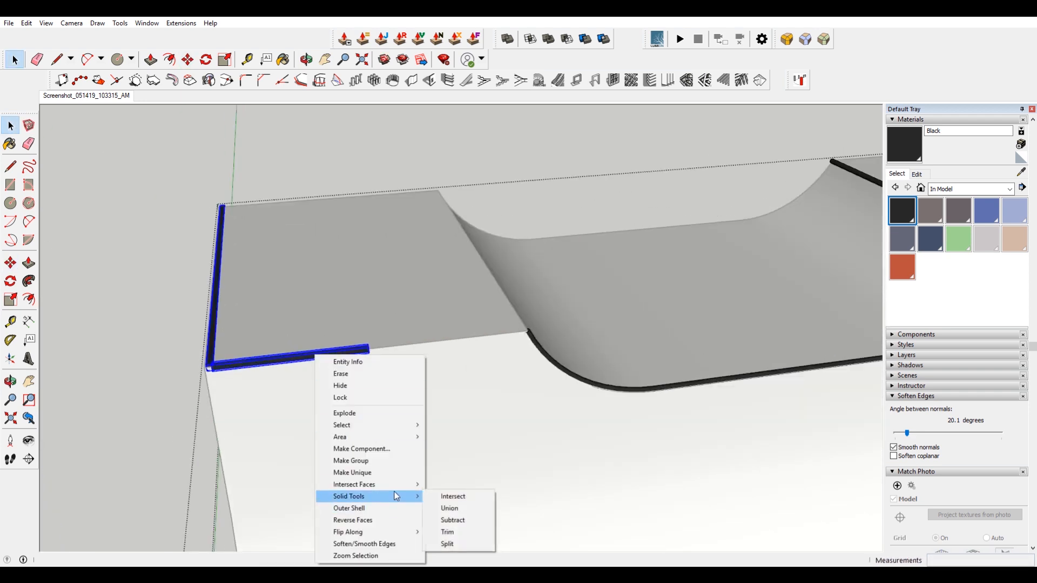
{"action": "mouse_move", "coordinate": [394, 536]}
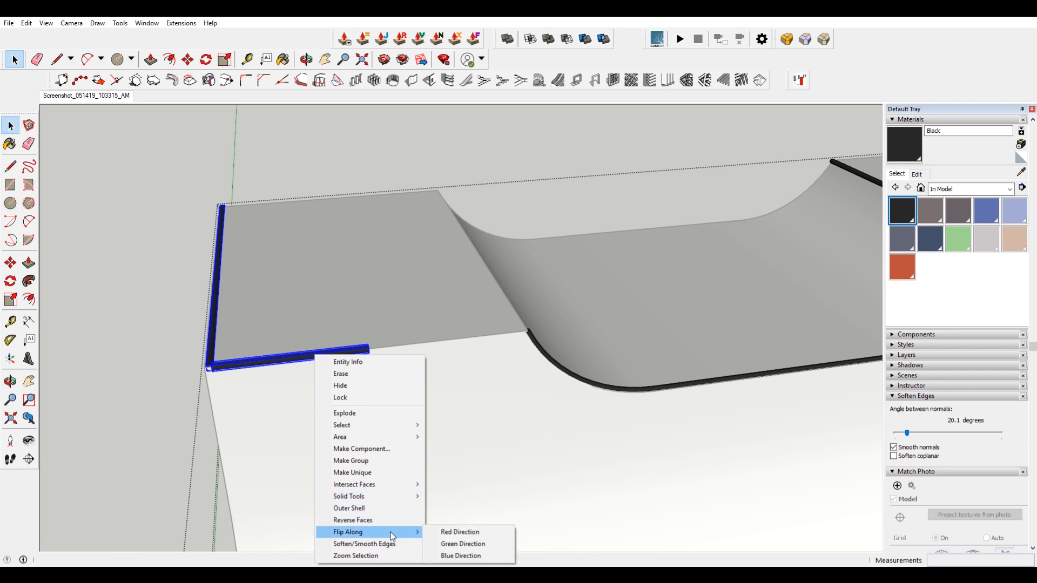
{"action": "left_click", "coordinate": [467, 537]}
Move the flipped pipe pair so it lines up with the platform's corner.
{"action": "scroll", "coordinate": [370, 347], "scroll_direction": "up", "scroll_amount": 5}
{"action": "key", "text": "m"}
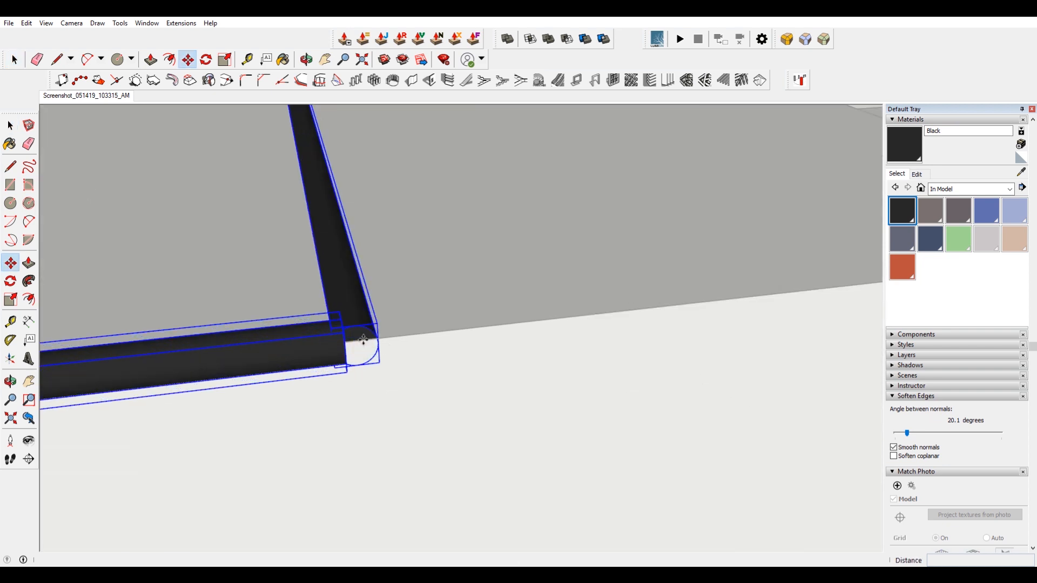
{"action": "scroll", "coordinate": [363, 339], "scroll_direction": "down", "scroll_amount": 5}
{"action": "scroll", "coordinate": [384, 322], "scroll_direction": "up", "scroll_amount": 5}
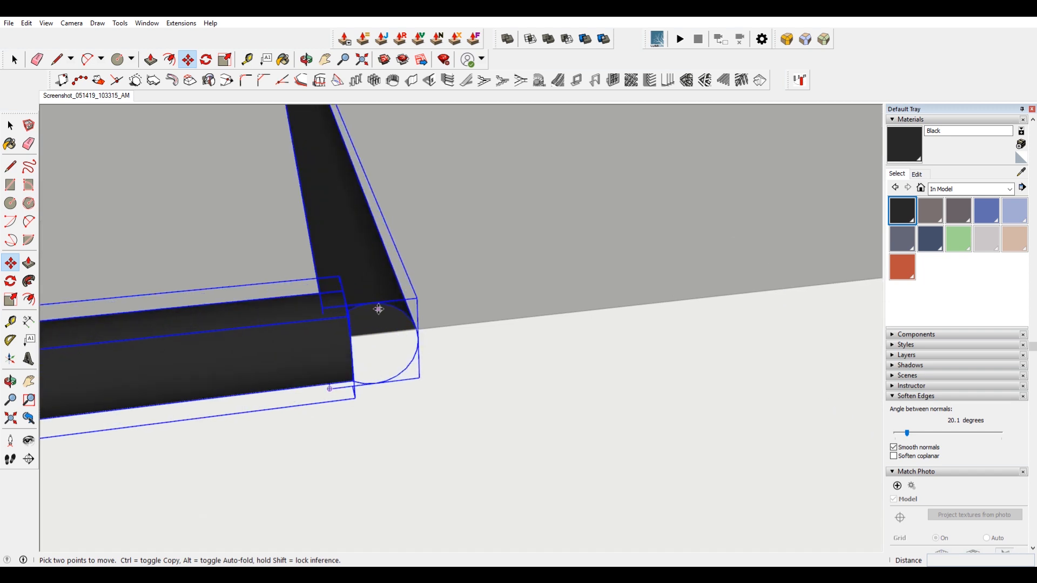
{"action": "left_click", "coordinate": [373, 303]}
{"action": "scroll", "coordinate": [373, 304], "scroll_direction": "down", "scroll_amount": 6}
{"action": "scroll", "coordinate": [724, 272], "scroll_direction": "up", "scroll_amount": 6}
{"action": "scroll", "coordinate": [590, 300], "scroll_direction": "down", "scroll_amount": 2}
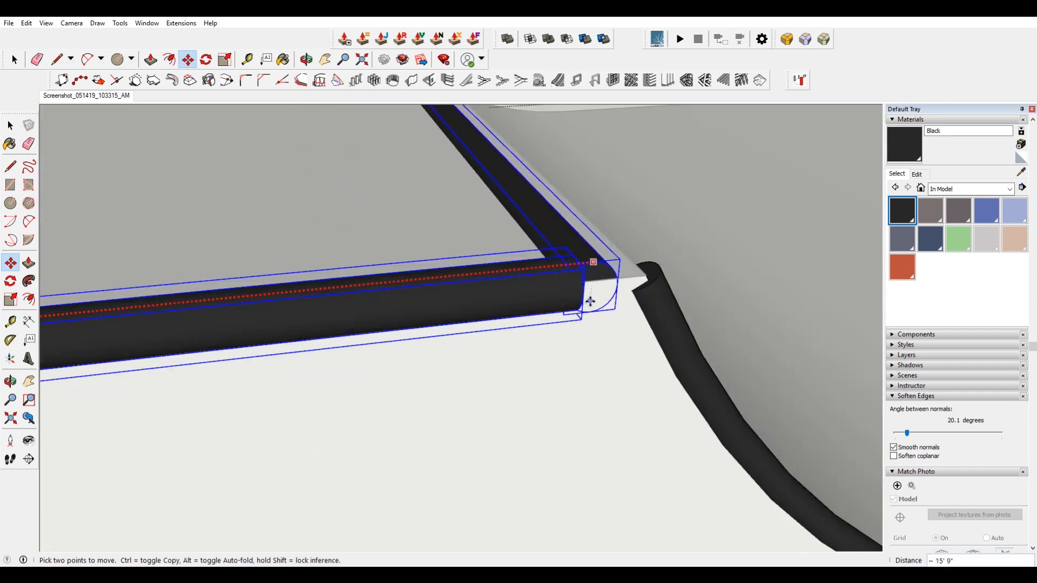
{"action": "scroll", "coordinate": [590, 301], "scroll_direction": "down", "scroll_amount": 5}
{"action": "left_click", "coordinate": [706, 264]}
Copy the pipe pair along the platform to the far quarter pipe's corner.
{"action": "scroll", "coordinate": [715, 261], "scroll_direction": "up", "scroll_amount": 6}
{"action": "scroll", "coordinate": [601, 311], "scroll_direction": "down", "scroll_amount": 2}
{"action": "left_click", "coordinate": [553, 328]}
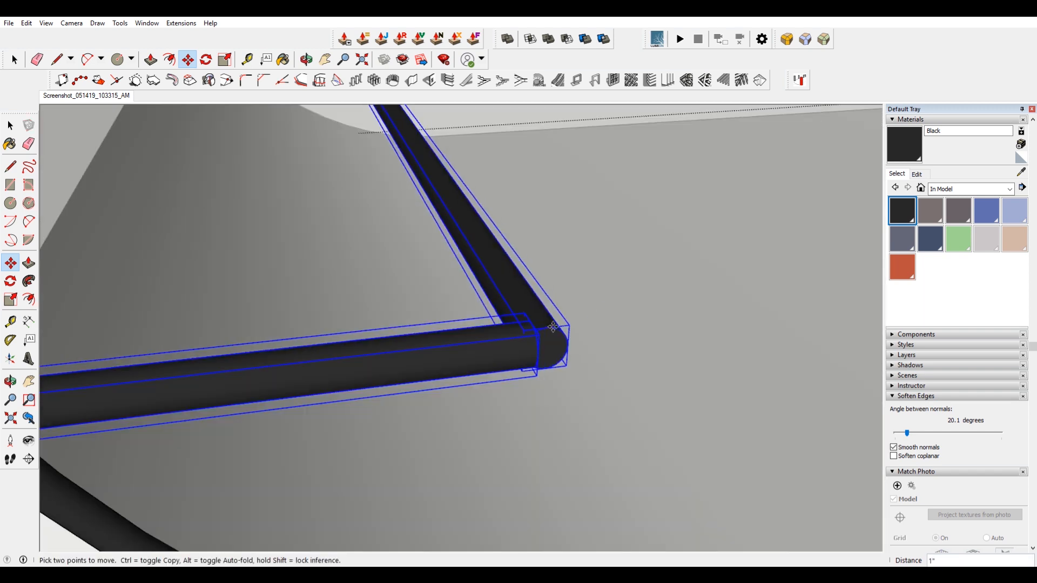
{"action": "scroll", "coordinate": [553, 328], "scroll_direction": "down", "scroll_amount": 5}
{"action": "scroll", "coordinate": [385, 135], "scroll_direction": "up", "scroll_amount": 6}
{"action": "scroll", "coordinate": [385, 135], "scroll_direction": "down", "scroll_amount": 5}
{"action": "scroll", "coordinate": [602, 157], "scroll_direction": "up", "scroll_amount": 6}
{"action": "key", "text": "ctrl"}
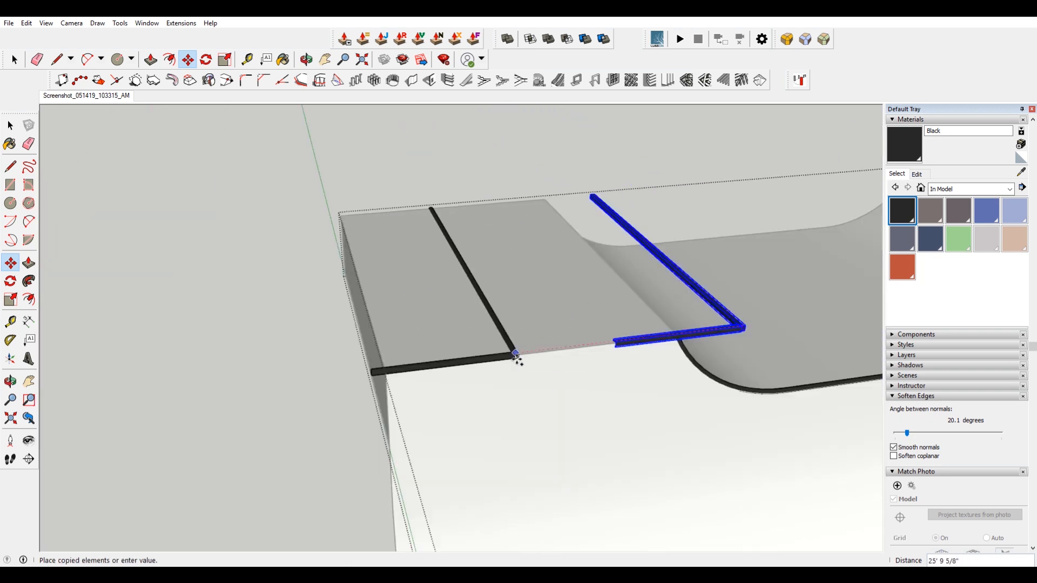
{"action": "scroll", "coordinate": [569, 176], "scroll_direction": "up", "scroll_amount": 7}
{"action": "left_click", "coordinate": [286, 464]}
{"action": "scroll", "coordinate": [371, 302], "scroll_direction": "down", "scroll_amount": 5}
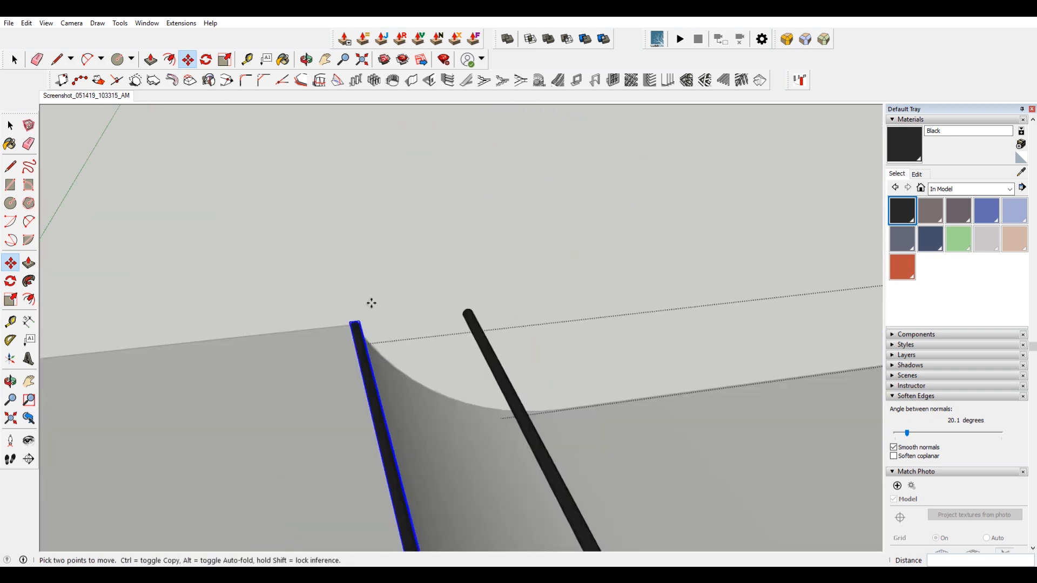
{"action": "scroll", "coordinate": [388, 378], "scroll_direction": "down", "scroll_amount": 5}
{"action": "scroll", "coordinate": [403, 297], "scroll_direction": "up", "scroll_amount": 5}
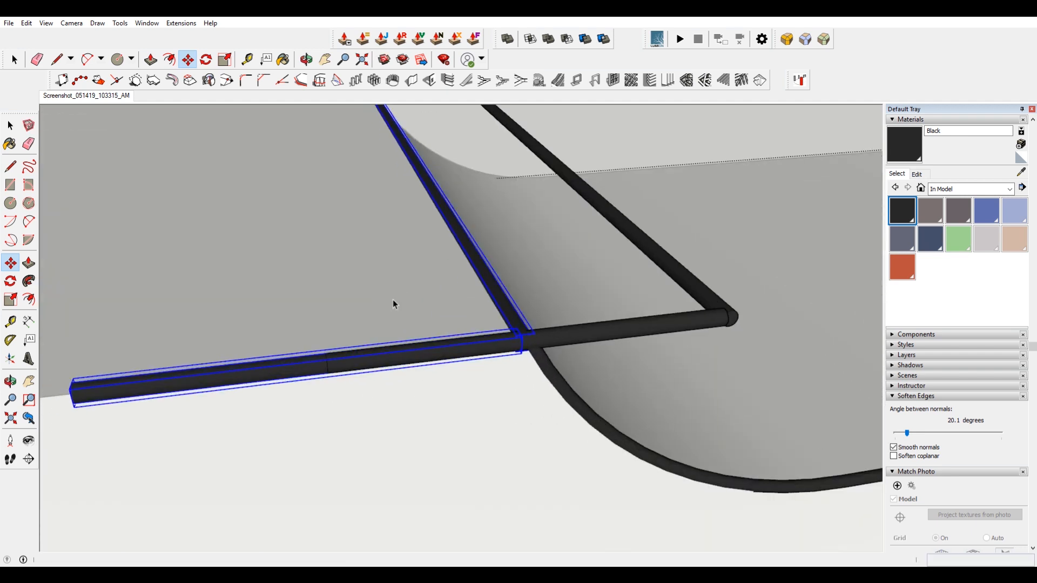
Undo the last three operations on the corner pipes.
{"action": "key", "text": "space"}
{"action": "key", "text": "ctrl+z"}
{"action": "key", "text": "ctrl+z"}
{"action": "key", "text": "ctrl+z"}
{"action": "scroll", "coordinate": [528, 372], "scroll_direction": "up", "scroll_amount": 2}
{"action": "middle_click_drag", "start_coordinate": [528, 372], "coordinate": [299, 250]}
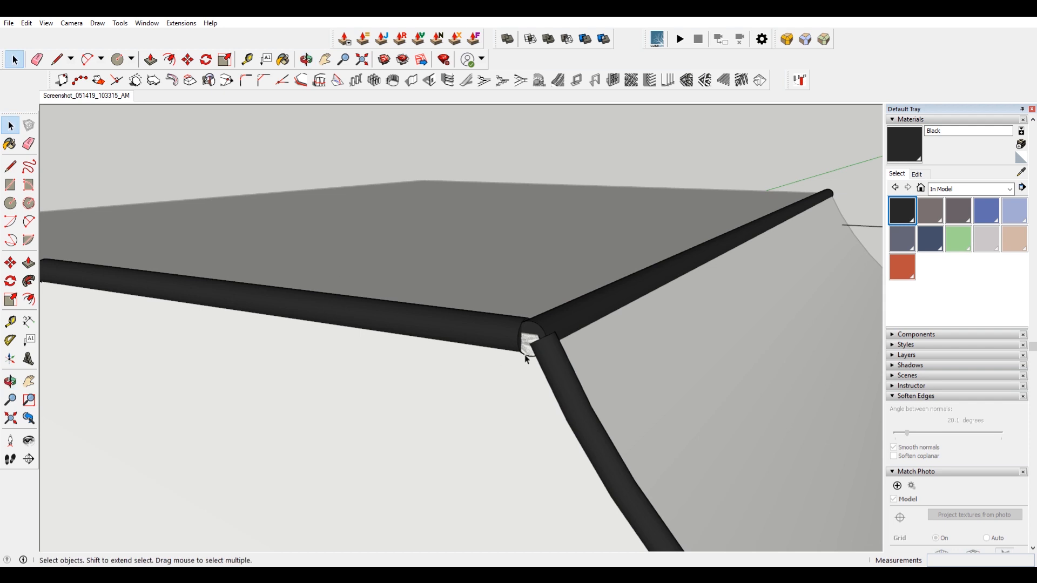
{"action": "scroll", "coordinate": [526, 359], "scroll_direction": "up", "scroll_amount": 2}
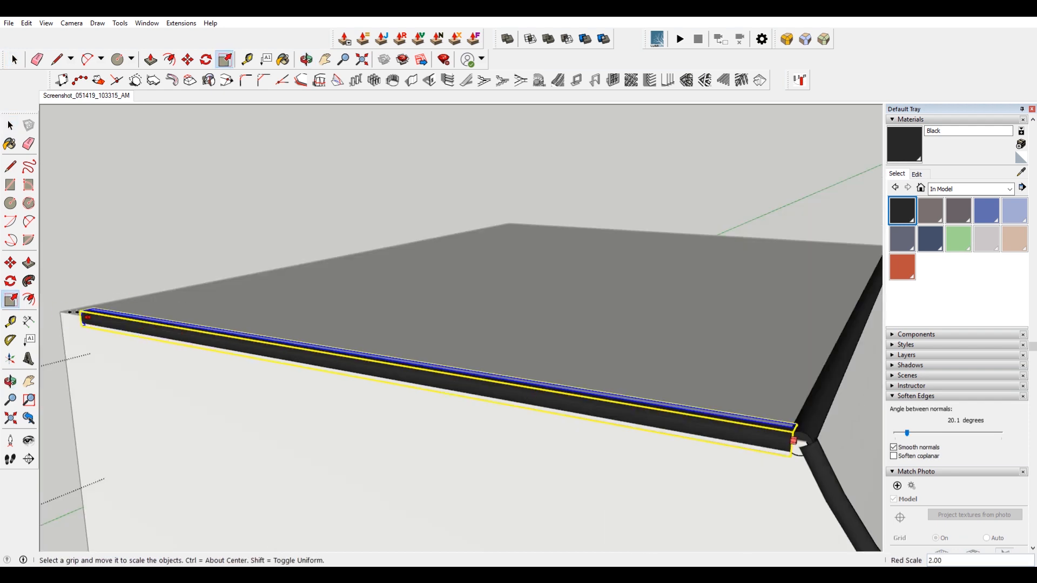
{"action": "left_click", "coordinate": [167, 344]}
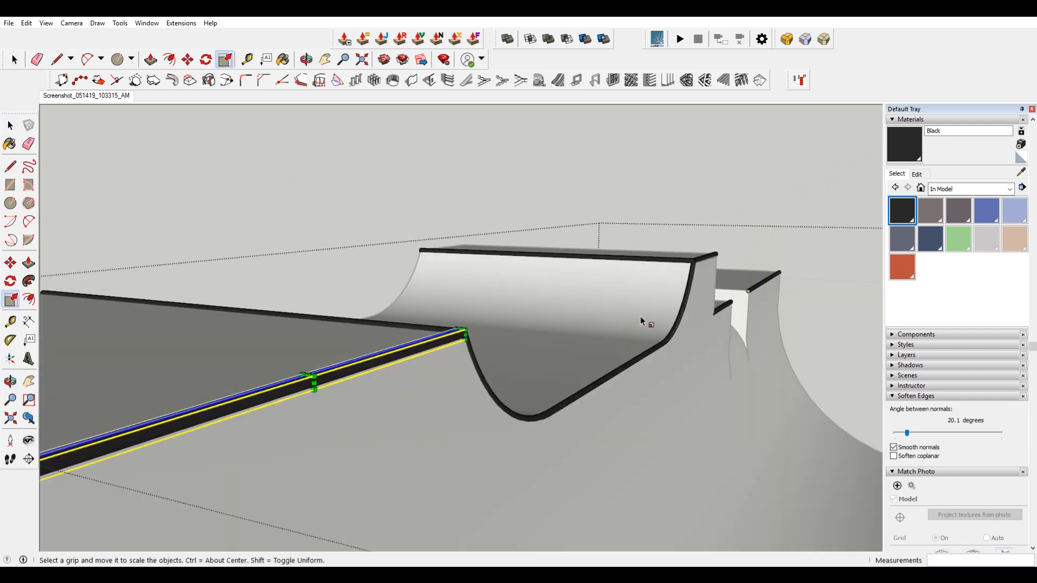
{"action": "scroll", "coordinate": [641, 324], "scroll_direction": "down", "scroll_amount": 3}
{"action": "scroll", "coordinate": [323, 399], "scroll_direction": "up", "scroll_amount": 4}
{"action": "scroll", "coordinate": [323, 399], "scroll_direction": "up", "scroll_amount": 2}
{"action": "key", "text": "space"}
{"action": "left_click", "coordinate": [381, 424]}
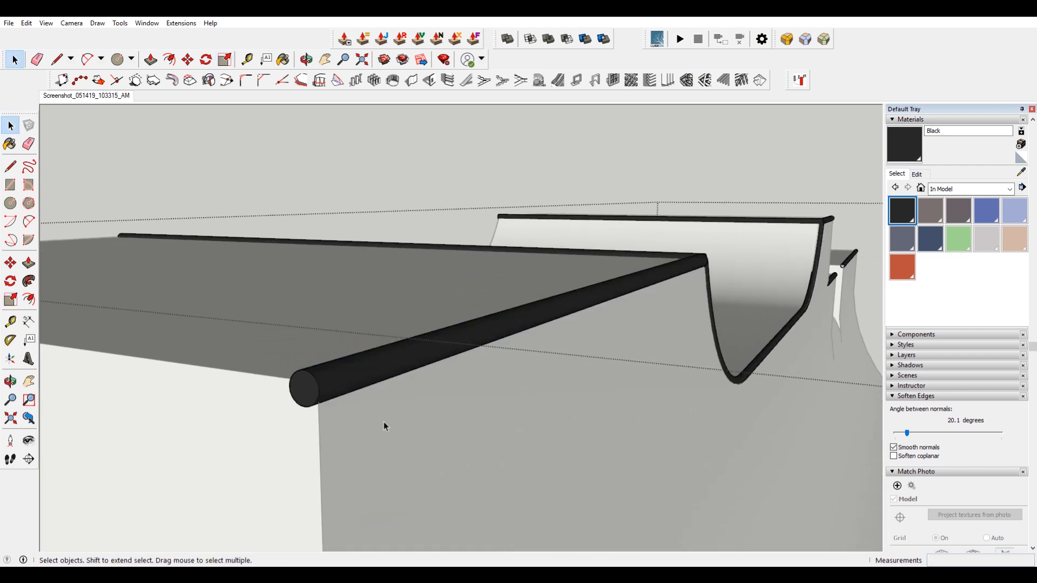
Scale the side pipe slightly shorter from its end at the platform's front corner.
{"action": "double_click", "coordinate": [306, 393]}
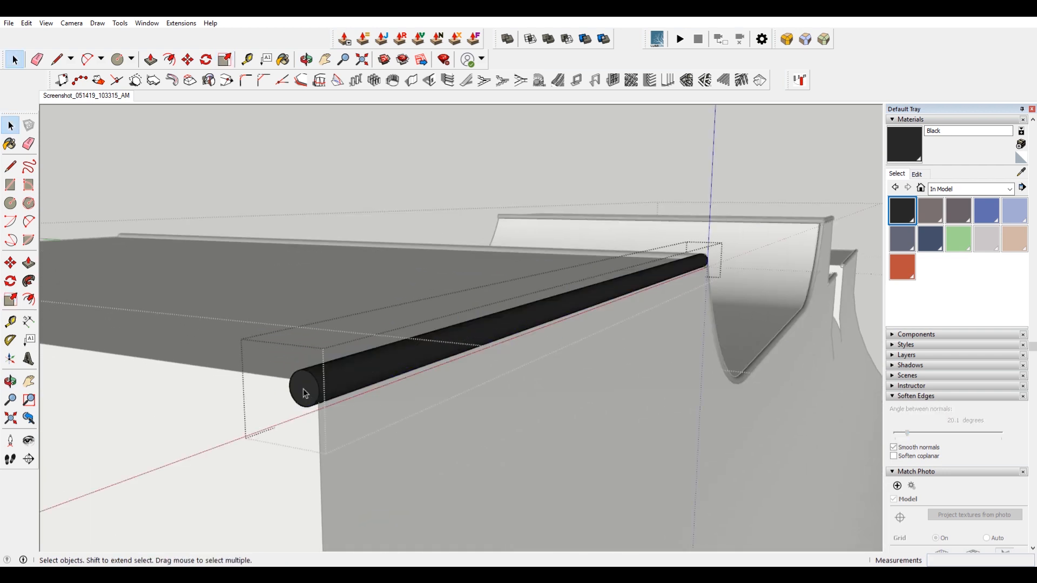
{"action": "key", "text": "Escape"}
{"action": "left_click", "coordinate": [306, 393]}
{"action": "key", "text": "s"}
{"action": "left_click", "coordinate": [306, 391]}
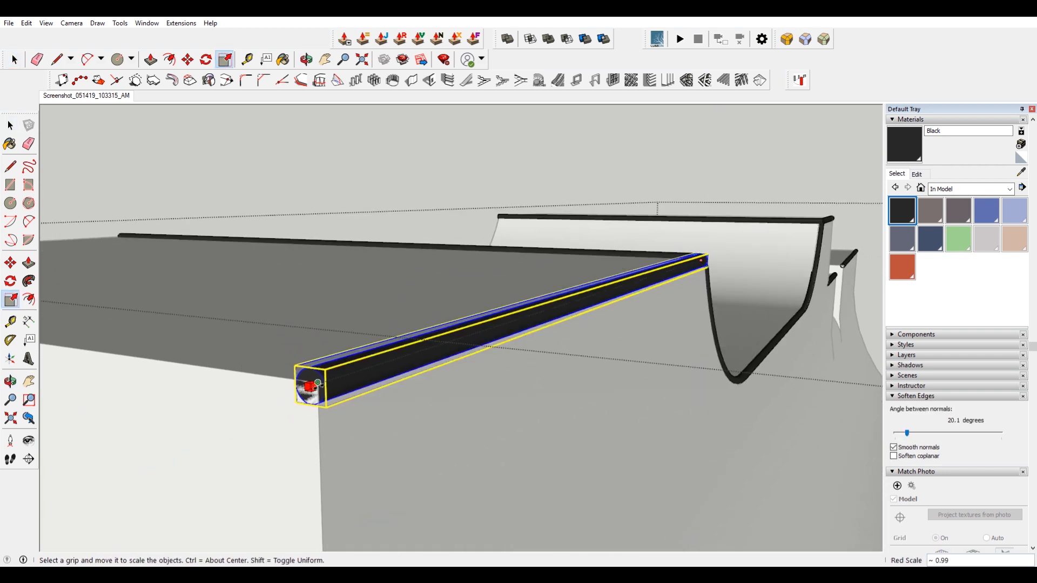
{"action": "left_click", "coordinate": [311, 386]}
{"action": "key", "text": "space"}
{"action": "scroll", "coordinate": [389, 300], "scroll_direction": "up", "scroll_amount": 6}
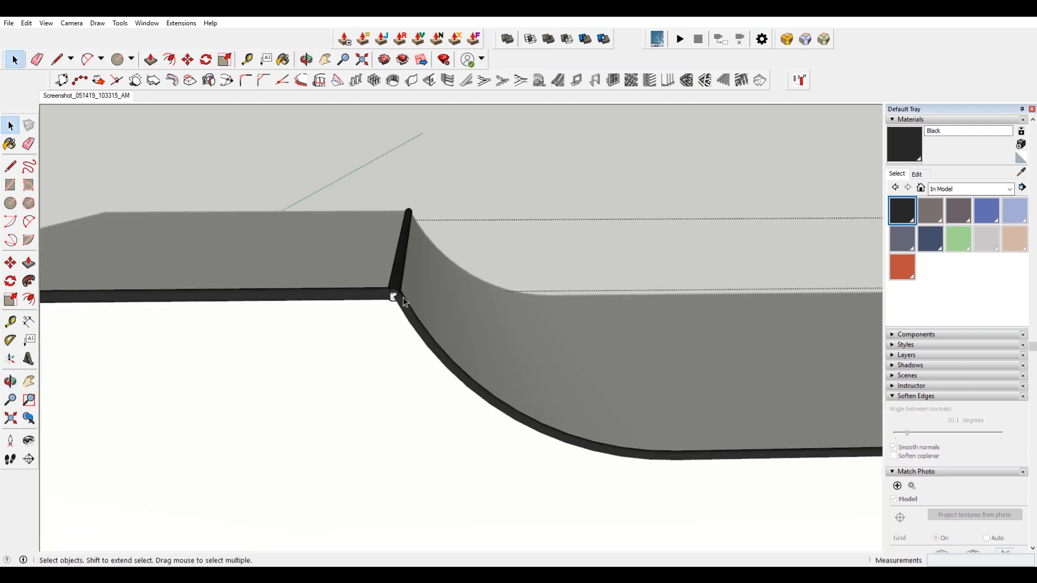
{"action": "scroll", "coordinate": [412, 297], "scroll_direction": "up", "scroll_amount": 4}
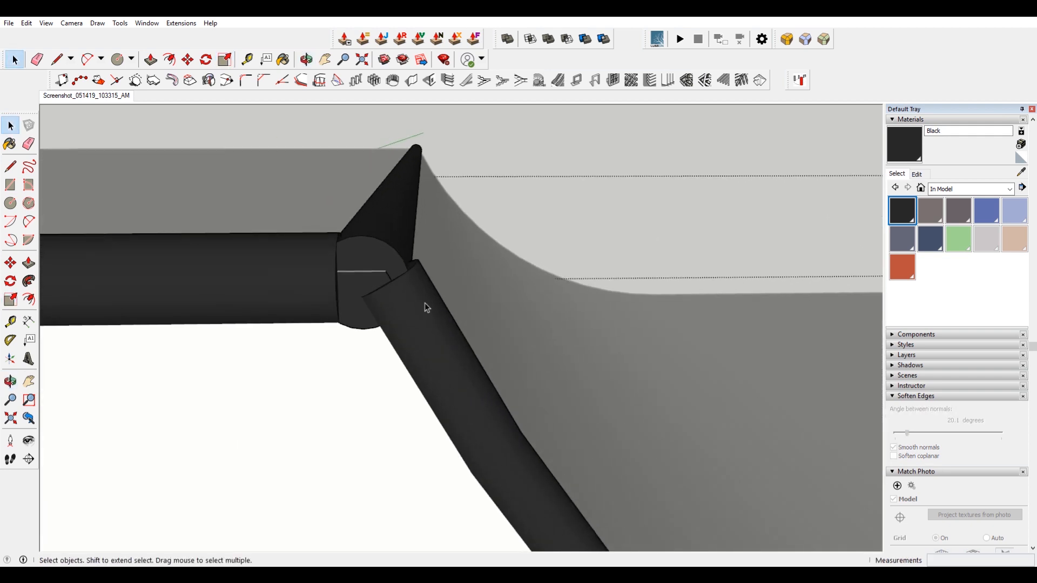
{"action": "double_click", "coordinate": [424, 302]}
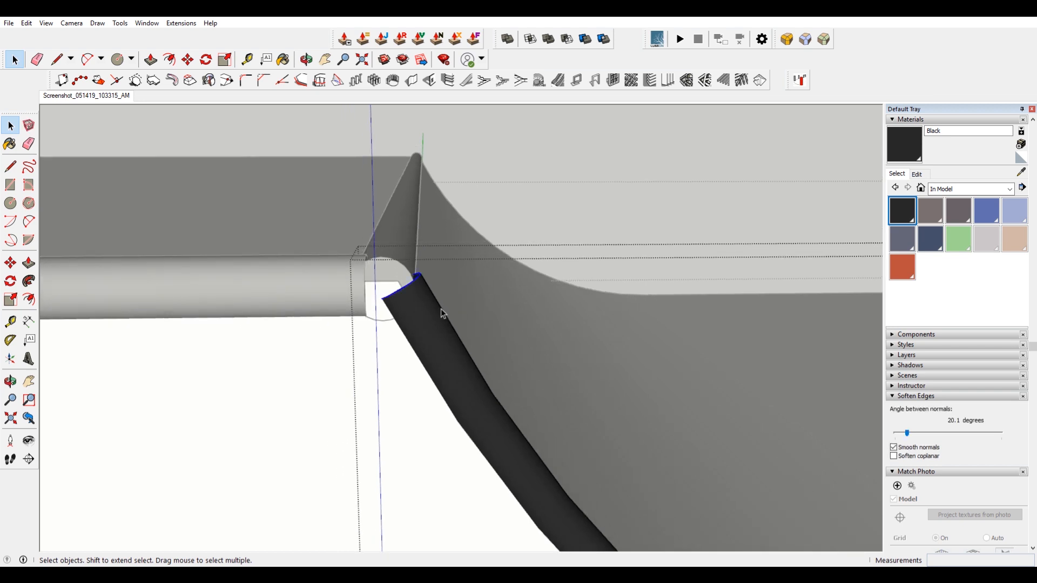
{"action": "scroll", "coordinate": [443, 313], "scroll_direction": "up", "scroll_amount": 2}
{"action": "key", "text": "m"}
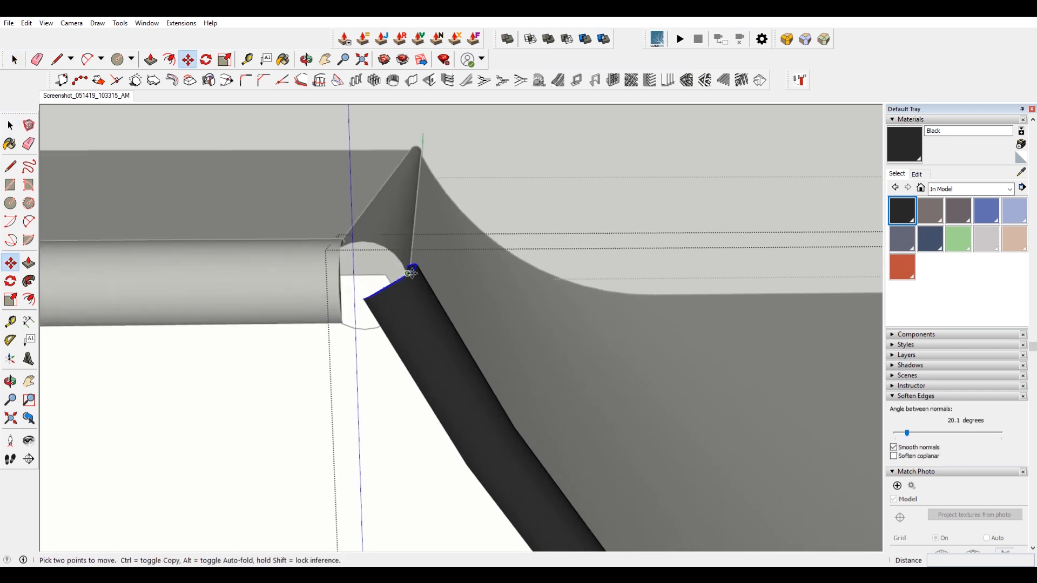
{"action": "key", "text": "ctrl"}
{"action": "left_click", "coordinate": [410, 274]}
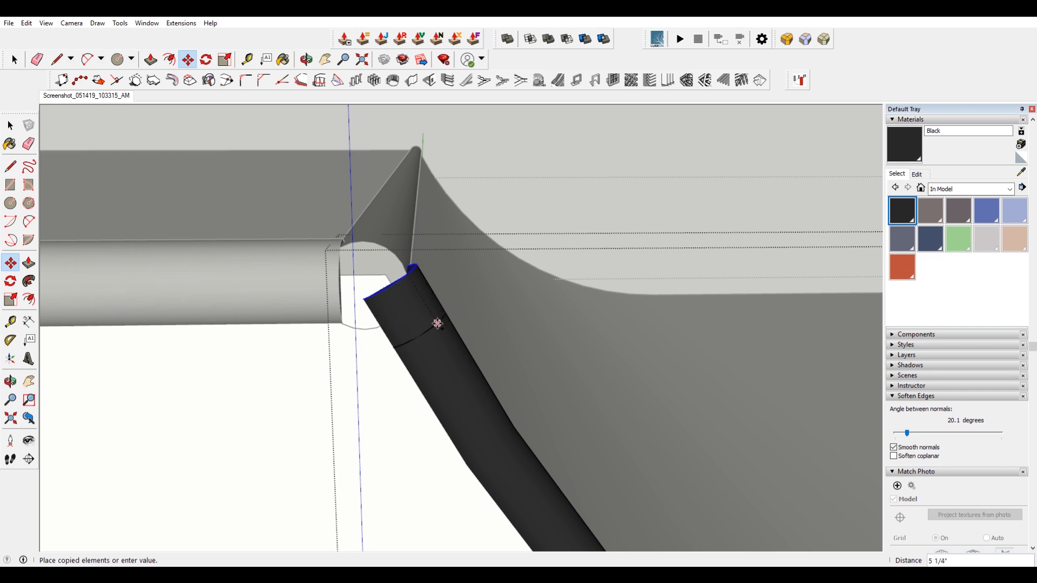
{"action": "key", "text": "space"}
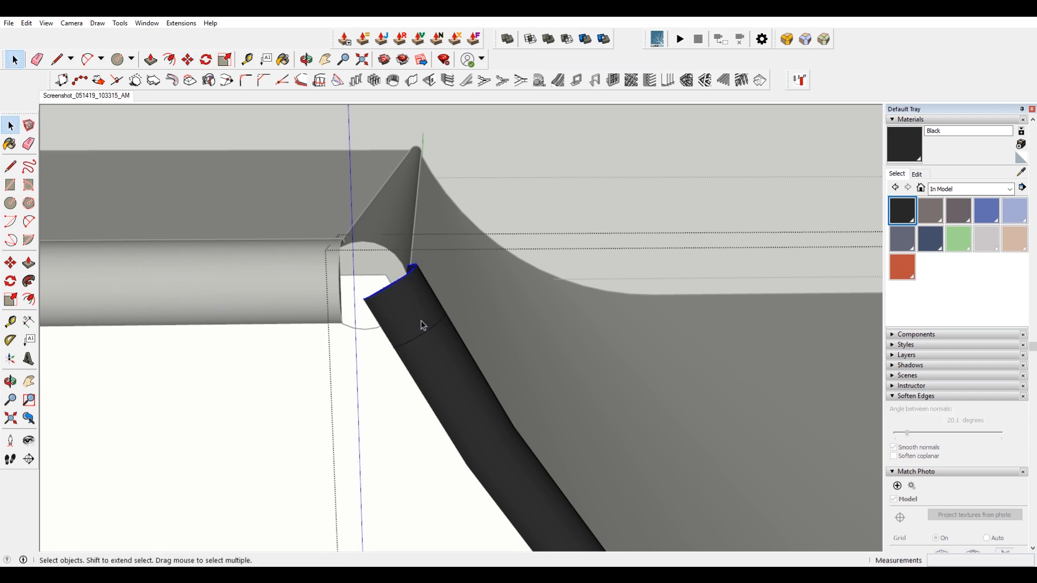
Draw a tangent two-point arc connecting the platform pipe's end to the angled quarter-pipe pipe's end.
{"action": "middle_click_drag", "start_coordinate": [400, 365], "coordinate": [286, 226]}
{"action": "key", "text": "a"}
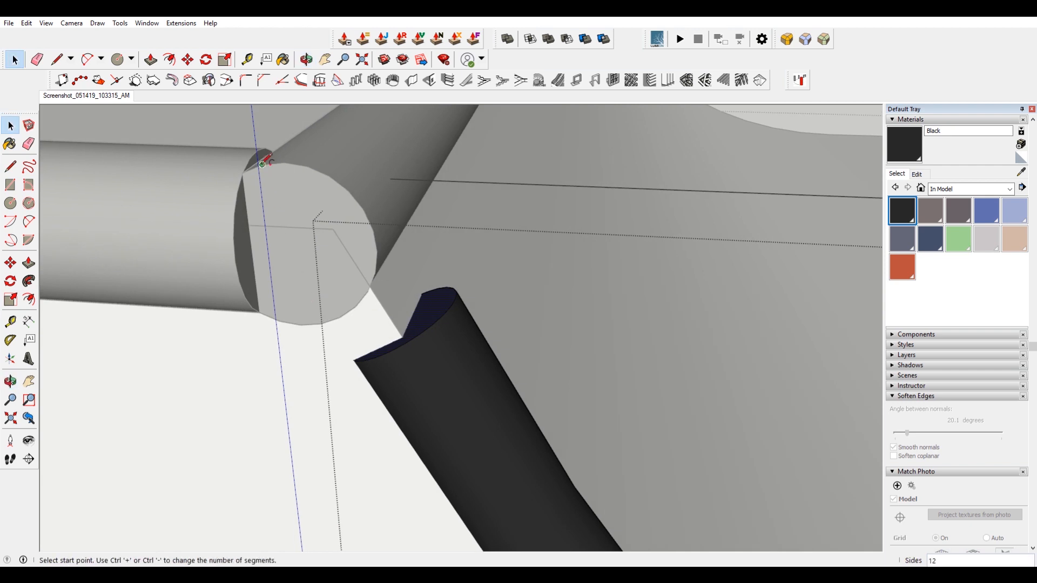
{"action": "middle_click_drag", "start_coordinate": [264, 153], "coordinate": [317, 393]}
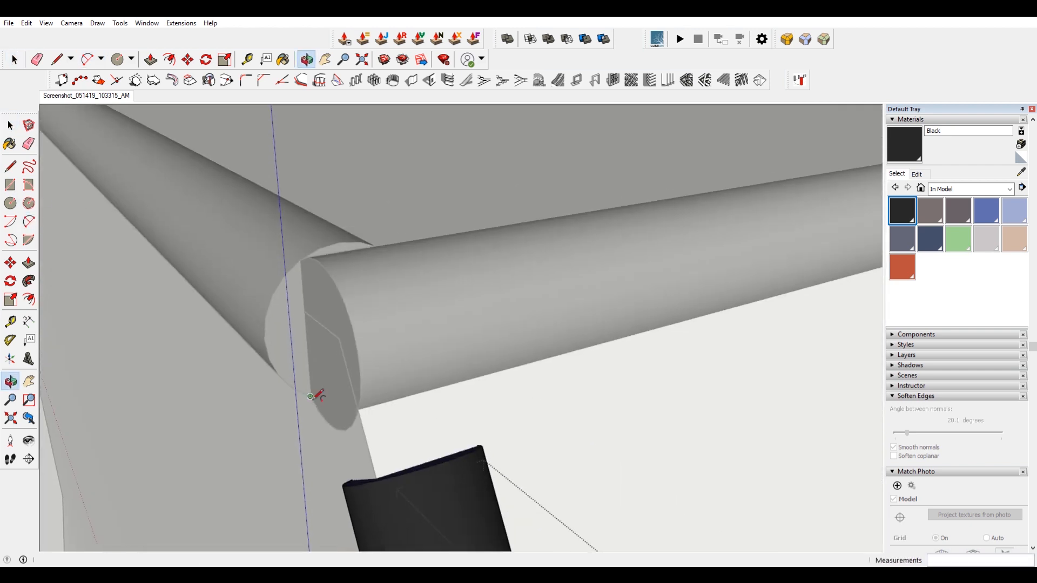
{"action": "left_click", "coordinate": [346, 242]}
{"action": "middle_click_drag", "start_coordinate": [354, 238], "coordinate": [551, 308]}
{"action": "middle_click_drag", "start_coordinate": [451, 443], "coordinate": [652, 410]}
{"action": "left_click", "coordinate": [606, 409]}
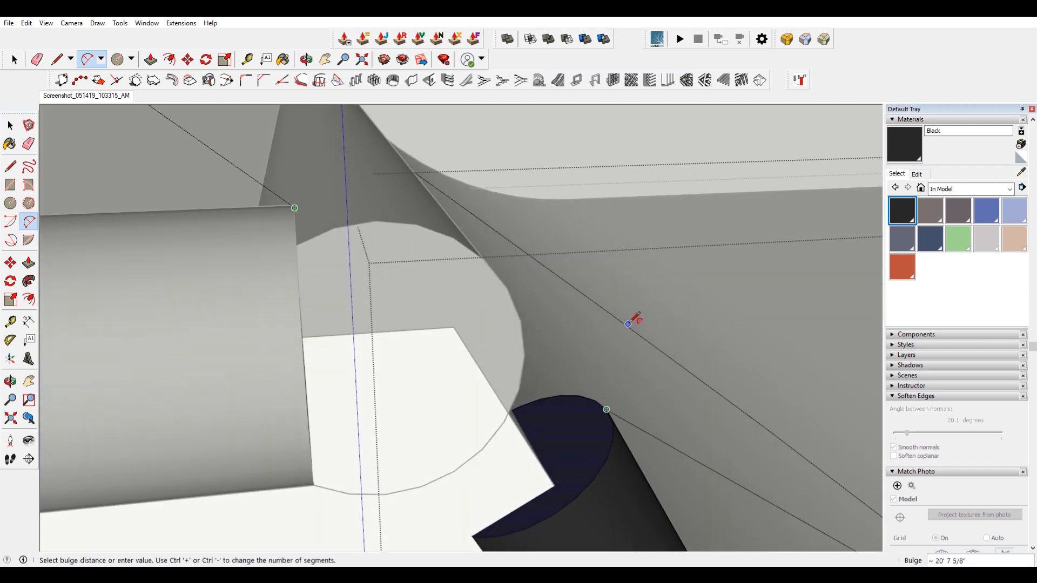
{"action": "middle_click_drag", "start_coordinate": [579, 335], "coordinate": [465, 345]}
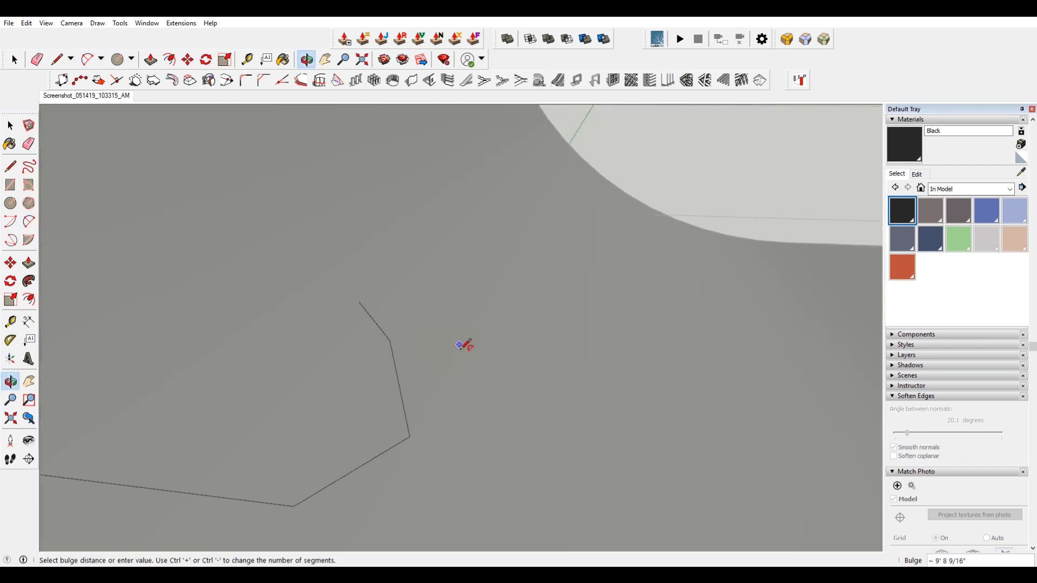
{"action": "scroll", "coordinate": [465, 345], "scroll_direction": "down", "scroll_amount": 5}
{"action": "middle_click_drag", "start_coordinate": [331, 352], "coordinate": [411, 362], "text": "shift"}
{"action": "scroll", "coordinate": [317, 332], "scroll_direction": "up", "scroll_amount": 3}
{"action": "scroll", "coordinate": [317, 332], "scroll_direction": "up", "scroll_amount": 1}
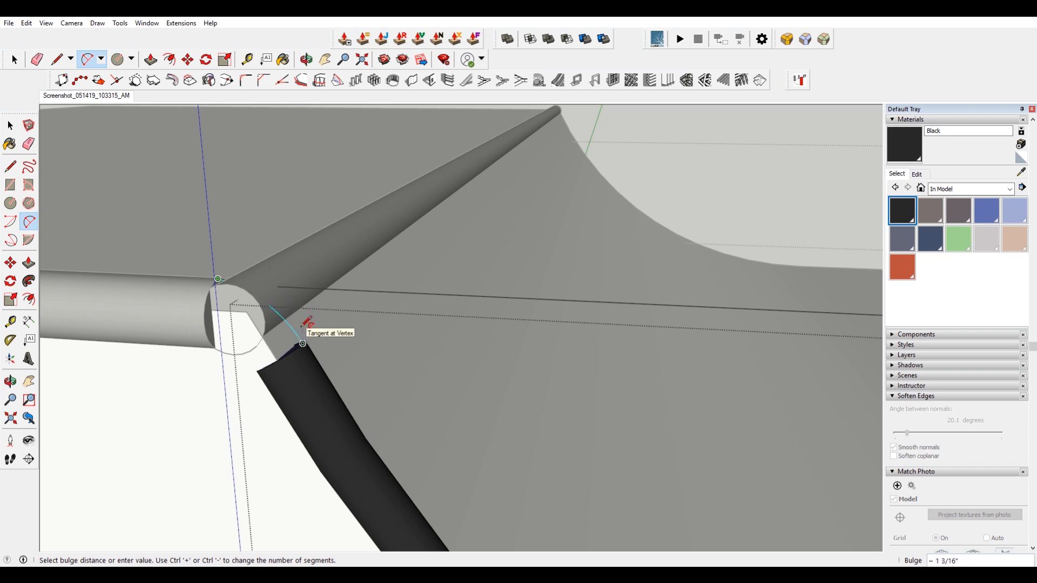
{"action": "middle_click_drag", "start_coordinate": [303, 344], "coordinate": [326, 383]}
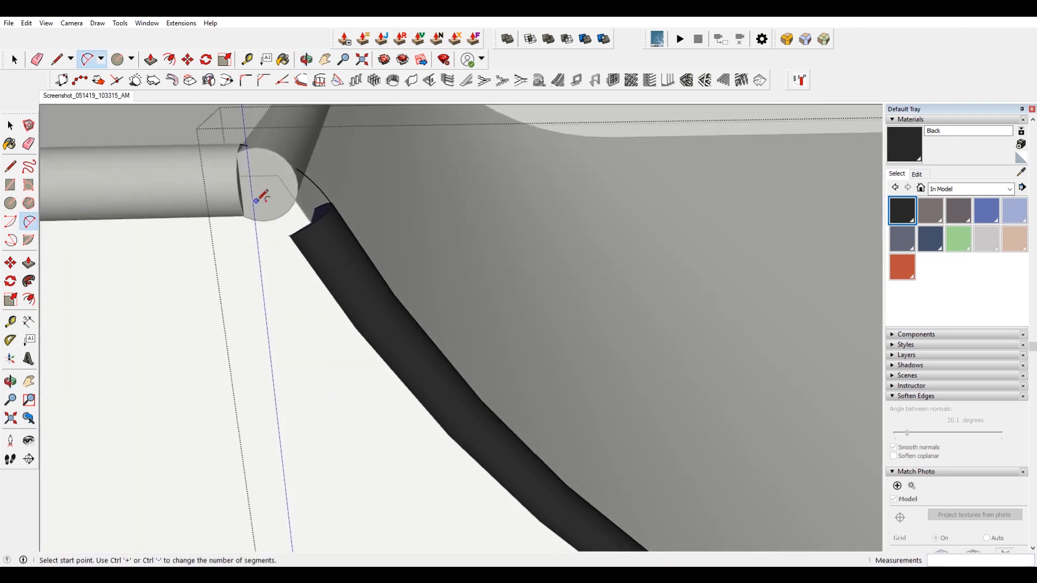
{"action": "scroll", "coordinate": [259, 198], "scroll_direction": "up", "scroll_amount": 1}
Sweep the angled pipe's end face along the new arc with Follow Me.
{"action": "key", "text": "space"}
{"action": "left_click", "coordinate": [341, 191]}
{"action": "left_click", "coordinate": [29, 281]}
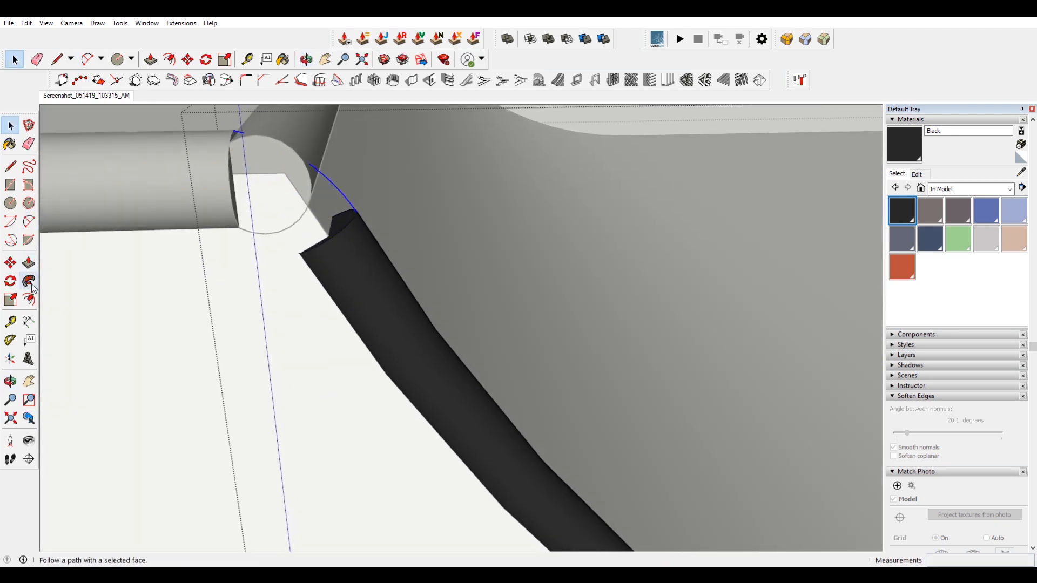
{"action": "left_click", "coordinate": [30, 284]}
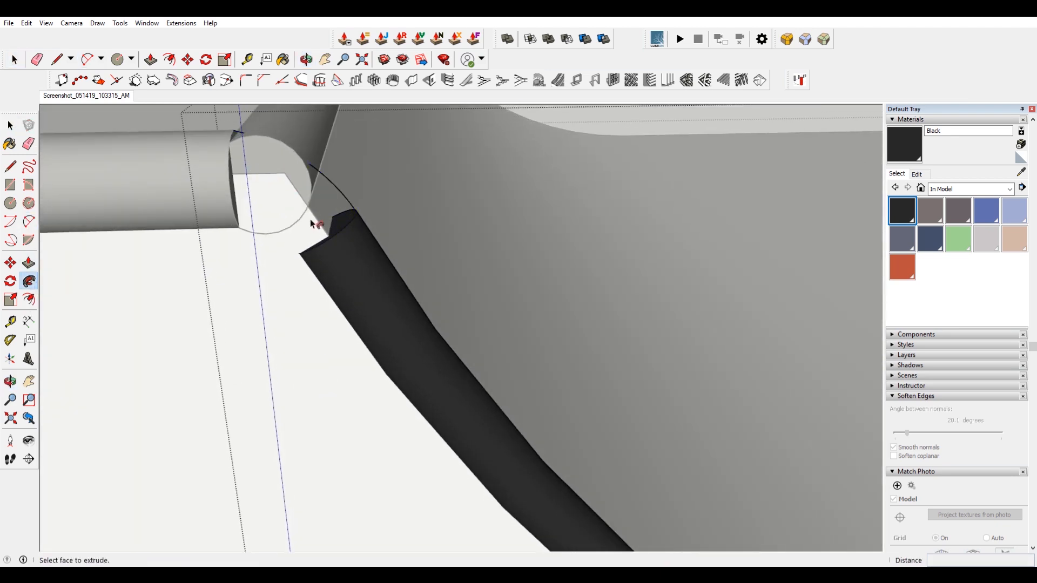
{"action": "left_click", "coordinate": [346, 227]}
{"action": "key", "text": "space"}
Try to scale the swept joint section, then undo the scale and the sweep.
{"action": "middle_click_drag", "start_coordinate": [246, 231], "coordinate": [246, 252], "text": "shift"}
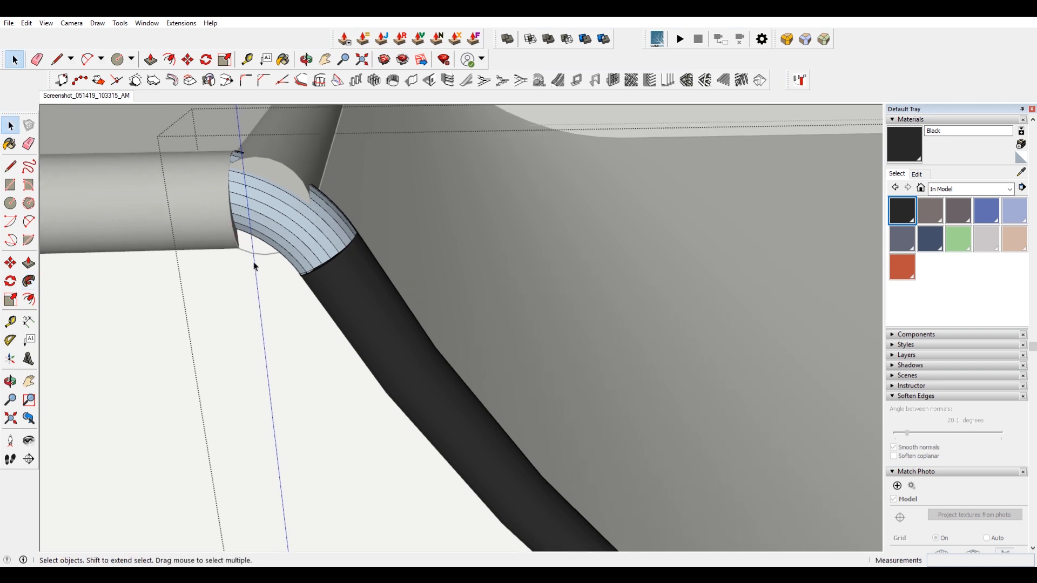
{"action": "left_click_drag", "start_coordinate": [198, 132], "coordinate": [254, 237]}
{"action": "scroll", "coordinate": [212, 232], "scroll_direction": "up", "scroll_amount": 2}
{"action": "key", "text": "s"}
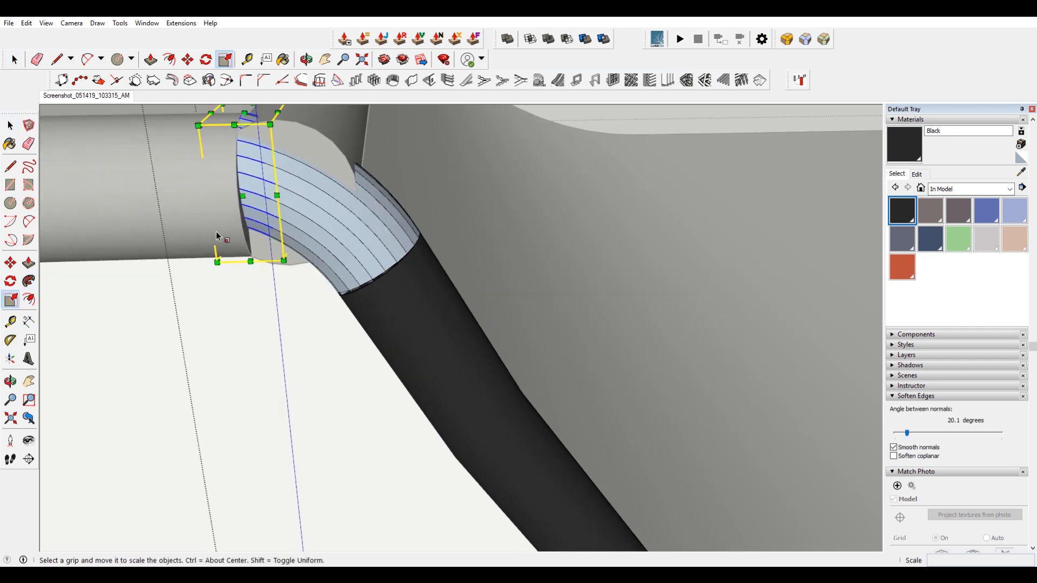
{"action": "left_click_drag", "start_coordinate": [259, 242], "coordinate": [292, 265]}
{"action": "key", "text": "ctrl+z"}
{"action": "key", "text": "ctrl+z"}
{"action": "key", "text": "space"}
Open the platform pipe's group and select the circular edge at its end.
{"action": "left_click", "coordinate": [245, 189]}
{"action": "double_click", "coordinate": [243, 199]}
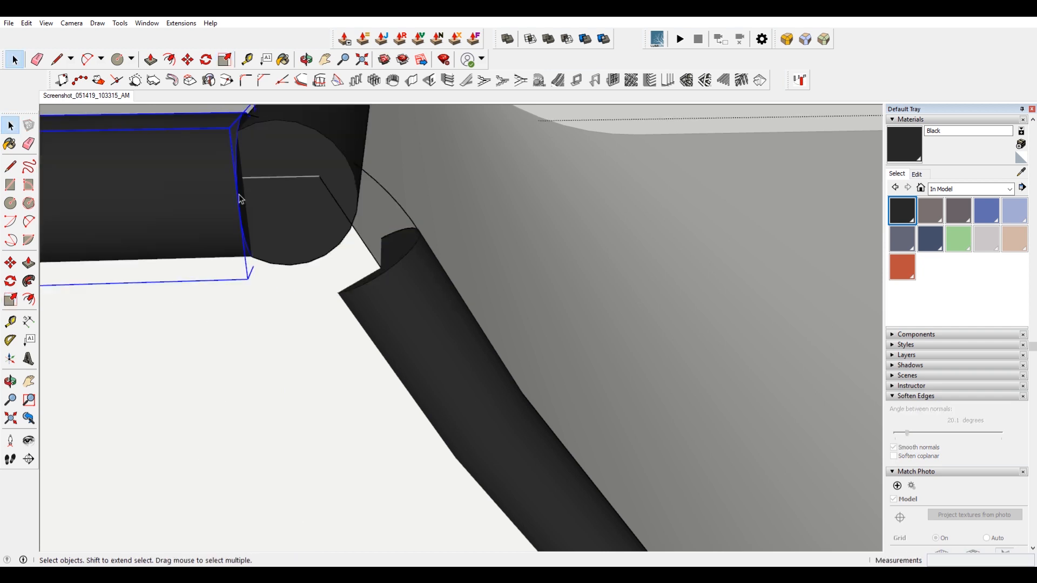
{"action": "key", "text": "Escape"}
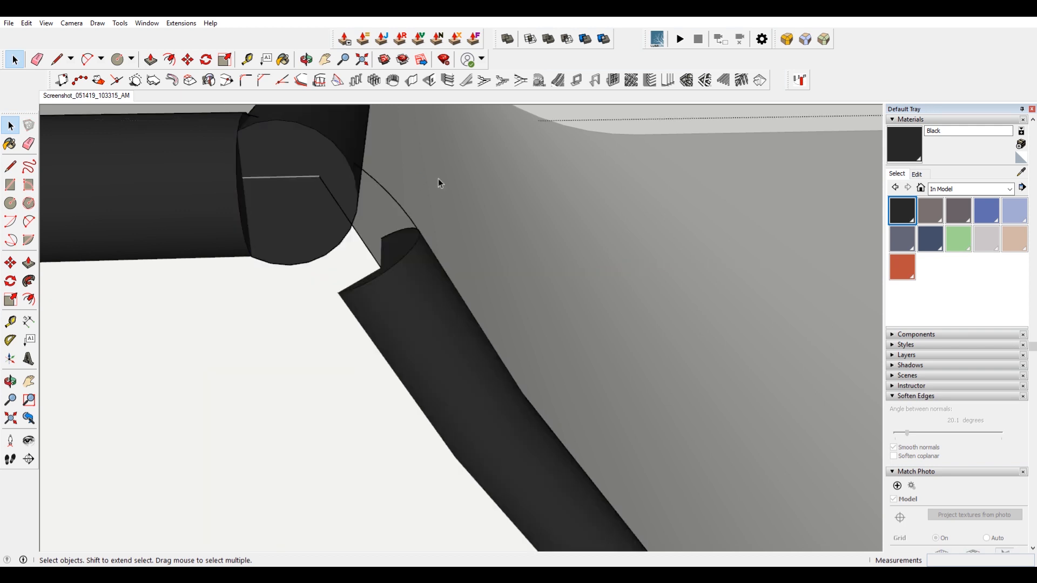
{"action": "left_click", "coordinate": [391, 256]}
{"action": "double_click", "coordinate": [390, 253]}
{"action": "left_click", "coordinate": [27, 23]}
{"action": "left_click", "coordinate": [66, 97]}
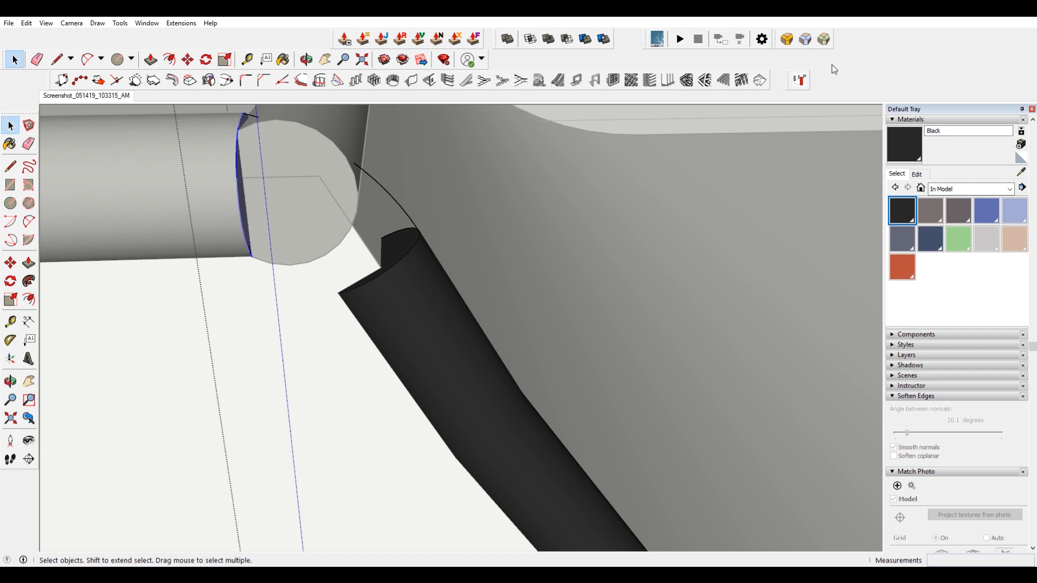
Display the Curviloft toolbar and dock it beside the top toolbars.
{"action": "right_click", "coordinate": [846, 77]}
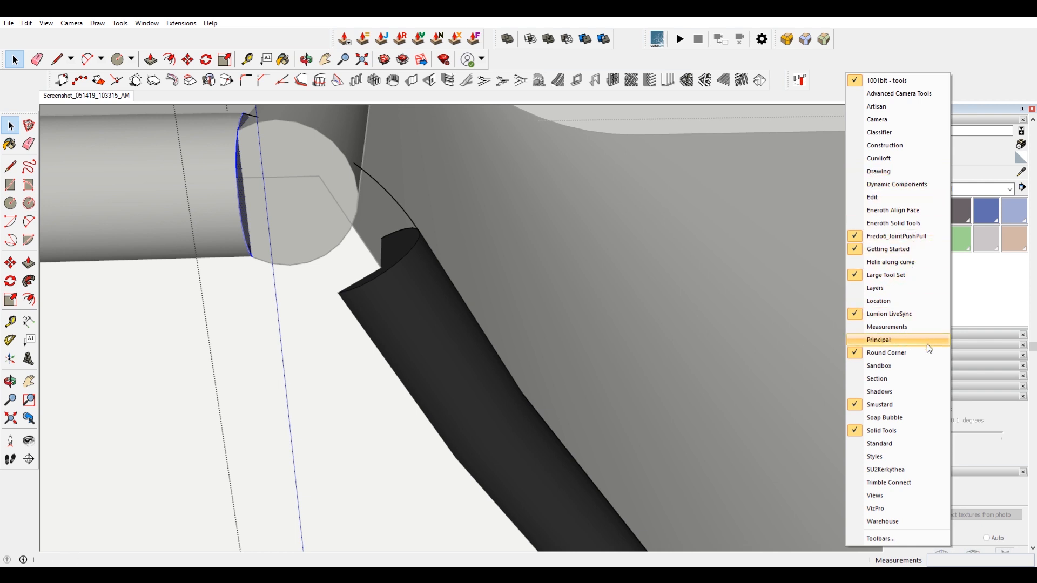
{"action": "left_click", "coordinate": [8, 23]}
{"action": "left_click", "coordinate": [38, 74]}
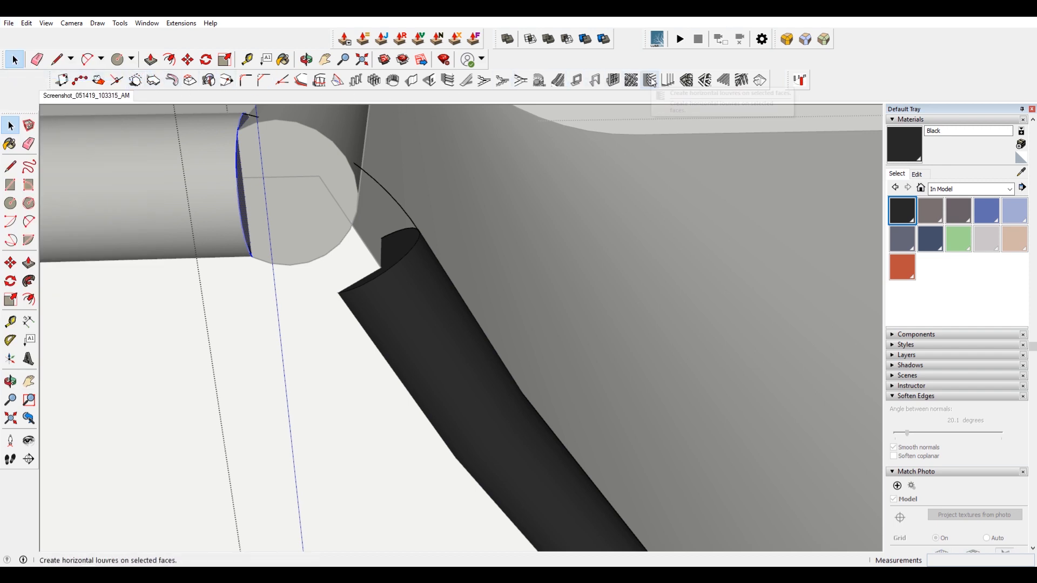
{"action": "left_click", "coordinate": [148, 24]}
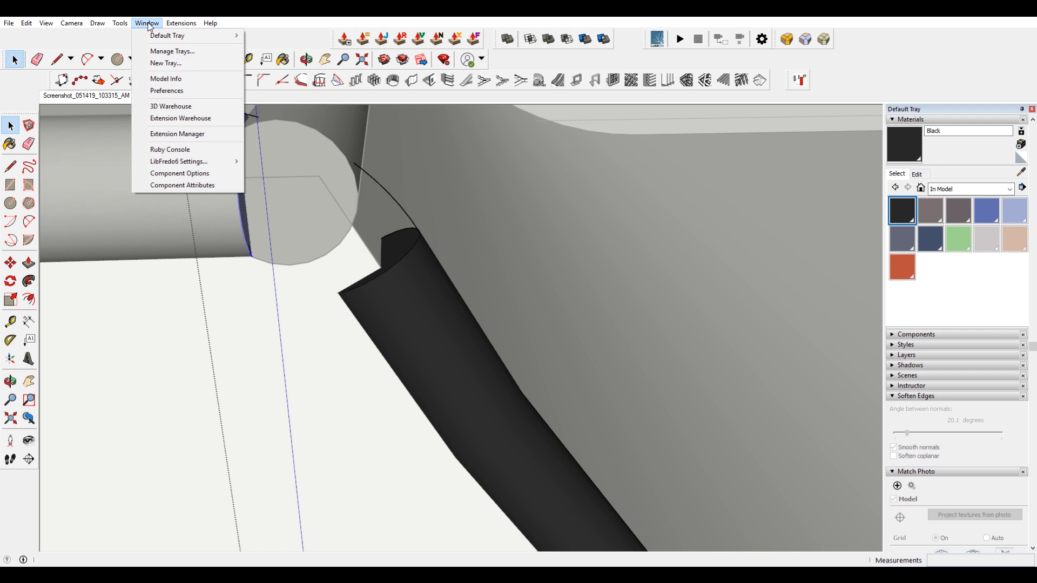
{"action": "mouse_move", "coordinate": [118, 27]}
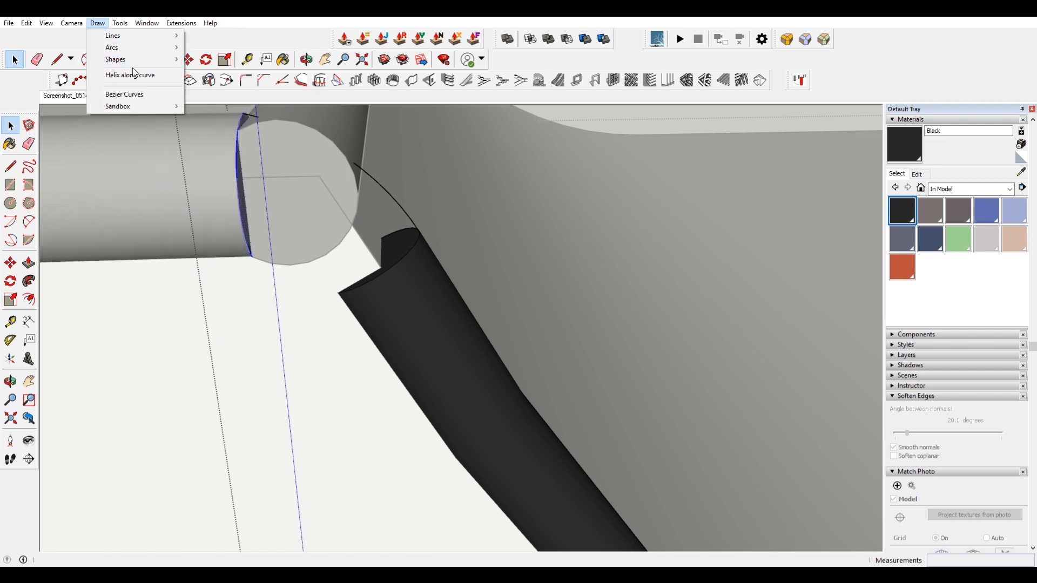
{"action": "right_click", "coordinate": [594, 52]}
{"action": "left_click", "coordinate": [650, 141]}
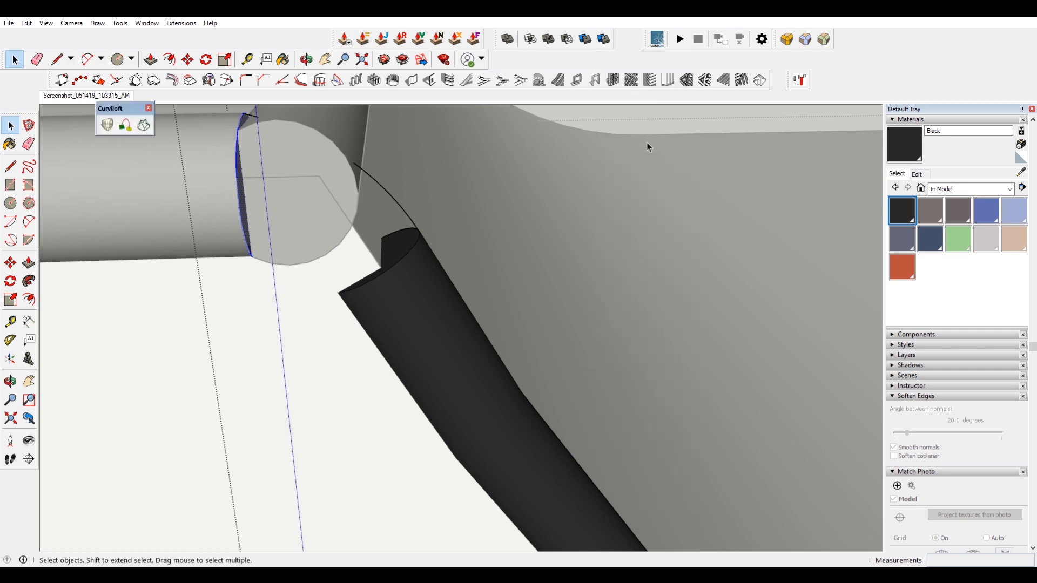
{"action": "left_click_drag", "start_coordinate": [114, 108], "coordinate": [881, 83]}
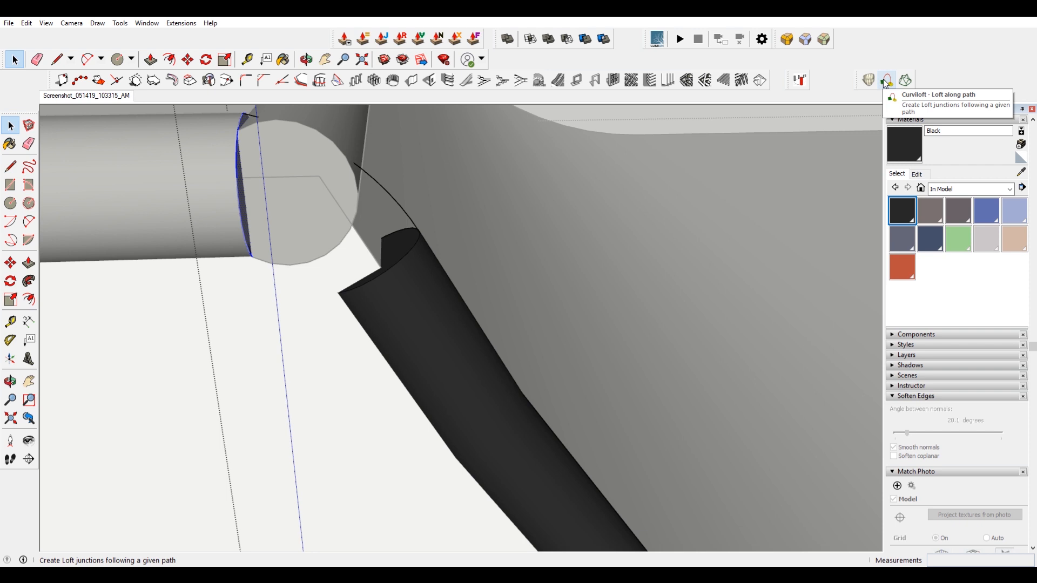
Start Curviloft's Loft along Path with the end circle selected, then cancel it.
{"action": "left_click", "coordinate": [886, 83]}
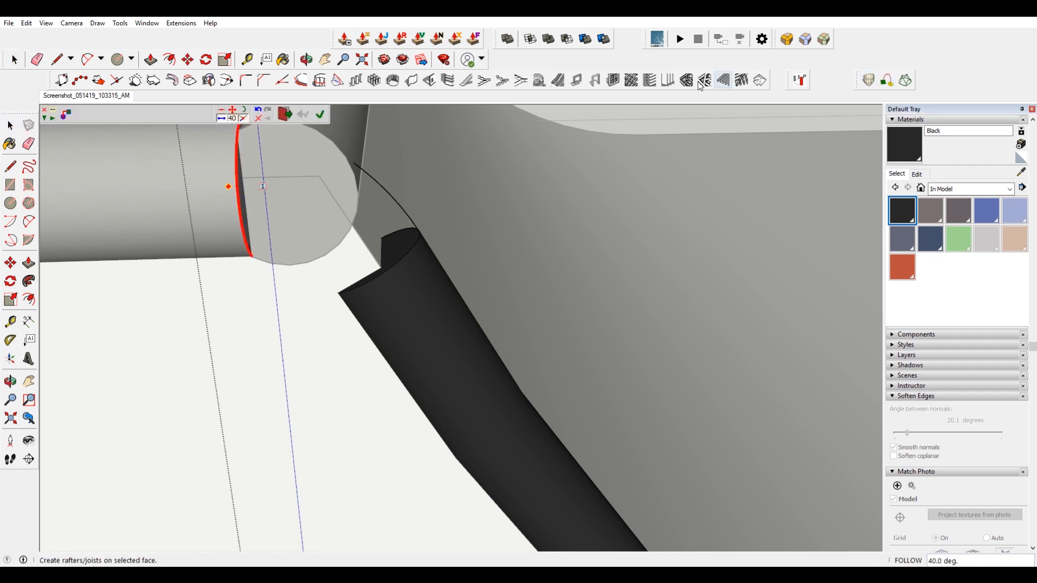
{"action": "key", "text": "Return"}
{"action": "key", "text": "space"}
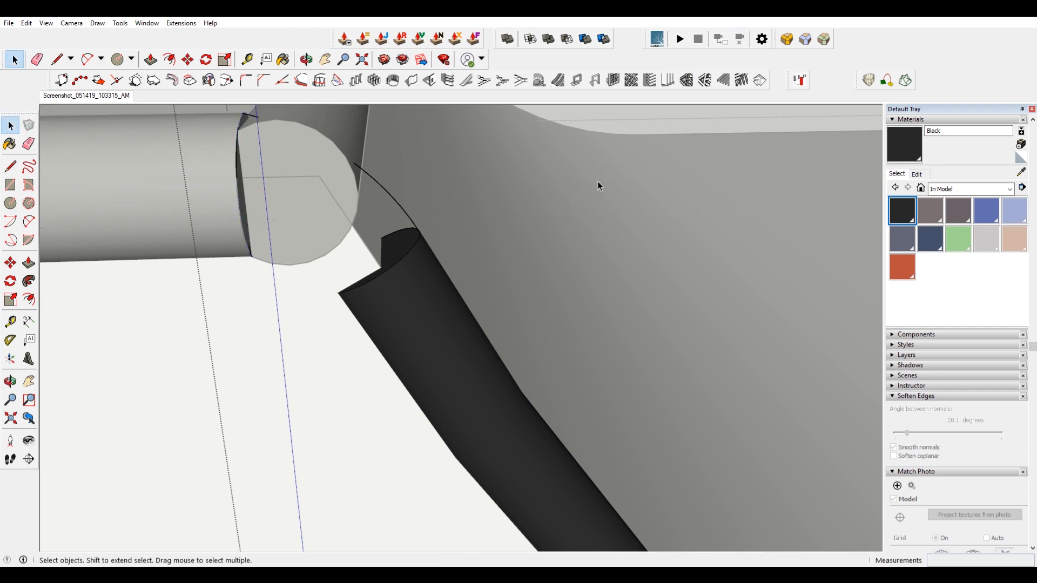
Loft the two end circles along the curved arc with Curviloft's Loft along Path to form the corner bend.
{"action": "left_click", "coordinate": [886, 81]}
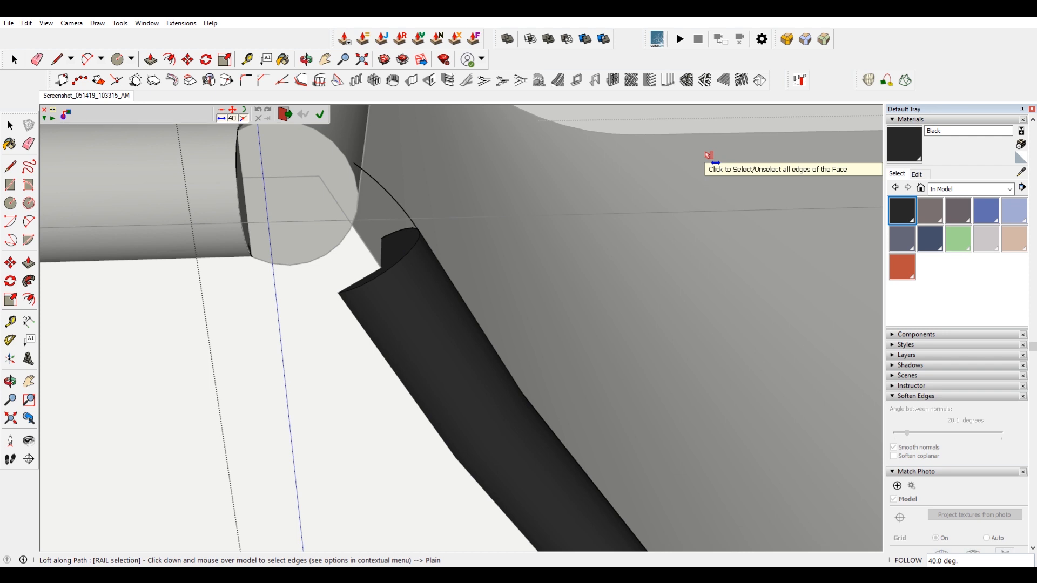
{"action": "middle_click_drag", "start_coordinate": [397, 199], "coordinate": [511, 222]}
{"action": "left_click", "coordinate": [511, 222]}
{"action": "left_click", "coordinate": [513, 273]}
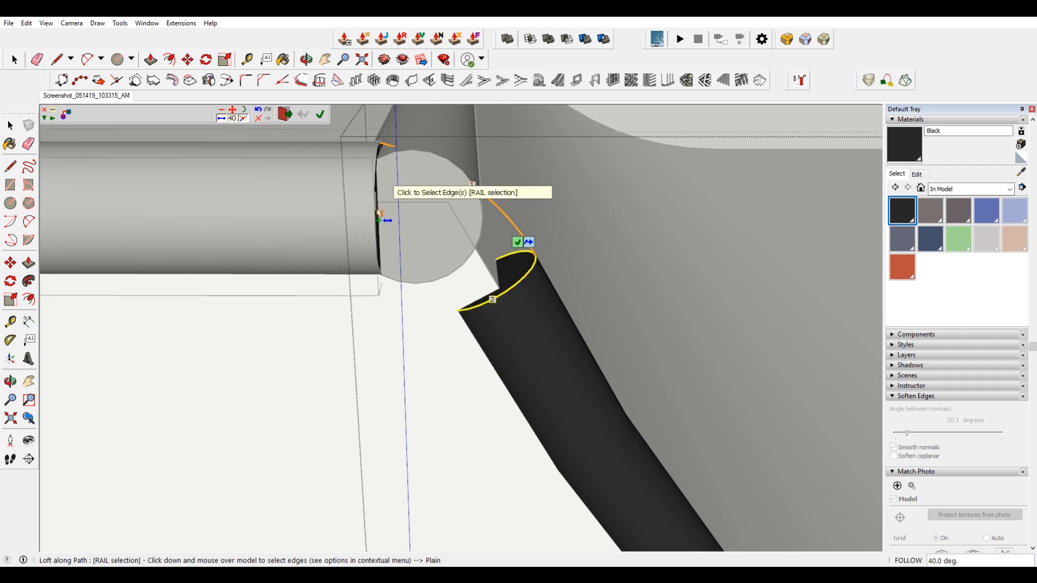
{"action": "left_click", "coordinate": [380, 214]}
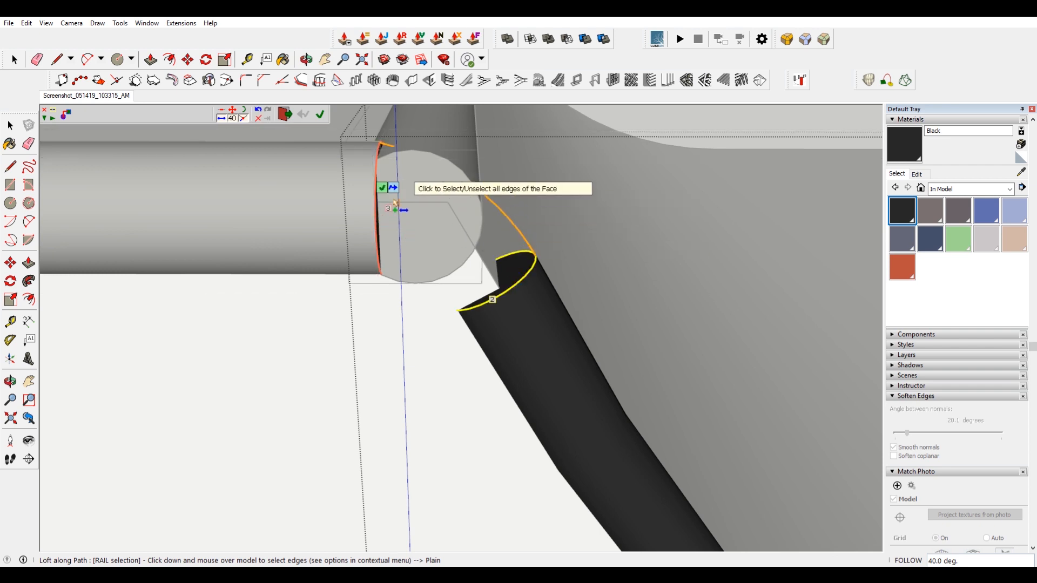
{"action": "left_click", "coordinate": [382, 188]}
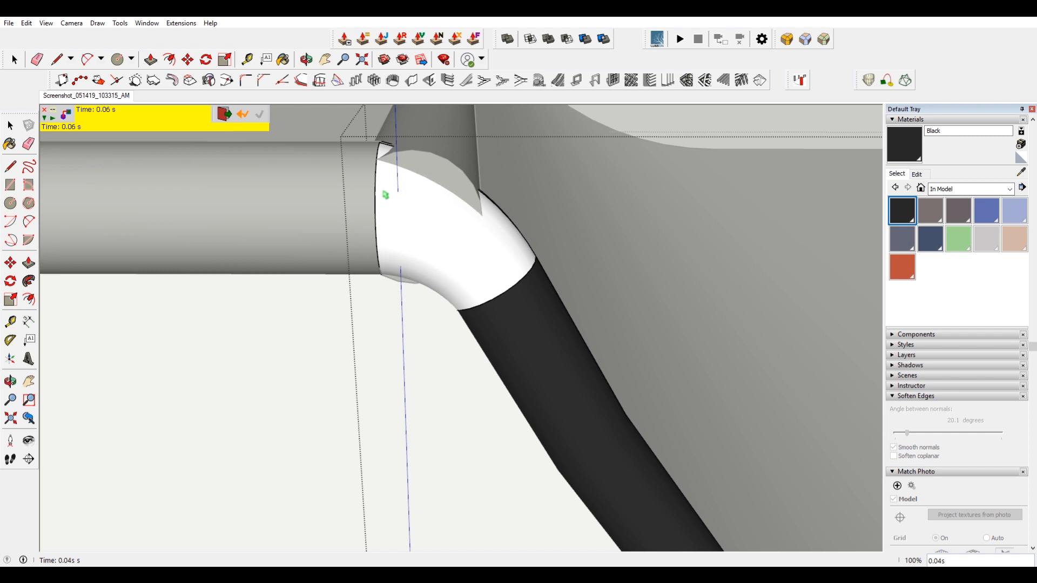
{"action": "left_click", "coordinate": [225, 115]}
Open the lofted bend, select all its faces and paint them with the Black material.
{"action": "left_click", "coordinate": [467, 236]}
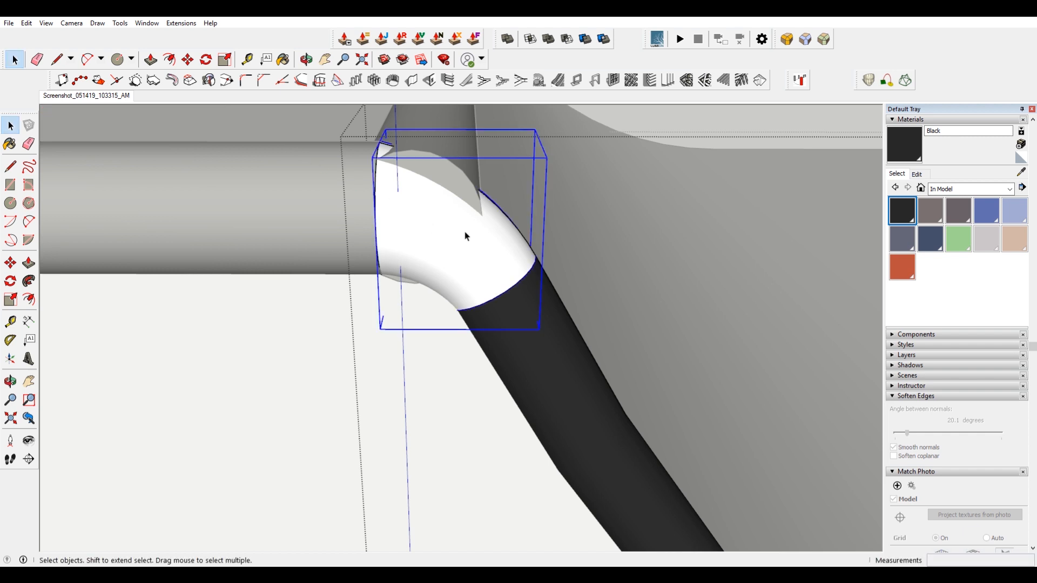
{"action": "double_click", "coordinate": [467, 236]}
{"action": "key", "text": "ctrl+a"}
{"action": "key", "text": "b"}
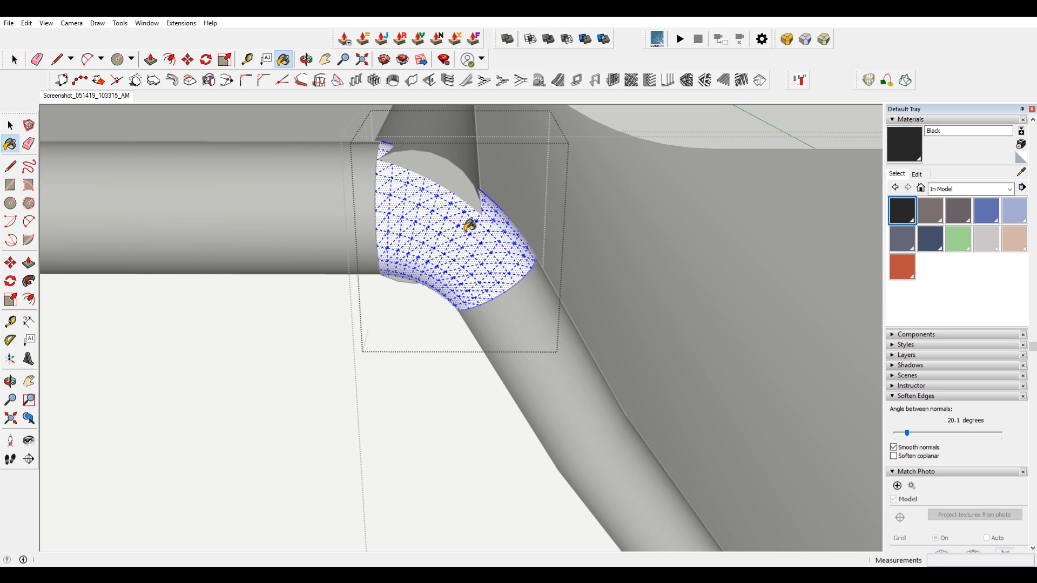
{"action": "left_click", "coordinate": [470, 225]}
{"action": "key", "text": "space"}
{"action": "left_click", "coordinate": [565, 217]}
{"action": "left_click", "coordinate": [452, 247]}
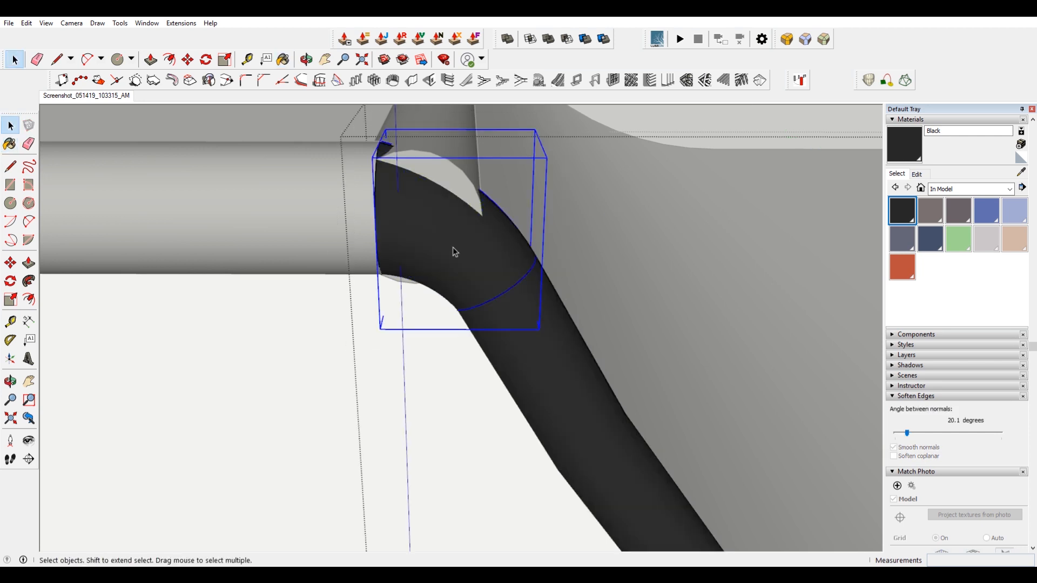
Copy the bend with the Move tool and place the copy at another pipe corner.
{"action": "key", "text": "m"}
{"action": "scroll", "coordinate": [452, 248], "scroll_direction": "down", "scroll_amount": 5}
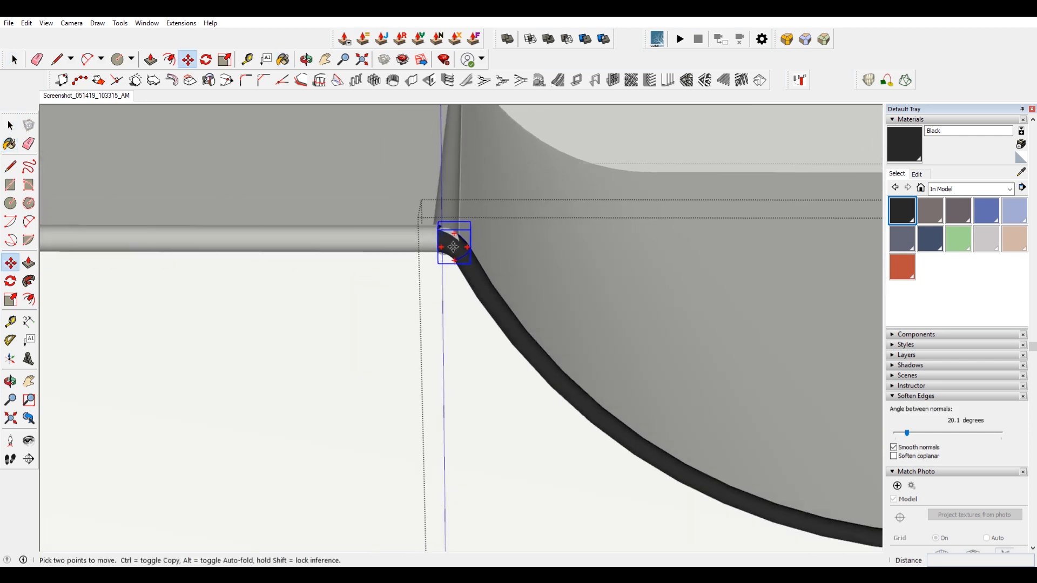
{"action": "key", "text": "ctrl"}
{"action": "left_click", "coordinate": [453, 247]}
{"action": "middle_click_drag", "start_coordinate": [453, 247], "coordinate": [497, 253]}
{"action": "left_click", "coordinate": [423, 267]}
Flip the copied bend along its group's red axis.
{"action": "scroll", "coordinate": [423, 266], "scroll_direction": "up", "scroll_amount": 2}
{"action": "key", "text": "space"}
{"action": "right_click", "coordinate": [426, 269]}
{"action": "mouse_move", "coordinate": [511, 417]}
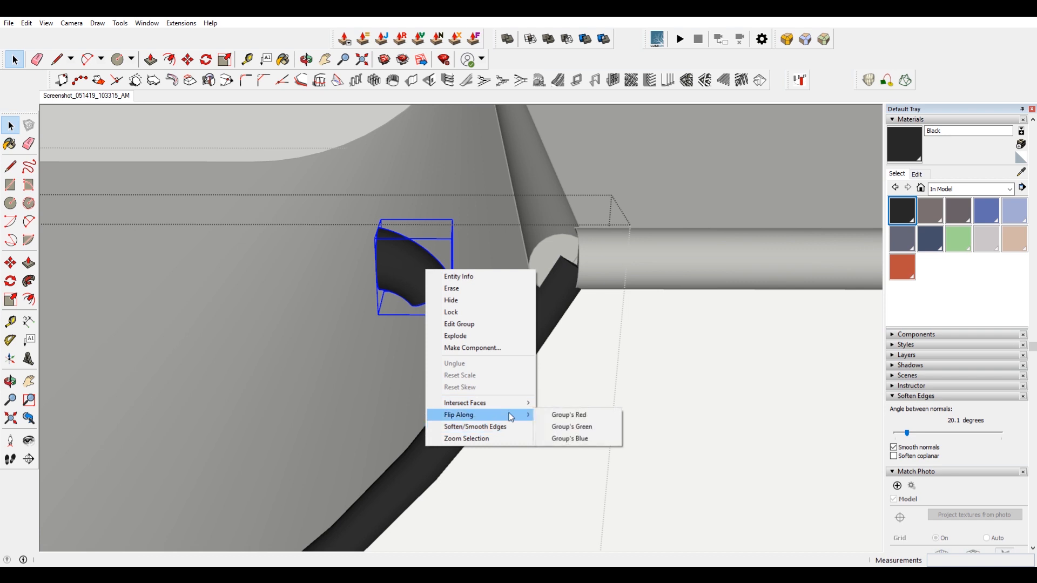
{"action": "left_click", "coordinate": [594, 415]}
Move the flipped bend onto the opposite corner where the platform and diagonal pipes meet.
{"action": "scroll", "coordinate": [434, 261], "scroll_direction": "up", "scroll_amount": 2}
{"action": "key", "text": "m"}
{"action": "scroll", "coordinate": [477, 261], "scroll_direction": "up", "scroll_amount": 3}
{"action": "middle_click_drag", "start_coordinate": [477, 261], "coordinate": [304, 329]}
{"action": "left_click", "coordinate": [279, 326]}
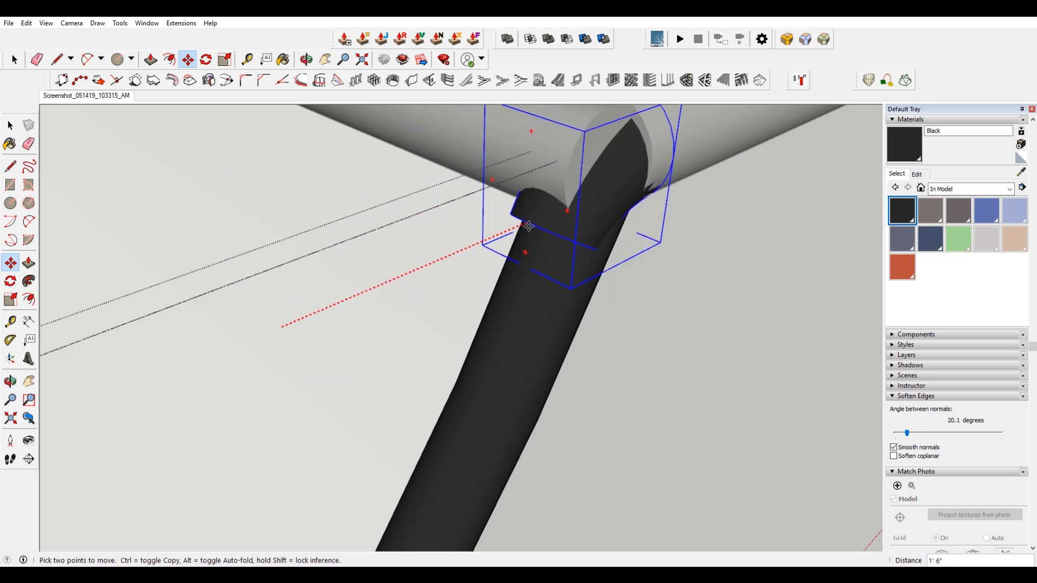
{"action": "left_click", "coordinate": [543, 215]}
{"action": "middle_click_drag", "start_coordinate": [650, 249], "coordinate": [438, 189]}
{"action": "key", "text": "space"}
{"action": "left_click", "coordinate": [750, 201]}
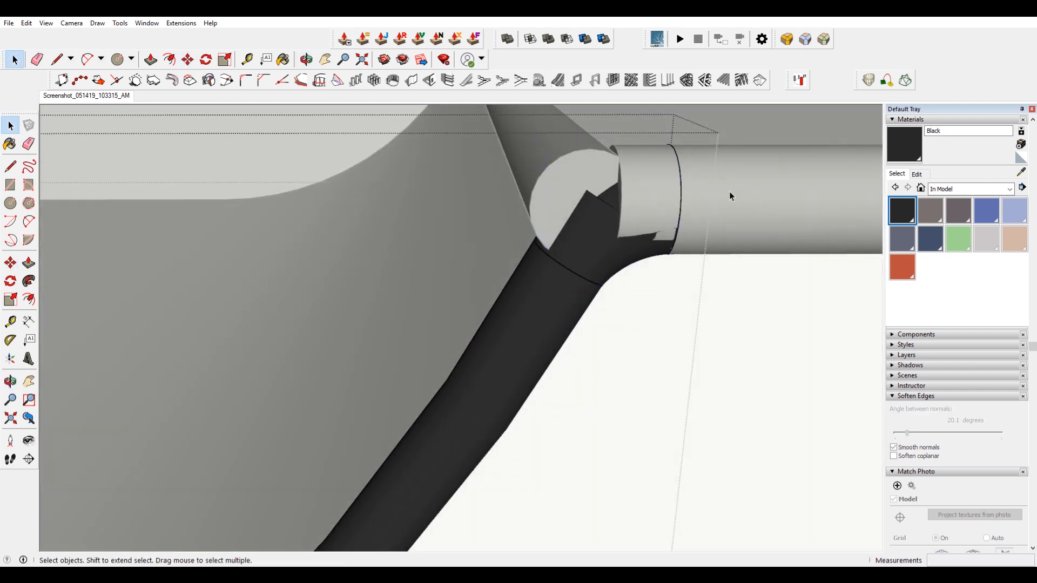
Open the platform pipe's group and push its end back to meet the copied bend.
{"action": "left_click", "coordinate": [714, 174]}
{"action": "scroll", "coordinate": [627, 181], "scroll_direction": "up", "scroll_amount": 3}
{"action": "double_click", "coordinate": [616, 186]}
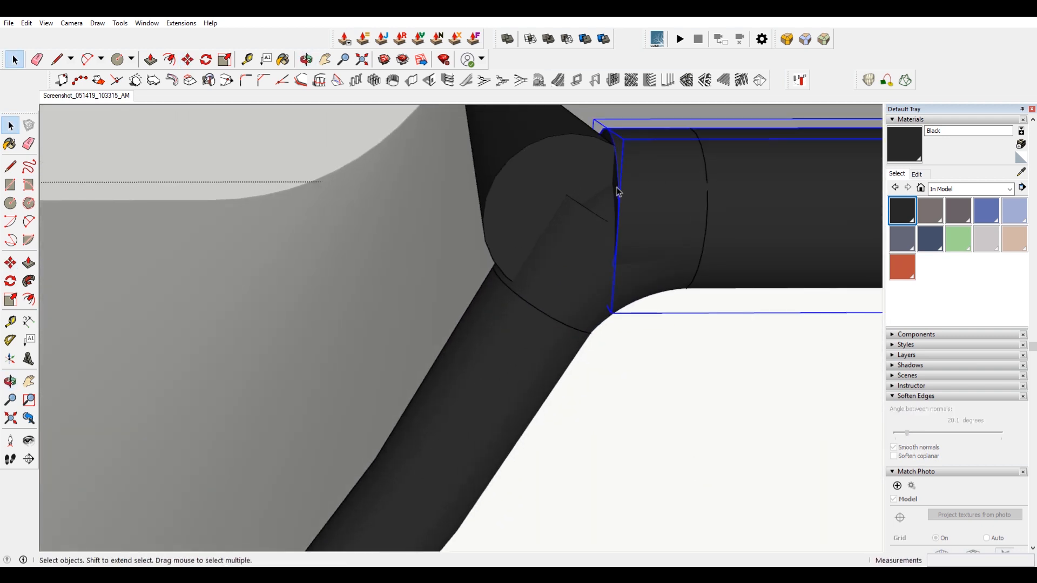
{"action": "key", "text": "p"}
{"action": "left_click_drag", "start_coordinate": [618, 191], "coordinate": [706, 201]}
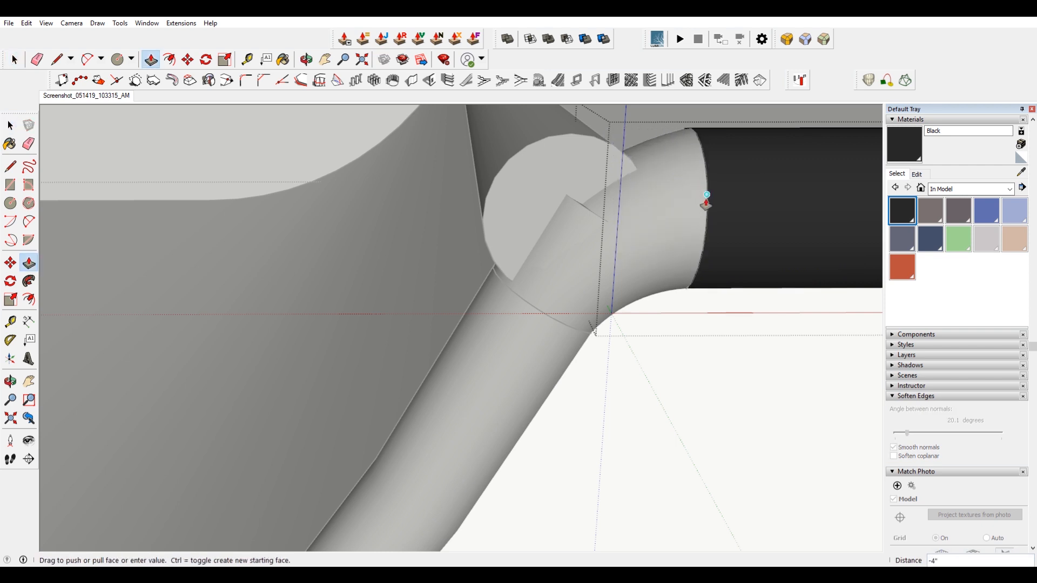
{"action": "left_click", "coordinate": [704, 245]}
{"action": "key", "text": "space"}
{"action": "left_click", "coordinate": [448, 172]}
Open the diagonal pipe's group and push its end back to the bend's edge.
{"action": "scroll", "coordinate": [500, 197], "scroll_direction": "down", "scroll_amount": 3}
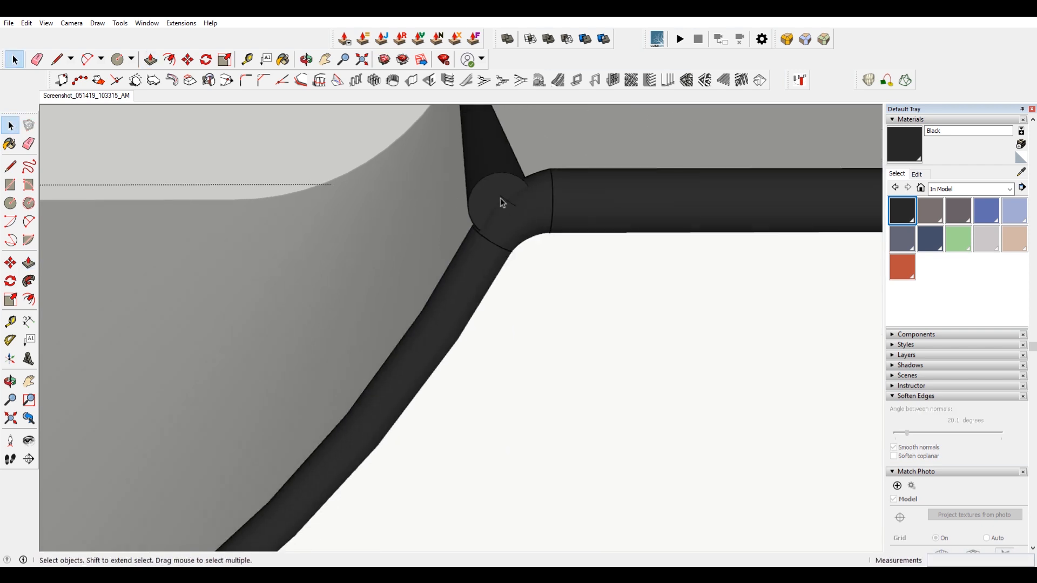
{"action": "scroll", "coordinate": [504, 206], "scroll_direction": "up", "scroll_amount": 3}
{"action": "left_click", "coordinate": [509, 204]}
{"action": "scroll", "coordinate": [509, 200], "scroll_direction": "up", "scroll_amount": 3}
{"action": "double_click", "coordinate": [487, 222]}
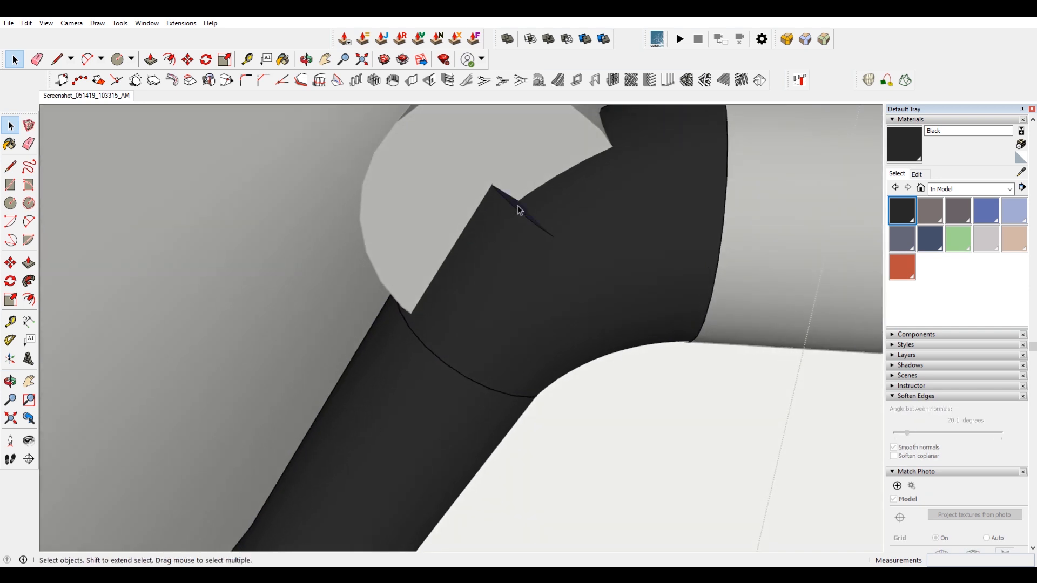
{"action": "key", "text": "p"}
{"action": "left_click", "coordinate": [518, 210]}
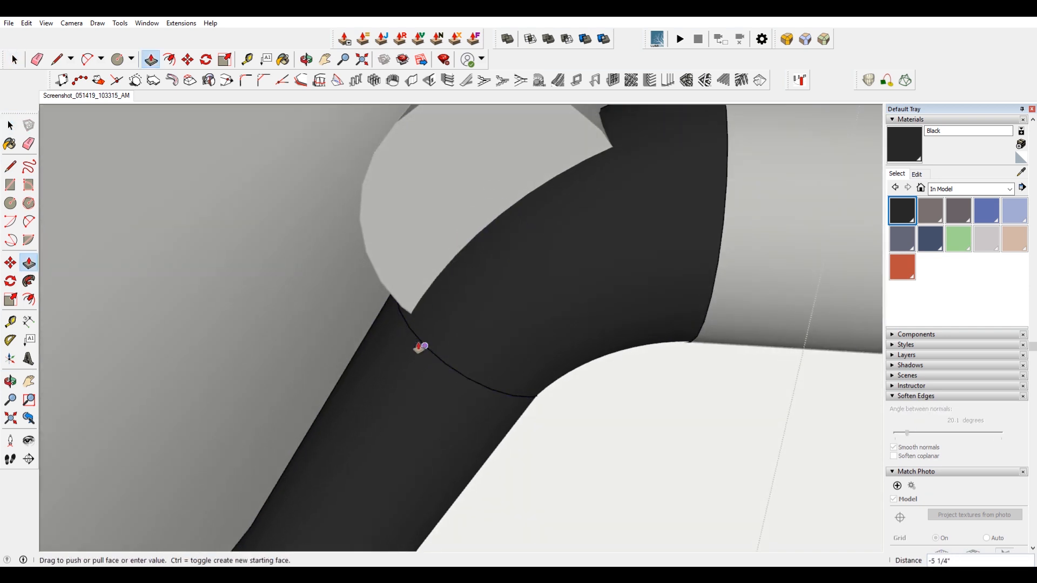
{"action": "left_click", "coordinate": [420, 350]}
{"action": "scroll", "coordinate": [419, 350], "scroll_direction": "down", "scroll_amount": 3}
{"action": "key", "text": "space"}
{"action": "left_click", "coordinate": [325, 240]}
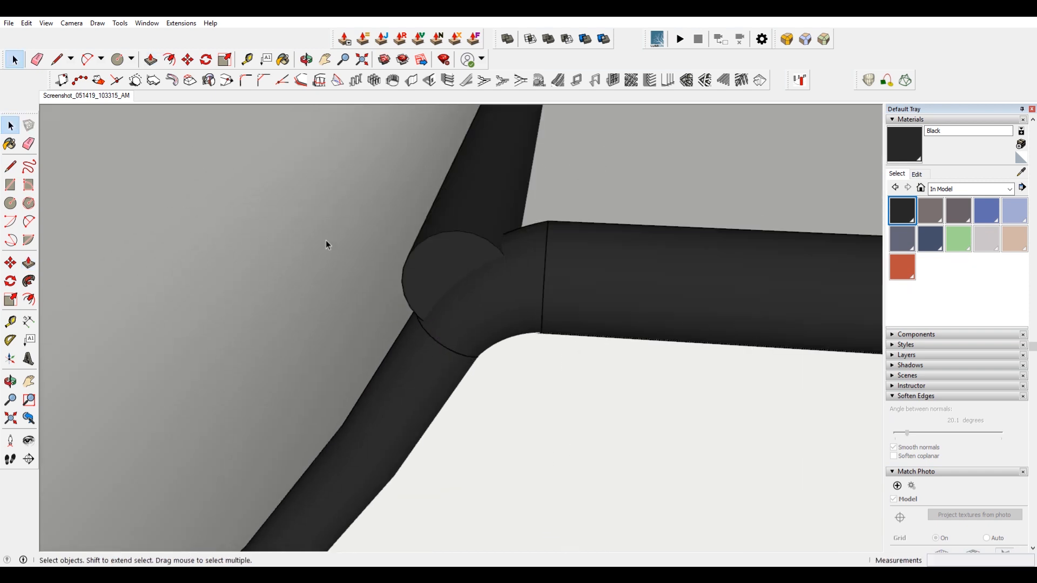
Open the adjoining deck pipe's group and push its end back until it meets the bend.
{"action": "left_click", "coordinate": [432, 263]}
{"action": "middle_click_drag", "start_coordinate": [433, 262], "coordinate": [562, 275]}
{"action": "double_click", "coordinate": [426, 268]}
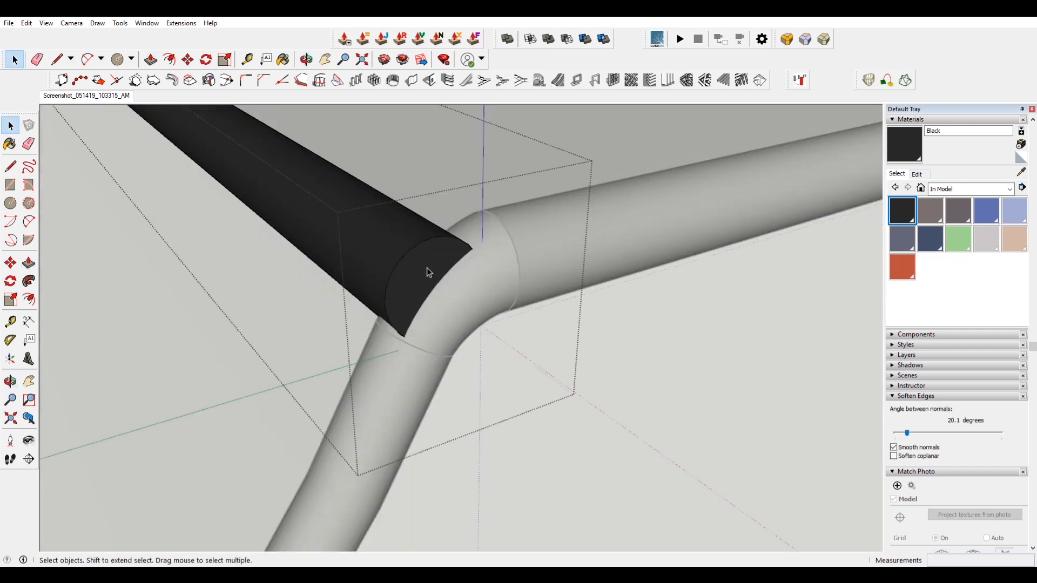
{"action": "key", "text": "p"}
{"action": "left_click", "coordinate": [422, 268]}
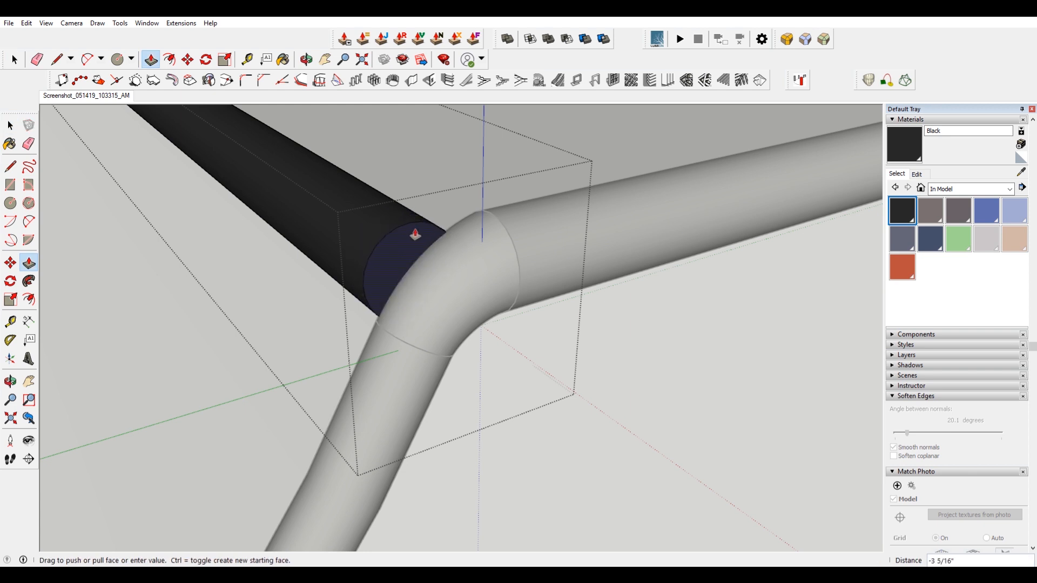
{"action": "left_click", "coordinate": [411, 234]}
{"action": "middle_click_drag", "start_coordinate": [412, 234], "coordinate": [680, 289]}
{"action": "scroll", "coordinate": [297, 280], "scroll_direction": "up", "scroll_amount": 3}
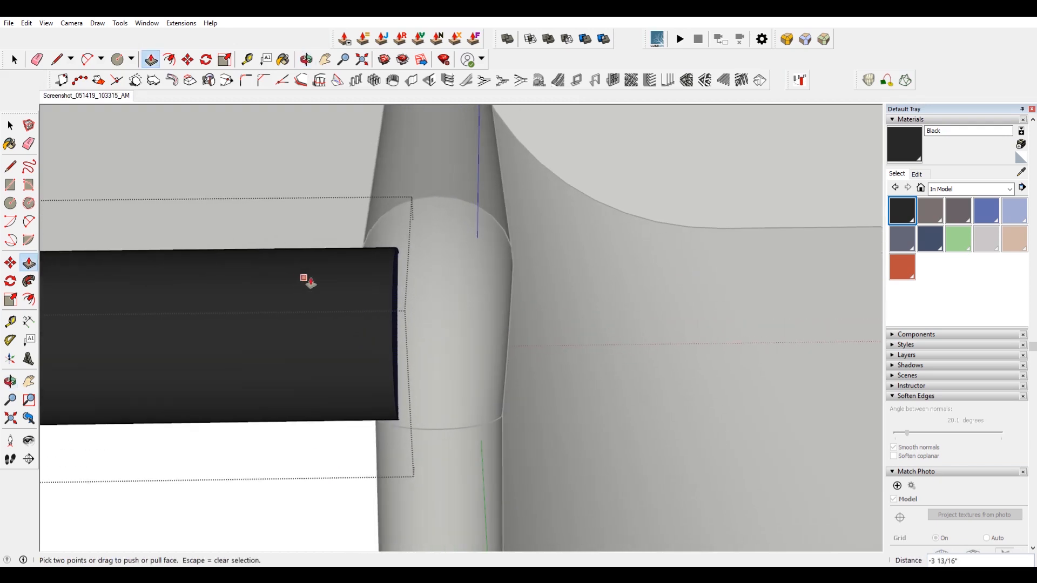
{"action": "left_click", "coordinate": [400, 294]}
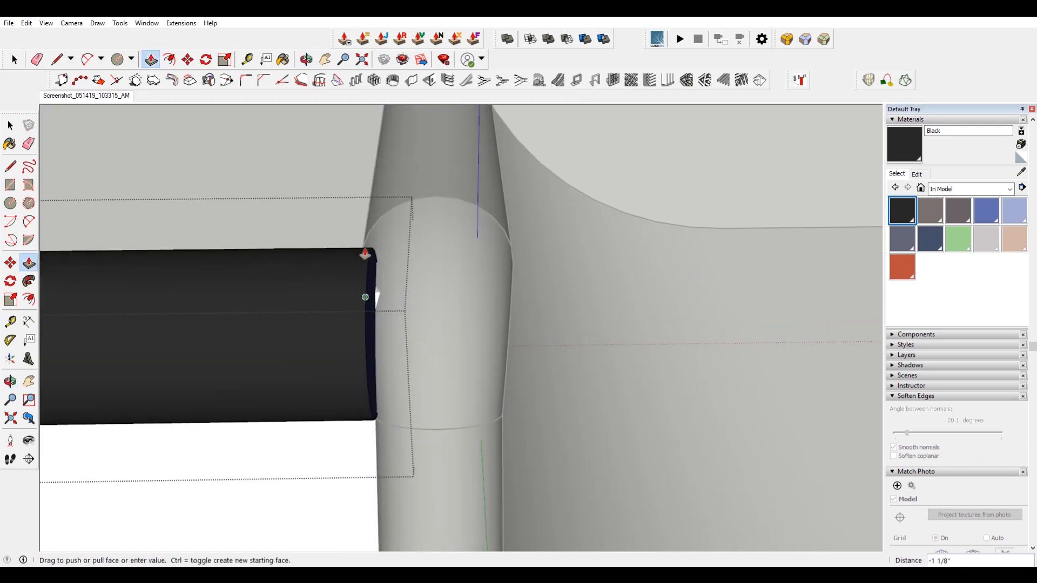
{"action": "scroll", "coordinate": [351, 240], "scroll_direction": "up", "scroll_amount": 2}
{"action": "left_click", "coordinate": [375, 234]}
{"action": "scroll", "coordinate": [377, 236], "scroll_direction": "down", "scroll_amount": 7}
{"action": "key", "text": "space"}
Open the top coping pipe's group and push its end to meet the adjacent corner bend.
{"action": "left_click", "coordinate": [579, 251]}
{"action": "middle_click_drag", "start_coordinate": [579, 251], "coordinate": [463, 402]}
{"action": "double_click", "coordinate": [463, 402]}
{"action": "scroll", "coordinate": [513, 388], "scroll_direction": "up", "scroll_amount": 3}
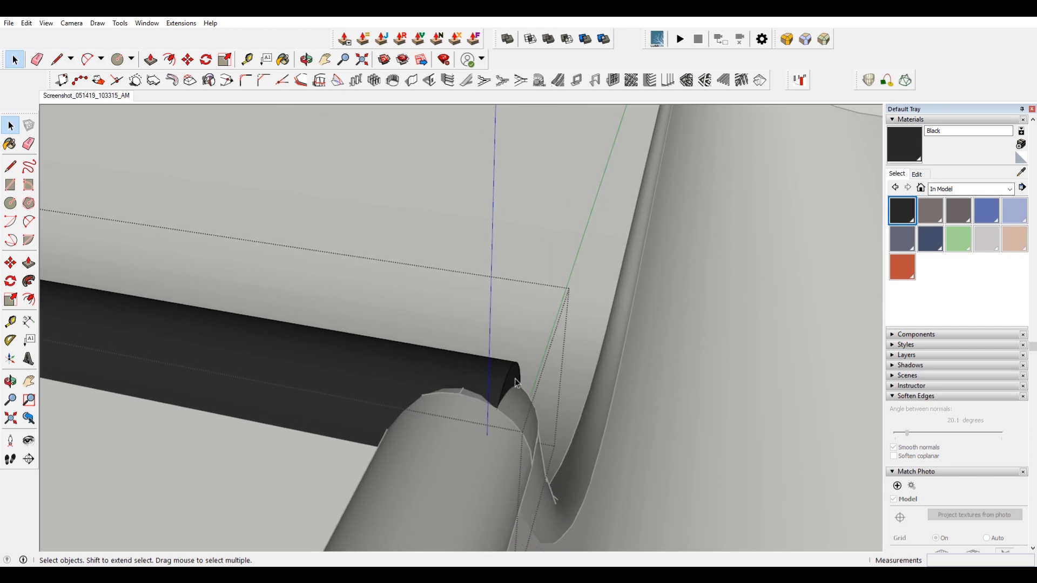
{"action": "key", "text": "p"}
{"action": "left_click", "coordinate": [517, 380]}
{"action": "scroll", "coordinate": [373, 352], "scroll_direction": "down", "scroll_amount": 5}
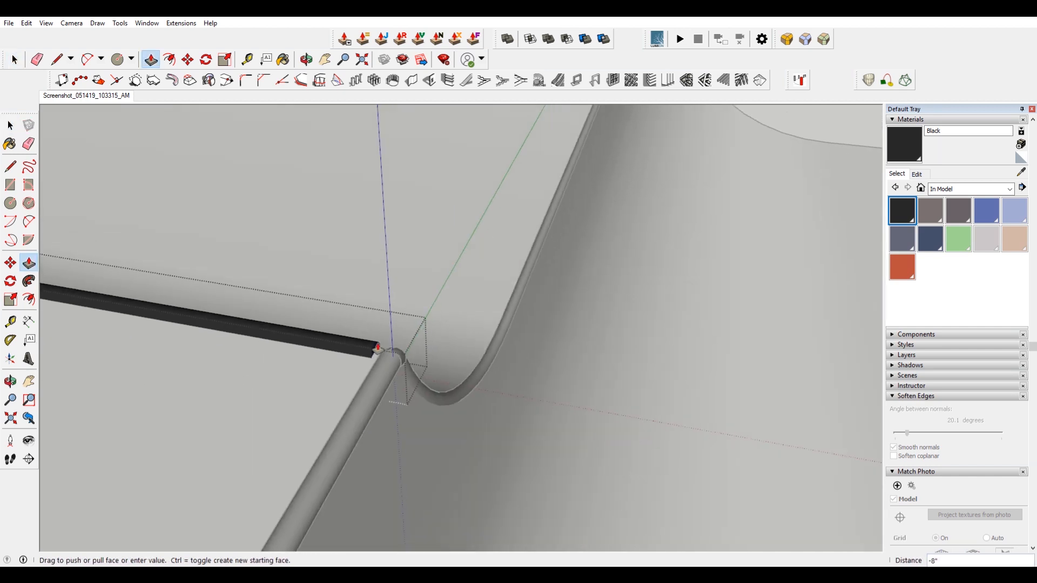
{"action": "scroll", "coordinate": [381, 354], "scroll_direction": "down", "scroll_amount": 4}
{"action": "scroll", "coordinate": [513, 146], "scroll_direction": "up", "scroll_amount": 6}
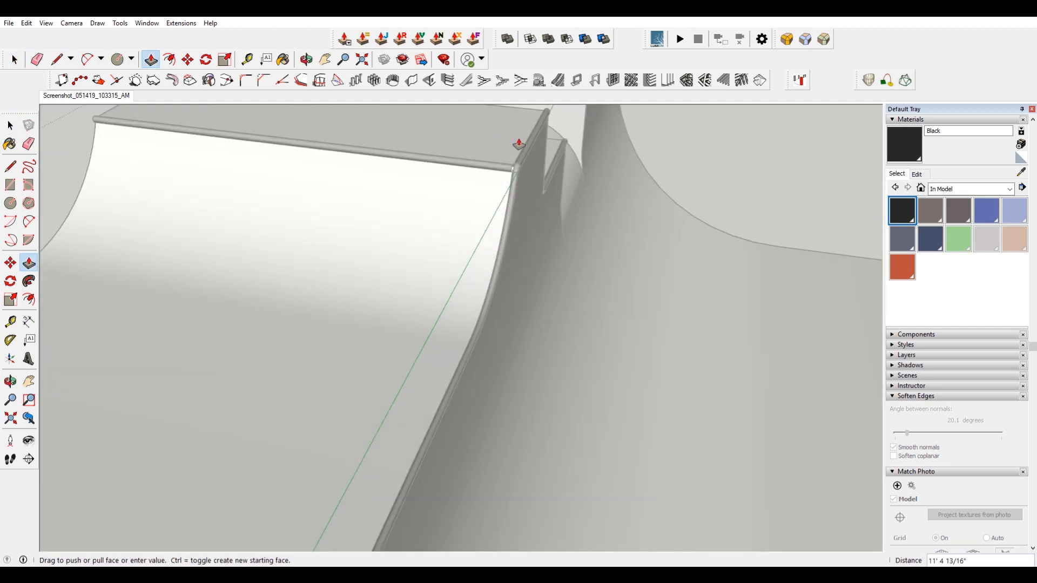
{"action": "scroll", "coordinate": [492, 178], "scroll_direction": "up", "scroll_amount": 3}
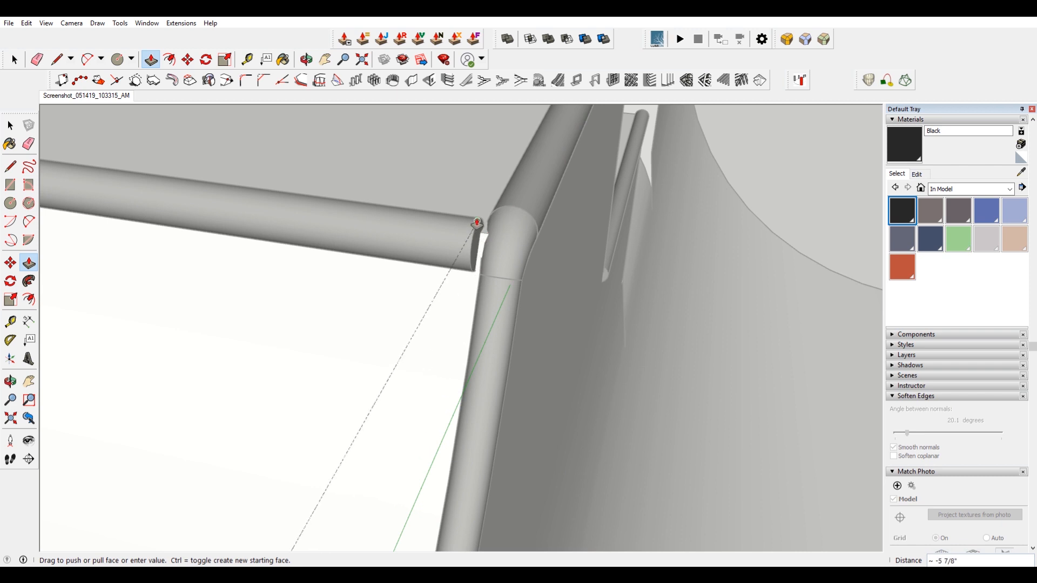
{"action": "left_click", "coordinate": [476, 222]}
{"action": "scroll", "coordinate": [478, 222], "scroll_direction": "down", "scroll_amount": 3}
{"action": "key", "text": "space"}
Orbit around the whole ramp and compare the model with the reference screenshot scene.
{"action": "left_click", "coordinate": [596, 244]}
{"action": "scroll", "coordinate": [596, 245], "scroll_direction": "down", "scroll_amount": 4}
{"action": "scroll", "coordinate": [569, 246], "scroll_direction": "down", "scroll_amount": 3}
{"action": "middle_click_drag", "start_coordinate": [569, 246], "coordinate": [257, 217]}
{"action": "middle_click_drag", "start_coordinate": [306, 278], "coordinate": [398, 268]}
{"action": "scroll", "coordinate": [413, 269], "scroll_direction": "down", "scroll_amount": 5}
{"action": "middle_click_drag", "start_coordinate": [555, 312], "coordinate": [489, 338]}
{"action": "middle_click_drag", "start_coordinate": [675, 250], "coordinate": [488, 336]}
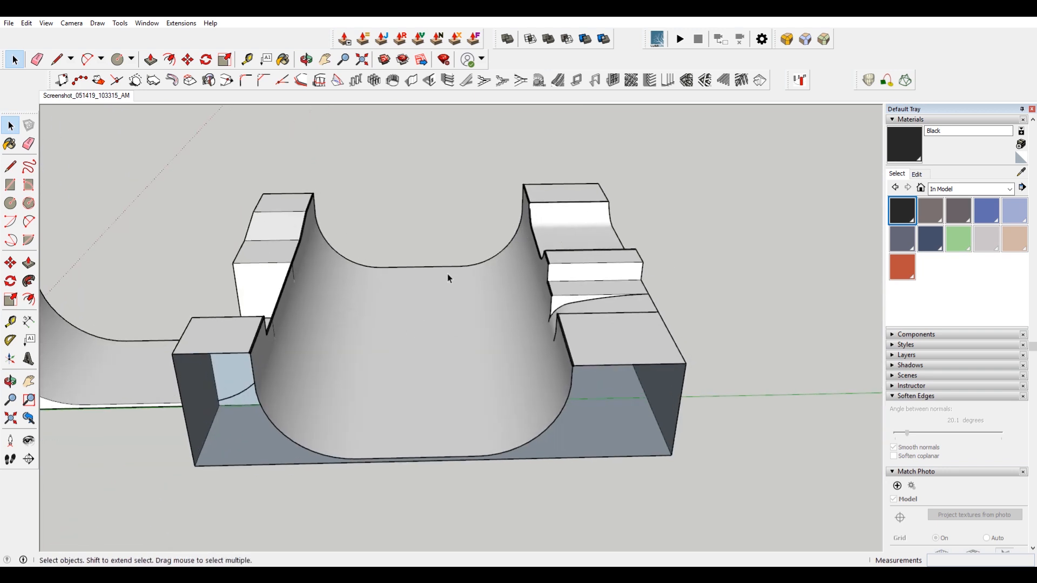
{"action": "middle_click_drag", "start_coordinate": [277, 318], "coordinate": [199, 104]}
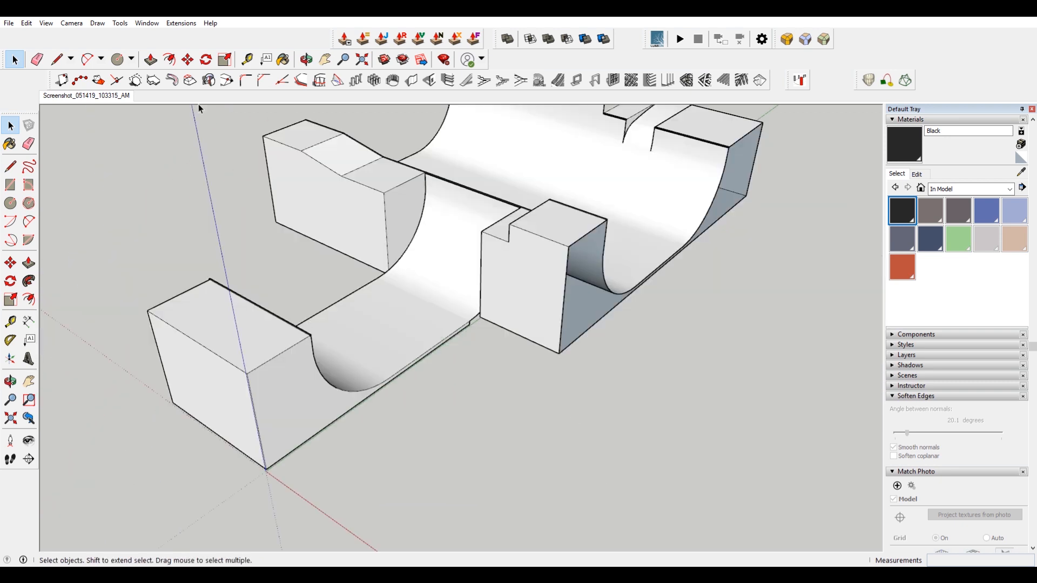
{"action": "left_click", "coordinate": [108, 96]}
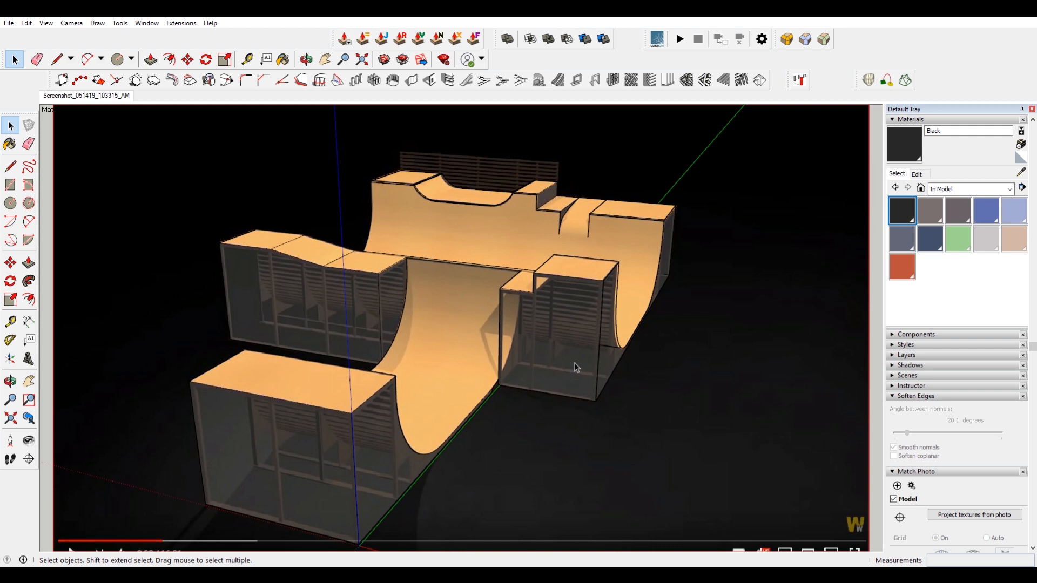
{"action": "middle_click_drag", "start_coordinate": [578, 346], "coordinate": [186, 129]}
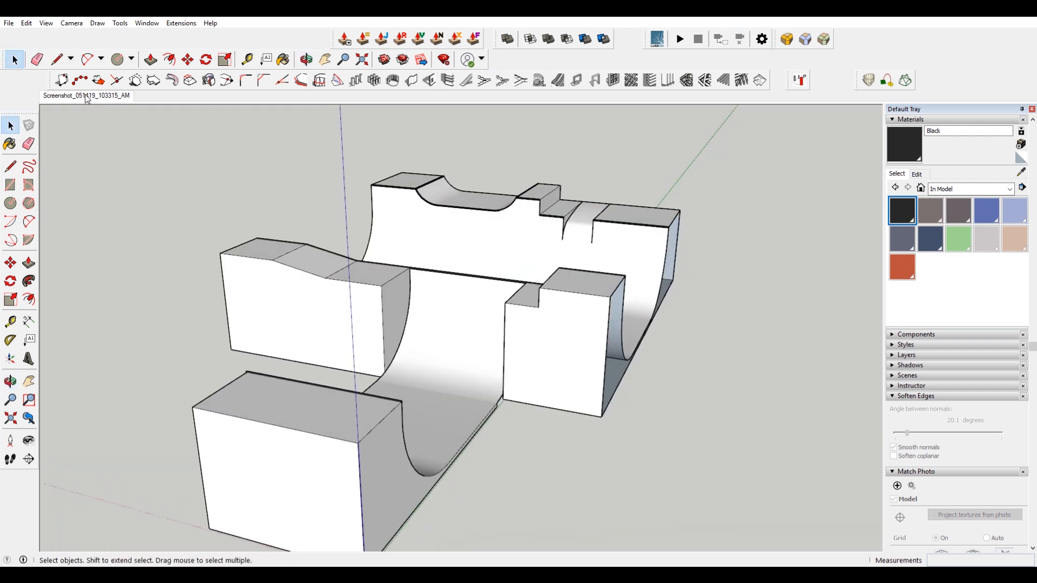
{"action": "left_click", "coordinate": [87, 95]}
Draw a small rectangle on the raised platform's top at its front corner.
{"action": "scroll", "coordinate": [511, 166], "scroll_direction": "up", "scroll_amount": 4}
{"action": "scroll", "coordinate": [605, 168], "scroll_direction": "up", "scroll_amount": 3}
{"action": "scroll", "coordinate": [656, 188], "scroll_direction": "down", "scroll_amount": 3}
{"action": "middle_click_drag", "start_coordinate": [539, 183], "coordinate": [567, 241], "text": "shift"}
{"action": "key", "text": "space"}
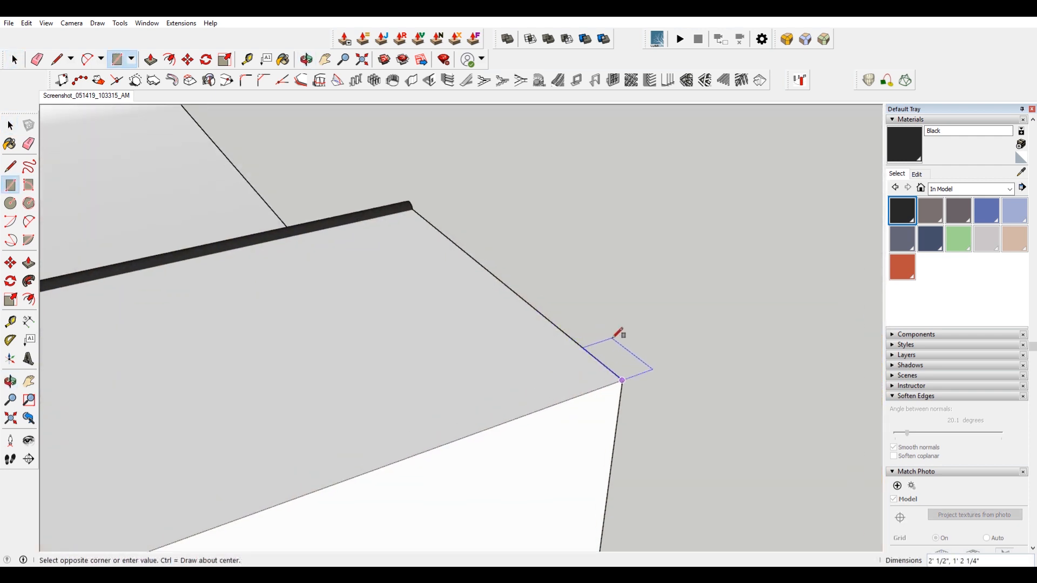
{"action": "left_click", "coordinate": [605, 332]}
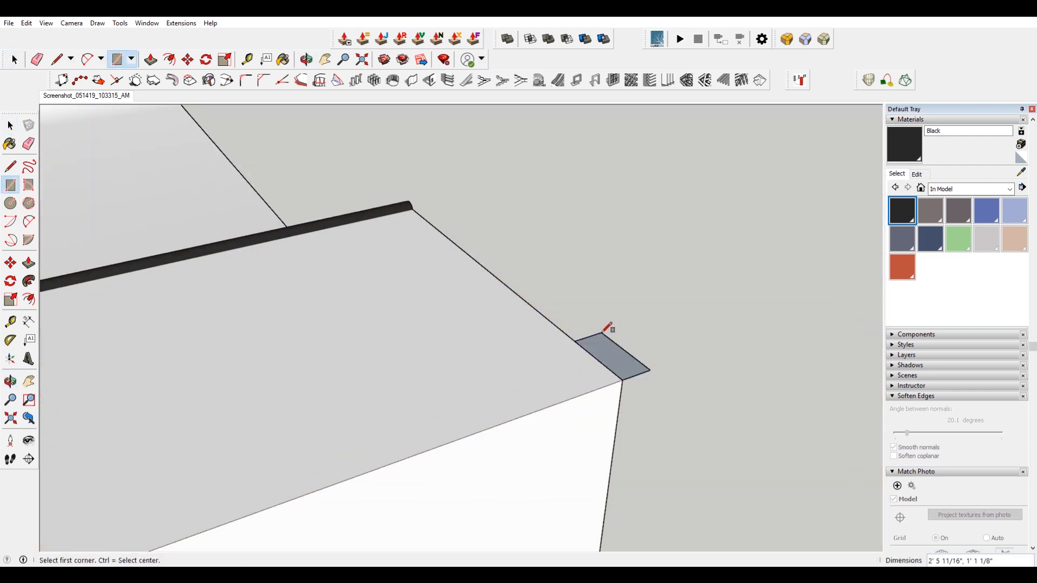
{"action": "key", "text": "space"}
Push the small rectangle down into a vertical post along the platform's front face.
{"action": "double_click", "coordinate": [614, 361]}
{"action": "scroll", "coordinate": [614, 360], "scroll_direction": "down", "scroll_amount": 2}
{"action": "middle_click_drag", "start_coordinate": [610, 357], "coordinate": [292, 285]}
{"action": "scroll", "coordinate": [408, 307], "scroll_direction": "down", "scroll_amount": 3}
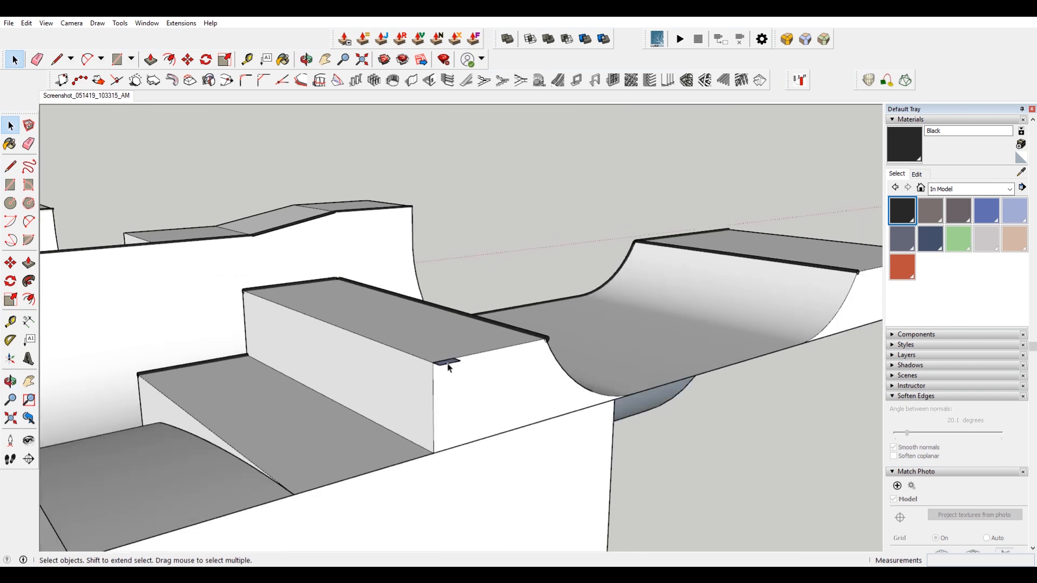
{"action": "middle_click_drag", "start_coordinate": [682, 401], "coordinate": [740, 414]}
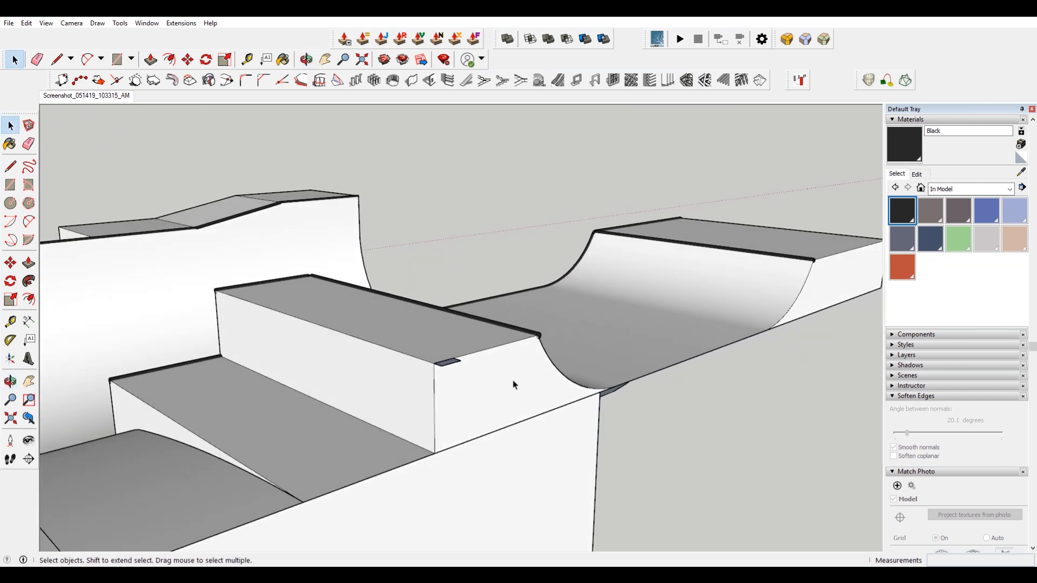
{"action": "scroll", "coordinate": [502, 375], "scroll_direction": "up", "scroll_amount": 1}
{"action": "key", "text": "p"}
{"action": "left_click_drag", "start_coordinate": [444, 362], "coordinate": [455, 500]}
{"action": "key", "text": "space"}
Make the post's geometry a group and open the group for editing.
{"action": "triple_click", "coordinate": [445, 409]}
{"action": "right_click", "coordinate": [446, 408]}
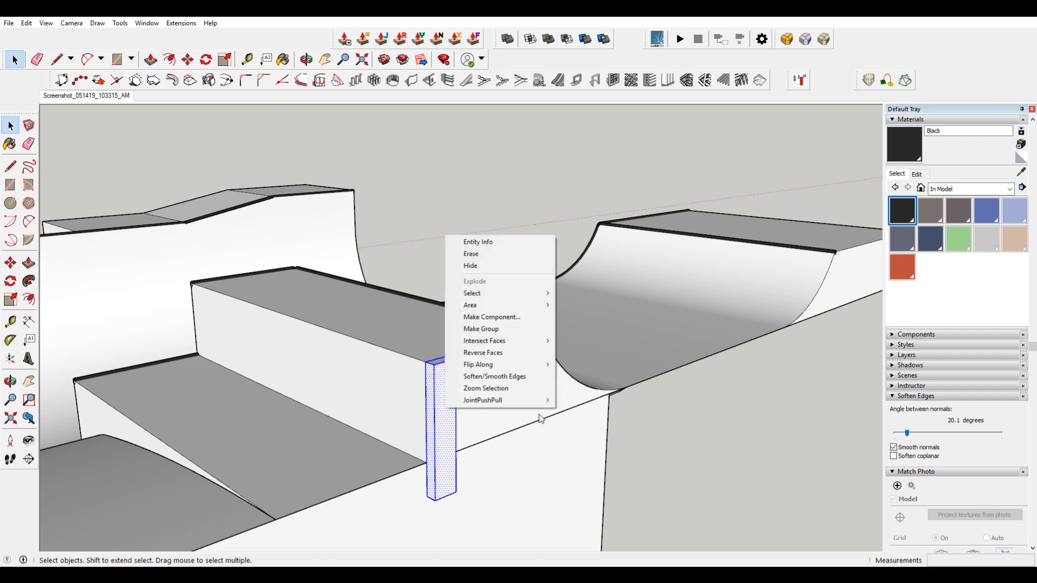
{"action": "left_click", "coordinate": [510, 329]}
{"action": "double_click", "coordinate": [446, 398]}
{"action": "scroll", "coordinate": [445, 378], "scroll_direction": "up", "scroll_amount": 3}
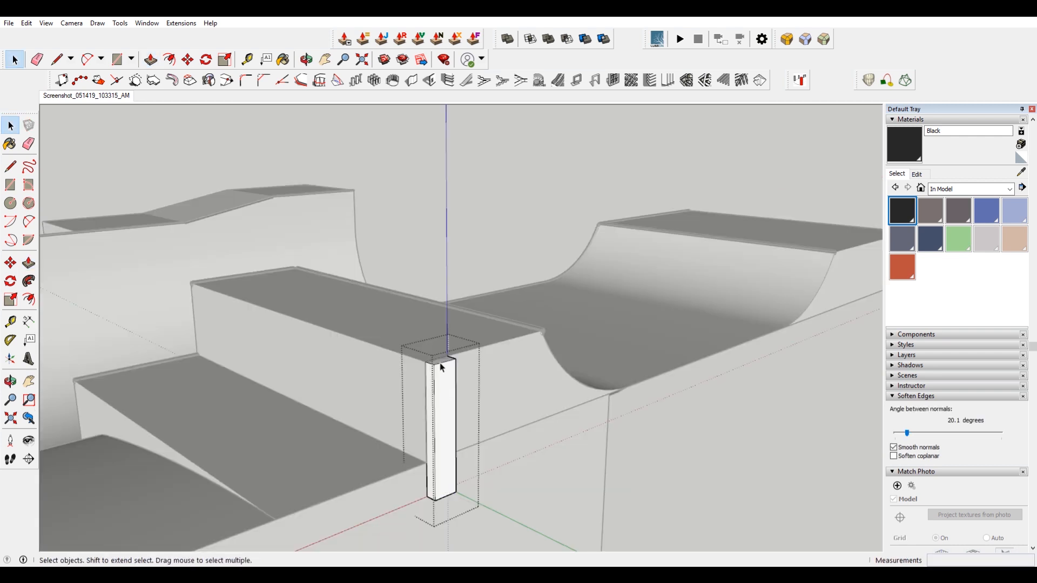
Push the post's top face up well above the raised platform.
{"action": "left_click", "coordinate": [446, 370]}
{"action": "key", "text": "p"}
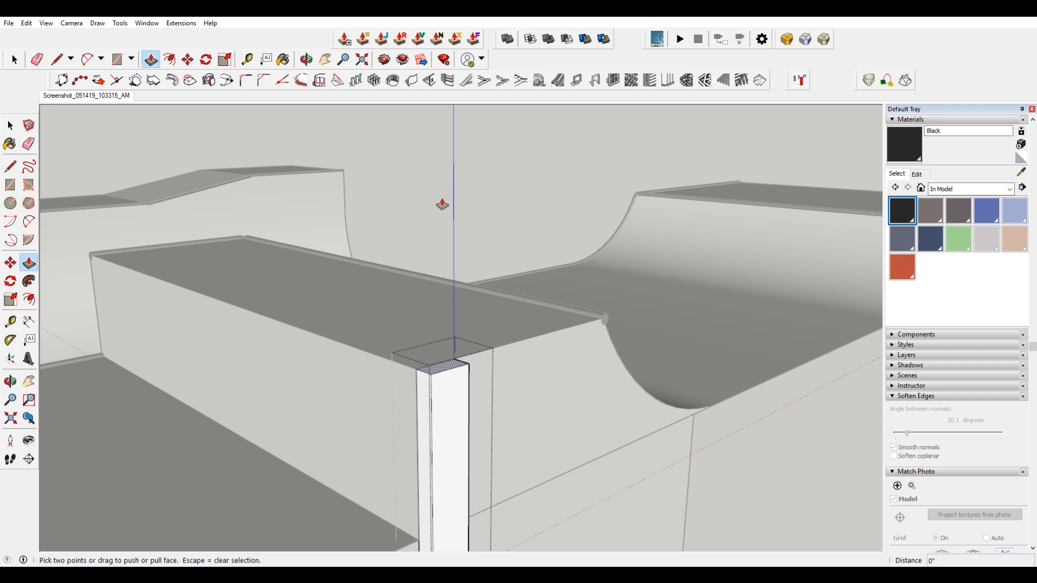
{"action": "left_click", "coordinate": [452, 378]}
{"action": "left_click", "coordinate": [456, 179]}
{"action": "key", "text": "space"}
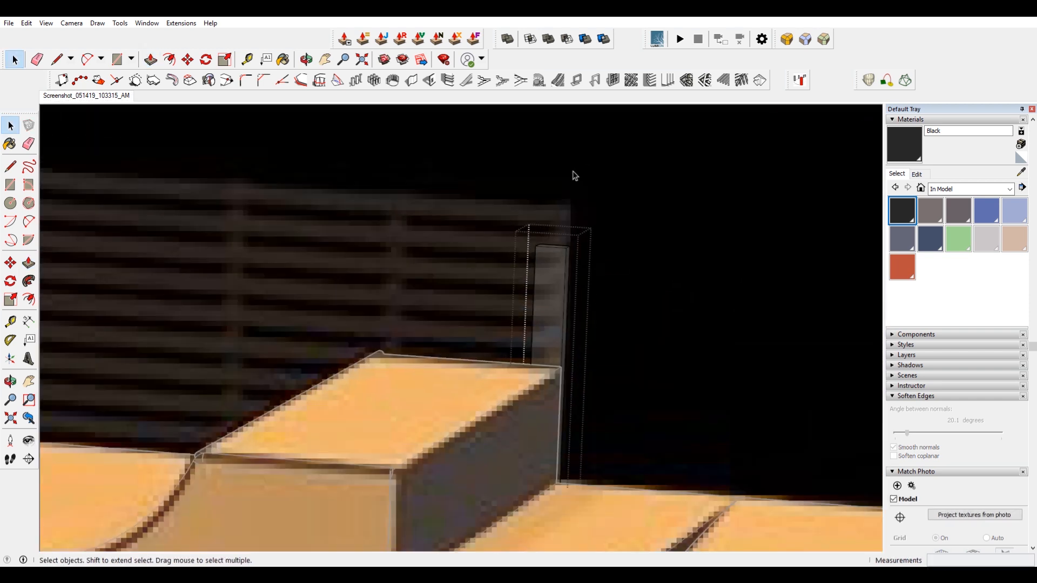
{"action": "left_click_drag", "start_coordinate": [474, 185], "coordinate": [725, 350]}
{"action": "key", "text": "m"}
{"action": "left_click", "coordinate": [678, 319]}
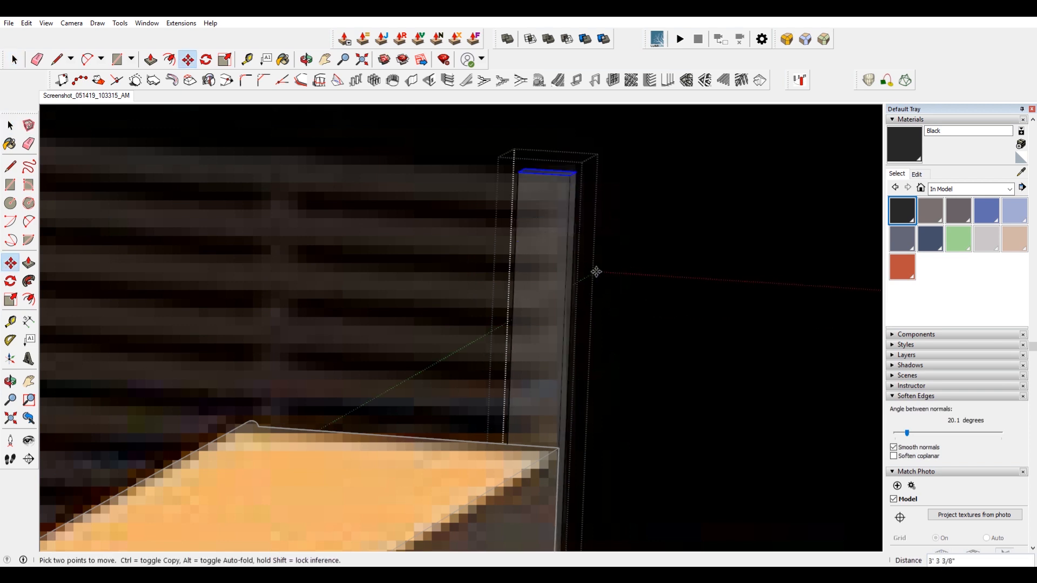
{"action": "key", "text": "space"}
Switch to the matched photo scene and compare the post's position with the reference.
{"action": "scroll", "coordinate": [486, 274], "scroll_direction": "down", "scroll_amount": 3}
{"action": "left_click_drag", "start_coordinate": [458, 172], "coordinate": [517, 564]}
{"action": "scroll", "coordinate": [456, 407], "scroll_direction": "down", "scroll_amount": 1}
{"action": "middle_click_drag", "start_coordinate": [455, 407], "coordinate": [898, 481]}
{"action": "left_click", "coordinate": [77, 95]}
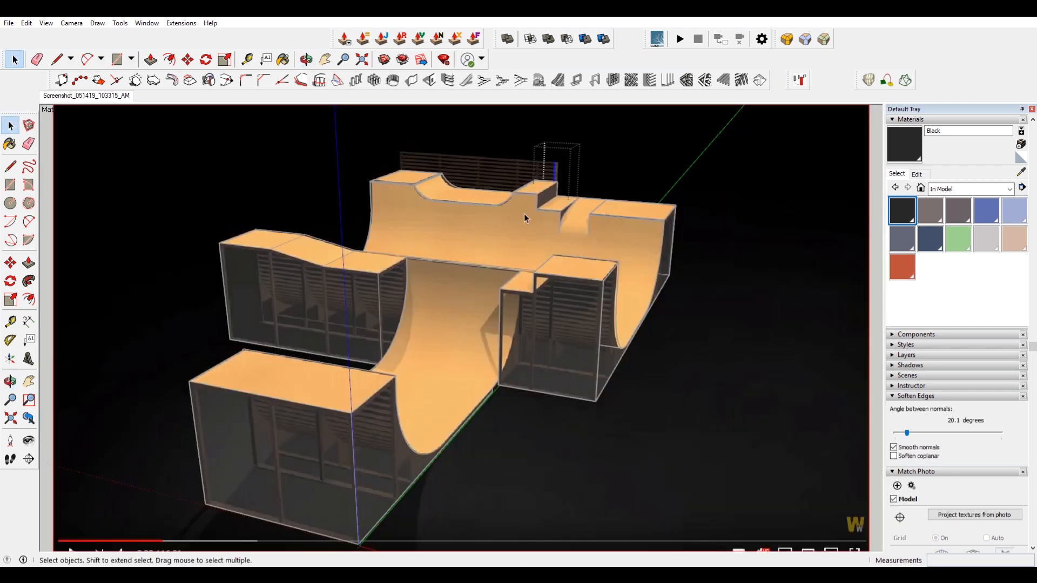
{"action": "scroll", "coordinate": [524, 213], "scroll_direction": "up", "scroll_amount": 6}
{"action": "scroll", "coordinate": [573, 380], "scroll_direction": "down", "scroll_amount": 6}
{"action": "middle_click_drag", "start_coordinate": [614, 215], "coordinate": [604, 349], "text": "shift"}
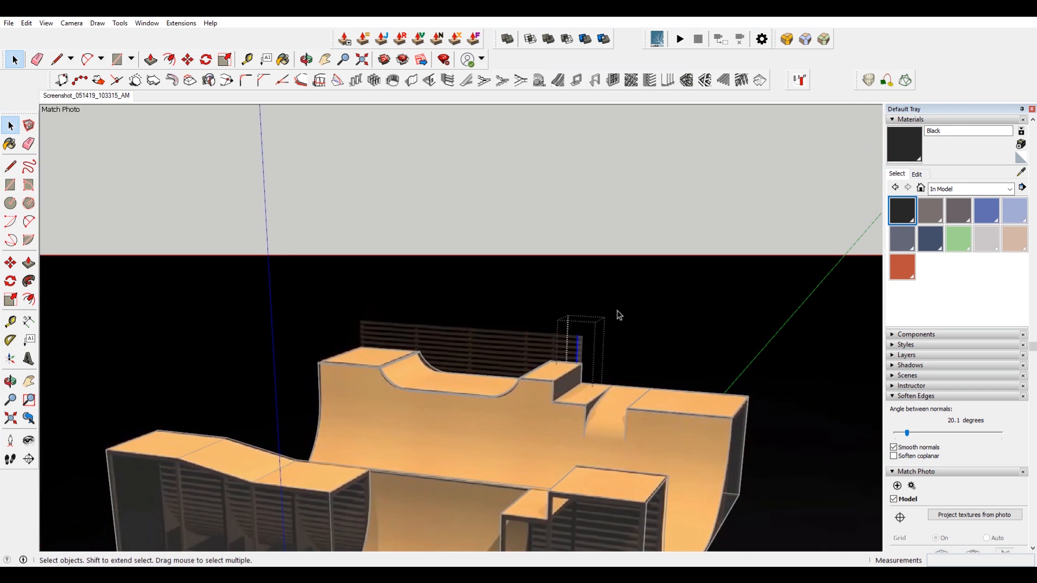
{"action": "scroll", "coordinate": [600, 348], "scroll_direction": "up", "scroll_amount": 8}
Move the post sideways onto the edge of the platform.
{"action": "key", "text": "m"}
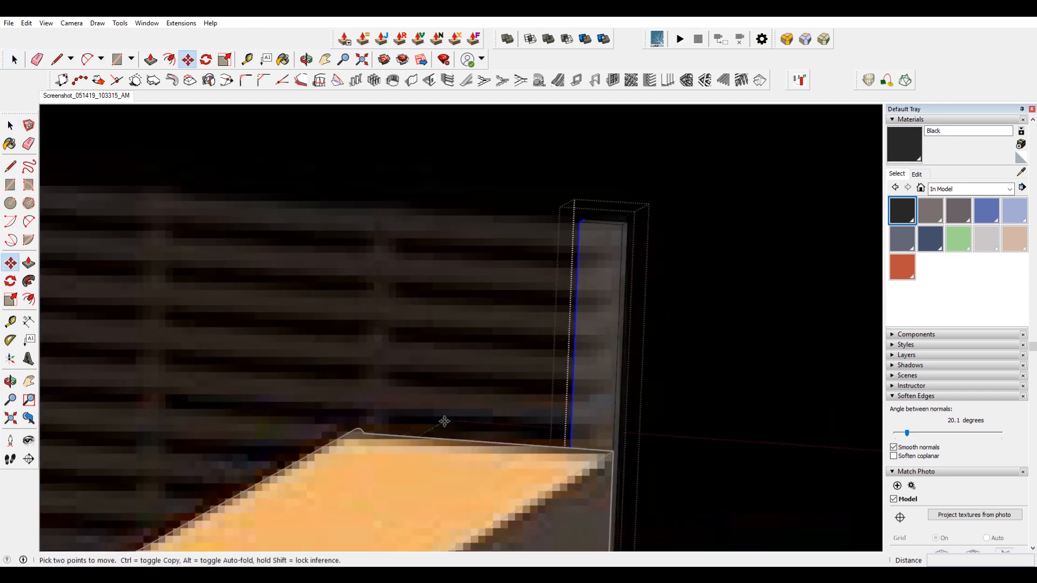
{"action": "left_click", "coordinate": [418, 435]}
{"action": "left_click", "coordinate": [441, 439]}
{"action": "middle_click_drag", "start_coordinate": [689, 281], "coordinate": [246, 310]}
{"action": "scroll", "coordinate": [643, 406], "scroll_direction": "up", "scroll_amount": 3}
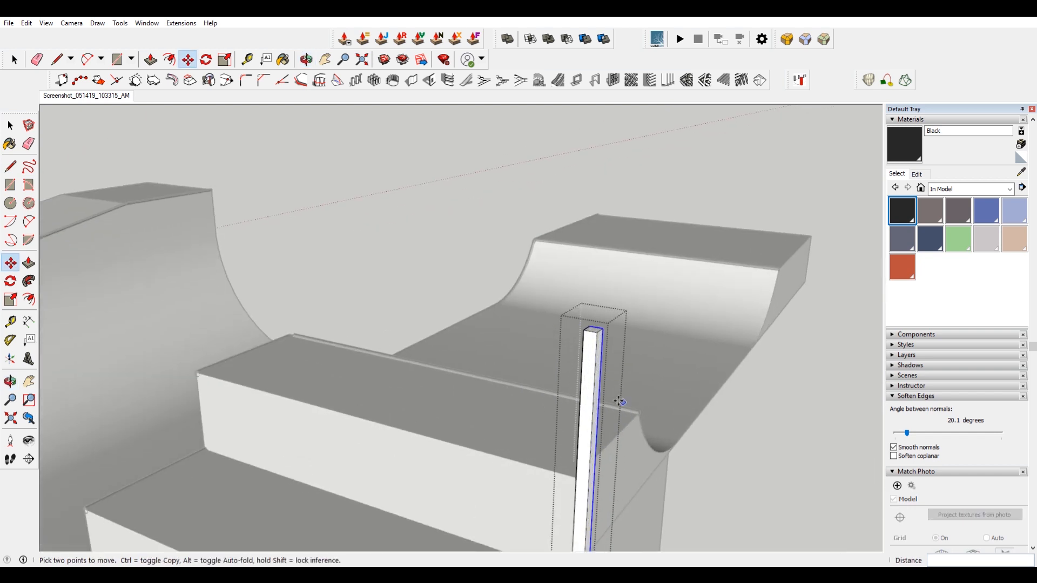
{"action": "scroll", "coordinate": [590, 294], "scroll_direction": "up", "scroll_amount": 3}
Push the post's side face in by about 9 inches and return to the matched photo scene.
{"action": "key", "text": "space"}
{"action": "left_click", "coordinate": [590, 294]}
{"action": "key", "text": "p"}
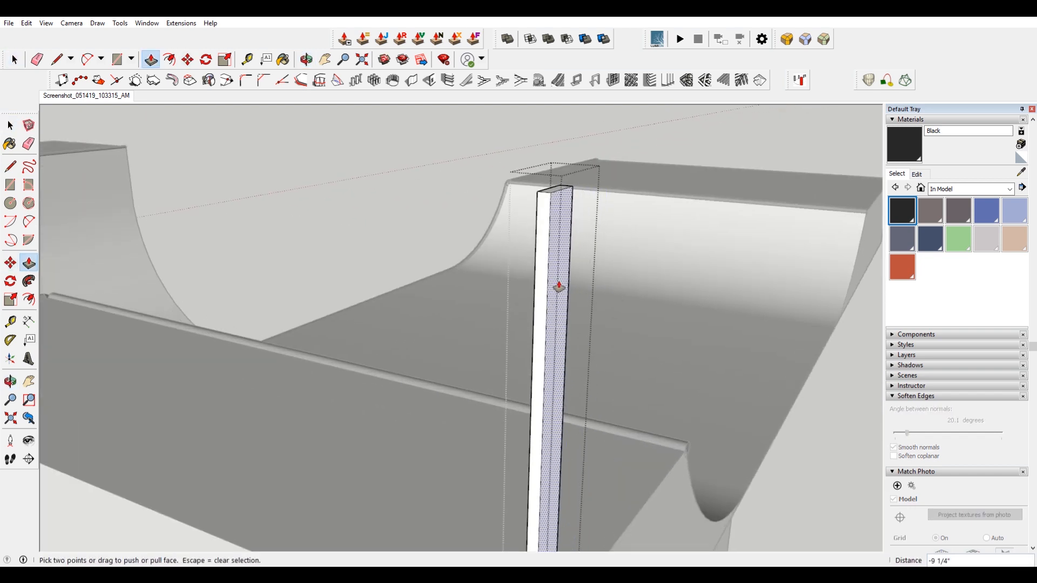
{"action": "left_click", "coordinate": [559, 287]}
{"action": "key", "text": "space"}
{"action": "left_click", "coordinate": [64, 98]}
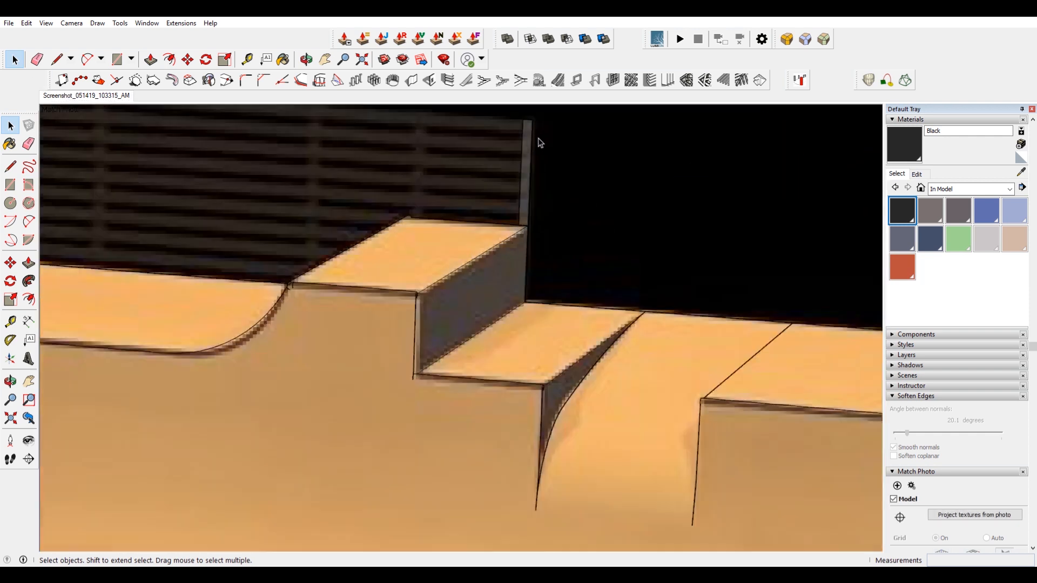
Project the matched photo onto the main ramp group's faces, trimming partially visible faces.
{"action": "scroll", "coordinate": [539, 139], "scroll_direction": "up", "scroll_amount": 3}
{"action": "middle_click_drag", "start_coordinate": [538, 140], "coordinate": [637, 238], "text": "shift"}
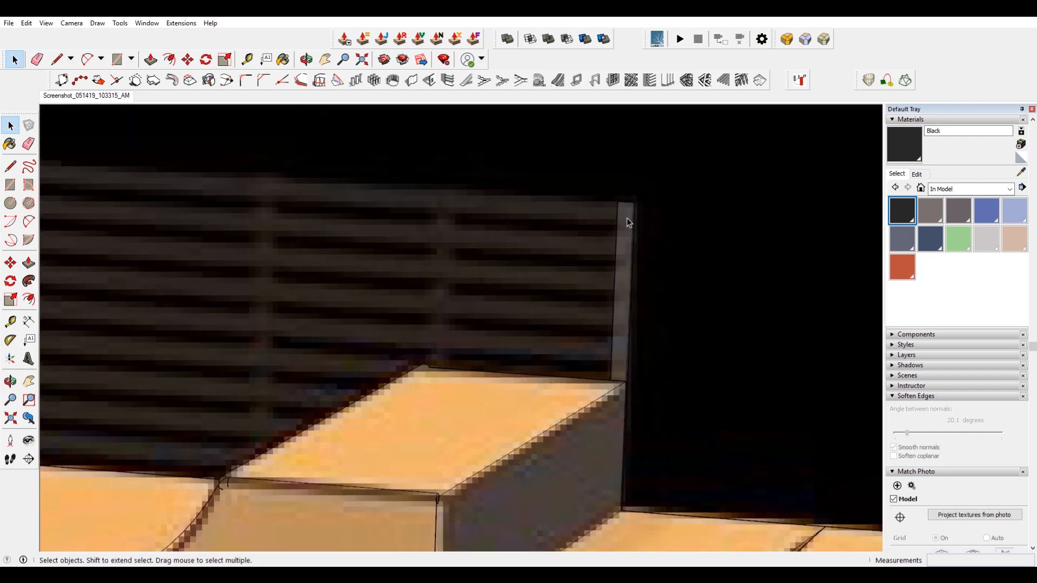
{"action": "scroll", "coordinate": [627, 216], "scroll_direction": "down", "scroll_amount": 5}
{"action": "scroll", "coordinate": [627, 221], "scroll_direction": "down", "scroll_amount": 5}
{"action": "middle_click_drag", "start_coordinate": [591, 331], "coordinate": [583, 295], "text": "shift"}
{"action": "left_click", "coordinate": [569, 294]}
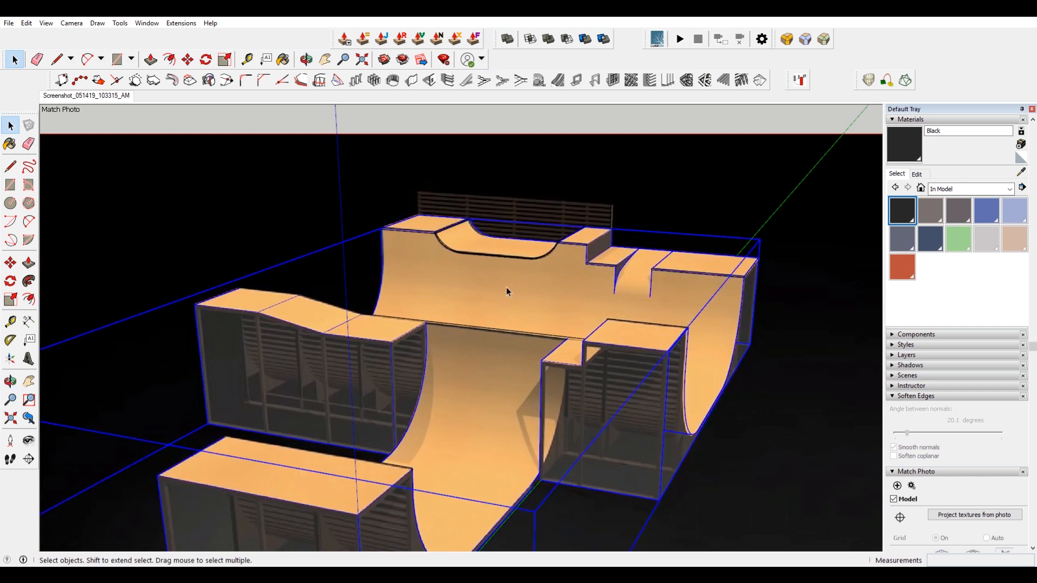
{"action": "double_click", "coordinate": [507, 286]}
{"action": "right_click", "coordinate": [559, 293]}
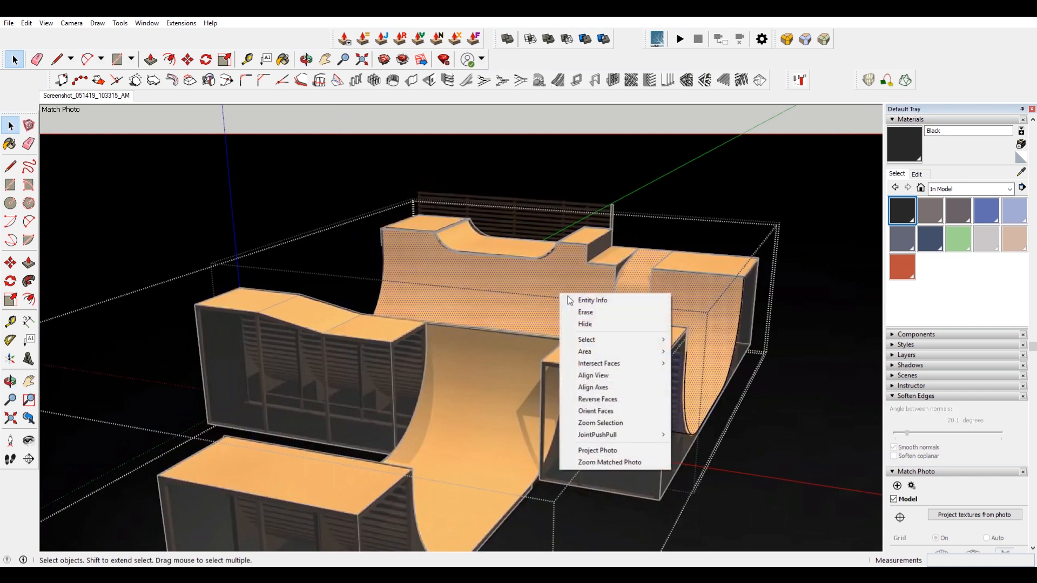
{"action": "left_click", "coordinate": [626, 451]}
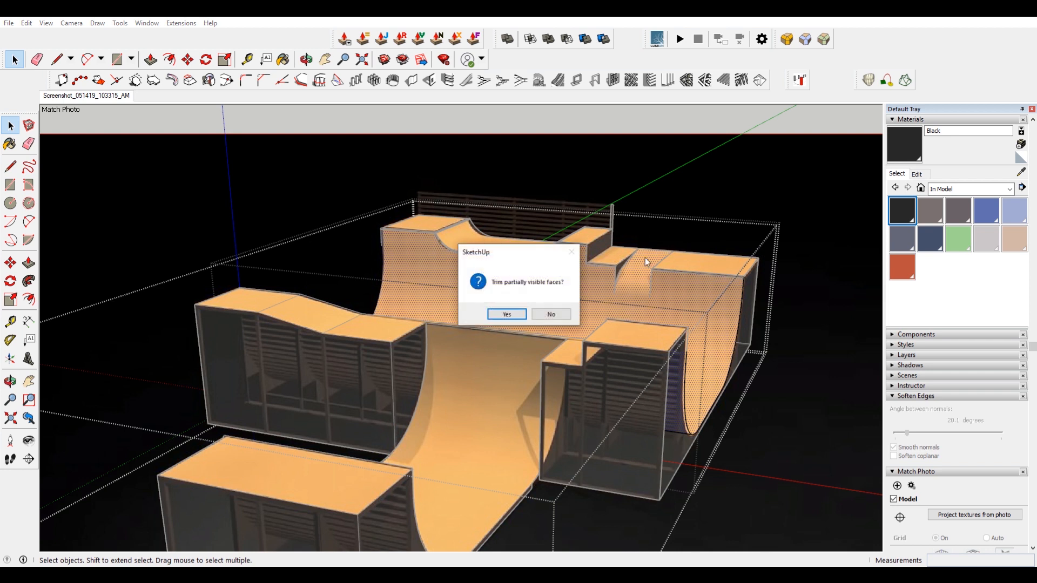
{"action": "left_click", "coordinate": [506, 314]}
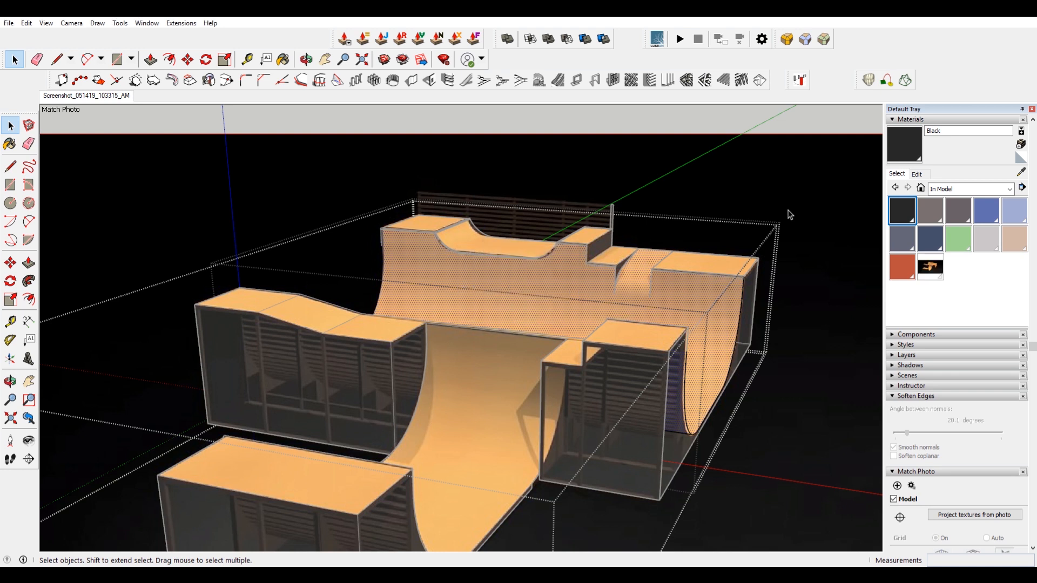
Orbit around the ramp to inspect the projected photo texture.
{"action": "middle_click_drag", "start_coordinate": [784, 191], "coordinate": [671, 312]}
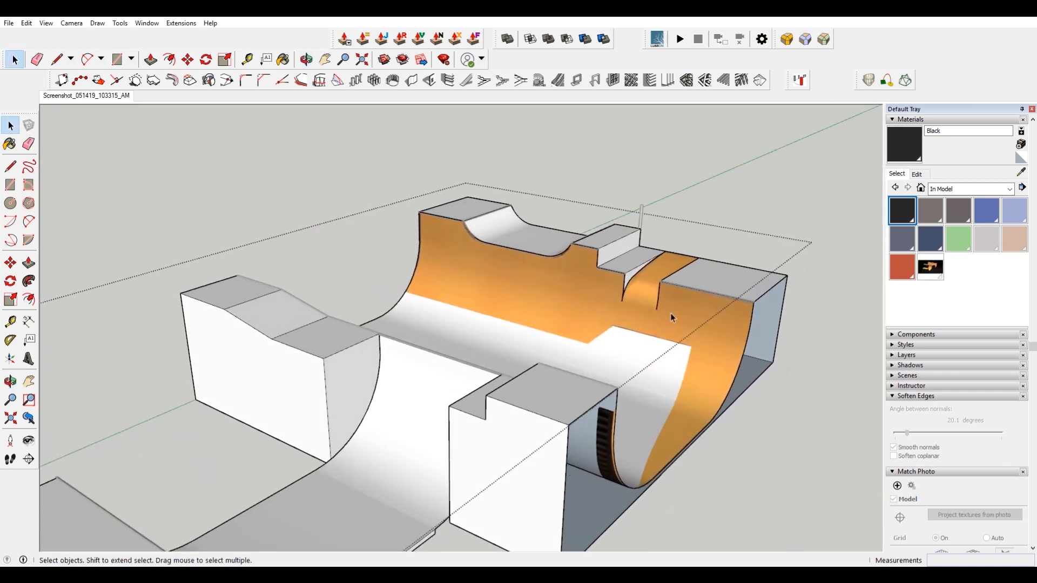
{"action": "scroll", "coordinate": [670, 313], "scroll_direction": "up", "scroll_amount": 4}
{"action": "scroll", "coordinate": [634, 305], "scroll_direction": "down", "scroll_amount": 2}
{"action": "scroll", "coordinate": [597, 394], "scroll_direction": "down", "scroll_amount": 2}
{"action": "middle_click_drag", "start_coordinate": [597, 393], "coordinate": [642, 357]}
{"action": "middle_click_drag", "start_coordinate": [551, 354], "coordinate": [556, 343]}
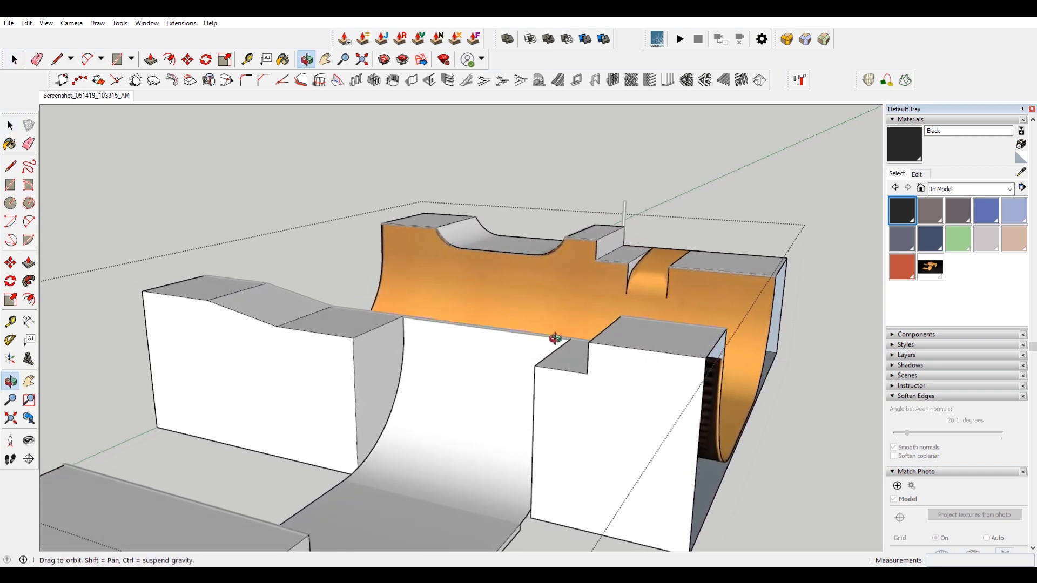
{"action": "scroll", "coordinate": [753, 323], "scroll_direction": "down", "scroll_amount": 3}
{"action": "mouse_move", "coordinate": [753, 323]}
{"action": "middle_mouse_down", "text": "shift"}
{"action": "mouse_move", "coordinate": [643, 361]}
{"action": "mouse_move", "coordinate": [525, 339]}
{"action": "middle_mouse_up", "text": "shift"}
{"action": "scroll", "coordinate": [672, 349], "scroll_direction": "up", "scroll_amount": 3}
{"action": "scroll", "coordinate": [524, 339], "scroll_direction": "up", "scroll_amount": 3}
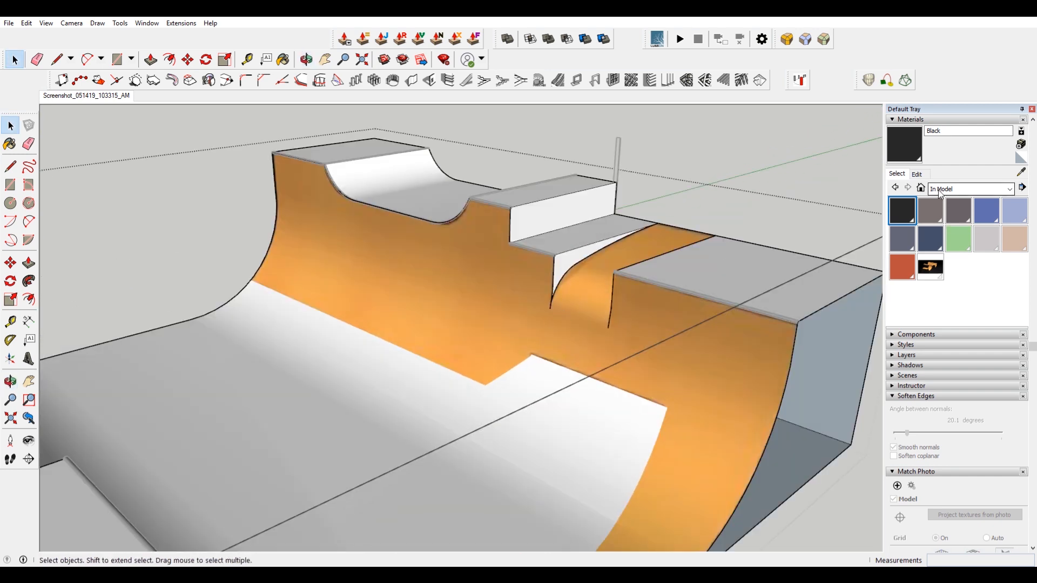
Sample the projected material and turn it into a plain orange colour with saturation 56 and brightness 93.
{"action": "key", "text": "b"}
{"action": "left_click", "coordinate": [558, 313], "text": "alt"}
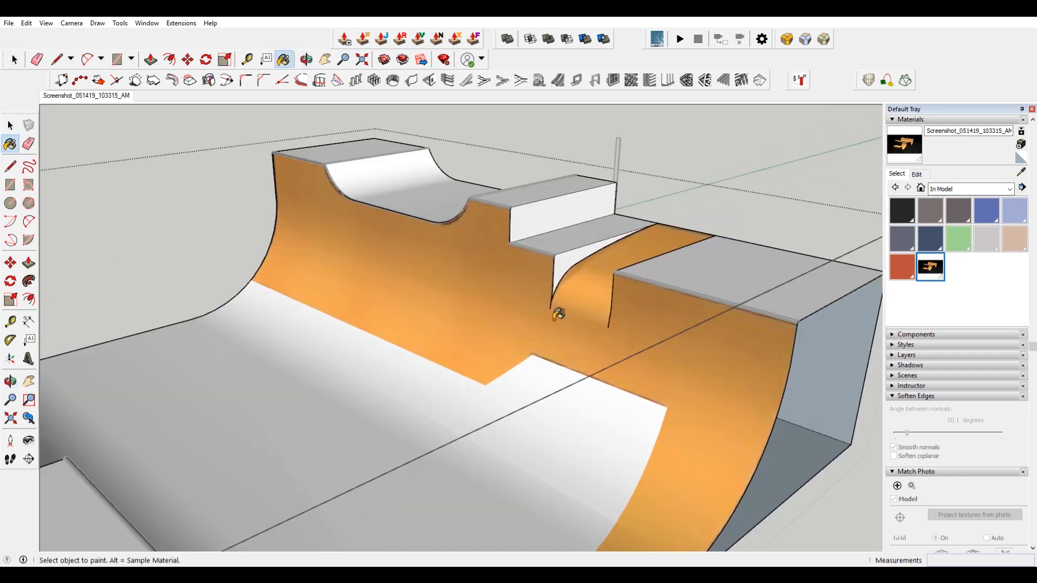
{"action": "left_click", "coordinate": [918, 174]}
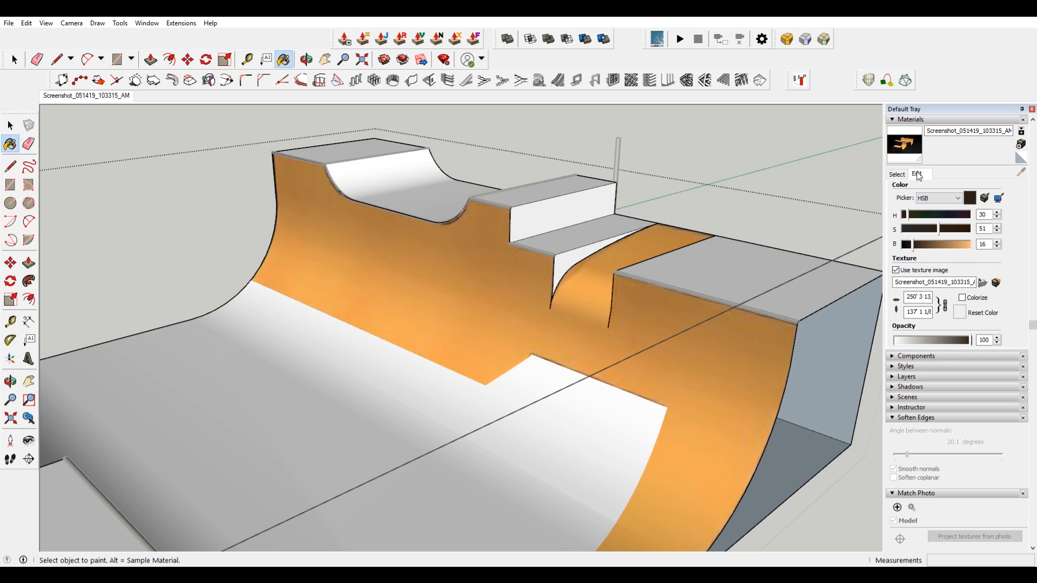
{"action": "left_click", "coordinate": [896, 271]}
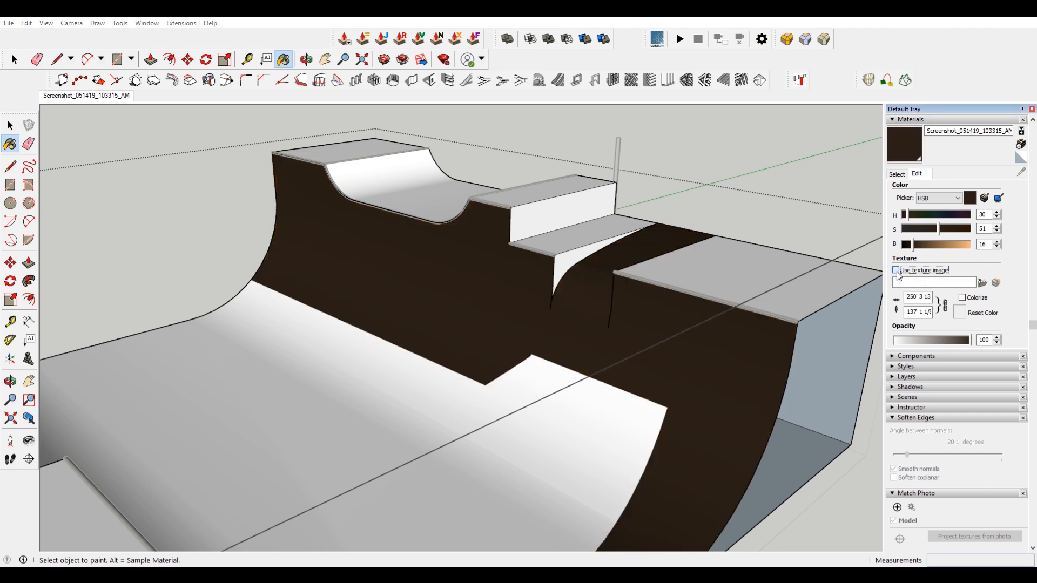
{"action": "left_click", "coordinate": [897, 271]}
{"action": "left_click", "coordinate": [865, 426]}
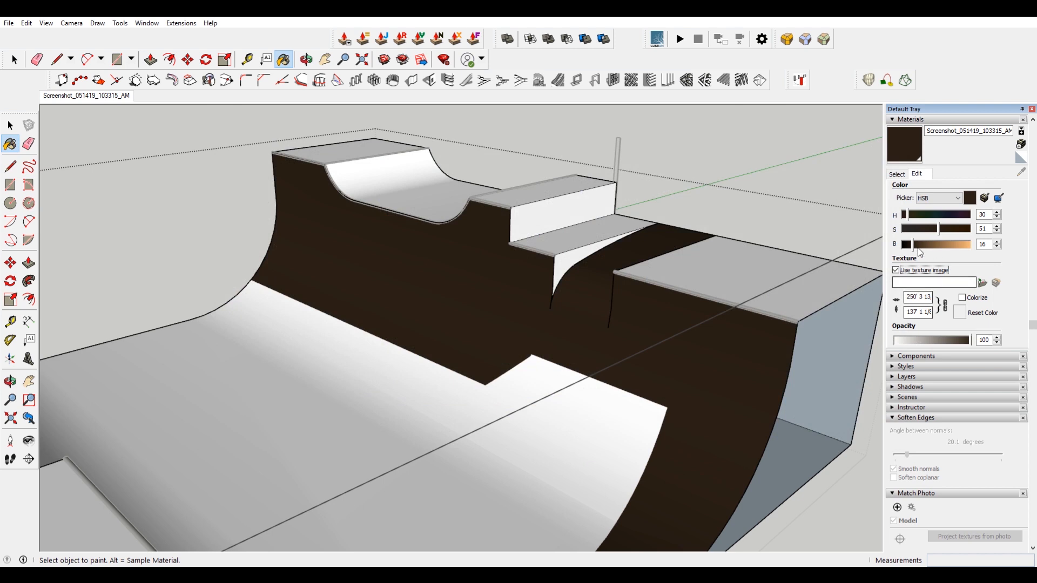
{"action": "left_click_drag", "start_coordinate": [915, 247], "coordinate": [967, 246]}
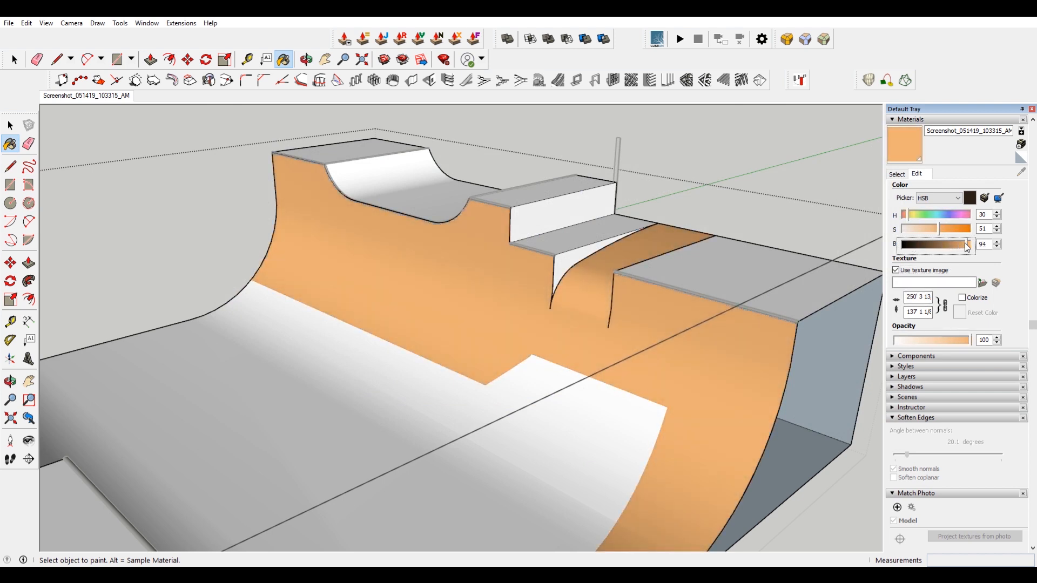
{"action": "left_click", "coordinate": [938, 228]}
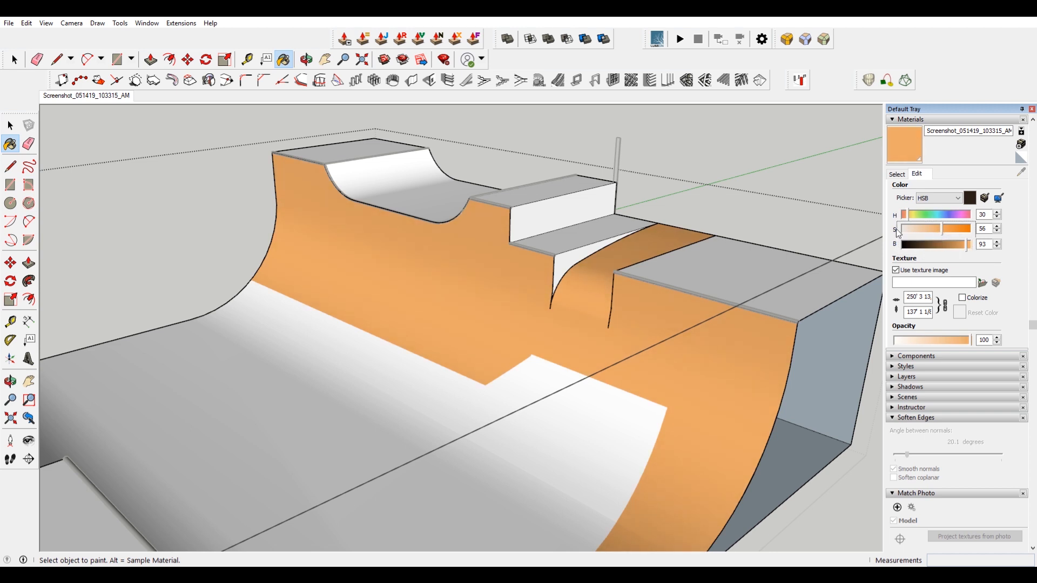
Select the quarter pipe's curved surface and paint it with the orange material.
{"action": "scroll", "coordinate": [674, 384], "scroll_direction": "down", "scroll_amount": 3}
{"action": "middle_click_drag", "start_coordinate": [675, 382], "coordinate": [539, 390]}
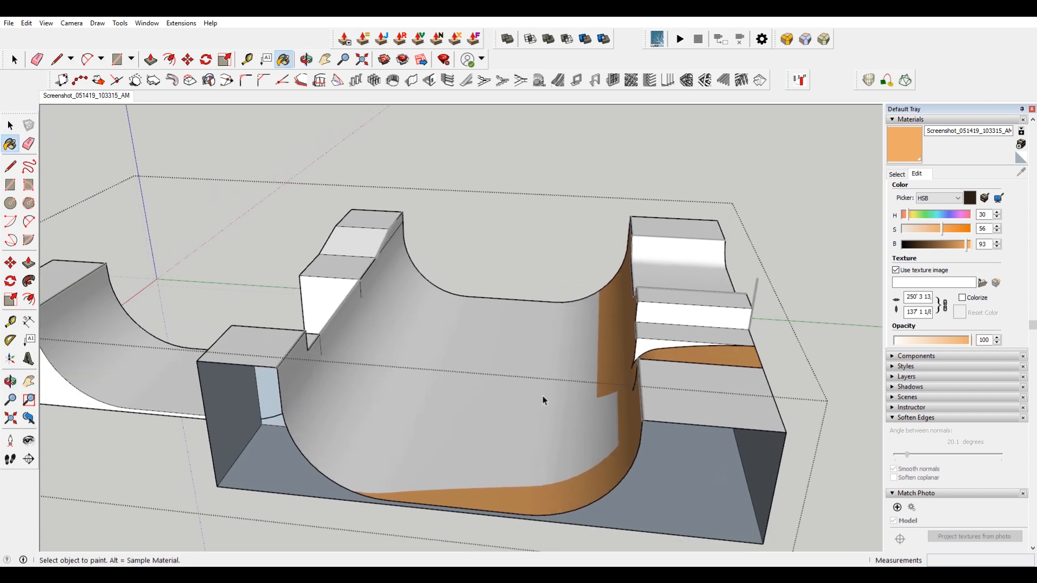
{"action": "key", "text": "space"}
{"action": "double_click", "coordinate": [542, 395]}
{"action": "triple_click", "coordinate": [543, 396]}
{"action": "left_click", "coordinate": [502, 389]}
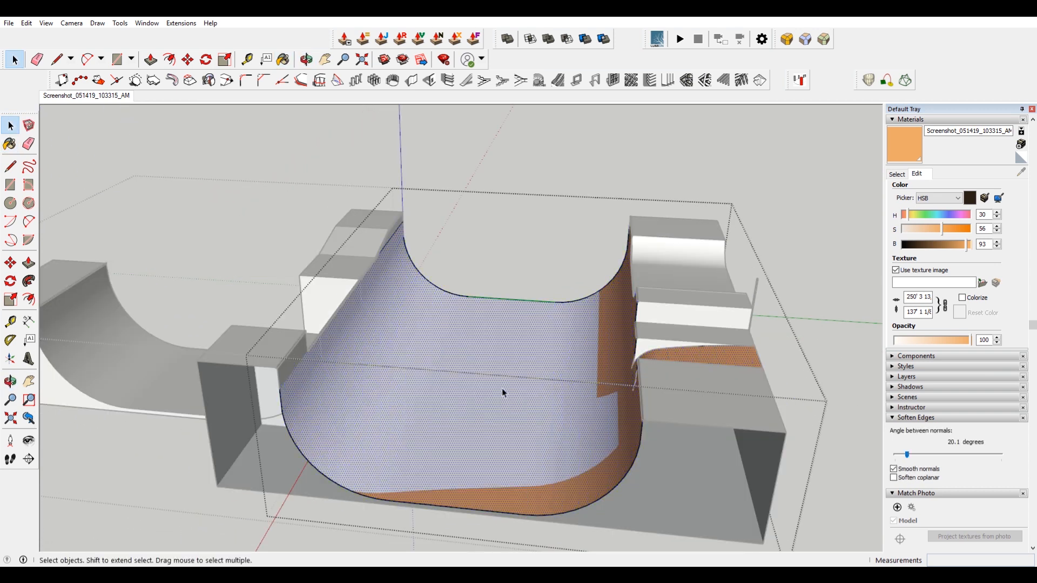
{"action": "key", "text": "b"}
{"action": "left_click", "coordinate": [501, 388]}
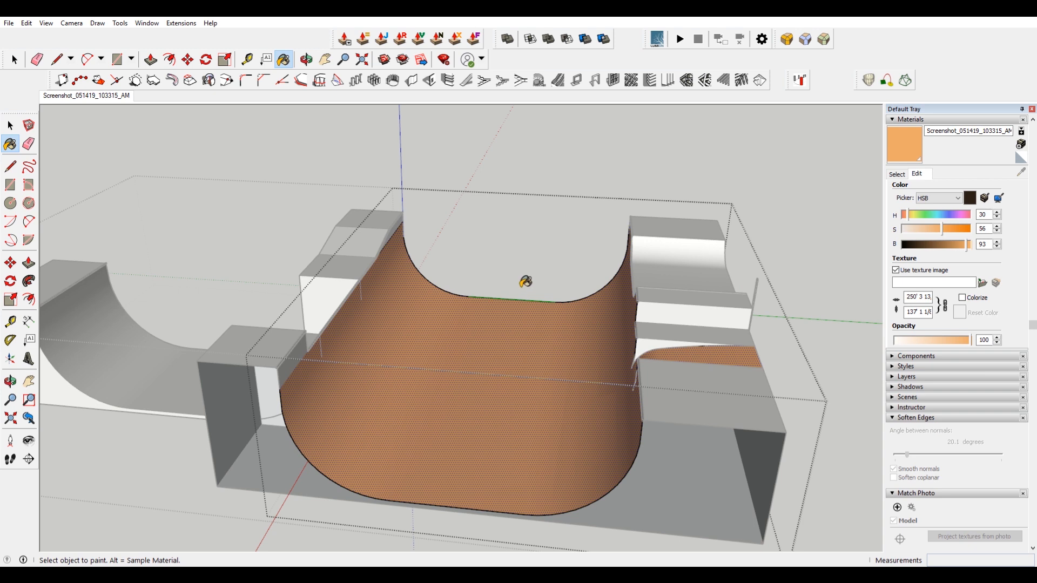
Open the raised ramp group and paint its step top orange.
{"action": "key", "text": "space"}
{"action": "left_click", "coordinate": [571, 184]}
{"action": "middle_click_drag", "start_coordinate": [540, 324], "coordinate": [603, 254]}
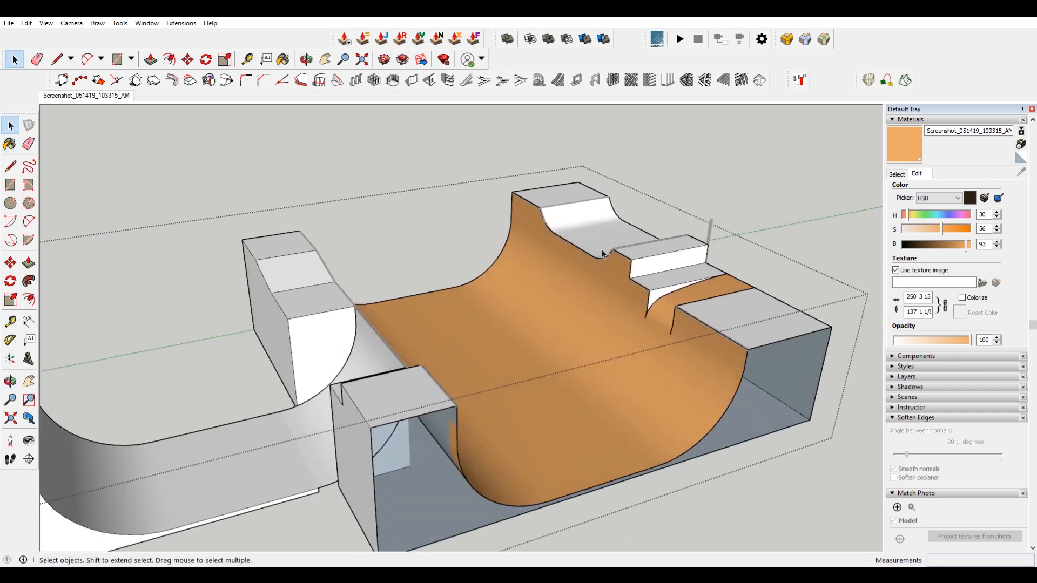
{"action": "scroll", "coordinate": [588, 230], "scroll_direction": "up", "scroll_amount": 4}
{"action": "middle_click_drag", "start_coordinate": [712, 295], "coordinate": [617, 303]}
{"action": "double_click", "coordinate": [616, 303]}
{"action": "left_click", "coordinate": [612, 302]}
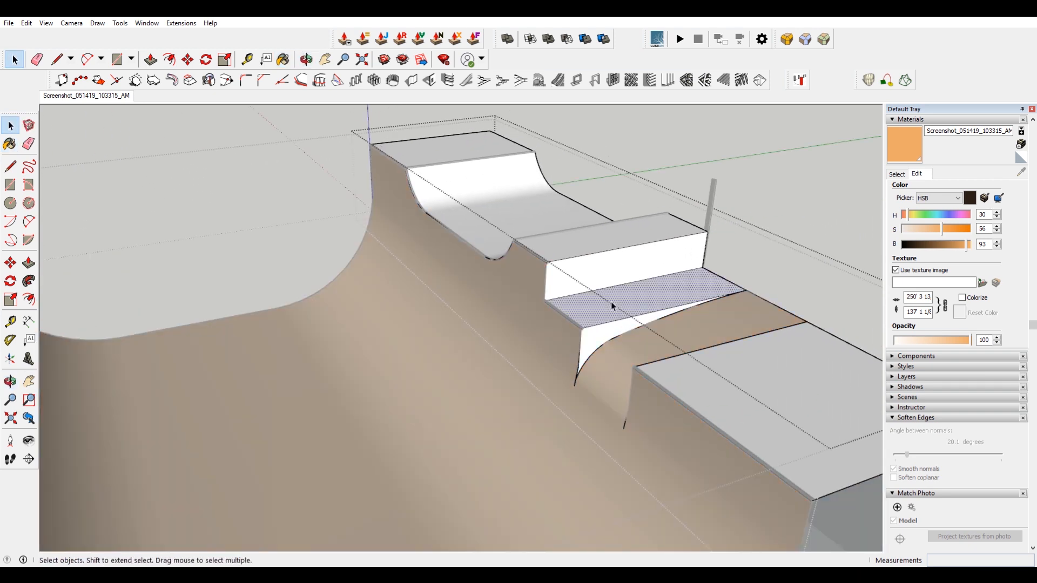
{"action": "key", "text": "b"}
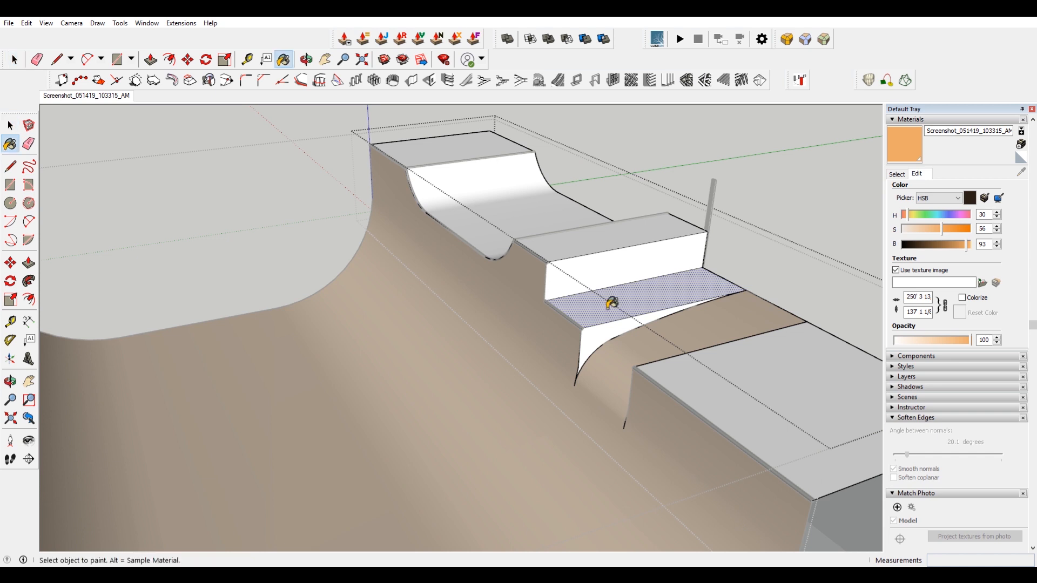
{"action": "left_click", "coordinate": [611, 303]}
Paint the remaining deck and platform top faces of that group orange.
{"action": "left_click", "coordinate": [615, 334]}
{"action": "mouse_move", "coordinate": [660, 370]}
{"action": "middle_mouse_down"}
{"action": "mouse_move", "coordinate": [672, 375]}
{"action": "mouse_move", "coordinate": [602, 237]}
{"action": "mouse_move", "coordinate": [688, 259]}
{"action": "middle_mouse_up"}
{"action": "left_click", "coordinate": [687, 259]}
{"action": "left_click", "coordinate": [734, 238]}
{"action": "left_click", "coordinate": [489, 212]}
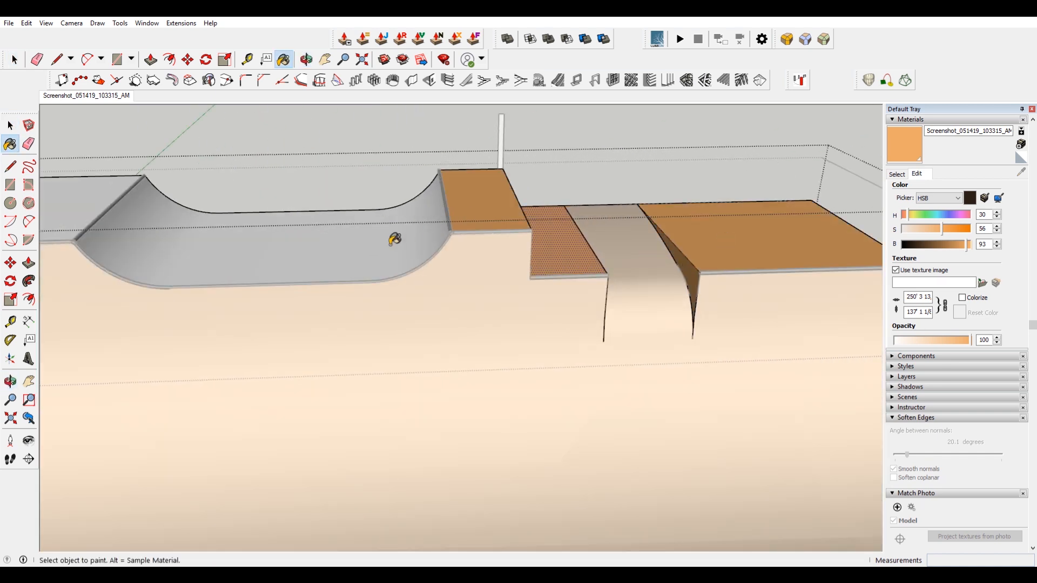
{"action": "left_click", "coordinate": [394, 239]}
{"action": "left_click", "coordinate": [116, 196]}
Open the front quarter pipe group for editing.
{"action": "scroll", "coordinate": [224, 264], "scroll_direction": "down", "scroll_amount": 4}
{"action": "middle_click_drag", "start_coordinate": [540, 237], "coordinate": [378, 280]}
{"action": "scroll", "coordinate": [498, 287], "scroll_direction": "up", "scroll_amount": 4}
{"action": "key", "text": "space"}
{"action": "left_click", "coordinate": [499, 288]}
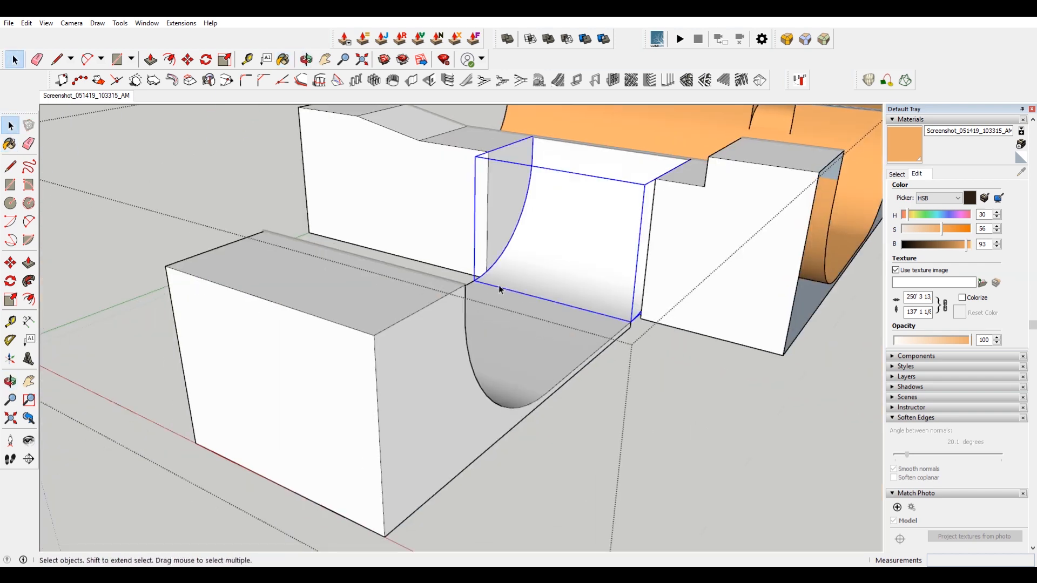
{"action": "left_click", "coordinate": [519, 325]}
{"action": "middle_click_drag", "start_coordinate": [518, 325], "coordinate": [454, 351]}
{"action": "double_click", "coordinate": [430, 352]}
{"action": "left_click", "coordinate": [428, 352]}
{"action": "key", "text": "Escape"}
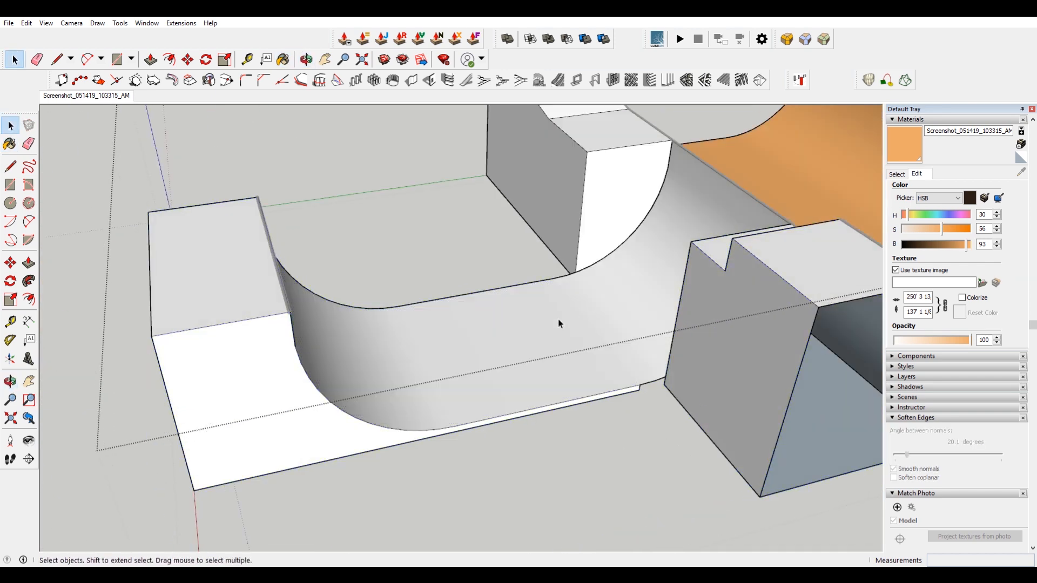
Paint a face of the quarter pipe orange and undo it.
{"action": "key", "text": "b"}
{"action": "left_click", "coordinate": [444, 346]}
{"action": "key", "text": "ctrl+z"}
Paint the front quarter pipe's two deck faces orange.
{"action": "key", "text": "space"}
{"action": "double_click", "coordinate": [446, 348]}
{"action": "key", "text": "b"}
{"action": "left_click", "coordinate": [436, 352]}
{"action": "key", "text": "space"}
{"action": "key", "text": "b"}
{"action": "left_click", "coordinate": [236, 315]}
{"action": "key", "text": "space"}
Select and delete the front quarter pipe's side and base walls.
{"action": "middle_click_drag", "start_coordinate": [236, 452], "coordinate": [396, 358]}
{"action": "left_click_drag", "start_coordinate": [396, 359], "coordinate": [234, 421]}
{"action": "key", "text": "Delete"}
Delete the remaining front walls beneath the quarter pipe decks.
{"action": "key", "text": "Delete"}
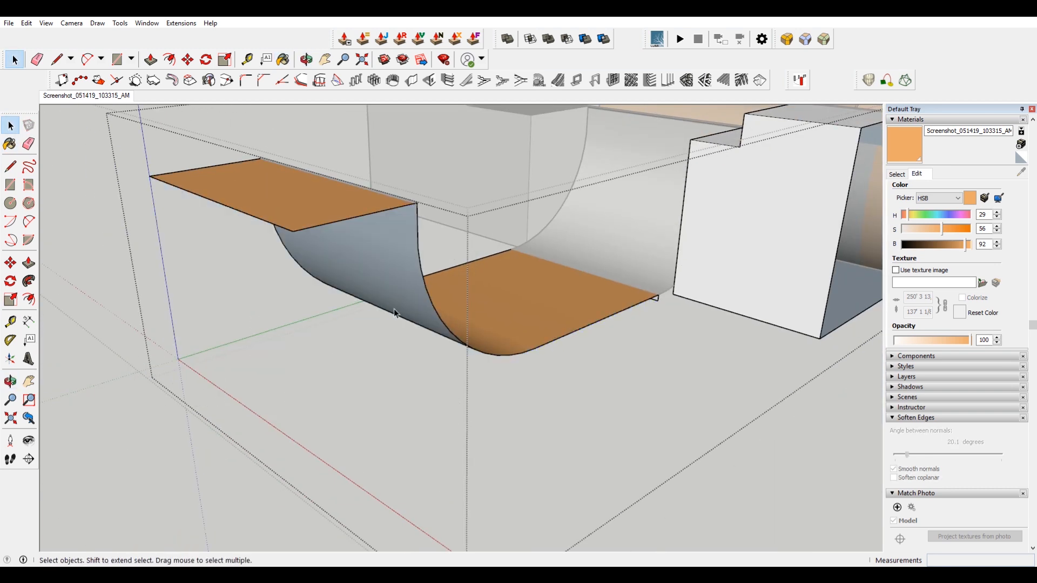
{"action": "middle_click_drag", "start_coordinate": [364, 317], "coordinate": [557, 279]}
{"action": "scroll", "coordinate": [708, 349], "scroll_direction": "up", "scroll_amount": 4}
{"action": "middle_click_drag", "start_coordinate": [708, 349], "coordinate": [550, 354]}
{"action": "middle_click_drag", "start_coordinate": [511, 326], "coordinate": [368, 310]}
{"action": "scroll", "coordinate": [479, 404], "scroll_direction": "down", "scroll_amount": 5}
{"action": "scroll", "coordinate": [479, 404], "scroll_direction": "down", "scroll_amount": 2}
{"action": "left_click_drag", "start_coordinate": [565, 516], "coordinate": [503, 496]}
{"action": "key", "text": "Delete"}
{"action": "middle_click_drag", "start_coordinate": [533, 501], "coordinate": [436, 360]}
{"action": "left_click_drag", "start_coordinate": [608, 392], "coordinate": [607, 389]}
{"action": "key", "text": "Delete"}
{"action": "middle_click_drag", "start_coordinate": [698, 355], "coordinate": [594, 327]}
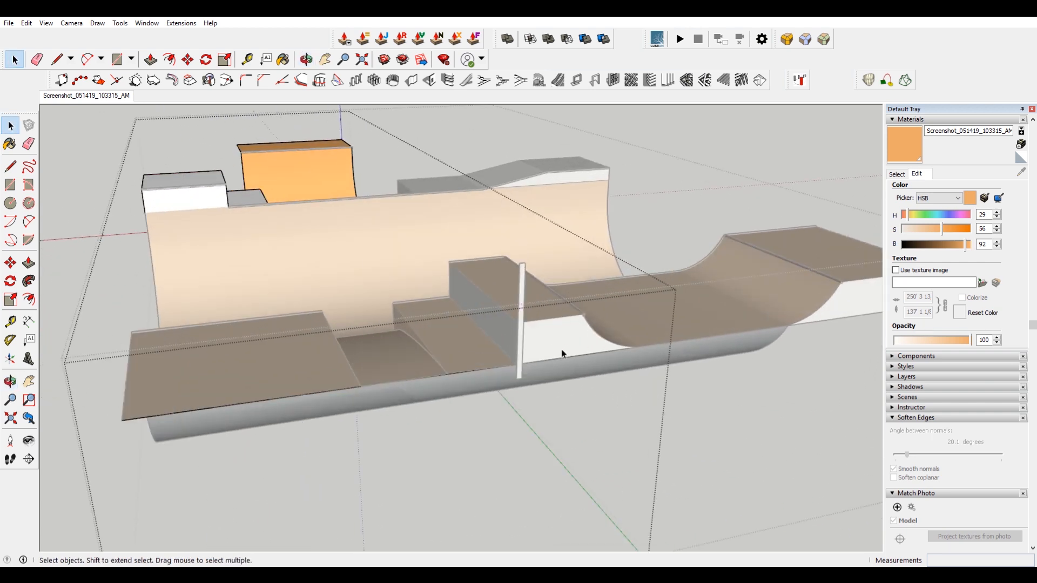
{"action": "scroll", "coordinate": [566, 350], "scroll_direction": "up", "scroll_amount": 1}
{"action": "scroll", "coordinate": [557, 352], "scroll_direction": "down", "scroll_amount": 3}
{"action": "middle_click_drag", "start_coordinate": [558, 363], "coordinate": [364, 274]}
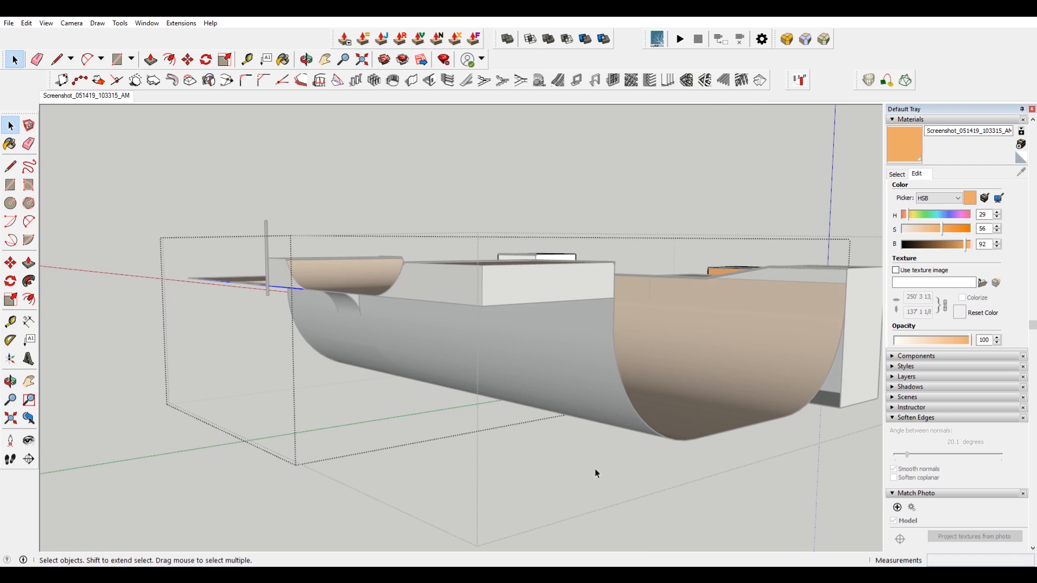
Delete two wall faces of the deck box beside the rear quarter pipe.
{"action": "left_click", "coordinate": [595, 469]}
{"action": "double_click", "coordinate": [529, 289]}
{"action": "left_click", "coordinate": [498, 297]}
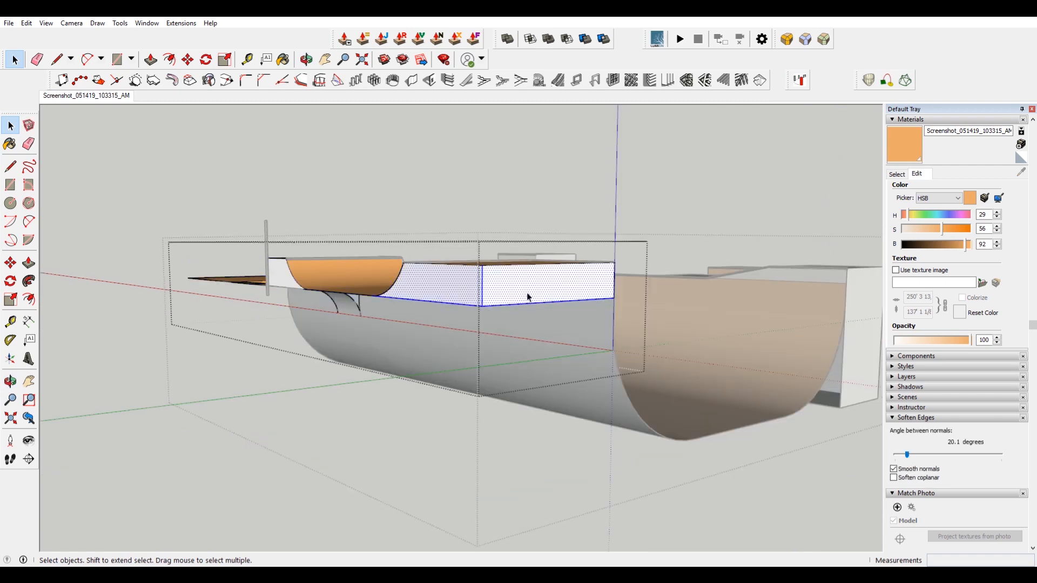
{"action": "middle_click_drag", "start_coordinate": [527, 301], "coordinate": [389, 303]}
{"action": "scroll", "coordinate": [657, 400], "scroll_direction": "up", "scroll_amount": 2}
{"action": "double_click", "coordinate": [654, 449]}
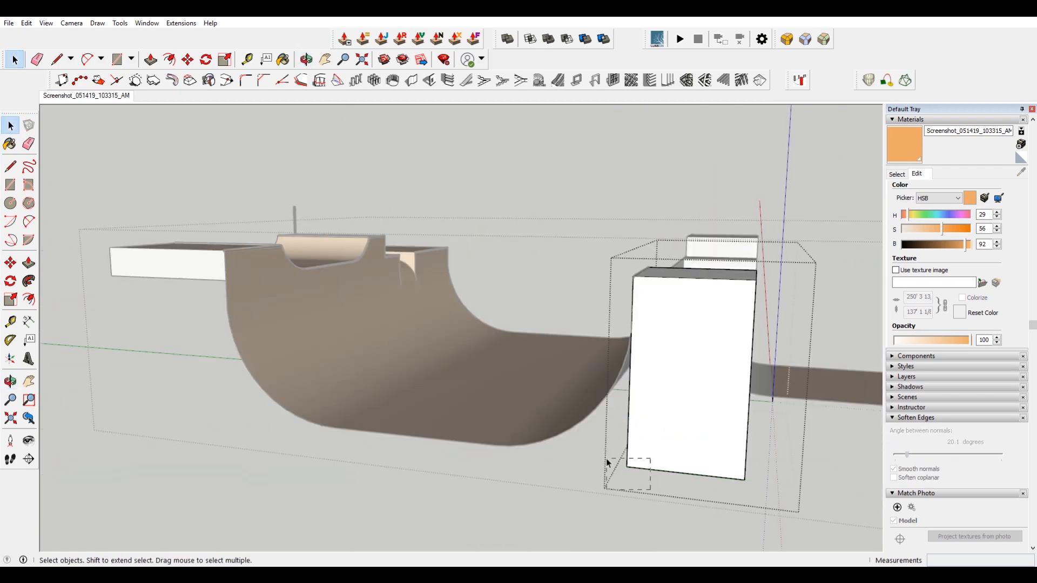
{"action": "left_click", "coordinate": [665, 448]}
{"action": "key", "text": "Delete"}
{"action": "middle_click_drag", "start_coordinate": [705, 416], "coordinate": [529, 391]}
{"action": "left_click", "coordinate": [656, 419]}
{"action": "key", "text": "Delete"}
Paint a deck face of the rear section orange.
{"action": "left_click", "coordinate": [672, 407]}
{"action": "mouse_move", "coordinate": [672, 406]}
{"action": "middle_mouse_down"}
{"action": "mouse_move", "coordinate": [575, 435]}
{"action": "mouse_move", "coordinate": [398, 366]}
{"action": "middle_mouse_up"}
{"action": "key", "text": "b"}
{"action": "left_click", "coordinate": [259, 357]}
{"action": "key", "text": "space"}
Cut the selected geometry and paste it in place inside the ramp group.
{"action": "left_click", "coordinate": [777, 457]}
{"action": "left_click", "coordinate": [586, 429]}
{"action": "middle_click_drag", "start_coordinate": [586, 430], "coordinate": [697, 378]}
{"action": "left_click", "coordinate": [574, 387]}
{"action": "left_click", "coordinate": [521, 361]}
{"action": "key", "text": "ctrl+x"}
{"action": "double_click", "coordinate": [578, 397]}
{"action": "left_click", "coordinate": [26, 23]}
{"action": "left_click", "coordinate": [53, 99]}
{"action": "right_click", "coordinate": [523, 351]}
{"action": "left_click", "coordinate": [594, 418]}
{"action": "left_click", "coordinate": [644, 402]}
Paint the rear quarter pipe's curved face orange.
{"action": "key", "text": "b"}
{"action": "left_click", "coordinate": [546, 363]}
{"action": "key", "text": "space"}
{"action": "left_click", "coordinate": [497, 448]}
{"action": "double_click", "coordinate": [577, 382]}
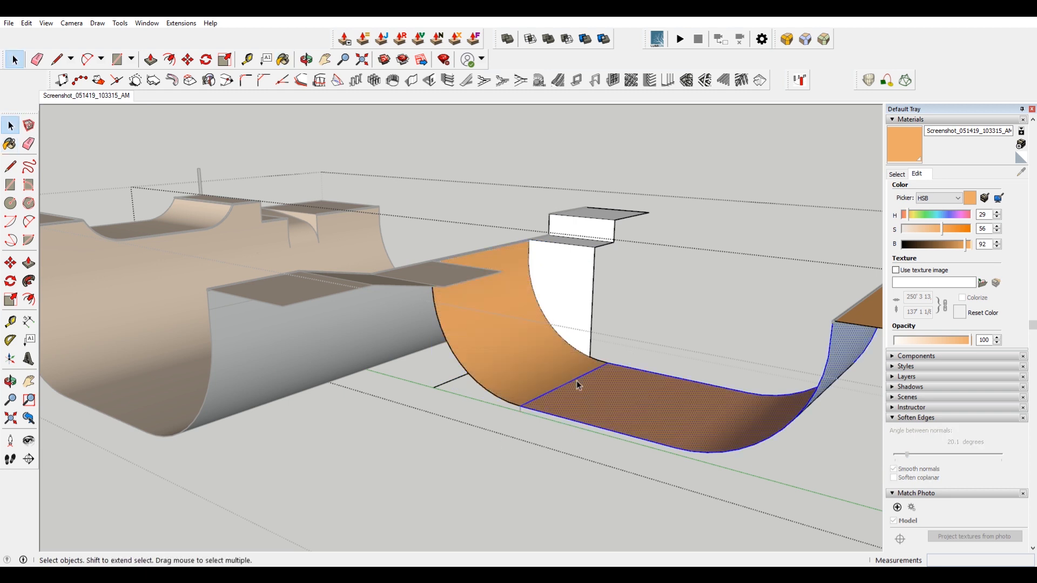
Delete the leftover faces around the rear quarter pipe.
{"action": "scroll", "coordinate": [559, 390], "scroll_direction": "up", "scroll_amount": 5}
{"action": "left_click", "coordinate": [417, 476]}
{"action": "mouse_move", "coordinate": [418, 474]}
{"action": "middle_mouse_down"}
{"action": "mouse_move", "coordinate": [680, 379]}
{"action": "mouse_move", "coordinate": [488, 391]}
{"action": "middle_mouse_up"}
{"action": "left_click", "coordinate": [398, 227]}
{"action": "key", "text": "Delete"}
{"action": "left_click_drag", "start_coordinate": [295, 423], "coordinate": [253, 390]}
{"action": "key", "text": "Delete"}
Paint the faces of the small step structure beside the quarter pipe orange.
{"action": "middle_click_drag", "start_coordinate": [324, 476], "coordinate": [338, 416]}
{"action": "middle_click_drag", "start_coordinate": [686, 252], "coordinate": [453, 425]}
{"action": "triple_click", "coordinate": [463, 400]}
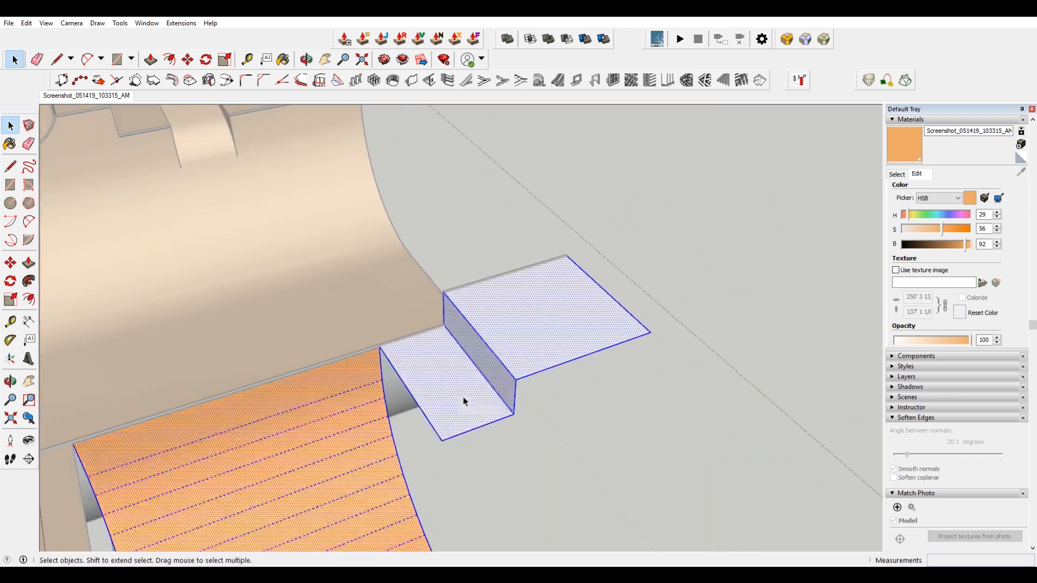
{"action": "key", "text": "b"}
{"action": "left_click", "coordinate": [465, 397]}
{"action": "left_click", "coordinate": [543, 312]}
{"action": "left_click", "coordinate": [501, 372]}
{"action": "key", "text": "space"}
Paint the step structure's upper face orange.
{"action": "left_click", "coordinate": [653, 367]}
{"action": "mouse_move", "coordinate": [651, 368]}
{"action": "middle_mouse_down"}
{"action": "mouse_move", "coordinate": [515, 347]}
{"action": "mouse_move", "coordinate": [574, 322]}
{"action": "mouse_move", "coordinate": [486, 318]}
{"action": "mouse_move", "coordinate": [541, 225]}
{"action": "mouse_move", "coordinate": [564, 232]}
{"action": "middle_mouse_up"}
{"action": "scroll", "coordinate": [514, 347], "scroll_direction": "down", "scroll_amount": 5}
{"action": "left_click", "coordinate": [465, 320]}
{"action": "key", "text": "b"}
{"action": "left_click", "coordinate": [542, 225], "text": "alt"}
{"action": "key", "text": "space"}
{"action": "triple_click", "coordinate": [564, 211]}
{"action": "left_click_drag", "start_coordinate": [562, 181], "coordinate": [608, 431]}
{"action": "middle_click_drag", "start_coordinate": [626, 353], "coordinate": [594, 304]}
{"action": "key", "text": "ctrl+z"}
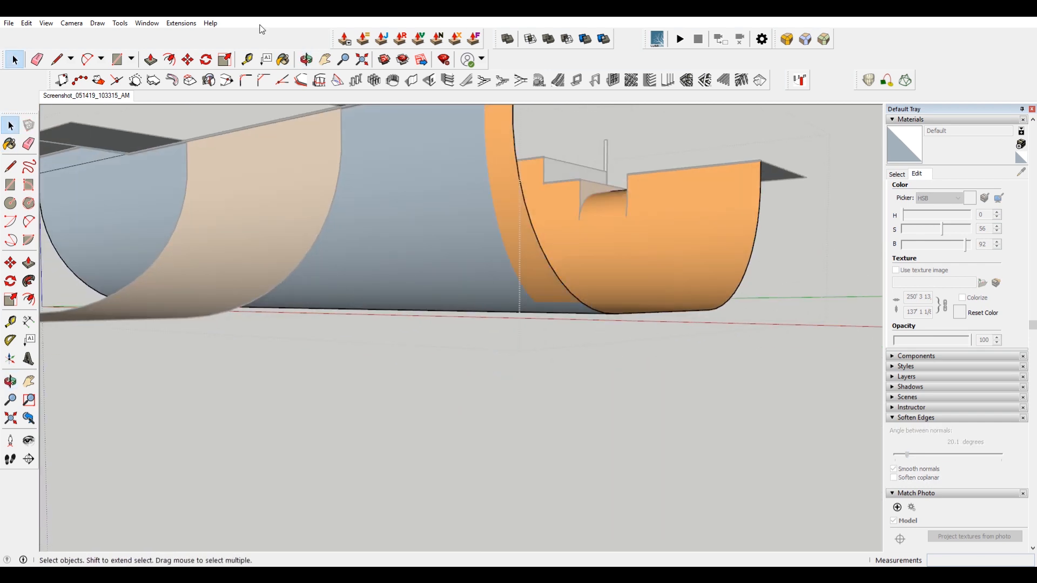
Show hidden geometry on the quarter pipe surfaces.
{"action": "left_click", "coordinate": [46, 23]}
{"action": "left_click", "coordinate": [66, 62]}
{"action": "middle_click_drag", "start_coordinate": [590, 169], "coordinate": [454, 215]}
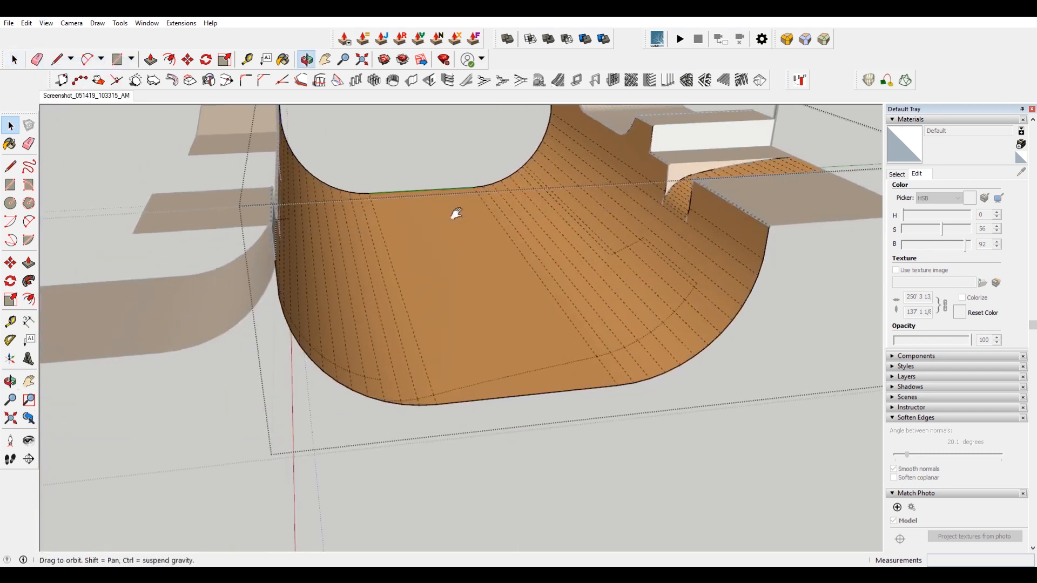
{"action": "scroll", "coordinate": [491, 344], "scroll_direction": "up", "scroll_amount": 3}
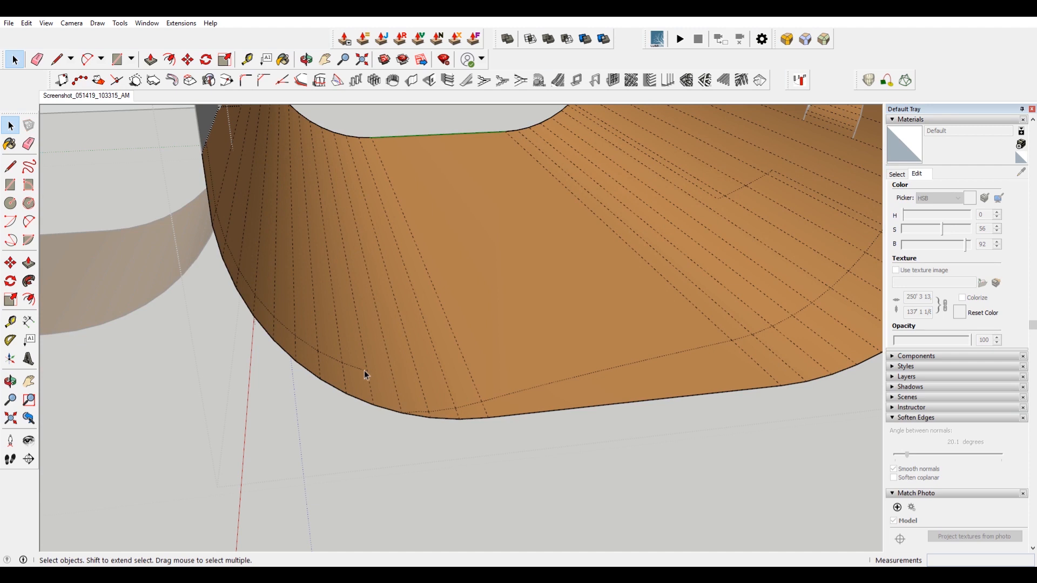
Erase the stray edges crossing the quarter pipe's flat bottom with the Eraser.
{"action": "key", "text": "e"}
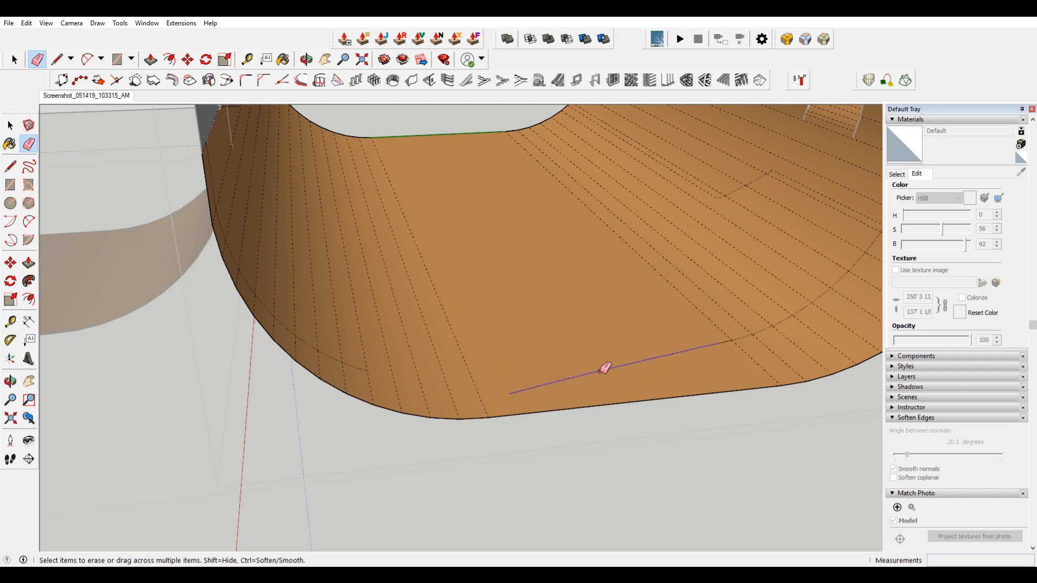
{"action": "left_click_drag", "start_coordinate": [721, 340], "coordinate": [752, 324]}
{"action": "scroll", "coordinate": [657, 279], "scroll_direction": "up", "scroll_amount": 3}
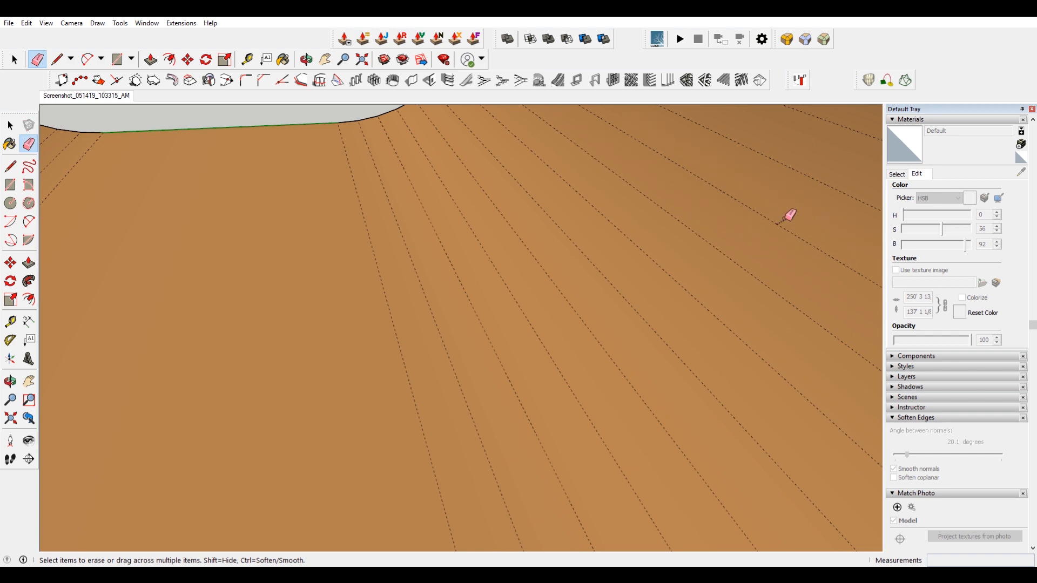
{"action": "scroll", "coordinate": [788, 222], "scroll_direction": "down", "scroll_amount": 1}
{"action": "middle_click_drag", "start_coordinate": [789, 220], "coordinate": [614, 223]}
{"action": "scroll", "coordinate": [705, 278], "scroll_direction": "down", "scroll_amount": 1}
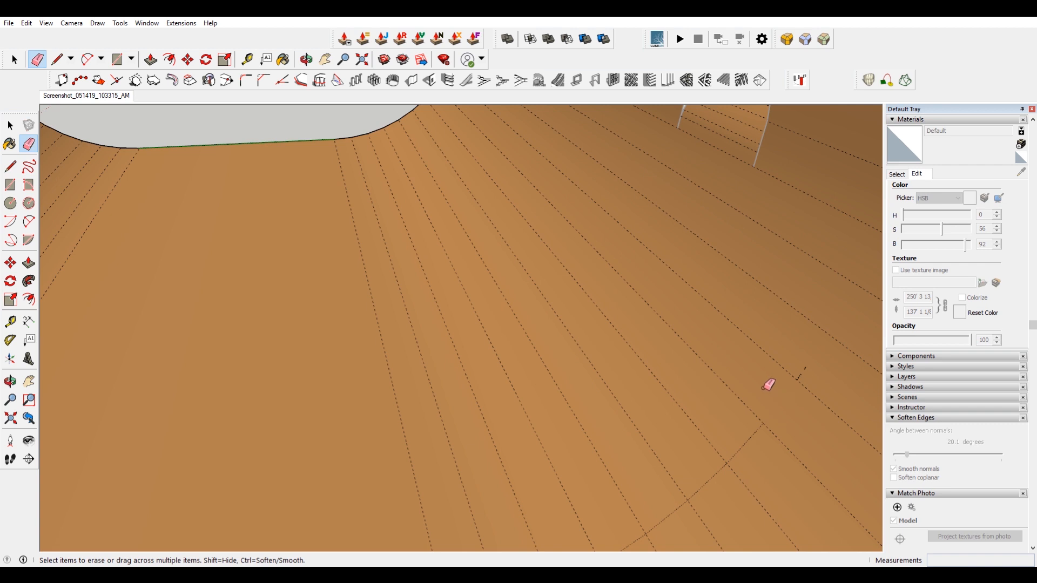
{"action": "left_click", "coordinate": [738, 437]}
{"action": "middle_click_drag", "start_coordinate": [671, 465], "coordinate": [685, 334]}
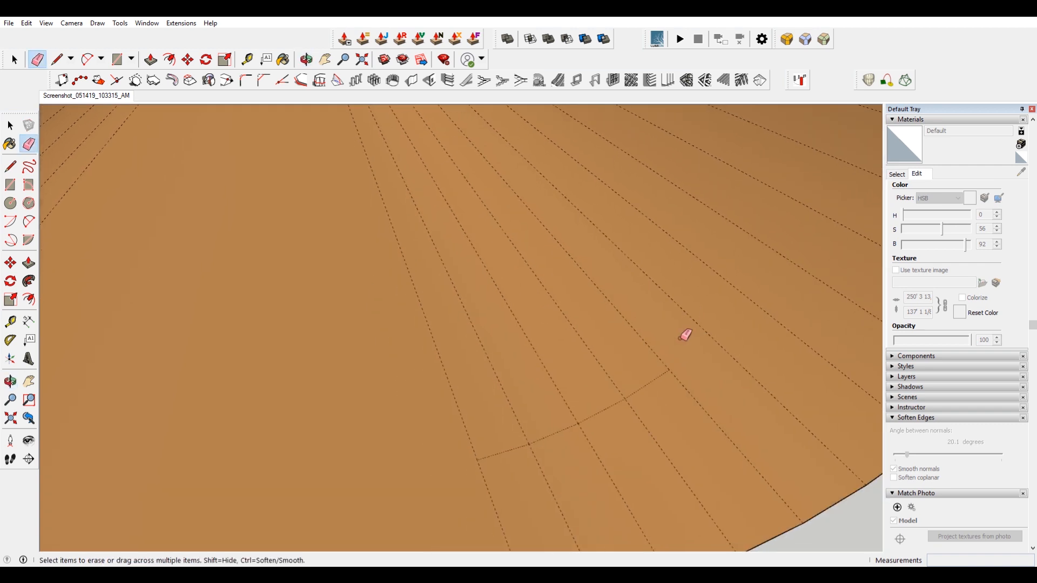
{"action": "left_click", "coordinate": [618, 411]}
{"action": "left_click", "coordinate": [514, 452]}
{"action": "scroll", "coordinate": [524, 367], "scroll_direction": "down", "scroll_amount": 4}
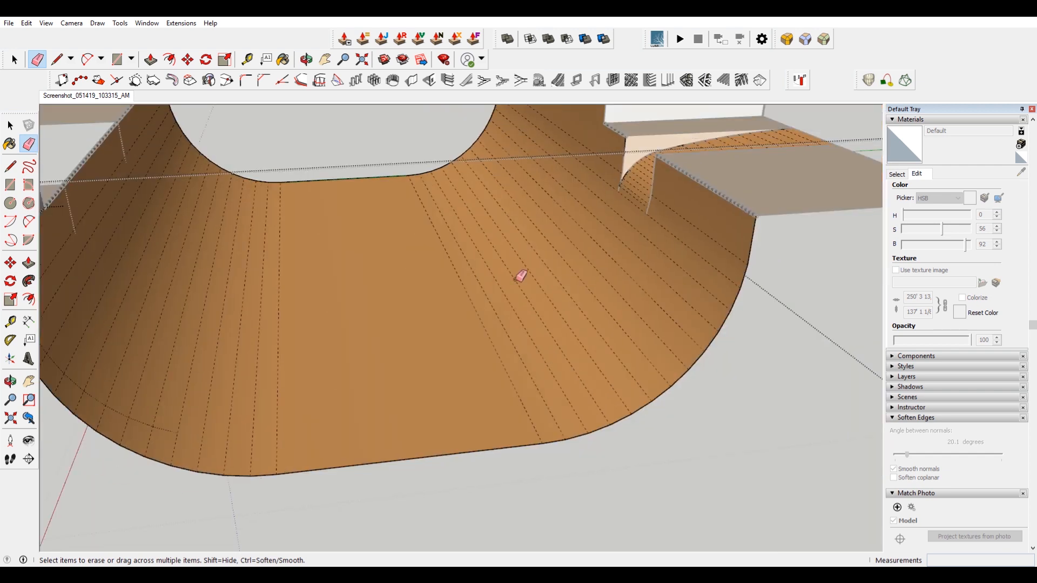
Erase the stray edges on the quarter pipe's curved transition.
{"action": "middle_click_drag", "start_coordinate": [419, 265], "coordinate": [574, 259]}
{"action": "scroll", "coordinate": [395, 407], "scroll_direction": "up", "scroll_amount": 3}
{"action": "middle_click_drag", "start_coordinate": [396, 407], "coordinate": [331, 389]}
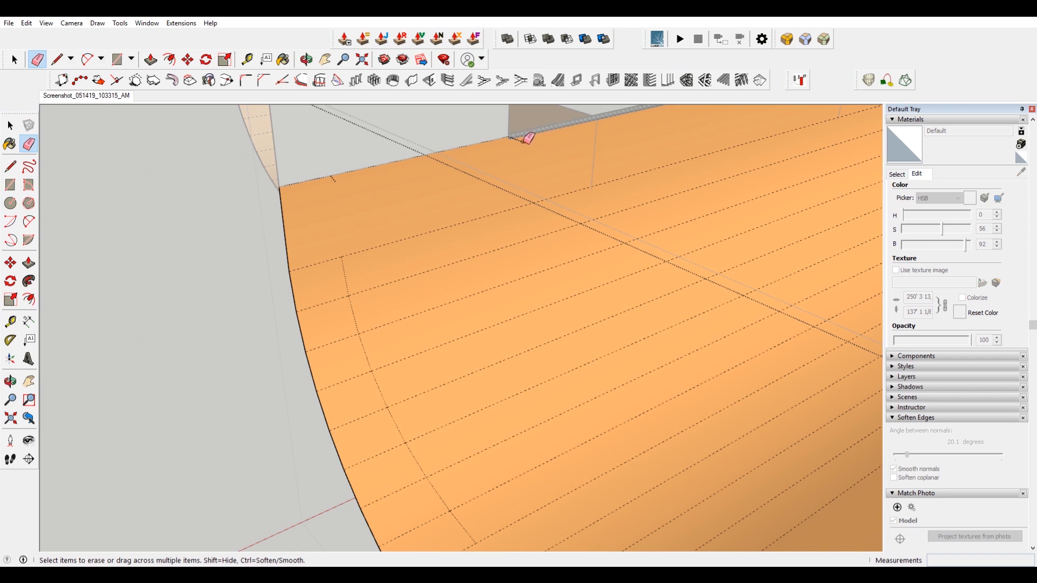
{"action": "mouse_move", "coordinate": [357, 226]}
{"action": "left_mouse_down"}
{"action": "mouse_move", "coordinate": [343, 282]}
{"action": "mouse_move", "coordinate": [375, 345]}
{"action": "left_mouse_up"}
{"action": "left_click", "coordinate": [380, 387]}
{"action": "mouse_move", "coordinate": [397, 421]}
{"action": "left_mouse_down"}
{"action": "mouse_move", "coordinate": [380, 436]}
{"action": "mouse_move", "coordinate": [410, 469]}
{"action": "left_mouse_up"}
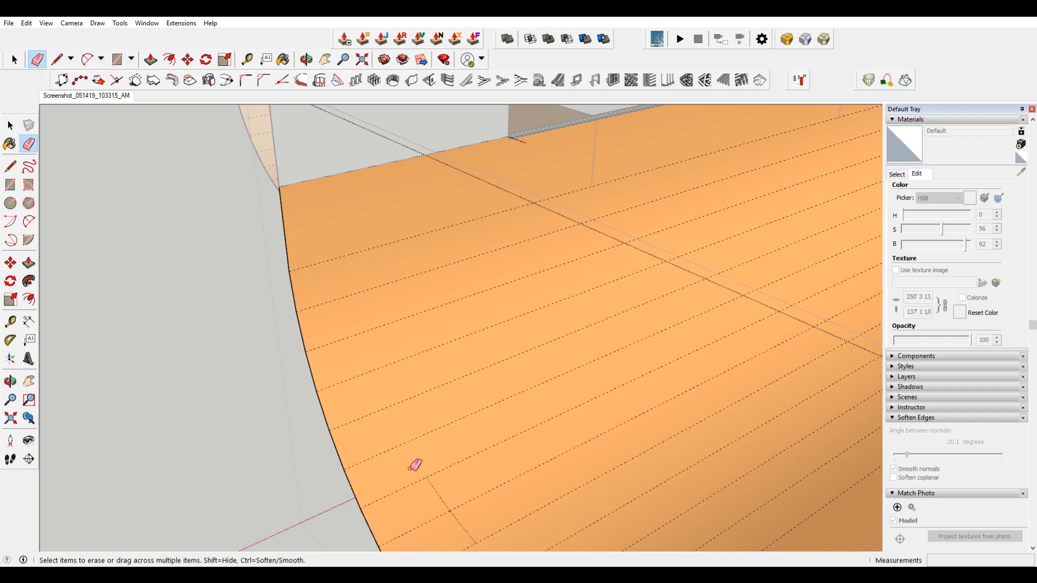
{"action": "scroll", "coordinate": [442, 429], "scroll_direction": "down", "scroll_amount": 3}
{"action": "key", "text": "space"}
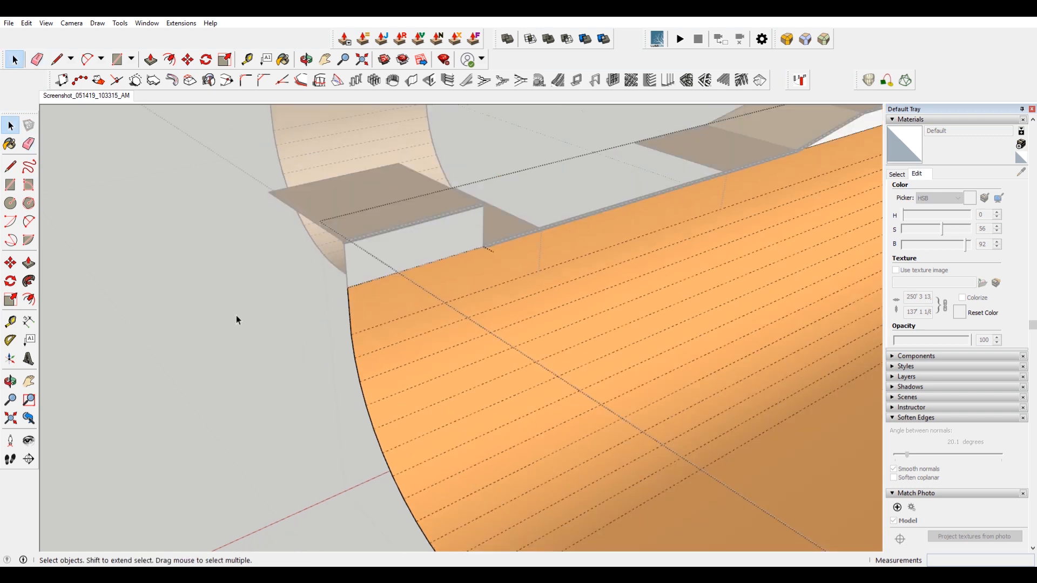
Delete the white riser face beneath the step.
{"action": "left_click", "coordinate": [236, 316]}
{"action": "double_click", "coordinate": [412, 245]}
{"action": "left_click", "coordinate": [436, 249]}
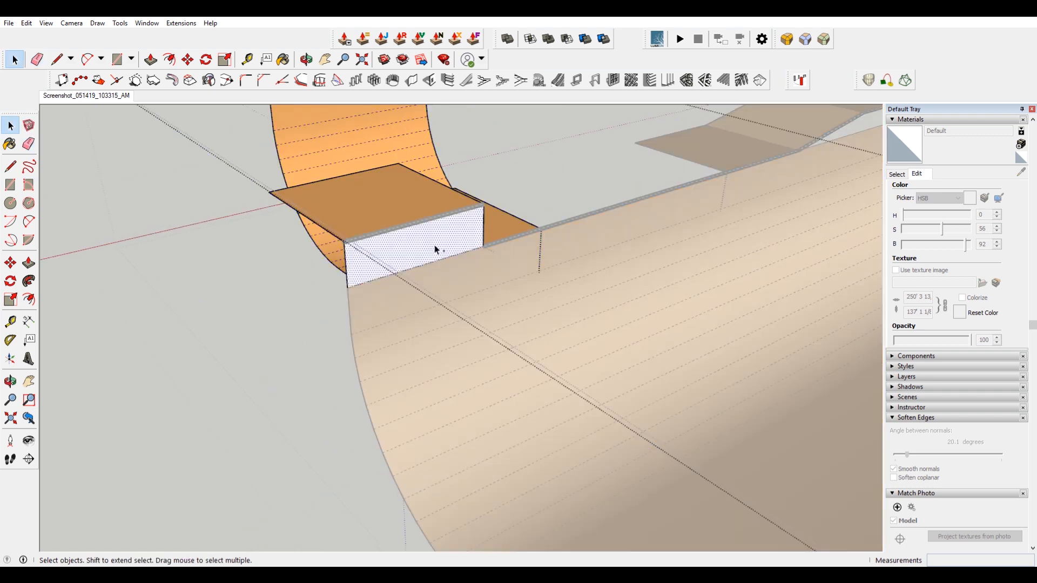
{"action": "key", "text": "Delete"}
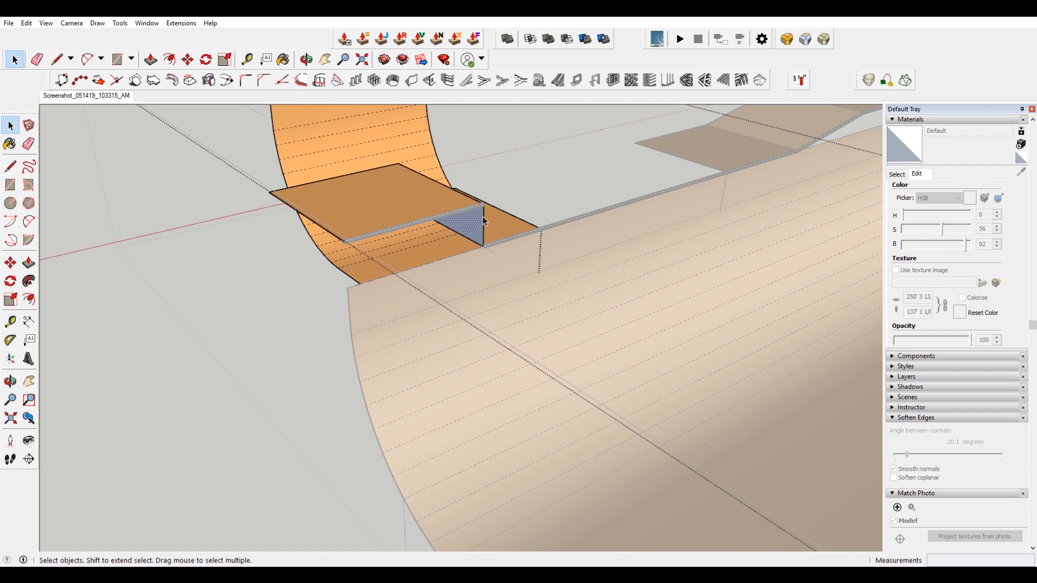
Open the group and paste the cut geometry in place.
{"action": "double_click", "coordinate": [474, 276]}
{"action": "left_click", "coordinate": [27, 23]}
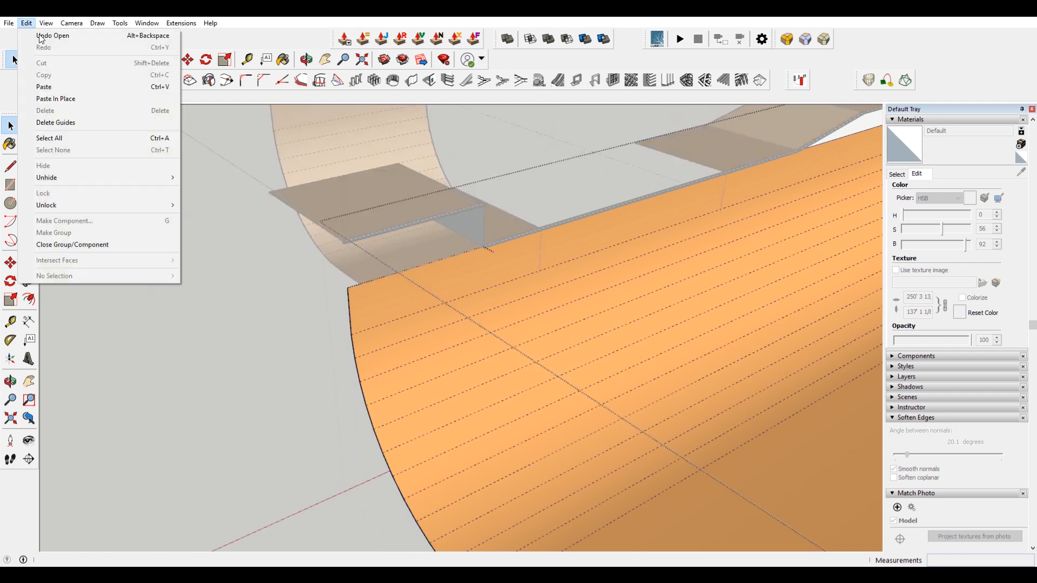
{"action": "left_click", "coordinate": [95, 99]}
{"action": "left_click", "coordinate": [491, 250]}
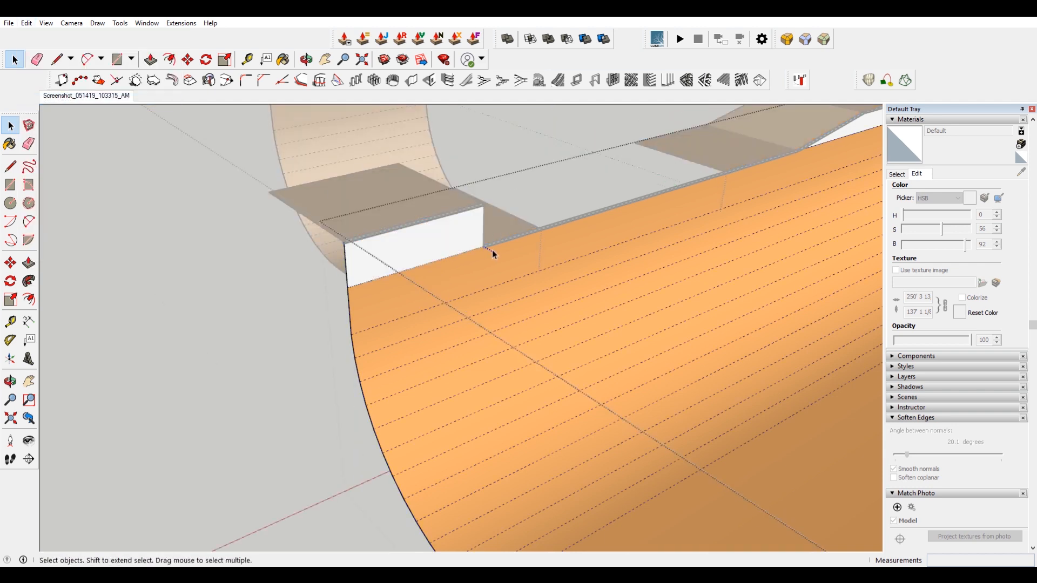
Hide the hidden geometry and paint the riser face beneath the step orange.
{"action": "left_click", "coordinate": [46, 23]}
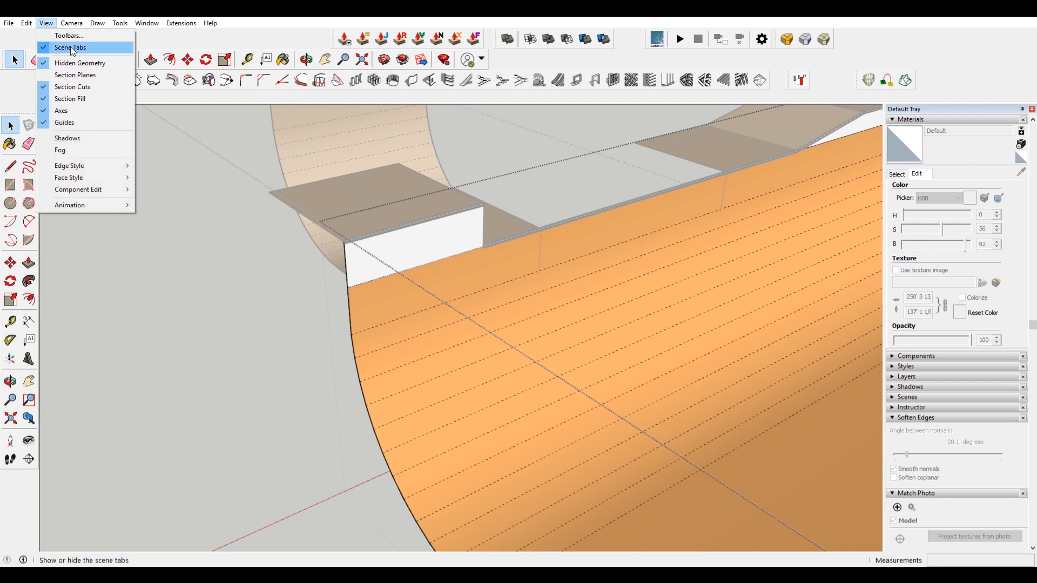
{"action": "left_click", "coordinate": [79, 64]}
{"action": "key", "text": "b"}
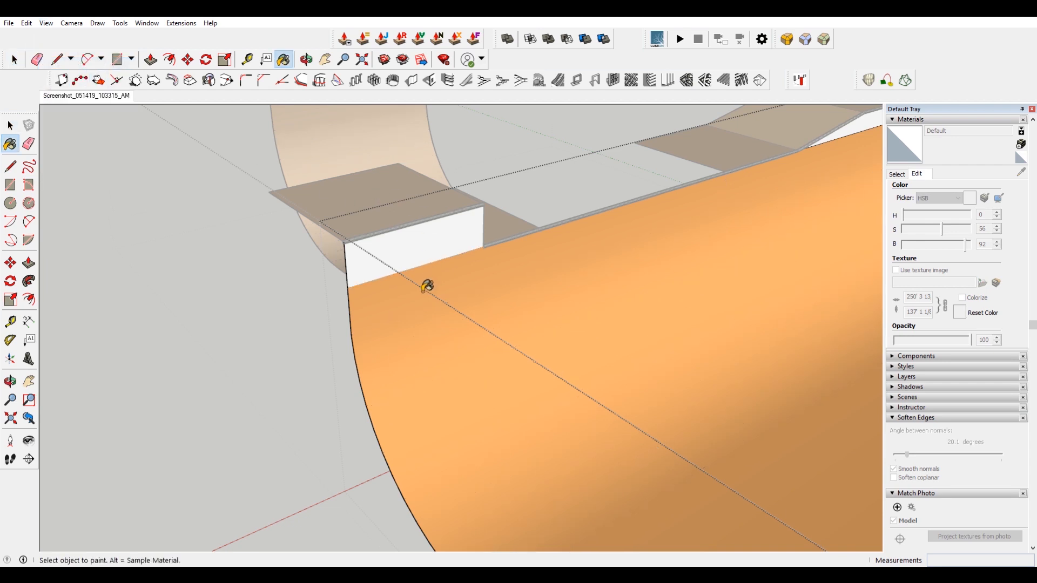
{"action": "left_click", "coordinate": [413, 309], "text": "alt"}
{"action": "left_click", "coordinate": [403, 274]}
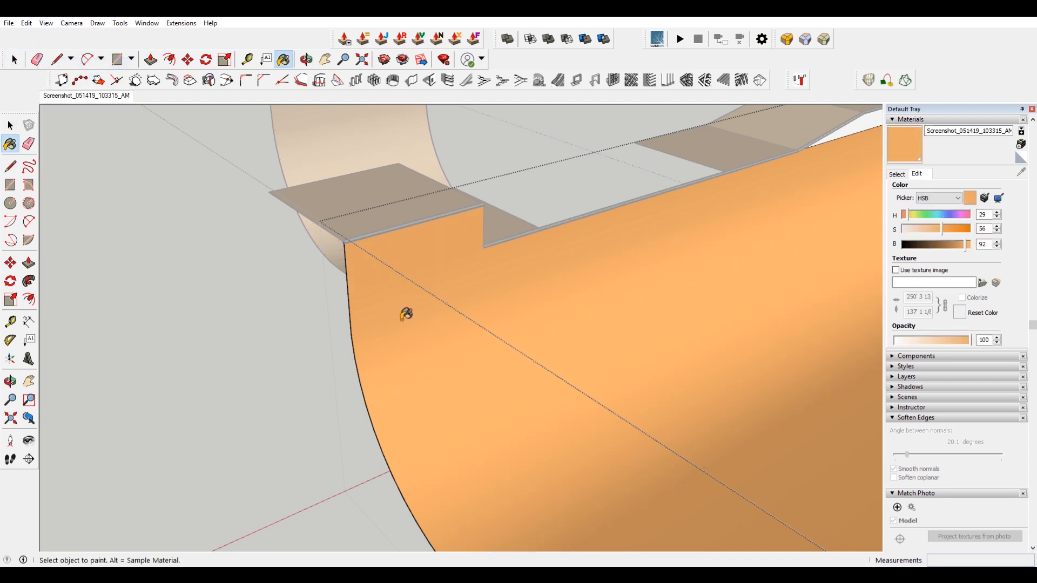
{"action": "key", "text": "space"}
Orbit around the ramp to inspect the painted surfaces and edges.
{"action": "left_click", "coordinate": [403, 281]}
{"action": "left_click", "coordinate": [400, 250]}
{"action": "scroll", "coordinate": [398, 278], "scroll_direction": "down", "scroll_amount": 1}
{"action": "mouse_move", "coordinate": [398, 278]}
{"action": "middle_mouse_down"}
{"action": "mouse_move", "coordinate": [601, 224]}
{"action": "mouse_move", "coordinate": [609, 204]}
{"action": "mouse_move", "coordinate": [486, 204]}
{"action": "middle_mouse_up"}
{"action": "left_click", "coordinate": [717, 158]}
{"action": "scroll", "coordinate": [716, 157], "scroll_direction": "up", "scroll_amount": 4}
{"action": "key", "text": "e"}
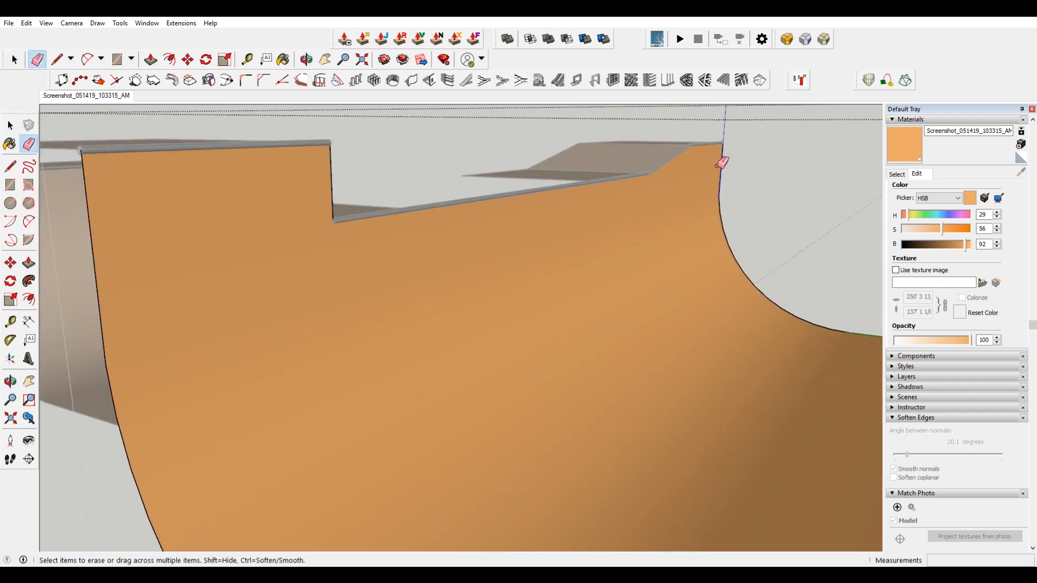
{"action": "key", "text": "space"}
{"action": "scroll", "coordinate": [561, 225], "scroll_direction": "down", "scroll_amount": 5}
{"action": "mouse_move", "coordinate": [560, 225]}
{"action": "middle_mouse_down"}
{"action": "mouse_move", "coordinate": [774, 243]}
{"action": "mouse_move", "coordinate": [658, 269]}
{"action": "middle_mouse_up"}
{"action": "scroll", "coordinate": [692, 298], "scroll_direction": "up", "scroll_amount": 5}
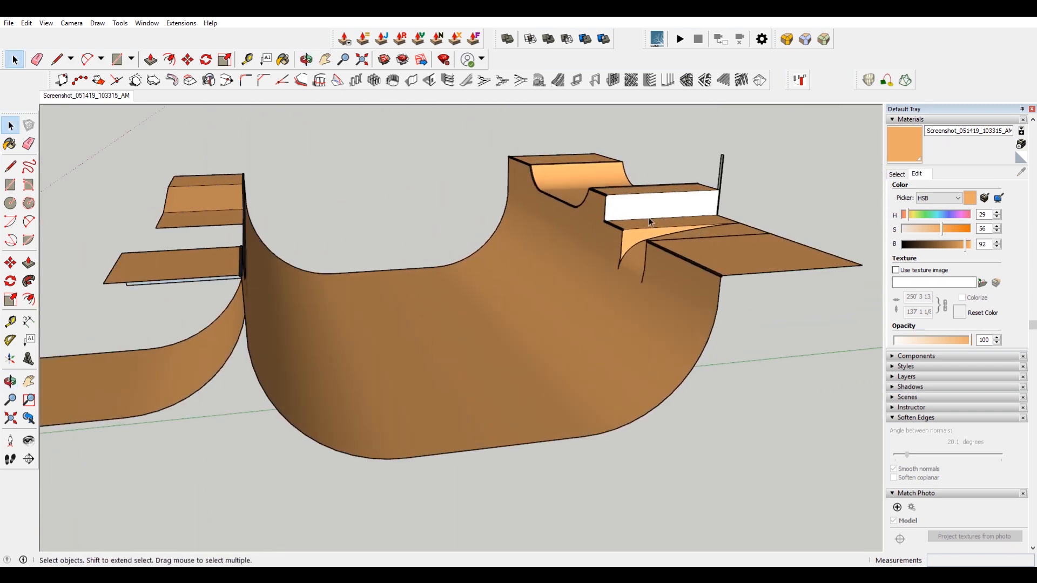
Paint the white face below the coping orange.
{"action": "key", "text": "b"}
{"action": "left_click", "coordinate": [650, 206]}
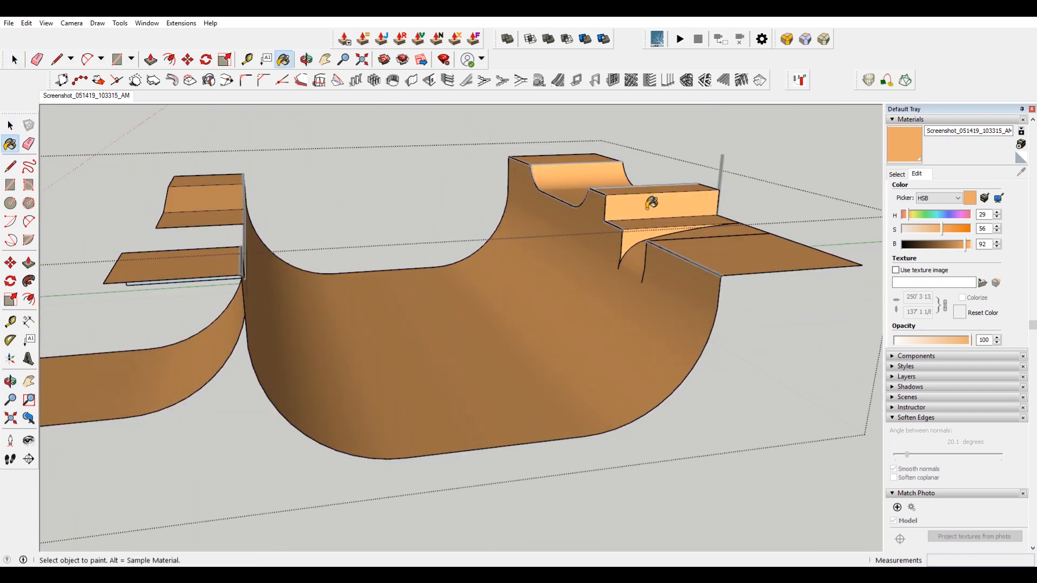
{"action": "key", "text": "space"}
{"action": "mouse_move", "coordinate": [333, 183]}
{"action": "middle_mouse_down"}
{"action": "mouse_move", "coordinate": [278, 208]}
{"action": "mouse_move", "coordinate": [826, 256]}
{"action": "mouse_move", "coordinate": [432, 198]}
{"action": "mouse_move", "coordinate": [503, 245]}
{"action": "middle_mouse_up"}
{"action": "scroll", "coordinate": [597, 253], "scroll_direction": "up", "scroll_amount": 5}
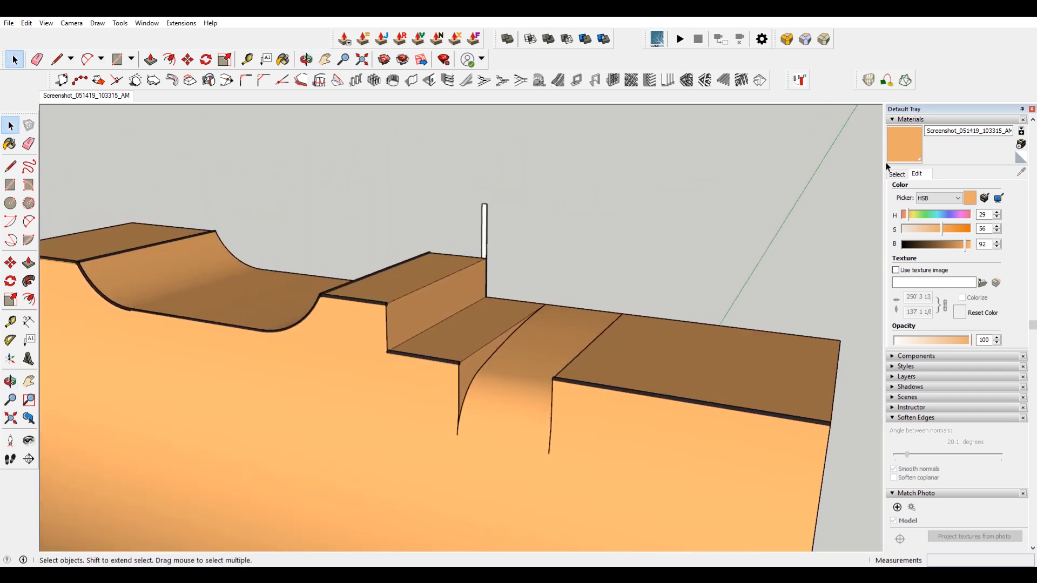
Create a new material named Wood and set its saturation to 48 and brightness to 28.
{"action": "left_click", "coordinate": [1021, 145]}
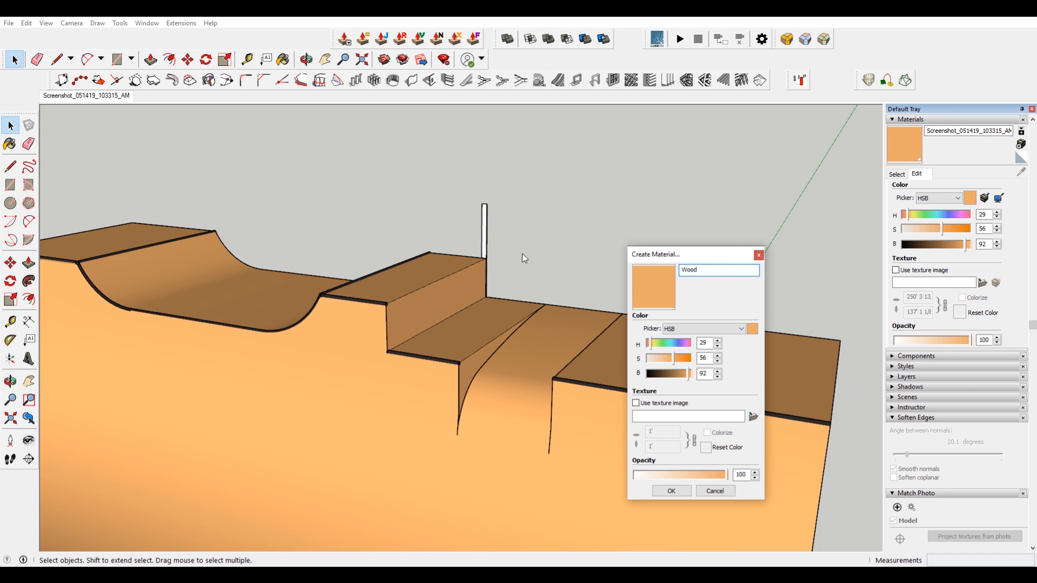
{"action": "left_click", "coordinate": [672, 491]}
{"action": "left_click", "coordinate": [86, 96]}
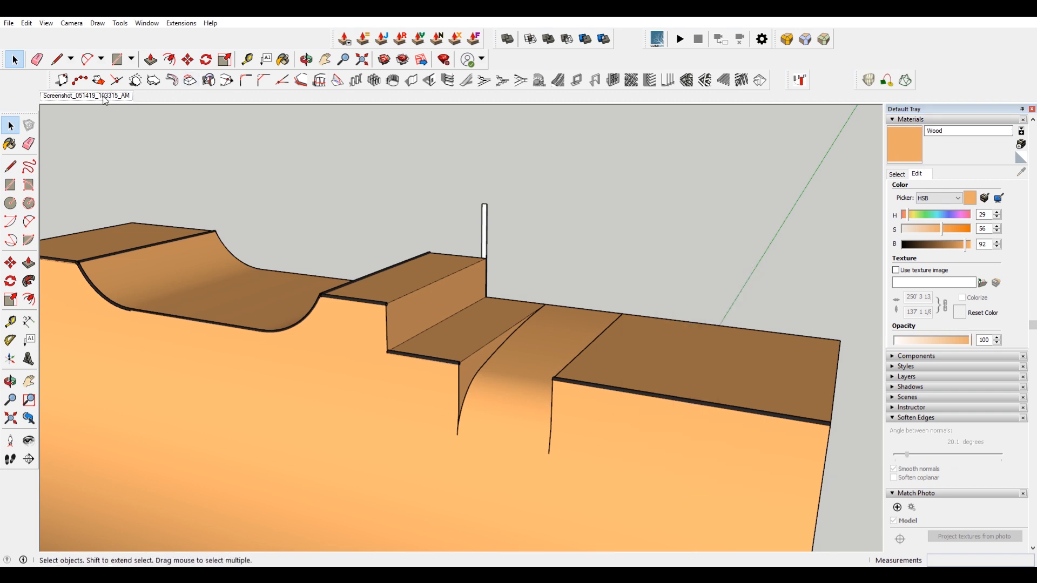
{"action": "scroll", "coordinate": [540, 146], "scroll_direction": "up", "scroll_amount": 6}
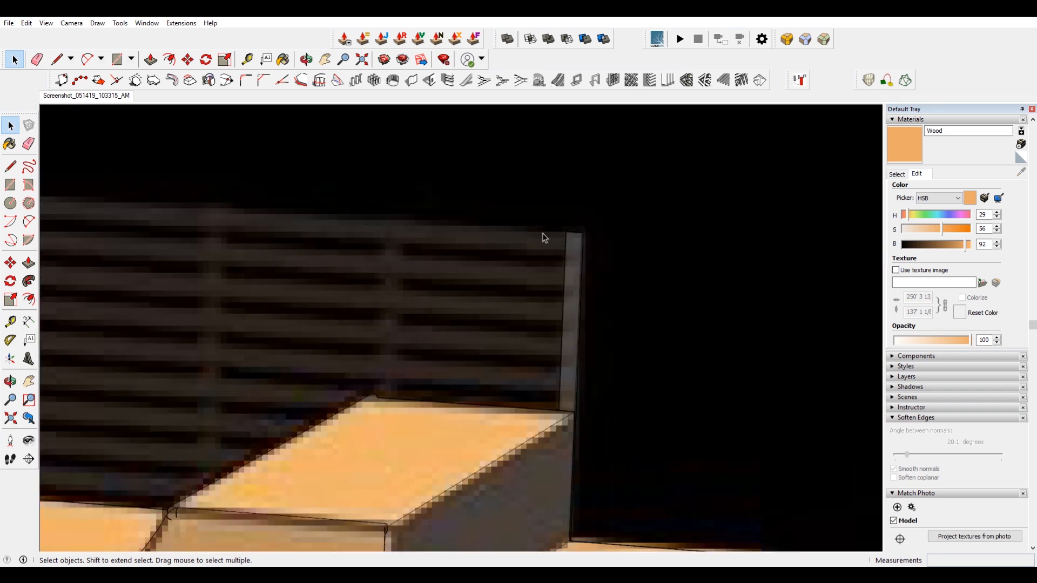
{"action": "left_click_drag", "start_coordinate": [925, 244], "coordinate": [922, 244]}
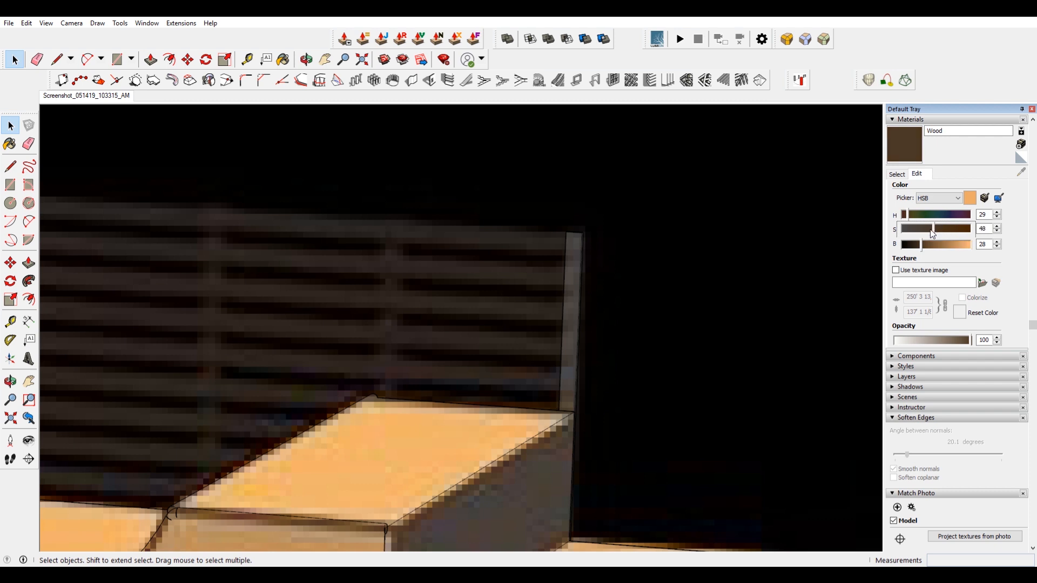
Paint the corner post with the Wood material.
{"action": "double_click", "coordinate": [575, 253]}
{"action": "triple_click", "coordinate": [575, 254]}
{"action": "key", "text": "b"}
{"action": "left_click", "coordinate": [576, 253]}
{"action": "key", "text": "space"}
Try to copy the corner post along the rear deck, then undo the copy.
{"action": "left_click", "coordinate": [670, 223]}
{"action": "middle_click_drag", "start_coordinate": [670, 224], "coordinate": [648, 267]}
{"action": "scroll", "coordinate": [682, 232], "scroll_direction": "up", "scroll_amount": 3}
{"action": "left_click", "coordinate": [79, 98]}
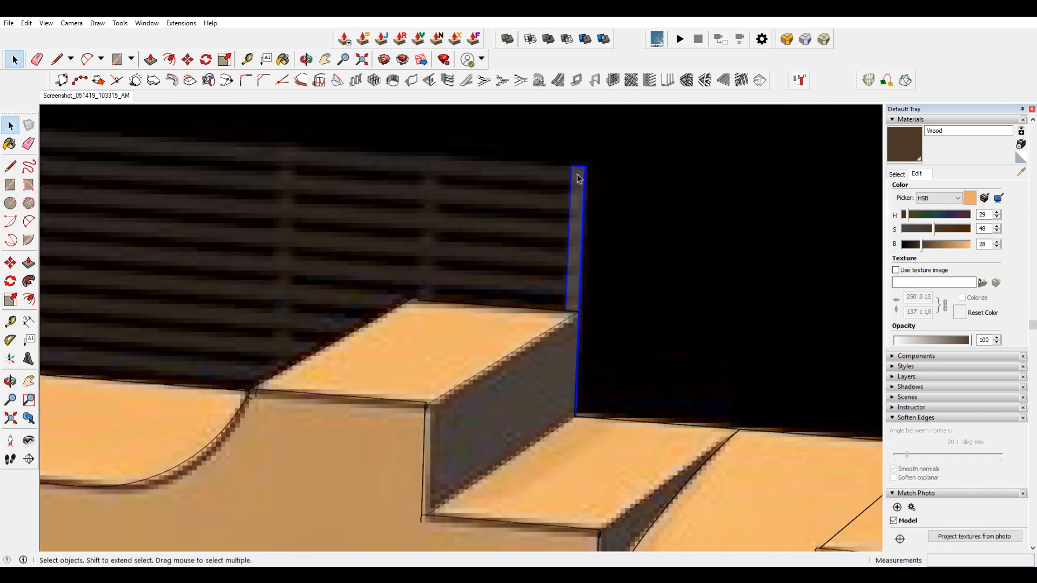
{"action": "scroll", "coordinate": [579, 179], "scroll_direction": "up", "scroll_amount": 4}
{"action": "key", "text": "m"}
{"action": "left_click", "coordinate": [594, 199]}
{"action": "scroll", "coordinate": [592, 199], "scroll_direction": "down", "scroll_amount": 6}
{"action": "key", "text": "ctrl"}
{"action": "scroll", "coordinate": [493, 185], "scroll_direction": "up", "scroll_amount": 3}
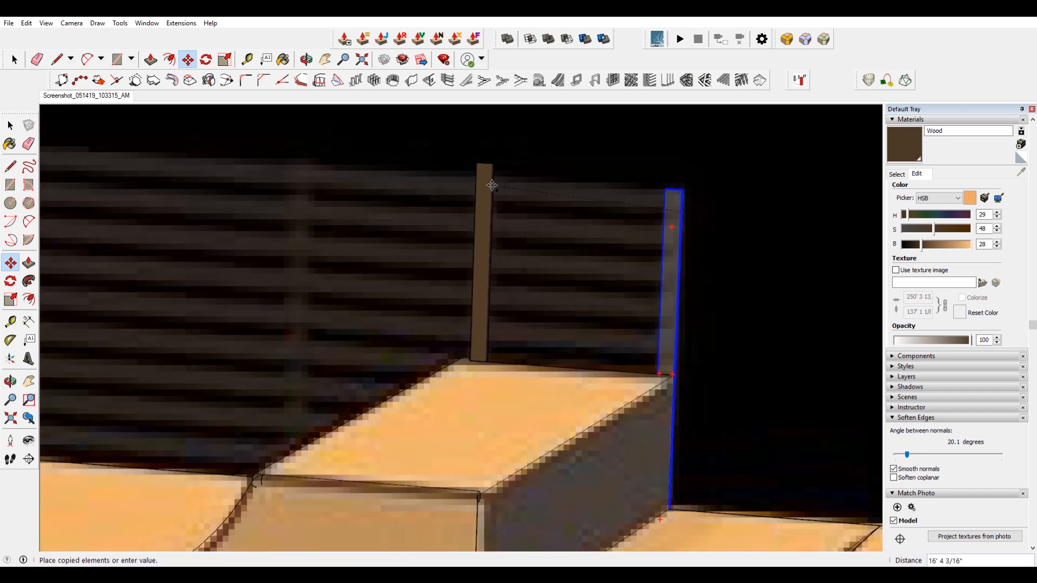
{"action": "left_click", "coordinate": [494, 185]}
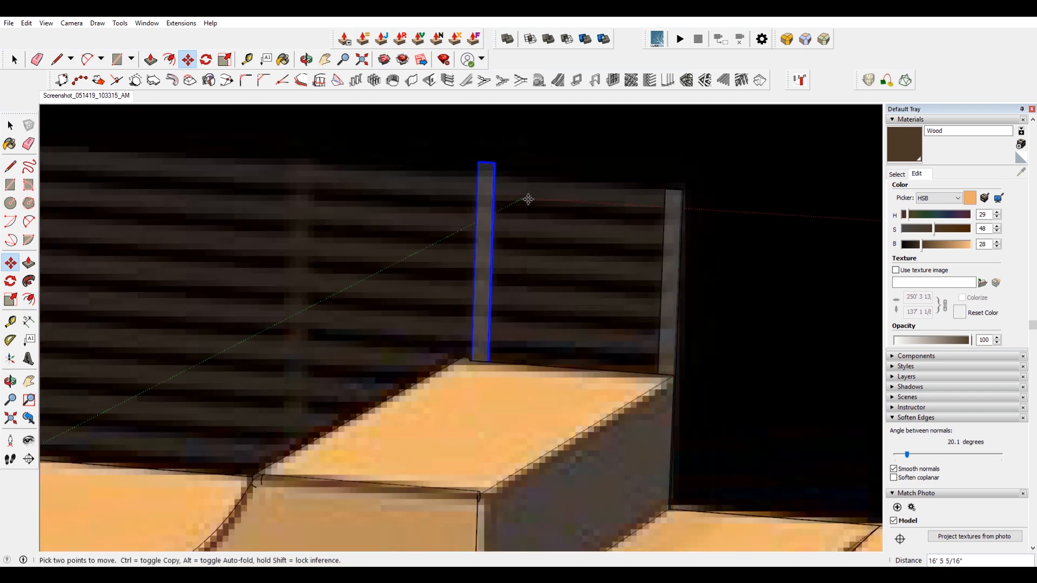
{"action": "key", "text": "ctrl+z"}
Copy the corner post to a new position along the back edge of the deck.
{"action": "key", "text": "space"}
{"action": "left_click", "coordinate": [678, 219]}
{"action": "key", "text": "m"}
{"action": "left_click", "coordinate": [681, 212]}
{"action": "key", "text": "ctrl"}
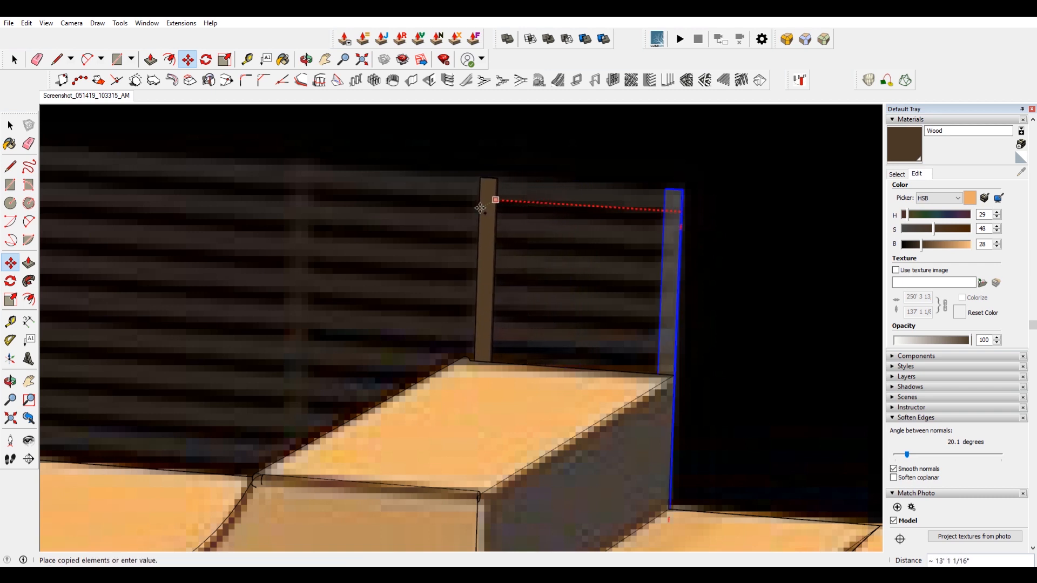
{"action": "left_click", "coordinate": [478, 208]}
{"action": "left_click", "coordinate": [492, 209]}
Copy the post several more times to place evenly spaced posts along the back edge of the ramp.
{"action": "key", "text": "ctrl"}
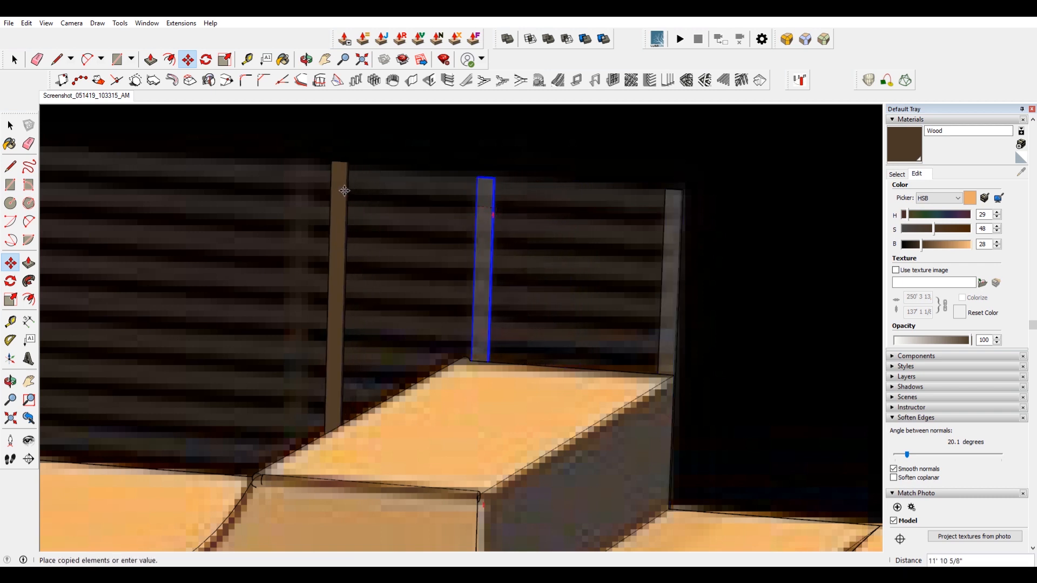
{"action": "left_click", "coordinate": [306, 200]}
{"action": "scroll", "coordinate": [306, 200], "scroll_direction": "down", "scroll_amount": 1}
{"action": "middle_click_drag", "start_coordinate": [307, 199], "coordinate": [587, 259], "text": "shift"}
{"action": "left_click", "coordinate": [584, 253]}
{"action": "key", "text": "ctrl"}
{"action": "scroll", "coordinate": [294, 235], "scroll_direction": "up", "scroll_amount": 1}
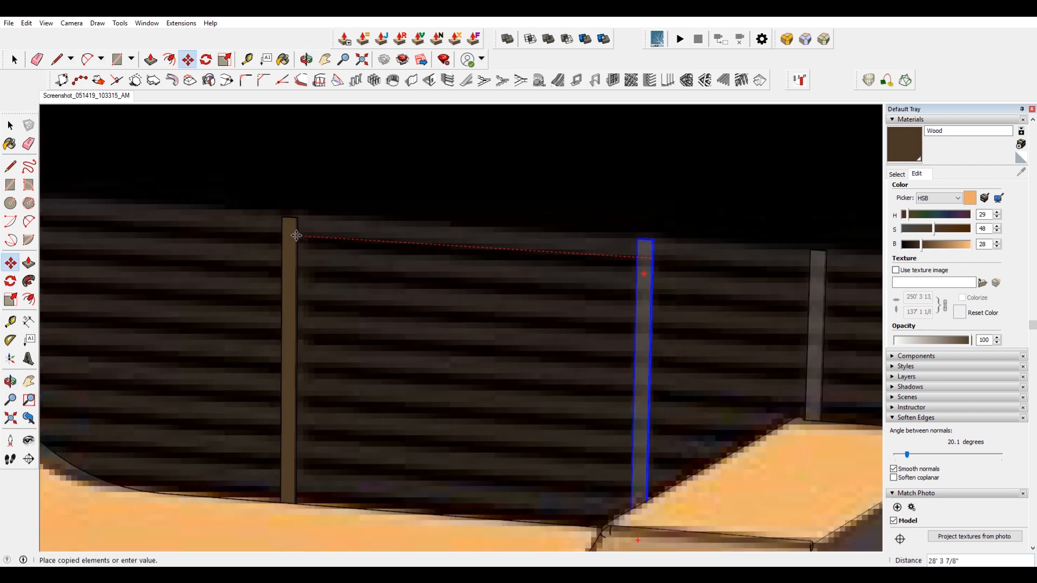
{"action": "middle_click_drag", "start_coordinate": [296, 235], "coordinate": [522, 255], "text": "shift"}
{"action": "scroll", "coordinate": [530, 254], "scroll_direction": "up", "scroll_amount": 2}
{"action": "left_click", "coordinate": [533, 257]}
{"action": "key", "text": "ctrl"}
{"action": "left_click", "coordinate": [533, 261]}
{"action": "scroll", "coordinate": [533, 261], "scroll_direction": "down", "scroll_amount": 1}
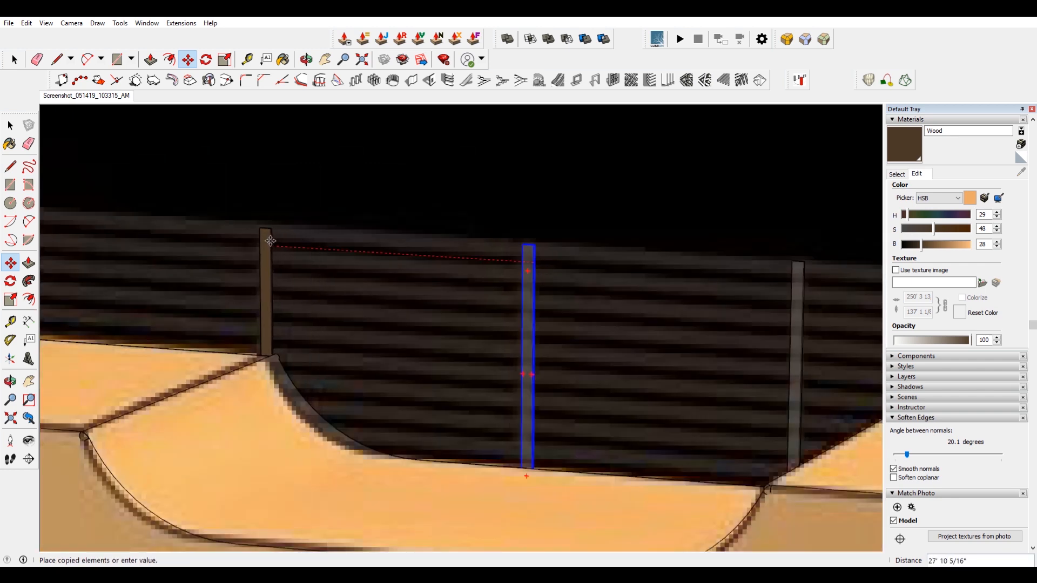
{"action": "left_click", "coordinate": [270, 246]}
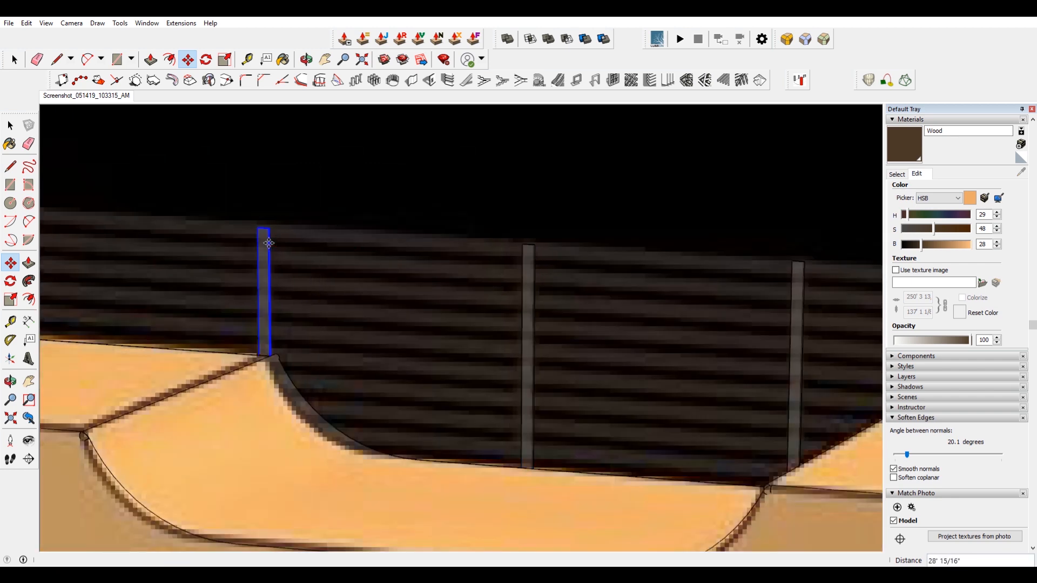
{"action": "middle_click_drag", "start_coordinate": [270, 246], "coordinate": [452, 305]}
{"action": "scroll", "coordinate": [489, 291], "scroll_direction": "up", "scroll_amount": 3}
{"action": "key", "text": "ctrl"}
{"action": "left_click", "coordinate": [479, 291]}
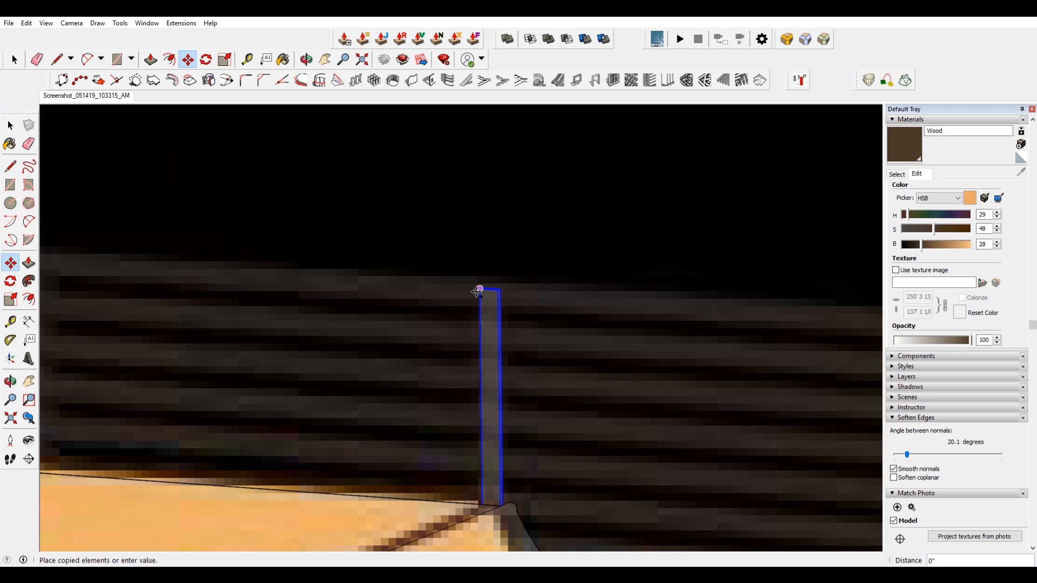
{"action": "scroll", "coordinate": [479, 291], "scroll_direction": "down", "scroll_amount": 1}
{"action": "left_click", "coordinate": [140, 429]}
{"action": "scroll", "coordinate": [282, 315], "scroll_direction": "down", "scroll_amount": 3}
{"action": "scroll", "coordinate": [741, 337], "scroll_direction": "up", "scroll_amount": 5}
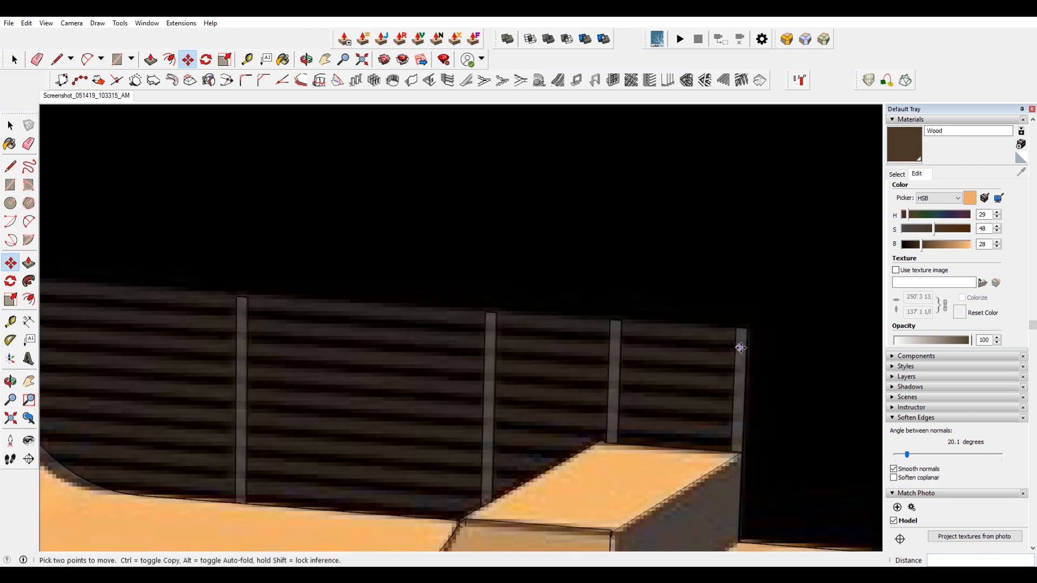
{"action": "key", "text": "space"}
Copy a post in place at its top corner and rotate the copy 90° to lie horizontally as a rail board.
{"action": "scroll", "coordinate": [744, 324], "scroll_direction": "up", "scroll_amount": 3}
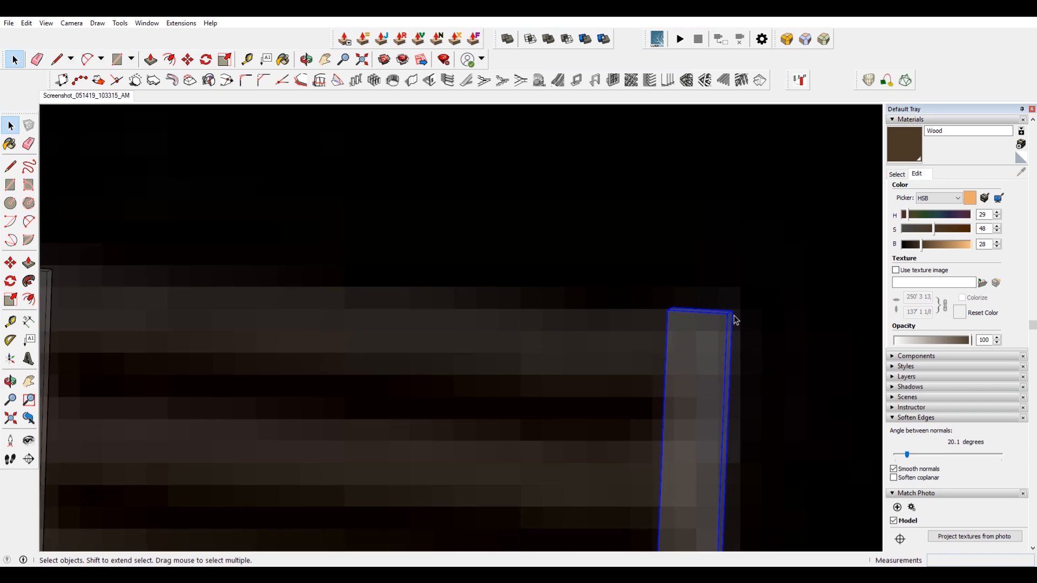
{"action": "scroll", "coordinate": [735, 320], "scroll_direction": "up", "scroll_amount": 2}
{"action": "key", "text": "m"}
{"action": "key", "text": "ctrl"}
{"action": "left_click", "coordinate": [732, 309]}
{"action": "left_click", "coordinate": [724, 314]}
{"action": "key", "text": "q"}
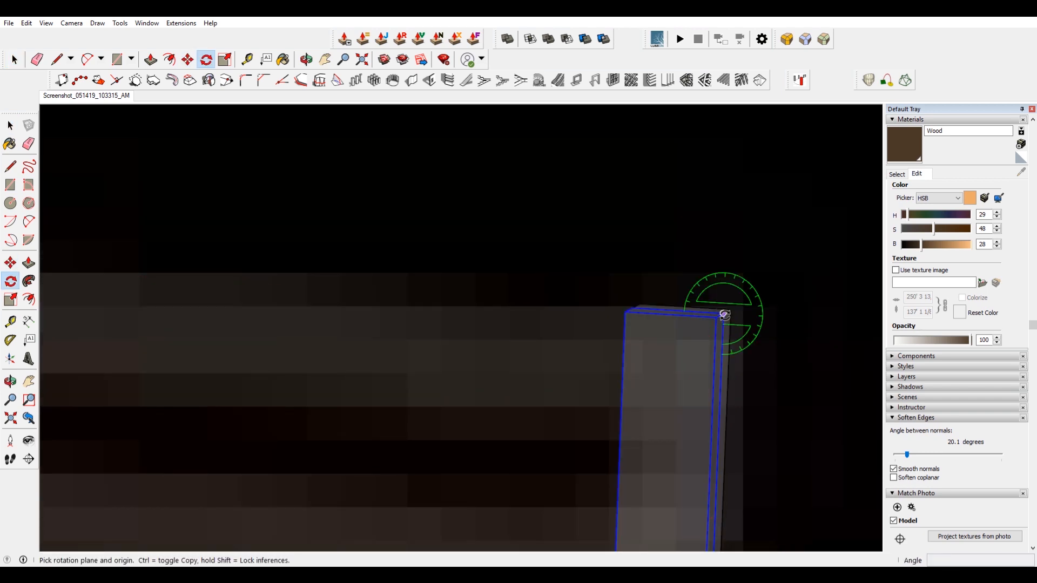
{"action": "left_click", "coordinate": [723, 313]}
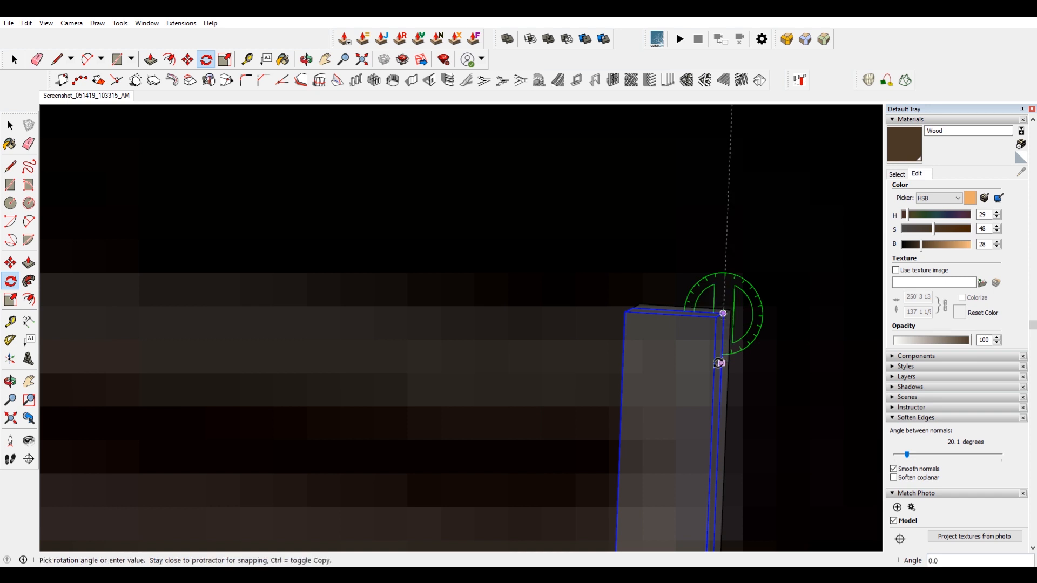
{"action": "left_click", "coordinate": [722, 363]}
{"action": "left_click", "coordinate": [648, 310]}
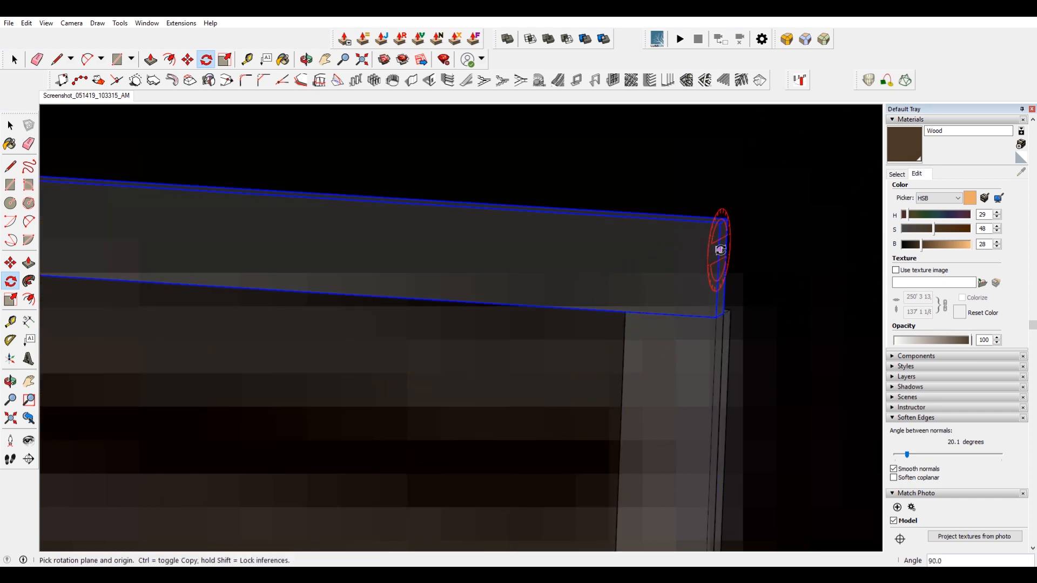
Move the horizontal board 2 inches onto the post tops and scale it lengthwise to span all the posts.
{"action": "key", "text": "m"}
{"action": "left_click", "coordinate": [728, 221]}
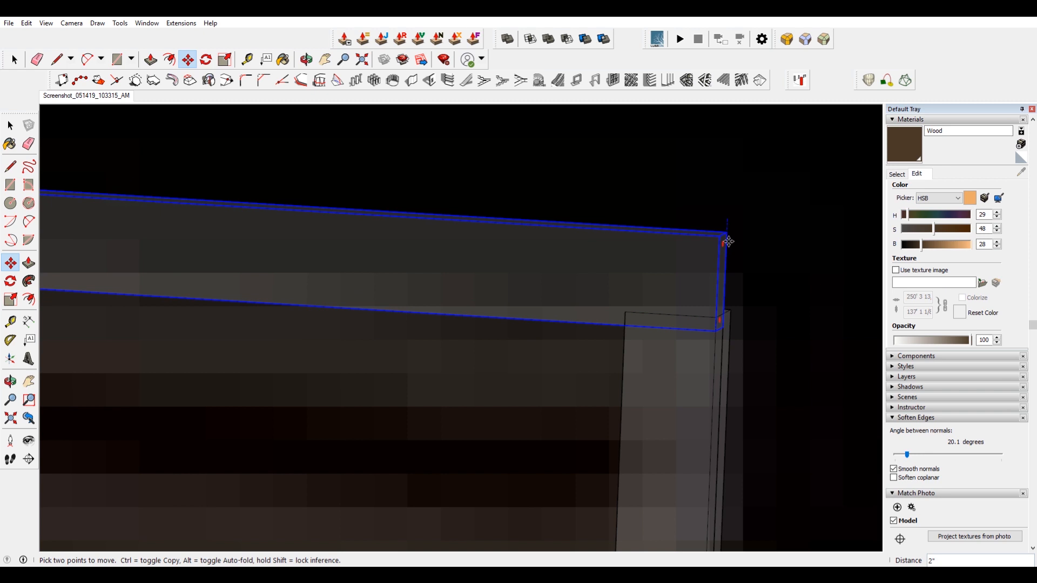
{"action": "key", "text": "space"}
{"action": "left_click", "coordinate": [683, 407]}
{"action": "scroll", "coordinate": [677, 345], "scroll_direction": "down", "scroll_amount": 4}
{"action": "left_click", "coordinate": [679, 322]}
{"action": "scroll", "coordinate": [669, 330], "scroll_direction": "down", "scroll_amount": 6}
{"action": "scroll", "coordinate": [529, 344], "scroll_direction": "up", "scroll_amount": 3}
{"action": "left_click", "coordinate": [514, 318]}
{"action": "middle_click_drag", "start_coordinate": [387, 313], "coordinate": [746, 351]}
{"action": "scroll", "coordinate": [380, 320], "scroll_direction": "up", "scroll_amount": 4}
{"action": "scroll", "coordinate": [422, 348], "scroll_direction": "up", "scroll_amount": 4}
{"action": "key", "text": "s"}
{"action": "scroll", "coordinate": [449, 341], "scroll_direction": "down", "scroll_amount": 3}
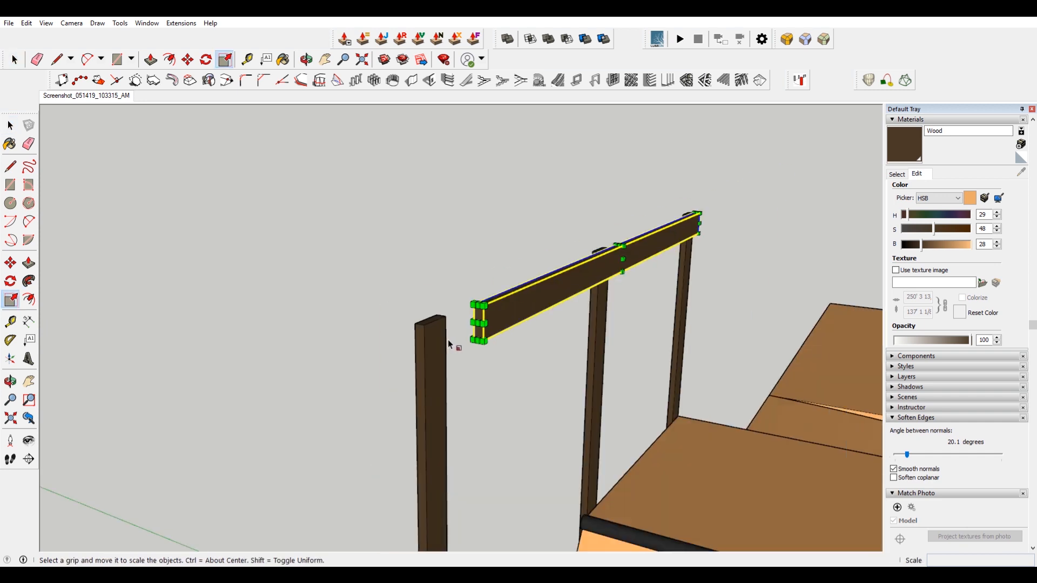
{"action": "left_click", "coordinate": [478, 323]}
{"action": "scroll", "coordinate": [479, 321], "scroll_direction": "down", "scroll_amount": 5}
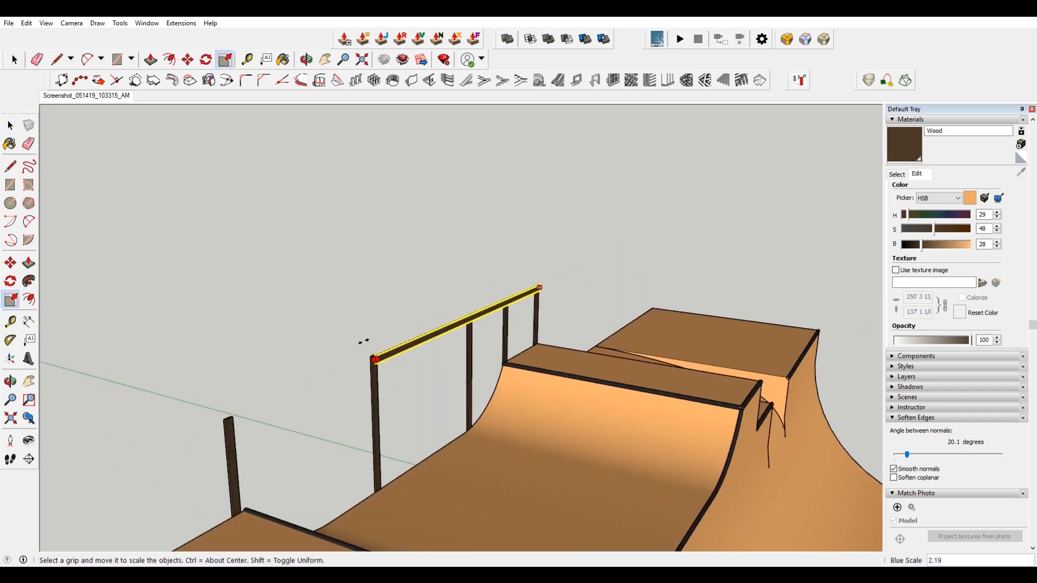
{"action": "scroll", "coordinate": [235, 412], "scroll_direction": "down", "scroll_amount": 2}
{"action": "scroll", "coordinate": [138, 454], "scroll_direction": "up", "scroll_amount": 5}
{"action": "left_click", "coordinate": [183, 446]}
{"action": "key", "text": "space"}
Push/pull the end of the board outward to extend it past the last post.
{"action": "double_click", "coordinate": [263, 415]}
{"action": "middle_click_drag", "start_coordinate": [263, 414], "coordinate": [261, 331]}
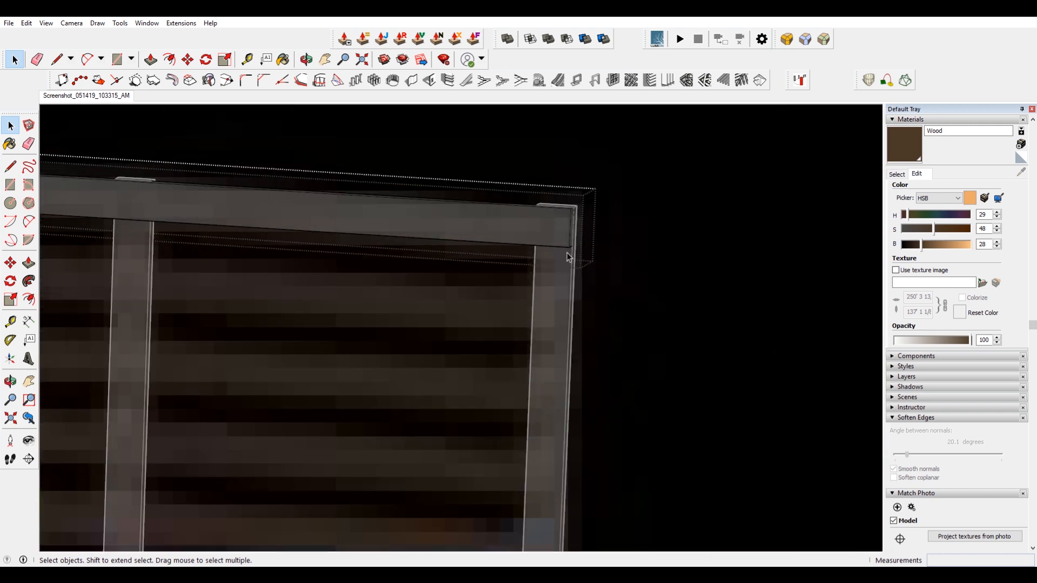
{"action": "key", "text": "p"}
{"action": "left_click_drag", "start_coordinate": [567, 260], "coordinate": [660, 238]}
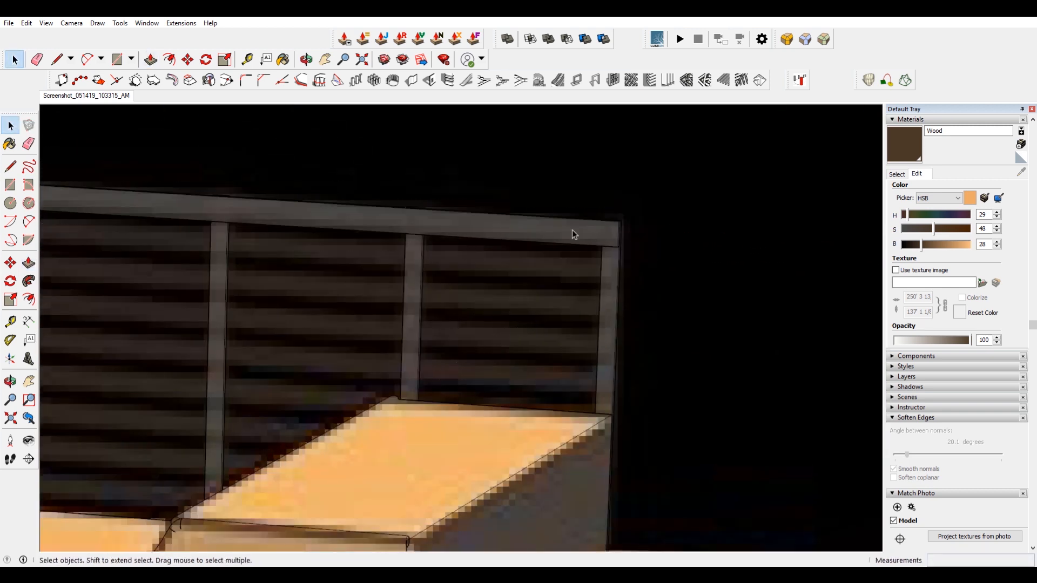
{"action": "left_click", "coordinate": [577, 229]}
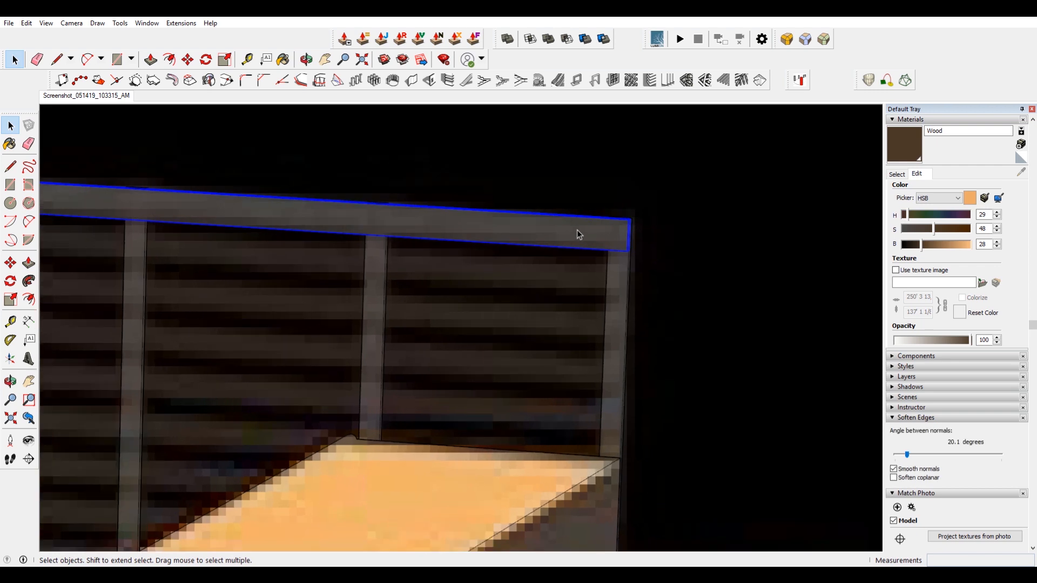
Copy the board downward and array it into 8 copies to form the slatted fence.
{"action": "key", "text": "m"}
{"action": "scroll", "coordinate": [627, 216], "scroll_direction": "up", "scroll_amount": 3}
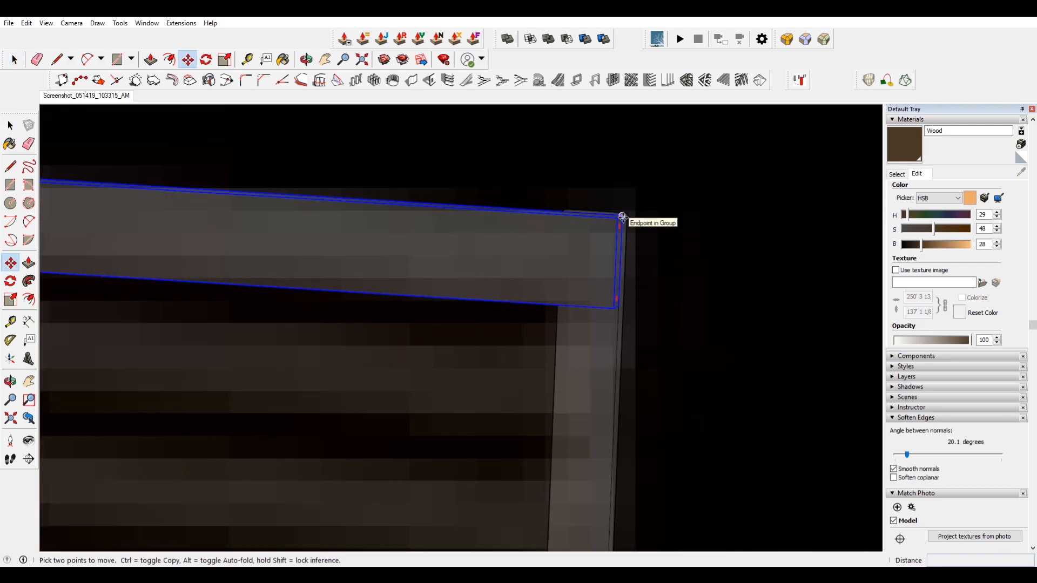
{"action": "key", "text": "ctrl"}
{"action": "left_click", "coordinate": [622, 217]}
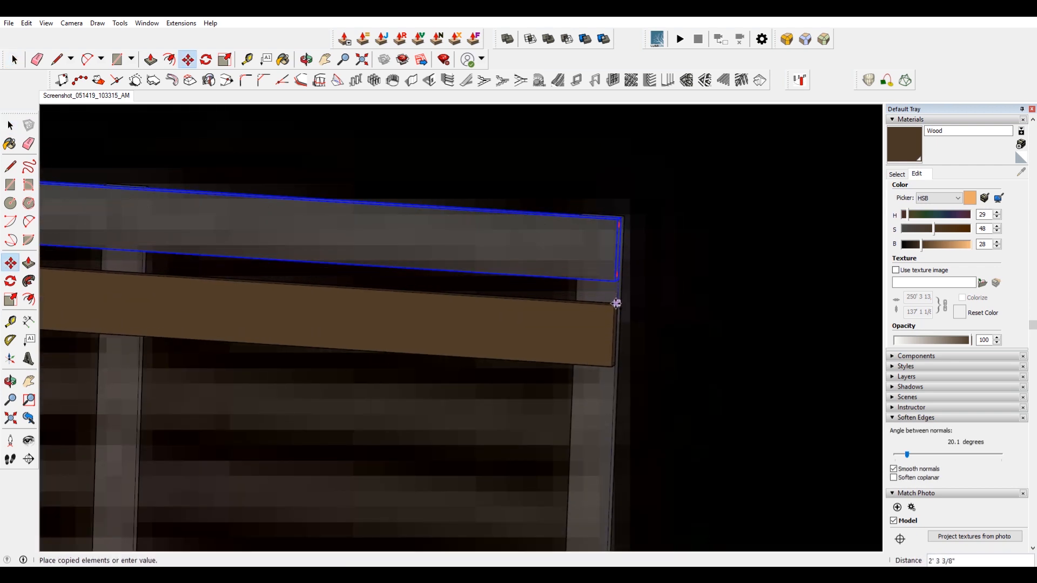
{"action": "key", "text": "Escape"}
{"action": "scroll", "coordinate": [643, 301], "scroll_direction": "down", "scroll_amount": 5}
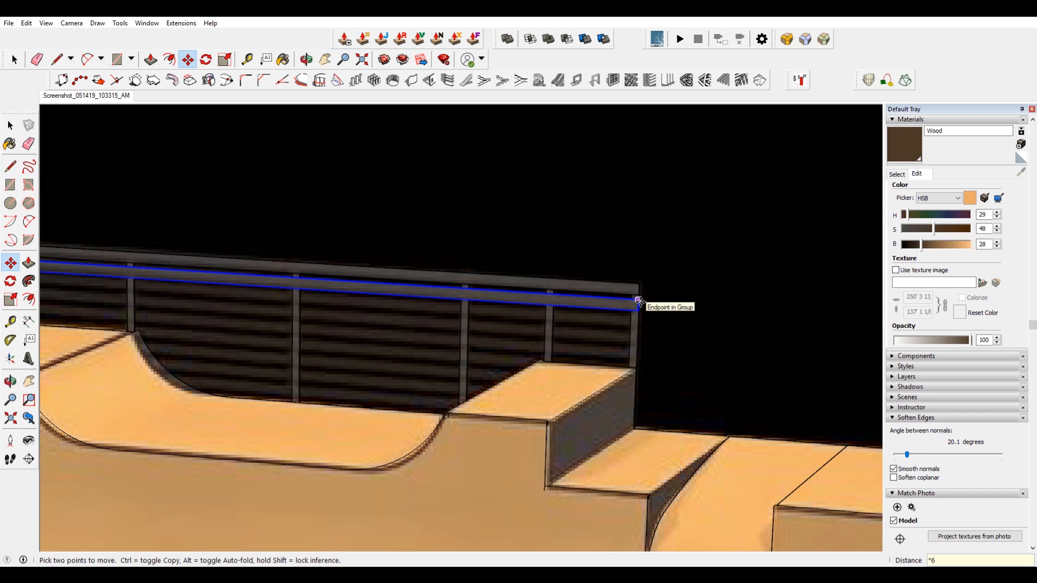
{"action": "key", "text": "Return"}
{"action": "type", "text": "*8"}
{"action": "key", "text": "Return"}
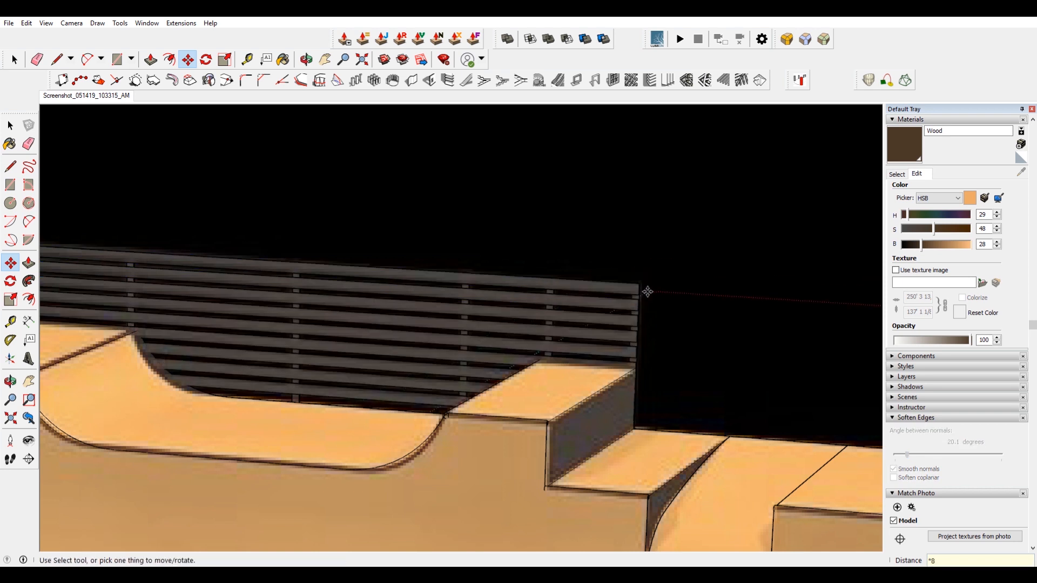
Select the lower slats behind the quarter pipe and scale them shorter to about 0.86 of their length.
{"action": "key", "text": "space"}
{"action": "scroll", "coordinate": [527, 319], "scroll_direction": "down", "scroll_amount": 5}
{"action": "scroll", "coordinate": [523, 315], "scroll_direction": "up", "scroll_amount": 6}
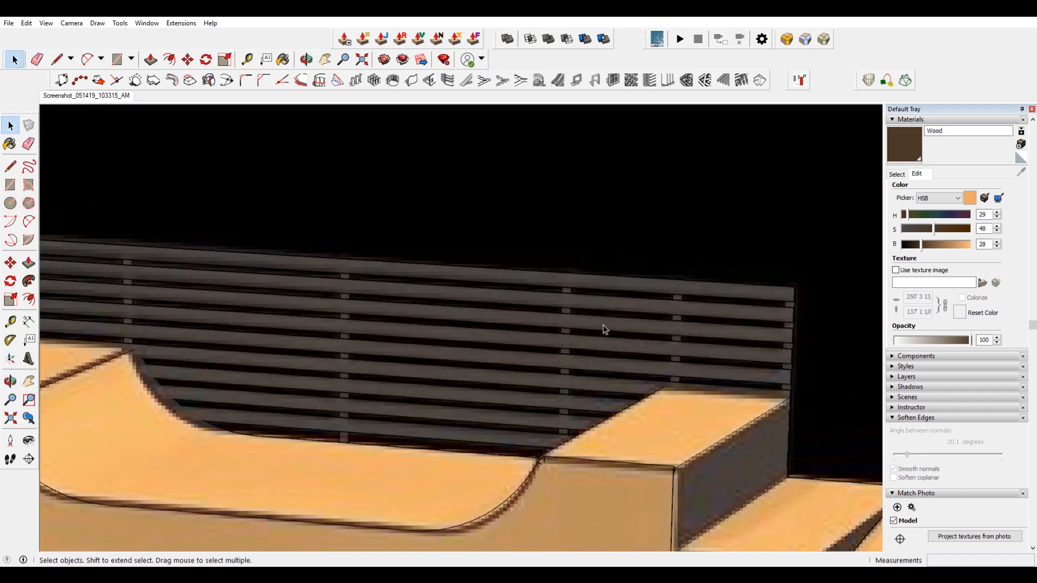
{"action": "mouse_move", "coordinate": [603, 325]}
{"action": "middle_mouse_down"}
{"action": "mouse_move", "coordinate": [826, 328]}
{"action": "mouse_move", "coordinate": [564, 317]}
{"action": "middle_mouse_up"}
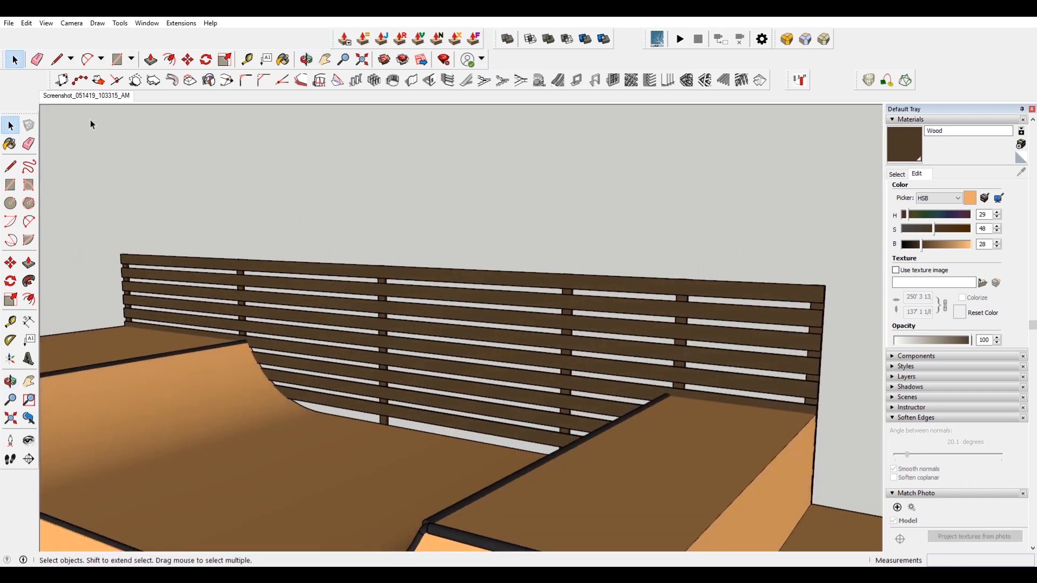
{"action": "left_click", "coordinate": [93, 96]}
{"action": "scroll", "coordinate": [531, 177], "scroll_direction": "up", "scroll_amount": 10}
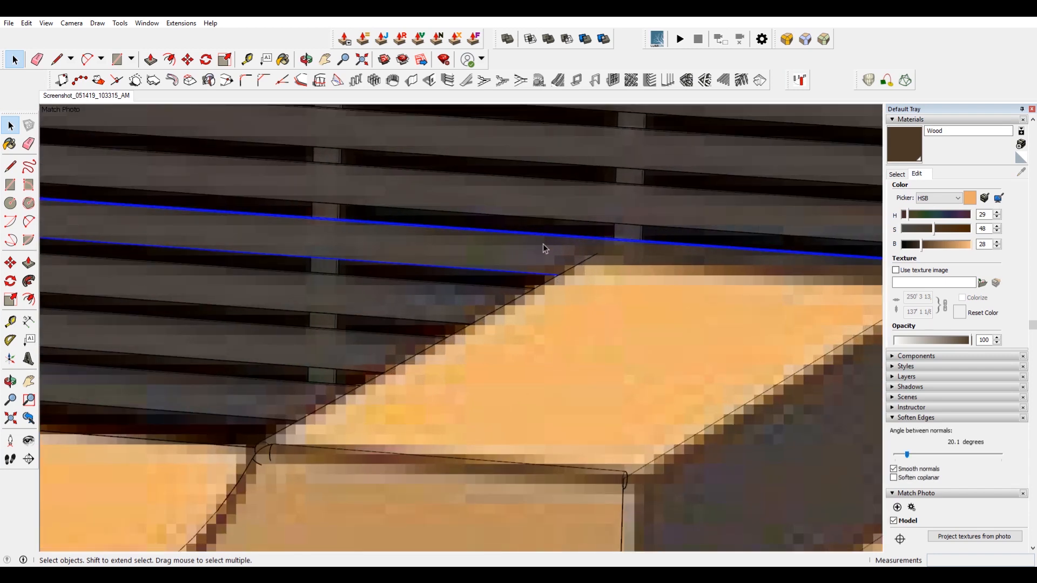
{"action": "key", "text": "m"}
{"action": "key", "text": "space"}
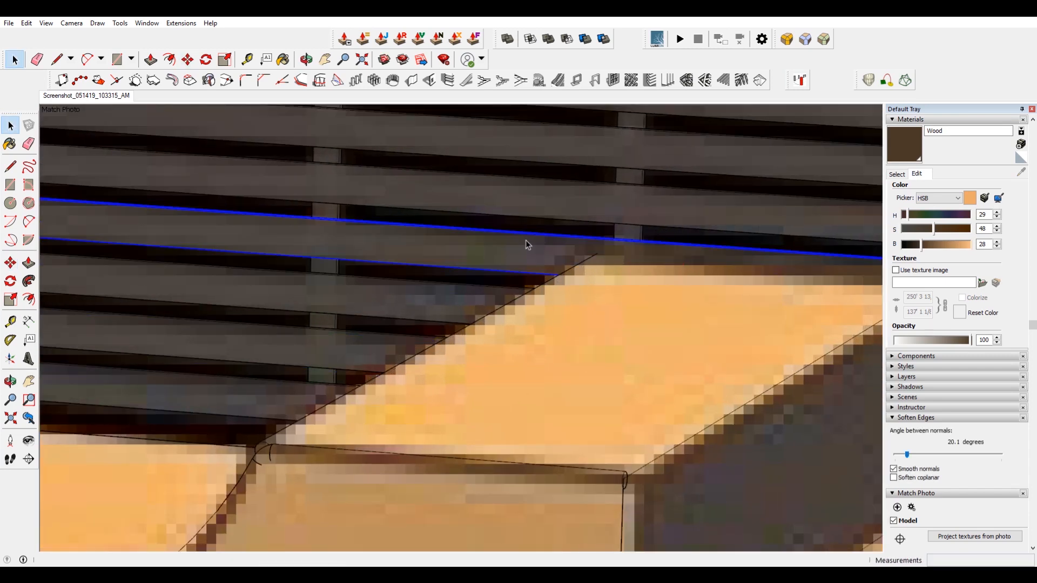
{"action": "scroll", "coordinate": [525, 244], "scroll_direction": "down", "scroll_amount": 10}
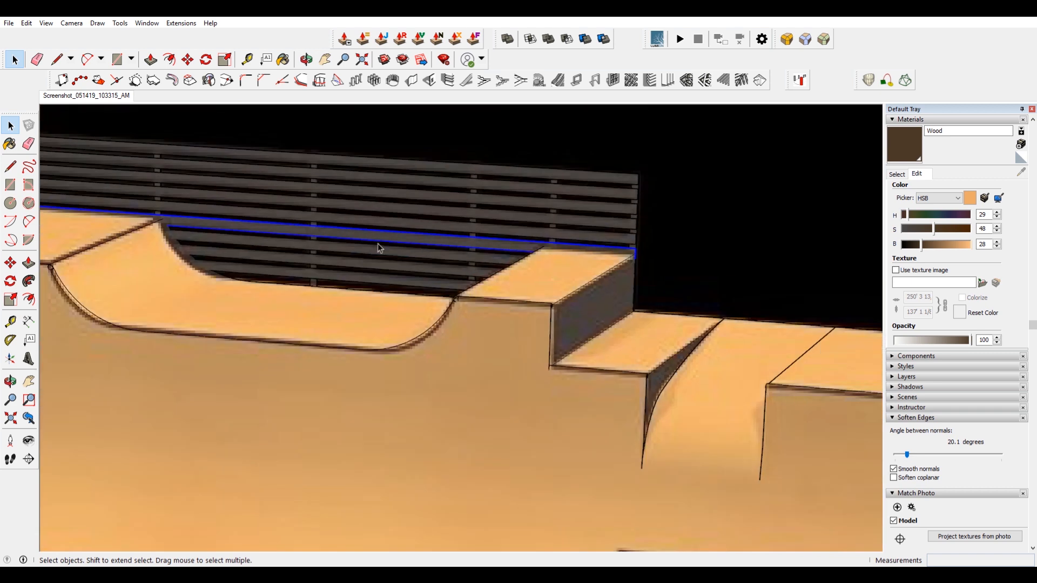
{"action": "middle_click_drag", "start_coordinate": [378, 249], "coordinate": [532, 269]}
{"action": "left_click", "coordinate": [433, 272], "text": "ctrl"}
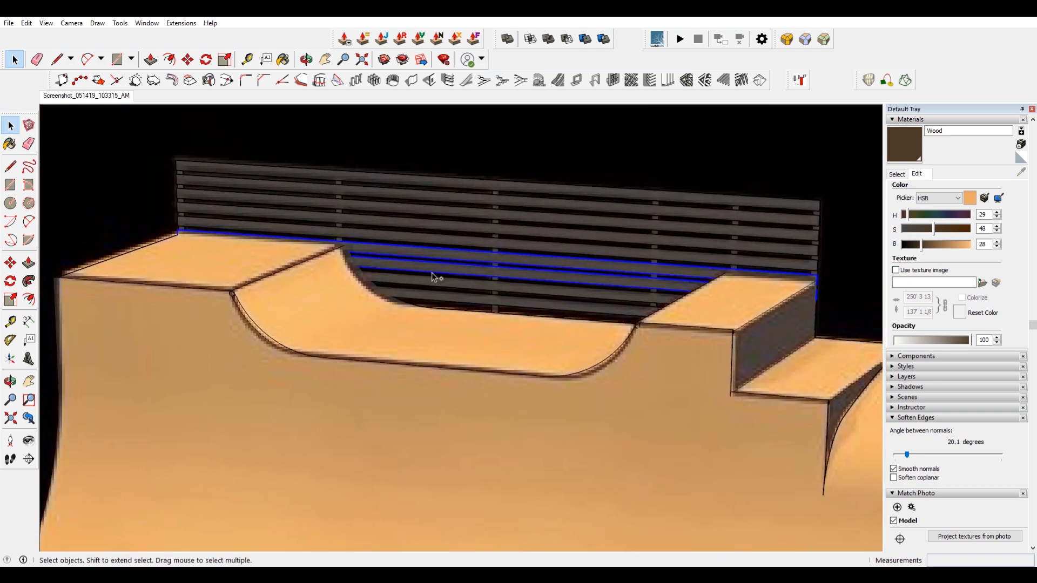
{"action": "left_click", "coordinate": [428, 285], "text": "ctrl"}
{"action": "left_click", "coordinate": [422, 293], "text": "ctrl"}
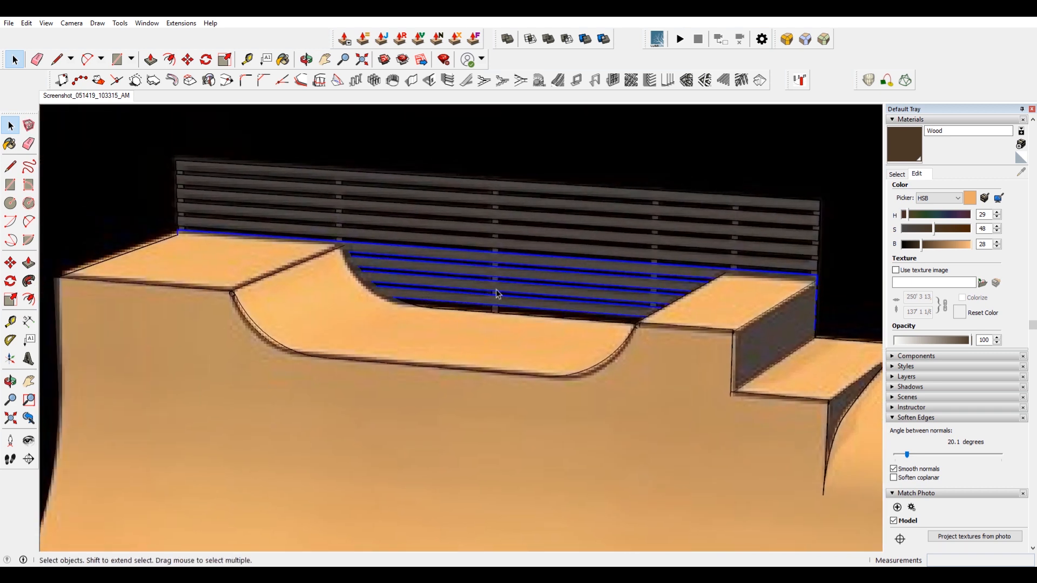
{"action": "key", "text": "s"}
{"action": "scroll", "coordinate": [816, 313], "scroll_direction": "up", "scroll_amount": 3}
{"action": "scroll", "coordinate": [815, 313], "scroll_direction": "up", "scroll_amount": 5}
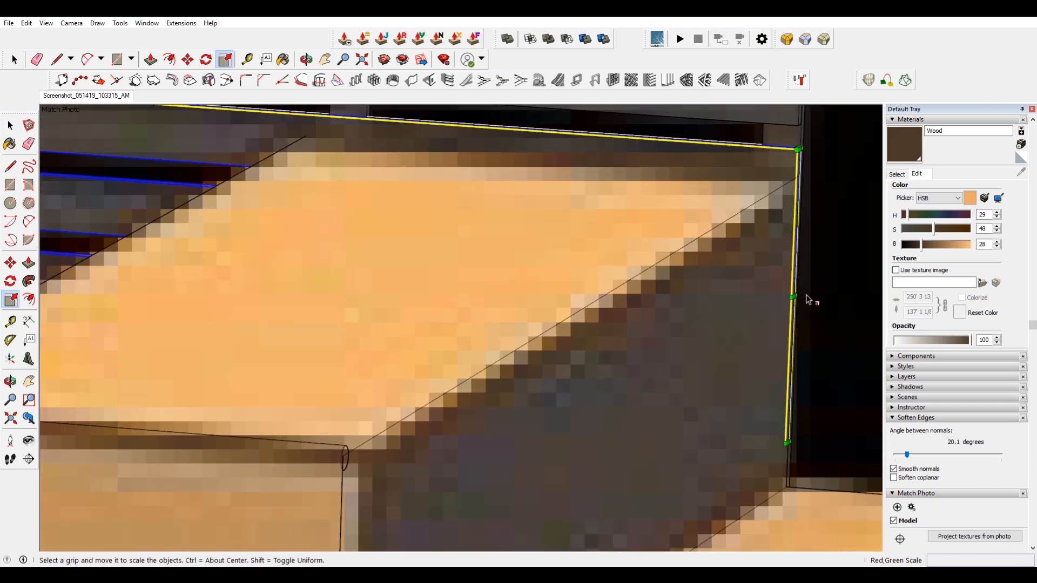
{"action": "scroll", "coordinate": [796, 300], "scroll_direction": "up", "scroll_amount": 2}
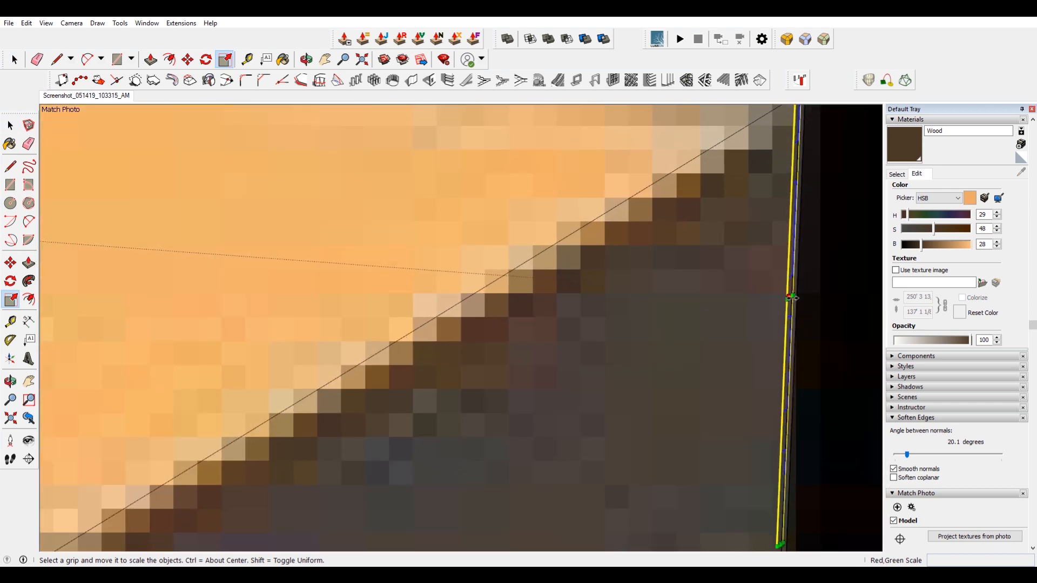
{"action": "scroll", "coordinate": [792, 295], "scroll_direction": "down", "scroll_amount": 3}
{"action": "left_click_drag", "start_coordinate": [792, 295], "coordinate": [560, 197]}
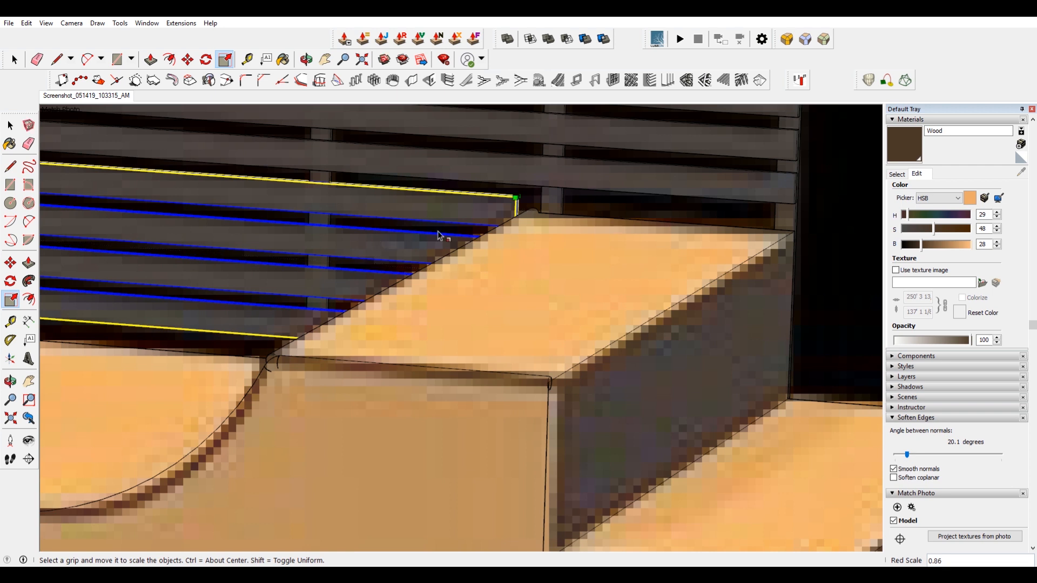
Scale the lower slats from the other end to about 0.62 so they fit within the quarter pipe opening.
{"action": "scroll", "coordinate": [538, 256], "scroll_direction": "up", "scroll_amount": 3}
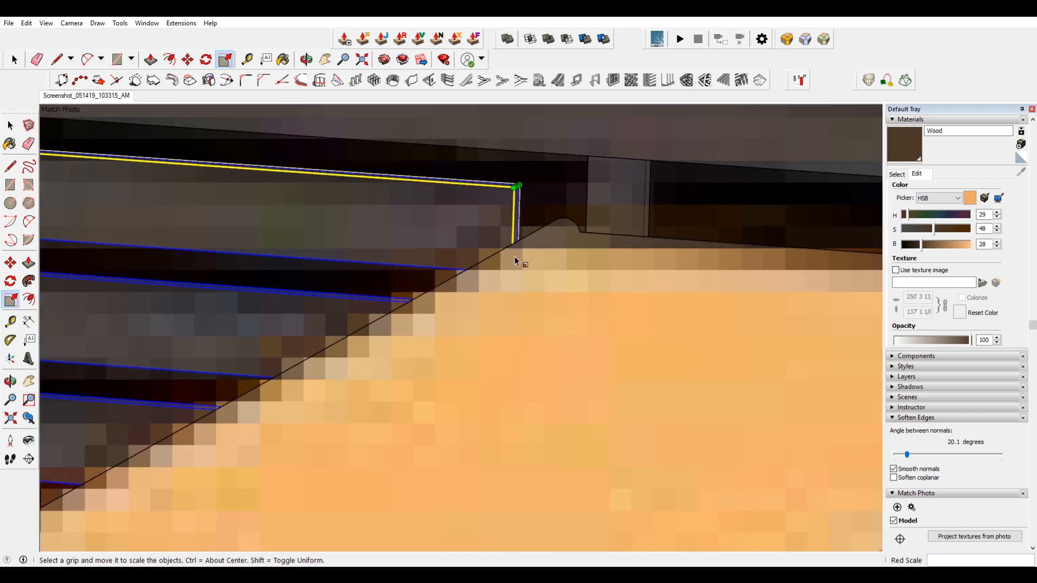
{"action": "scroll", "coordinate": [523, 262], "scroll_direction": "down", "scroll_amount": 10}
{"action": "middle_click_drag", "start_coordinate": [354, 224], "coordinate": [718, 275]}
{"action": "scroll", "coordinate": [241, 392], "scroll_direction": "up", "scroll_amount": 4}
{"action": "scroll", "coordinate": [282, 404], "scroll_direction": "up", "scroll_amount": 4}
{"action": "left_click", "coordinate": [283, 404]}
{"action": "scroll", "coordinate": [284, 406], "scroll_direction": "down", "scroll_amount": 4}
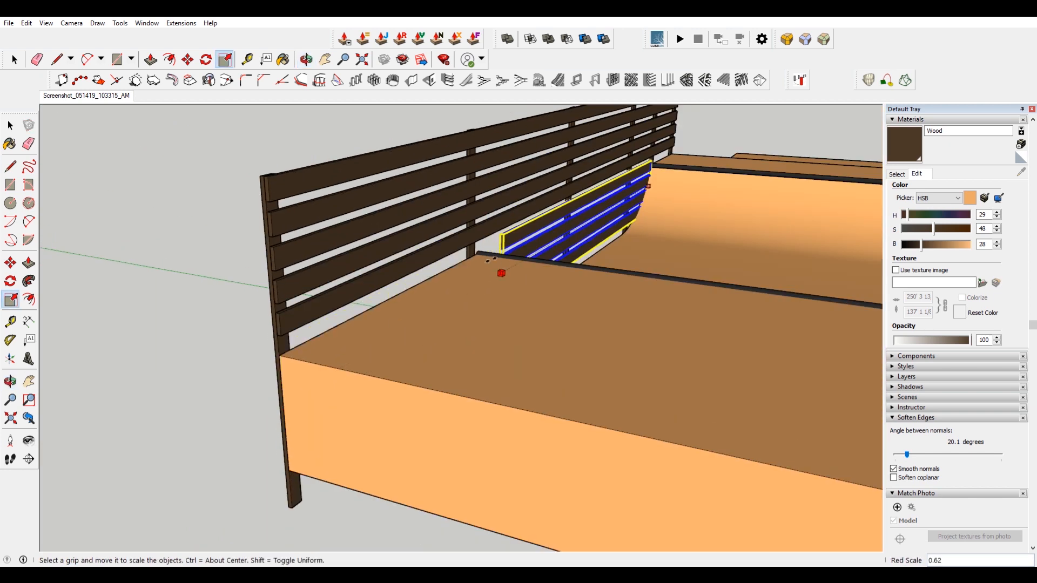
{"action": "scroll", "coordinate": [486, 258], "scroll_direction": "up", "scroll_amount": 6}
{"action": "left_click", "coordinate": [485, 252]}
{"action": "scroll", "coordinate": [486, 254], "scroll_direction": "down", "scroll_amount": 5}
{"action": "middle_click_drag", "start_coordinate": [573, 260], "coordinate": [547, 270]}
{"action": "scroll", "coordinate": [504, 321], "scroll_direction": "up", "scroll_amount": 5}
{"action": "scroll", "coordinate": [503, 321], "scroll_direction": "down", "scroll_amount": 4}
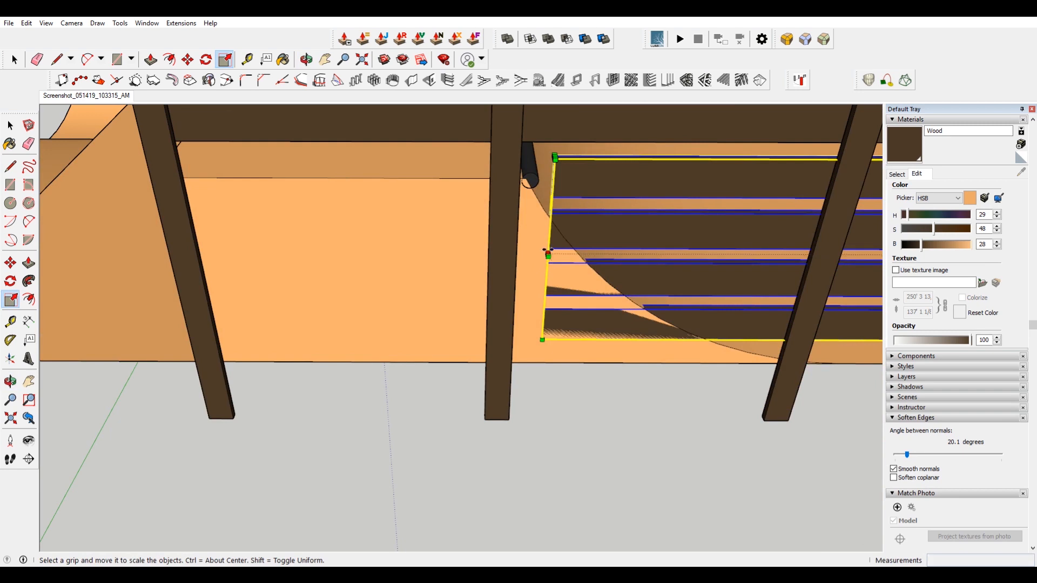
{"action": "left_click", "coordinate": [547, 252]}
{"action": "left_click", "coordinate": [486, 419]}
{"action": "key", "text": "space"}
{"action": "scroll", "coordinate": [486, 419], "scroll_direction": "down", "scroll_amount": 6}
{"action": "left_click", "coordinate": [543, 420]}
{"action": "middle_click_drag", "start_coordinate": [543, 420], "coordinate": [519, 344]}
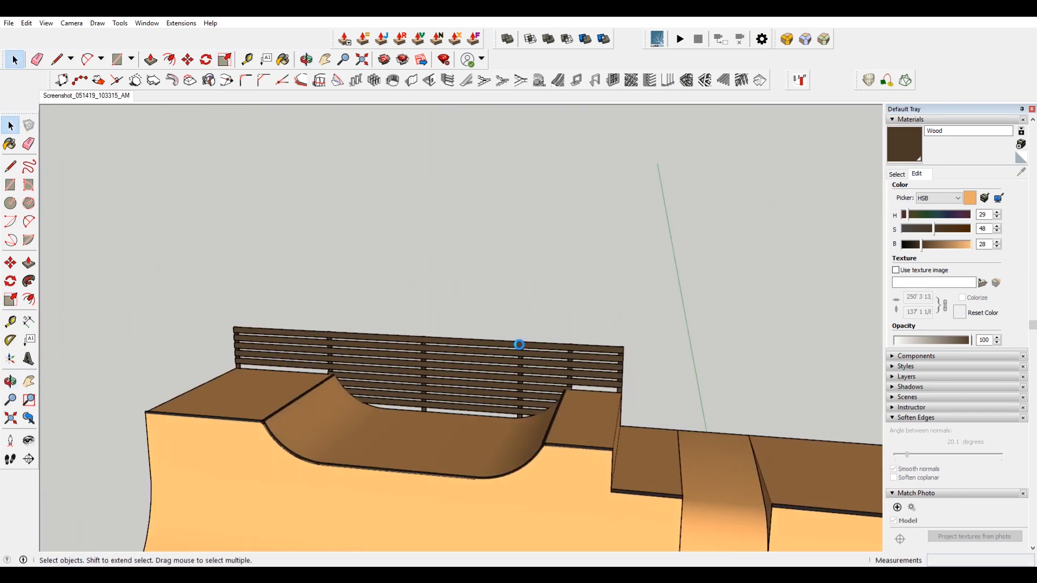
Select the fence slats and move them 2 inches.
{"action": "scroll", "coordinate": [471, 414], "scroll_direction": "up", "scroll_amount": 4}
{"action": "left_click", "coordinate": [502, 387]}
{"action": "key", "text": "m"}
{"action": "scroll", "coordinate": [516, 292], "scroll_direction": "up", "scroll_amount": 1}
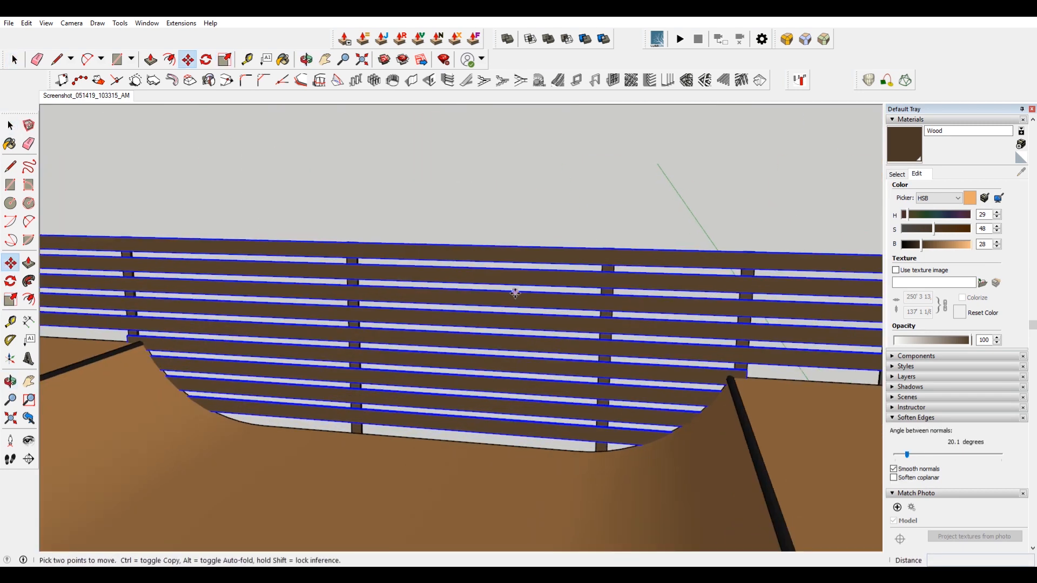
{"action": "left_click", "coordinate": [517, 292]}
{"action": "type", "text": "2"}
{"action": "key", "text": "Return"}
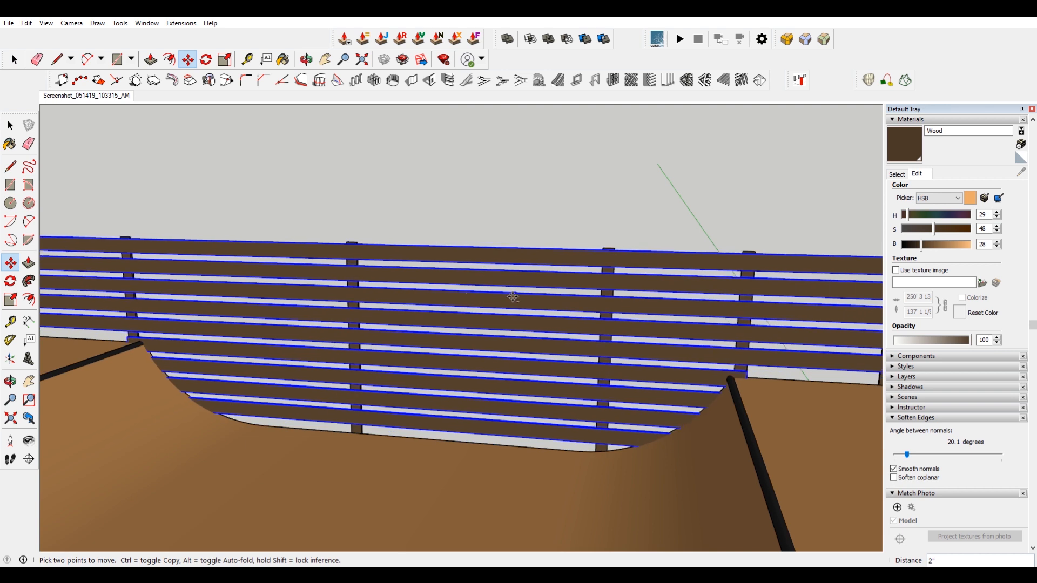
{"action": "left_click", "coordinate": [513, 297]}
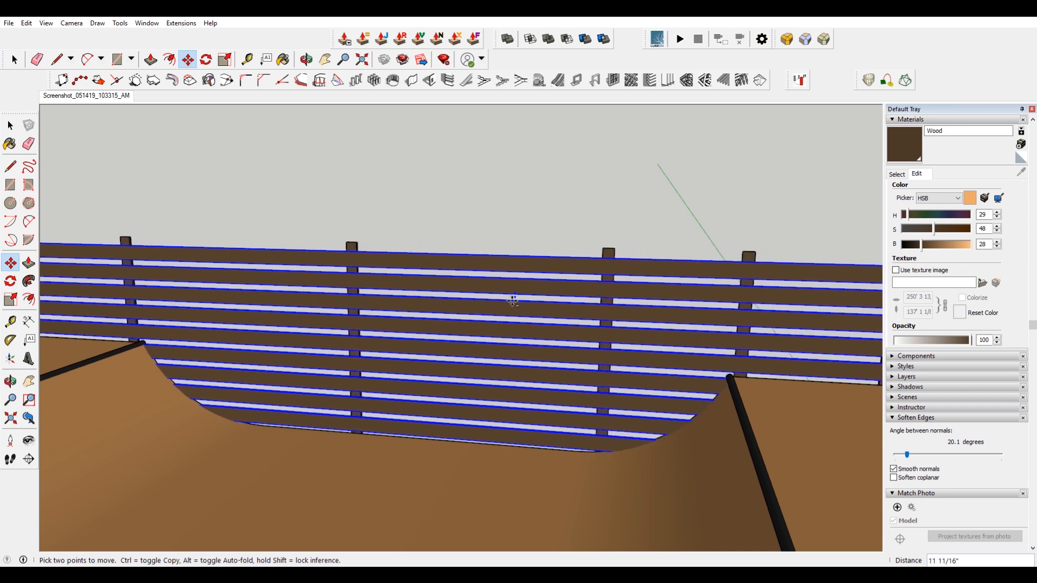
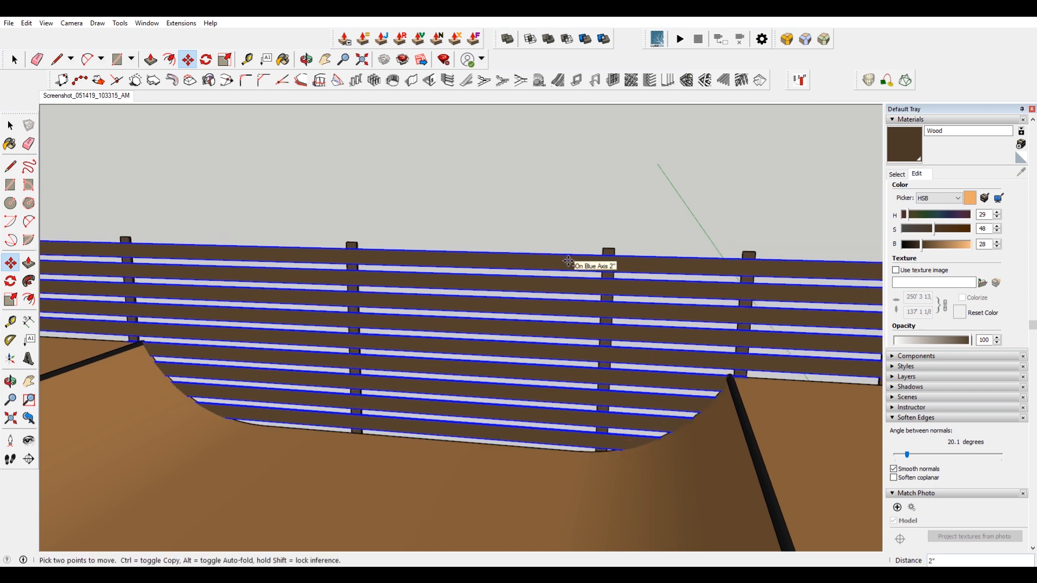
Select the fence posts and move them down about 8 5/16 inches to line up with the top slat.
{"action": "scroll", "coordinate": [582, 261], "scroll_direction": "down", "scroll_amount": 3}
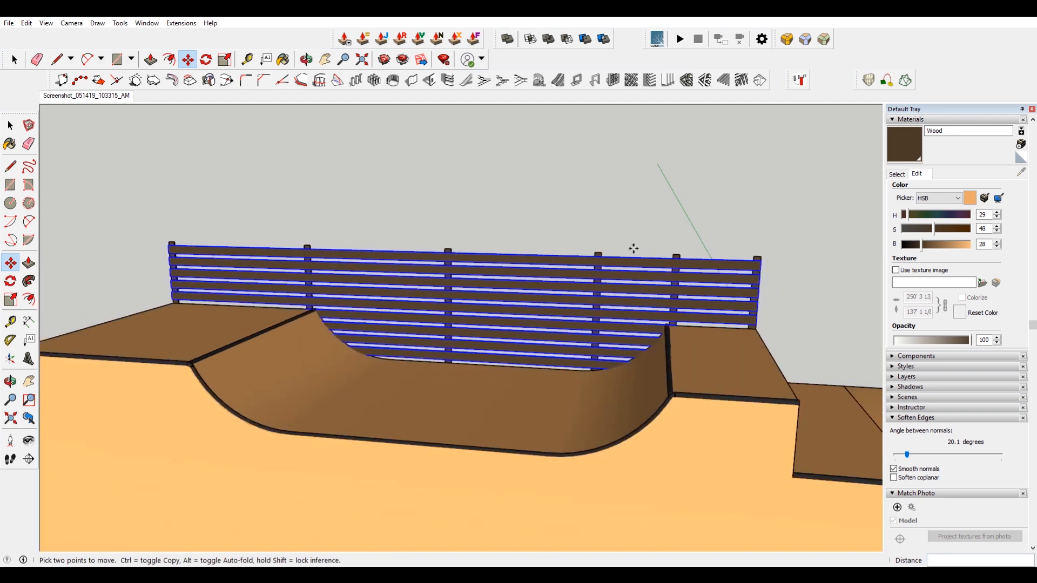
{"action": "scroll", "coordinate": [689, 238], "scroll_direction": "up", "scroll_amount": 3}
{"action": "key", "text": "ctrl+t"}
{"action": "key", "text": "space"}
{"action": "left_click", "coordinate": [665, 270]}
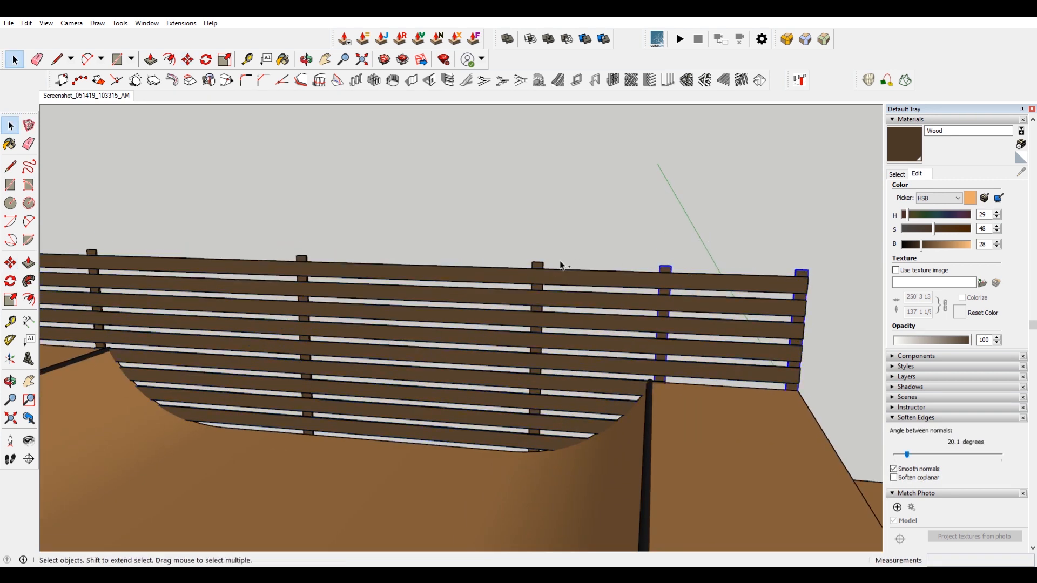
{"action": "scroll", "coordinate": [442, 253], "scroll_direction": "down", "scroll_amount": 5}
{"action": "middle_click_drag", "start_coordinate": [556, 243], "coordinate": [252, 242]}
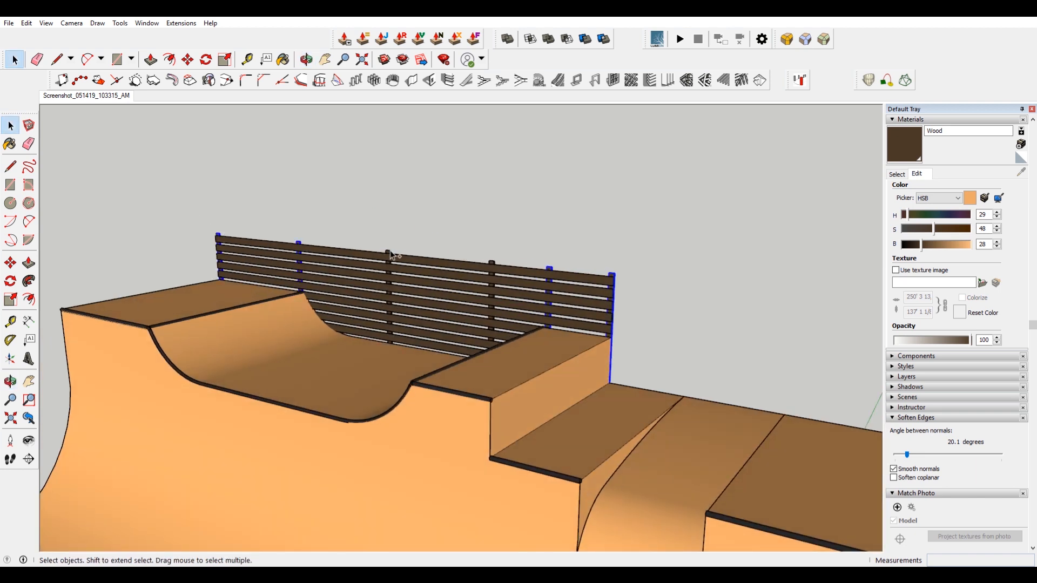
{"action": "scroll", "coordinate": [632, 296], "scroll_direction": "up", "scroll_amount": 8}
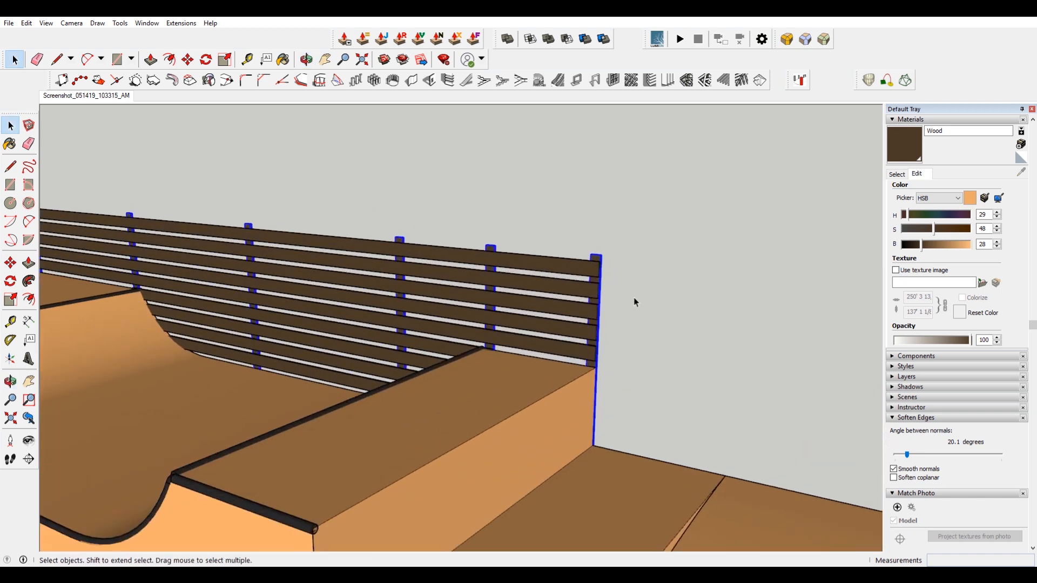
{"action": "key", "text": "m"}
{"action": "scroll", "coordinate": [416, 231], "scroll_direction": "down", "scroll_amount": 2}
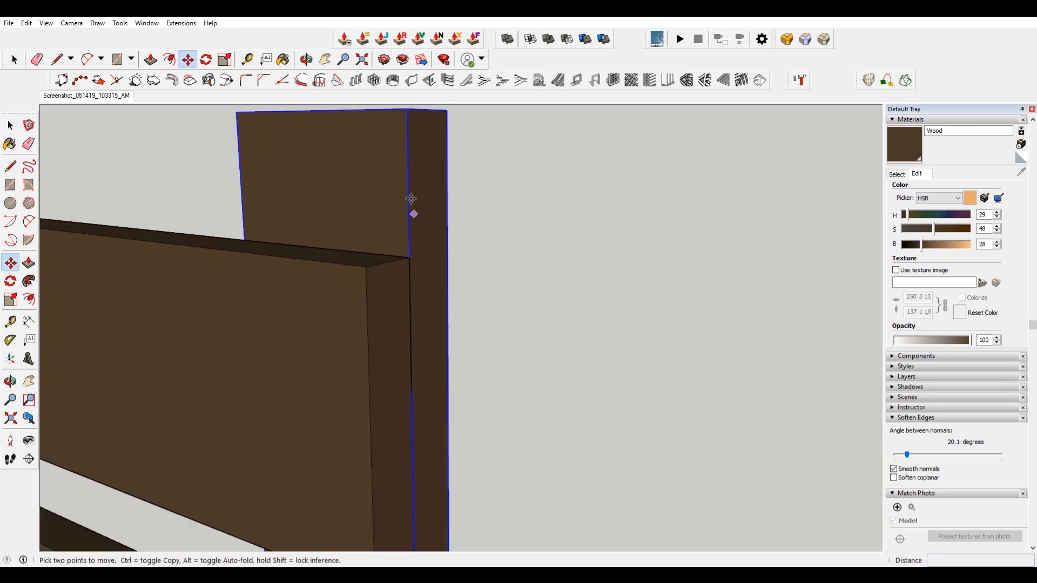
{"action": "left_click", "coordinate": [411, 120]}
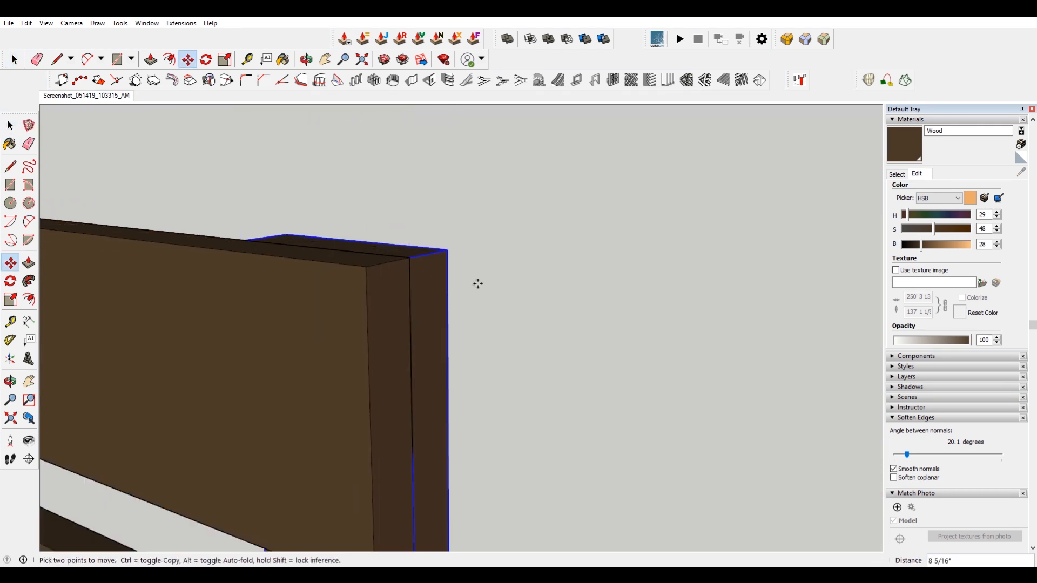
{"action": "scroll", "coordinate": [513, 288], "scroll_direction": "down", "scroll_amount": 8}
{"action": "key", "text": "space"}
{"action": "left_click", "coordinate": [593, 323]}
Copy a fence post to the front corner of the lower deck as a support leg.
{"action": "scroll", "coordinate": [593, 323], "scroll_direction": "down", "scroll_amount": 3}
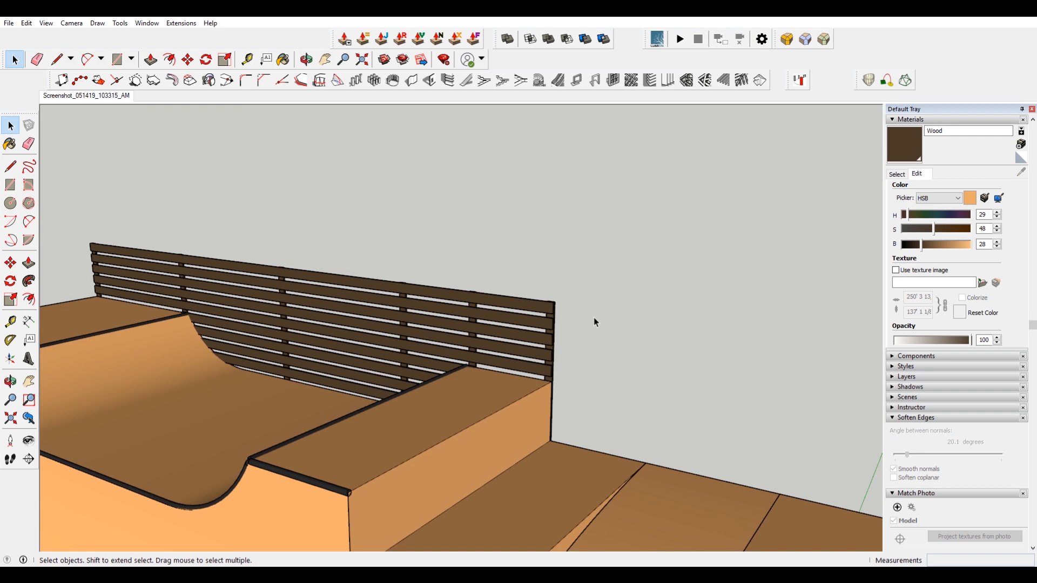
{"action": "scroll", "coordinate": [594, 318], "scroll_direction": "down", "scroll_amount": 5}
{"action": "middle_click_drag", "start_coordinate": [488, 347], "coordinate": [668, 274], "text": "shift"}
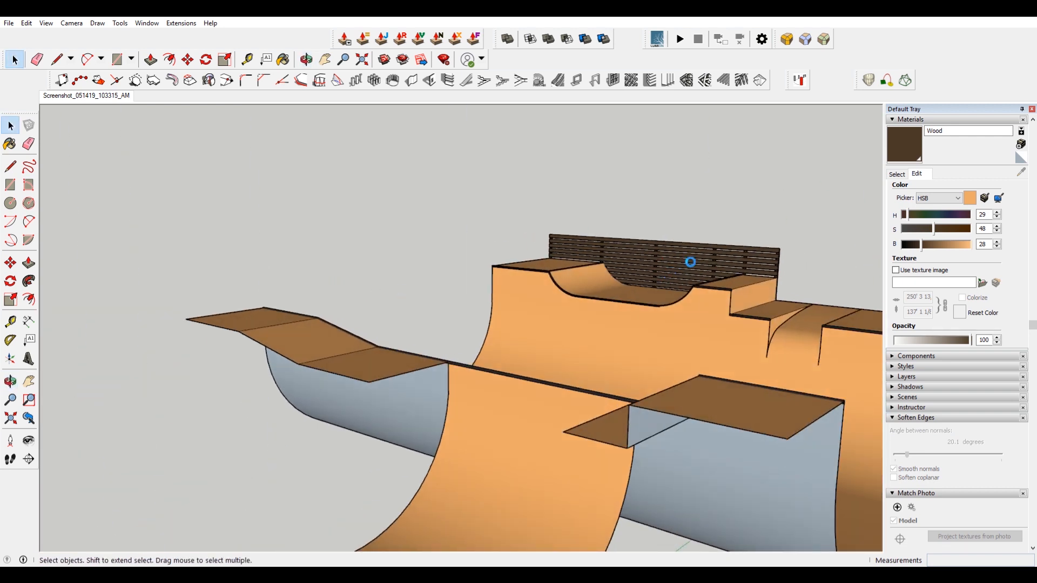
{"action": "scroll", "coordinate": [661, 284], "scroll_direction": "down", "scroll_amount": 5}
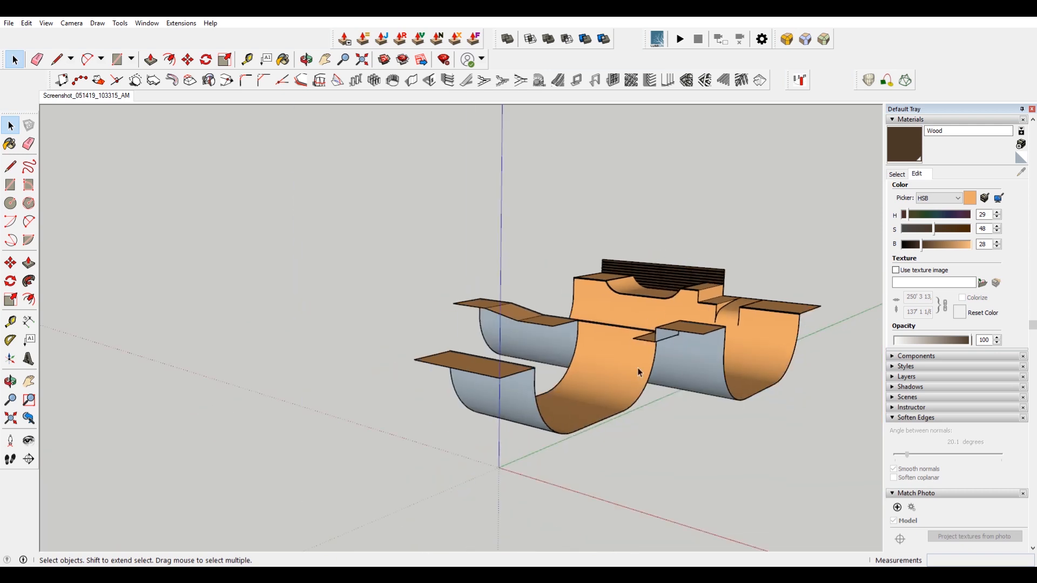
{"action": "middle_click_drag", "start_coordinate": [672, 355], "coordinate": [677, 389]}
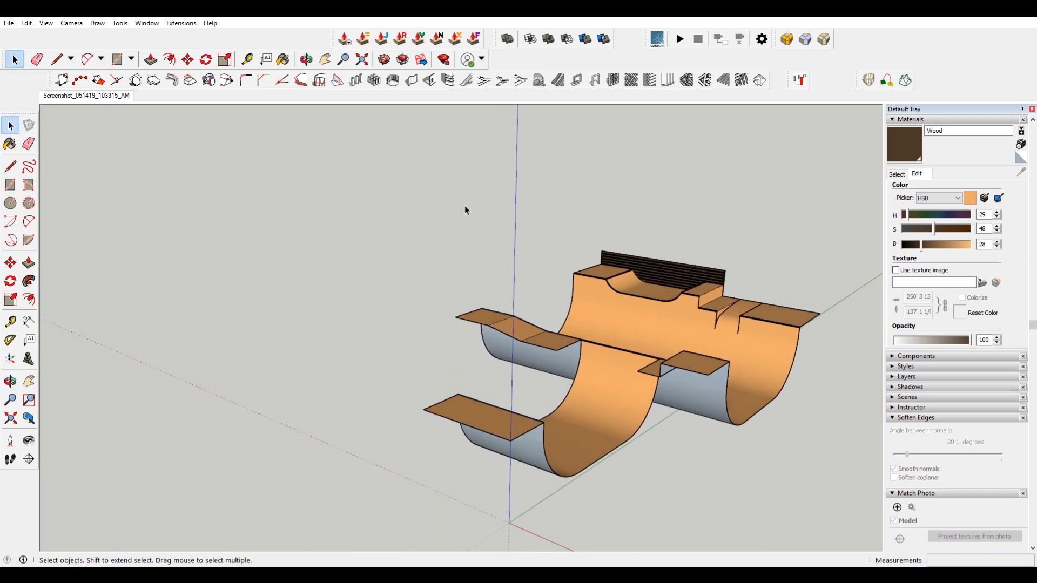
{"action": "scroll", "coordinate": [745, 288], "scroll_direction": "up", "scroll_amount": 10}
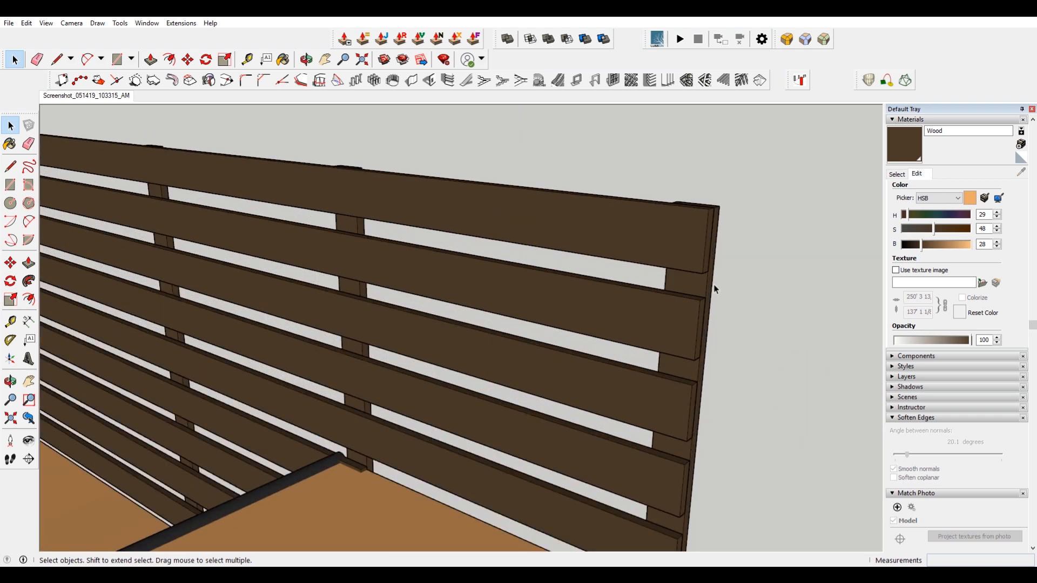
{"action": "left_click", "coordinate": [709, 289]}
{"action": "key", "text": "m"}
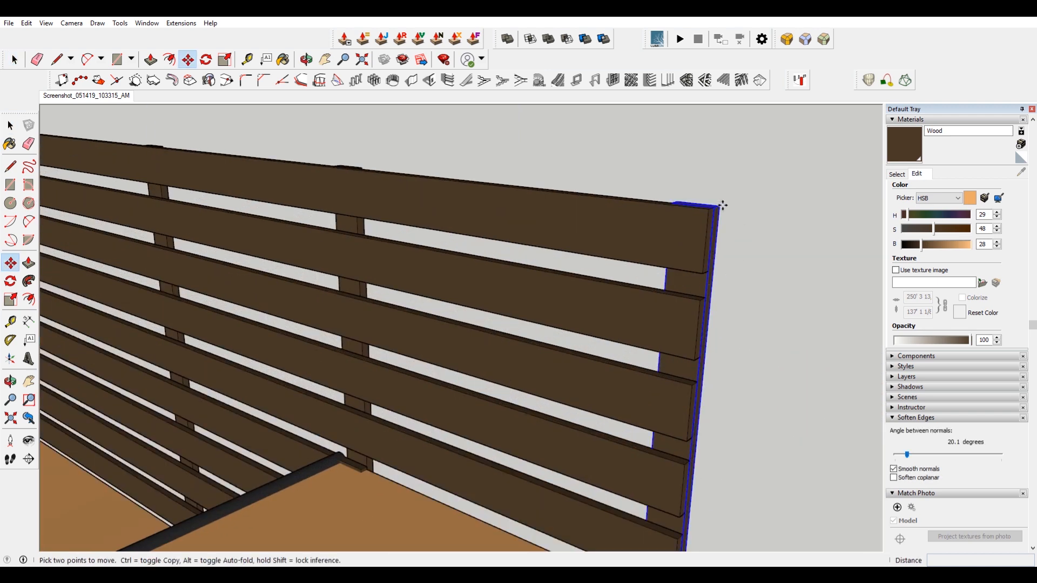
{"action": "left_click", "coordinate": [719, 205]}
{"action": "key", "text": "ctrl"}
{"action": "scroll", "coordinate": [719, 200], "scroll_direction": "down", "scroll_amount": 10}
{"action": "scroll", "coordinate": [719, 200], "scroll_direction": "down", "scroll_amount": 10}
{"action": "scroll", "coordinate": [562, 238], "scroll_direction": "up", "scroll_amount": 8}
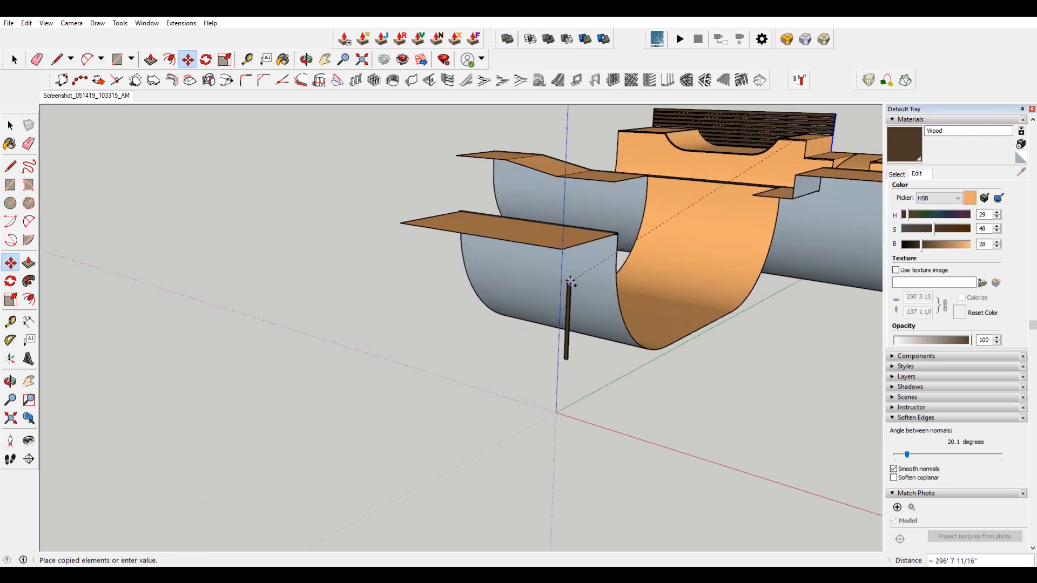
{"action": "left_click", "coordinate": [560, 249]}
{"action": "key", "text": "space"}
{"action": "left_click", "coordinate": [757, 317]}
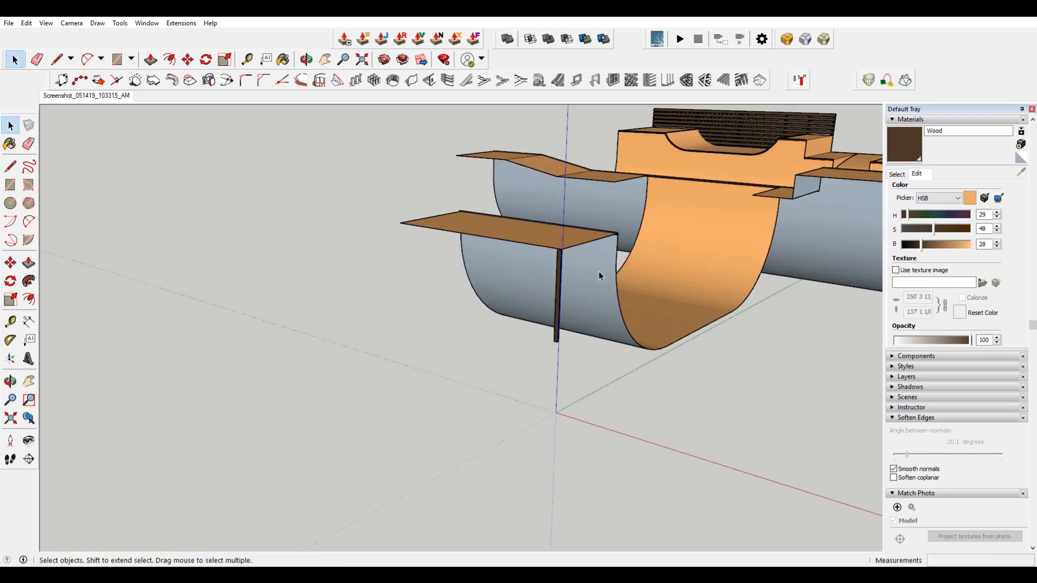
Against the reference photo, scale the support post's width about 2.82 times.
{"action": "left_click", "coordinate": [86, 95]}
{"action": "scroll", "coordinate": [393, 382], "scroll_direction": "up", "scroll_amount": 6}
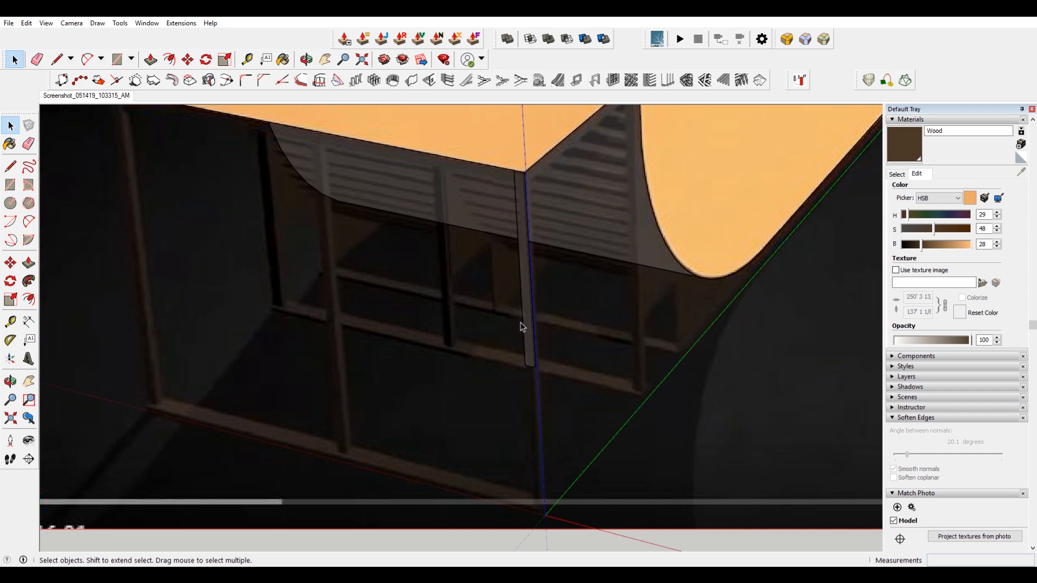
{"action": "scroll", "coordinate": [522, 326], "scroll_direction": "up", "scroll_amount": 3}
{"action": "left_click", "coordinate": [523, 373]}
{"action": "scroll", "coordinate": [523, 373], "scroll_direction": "up", "scroll_amount": 3}
{"action": "key", "text": "s"}
{"action": "scroll", "coordinate": [527, 365], "scroll_direction": "up", "scroll_amount": 3}
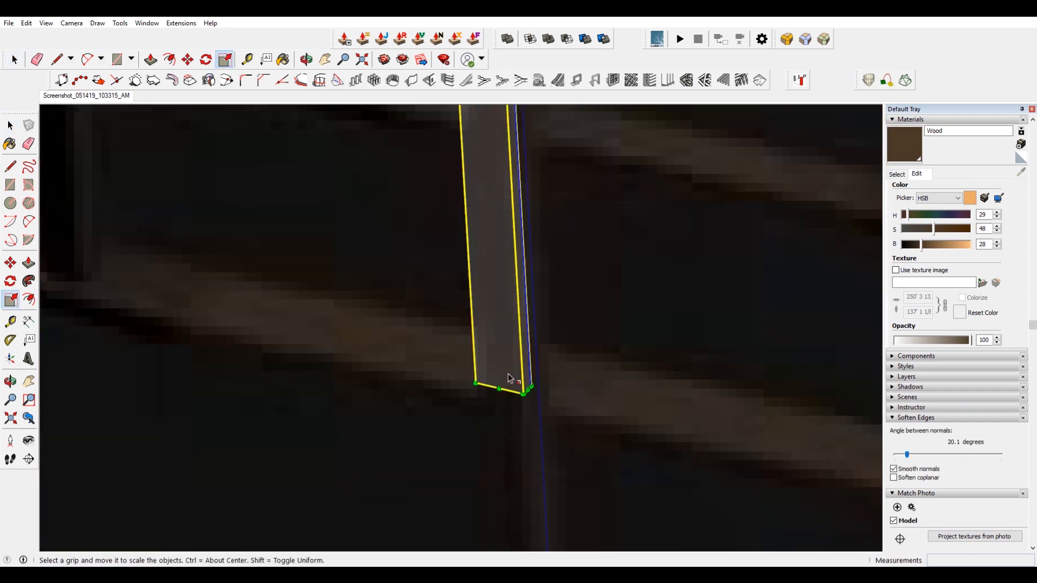
{"action": "scroll", "coordinate": [505, 373], "scroll_direction": "down", "scroll_amount": 3}
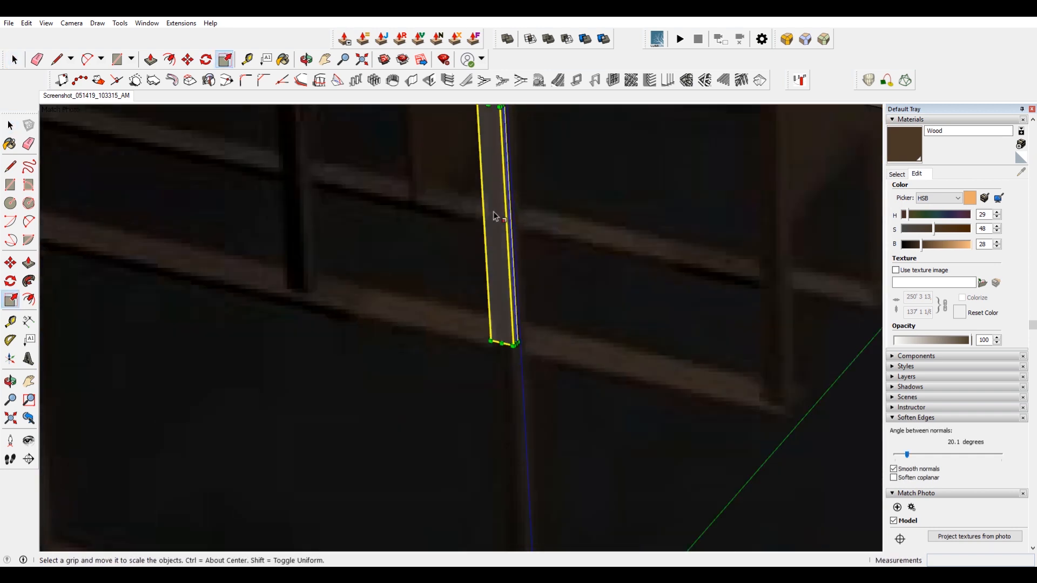
{"action": "middle_click_drag", "start_coordinate": [500, 200], "coordinate": [515, 332], "text": "shift"}
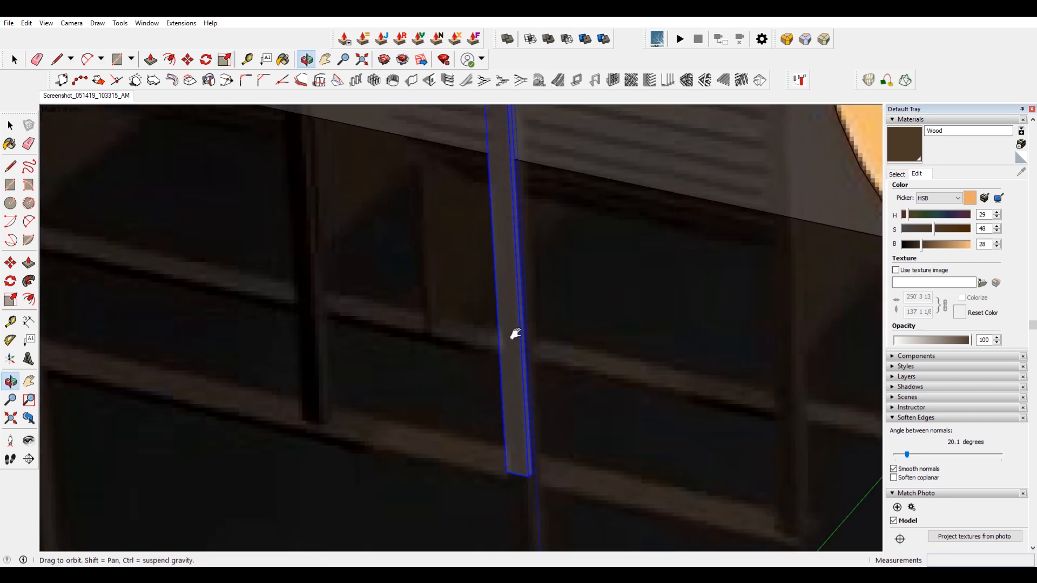
{"action": "left_click", "coordinate": [508, 229]}
{"action": "left_click", "coordinate": [511, 226]}
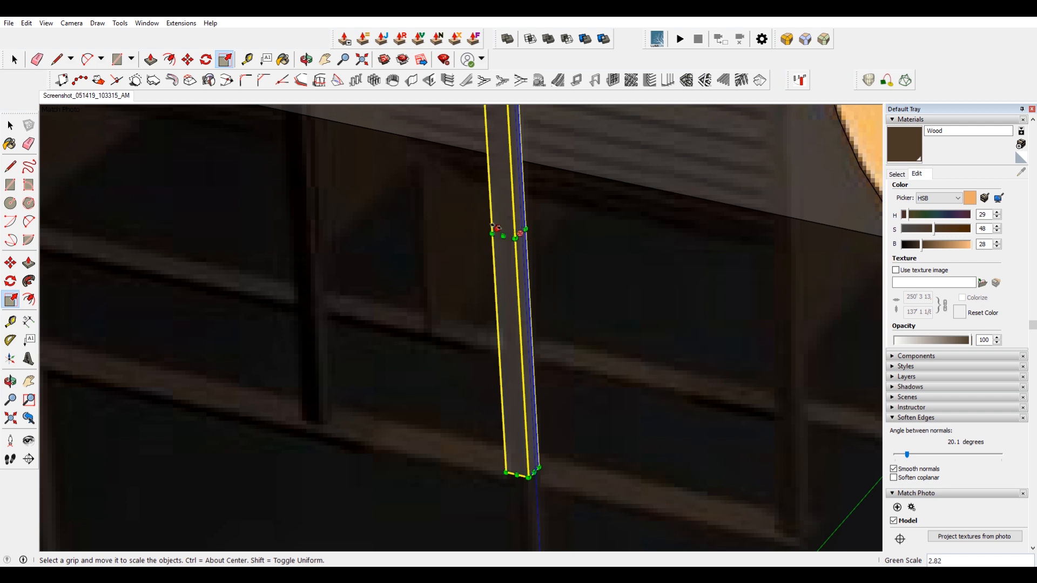
{"action": "left_click_drag", "start_coordinate": [498, 229], "coordinate": [500, 230]}
{"action": "scroll", "coordinate": [503, 243], "scroll_direction": "down", "scroll_amount": 4}
{"action": "left_click", "coordinate": [522, 294]}
{"action": "key", "text": "space"}
Stretch the support post downward about 1.83 times so it reaches the ground.
{"action": "scroll", "coordinate": [510, 265], "scroll_direction": "down", "scroll_amount": 3}
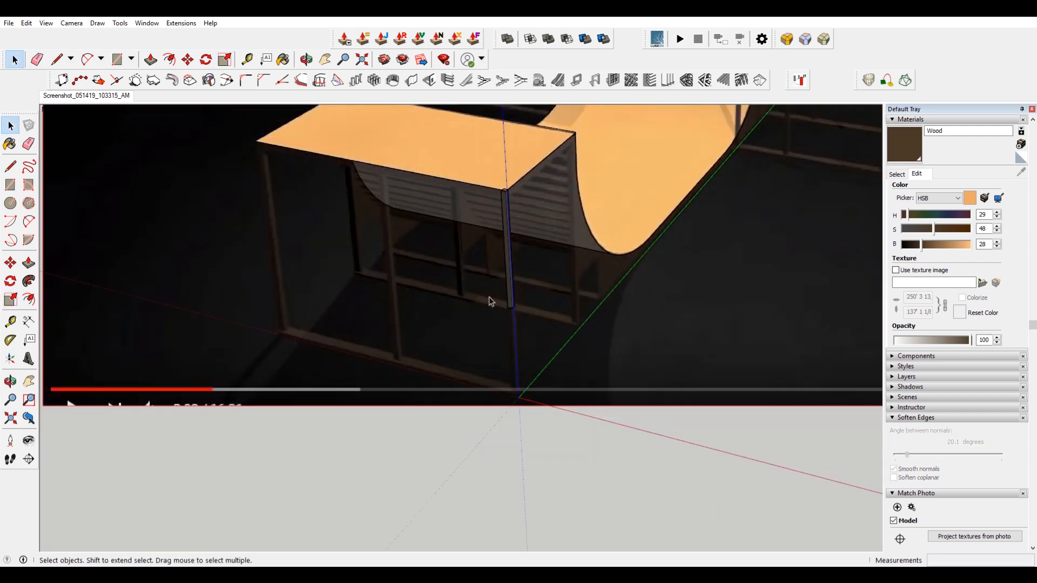
{"action": "scroll", "coordinate": [508, 305], "scroll_direction": "up", "scroll_amount": 3}
{"action": "left_click", "coordinate": [511, 286]}
{"action": "key", "text": "s"}
{"action": "scroll", "coordinate": [516, 297], "scroll_direction": "up", "scroll_amount": 3}
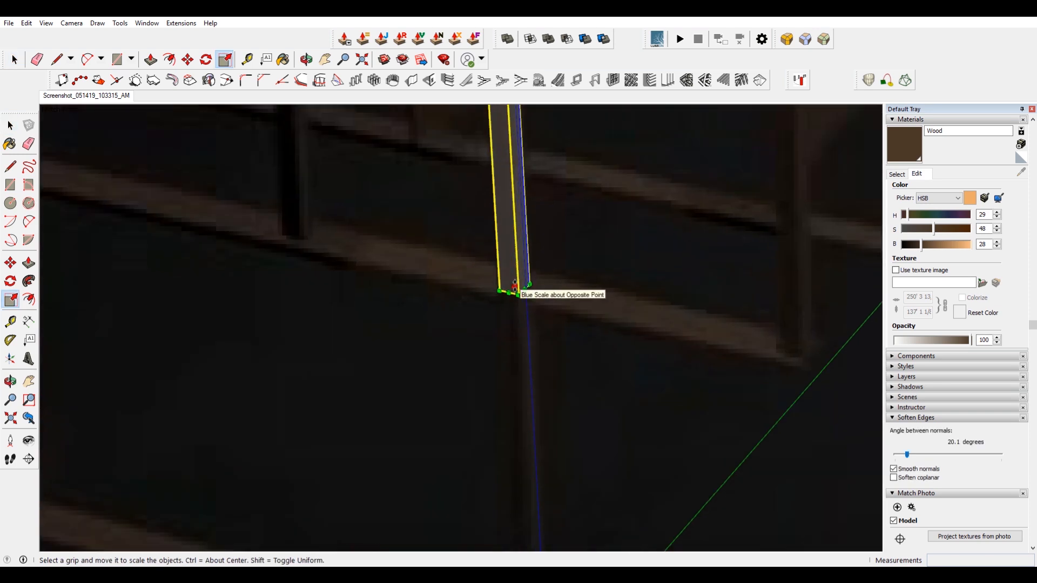
{"action": "scroll", "coordinate": [515, 286], "scroll_direction": "down", "scroll_amount": 3}
{"action": "left_click_drag", "start_coordinate": [515, 286], "coordinate": [536, 456]}
{"action": "scroll", "coordinate": [536, 456], "scroll_direction": "up", "scroll_amount": 3}
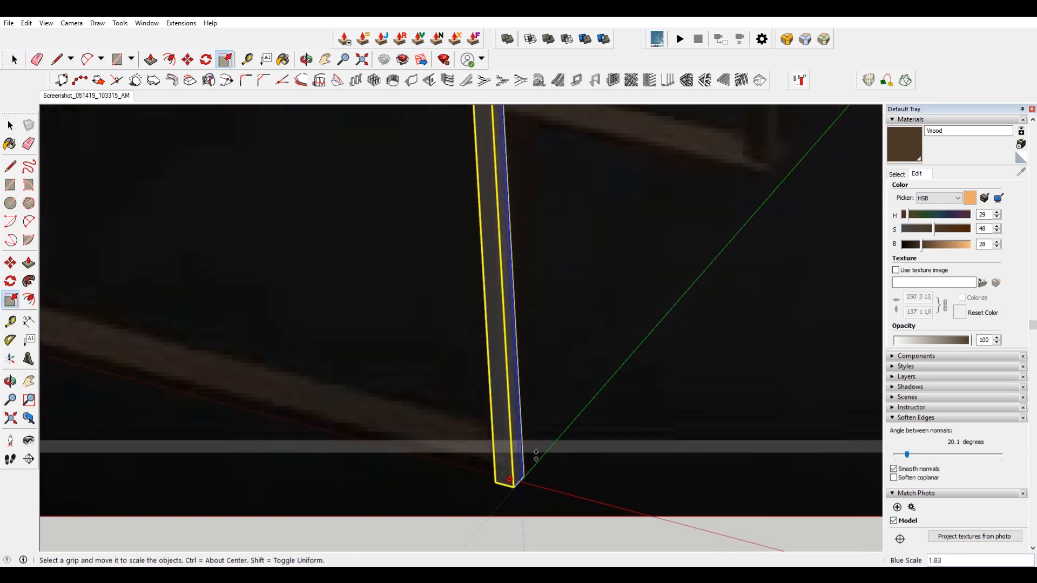
{"action": "left_click", "coordinate": [536, 432]}
{"action": "scroll", "coordinate": [537, 431], "scroll_direction": "down", "scroll_amount": 2}
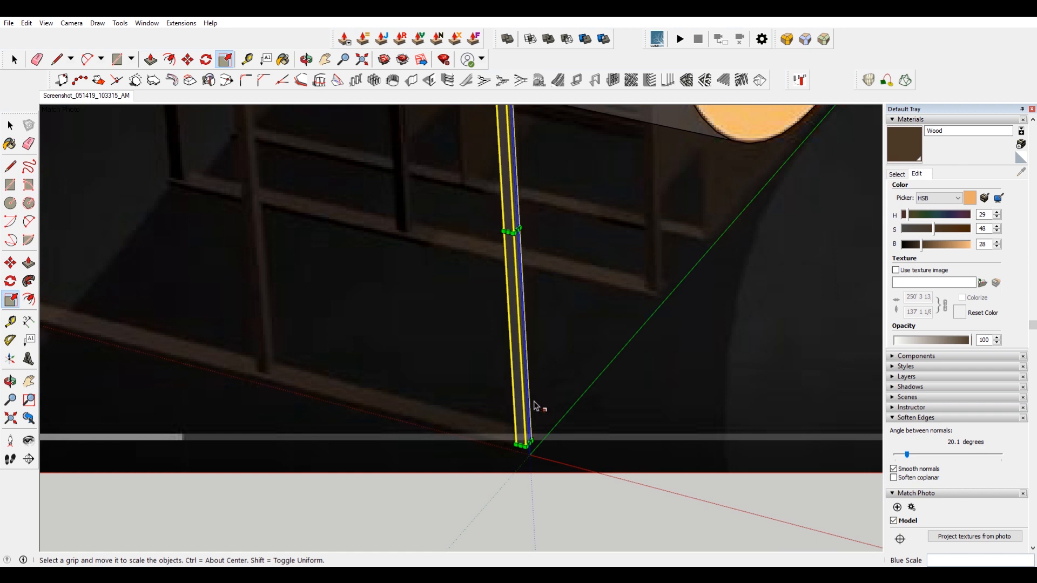
{"action": "scroll", "coordinate": [534, 406], "scroll_direction": "up", "scroll_amount": 3}
Rotate a copy of the post 90 degrees about its base to lie along the ground as a bottom rail.
{"action": "key", "text": "m"}
{"action": "key", "text": "q"}
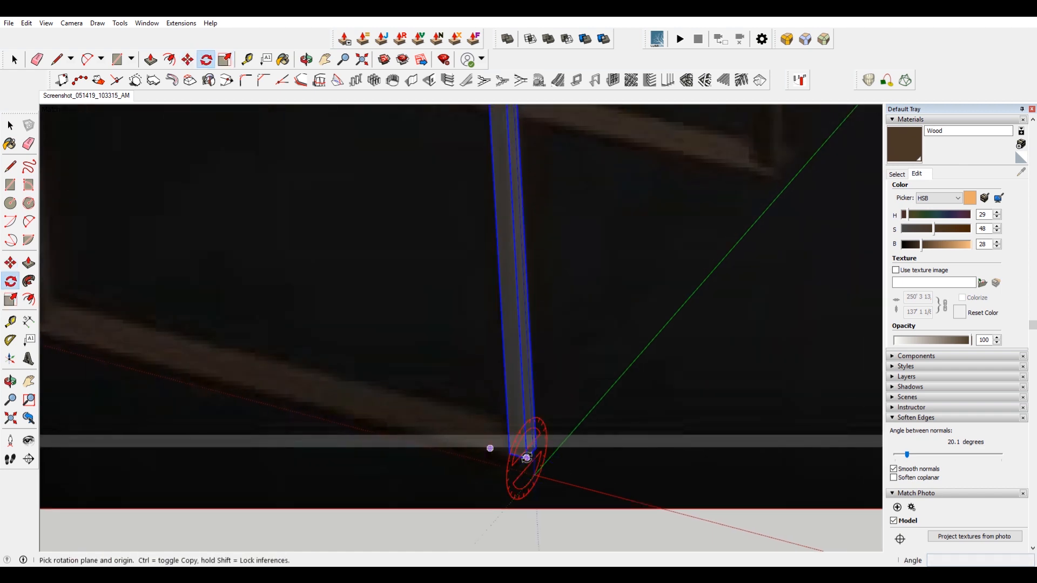
{"action": "key", "text": "Left"}
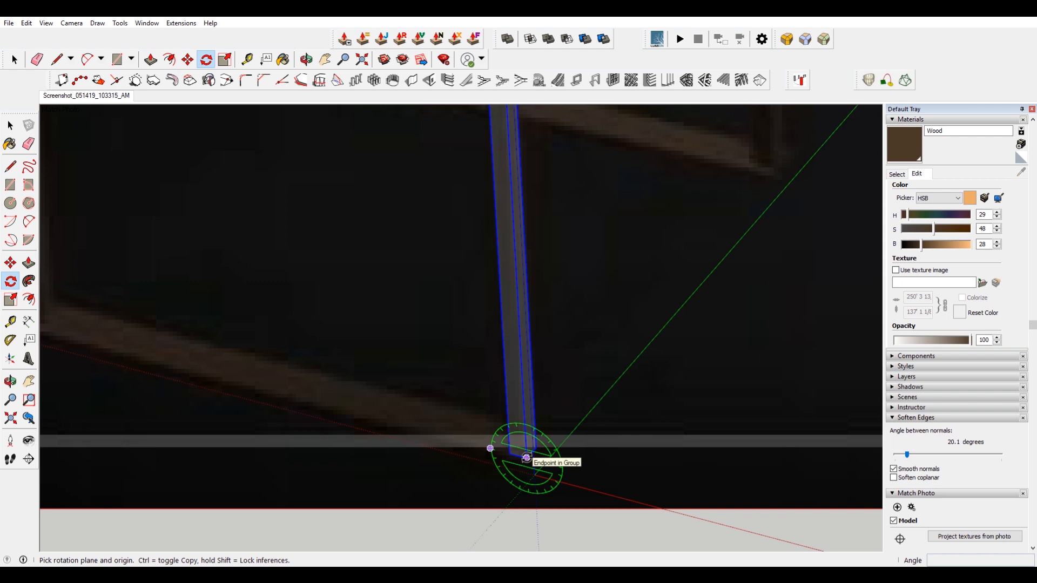
{"action": "left_click", "coordinate": [527, 458]}
{"action": "left_click", "coordinate": [525, 432]}
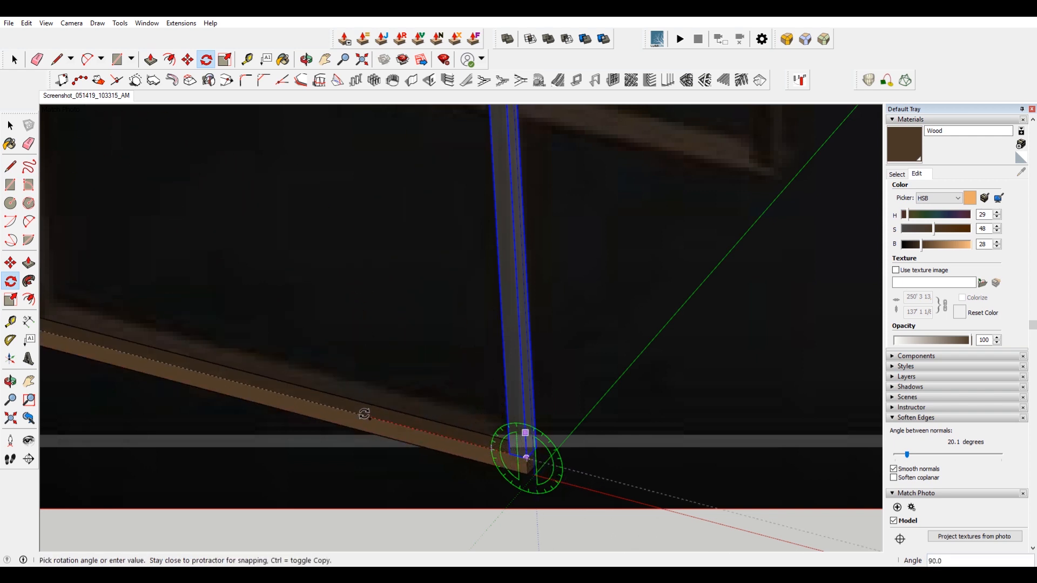
{"action": "left_click", "coordinate": [360, 418]}
Scale the bottom rail's width about 2.59 times.
{"action": "scroll", "coordinate": [537, 475], "scroll_direction": "up", "scroll_amount": 2}
{"action": "key", "text": "s"}
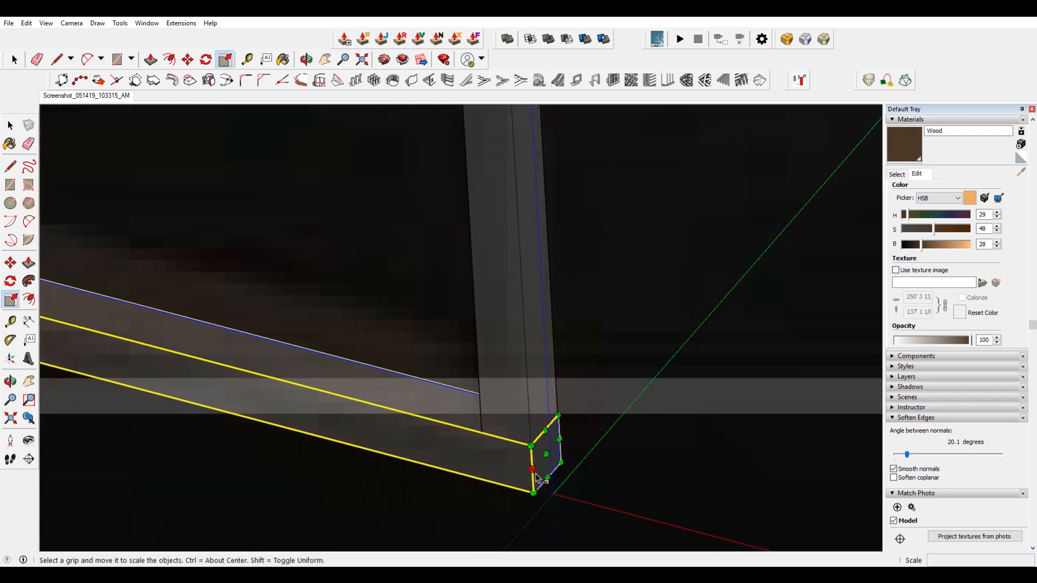
{"action": "scroll", "coordinate": [333, 435], "scroll_direction": "down", "scroll_amount": 3}
{"action": "middle_click_drag", "start_coordinate": [281, 420], "coordinate": [721, 450], "text": "shift"}
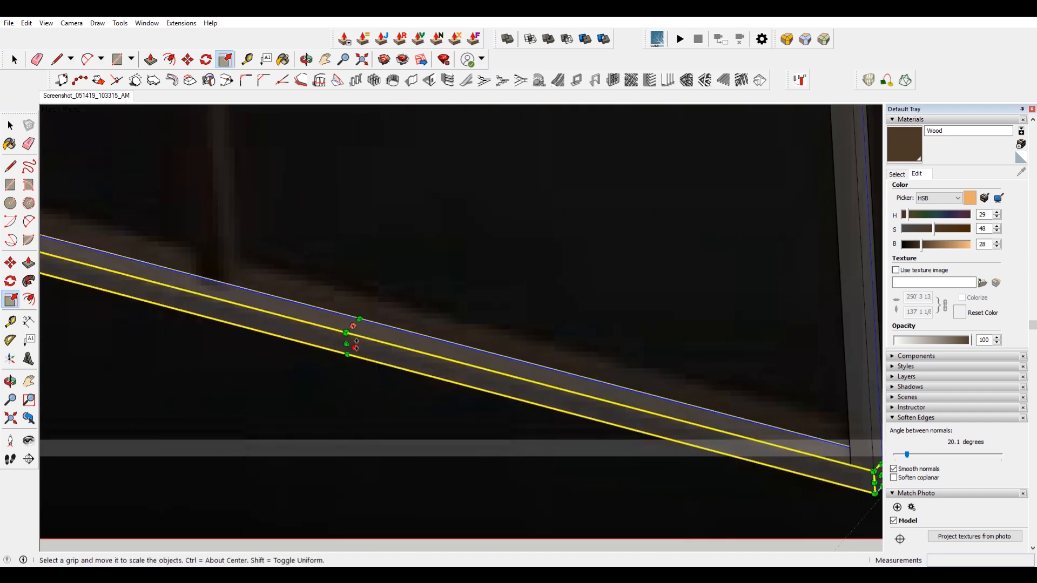
{"action": "left_click_drag", "start_coordinate": [355, 347], "coordinate": [381, 303]}
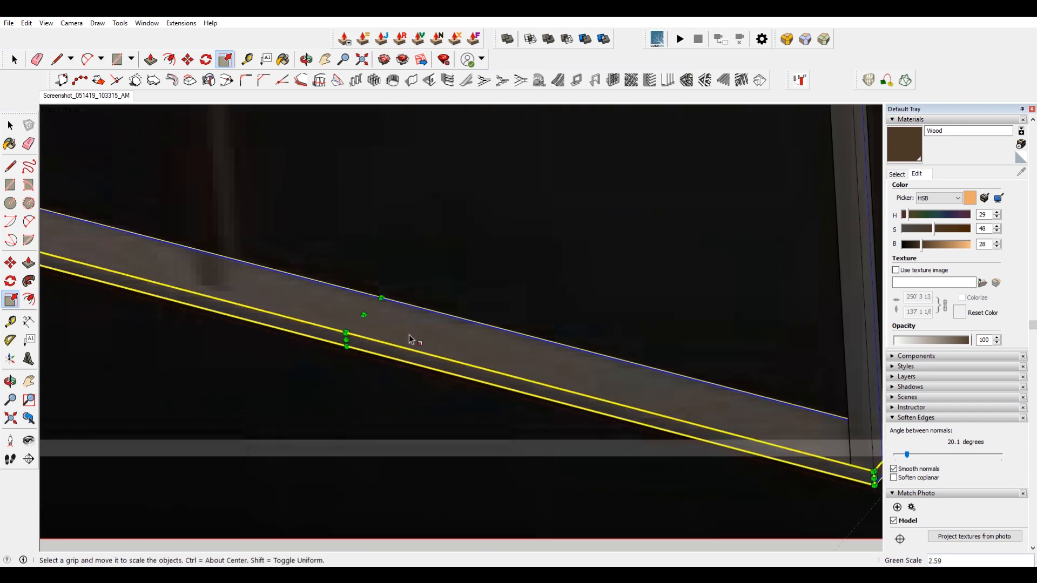
{"action": "scroll", "coordinate": [443, 339], "scroll_direction": "down", "scroll_amount": 3}
{"action": "scroll", "coordinate": [664, 377], "scroll_direction": "up", "scroll_amount": 2}
{"action": "scroll", "coordinate": [665, 377], "scroll_direction": "up", "scroll_amount": 1}
{"action": "key", "text": "space"}
{"action": "left_click", "coordinate": [635, 393]}
Nudge the bottom rail into place and scale its width about its center to about 0.74.
{"action": "scroll", "coordinate": [537, 394], "scroll_direction": "down", "scroll_amount": 7}
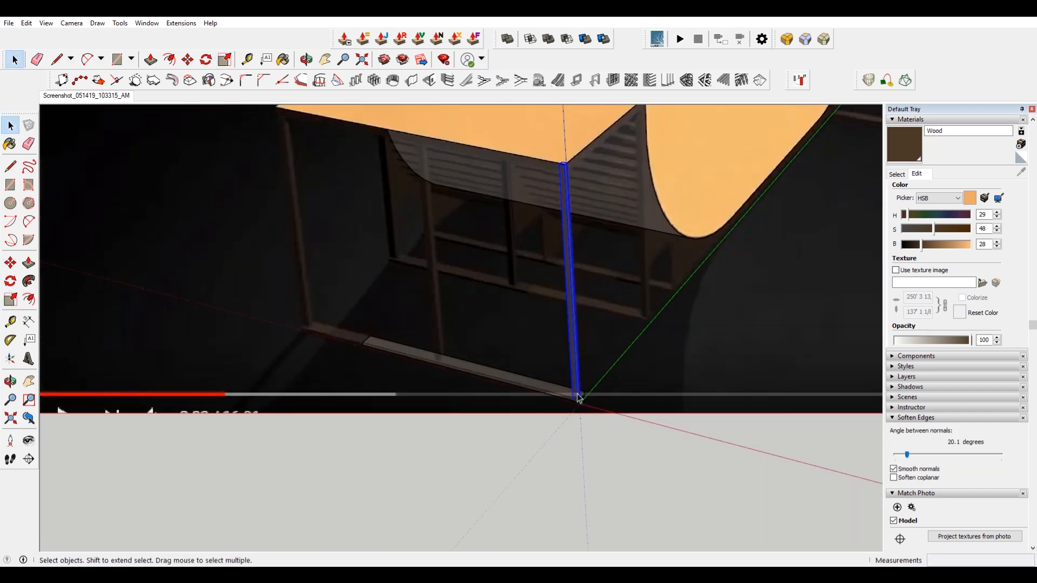
{"action": "scroll", "coordinate": [534, 381], "scroll_direction": "up", "scroll_amount": 1}
{"action": "scroll", "coordinate": [593, 398], "scroll_direction": "up", "scroll_amount": 7}
{"action": "left_click", "coordinate": [591, 402]}
{"action": "key", "text": "m"}
{"action": "left_click", "coordinate": [589, 405]}
{"action": "left_click", "coordinate": [573, 422]}
{"action": "scroll", "coordinate": [574, 423], "scroll_direction": "down", "scroll_amount": 3}
{"action": "key", "text": "s"}
{"action": "left_click", "coordinate": [150, 325]}
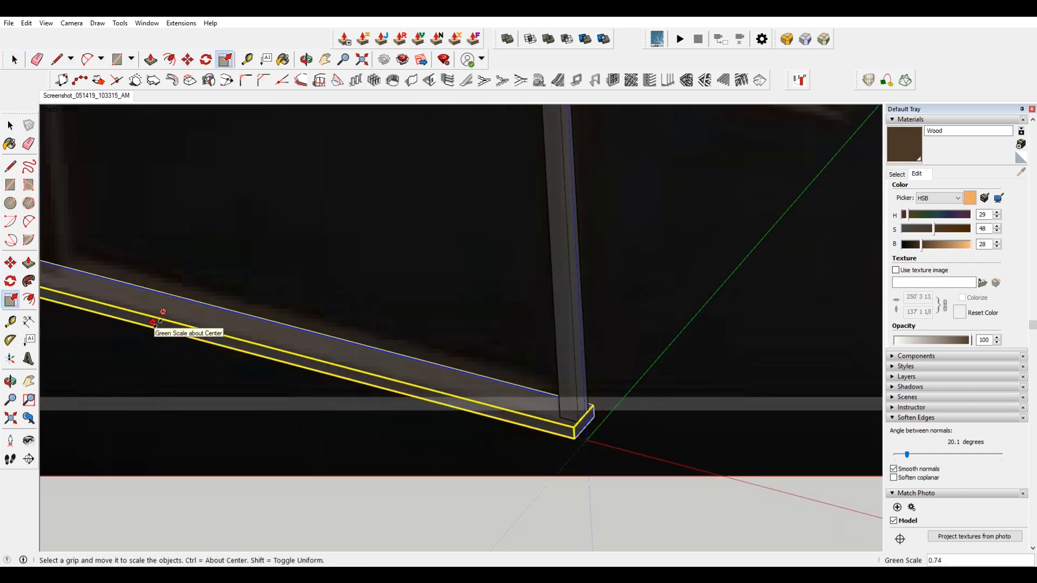
{"action": "left_click", "coordinate": [154, 319]}
Scale the bottom rail's length from its end to extend it along the deck's side.
{"action": "scroll", "coordinate": [431, 363], "scroll_direction": "down", "scroll_amount": 3}
{"action": "middle_click_drag", "start_coordinate": [432, 368], "coordinate": [541, 440], "text": "shift"}
{"action": "key", "text": "space"}
{"action": "left_click", "coordinate": [611, 426]}
{"action": "scroll", "coordinate": [155, 347], "scroll_direction": "up", "scroll_amount": 4}
{"action": "left_click", "coordinate": [172, 354]}
{"action": "scroll", "coordinate": [171, 355], "scroll_direction": "up", "scroll_amount": 3}
{"action": "key", "text": "s"}
{"action": "left_click", "coordinate": [168, 350]}
{"action": "scroll", "coordinate": [159, 347], "scroll_direction": "down", "scroll_amount": 10}
{"action": "left_click", "coordinate": [114, 201]}
Try to rescale the support post's height so its top meets the deck edge.
{"action": "scroll", "coordinate": [302, 216], "scroll_direction": "up", "scroll_amount": 3}
{"action": "key", "text": "space"}
{"action": "left_click", "coordinate": [320, 227]}
{"action": "scroll", "coordinate": [319, 223], "scroll_direction": "up", "scroll_amount": 8}
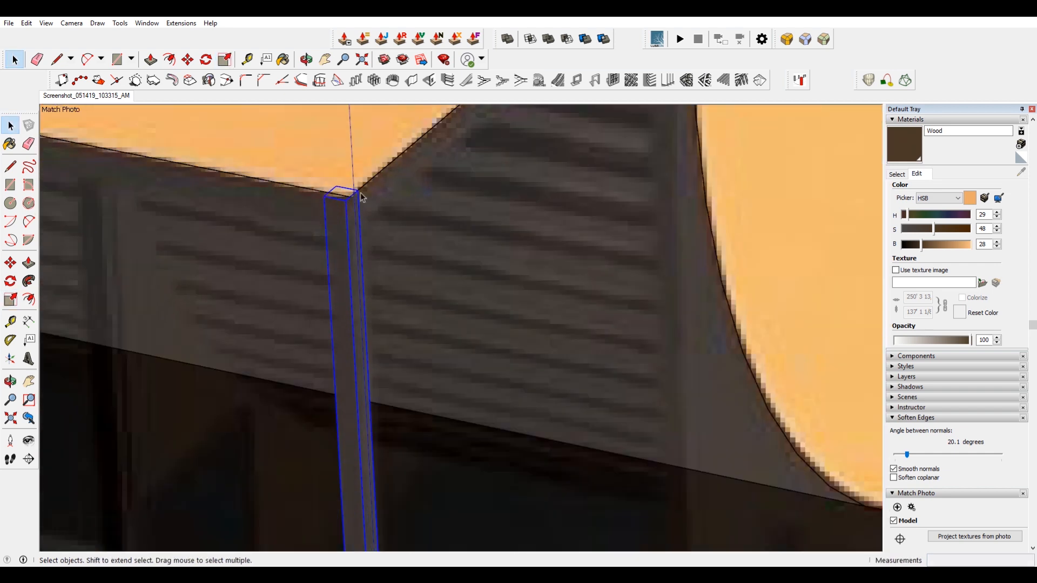
{"action": "scroll", "coordinate": [350, 214], "scroll_direction": "down", "scroll_amount": 4}
{"action": "scroll", "coordinate": [358, 223], "scroll_direction": "up", "scroll_amount": 1}
{"action": "key", "text": "s"}
{"action": "left_click", "coordinate": [367, 249]}
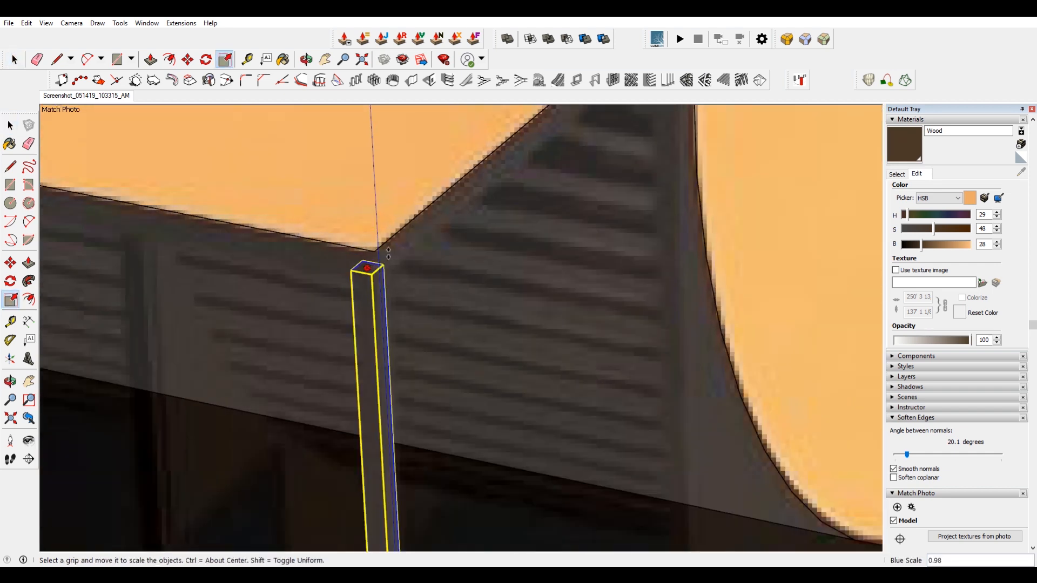
{"action": "key", "text": "Escape"}
{"action": "scroll", "coordinate": [371, 245], "scroll_direction": "up", "scroll_amount": 2}
{"action": "left_click", "coordinate": [363, 253]}
{"action": "scroll", "coordinate": [439, 293], "scroll_direction": "down", "scroll_amount": 8}
{"action": "key", "text": "space"}
Copy the support post to the opposite end of the bottom rail.
{"action": "scroll", "coordinate": [537, 447], "scroll_direction": "up", "scroll_amount": 4}
{"action": "scroll", "coordinate": [641, 485], "scroll_direction": "up", "scroll_amount": 4}
{"action": "scroll", "coordinate": [640, 485], "scroll_direction": "up", "scroll_amount": 3}
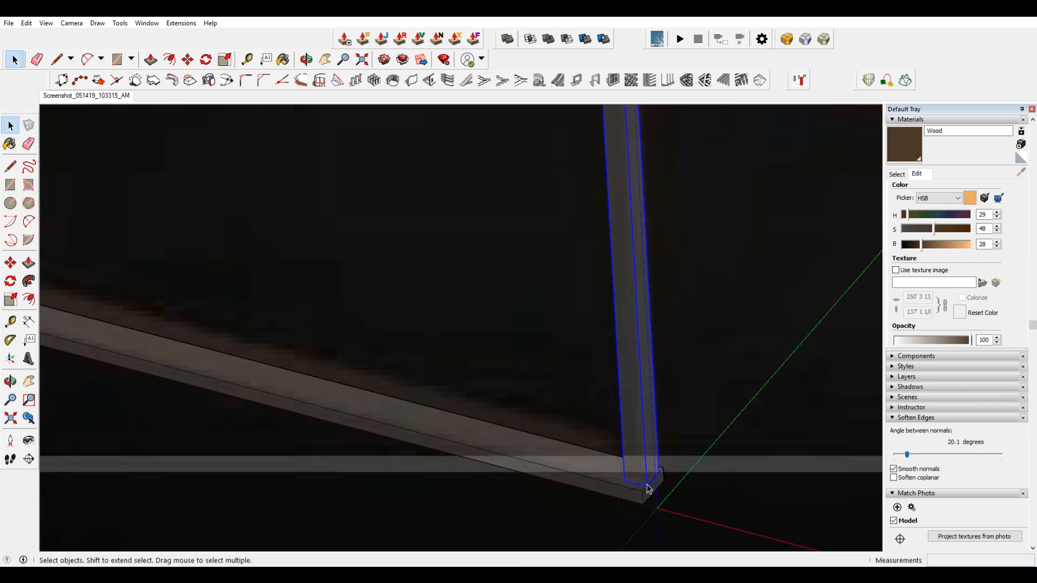
{"action": "scroll", "coordinate": [647, 488], "scroll_direction": "up", "scroll_amount": 3}
{"action": "key", "text": "m"}
{"action": "left_click", "coordinate": [597, 475]}
{"action": "scroll", "coordinate": [598, 474], "scroll_direction": "down", "scroll_amount": 3}
{"action": "scroll", "coordinate": [597, 474], "scroll_direction": "down", "scroll_amount": 3}
{"action": "key", "text": "ctrl"}
{"action": "scroll", "coordinate": [378, 416], "scroll_direction": "up", "scroll_amount": 5}
{"action": "scroll", "coordinate": [270, 382], "scroll_direction": "up", "scroll_amount": 3}
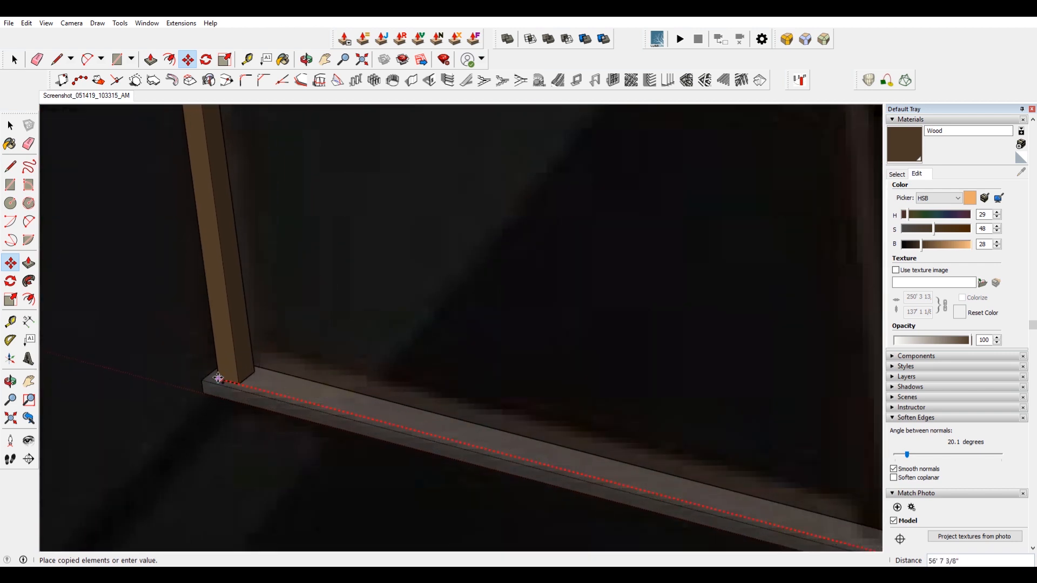
{"action": "left_click", "coordinate": [204, 376]}
{"action": "scroll", "coordinate": [186, 366], "scroll_direction": "down", "scroll_amount": 5}
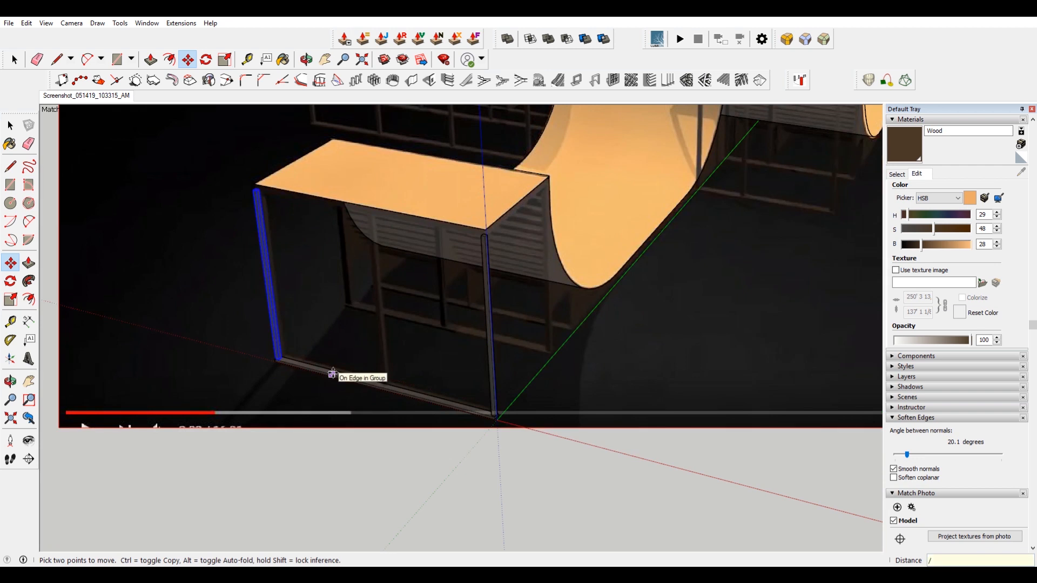
Divide the post copy by 2 to add a middle post along the bottom rail.
{"action": "key", "text": "Return"}
{"action": "type", "text": "/2"}
{"action": "key", "text": "Return"}
{"action": "key", "text": "space"}
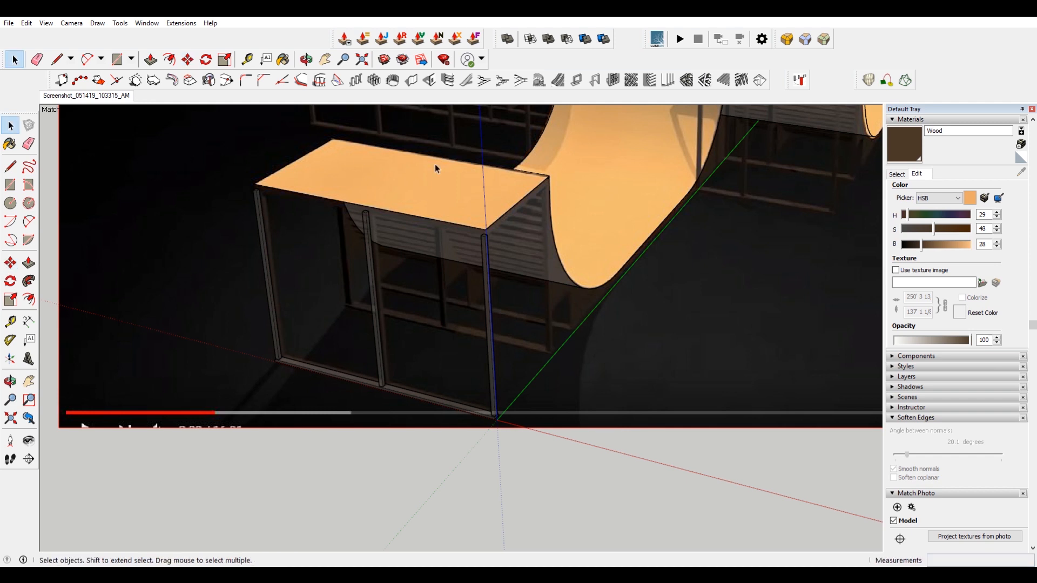
Copy the side frame of posts and bottom rail across to the deck's opposite side.
{"action": "left_click_drag", "start_coordinate": [200, 150], "coordinate": [524, 450]}
{"action": "scroll", "coordinate": [550, 378], "scroll_direction": "up", "scroll_amount": 1}
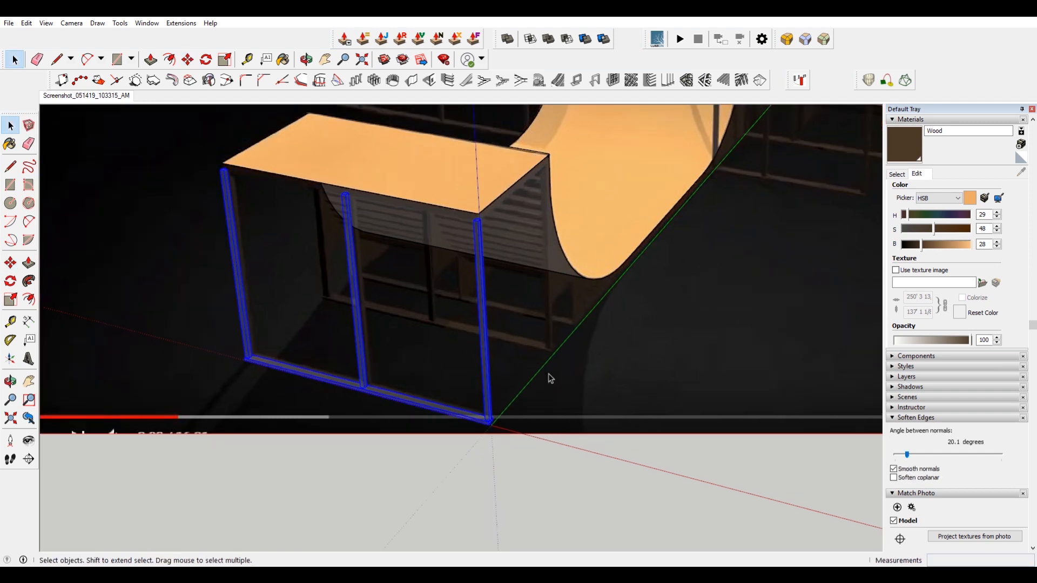
{"action": "scroll", "coordinate": [549, 378], "scroll_direction": "up", "scroll_amount": 3}
{"action": "key", "text": "m"}
{"action": "scroll", "coordinate": [511, 445], "scroll_direction": "up", "scroll_amount": 1}
{"action": "scroll", "coordinate": [487, 465], "scroll_direction": "up", "scroll_amount": 2}
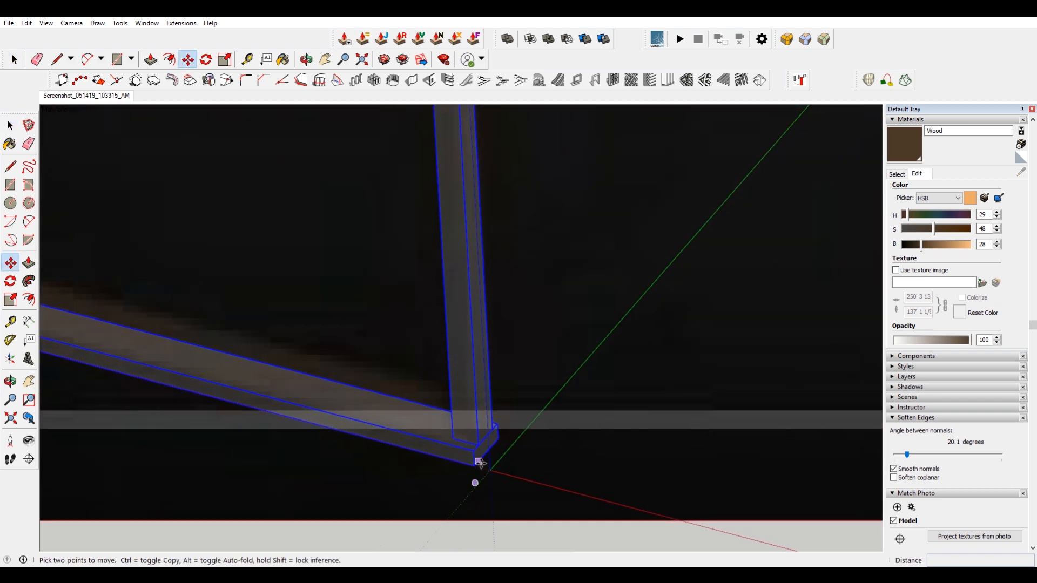
{"action": "scroll", "coordinate": [474, 465], "scroll_direction": "down", "scroll_amount": 2}
{"action": "key", "text": "ctrl"}
{"action": "left_click", "coordinate": [475, 464]}
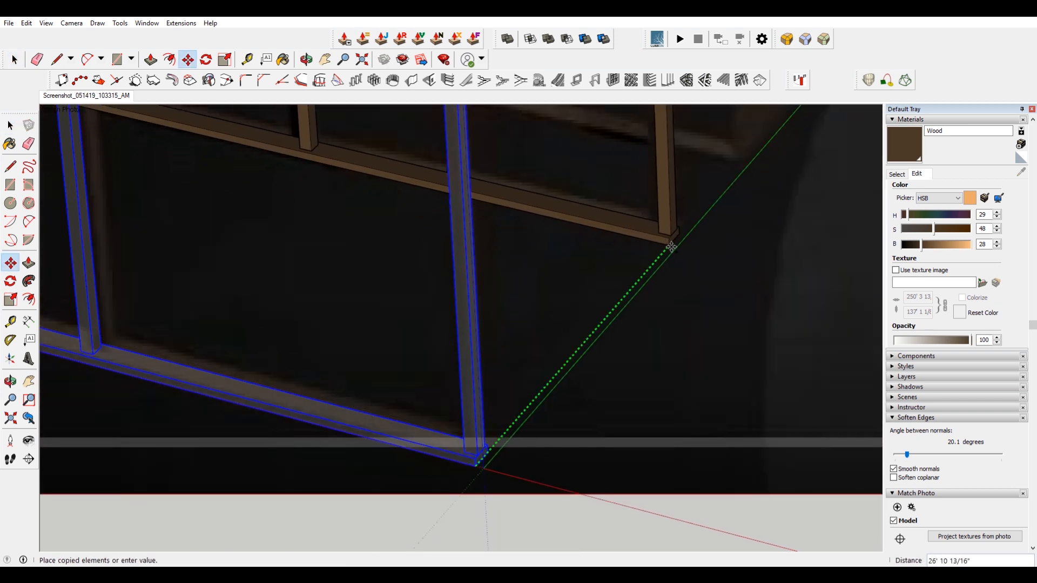
{"action": "left_click", "coordinate": [674, 244]}
{"action": "scroll", "coordinate": [590, 423], "scroll_direction": "down", "scroll_amount": 5}
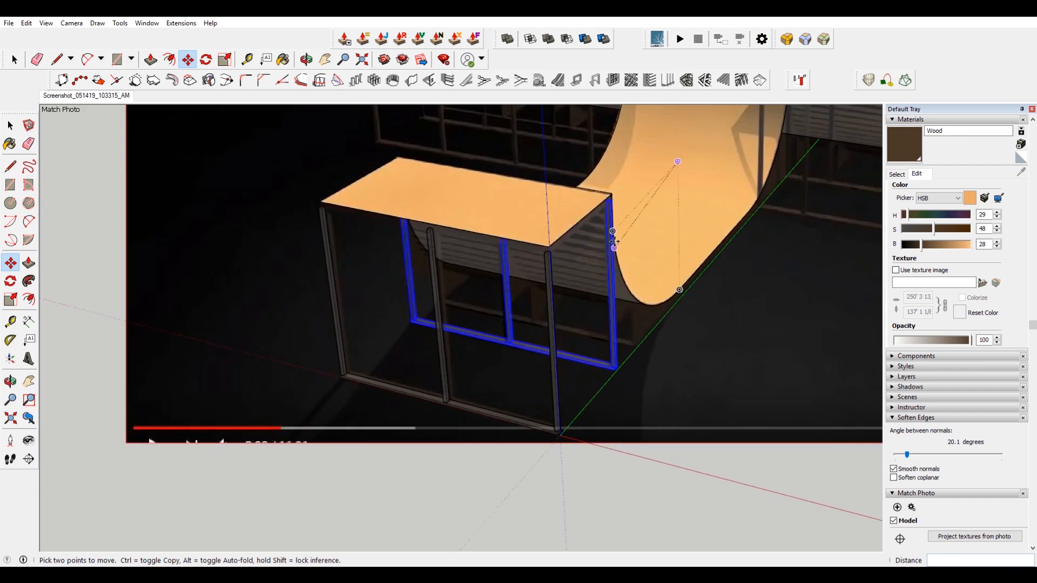
Copy a bottom side rail along the green axis to beneath the ramp.
{"action": "key", "text": "space"}
{"action": "left_click", "coordinate": [609, 252]}
{"action": "left_click", "coordinate": [503, 262], "text": "shift"}
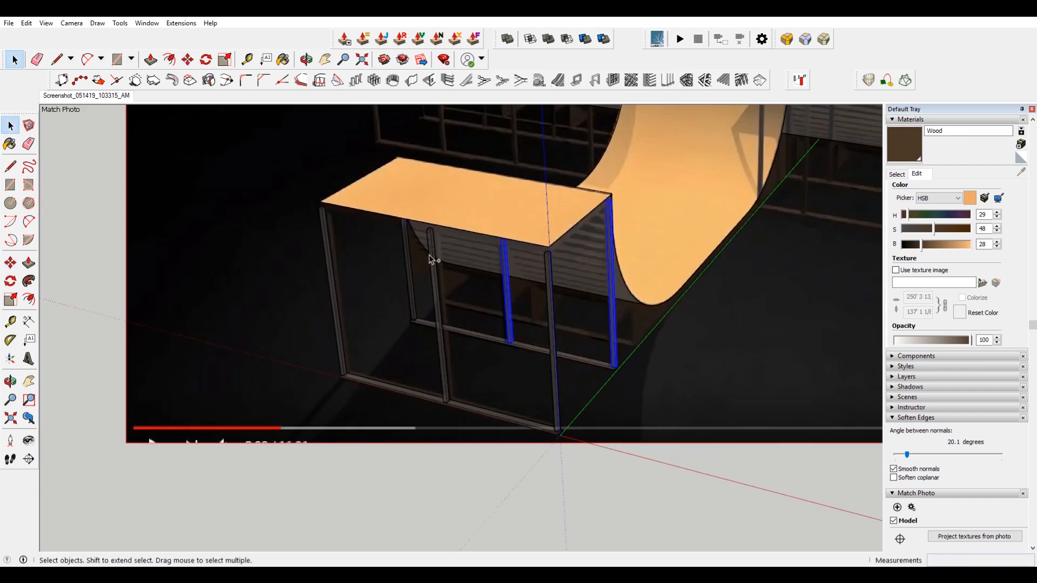
{"action": "middle_click_drag", "start_coordinate": [560, 318], "coordinate": [579, 352]}
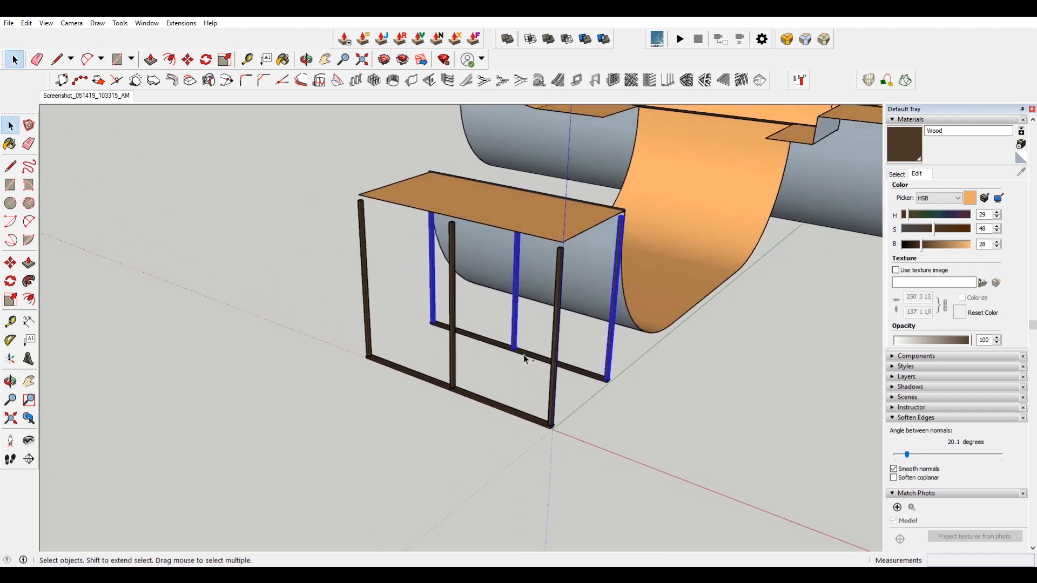
{"action": "left_click", "coordinate": [81, 101]}
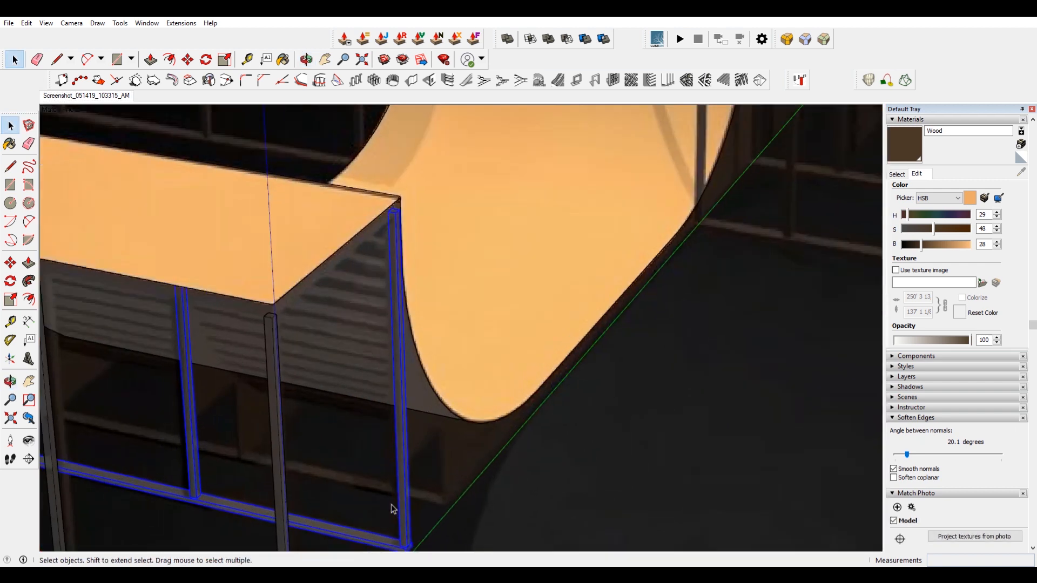
{"action": "middle_click_drag", "start_coordinate": [370, 514], "coordinate": [373, 236]}
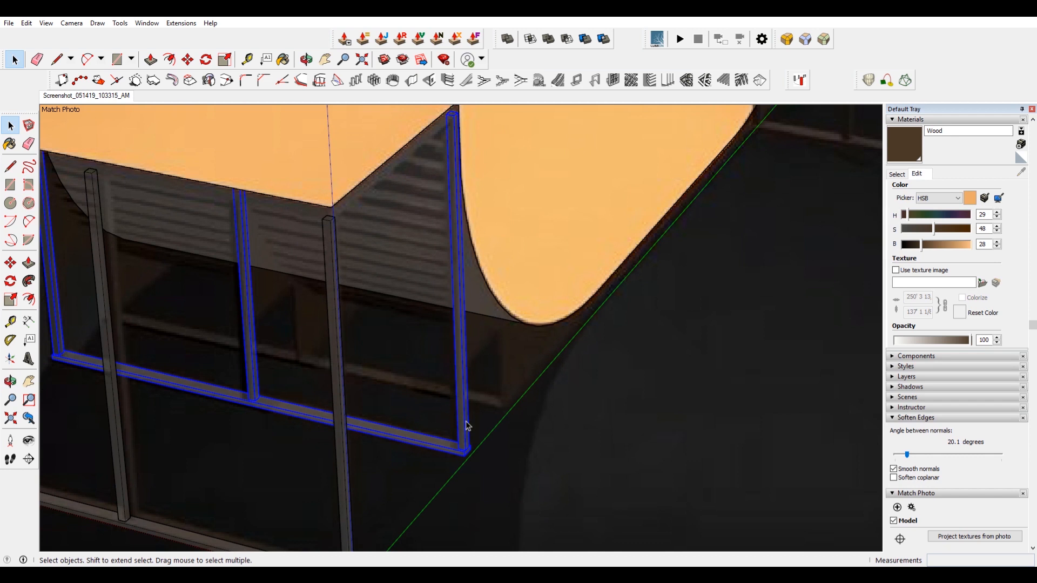
{"action": "scroll", "coordinate": [492, 416], "scroll_direction": "up", "scroll_amount": 6}
{"action": "key", "text": "m"}
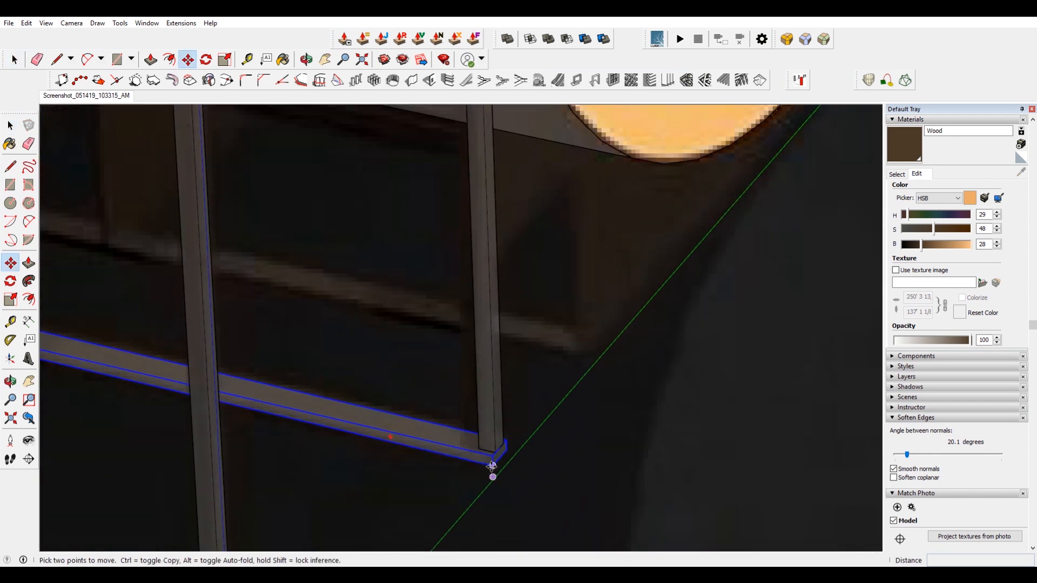
{"action": "left_click", "coordinate": [492, 466]}
{"action": "key", "text": "ctrl"}
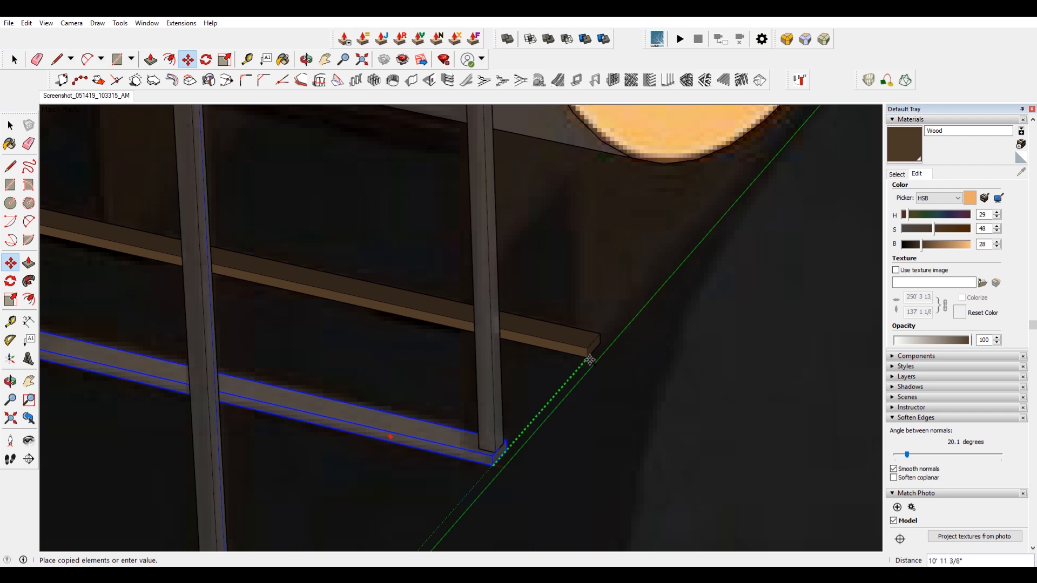
{"action": "left_click", "coordinate": [589, 358]}
{"action": "scroll", "coordinate": [588, 335], "scroll_direction": "down", "scroll_amount": 5}
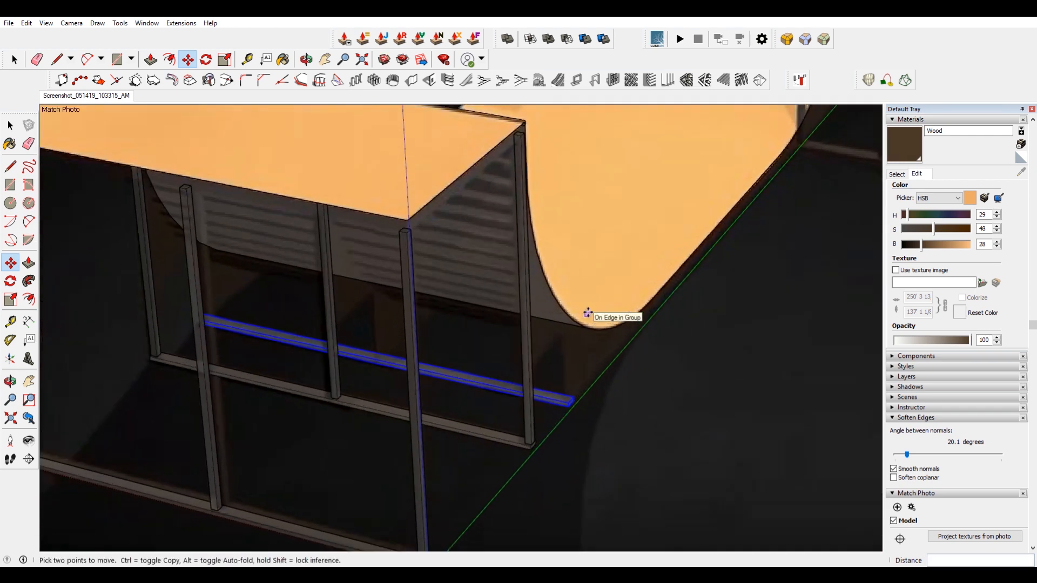
Copy the front bottom rail straight up to the deck's top edge as a top rail.
{"action": "scroll", "coordinate": [601, 330], "scroll_direction": "down", "scroll_amount": 3}
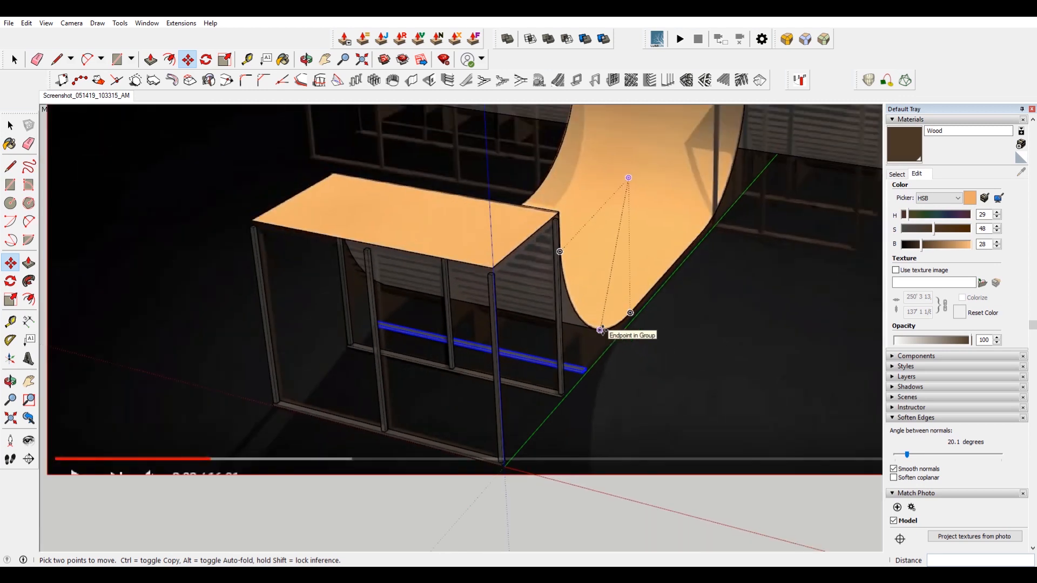
{"action": "scroll", "coordinate": [666, 351], "scroll_direction": "down", "scroll_amount": 3}
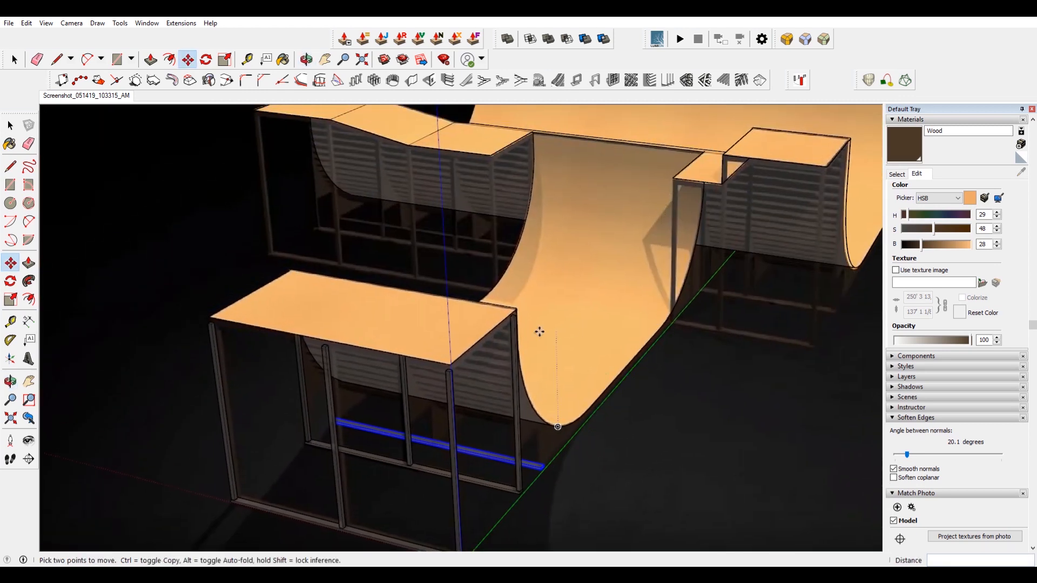
{"action": "scroll", "coordinate": [539, 332], "scroll_direction": "down", "scroll_amount": 4}
{"action": "key", "text": "space"}
{"action": "left_click_drag", "start_coordinate": [283, 201], "coordinate": [521, 423]}
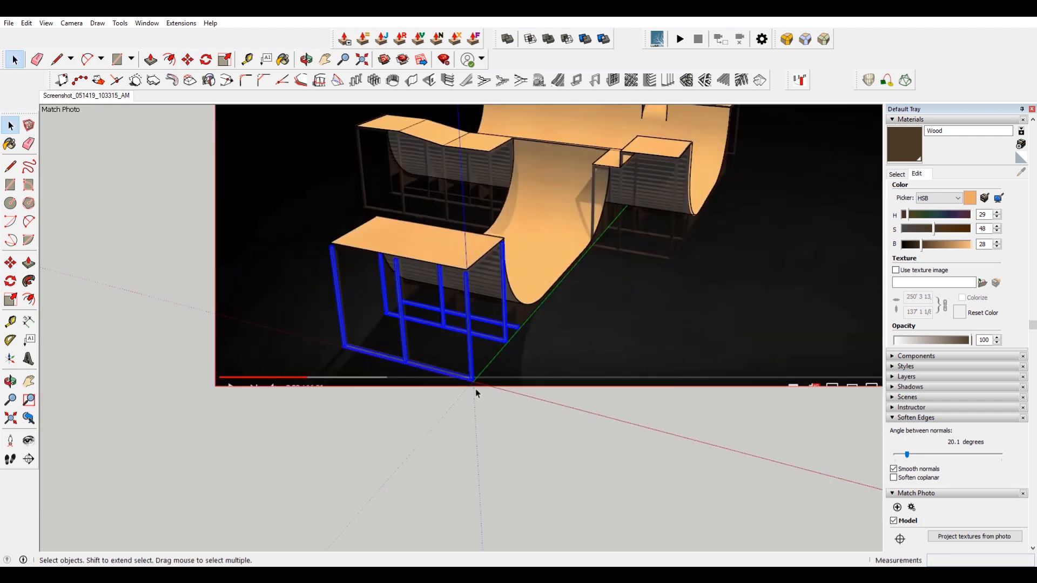
{"action": "scroll", "coordinate": [456, 320], "scroll_direction": "up", "scroll_amount": 3}
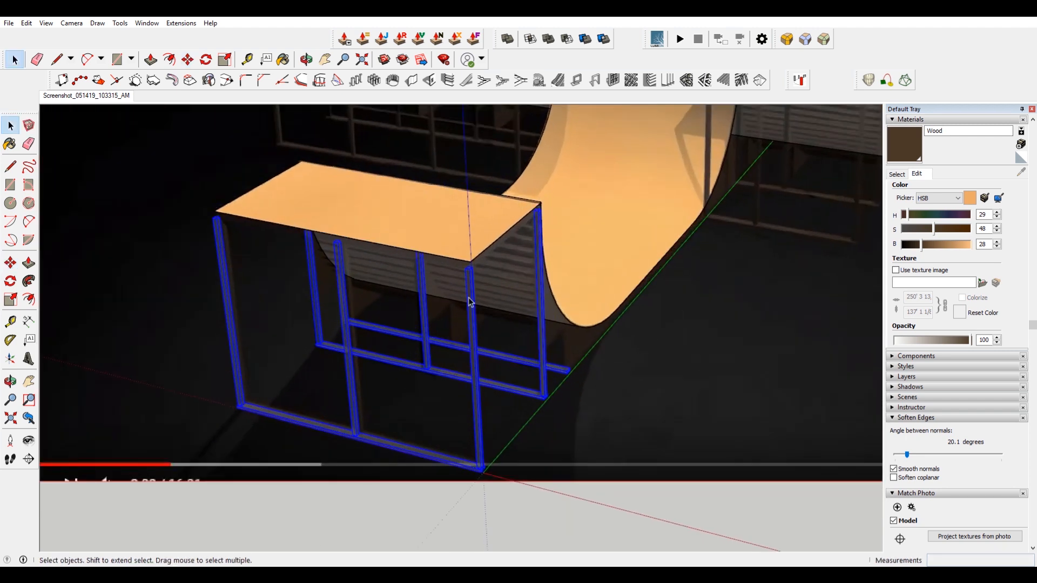
{"action": "left_click", "coordinate": [431, 461]}
{"action": "scroll", "coordinate": [432, 459], "scroll_direction": "up", "scroll_amount": 3}
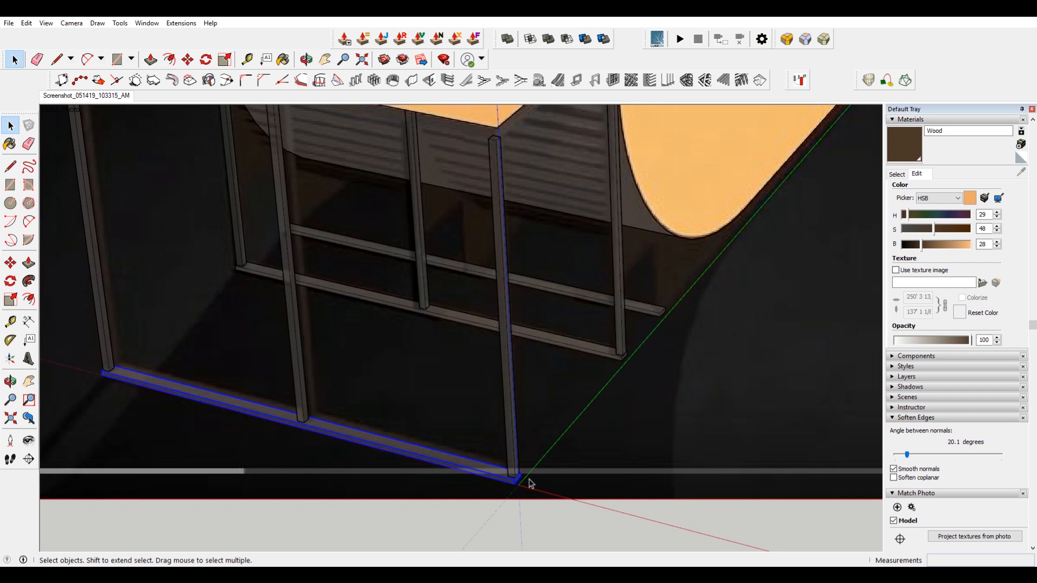
{"action": "key", "text": "m"}
{"action": "scroll", "coordinate": [513, 482], "scroll_direction": "up", "scroll_amount": 2}
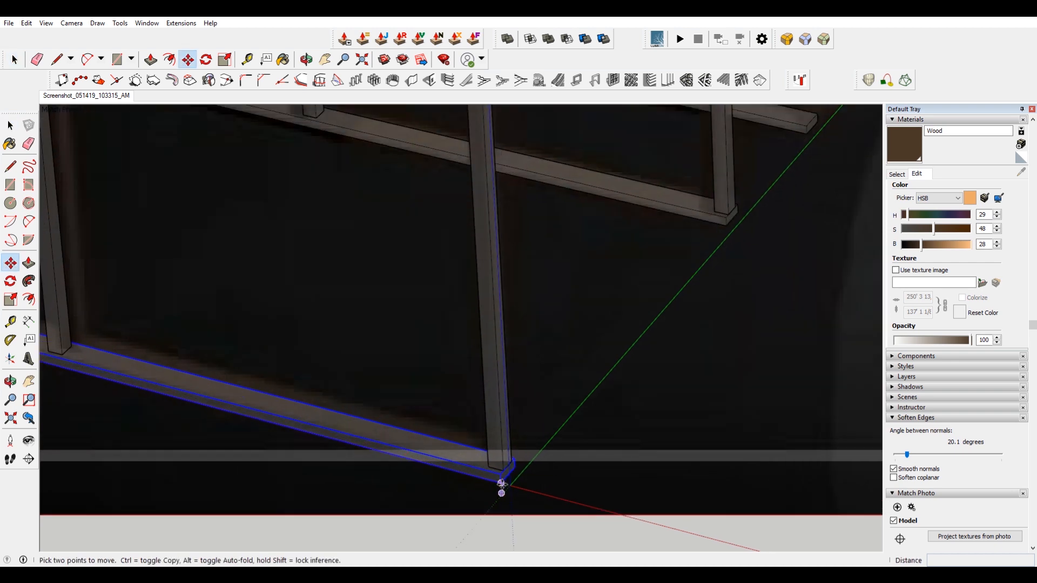
{"action": "scroll", "coordinate": [498, 476], "scroll_direction": "down", "scroll_amount": 5}
{"action": "key", "text": "ctrl"}
{"action": "left_click", "coordinate": [498, 477]}
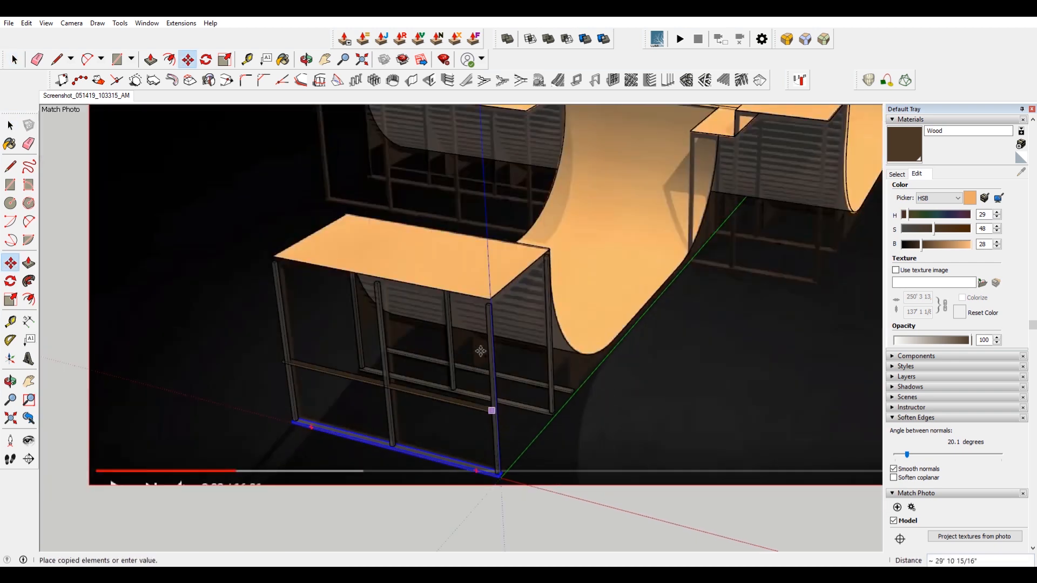
{"action": "scroll", "coordinate": [500, 273], "scroll_direction": "up", "scroll_amount": 4}
{"action": "left_click", "coordinate": [502, 268]}
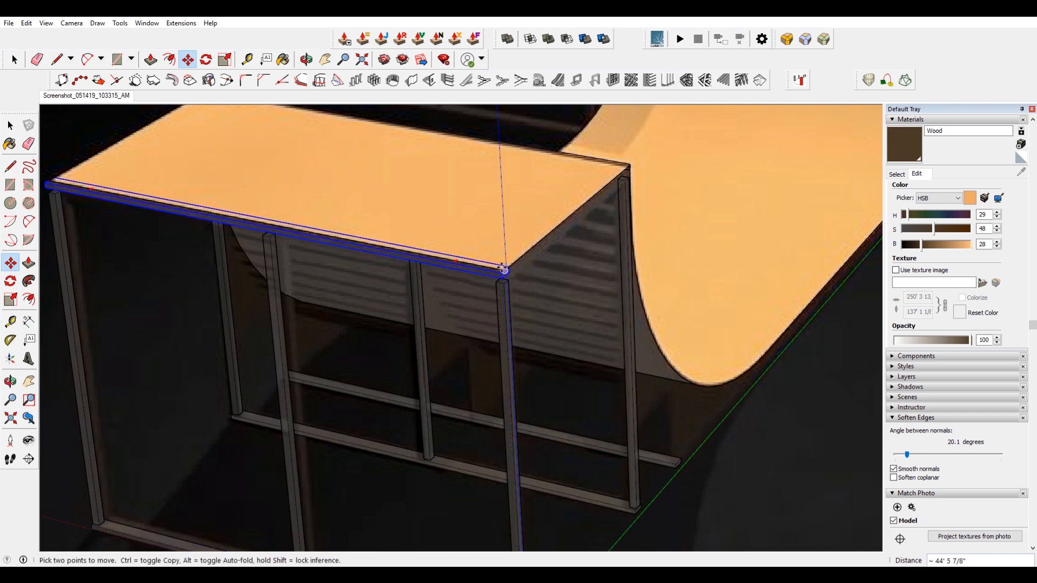
Adjust the top rail's height along the blue axis so it sits just under the deck edge.
{"action": "scroll", "coordinate": [508, 237], "scroll_direction": "up", "scroll_amount": 3}
{"action": "left_click", "coordinate": [512, 213]}
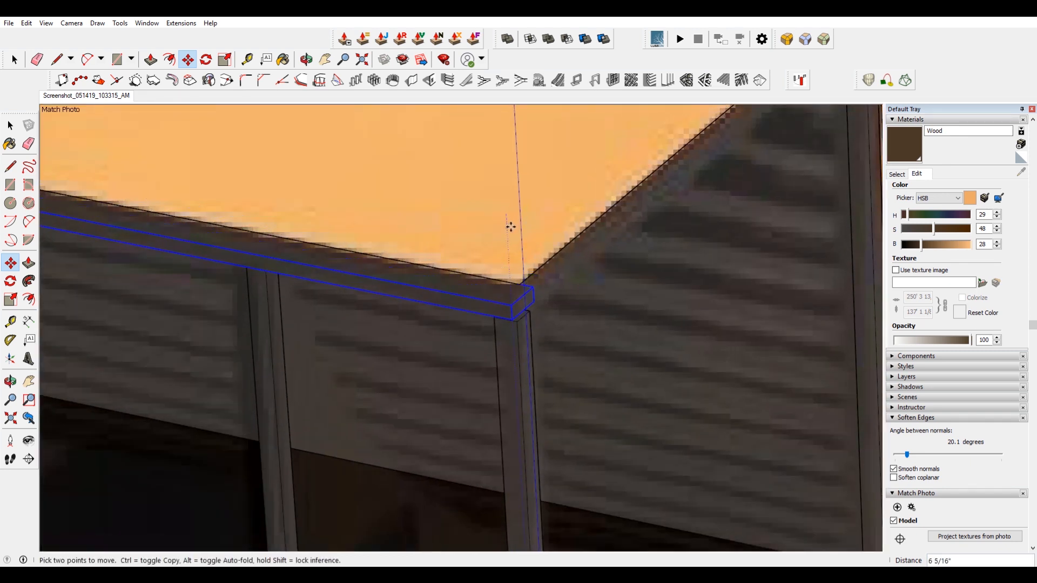
{"action": "key", "text": "Return"}
{"action": "key", "text": "ctrl+z"}
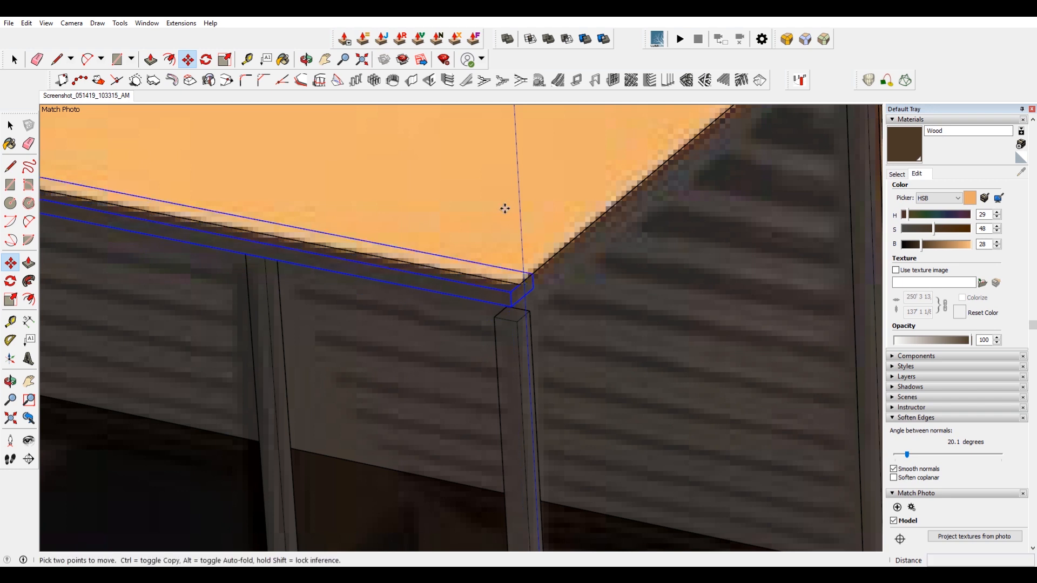
{"action": "left_click", "coordinate": [504, 208]}
{"action": "key", "text": "Return"}
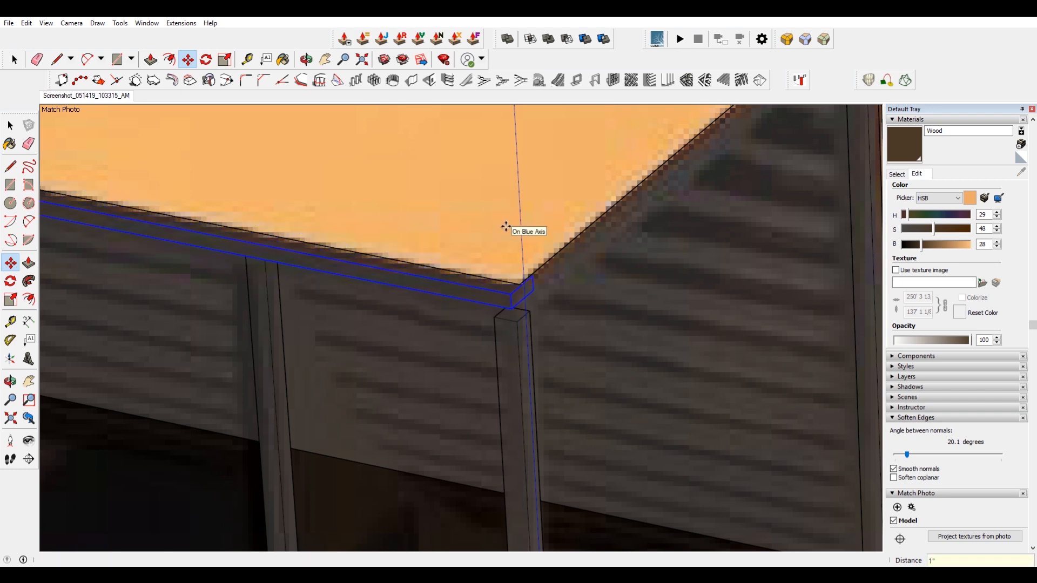
{"action": "middle_click_drag", "start_coordinate": [506, 227], "coordinate": [344, 115]}
Scale the top rail so it spans the deck's full side edge.
{"action": "key", "text": "s"}
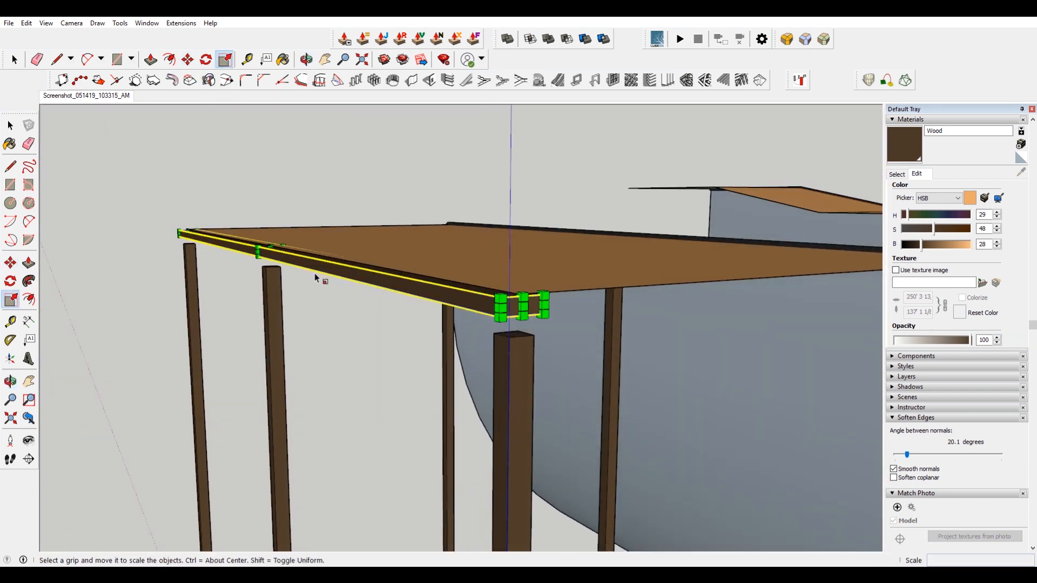
{"action": "left_click_drag", "start_coordinate": [270, 254], "coordinate": [533, 336]}
{"action": "middle_click_drag", "start_coordinate": [521, 313], "coordinate": [497, 329]}
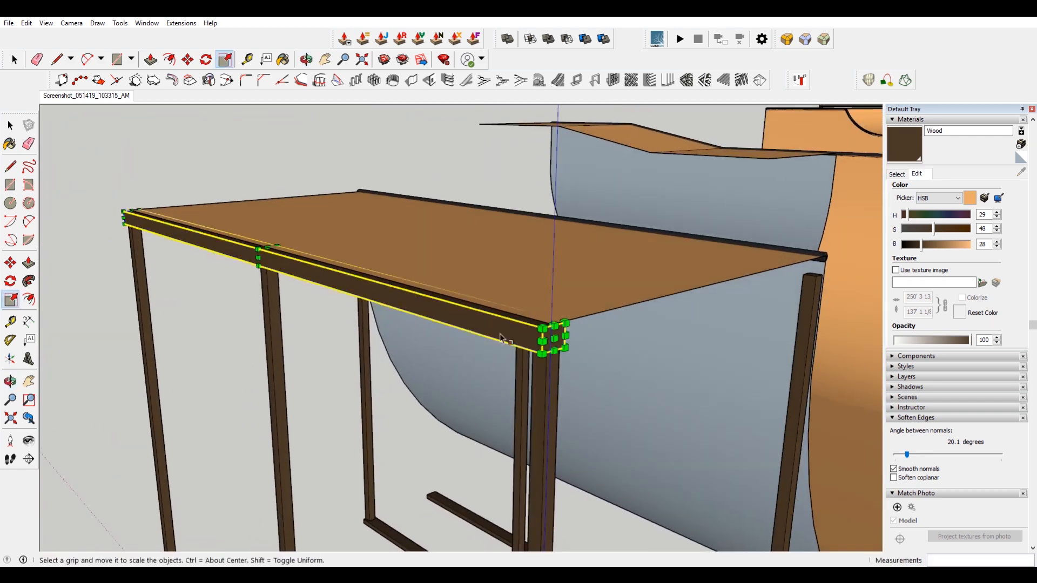
Rotate the top rail 90° about the deck corner.
{"action": "key", "text": "q"}
{"action": "scroll", "coordinate": [563, 323], "scroll_direction": "up", "scroll_amount": 1}
{"action": "left_click", "coordinate": [565, 325]}
{"action": "key", "text": "Escape"}
{"action": "left_click", "coordinate": [565, 324]}
{"action": "left_click", "coordinate": [523, 333]}
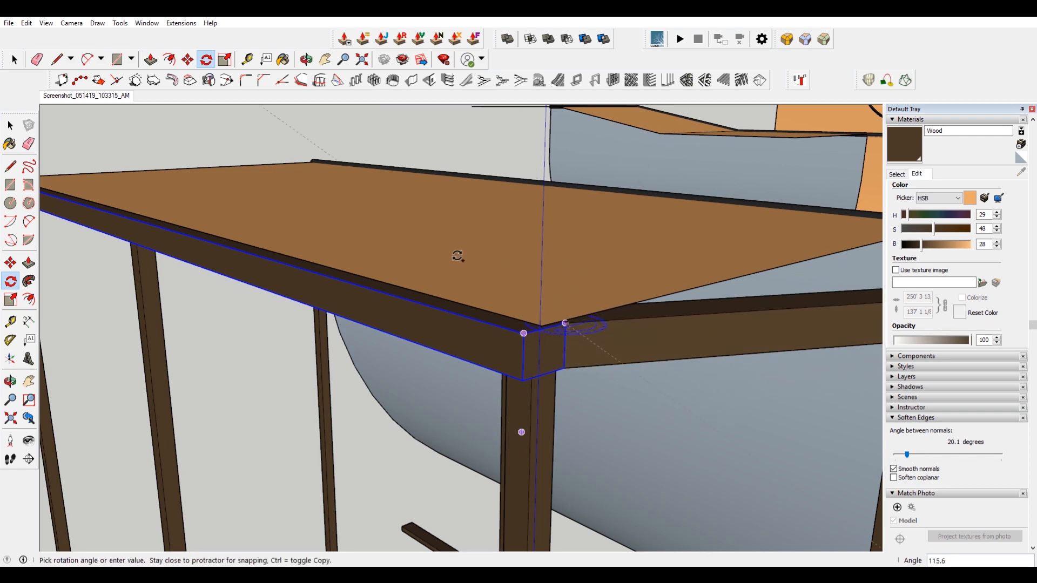
{"action": "type", "text": "90"}
{"action": "key", "text": "Return"}
Scale the rotated rail's length to span the deck's end edge.
{"action": "scroll", "coordinate": [347, 268], "scroll_direction": "down", "scroll_amount": 5}
{"action": "middle_click_drag", "start_coordinate": [688, 223], "coordinate": [593, 278]}
{"action": "key", "text": "s"}
{"action": "scroll", "coordinate": [705, 265], "scroll_direction": "up", "scroll_amount": 3}
{"action": "left_click", "coordinate": [655, 277]}
{"action": "scroll", "coordinate": [653, 277], "scroll_direction": "down", "scroll_amount": 4}
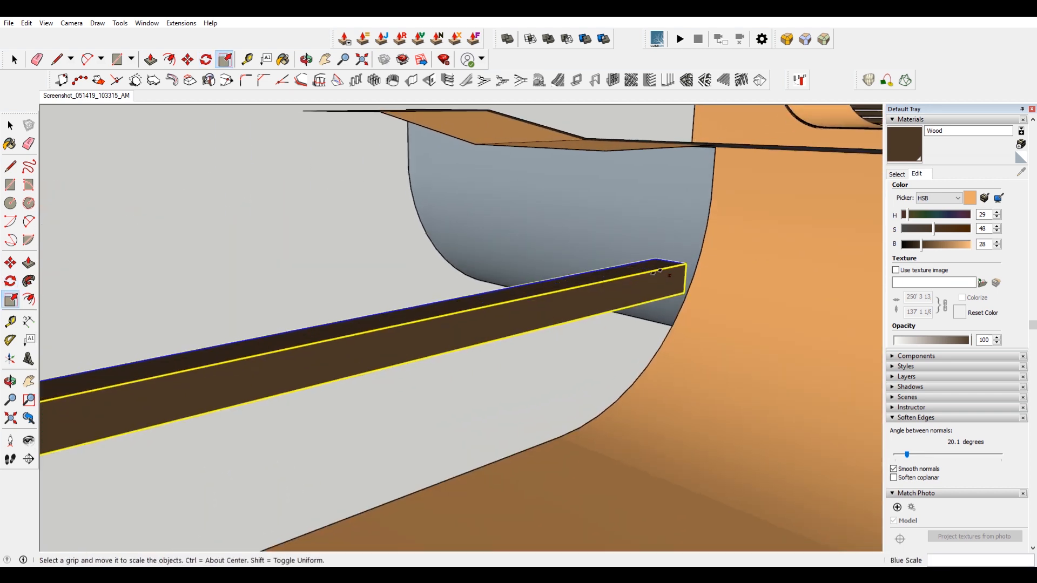
{"action": "scroll", "coordinate": [309, 364], "scroll_direction": "up", "scroll_amount": 2}
{"action": "left_click", "coordinate": [335, 362]}
{"action": "scroll", "coordinate": [336, 362], "scroll_direction": "down", "scroll_amount": 6}
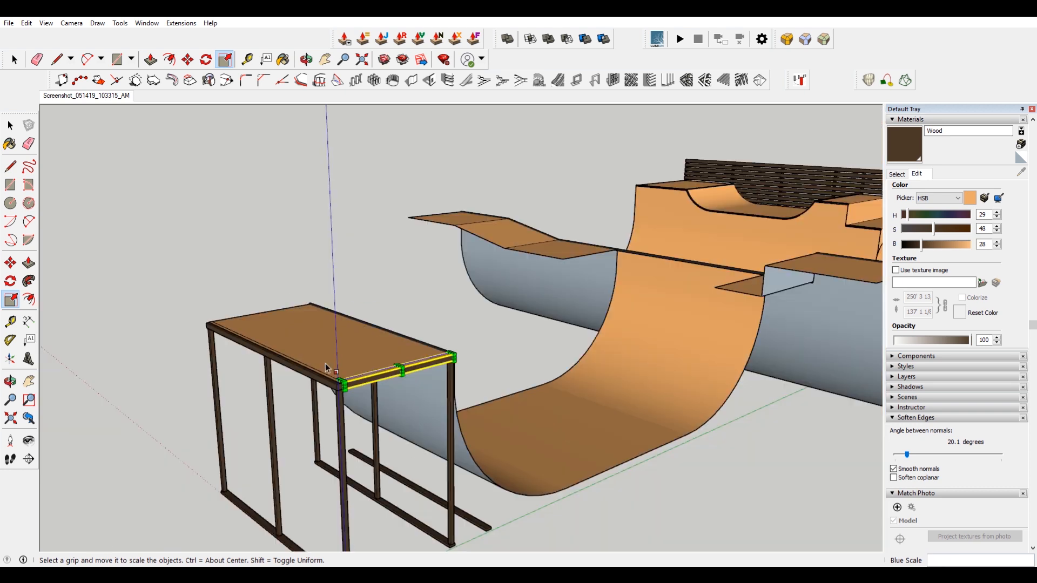
Copy the top rail to the deck's opposite edge.
{"action": "key", "text": "m"}
{"action": "scroll", "coordinate": [344, 381], "scroll_direction": "up", "scroll_amount": 3}
{"action": "key", "text": "ctrl"}
{"action": "left_click", "coordinate": [347, 377]}
{"action": "middle_click_drag", "start_coordinate": [198, 325], "coordinate": [423, 359]}
{"action": "middle_click_drag", "start_coordinate": [296, 322], "coordinate": [486, 370]}
{"action": "scroll", "coordinate": [590, 296], "scroll_direction": "up", "scroll_amount": 5}
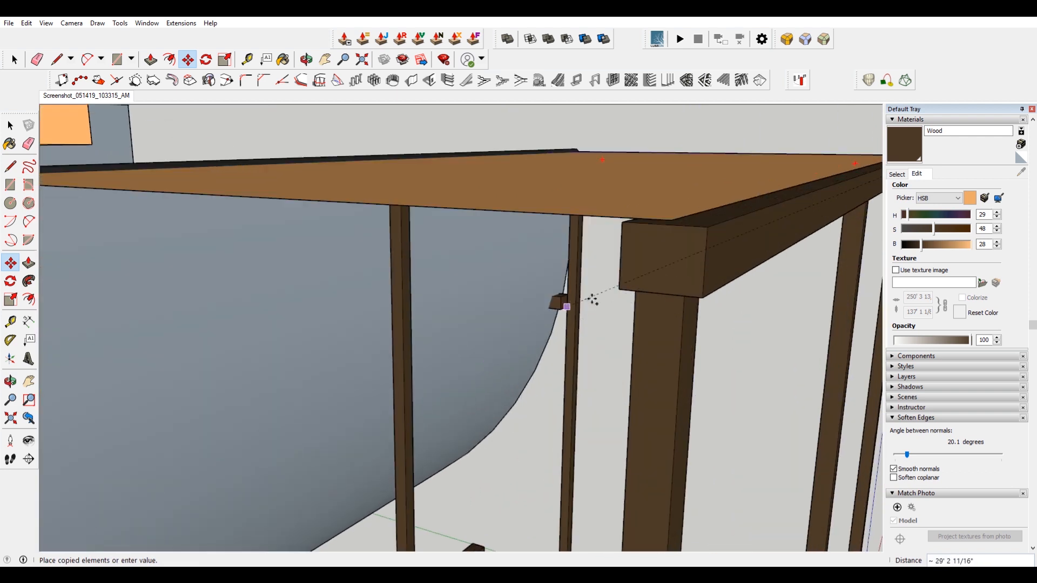
{"action": "left_click", "coordinate": [621, 294]}
{"action": "scroll", "coordinate": [622, 297], "scroll_direction": "down", "scroll_amount": 5}
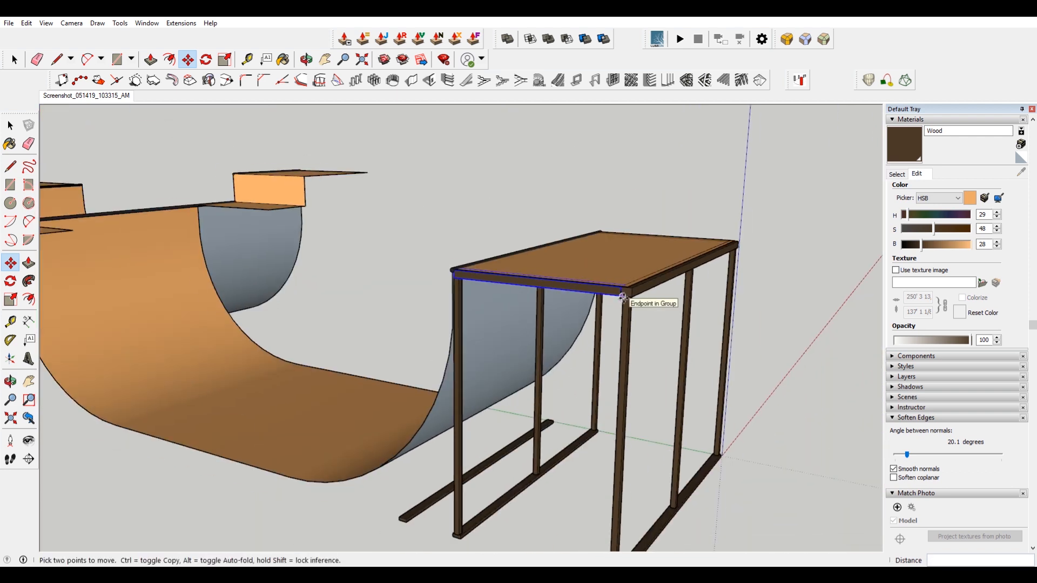
Select all the posts and rails of the front deck's frame and make them a group.
{"action": "key", "text": "space"}
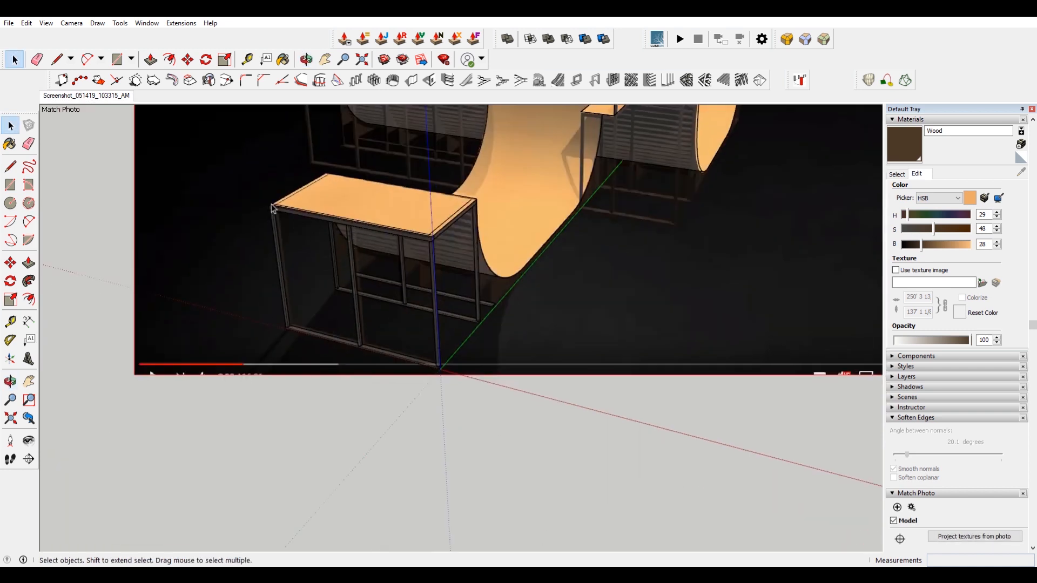
{"action": "left_click_drag", "start_coordinate": [207, 139], "coordinate": [497, 417]}
{"action": "scroll", "coordinate": [473, 267], "scroll_direction": "up", "scroll_amount": 5}
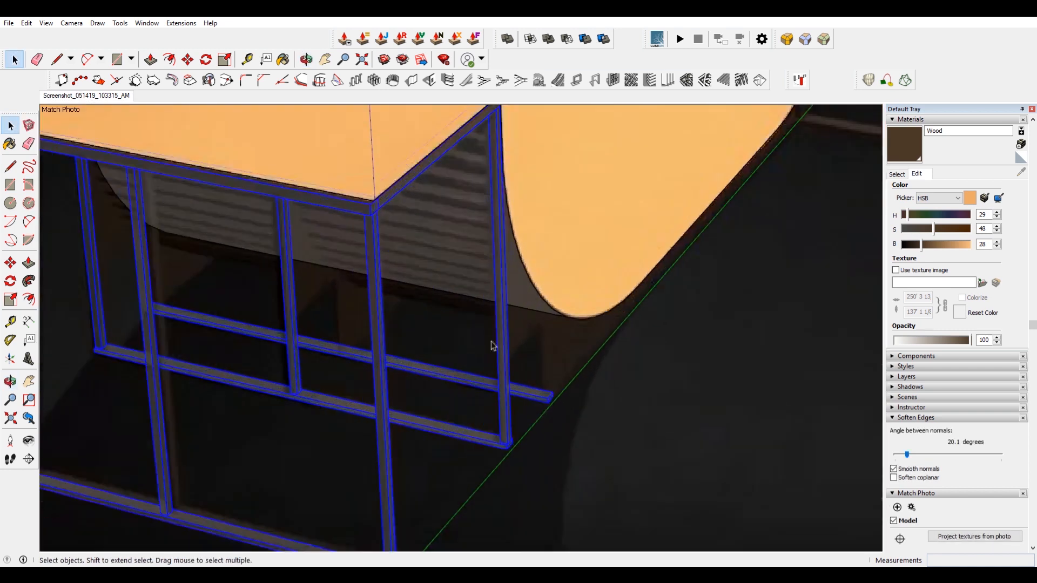
{"action": "left_click", "coordinate": [436, 372], "text": "ctrl+shift"}
{"action": "middle_click_drag", "start_coordinate": [205, 301], "coordinate": [325, 302]}
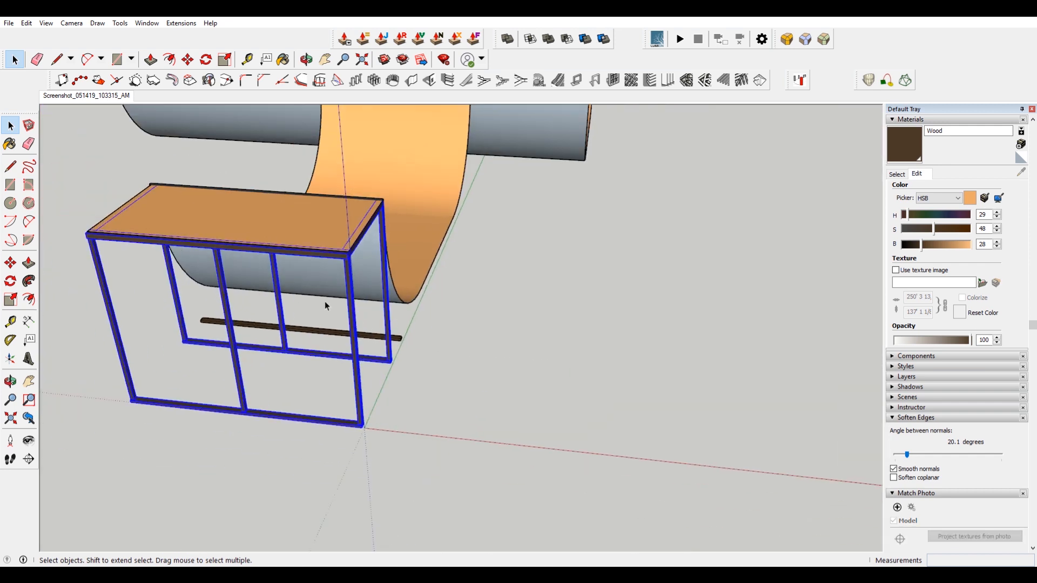
{"action": "right_click", "coordinate": [234, 338]}
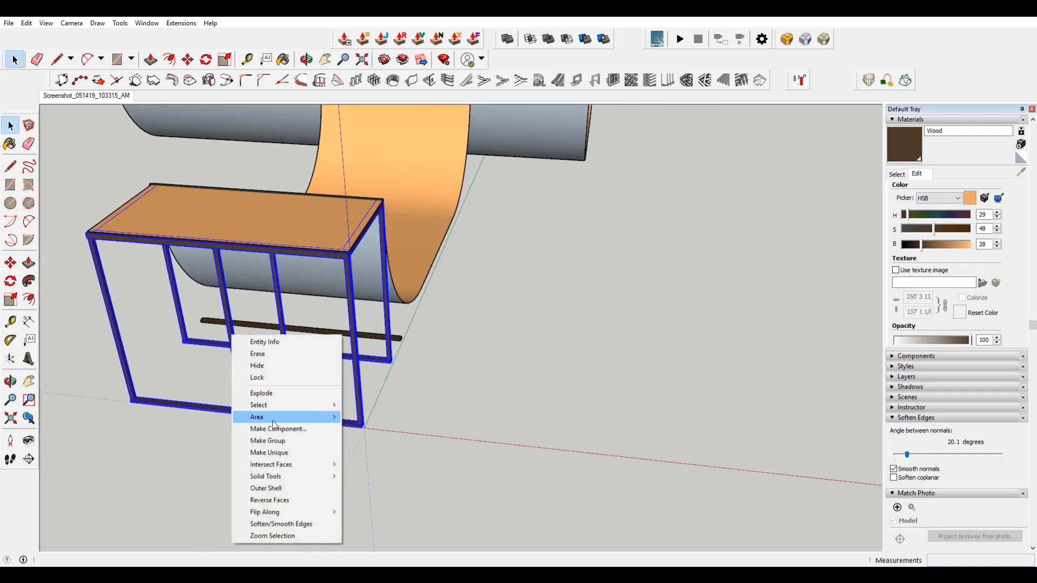
{"action": "left_click", "coordinate": [289, 440]}
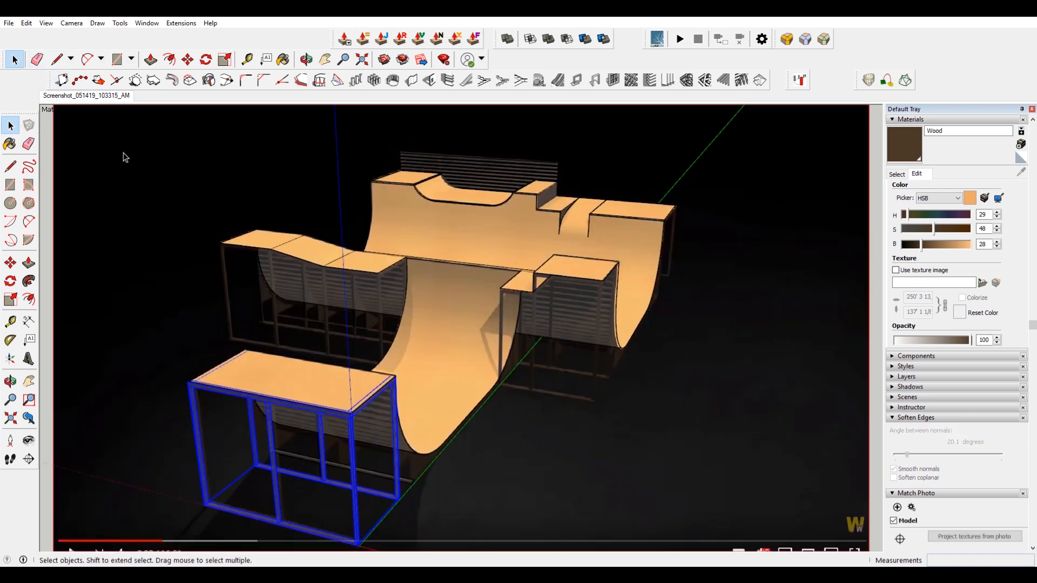
Copy the front deck's frame group and place it under the left raised deck.
{"action": "key", "text": "m"}
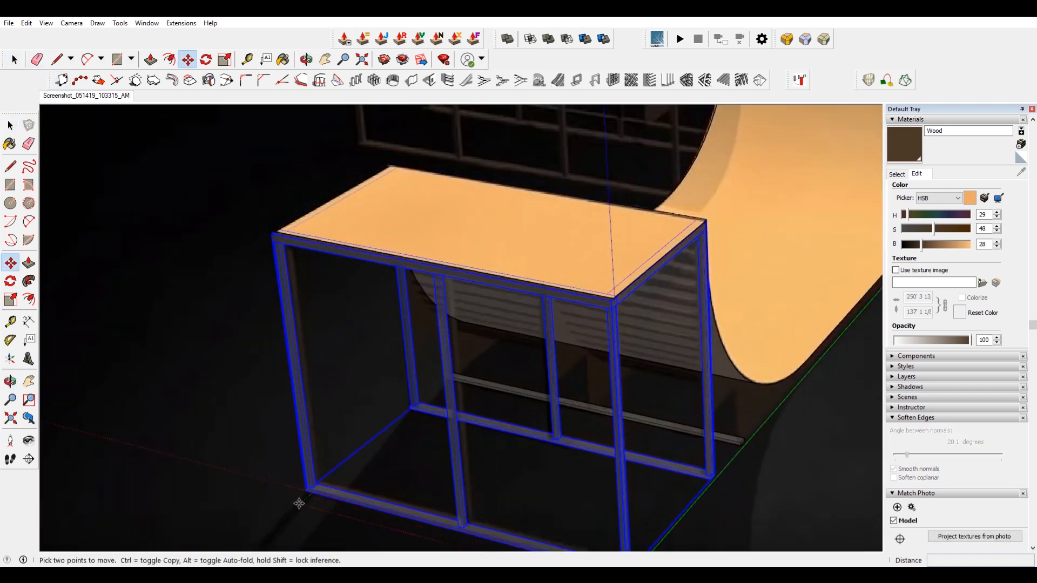
{"action": "left_click", "coordinate": [306, 492]}
{"action": "key", "text": "ctrl"}
{"action": "scroll", "coordinate": [303, 486], "scroll_direction": "down", "scroll_amount": 5}
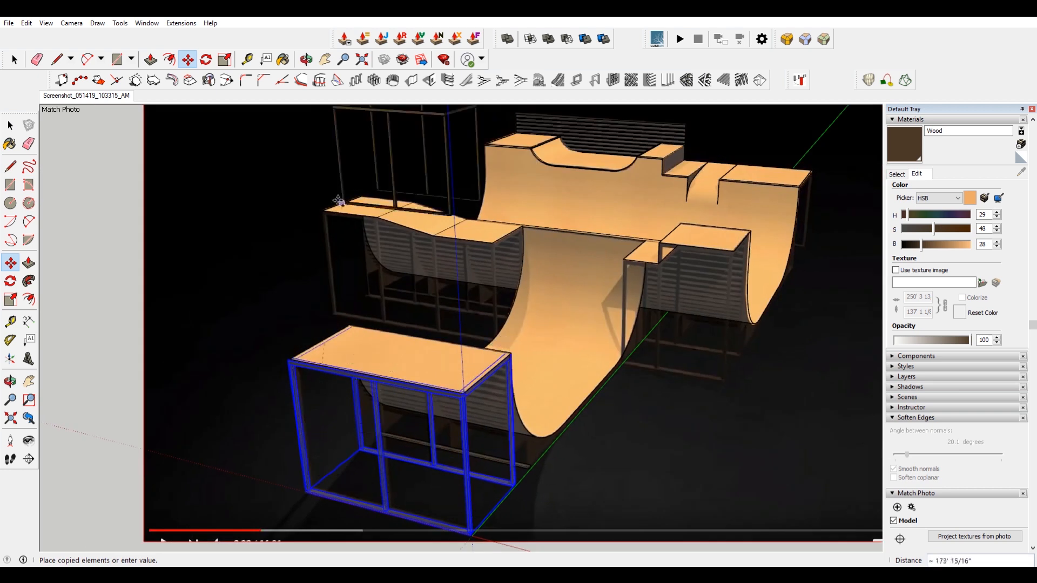
{"action": "scroll", "coordinate": [303, 225], "scroll_direction": "up", "scroll_amount": 8}
{"action": "left_click", "coordinate": [303, 226]}
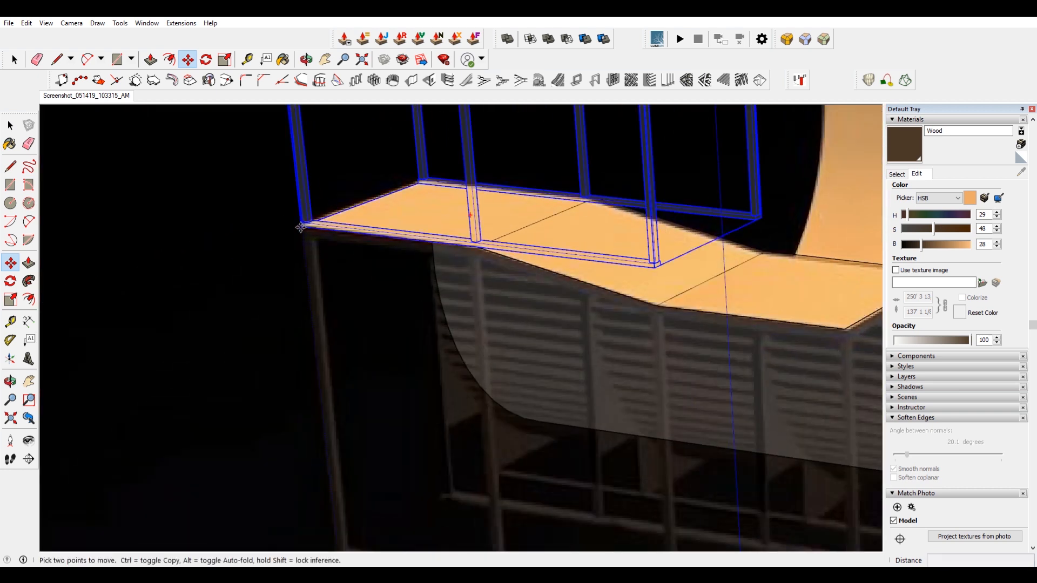
{"action": "scroll", "coordinate": [301, 227], "scroll_direction": "down", "scroll_amount": 5}
{"action": "left_click", "coordinate": [301, 227]}
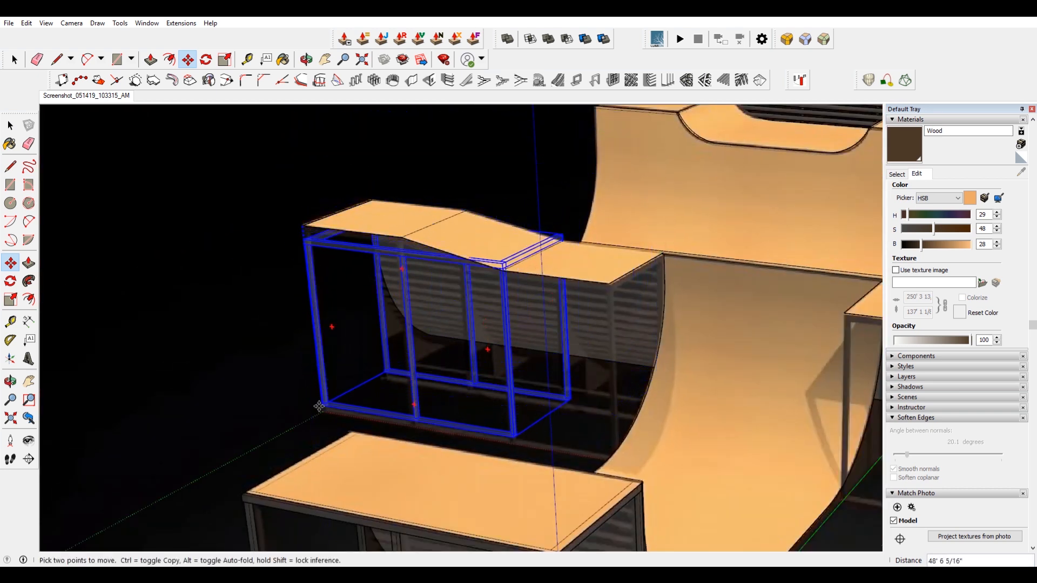
{"action": "scroll", "coordinate": [322, 392], "scroll_direction": "down", "scroll_amount": 3}
{"action": "scroll", "coordinate": [321, 318], "scroll_direction": "down", "scroll_amount": 2}
{"action": "scroll", "coordinate": [302, 455], "scroll_direction": "up", "scroll_amount": 4}
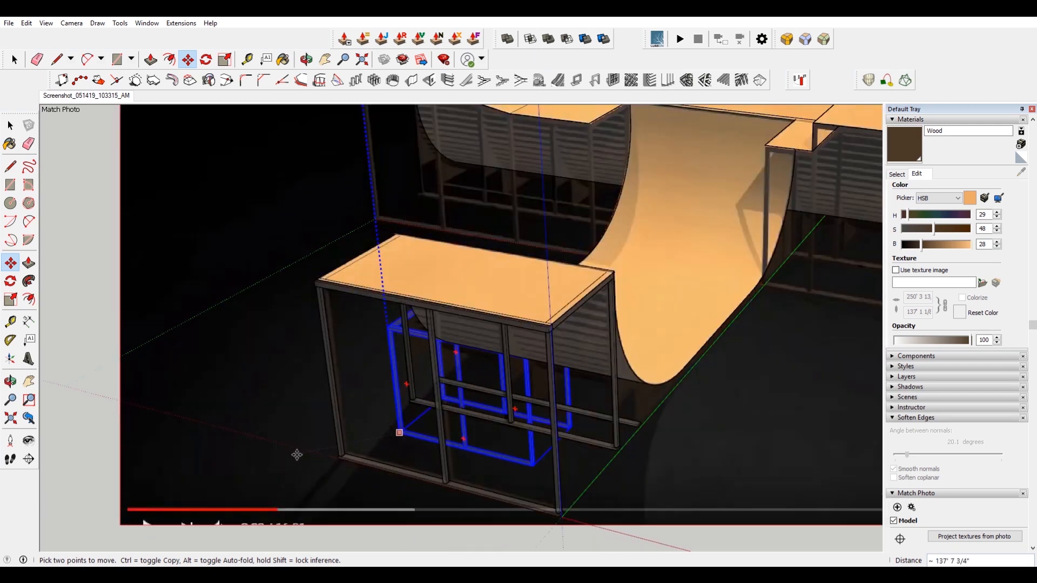
{"action": "scroll", "coordinate": [336, 455], "scroll_direction": "up", "scroll_amount": 6}
{"action": "left_click", "coordinate": [337, 451]}
{"action": "scroll", "coordinate": [371, 454], "scroll_direction": "down", "scroll_amount": 8}
{"action": "scroll", "coordinate": [457, 200], "scroll_direction": "up", "scroll_amount": 3}
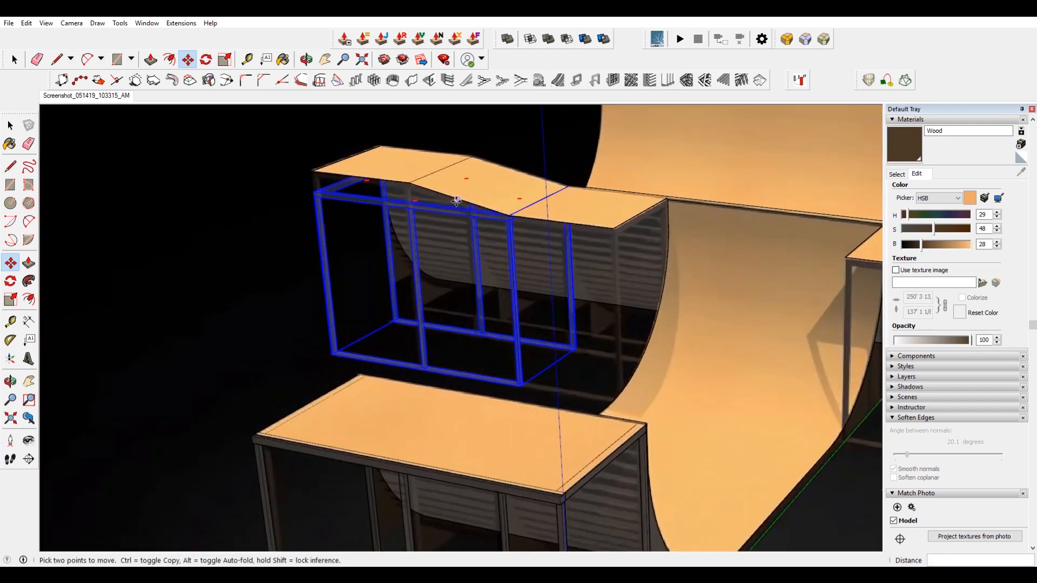
{"action": "key", "text": "space"}
{"action": "left_click", "coordinate": [517, 253]}
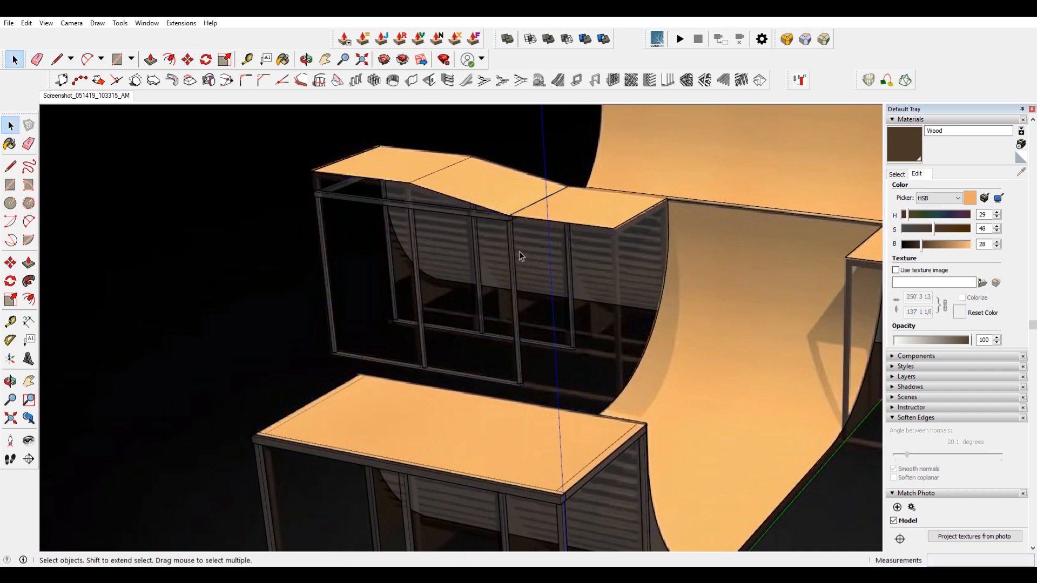
Inside the copied frame, scale the front bottom rail to stretch to the deck's far end.
{"action": "scroll", "coordinate": [559, 332], "scroll_direction": "up", "scroll_amount": 3}
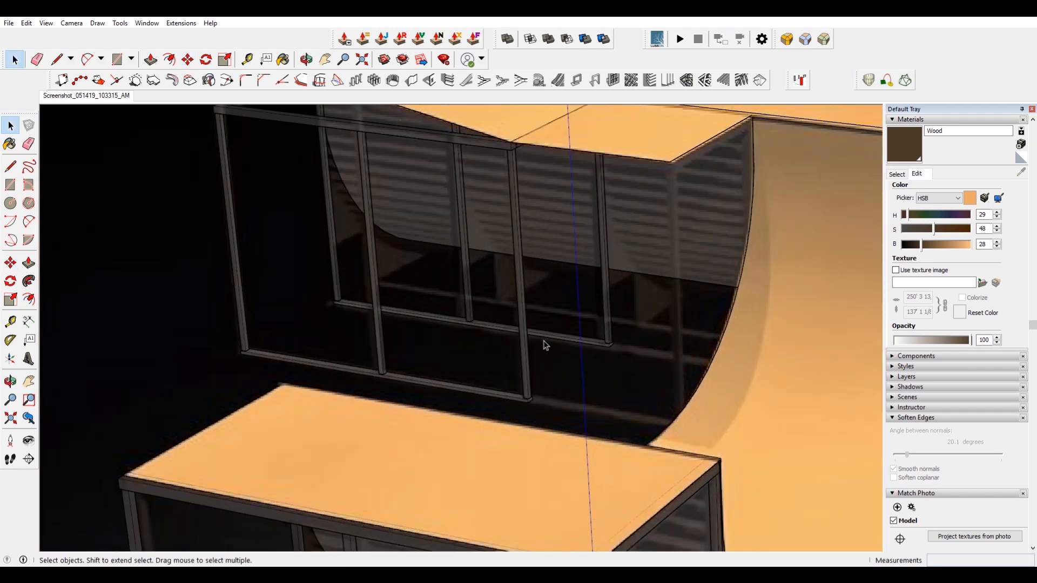
{"action": "double_click", "coordinate": [516, 398]}
{"action": "left_click", "coordinate": [514, 398]}
{"action": "scroll", "coordinate": [512, 398], "scroll_direction": "up", "scroll_amount": 2}
{"action": "key", "text": "s"}
{"action": "scroll", "coordinate": [524, 395], "scroll_direction": "down", "scroll_amount": 4}
{"action": "left_click", "coordinate": [534, 399]}
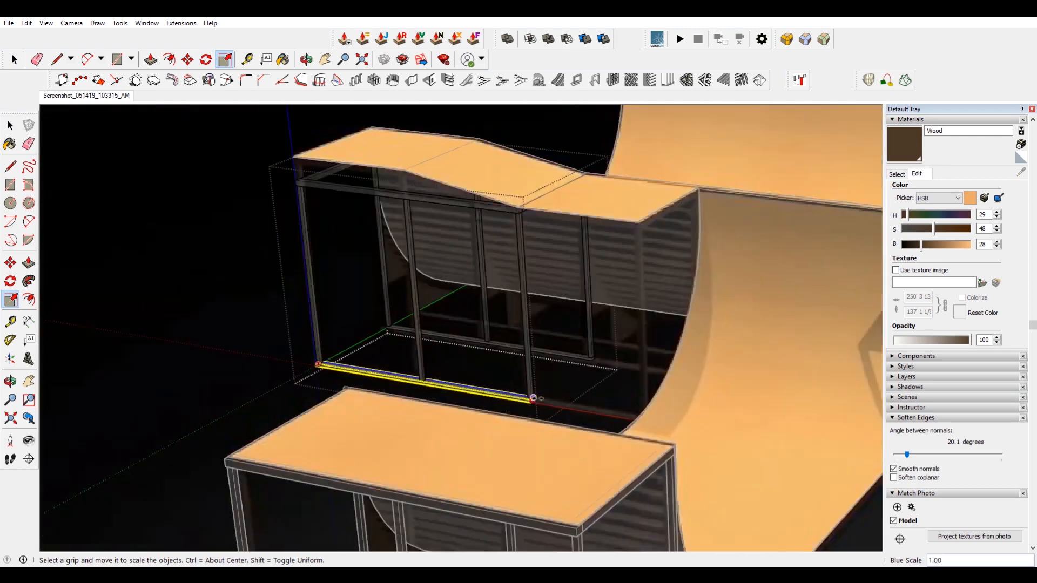
{"action": "left_click", "coordinate": [699, 204]}
Scale the back bottom rail to stretch to the deck's far end as well.
{"action": "key", "text": "space"}
{"action": "left_click", "coordinate": [530, 382]}
{"action": "scroll", "coordinate": [531, 383], "scroll_direction": "up", "scroll_amount": 6}
{"action": "key", "text": "m"}
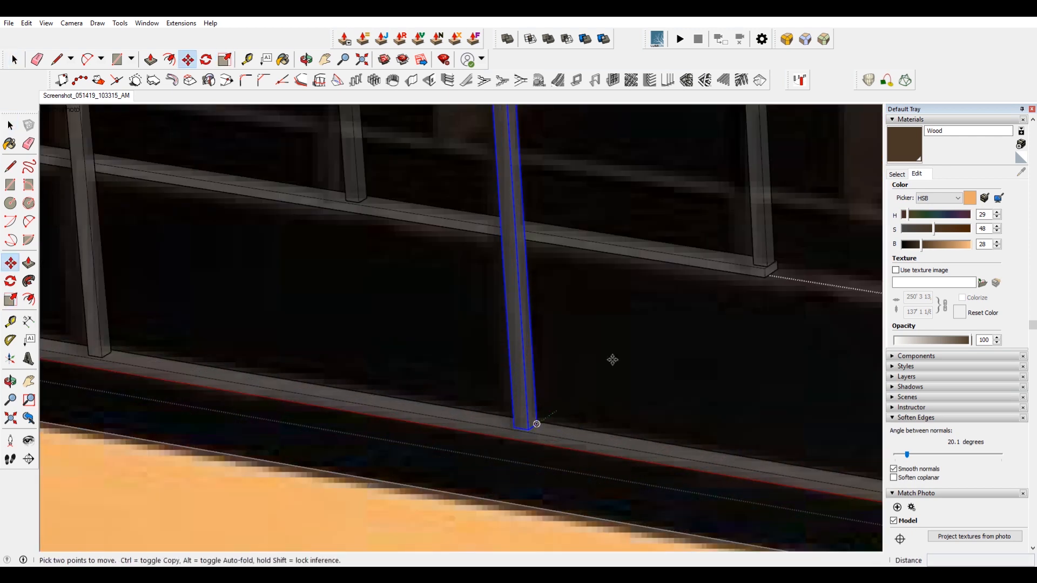
{"action": "key", "text": "space"}
{"action": "left_click", "coordinate": [610, 249]}
{"action": "key", "text": "s"}
{"action": "left_click", "coordinate": [743, 274]}
{"action": "scroll", "coordinate": [743, 274], "scroll_direction": "down", "scroll_amount": 8}
{"action": "scroll", "coordinate": [833, 290], "scroll_direction": "down", "scroll_amount": 2}
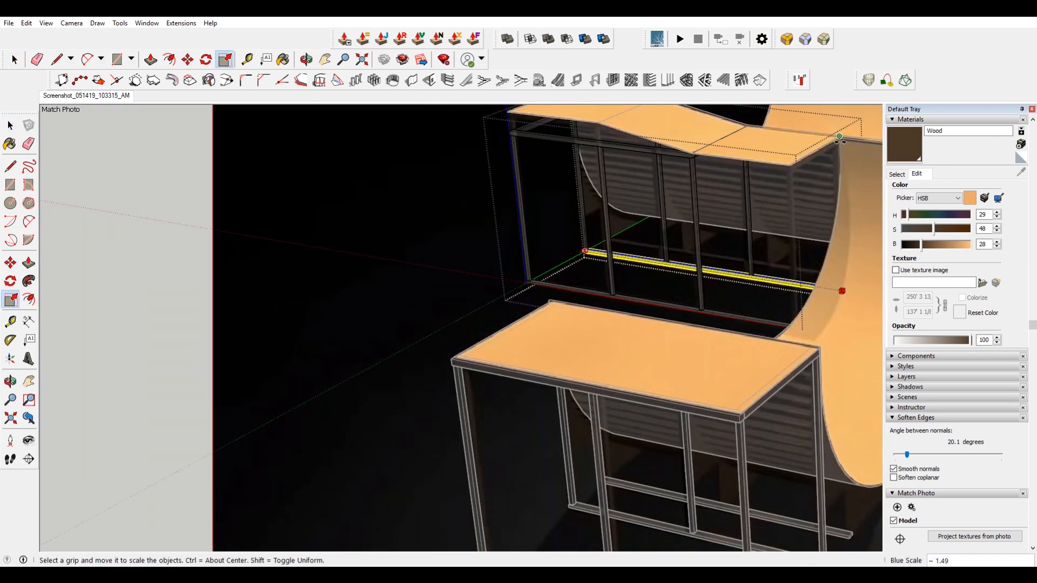
{"action": "left_click", "coordinate": [840, 289]}
Copy a post to the new far corner of the frame under the deck's end.
{"action": "key", "text": "space"}
{"action": "scroll", "coordinate": [832, 270], "scroll_direction": "up", "scroll_amount": 4}
{"action": "left_click", "coordinate": [639, 311]}
{"action": "left_click", "coordinate": [638, 312]}
{"action": "left_click", "coordinate": [541, 381], "text": "shift"}
{"action": "scroll", "coordinate": [562, 393], "scroll_direction": "up", "scroll_amount": 5}
{"action": "key", "text": "m"}
{"action": "left_click", "coordinate": [517, 415]}
{"action": "scroll", "coordinate": [517, 415], "scroll_direction": "down", "scroll_amount": 6}
{"action": "key", "text": "ctrl"}
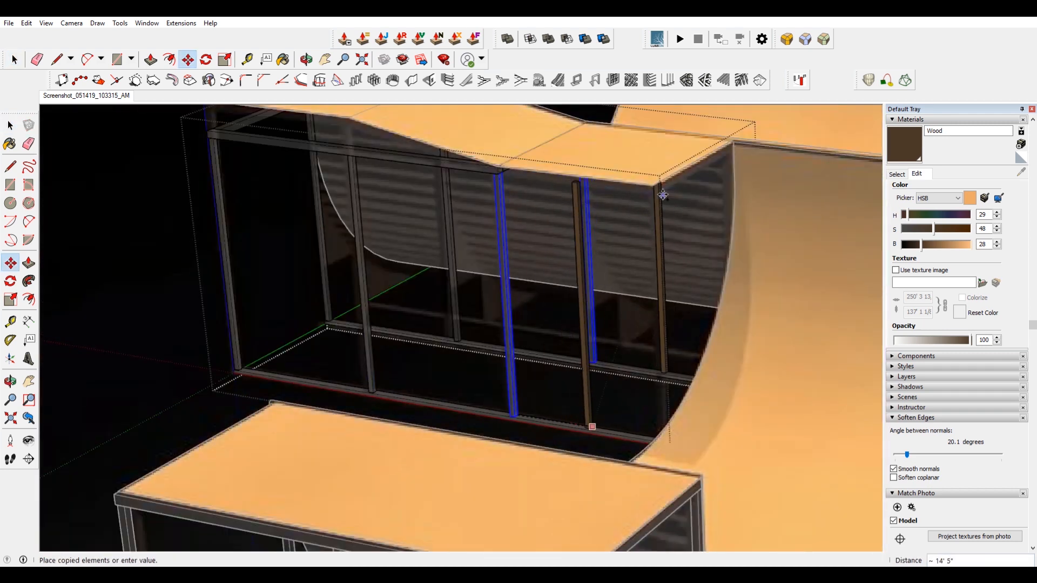
{"action": "left_click", "coordinate": [732, 140]}
Move the end top rail up under the deck surface, entering a distance of 2".
{"action": "key", "text": "space"}
{"action": "scroll", "coordinate": [540, 200], "scroll_direction": "down", "scroll_amount": 5}
{"action": "scroll", "coordinate": [513, 193], "scroll_direction": "up", "scroll_amount": 5}
{"action": "scroll", "coordinate": [422, 174], "scroll_direction": "down", "scroll_amount": 5}
{"action": "scroll", "coordinate": [391, 163], "scroll_direction": "up", "scroll_amount": 5}
{"action": "left_click", "coordinate": [231, 460]}
{"action": "scroll", "coordinate": [349, 172], "scroll_direction": "up", "scroll_amount": 4}
{"action": "left_click", "coordinate": [353, 169]}
{"action": "middle_click_drag", "start_coordinate": [366, 155], "coordinate": [395, 222], "text": "shift"}
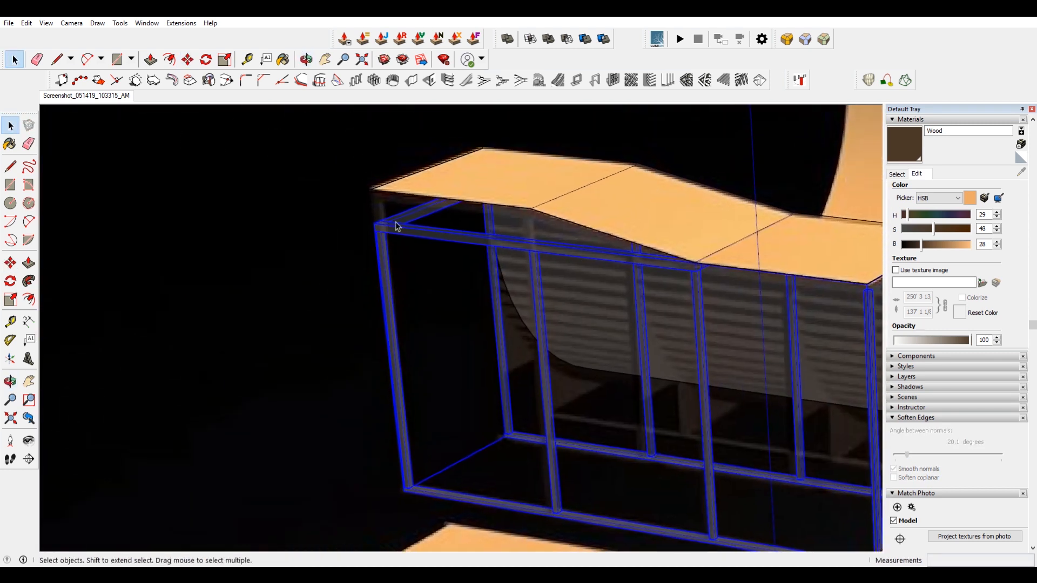
{"action": "double_click", "coordinate": [396, 227]}
{"action": "scroll", "coordinate": [395, 226], "scroll_direction": "up", "scroll_amount": 5}
{"action": "left_click", "coordinate": [395, 232]}
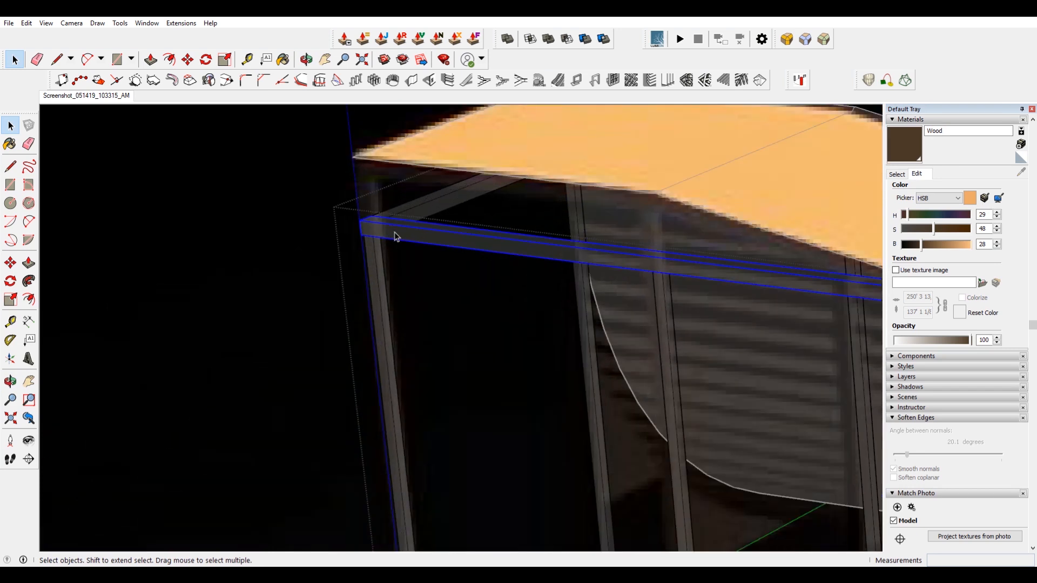
{"action": "key", "text": "m"}
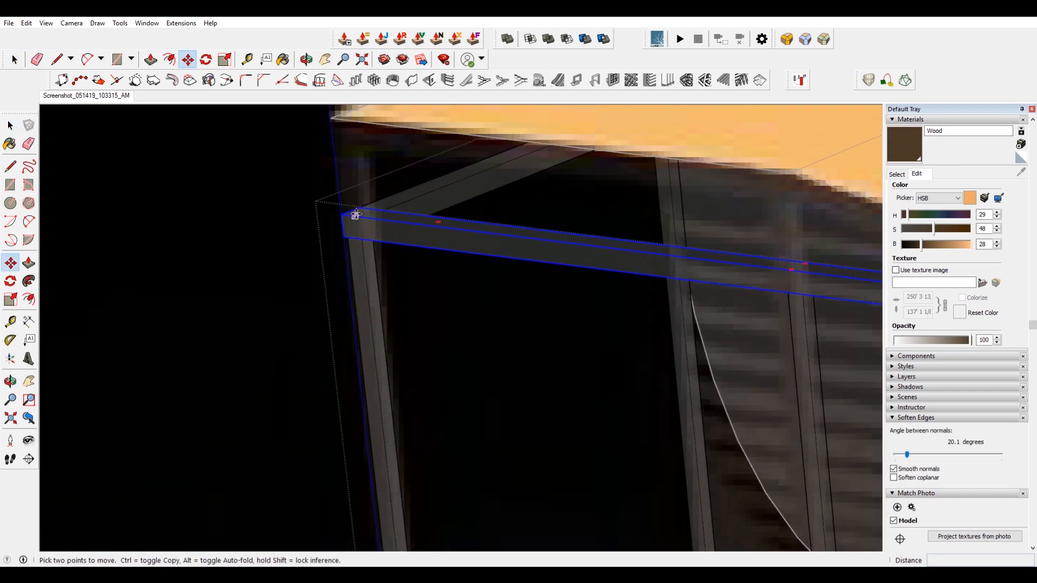
{"action": "key", "text": "space"}
{"action": "scroll", "coordinate": [417, 210], "scroll_direction": "down", "scroll_amount": 5}
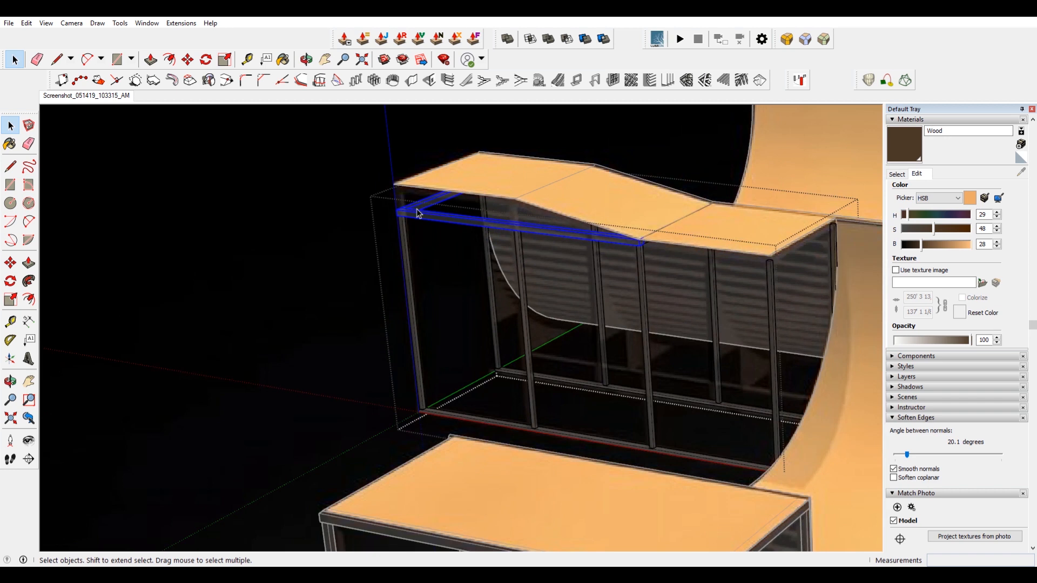
{"action": "scroll", "coordinate": [392, 205], "scroll_direction": "up", "scroll_amount": 4}
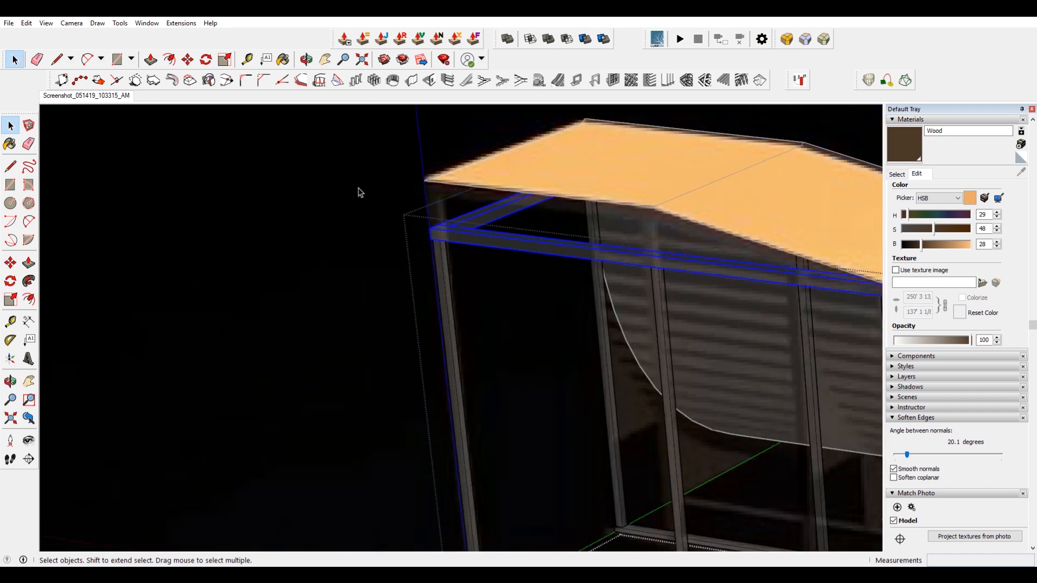
{"action": "key", "text": "m"}
{"action": "left_click", "coordinate": [427, 230]}
{"action": "left_click", "coordinate": [424, 182]}
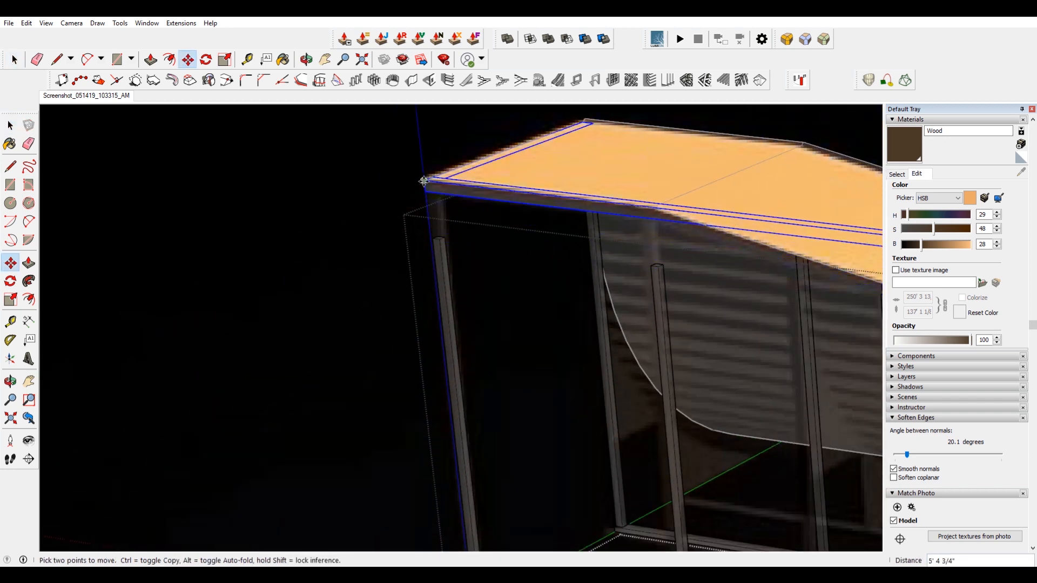
{"action": "left_click", "coordinate": [424, 182]}
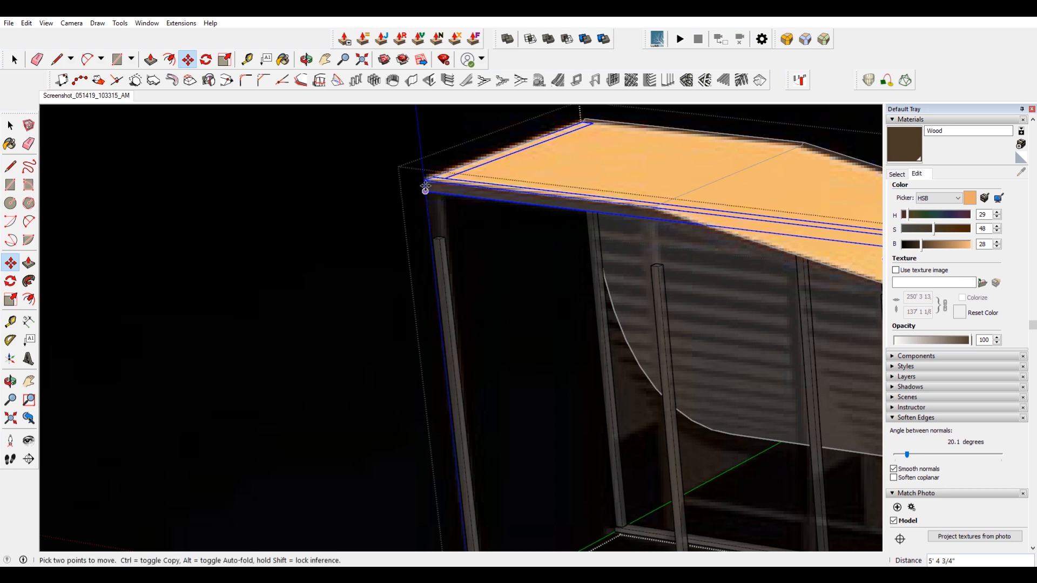
{"action": "key", "text": "Return"}
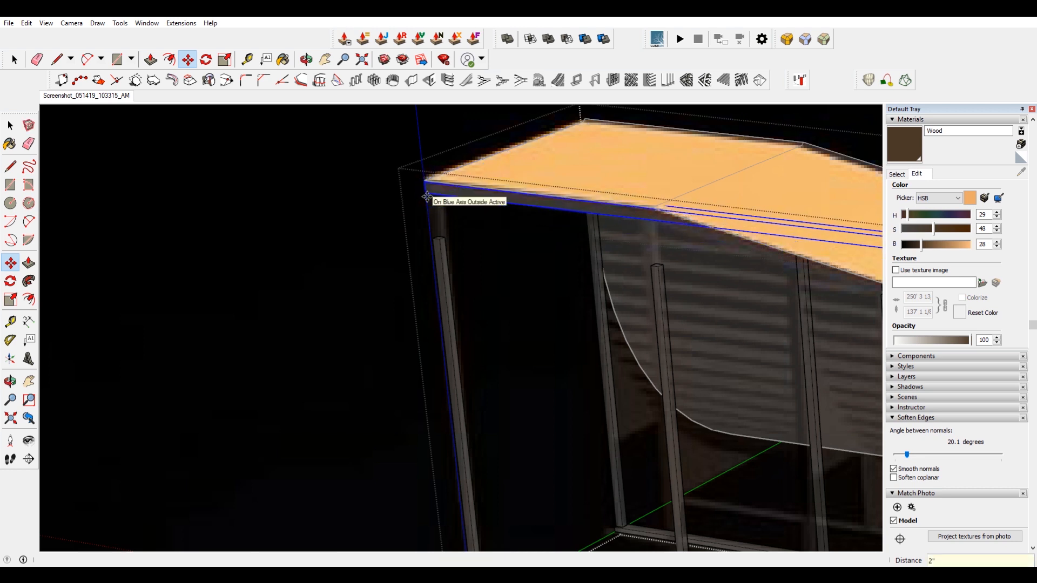
Measure the gap between the end top rail and the deck's underside.
{"action": "scroll", "coordinate": [416, 204], "scroll_direction": "down", "scroll_amount": 6}
{"action": "scroll", "coordinate": [621, 419], "scroll_direction": "up", "scroll_amount": 3}
{"action": "scroll", "coordinate": [530, 229], "scroll_direction": "up", "scroll_amount": 6}
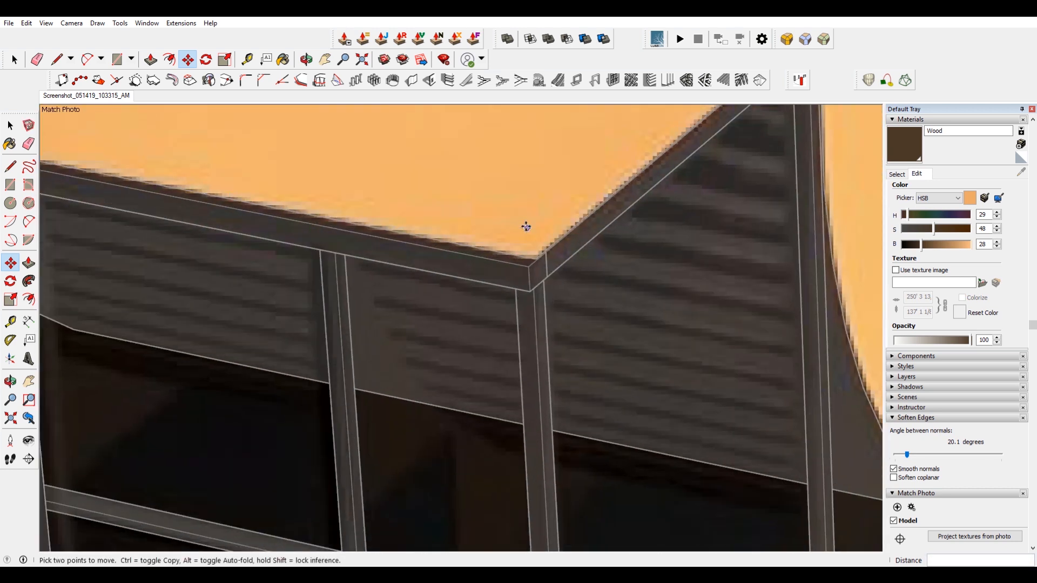
{"action": "left_click", "coordinate": [248, 62]}
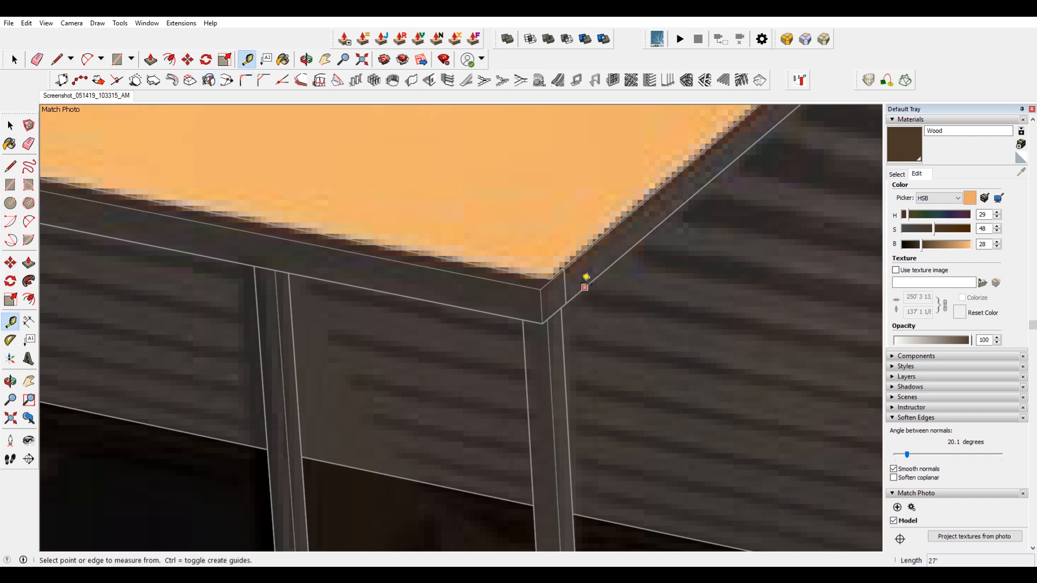
{"action": "left_click", "coordinate": [548, 280]}
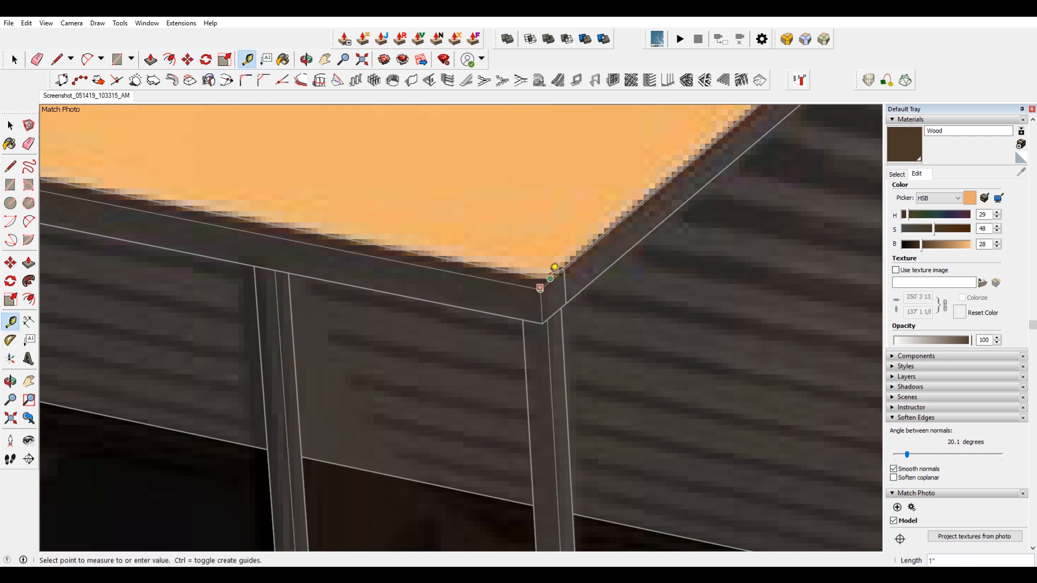
{"action": "scroll", "coordinate": [559, 321], "scroll_direction": "down", "scroll_amount": 9}
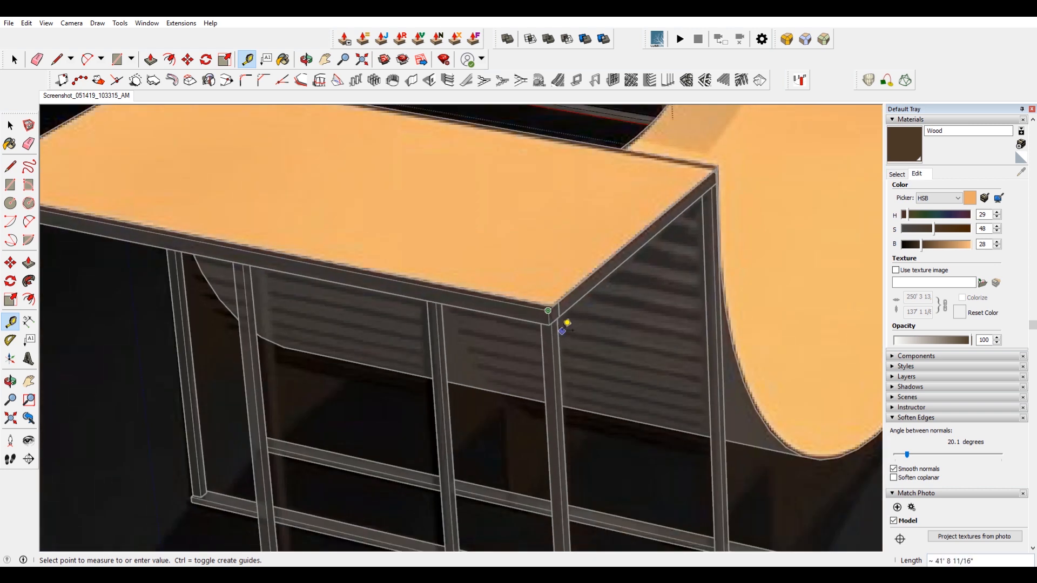
{"action": "key", "text": "space"}
Move the end top rail up another 1".
{"action": "scroll", "coordinate": [476, 195], "scroll_direction": "up", "scroll_amount": 3}
{"action": "scroll", "coordinate": [482, 277], "scroll_direction": "up", "scroll_amount": 3}
{"action": "scroll", "coordinate": [497, 284], "scroll_direction": "up", "scroll_amount": 3}
{"action": "key", "text": "m"}
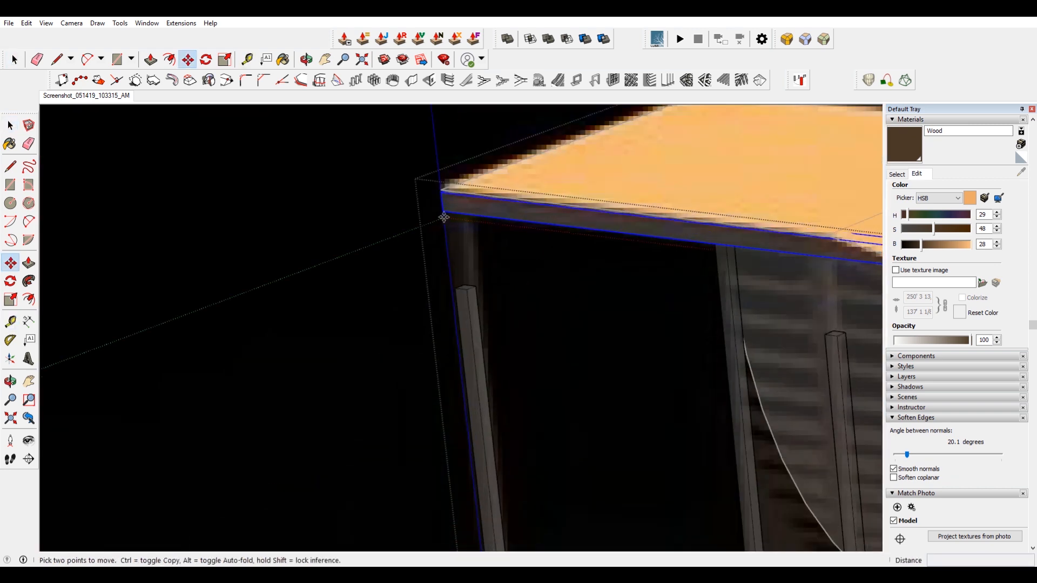
{"action": "left_click", "coordinate": [377, 162]}
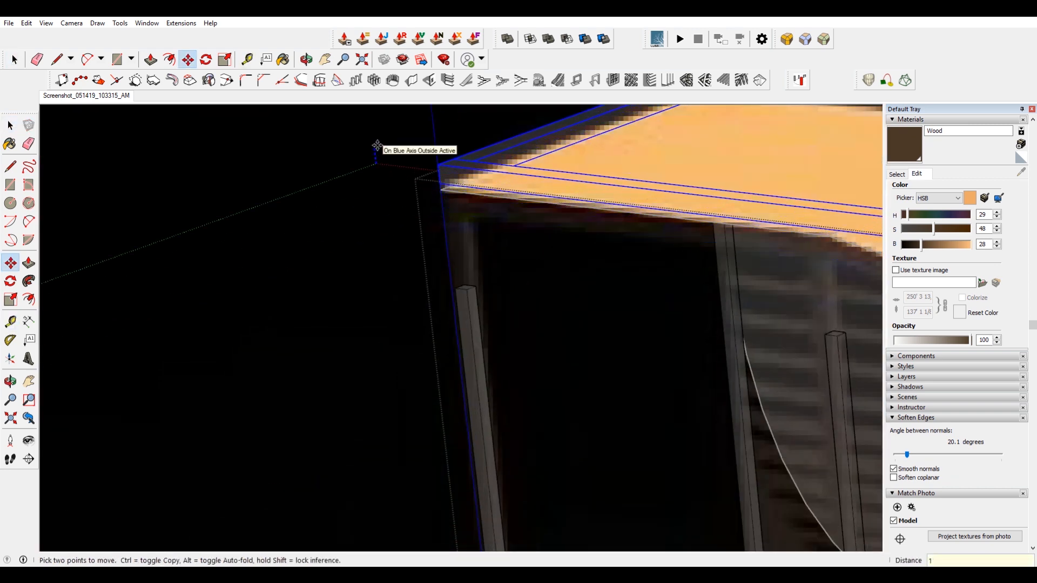
{"action": "key", "text": "Return"}
Scale the corner post's height up to meet the raised top rail.
{"action": "key", "text": "space"}
{"action": "left_click", "coordinate": [478, 306]}
{"action": "key", "text": "s"}
{"action": "scroll", "coordinate": [475, 303], "scroll_direction": "up", "scroll_amount": 2}
{"action": "left_click", "coordinate": [464, 286]}
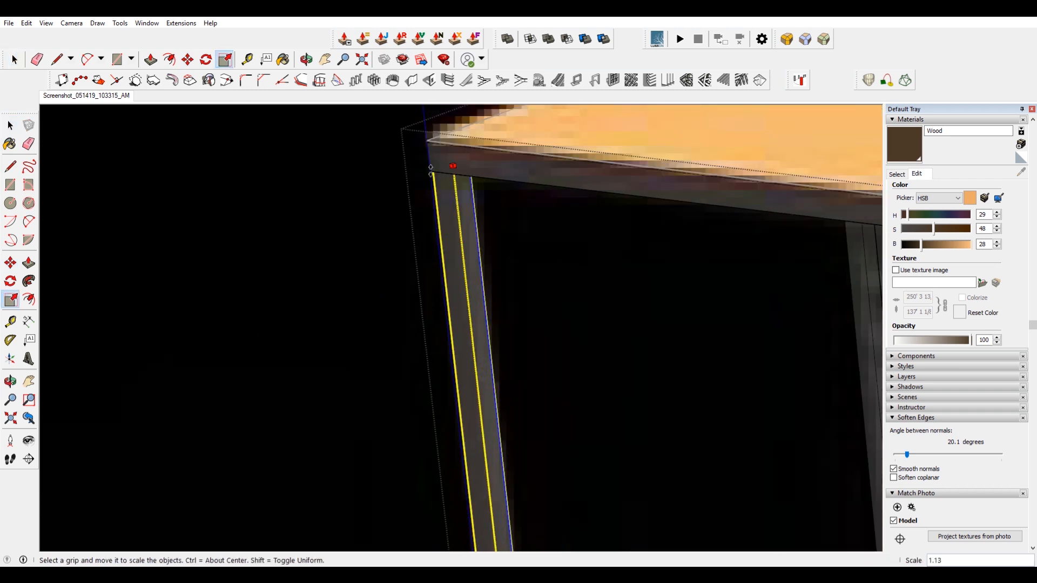
{"action": "scroll", "coordinate": [445, 238], "scroll_direction": "down", "scroll_amount": 3}
{"action": "key", "text": "space"}
Scale the neighbouring post's height up to meet the raised top rail.
{"action": "left_click", "coordinate": [721, 308]}
{"action": "key", "text": "s"}
{"action": "scroll", "coordinate": [719, 297], "scroll_direction": "up", "scroll_amount": 3}
{"action": "left_click", "coordinate": [713, 301]}
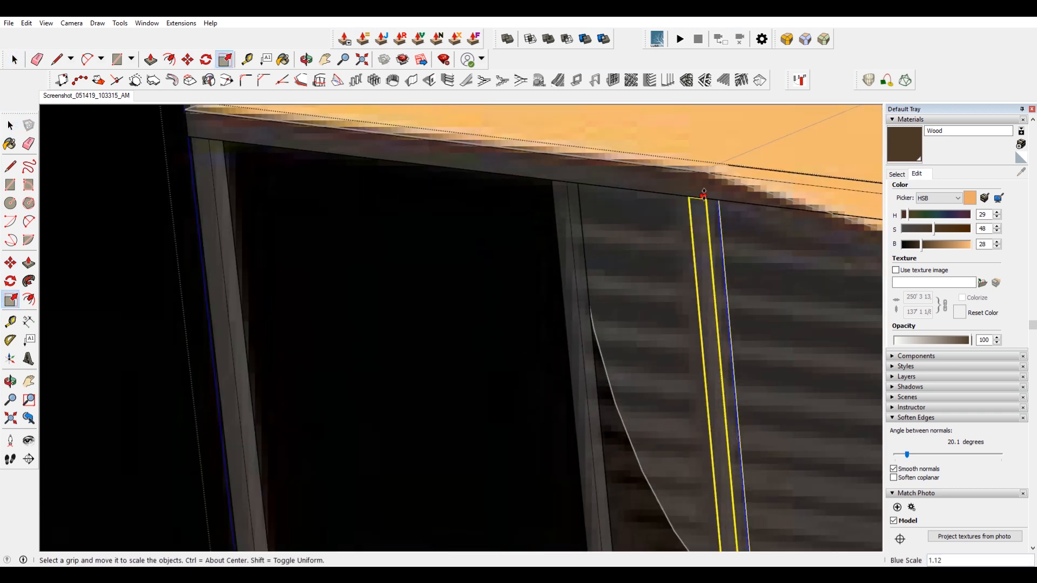
{"action": "left_click", "coordinate": [703, 193]}
{"action": "scroll", "coordinate": [704, 193], "scroll_direction": "down", "scroll_amount": 3}
{"action": "key", "text": "space"}
Copy a long top rail to the frame's opposite long side beside the quarter pipe.
{"action": "scroll", "coordinate": [605, 286], "scroll_direction": "up", "scroll_amount": 4}
{"action": "left_click", "coordinate": [596, 226]}
{"action": "key", "text": "m"}
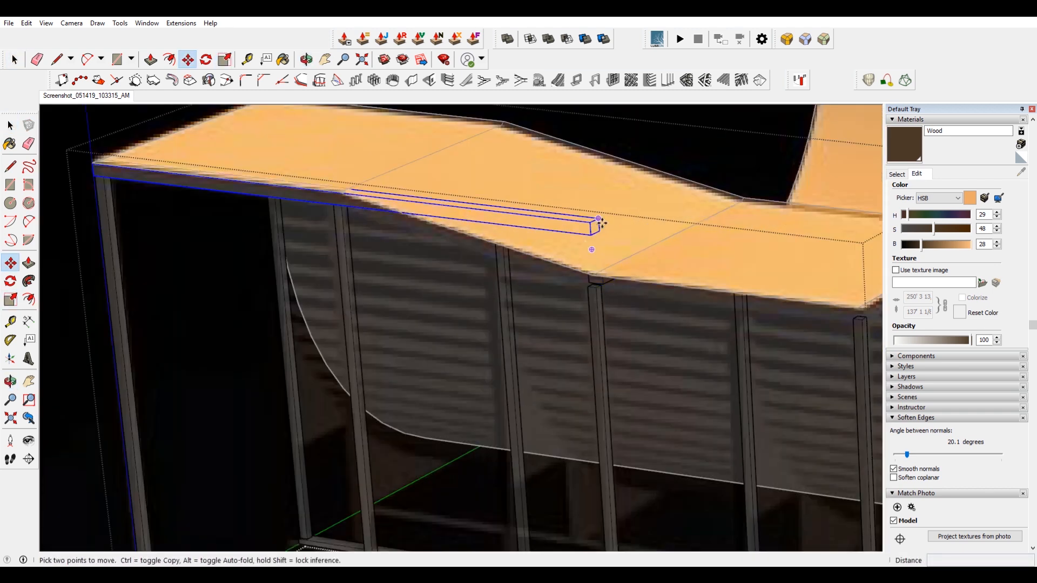
{"action": "scroll", "coordinate": [340, 208], "scroll_direction": "up", "scroll_amount": 4}
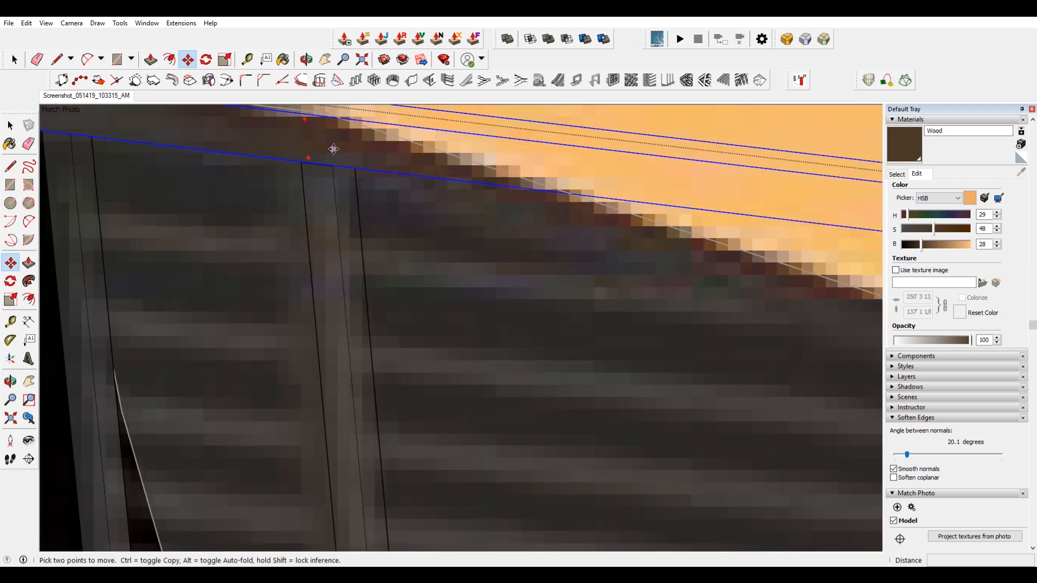
{"action": "left_click", "coordinate": [334, 149]}
{"action": "key", "text": "ctrl"}
{"action": "scroll", "coordinate": [333, 149], "scroll_direction": "down", "scroll_amount": 4}
{"action": "scroll", "coordinate": [347, 400], "scroll_direction": "up", "scroll_amount": 6}
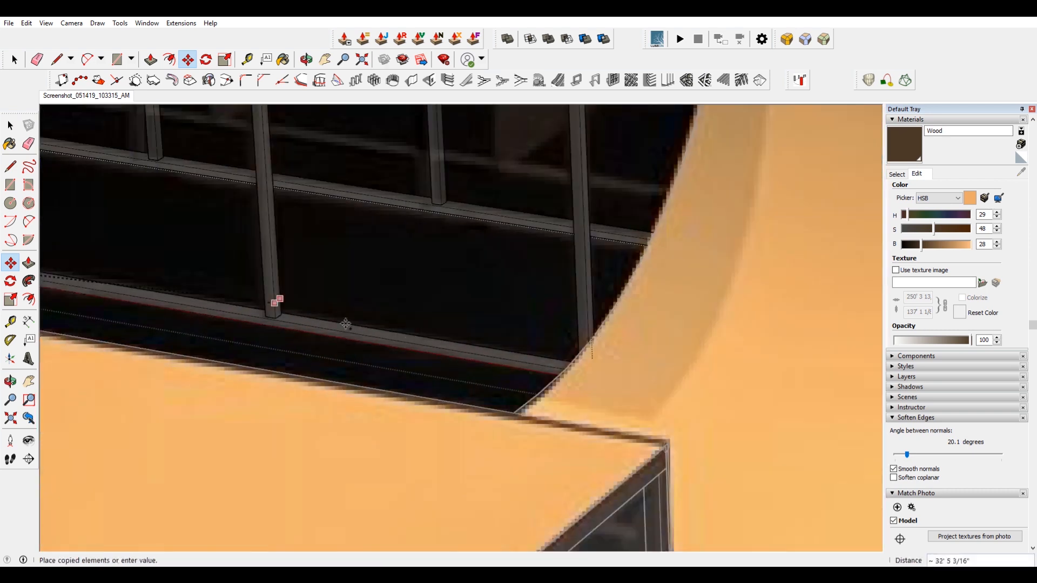
{"action": "scroll", "coordinate": [345, 324], "scroll_direction": "down", "scroll_amount": 5}
{"action": "scroll", "coordinate": [493, 366], "scroll_direction": "up", "scroll_amount": 4}
{"action": "left_click", "coordinate": [643, 394]}
{"action": "scroll", "coordinate": [528, 378], "scroll_direction": "down", "scroll_amount": 4}
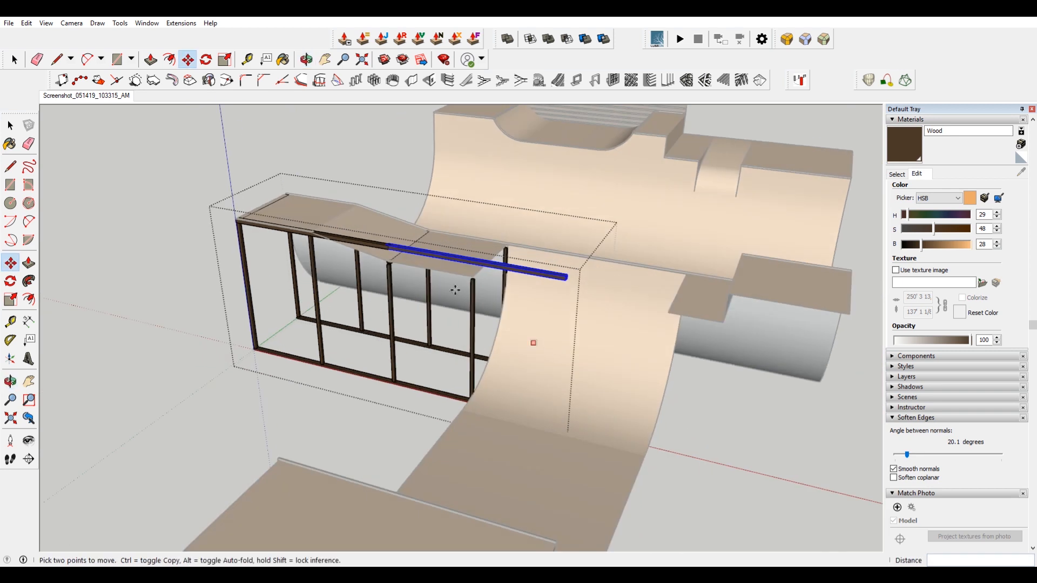
Move the copied rail down so it sits on the frame's top corner.
{"action": "key", "text": "space"}
{"action": "scroll", "coordinate": [460, 262], "scroll_direction": "up", "scroll_amount": 5}
{"action": "scroll", "coordinate": [238, 216], "scroll_direction": "up", "scroll_amount": 6}
{"action": "key", "text": "m"}
{"action": "left_click", "coordinate": [261, 248]}
{"action": "left_click", "coordinate": [285, 263]}
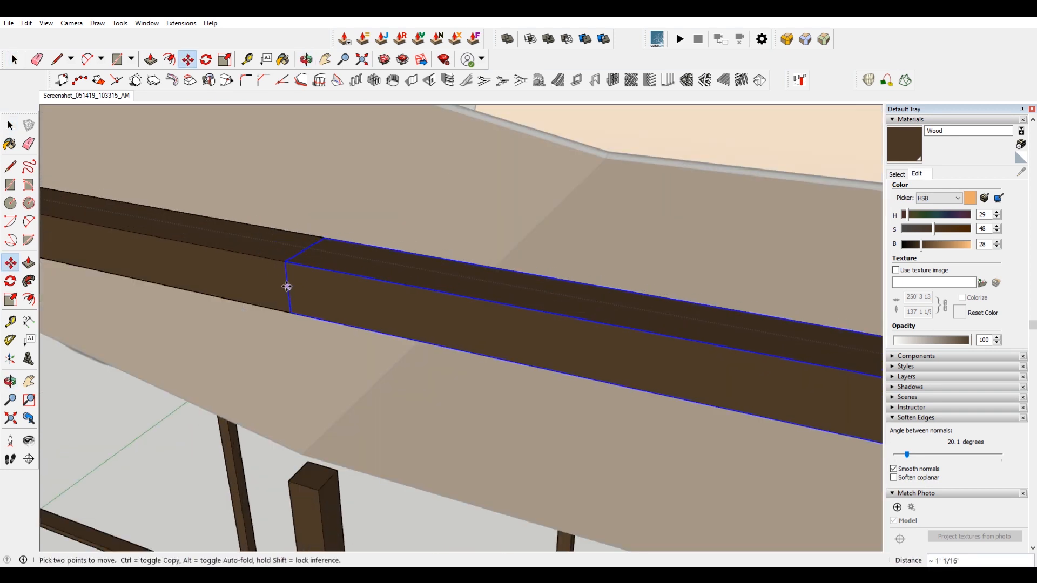
{"action": "left_click", "coordinate": [290, 312]}
{"action": "left_click", "coordinate": [292, 480]}
{"action": "scroll", "coordinate": [306, 417], "scroll_direction": "down", "scroll_amount": 5}
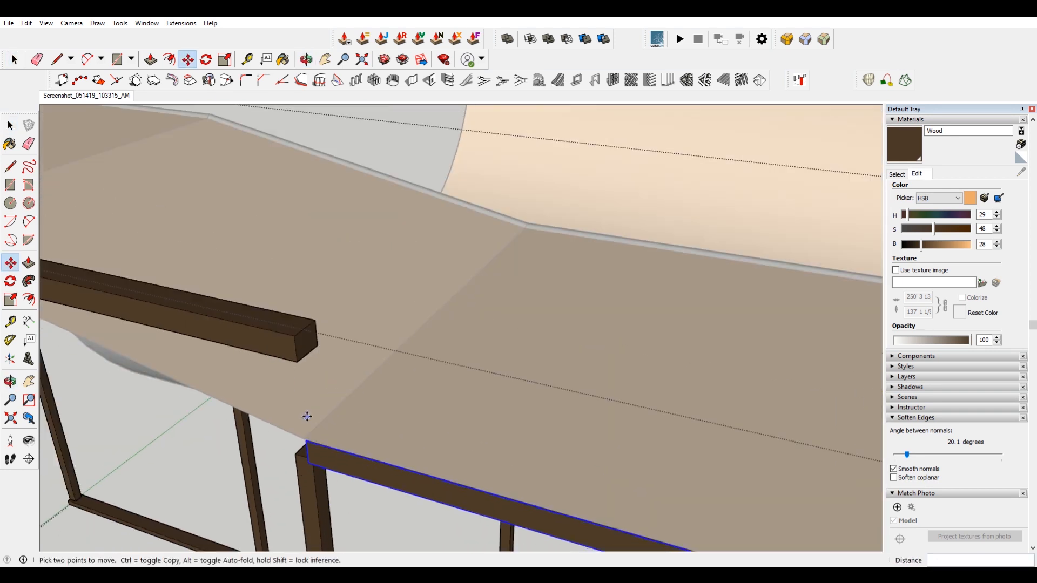
{"action": "middle_click_drag", "start_coordinate": [549, 414], "coordinate": [326, 178]}
{"action": "scroll", "coordinate": [570, 251], "scroll_direction": "down", "scroll_amount": 2}
Scale the copied rail's length down so it ends at the corner post.
{"action": "key", "text": "s"}
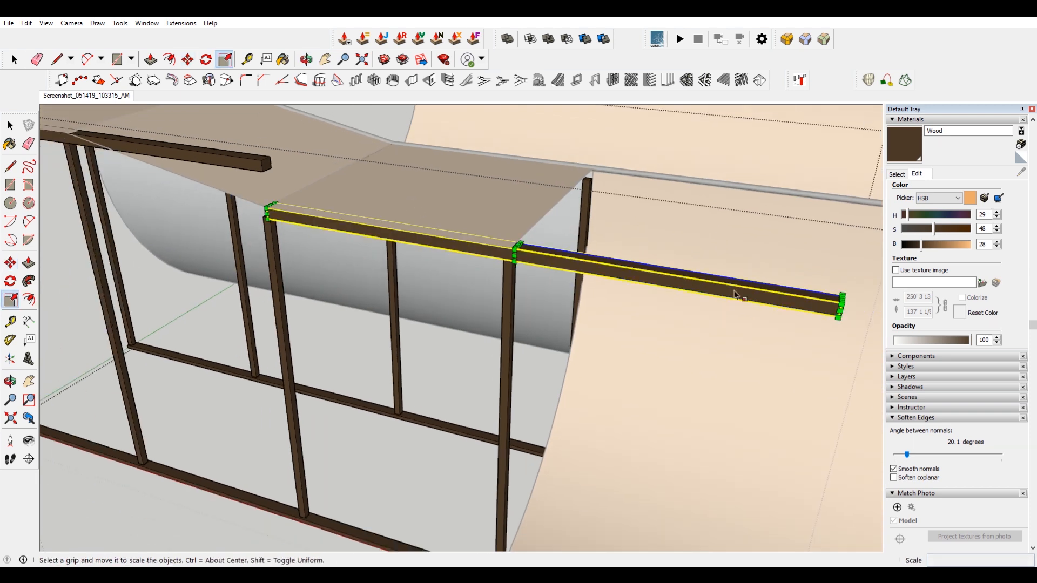
{"action": "scroll", "coordinate": [848, 310], "scroll_direction": "up", "scroll_amount": 4}
{"action": "middle_click_drag", "start_coordinate": [851, 310], "coordinate": [868, 341]}
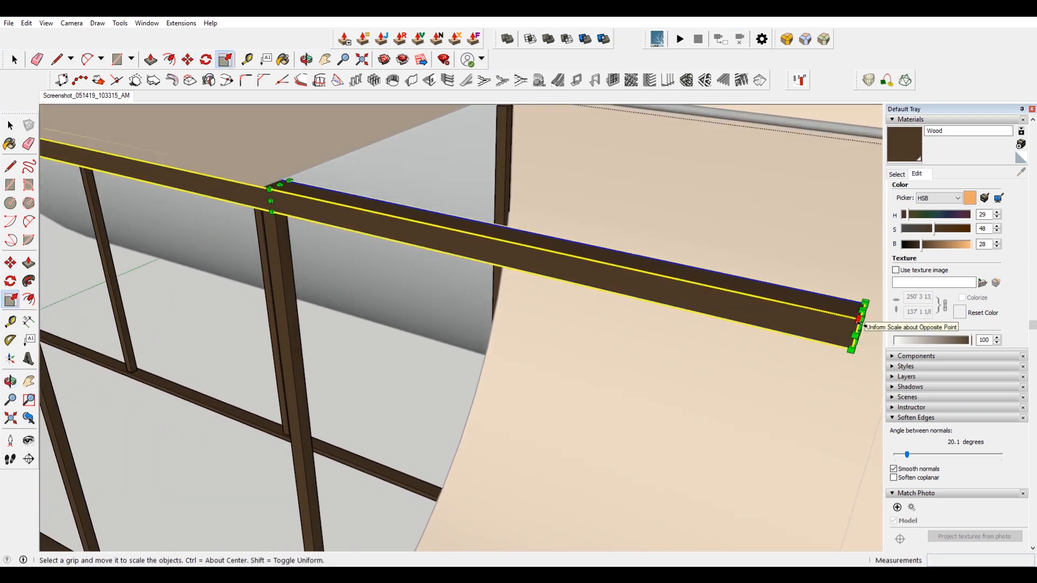
{"action": "left_click_drag", "start_coordinate": [863, 326], "coordinate": [277, 236]}
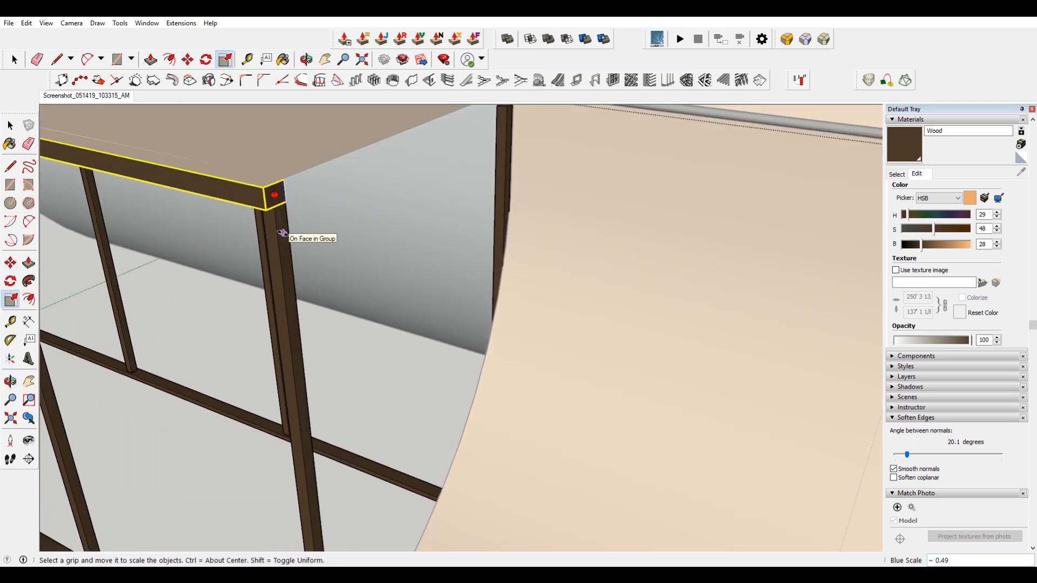
{"action": "left_click", "coordinate": [283, 235]}
Open the reference photo scene to compare the ramp model with the photo.
{"action": "scroll", "coordinate": [317, 282], "scroll_direction": "down", "scroll_amount": 6}
{"action": "key", "text": "space"}
{"action": "left_click", "coordinate": [317, 280]}
{"action": "middle_click_drag", "start_coordinate": [317, 280], "coordinate": [225, 232]}
{"action": "scroll", "coordinate": [226, 231], "scroll_direction": "down", "scroll_amount": 3}
{"action": "middle_click_drag", "start_coordinate": [253, 313], "coordinate": [431, 373], "text": "shift"}
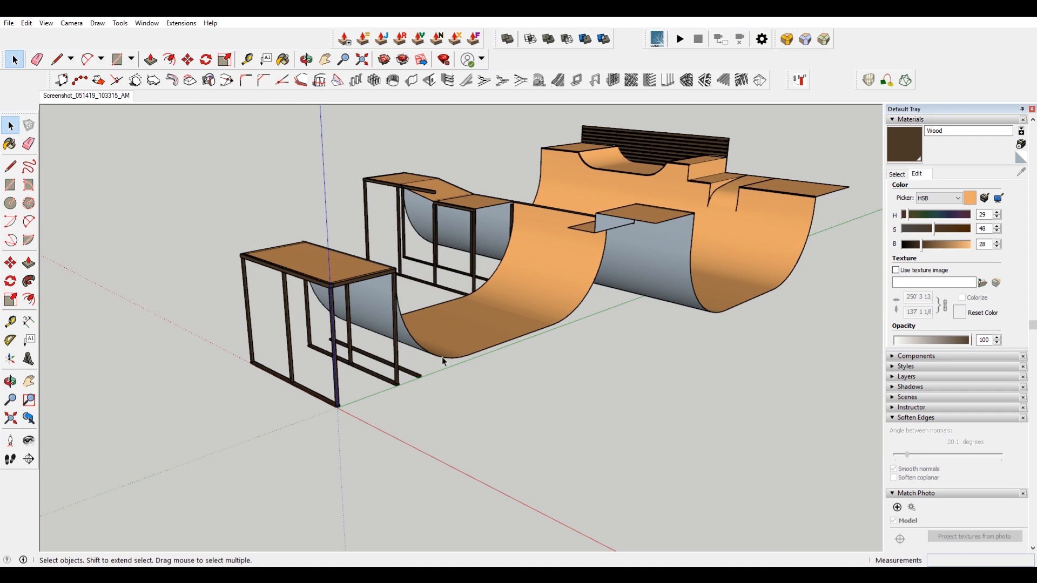
{"action": "middle_click_drag", "start_coordinate": [472, 339], "coordinate": [527, 355]}
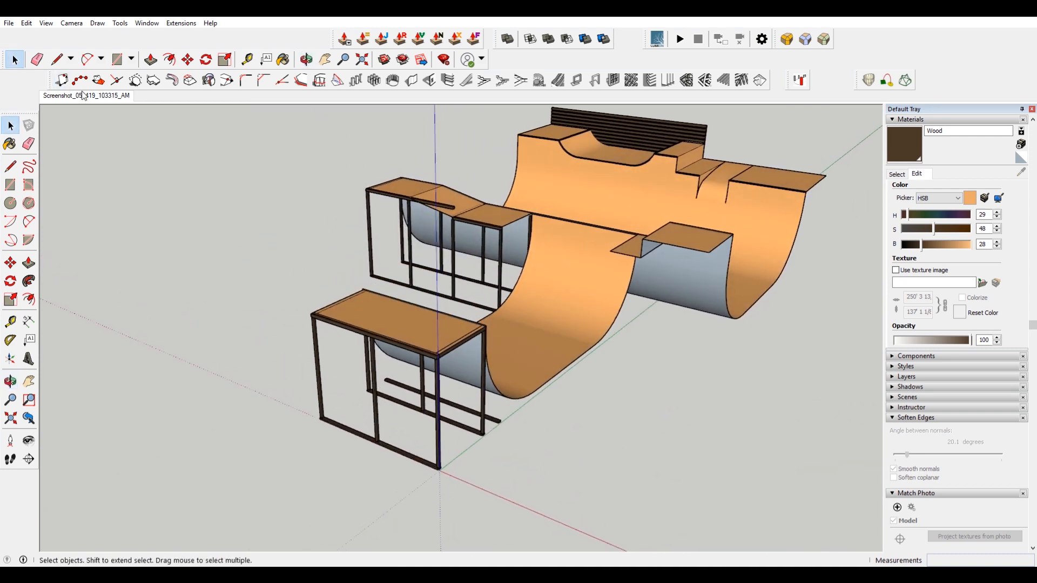
{"action": "left_click", "coordinate": [111, 96]}
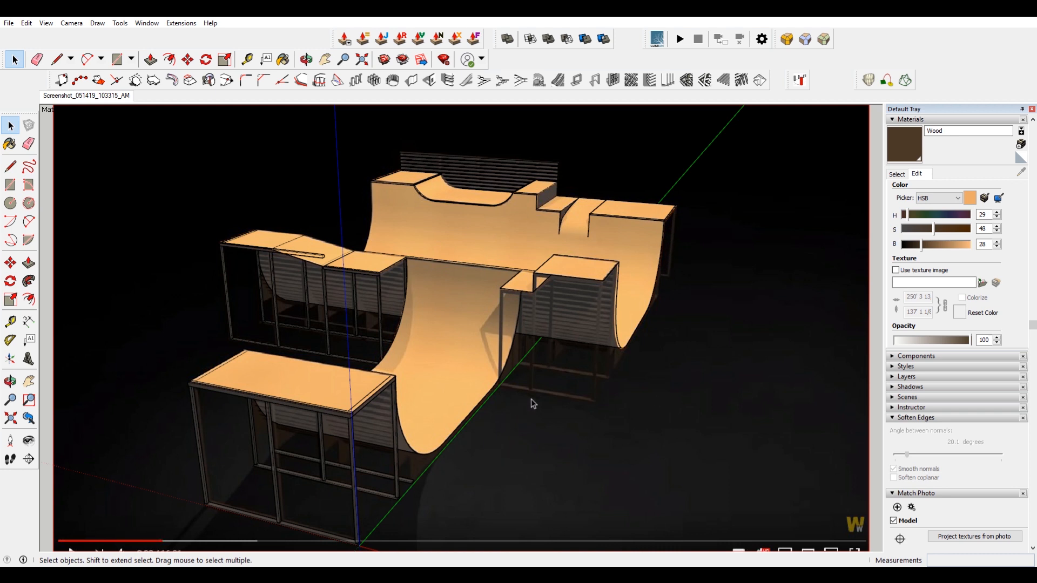
Try to draw a rectangle on the quarter pipe's side at its base in the photo view.
{"action": "scroll", "coordinate": [668, 362], "scroll_direction": "up", "scroll_amount": 10}
{"action": "scroll", "coordinate": [600, 364], "scroll_direction": "down", "scroll_amount": 11}
{"action": "middle_click_drag", "start_coordinate": [412, 383], "coordinate": [422, 377], "text": "shift"}
{"action": "scroll", "coordinate": [493, 389], "scroll_direction": "up", "scroll_amount": 5}
{"action": "scroll", "coordinate": [544, 324], "scroll_direction": "up", "scroll_amount": 3}
{"action": "key", "text": "r"}
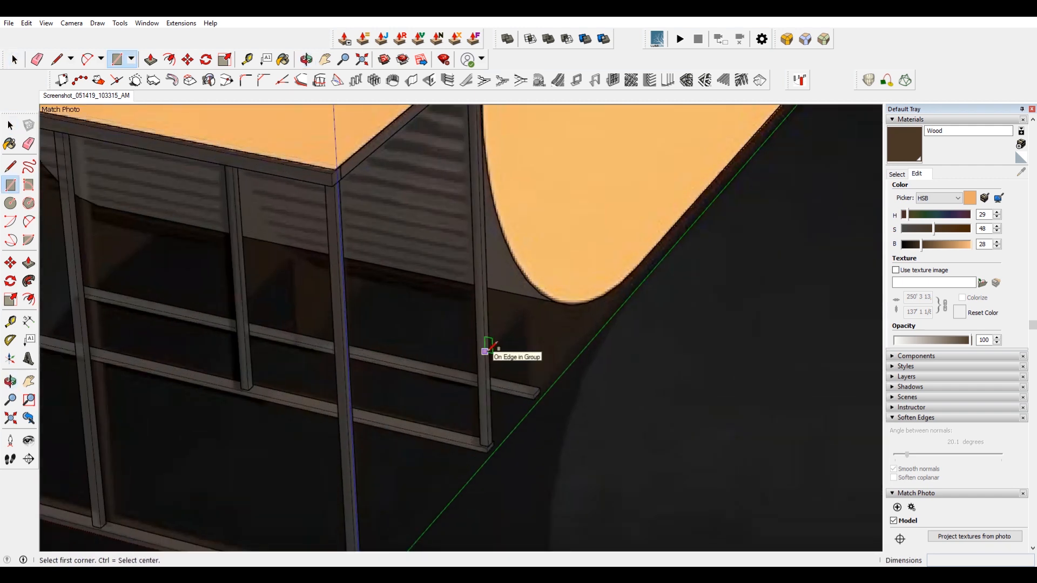
{"action": "scroll", "coordinate": [479, 439], "scroll_direction": "up", "scroll_amount": 1}
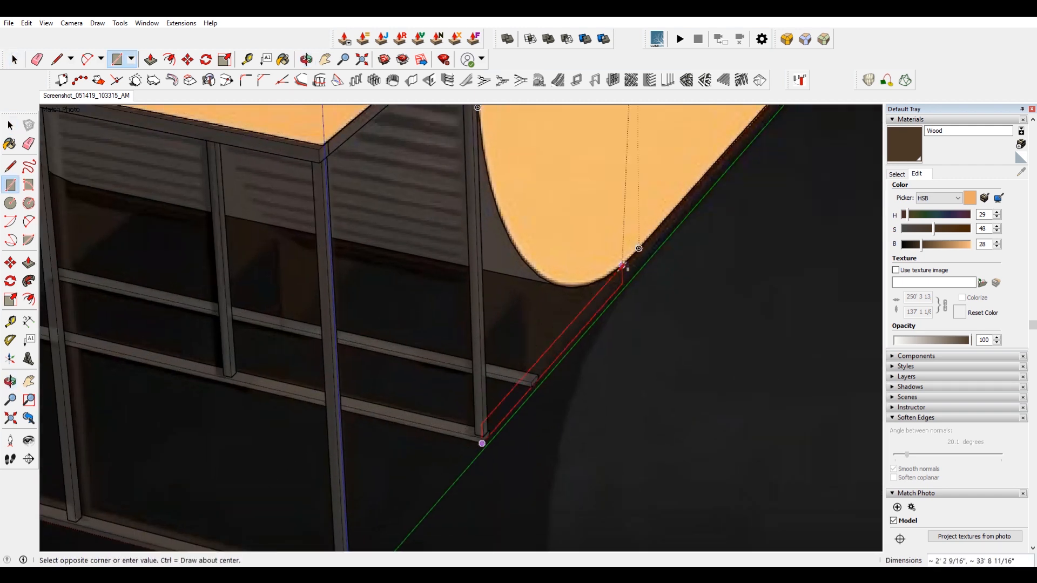
{"action": "scroll", "coordinate": [544, 112], "scroll_direction": "down", "scroll_amount": 5}
{"action": "scroll", "coordinate": [530, 120], "scroll_direction": "up", "scroll_amount": 4}
{"action": "left_click", "coordinate": [524, 125]}
{"action": "left_click", "coordinate": [708, 312]}
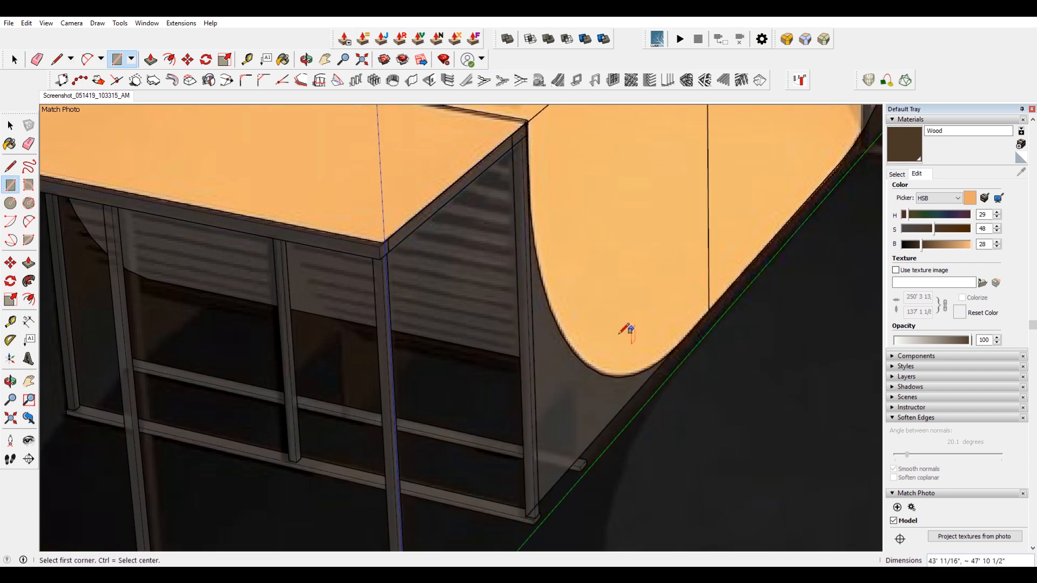
{"action": "key", "text": "space"}
{"action": "left_click", "coordinate": [571, 407]}
{"action": "left_click", "coordinate": [562, 478]}
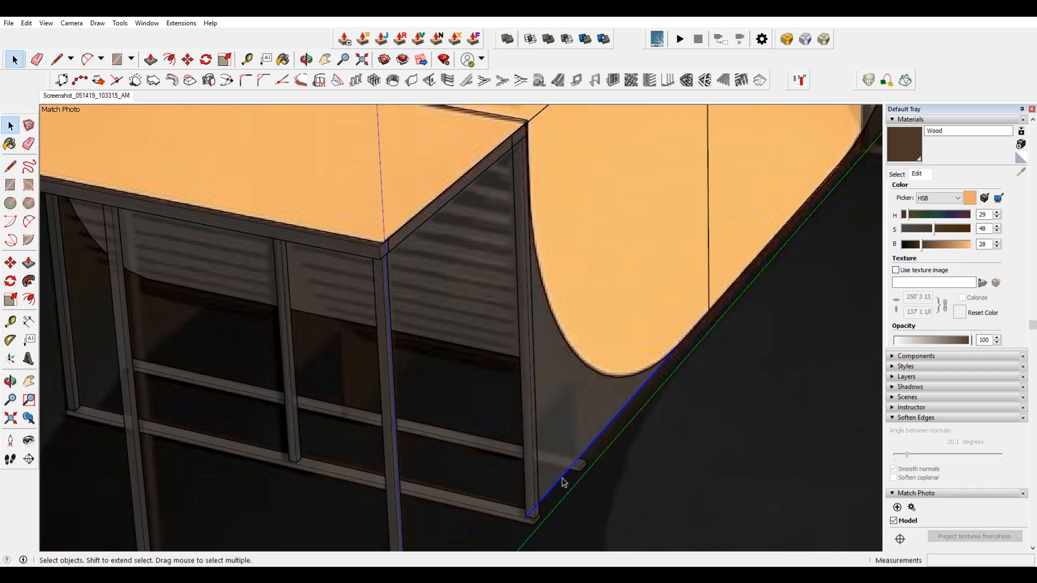
{"action": "key", "text": "m"}
{"action": "left_click", "coordinate": [561, 483]}
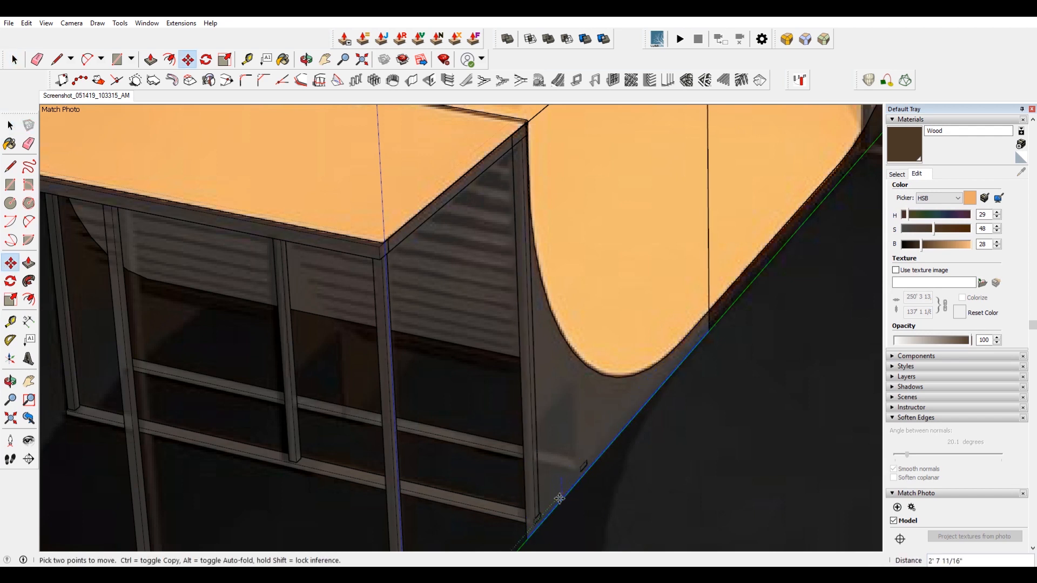
{"action": "scroll", "coordinate": [553, 486], "scroll_direction": "up", "scroll_amount": 3}
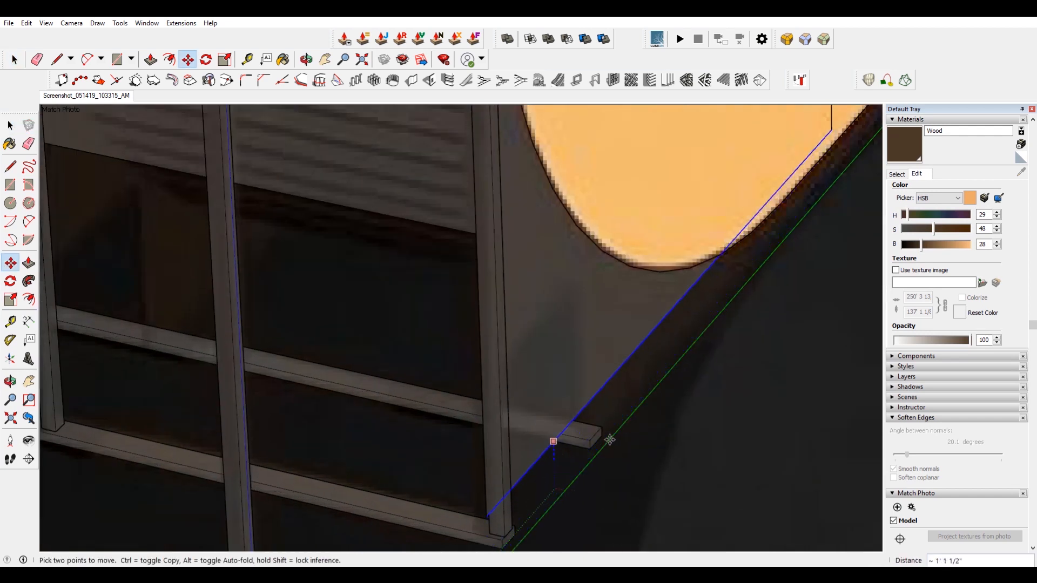
{"action": "scroll", "coordinate": [601, 322], "scroll_direction": "down", "scroll_amount": 4}
{"action": "middle_click_drag", "start_coordinate": [623, 325], "coordinate": [605, 342], "text": "shift"}
{"action": "scroll", "coordinate": [574, 331], "scroll_direction": "up", "scroll_amount": 3}
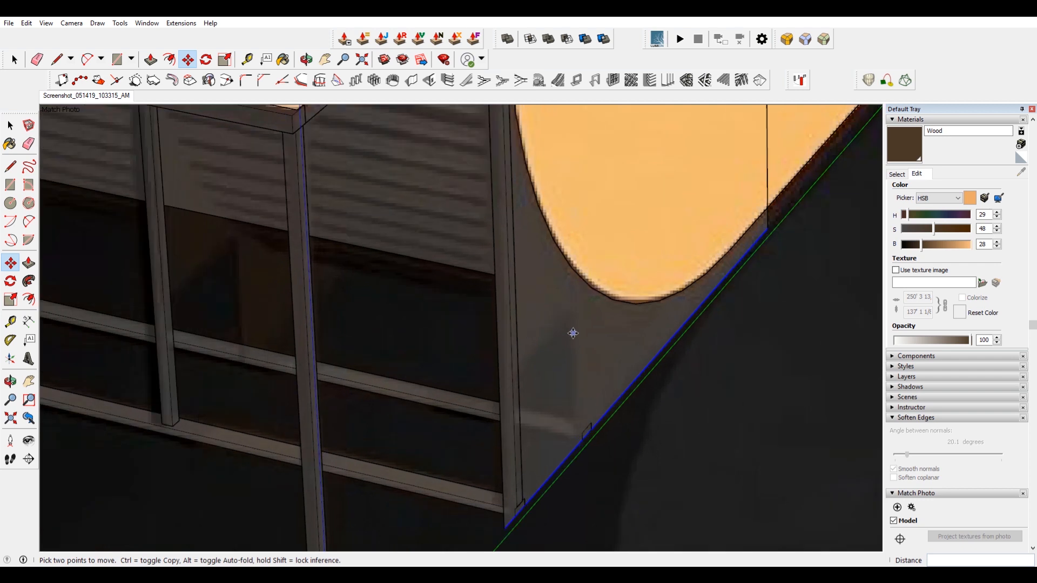
Draw a vertical rectangle on the quarter pipe's open side, starting at its base edge.
{"action": "key", "text": "r"}
{"action": "left_click", "coordinate": [575, 310]}
{"action": "scroll", "coordinate": [508, 487], "scroll_direction": "down", "scroll_amount": 2}
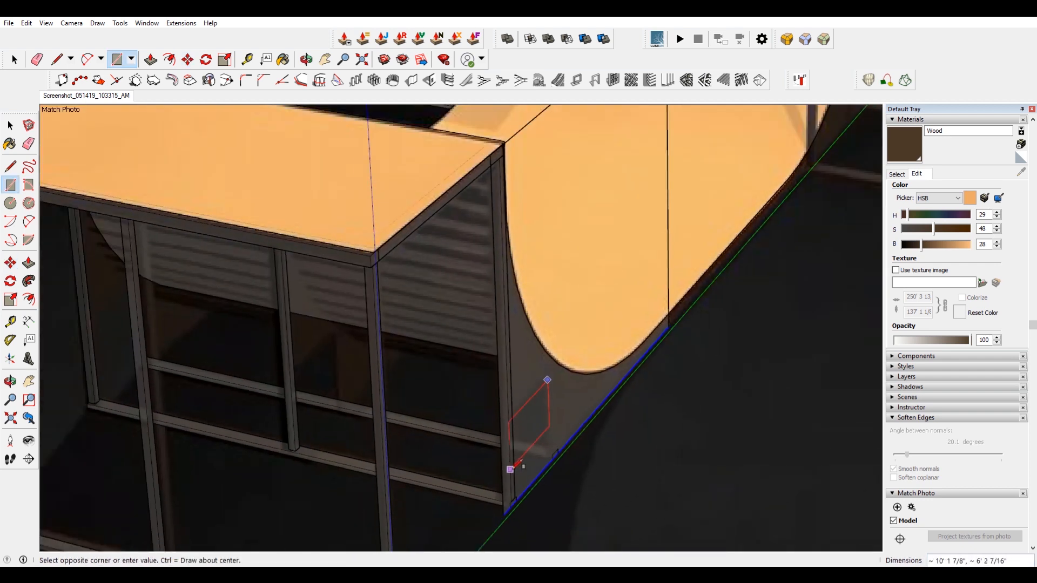
{"action": "scroll", "coordinate": [526, 412], "scroll_direction": "up", "scroll_amount": 1}
{"action": "scroll", "coordinate": [527, 397], "scroll_direction": "down", "scroll_amount": 1}
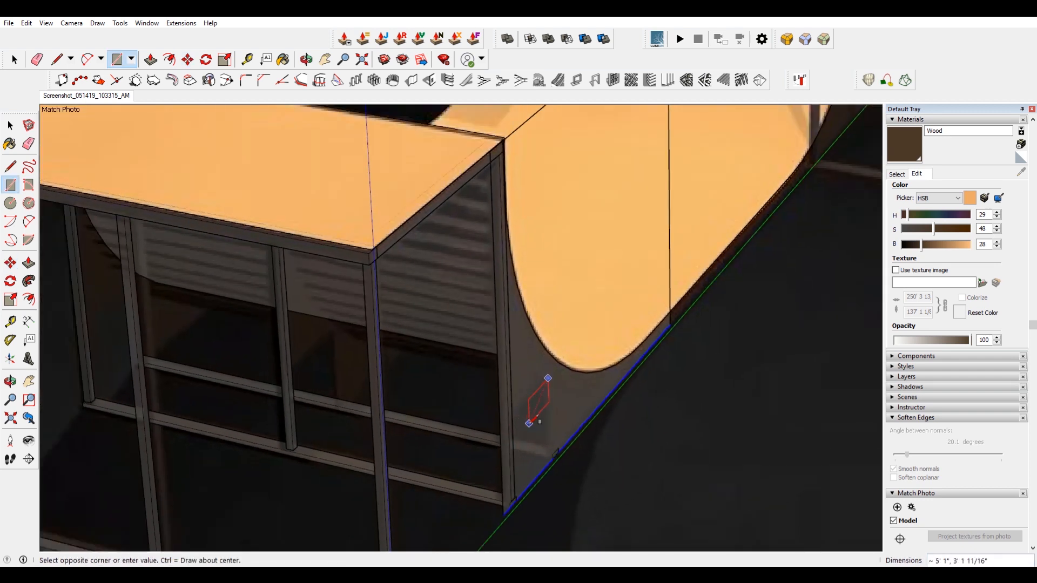
{"action": "scroll", "coordinate": [535, 420], "scroll_direction": "up", "scroll_amount": 1}
{"action": "scroll", "coordinate": [532, 410], "scroll_direction": "down", "scroll_amount": 2}
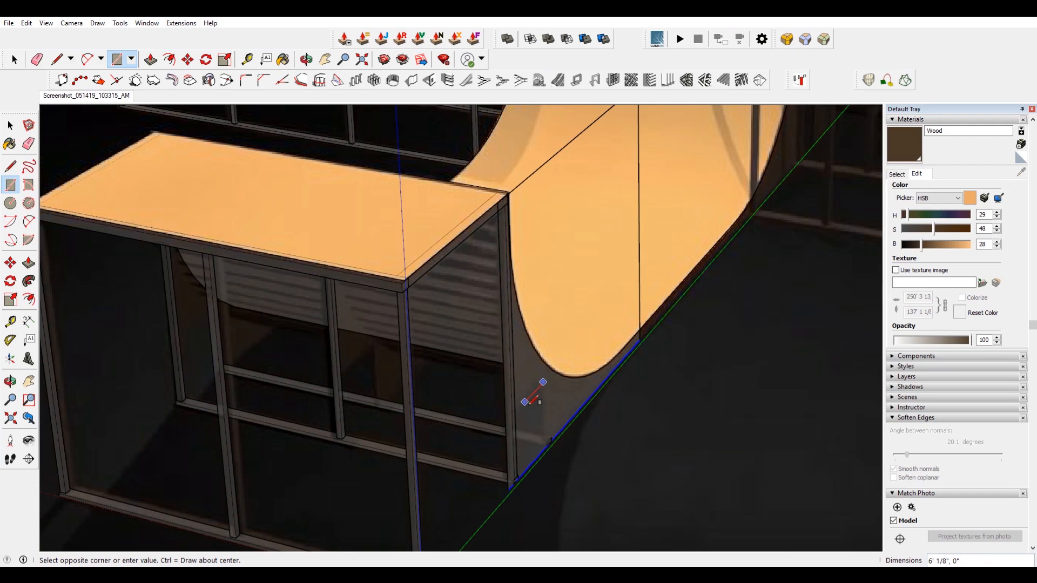
{"action": "scroll", "coordinate": [508, 474], "scroll_direction": "up", "scroll_amount": 4}
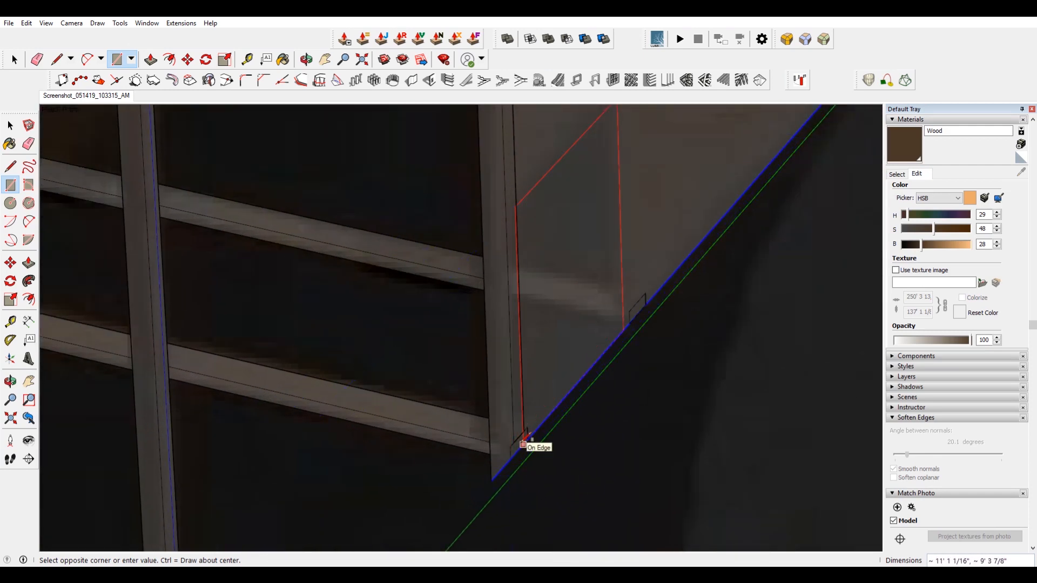
{"action": "left_click", "coordinate": [523, 431]}
{"action": "key", "text": "space"}
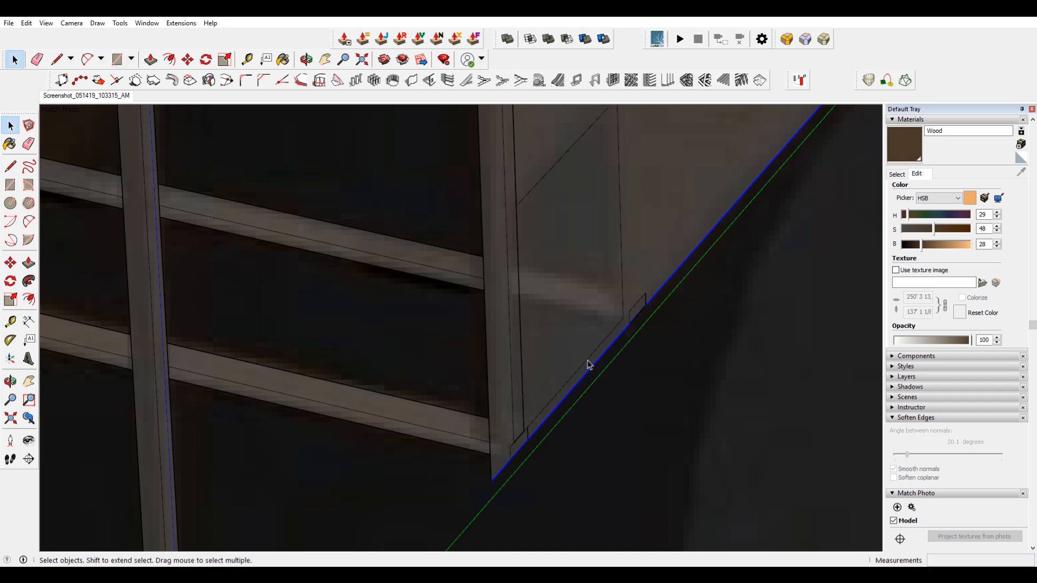
Stretch the rectangle by moving its edges along the quarter pipe's base toward the platform corner.
{"action": "key", "text": "m"}
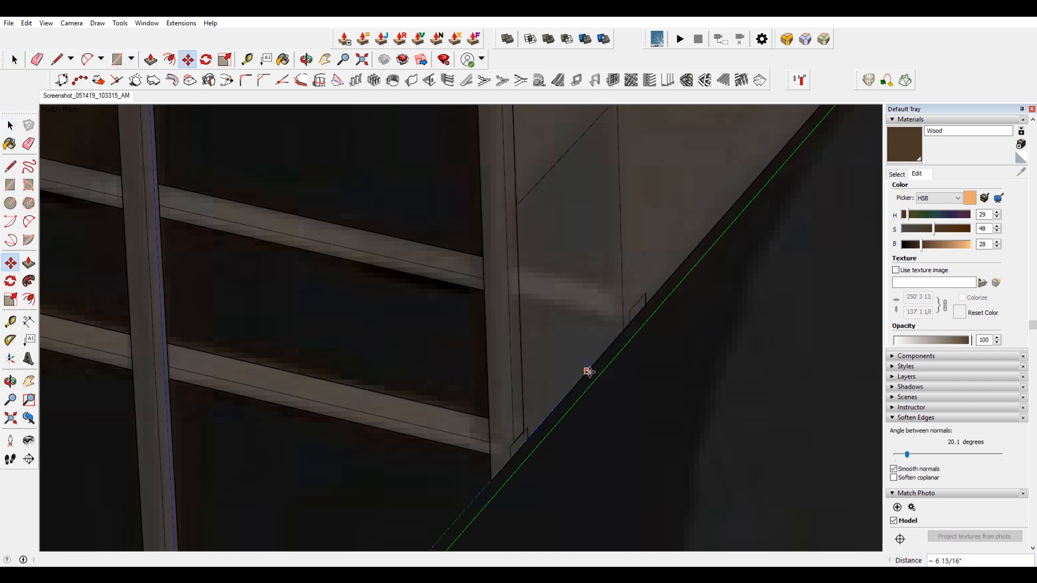
{"action": "scroll", "coordinate": [589, 378], "scroll_direction": "down", "scroll_amount": 5}
{"action": "middle_click_drag", "start_coordinate": [653, 321], "coordinate": [462, 434], "text": "shift"}
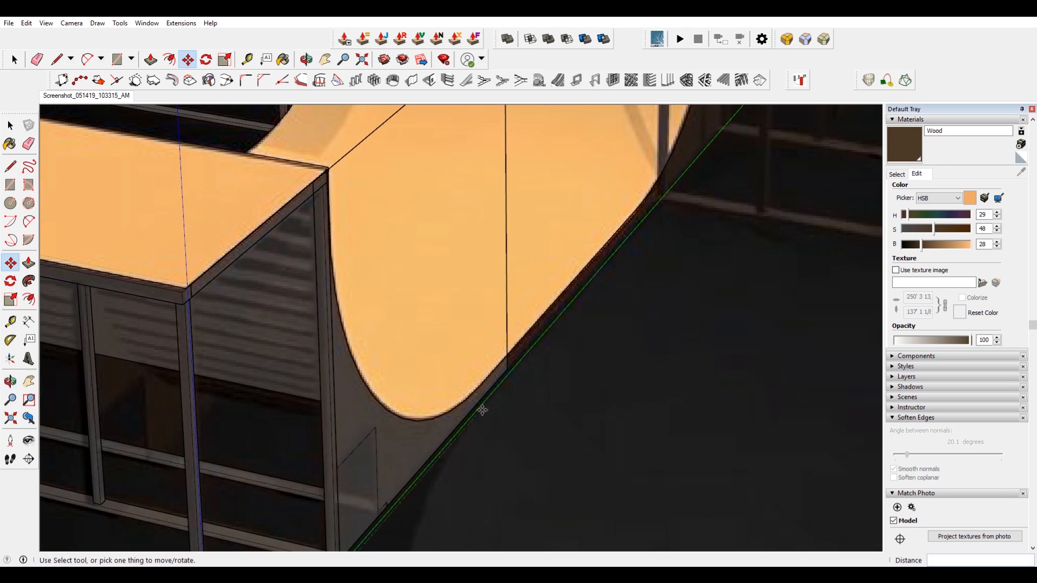
{"action": "scroll", "coordinate": [506, 419], "scroll_direction": "down", "scroll_amount": 2}
{"action": "scroll", "coordinate": [502, 411], "scroll_direction": "up", "scroll_amount": 3}
{"action": "key", "text": "space"}
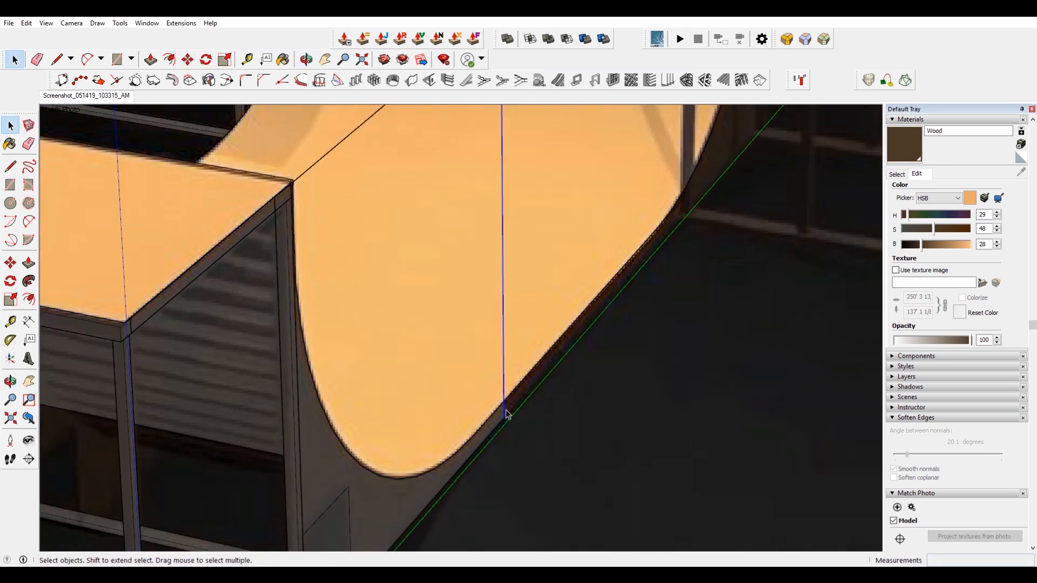
{"action": "key", "text": "m"}
{"action": "left_click", "coordinate": [503, 312]}
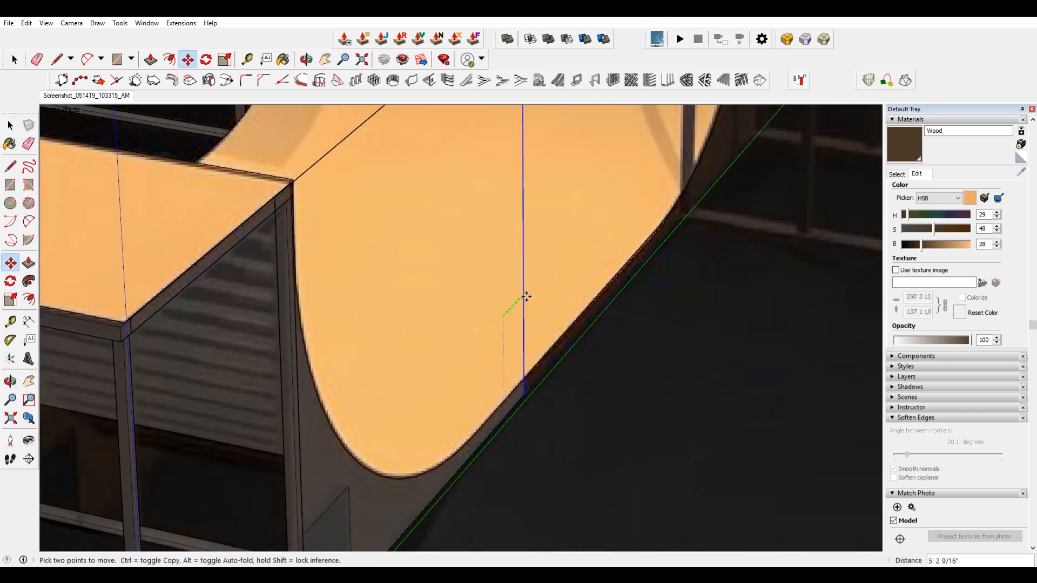
{"action": "left_click", "coordinate": [571, 324]}
{"action": "scroll", "coordinate": [596, 362], "scroll_direction": "down", "scroll_amount": 5}
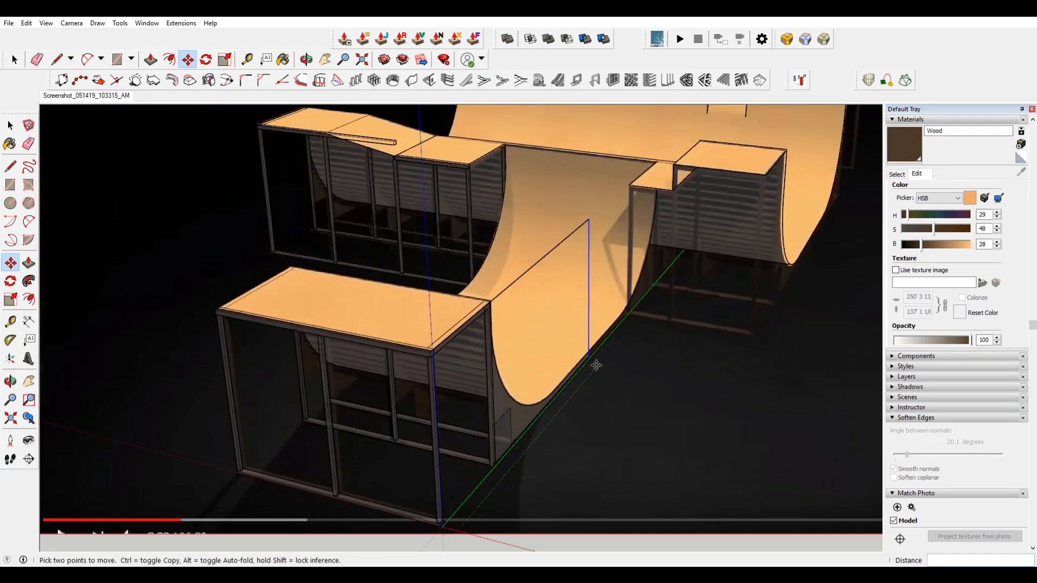
{"action": "key", "text": "space"}
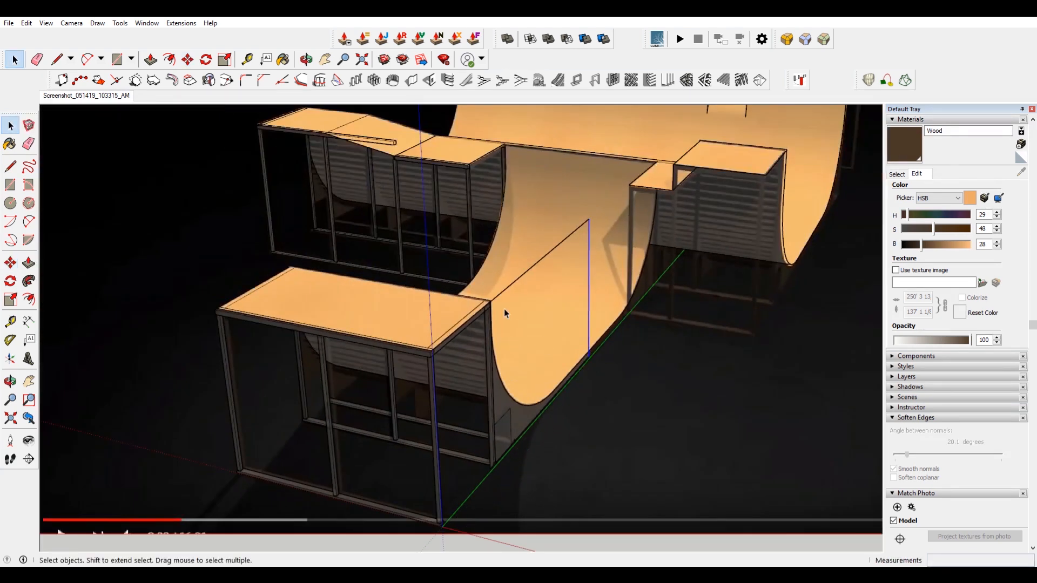
{"action": "scroll", "coordinate": [494, 306], "scroll_direction": "up", "scroll_amount": 8}
{"action": "key", "text": "m"}
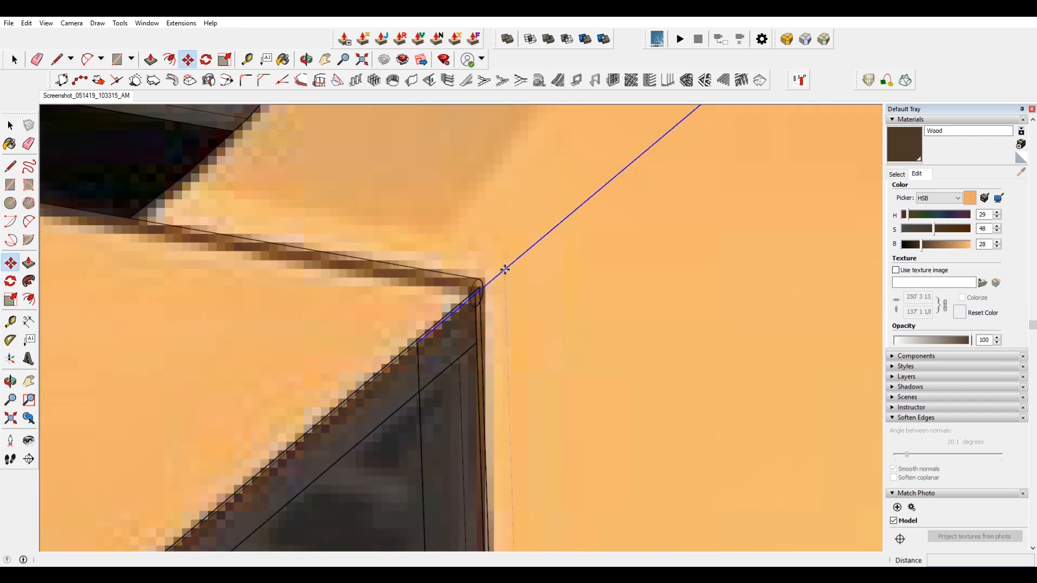
{"action": "left_click", "coordinate": [478, 284]}
{"action": "key", "text": "space"}
Select the side panel face in front of the quarter pipe and make it a group.
{"action": "scroll", "coordinate": [439, 341], "scroll_direction": "down", "scroll_amount": 10}
{"action": "double_click", "coordinate": [453, 392]}
{"action": "left_click", "coordinate": [453, 392]}
{"action": "middle_click_drag", "start_coordinate": [453, 392], "coordinate": [275, 446]}
{"action": "key", "text": "Escape"}
{"action": "double_click", "coordinate": [299, 286]}
{"action": "left_click", "coordinate": [299, 288]}
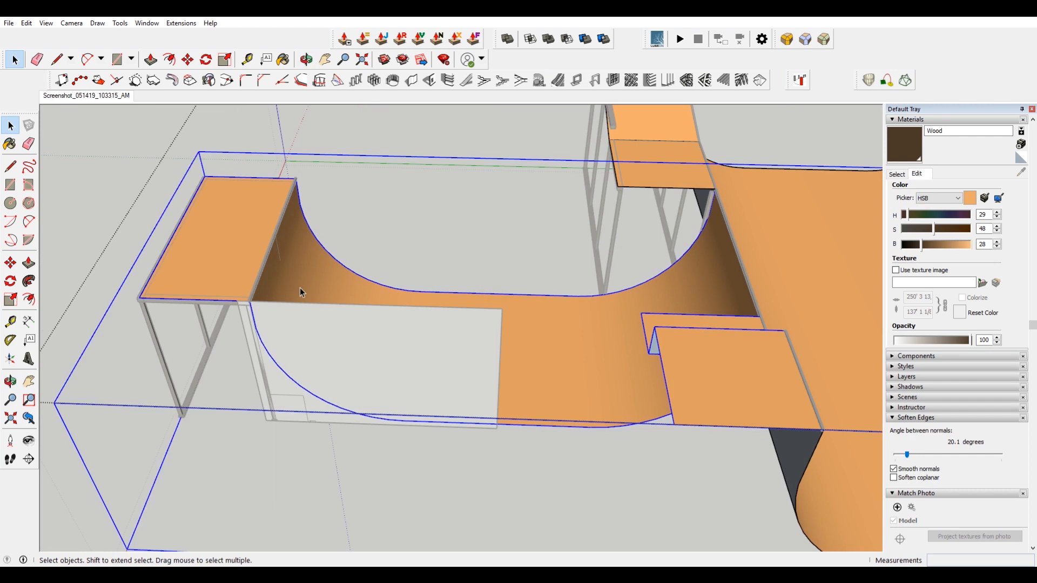
{"action": "double_click", "coordinate": [300, 287]}
{"action": "left_click", "coordinate": [309, 291]}
{"action": "left_click", "coordinate": [348, 336]}
{"action": "left_click", "coordinate": [349, 336]}
{"action": "left_click", "coordinate": [380, 325]}
{"action": "triple_click", "coordinate": [492, 311]}
{"action": "right_click", "coordinate": [493, 312]}
{"action": "left_click", "coordinate": [559, 406]}
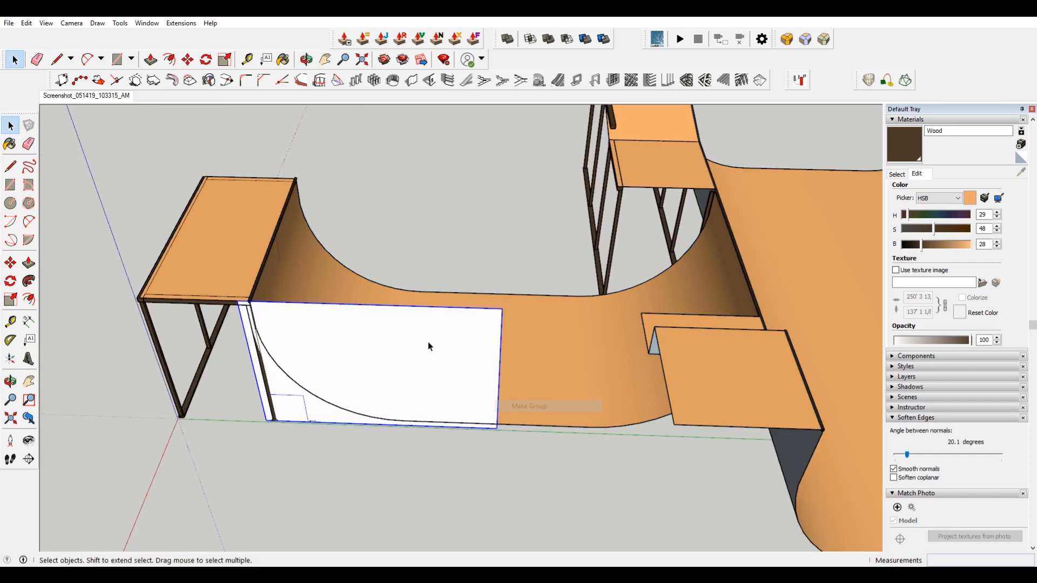
Inside the side panel group, paste the ramp surface in place and erase everything above the transition curve.
{"action": "double_click", "coordinate": [430, 346]}
{"action": "key", "text": "h"}
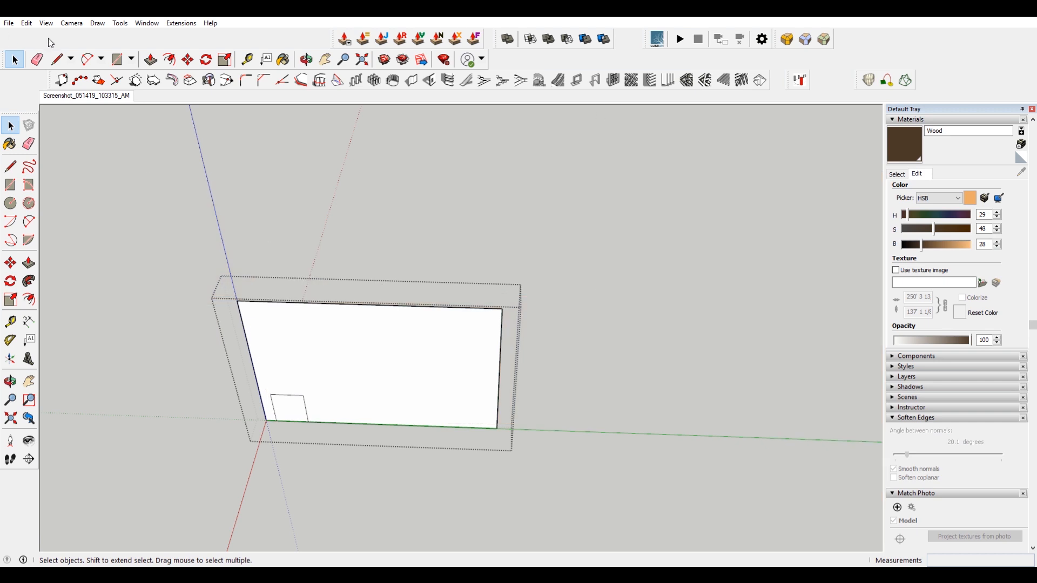
{"action": "left_click", "coordinate": [26, 23]}
{"action": "left_click", "coordinate": [99, 99]}
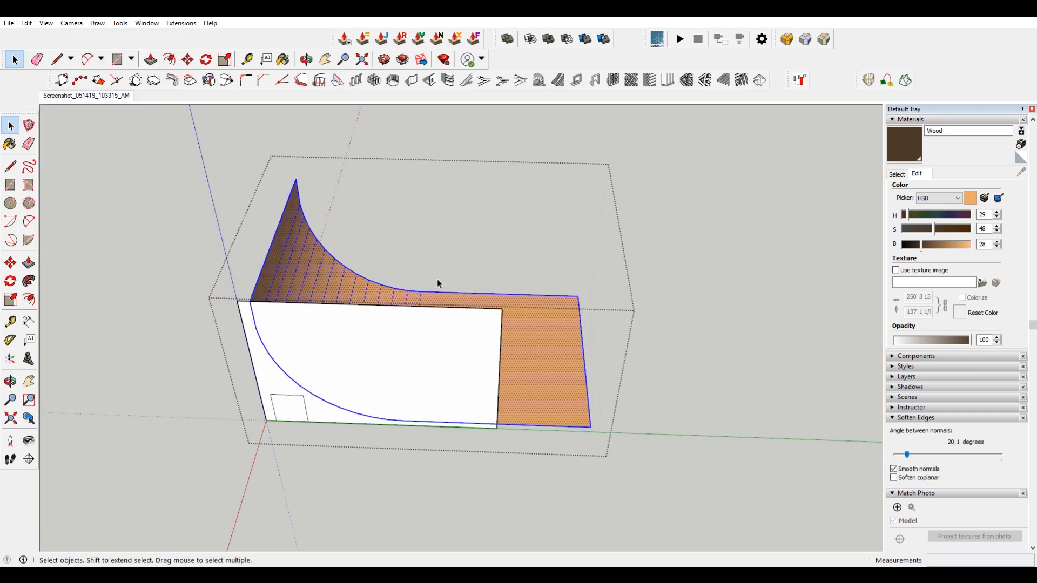
{"action": "left_click", "coordinate": [388, 203]}
{"action": "key", "text": "e"}
{"action": "left_click_drag", "start_coordinate": [297, 231], "coordinate": [443, 249]}
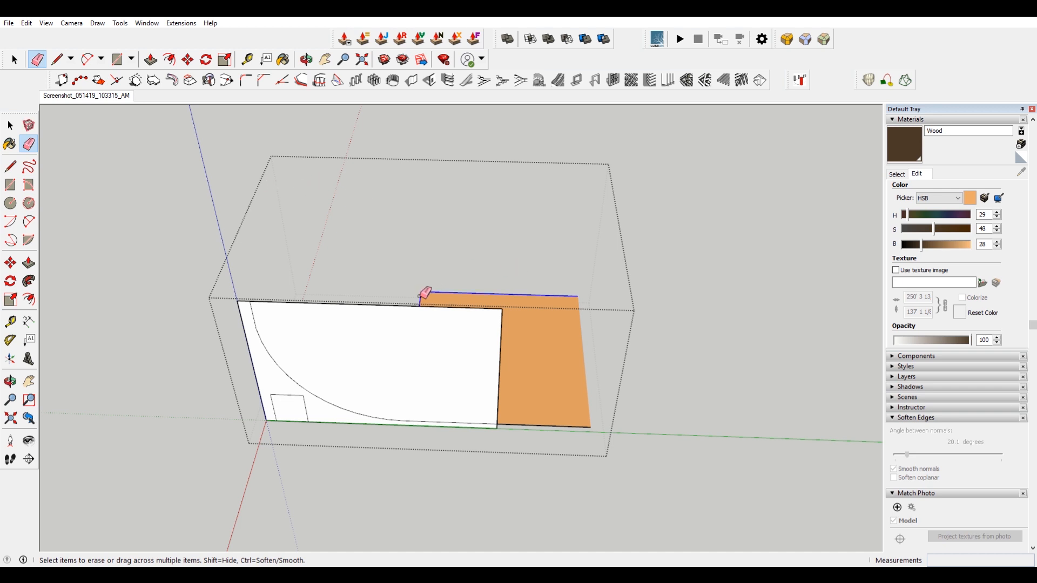
{"action": "left_click_drag", "start_coordinate": [422, 296], "coordinate": [556, 434]}
{"action": "middle_click_drag", "start_coordinate": [405, 367], "coordinate": [558, 336]}
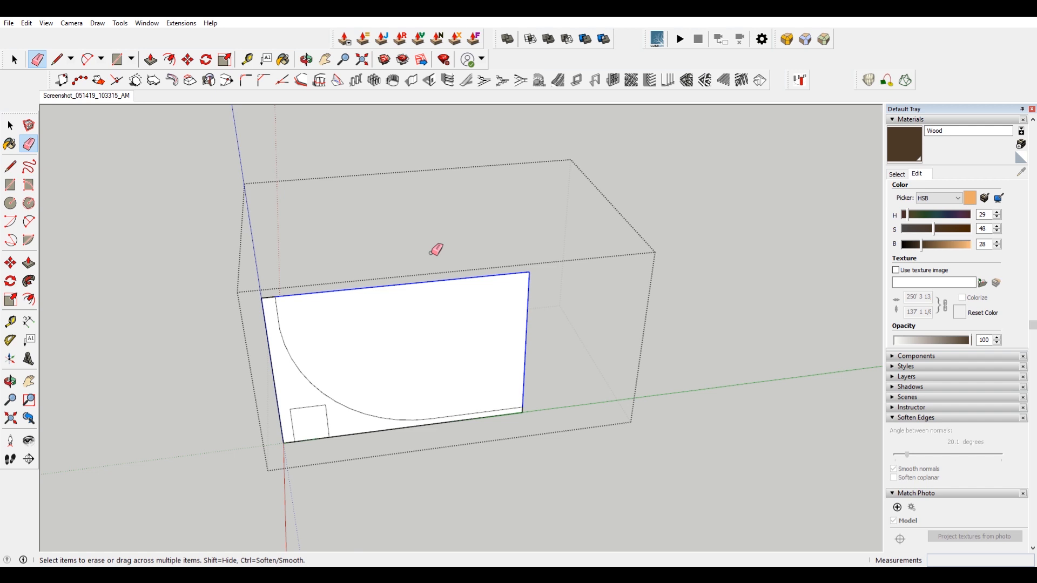
{"action": "left_click_drag", "start_coordinate": [436, 249], "coordinate": [319, 378]}
Draw a vertical line from the small square's corner up to the profile's top end.
{"action": "scroll", "coordinate": [446, 419], "scroll_direction": "up", "scroll_amount": 5}
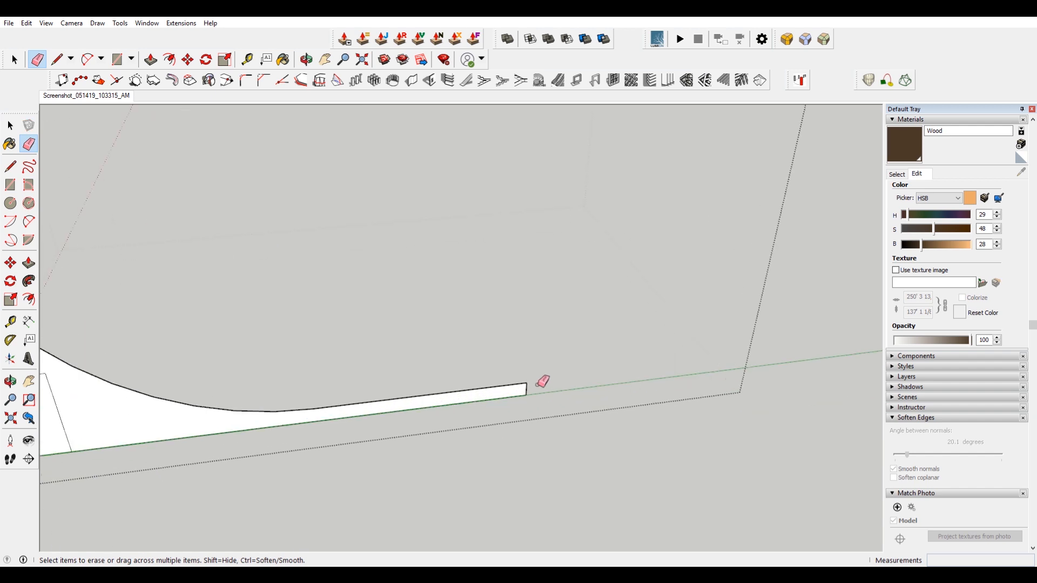
{"action": "key", "text": "space"}
{"action": "right_click", "coordinate": [523, 389]}
{"action": "left_click", "coordinate": [573, 422]}
{"action": "scroll", "coordinate": [346, 384], "scroll_direction": "down", "scroll_amount": 2}
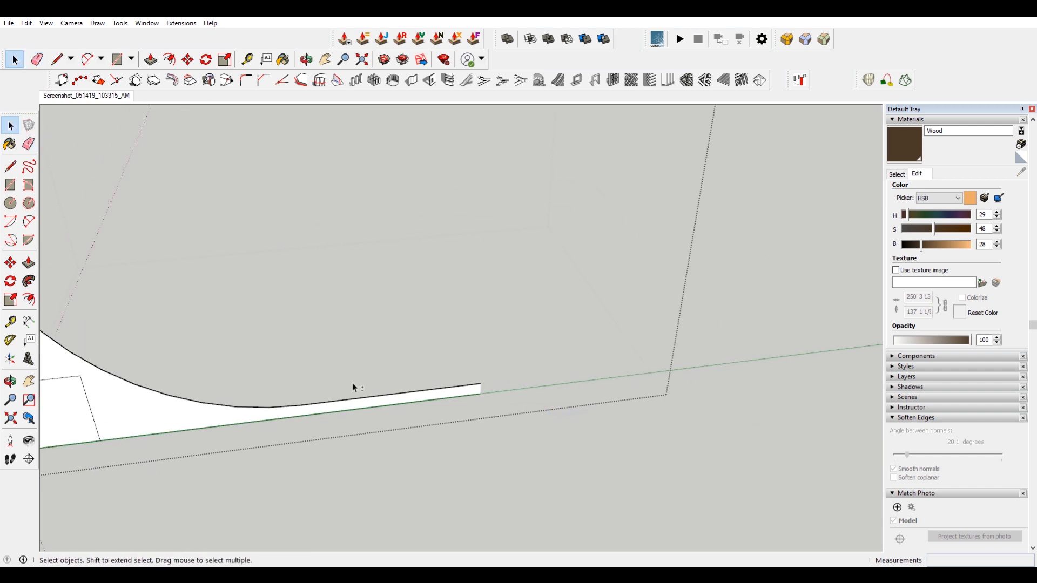
{"action": "middle_click_drag", "start_coordinate": [347, 384], "coordinate": [567, 367], "text": "shift"}
{"action": "key", "text": "l"}
{"action": "left_click", "coordinate": [264, 374]}
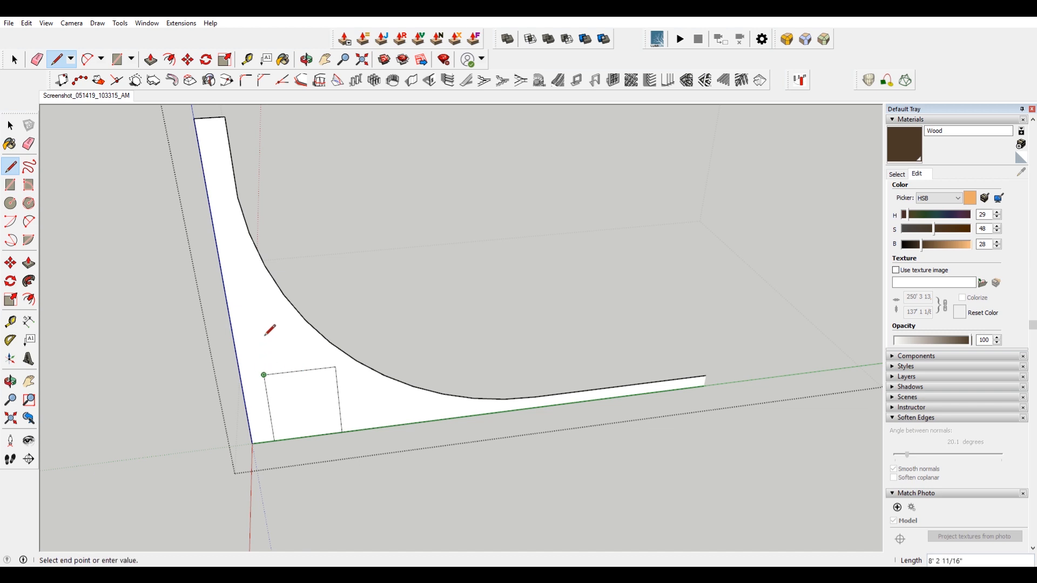
{"action": "left_click", "coordinate": [223, 116]}
{"action": "scroll", "coordinate": [235, 177], "scroll_direction": "up", "scroll_amount": 2}
{"action": "scroll", "coordinate": [232, 169], "scroll_direction": "down", "scroll_amount": 3}
Erase the strip and square edges at the profile's lower corner to leave a notch.
{"action": "key", "text": "e"}
{"action": "left_click", "coordinate": [273, 434]}
{"action": "left_click_drag", "start_coordinate": [274, 435], "coordinate": [329, 449]}
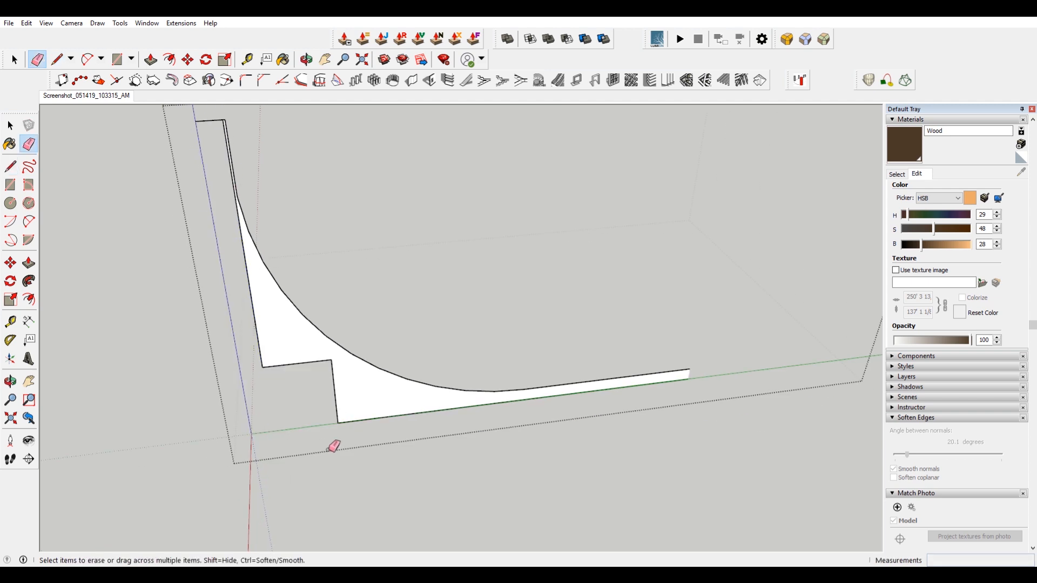
Erase the leftover edges at the profile's top end and paint the side panel with the Wood material.
{"action": "left_click_drag", "start_coordinate": [207, 131], "coordinate": [197, 101]}
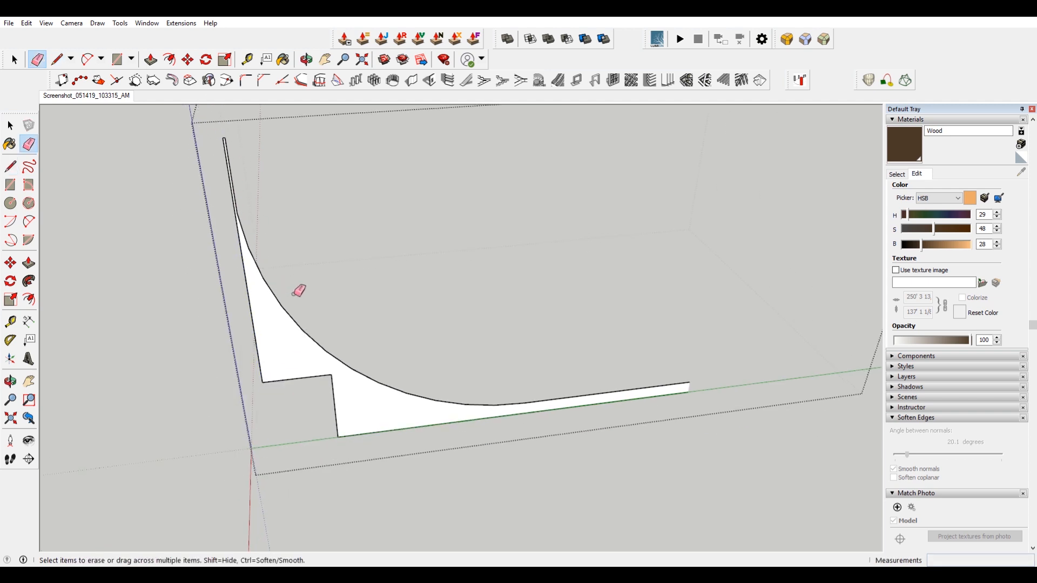
{"action": "middle_click_drag", "start_coordinate": [233, 217], "coordinate": [282, 236], "text": "shift"}
{"action": "scroll", "coordinate": [283, 259], "scroll_direction": "up", "scroll_amount": 2}
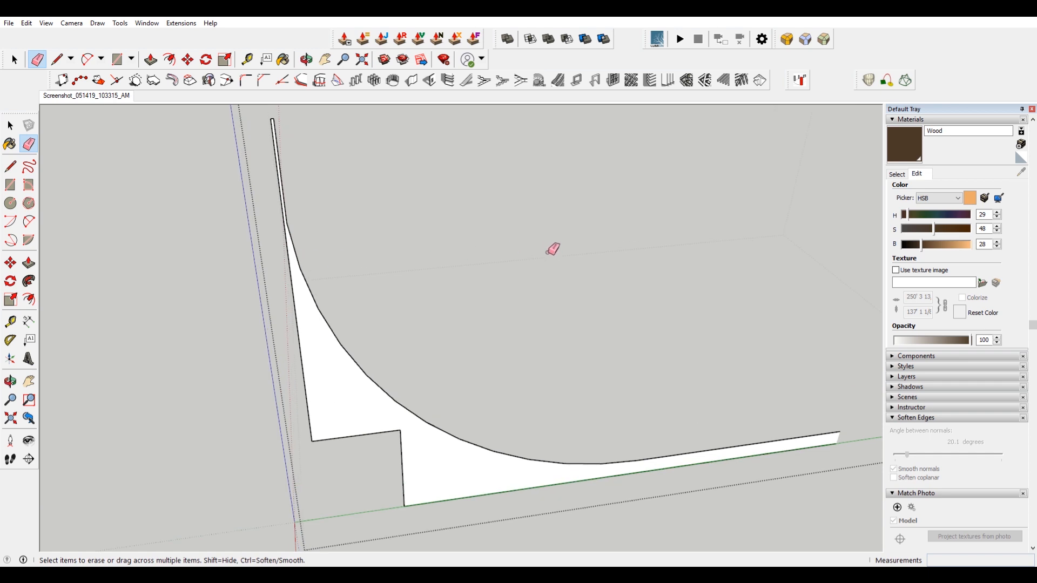
{"action": "key", "text": "b"}
{"action": "left_click", "coordinate": [347, 391]}
{"action": "key", "text": "space"}
{"action": "key", "text": "Escape"}
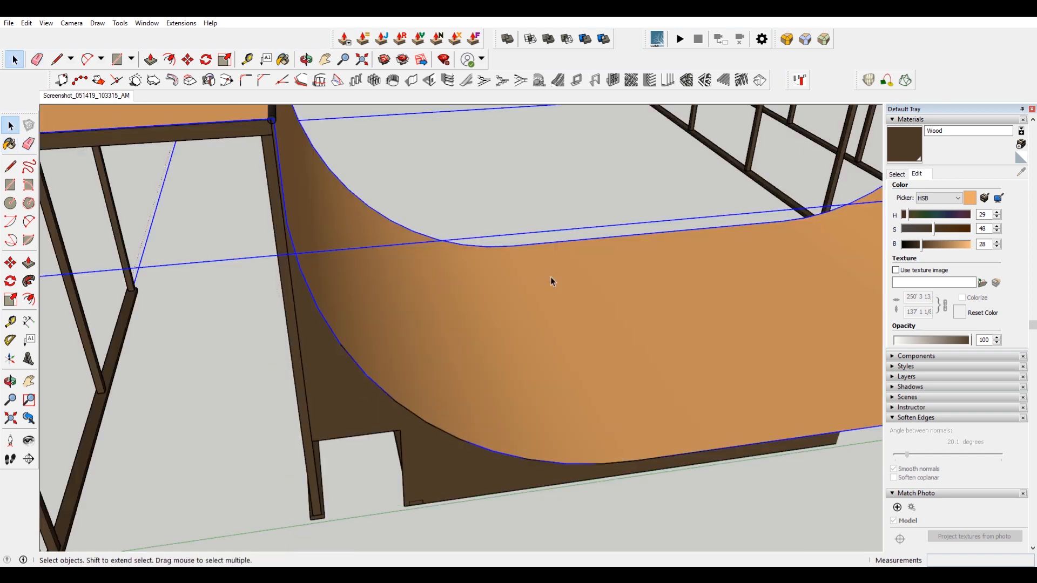
Move the side panel group so it lines up with the quarter pipe's frame corner.
{"action": "scroll", "coordinate": [484, 342], "scroll_direction": "down", "scroll_amount": 3}
{"action": "middle_click_drag", "start_coordinate": [440, 340], "coordinate": [621, 331]}
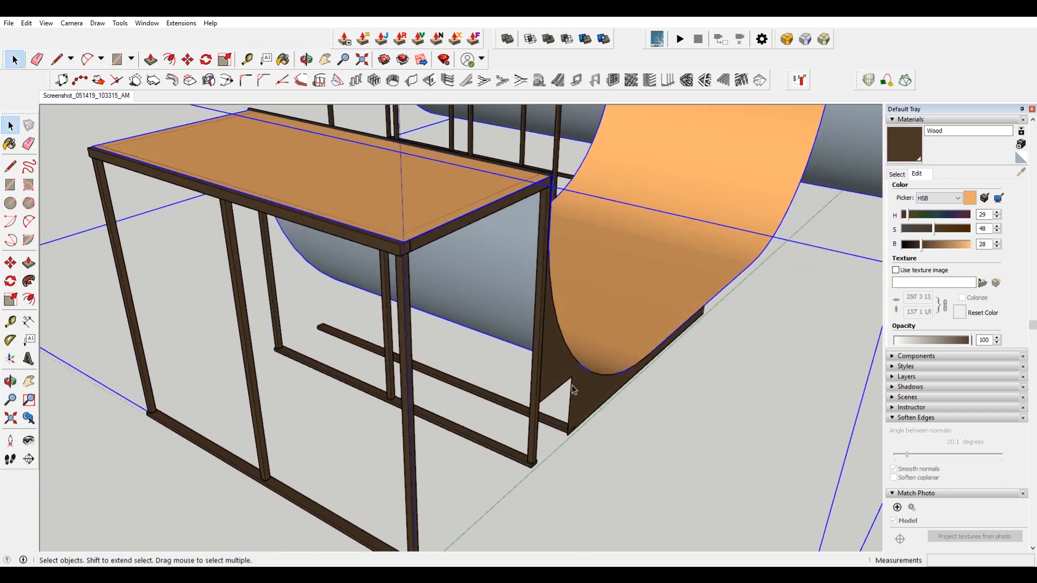
{"action": "scroll", "coordinate": [539, 367], "scroll_direction": "up", "scroll_amount": 4}
{"action": "left_click", "coordinate": [540, 367]}
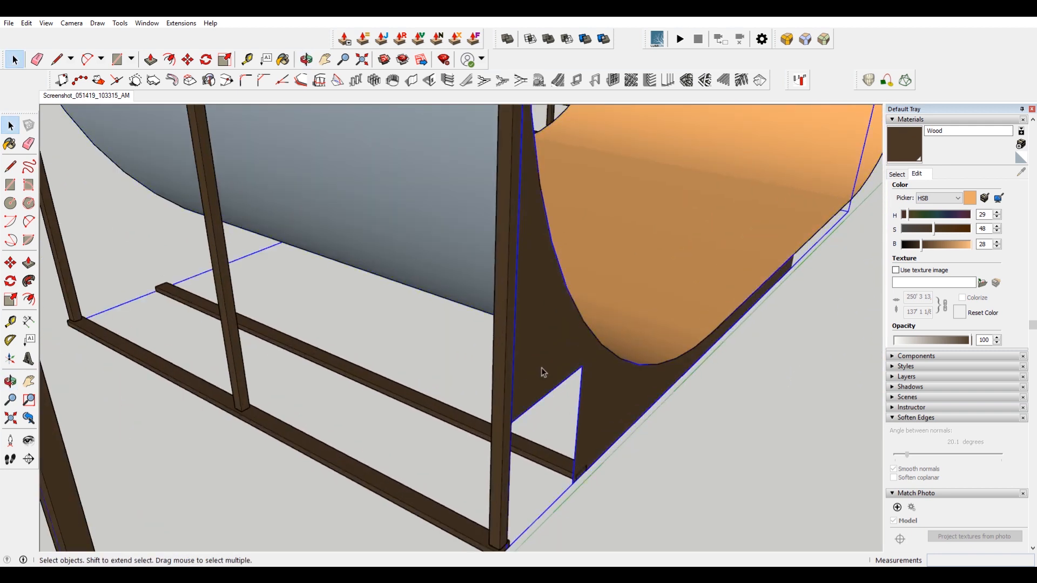
{"action": "scroll", "coordinate": [541, 367], "scroll_direction": "up", "scroll_amount": 2}
{"action": "key", "text": "m"}
{"action": "left_click", "coordinate": [500, 440]}
{"action": "scroll", "coordinate": [475, 432], "scroll_direction": "down", "scroll_amount": 1}
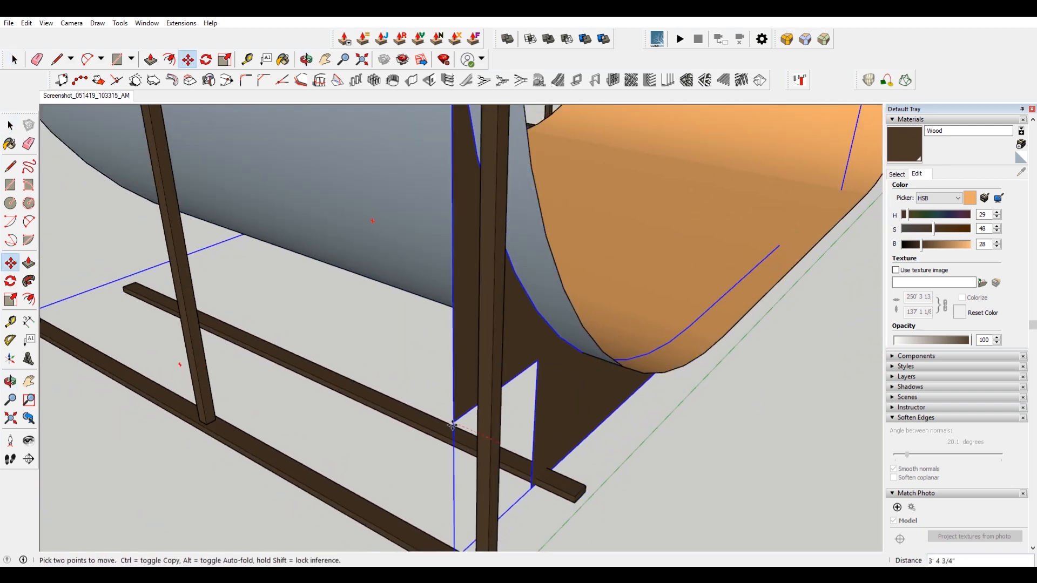
{"action": "scroll", "coordinate": [361, 386], "scroll_direction": "down", "scroll_amount": 2}
{"action": "left_click", "coordinate": [463, 420]}
{"action": "key", "text": "space"}
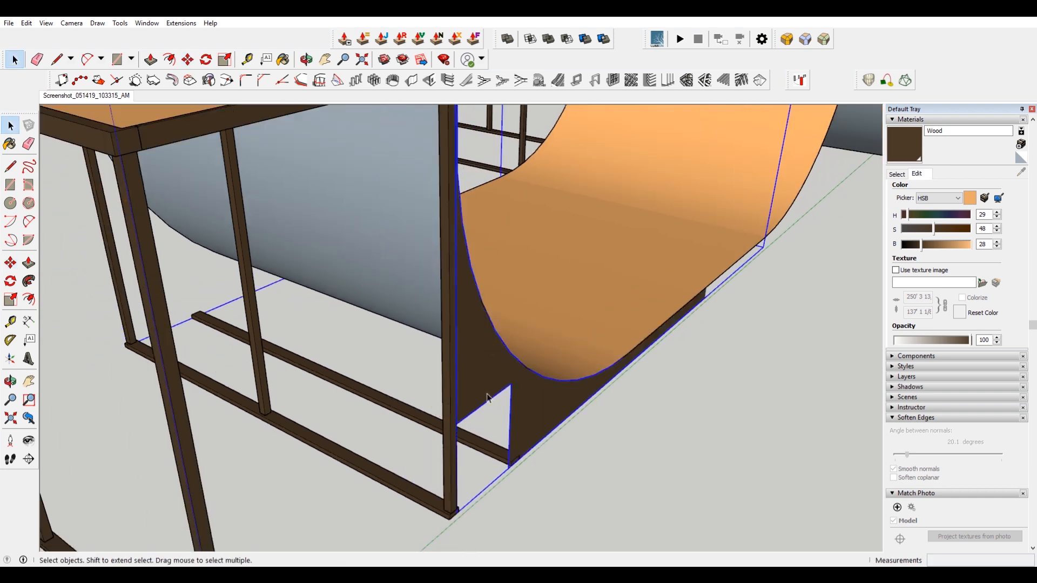
Open the side panel group and toggle the display of hidden geometry.
{"action": "scroll", "coordinate": [487, 394], "scroll_direction": "down", "scroll_amount": 3}
{"action": "middle_click_drag", "start_coordinate": [496, 390], "coordinate": [439, 398]}
{"action": "double_click", "coordinate": [453, 395]}
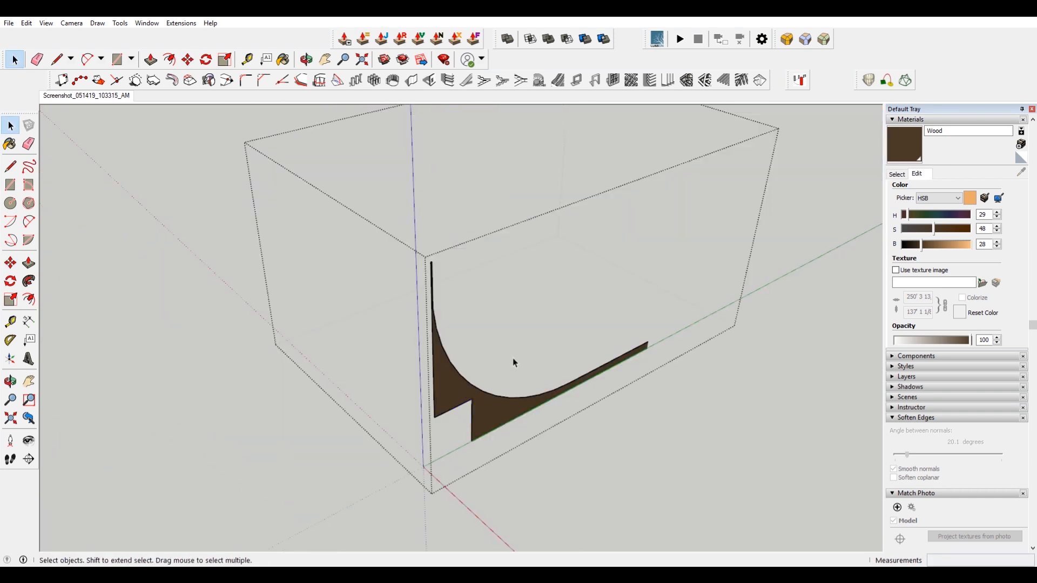
{"action": "middle_click_drag", "start_coordinate": [513, 360], "coordinate": [400, 316]}
{"action": "left_click", "coordinate": [46, 23]}
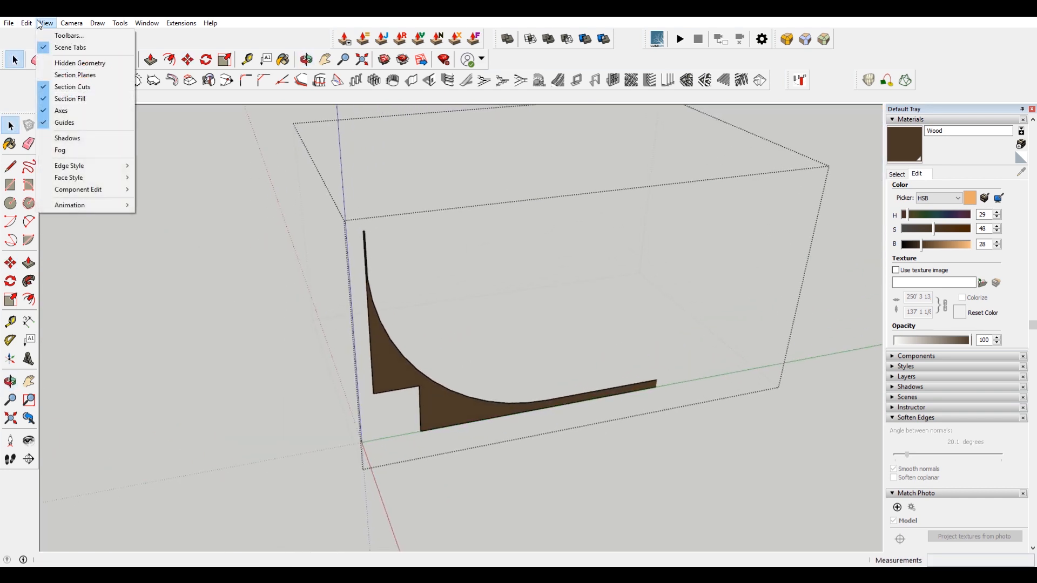
{"action": "left_click", "coordinate": [70, 63]}
{"action": "left_click", "coordinate": [729, 435]}
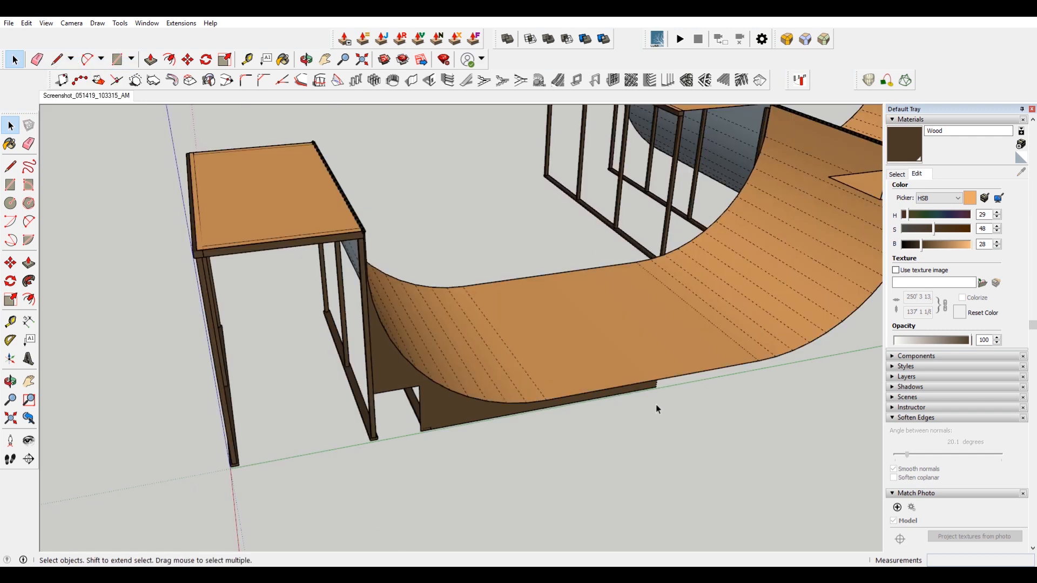
{"action": "double_click", "coordinate": [396, 384]}
{"action": "scroll", "coordinate": [389, 410], "scroll_direction": "up", "scroll_amount": 10}
{"action": "key", "text": "m"}
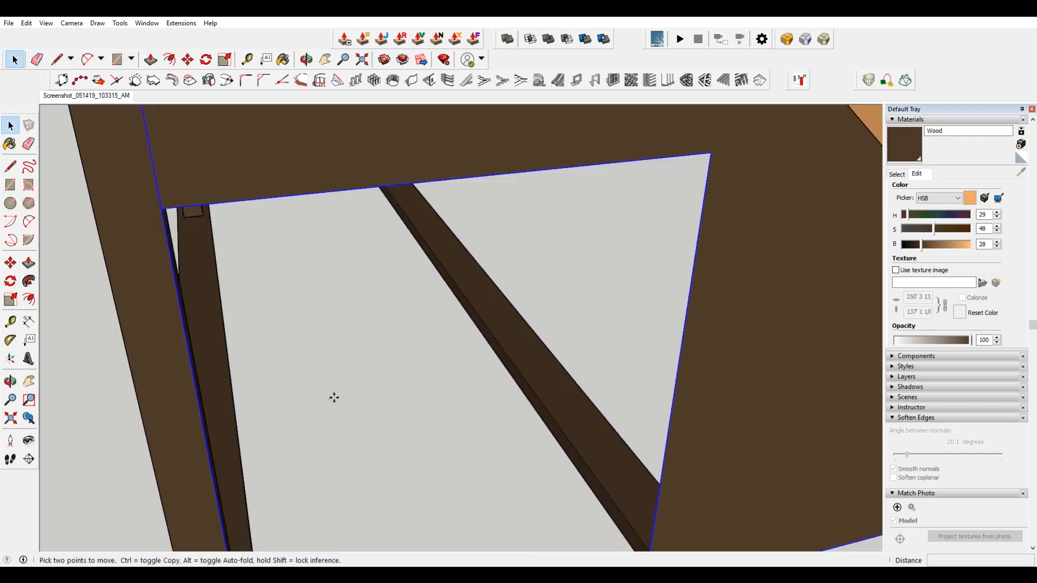
{"action": "scroll", "coordinate": [477, 371], "scroll_direction": "down", "scroll_amount": 5}
{"action": "scroll", "coordinate": [702, 344], "scroll_direction": "up", "scroll_amount": 3}
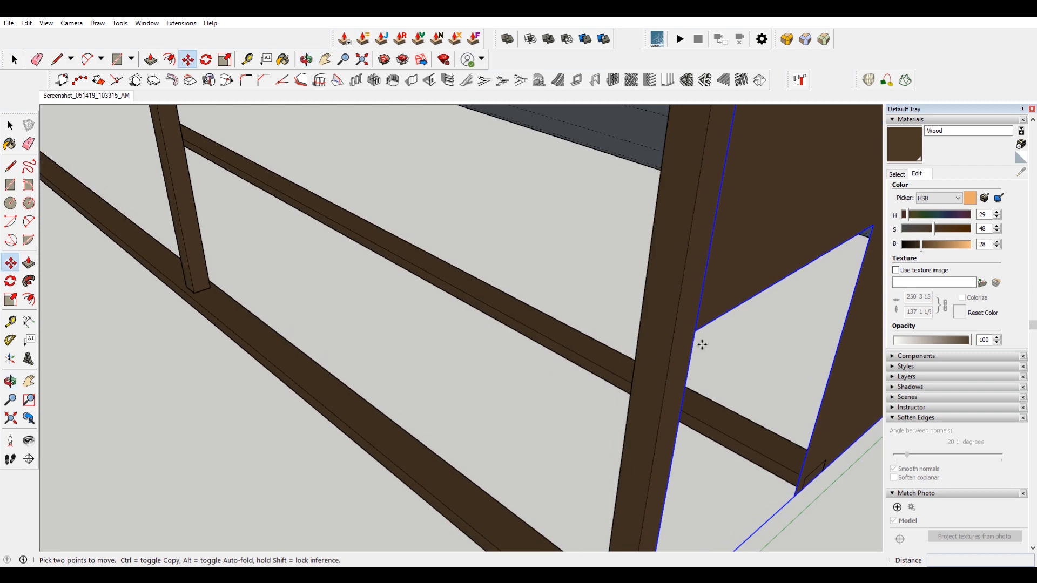
{"action": "left_click", "coordinate": [752, 298]}
{"action": "scroll", "coordinate": [736, 288], "scroll_direction": "down", "scroll_amount": 1}
{"action": "middle_click_drag", "start_coordinate": [736, 288], "coordinate": [505, 279]}
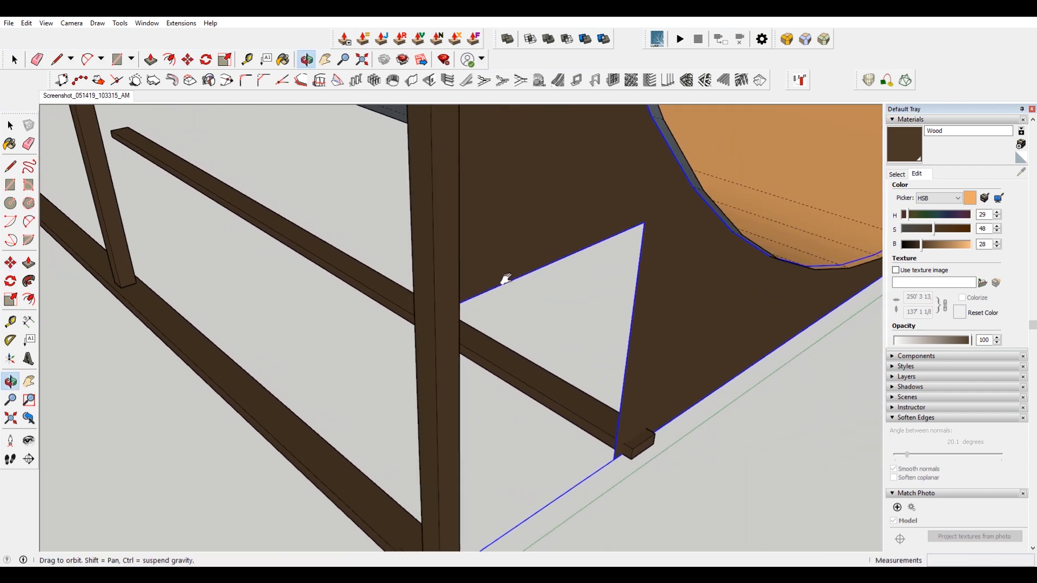
{"action": "scroll", "coordinate": [472, 296], "scroll_direction": "down", "scroll_amount": 3}
{"action": "key", "text": "space"}
Convert the side panel group into a component with the default settings.
{"action": "scroll", "coordinate": [838, 215], "scroll_direction": "down", "scroll_amount": 4}
{"action": "right_click", "coordinate": [846, 213]}
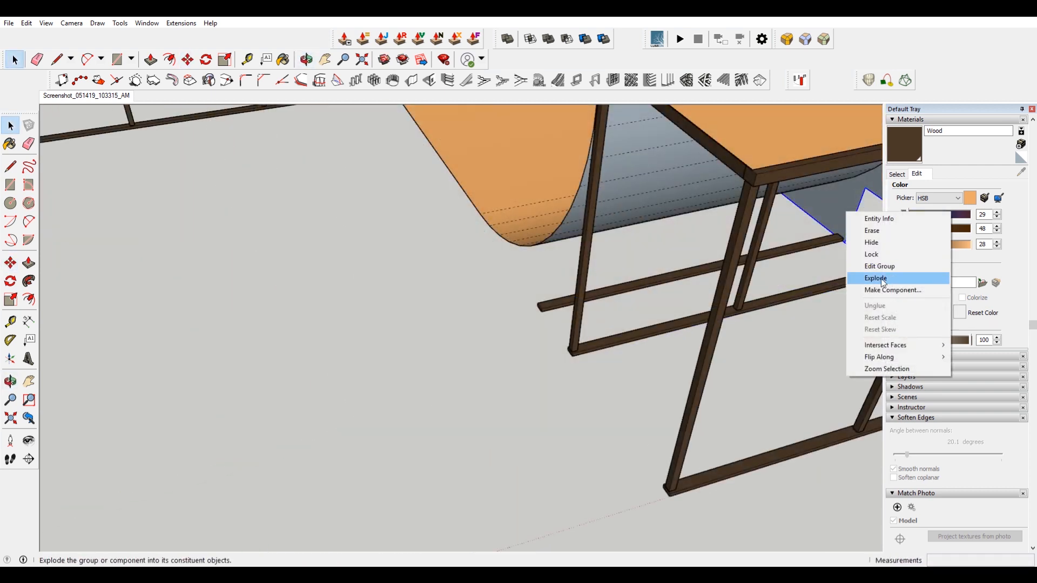
{"action": "left_click", "coordinate": [913, 290]}
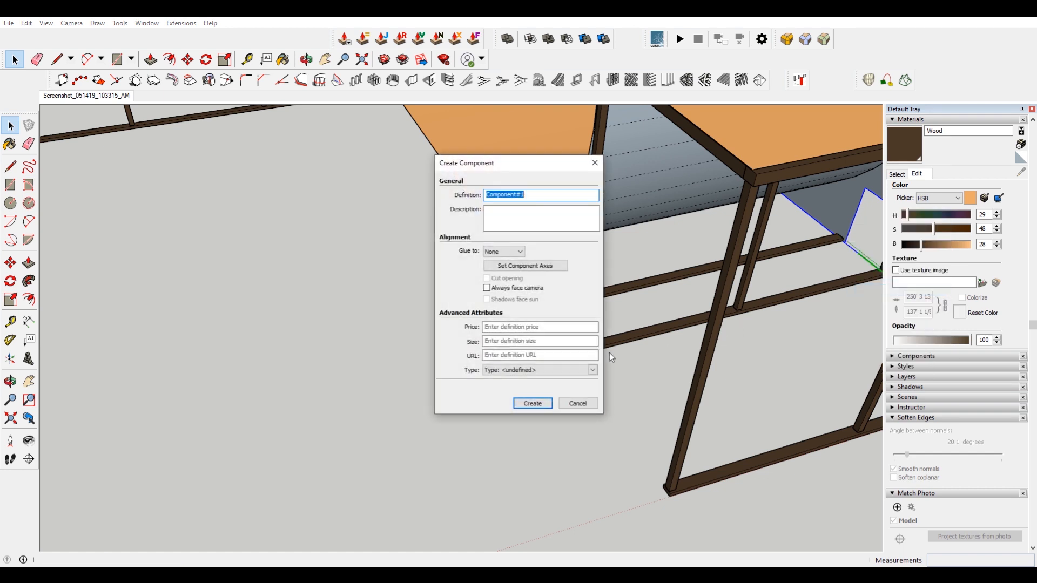
{"action": "left_click", "coordinate": [532, 405]}
Move the side panel component 1 inch along the blue axis and 1 inch along the green axis.
{"action": "middle_click_drag", "start_coordinate": [803, 251], "coordinate": [381, 229]}
{"action": "middle_click_drag", "start_coordinate": [625, 318], "coordinate": [480, 152], "text": "shift"}
{"action": "middle_click_drag", "start_coordinate": [616, 384], "coordinate": [480, 272], "text": "shift"}
{"action": "scroll", "coordinate": [520, 367], "scroll_direction": "up", "scroll_amount": 1}
{"action": "key", "text": "m"}
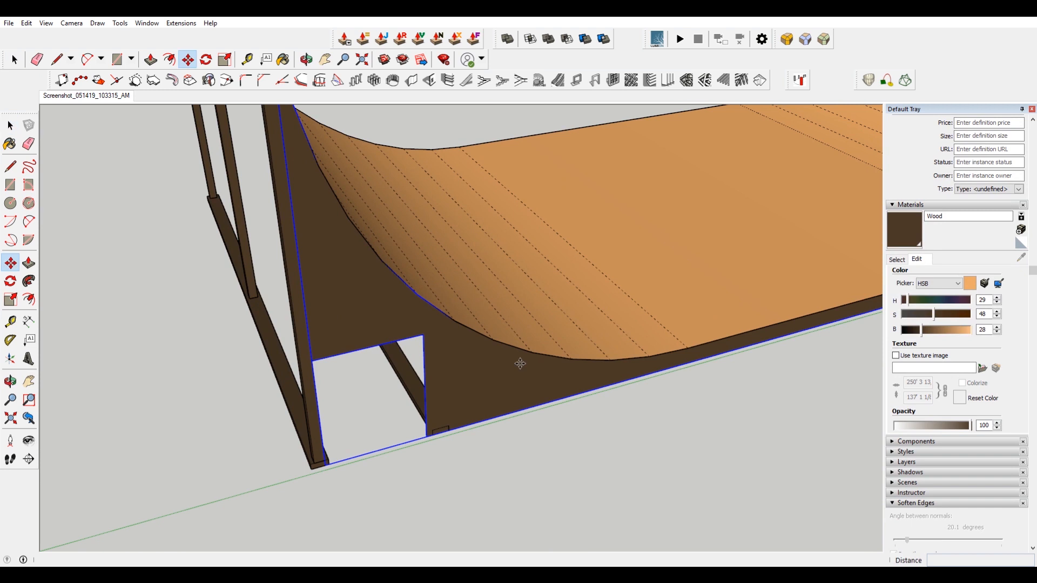
{"action": "left_click", "coordinate": [521, 370]}
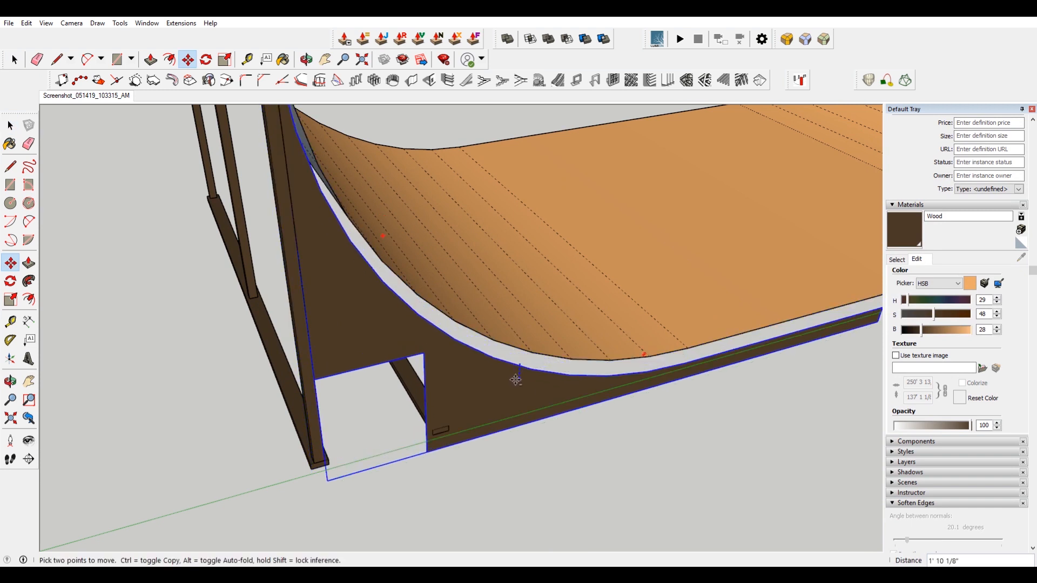
{"action": "type", "text": "1"}
{"action": "key", "text": "Return"}
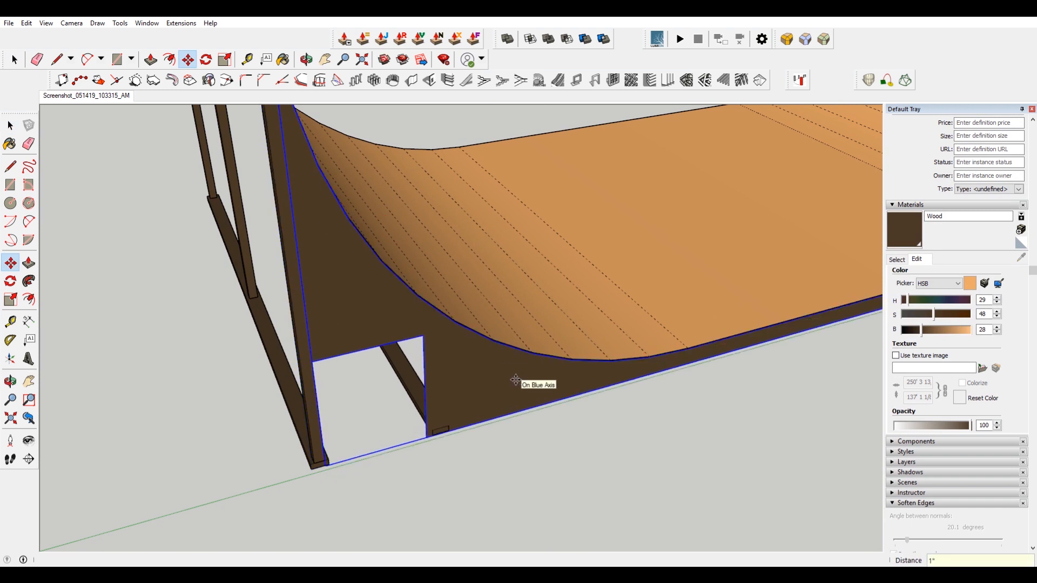
{"action": "left_click", "coordinate": [516, 381]}
{"action": "key", "text": "Return"}
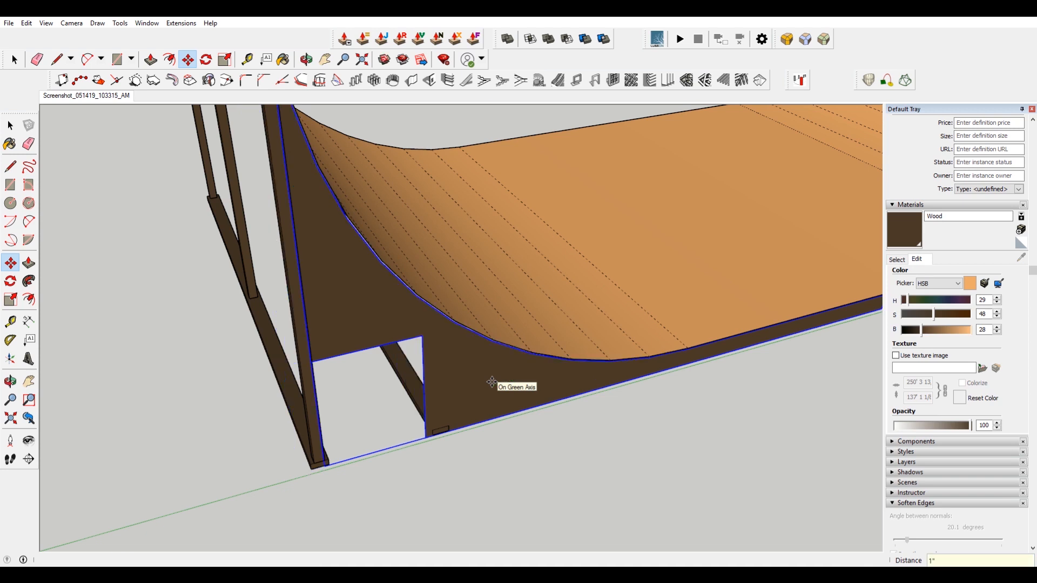
Paint the back face of the side panel with the Wood material.
{"action": "key", "text": "space"}
{"action": "middle_click_drag", "start_coordinate": [493, 393], "coordinate": [653, 264]}
{"action": "left_click", "coordinate": [579, 372]}
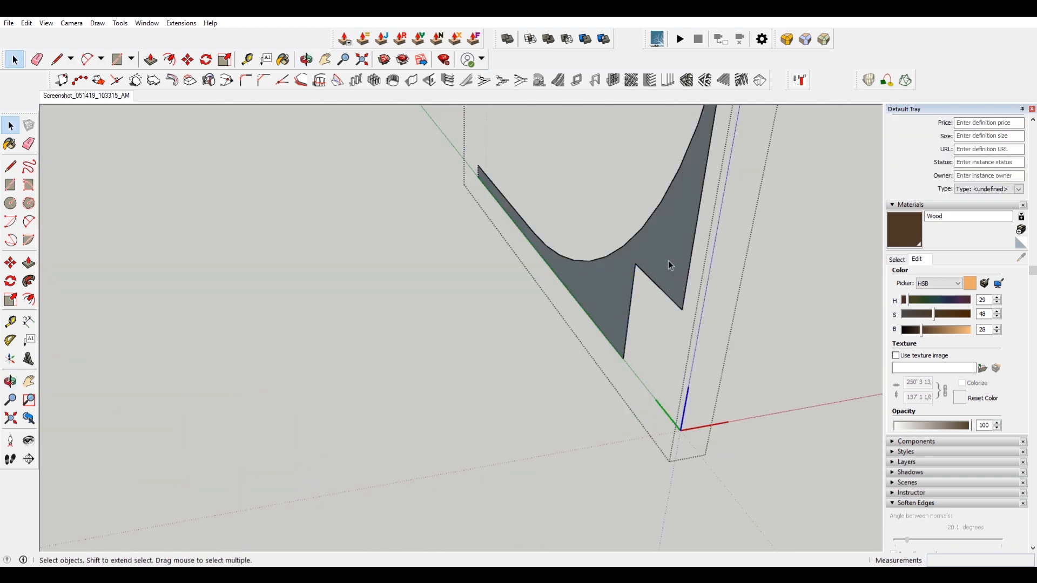
{"action": "key", "text": "b"}
{"action": "left_click", "coordinate": [666, 250]}
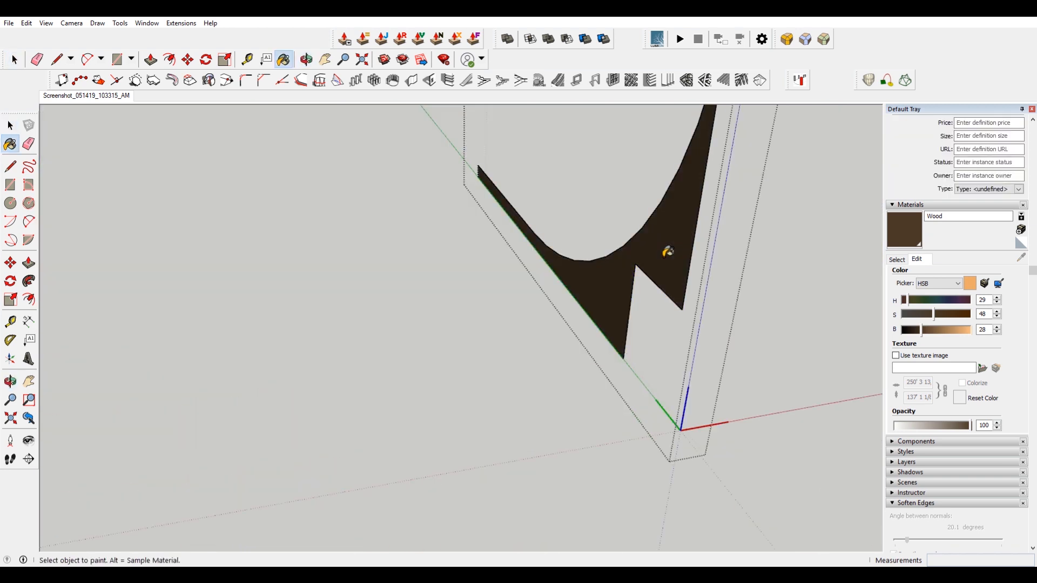
Copy the side panel component to the matching corner of the opposite platform frame.
{"action": "key", "text": "space"}
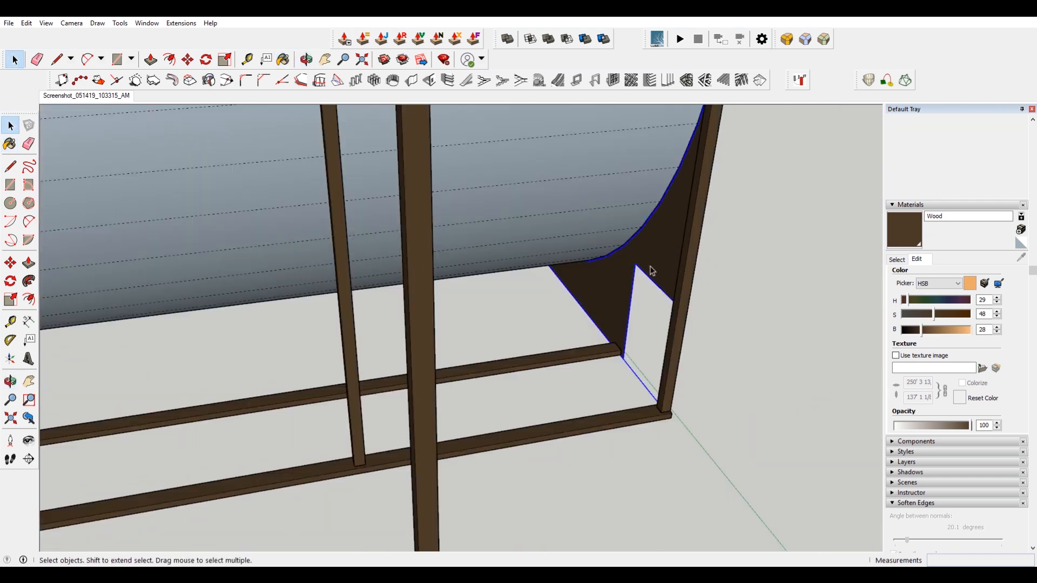
{"action": "left_click", "coordinate": [651, 271]}
{"action": "key", "text": "m"}
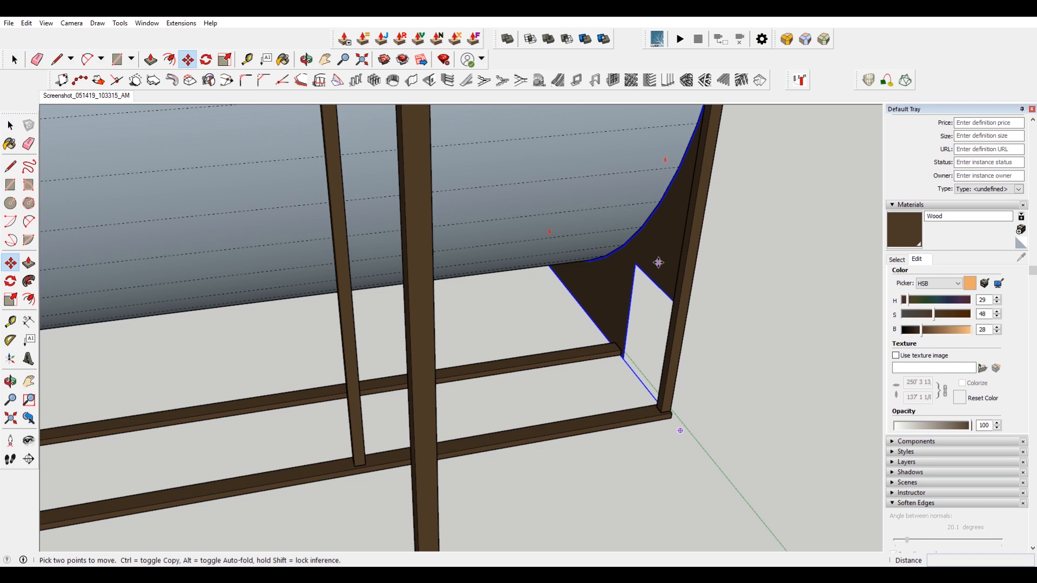
{"action": "key", "text": "ctrl"}
{"action": "left_click", "coordinate": [656, 260]}
{"action": "scroll", "coordinate": [659, 259], "scroll_direction": "down", "scroll_amount": 5}
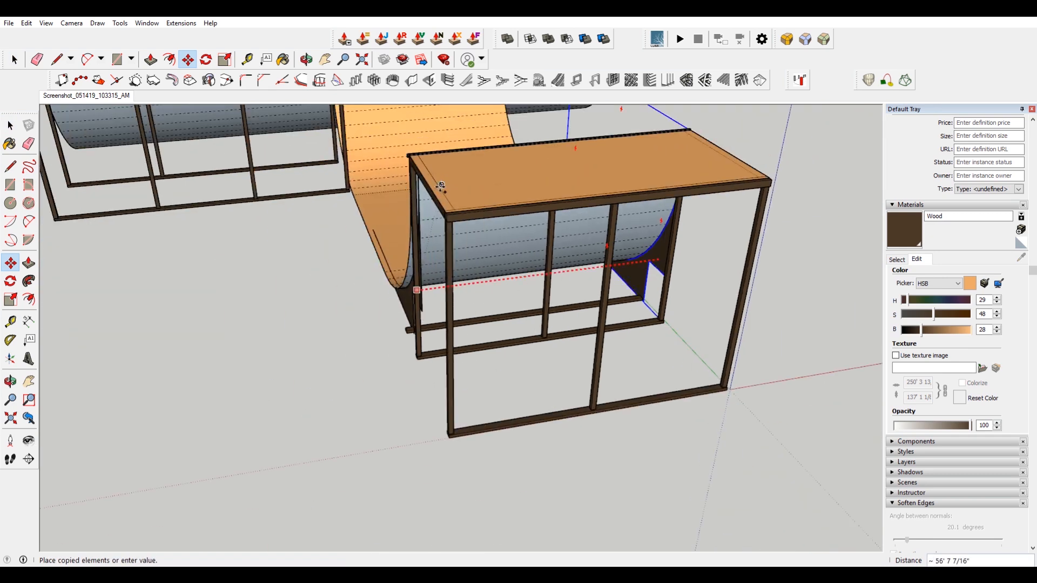
{"action": "scroll", "coordinate": [440, 205], "scroll_direction": "up", "scroll_amount": 4}
{"action": "left_click", "coordinate": [475, 257]}
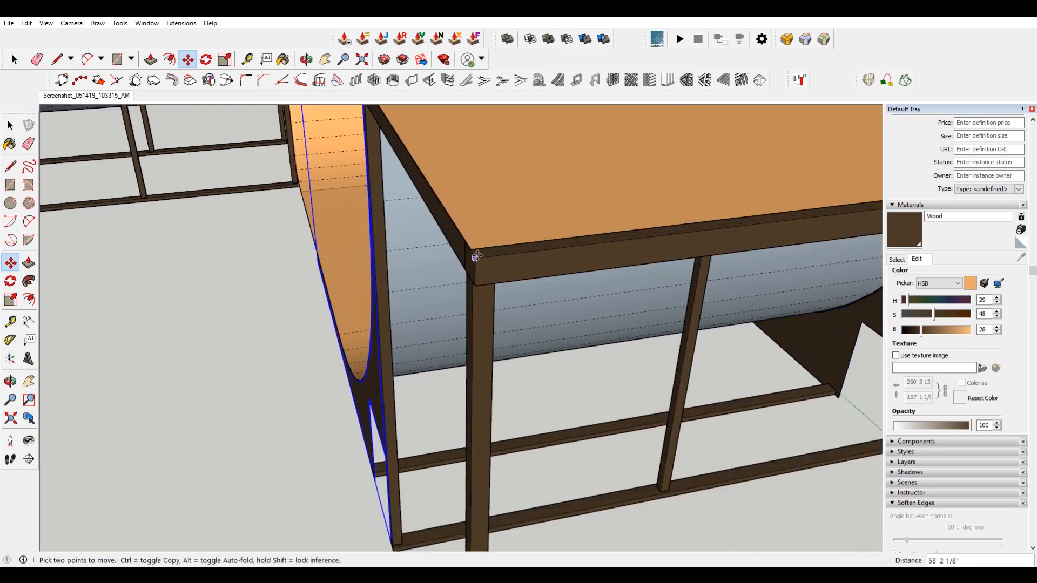
Place another copy of the side panel at the next quarter pipe's frame corner.
{"action": "scroll", "coordinate": [476, 258], "scroll_direction": "down", "scroll_amount": 2}
{"action": "scroll", "coordinate": [448, 446], "scroll_direction": "up", "scroll_amount": 3}
{"action": "middle_click_drag", "start_coordinate": [449, 447], "coordinate": [555, 446]}
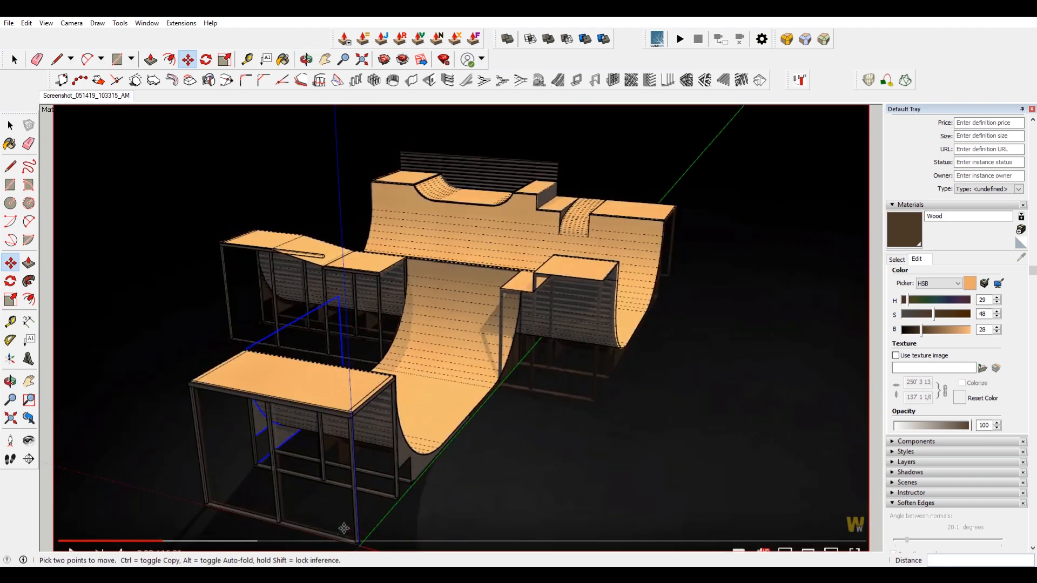
{"action": "scroll", "coordinate": [313, 513], "scroll_direction": "up", "scroll_amount": 7}
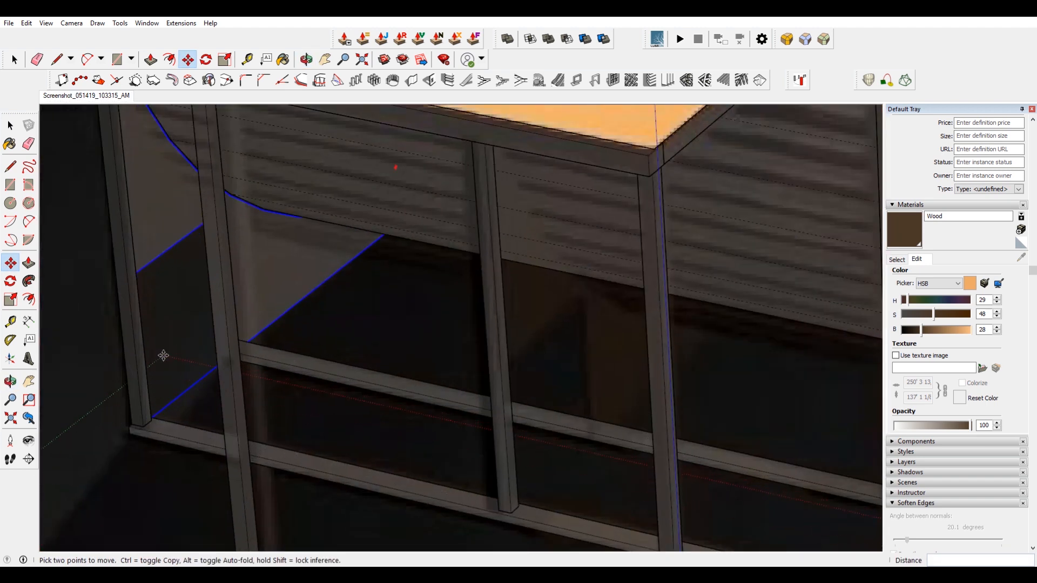
{"action": "key", "text": "ctrl"}
{"action": "left_click", "coordinate": [162, 222]}
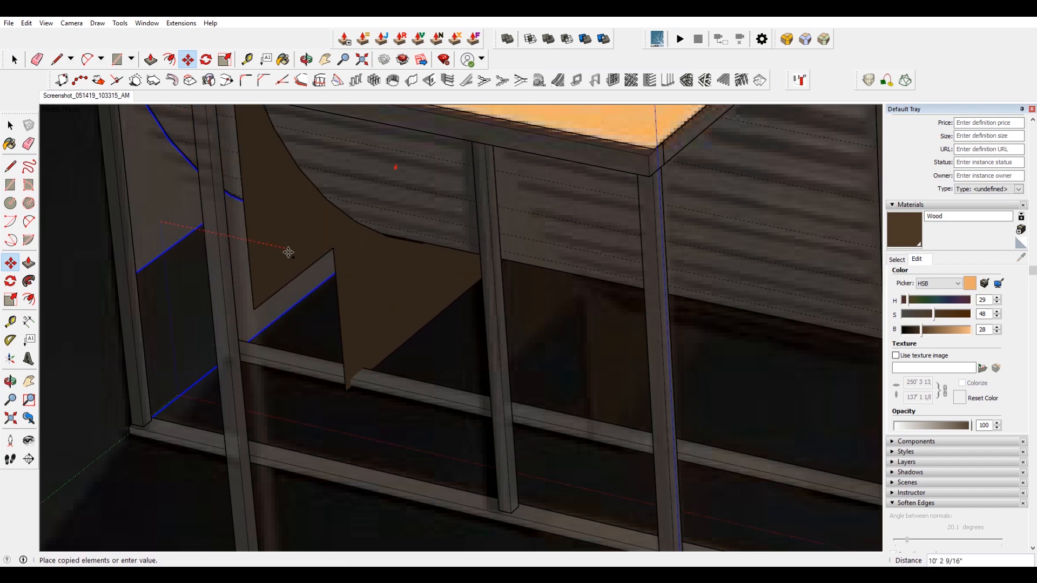
{"action": "scroll", "coordinate": [324, 255], "scroll_direction": "down", "scroll_amount": 2}
{"action": "scroll", "coordinate": [451, 470], "scroll_direction": "up", "scroll_amount": 3}
{"action": "left_click", "coordinate": [475, 416]}
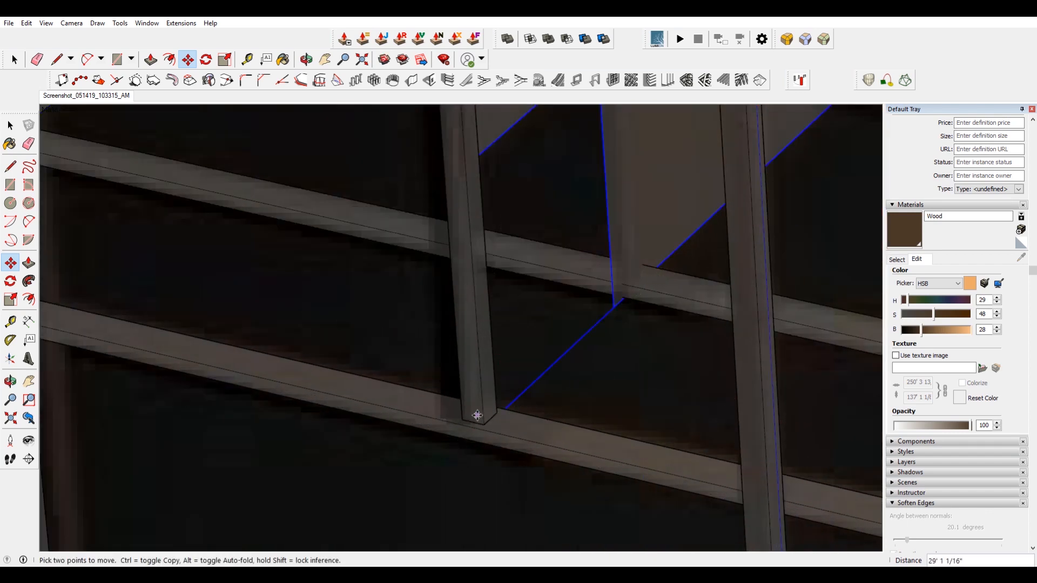
Select a side panel and copy it to the matching frame corner under the near platform.
{"action": "scroll", "coordinate": [457, 392], "scroll_direction": "down", "scroll_amount": 3}
{"action": "scroll", "coordinate": [457, 392], "scroll_direction": "down", "scroll_amount": 1}
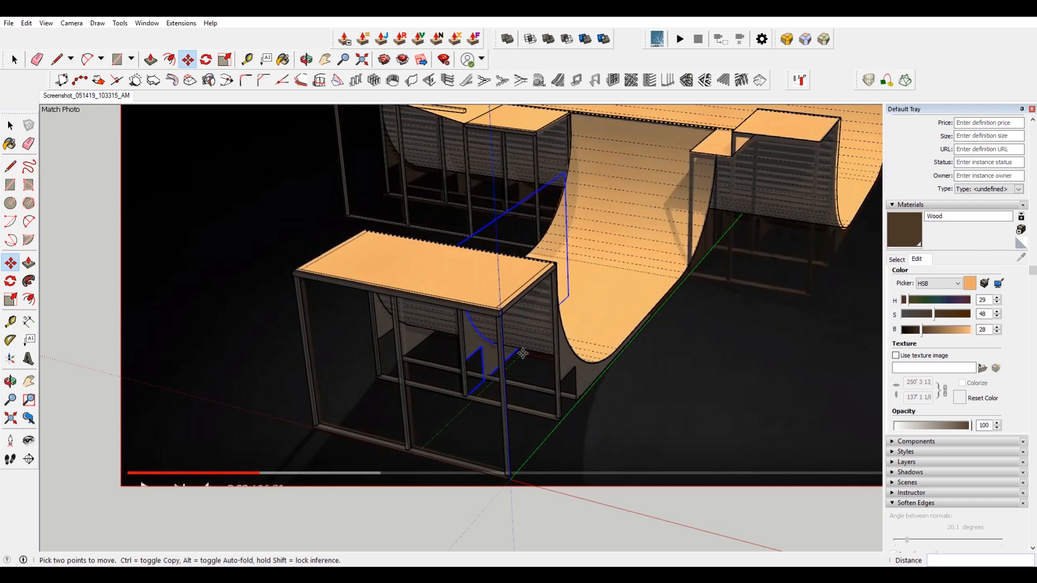
{"action": "key", "text": "space"}
{"action": "left_click", "coordinate": [549, 332]}
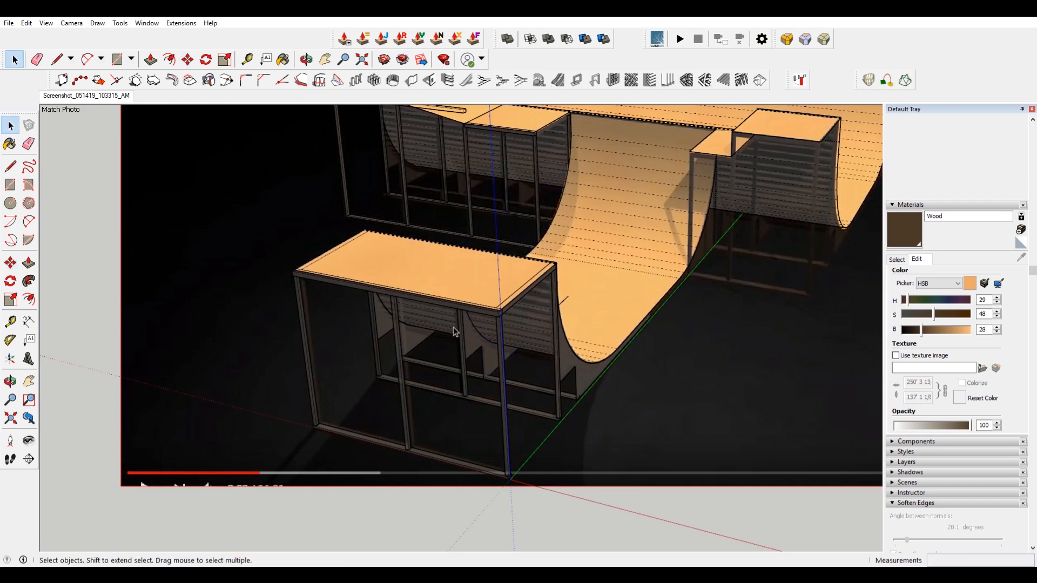
{"action": "scroll", "coordinate": [453, 332], "scroll_direction": "up", "scroll_amount": 4}
{"action": "left_click", "coordinate": [362, 327]}
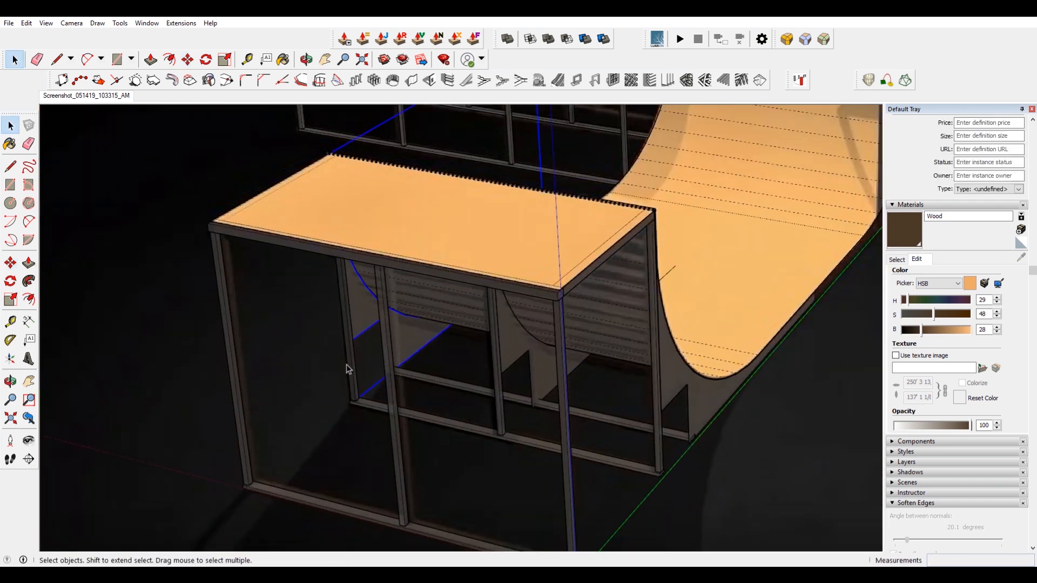
{"action": "key", "text": "m"}
{"action": "scroll", "coordinate": [351, 378], "scroll_direction": "up", "scroll_amount": 6}
{"action": "left_click", "coordinate": [347, 414]}
{"action": "key", "text": "ctrl"}
{"action": "scroll", "coordinate": [346, 410], "scroll_direction": "down", "scroll_amount": 8}
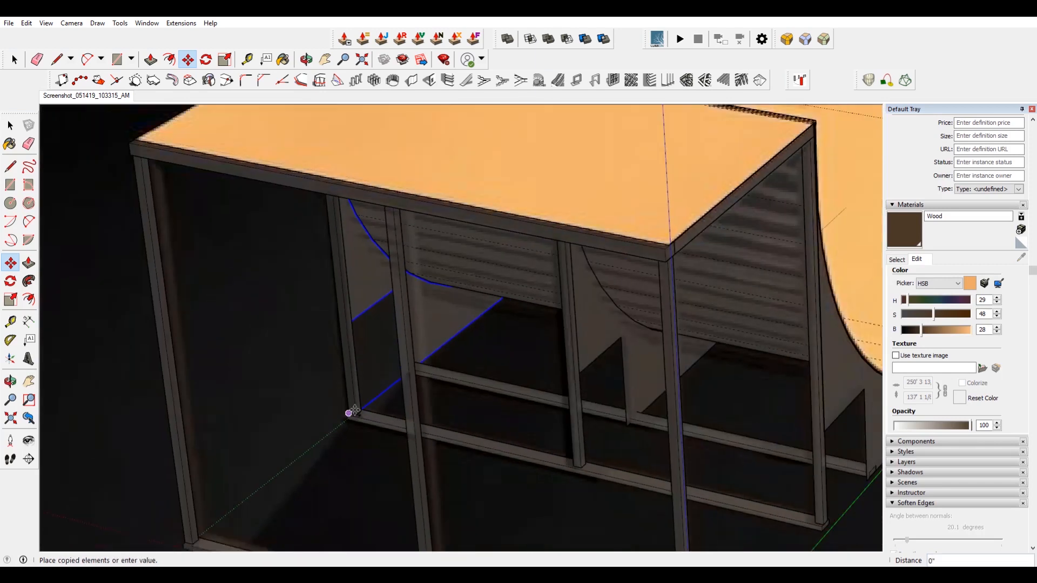
{"action": "scroll", "coordinate": [331, 241], "scroll_direction": "up", "scroll_amount": 7}
{"action": "scroll", "coordinate": [493, 261], "scroll_direction": "up", "scroll_amount": 5}
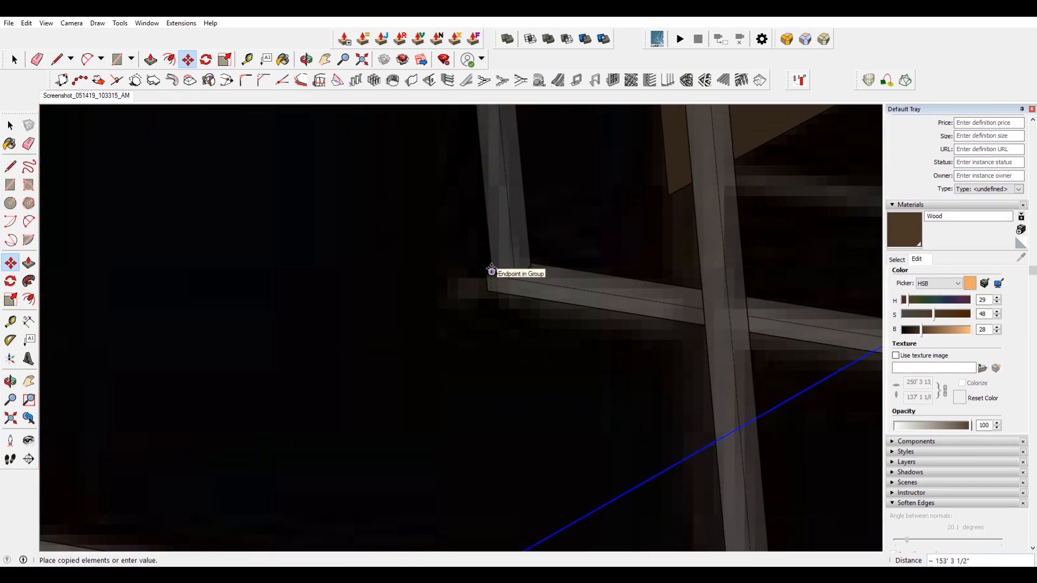
{"action": "left_click", "coordinate": [492, 270]}
Copy the selected side panel along the support frame to the next frame corner.
{"action": "scroll", "coordinate": [489, 275], "scroll_direction": "down", "scroll_amount": 6}
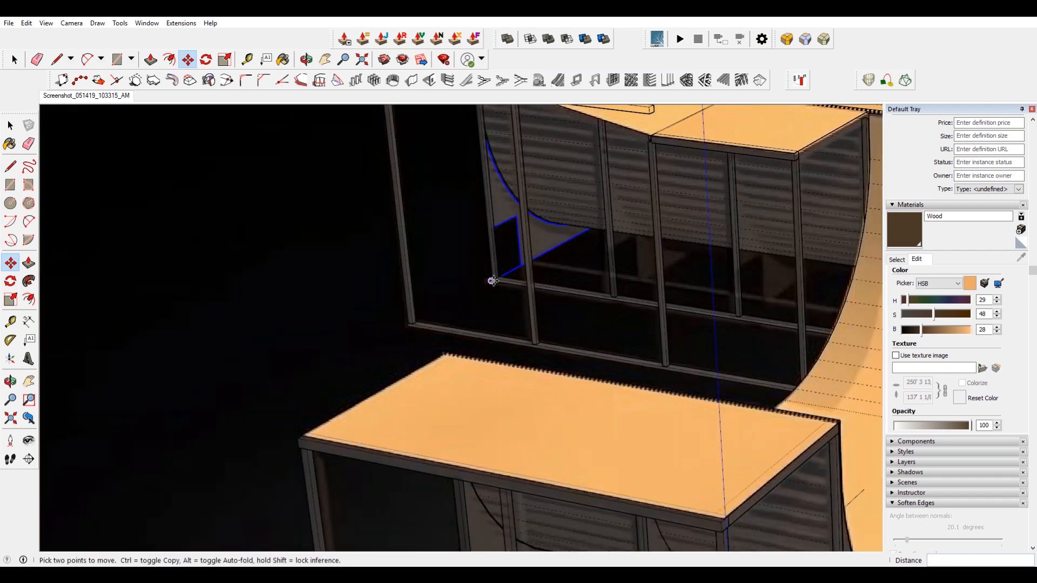
{"action": "scroll", "coordinate": [458, 301], "scroll_direction": "up", "scroll_amount": 5}
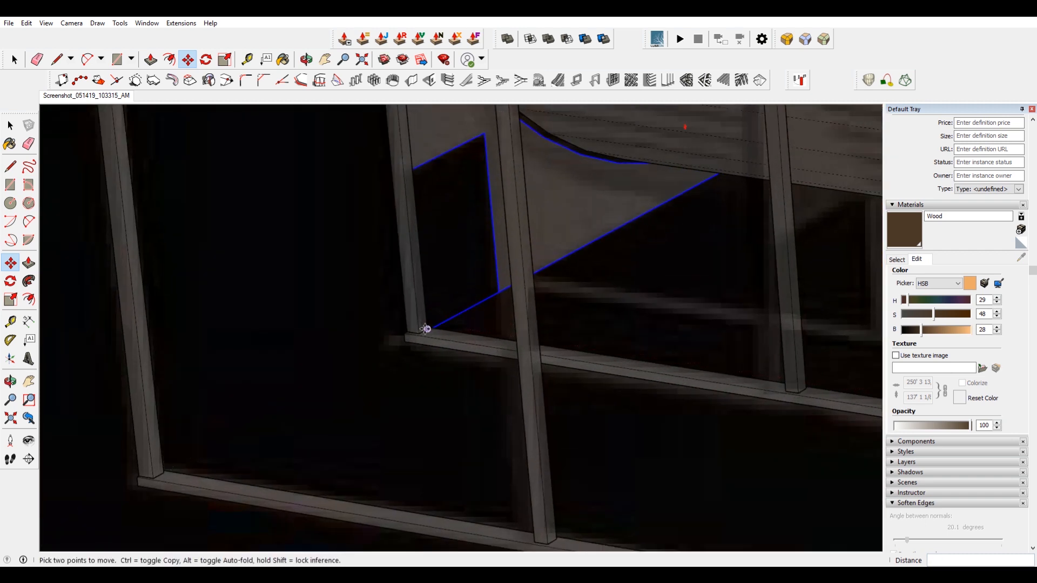
{"action": "left_click", "coordinate": [426, 329]}
{"action": "key", "text": "ctrl"}
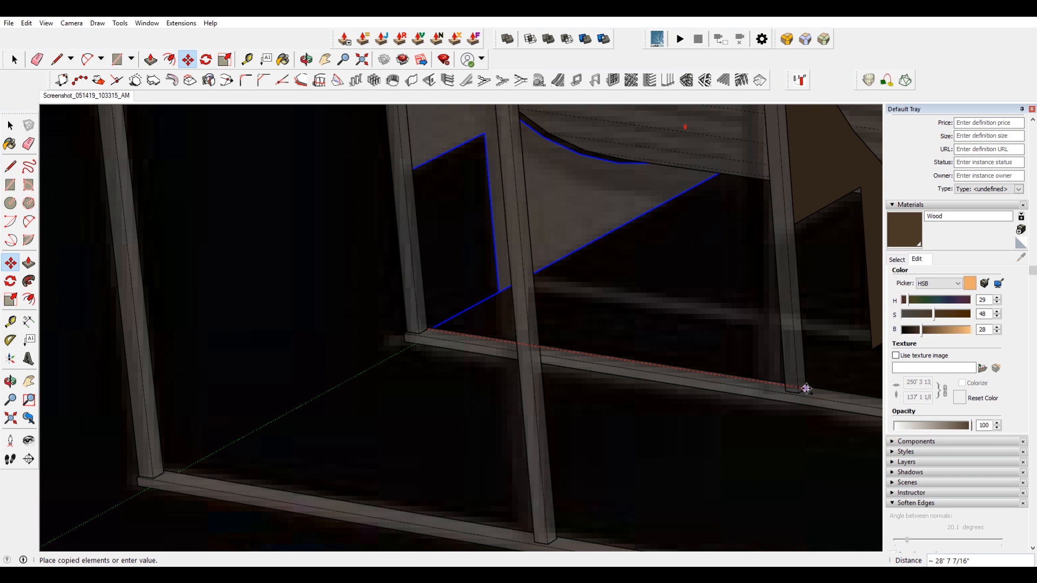
{"action": "left_click", "coordinate": [806, 388]}
Place another copy of the side panel at the following frame corner further along the platform.
{"action": "middle_click_drag", "start_coordinate": [805, 388], "coordinate": [320, 308]}
{"action": "left_click", "coordinate": [468, 355]}
{"action": "key", "text": "ctrl"}
{"action": "left_click", "coordinate": [604, 387]}
{"action": "middle_click_drag", "start_coordinate": [604, 387], "coordinate": [322, 361]}
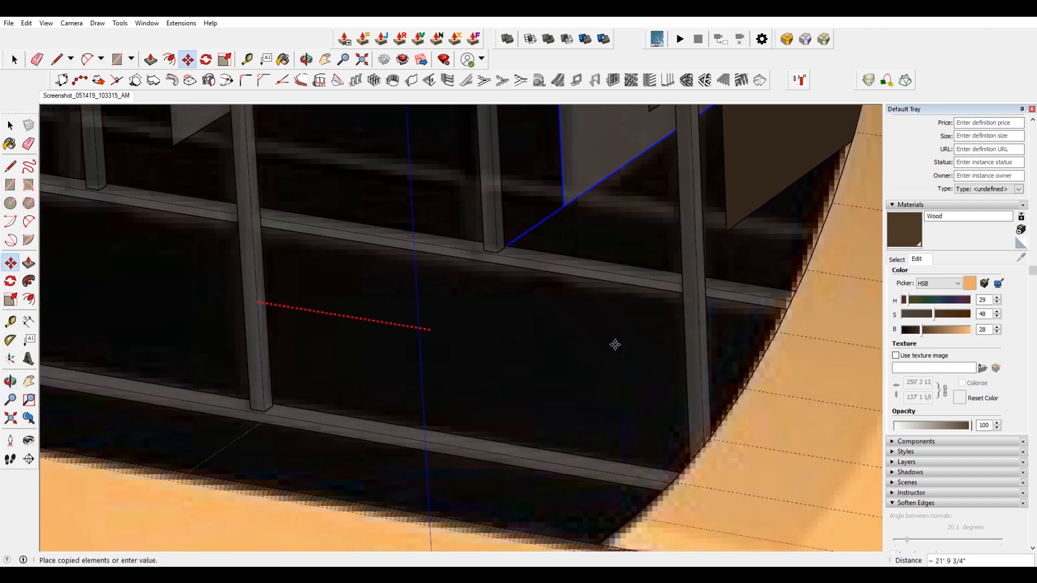
{"action": "left_click", "coordinate": [707, 376]}
Select a side panel and copy it across to the frame under the opposite platform beside the ramp.
{"action": "scroll", "coordinate": [626, 270], "scroll_direction": "down", "scroll_amount": 10}
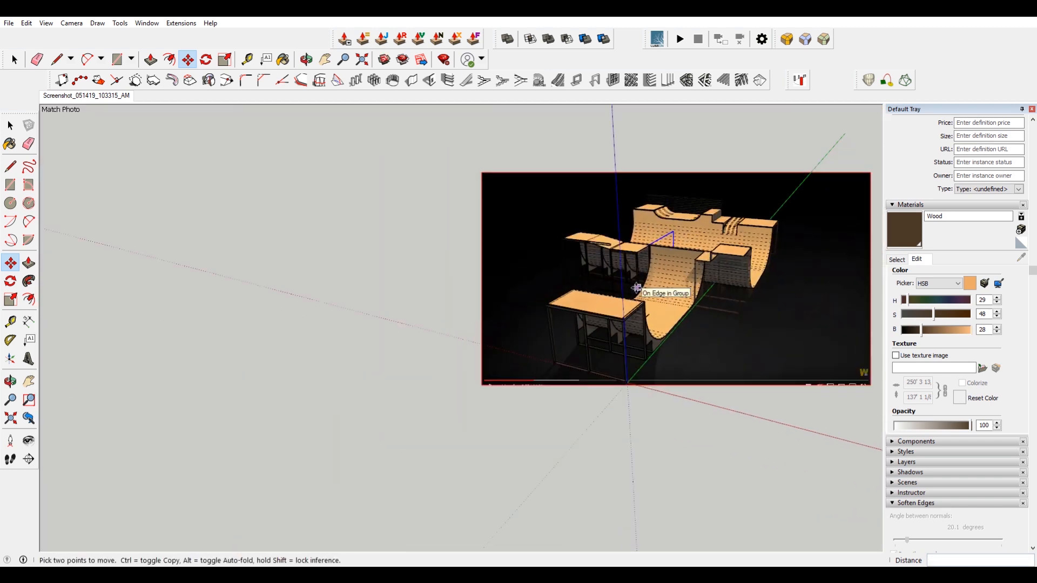
{"action": "key", "text": "space"}
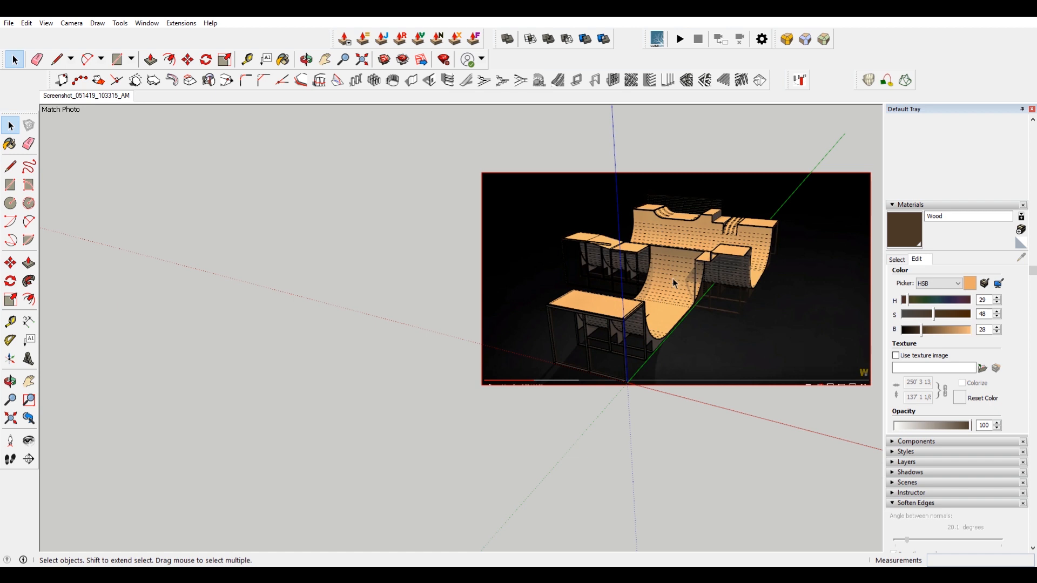
{"action": "scroll", "coordinate": [730, 284], "scroll_direction": "up", "scroll_amount": 3}
{"action": "scroll", "coordinate": [729, 284], "scroll_direction": "up", "scroll_amount": 5}
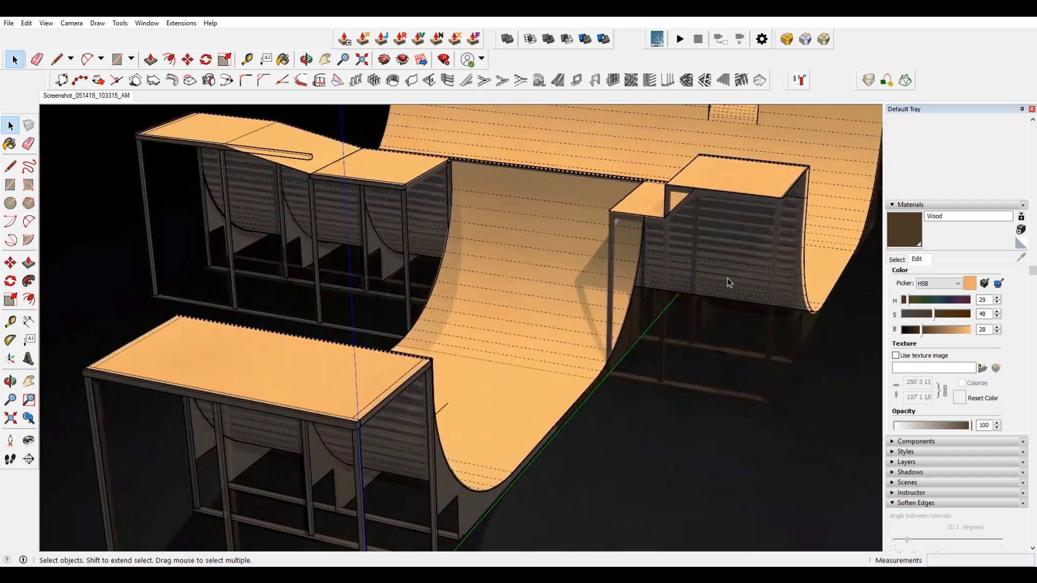
{"action": "scroll", "coordinate": [391, 253], "scroll_direction": "up", "scroll_amount": 3}
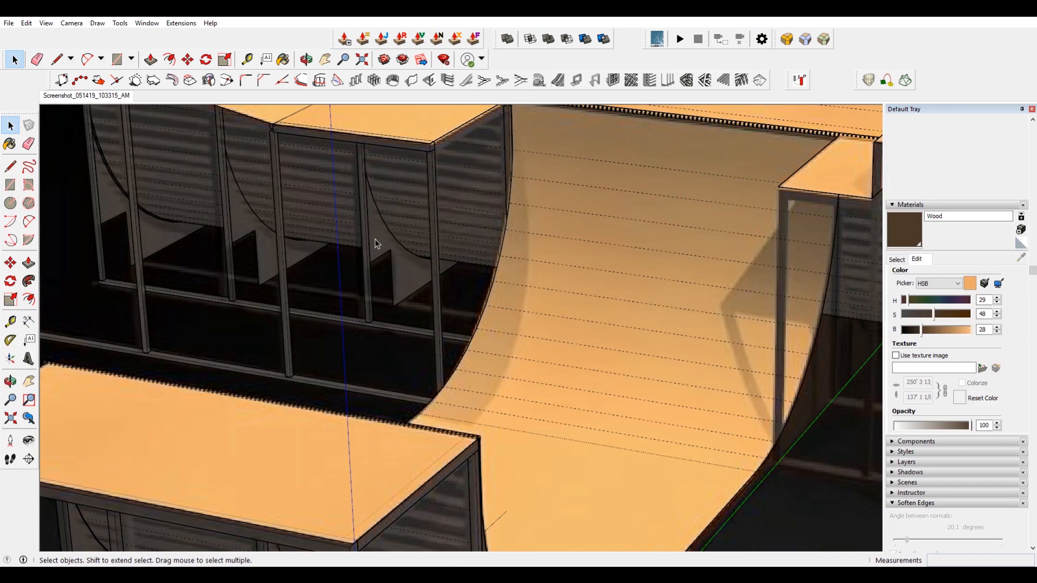
{"action": "left_click", "coordinate": [119, 210]}
{"action": "key", "text": "m"}
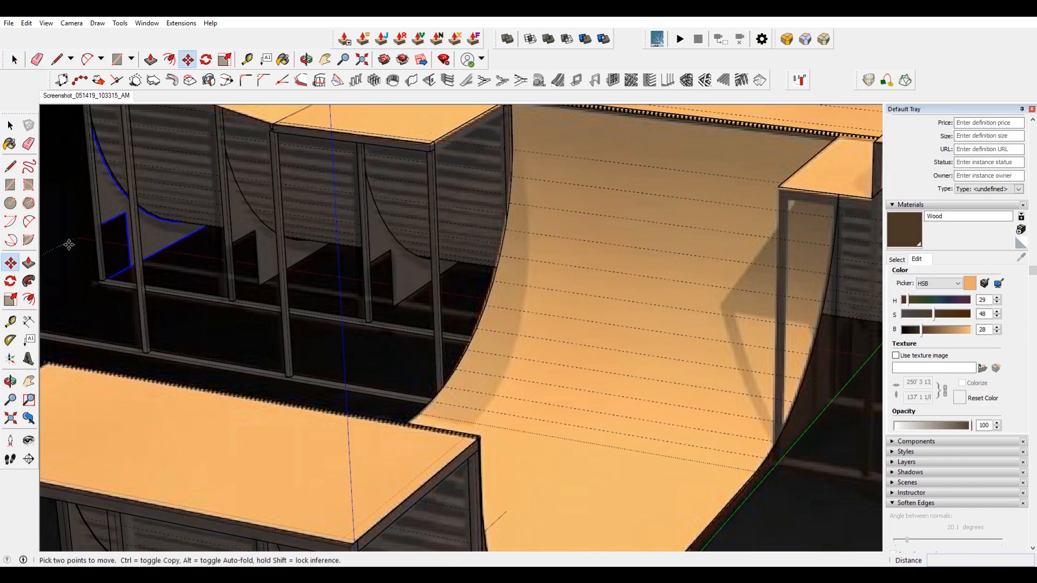
{"action": "scroll", "coordinate": [116, 259], "scroll_direction": "up", "scroll_amount": 6}
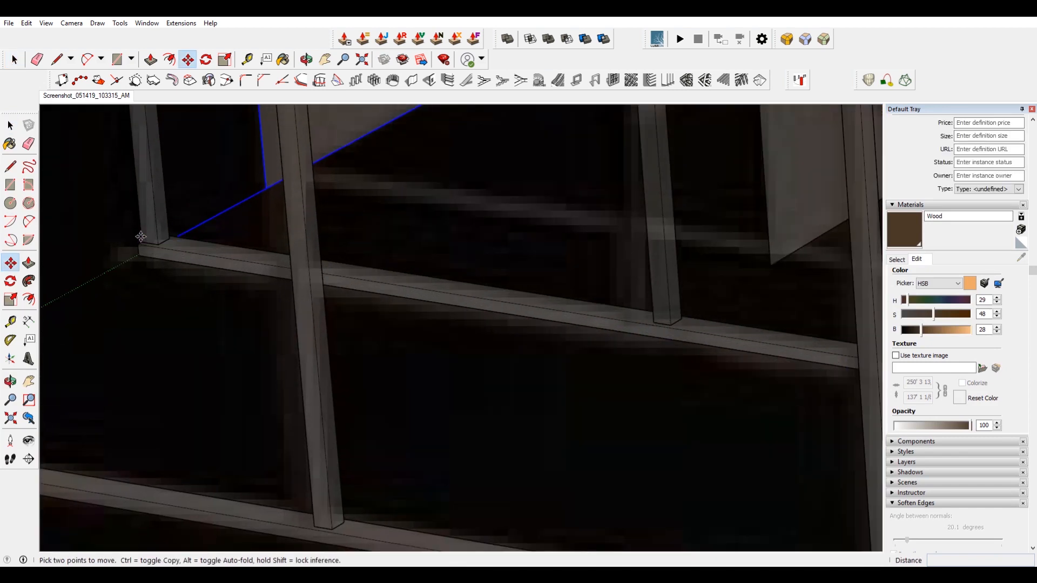
{"action": "left_click", "coordinate": [140, 237]}
{"action": "key", "text": "ctrl"}
{"action": "scroll", "coordinate": [140, 236], "scroll_direction": "down", "scroll_amount": 8}
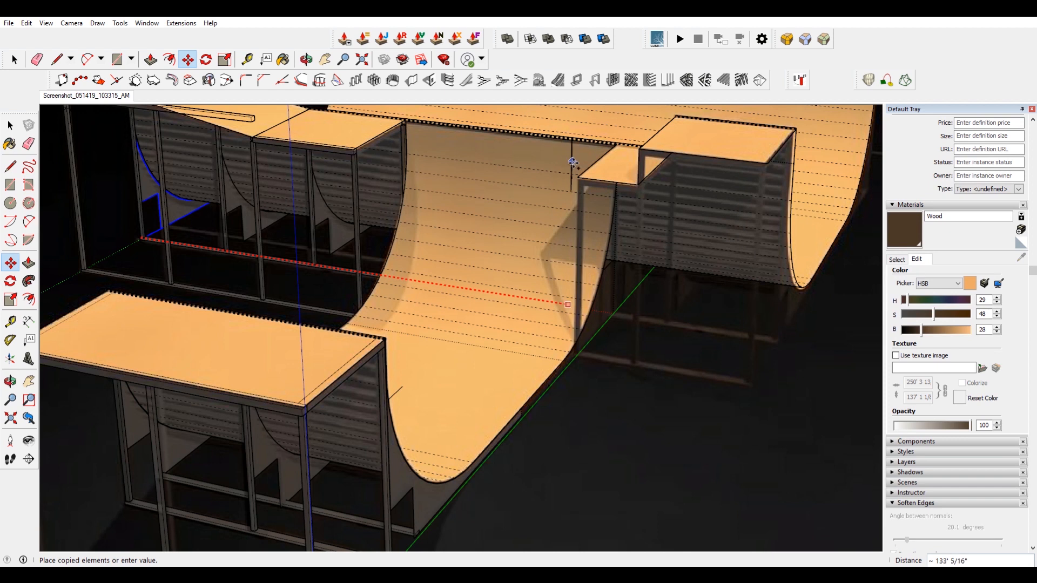
{"action": "left_click", "coordinate": [638, 223]}
{"action": "scroll", "coordinate": [624, 162], "scroll_direction": "up", "scroll_amount": 3}
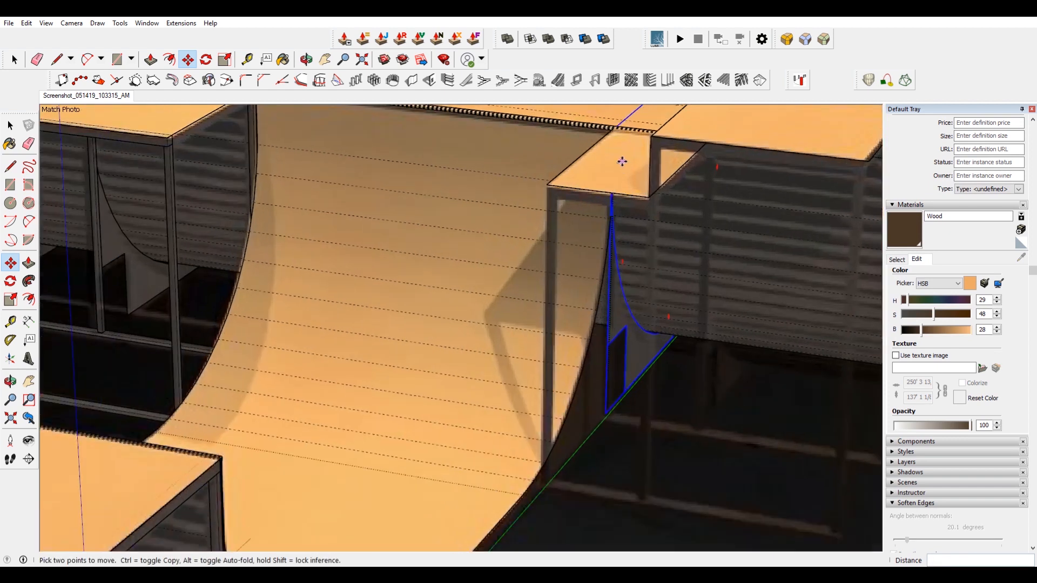
Move the new side panel copy along to the far corner of that platform's frame.
{"action": "left_click", "coordinate": [583, 153]}
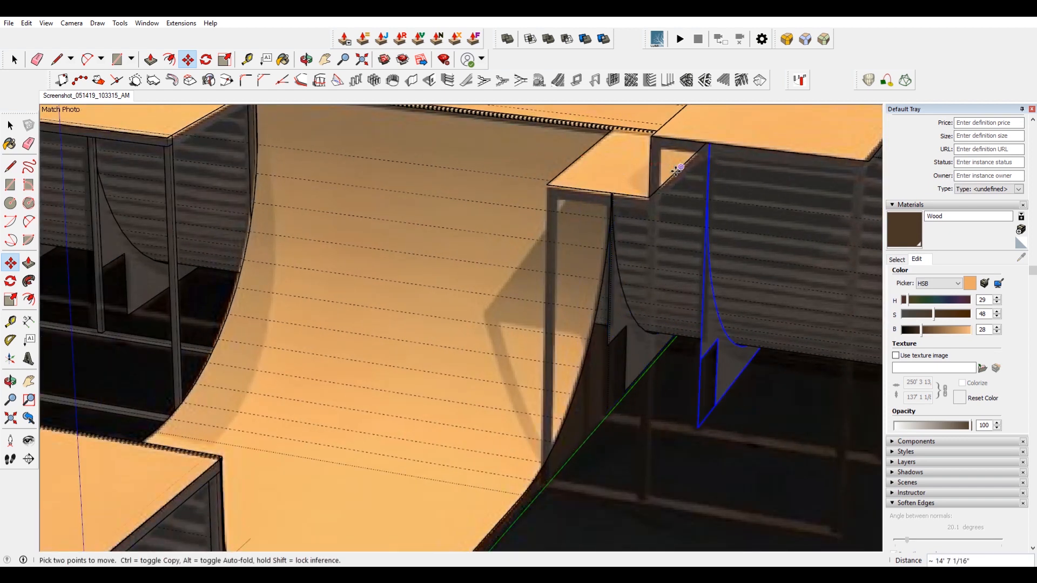
{"action": "scroll", "coordinate": [694, 174], "scroll_direction": "down", "scroll_amount": 2}
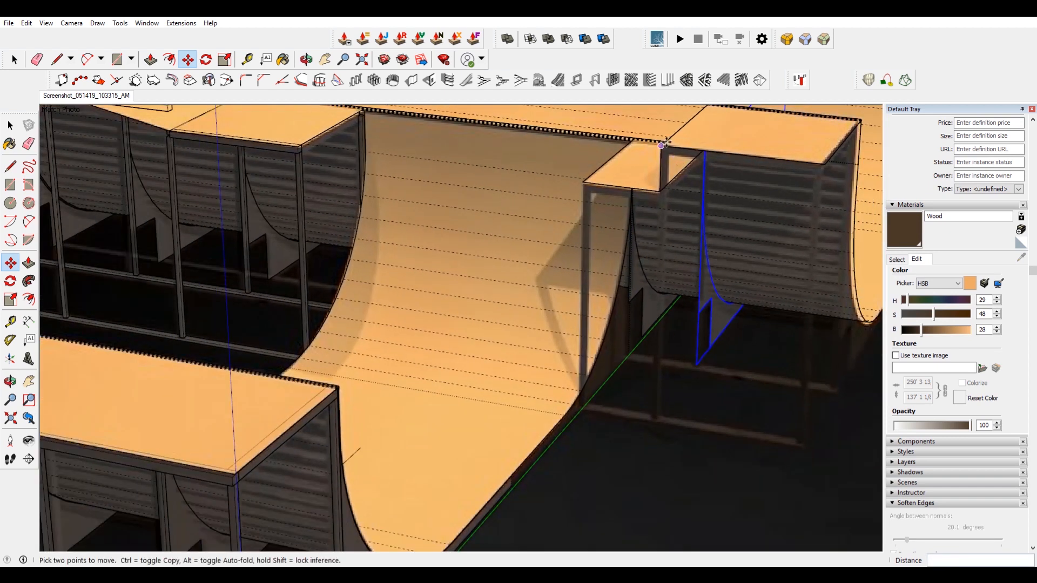
{"action": "left_click", "coordinate": [829, 163]}
{"action": "scroll", "coordinate": [704, 188], "scroll_direction": "down", "scroll_amount": 3}
{"action": "middle_click_drag", "start_coordinate": [842, 225], "coordinate": [602, 285], "text": "shift"}
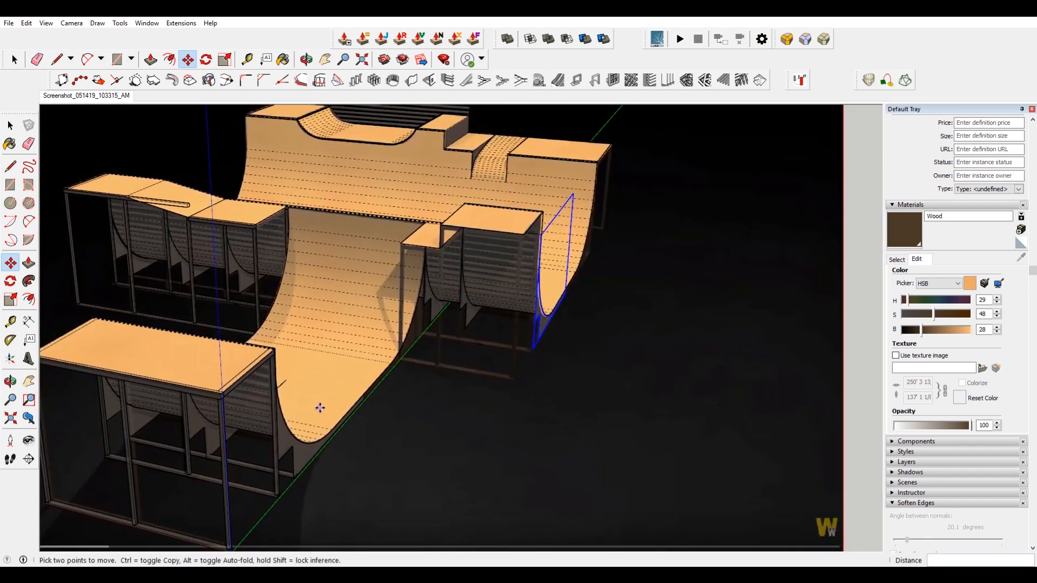
{"action": "scroll", "coordinate": [319, 408], "scroll_direction": "up", "scroll_amount": 5}
{"action": "scroll", "coordinate": [505, 270], "scroll_direction": "down", "scroll_amount": 2}
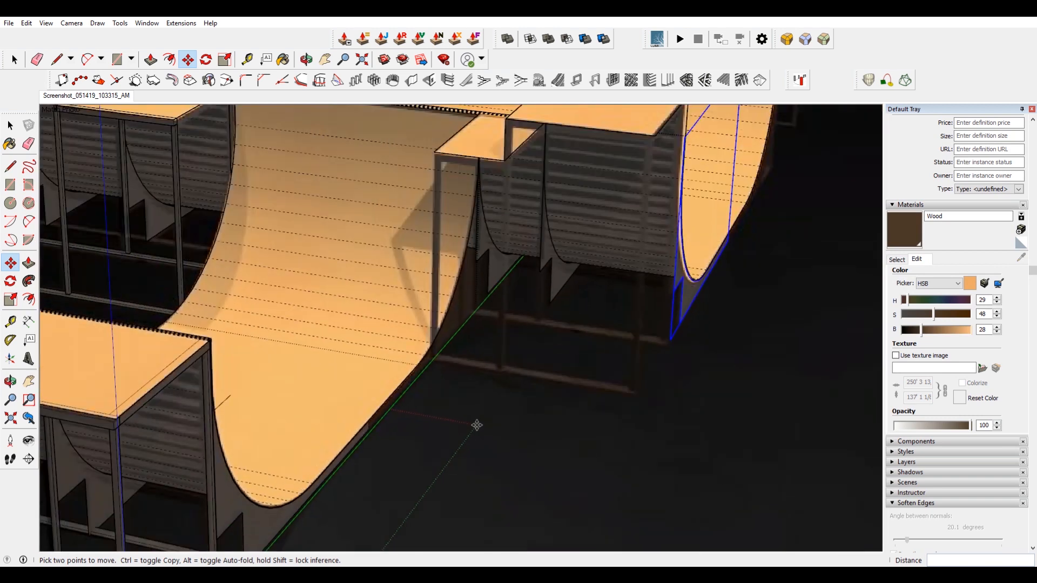
{"action": "key", "text": "space"}
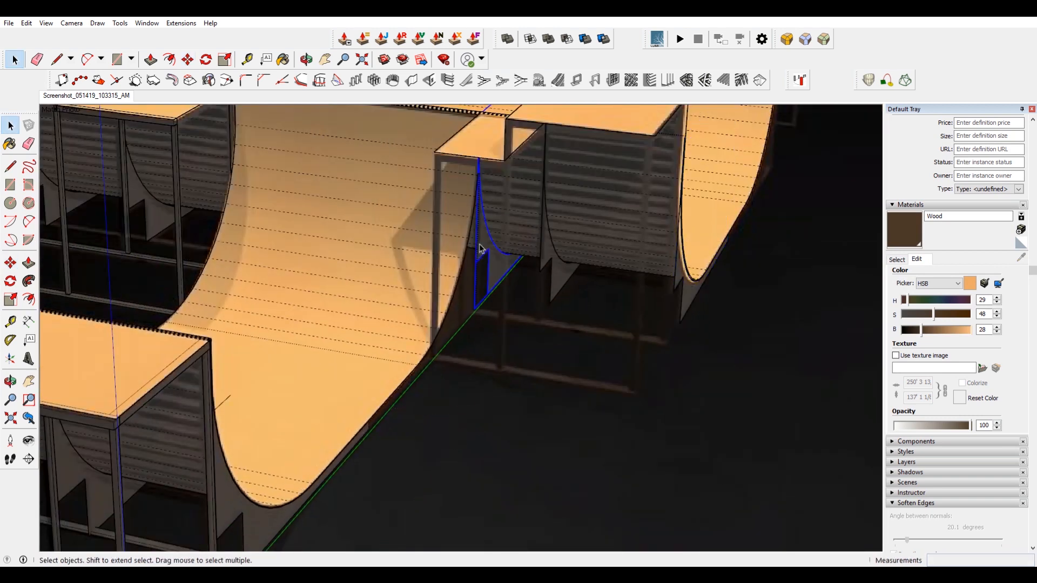
Copy that side panel to the adjacent frame post and flip the copy along its component axis.
{"action": "scroll", "coordinate": [481, 249], "scroll_direction": "up", "scroll_amount": 2}
{"action": "key", "text": "m"}
{"action": "left_click", "coordinate": [475, 230]}
{"action": "key", "text": "ctrl"}
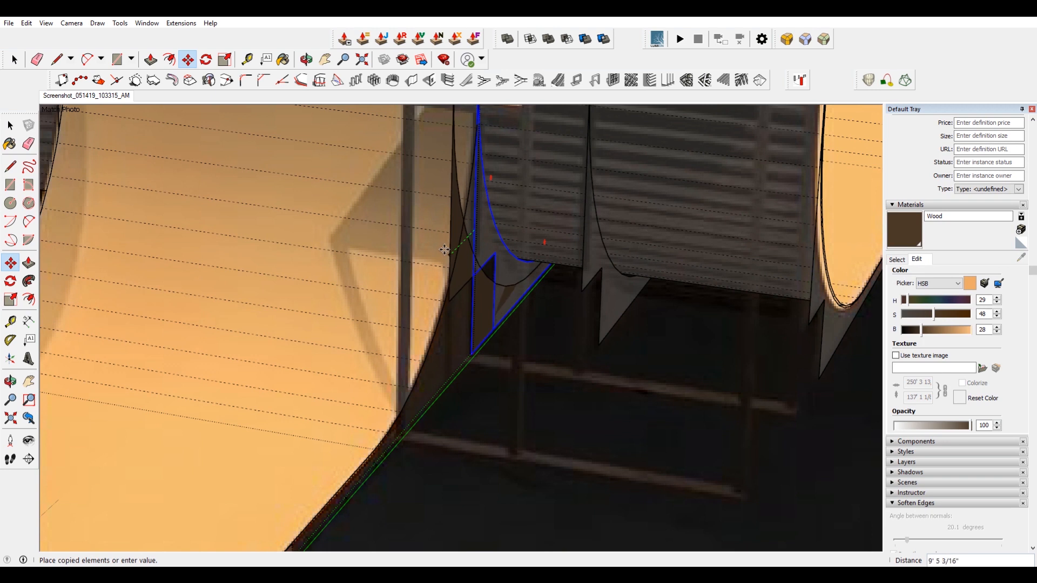
{"action": "left_click", "coordinate": [449, 252]}
{"action": "key", "text": "space"}
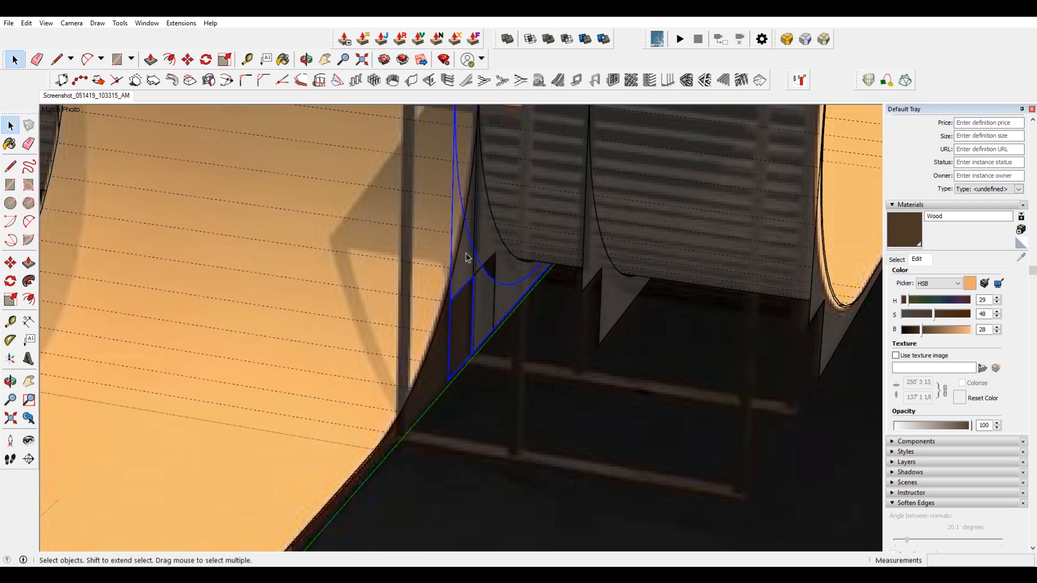
{"action": "right_click", "coordinate": [471, 257]}
{"action": "mouse_move", "coordinate": [548, 474]}
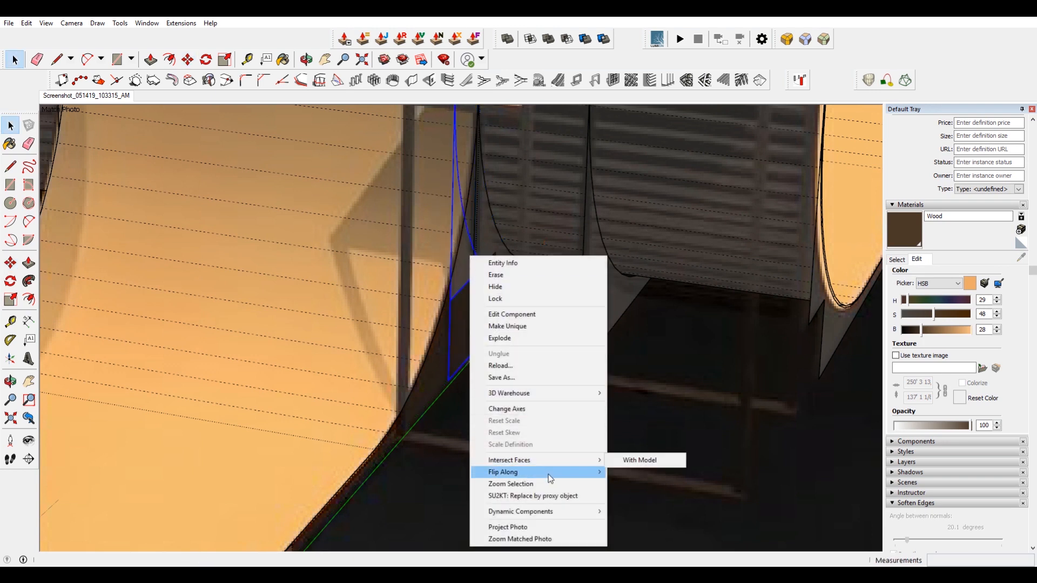
{"action": "left_click", "coordinate": [679, 486]}
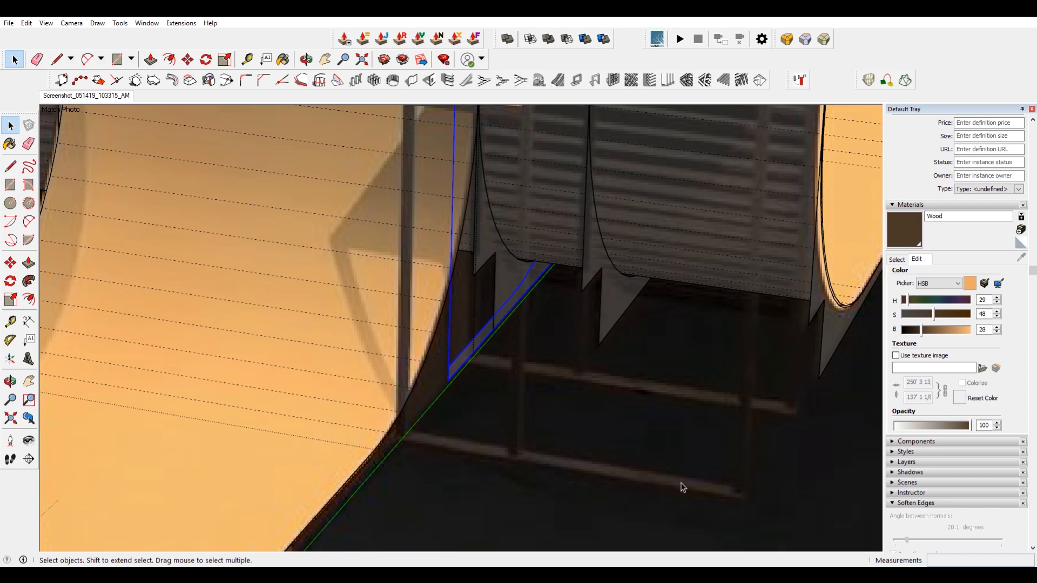
Move the flipped side panel down to the frame corner at the base of the ramp.
{"action": "key", "text": "m"}
{"action": "left_click", "coordinate": [449, 367]}
{"action": "scroll", "coordinate": [449, 366], "scroll_direction": "down", "scroll_amount": 4}
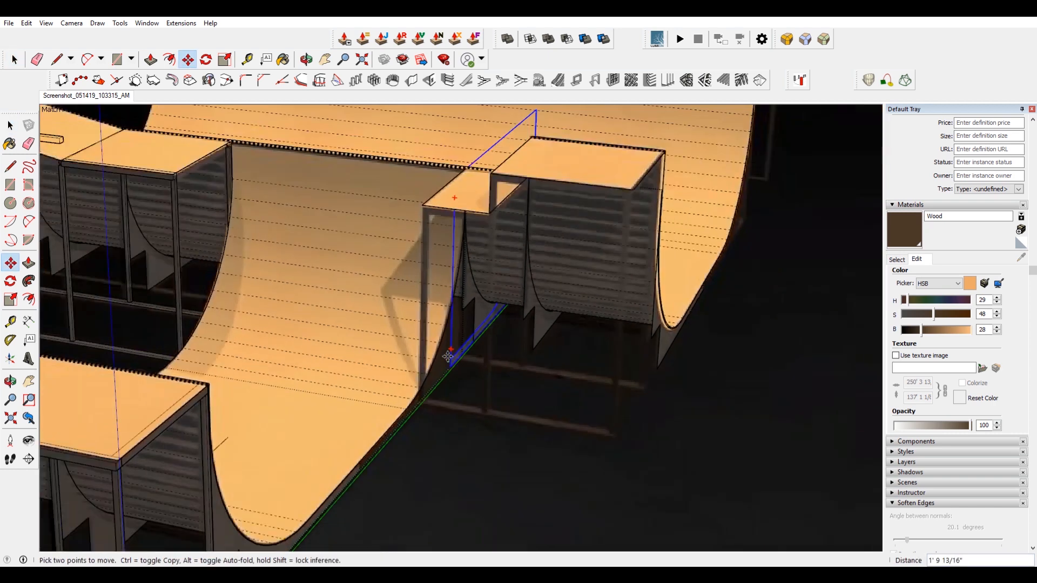
{"action": "scroll", "coordinate": [352, 472], "scroll_direction": "up", "scroll_amount": 7}
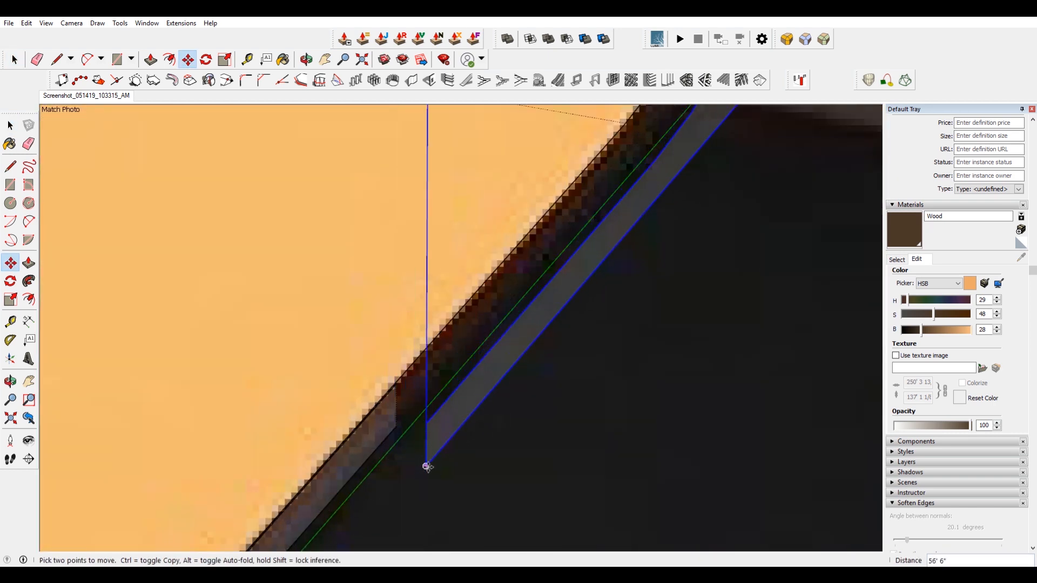
{"action": "left_click", "coordinate": [397, 426]}
{"action": "scroll", "coordinate": [400, 425], "scroll_direction": "down", "scroll_amount": 5}
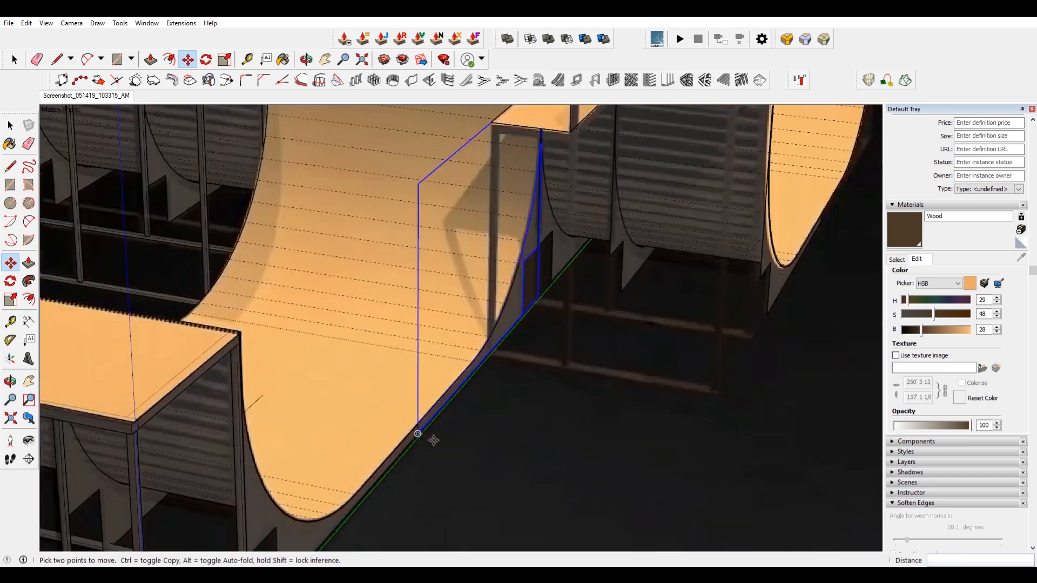
{"action": "scroll", "coordinate": [541, 190], "scroll_direction": "up", "scroll_amount": 6}
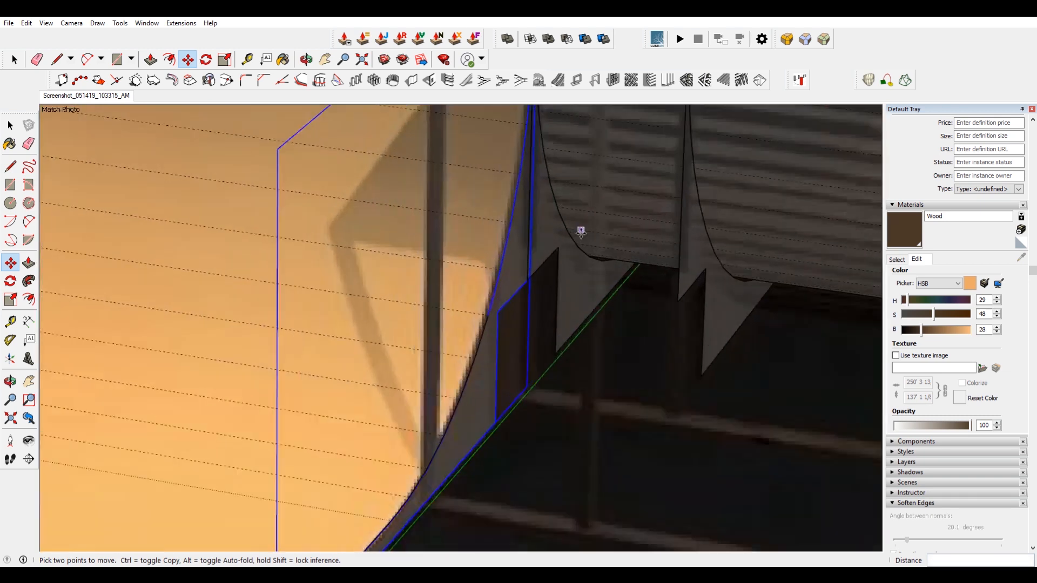
{"action": "key", "text": "space"}
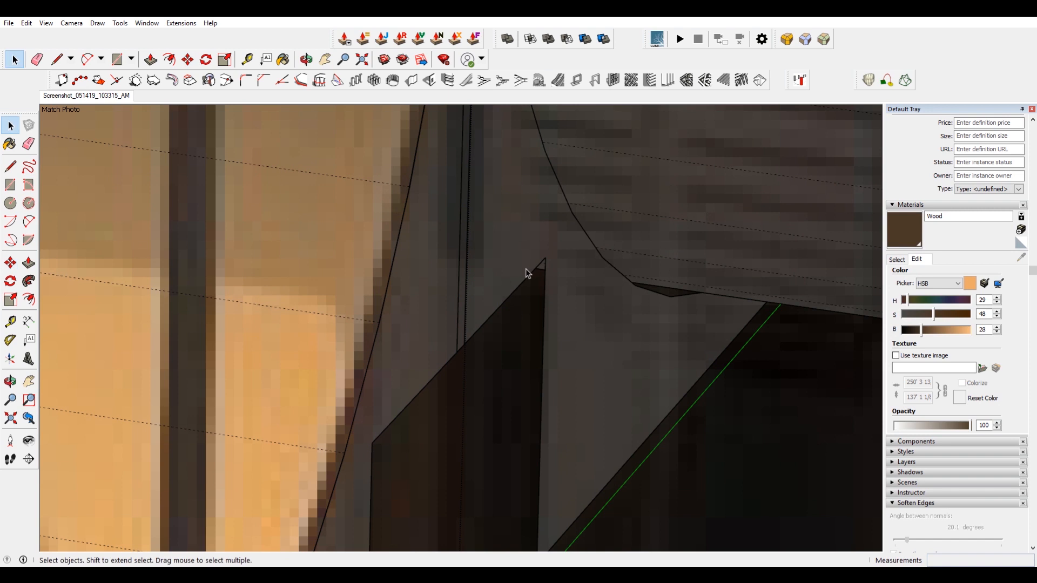
{"action": "scroll", "coordinate": [527, 273], "scroll_direction": "down", "scroll_amount": 4}
{"action": "left_click", "coordinate": [489, 295]}
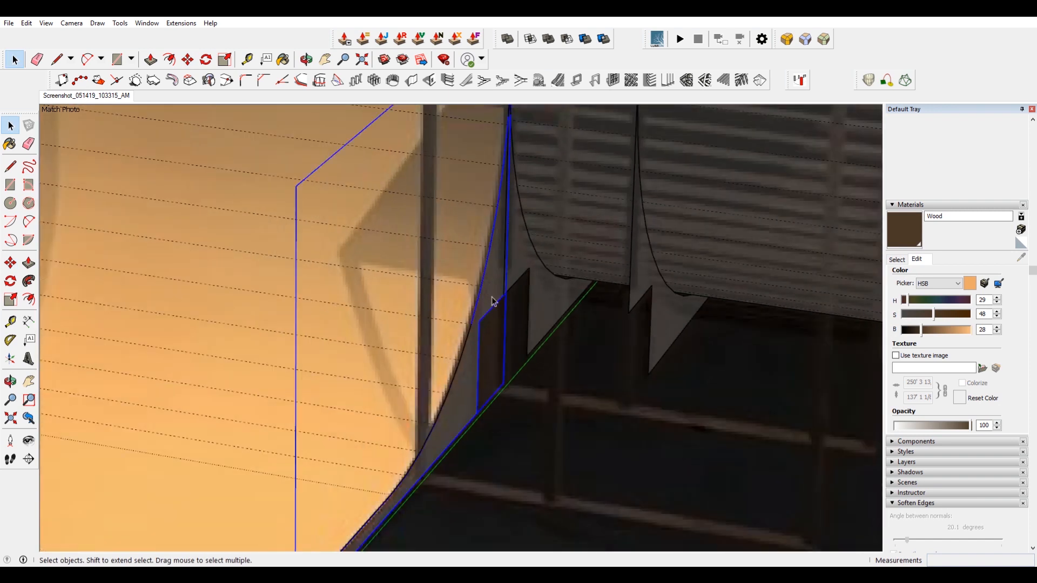
{"action": "key", "text": "m"}
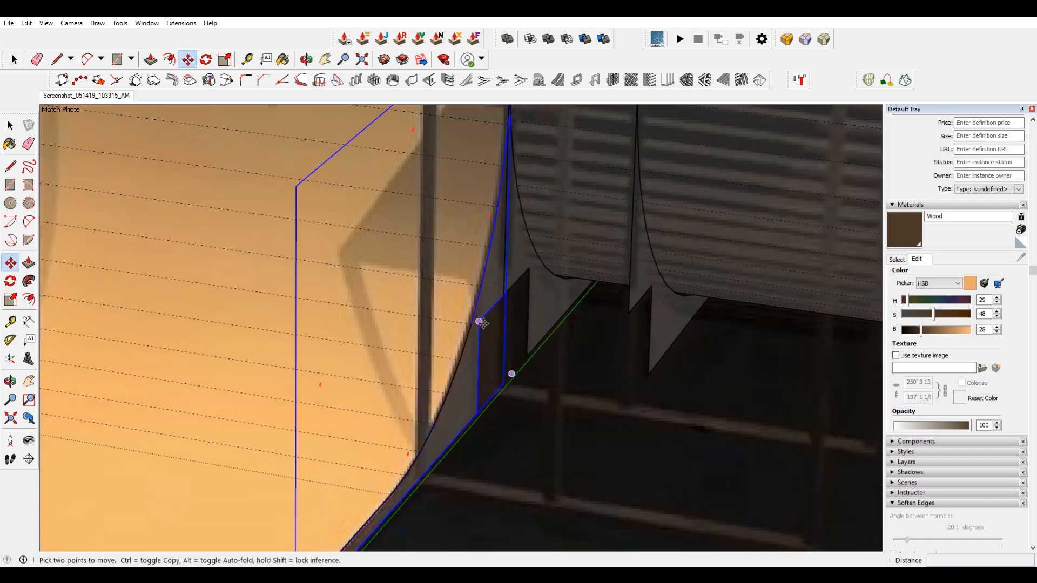
{"action": "left_click", "coordinate": [484, 324]}
{"action": "key", "text": "ctrl"}
{"action": "scroll", "coordinate": [469, 323], "scroll_direction": "down", "scroll_amount": 5}
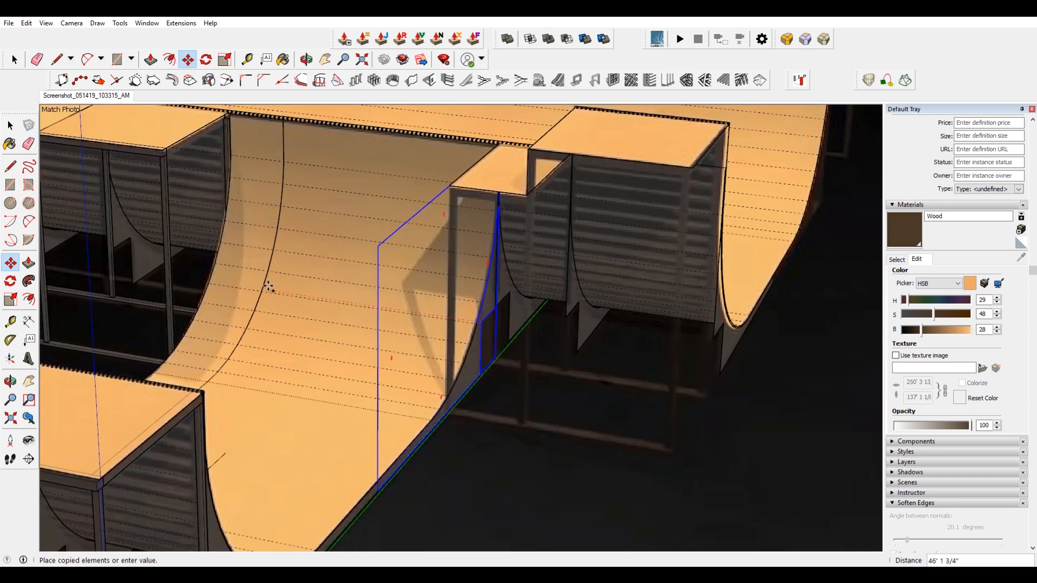
{"action": "scroll", "coordinate": [214, 290], "scroll_direction": "up", "scroll_amount": 6}
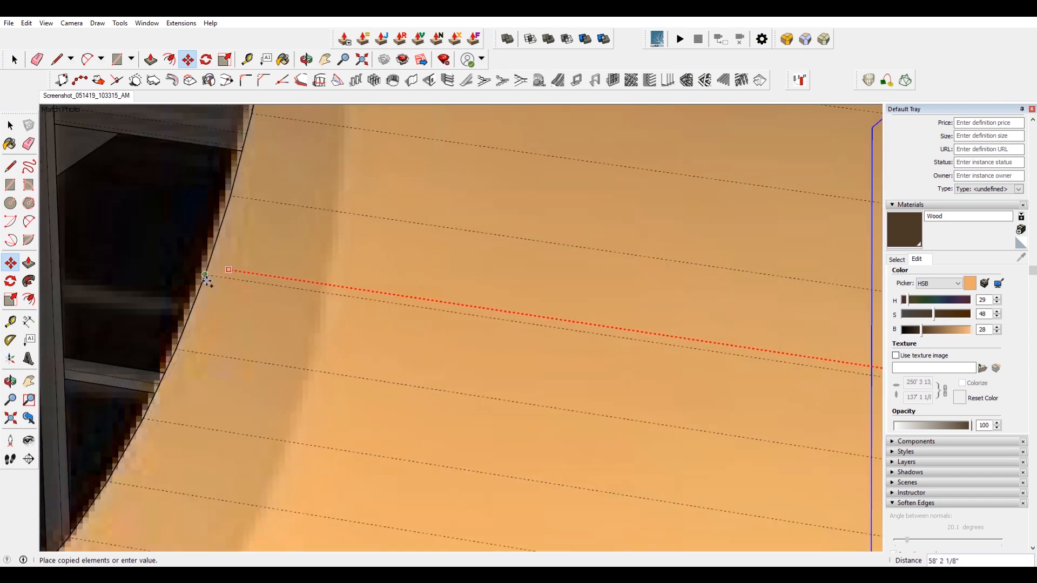
{"action": "scroll", "coordinate": [284, 317], "scroll_direction": "down", "scroll_amount": 10}
{"action": "key", "text": "space"}
Select a side panel under the far quarter pipe and try to move it along the frame.
{"action": "mouse_move", "coordinate": [389, 357]}
{"action": "middle_mouse_down"}
{"action": "mouse_move", "coordinate": [413, 335]}
{"action": "mouse_move", "coordinate": [251, 314]}
{"action": "mouse_move", "coordinate": [256, 340]}
{"action": "middle_mouse_up"}
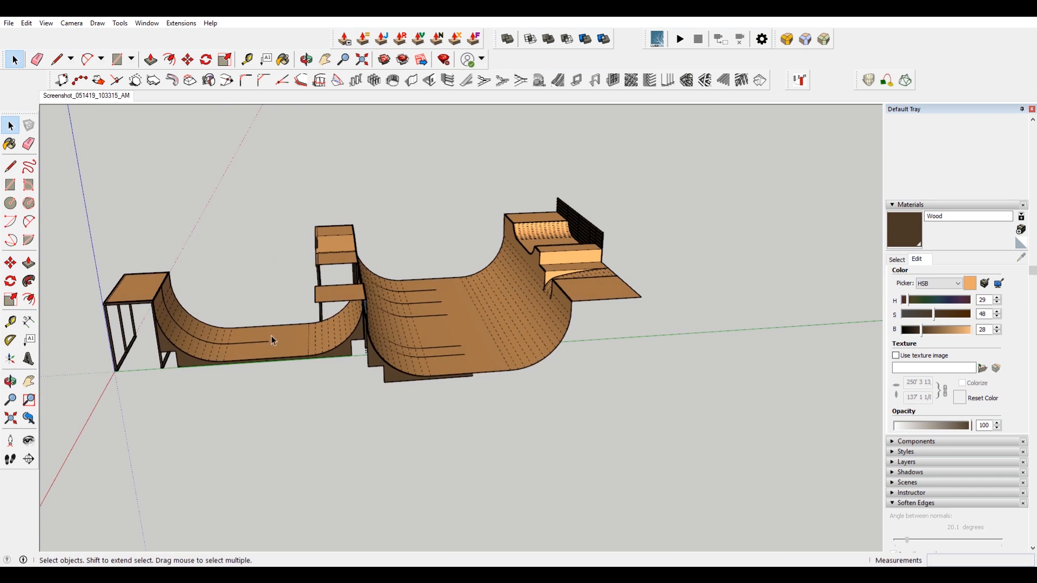
{"action": "scroll", "coordinate": [254, 341], "scroll_direction": "up", "scroll_amount": 5}
{"action": "left_click", "coordinate": [249, 346]}
{"action": "left_click", "coordinate": [247, 346]}
{"action": "middle_click_drag", "start_coordinate": [157, 348], "coordinate": [229, 346]}
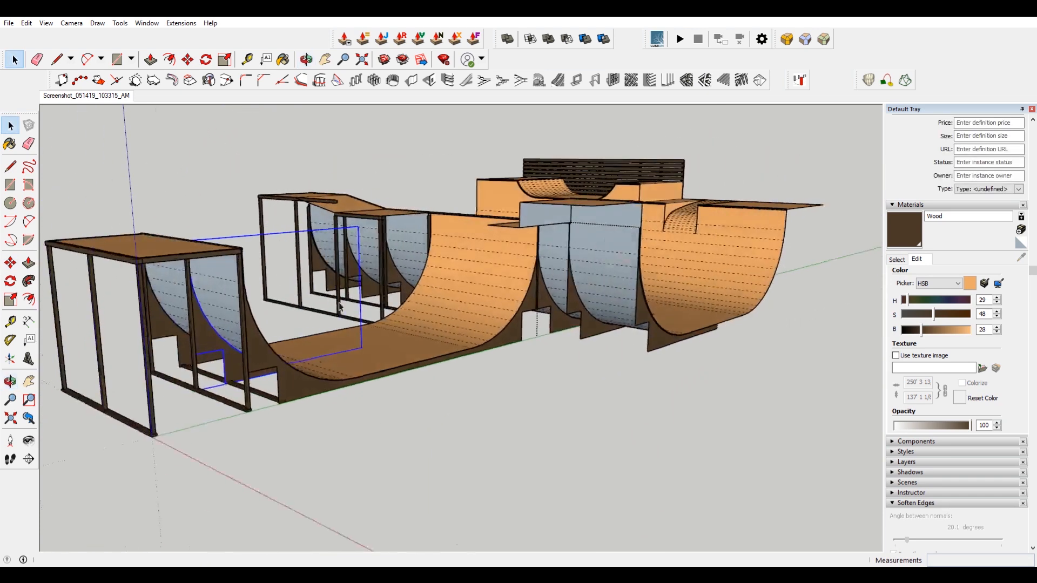
{"action": "scroll", "coordinate": [216, 365], "scroll_direction": "up", "scroll_amount": 5}
{"action": "scroll", "coordinate": [259, 372], "scroll_direction": "up", "scroll_amount": 4}
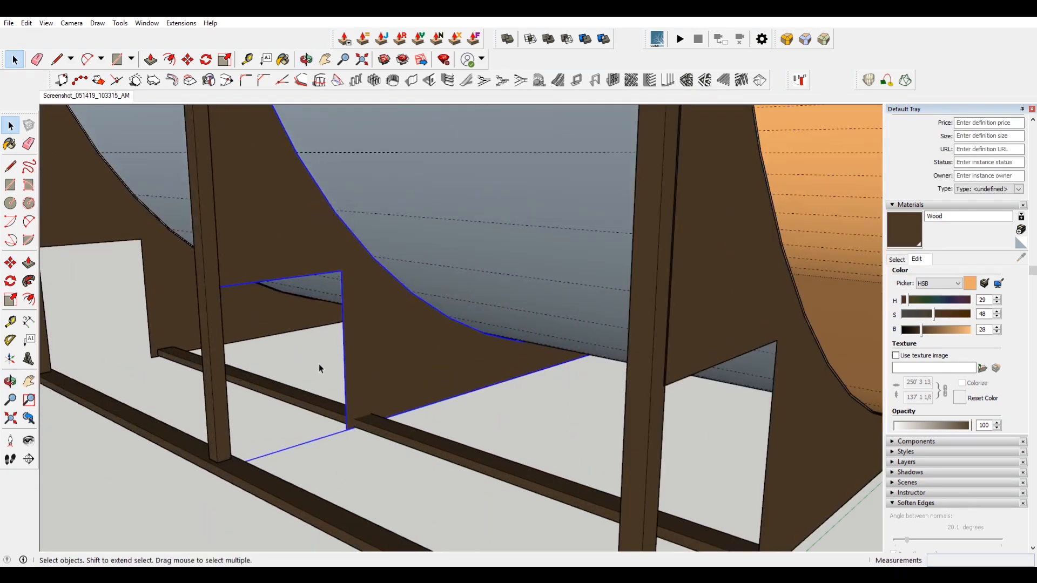
{"action": "left_click", "coordinate": [340, 271]}
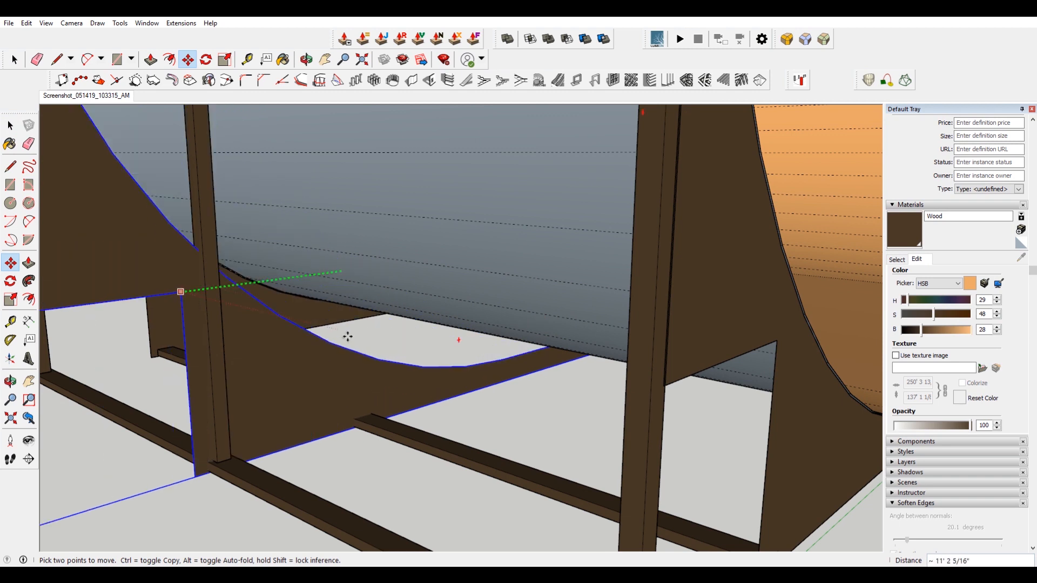
{"action": "left_click", "coordinate": [342, 271]}
{"action": "middle_click_drag", "start_coordinate": [768, 349], "coordinate": [614, 341]}
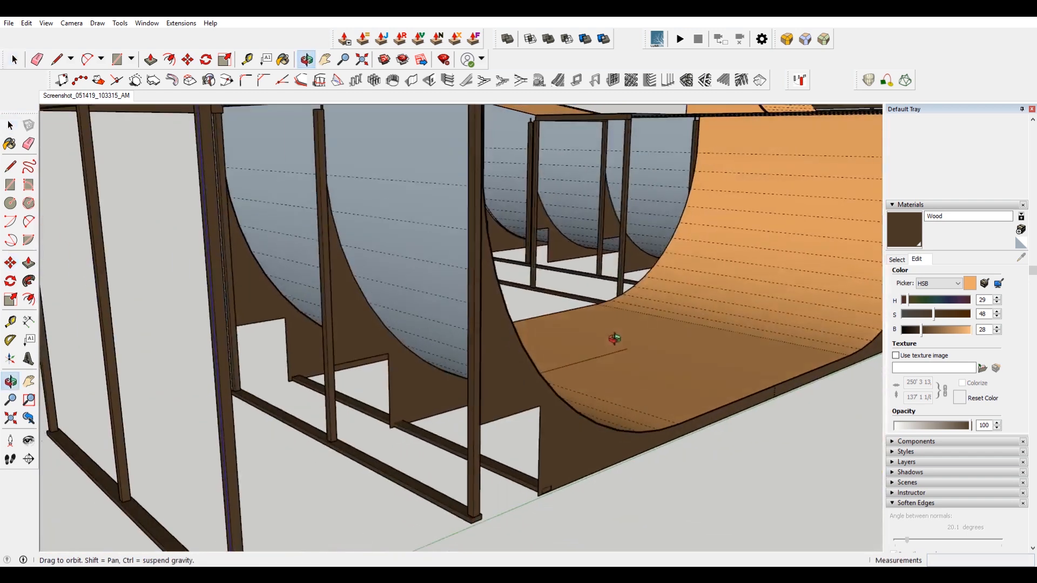
Move the selected side panel along the frame under the far quarter pipe.
{"action": "scroll", "coordinate": [373, 358], "scroll_direction": "up", "scroll_amount": 3}
{"action": "key", "text": "m"}
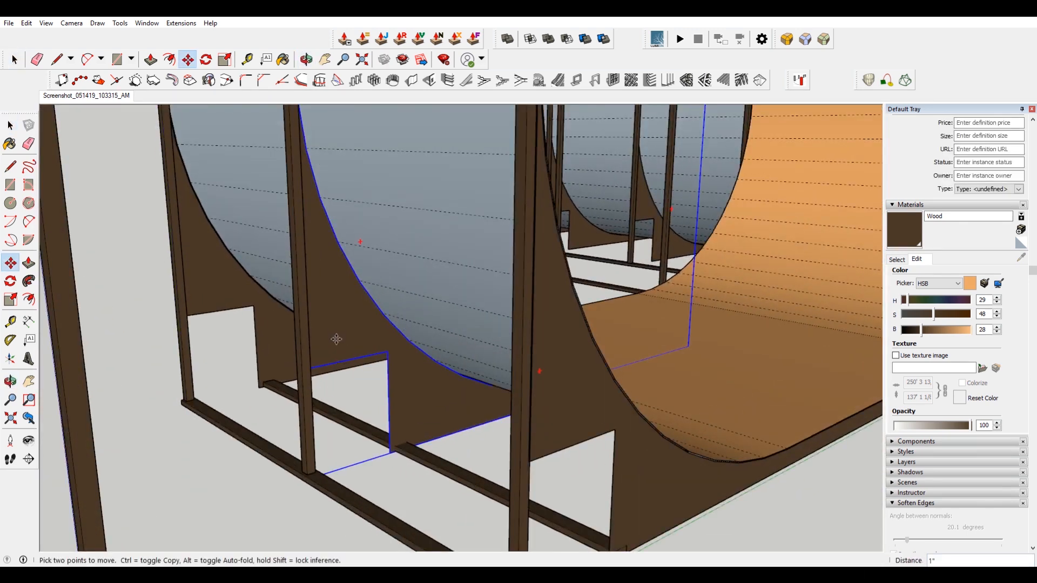
{"action": "left_click", "coordinate": [336, 335]}
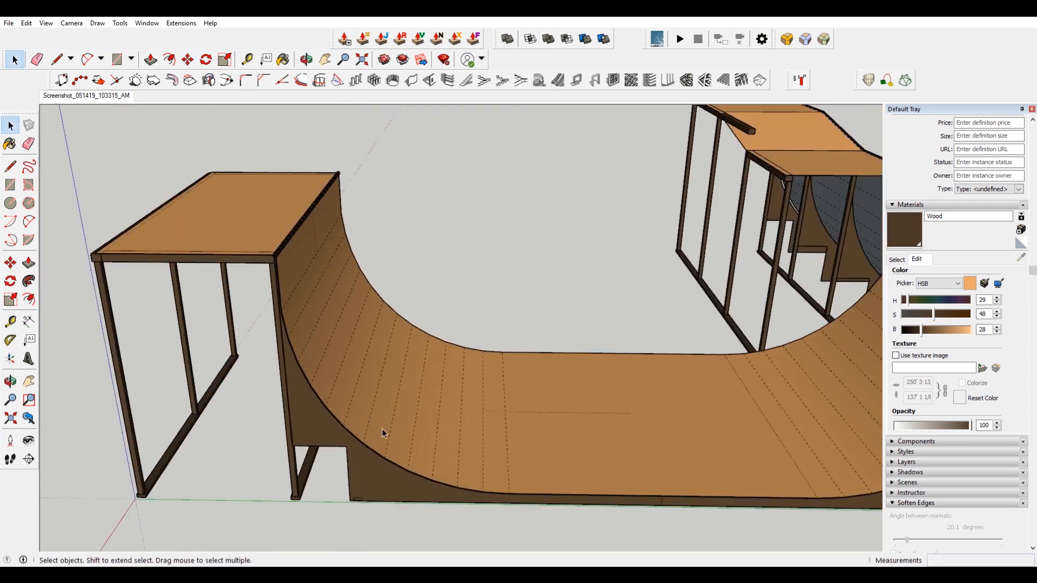
{"action": "scroll", "coordinate": [382, 429], "scroll_direction": "down", "scroll_amount": 3}
{"action": "middle_click_drag", "start_coordinate": [460, 276], "coordinate": [470, 316]}
{"action": "scroll", "coordinate": [672, 303], "scroll_direction": "down", "scroll_amount": 4}
{"action": "scroll", "coordinate": [334, 226], "scroll_direction": "up", "scroll_amount": 3}
{"action": "scroll", "coordinate": [413, 285], "scroll_direction": "down", "scroll_amount": 1}
{"action": "middle_click_drag", "start_coordinate": [413, 284], "coordinate": [518, 308]}
{"action": "scroll", "coordinate": [373, 243], "scroll_direction": "up", "scroll_amount": 5}
{"action": "scroll", "coordinate": [404, 206], "scroll_direction": "down", "scroll_amount": 2}
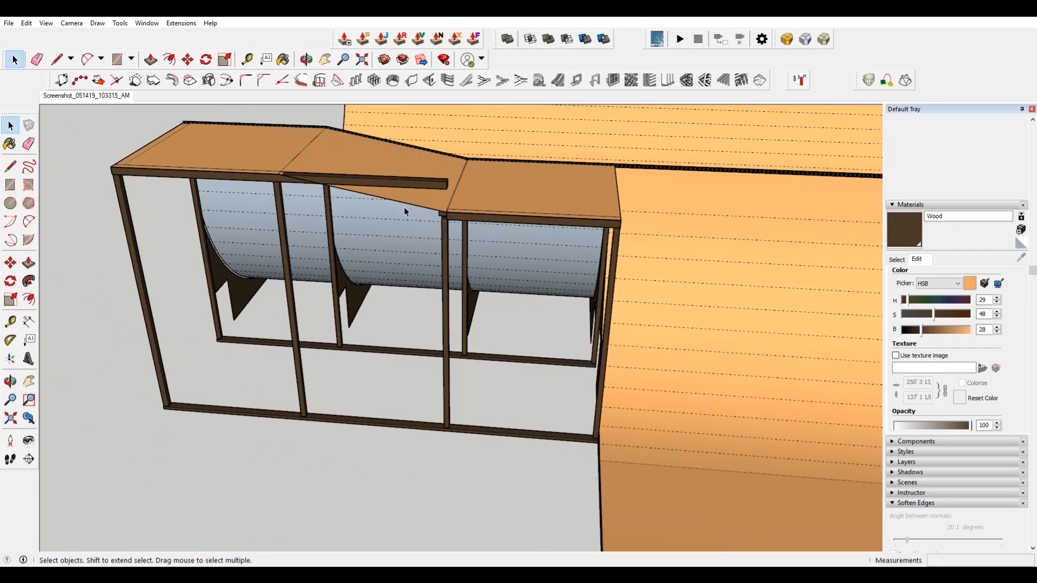
Open the top rail plank group and move its end point to the frame corner.
{"action": "scroll", "coordinate": [374, 180], "scroll_direction": "up", "scroll_amount": 6}
{"action": "double_click", "coordinate": [539, 183]}
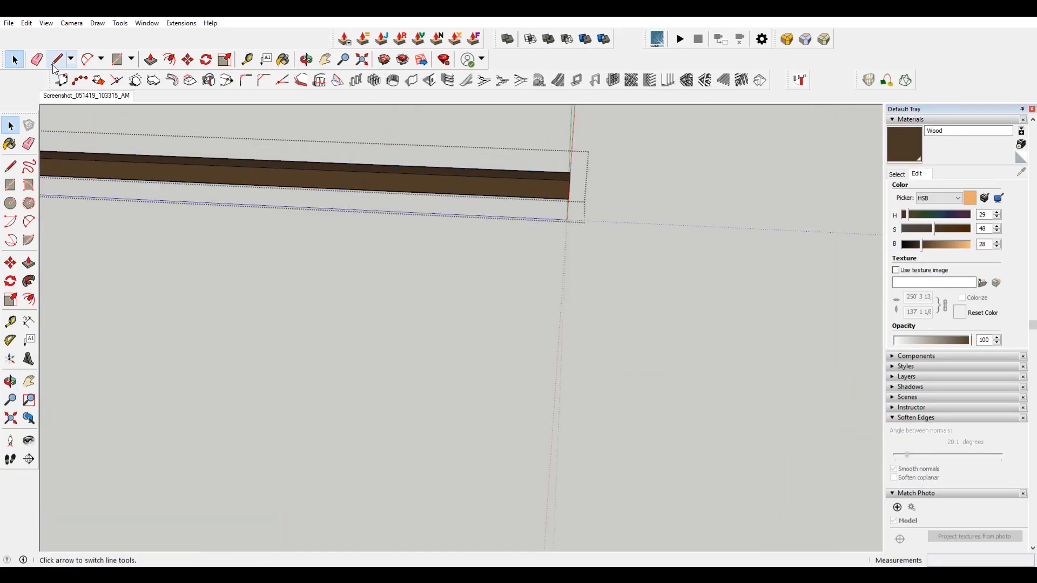
{"action": "left_click", "coordinate": [46, 23]}
{"action": "left_click", "coordinate": [569, 182]}
{"action": "scroll", "coordinate": [570, 181], "scroll_direction": "up", "scroll_amount": 2}
{"action": "key", "text": "m"}
{"action": "left_click", "coordinate": [569, 176]}
{"action": "scroll", "coordinate": [551, 177], "scroll_direction": "down", "scroll_amount": 2}
{"action": "mouse_move", "coordinate": [546, 177]}
{"action": "middle_mouse_down", "text": "shift"}
{"action": "mouse_move", "coordinate": [536, 176]}
{"action": "mouse_move", "coordinate": [545, 177]}
{"action": "middle_mouse_up", "text": "shift"}
{"action": "key", "text": "Right"}
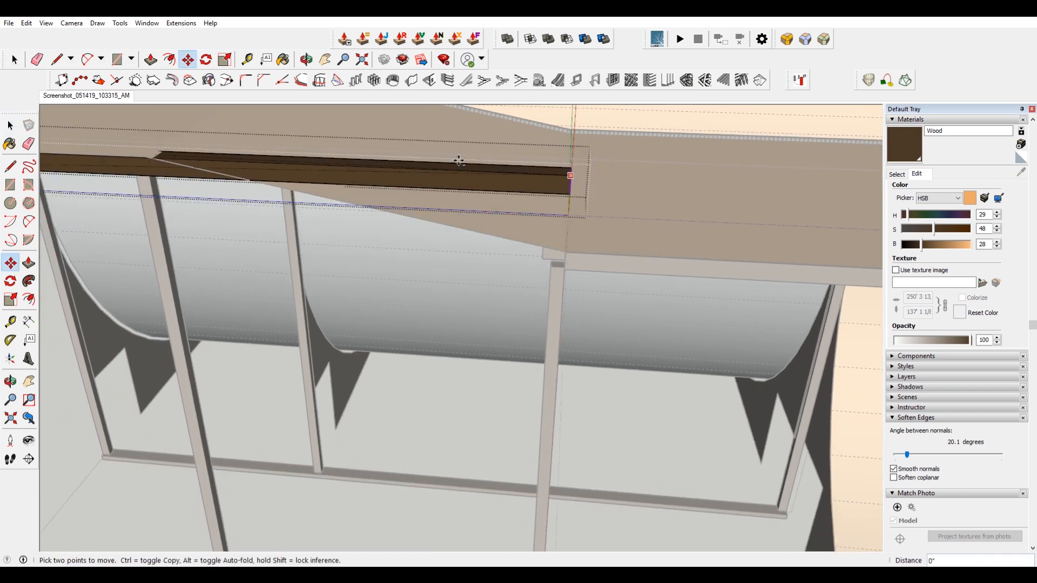
{"action": "key", "text": "Up"}
{"action": "scroll", "coordinate": [165, 150], "scroll_direction": "up", "scroll_amount": 1}
{"action": "scroll", "coordinate": [164, 150], "scroll_direction": "up", "scroll_amount": 1}
{"action": "left_click", "coordinate": [164, 152]}
{"action": "scroll", "coordinate": [158, 159], "scroll_direction": "down", "scroll_amount": 1}
{"action": "scroll", "coordinate": [158, 161], "scroll_direction": "up", "scroll_amount": 2}
Draw a line along the sloped edge of the platform top, from the rail end to the post.
{"action": "key", "text": "l"}
{"action": "left_click", "coordinate": [160, 177]}
{"action": "scroll", "coordinate": [160, 178], "scroll_direction": "down", "scroll_amount": 2}
{"action": "scroll", "coordinate": [552, 270], "scroll_direction": "up", "scroll_amount": 5}
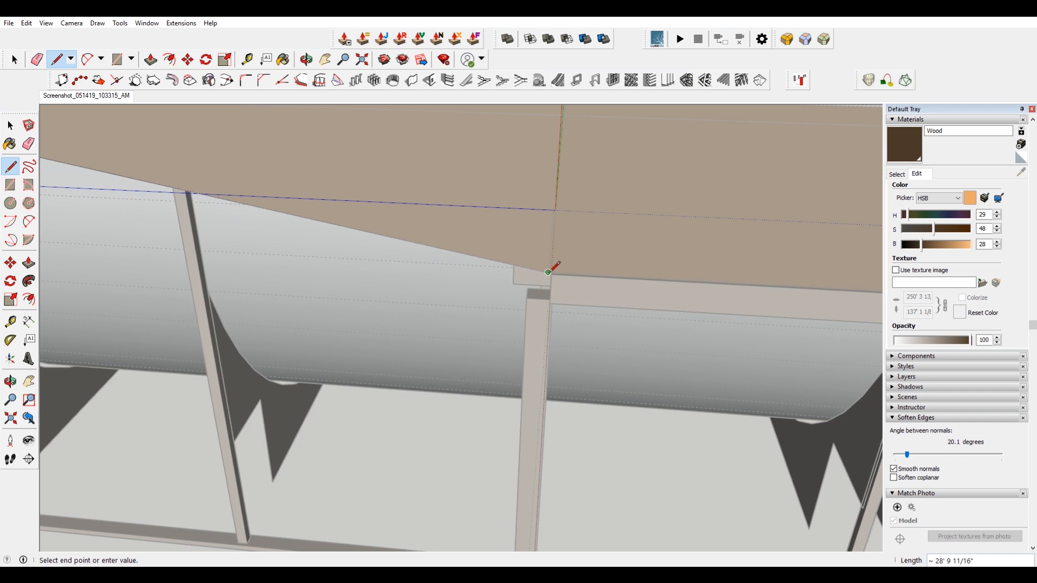
{"action": "scroll", "coordinate": [534, 282], "scroll_direction": "up", "scroll_amount": 3}
{"action": "left_click", "coordinate": [583, 283]}
{"action": "scroll", "coordinate": [584, 280], "scroll_direction": "down", "scroll_amount": 5}
{"action": "key", "text": "space"}
{"action": "scroll", "coordinate": [287, 232], "scroll_direction": "down", "scroll_amount": 3}
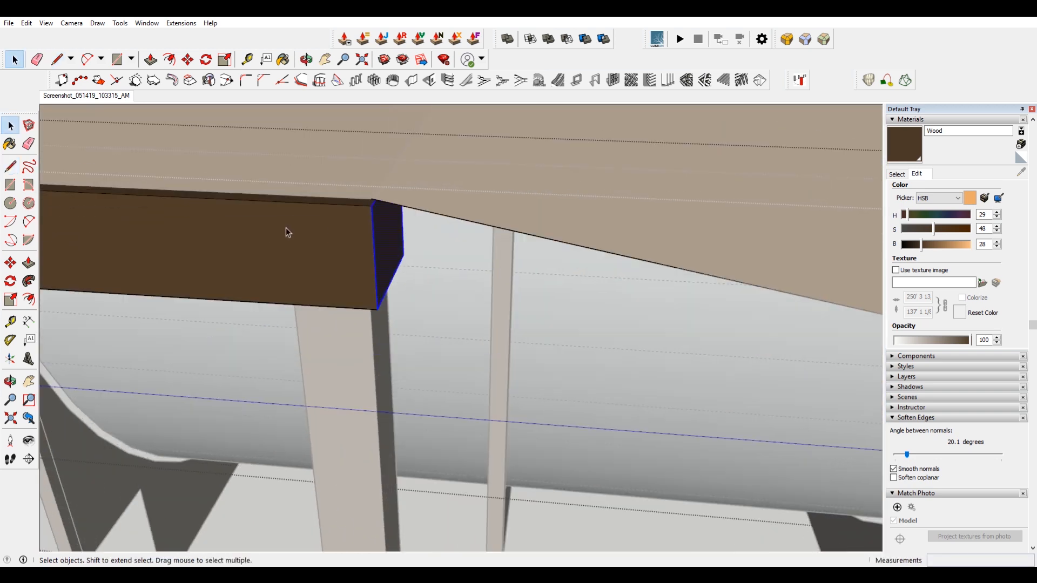
{"action": "scroll", "coordinate": [386, 207], "scroll_direction": "up", "scroll_amount": 1}
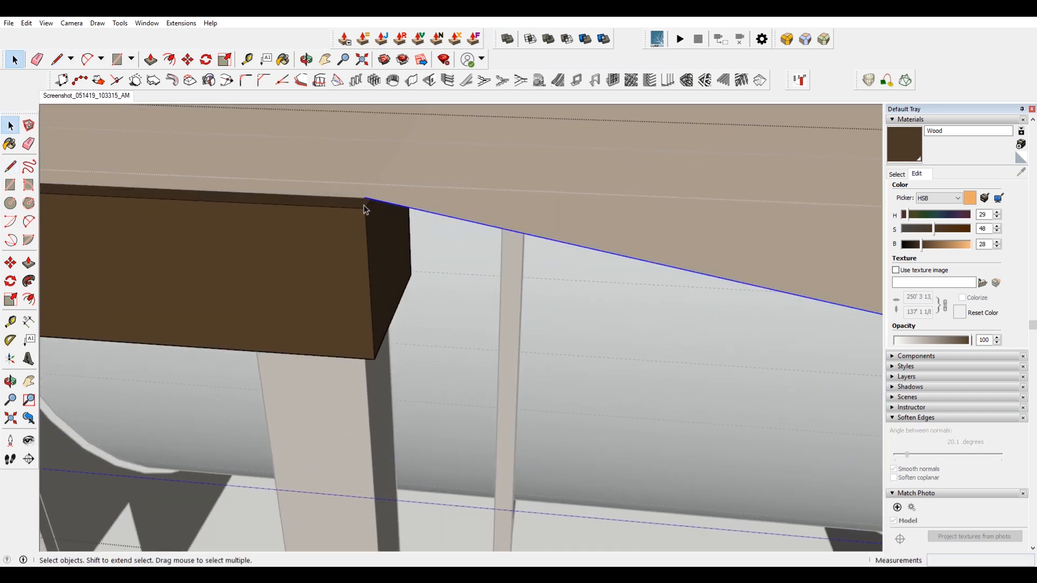
Copy the sloped edge down to the rail's top and try extruding the rail end along it with Follow Me.
{"action": "key", "text": "m"}
{"action": "left_click", "coordinate": [364, 200]}
{"action": "key", "text": "ctrl"}
{"action": "left_click", "coordinate": [365, 209]}
{"action": "key", "text": "space"}
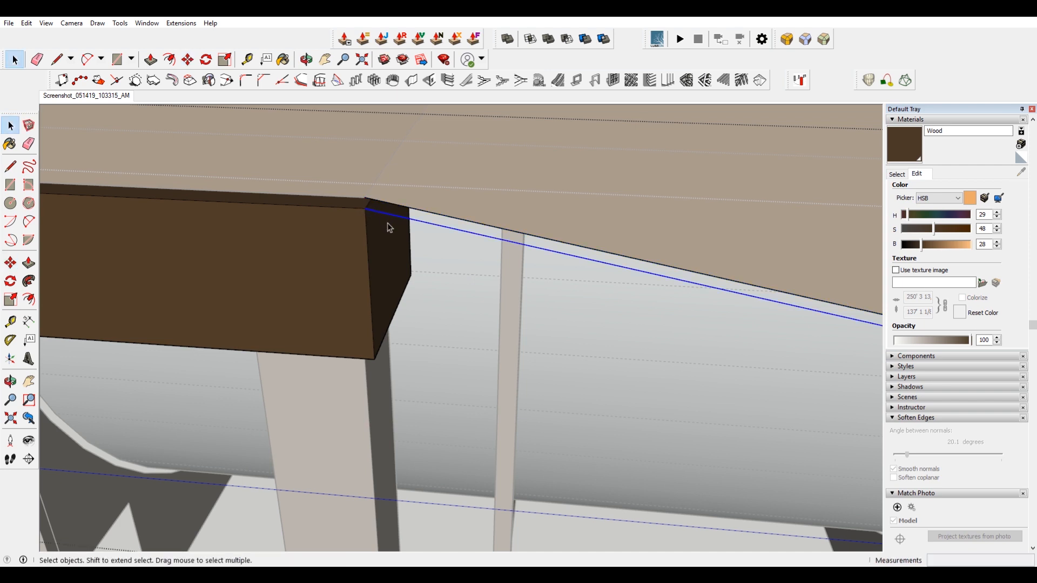
{"action": "left_click", "coordinate": [386, 268]}
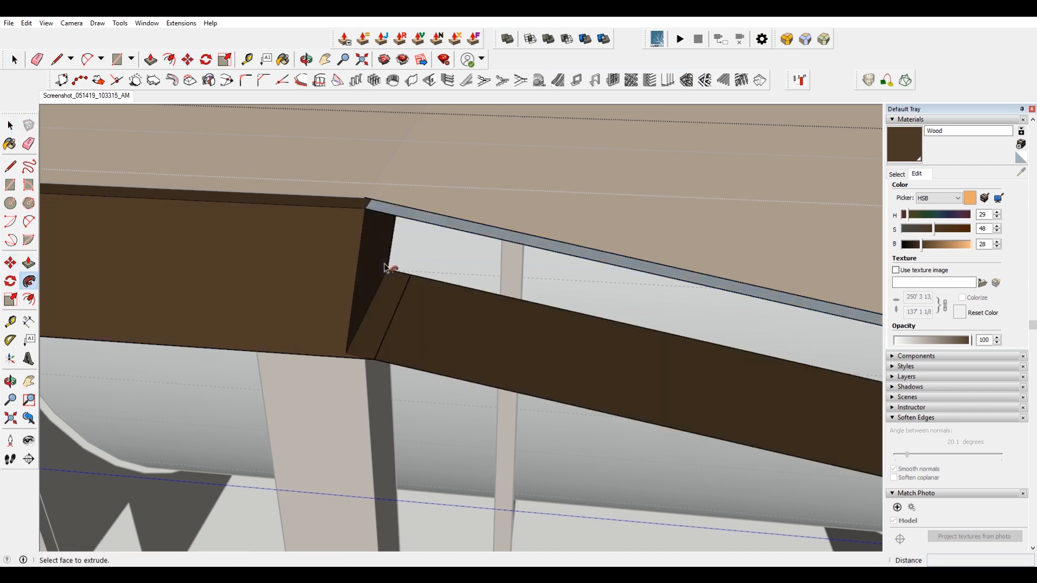
{"action": "key", "text": "ctrl+z"}
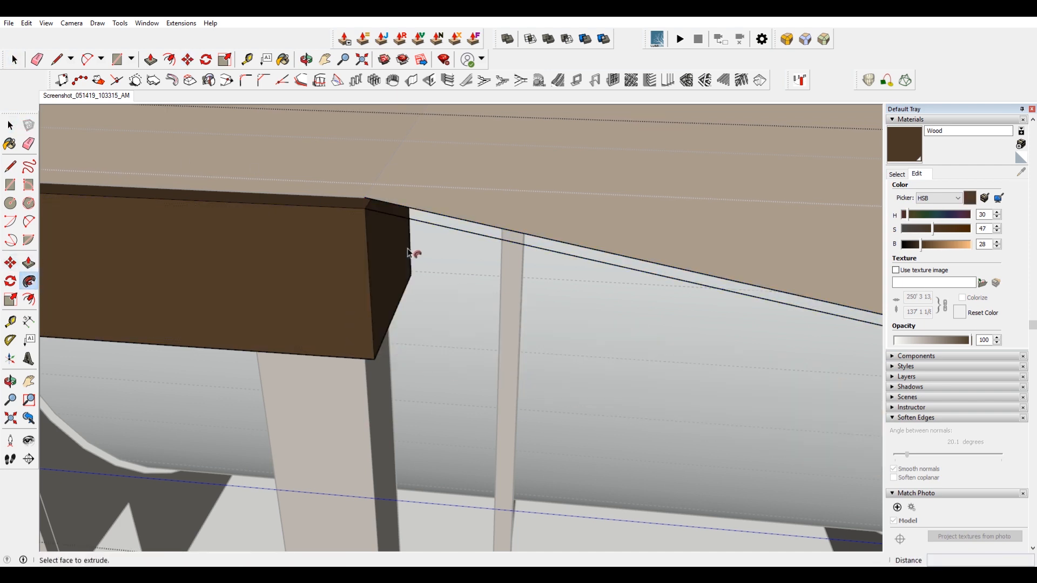
Draw a line along the top edge of the neighbouring platform to its far corner.
{"action": "scroll", "coordinate": [402, 251], "scroll_direction": "down", "scroll_amount": 1}
{"action": "key", "text": "space"}
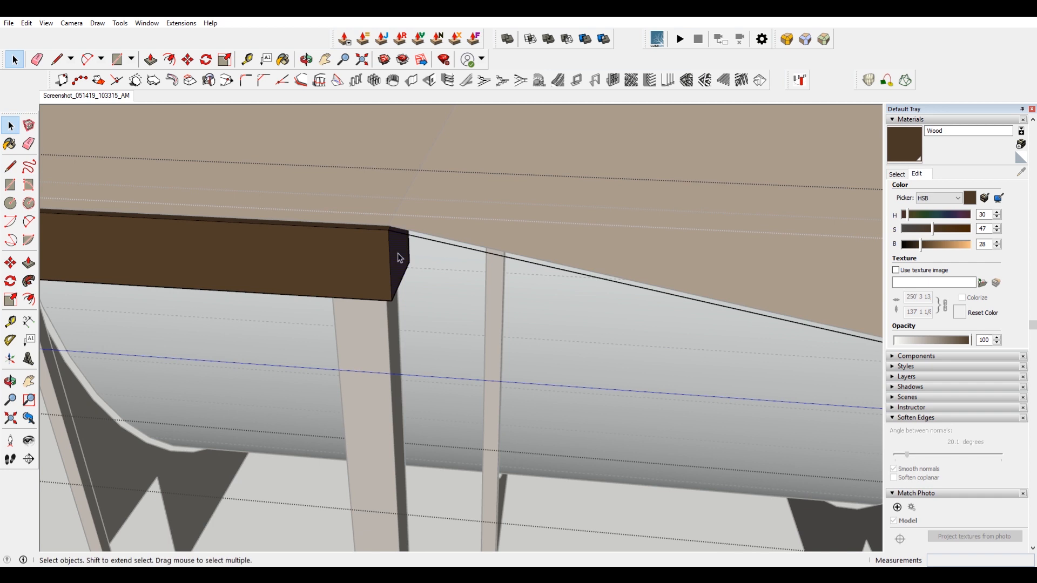
{"action": "scroll", "coordinate": [397, 253], "scroll_direction": "down", "scroll_amount": 6}
{"action": "scroll", "coordinate": [590, 289], "scroll_direction": "up", "scroll_amount": 8}
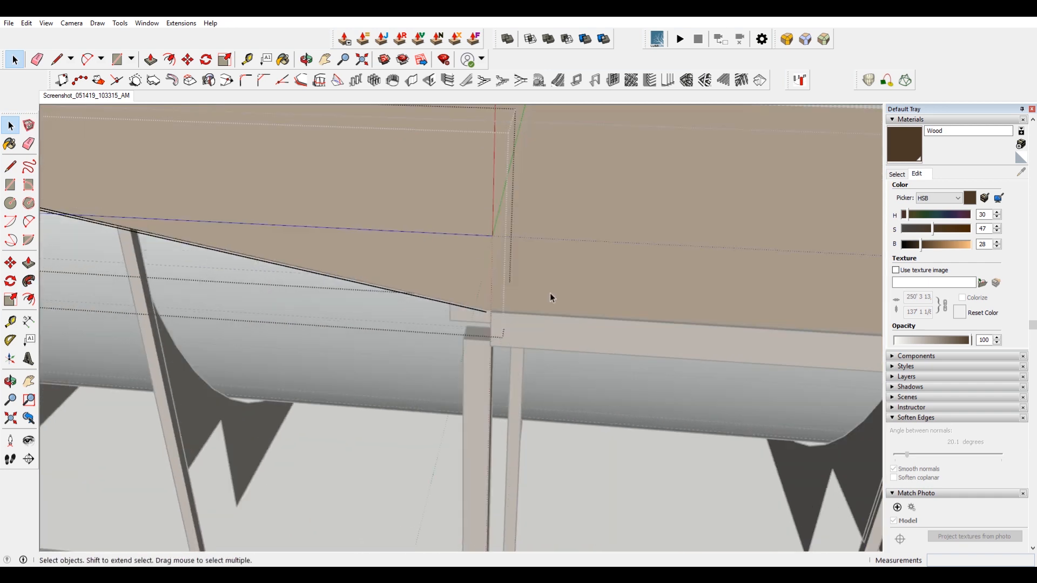
{"action": "key", "text": "l"}
{"action": "left_click", "coordinate": [448, 318]}
{"action": "scroll", "coordinate": [447, 318], "scroll_direction": "down", "scroll_amount": 8}
{"action": "scroll", "coordinate": [771, 328], "scroll_direction": "up", "scroll_amount": 6}
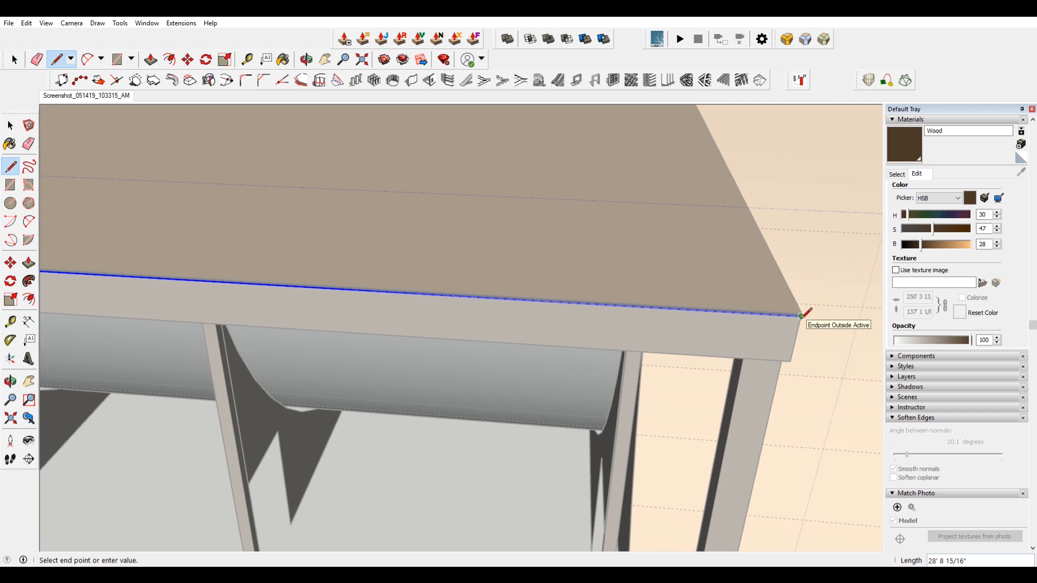
{"action": "left_click", "coordinate": [800, 316]}
{"action": "scroll", "coordinate": [800, 317], "scroll_direction": "down", "scroll_amount": 8}
{"action": "scroll", "coordinate": [541, 225], "scroll_direction": "up", "scroll_amount": 6}
{"action": "middle_click_drag", "start_coordinate": [438, 234], "coordinate": [347, 139]}
Erase the stray edges around the platform top and delete the extra line.
{"action": "key", "text": "e"}
{"action": "left_click", "coordinate": [332, 131]}
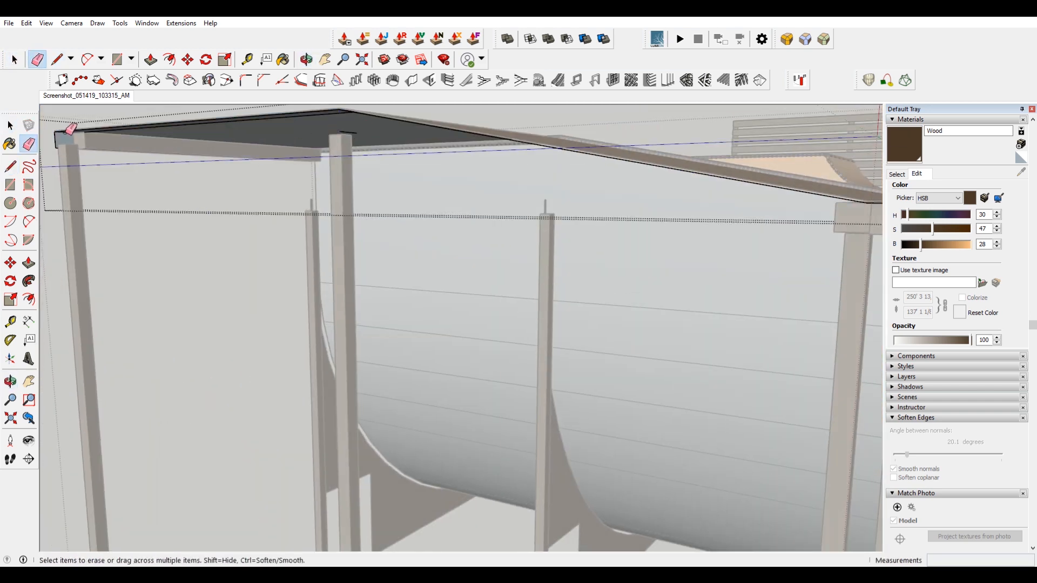
{"action": "mouse_move", "coordinate": [204, 131]}
{"action": "middle_mouse_down"}
{"action": "mouse_move", "coordinate": [394, 270]}
{"action": "mouse_move", "coordinate": [436, 185]}
{"action": "middle_mouse_up"}
{"action": "key", "text": "space"}
{"action": "left_click", "coordinate": [423, 197]}
{"action": "scroll", "coordinate": [423, 197], "scroll_direction": "down", "scroll_amount": 8}
{"action": "scroll", "coordinate": [567, 202], "scroll_direction": "up", "scroll_amount": 4}
{"action": "left_click_drag", "start_coordinate": [499, 249], "coordinate": [210, 135]}
{"action": "scroll", "coordinate": [225, 189], "scroll_direction": "up", "scroll_amount": 6}
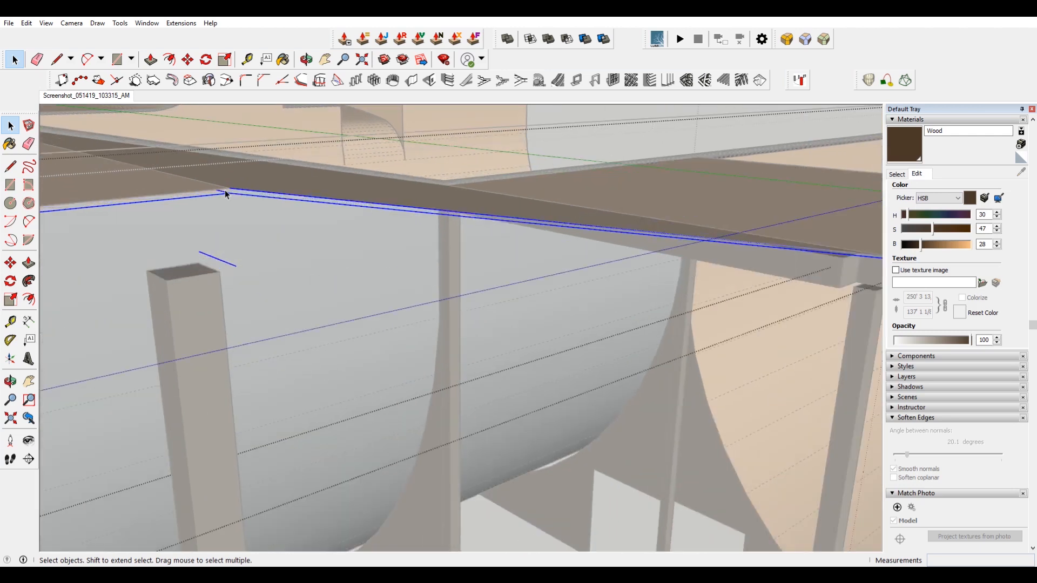
{"action": "scroll", "coordinate": [225, 190], "scroll_direction": "up", "scroll_amount": 3}
{"action": "left_click", "coordinate": [242, 191]}
{"action": "key", "text": "Delete"}
Extrude the rail's end face along the sloped edge path with Follow Me.
{"action": "key", "text": "i"}
{"action": "scroll", "coordinate": [195, 320], "scroll_direction": "down", "scroll_amount": 10}
{"action": "scroll", "coordinate": [106, 257], "scroll_direction": "up", "scroll_amount": 8}
{"action": "left_click", "coordinate": [28, 281]}
{"action": "scroll", "coordinate": [374, 263], "scroll_direction": "down", "scroll_amount": 8}
{"action": "left_click", "coordinate": [374, 263]}
{"action": "left_click", "coordinate": [840, 210]}
{"action": "middle_click_drag", "start_coordinate": [810, 227], "coordinate": [447, 310]}
{"action": "key", "text": "space"}
{"action": "key", "text": "i"}
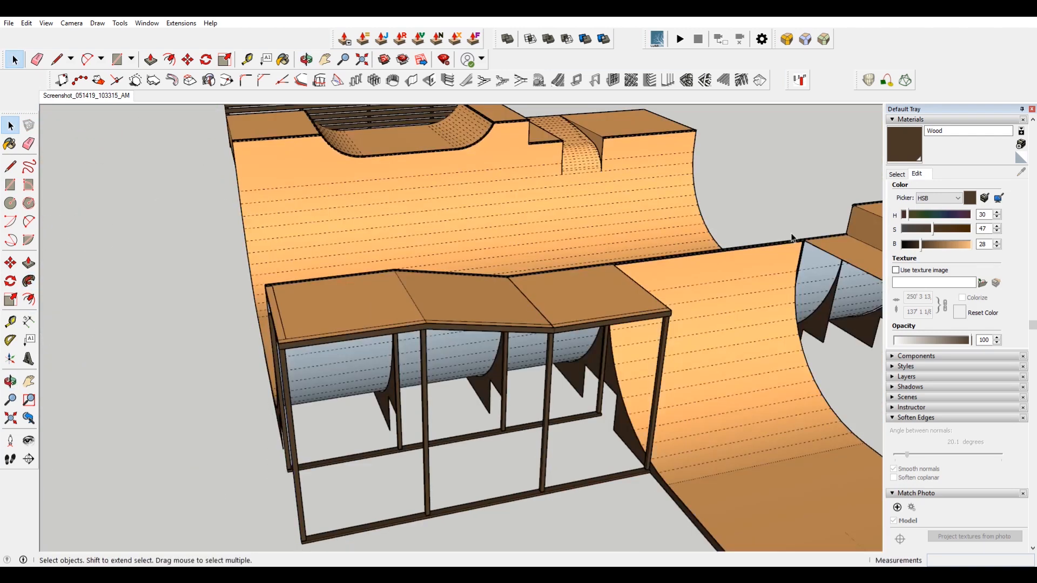
Inspect the platform frame with its new sloped rail from several angles.
{"action": "middle_click_drag", "start_coordinate": [594, 259], "coordinate": [405, 270]}
{"action": "scroll", "coordinate": [486, 270], "scroll_direction": "down", "scroll_amount": 4}
{"action": "middle_click_drag", "start_coordinate": [513, 259], "coordinate": [568, 213], "text": "shift"}
{"action": "scroll", "coordinate": [410, 247], "scroll_direction": "up", "scroll_amount": 6}
{"action": "middle_click_drag", "start_coordinate": [259, 246], "coordinate": [281, 318]}
{"action": "left_click", "coordinate": [270, 420]}
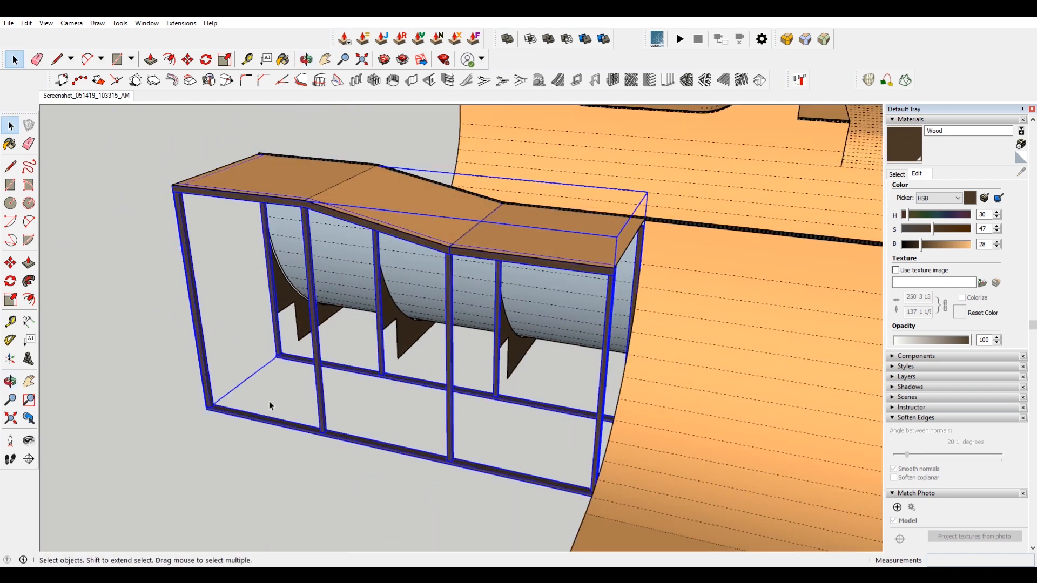
{"action": "key", "text": "ctrl"}
{"action": "left_click", "coordinate": [173, 186]}
{"action": "scroll", "coordinate": [173, 186], "scroll_direction": "down", "scroll_amount": 5}
{"action": "left_click", "coordinate": [451, 230]}
{"action": "scroll", "coordinate": [505, 268], "scroll_direction": "up", "scroll_amount": 6}
{"action": "scroll", "coordinate": [518, 285], "scroll_direction": "down", "scroll_amount": 2}
{"action": "key", "text": "space"}
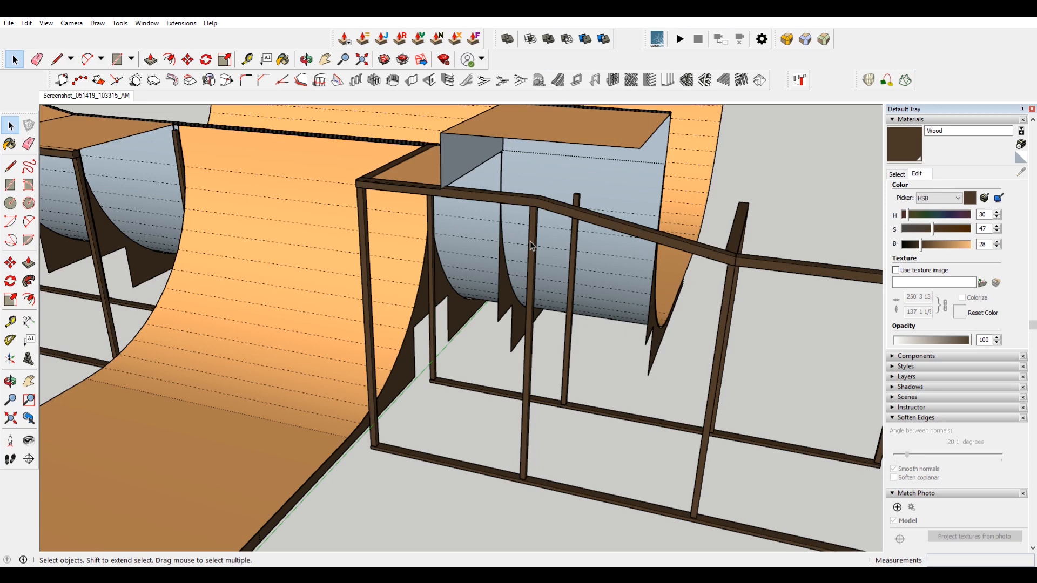
{"action": "double_click", "coordinate": [531, 242]}
{"action": "left_click", "coordinate": [551, 213]}
{"action": "key", "text": "Escape"}
{"action": "key", "text": "ctrl+z"}
{"action": "scroll", "coordinate": [575, 237], "scroll_direction": "down", "scroll_amount": 5}
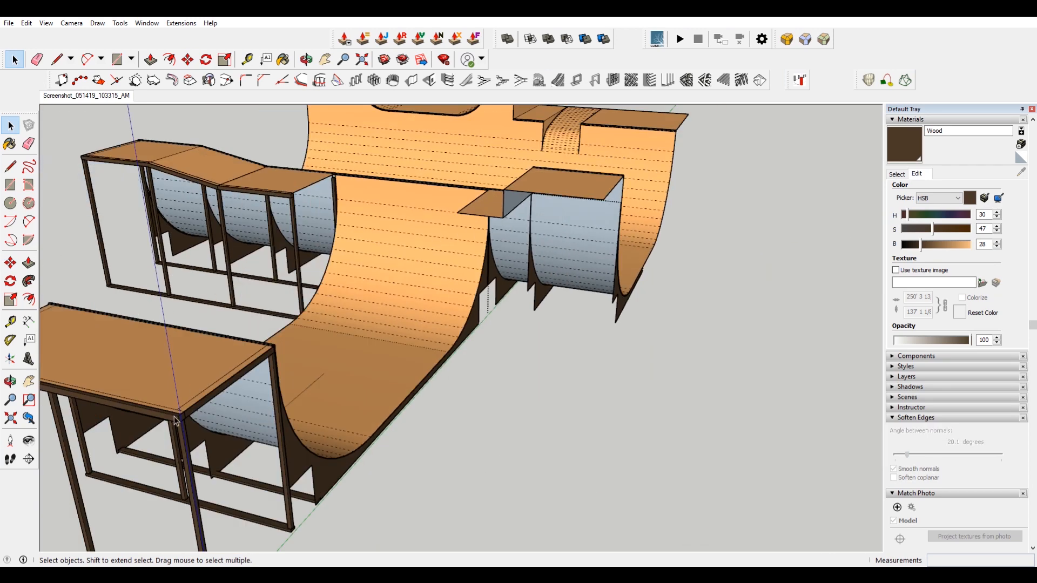
Copy the railed frame to the middle platform beside the quarter pipe.
{"action": "middle_click_drag", "start_coordinate": [135, 395], "coordinate": [359, 365], "text": "shift"}
{"action": "left_click", "coordinate": [358, 365]}
{"action": "scroll", "coordinate": [181, 280], "scroll_direction": "up", "scroll_amount": 6}
{"action": "key", "text": "m"}
{"action": "key", "text": "ctrl"}
{"action": "left_click", "coordinate": [250, 213]}
{"action": "scroll", "coordinate": [378, 275], "scroll_direction": "down", "scroll_amount": 8}
{"action": "scroll", "coordinate": [483, 251], "scroll_direction": "up", "scroll_amount": 8}
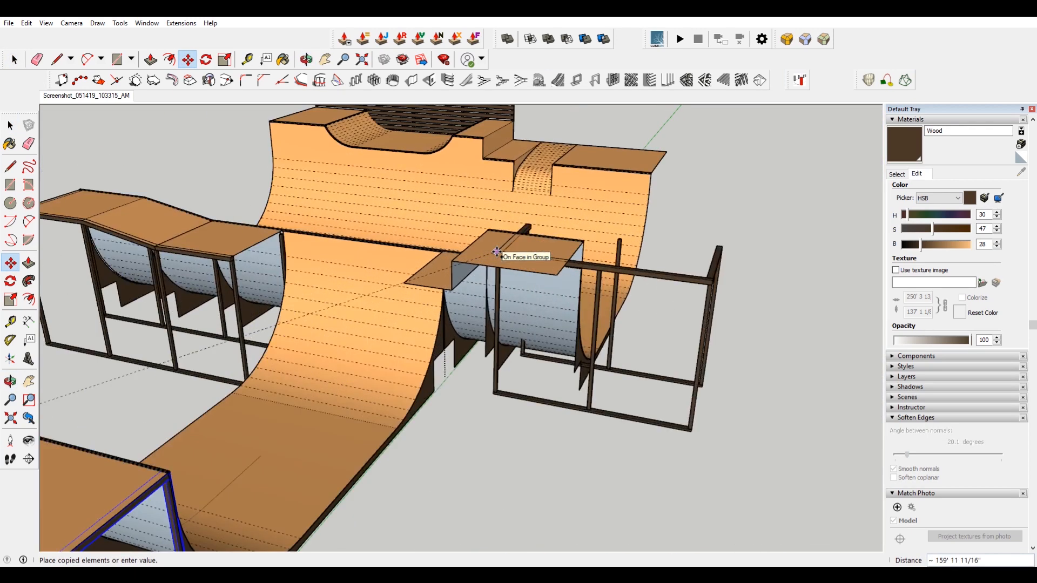
{"action": "left_click", "coordinate": [333, 325]}
{"action": "middle_click_drag", "start_coordinate": [487, 494], "coordinate": [395, 374], "text": "shift"}
{"action": "key", "text": "space"}
{"action": "left_click", "coordinate": [379, 351]}
Open the copied frame and move two of its inner posts to line up with the platform.
{"action": "double_click", "coordinate": [377, 225]}
{"action": "key", "text": "Escape"}
{"action": "key", "text": "l"}
{"action": "left_click", "coordinate": [67, 96]}
{"action": "scroll", "coordinate": [636, 378], "scroll_direction": "up", "scroll_amount": 3}
{"action": "middle_click_drag", "start_coordinate": [532, 314], "coordinate": [537, 344], "text": "shift"}
{"action": "left_click", "coordinate": [615, 254]}
{"action": "double_click", "coordinate": [470, 265]}
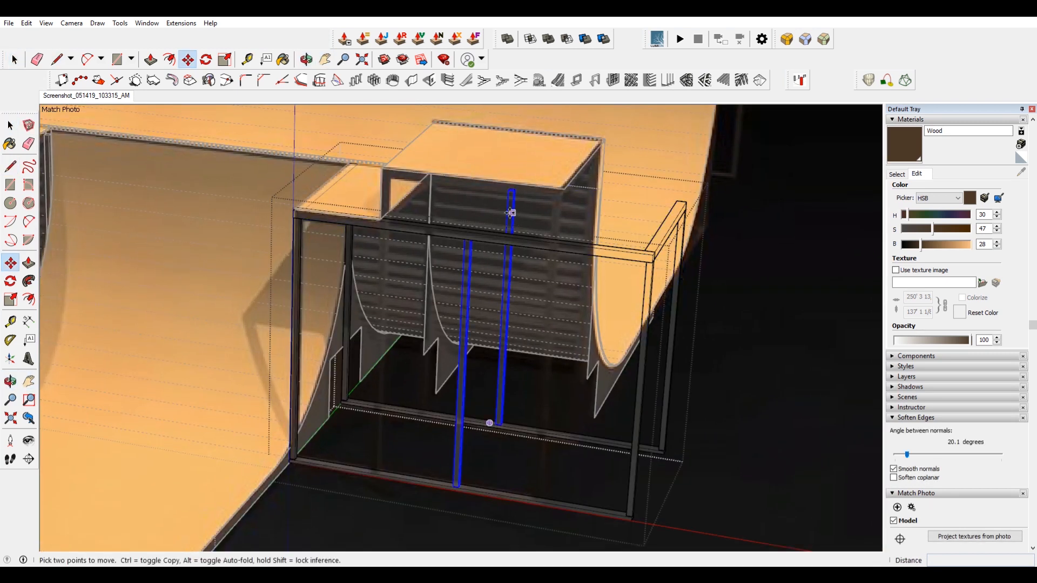
{"action": "scroll", "coordinate": [466, 222], "scroll_direction": "up", "scroll_amount": 4}
{"action": "left_click", "coordinate": [462, 284]}
{"action": "scroll", "coordinate": [442, 273], "scroll_direction": "down", "scroll_amount": 2}
{"action": "left_click", "coordinate": [340, 269]}
{"action": "key", "text": "space"}
{"action": "left_click", "coordinate": [486, 277]}
{"action": "key", "text": "s"}
{"action": "scroll", "coordinate": [675, 335], "scroll_direction": "up", "scroll_amount": 3}
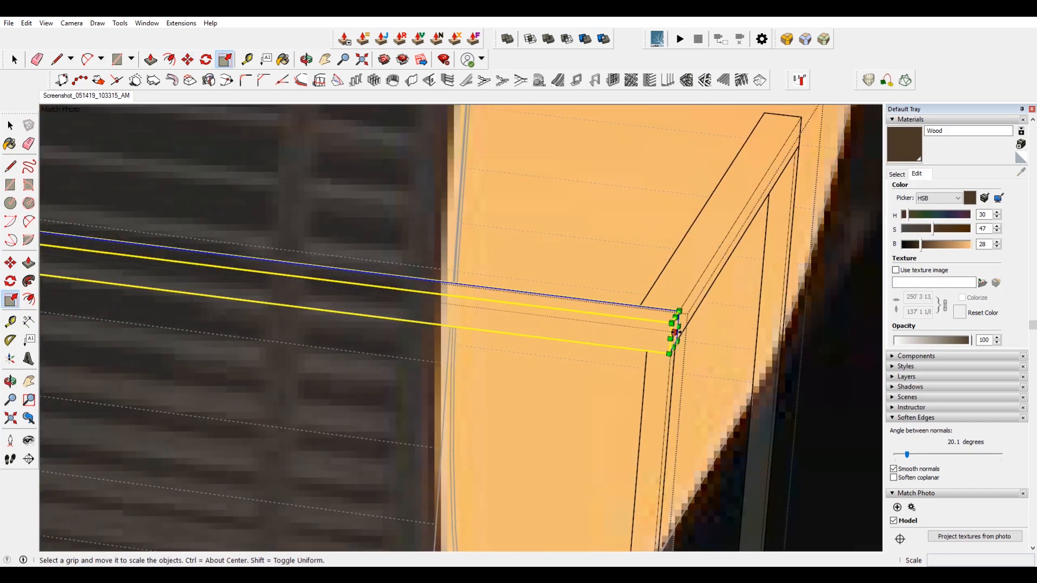
{"action": "scroll", "coordinate": [676, 335], "scroll_direction": "down", "scroll_amount": 5}
{"action": "key", "text": "space"}
Move the copied frame's top rail to the platform's corner.
{"action": "key", "text": "m"}
{"action": "scroll", "coordinate": [177, 239], "scroll_direction": "up", "scroll_amount": 3}
{"action": "left_click", "coordinate": [168, 248]}
{"action": "left_click", "coordinate": [188, 256]}
{"action": "left_click", "coordinate": [274, 152]}
{"action": "scroll", "coordinate": [276, 162], "scroll_direction": "down", "scroll_amount": 3}
{"action": "middle_click_drag", "start_coordinate": [286, 233], "coordinate": [338, 275]}
{"action": "scroll", "coordinate": [333, 264], "scroll_direction": "down", "scroll_amount": 2}
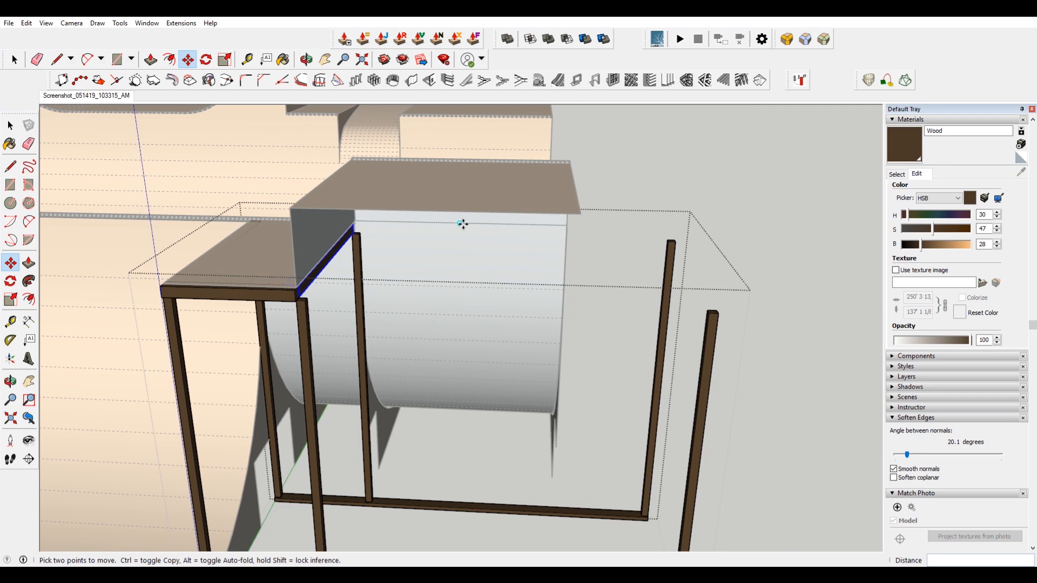
{"action": "scroll", "coordinate": [410, 292], "scroll_direction": "down", "scroll_amount": 2}
{"action": "key", "text": "space"}
Scale the copied frame's base rails to fit the platform's width.
{"action": "key", "text": "s"}
{"action": "scroll", "coordinate": [598, 462], "scroll_direction": "up", "scroll_amount": 3}
{"action": "left_click", "coordinate": [598, 463]}
{"action": "scroll", "coordinate": [598, 463], "scroll_direction": "down", "scroll_amount": 3}
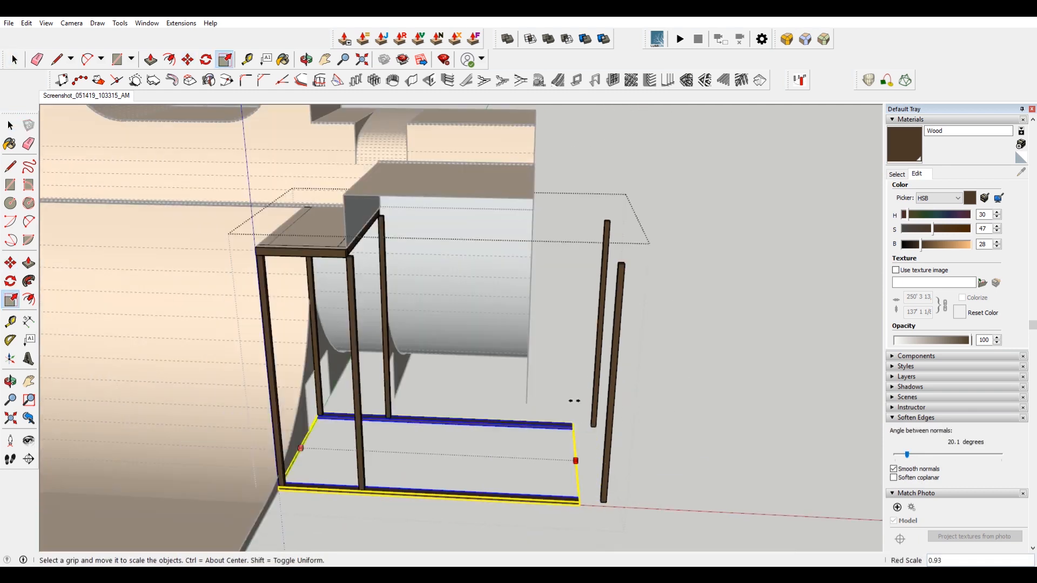
{"action": "left_click", "coordinate": [533, 202]}
{"action": "key", "text": "space"}
Move a corner post to the base rail's end and scale it to the platform's height.
{"action": "key", "text": "m"}
{"action": "scroll", "coordinate": [602, 497], "scroll_direction": "up", "scroll_amount": 3}
{"action": "left_click", "coordinate": [607, 509]}
{"action": "left_click", "coordinate": [446, 506]}
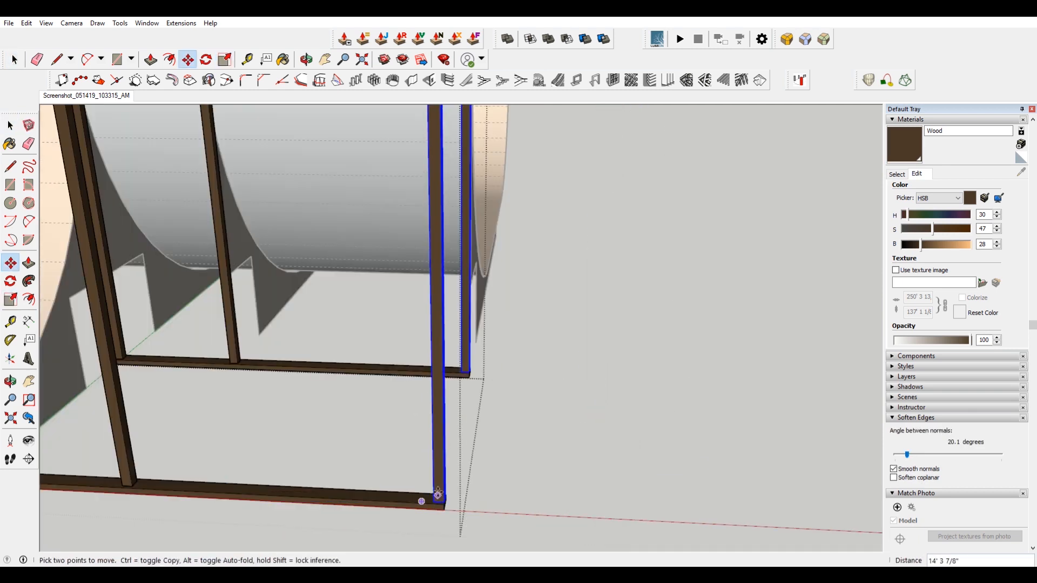
{"action": "scroll", "coordinate": [436, 452], "scroll_direction": "down", "scroll_amount": 3}
{"action": "key", "text": "s"}
{"action": "left_click", "coordinate": [445, 179]}
{"action": "key", "text": "space"}
{"action": "left_click", "coordinate": [263, 171]}
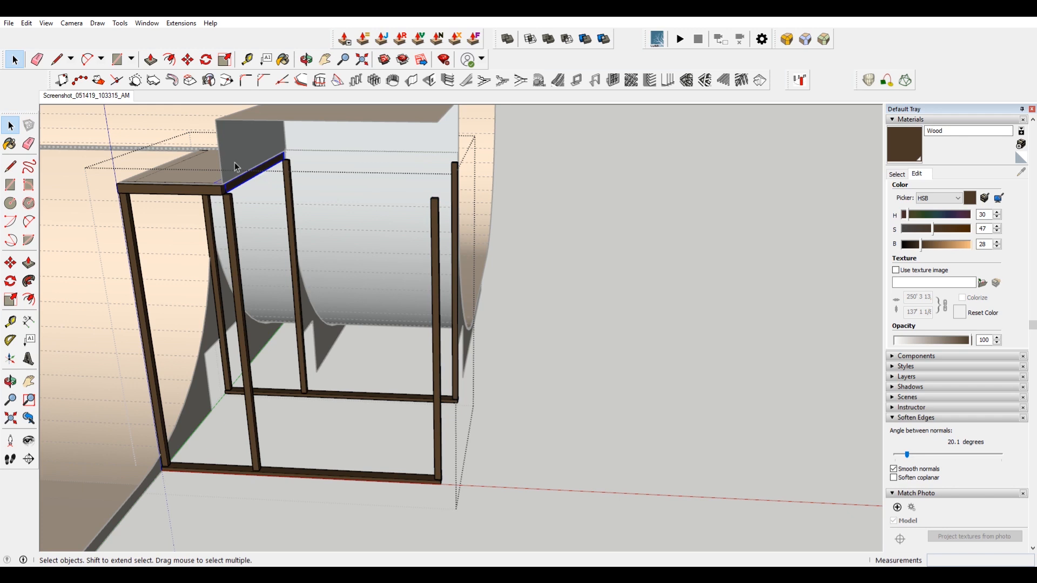
Copy a post across to the other side of the frame's top.
{"action": "key", "text": "m"}
{"action": "scroll", "coordinate": [232, 184], "scroll_direction": "up", "scroll_amount": 4}
{"action": "key", "text": "ctrl"}
{"action": "left_click", "coordinate": [228, 234]}
{"action": "scroll", "coordinate": [228, 234], "scroll_direction": "down", "scroll_amount": 3}
{"action": "left_click", "coordinate": [488, 154]}
{"action": "key", "text": "space"}
{"action": "scroll", "coordinate": [487, 265], "scroll_direction": "up", "scroll_amount": 2}
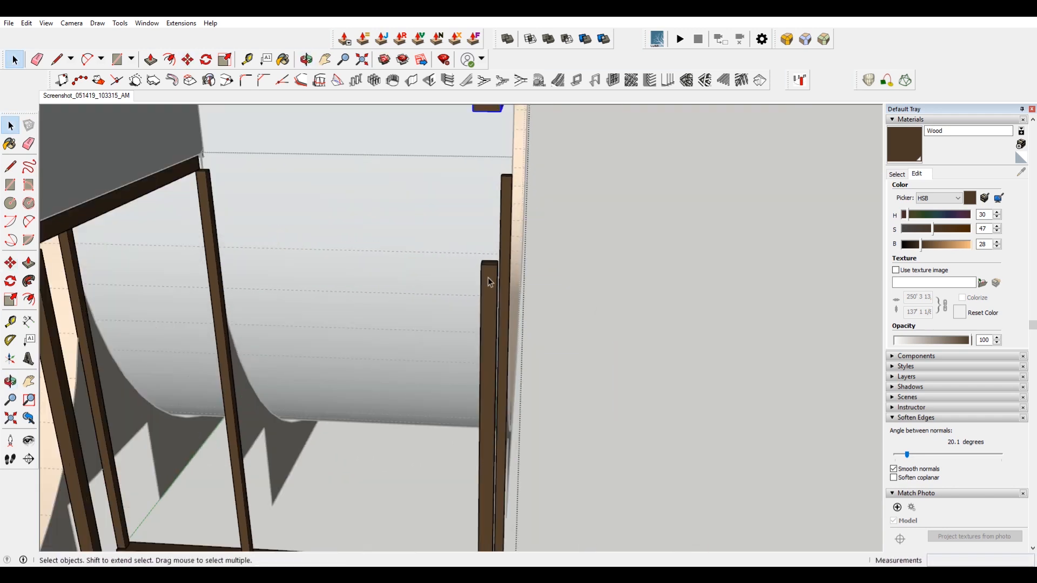
Scale the copied post so it reaches the frame's top.
{"action": "key", "text": "s"}
{"action": "scroll", "coordinate": [512, 202], "scroll_direction": "down", "scroll_amount": 2}
{"action": "left_click", "coordinate": [499, 184]}
{"action": "key", "text": "space"}
Copy the top rail across to the opposite side of the platform frame.
{"action": "left_click", "coordinate": [199, 227]}
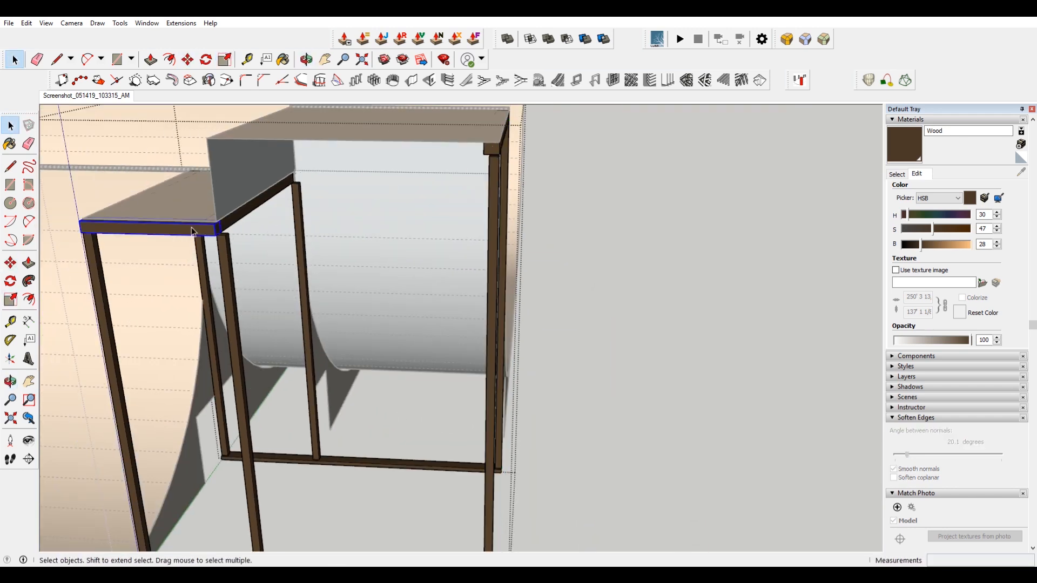
{"action": "scroll", "coordinate": [212, 227], "scroll_direction": "up", "scroll_amount": 1}
{"action": "key", "text": "m"}
{"action": "key", "text": "ctrl"}
{"action": "left_click", "coordinate": [220, 224]}
{"action": "left_click", "coordinate": [536, 132]}
Scale the copied top rail lengthwise to reach the platform's far corner.
{"action": "key", "text": "s"}
{"action": "scroll", "coordinate": [355, 139], "scroll_direction": "up", "scroll_amount": 2}
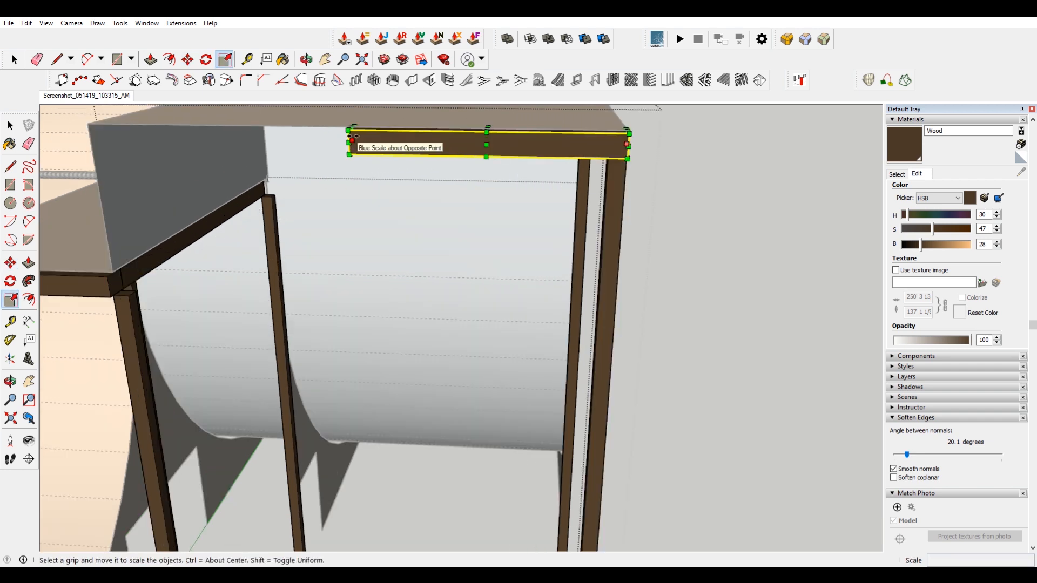
{"action": "left_click", "coordinate": [351, 137]}
{"action": "left_click", "coordinate": [99, 127]}
{"action": "middle_click_drag", "start_coordinate": [100, 127], "coordinate": [356, 205]}
{"action": "key", "text": "space"}
Scale a frame post up to meet the top rail.
{"action": "left_click", "coordinate": [292, 434]}
{"action": "key", "text": "s"}
{"action": "left_click", "coordinate": [296, 429]}
{"action": "left_click", "coordinate": [274, 222]}
{"action": "key", "text": "space"}
{"action": "scroll", "coordinate": [278, 233], "scroll_direction": "down", "scroll_amount": 4}
{"action": "middle_click_drag", "start_coordinate": [278, 232], "coordinate": [217, 258]}
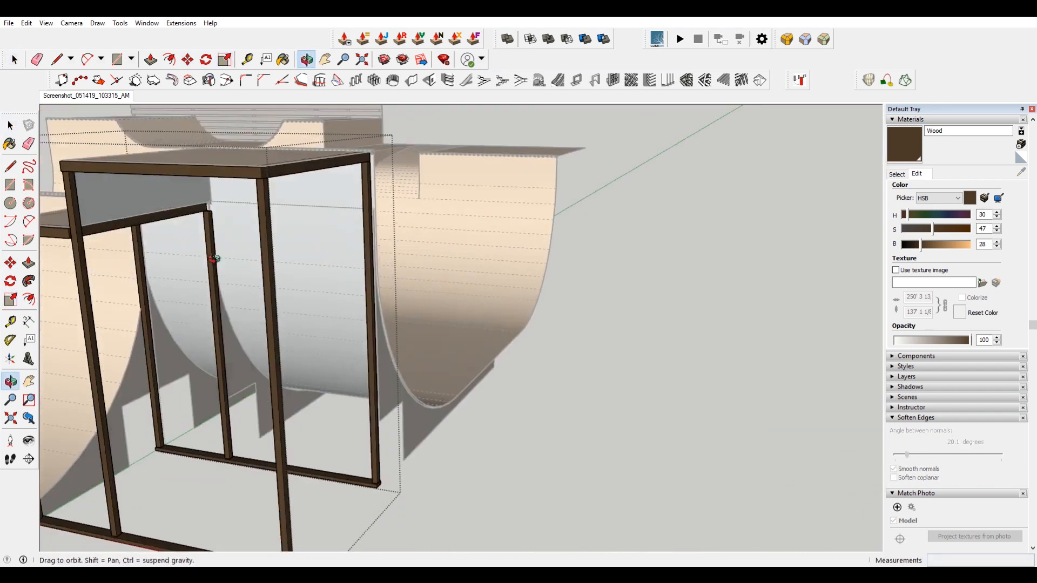
Scale a side top rail along its length.
{"action": "scroll", "coordinate": [208, 198], "scroll_direction": "up", "scroll_amount": 6}
{"action": "left_click", "coordinate": [197, 198]}
{"action": "key", "text": "s"}
{"action": "left_click", "coordinate": [216, 211]}
{"action": "scroll", "coordinate": [305, 268], "scroll_direction": "down", "scroll_amount": 5}
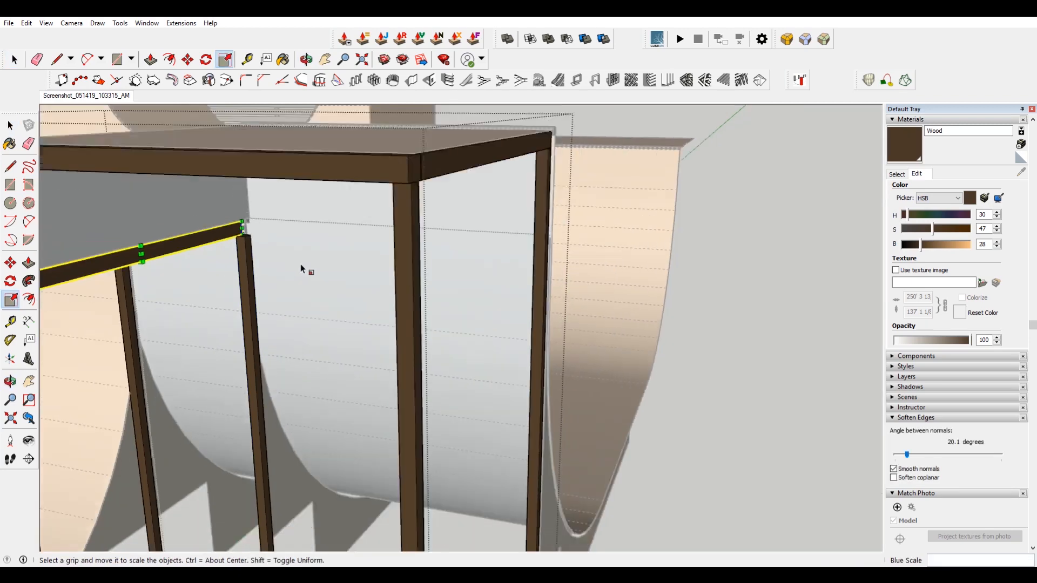
{"action": "key", "text": "space"}
Copy the selected framing members across to the other side of the frame.
{"action": "scroll", "coordinate": [306, 269], "scroll_direction": "down", "scroll_amount": 5}
{"action": "left_click", "coordinate": [594, 305]}
{"action": "middle_click_drag", "start_coordinate": [595, 306], "coordinate": [475, 278]}
{"action": "scroll", "coordinate": [478, 346], "scroll_direction": "up", "scroll_amount": 6}
{"action": "left_click", "coordinate": [486, 373]}
{"action": "middle_click_drag", "start_coordinate": [491, 348], "coordinate": [265, 416]}
{"action": "key", "text": "m"}
{"action": "left_click", "coordinate": [174, 426]}
{"action": "key", "text": "ctrl"}
{"action": "left_click", "coordinate": [358, 402]}
{"action": "key", "text": "space"}
Move the side panel component into line with the frame's base corner.
{"action": "right_click", "coordinate": [378, 358]}
{"action": "mouse_move", "coordinate": [448, 303]}
{"action": "left_click", "coordinate": [592, 305]}
{"action": "right_click", "coordinate": [408, 370]}
{"action": "key", "text": "m"}
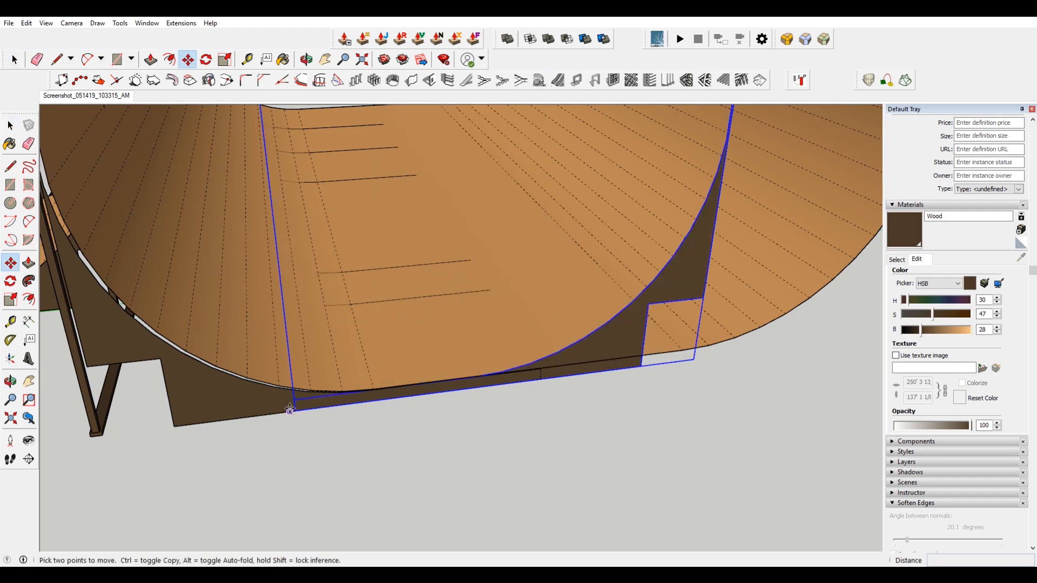
{"action": "left_click", "coordinate": [295, 410]}
{"action": "left_click", "coordinate": [541, 379]}
{"action": "middle_click_drag", "start_coordinate": [645, 357], "coordinate": [351, 419], "text": "shift"}
{"action": "scroll", "coordinate": [609, 150], "scroll_direction": "up", "scroll_amount": 4}
{"action": "middle_click_drag", "start_coordinate": [608, 150], "coordinate": [594, 198], "text": "shift"}
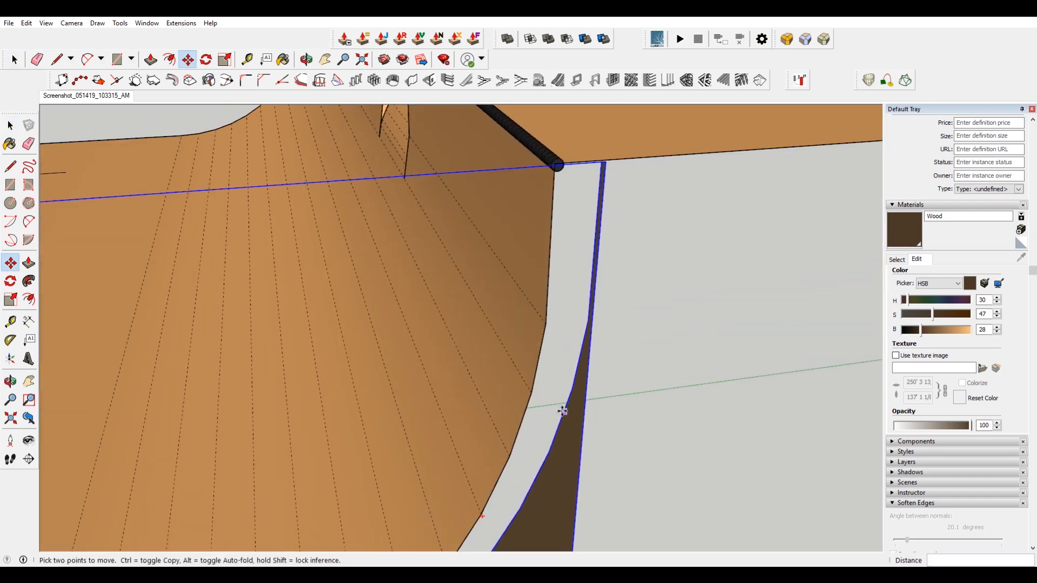
{"action": "left_click", "coordinate": [573, 390]}
{"action": "left_click", "coordinate": [532, 393]}
Copy the frame with its side panel out beside the ramp.
{"action": "scroll", "coordinate": [563, 363], "scroll_direction": "down", "scroll_amount": 5}
{"action": "key", "text": "space"}
{"action": "left_click", "coordinate": [580, 324]}
{"action": "scroll", "coordinate": [579, 324], "scroll_direction": "down", "scroll_amount": 5}
{"action": "middle_click_drag", "start_coordinate": [579, 345], "coordinate": [448, 297]}
{"action": "scroll", "coordinate": [323, 327], "scroll_direction": "down", "scroll_amount": 2}
{"action": "left_click", "coordinate": [260, 384]}
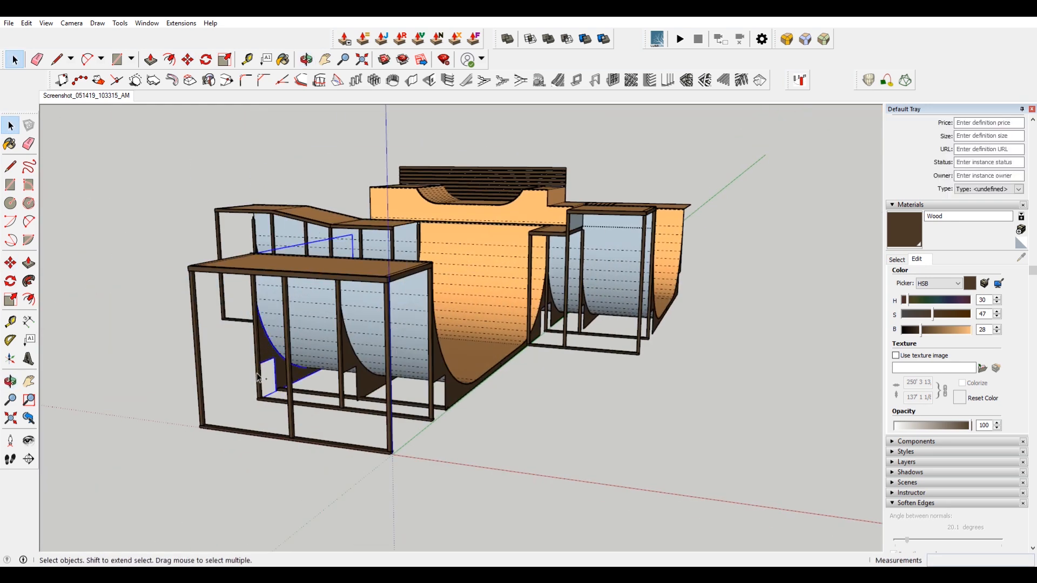
{"action": "scroll", "coordinate": [260, 383], "scroll_direction": "up", "scroll_amount": 4}
{"action": "key", "text": "m"}
{"action": "key", "text": "ctrl"}
{"action": "left_click", "coordinate": [341, 389]}
{"action": "scroll", "coordinate": [340, 389], "scroll_direction": "down", "scroll_amount": 5}
{"action": "middle_click_drag", "start_coordinate": [346, 384], "coordinate": [232, 443], "text": "shift"}
{"action": "left_click", "coordinate": [675, 284]}
{"action": "key", "text": "space"}
{"action": "scroll", "coordinate": [676, 284], "scroll_direction": "up", "scroll_amount": 4}
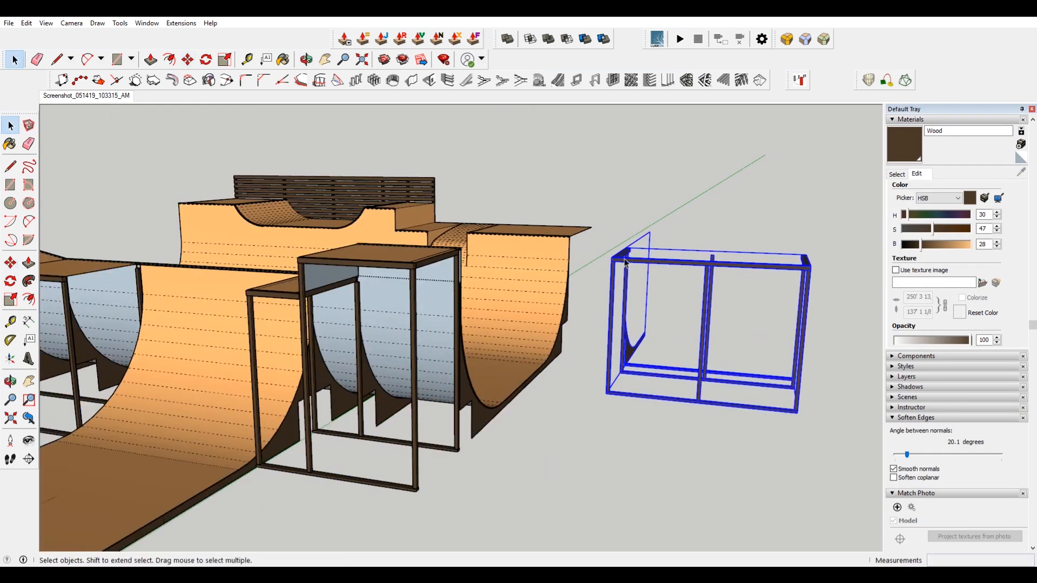
Flip the copied frame along two axes to mirror it.
{"action": "right_click", "coordinate": [629, 253]}
{"action": "mouse_move", "coordinate": [694, 409]}
{"action": "left_click", "coordinate": [790, 421]}
{"action": "middle_click_drag", "start_coordinate": [802, 354], "coordinate": [603, 376]}
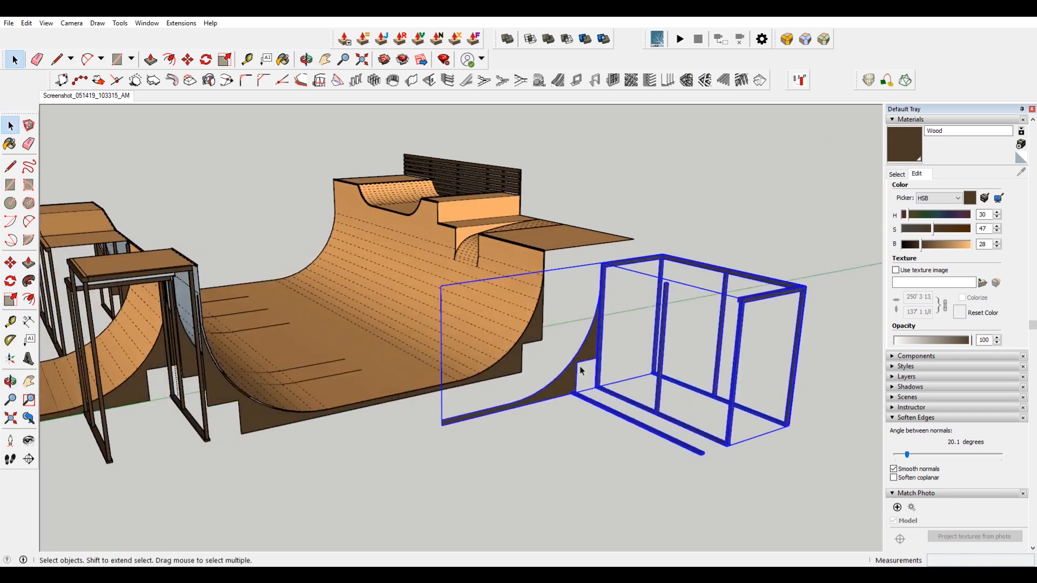
{"action": "right_click", "coordinate": [603, 272]}
{"action": "mouse_move", "coordinate": [705, 426]}
{"action": "left_click", "coordinate": [757, 426]}
Move the mirrored frame into place against the opposite quarter pipe.
{"action": "scroll", "coordinate": [752, 463], "scroll_direction": "up", "scroll_amount": 3}
{"action": "key", "text": "m"}
{"action": "scroll", "coordinate": [683, 390], "scroll_direction": "up", "scroll_amount": 2}
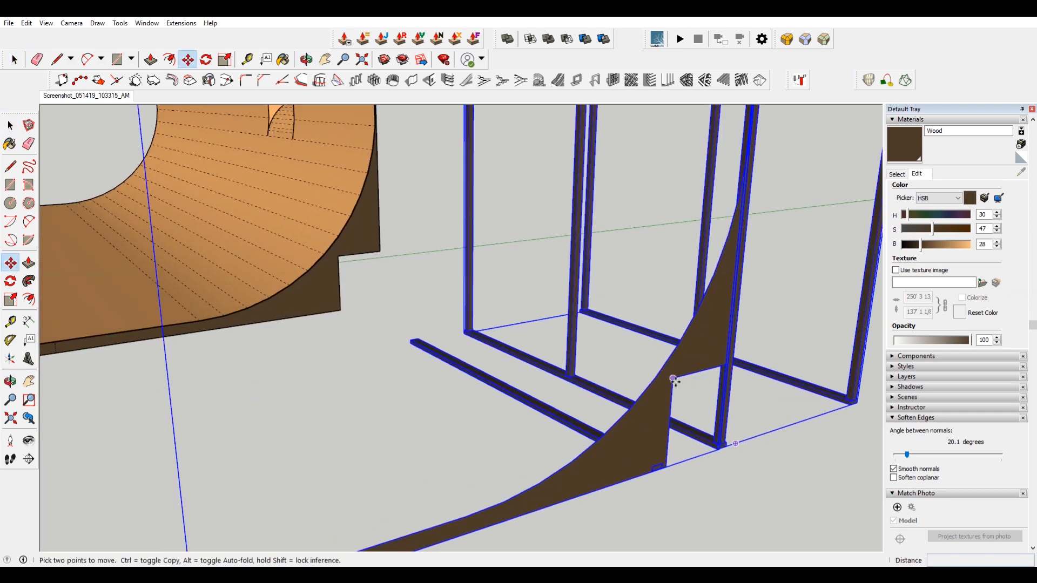
{"action": "left_click", "coordinate": [672, 379]}
{"action": "scroll", "coordinate": [334, 246], "scroll_direction": "up", "scroll_amount": 5}
{"action": "left_click", "coordinate": [335, 240]}
{"action": "key", "text": "space"}
{"action": "left_click", "coordinate": [394, 371]}
{"action": "scroll", "coordinate": [395, 370], "scroll_direction": "down", "scroll_amount": 3}
{"action": "scroll", "coordinate": [396, 370], "scroll_direction": "down", "scroll_amount": 5}
{"action": "middle_click_drag", "start_coordinate": [532, 297], "coordinate": [500, 338]}
Move the selected posts to the frame's outer corner.
{"action": "scroll", "coordinate": [500, 338], "scroll_direction": "up", "scroll_amount": 3}
{"action": "left_click_drag", "start_coordinate": [535, 465], "coordinate": [390, 337]}
{"action": "middle_click_drag", "start_coordinate": [459, 343], "coordinate": [398, 295]}
{"action": "double_click", "coordinate": [408, 302]}
{"action": "left_click_drag", "start_coordinate": [478, 452], "coordinate": [398, 357]}
{"action": "scroll", "coordinate": [447, 185], "scroll_direction": "up", "scroll_amount": 6}
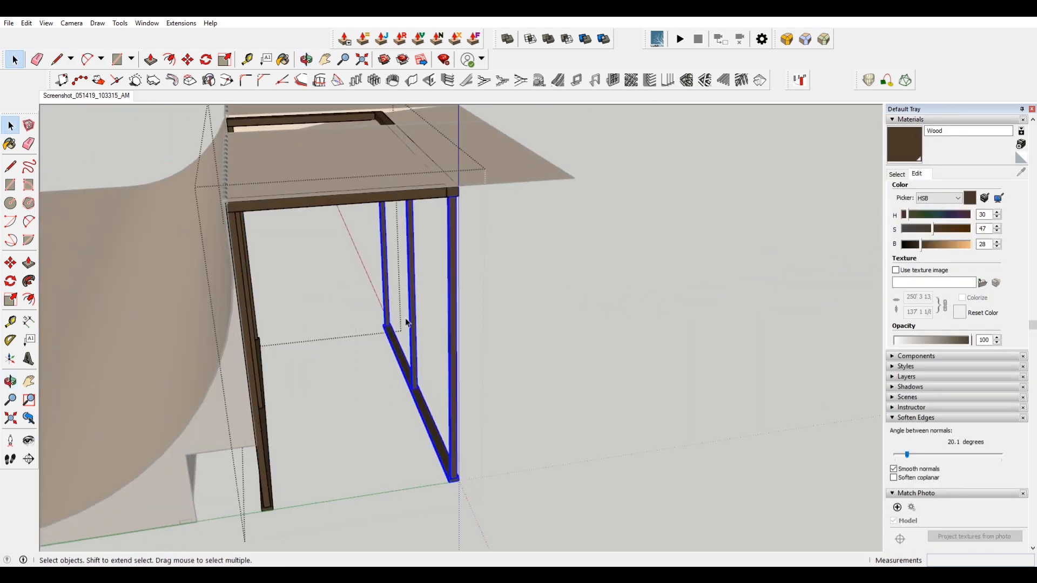
{"action": "key", "text": "m"}
{"action": "left_click", "coordinate": [439, 184]}
{"action": "scroll", "coordinate": [439, 185], "scroll_direction": "down", "scroll_amount": 4}
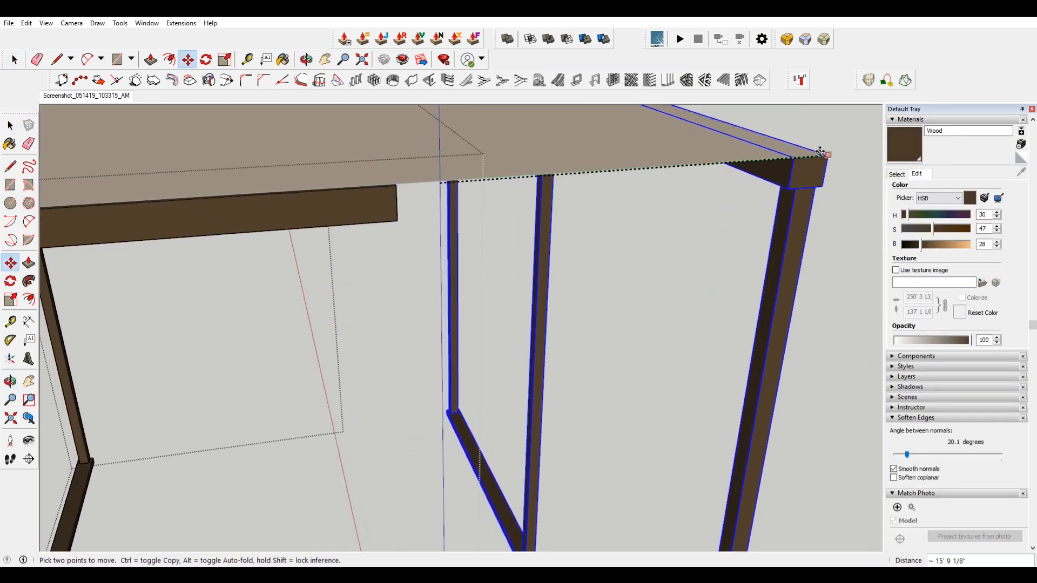
{"action": "left_click", "coordinate": [819, 155]}
Scale a top rail out to the platform's corner.
{"action": "key", "text": "space"}
{"action": "left_click", "coordinate": [622, 192]}
{"action": "key", "text": "s"}
{"action": "left_click", "coordinate": [623, 188]}
{"action": "left_click", "coordinate": [824, 168]}
{"action": "key", "text": "space"}
Delete two extra posts from the frame.
{"action": "left_click", "coordinate": [545, 220]}
{"action": "key", "text": "Delete"}
{"action": "left_click", "coordinate": [508, 238]}
{"action": "key", "text": "Delete"}
Scale the remaining top rail to fit the platform's edge.
{"action": "left_click", "coordinate": [706, 162]}
{"action": "scroll", "coordinate": [664, 157], "scroll_direction": "up", "scroll_amount": 3}
{"action": "key", "text": "s"}
{"action": "scroll", "coordinate": [663, 157], "scroll_direction": "up", "scroll_amount": 5}
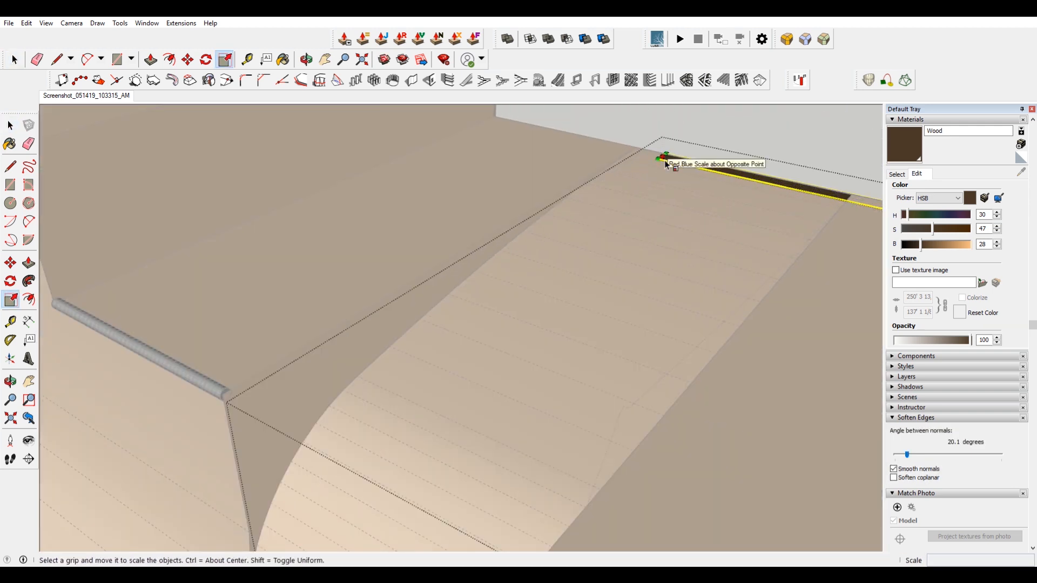
{"action": "left_click", "coordinate": [657, 162]}
{"action": "left_click", "coordinate": [651, 168]}
{"action": "scroll", "coordinate": [656, 170], "scroll_direction": "down", "scroll_amount": 10}
{"action": "key", "text": "space"}
Switch to the Match Photo scene and compare the model with the reference image.
{"action": "left_click", "coordinate": [345, 141]}
{"action": "left_click", "coordinate": [80, 96]}
{"action": "scroll", "coordinate": [677, 269], "scroll_direction": "up", "scroll_amount": 5}
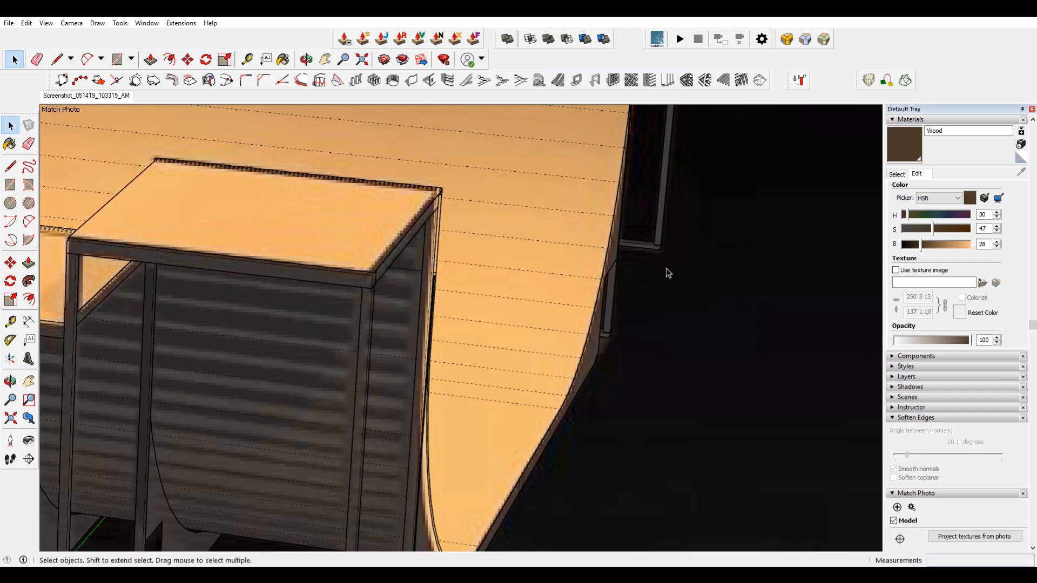
{"action": "scroll", "coordinate": [670, 270], "scroll_direction": "down", "scroll_amount": 5}
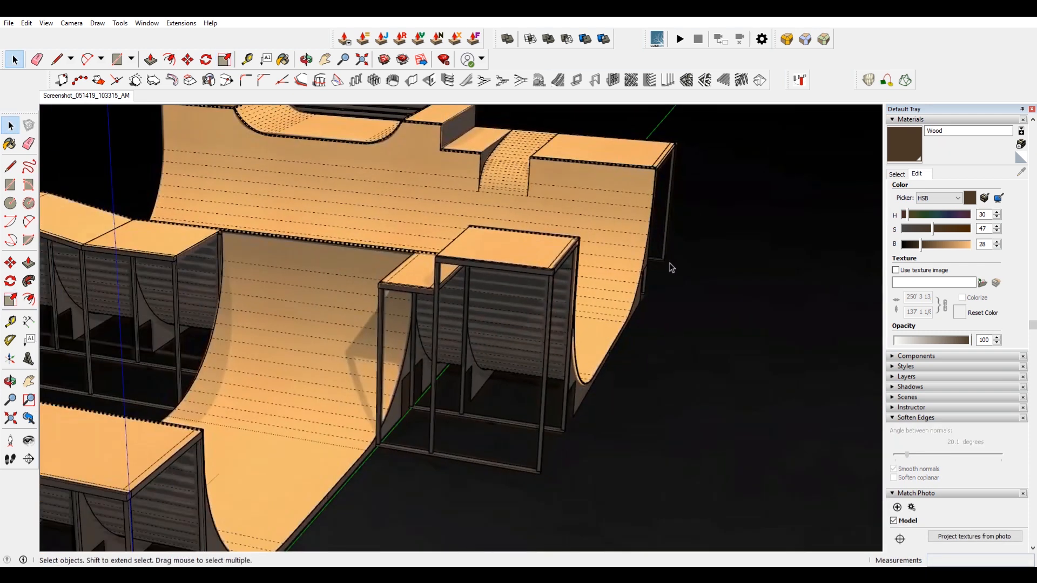
{"action": "scroll", "coordinate": [670, 198], "scroll_direction": "up", "scroll_amount": 5}
{"action": "scroll", "coordinate": [609, 220], "scroll_direction": "down", "scroll_amount": 8}
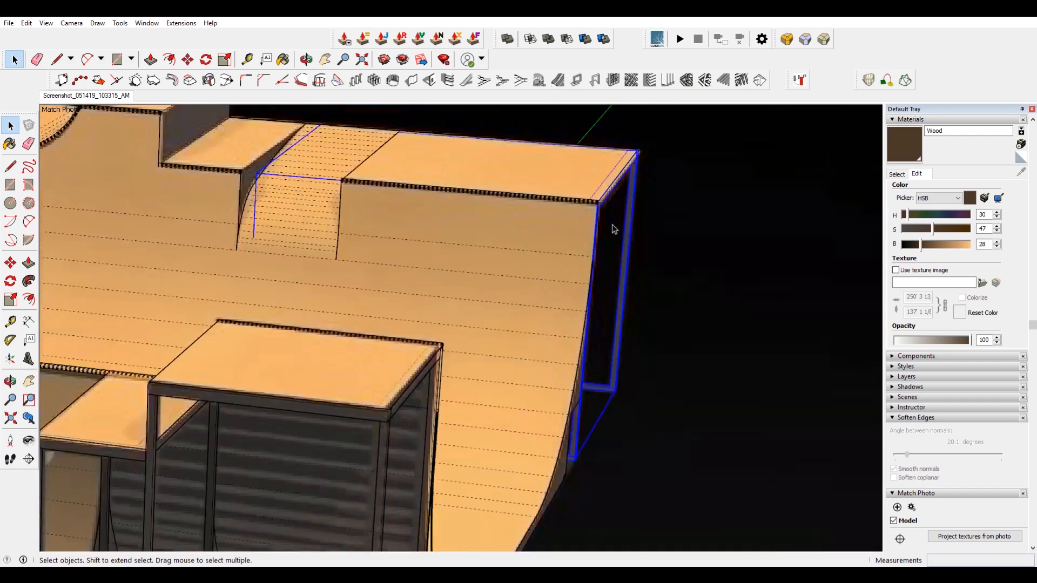
{"action": "mouse_move", "coordinate": [653, 278]}
{"action": "middle_mouse_down"}
{"action": "mouse_move", "coordinate": [655, 268]}
{"action": "mouse_move", "coordinate": [650, 293]}
{"action": "middle_mouse_up"}
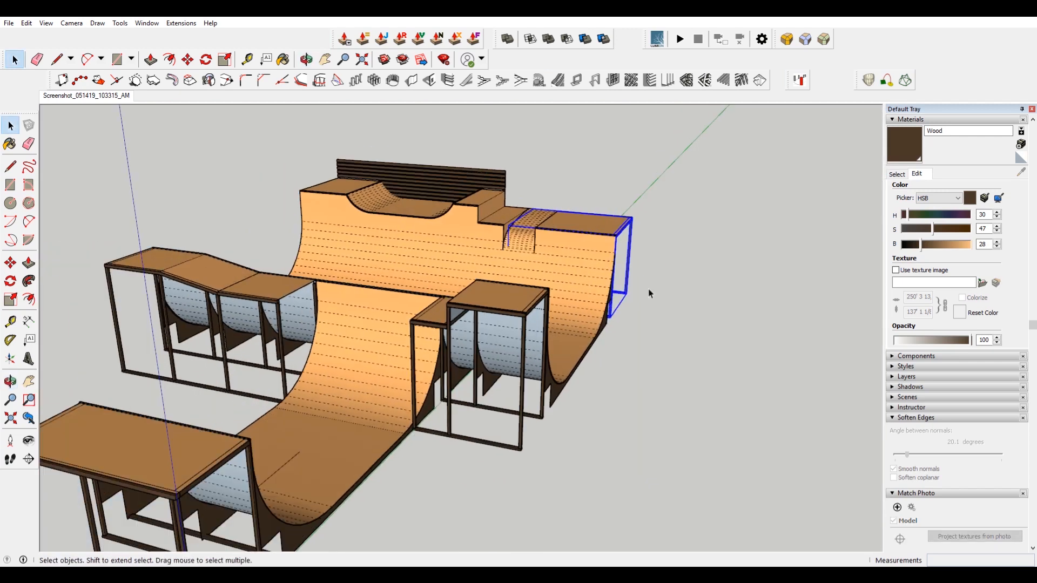
Paint the main quarter pipe's surfaces with the orange screenshot material.
{"action": "double_click", "coordinate": [501, 347]}
{"action": "left_click", "coordinate": [501, 347]}
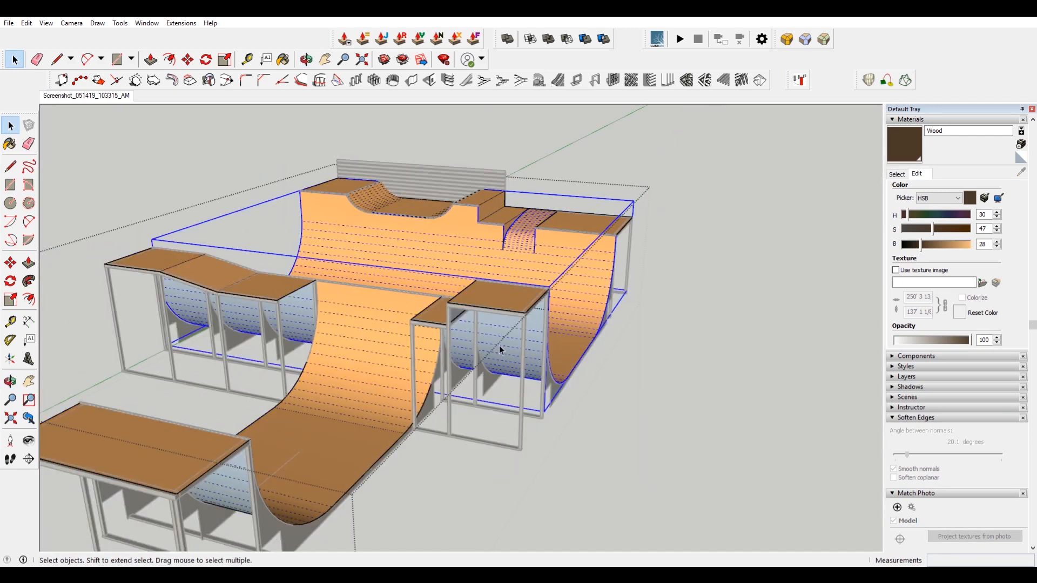
{"action": "double_click", "coordinate": [509, 337]}
{"action": "key", "text": "b"}
{"action": "left_click", "coordinate": [44, 23]}
{"action": "left_click", "coordinate": [59, 64]}
{"action": "left_click", "coordinate": [567, 258], "text": "alt"}
{"action": "key", "text": "space"}
{"action": "triple_click", "coordinate": [498, 338]}
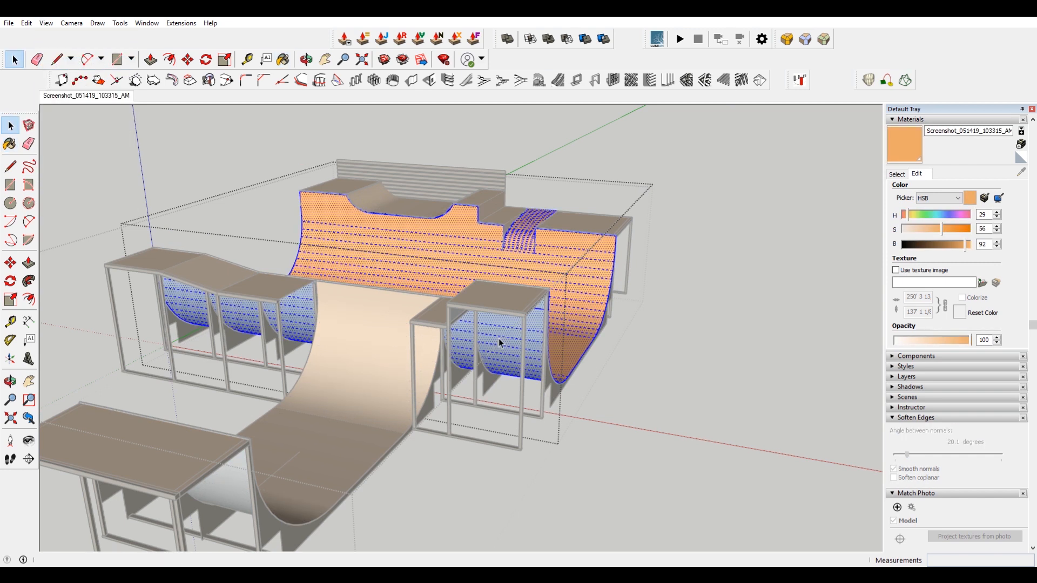
{"action": "key", "text": "b"}
{"action": "left_click", "coordinate": [498, 338]}
{"action": "key", "text": "space"}
Paint the remaining ramp surfaces with the same orange material.
{"action": "left_click", "coordinate": [687, 425]}
{"action": "middle_click_drag", "start_coordinate": [231, 518], "coordinate": [368, 414], "text": "shift"}
{"action": "triple_click", "coordinate": [352, 394]}
{"action": "key", "text": "b"}
{"action": "left_click", "coordinate": [361, 393]}
{"action": "key", "text": "space"}
{"action": "double_click", "coordinate": [666, 437]}
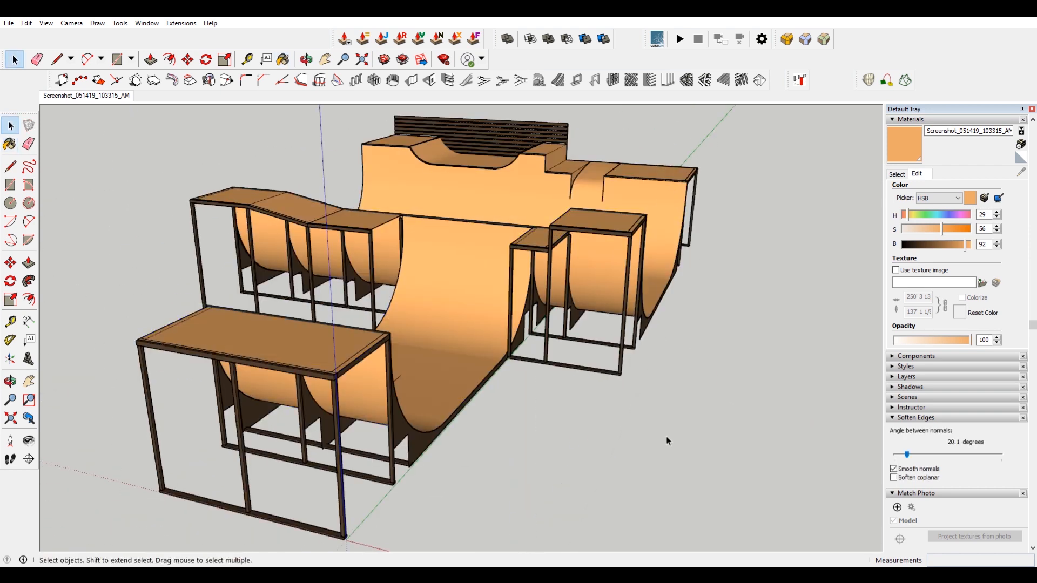
{"action": "middle_click_drag", "start_coordinate": [700, 393], "coordinate": [479, 456]}
{"action": "left_click", "coordinate": [311, 456]}
{"action": "double_click", "coordinate": [313, 451]}
{"action": "middle_click_drag", "start_coordinate": [325, 453], "coordinate": [42, 443]}
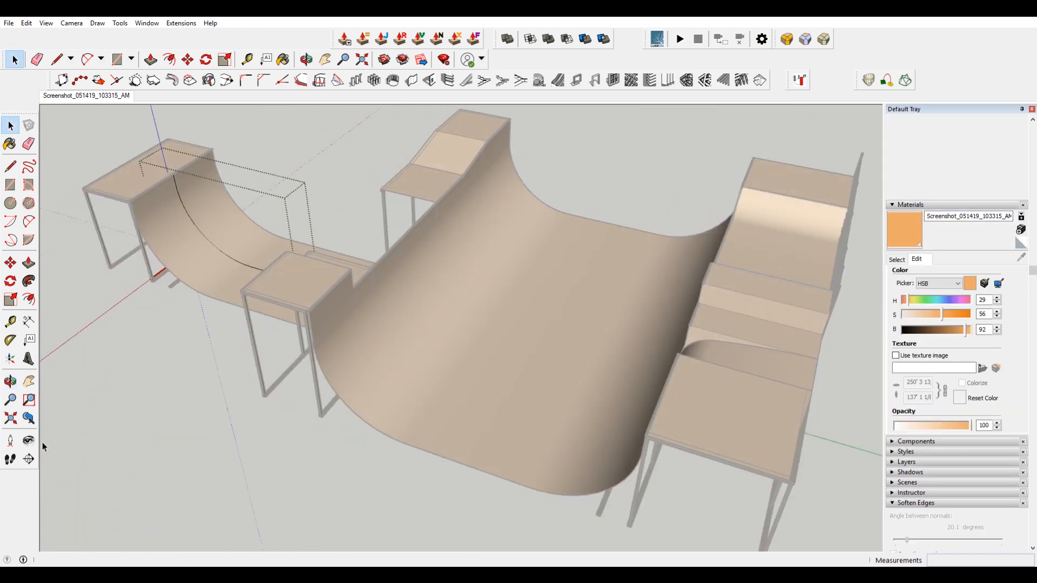
Hide the curved edge of a side panel inside its component.
{"action": "scroll", "coordinate": [188, 193], "scroll_direction": "up", "scroll_amount": 3}
{"action": "scroll", "coordinate": [189, 153], "scroll_direction": "up", "scroll_amount": 2}
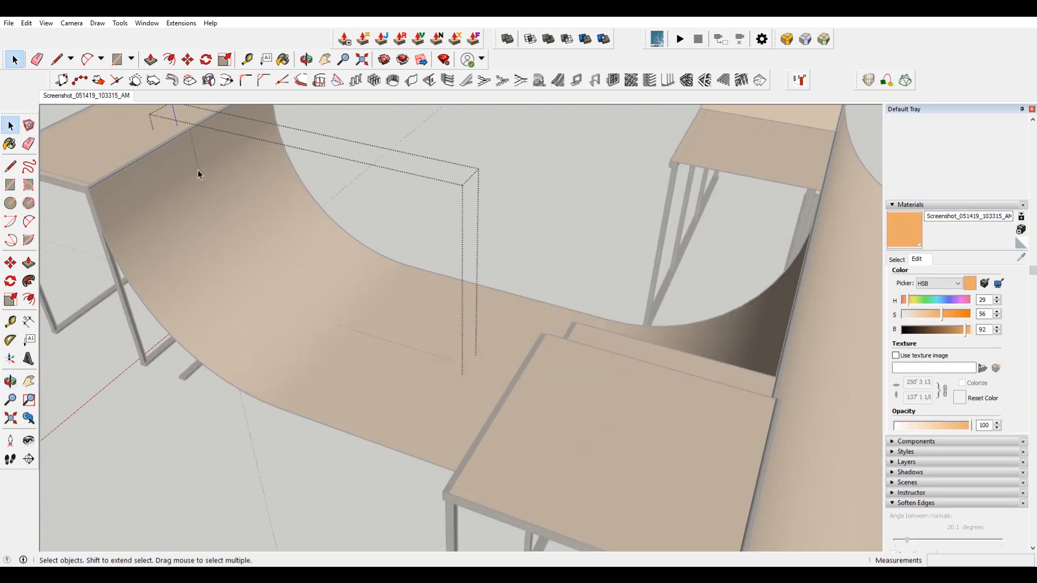
{"action": "key", "text": "i"}
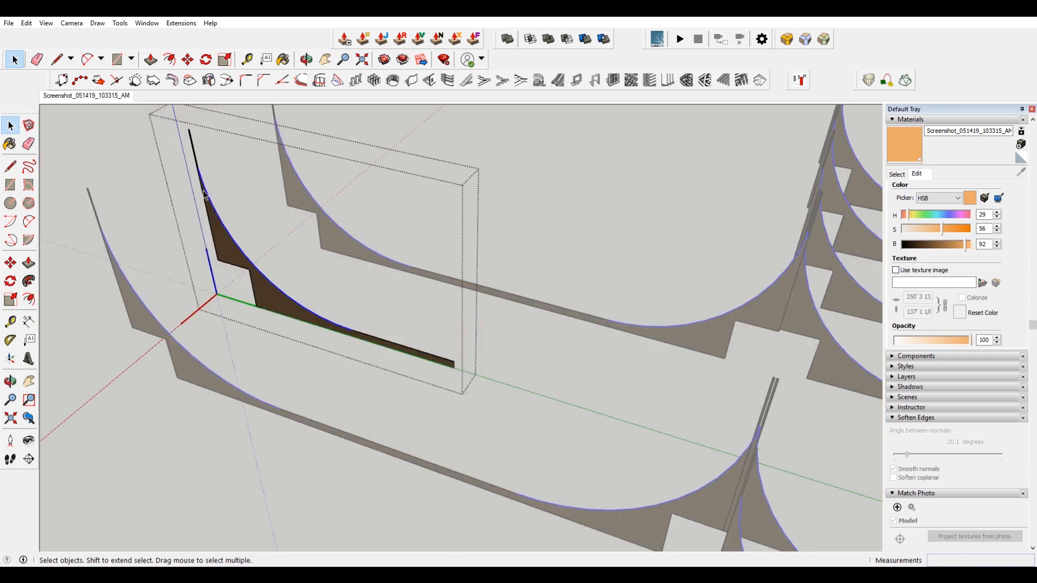
{"action": "scroll", "coordinate": [204, 194], "scroll_direction": "up", "scroll_amount": 2}
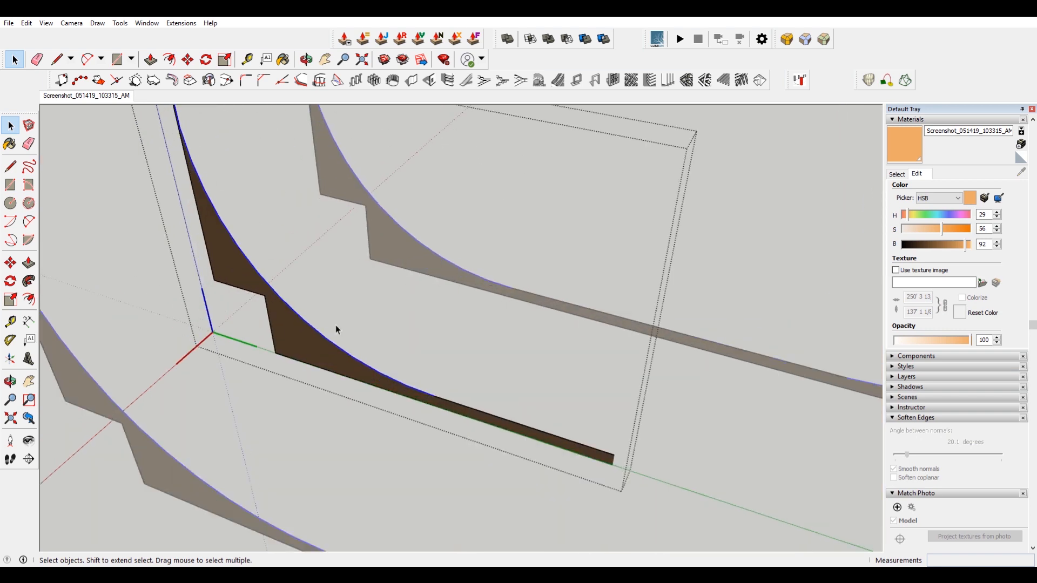
{"action": "right_click", "coordinate": [458, 407]}
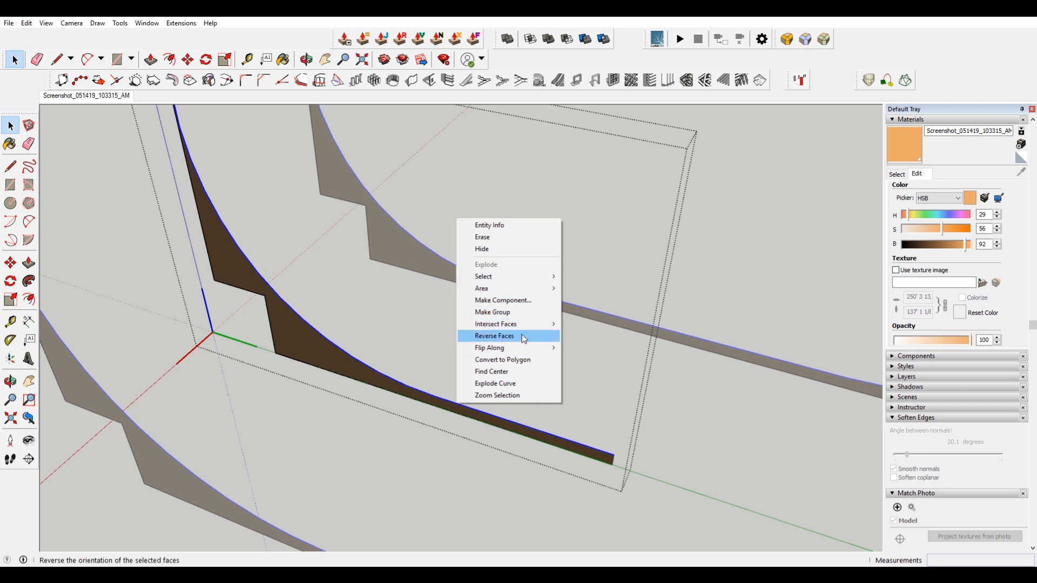
{"action": "left_click", "coordinate": [514, 250]}
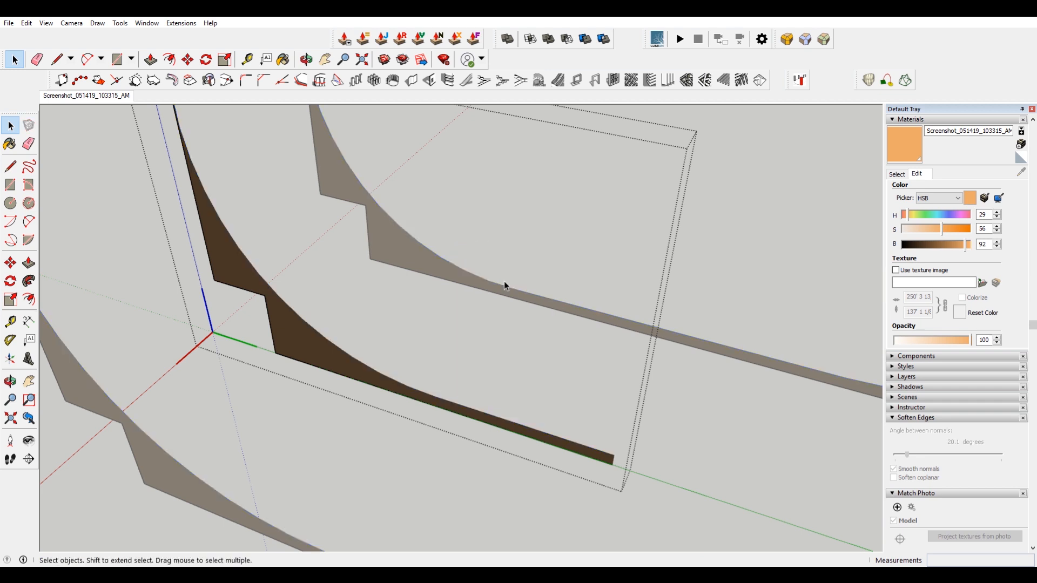
Orbit around the finished ramp to compare it with the reference image.
{"action": "scroll", "coordinate": [468, 327], "scroll_direction": "down", "scroll_amount": 3}
{"action": "left_click", "coordinate": [241, 366]}
{"action": "scroll", "coordinate": [208, 353], "scroll_direction": "down", "scroll_amount": 1}
{"action": "middle_click_drag", "start_coordinate": [208, 353], "coordinate": [666, 282]}
{"action": "middle_click_drag", "start_coordinate": [621, 317], "coordinate": [579, 424]}
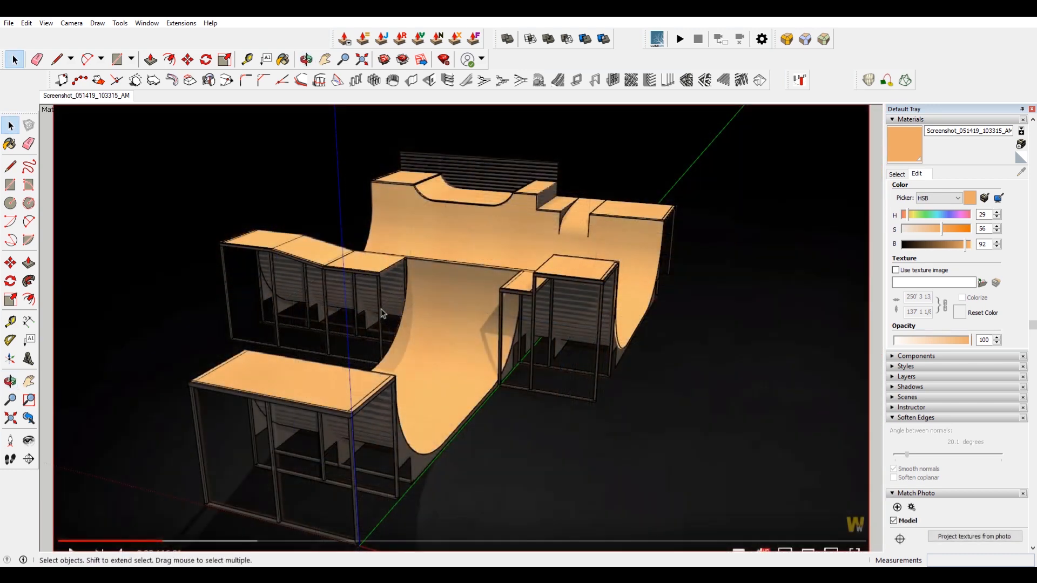
{"action": "scroll", "coordinate": [299, 283], "scroll_direction": "up", "scroll_amount": 3}
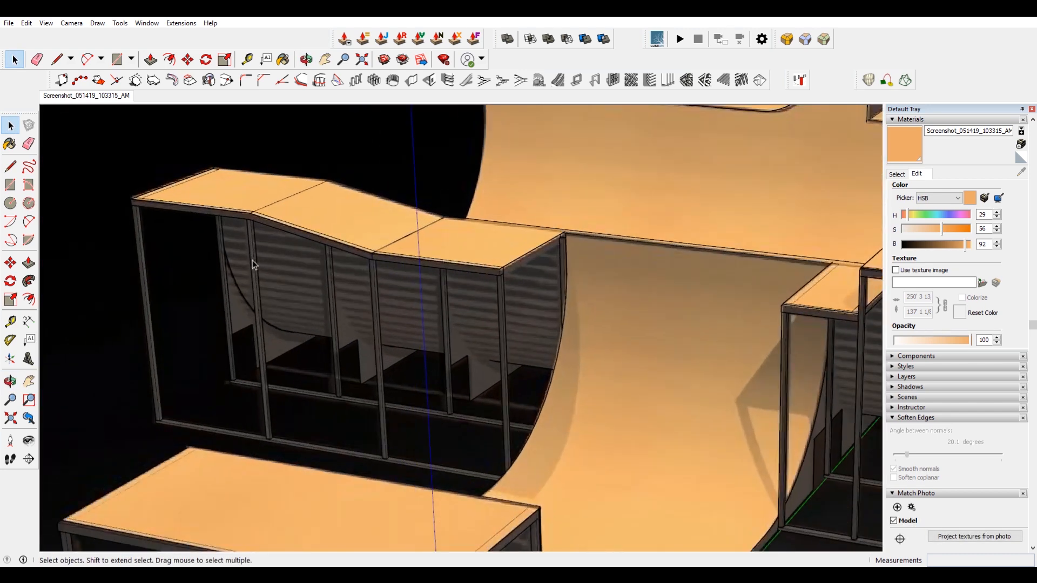
{"action": "scroll", "coordinate": [234, 245], "scroll_direction": "down", "scroll_amount": 3}
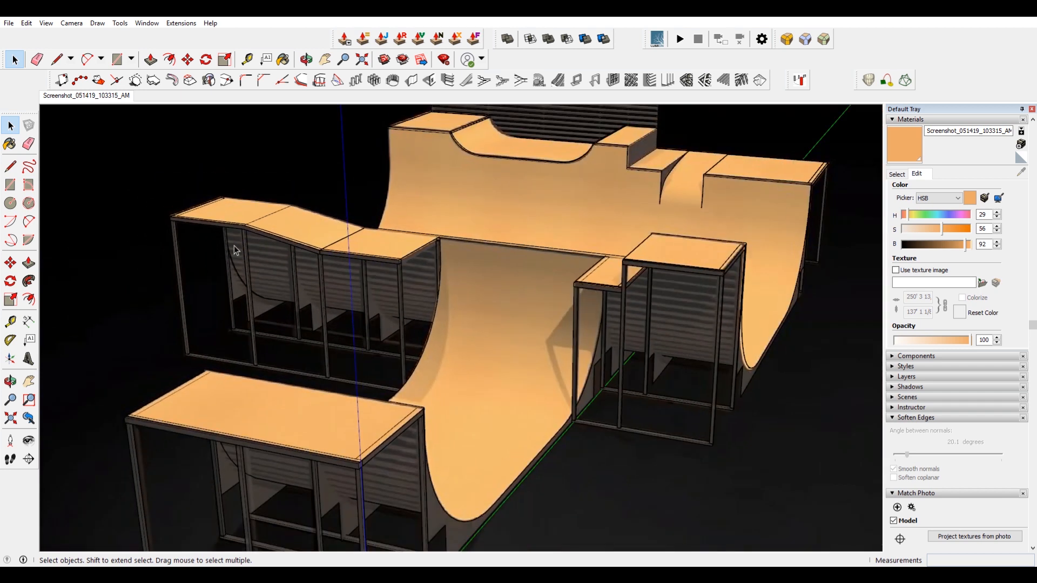
{"action": "scroll", "coordinate": [234, 245], "scroll_direction": "down", "scroll_amount": 3}
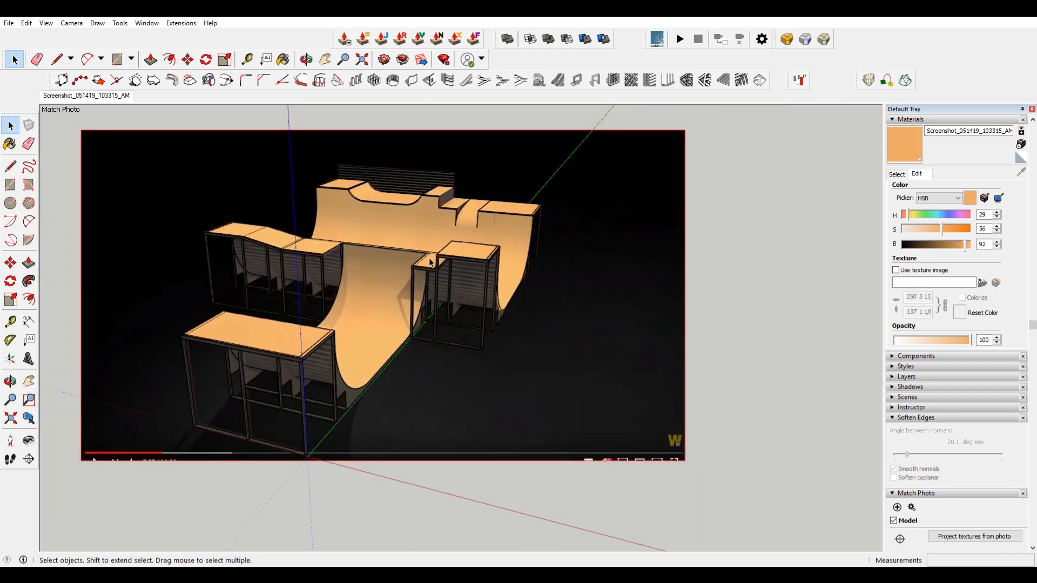
{"action": "middle_click_drag", "start_coordinate": [355, 384], "coordinate": [381, 313], "text": "shift"}
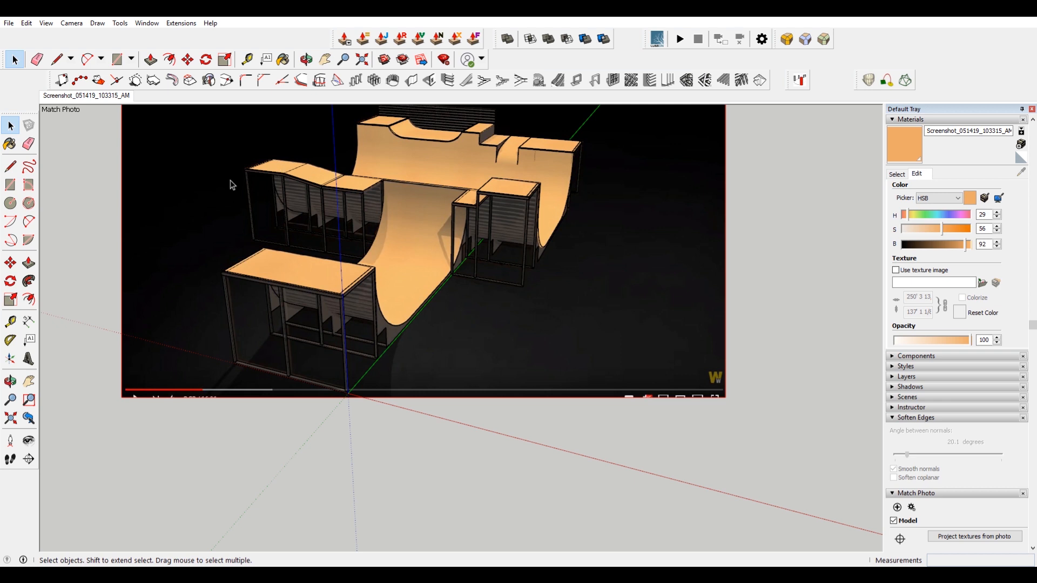
Open the main quarter pipe group and select its curved bottom profile edge.
{"action": "scroll", "coordinate": [387, 267], "scroll_direction": "up", "scroll_amount": 3}
{"action": "scroll", "coordinate": [371, 297], "scroll_direction": "down", "scroll_amount": 4}
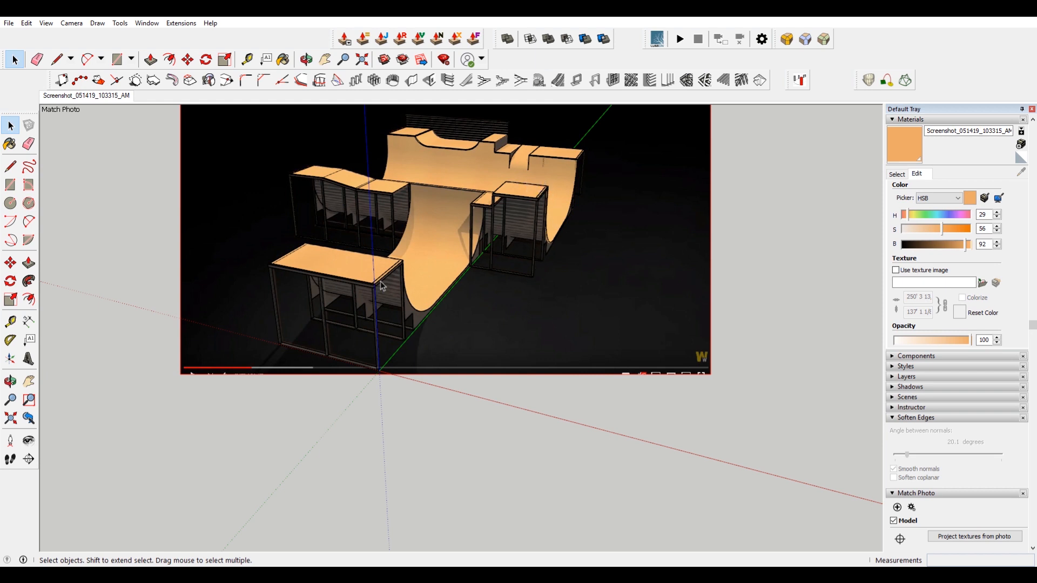
{"action": "scroll", "coordinate": [547, 218], "scroll_direction": "up", "scroll_amount": 2}
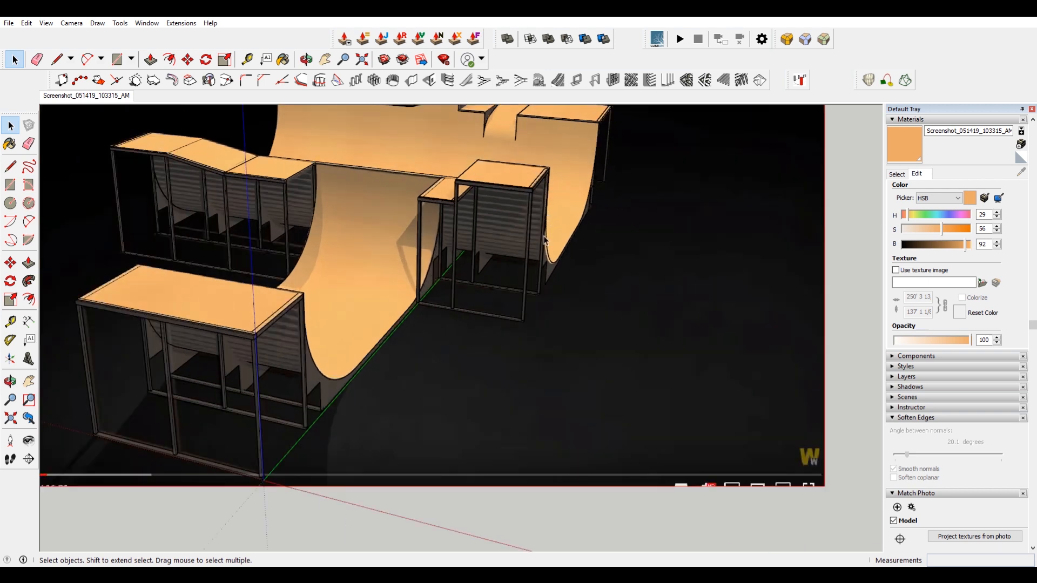
{"action": "scroll", "coordinate": [545, 240], "scroll_direction": "up", "scroll_amount": 5}
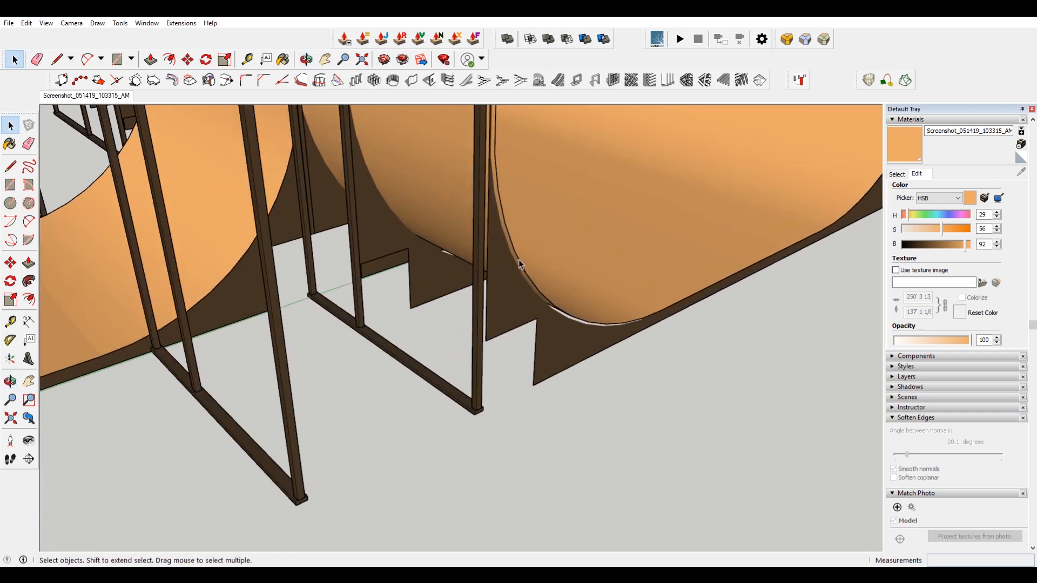
{"action": "double_click", "coordinate": [519, 261]}
{"action": "left_click", "coordinate": [519, 260]}
{"action": "scroll", "coordinate": [519, 260], "scroll_direction": "down", "scroll_amount": 3}
{"action": "double_click", "coordinate": [513, 209]}
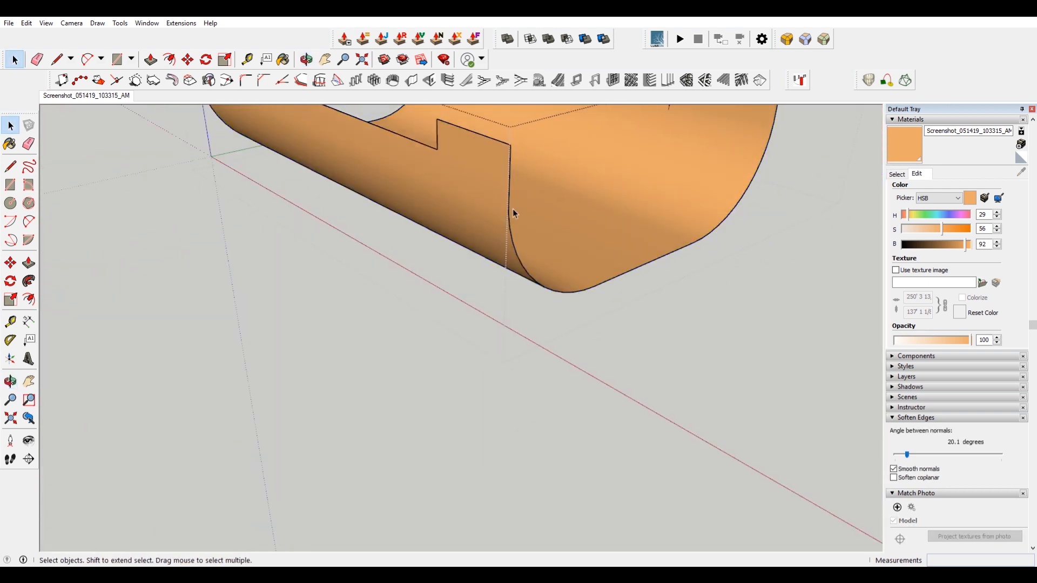
{"action": "left_click_drag", "start_coordinate": [493, 170], "coordinate": [739, 349]}
{"action": "scroll", "coordinate": [608, 249], "scroll_direction": "down", "scroll_amount": 5}
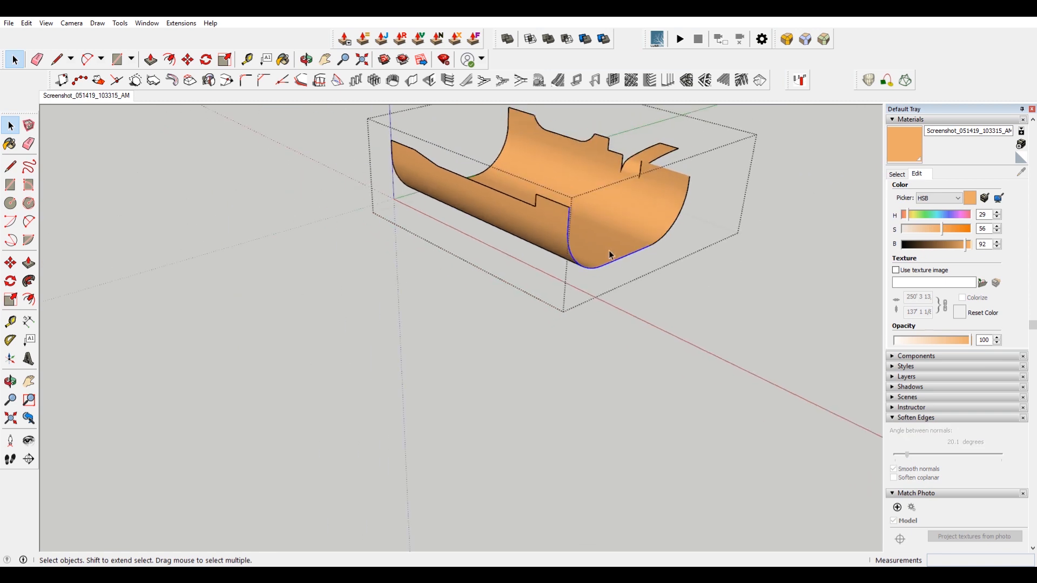
{"action": "scroll", "coordinate": [617, 258], "scroll_direction": "down", "scroll_amount": 1}
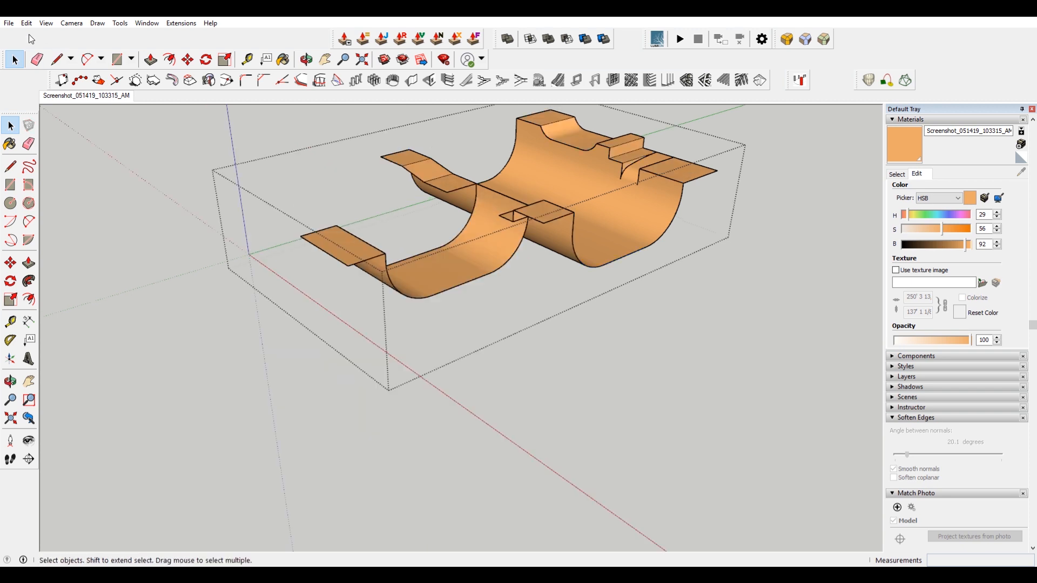
Copy the curved edge out of the quarter pipe group and make it a separate group.
{"action": "key", "text": "Escape"}
{"action": "left_click", "coordinate": [27, 23]}
{"action": "left_click", "coordinate": [65, 100]}
{"action": "scroll", "coordinate": [503, 280], "scroll_direction": "up", "scroll_amount": 6}
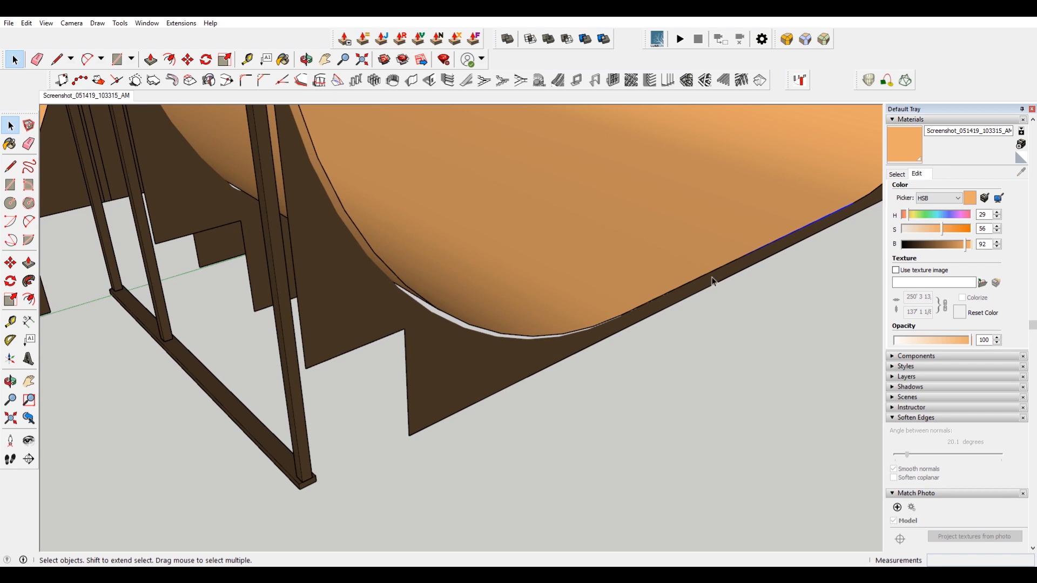
{"action": "right_click", "coordinate": [852, 209]}
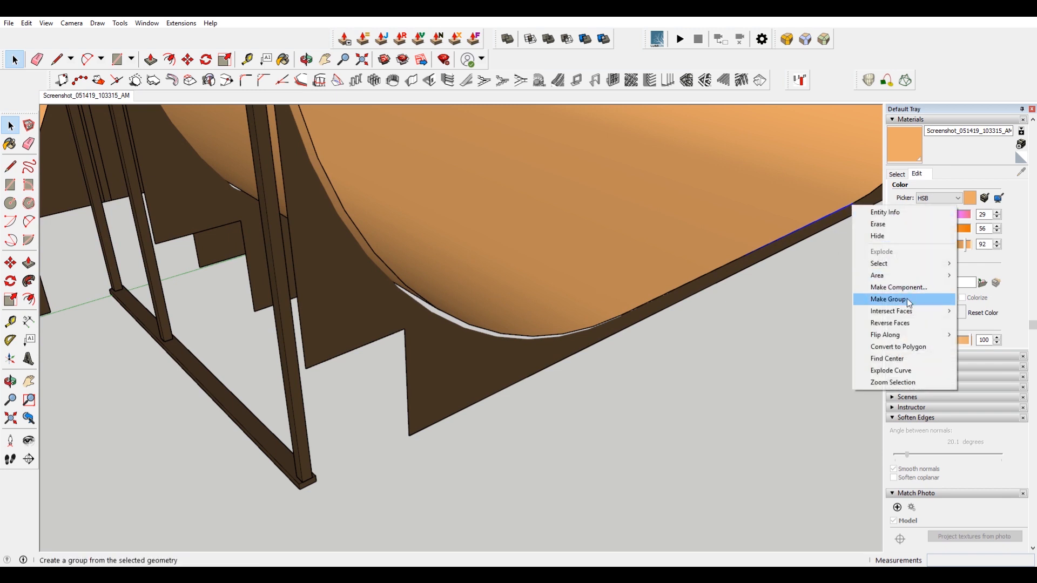
{"action": "left_click", "coordinate": [891, 297]}
Return to the photo view and nudge the new curve group slightly with Move.
{"action": "double_click", "coordinate": [843, 209]}
{"action": "scroll", "coordinate": [647, 296], "scroll_direction": "down", "scroll_amount": 3}
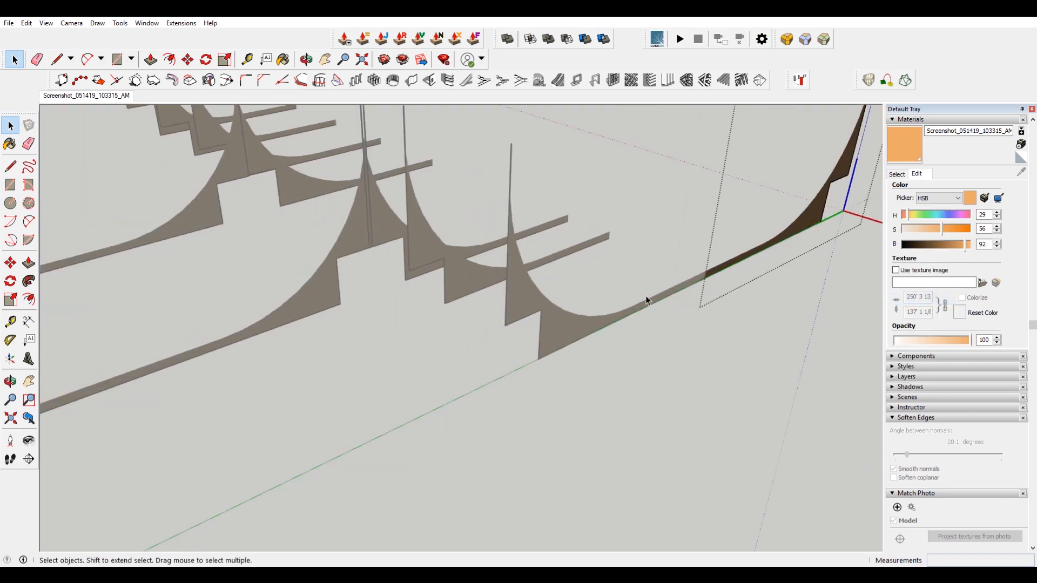
{"action": "left_click", "coordinate": [69, 99]}
{"action": "scroll", "coordinate": [621, 295], "scroll_direction": "up", "scroll_amount": 8}
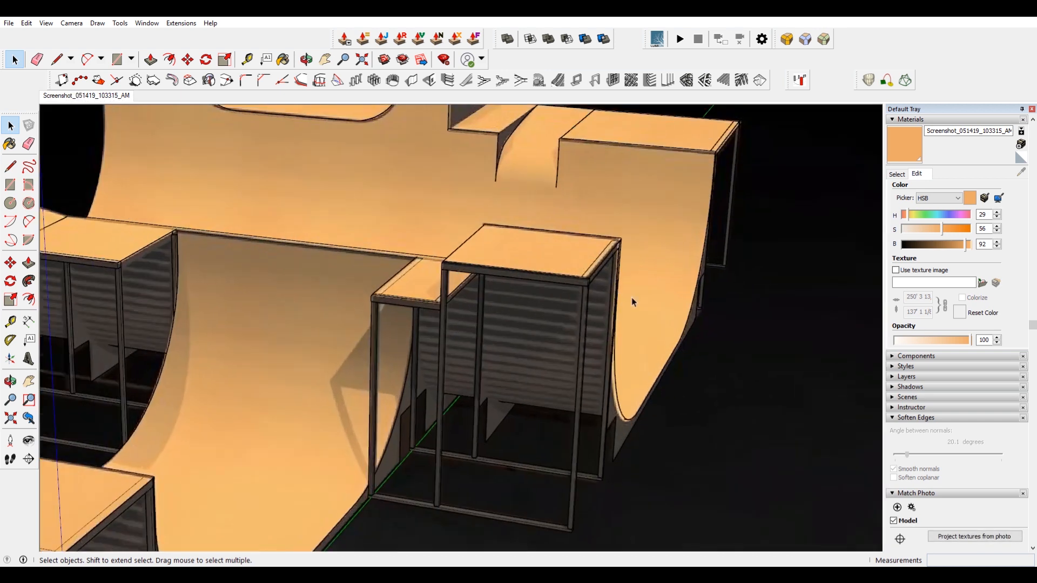
{"action": "left_click", "coordinate": [607, 473]}
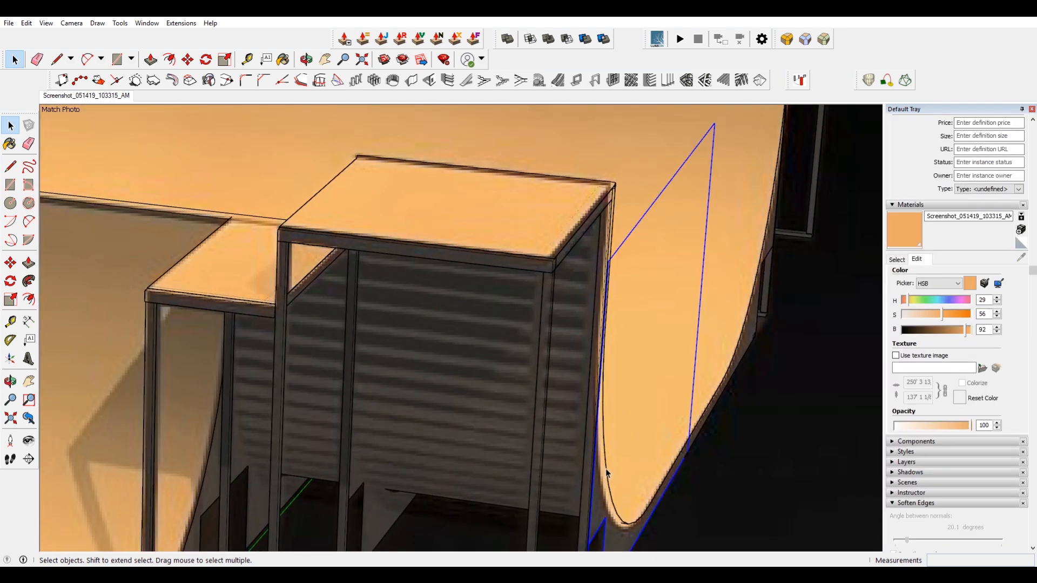
{"action": "middle_click_drag", "start_coordinate": [620, 470], "coordinate": [552, 468]}
{"action": "scroll", "coordinate": [426, 465], "scroll_direction": "down", "scroll_amount": 6}
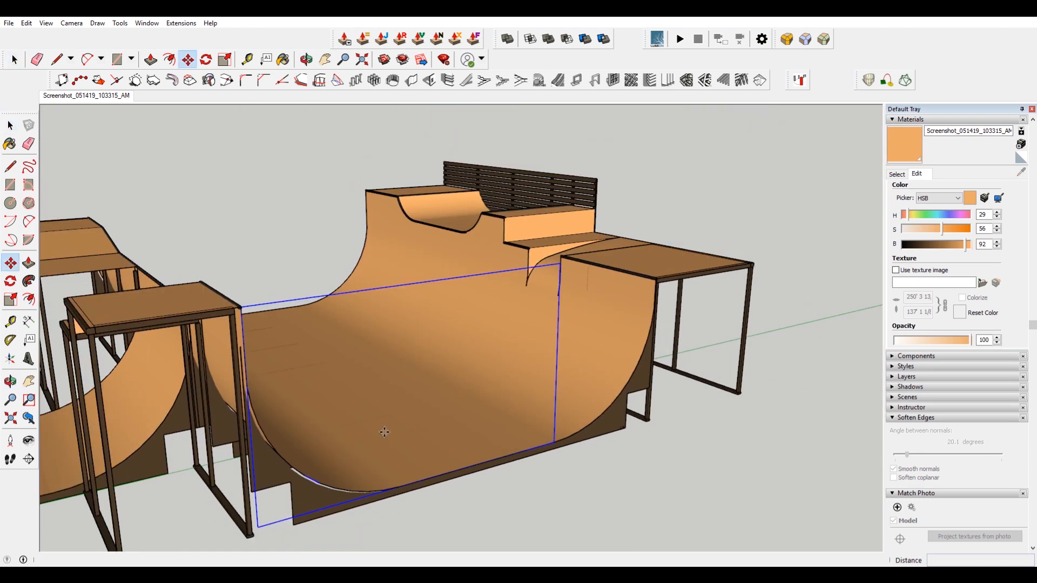
{"action": "key", "text": "m"}
{"action": "left_click", "coordinate": [395, 442]}
{"action": "left_click", "coordinate": [400, 450]}
{"action": "key", "text": "space"}
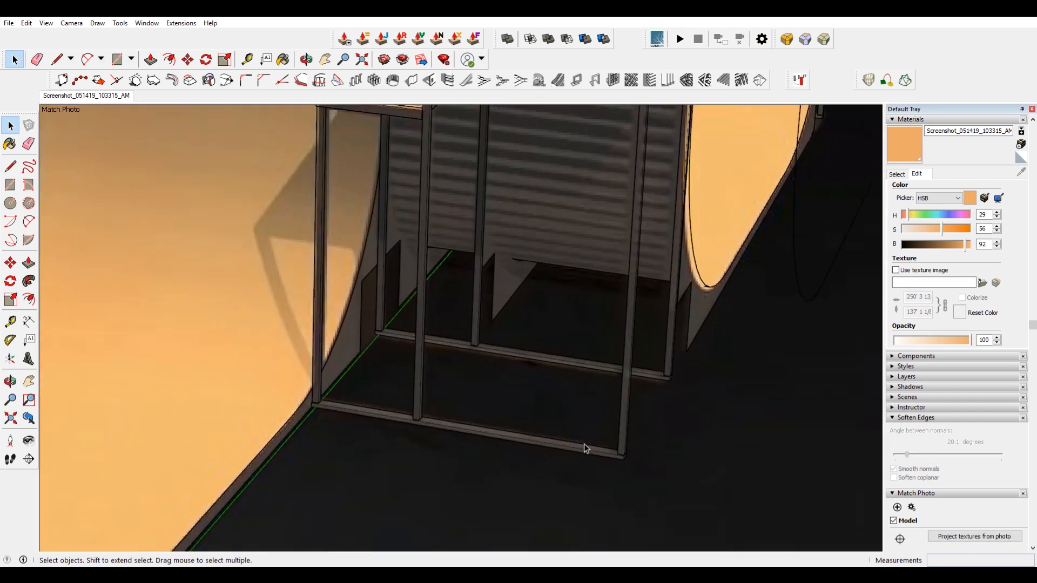
Move a platform's bottom frame bar onto the top edge of the quarter pipe.
{"action": "double_click", "coordinate": [585, 451]}
{"action": "left_click", "coordinate": [585, 452]}
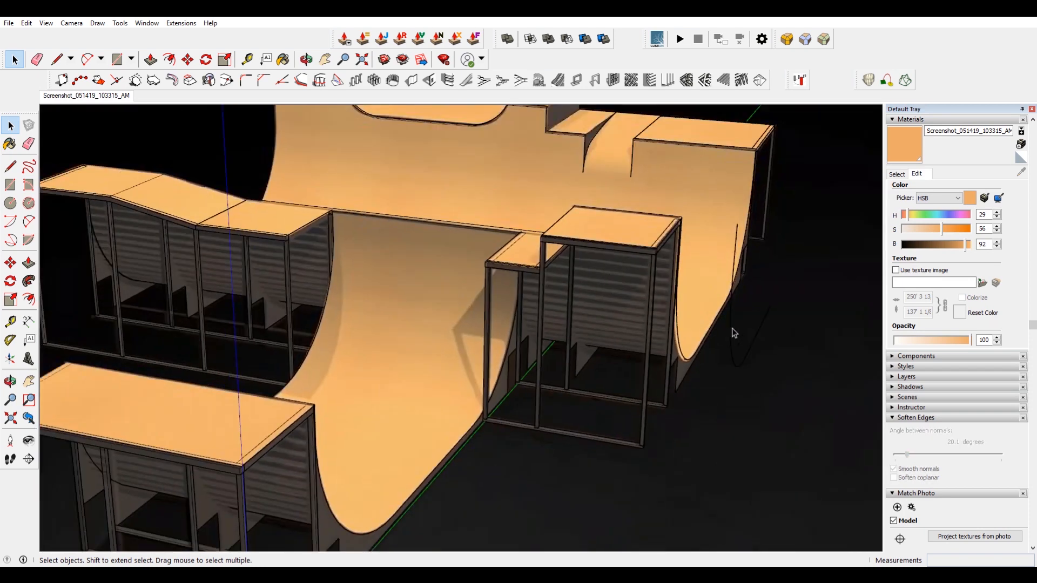
{"action": "double_click", "coordinate": [731, 329]}
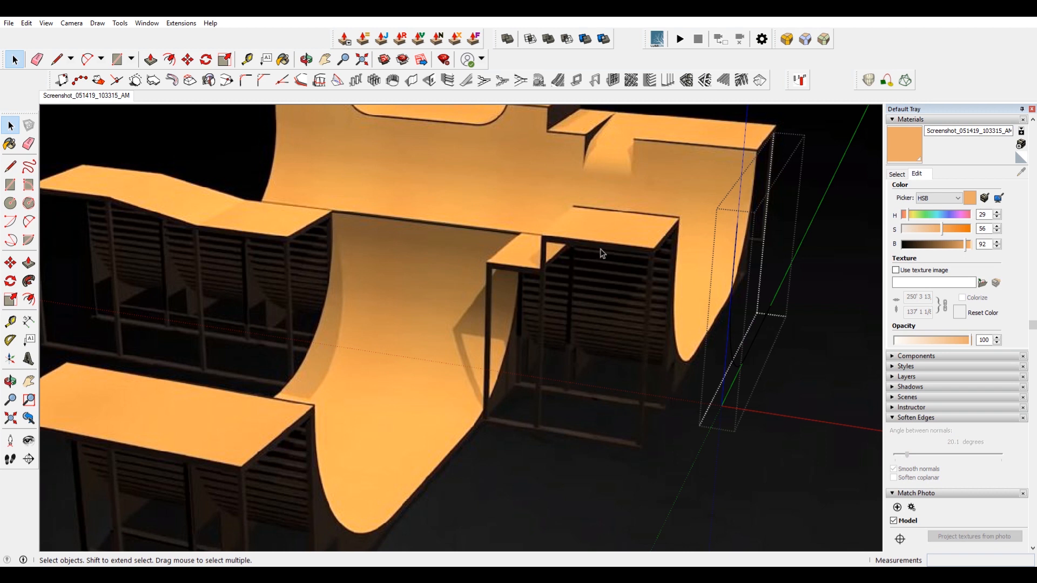
{"action": "key", "text": "m"}
{"action": "scroll", "coordinate": [621, 307], "scroll_direction": "up", "scroll_amount": 10}
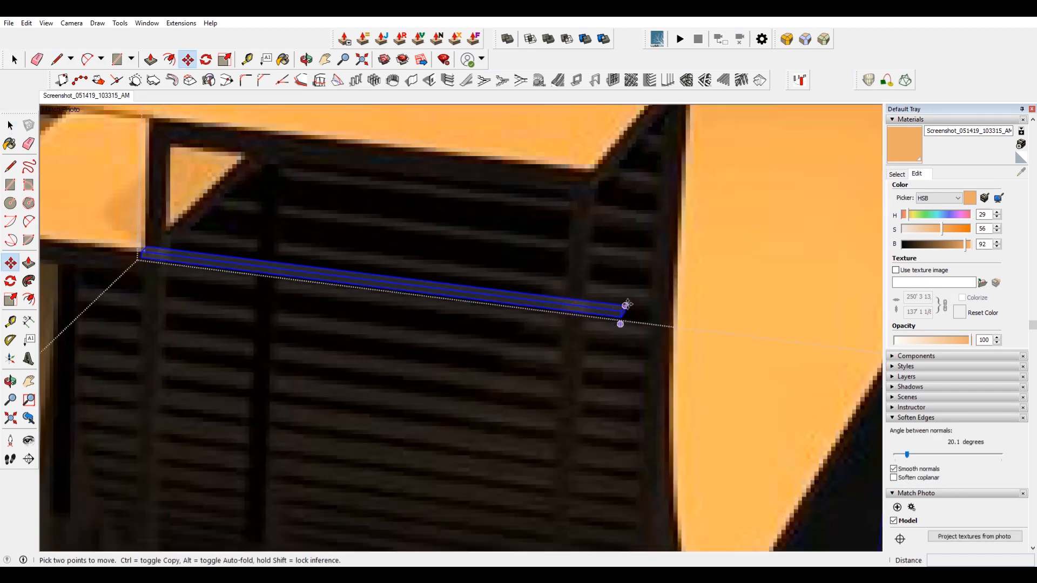
{"action": "left_click", "coordinate": [626, 304]}
{"action": "scroll", "coordinate": [621, 303], "scroll_direction": "down", "scroll_amount": 10}
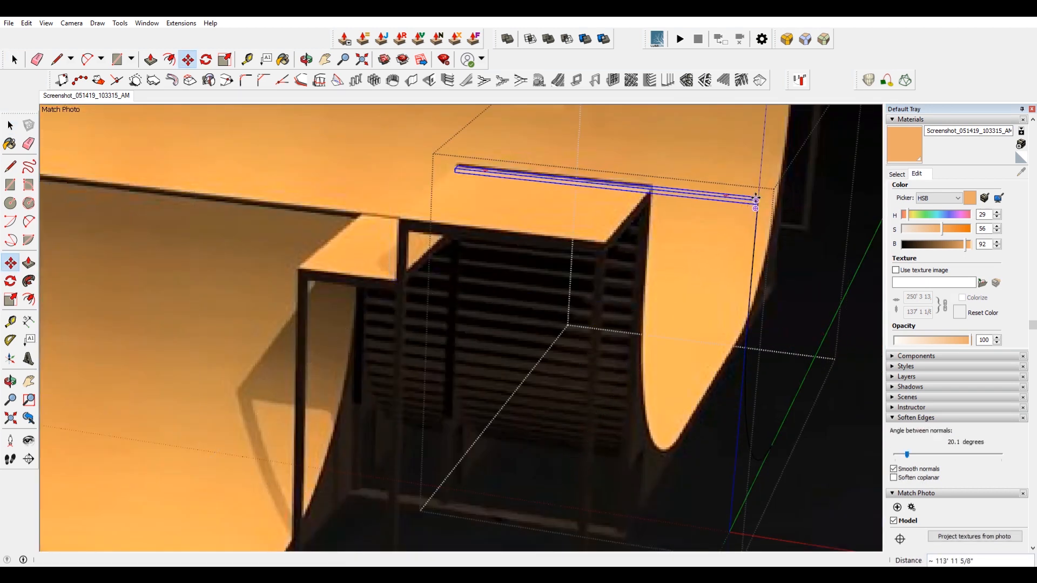
{"action": "left_click", "coordinate": [756, 199]}
Scale the bar lengthwise by 4.30 so it spans the quarter pipe's top edge.
{"action": "scroll", "coordinate": [603, 243], "scroll_direction": "down", "scroll_amount": 4}
{"action": "key", "text": "s"}
{"action": "scroll", "coordinate": [505, 189], "scroll_direction": "up", "scroll_amount": 4}
{"action": "scroll", "coordinate": [565, 223], "scroll_direction": "up", "scroll_amount": 3}
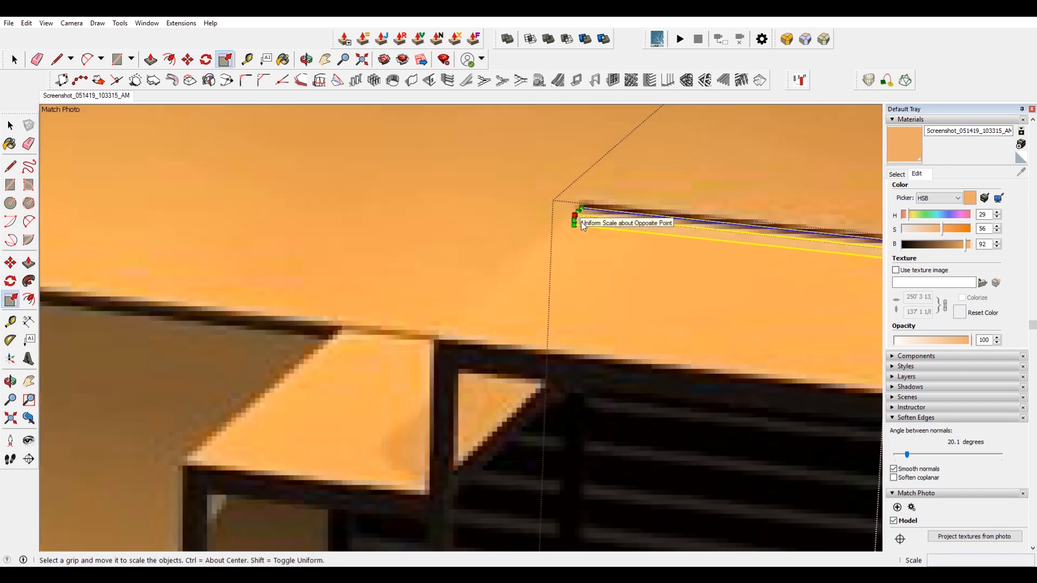
{"action": "scroll", "coordinate": [583, 224], "scroll_direction": "down", "scroll_amount": 2}
{"action": "left_click", "coordinate": [583, 224]}
{"action": "scroll", "coordinate": [581, 222], "scroll_direction": "down", "scroll_amount": 6}
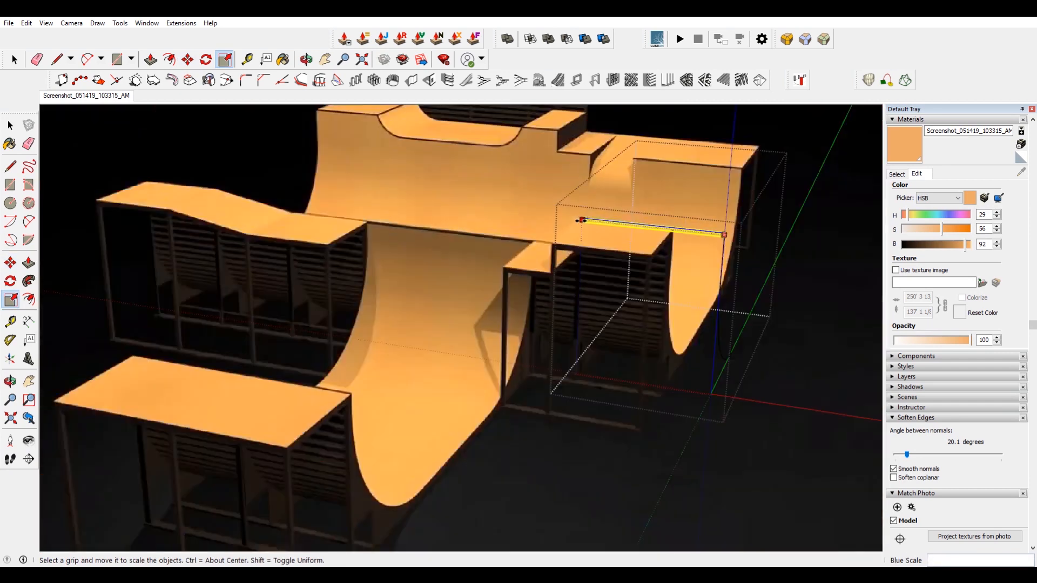
{"action": "scroll", "coordinate": [581, 220], "scroll_direction": "down", "scroll_amount": 1}
{"action": "scroll", "coordinate": [273, 210], "scroll_direction": "up", "scroll_amount": 2}
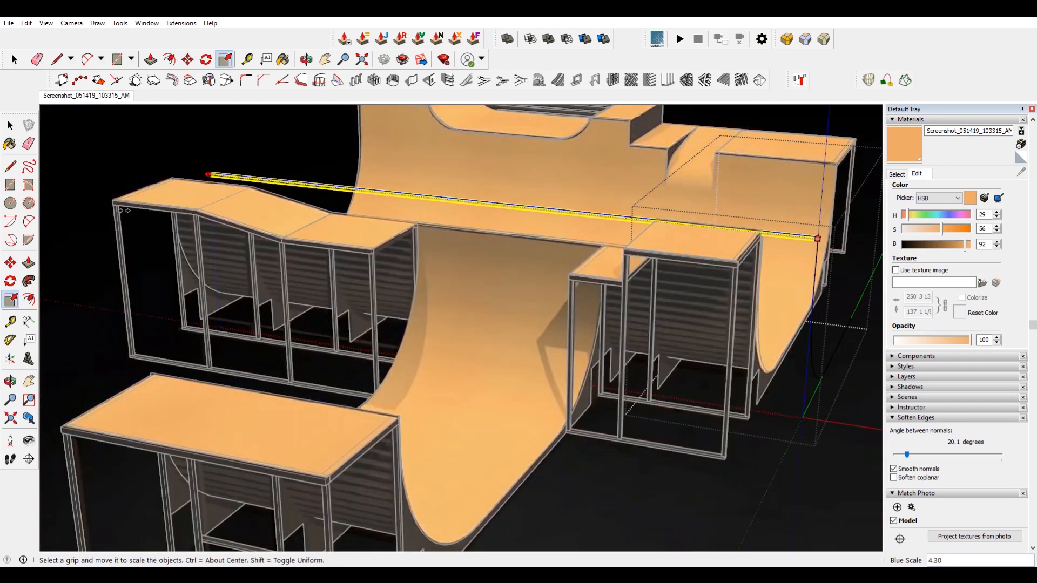
{"action": "left_click", "coordinate": [123, 207]}
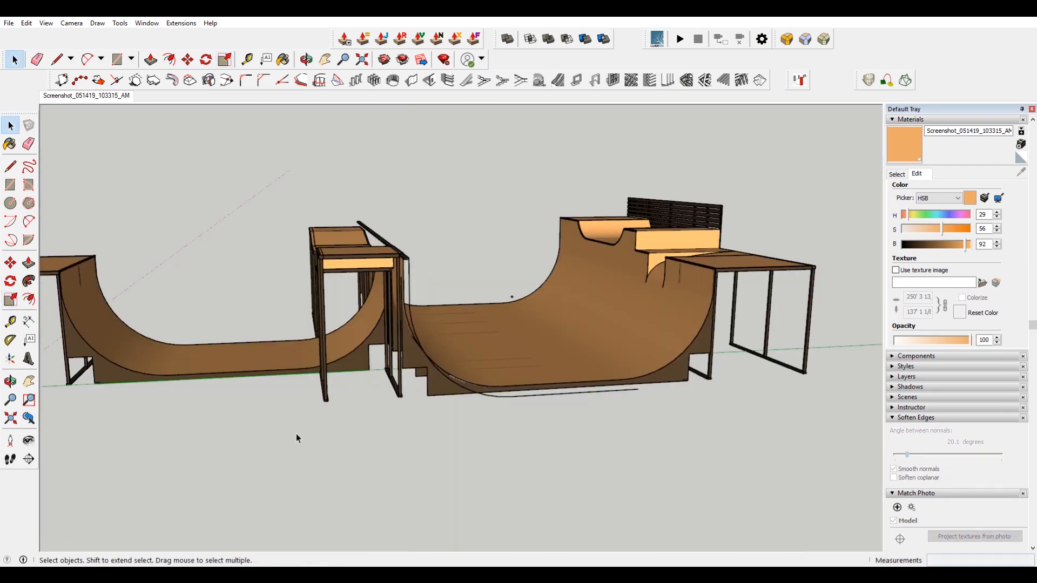
Try to copy the bar along the curved edge with the copy-group-to-nodes-along-a-path tool.
{"action": "middle_click_drag", "start_coordinate": [296, 438], "coordinate": [515, 393]}
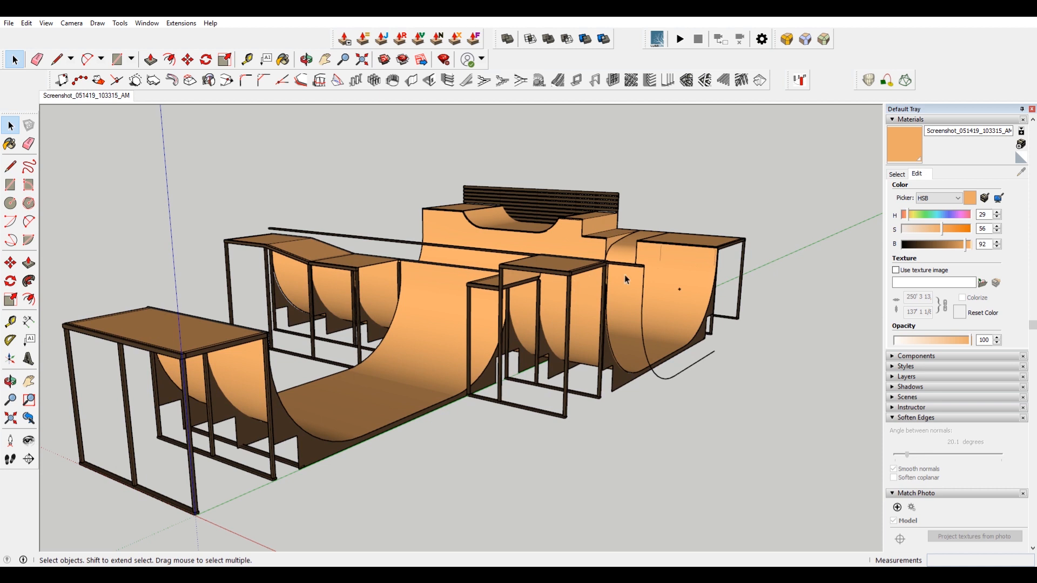
{"action": "left_click", "coordinate": [682, 290]}
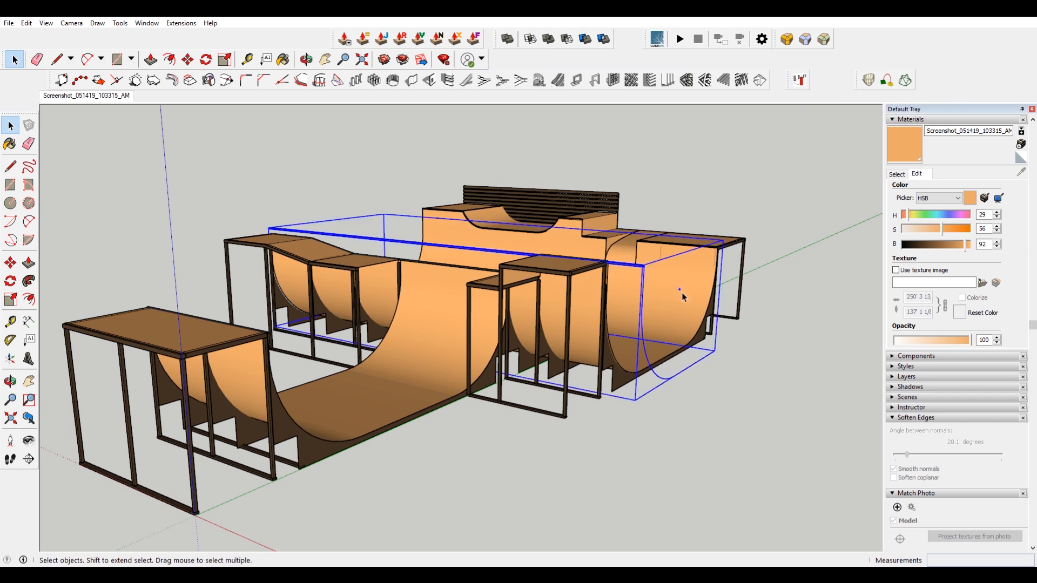
{"action": "double_click", "coordinate": [663, 380]}
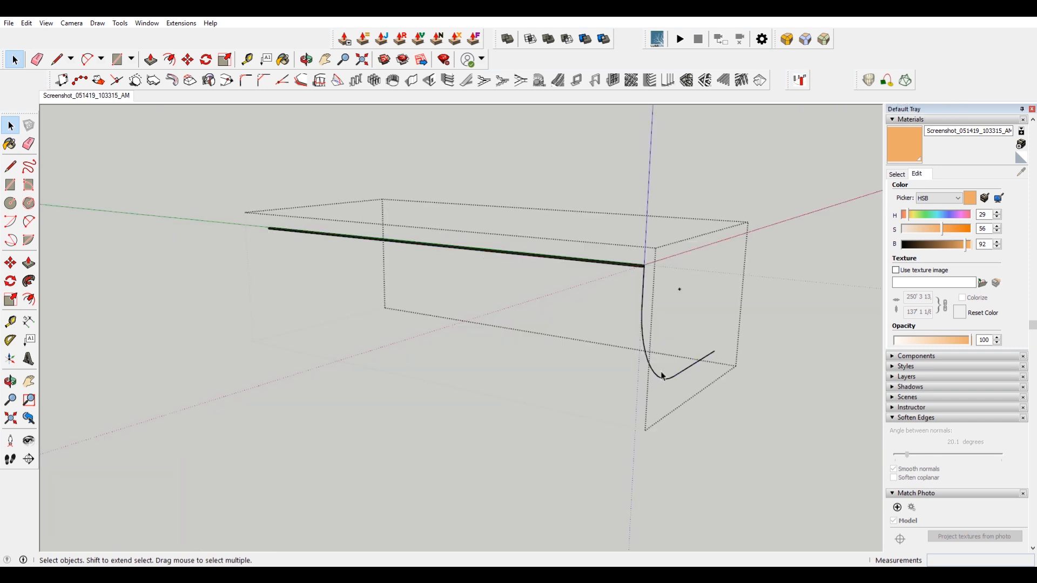
{"action": "middle_click_drag", "start_coordinate": [651, 371], "coordinate": [517, 342]}
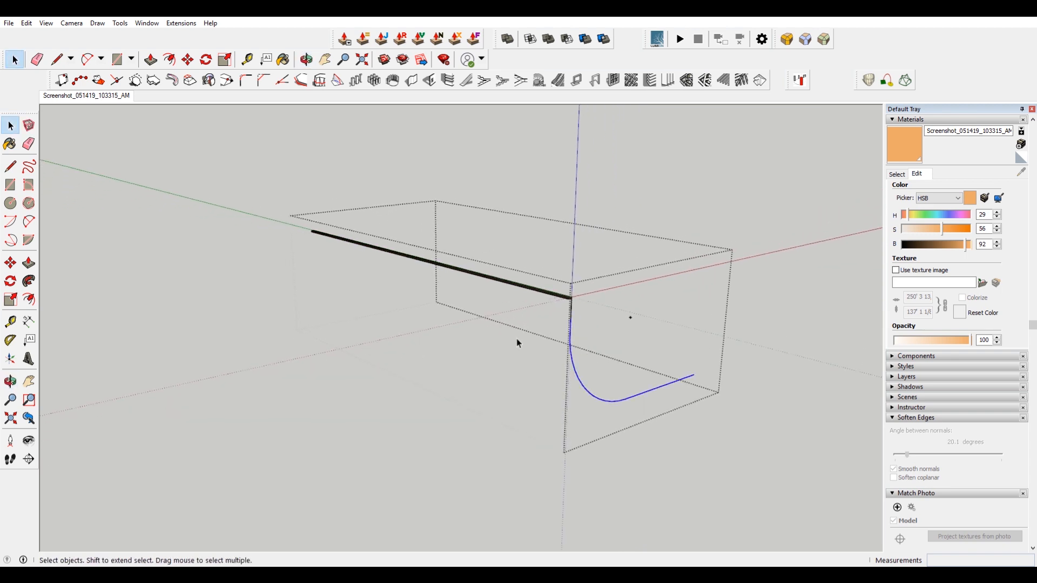
{"action": "middle_click_drag", "start_coordinate": [571, 319], "coordinate": [521, 310]}
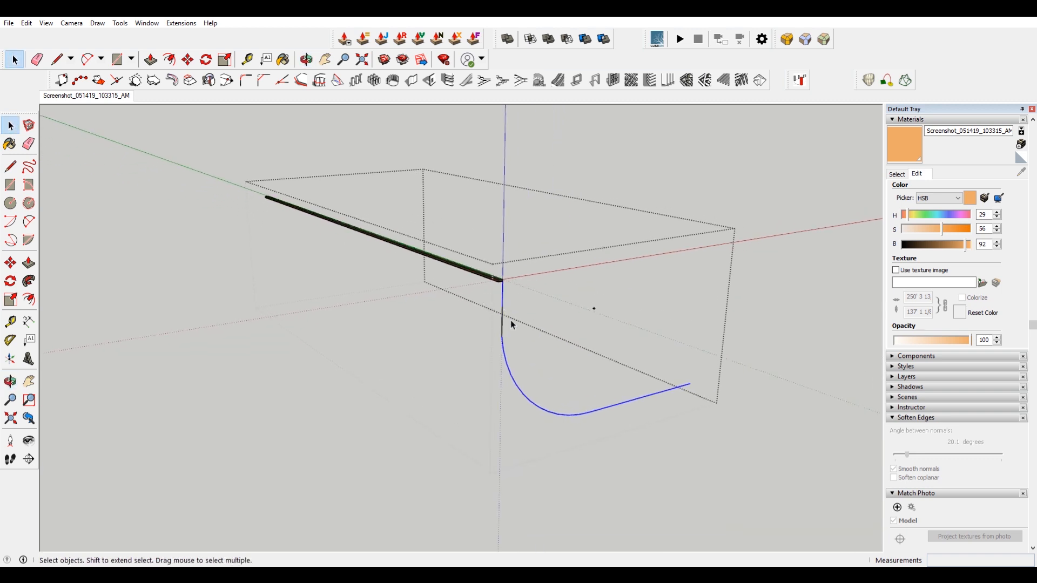
{"action": "left_click", "coordinate": [800, 81]}
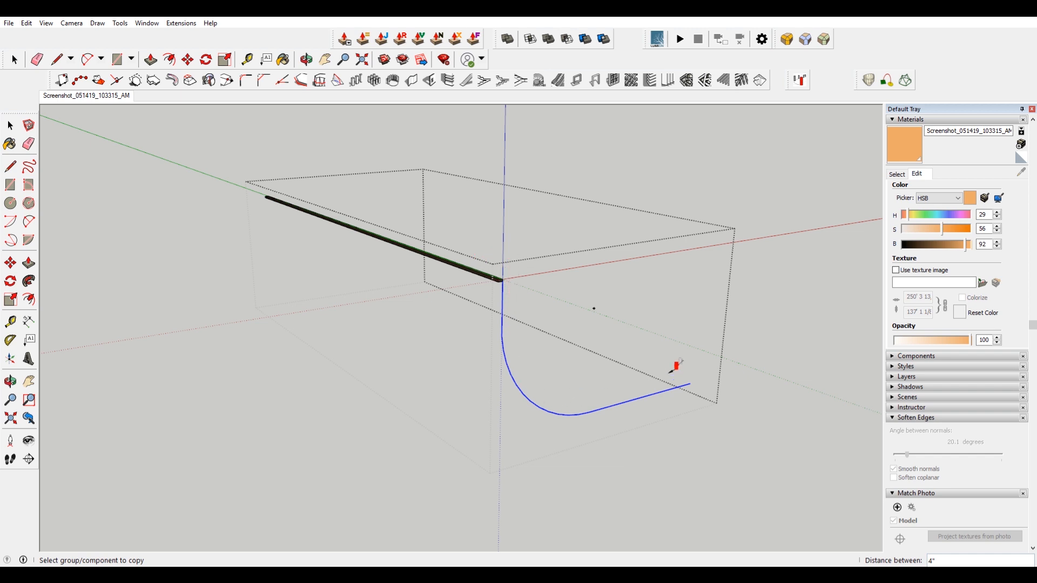
{"action": "left_click", "coordinate": [467, 260]}
{"action": "scroll", "coordinate": [387, 296], "scroll_direction": "up", "scroll_amount": 4}
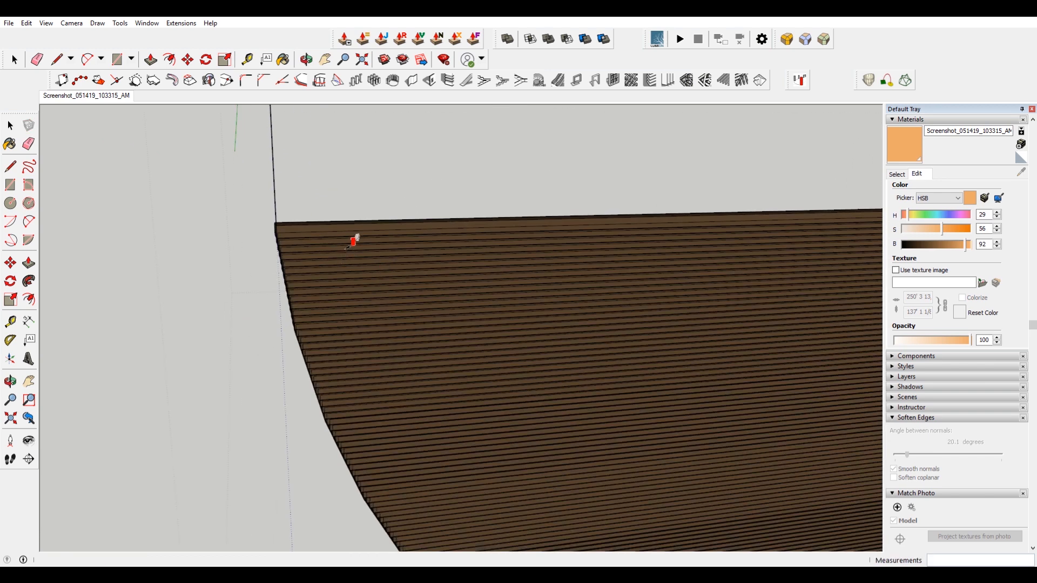
{"action": "middle_click_drag", "start_coordinate": [355, 238], "coordinate": [523, 280]}
{"action": "scroll", "coordinate": [389, 271], "scroll_direction": "down", "scroll_amount": 6}
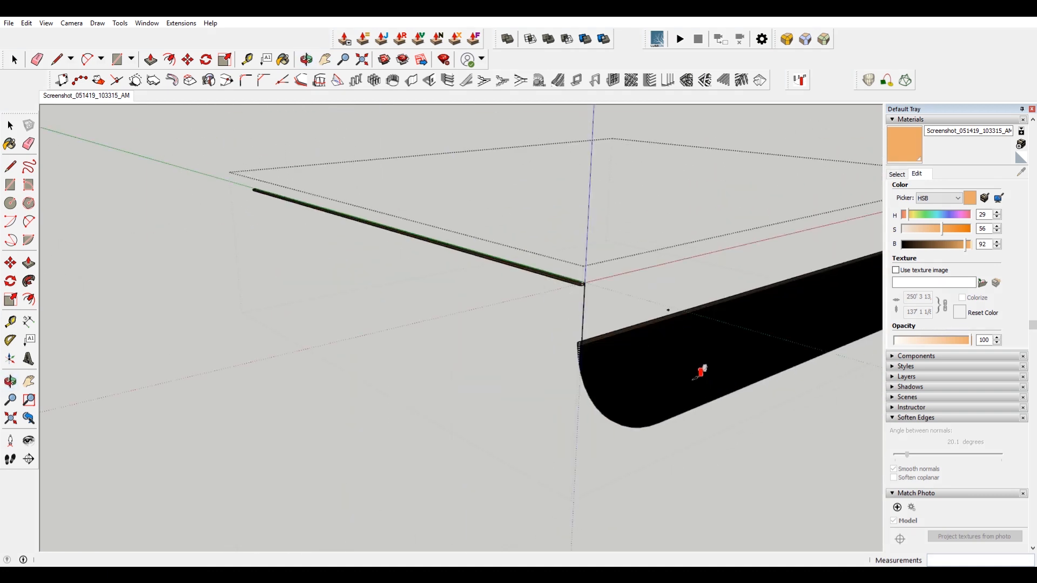
{"action": "key", "text": "ctrl+z"}
{"action": "scroll", "coordinate": [591, 351], "scroll_direction": "up", "scroll_amount": 3}
{"action": "key", "text": "space"}
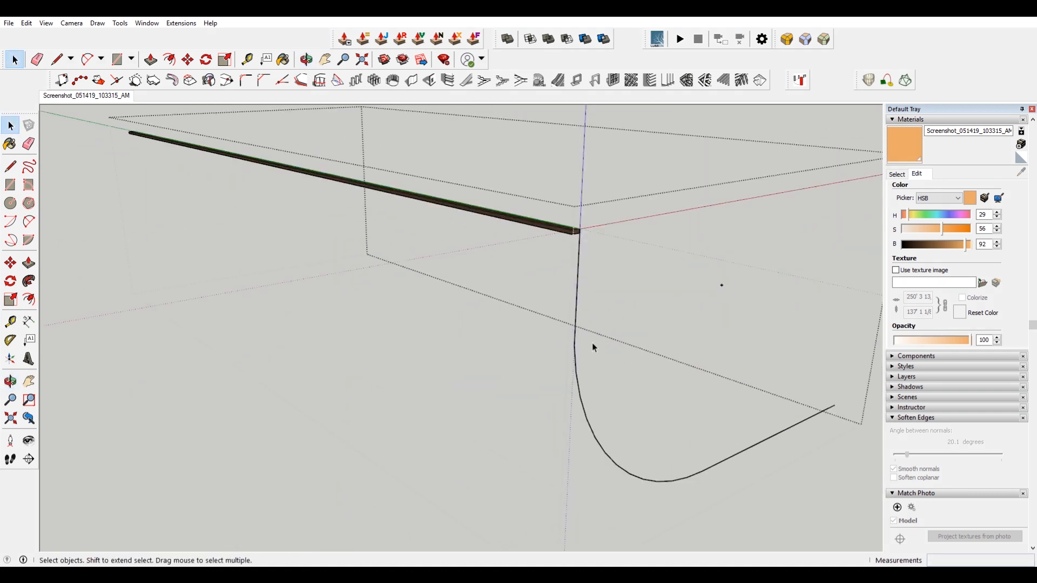
{"action": "scroll", "coordinate": [565, 249], "scroll_direction": "up", "scroll_amount": 4}
{"action": "scroll", "coordinate": [584, 257], "scroll_direction": "down", "scroll_amount": 3}
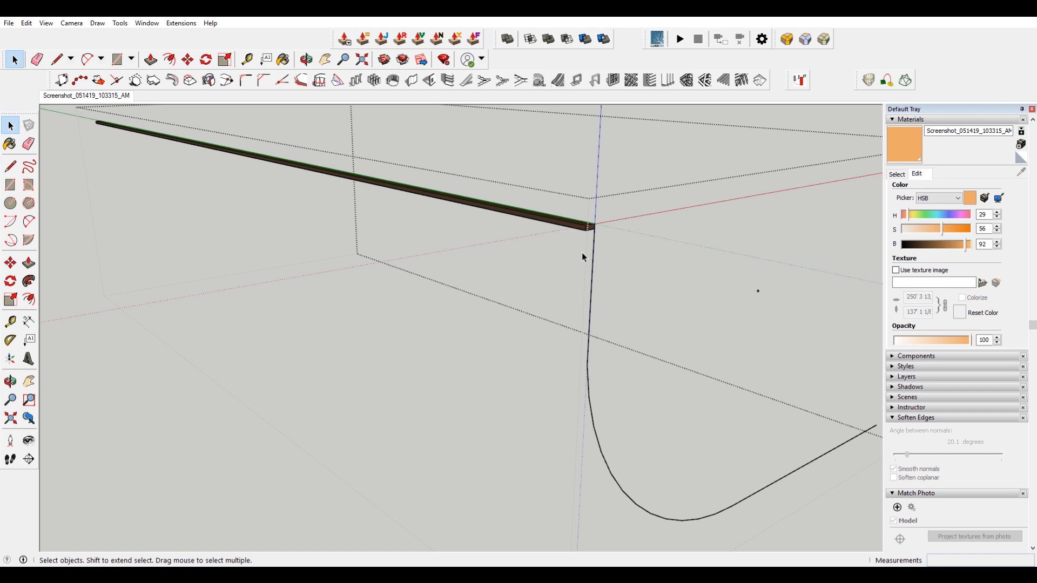
{"action": "scroll", "coordinate": [582, 252], "scroll_direction": "up", "scroll_amount": 2}
{"action": "left_click", "coordinate": [577, 241]}
{"action": "scroll", "coordinate": [578, 243], "scroll_direction": "up", "scroll_amount": 1}
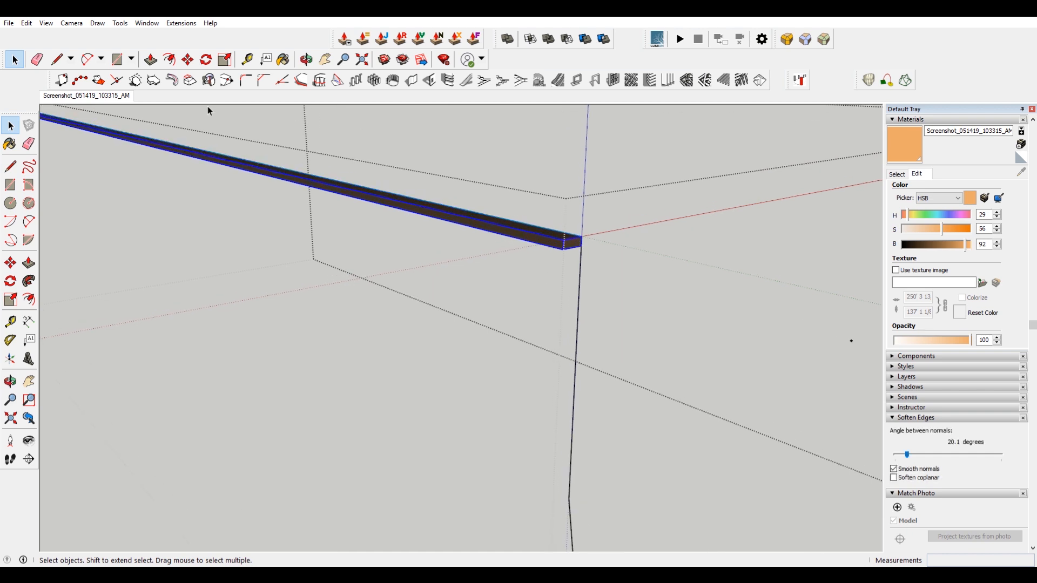
{"action": "key", "text": "m"}
{"action": "scroll", "coordinate": [583, 237], "scroll_direction": "down", "scroll_amount": 1}
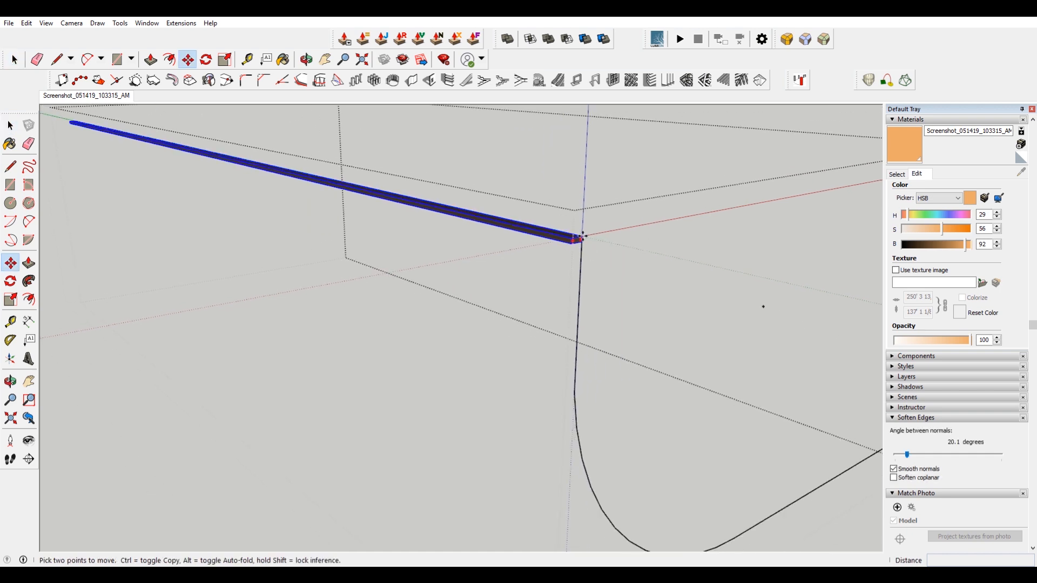
{"action": "scroll", "coordinate": [582, 236], "scroll_direction": "down", "scroll_amount": 1}
Select the curved profile line and explode it into separate segments.
{"action": "left_click", "coordinate": [597, 450]}
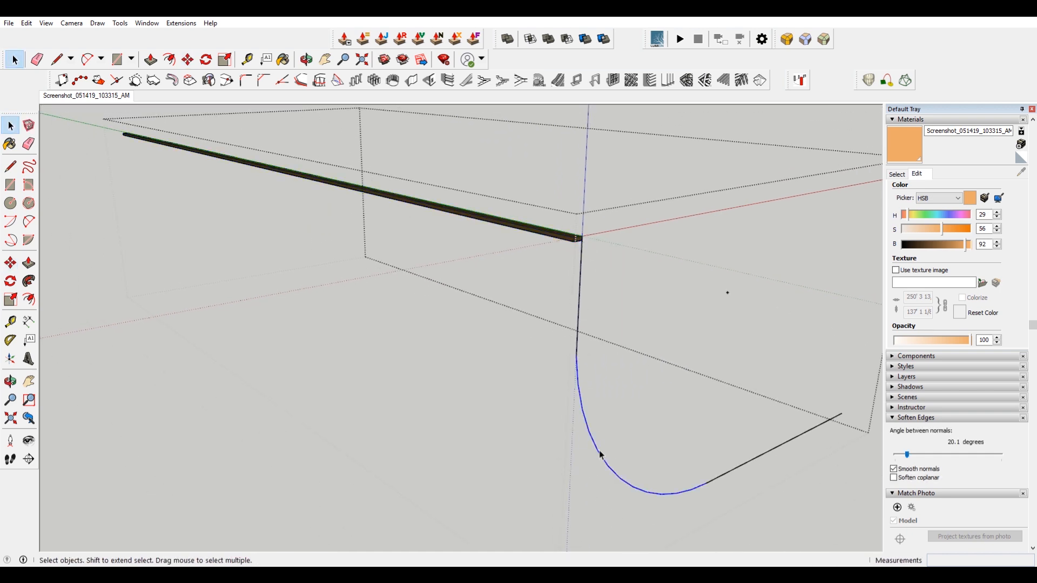
{"action": "right_click", "coordinate": [598, 451]}
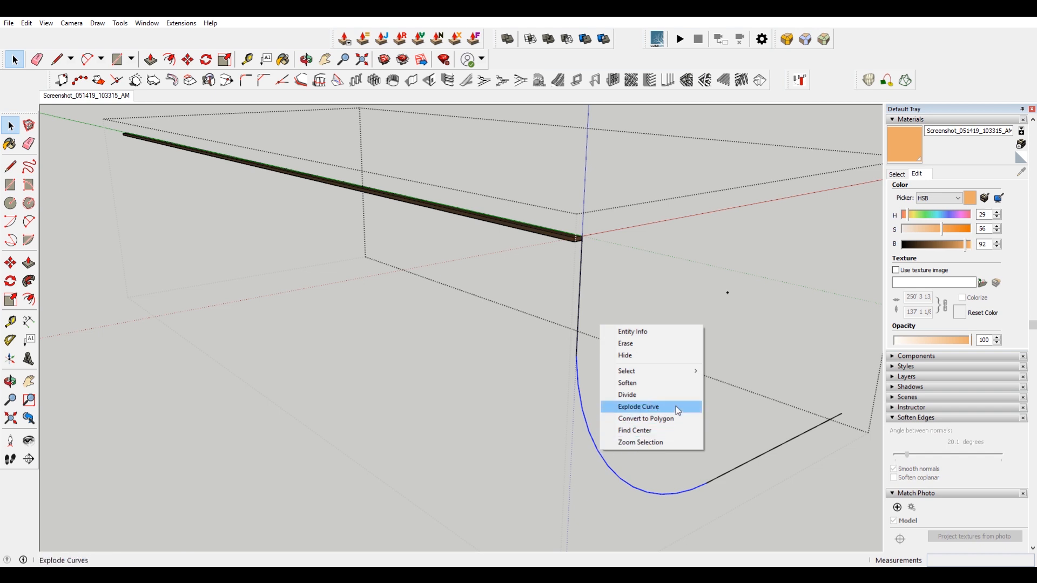
{"action": "left_click", "coordinate": [730, 293]}
{"action": "left_click", "coordinate": [728, 293]}
{"action": "right_click", "coordinate": [587, 419]}
{"action": "left_click", "coordinate": [689, 247]}
{"action": "right_click", "coordinate": [587, 425]}
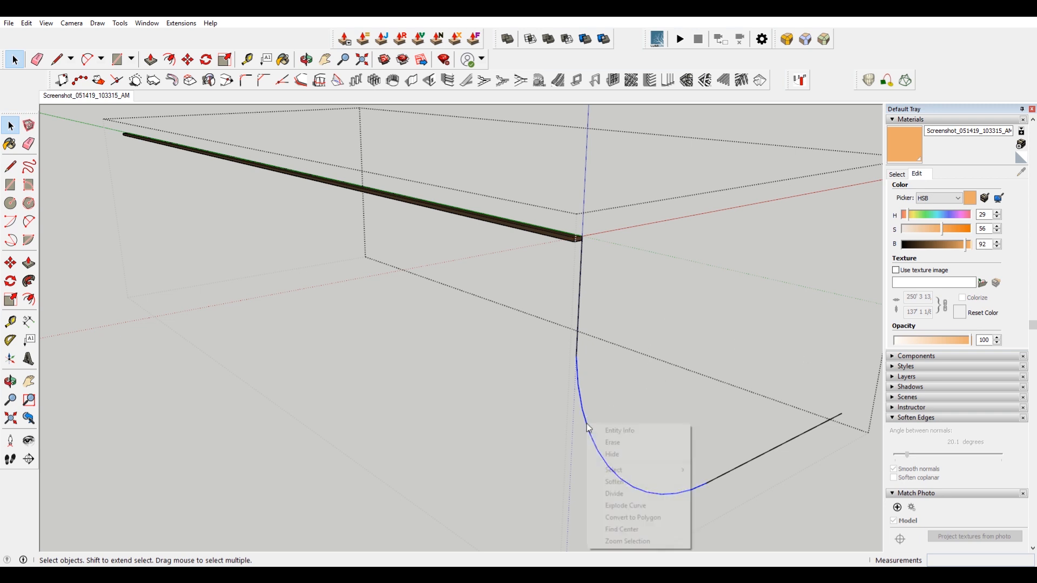
{"action": "left_click", "coordinate": [642, 529]}
{"action": "left_click", "coordinate": [569, 241]}
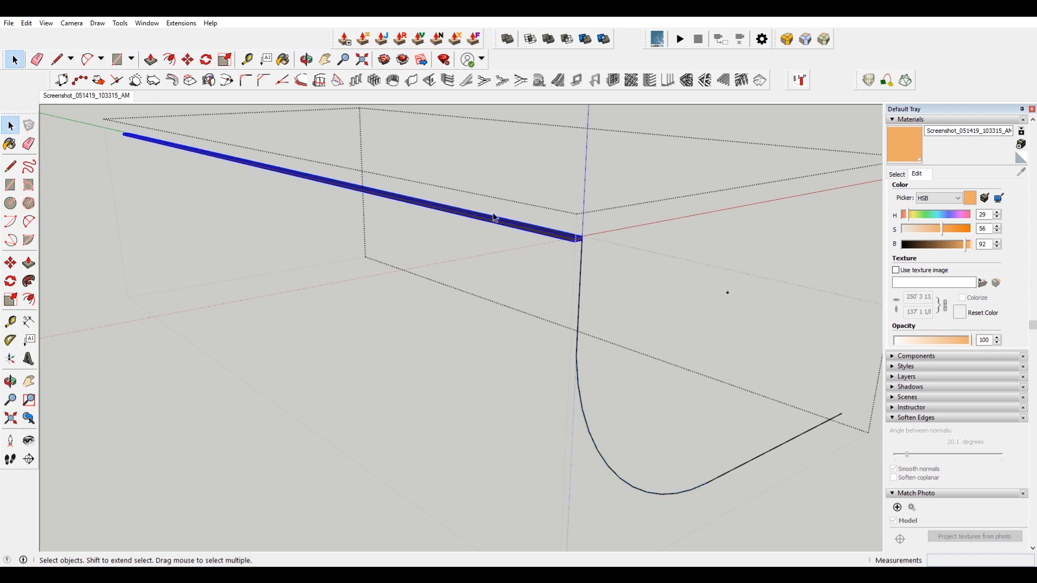
{"action": "scroll", "coordinate": [635, 249], "scroll_direction": "up", "scroll_amount": 5}
{"action": "key", "text": "m"}
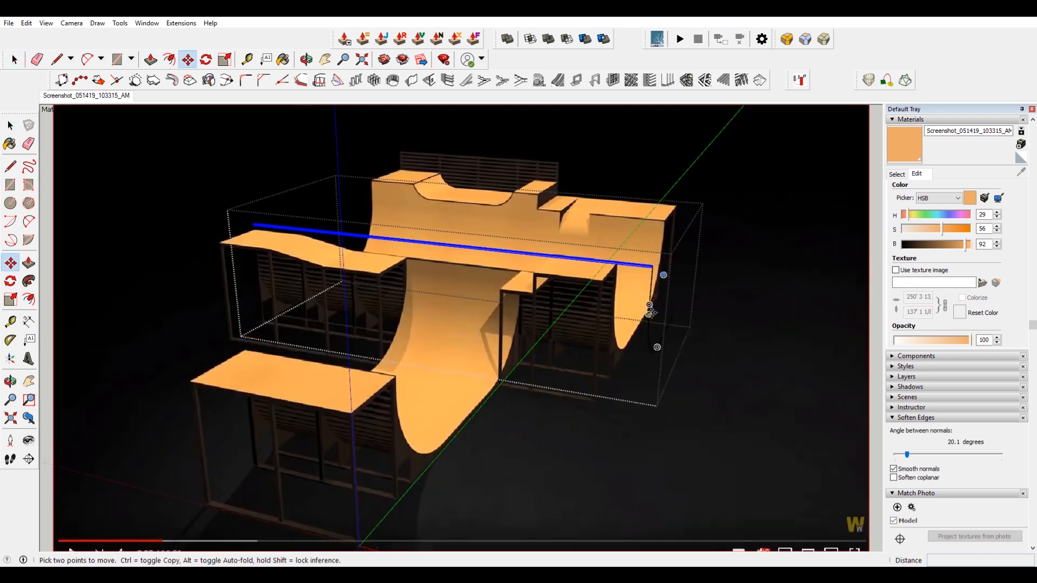
{"action": "scroll", "coordinate": [598, 207], "scroll_direction": "up", "scroll_amount": 6}
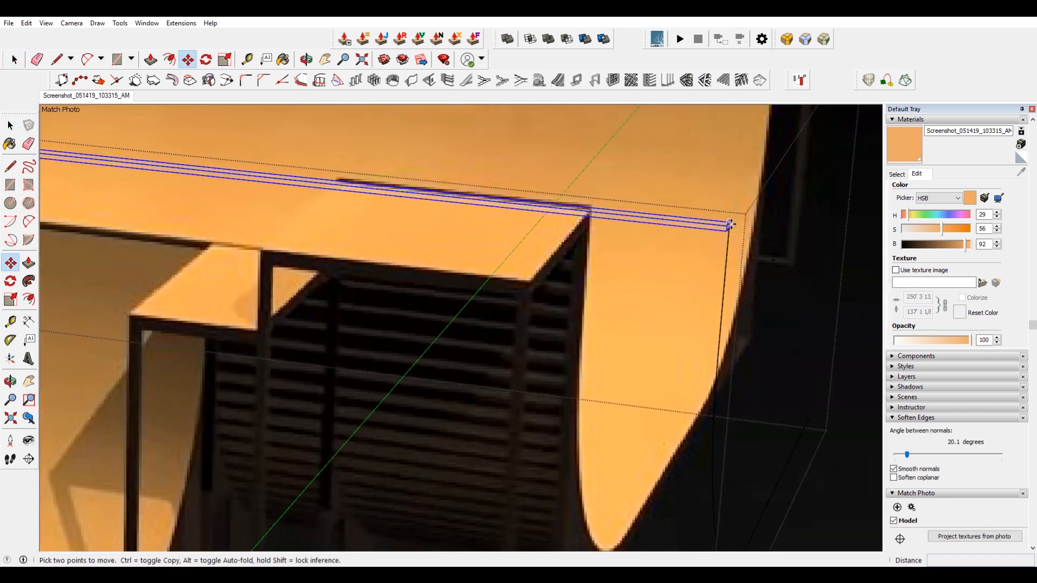
{"action": "key", "text": "ctrl"}
{"action": "left_click", "coordinate": [726, 227]}
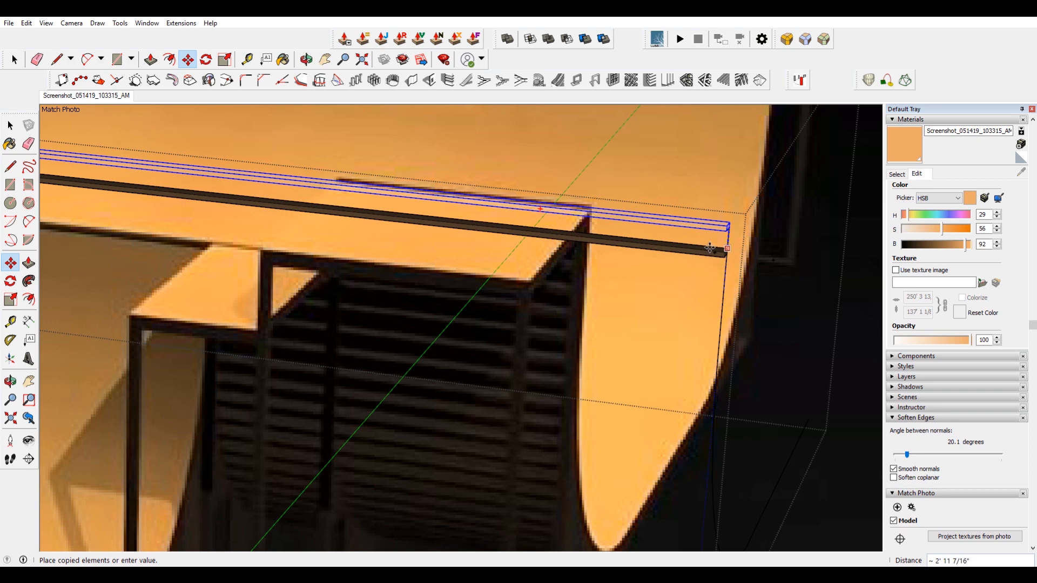
{"action": "left_click", "coordinate": [710, 248]}
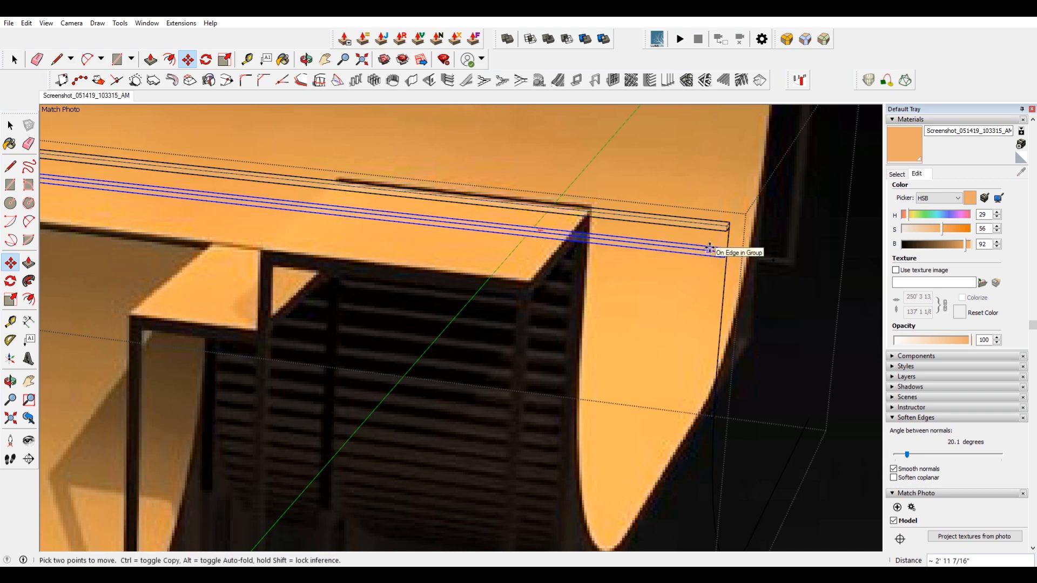
{"action": "key", "text": "ctrl+z"}
Copy the top slat straight down to the bottom of the profile's vertical edge.
{"action": "middle_click_drag", "start_coordinate": [641, 313], "coordinate": [568, 297]}
{"action": "scroll", "coordinate": [569, 297], "scroll_direction": "down", "scroll_amount": 3}
{"action": "scroll", "coordinate": [573, 260], "scroll_direction": "up", "scroll_amount": 5}
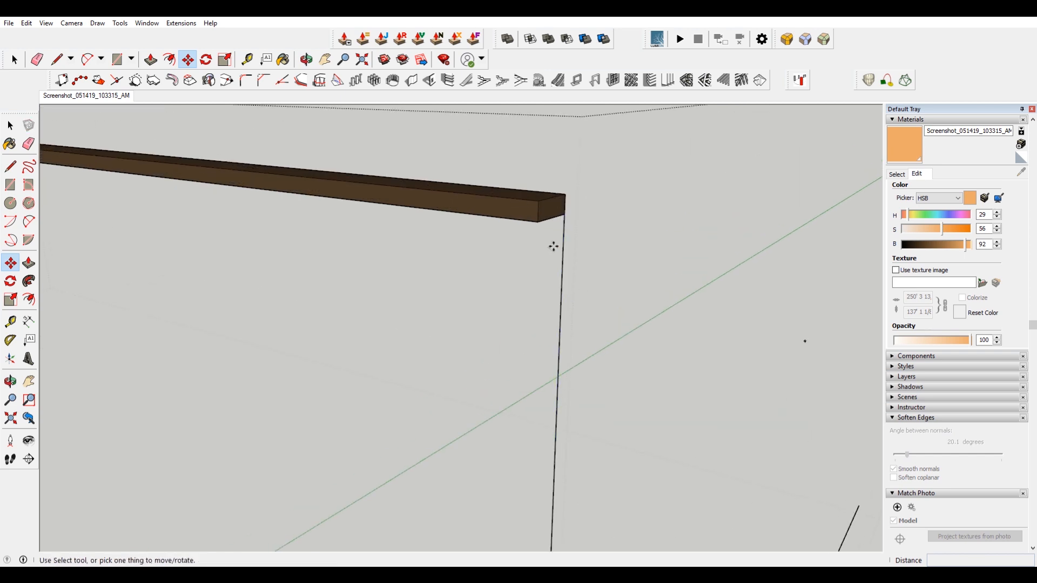
{"action": "key", "text": "space"}
{"action": "left_click", "coordinate": [546, 213]}
{"action": "key", "text": "m"}
{"action": "scroll", "coordinate": [567, 213], "scroll_direction": "down", "scroll_amount": 2}
{"action": "left_click", "coordinate": [563, 211]}
{"action": "key", "text": "ctrl"}
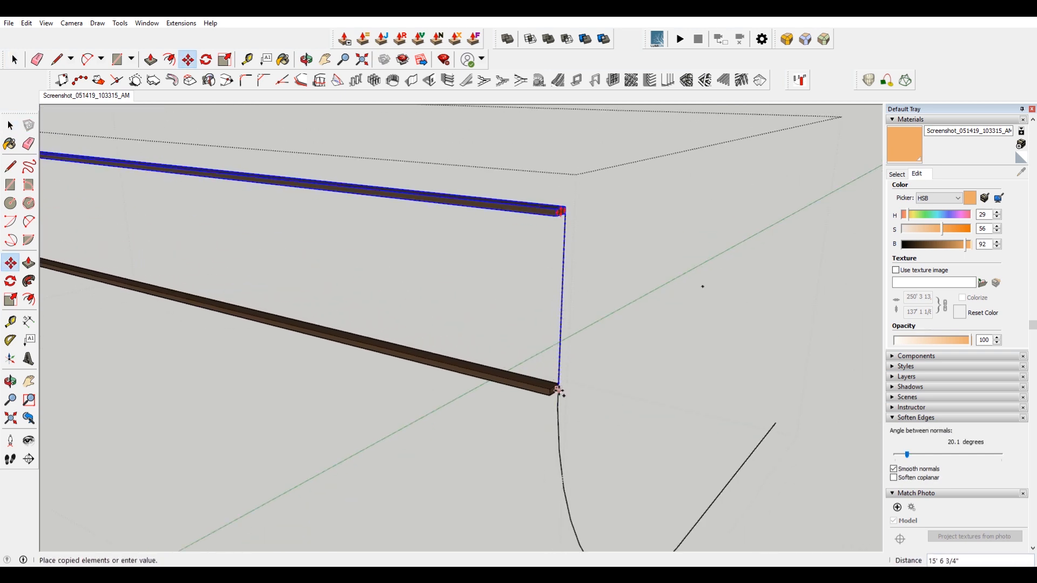
{"action": "left_click", "coordinate": [558, 406]}
{"action": "middle_click_drag", "start_coordinate": [558, 406], "coordinate": [558, 345]}
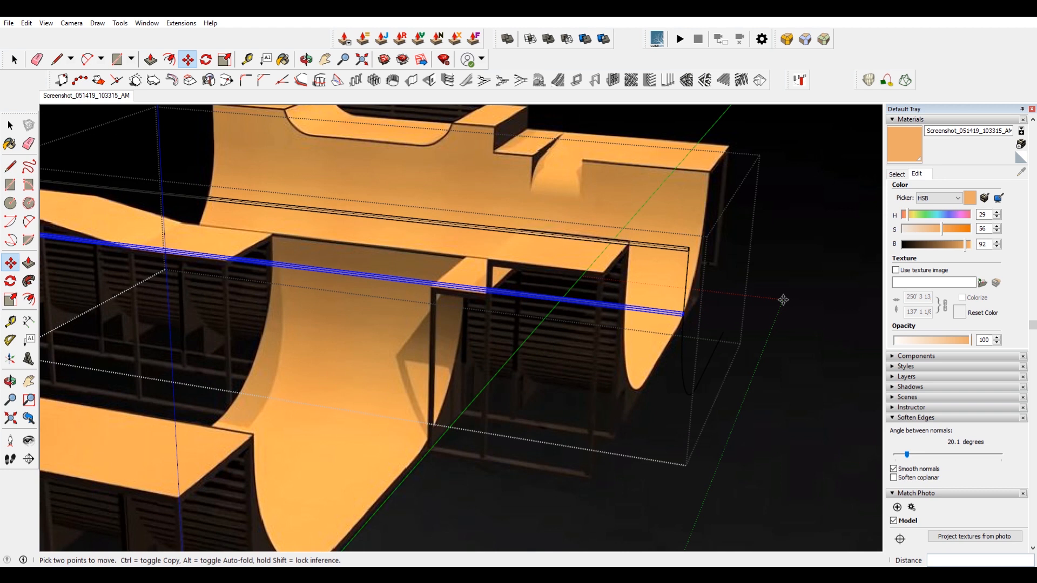
Divide the slat copy into 6 equal steps so slats fill the vertical edge.
{"action": "type", "text": "/5"}
{"action": "key", "text": "Return"}
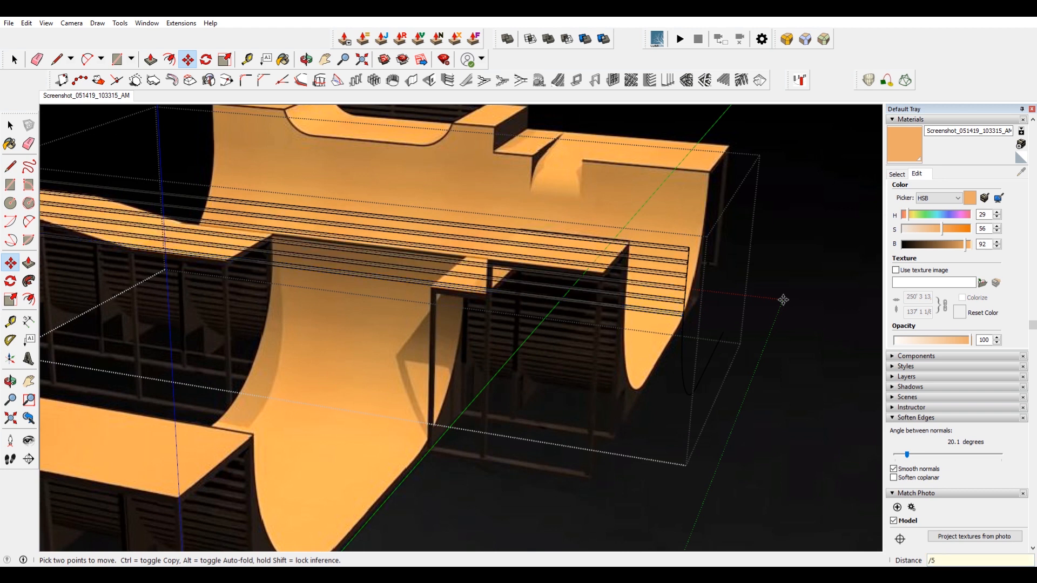
{"action": "type", "text": "/6"}
{"action": "key", "text": "Return"}
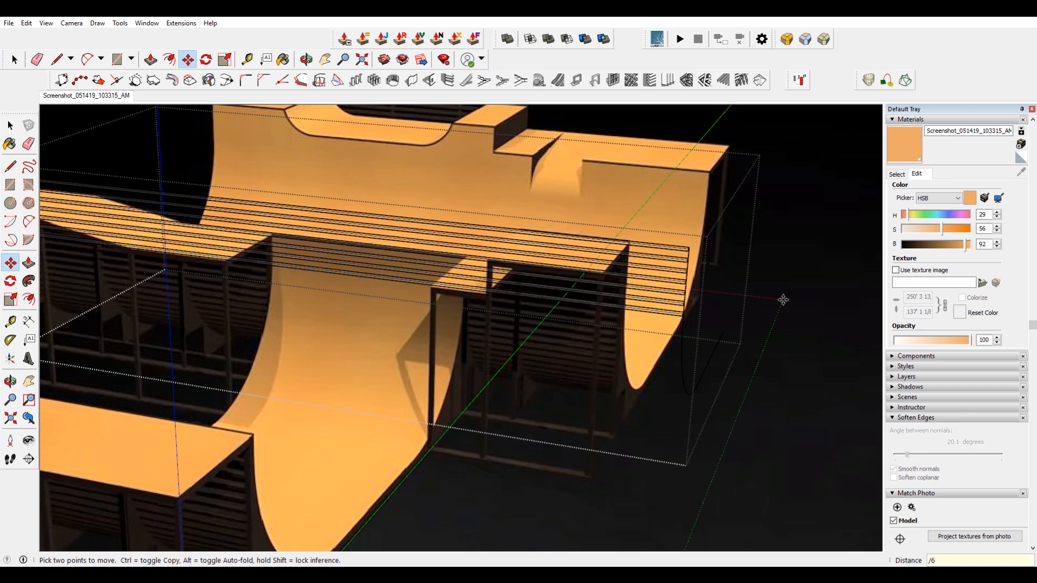
Rotate-copy the bottom slat about the curve's centre down to the curve's lower end.
{"action": "scroll", "coordinate": [691, 310], "scroll_direction": "up", "scroll_amount": 5}
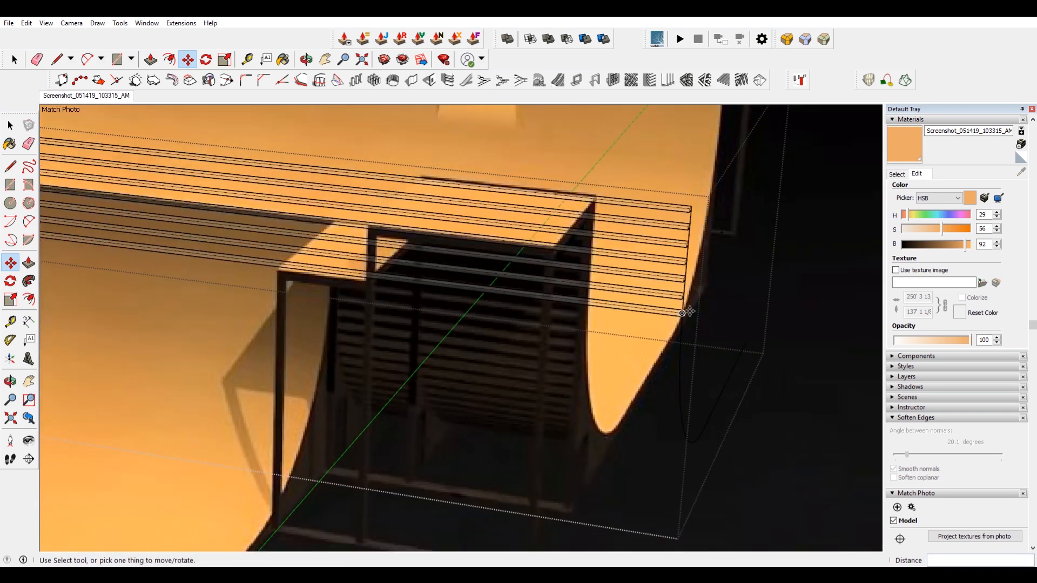
{"action": "key", "text": "space"}
{"action": "middle_click_drag", "start_coordinate": [689, 308], "coordinate": [535, 351]}
{"action": "key", "text": "q"}
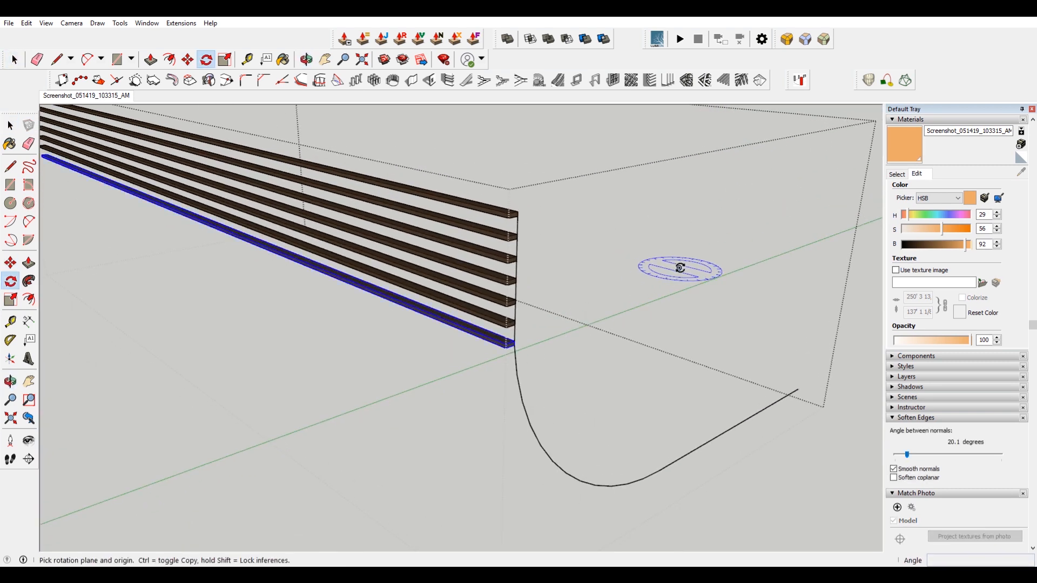
{"action": "key", "text": "Left"}
{"action": "key", "text": "Right"}
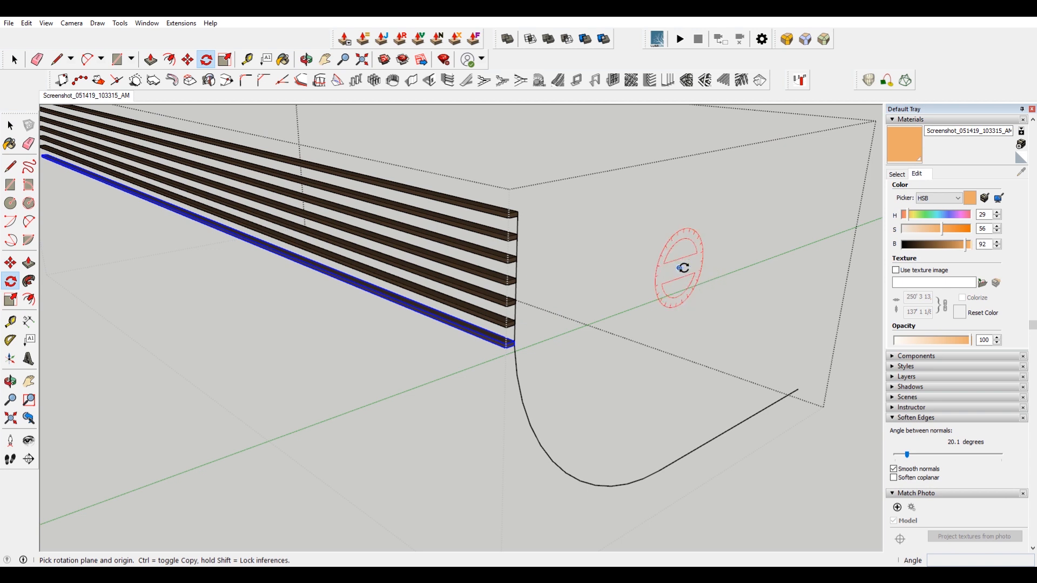
{"action": "left_click", "coordinate": [682, 268]}
{"action": "scroll", "coordinate": [544, 335], "scroll_direction": "up", "scroll_amount": 5}
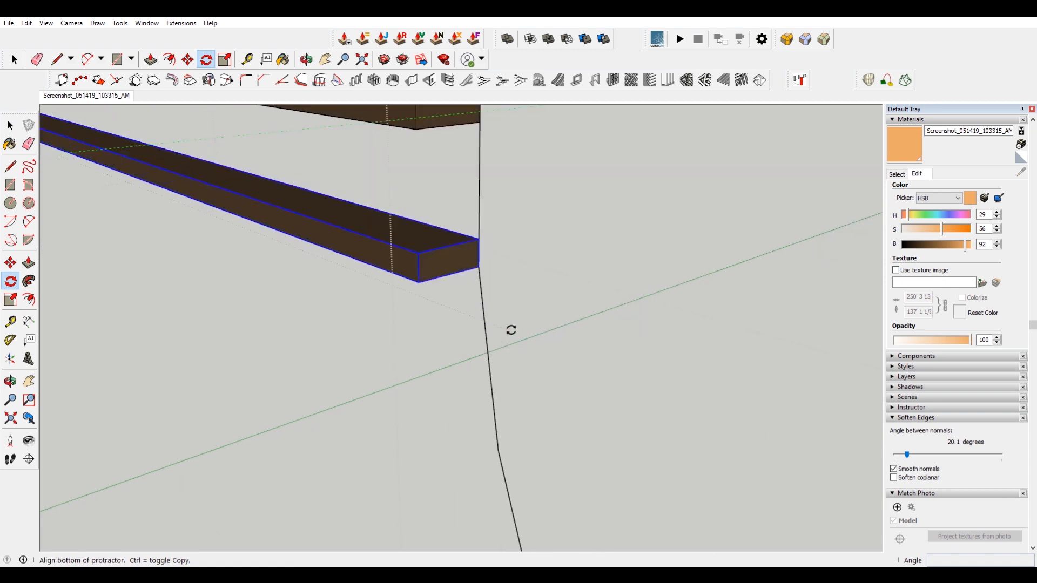
{"action": "left_click", "coordinate": [477, 267]}
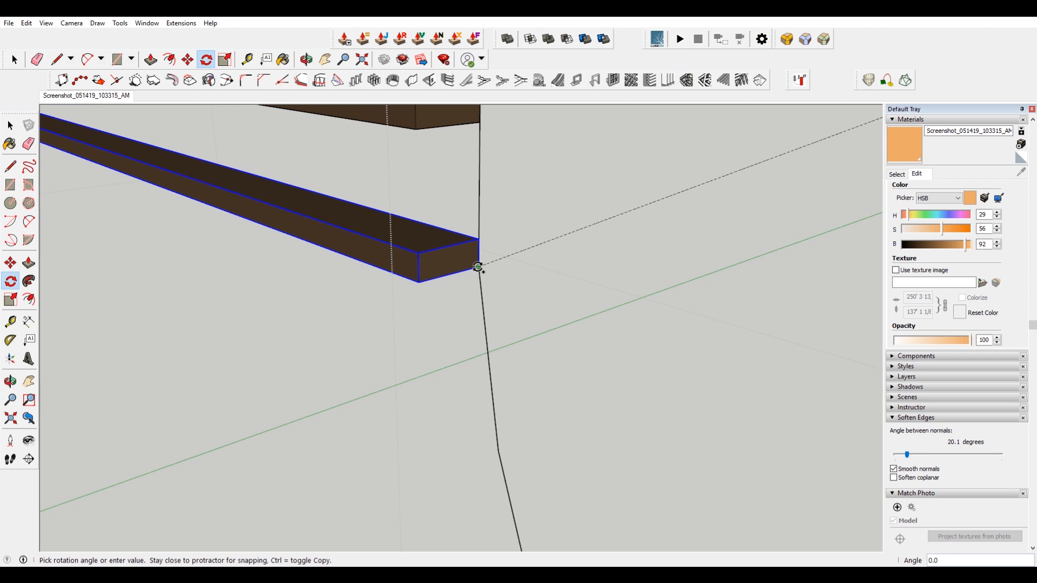
{"action": "scroll", "coordinate": [477, 266], "scroll_direction": "down", "scroll_amount": 5}
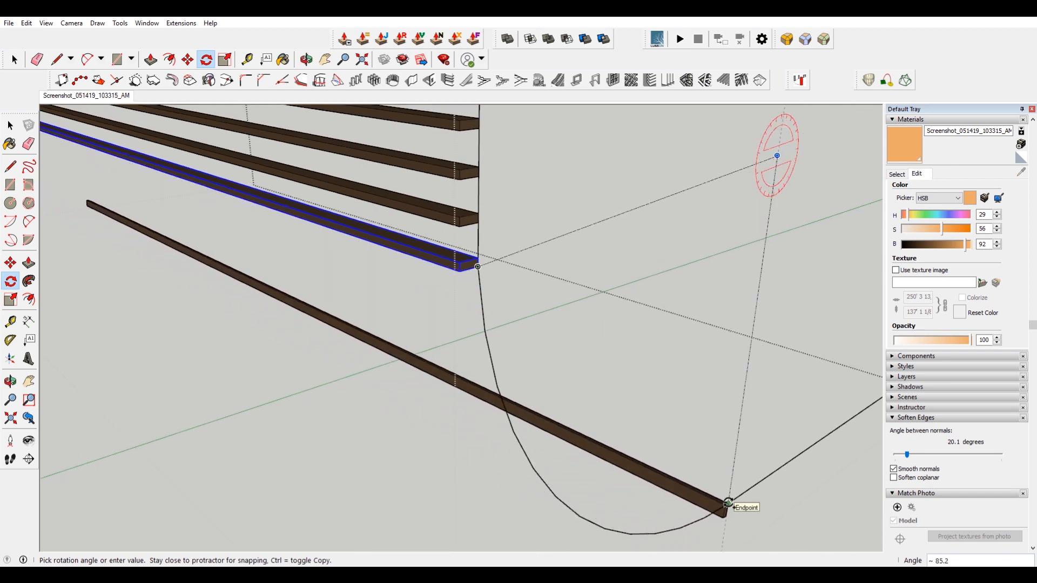
{"action": "left_click", "coordinate": [727, 503]}
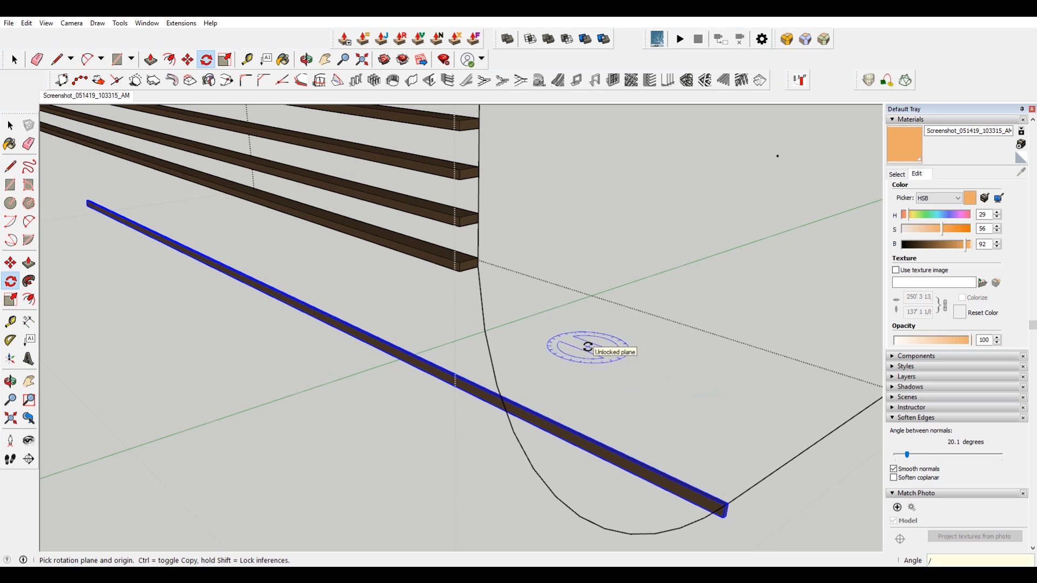
Divide the rotated copy into 20 equal steps so slats follow the curve.
{"action": "type", "text": "/10"}
{"action": "key", "text": "Return"}
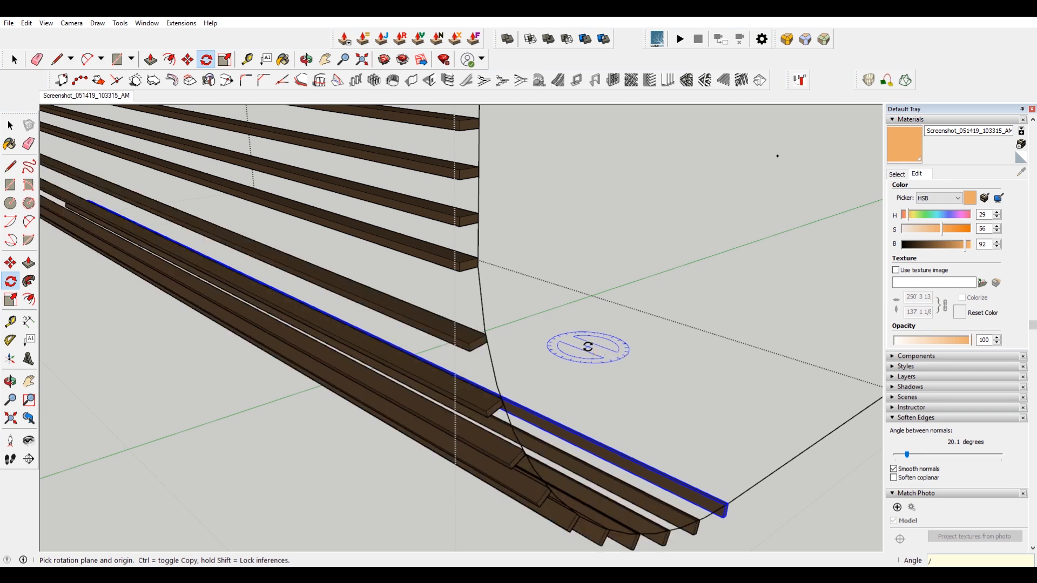
{"action": "key", "text": "Return"}
{"action": "type", "text": "/18"}
{"action": "key", "text": "Return"}
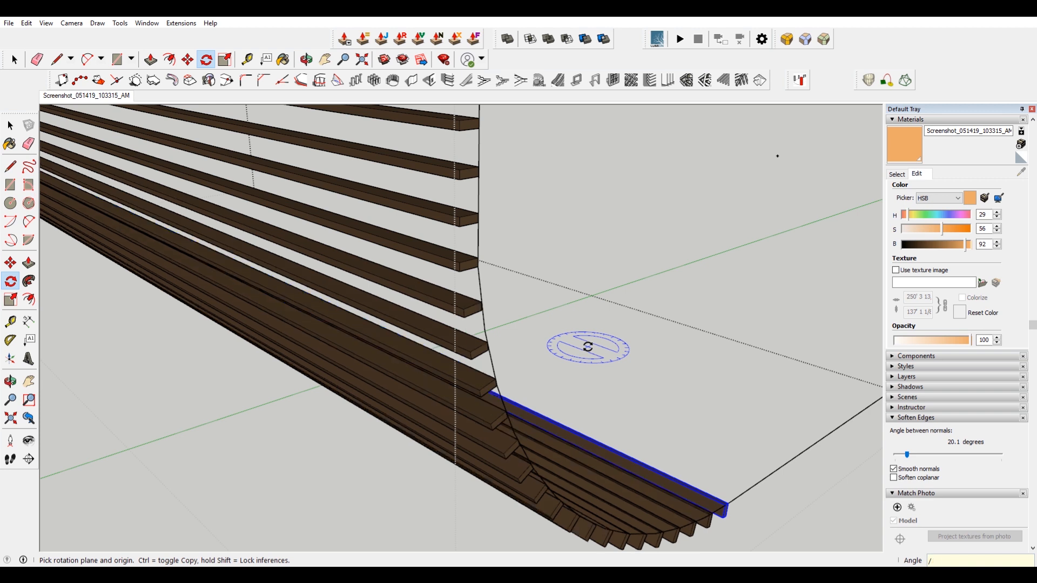
{"action": "key", "text": "Return"}
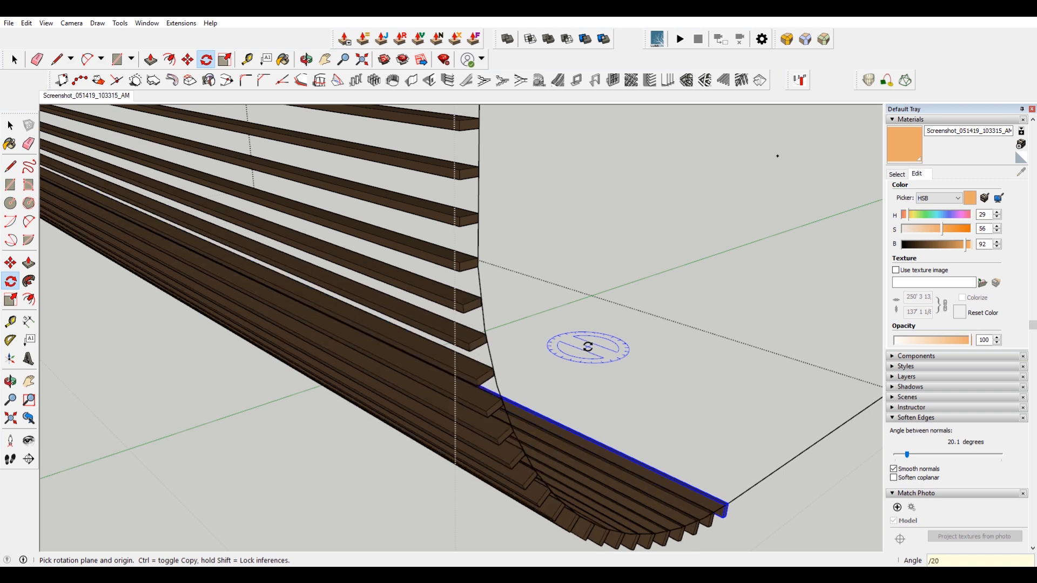
Rotate the last slat at the curve's end to line up with the straight run-out edge.
{"action": "scroll", "coordinate": [588, 347], "scroll_direction": "down", "scroll_amount": 3}
{"action": "middle_click_drag", "start_coordinate": [617, 234], "coordinate": [407, 256]}
{"action": "scroll", "coordinate": [513, 351], "scroll_direction": "up", "scroll_amount": 4}
{"action": "middle_click_drag", "start_coordinate": [558, 367], "coordinate": [463, 374]}
{"action": "scroll", "coordinate": [115, 344], "scroll_direction": "up", "scroll_amount": 4}
{"action": "middle_click_drag", "start_coordinate": [115, 344], "coordinate": [308, 344]}
{"action": "scroll", "coordinate": [315, 345], "scroll_direction": "up", "scroll_amount": 3}
{"action": "key", "text": "space"}
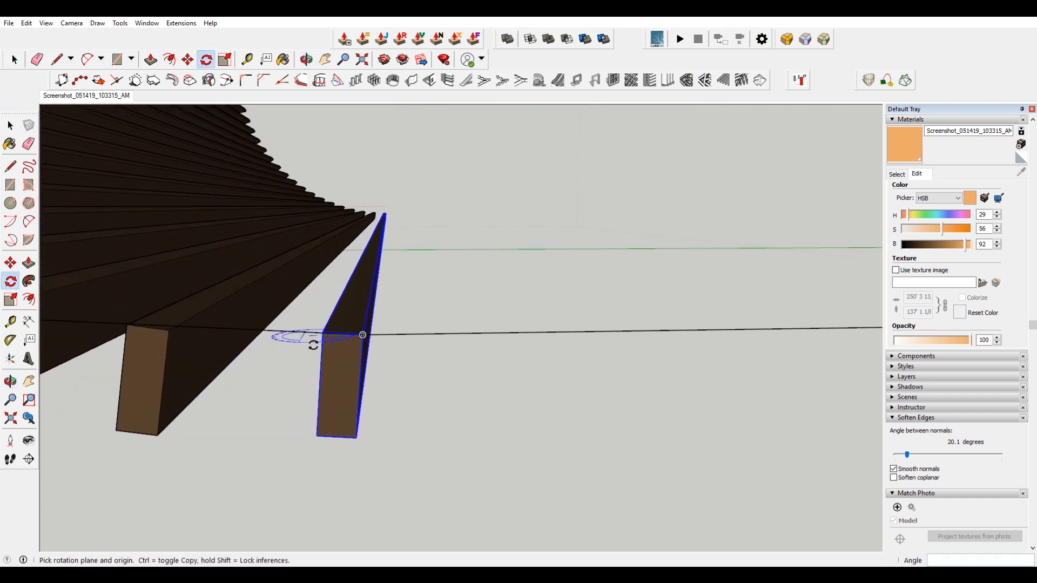
{"action": "scroll", "coordinate": [330, 344], "scroll_direction": "up", "scroll_amount": 1}
{"action": "key", "text": "m"}
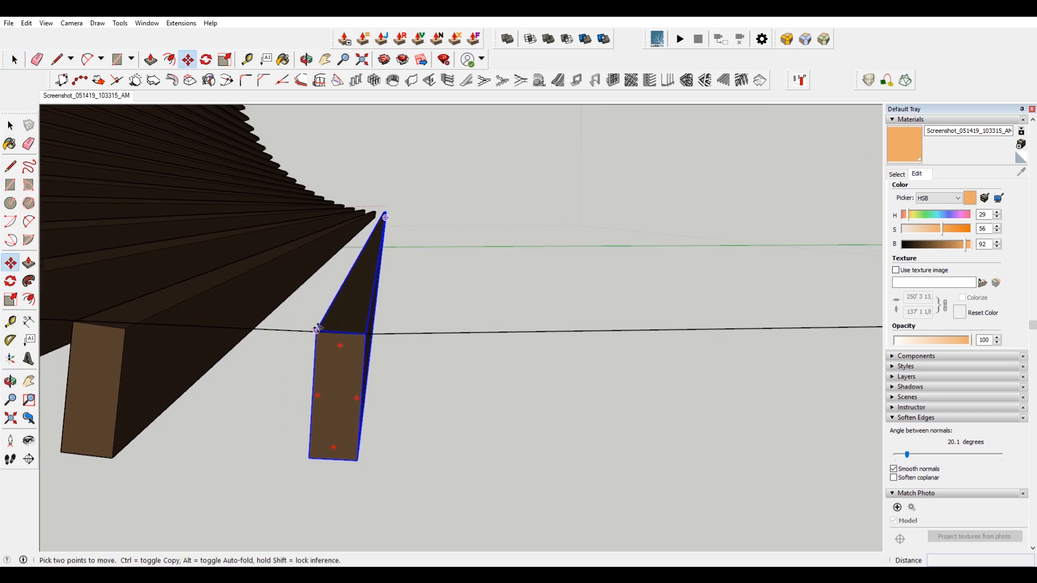
{"action": "left_click", "coordinate": [317, 329]}
{"action": "key", "text": "ctrl"}
{"action": "scroll", "coordinate": [372, 338], "scroll_direction": "up", "scroll_amount": 5}
{"action": "key", "text": "q"}
{"action": "left_click", "coordinate": [683, 324]}
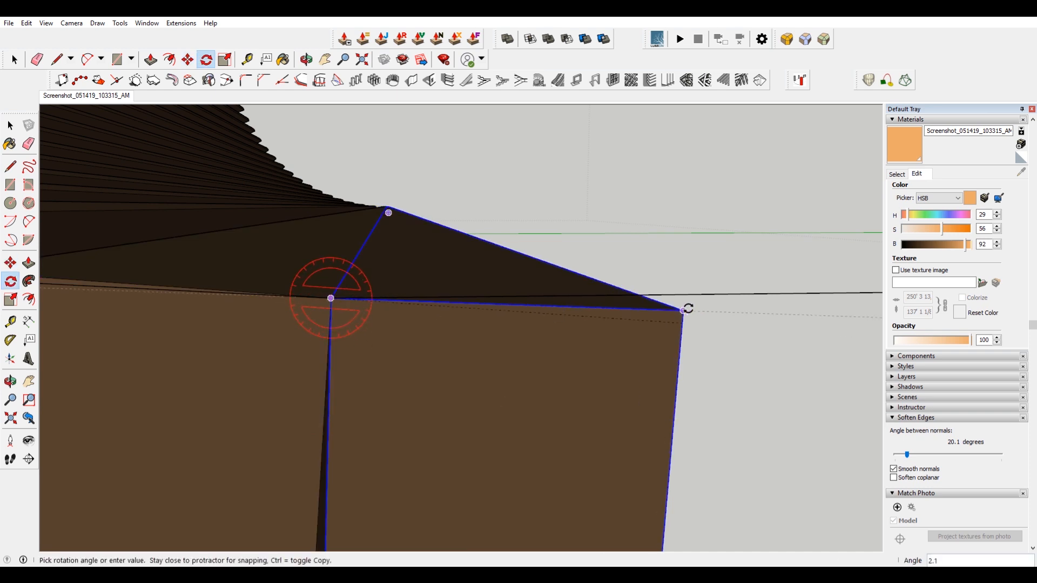
{"action": "left_click", "coordinate": [694, 295]}
Copy the end slat along the straight run-out edge about 2' 7" away.
{"action": "scroll", "coordinate": [528, 284], "scroll_direction": "down", "scroll_amount": 7}
{"action": "scroll", "coordinate": [522, 284], "scroll_direction": "down", "scroll_amount": 1}
{"action": "key", "text": "m"}
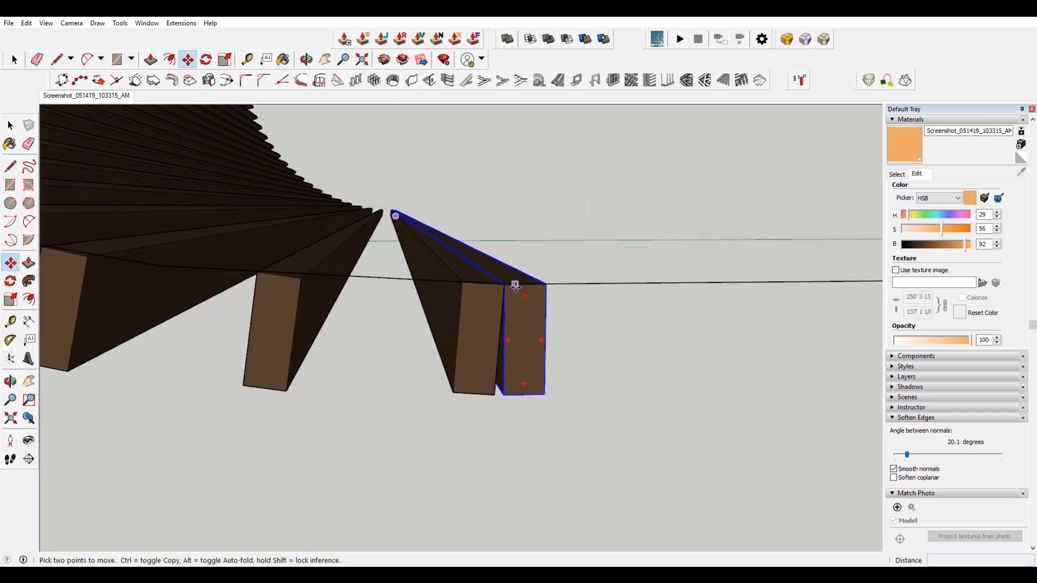
{"action": "left_click", "coordinate": [502, 284]}
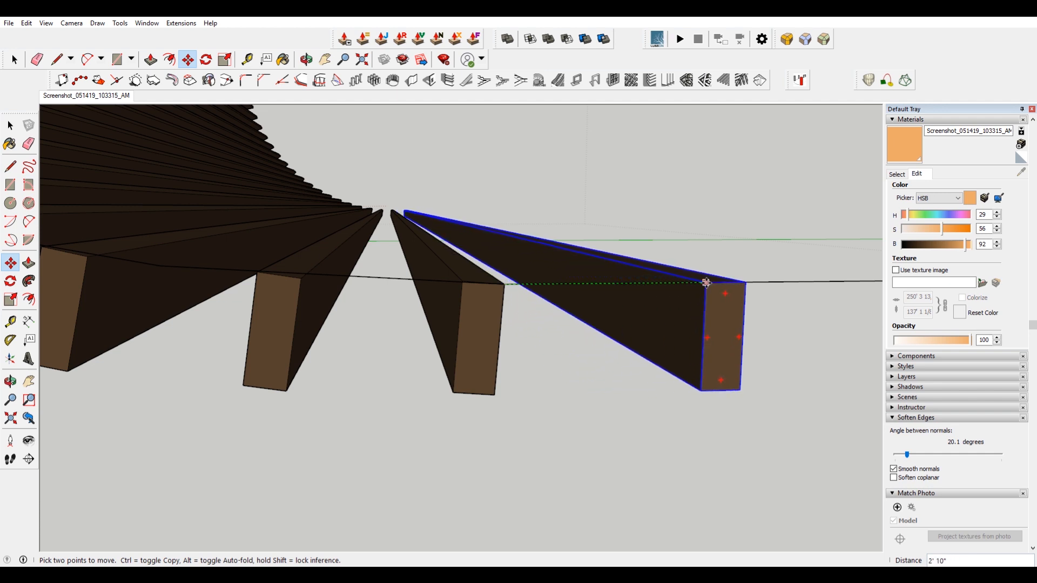
{"action": "left_click", "coordinate": [696, 283]}
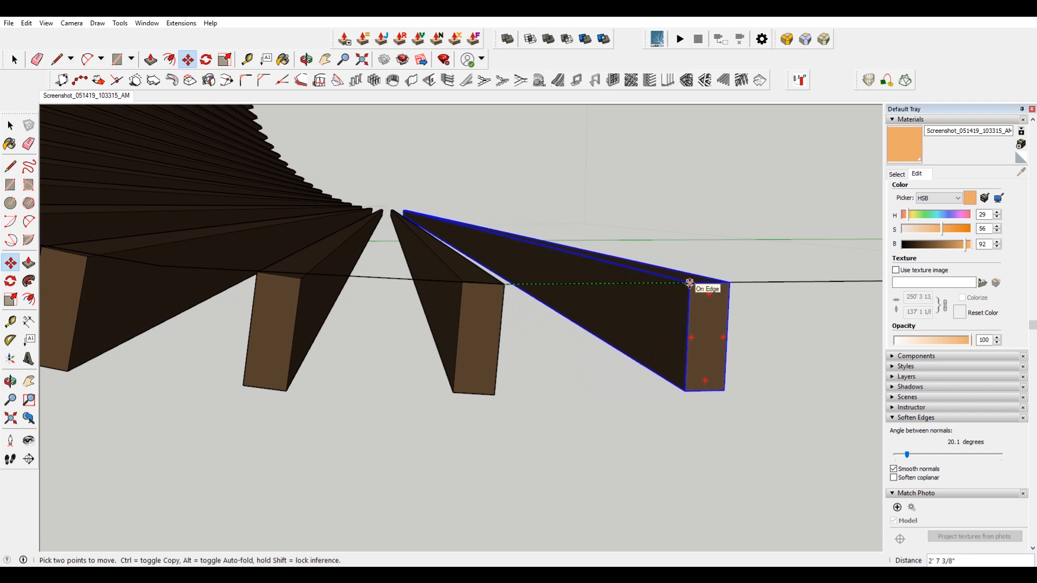
{"action": "scroll", "coordinate": [455, 291], "scroll_direction": "down", "scroll_amount": 5}
{"action": "scroll", "coordinate": [455, 291], "scroll_direction": "down", "scroll_amount": 1}
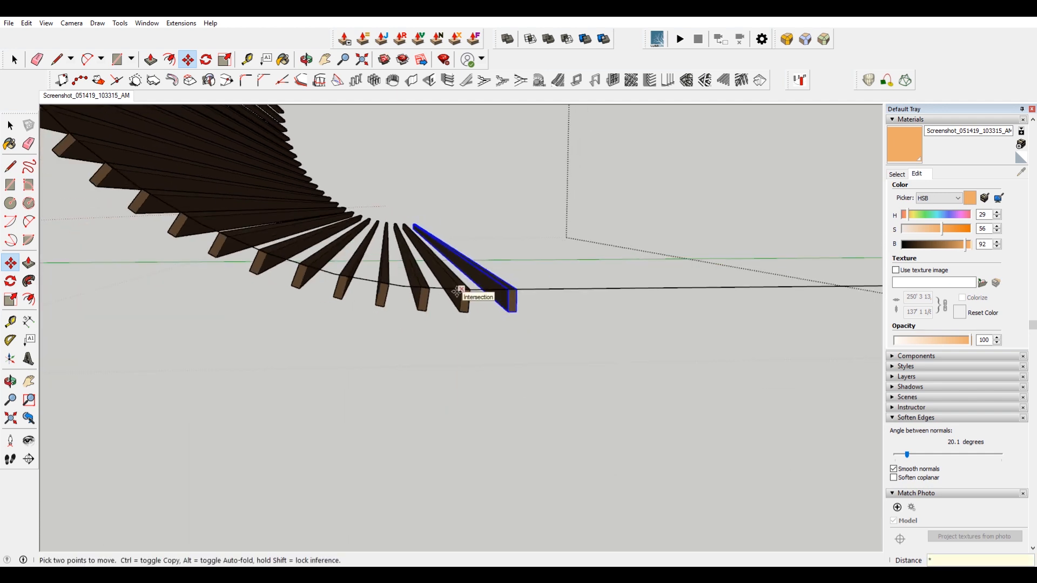
{"action": "key", "text": "Return"}
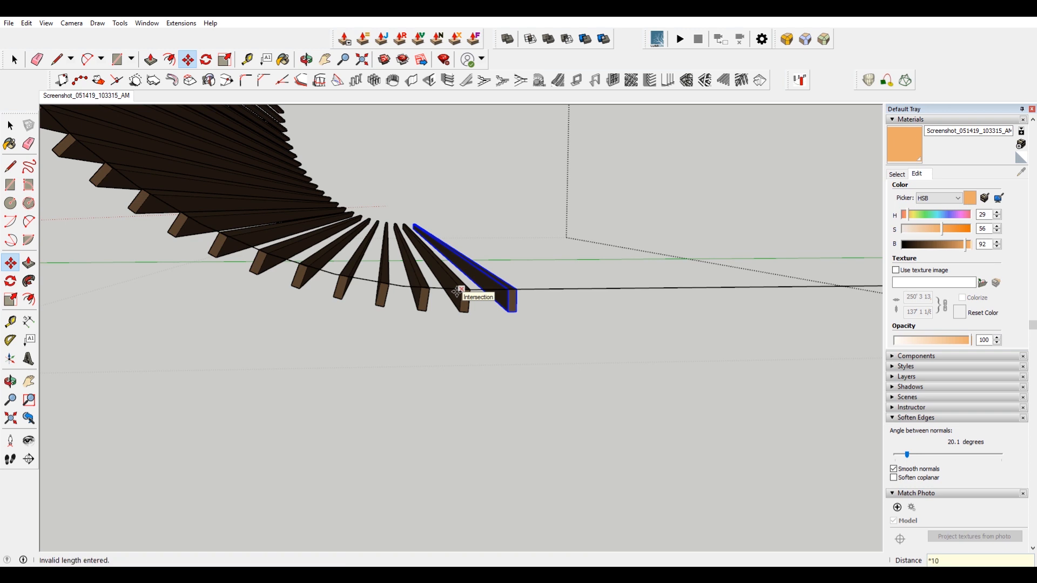
Copy the slat along the straight edge and multiply it into 10 copies.
{"action": "scroll", "coordinate": [457, 292], "scroll_direction": "up", "scroll_amount": 1}
{"action": "left_click", "coordinate": [423, 285]}
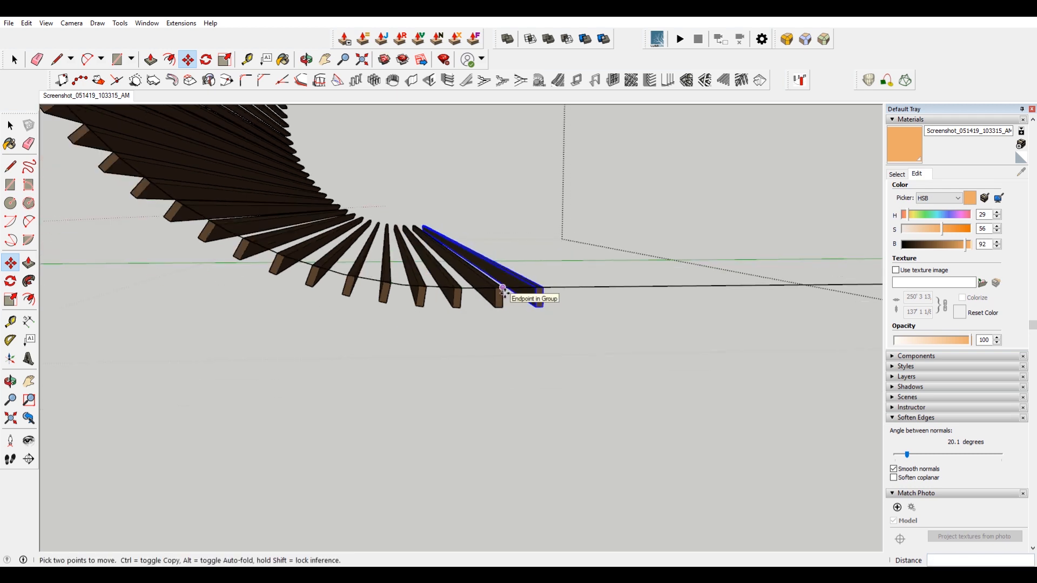
{"action": "type", "text": "*10"}
{"action": "key", "text": "Return"}
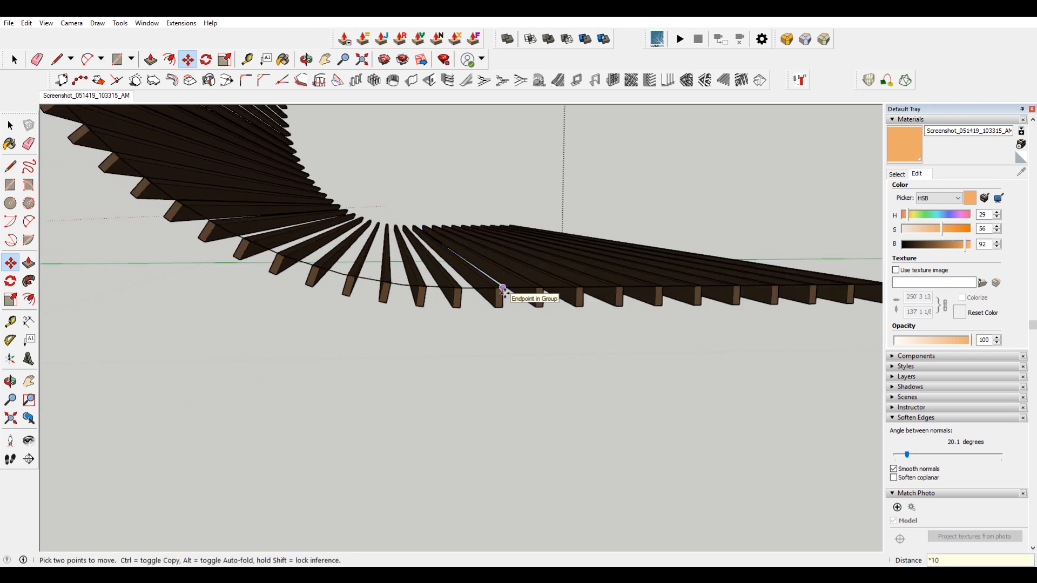
{"action": "scroll", "coordinate": [416, 313], "scroll_direction": "down", "scroll_amount": 4}
{"action": "middle_click_drag", "start_coordinate": [472, 294], "coordinate": [489, 370]}
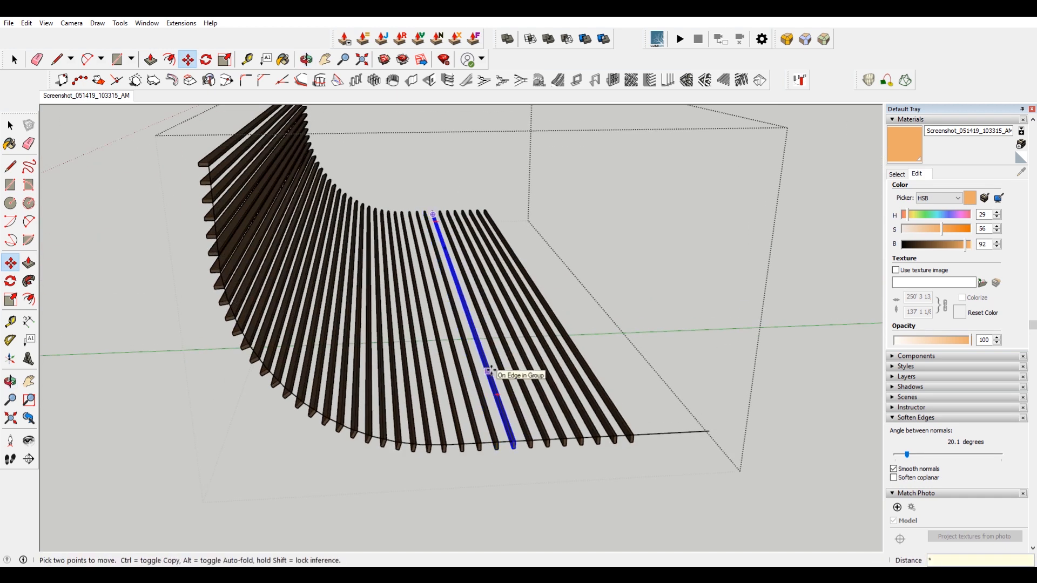
{"action": "key", "text": "Return"}
{"action": "middle_click_drag", "start_coordinate": [489, 371], "coordinate": [530, 329]}
{"action": "key", "text": "space"}
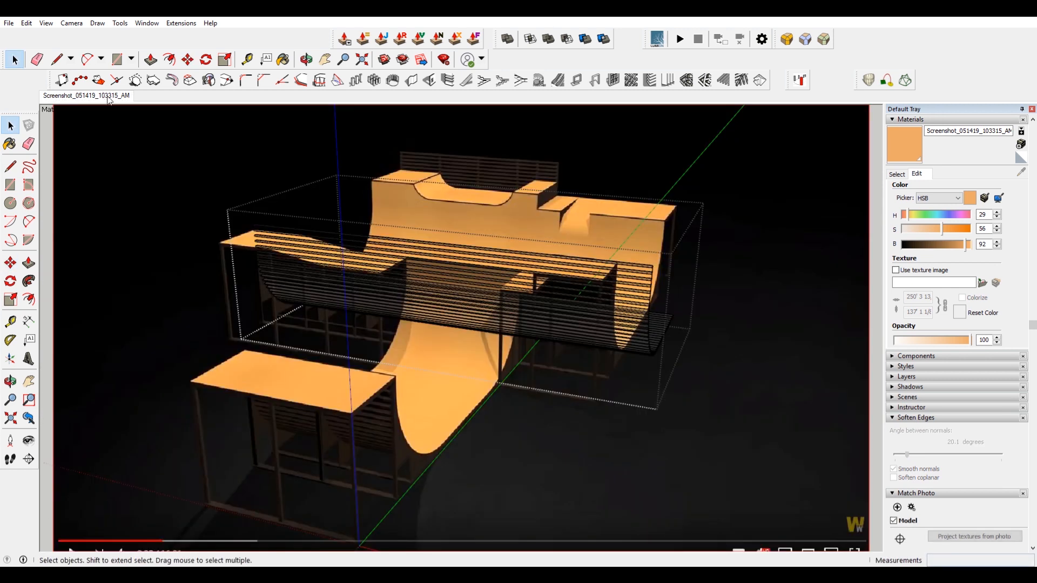
Select the ramp's slats and scale them along the green axis.
{"action": "scroll", "coordinate": [693, 275], "scroll_direction": "up", "scroll_amount": 5}
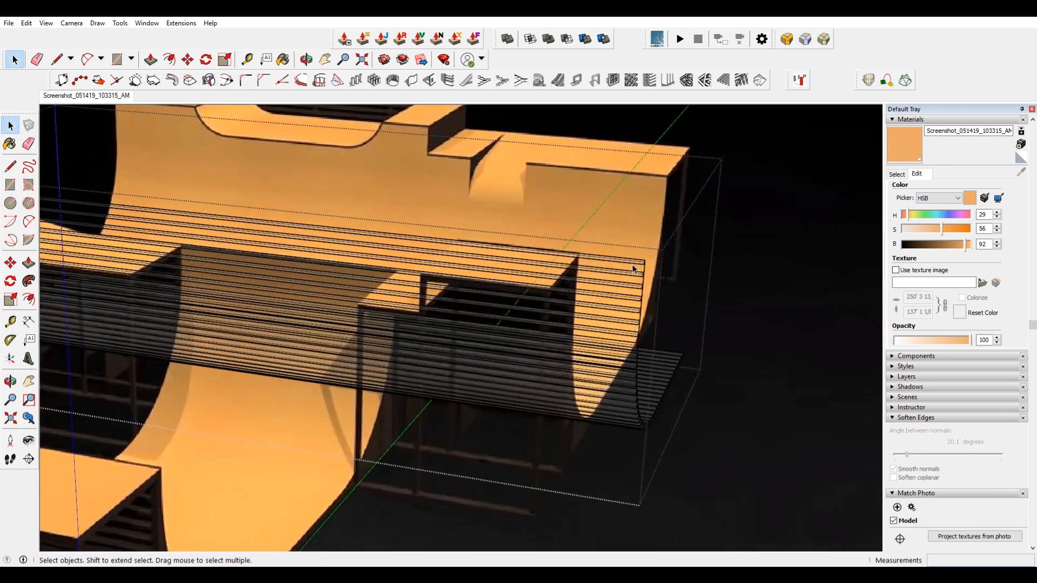
{"action": "left_click_drag", "start_coordinate": [562, 250], "coordinate": [729, 437]}
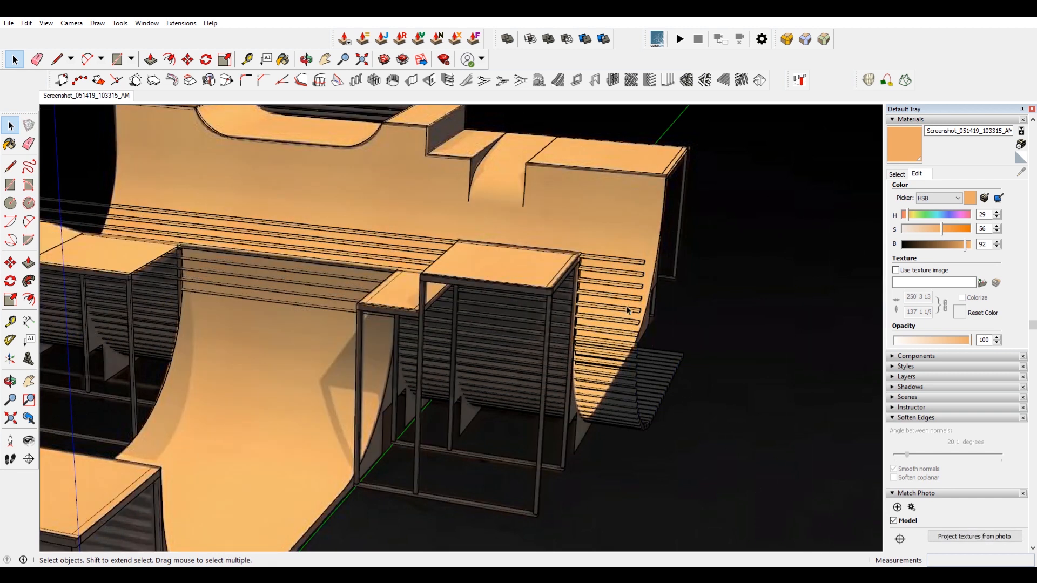
{"action": "left_click", "coordinate": [627, 310]}
{"action": "key", "text": "s"}
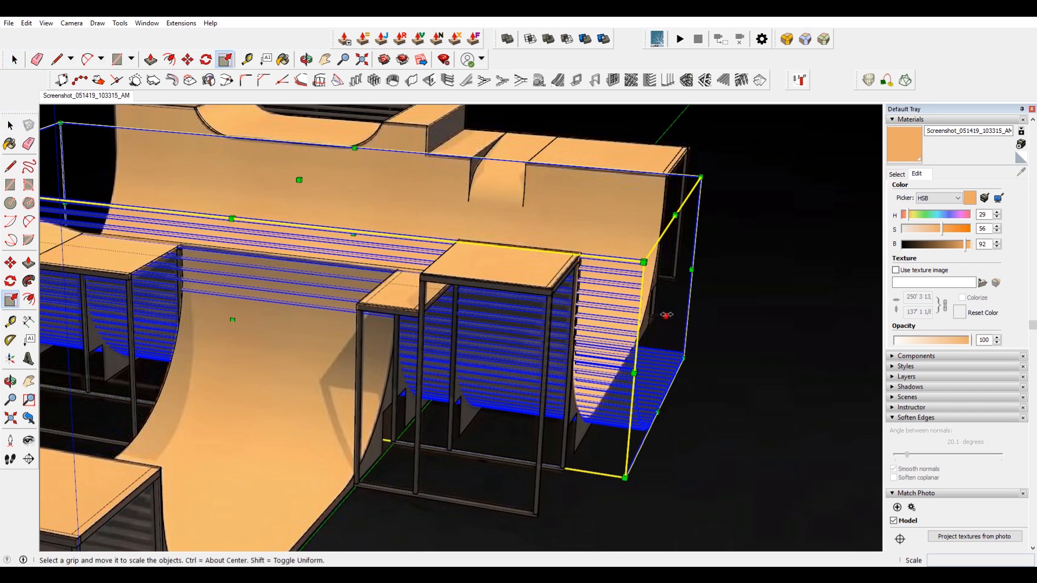
{"action": "left_click", "coordinate": [668, 315]}
{"action": "scroll", "coordinate": [586, 251], "scroll_direction": "up", "scroll_amount": 2}
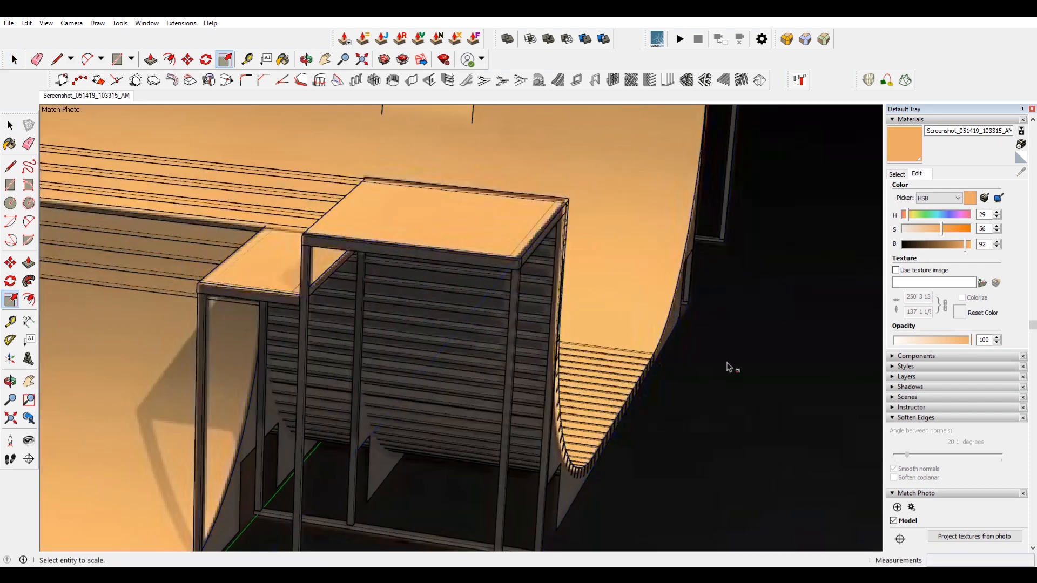
{"action": "key", "text": "space"}
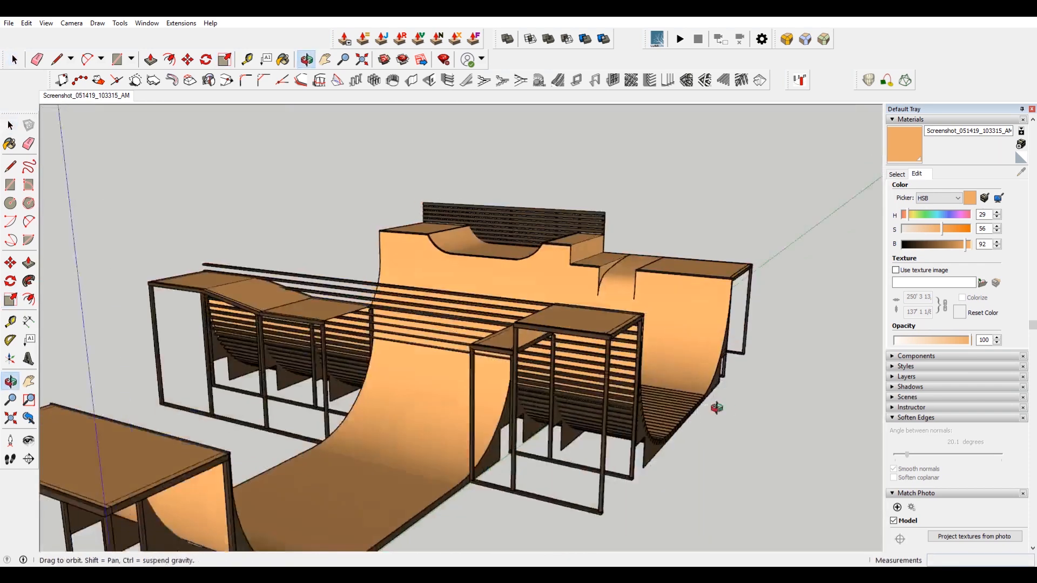
Select the ramp's slat group and move it 2 inches, then shift it along the blue axis.
{"action": "middle_click_drag", "start_coordinate": [713, 412], "coordinate": [367, 405]}
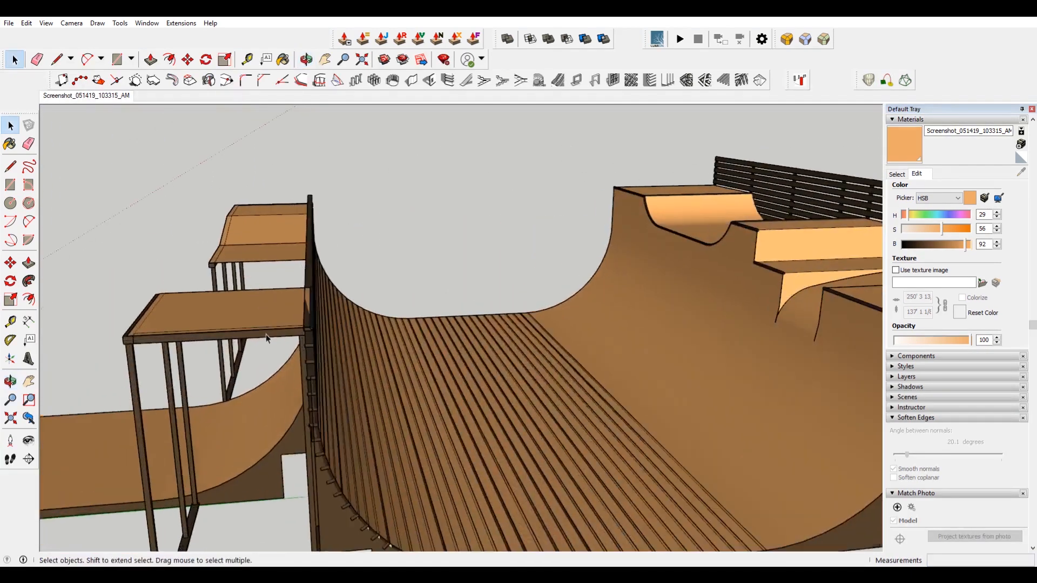
{"action": "scroll", "coordinate": [303, 296], "scroll_direction": "up", "scroll_amount": 3}
{"action": "left_click", "coordinate": [307, 278]}
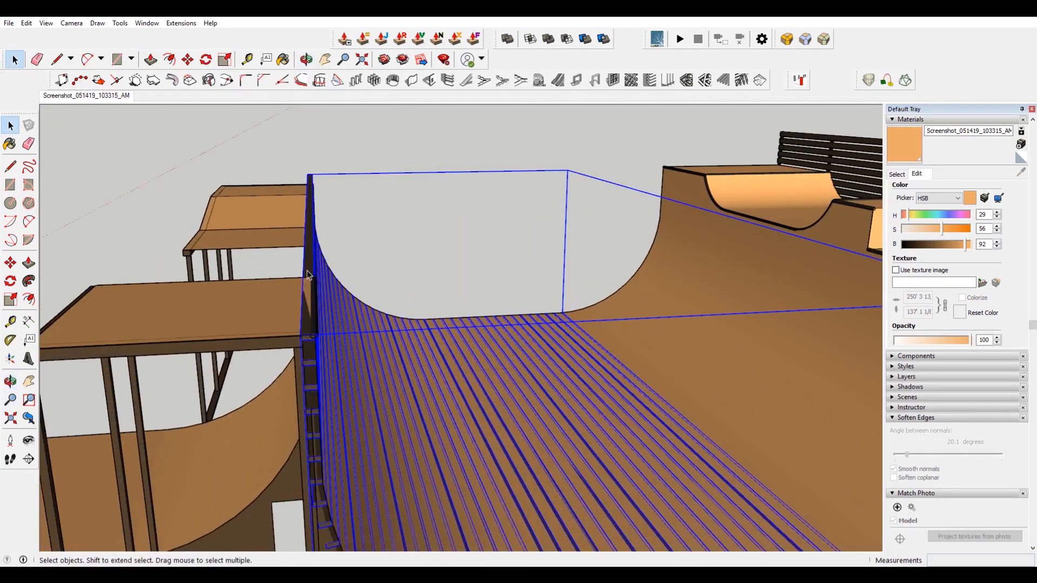
{"action": "scroll", "coordinate": [307, 272], "scroll_direction": "up", "scroll_amount": 4}
{"action": "scroll", "coordinate": [306, 271], "scroll_direction": "down", "scroll_amount": 1}
{"action": "scroll", "coordinate": [307, 275], "scroll_direction": "down", "scroll_amount": 1}
{"action": "key", "text": "m"}
{"action": "left_click", "coordinate": [306, 275]}
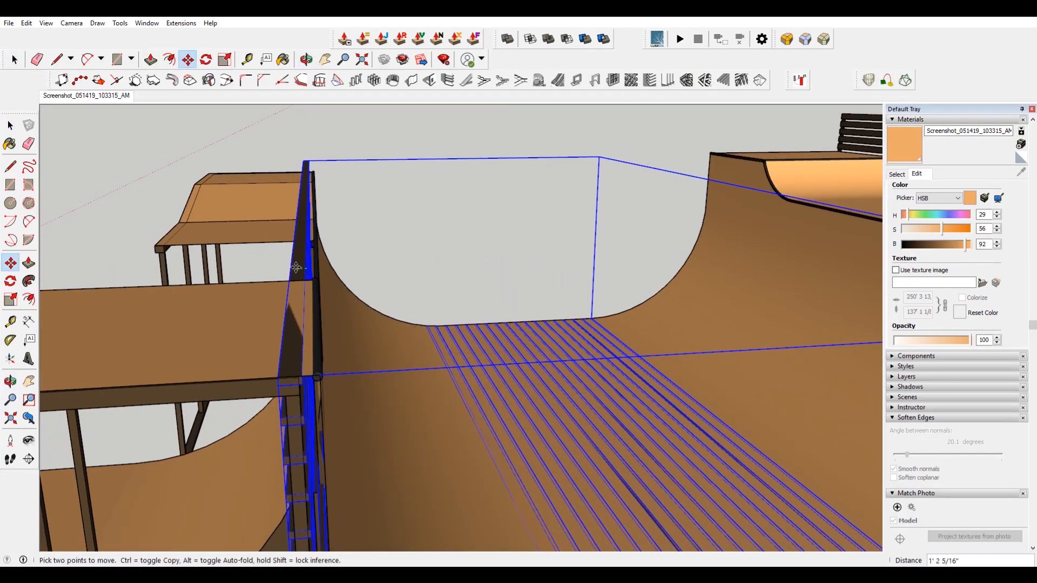
{"action": "key", "text": "Return"}
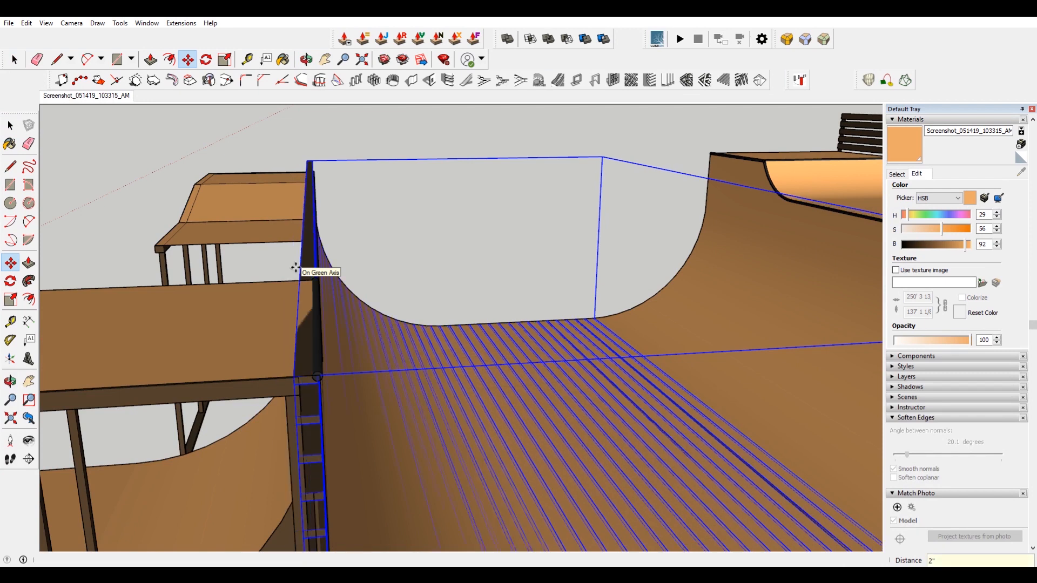
{"action": "left_click", "coordinate": [423, 233]}
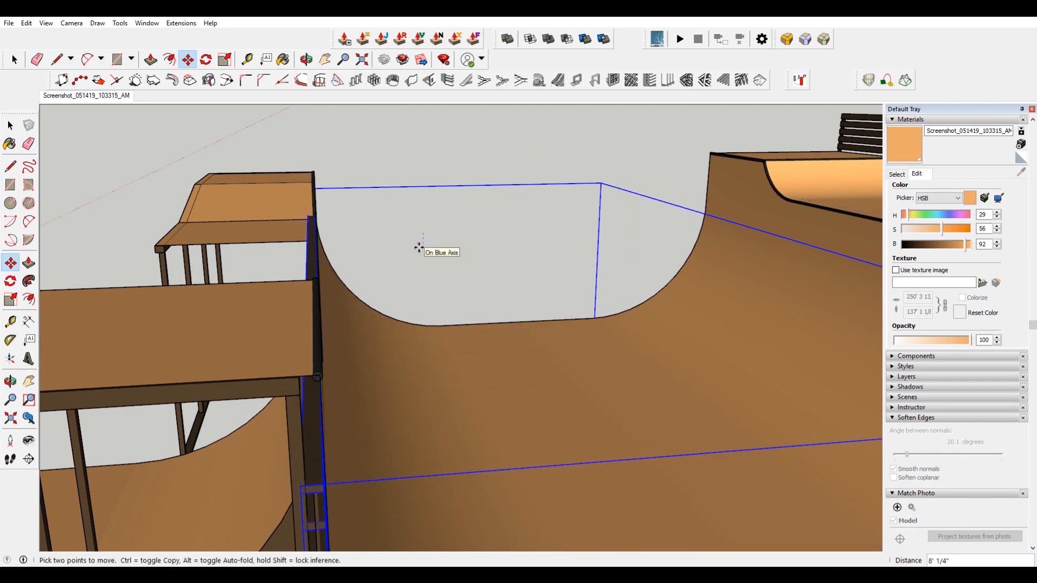
{"action": "key", "text": "Return"}
{"action": "scroll", "coordinate": [419, 248], "scroll_direction": "down", "scroll_amount": 4}
{"action": "middle_click_drag", "start_coordinate": [532, 354], "coordinate": [459, 298]}
{"action": "scroll", "coordinate": [510, 374], "scroll_direction": "up", "scroll_amount": 6}
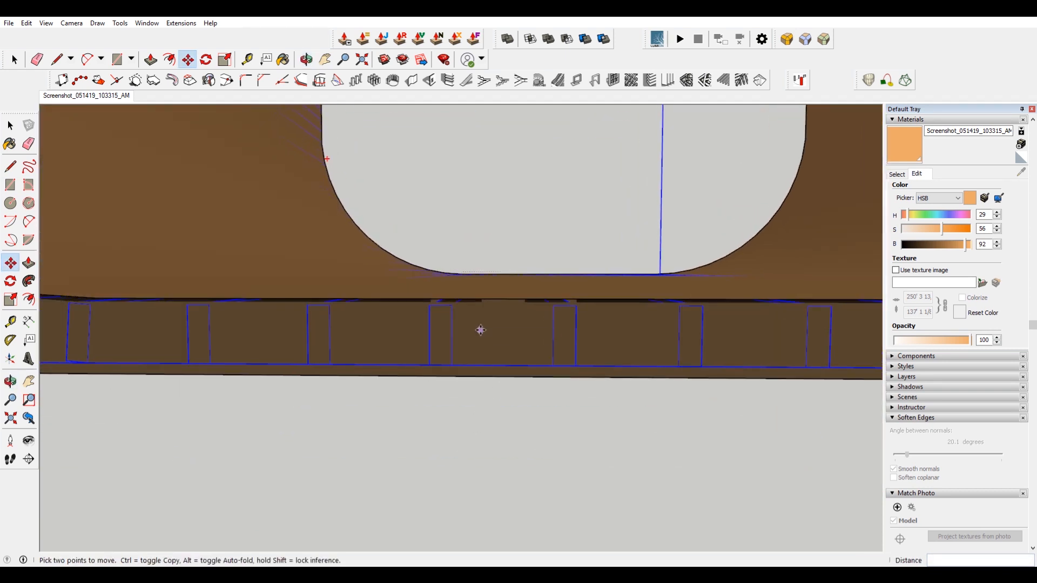
{"action": "scroll", "coordinate": [481, 359], "scroll_direction": "down", "scroll_amount": 6}
{"action": "key", "text": "space"}
{"action": "left_click", "coordinate": [469, 364]}
{"action": "middle_click_drag", "start_coordinate": [470, 364], "coordinate": [617, 500]}
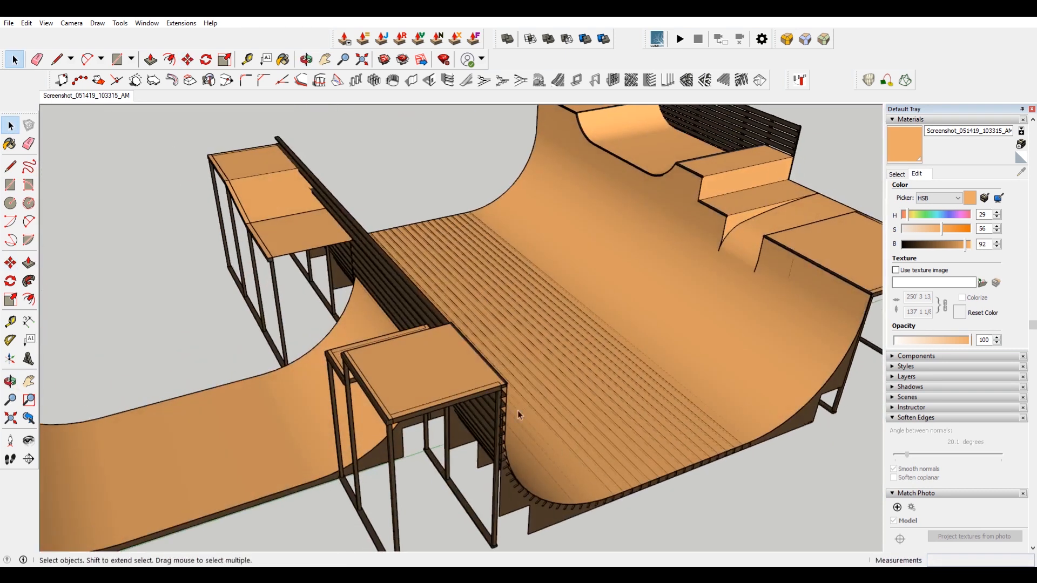
Try to scale the two upper rail slats along the green axis.
{"action": "mouse_move", "coordinate": [584, 444]}
{"action": "middle_mouse_down"}
{"action": "mouse_move", "coordinate": [342, 456]}
{"action": "mouse_move", "coordinate": [216, 324]}
{"action": "mouse_move", "coordinate": [269, 367]}
{"action": "middle_mouse_up"}
{"action": "scroll", "coordinate": [235, 159], "scroll_direction": "up", "scroll_amount": 6}
{"action": "scroll", "coordinate": [322, 290], "scroll_direction": "up", "scroll_amount": 5}
{"action": "left_click", "coordinate": [322, 291]}
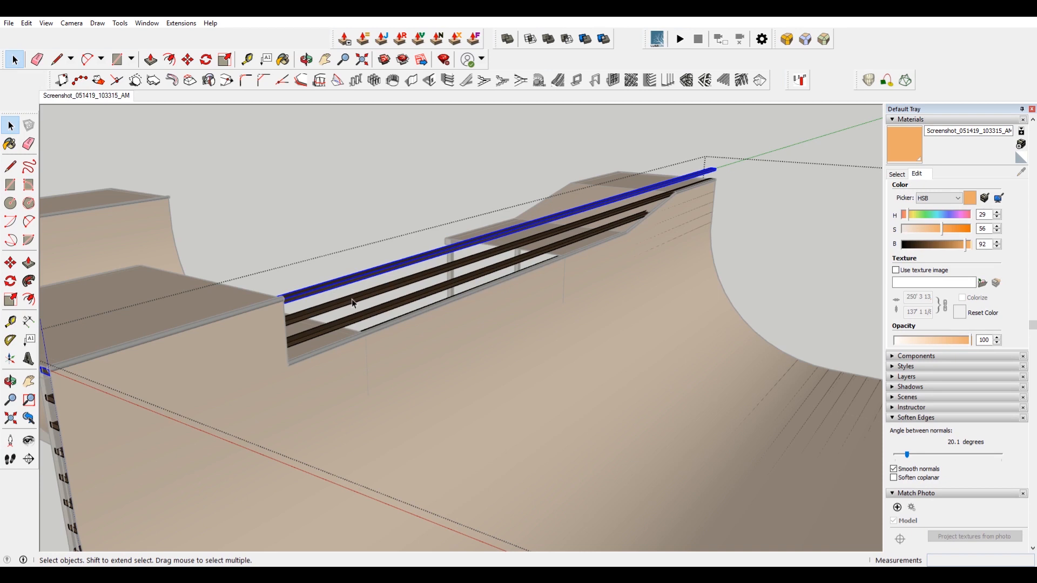
{"action": "left_click", "coordinate": [355, 305], "text": "shift"}
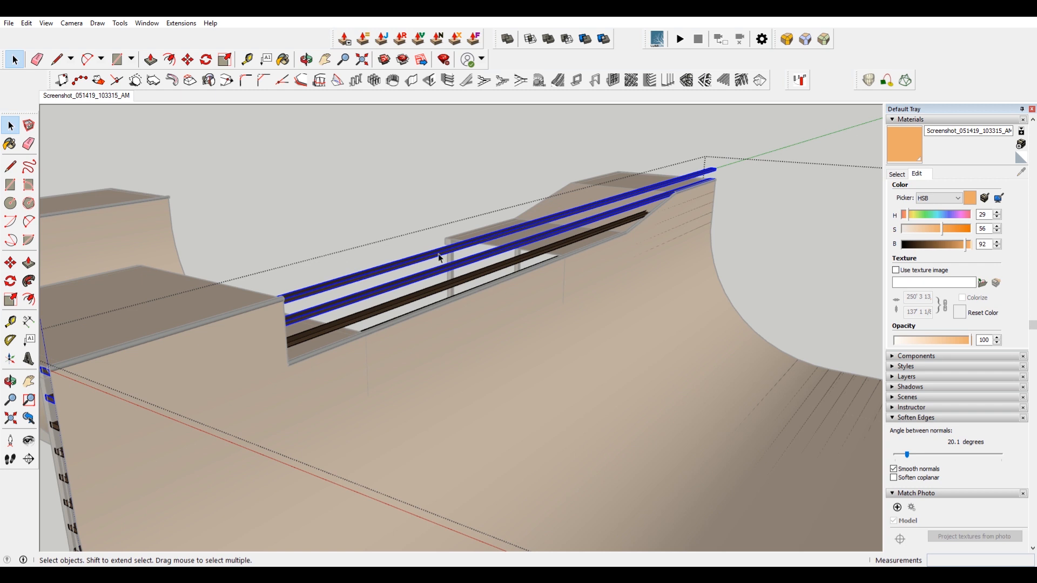
{"action": "key", "text": "s"}
{"action": "scroll", "coordinate": [716, 179], "scroll_direction": "up", "scroll_amount": 4}
{"action": "scroll", "coordinate": [715, 179], "scroll_direction": "up", "scroll_amount": 2}
{"action": "left_click", "coordinate": [712, 175]}
{"action": "scroll", "coordinate": [712, 176], "scroll_direction": "down", "scroll_amount": 6}
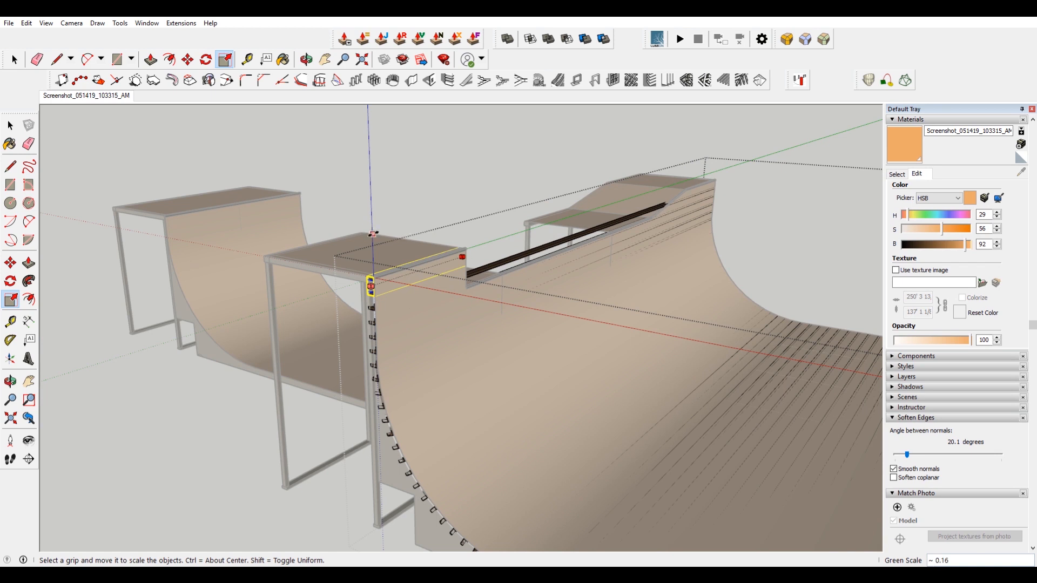
{"action": "scroll", "coordinate": [594, 213], "scroll_direction": "up", "scroll_amount": 4}
{"action": "scroll", "coordinate": [506, 296], "scroll_direction": "down", "scroll_amount": 3}
{"action": "key", "text": "space"}
Try to scale a rail slat uniformly about its opposite point.
{"action": "left_click", "coordinate": [488, 306]}
{"action": "key", "text": "s"}
{"action": "scroll", "coordinate": [649, 244], "scroll_direction": "up", "scroll_amount": 3}
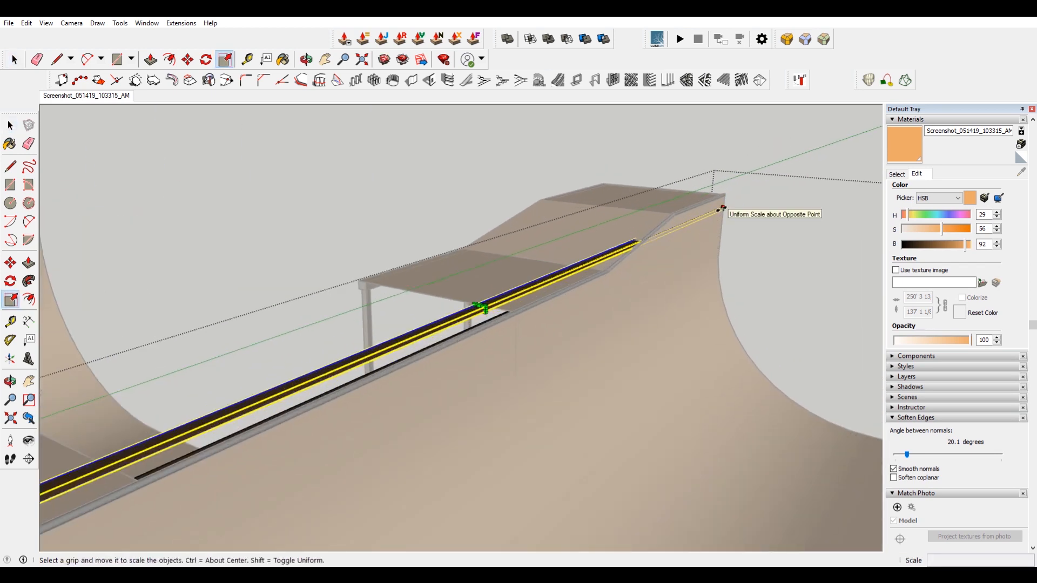
{"action": "scroll", "coordinate": [722, 208], "scroll_direction": "up", "scroll_amount": 4}
{"action": "left_click", "coordinate": [719, 203]}
{"action": "scroll", "coordinate": [720, 203], "scroll_direction": "down", "scroll_amount": 5}
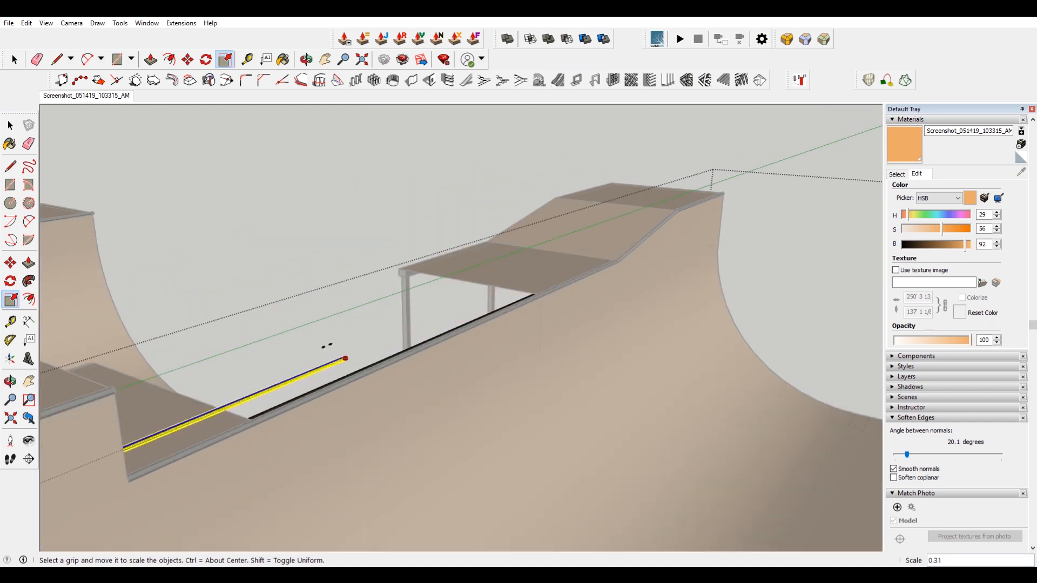
{"action": "key", "text": "Escape"}
Scale the rail slat shorter along the red axis.
{"action": "middle_click_drag", "start_coordinate": [729, 225], "coordinate": [277, 419]}
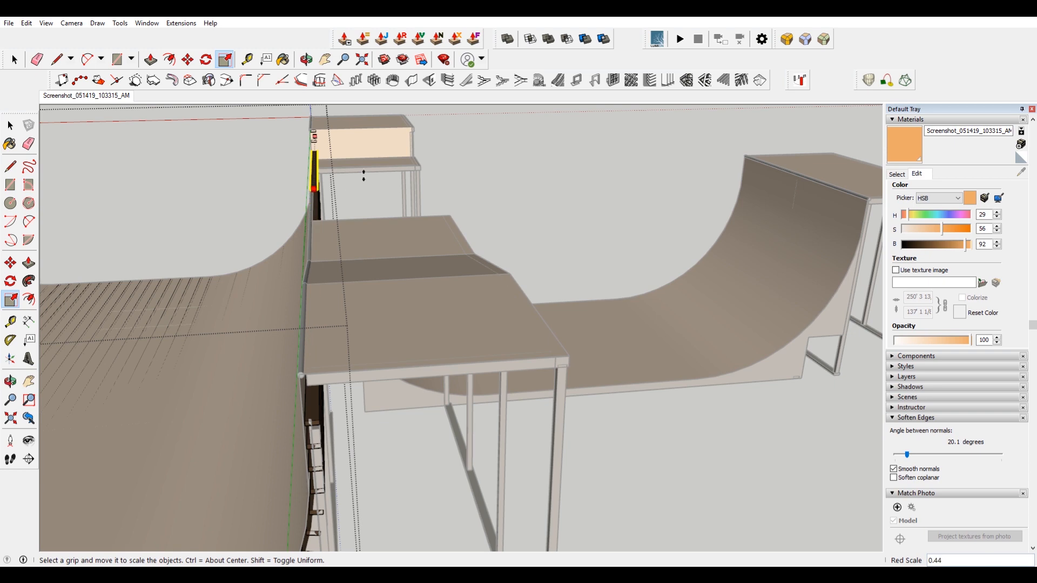
{"action": "middle_click_drag", "start_coordinate": [526, 245], "coordinate": [1, 183]}
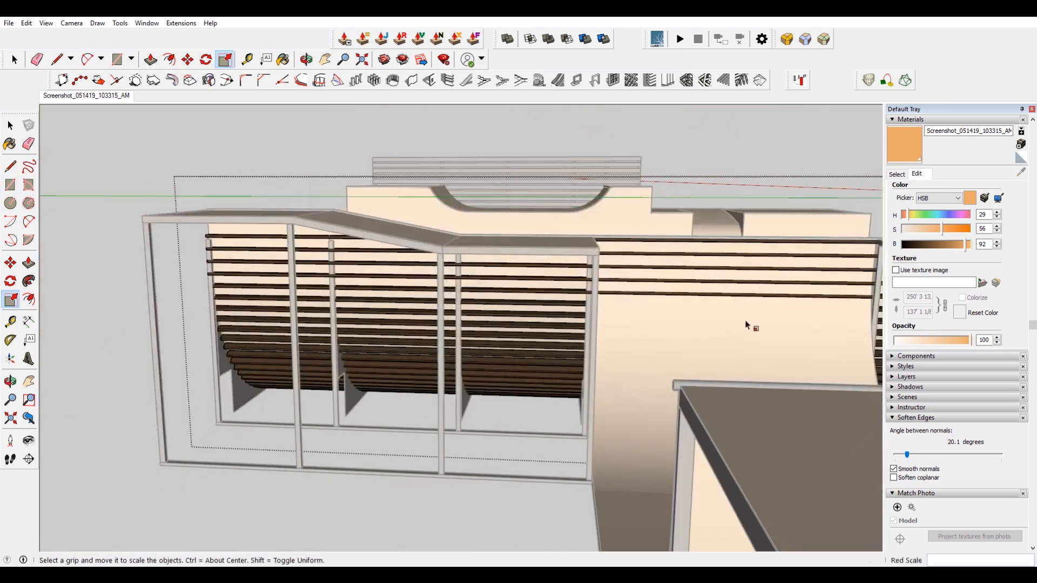
{"action": "middle_click_drag", "start_coordinate": [745, 324], "coordinate": [313, 349], "text": "shift"}
{"action": "scroll", "coordinate": [455, 273], "scroll_direction": "up", "scroll_amount": 6}
{"action": "scroll", "coordinate": [508, 298], "scroll_direction": "down", "scroll_amount": 10}
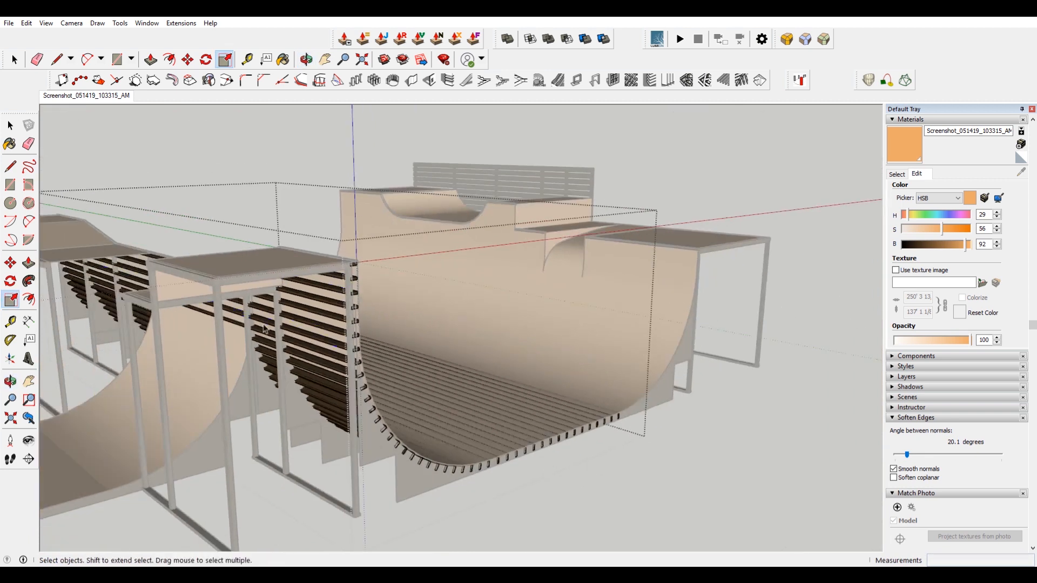
{"action": "middle_click_drag", "start_coordinate": [263, 325], "coordinate": [610, 335], "text": "shift"}
{"action": "scroll", "coordinate": [573, 302], "scroll_direction": "down", "scroll_amount": 3}
{"action": "left_click", "coordinate": [519, 253]}
{"action": "scroll", "coordinate": [520, 253], "scroll_direction": "down", "scroll_amount": 1}
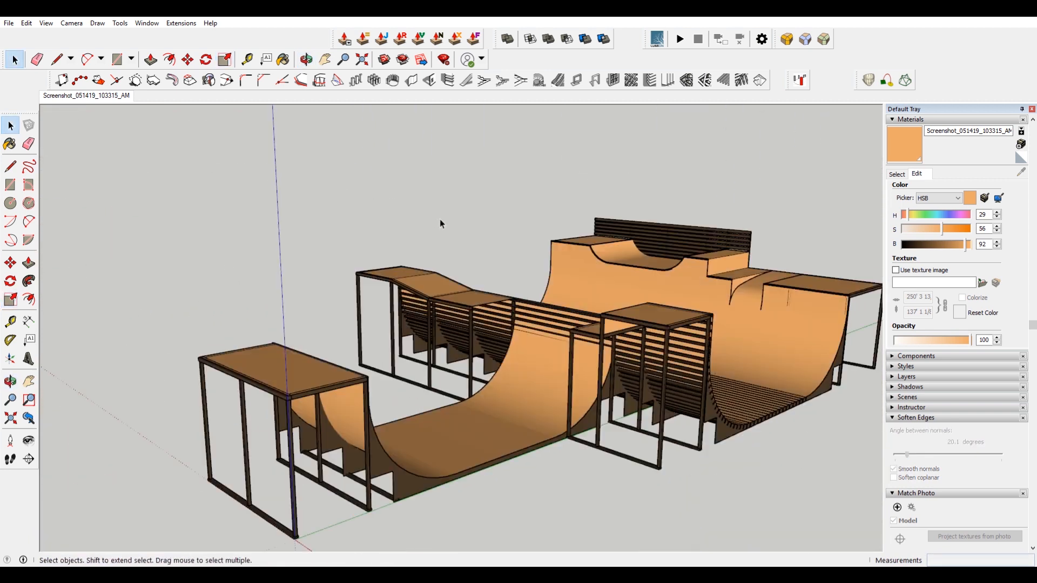
Open the slat group, select the upper slat rows and scale them shorter along the green axis.
{"action": "scroll", "coordinate": [440, 219], "scroll_direction": "up", "scroll_amount": 8}
{"action": "left_click", "coordinate": [439, 295]}
{"action": "double_click", "coordinate": [439, 294]}
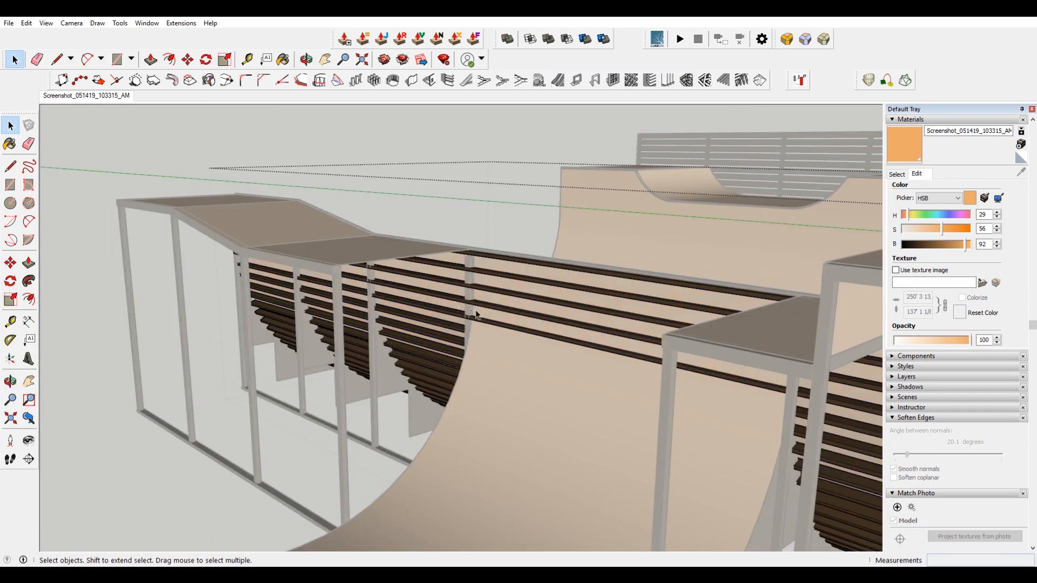
{"action": "scroll", "coordinate": [481, 331], "scroll_direction": "up", "scroll_amount": 3}
{"action": "left_click", "coordinate": [482, 330]}
{"action": "scroll", "coordinate": [482, 329], "scroll_direction": "down", "scroll_amount": 5}
{"action": "middle_click_drag", "start_coordinate": [483, 329], "coordinate": [513, 313]}
{"action": "left_click", "coordinate": [479, 290], "text": "shift"}
{"action": "left_click", "coordinate": [472, 278], "text": "shift"}
{"action": "left_click", "coordinate": [478, 266], "text": "shift"}
{"action": "left_click", "coordinate": [479, 251], "text": "shift"}
{"action": "scroll", "coordinate": [549, 273], "scroll_direction": "down", "scroll_amount": 2}
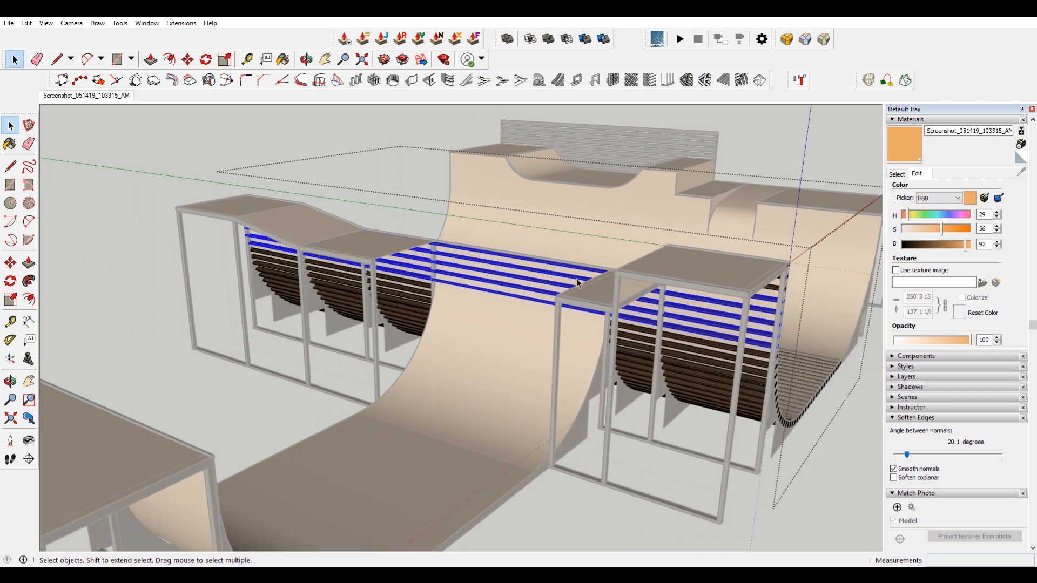
{"action": "scroll", "coordinate": [804, 320], "scroll_direction": "up", "scroll_amount": 5}
{"action": "key", "text": "s"}
{"action": "scroll", "coordinate": [742, 343], "scroll_direction": "up", "scroll_amount": 4}
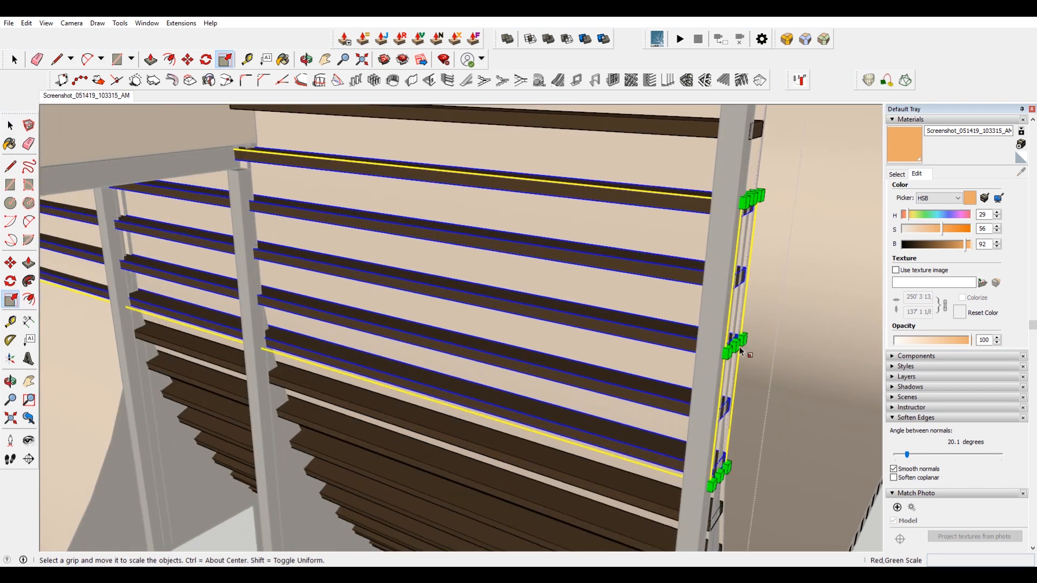
{"action": "left_click", "coordinate": [733, 345]}
{"action": "scroll", "coordinate": [731, 345], "scroll_direction": "down", "scroll_amount": 7}
{"action": "scroll", "coordinate": [222, 233], "scroll_direction": "up", "scroll_amount": 5}
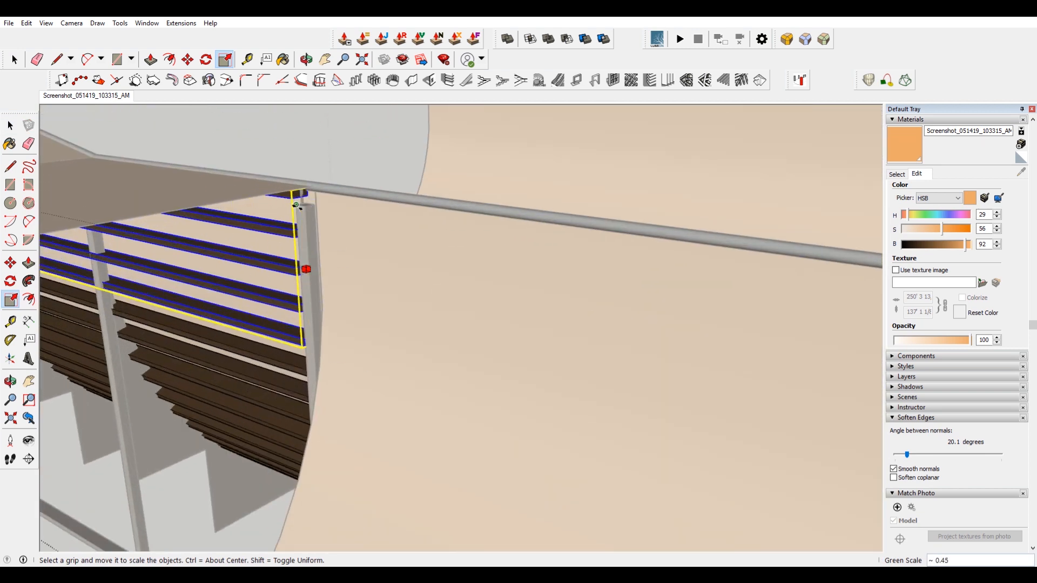
{"action": "left_click", "coordinate": [296, 205]}
{"action": "scroll", "coordinate": [299, 225], "scroll_direction": "down", "scroll_amount": 10}
{"action": "key", "text": "space"}
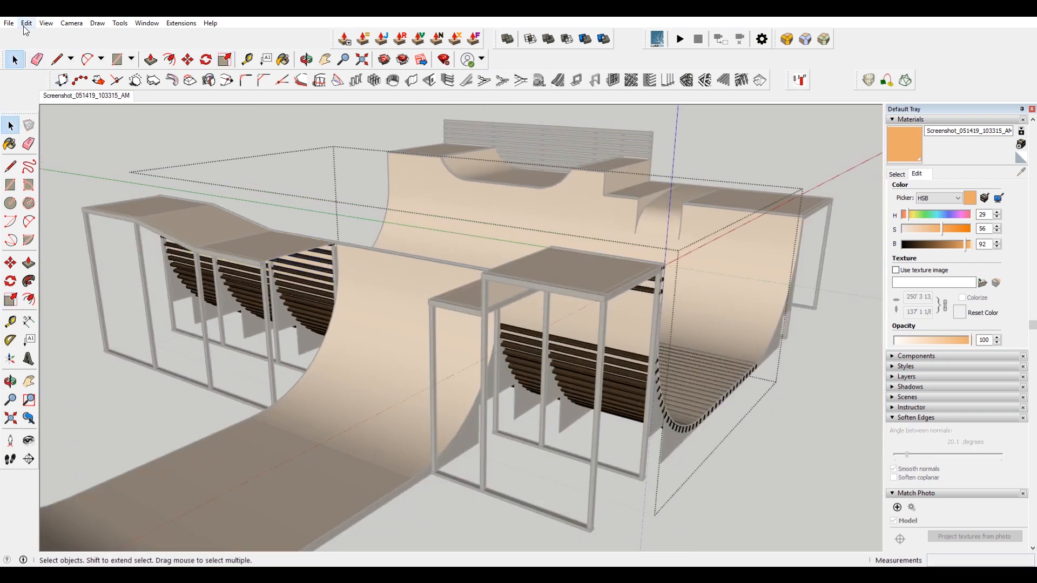
Undo the last slat scaling.
{"action": "left_click", "coordinate": [26, 23]}
{"action": "left_click", "coordinate": [90, 101]}
Select the upper slats of the right frame and scale them so their ends snap to the frame's corner endpoint.
{"action": "key", "text": "s"}
{"action": "middle_click_drag", "start_coordinate": [187, 268], "coordinate": [621, 306]}
{"action": "scroll", "coordinate": [704, 316], "scroll_direction": "up", "scroll_amount": 5}
{"action": "middle_click_drag", "start_coordinate": [572, 318], "coordinate": [809, 279]}
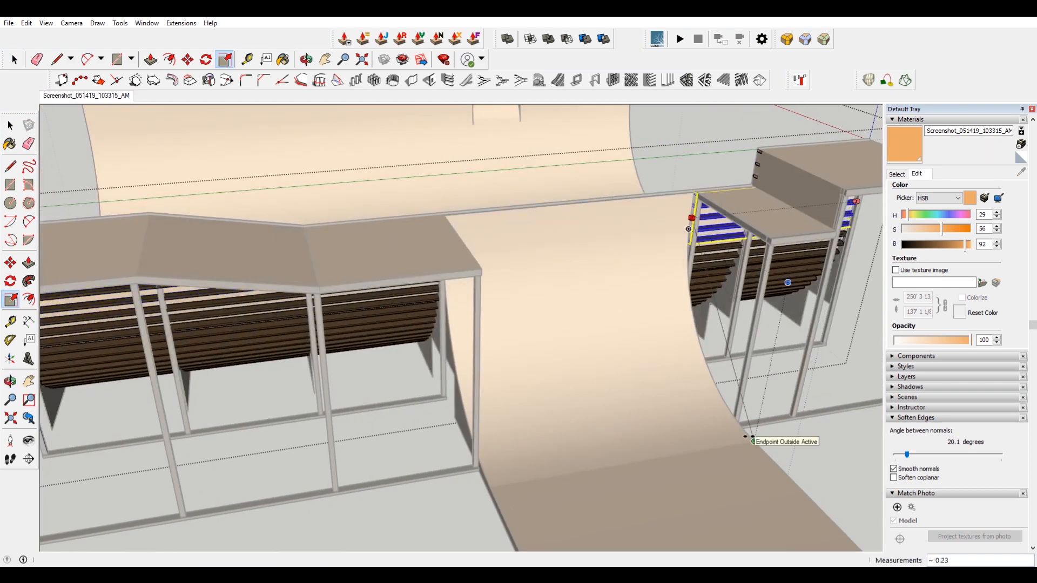
{"action": "left_click", "coordinate": [750, 437]}
{"action": "scroll", "coordinate": [651, 370], "scroll_direction": "down", "scroll_amount": 5}
{"action": "key", "text": "space"}
Open the left frame group and paste the copied top beam into it along the frame's top edge.
{"action": "middle_click_drag", "start_coordinate": [657, 357], "coordinate": [319, 302]}
{"action": "left_click", "coordinate": [395, 437]}
{"action": "scroll", "coordinate": [415, 401], "scroll_direction": "up", "scroll_amount": 5}
{"action": "scroll", "coordinate": [754, 227], "scroll_direction": "up", "scroll_amount": 2}
{"action": "middle_click_drag", "start_coordinate": [790, 198], "coordinate": [670, 210], "text": "shift"}
{"action": "double_click", "coordinate": [756, 207]}
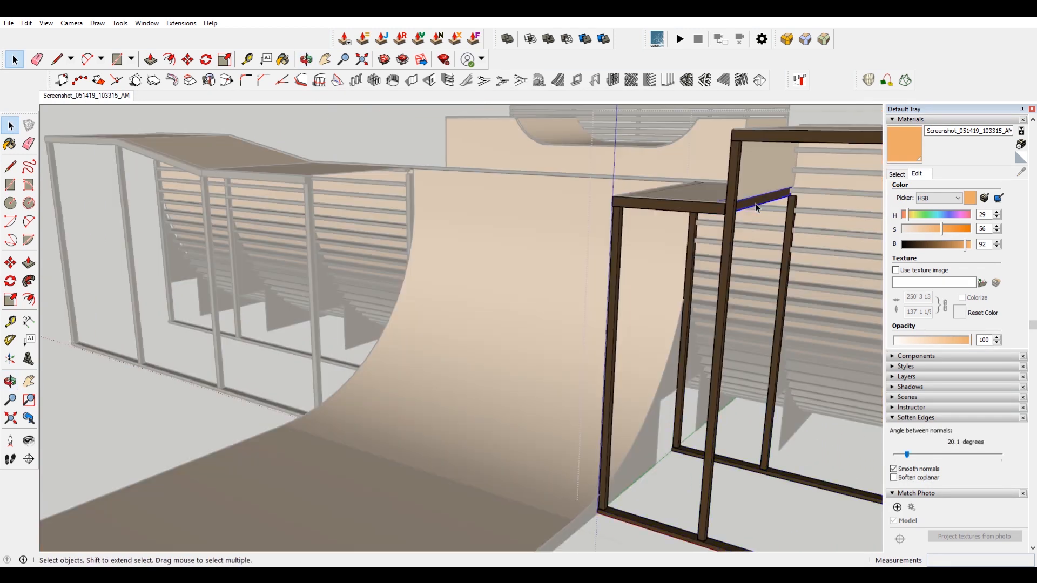
{"action": "left_click", "coordinate": [449, 197]}
{"action": "double_click", "coordinate": [304, 194]}
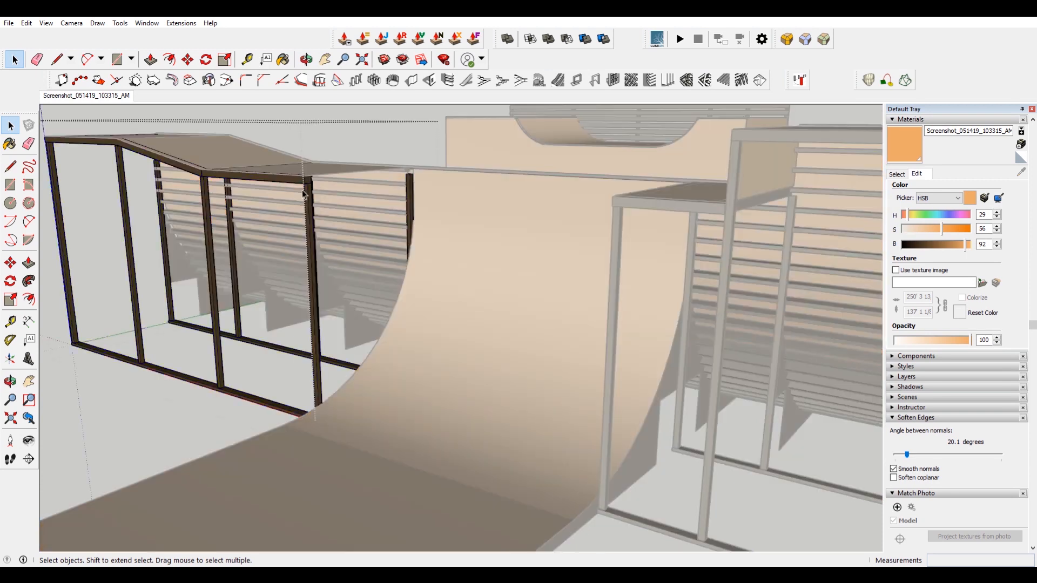
{"action": "left_click", "coordinate": [26, 23]}
{"action": "left_click", "coordinate": [59, 98]}
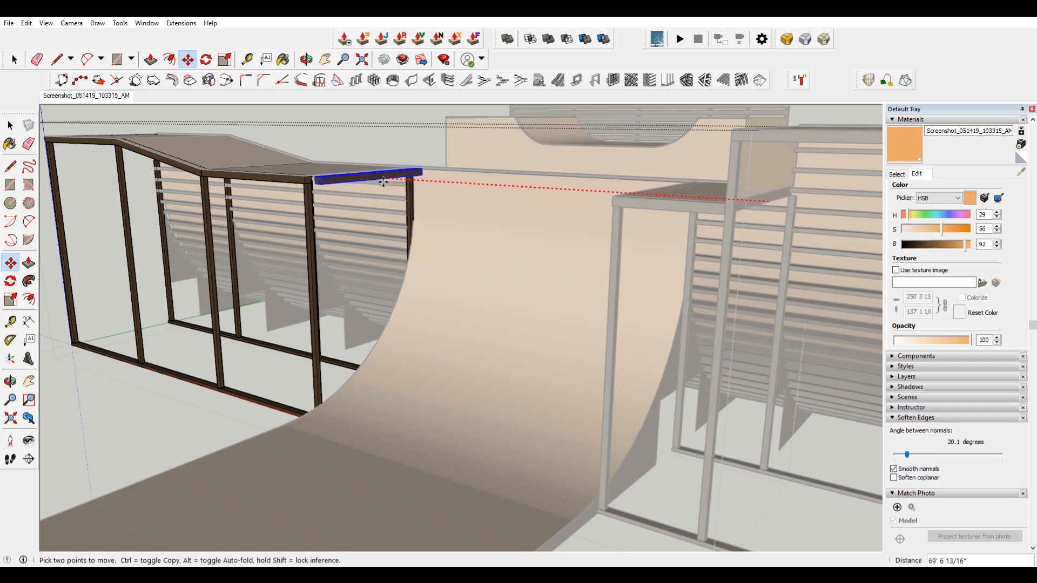
{"action": "key", "text": "space"}
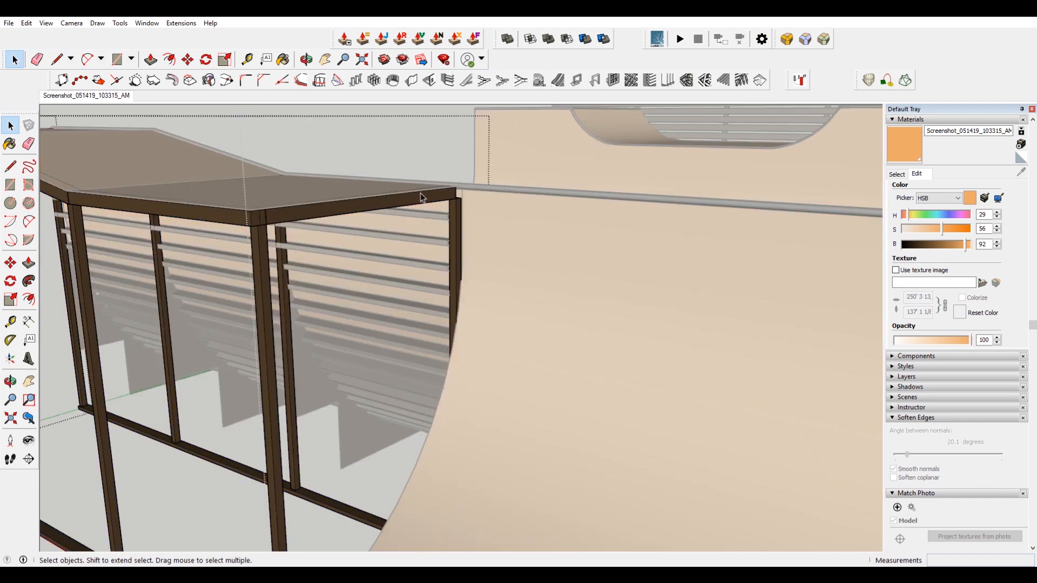
{"action": "left_click", "coordinate": [422, 198]}
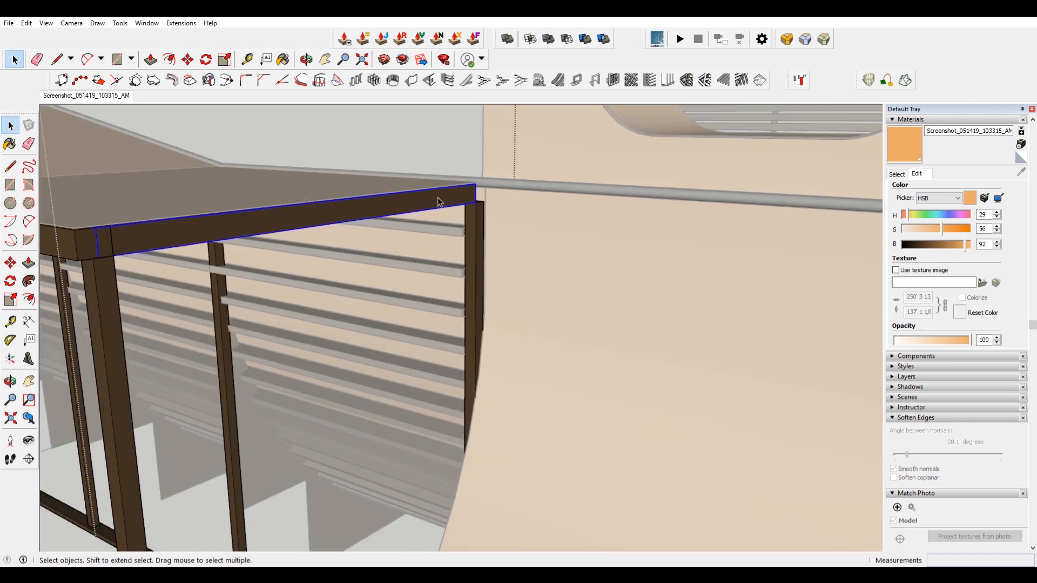
{"action": "scroll", "coordinate": [448, 198], "scroll_direction": "up", "scroll_amount": 3}
{"action": "key", "text": "s"}
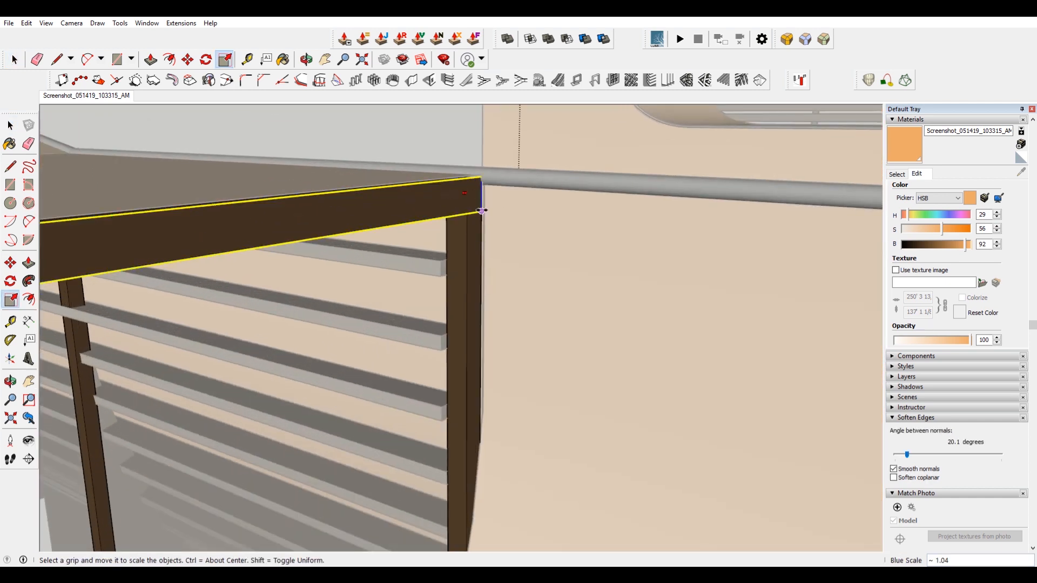
{"action": "key", "text": "space"}
{"action": "scroll", "coordinate": [459, 217], "scroll_direction": "down", "scroll_amount": 10}
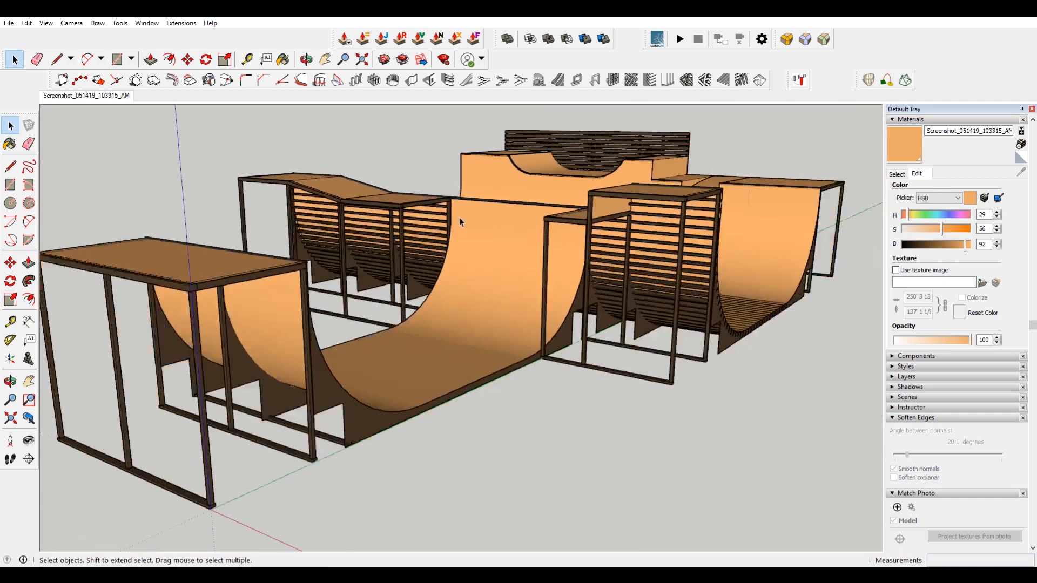
{"action": "middle_click_drag", "start_coordinate": [601, 230], "coordinate": [627, 286]}
{"action": "scroll", "coordinate": [621, 289], "scroll_direction": "up", "scroll_amount": 5}
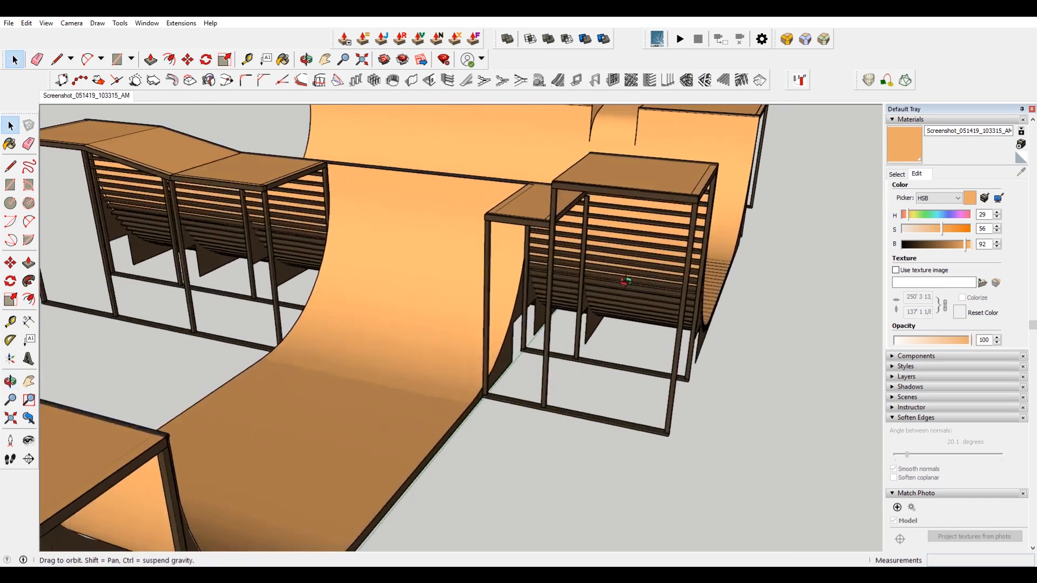
Copy the slat group from the left frame to the front frame, snapping from one frame's bottom corner to the other's.
{"action": "scroll", "coordinate": [647, 264], "scroll_direction": "down", "scroll_amount": 5}
{"action": "left_click", "coordinate": [217, 219]}
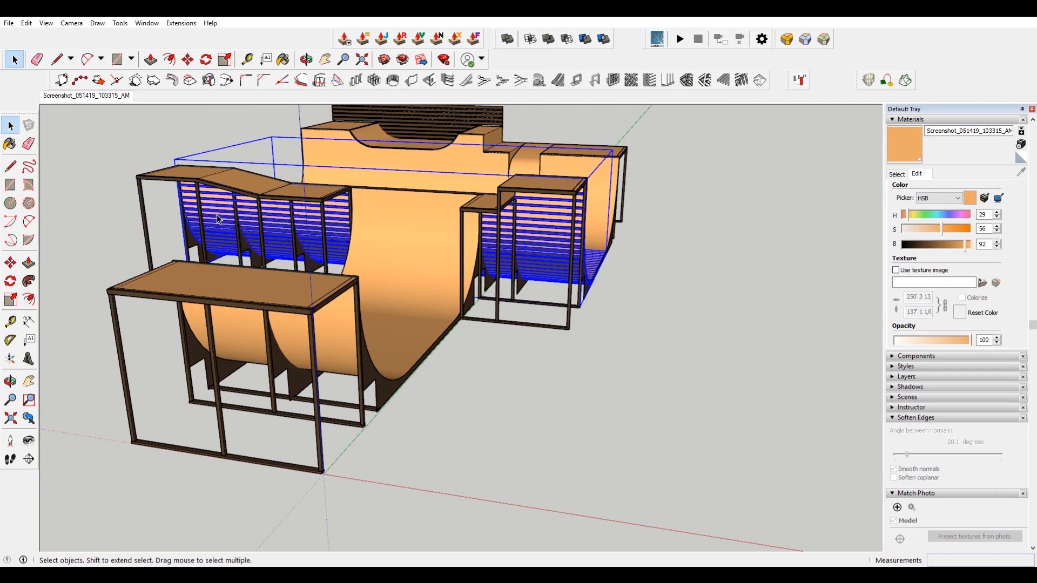
{"action": "key", "text": "m"}
{"action": "scroll", "coordinate": [130, 195], "scroll_direction": "up", "scroll_amount": 3}
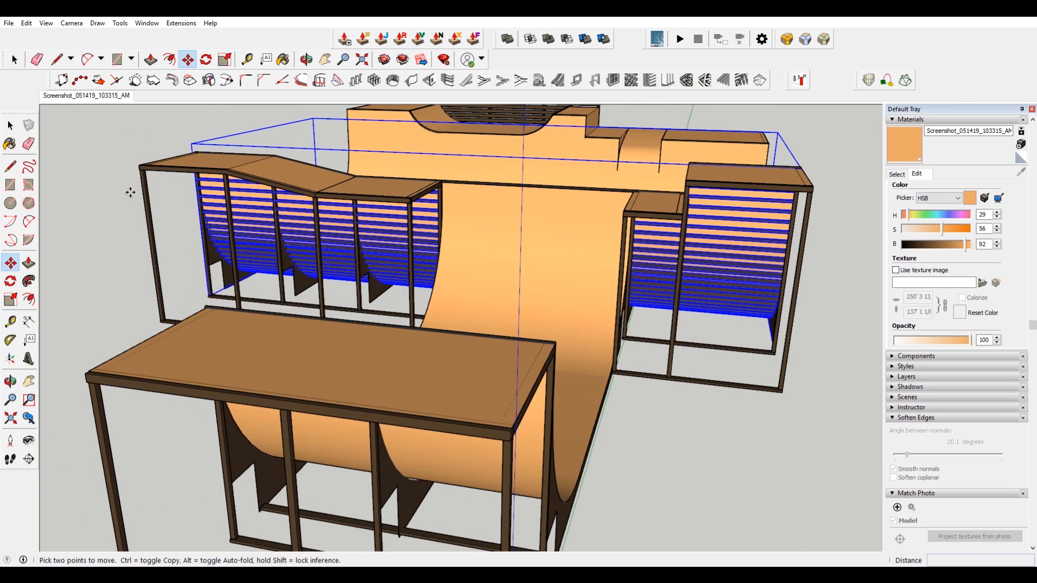
{"action": "scroll", "coordinate": [140, 160], "scroll_direction": "up", "scroll_amount": 4}
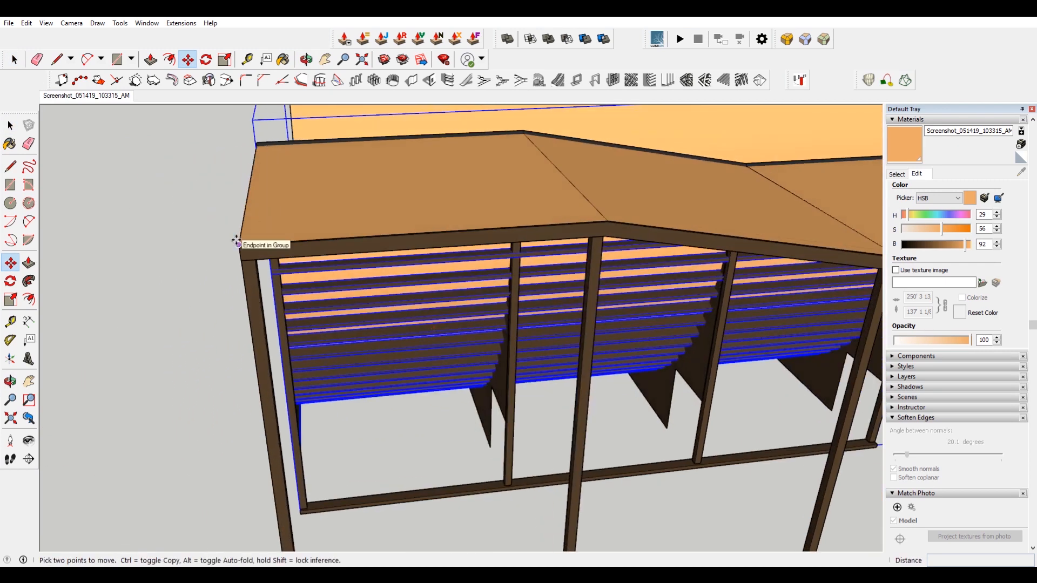
{"action": "scroll", "coordinate": [237, 241], "scroll_direction": "down", "scroll_amount": 5}
{"action": "scroll", "coordinate": [315, 439], "scroll_direction": "up", "scroll_amount": 8}
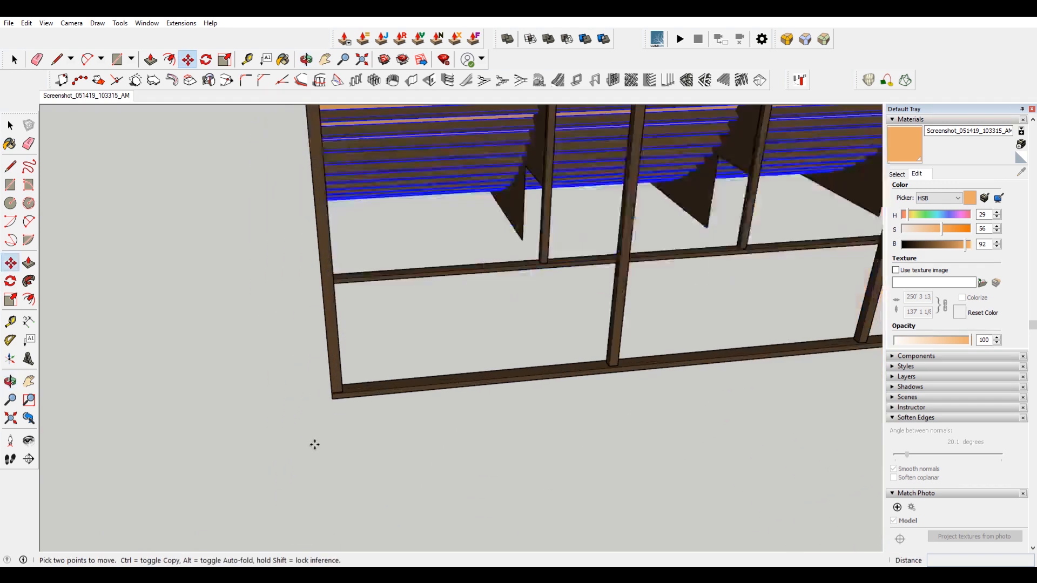
{"action": "key", "text": "ctrl"}
{"action": "left_click", "coordinate": [331, 386]}
{"action": "scroll", "coordinate": [327, 359], "scroll_direction": "down", "scroll_amount": 6}
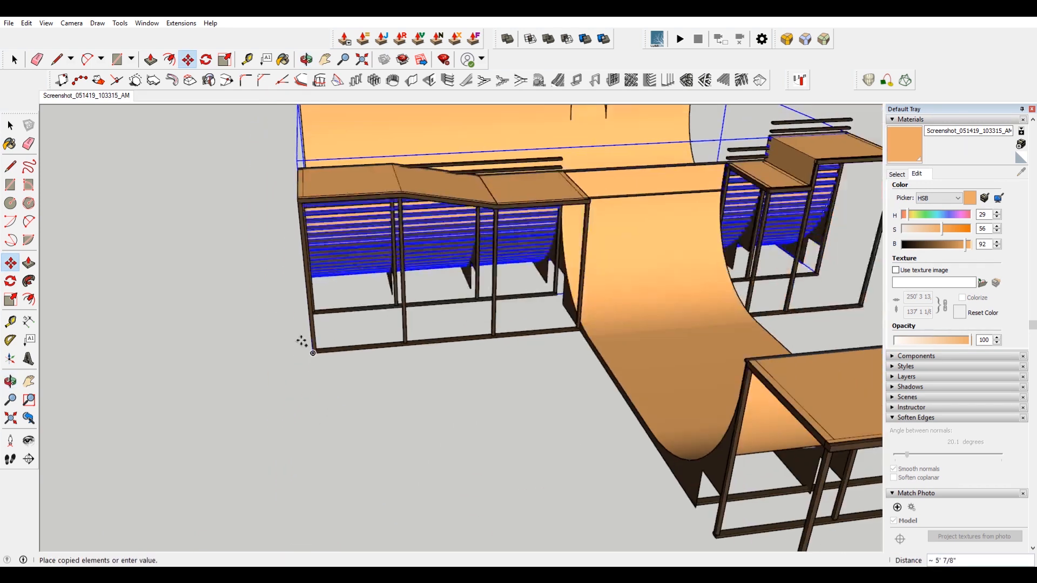
{"action": "scroll", "coordinate": [473, 378], "scroll_direction": "up", "scroll_amount": 4}
{"action": "scroll", "coordinate": [468, 386], "scroll_direction": "up", "scroll_amount": 5}
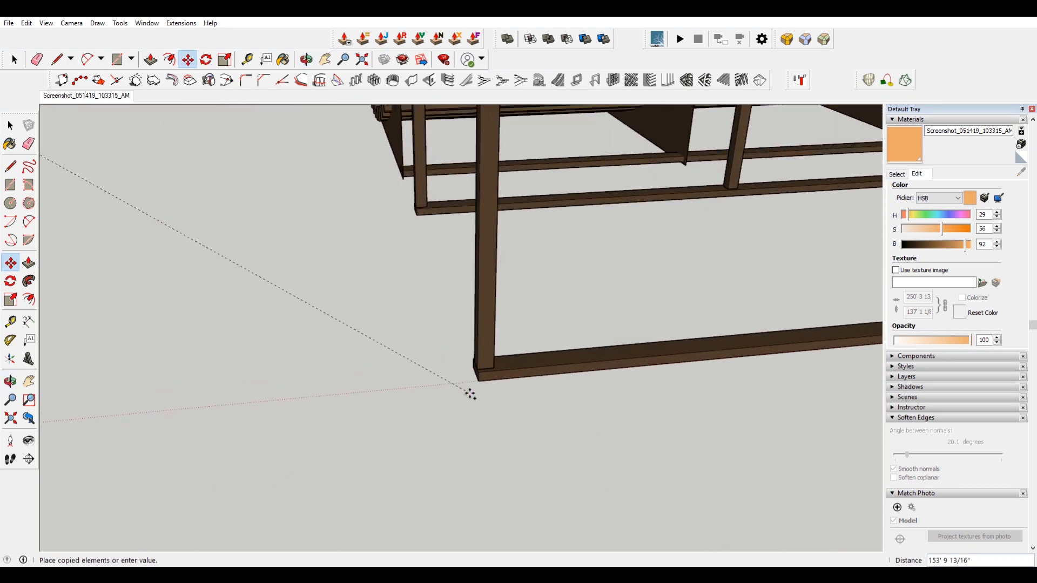
{"action": "left_click", "coordinate": [477, 378]}
Select and delete the protruding upper slats of the copied group, then undo the deletion.
{"action": "scroll", "coordinate": [424, 346], "scroll_direction": "down", "scroll_amount": 4}
{"action": "middle_click_drag", "start_coordinate": [575, 322], "coordinate": [428, 349]}
{"action": "scroll", "coordinate": [591, 288], "scroll_direction": "down", "scroll_amount": 2}
{"action": "middle_click_drag", "start_coordinate": [591, 287], "coordinate": [400, 293], "text": "shift"}
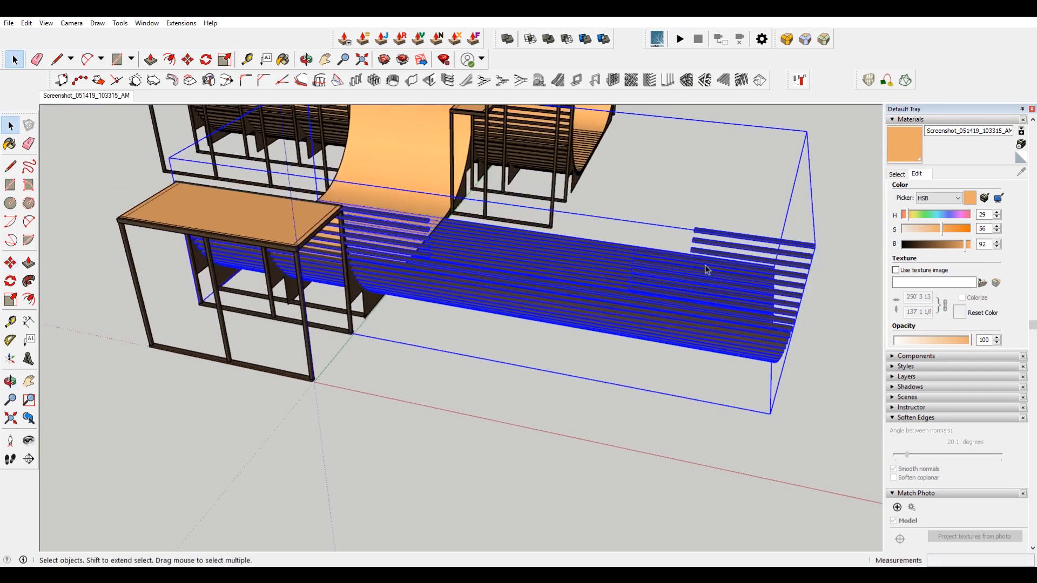
{"action": "left_click", "coordinate": [732, 241]}
{"action": "middle_click_drag", "start_coordinate": [699, 252], "coordinate": [761, 191]}
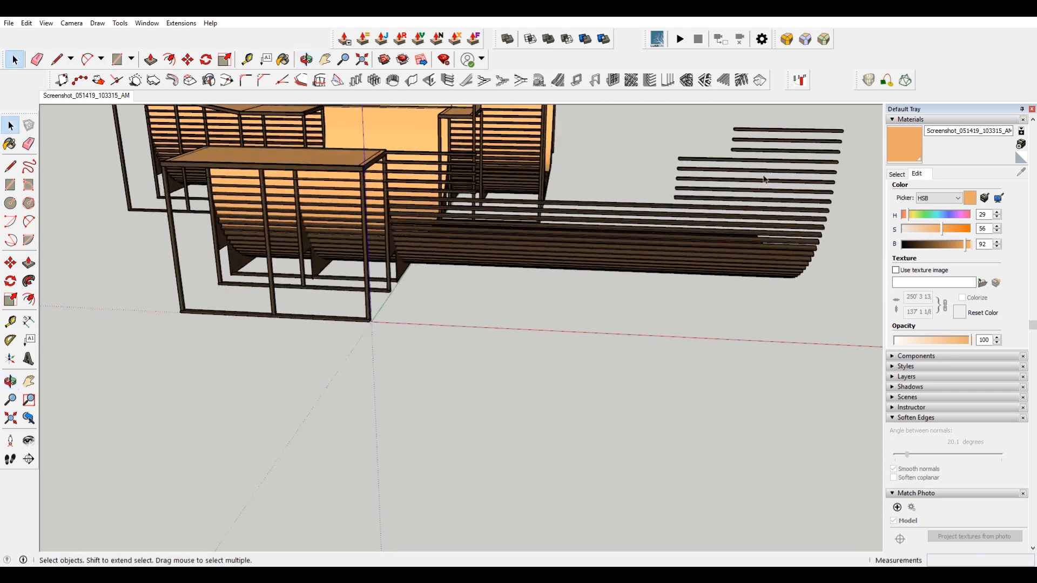
{"action": "left_click_drag", "start_coordinate": [835, 163], "coordinate": [817, 173]}
{"action": "key", "text": "Delete"}
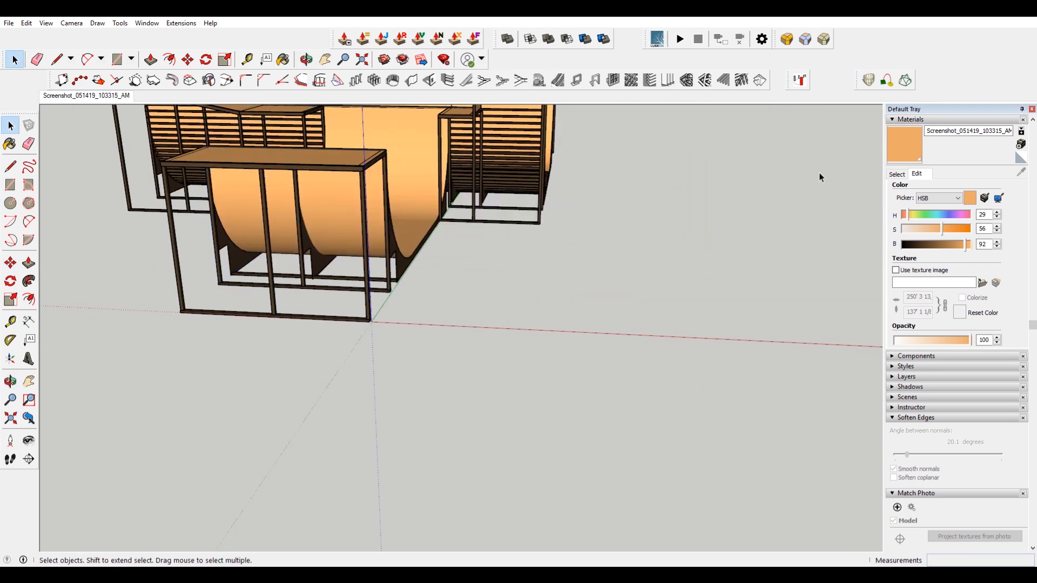
{"action": "key", "text": "ctrl+z"}
Open the copied slat group, select its slats and scale them shorter along the green axis to fit the front frame.
{"action": "double_click", "coordinate": [793, 131]}
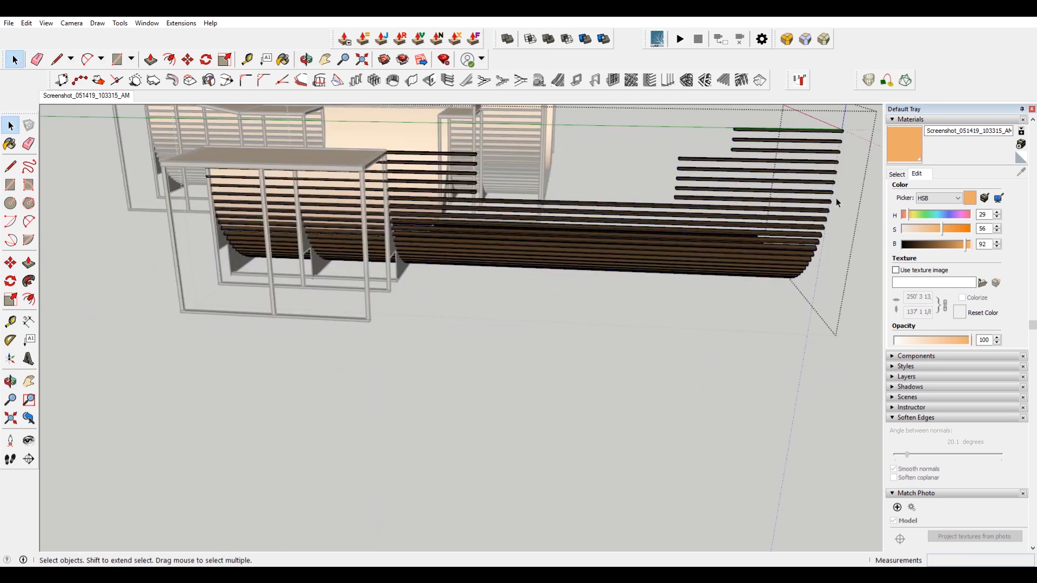
{"action": "scroll", "coordinate": [798, 301], "scroll_direction": "down", "scroll_amount": 3}
{"action": "middle_click_drag", "start_coordinate": [798, 301], "coordinate": [767, 345]}
{"action": "left_click_drag", "start_coordinate": [799, 387], "coordinate": [730, 246]}
{"action": "middle_click_drag", "start_coordinate": [769, 252], "coordinate": [707, 305]}
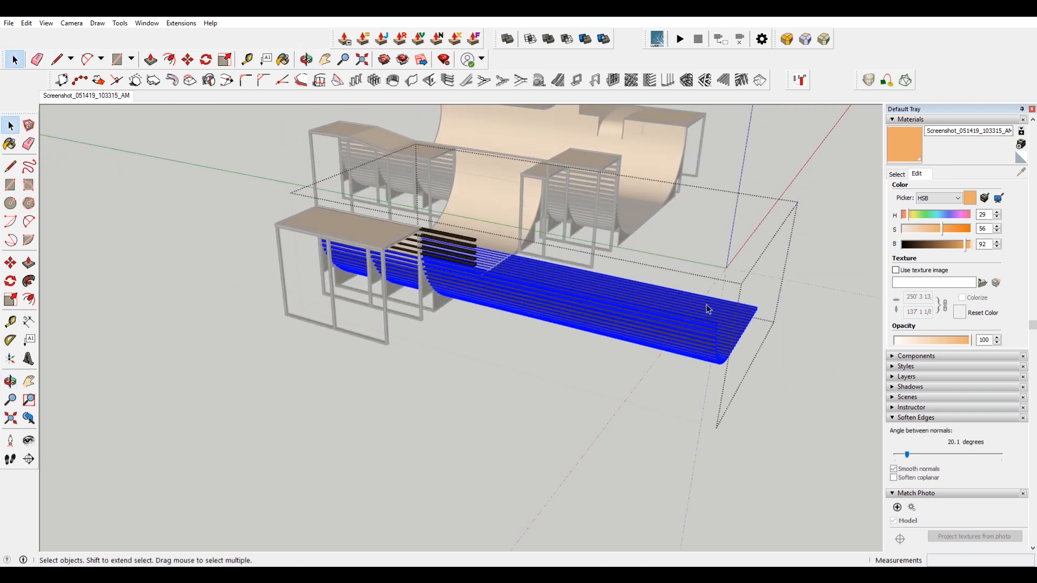
{"action": "key", "text": "s"}
{"action": "scroll", "coordinate": [741, 342], "scroll_direction": "up", "scroll_amount": 2}
{"action": "left_click", "coordinate": [735, 300]}
{"action": "scroll", "coordinate": [260, 169], "scroll_direction": "up", "scroll_amount": 5}
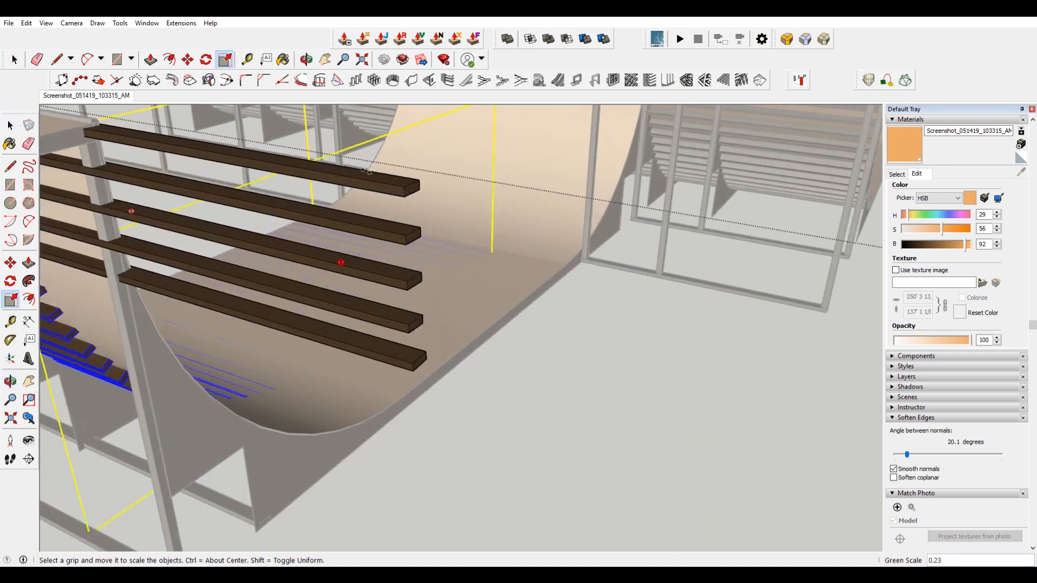
{"action": "left_click", "coordinate": [419, 180]}
{"action": "scroll", "coordinate": [437, 189], "scroll_direction": "down", "scroll_amount": 5}
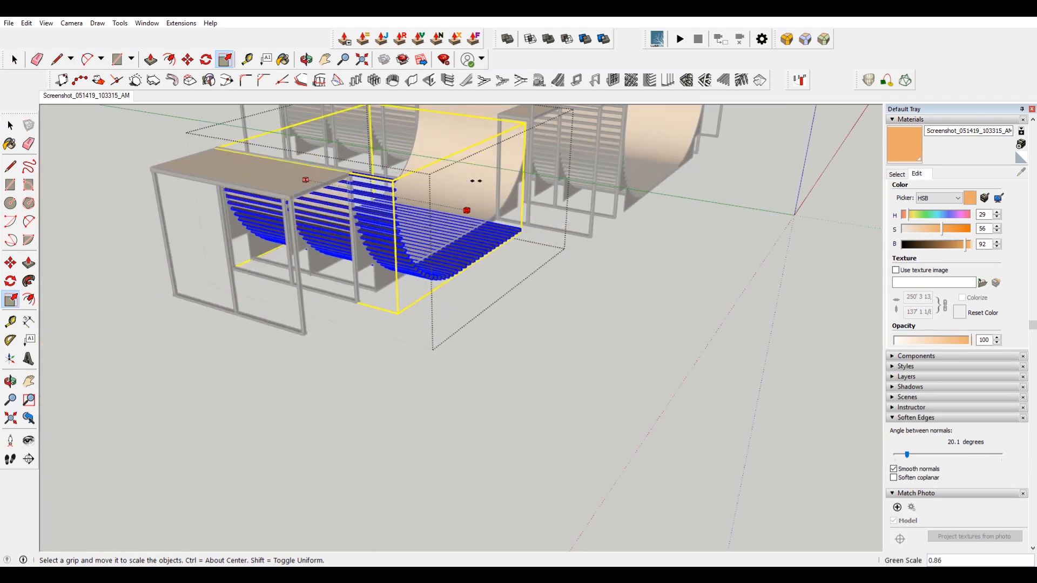
{"action": "scroll", "coordinate": [476, 181], "scroll_direction": "up", "scroll_amount": 3}
{"action": "left_click", "coordinate": [495, 207]}
{"action": "key", "text": "space"}
Select the slats along the curved edge and move them slightly so they sit against the frame rail.
{"action": "left_click", "coordinate": [558, 372]}
{"action": "scroll", "coordinate": [557, 373], "scroll_direction": "down", "scroll_amount": 5}
{"action": "middle_click_drag", "start_coordinate": [558, 373], "coordinate": [410, 313]}
{"action": "scroll", "coordinate": [421, 303], "scroll_direction": "up", "scroll_amount": 6}
{"action": "middle_click_drag", "start_coordinate": [345, 324], "coordinate": [327, 354]}
{"action": "left_click", "coordinate": [328, 353]}
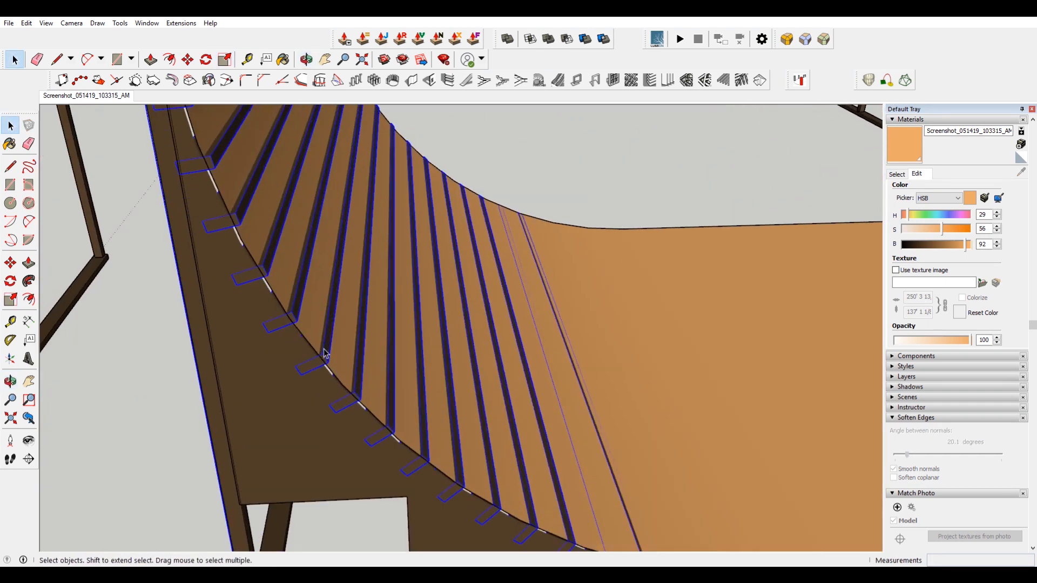
{"action": "scroll", "coordinate": [331, 352], "scroll_direction": "up", "scroll_amount": 3}
{"action": "key", "text": "m"}
{"action": "left_click", "coordinate": [331, 351]}
{"action": "scroll", "coordinate": [313, 357], "scroll_direction": "up", "scroll_amount": 3}
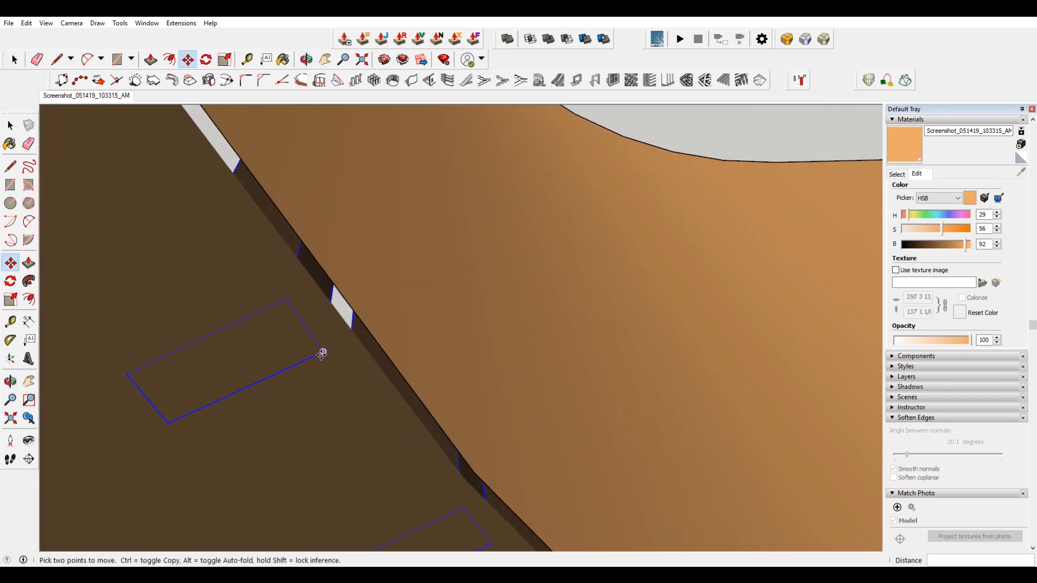
{"action": "left_click", "coordinate": [362, 351]}
{"action": "scroll", "coordinate": [351, 270], "scroll_direction": "down", "scroll_amount": 8}
{"action": "middle_click_drag", "start_coordinate": [349, 262], "coordinate": [500, 354]}
{"action": "key", "text": "space"}
{"action": "left_click", "coordinate": [500, 357]}
{"action": "scroll", "coordinate": [372, 277], "scroll_direction": "up", "scroll_amount": 5}
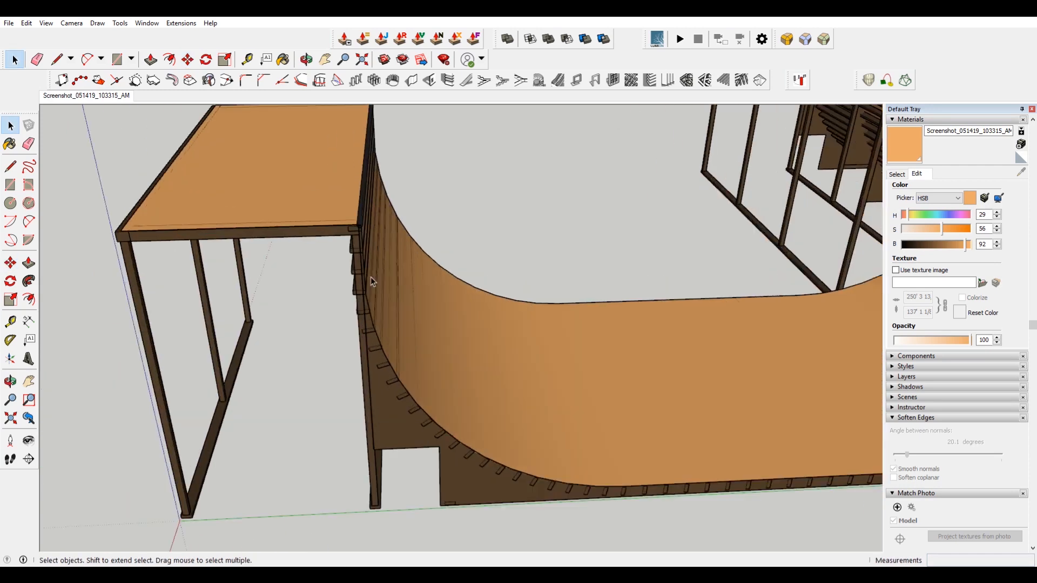
Select the frame's horizontal brace beside the ramp edge and start moving it from its endpoint.
{"action": "left_click", "coordinate": [370, 276]}
{"action": "middle_click_drag", "start_coordinate": [371, 276], "coordinate": [267, 241]}
{"action": "key", "text": "m"}
{"action": "scroll", "coordinate": [268, 241], "scroll_direction": "down", "scroll_amount": 4}
{"action": "left_click", "coordinate": [282, 238]}
{"action": "scroll", "coordinate": [280, 235], "scroll_direction": "up", "scroll_amount": 3}
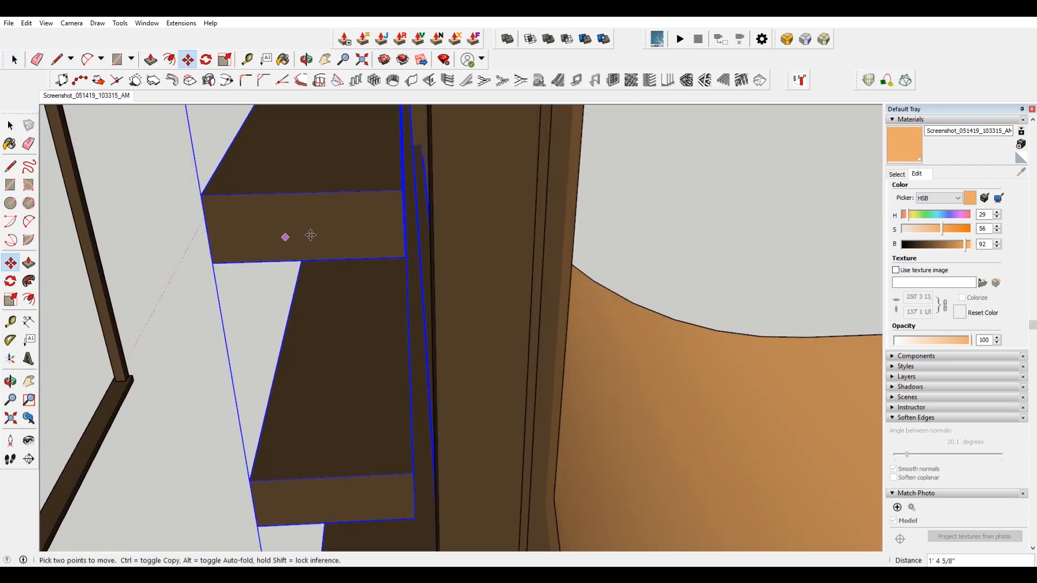